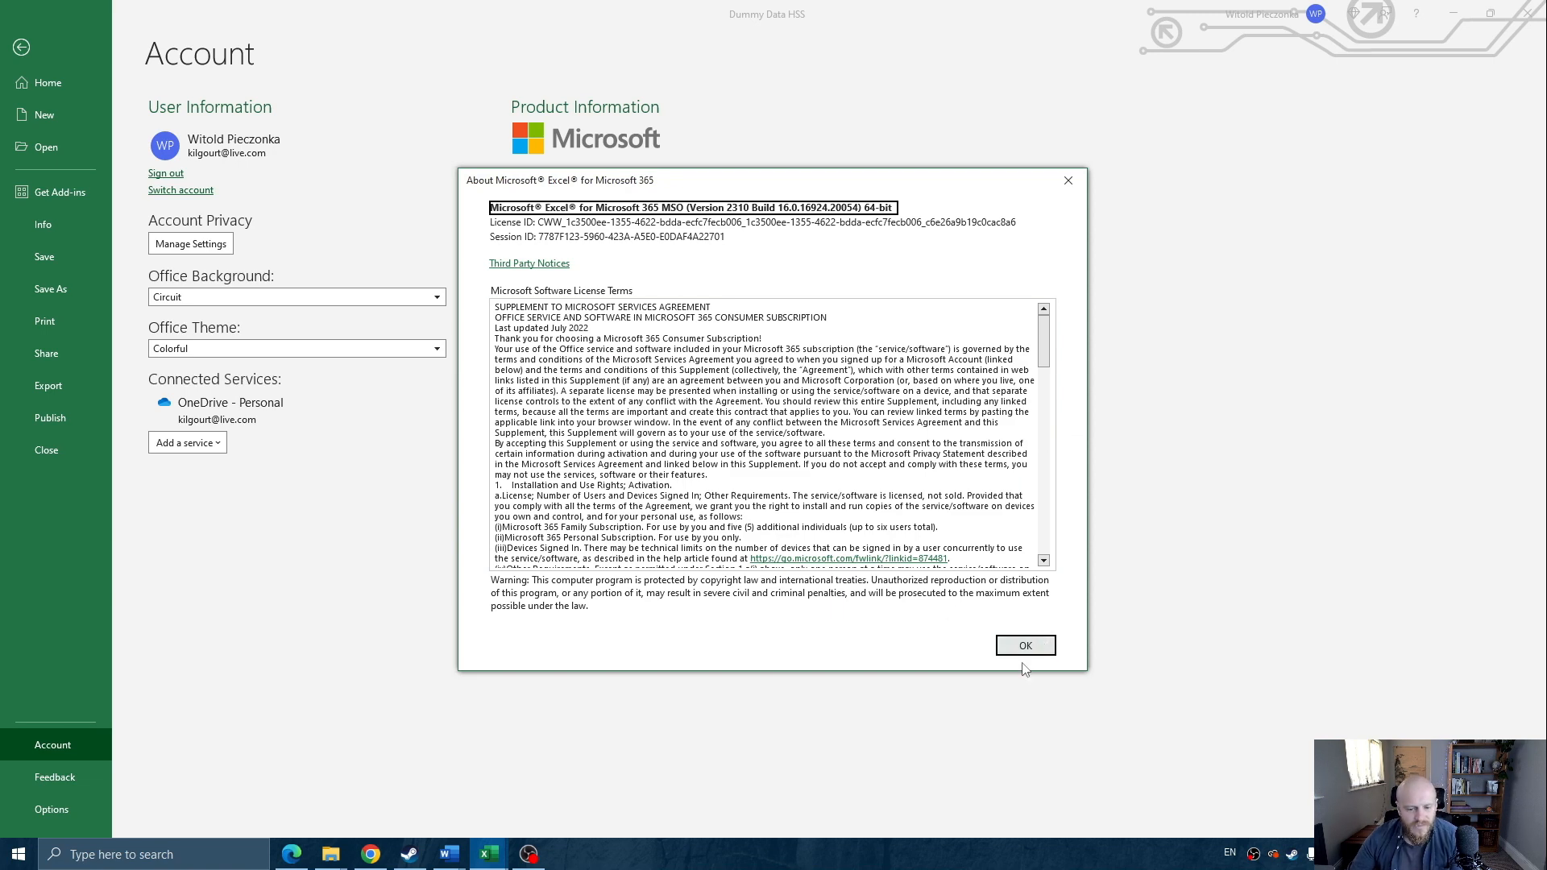
- Close the product version information and return to the Dummy Data HSS worksheet
{"action": "left_click", "coordinate": [1026, 645]}
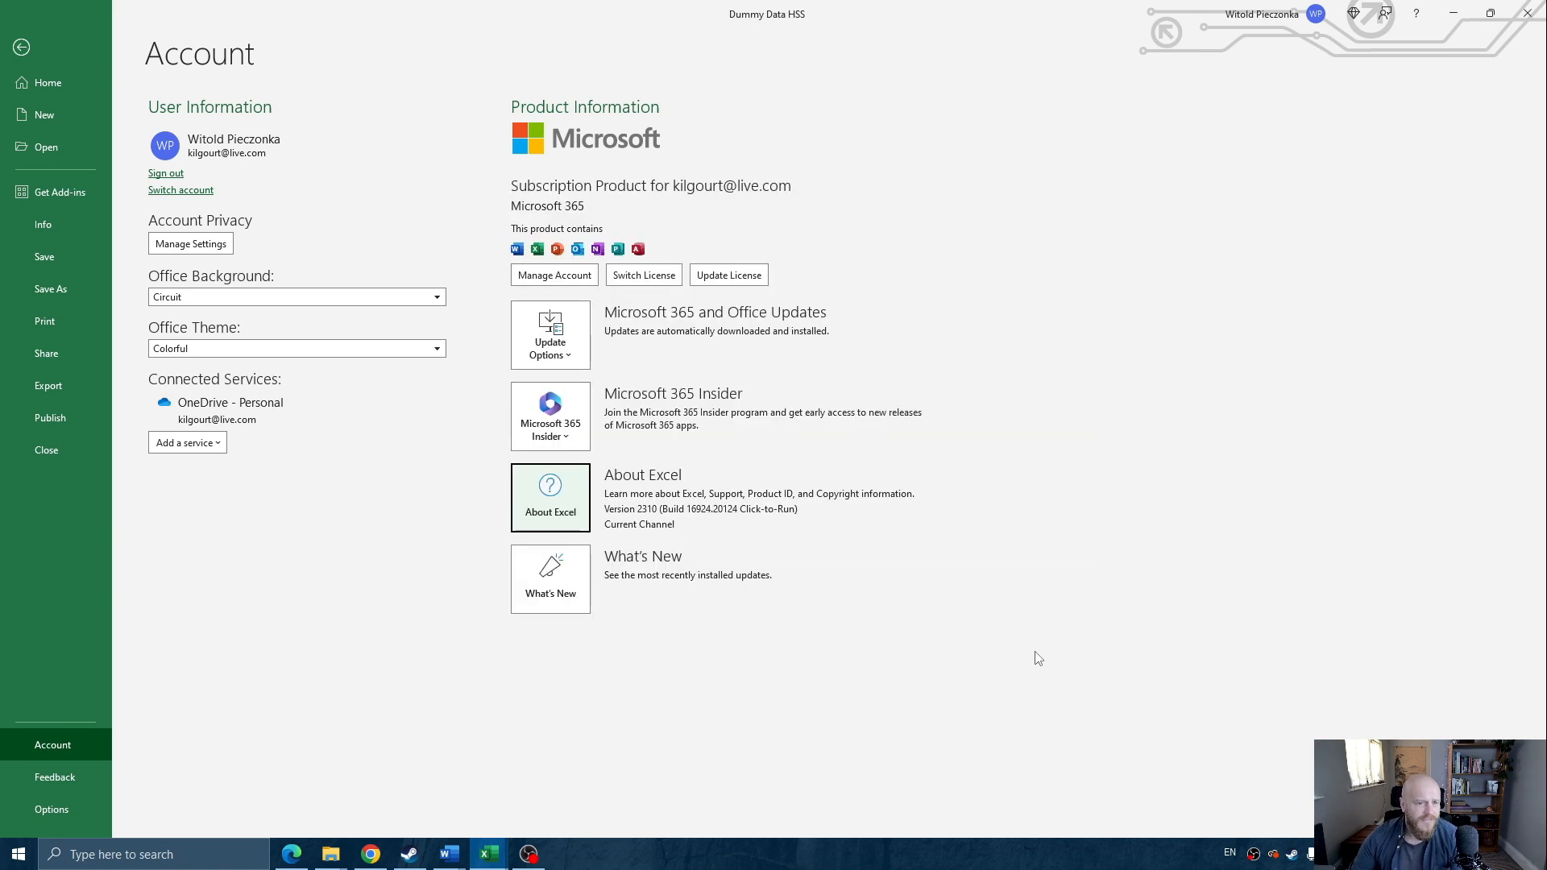
{"action": "left_click", "coordinate": [21, 50]}
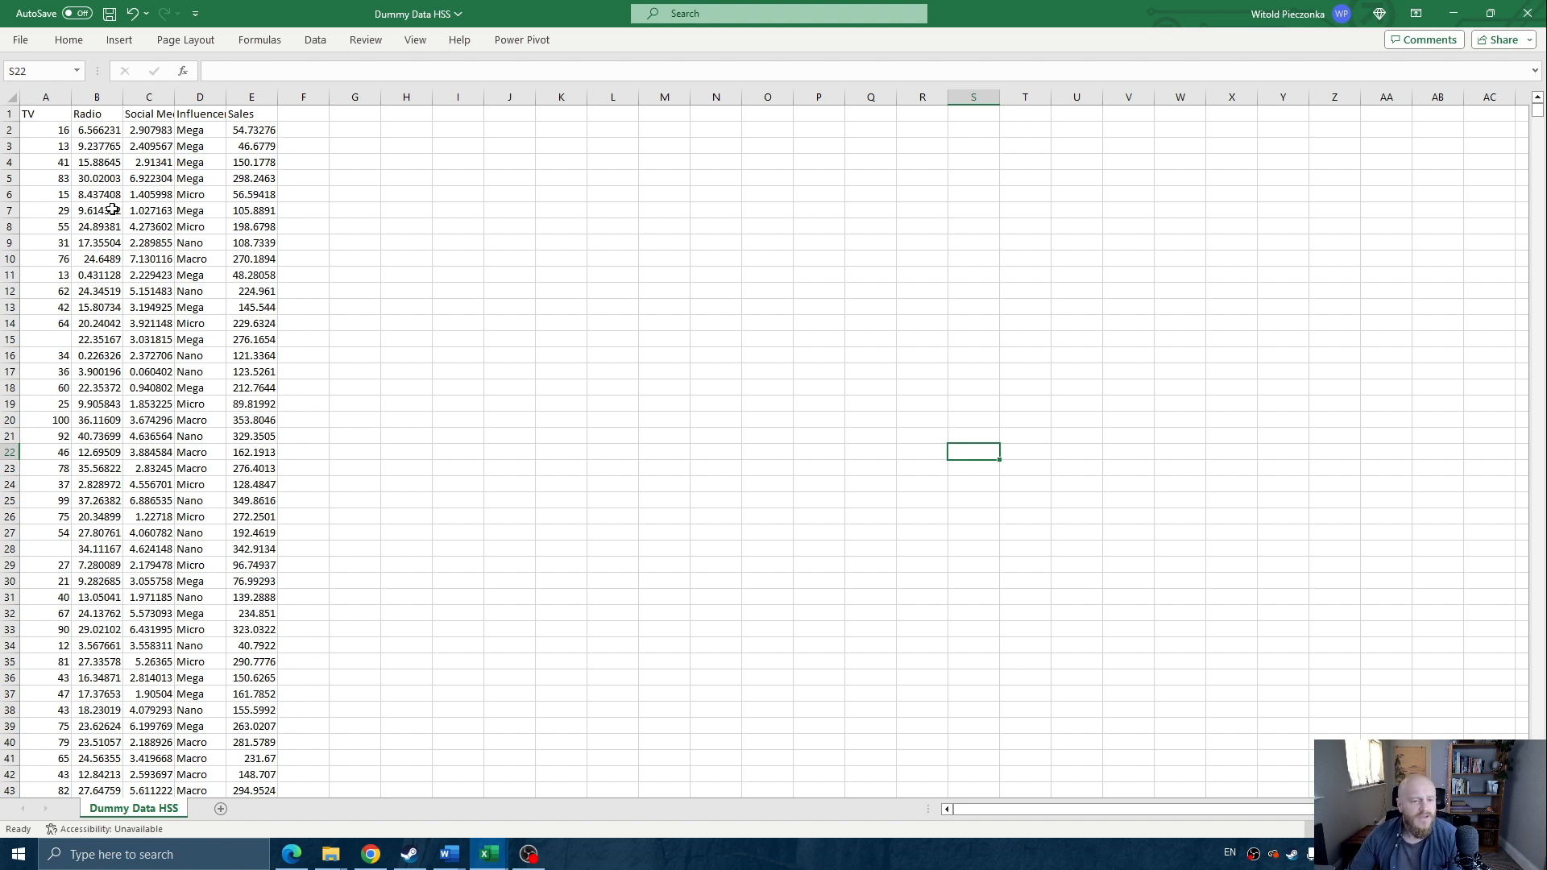
- Save a copy of the file as Dummy Data HSS in Excel Workbook (*.xlsx) format in the Documents folder
{"action": "left_click", "coordinate": [20, 41]}
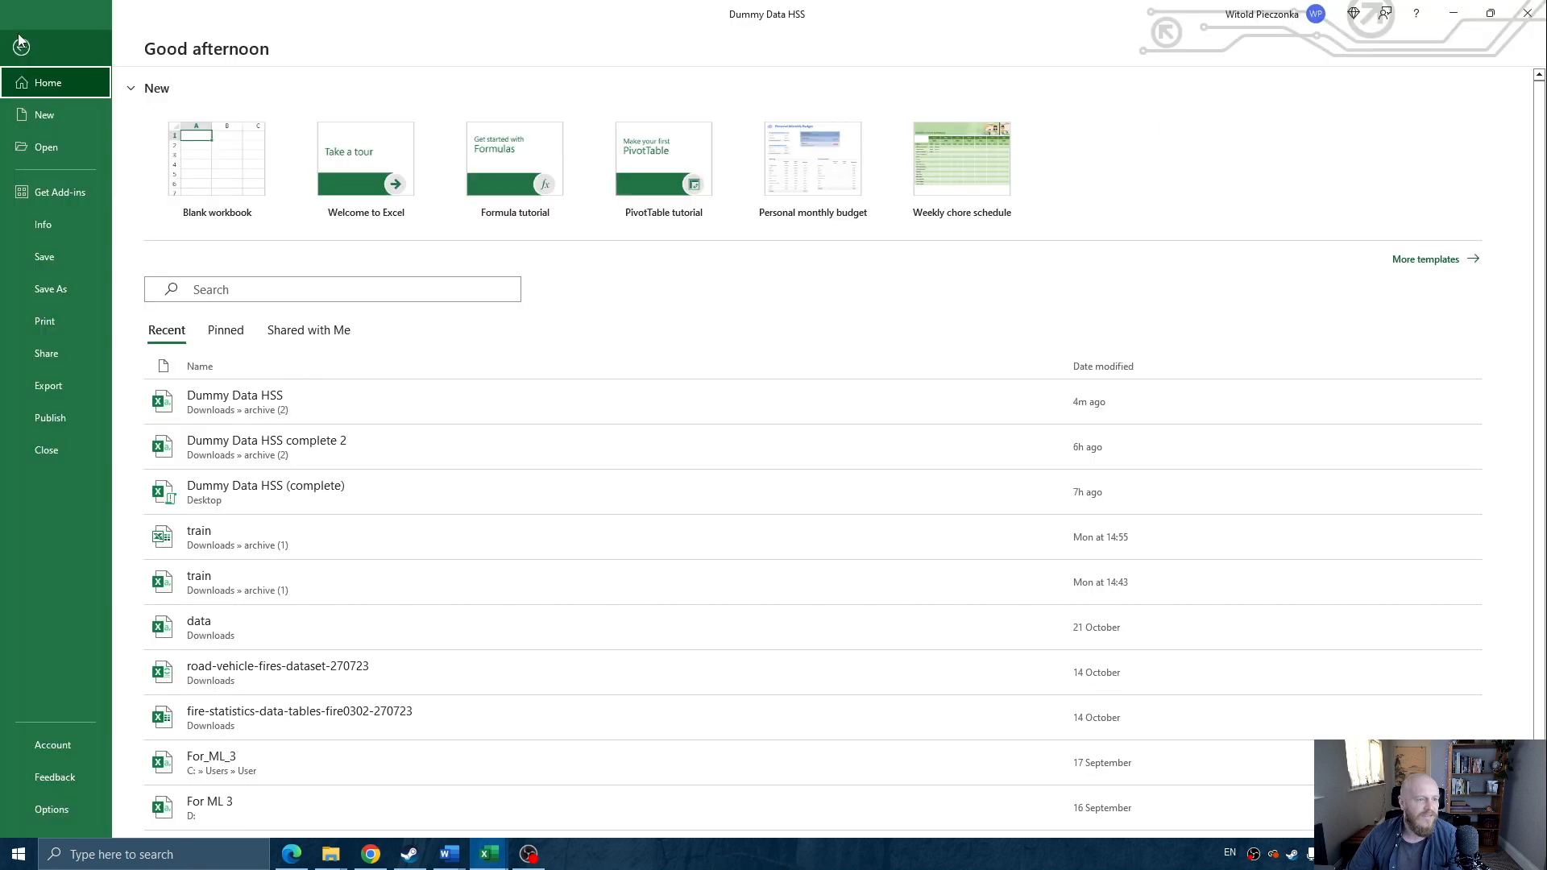
{"action": "left_click", "coordinate": [85, 292]}
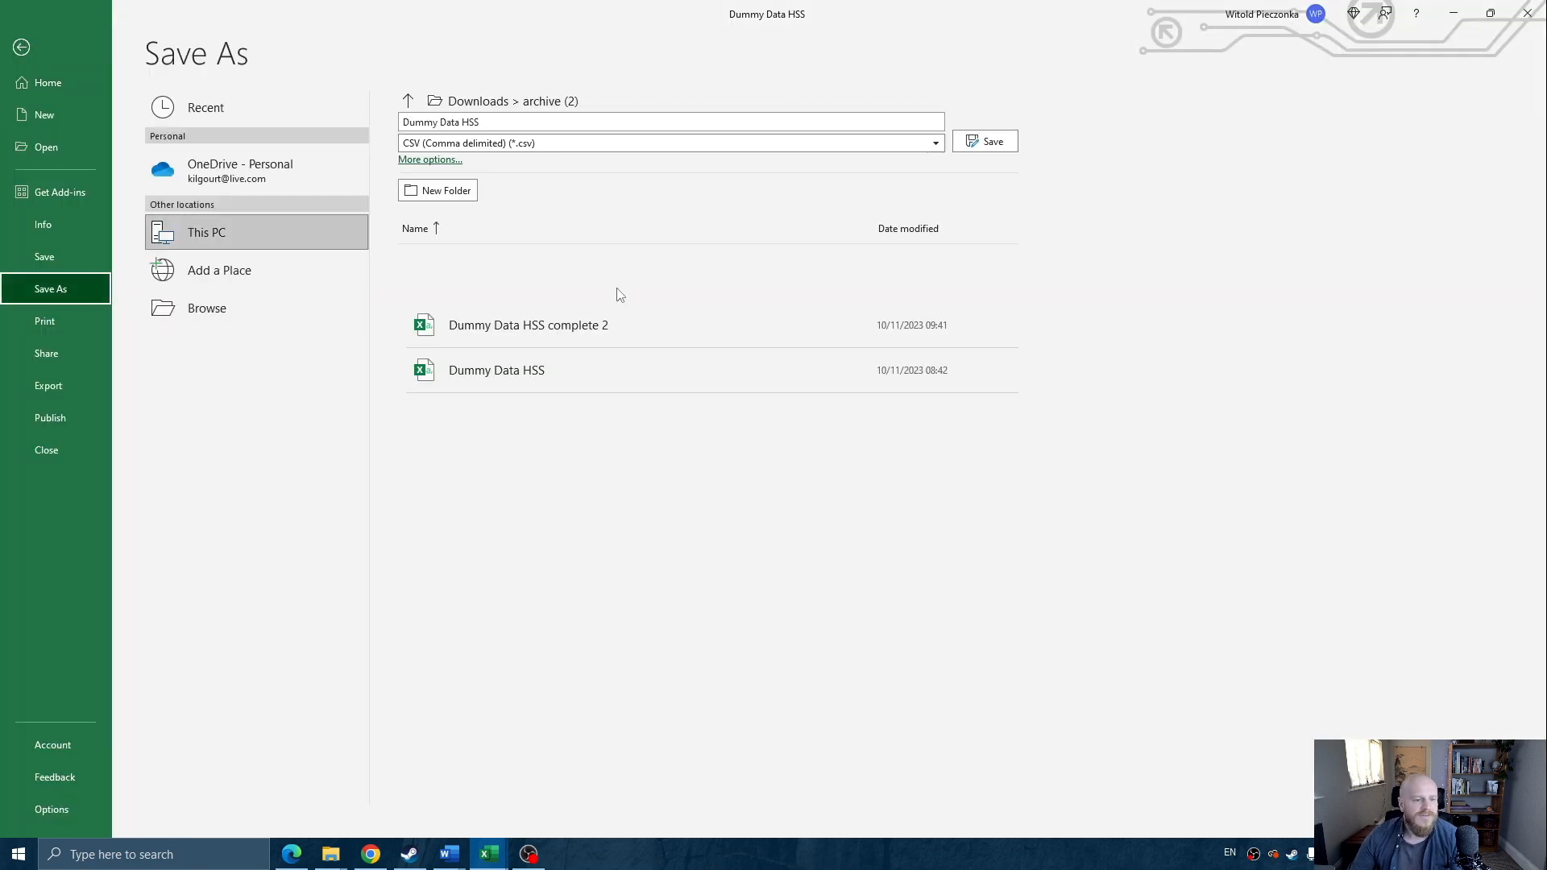
{"action": "left_click", "coordinate": [939, 143]}
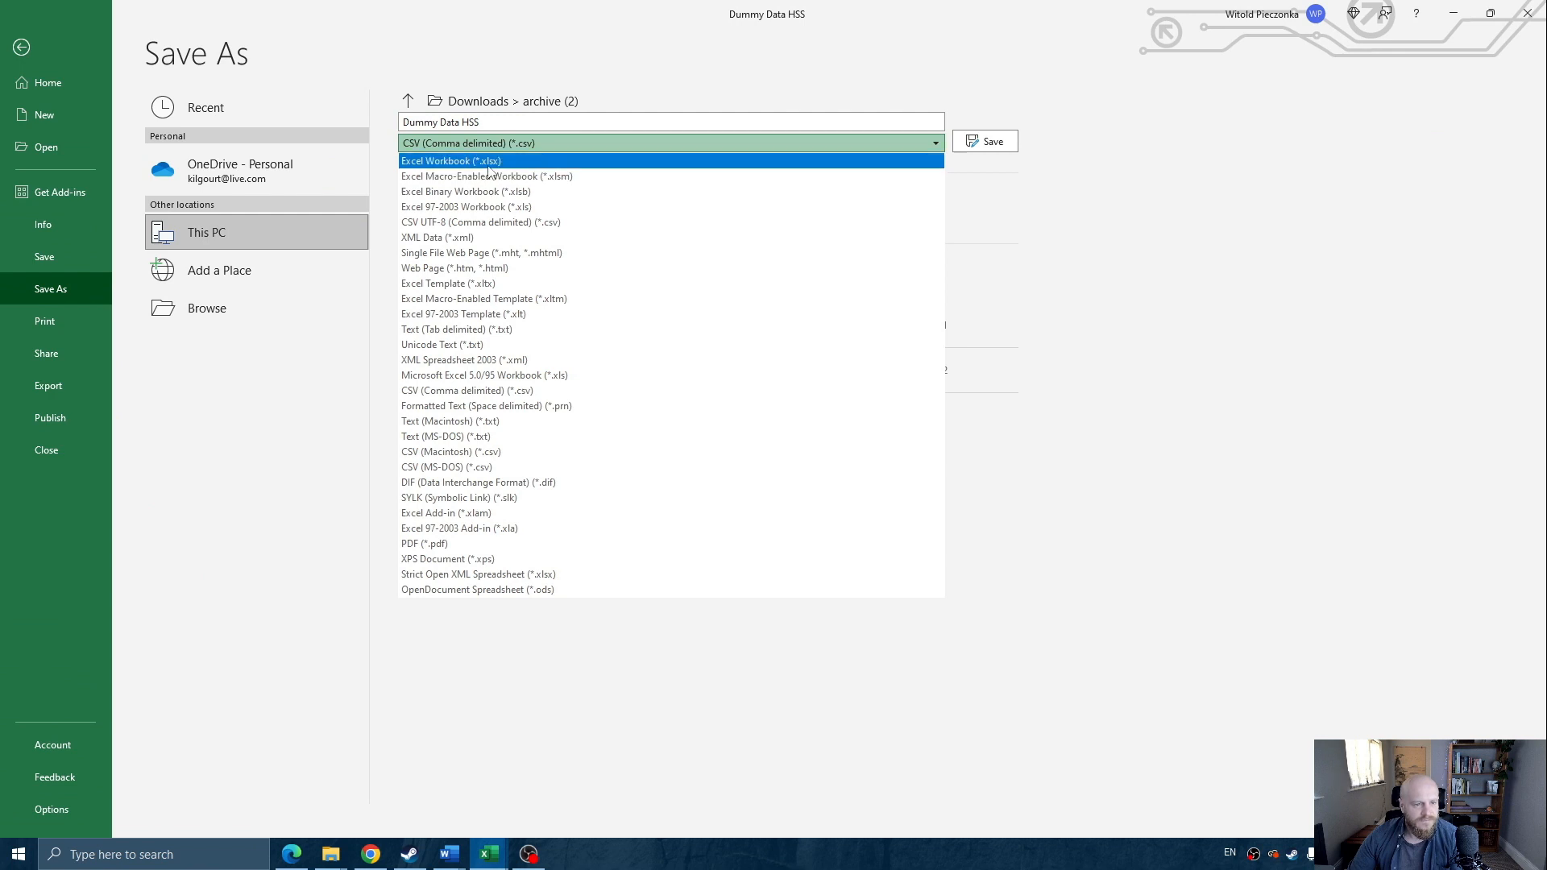
{"action": "left_click", "coordinate": [625, 166]}
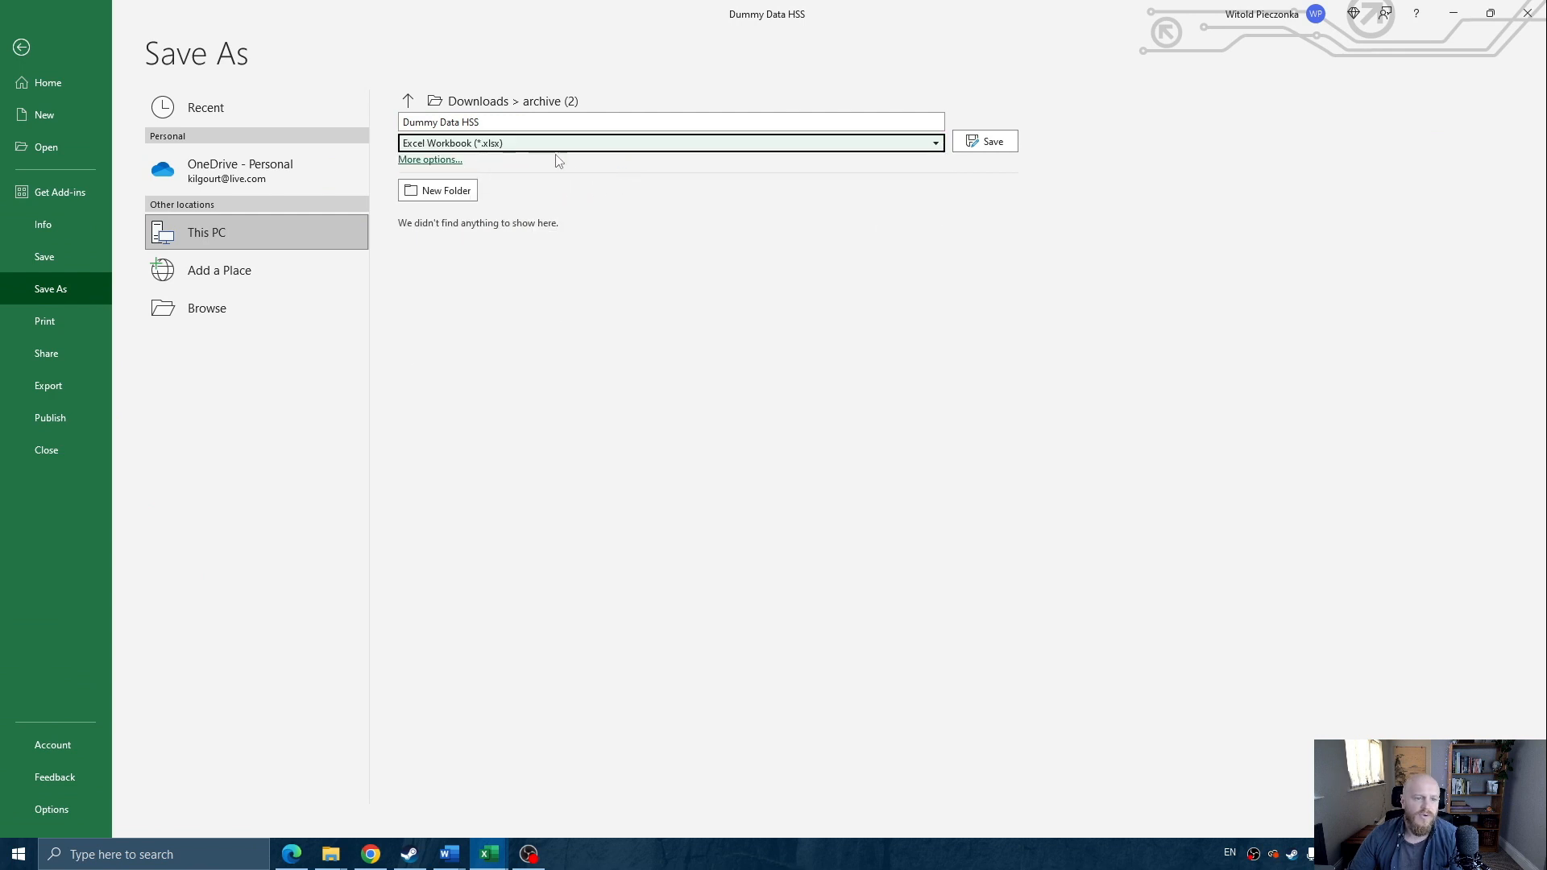
{"action": "left_click", "coordinate": [560, 148]}
{"action": "left_click", "coordinate": [713, 171]}
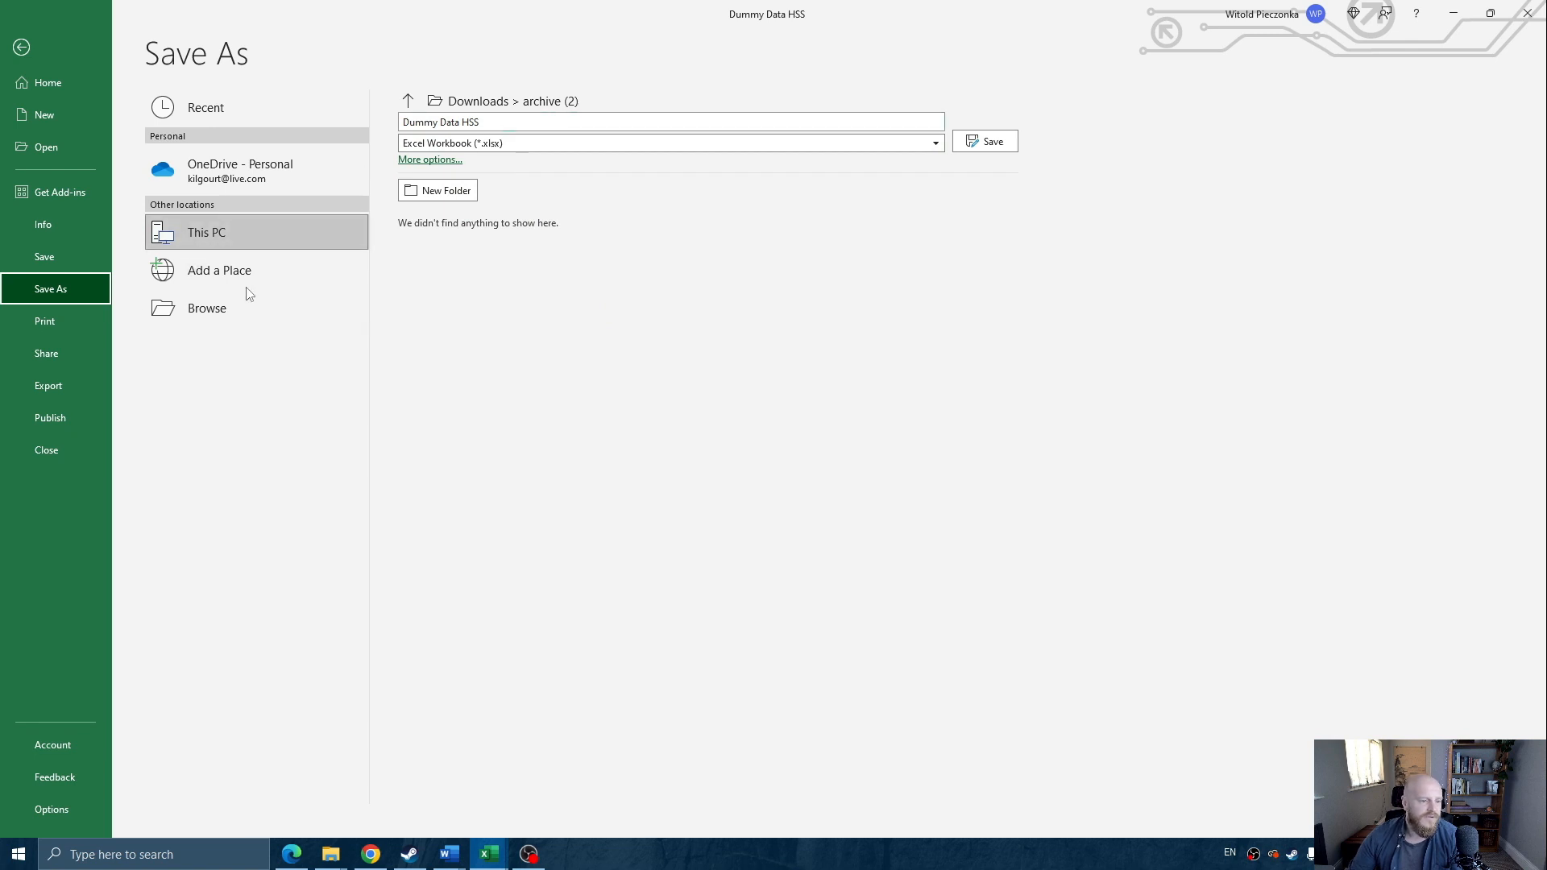
{"action": "left_click", "coordinate": [220, 309]}
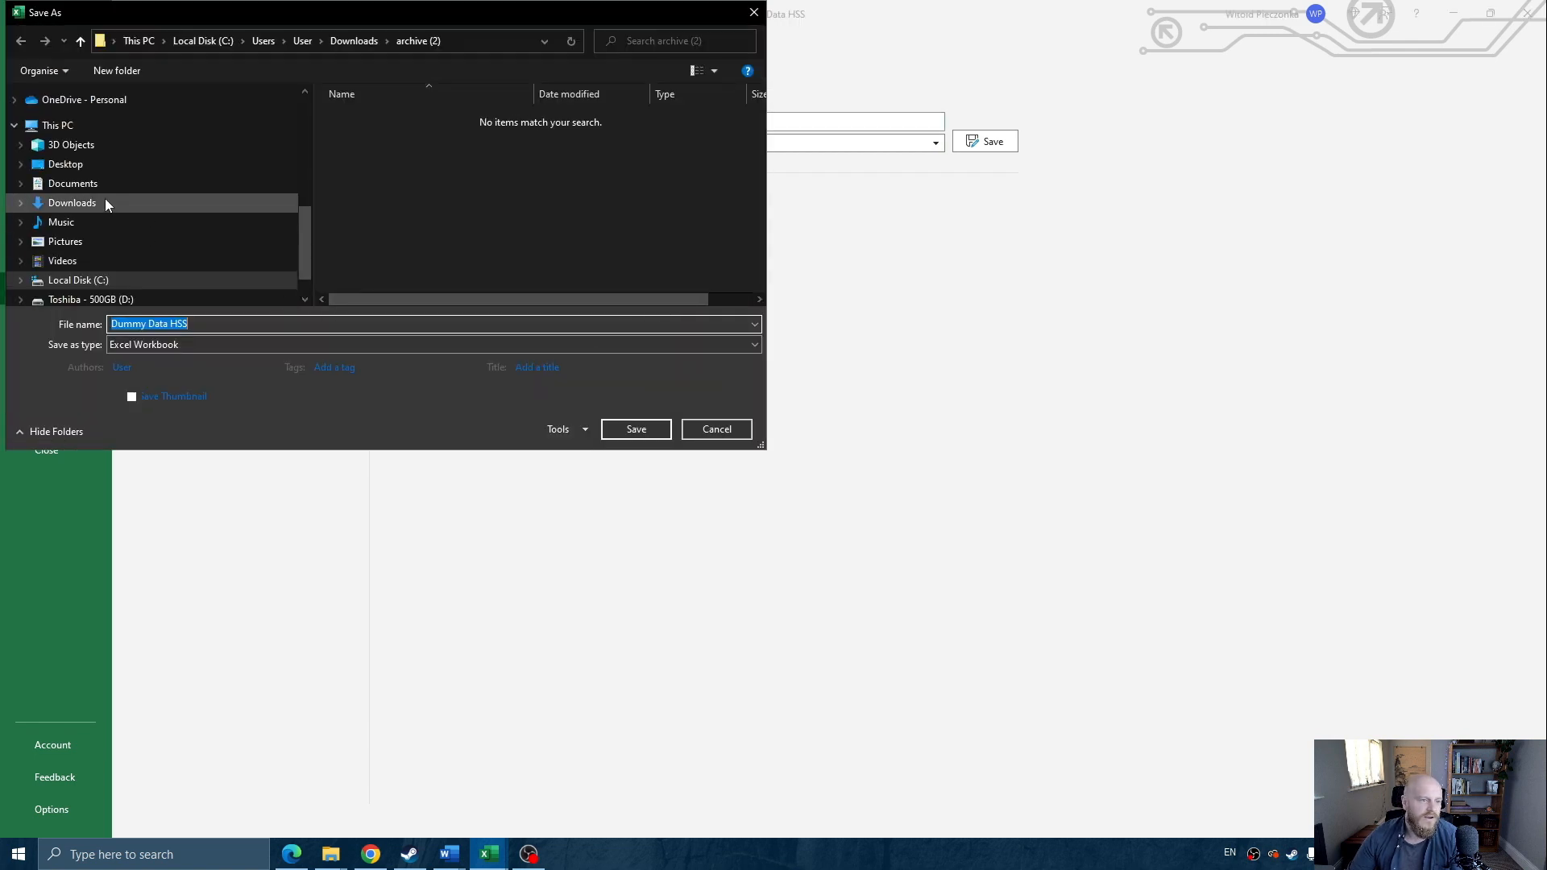
{"action": "left_click", "coordinate": [74, 184]}
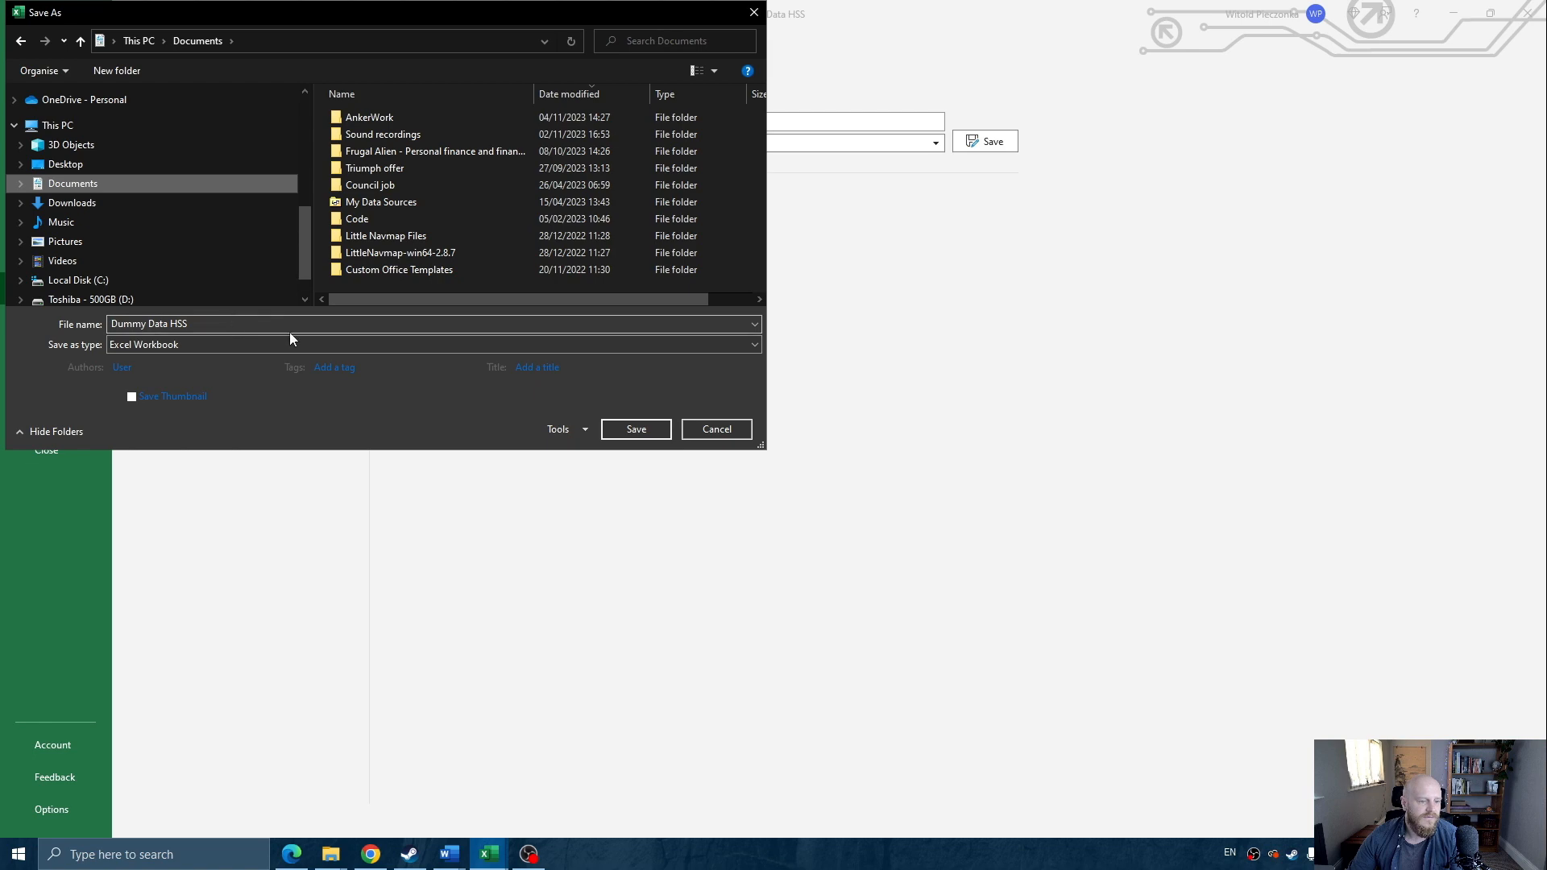
{"action": "left_click", "coordinate": [636, 429]}
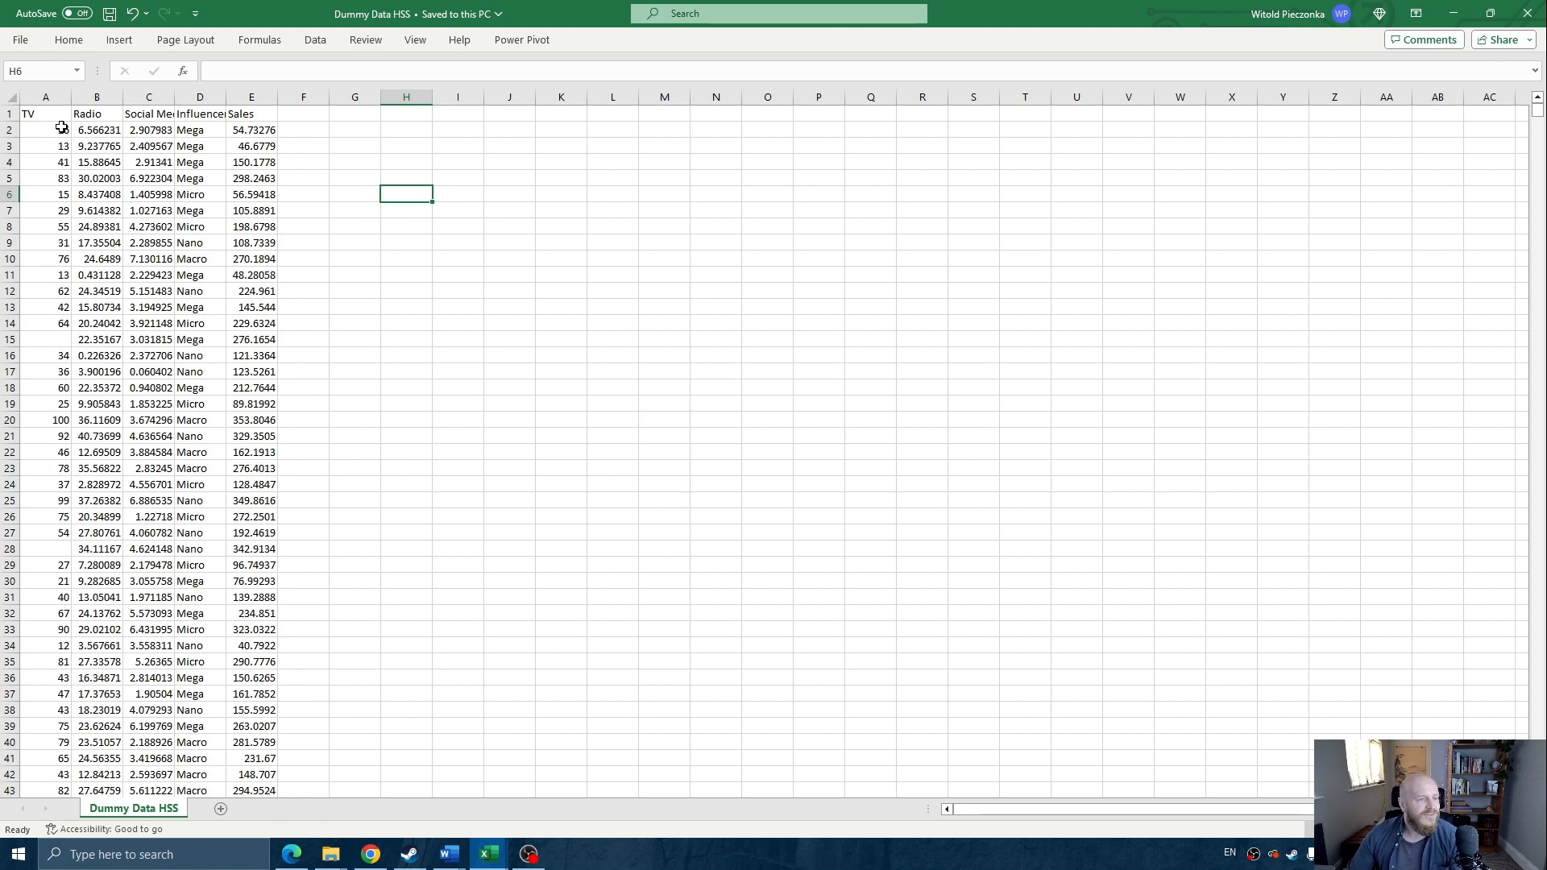
- Autofit columns A to E to their contents and widen the TV column for readability
{"action": "left_click", "coordinate": [50, 98]}
{"action": "left_click_drag", "start_coordinate": [50, 98], "coordinate": [281, 98]}
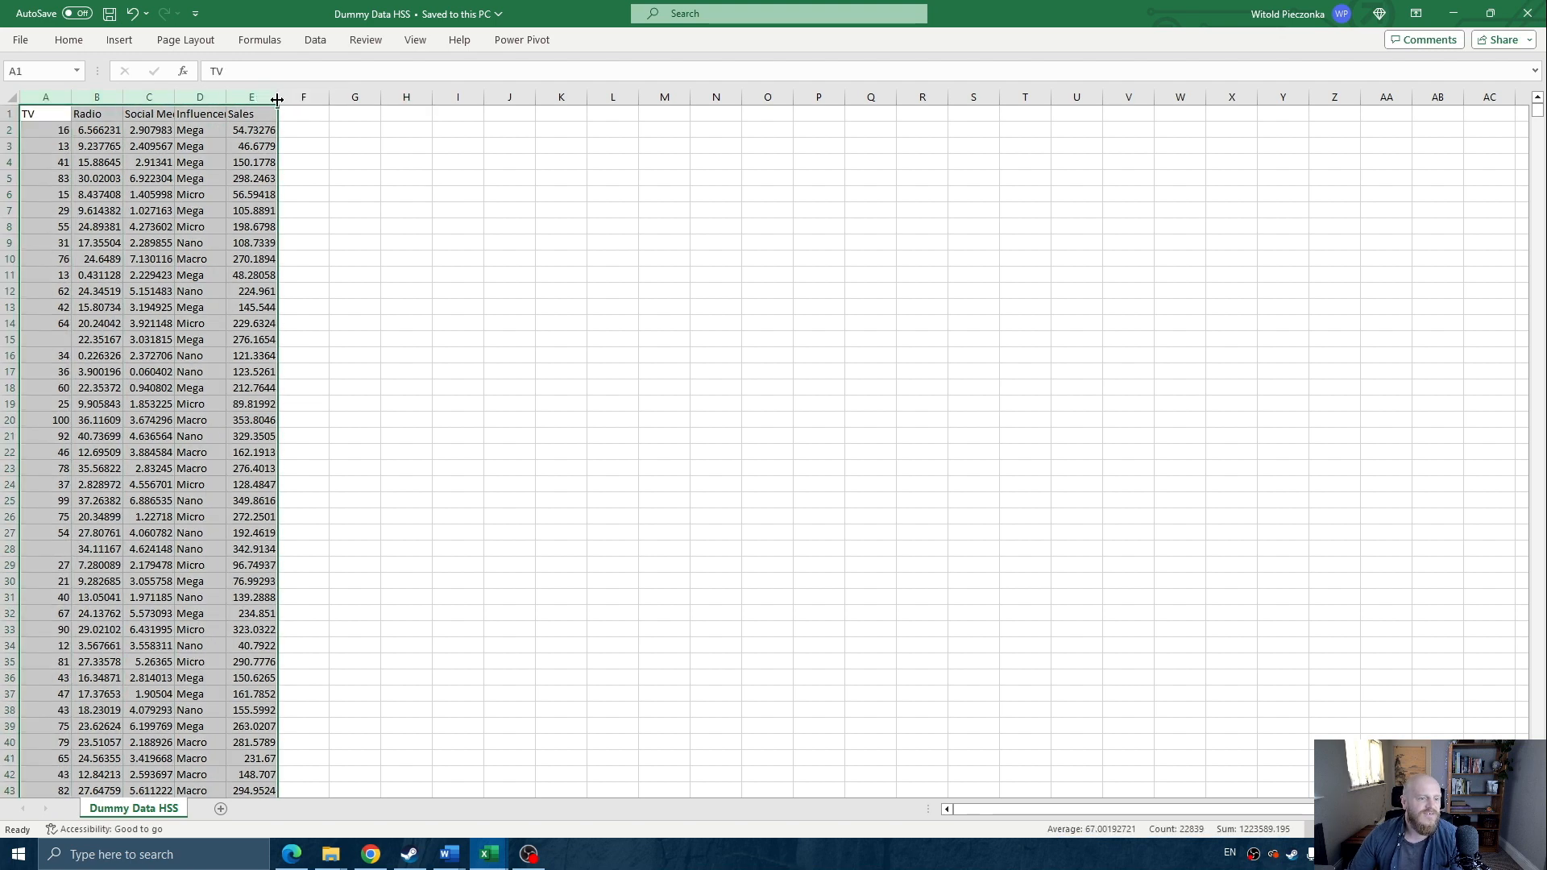
{"action": "double_click", "coordinate": [276, 97]}
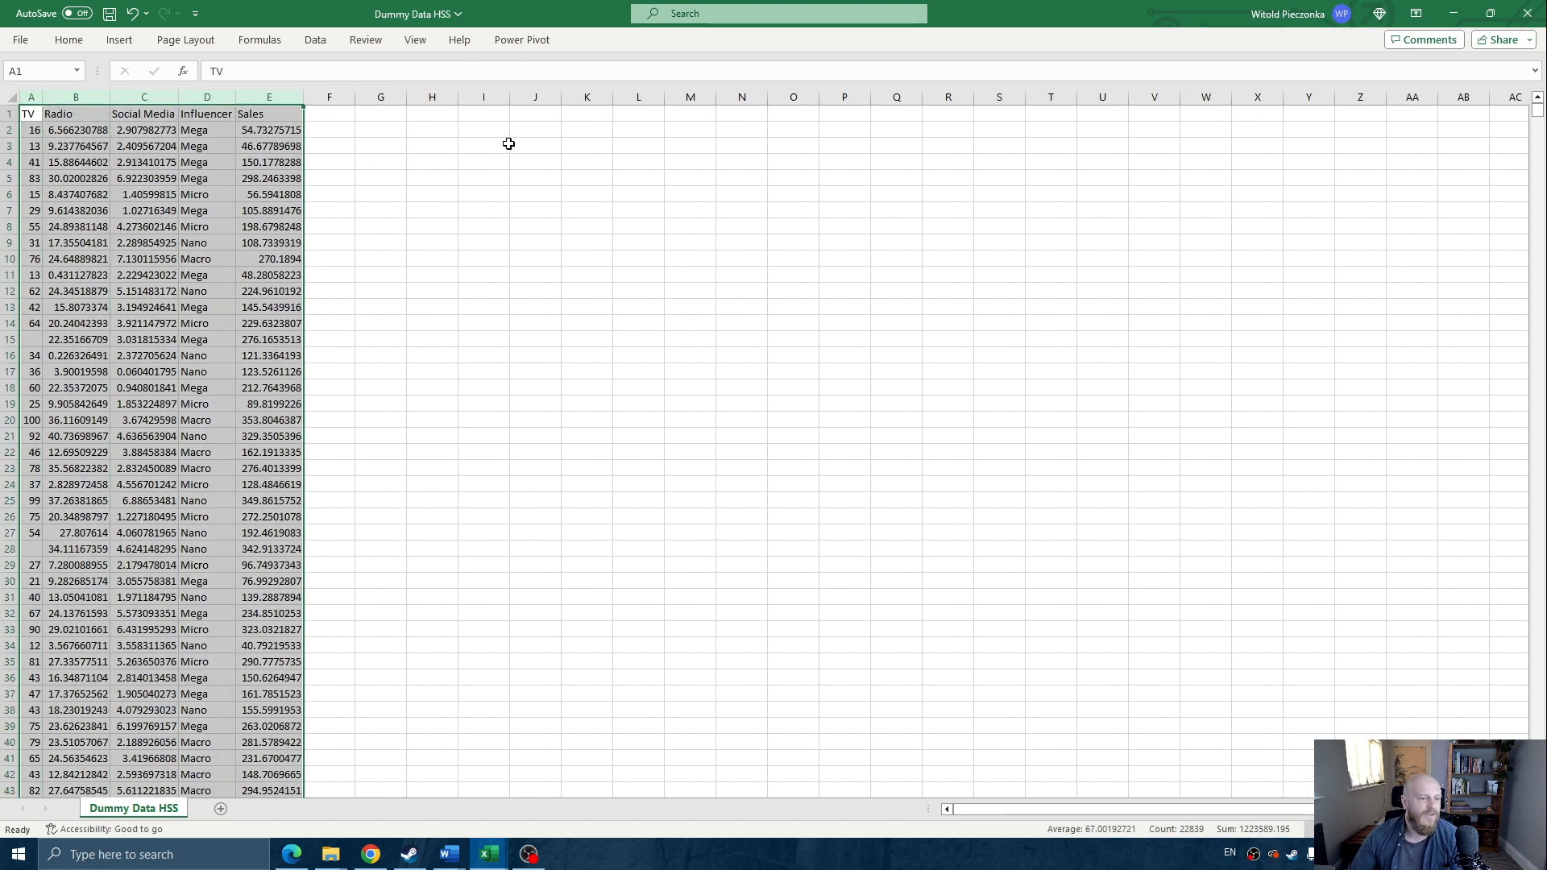
{"action": "left_click", "coordinate": [377, 196]}
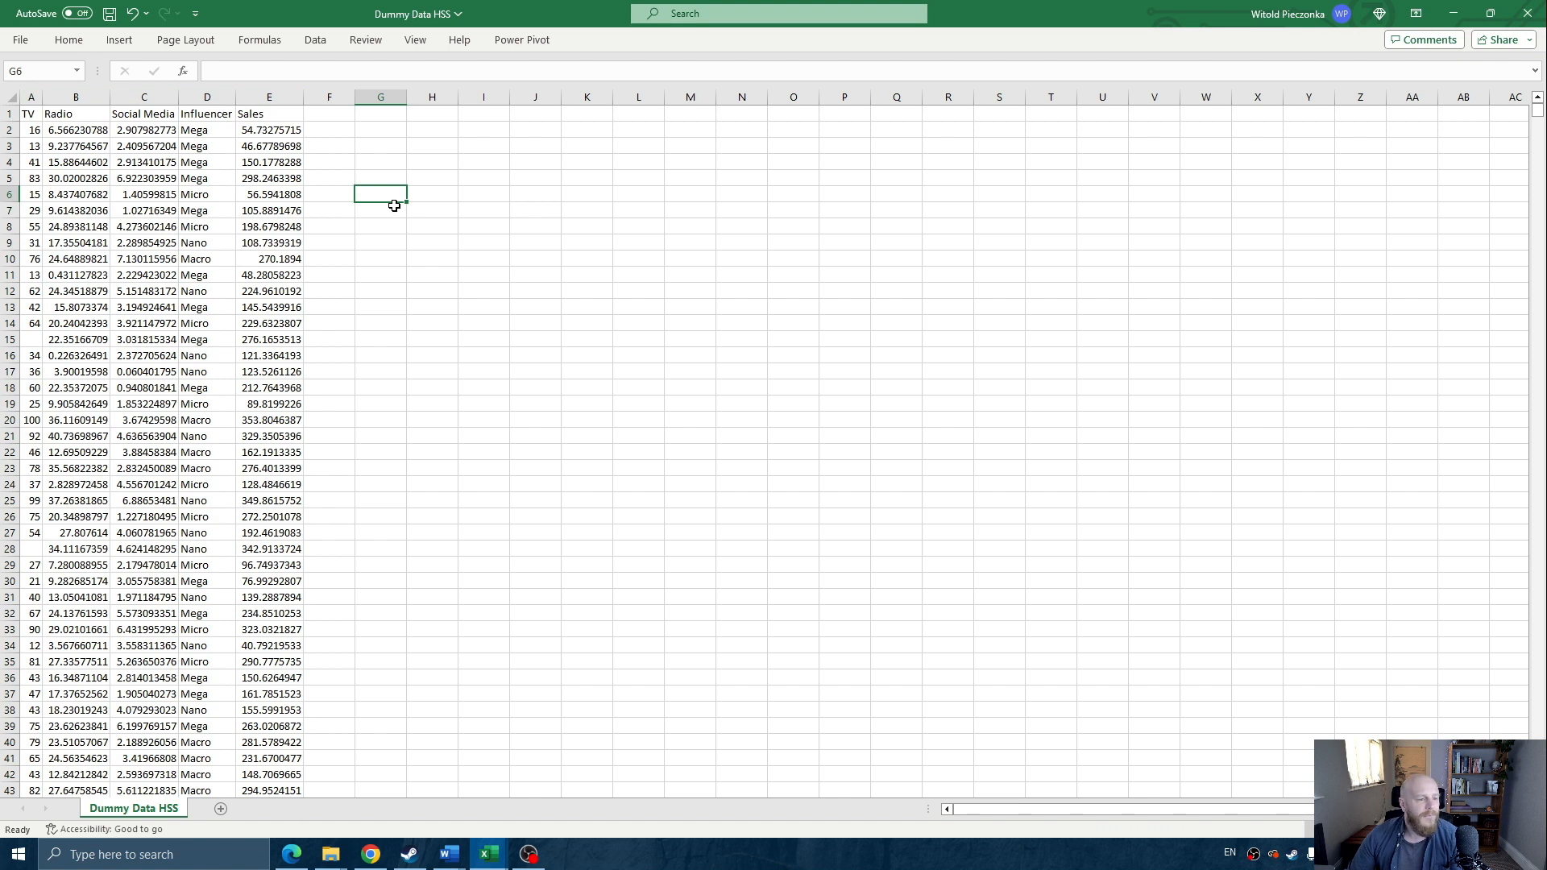
{"action": "left_click_drag", "start_coordinate": [30, 114], "coordinate": [259, 113]}
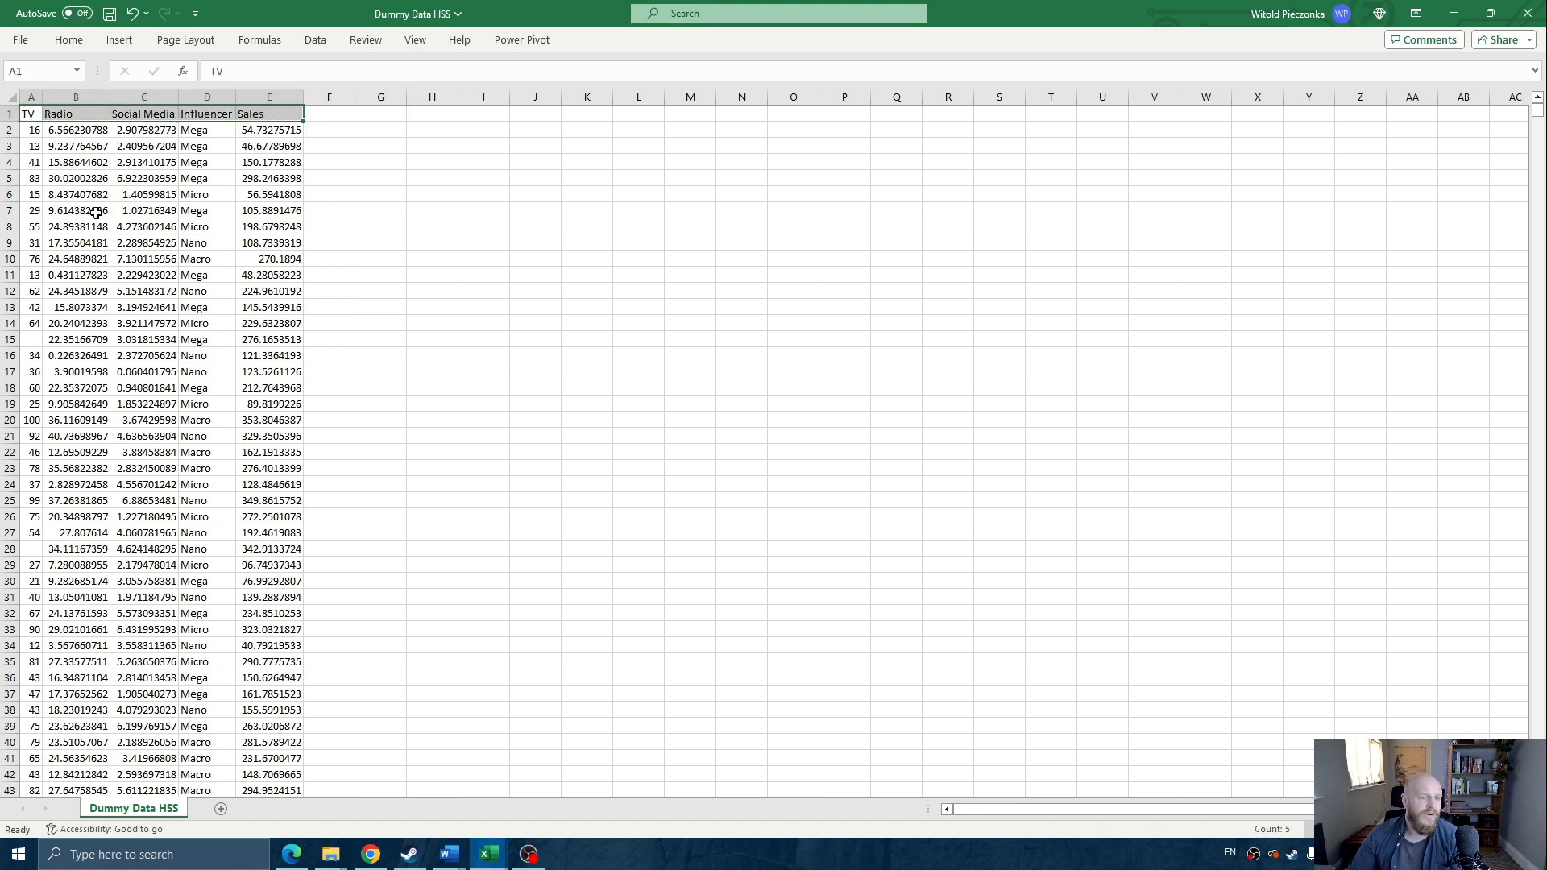
{"action": "left_click", "coordinate": [80, 195]}
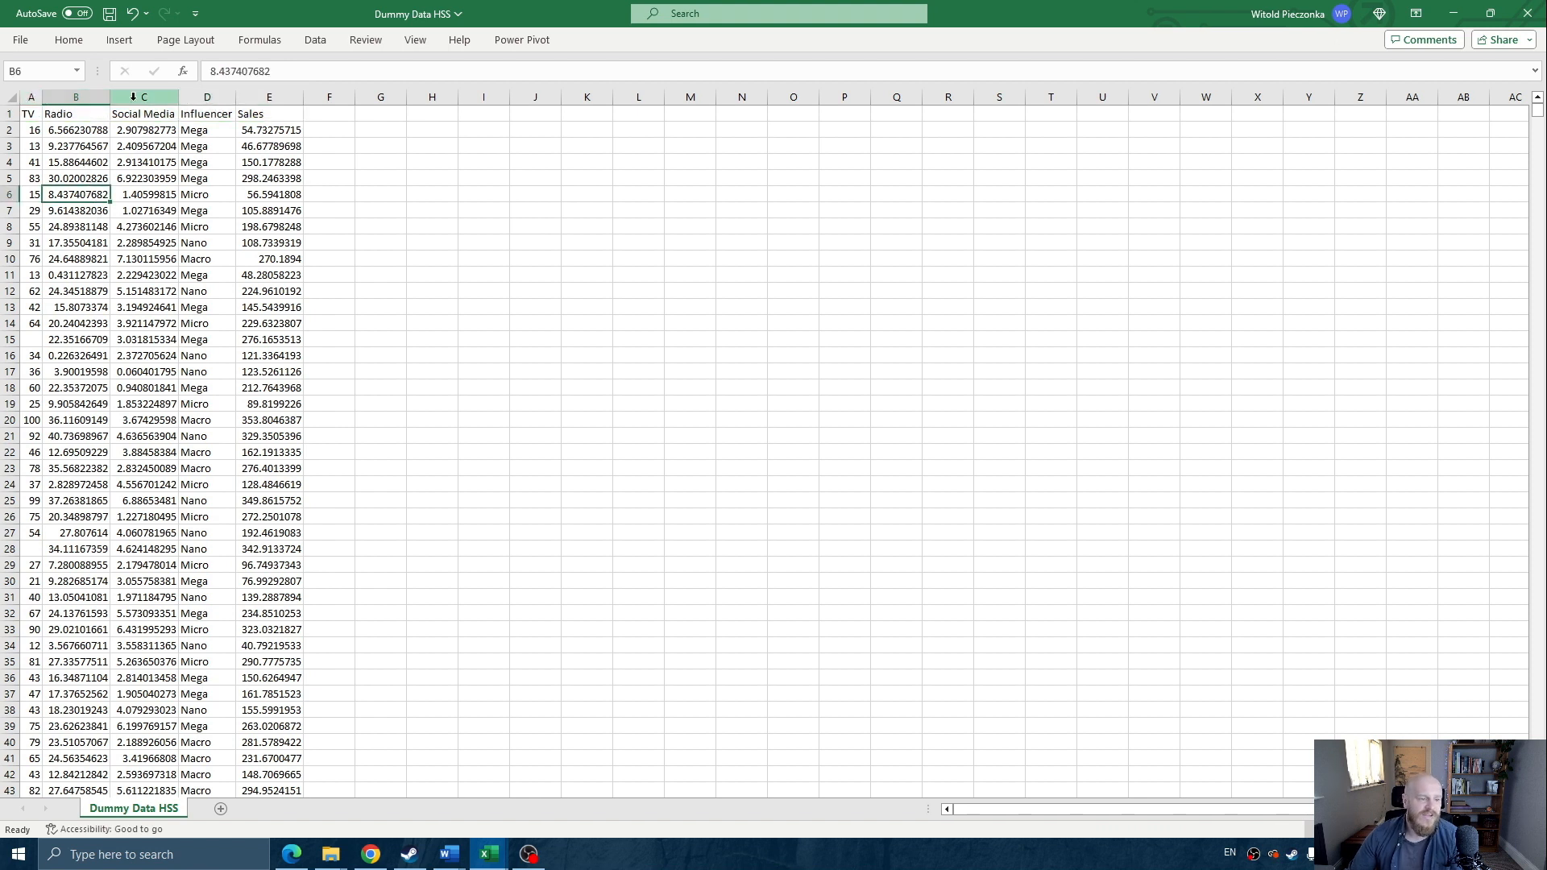
{"action": "left_click_drag", "start_coordinate": [37, 97], "coordinate": [76, 96]}
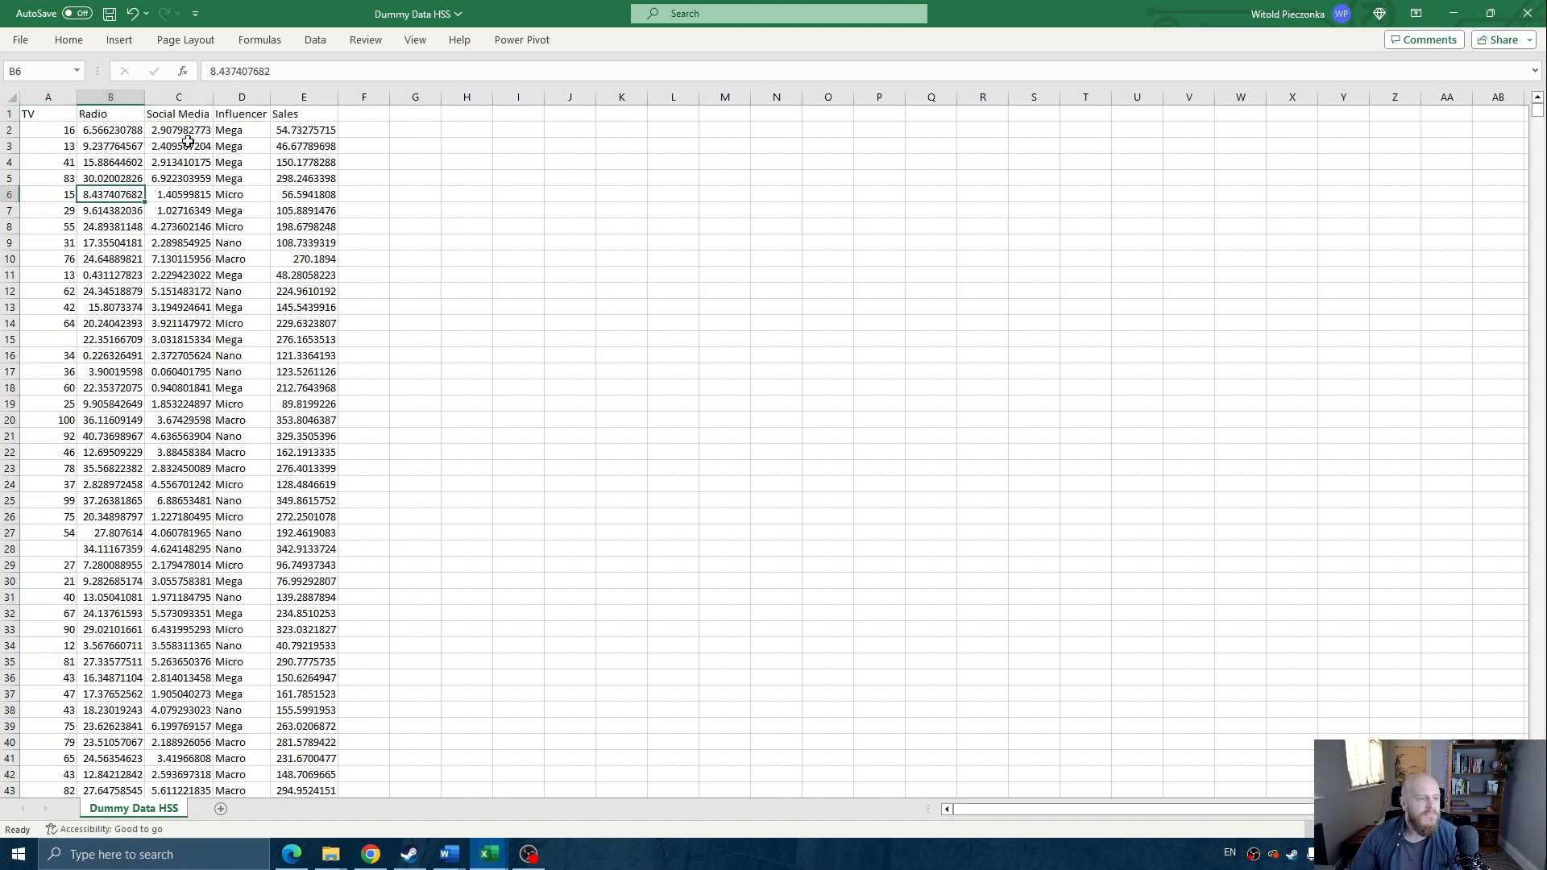
- Review the TV, Radio and Social Media headings and narrow the TV column slightly
{"action": "left_click", "coordinate": [46, 117]}
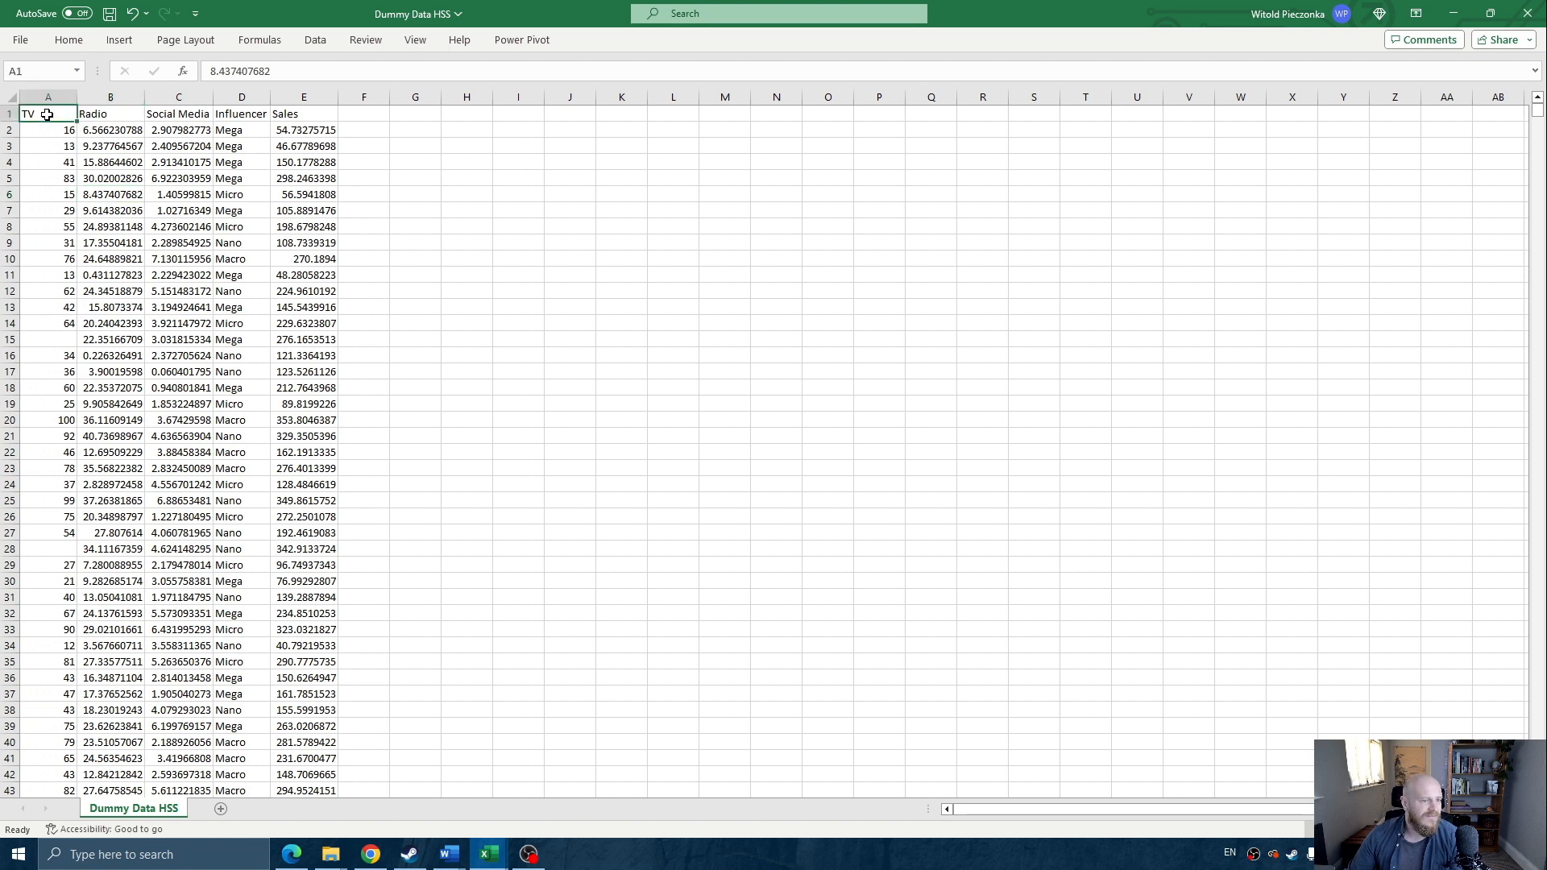
{"action": "key", "text": "Right"}
{"action": "key", "text": "Right"}
{"action": "left_click", "coordinate": [48, 114]}
{"action": "left_click", "coordinate": [109, 114]}
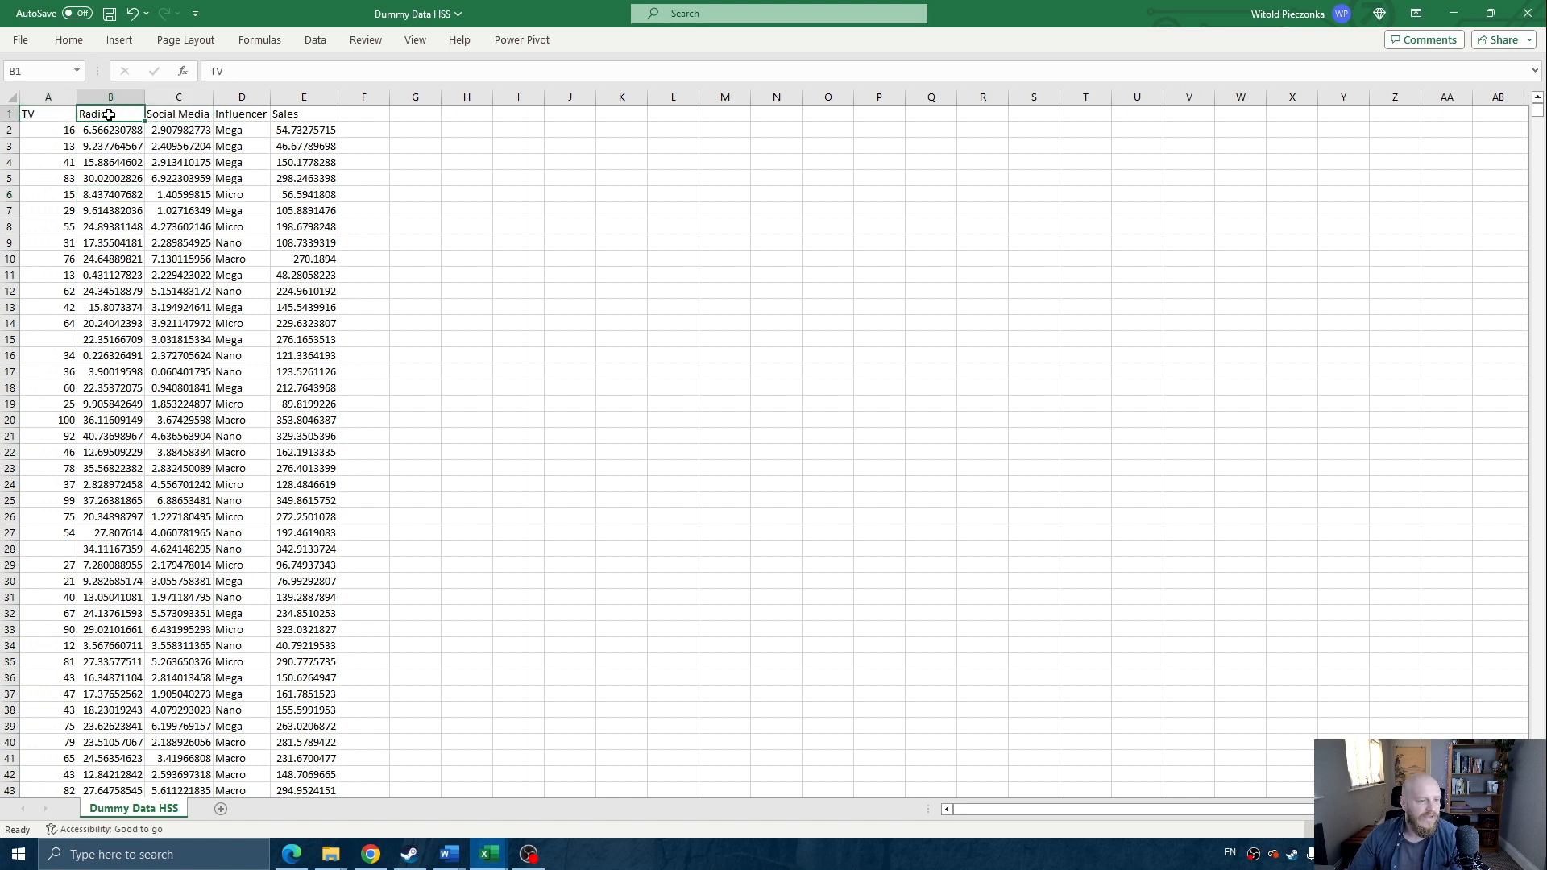
{"action": "left_click", "coordinate": [179, 114]}
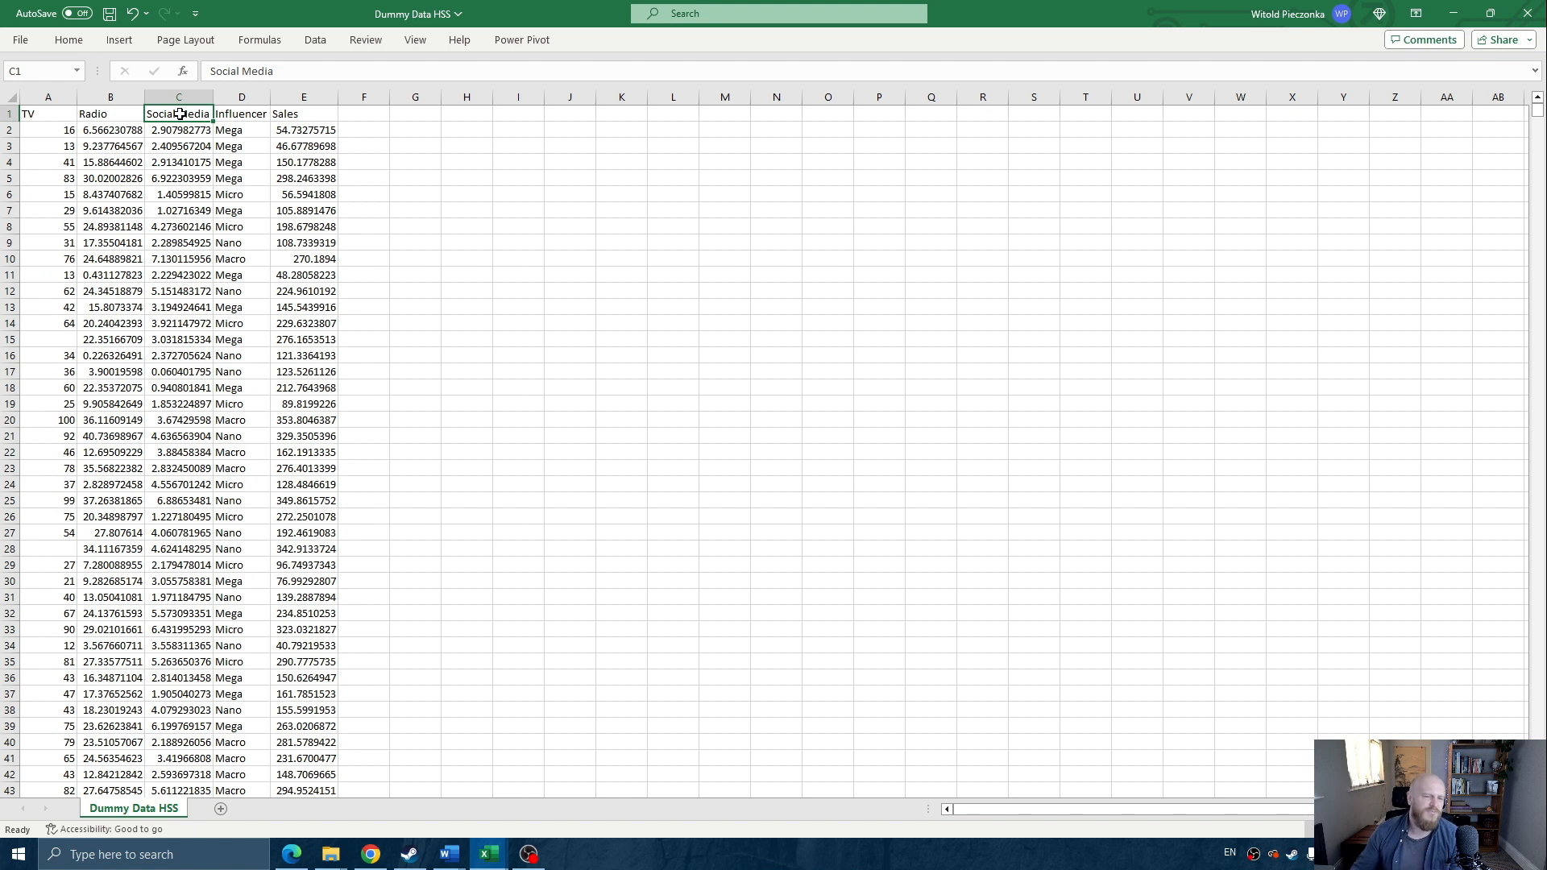
{"action": "left_click_drag", "start_coordinate": [41, 111], "coordinate": [172, 118]}
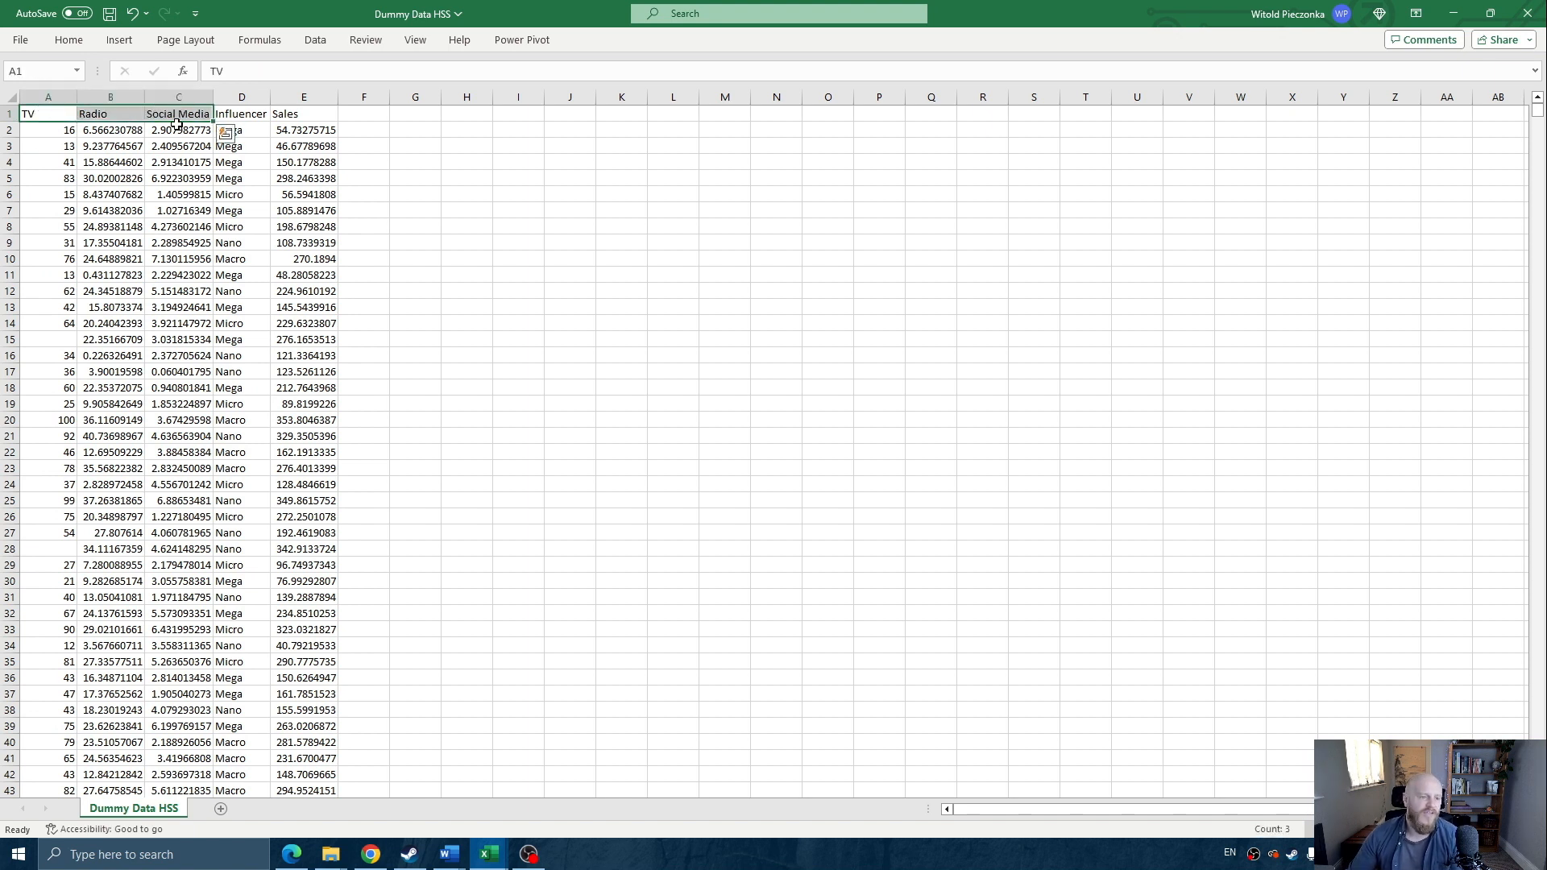
{"action": "left_click", "coordinate": [183, 177]}
{"action": "left_click_drag", "start_coordinate": [76, 107], "coordinate": [64, 105]}
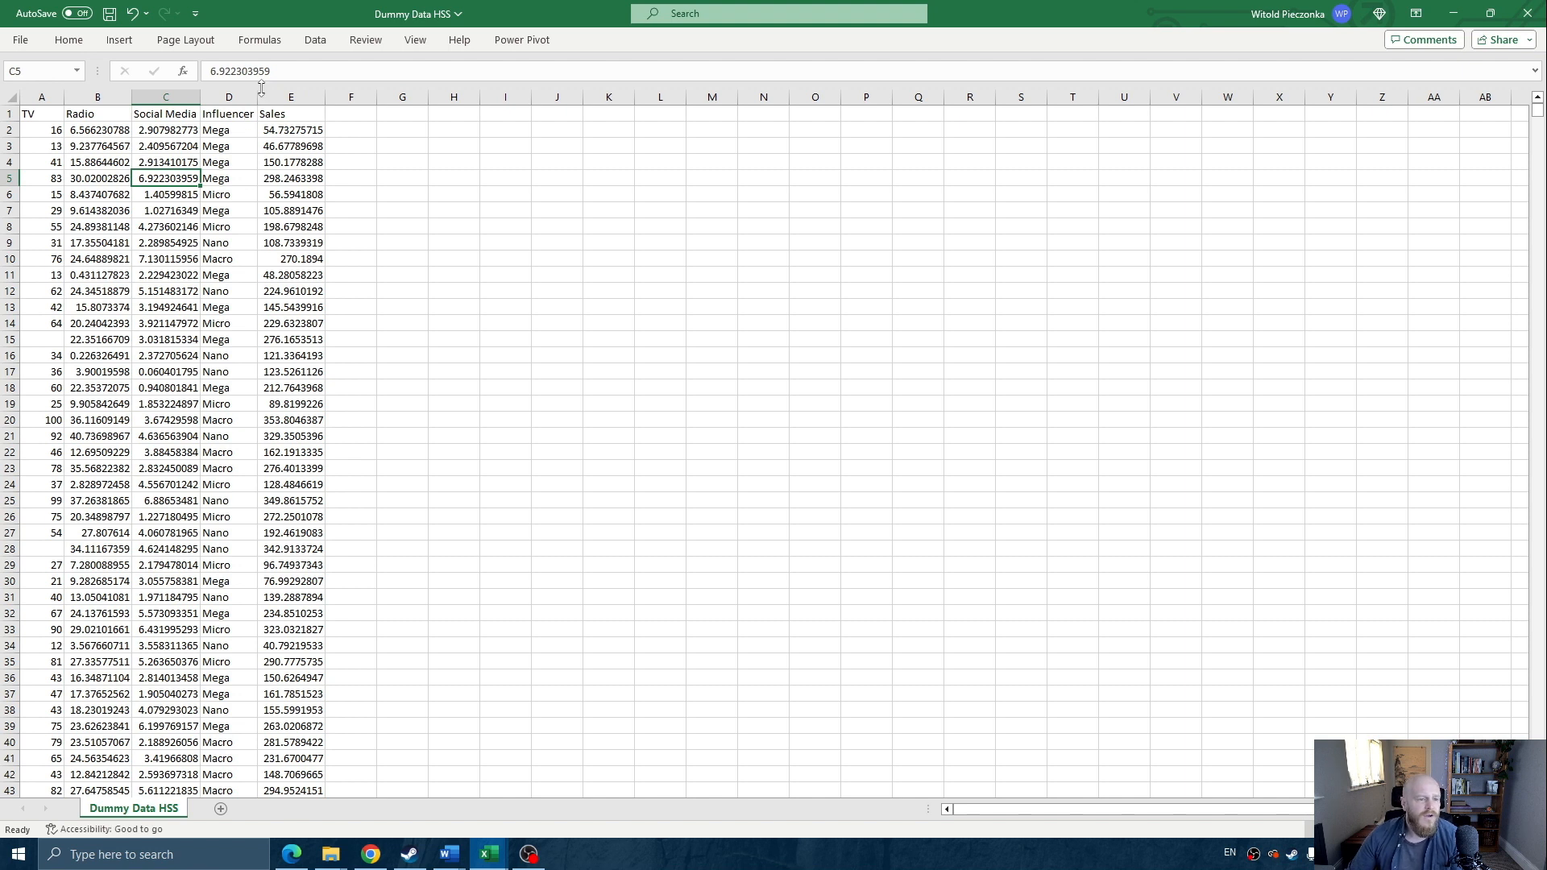
- Examine the Influencer categories and the Sales figures, comparing the first data row's TV, Radio and Social Media values with its Sales value
{"action": "left_click", "coordinate": [240, 114]}
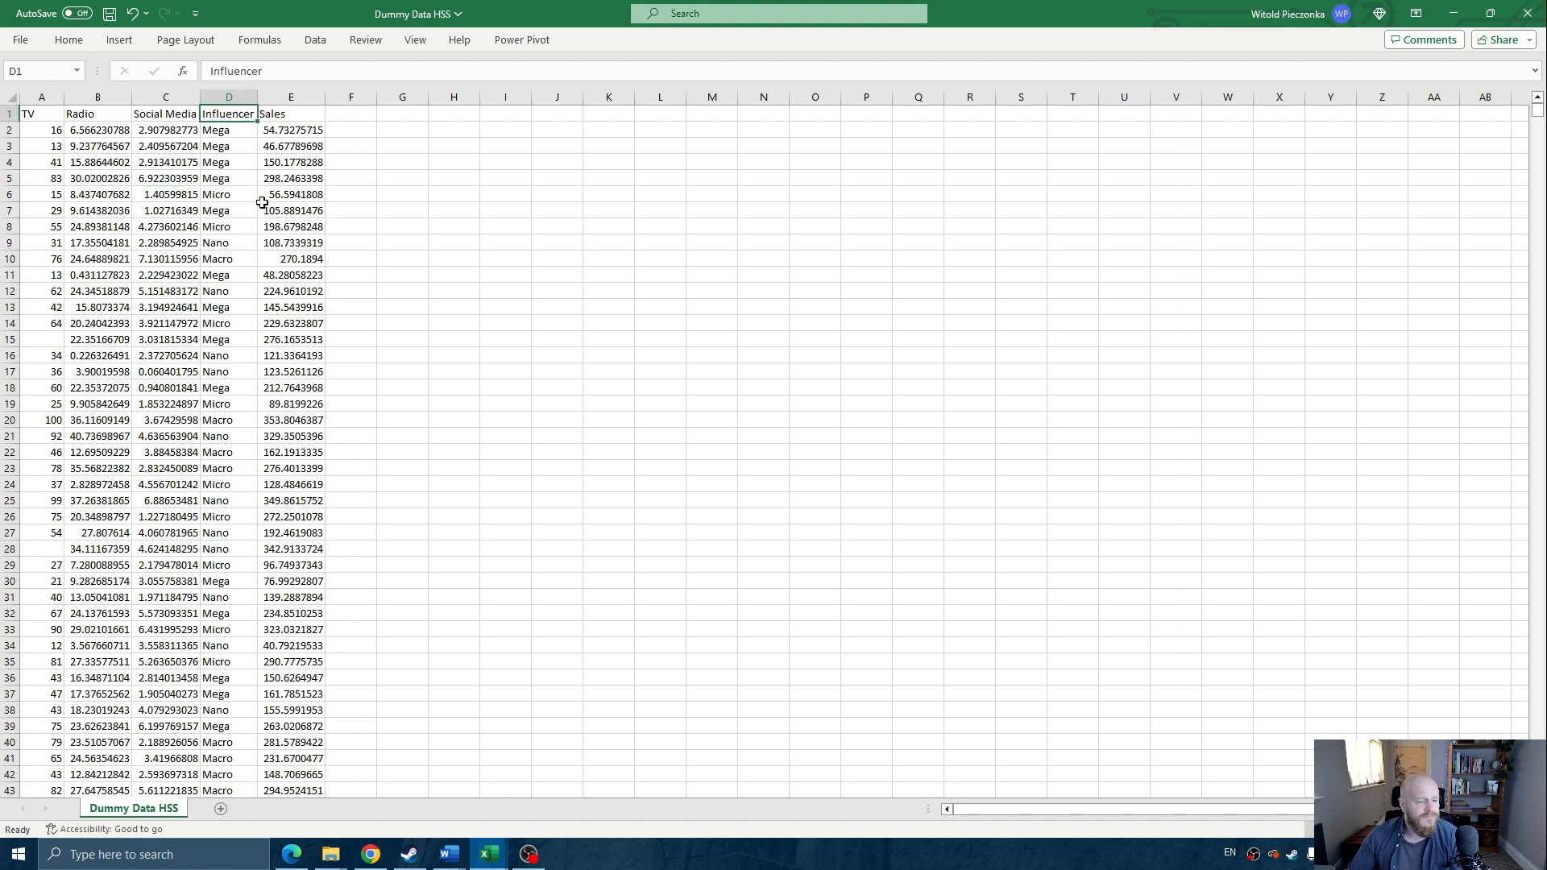
{"action": "left_click_drag", "start_coordinate": [214, 160], "coordinate": [208, 325]}
{"action": "left_click", "coordinate": [220, 254]}
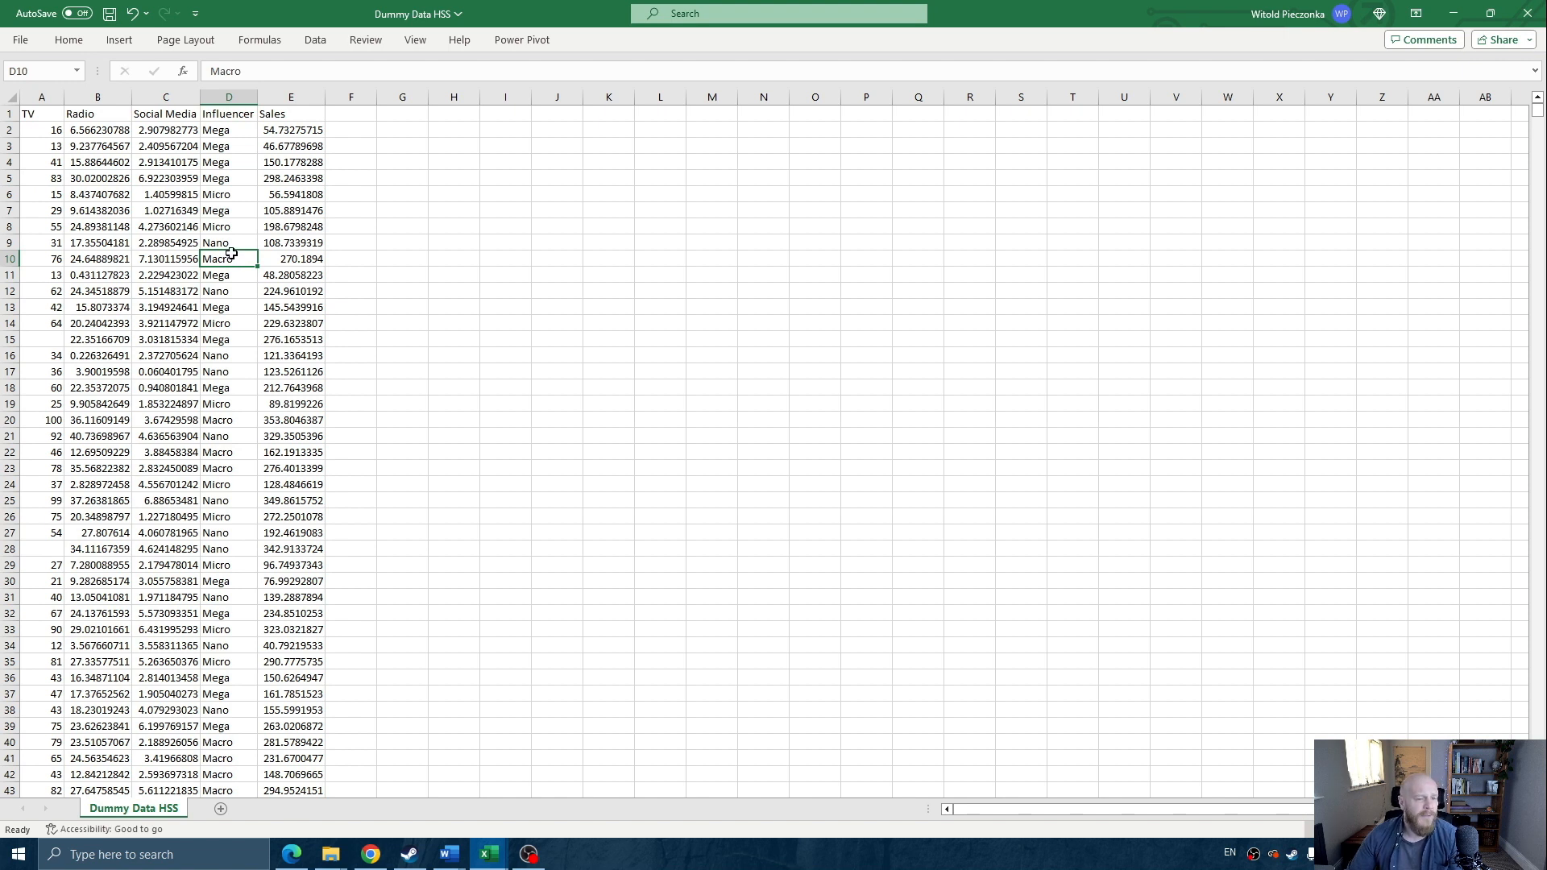
{"action": "left_click", "coordinate": [303, 118]}
{"action": "left_click_drag", "start_coordinate": [304, 130], "coordinate": [290, 418]}
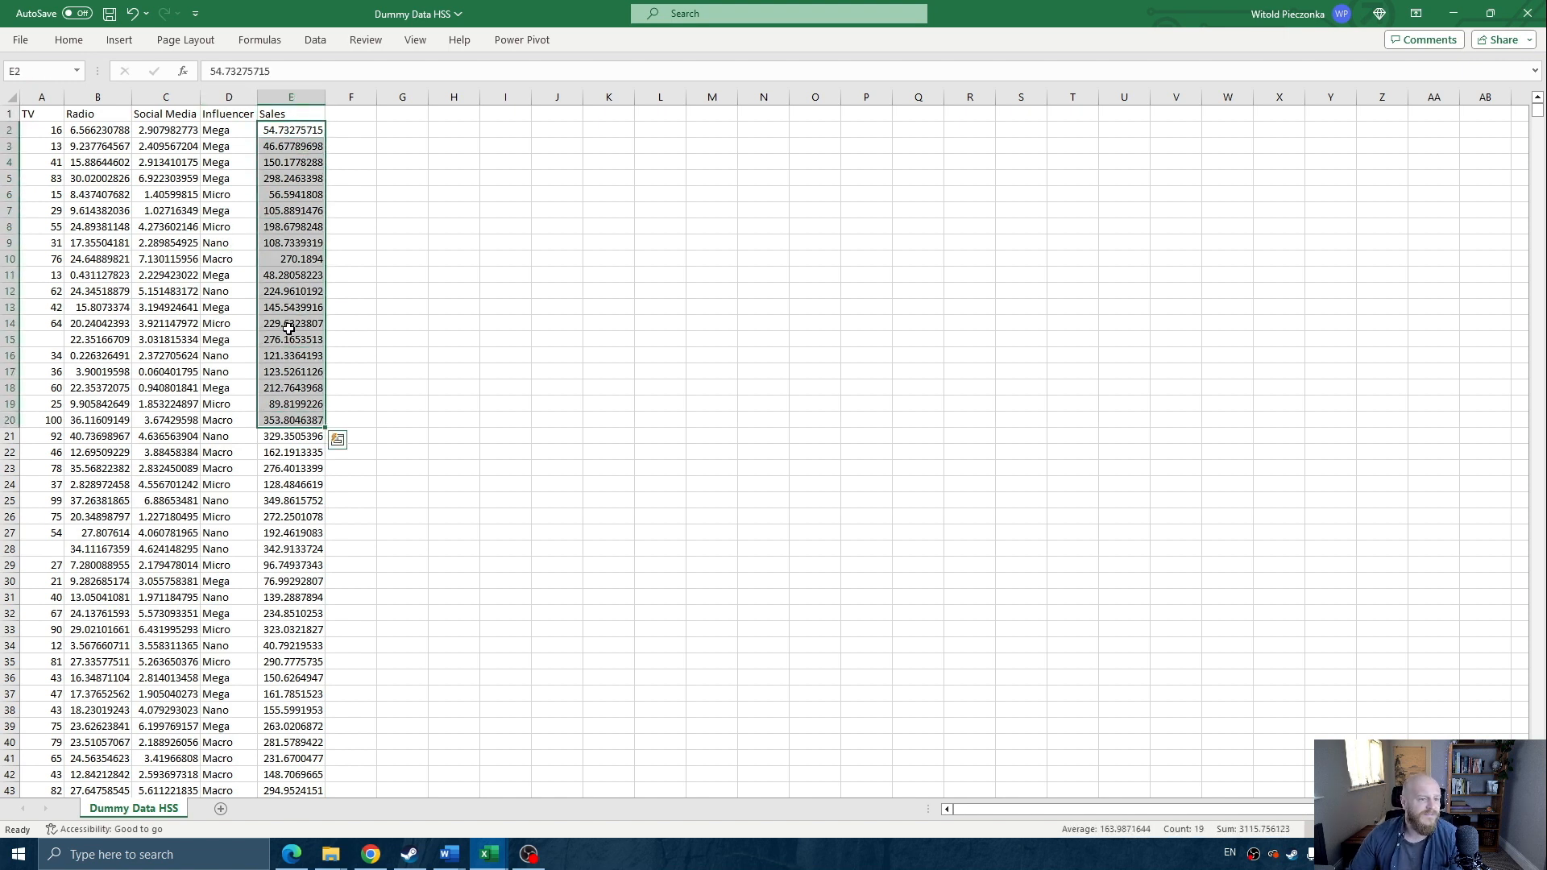
{"action": "left_click", "coordinate": [289, 307]}
{"action": "left_click", "coordinate": [308, 132]}
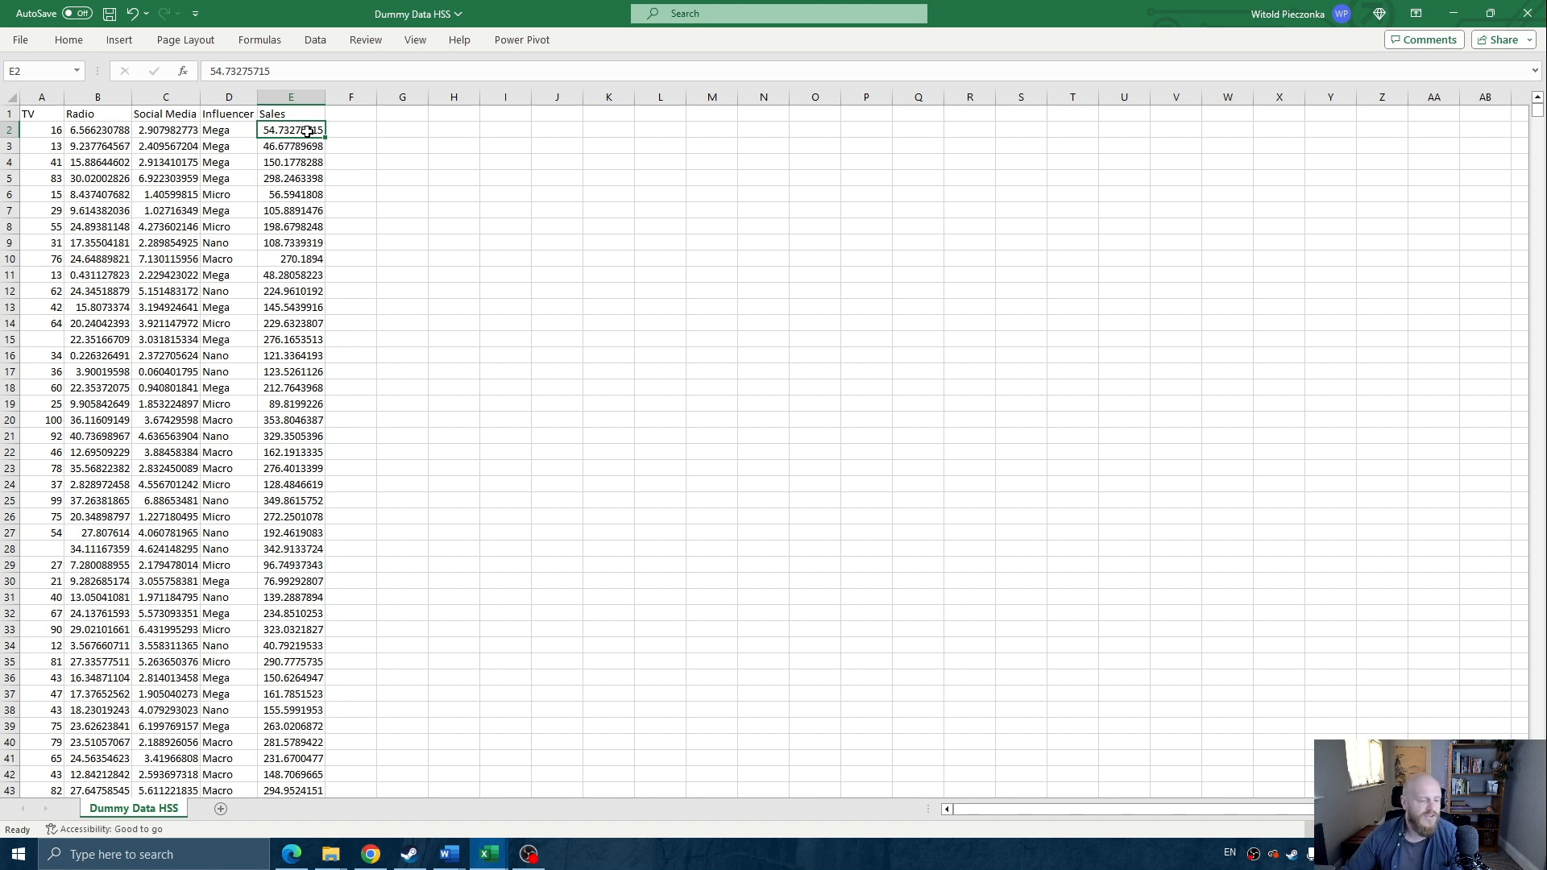
{"action": "left_click_drag", "start_coordinate": [38, 127], "coordinate": [171, 131]}
{"action": "left_click", "coordinate": [147, 221]}
{"action": "left_click", "coordinate": [314, 130]}
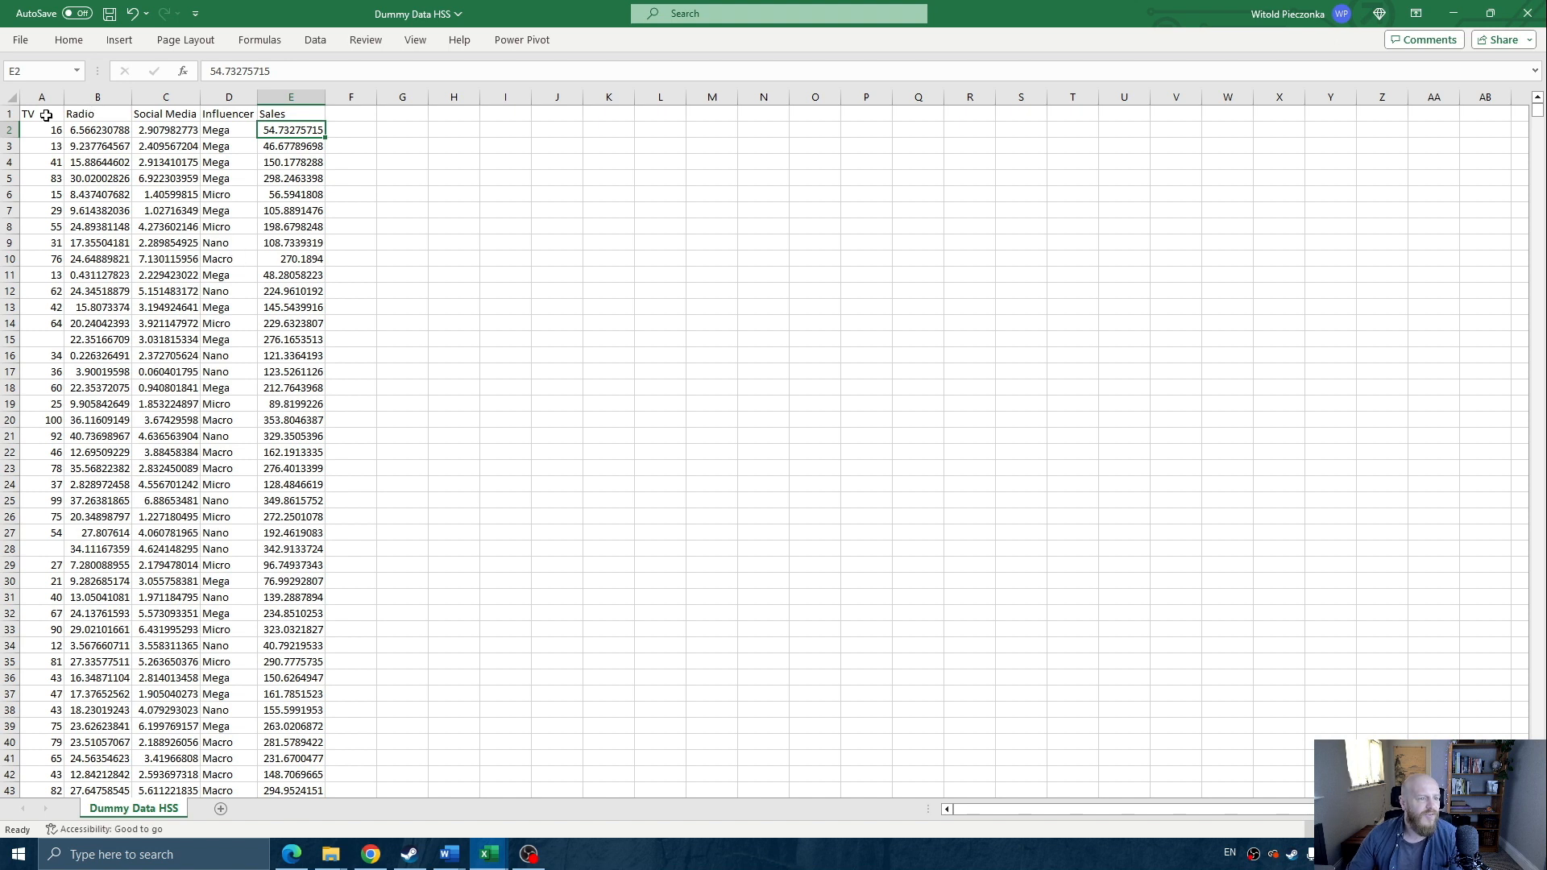
- Examine the full header row and check the TV column for missing values at cells A15 and A28
{"action": "left_click_drag", "start_coordinate": [42, 115], "coordinate": [269, 119]}
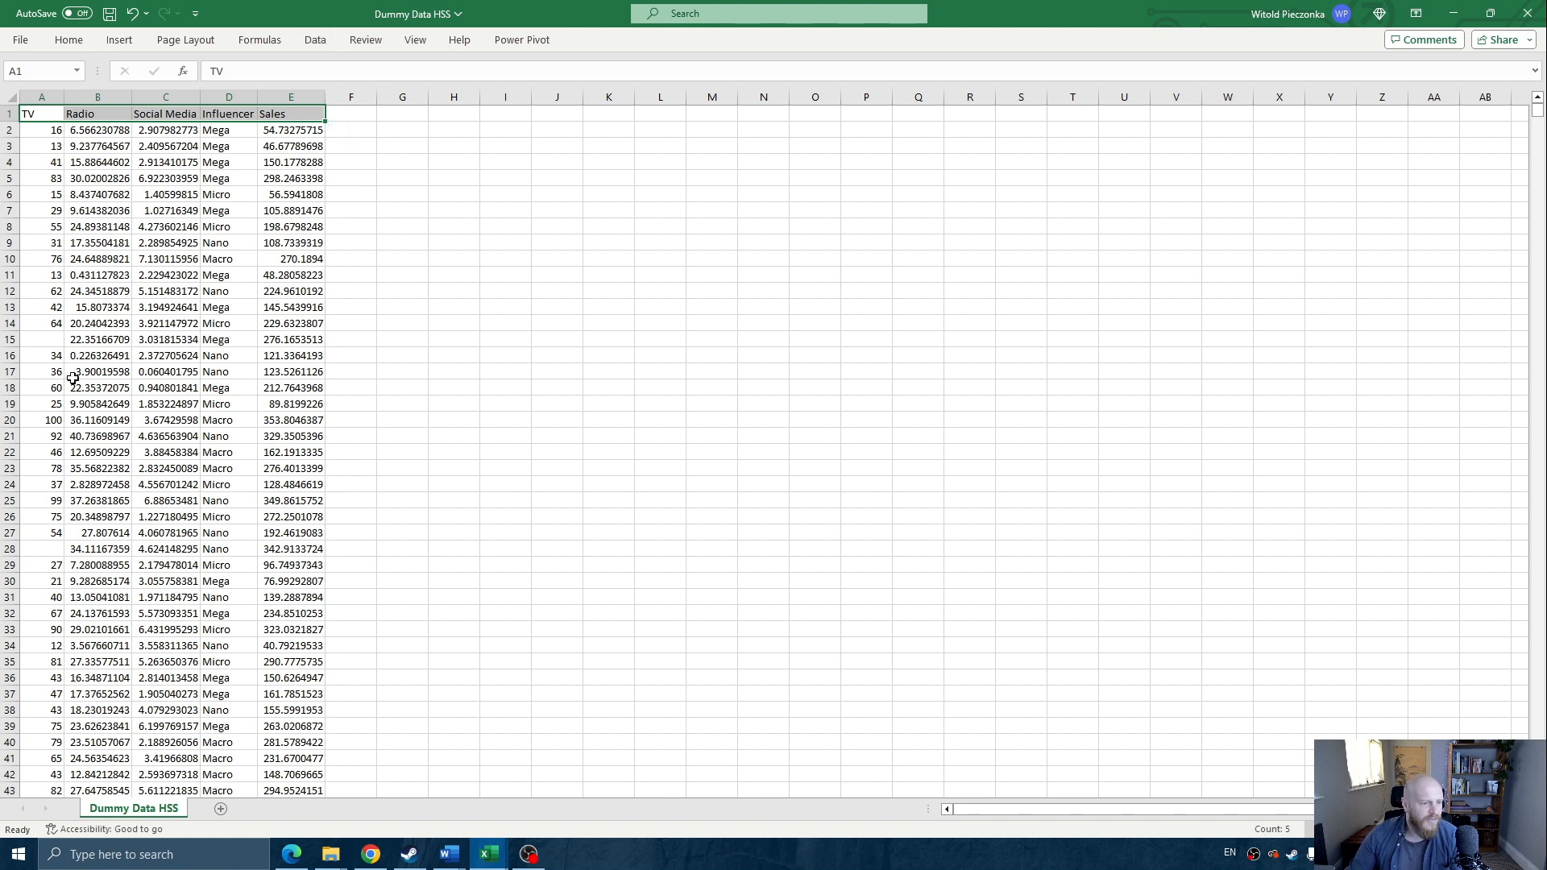
{"action": "left_click", "coordinate": [42, 338]}
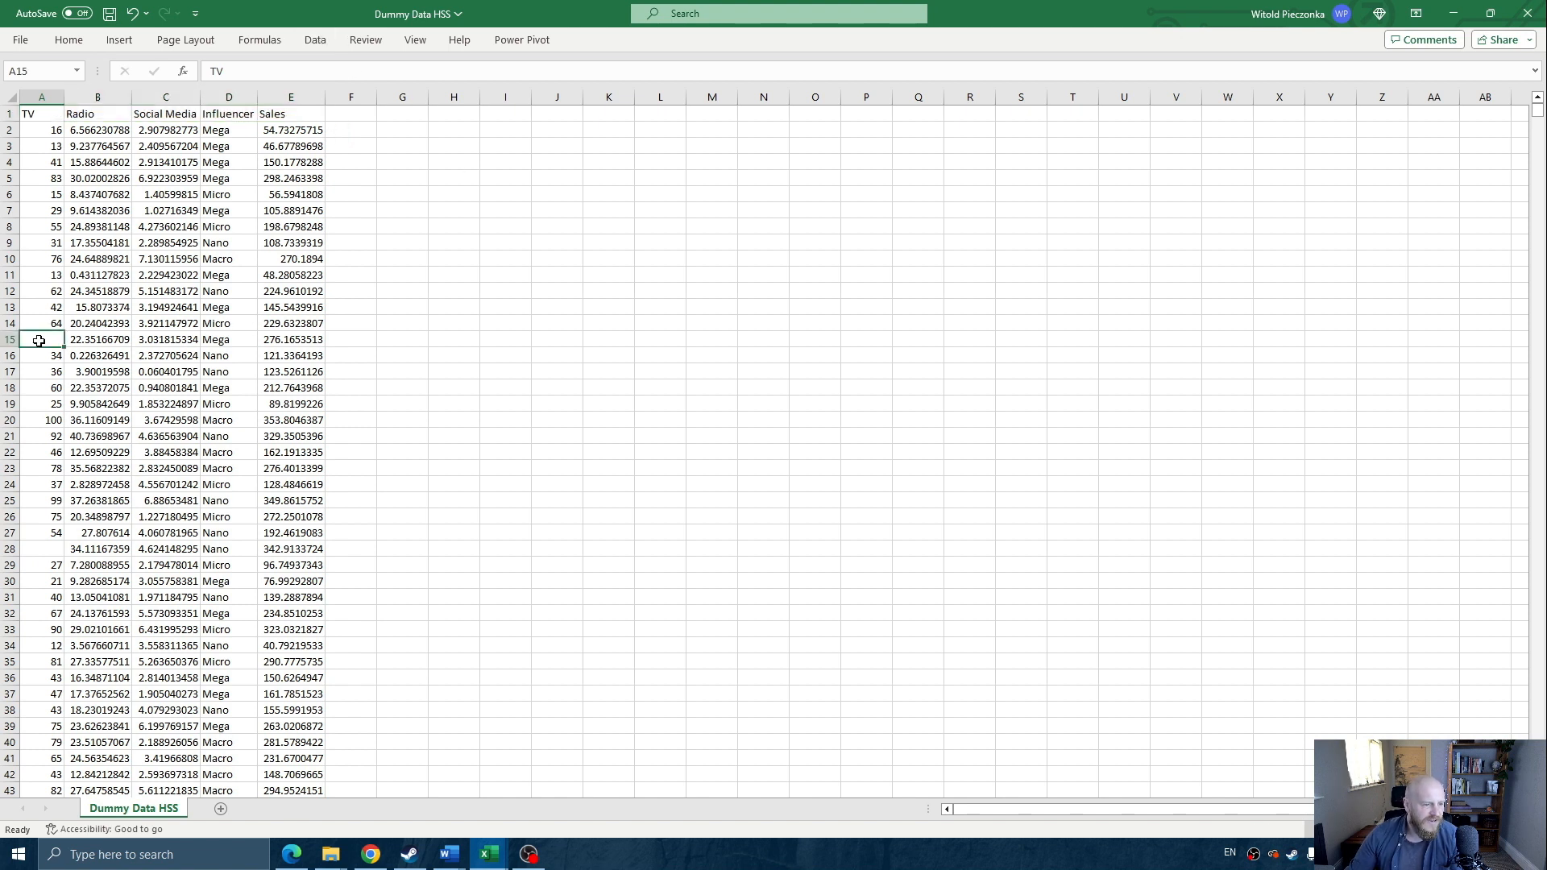
{"action": "left_click", "coordinate": [42, 550]}
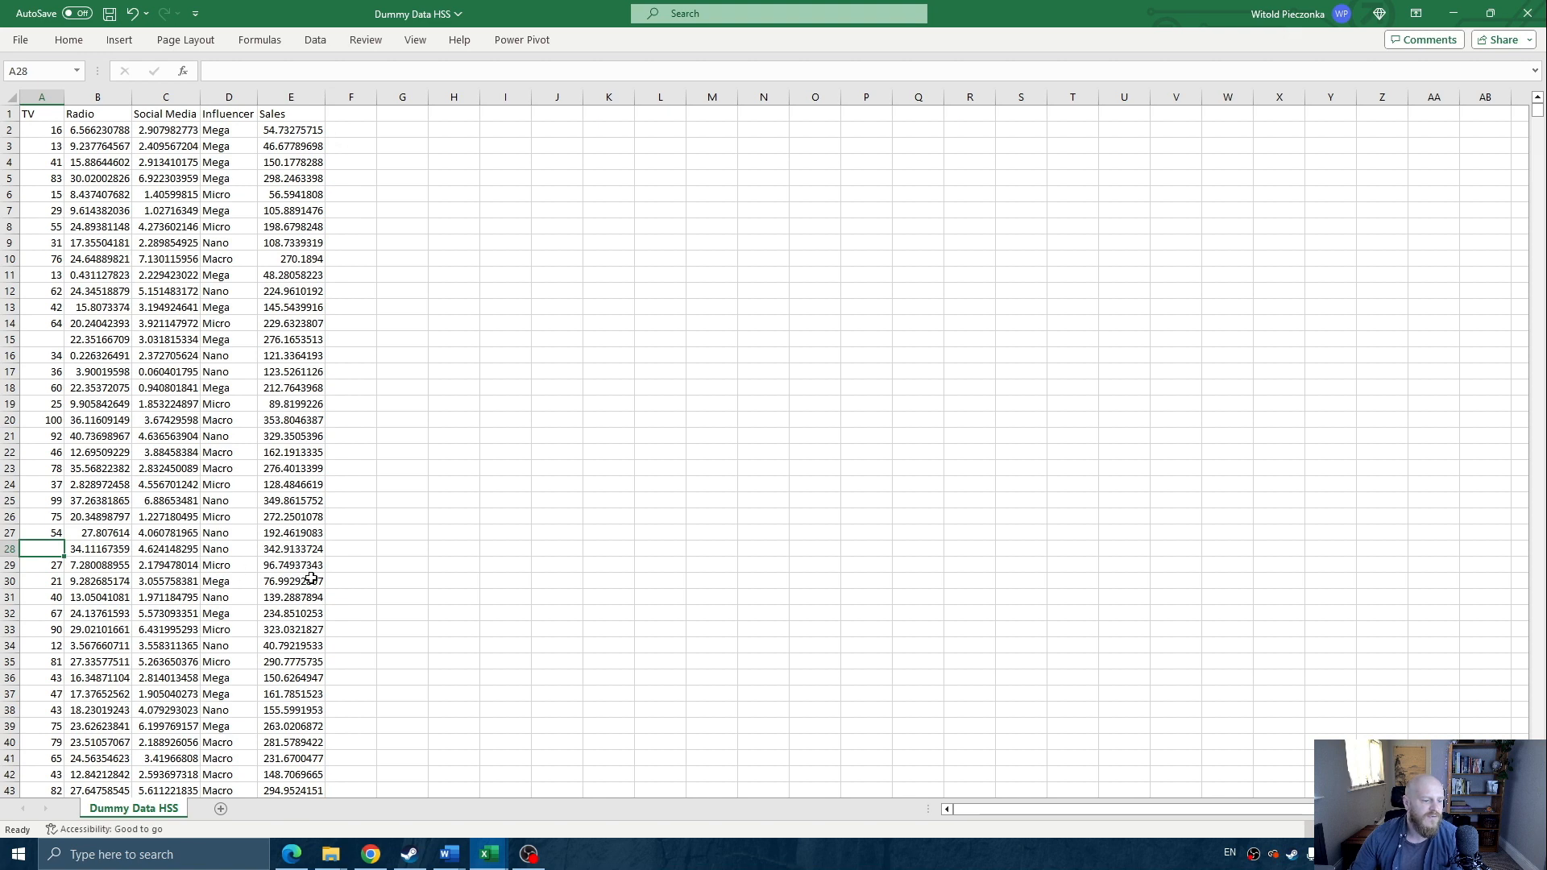
{"action": "left_click", "coordinate": [58, 412]}
{"action": "left_click", "coordinate": [189, 343]}
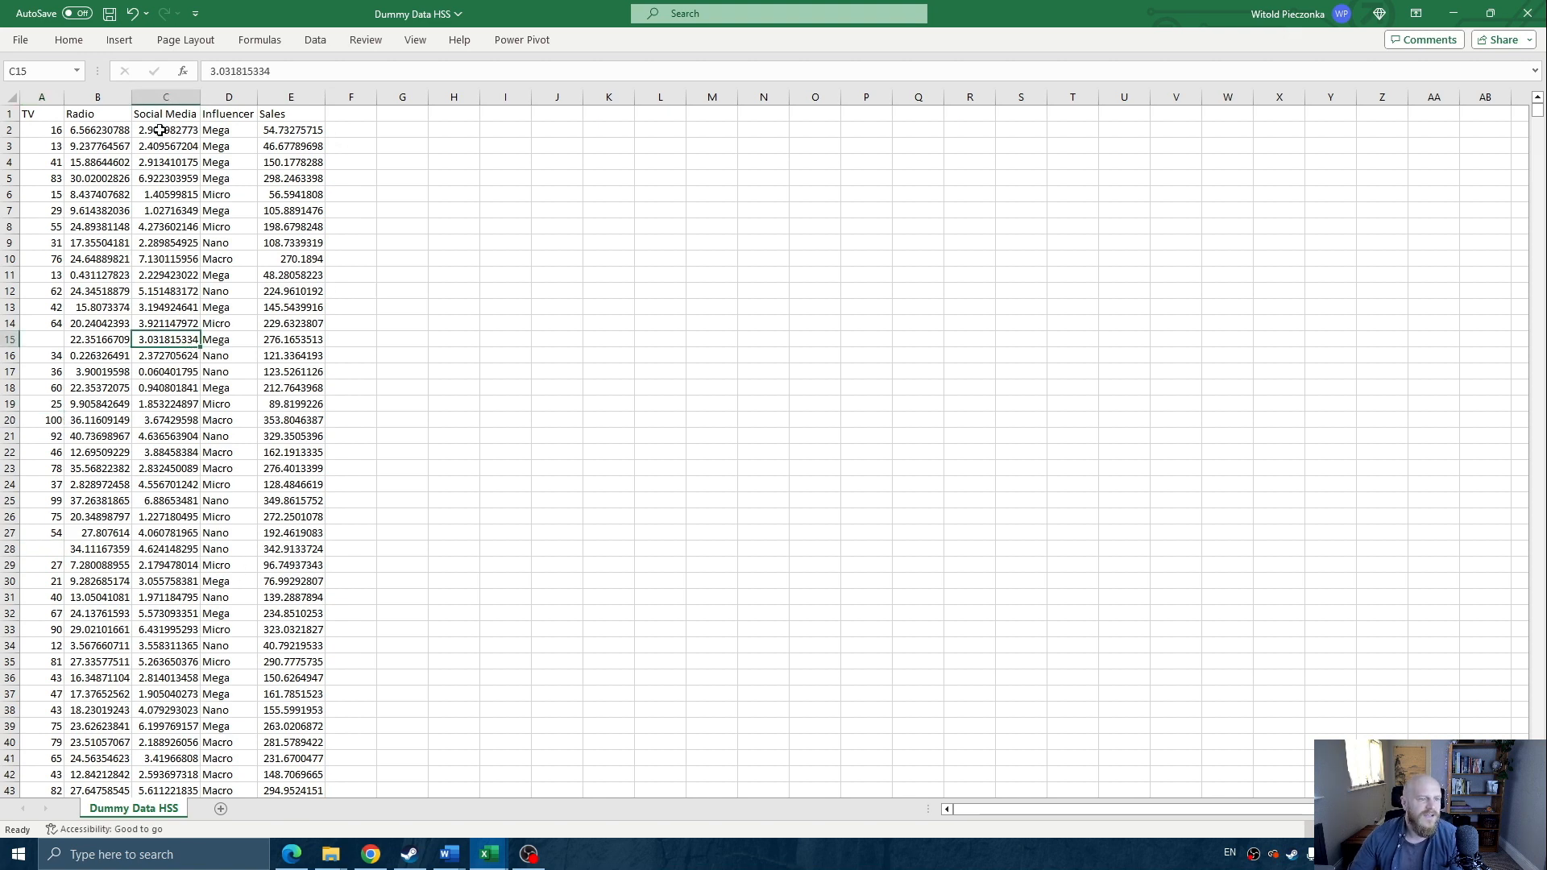
{"action": "left_click", "coordinate": [119, 40]}
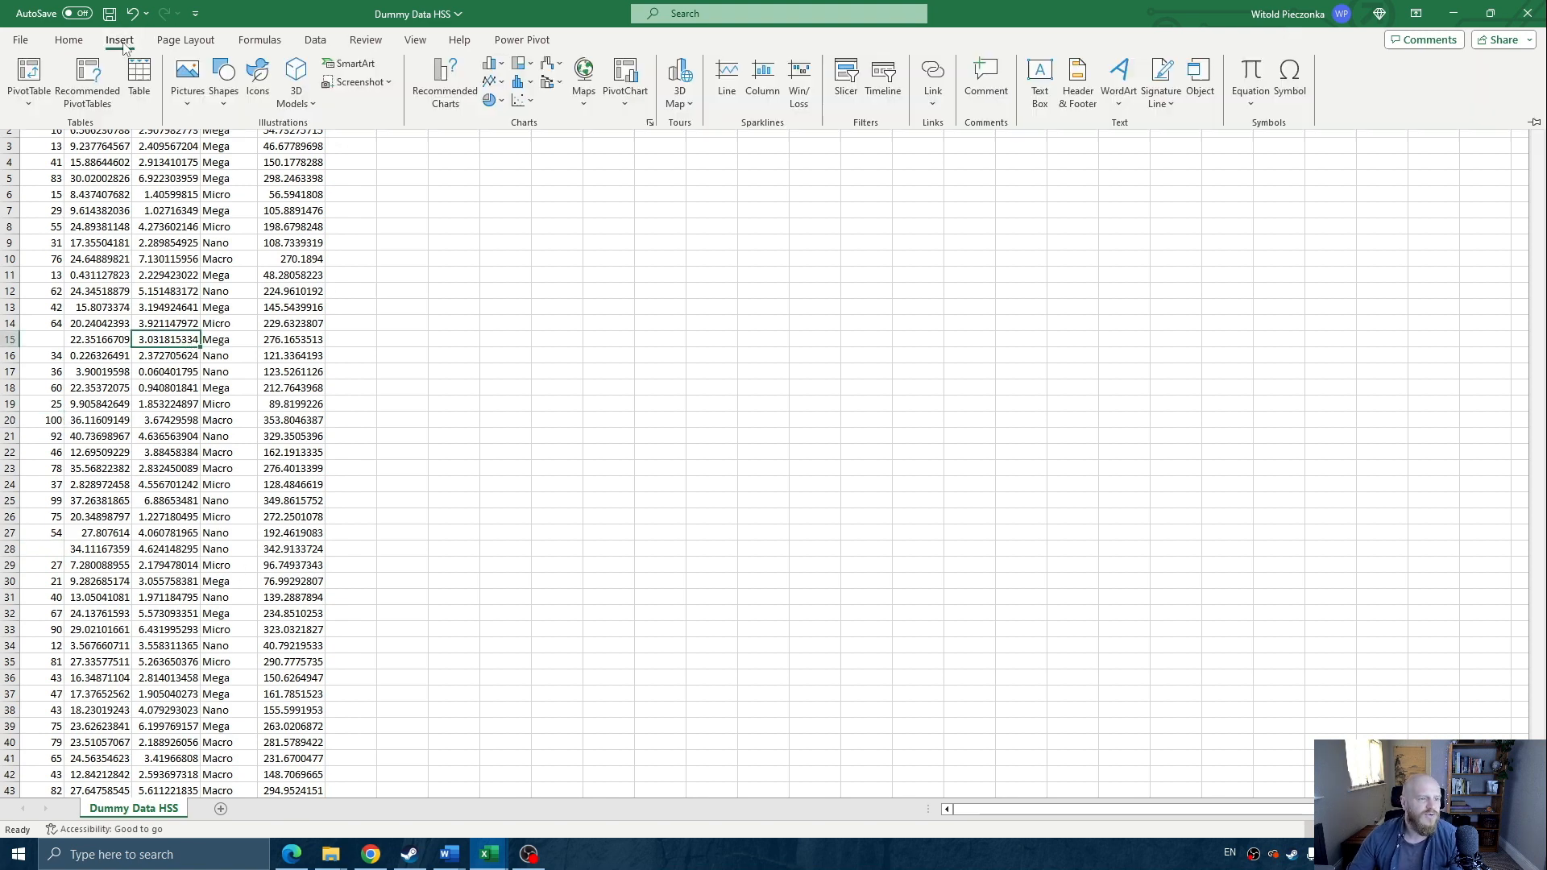
{"action": "left_click", "coordinate": [28, 105]}
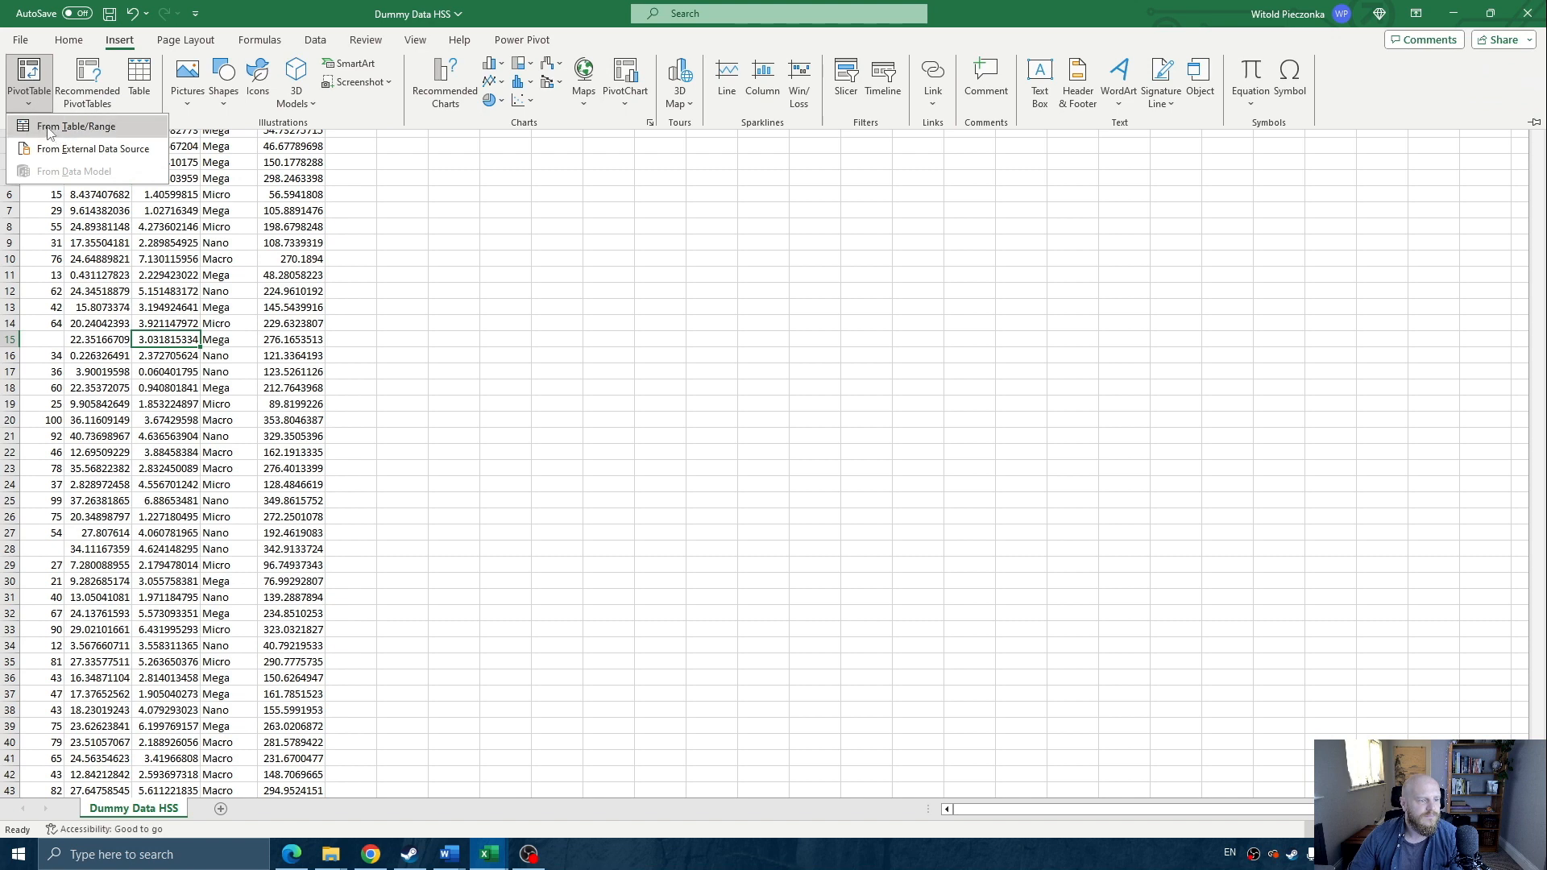
{"action": "left_click", "coordinate": [48, 129]}
{"action": "left_click", "coordinate": [178, 243]}
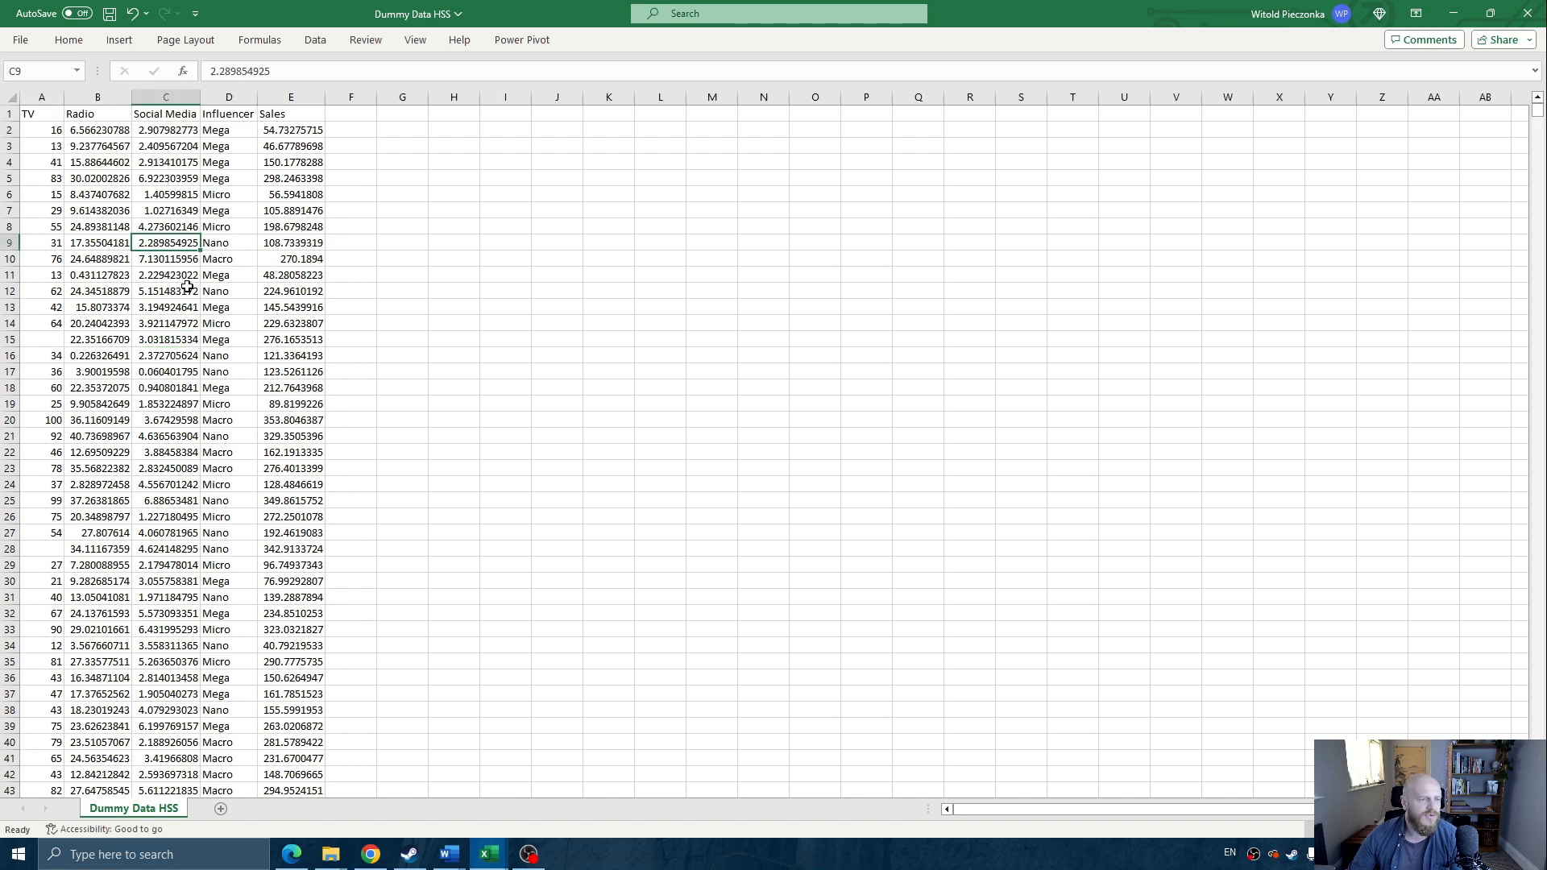
- Insert a new column before the TV column and enter the heading Index in cell A1
{"action": "left_click", "coordinate": [45, 96]}
{"action": "right_click", "coordinate": [45, 95]}
{"action": "left_click", "coordinate": [89, 258]}
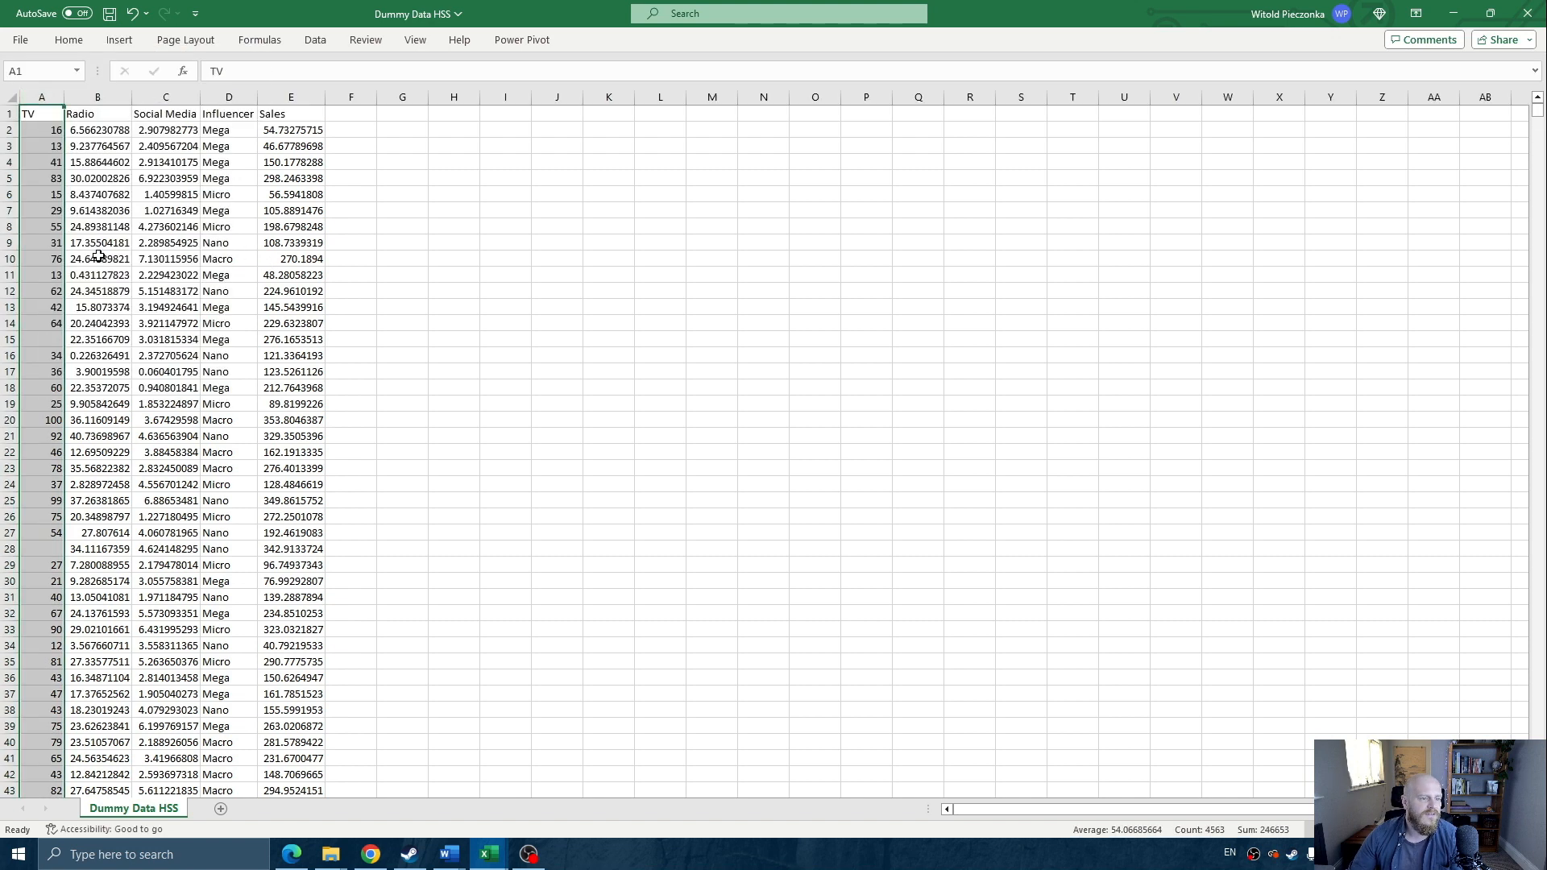
{"action": "left_click", "coordinate": [35, 171]}
{"action": "left_click", "coordinate": [41, 112]}
{"action": "type", "text": "Index"}
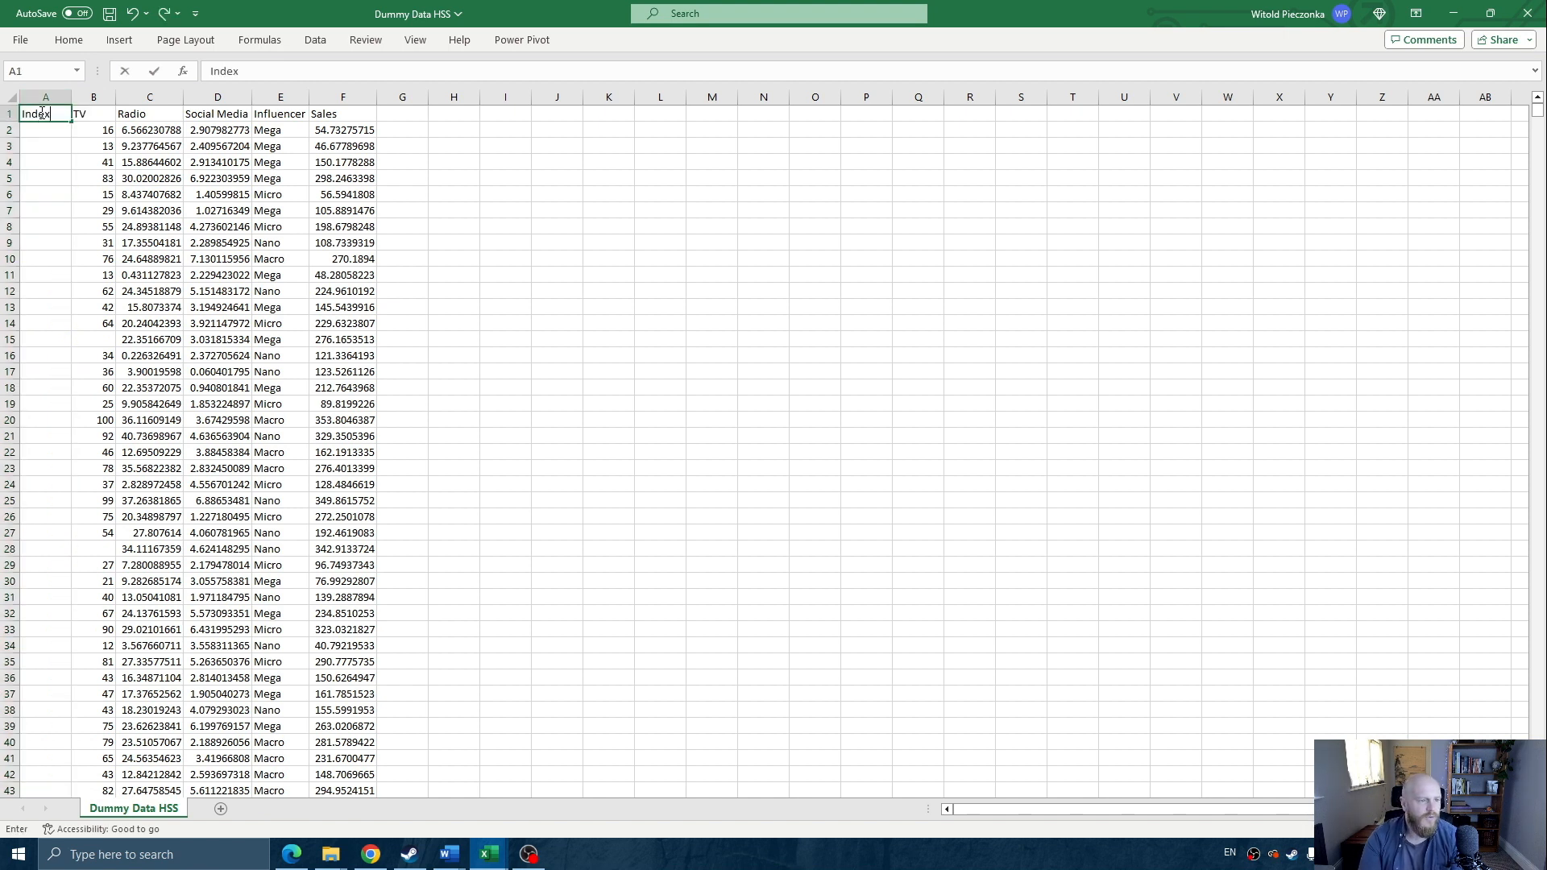
- Enter the first three index numbers 1, 2 and 3 in cells A2 to A4
{"action": "key", "text": "Return"}
{"action": "type", "text": "12"}
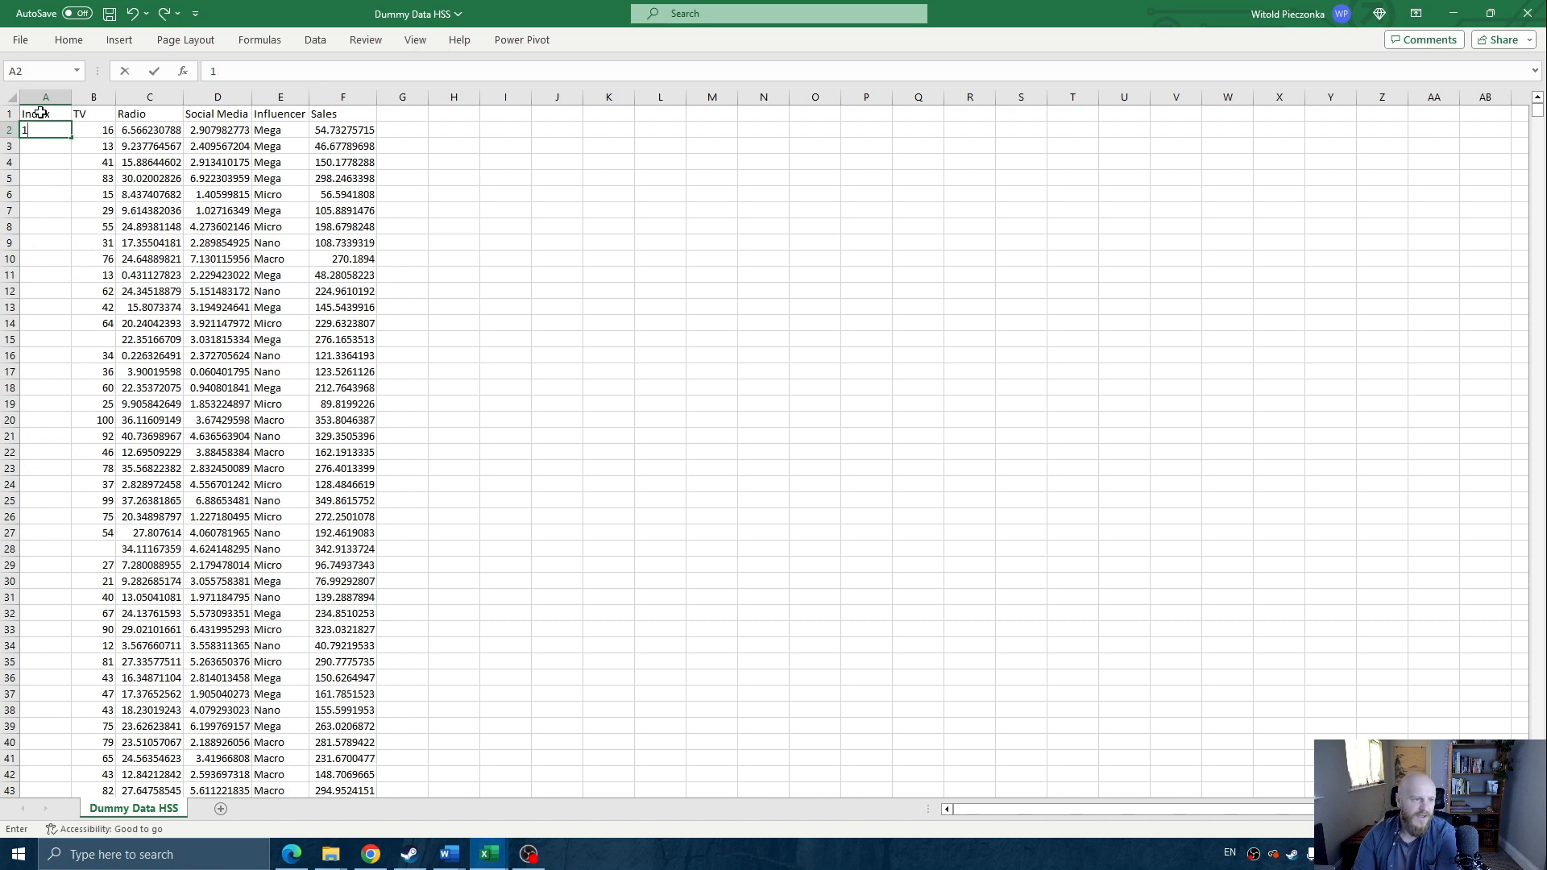
{"action": "key", "text": "BackSpace"}
{"action": "key", "text": "Return"}
{"action": "type", "text": "2"}
{"action": "key", "text": "Return"}
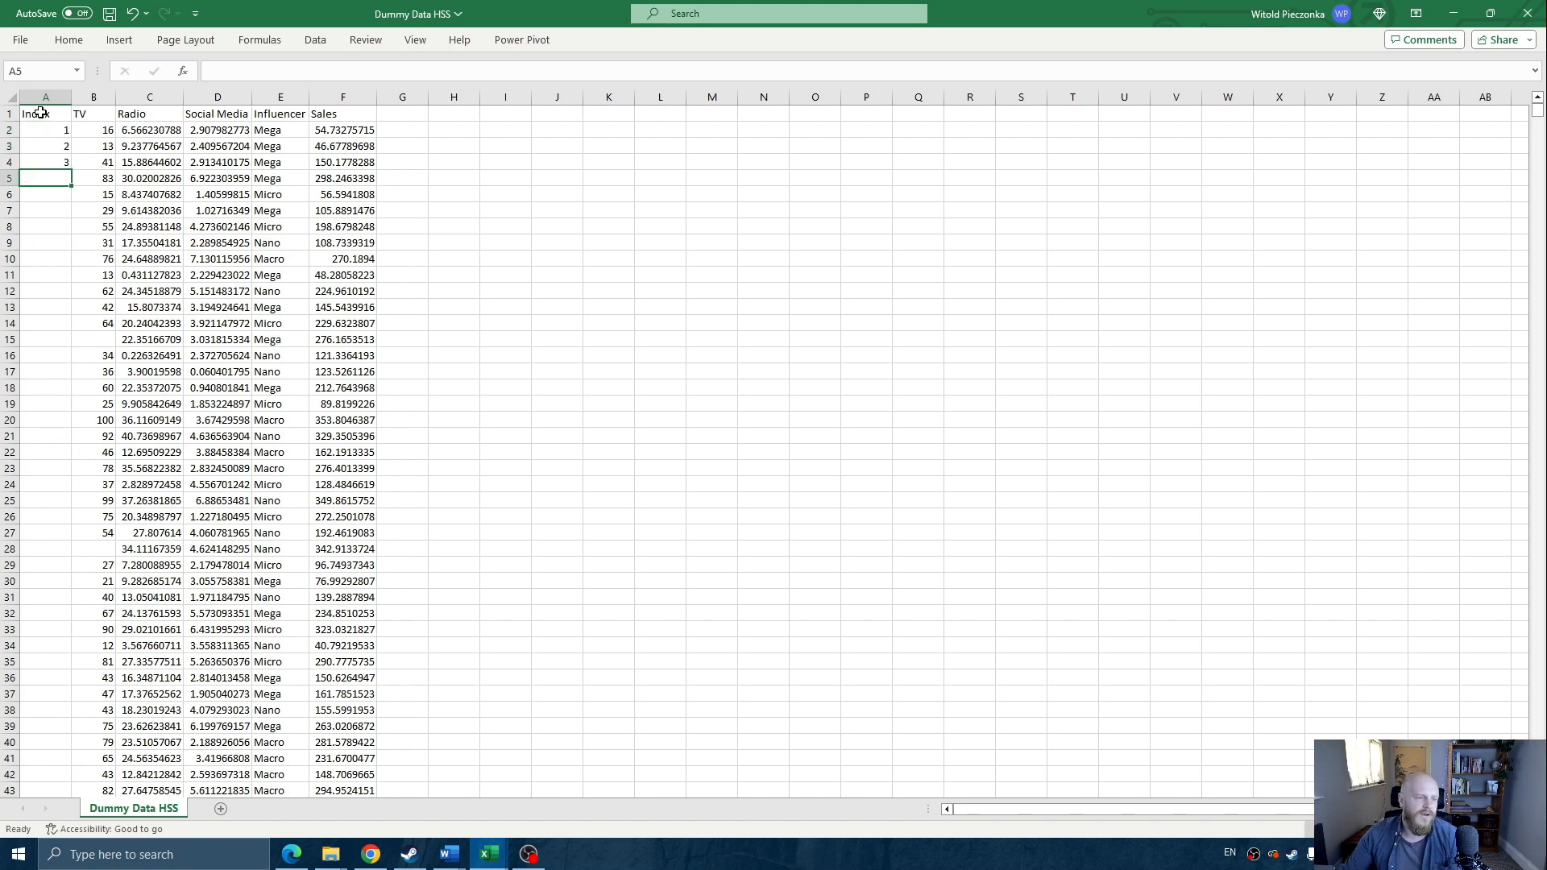
- Extend the number series from A2:A4 down the Index column to the last data row
{"action": "left_click_drag", "start_coordinate": [48, 129], "coordinate": [48, 146]}
{"action": "left_click_drag", "start_coordinate": [72, 154], "coordinate": [58, 160]}
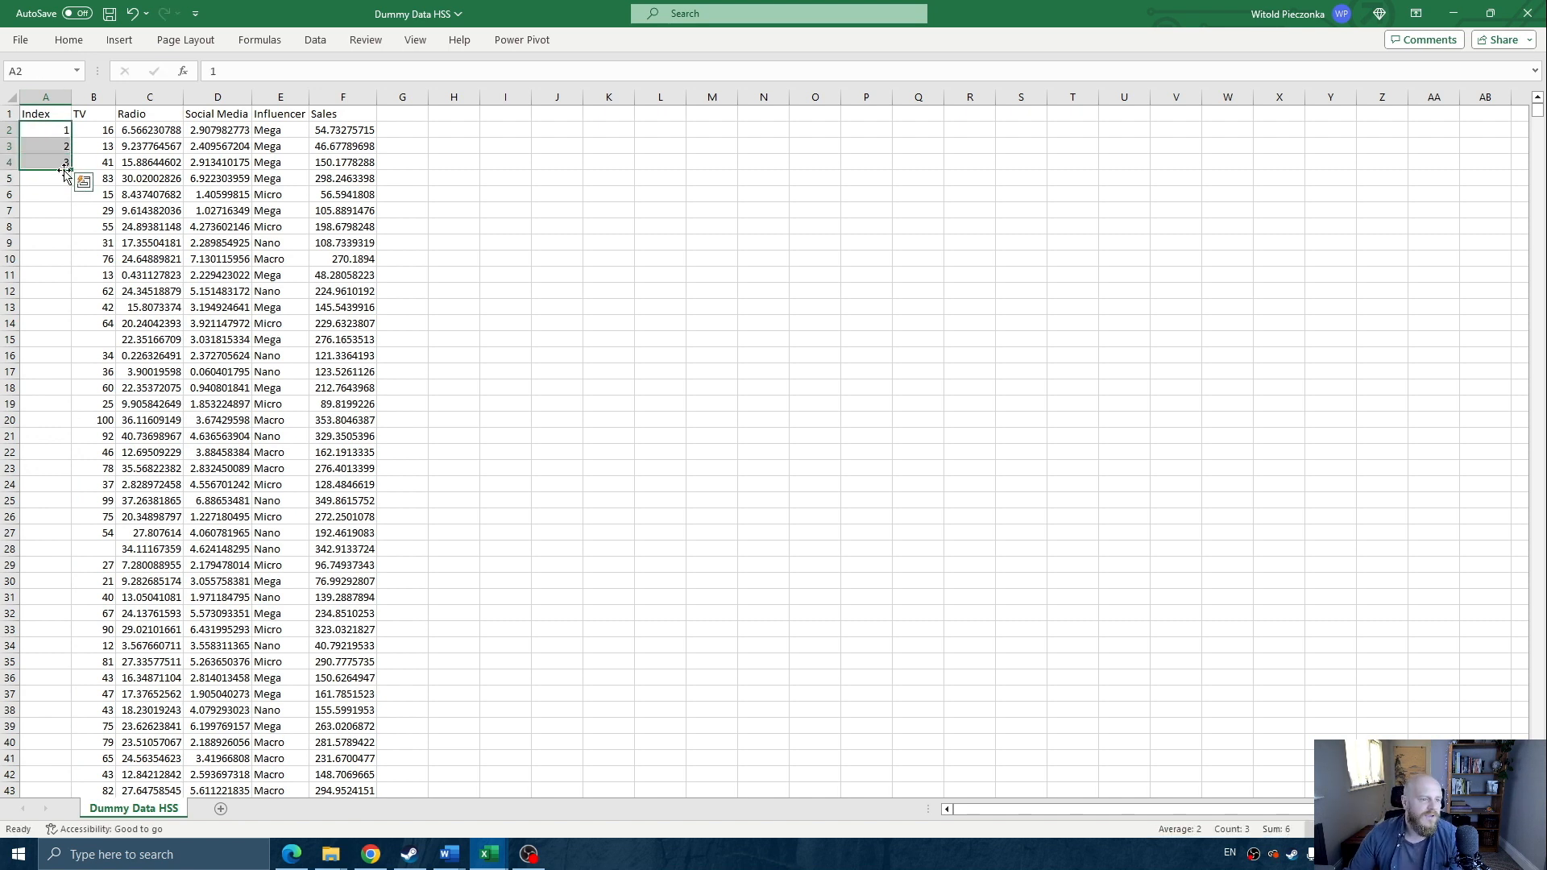
{"action": "double_click", "coordinate": [72, 170]}
{"action": "left_click", "coordinate": [41, 483]}
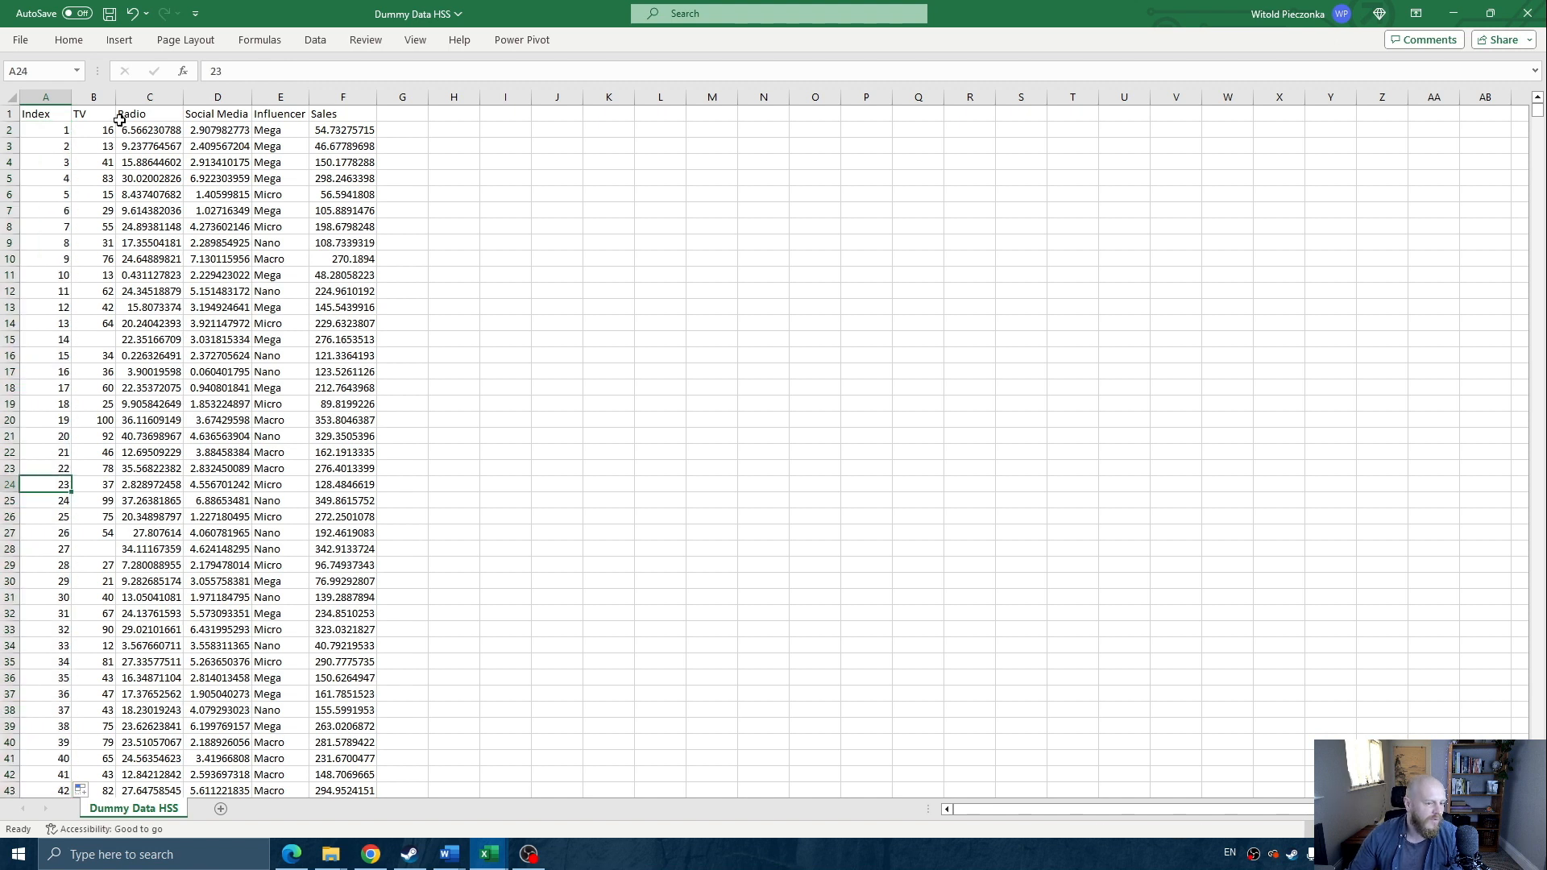
- Examine the numbering in the Index column, the neighbouring data and the Index and TV headings
{"action": "left_click", "coordinate": [36, 114]}
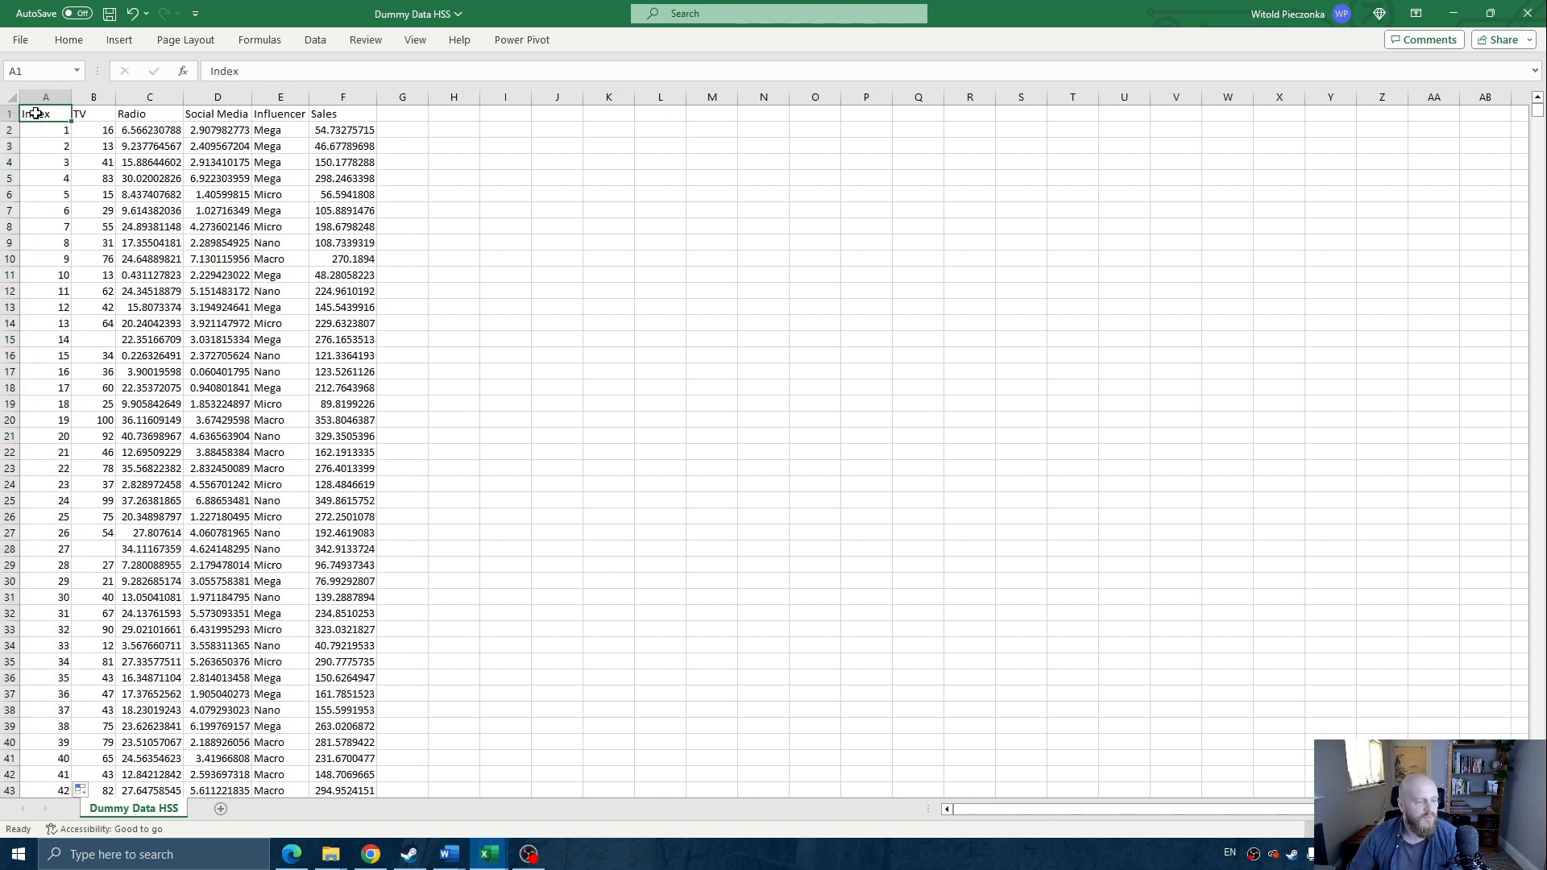
{"action": "left_click", "coordinate": [53, 136]}
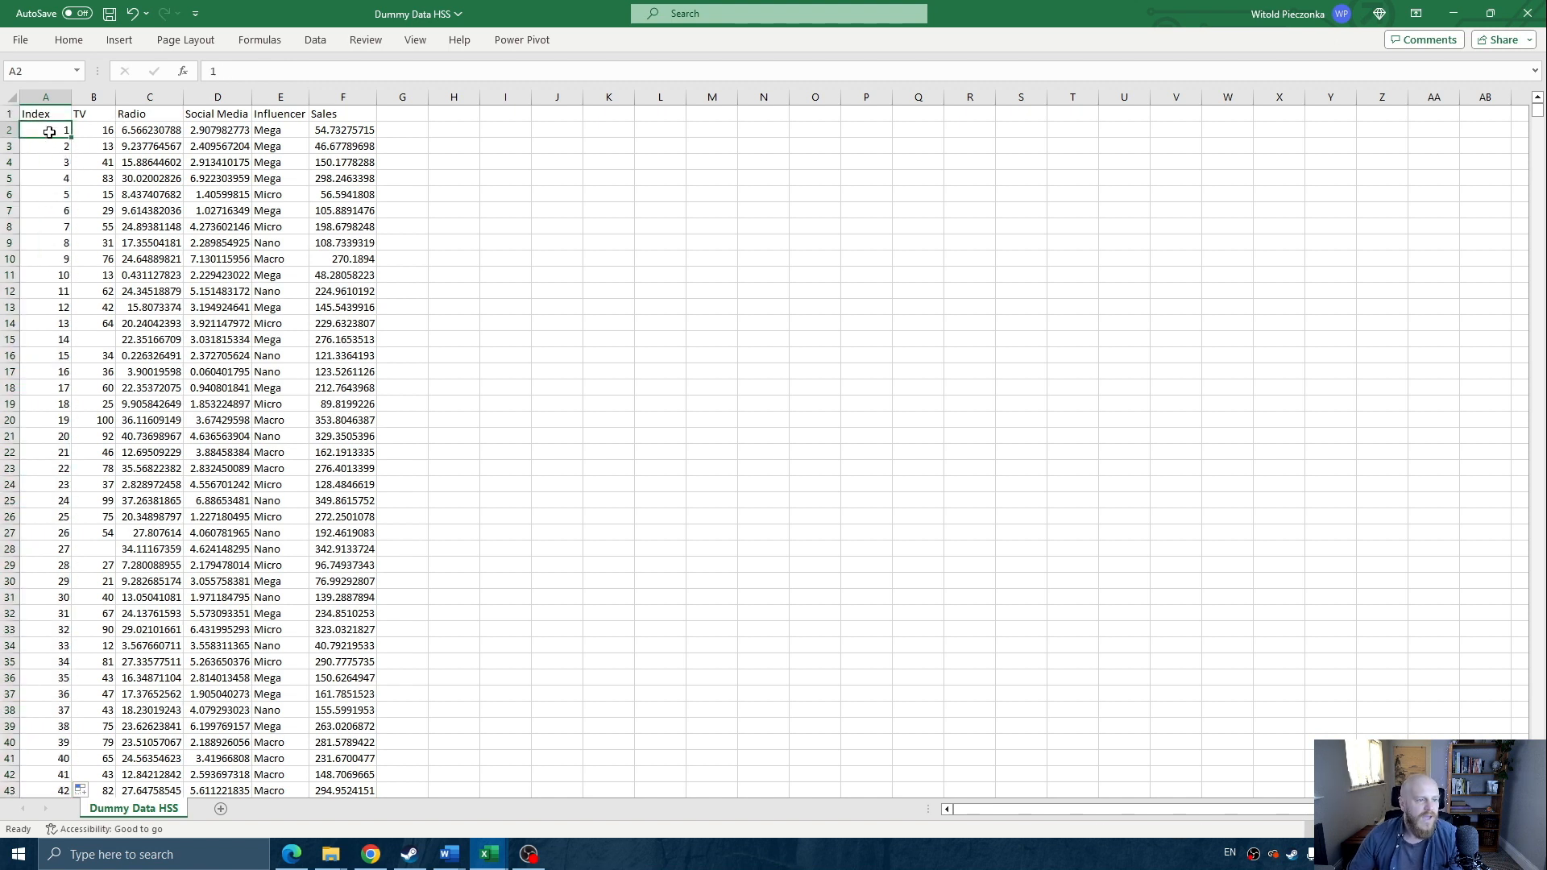
{"action": "key", "text": "shift+Down"}
{"action": "key", "text": "shift+Up"}
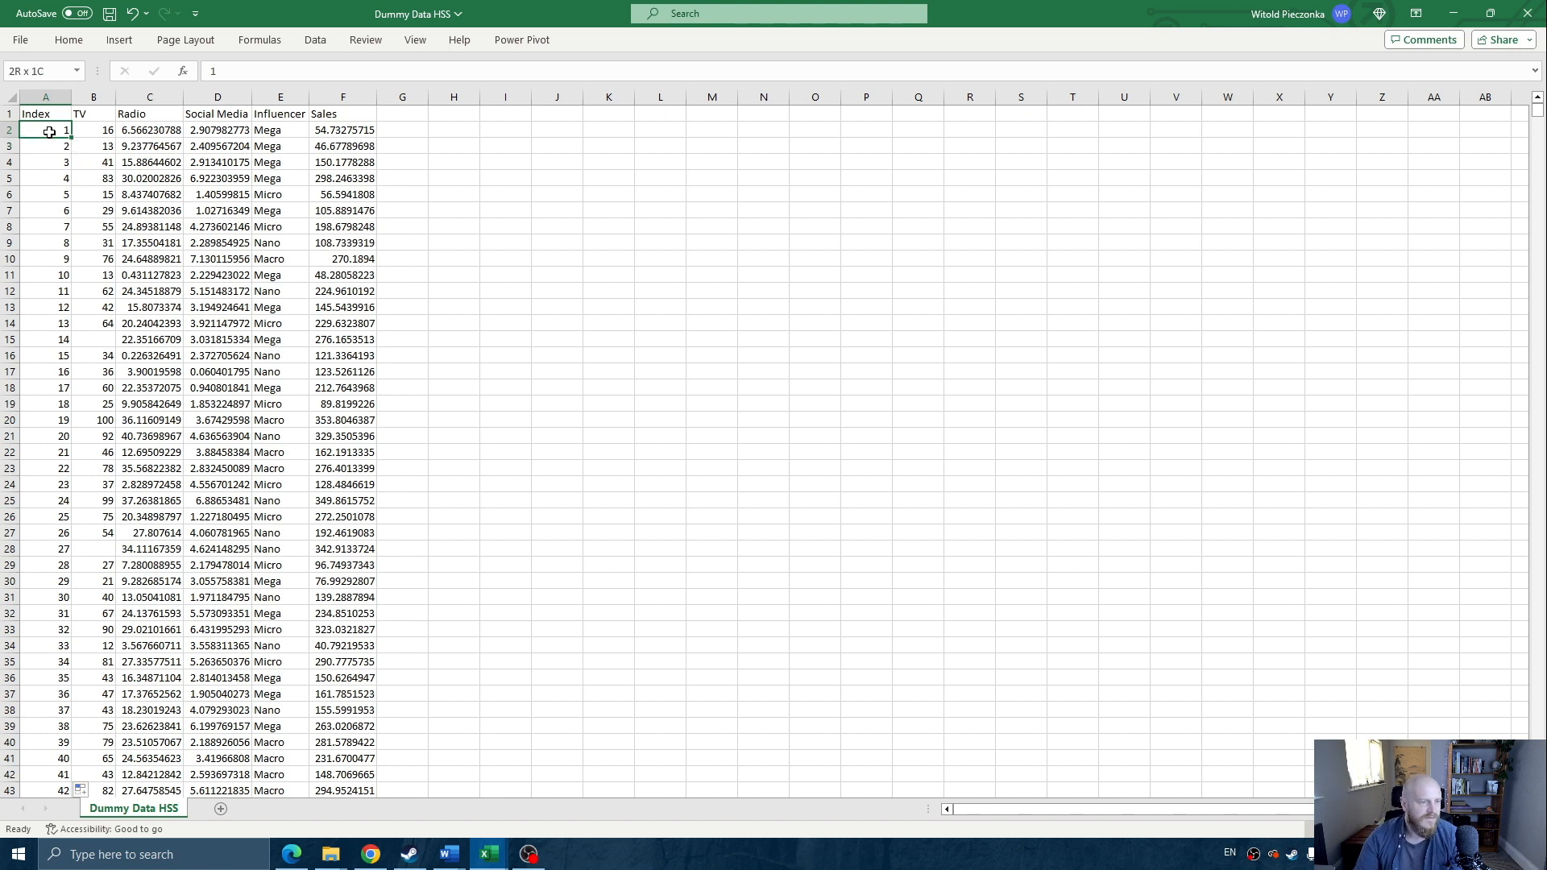
{"action": "left_click", "coordinate": [216, 177]}
{"action": "left_click", "coordinate": [571, 305]}
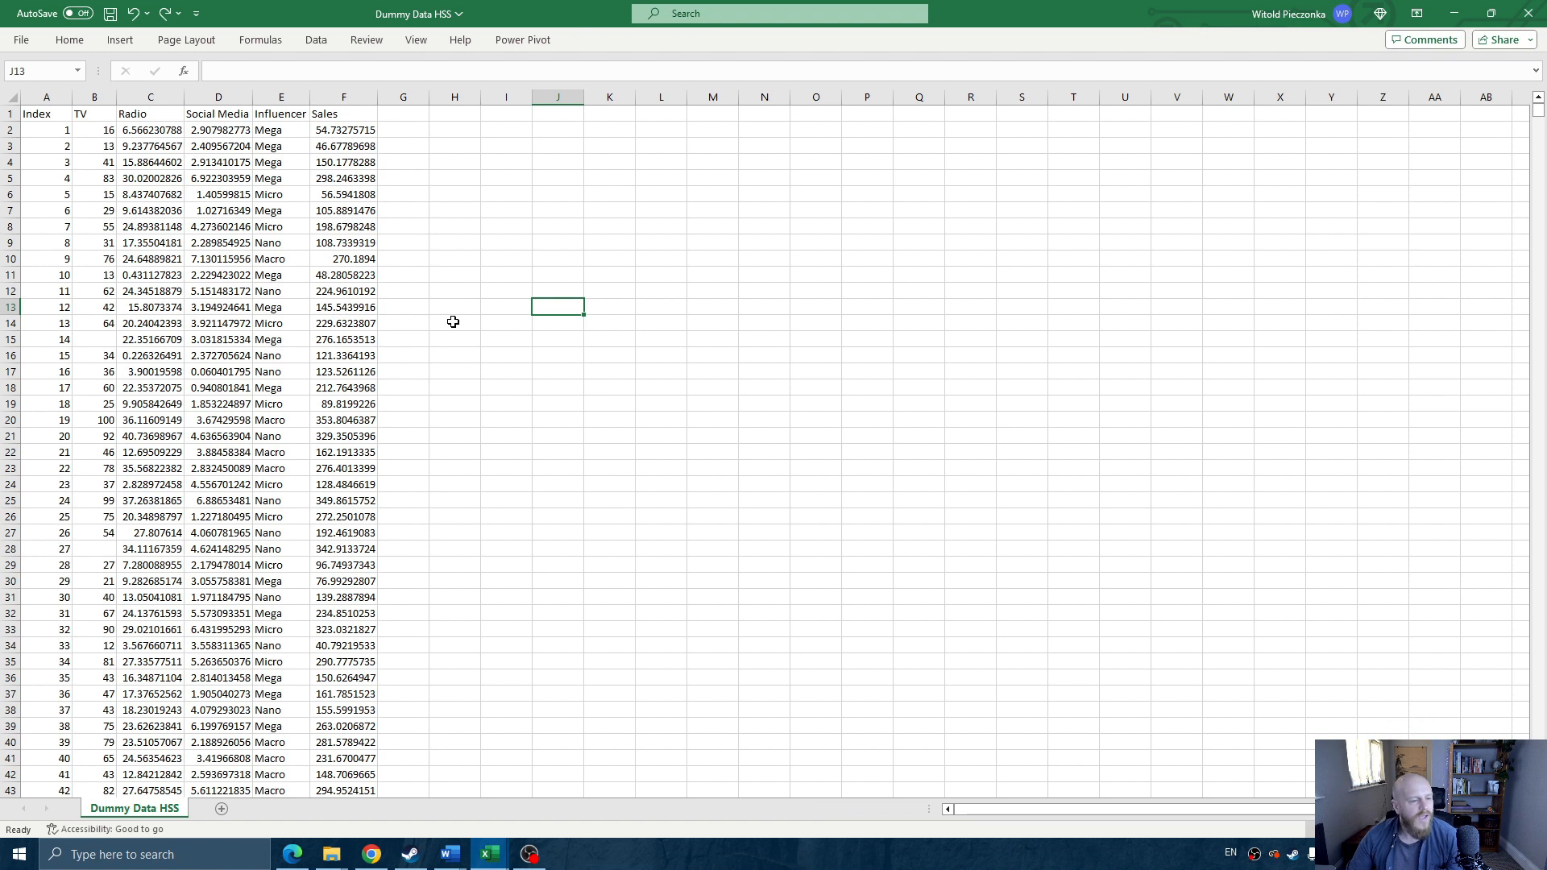
{"action": "left_click", "coordinate": [219, 259]}
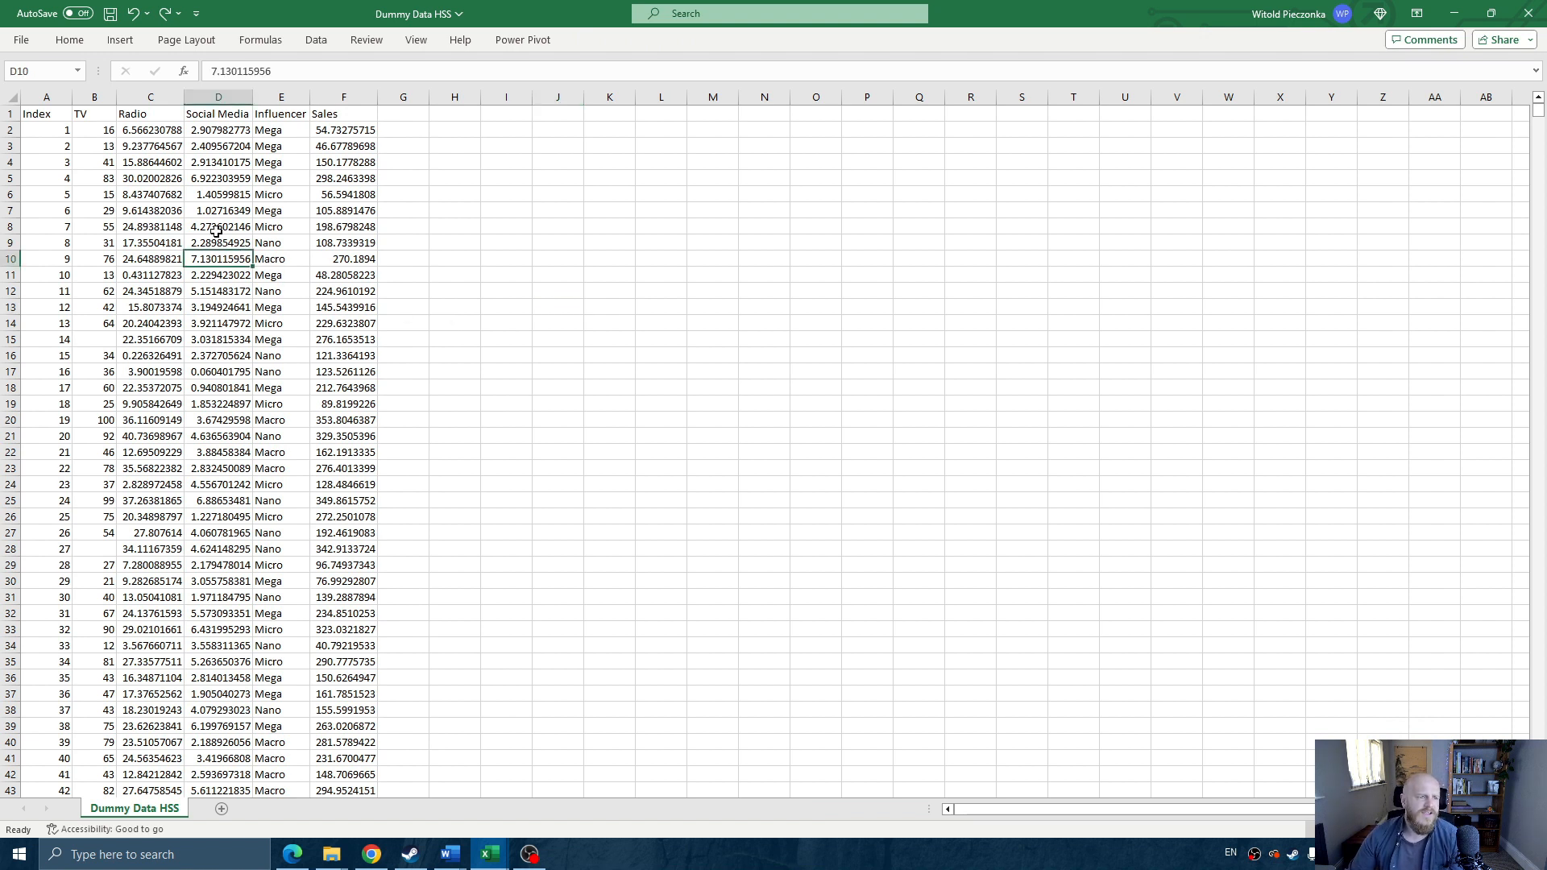
{"action": "left_click", "coordinate": [37, 114]}
{"action": "left_click", "coordinate": [84, 113]}
{"action": "key", "text": "Left"}
{"action": "key", "text": "Right"}
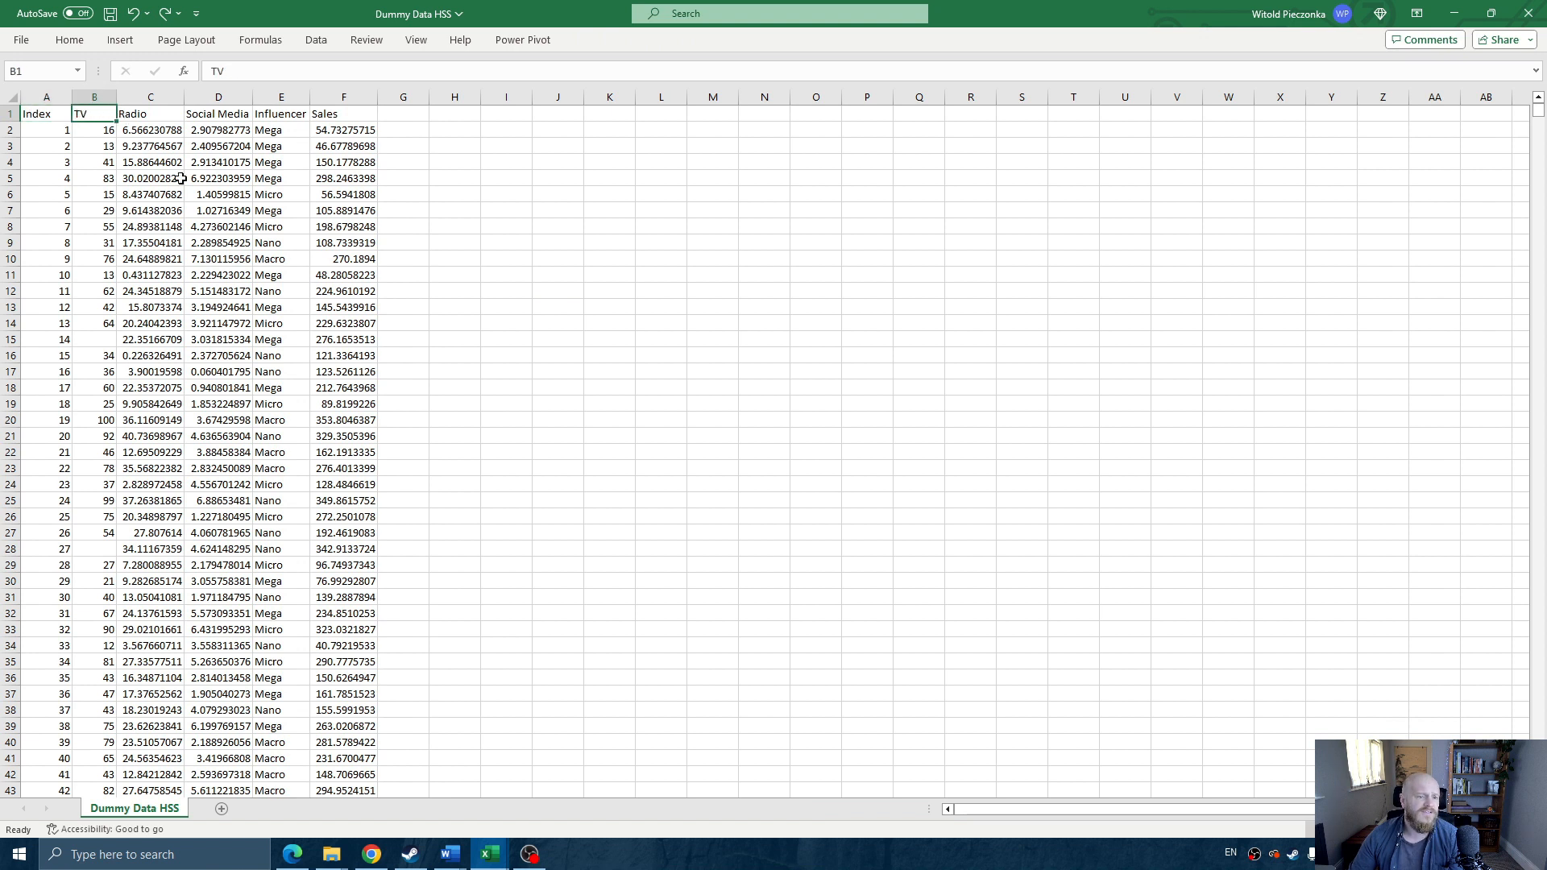
- Make the header row from Index to Sales in A1:F1 bold
{"action": "left_click_drag", "start_coordinate": [334, 116], "coordinate": [48, 117]}
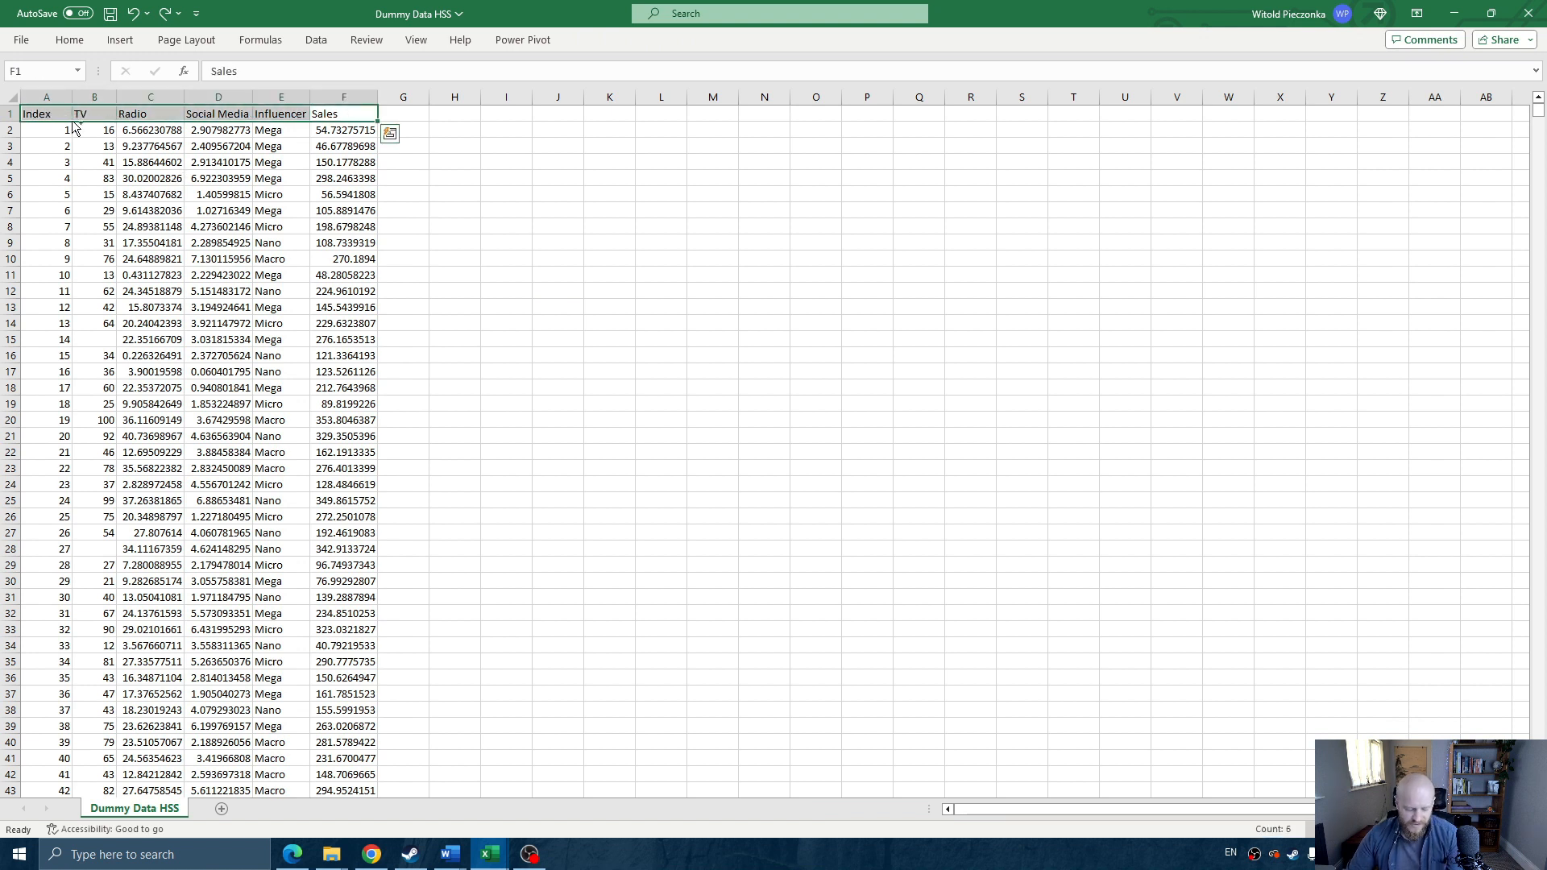
{"action": "key", "text": "ctrl+b"}
{"action": "left_click", "coordinate": [278, 178]}
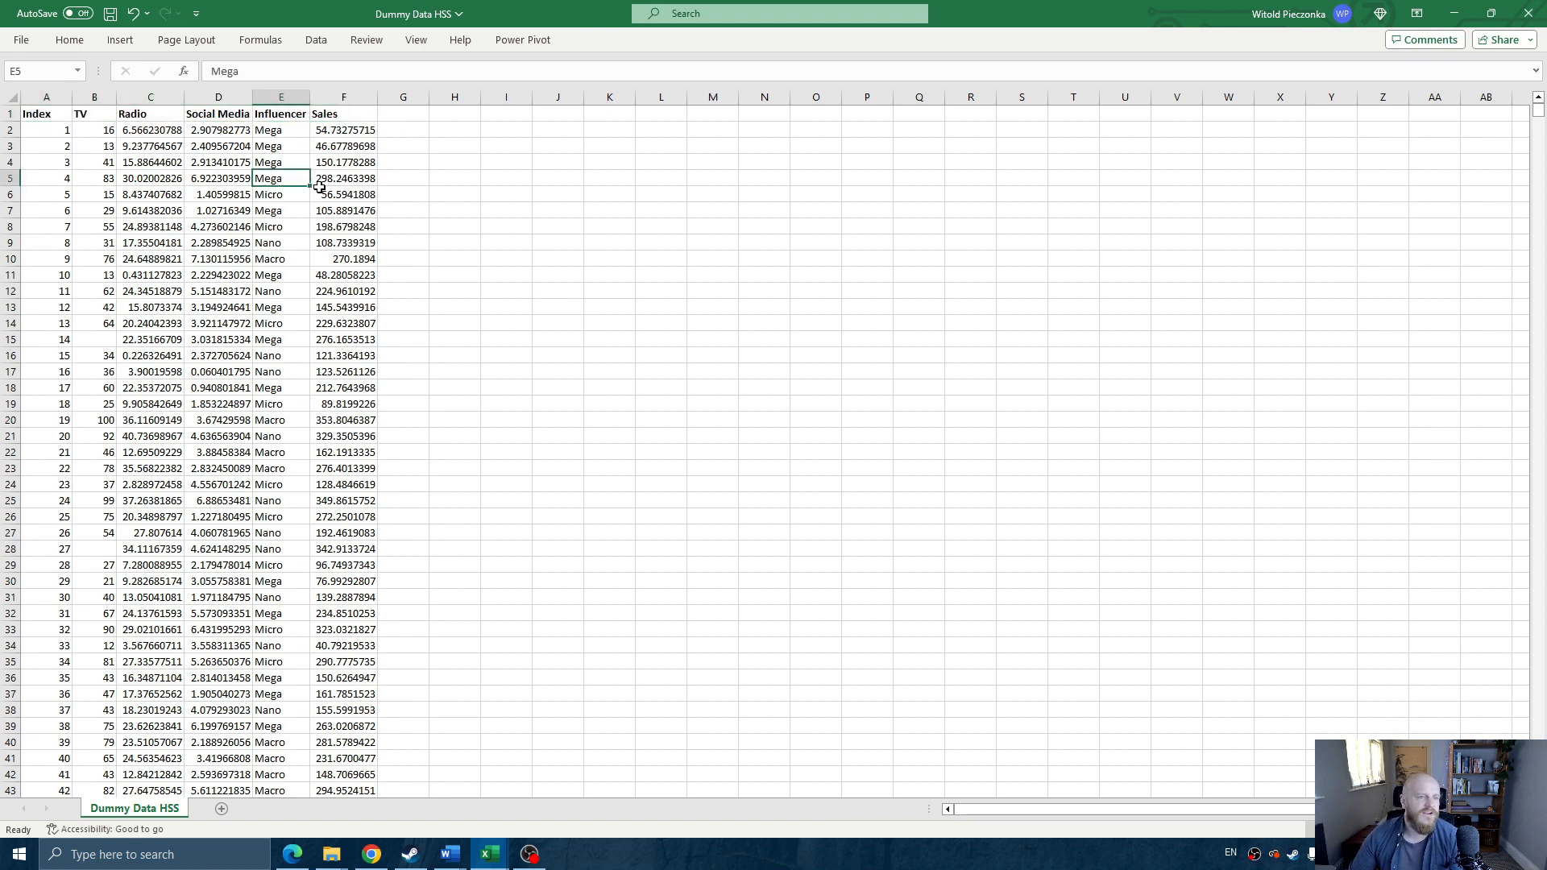
- Insert a PivotTable of the data range A1:F4573 at cell J9 of the existing worksheet and add Index to its values
{"action": "left_click", "coordinate": [120, 40]}
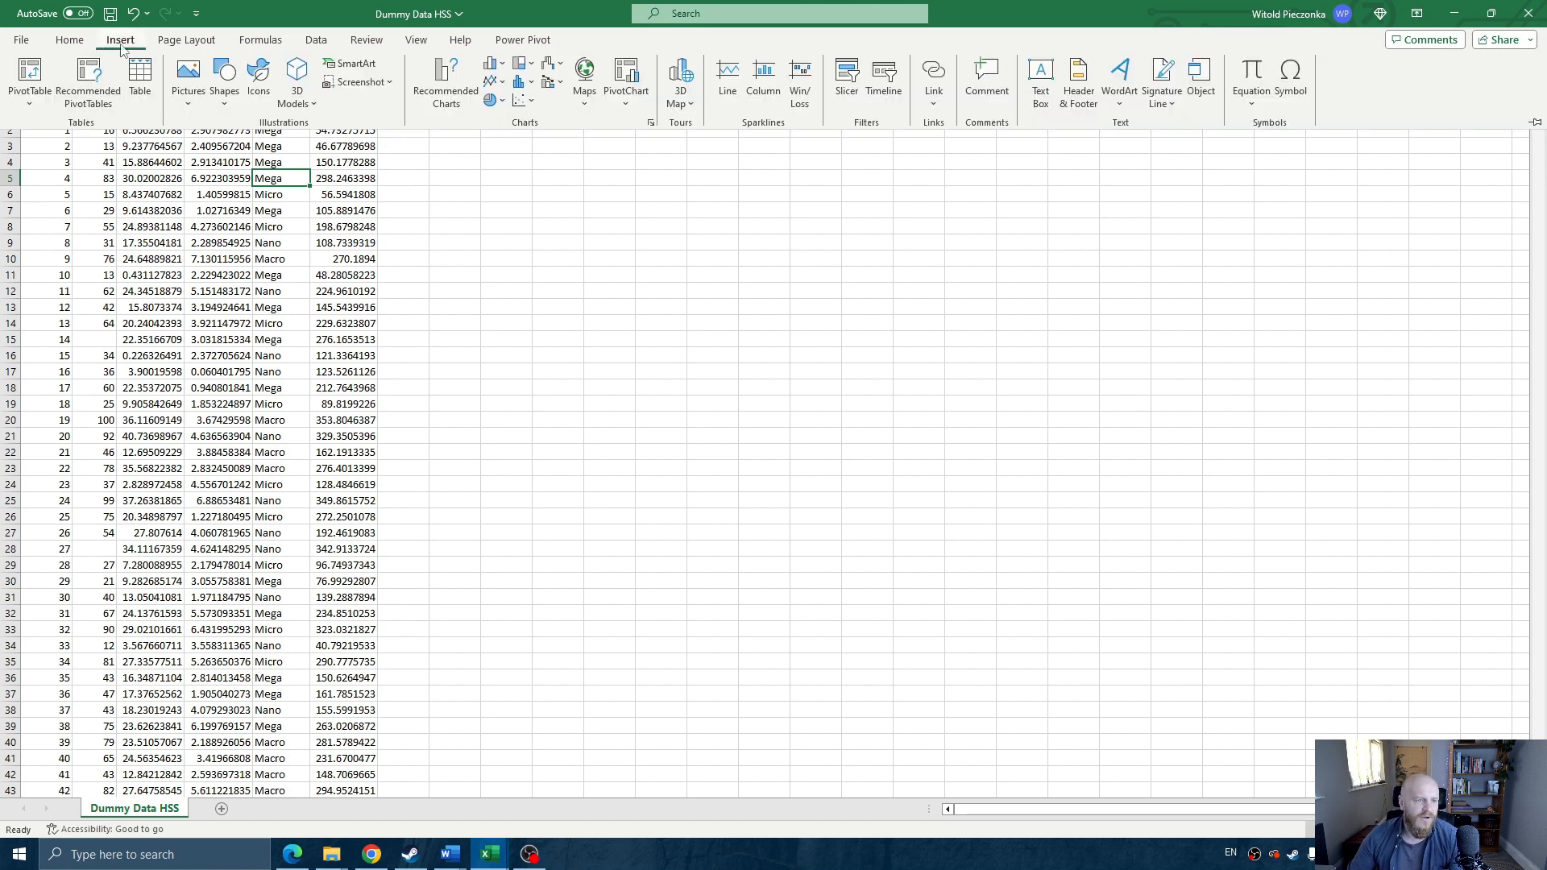
{"action": "left_click", "coordinate": [31, 106]}
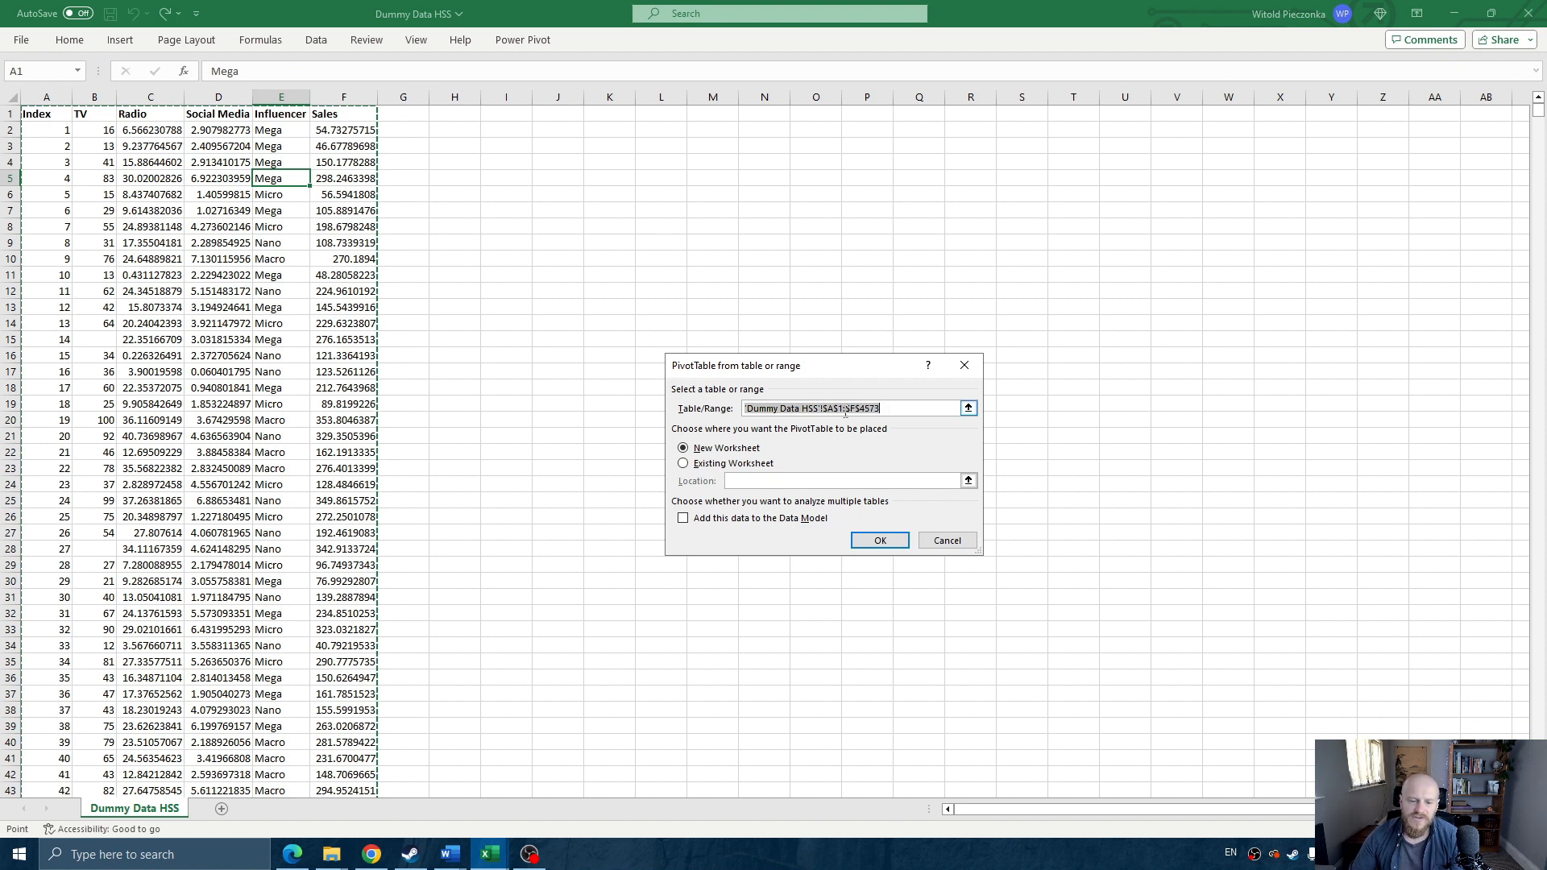
{"action": "left_click", "coordinate": [684, 463]}
{"action": "left_click", "coordinate": [786, 480]}
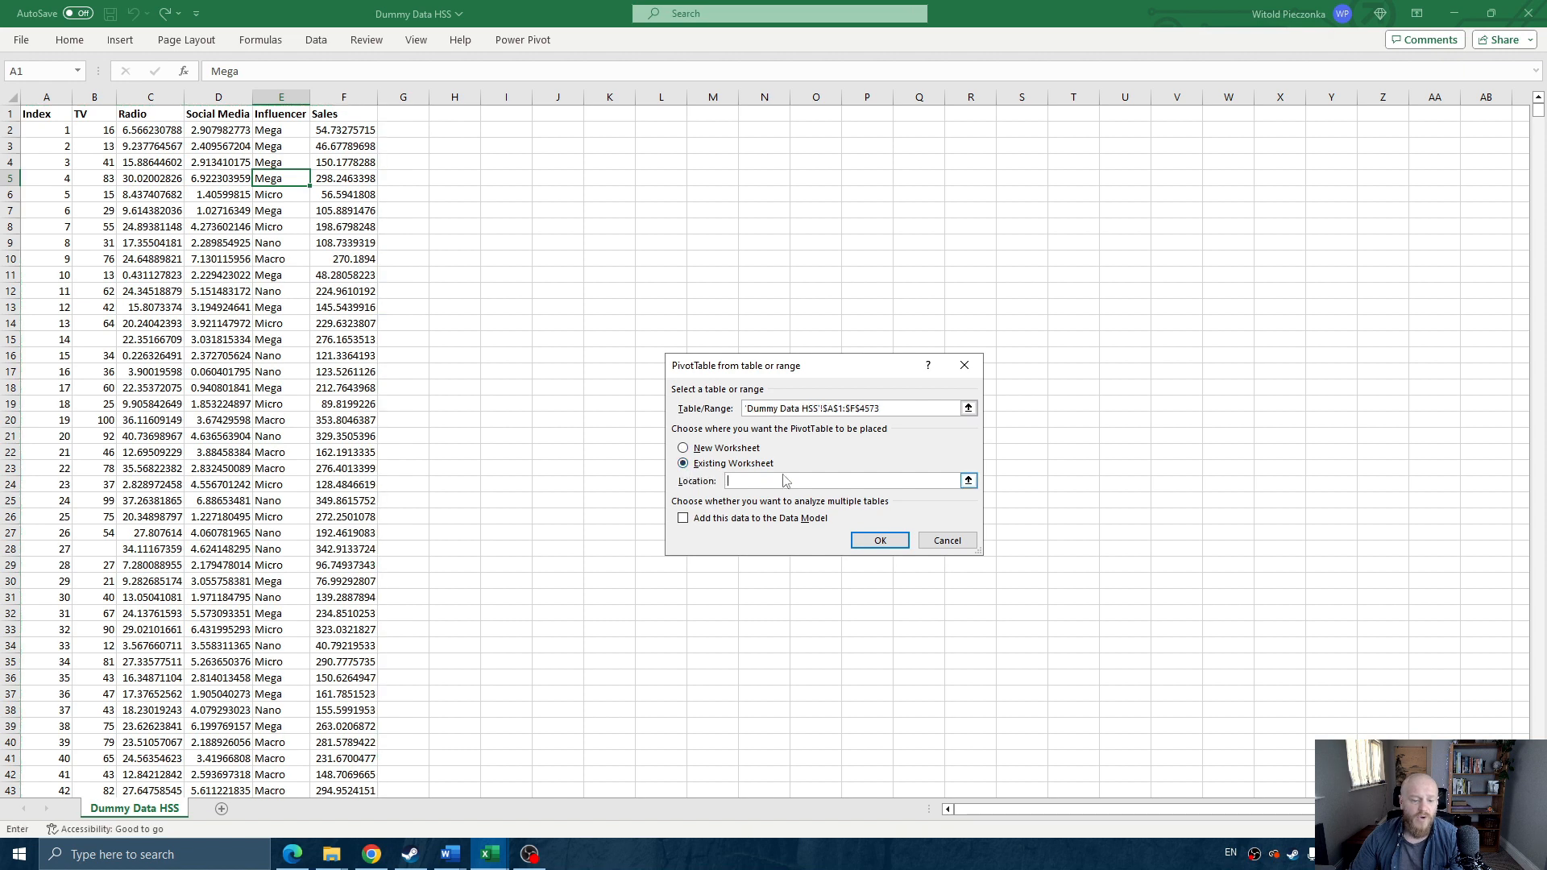
{"action": "left_click", "coordinate": [556, 242]}
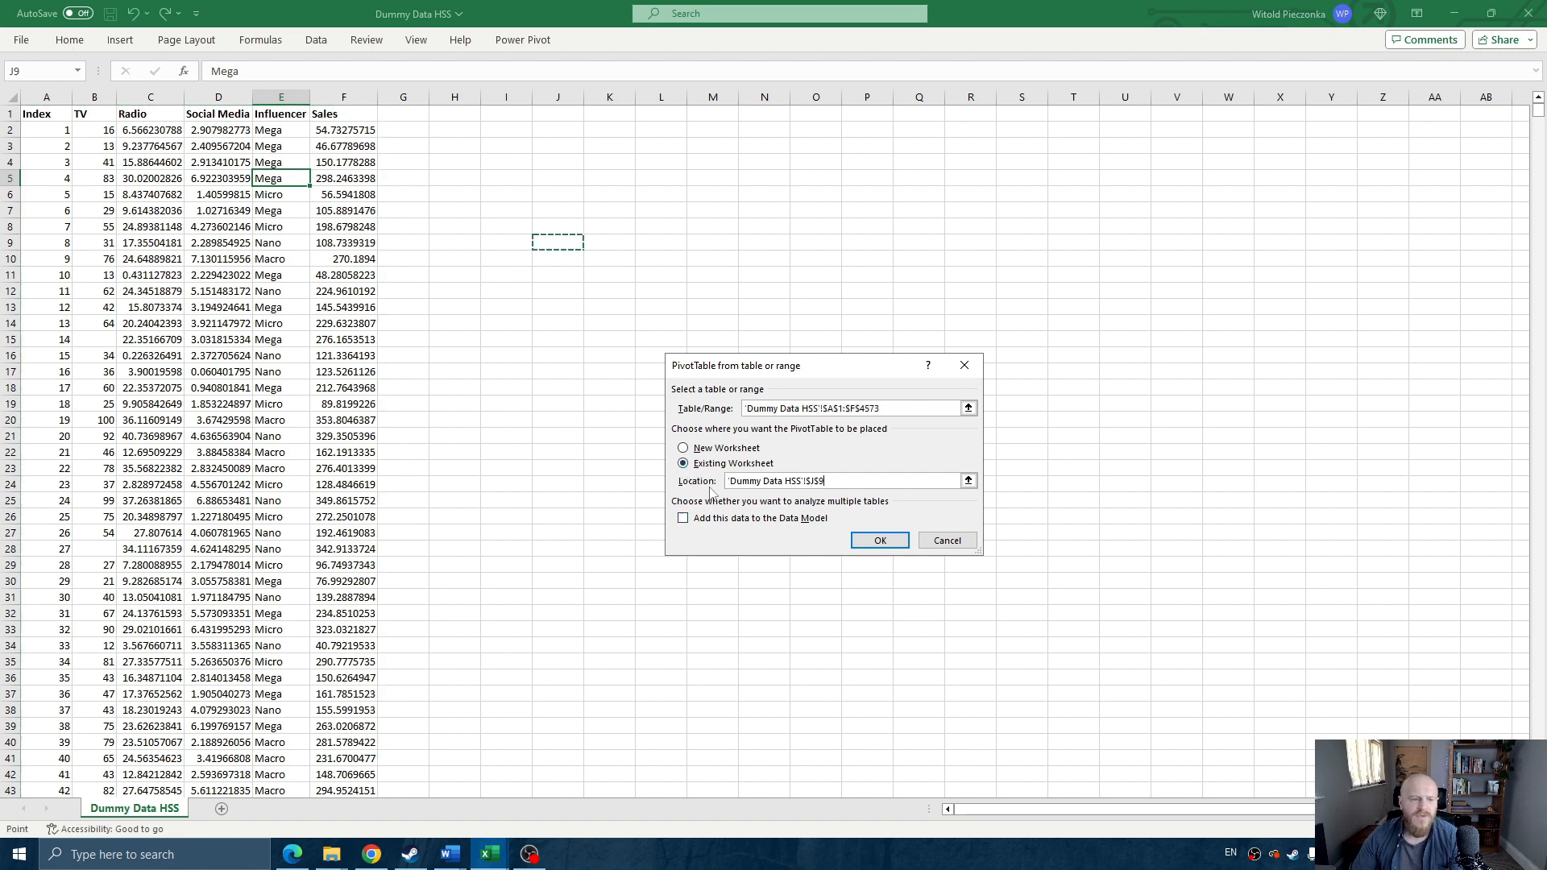
{"action": "left_click", "coordinate": [878, 540]}
{"action": "left_click", "coordinate": [639, 360]}
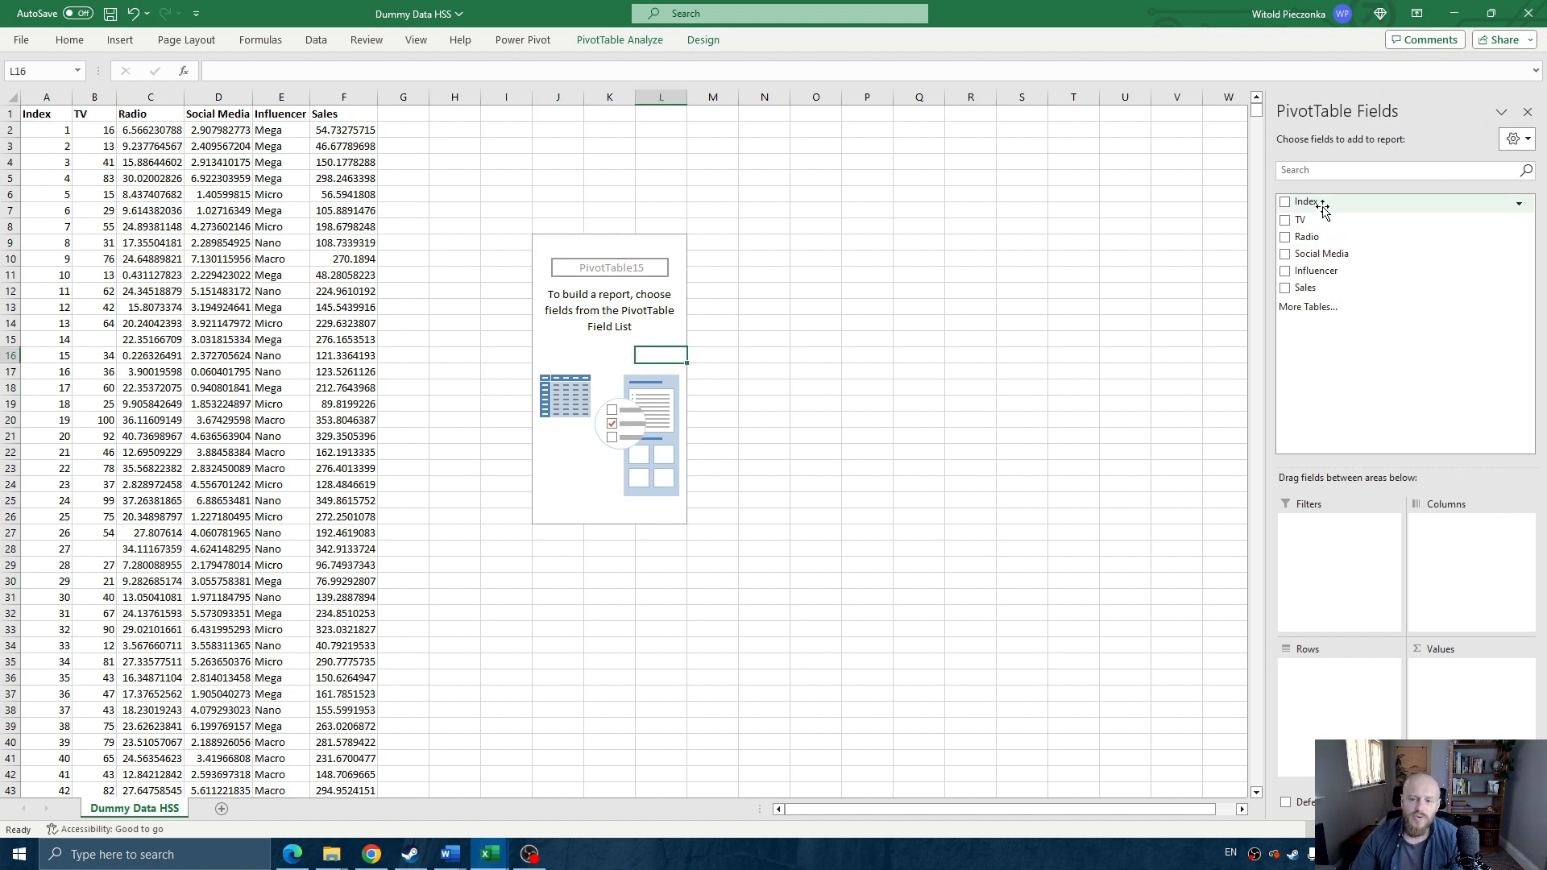
{"action": "left_click_drag", "start_coordinate": [1322, 208], "coordinate": [1452, 703]}
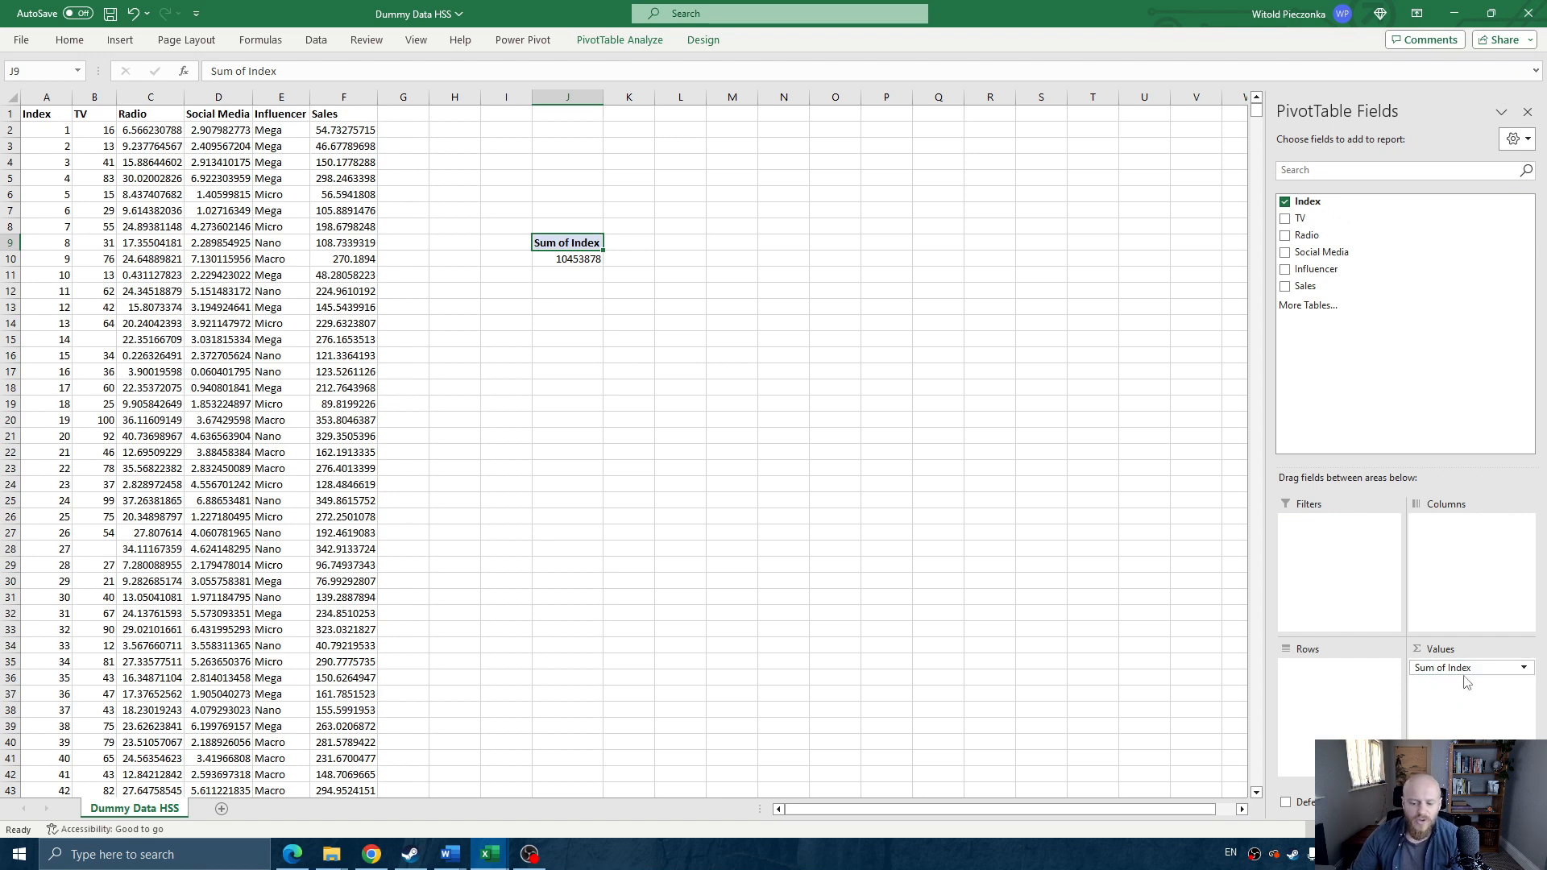
{"action": "left_click", "coordinate": [1465, 668]}
{"action": "left_click", "coordinate": [1470, 654]}
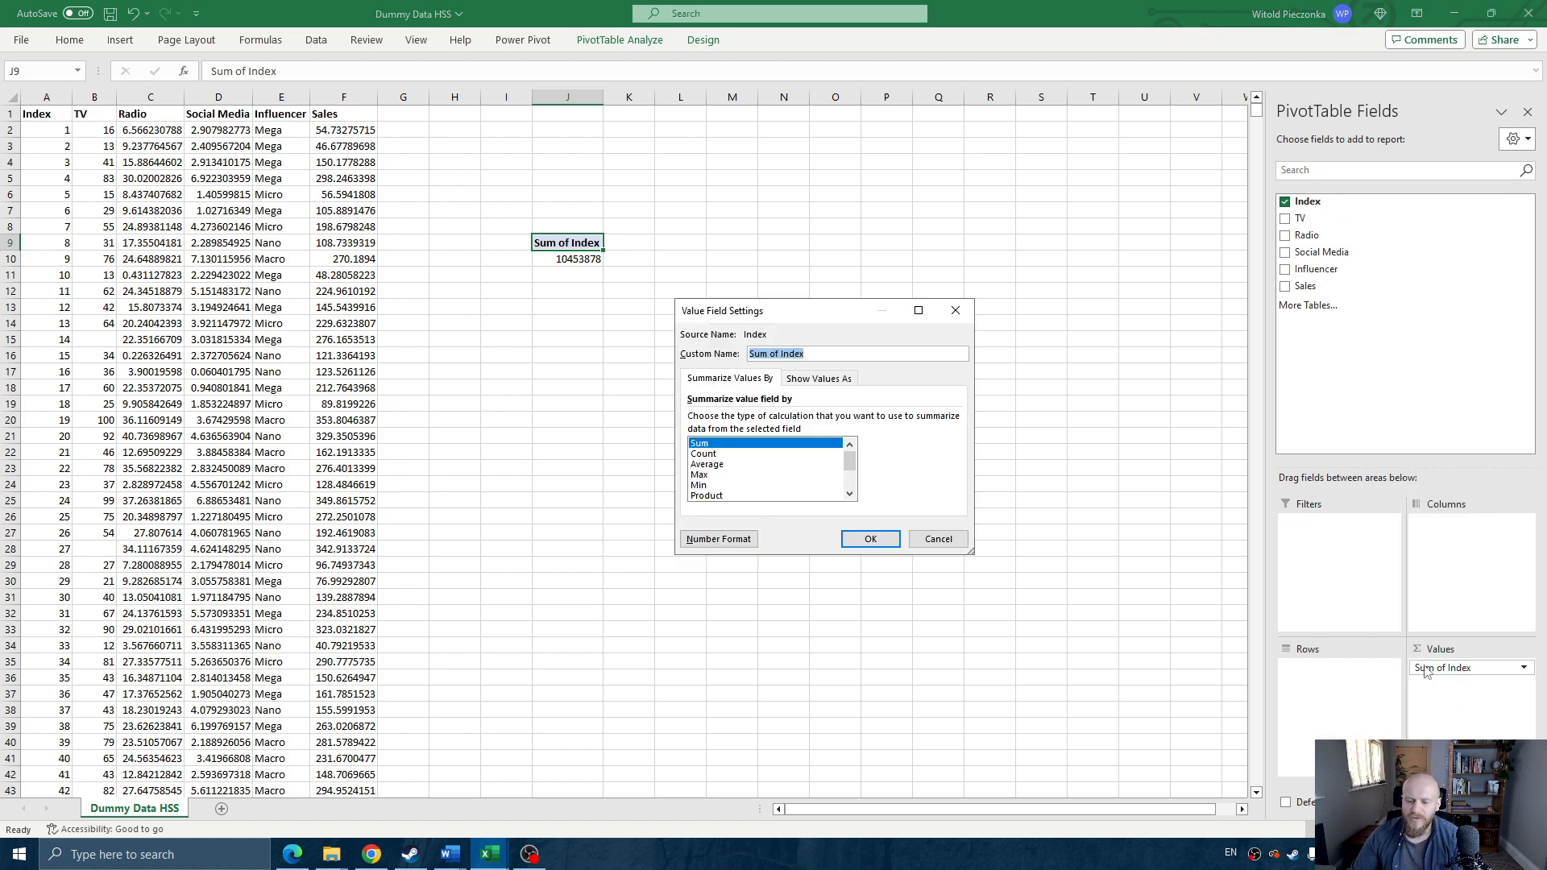
{"action": "left_click", "coordinate": [762, 454]}
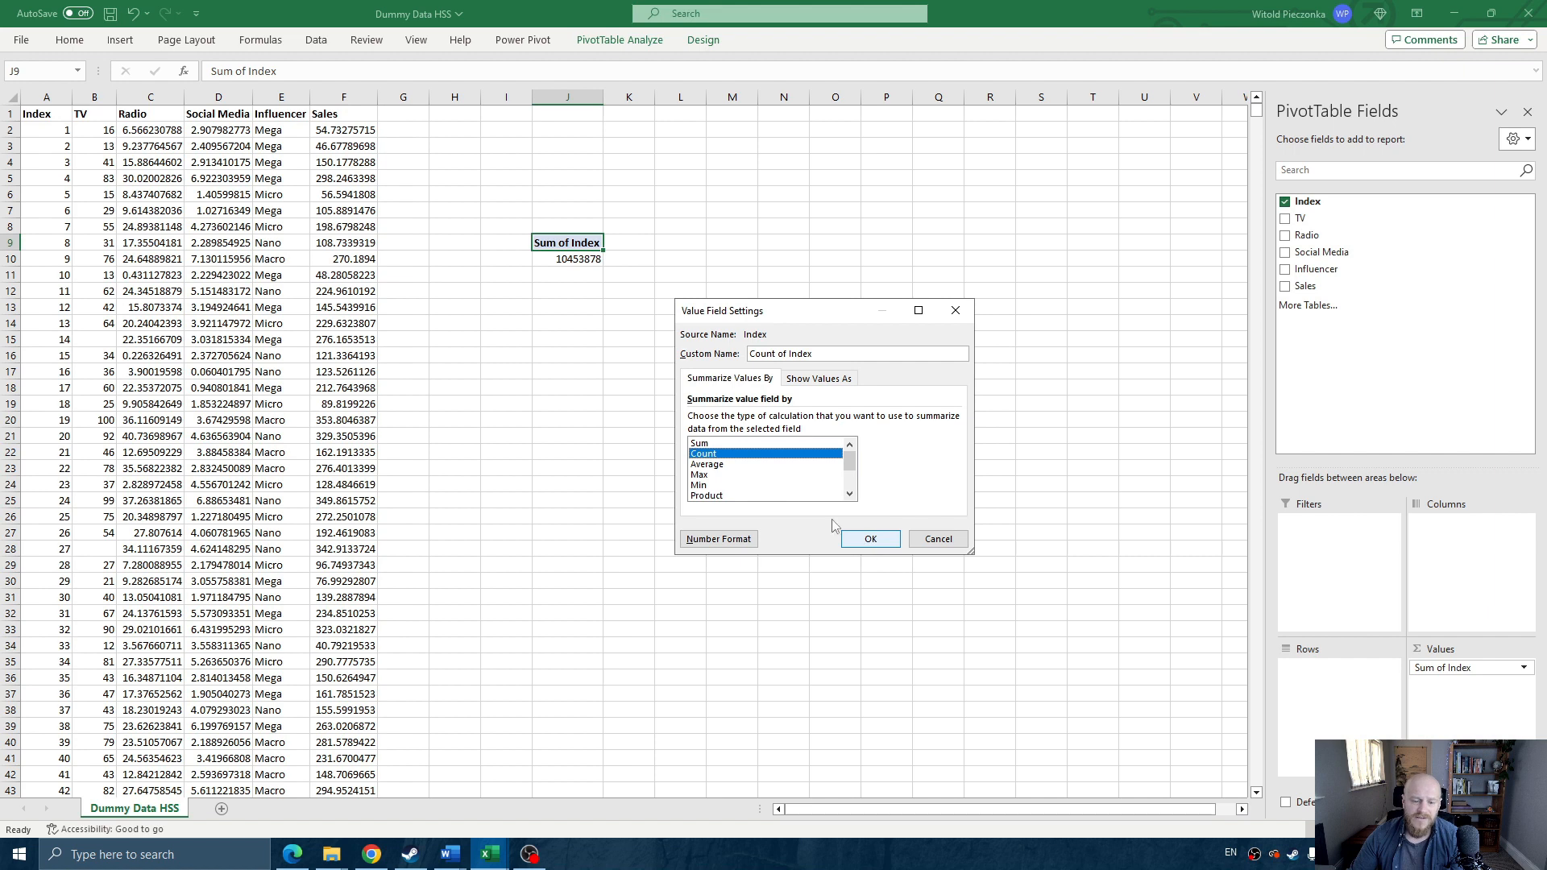
{"action": "left_click", "coordinate": [945, 543]}
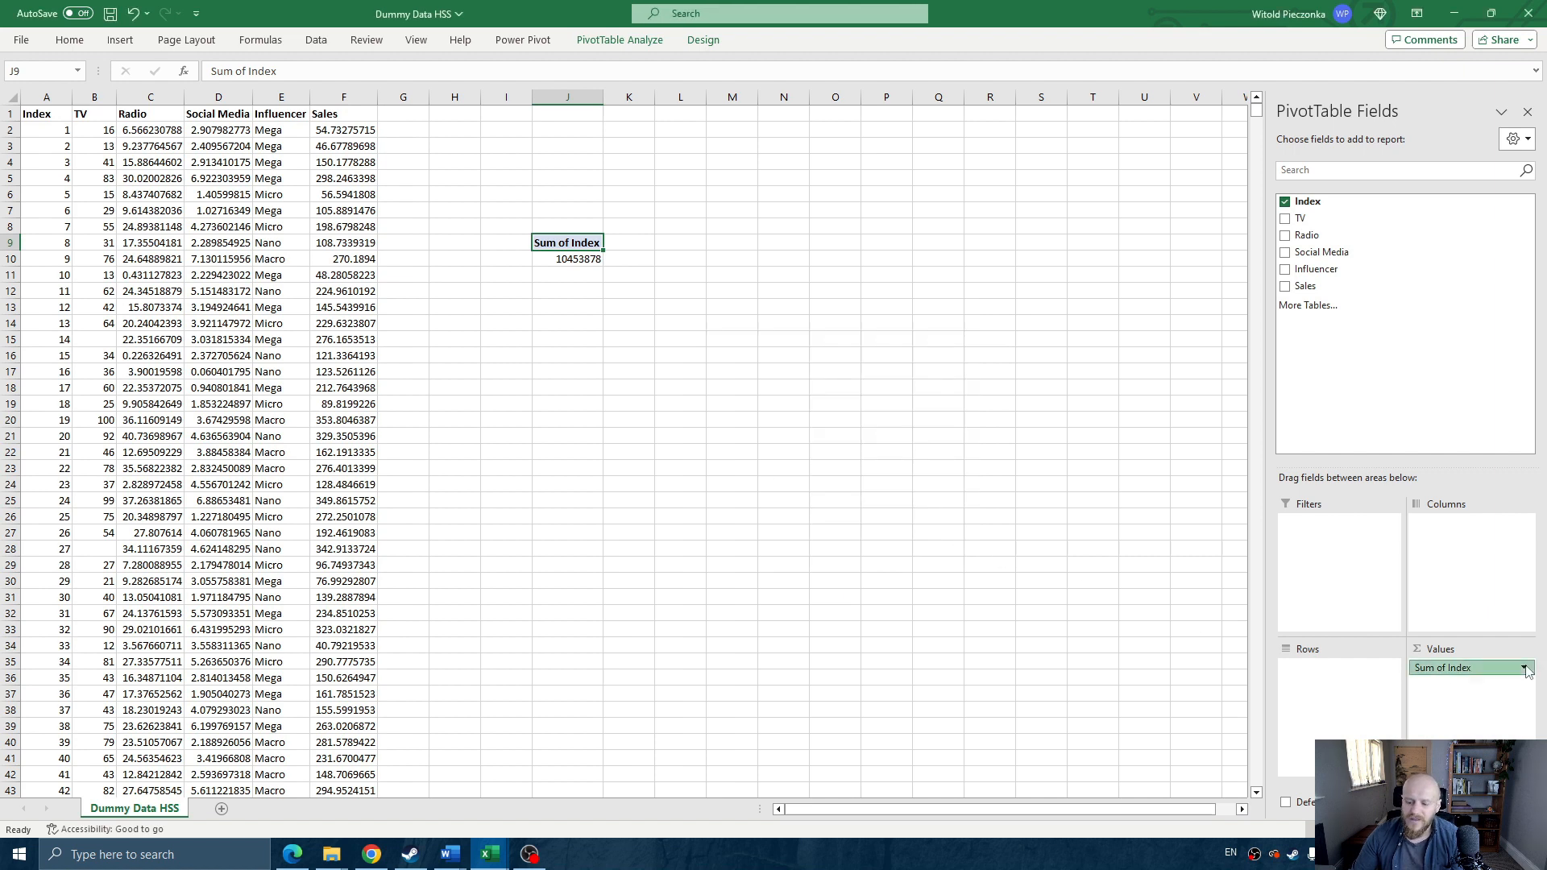
- Summarize the PivotTable's Index value field by Count and check the result in cell J10
{"action": "left_click", "coordinate": [1525, 669]}
{"action": "left_click", "coordinate": [1474, 653]}
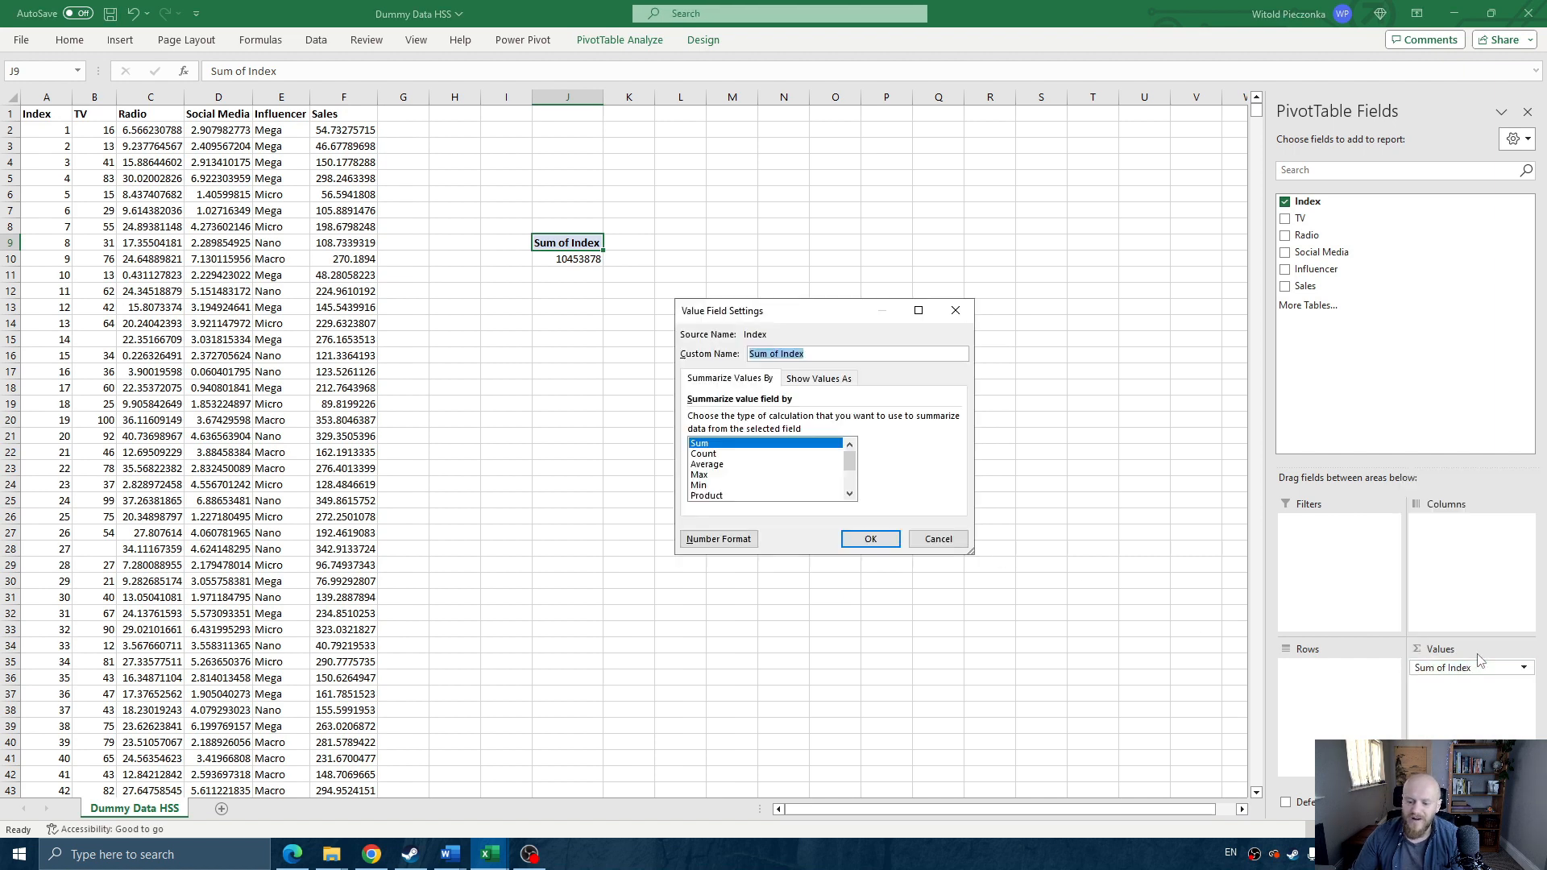
{"action": "left_click", "coordinate": [727, 456]}
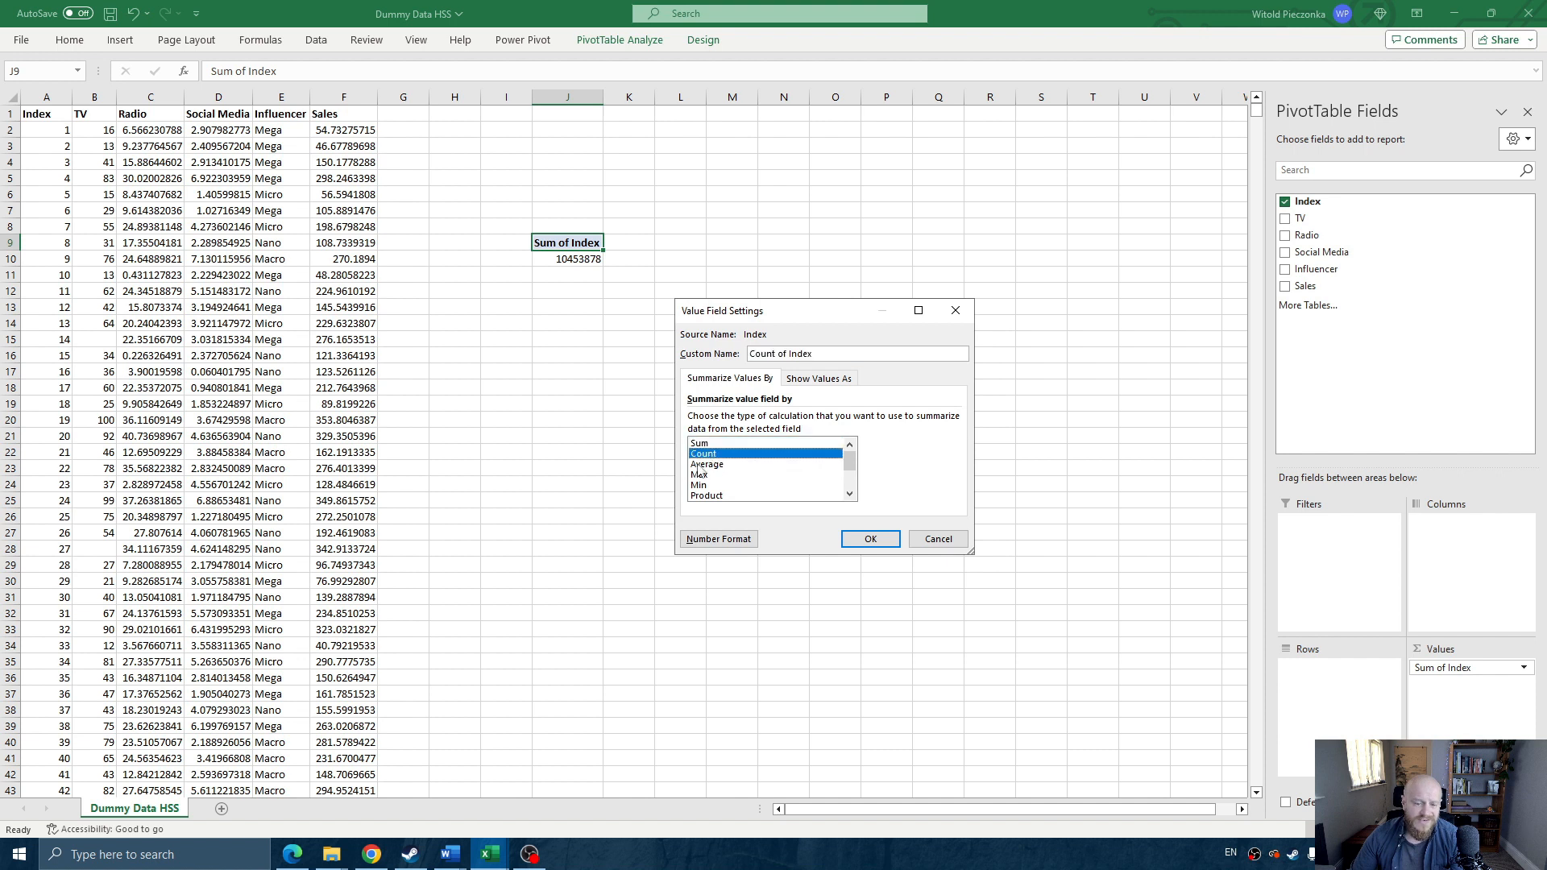
{"action": "left_click", "coordinate": [870, 539]}
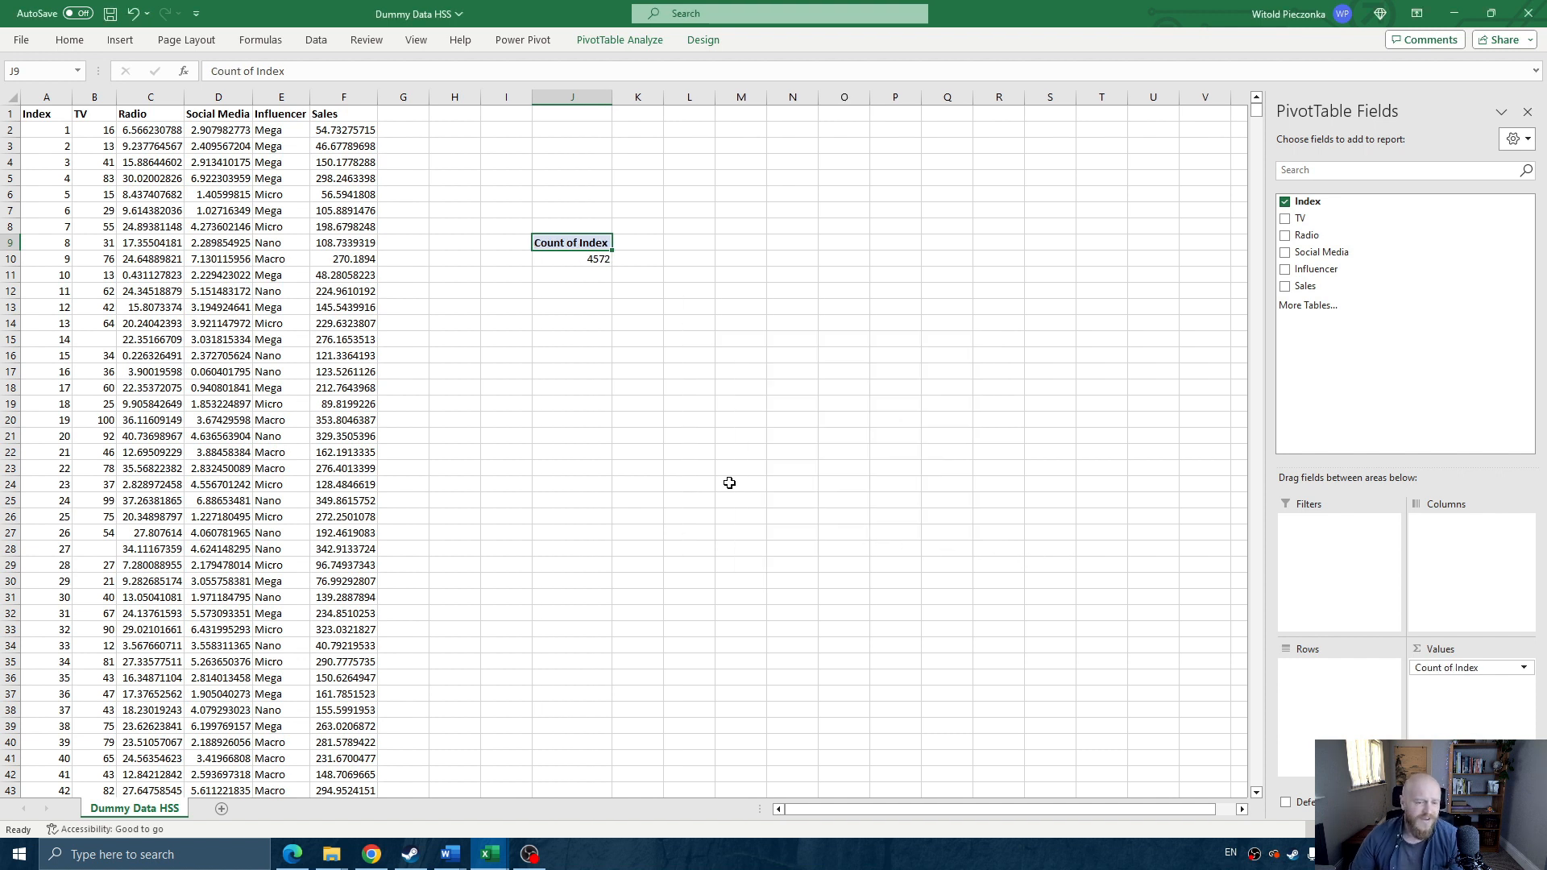
{"action": "left_click", "coordinate": [585, 257]}
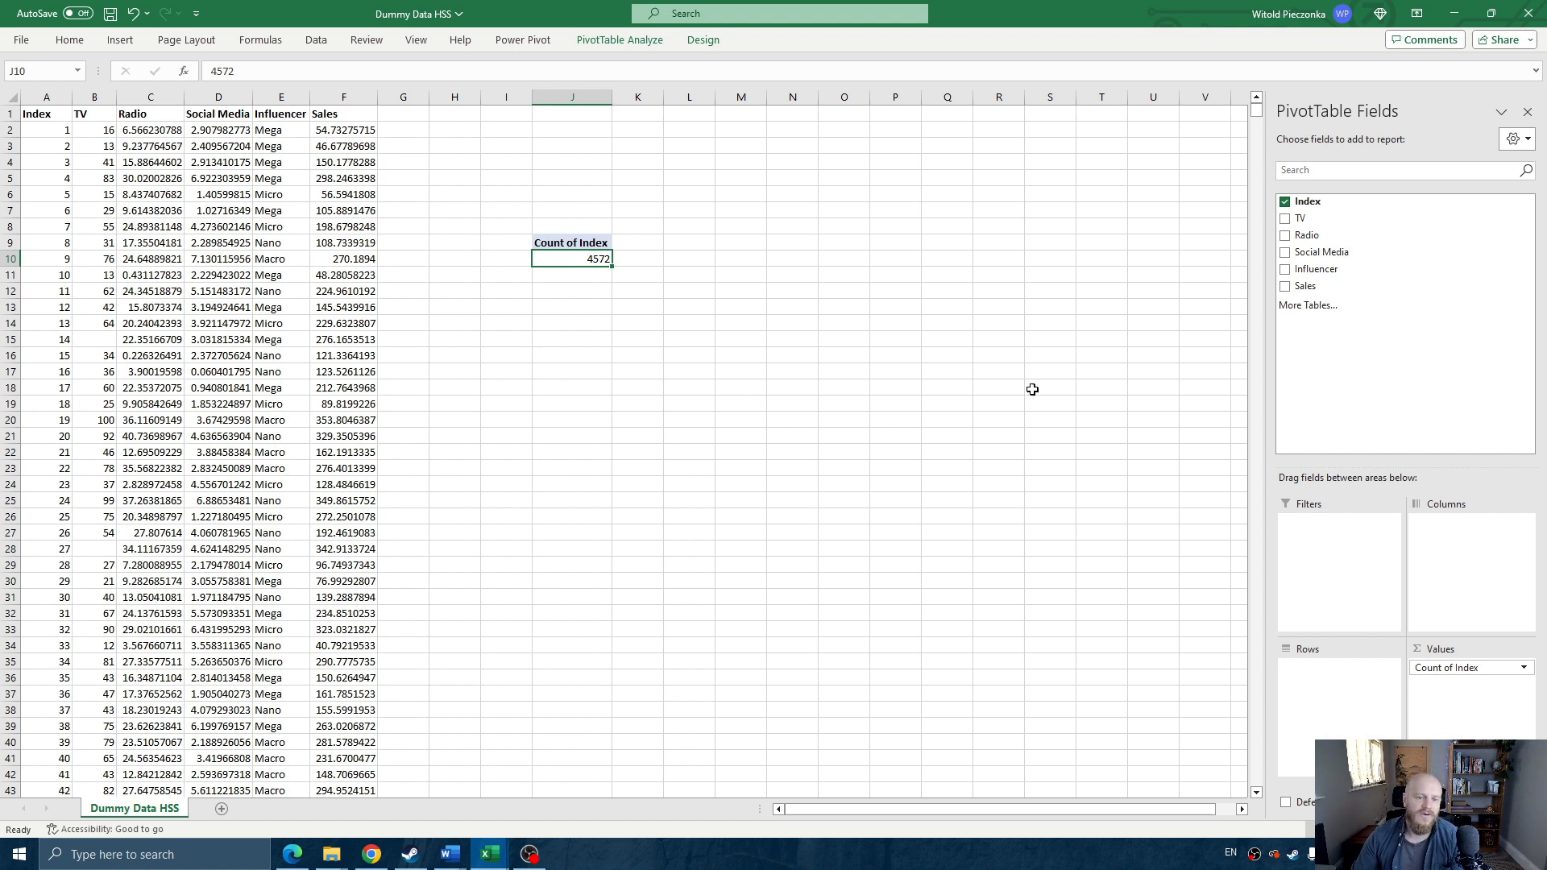
- Record the total 4572 as a fixed number in cell J2 above the PivotTable
{"action": "left_click", "coordinate": [585, 129]}
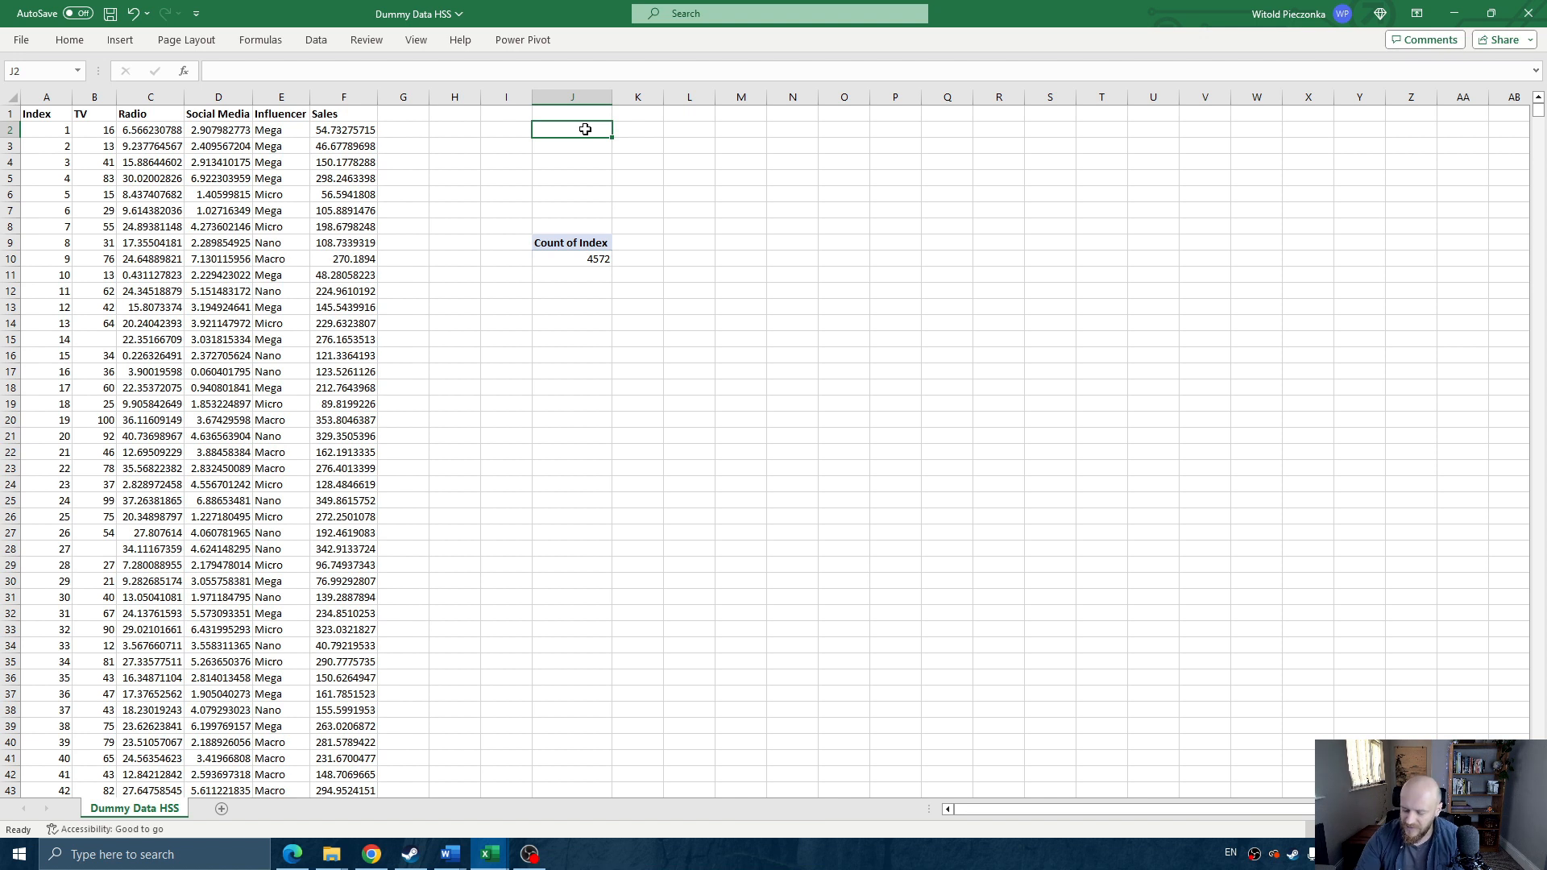
{"action": "type", "text": "457"}
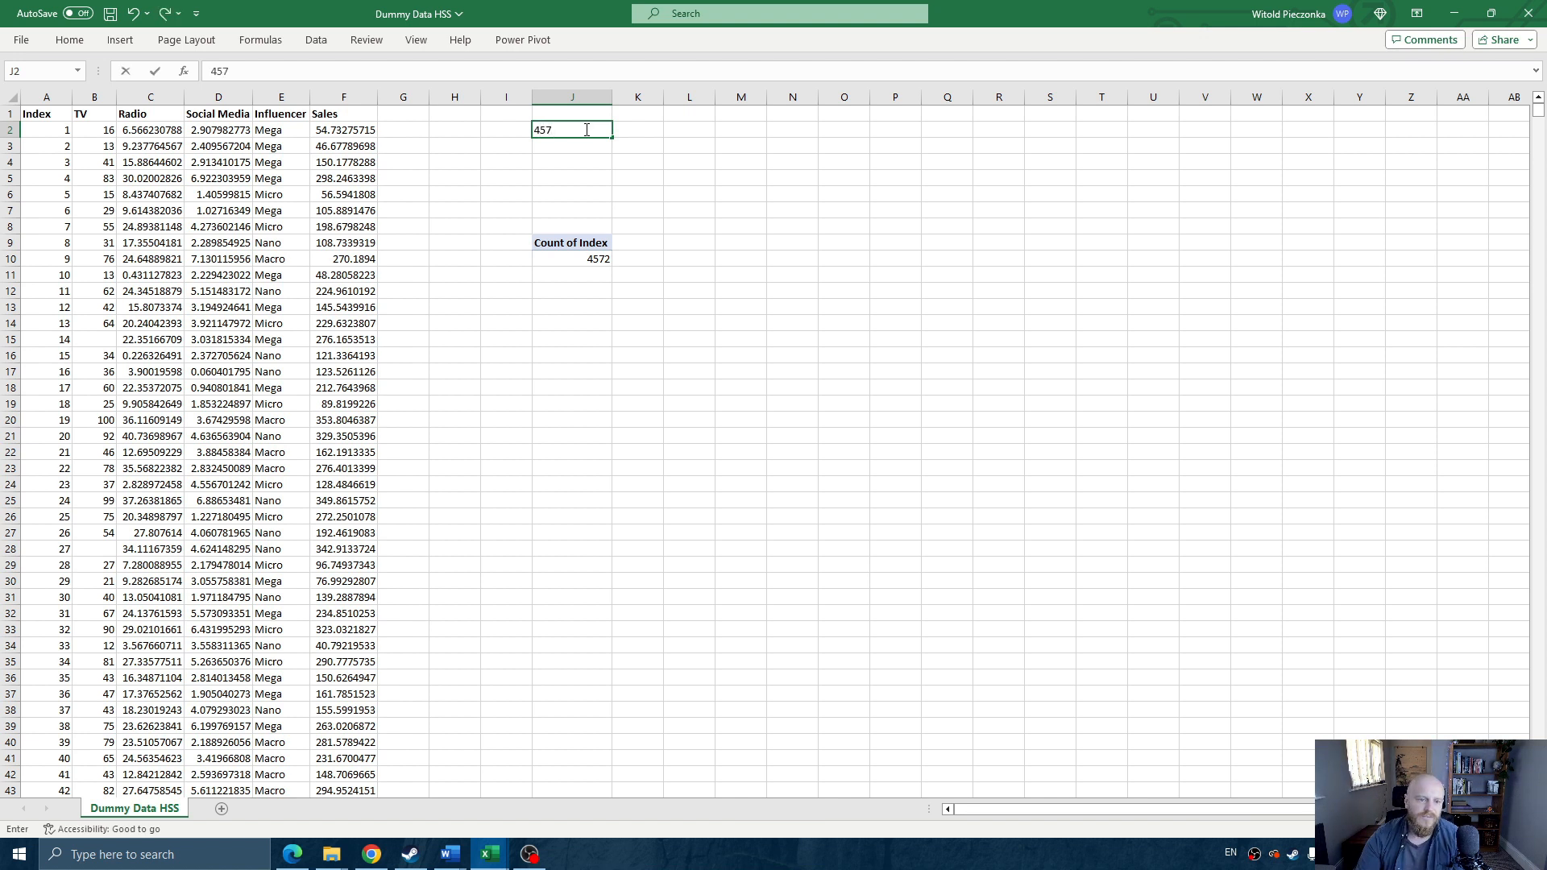
{"action": "type", "text": "2"}
{"action": "key", "text": "Return"}
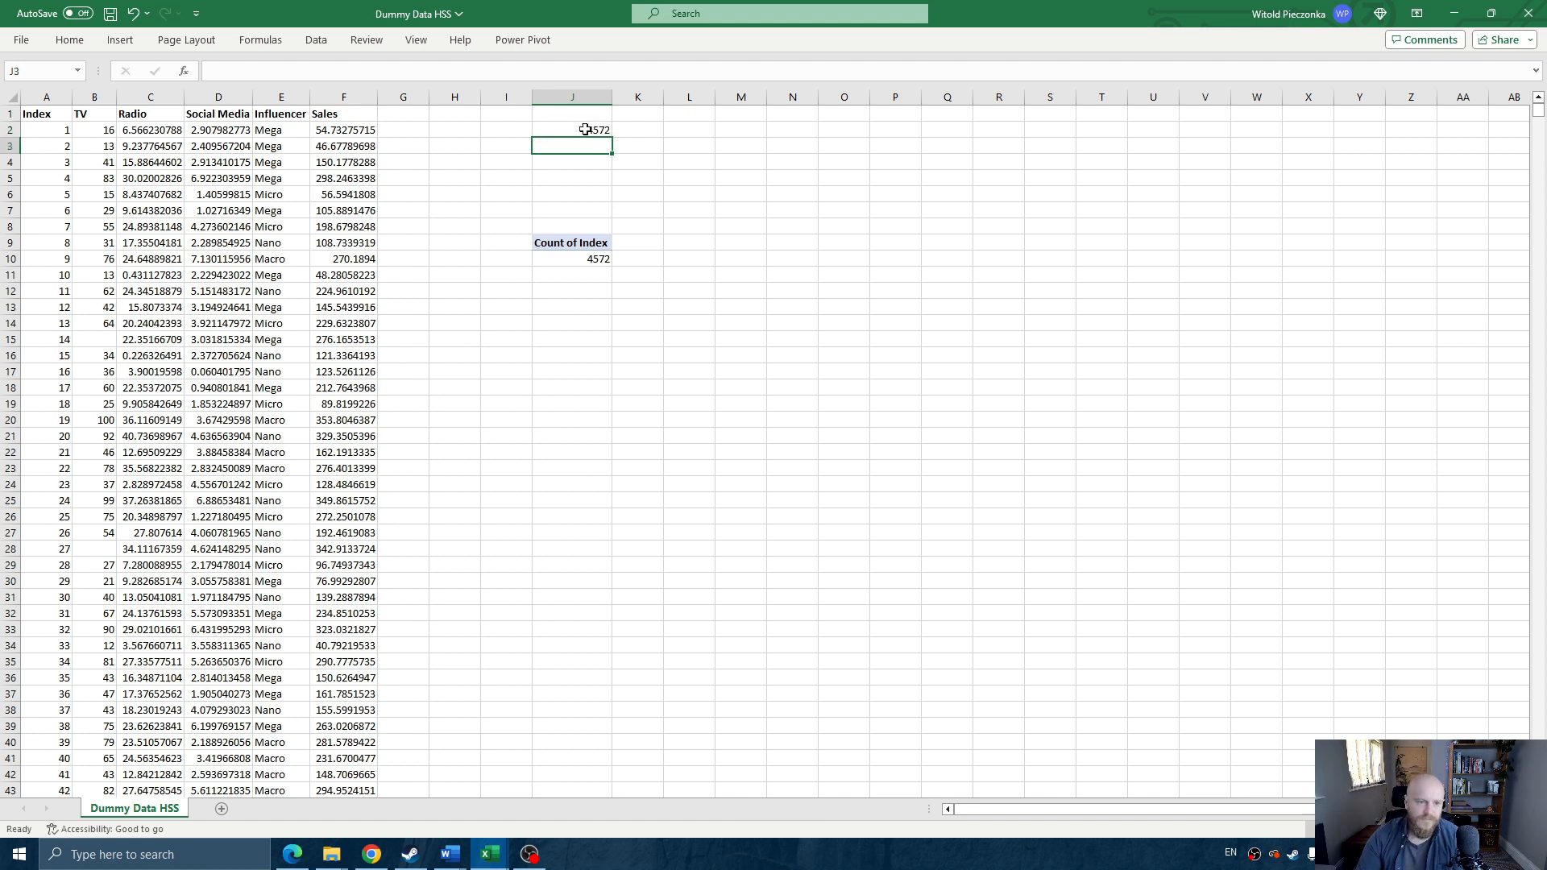
- Add TV, Radio, Social Media, Influencer and Sales as filters of the PivotTable
{"action": "left_click", "coordinate": [596, 258]}
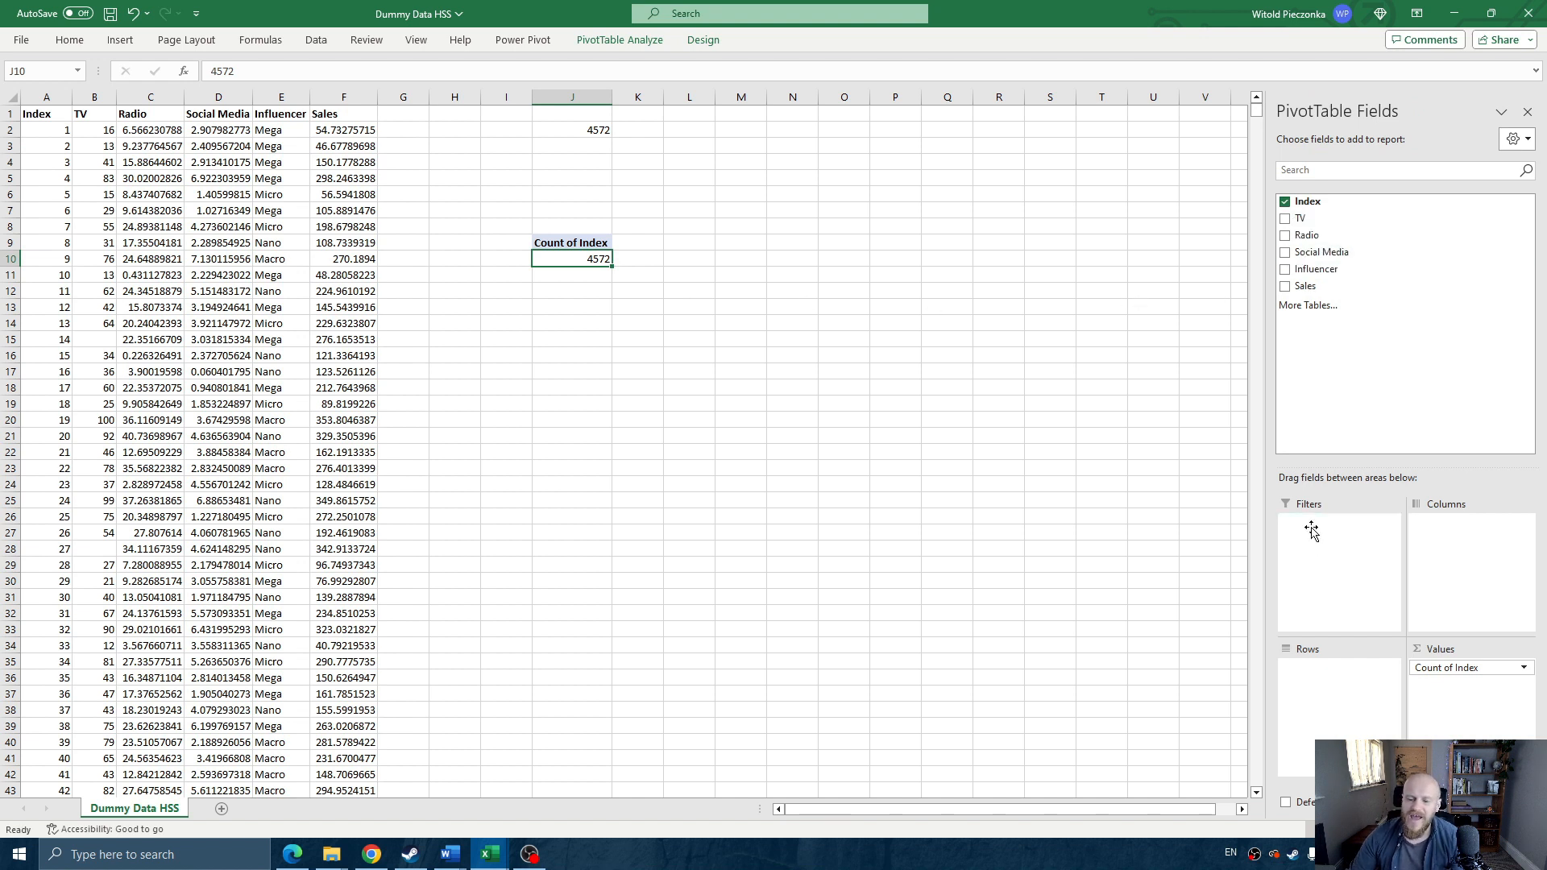
{"action": "left_click_drag", "start_coordinate": [1312, 530], "coordinate": [1312, 532]}
{"action": "left_click_drag", "start_coordinate": [1306, 235], "coordinate": [1330, 565]}
{"action": "left_click_drag", "start_coordinate": [1322, 269], "coordinate": [1304, 597]}
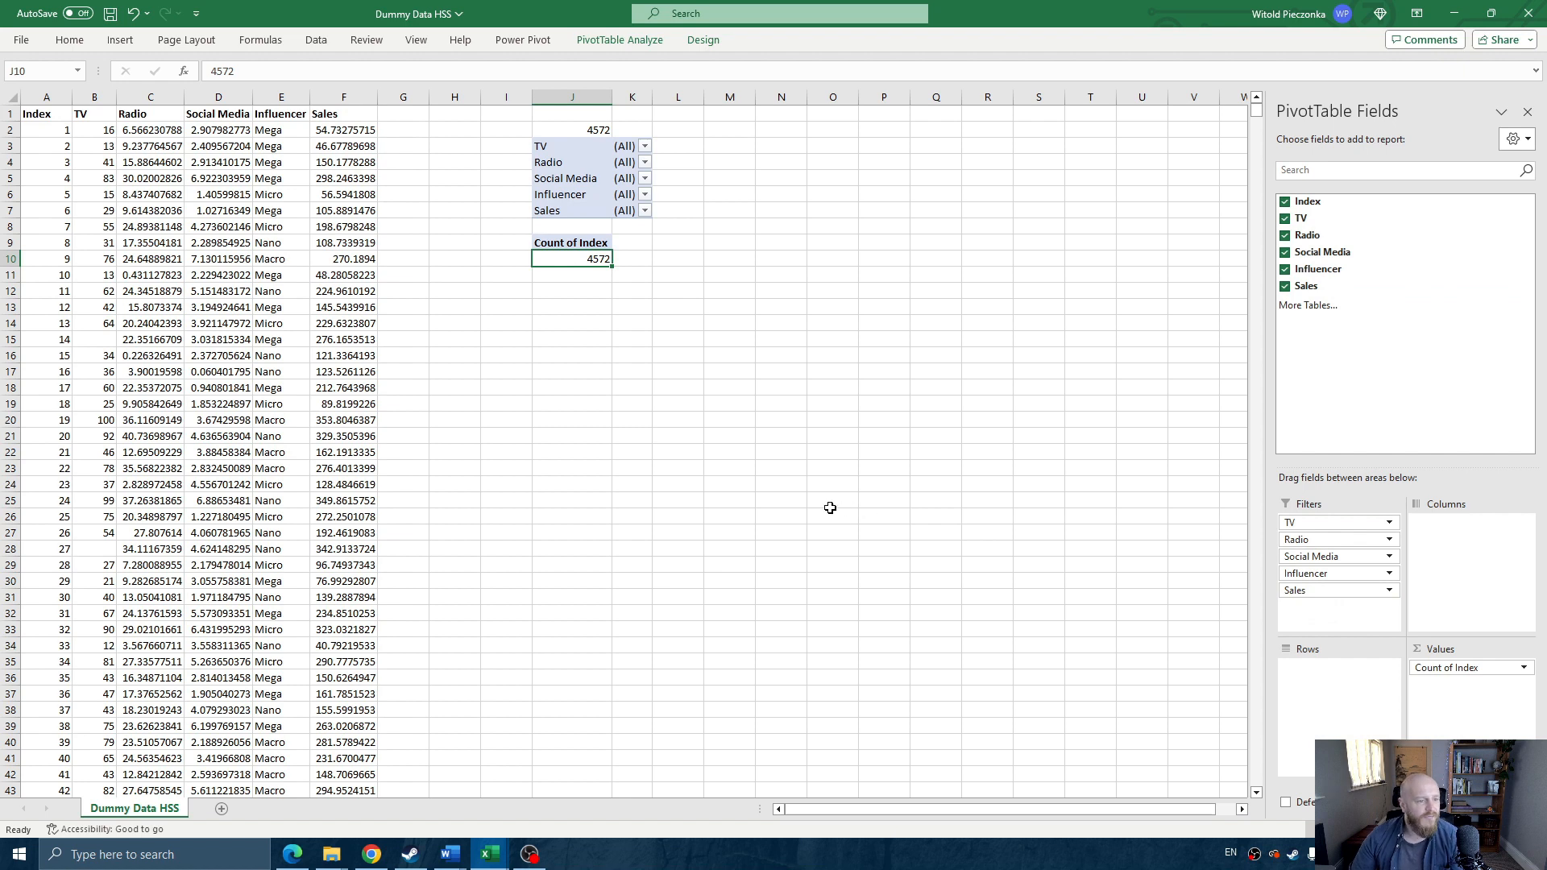
- Examine the TV cells B15 and B28 for missing values alongside the Index count in J10
{"action": "left_click_drag", "start_coordinate": [92, 549], "coordinate": [150, 549]}
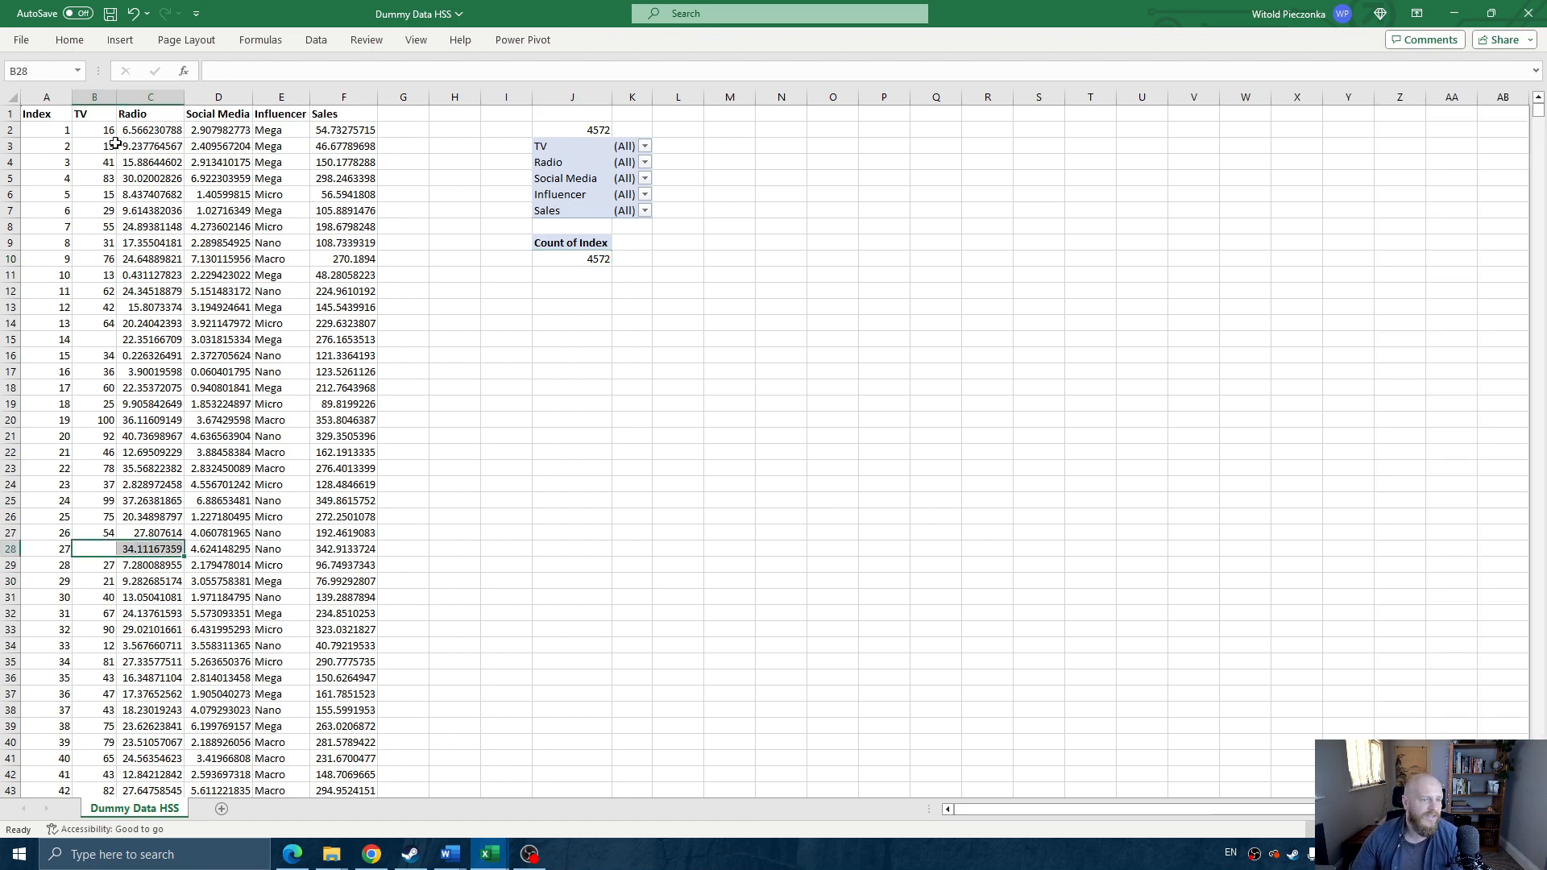
{"action": "left_click", "coordinate": [595, 259]}
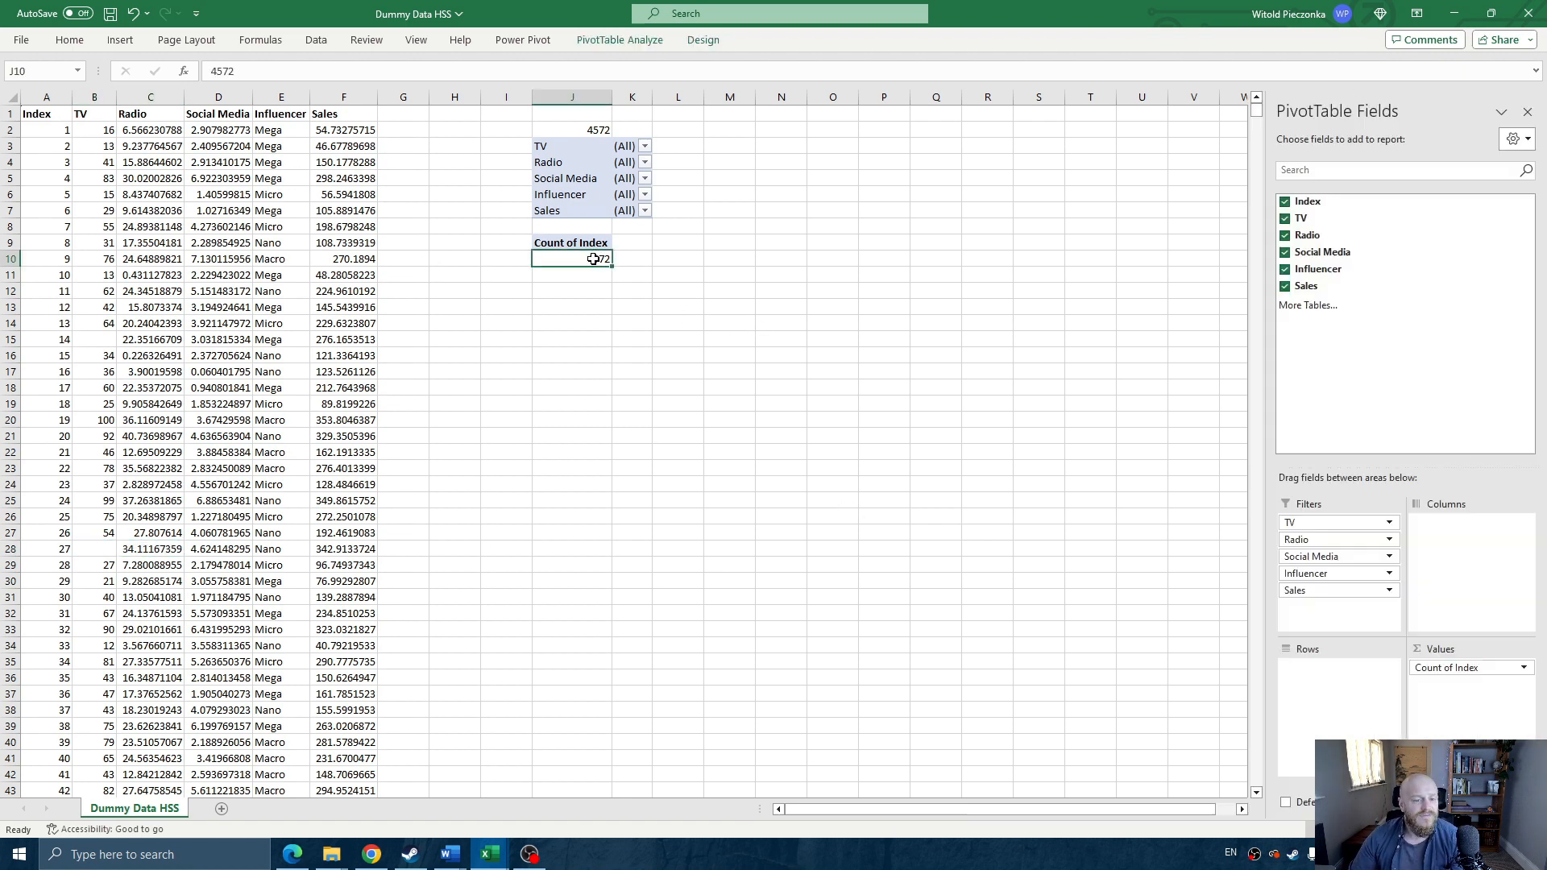
{"action": "left_click", "coordinate": [105, 339]}
{"action": "left_click", "coordinate": [95, 548]}
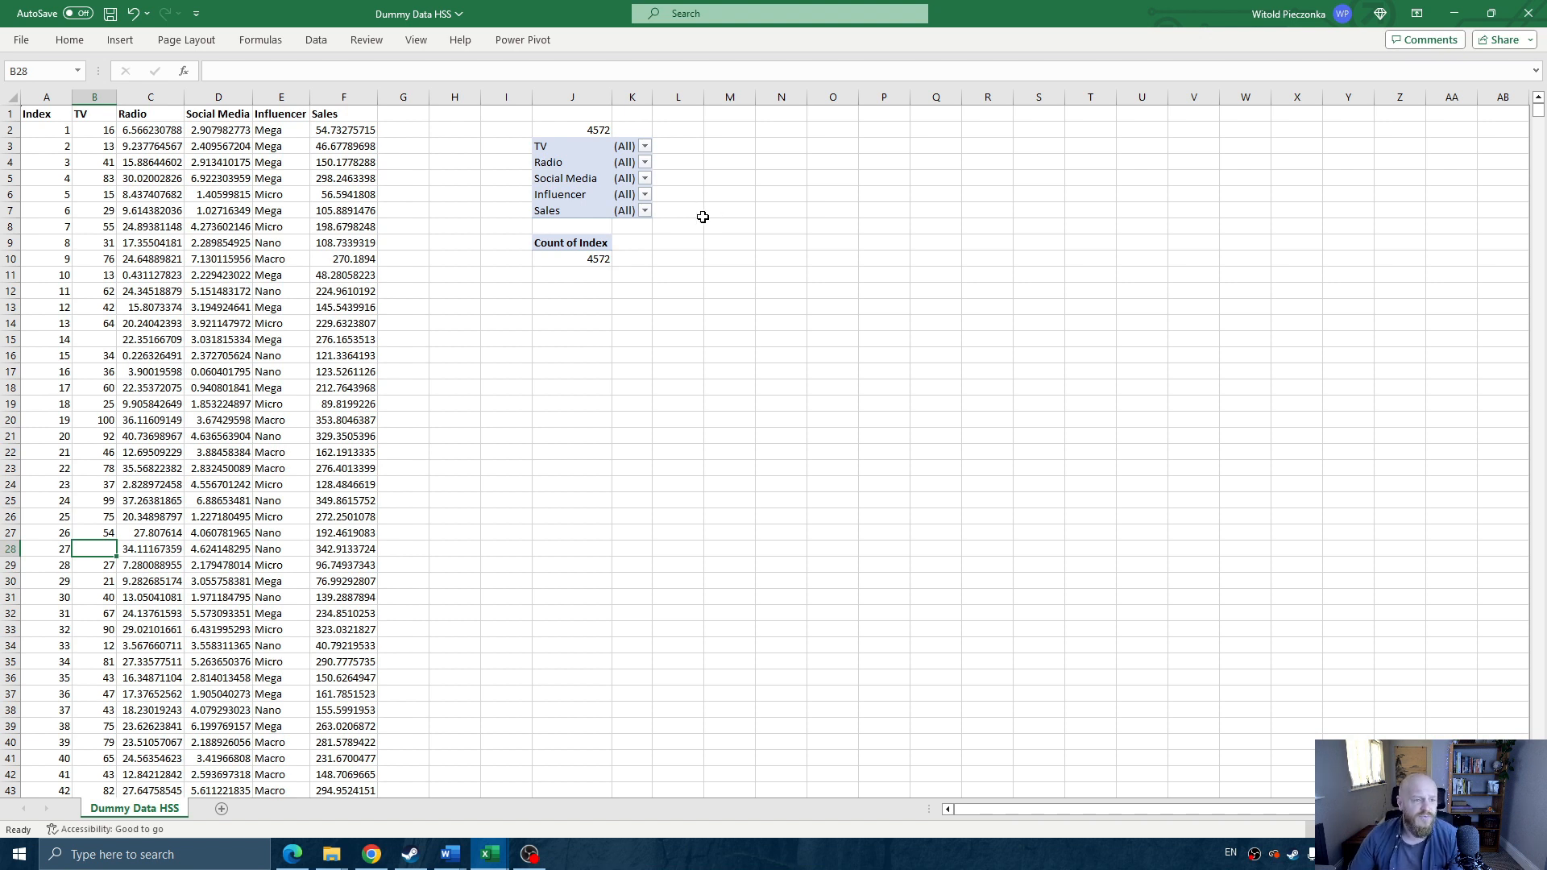
- Filter the PivotTable to the (blank) TV entries and check the Index count in cell J10
{"action": "left_click", "coordinate": [646, 147]}
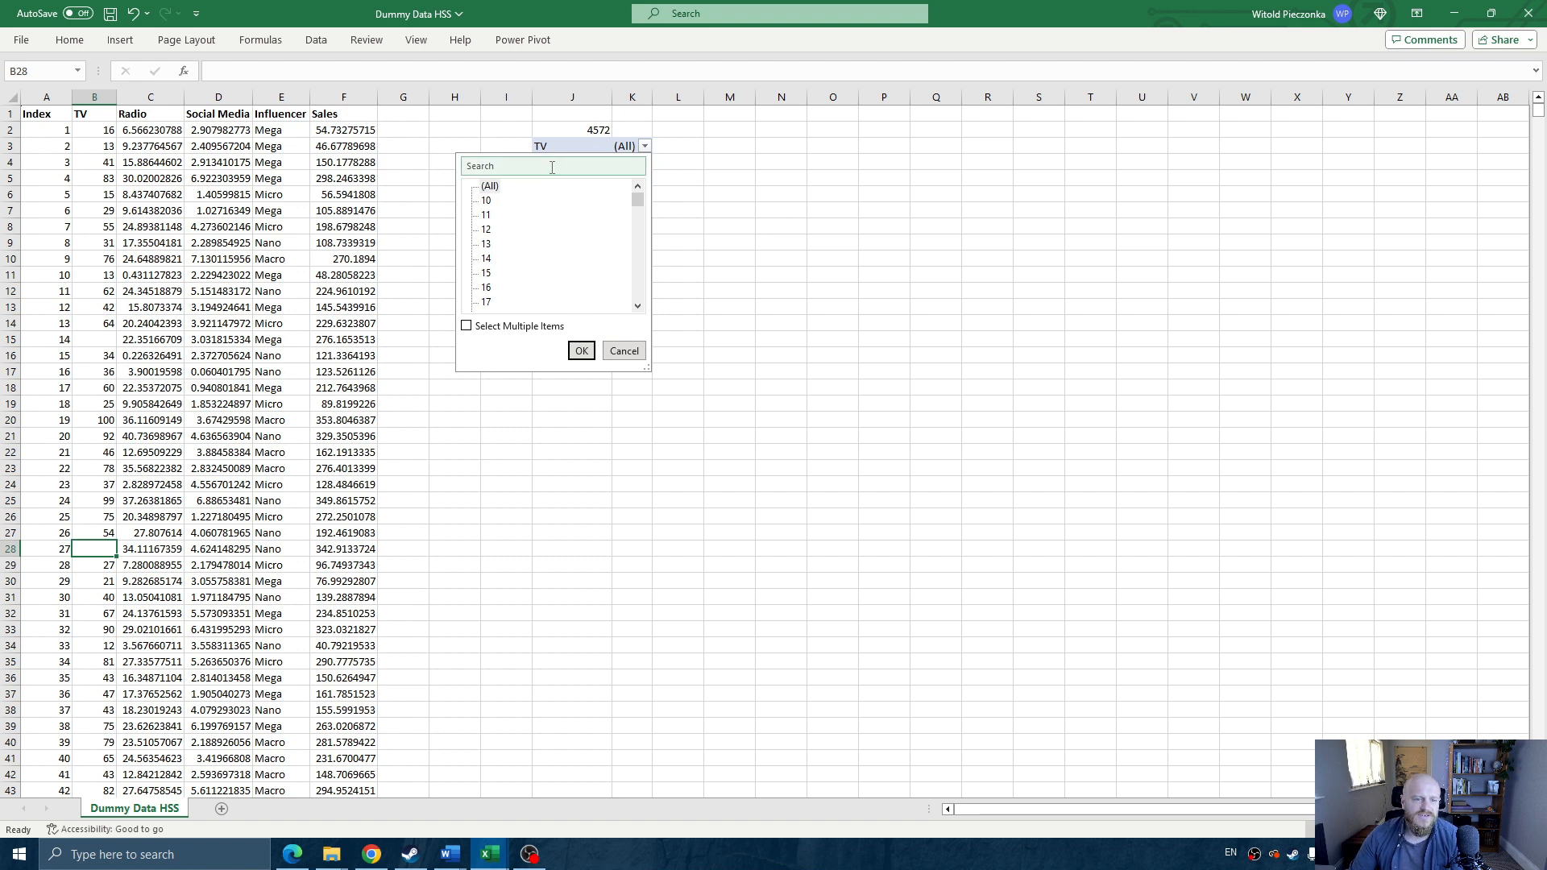
{"action": "left_click", "coordinate": [657, 149]}
{"action": "left_click", "coordinate": [646, 147]}
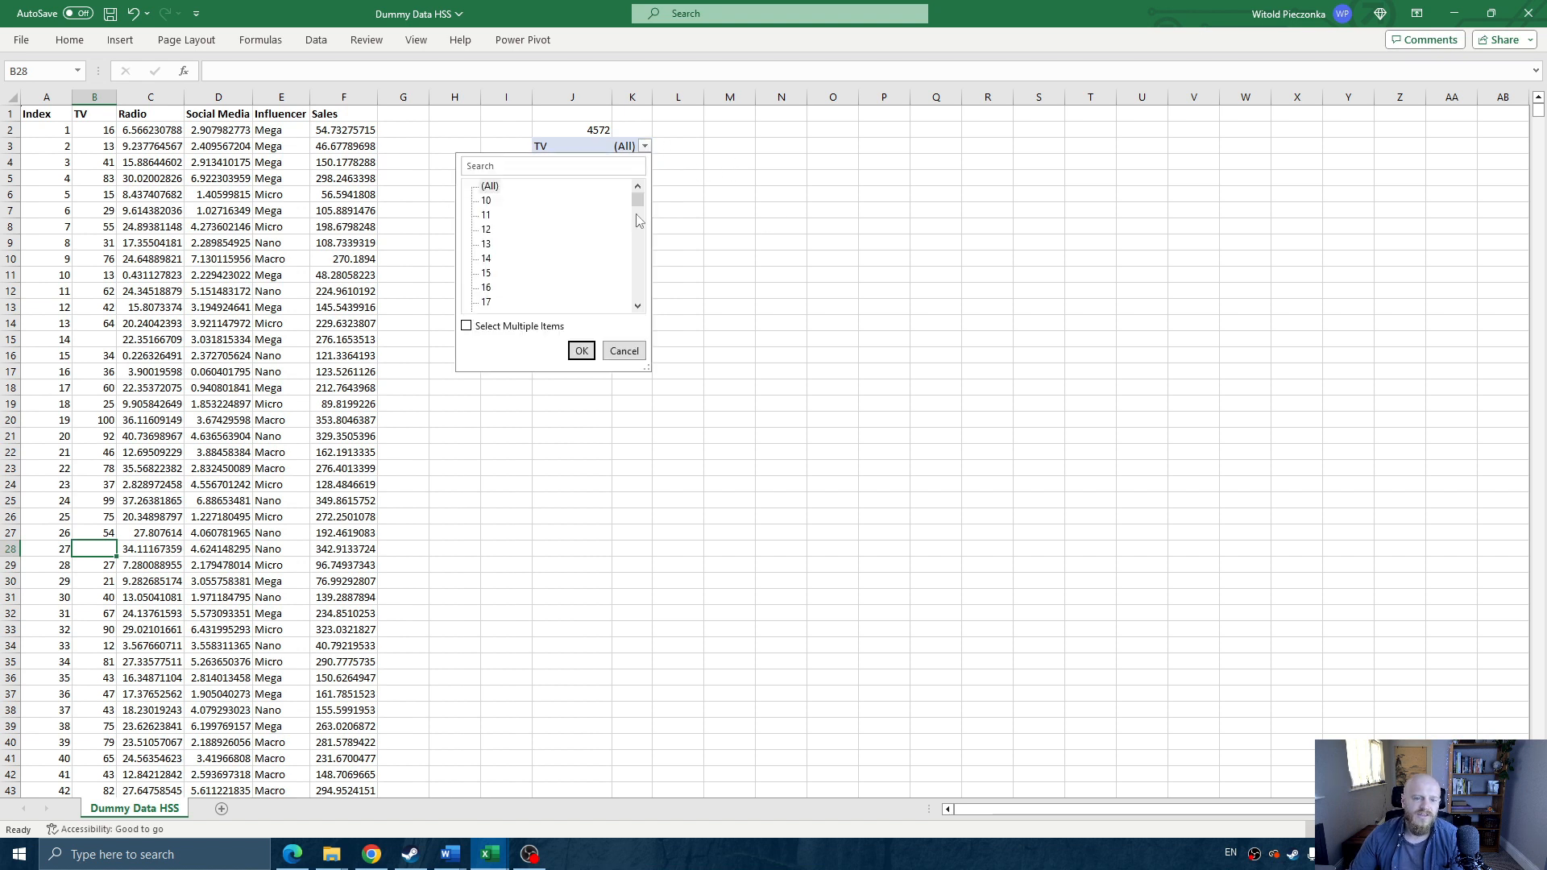
{"action": "left_click", "coordinate": [543, 164]}
{"action": "type", "text": "blank"}
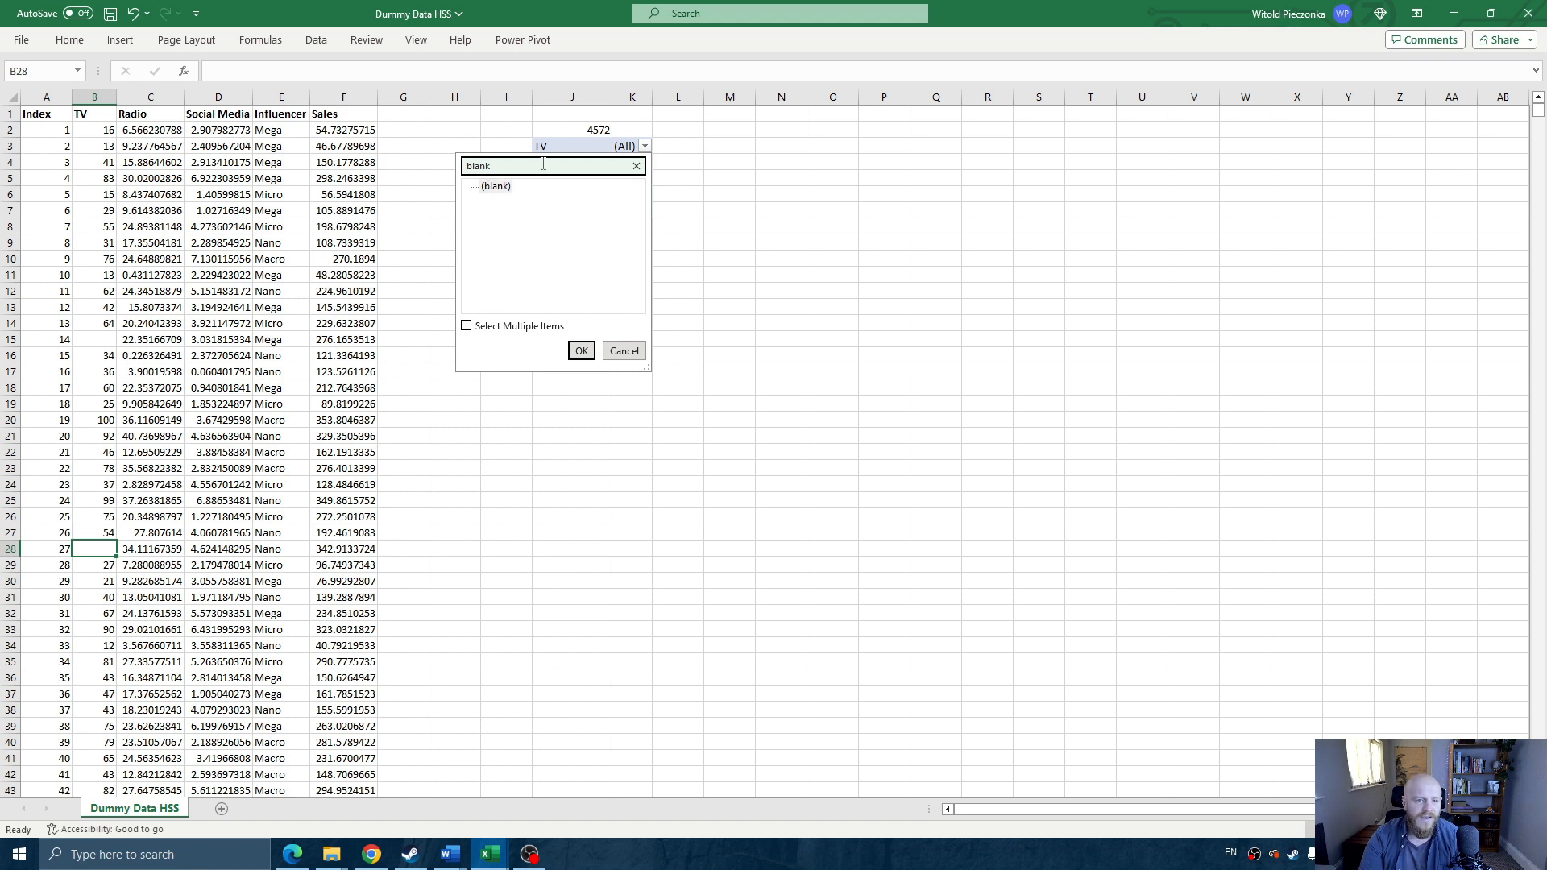
{"action": "key", "text": "Return"}
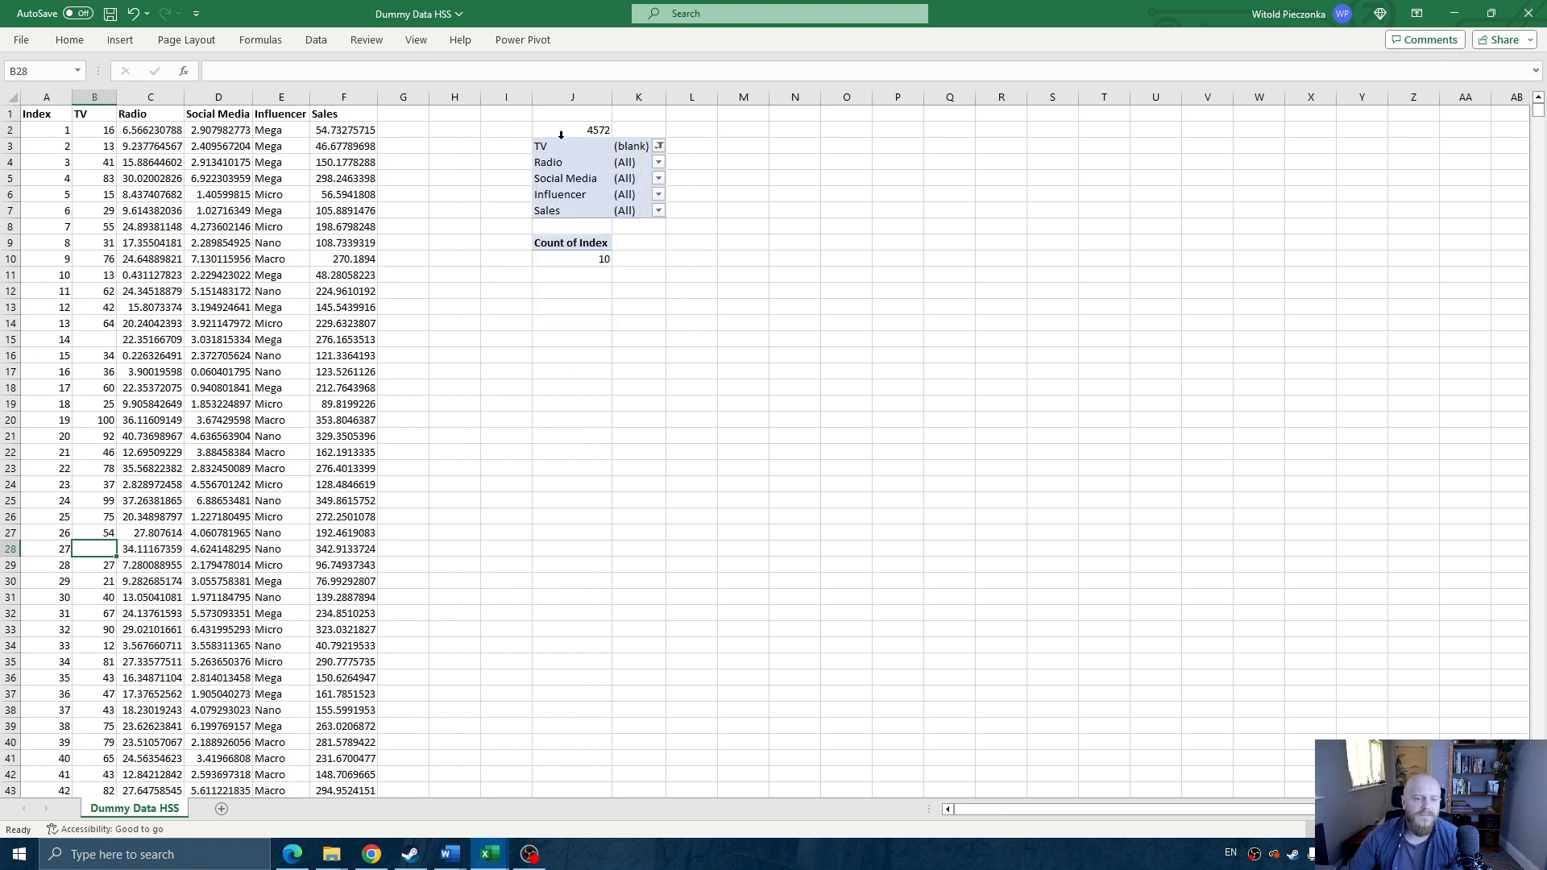
{"action": "left_click", "coordinate": [600, 256]}
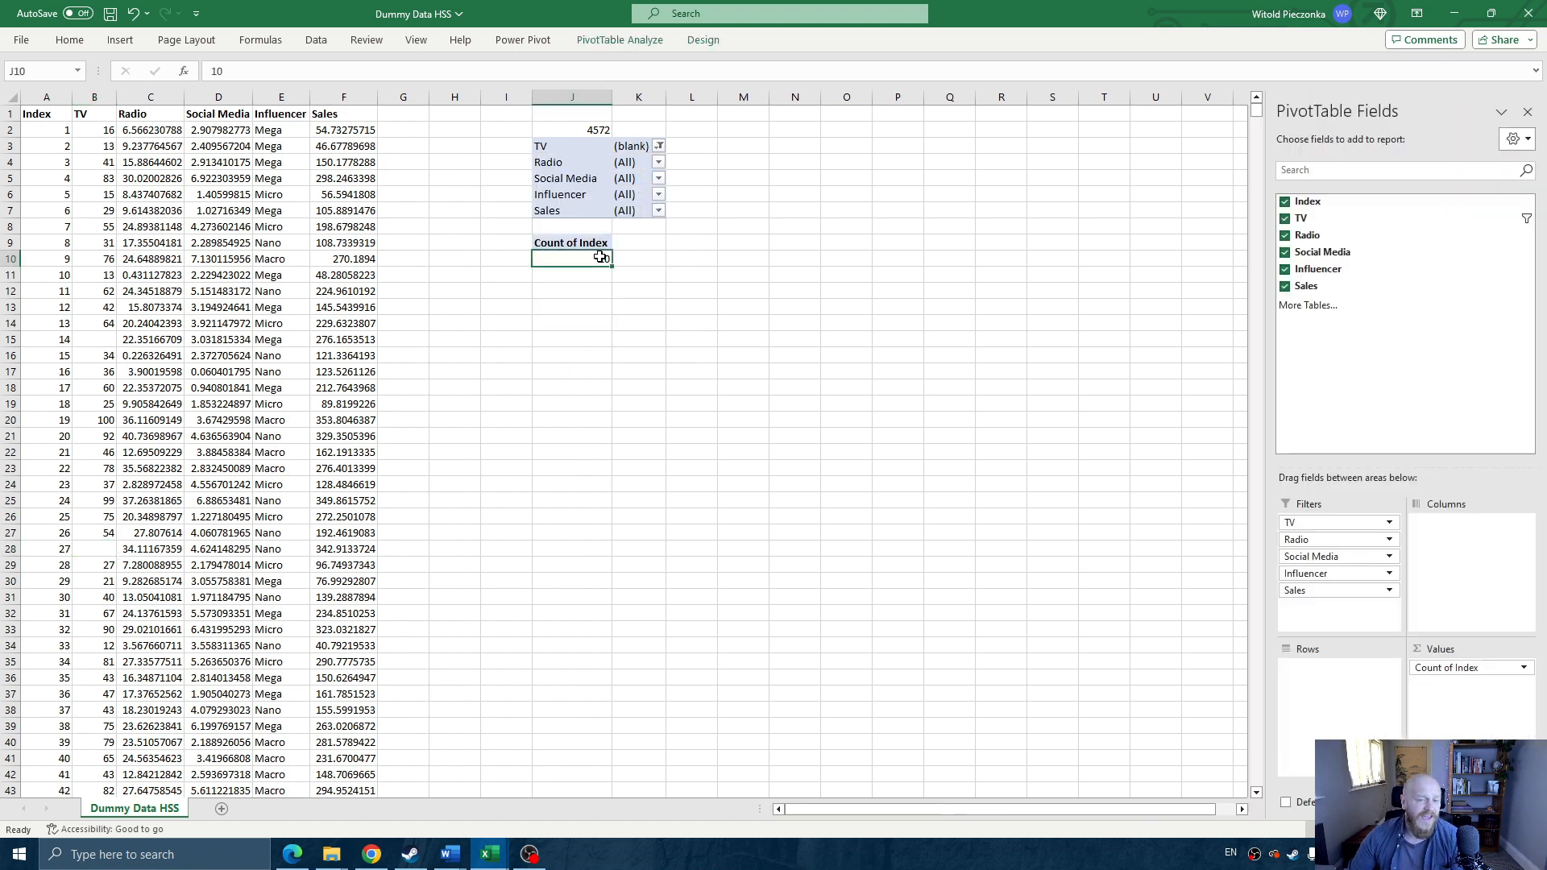
- Reset the PivotTable's TV filter to (All)
{"action": "left_click", "coordinate": [660, 144]}
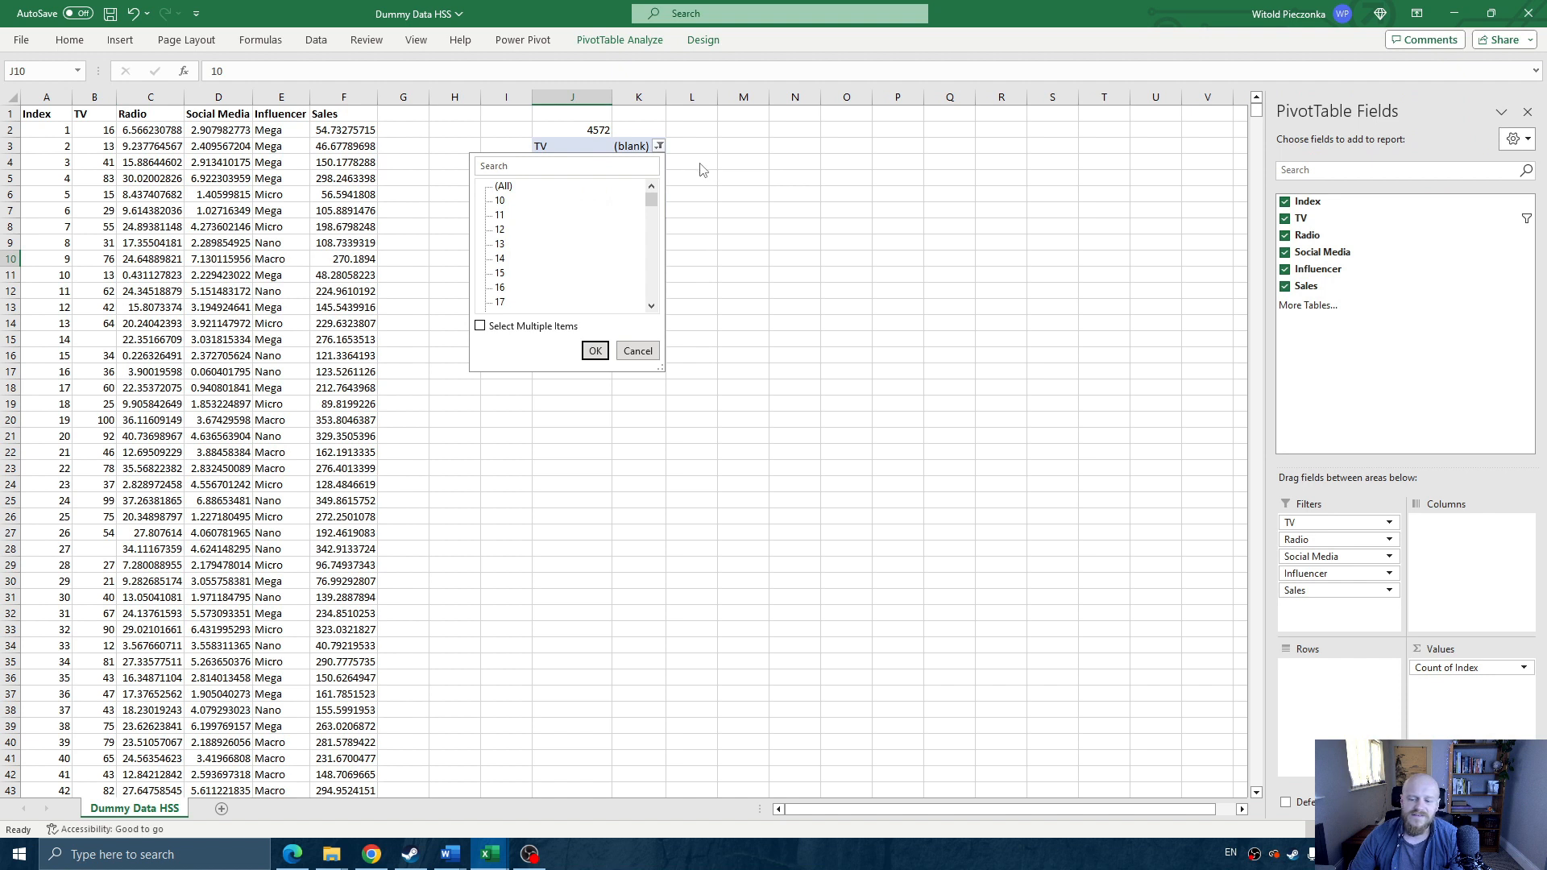
{"action": "left_click", "coordinate": [730, 181]}
{"action": "left_click", "coordinate": [660, 145]}
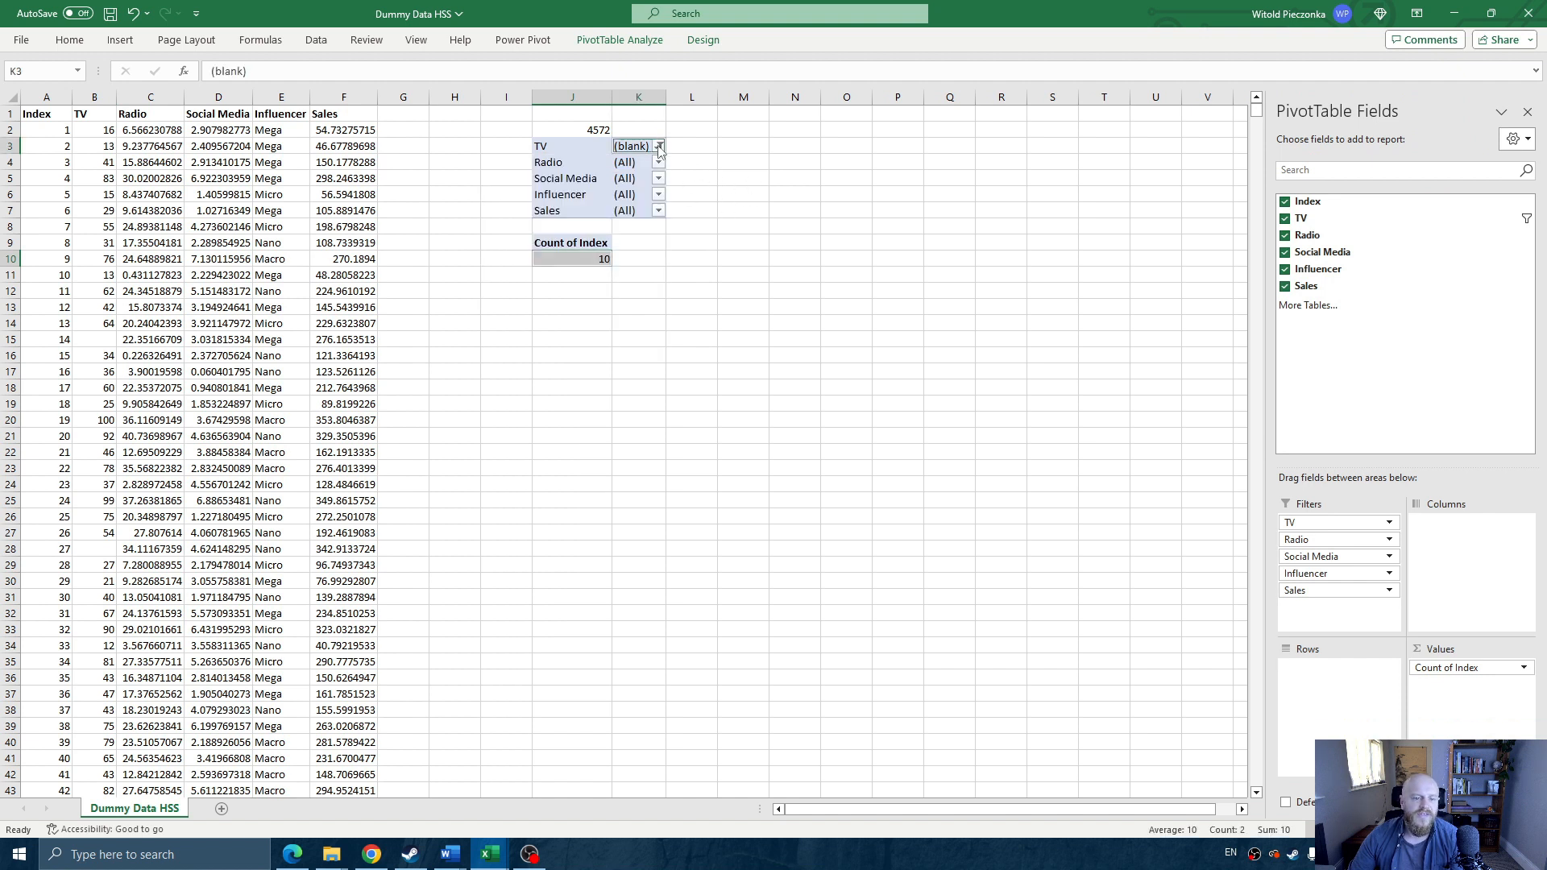
{"action": "left_click", "coordinate": [504, 187]}
{"action": "left_click", "coordinate": [594, 351]}
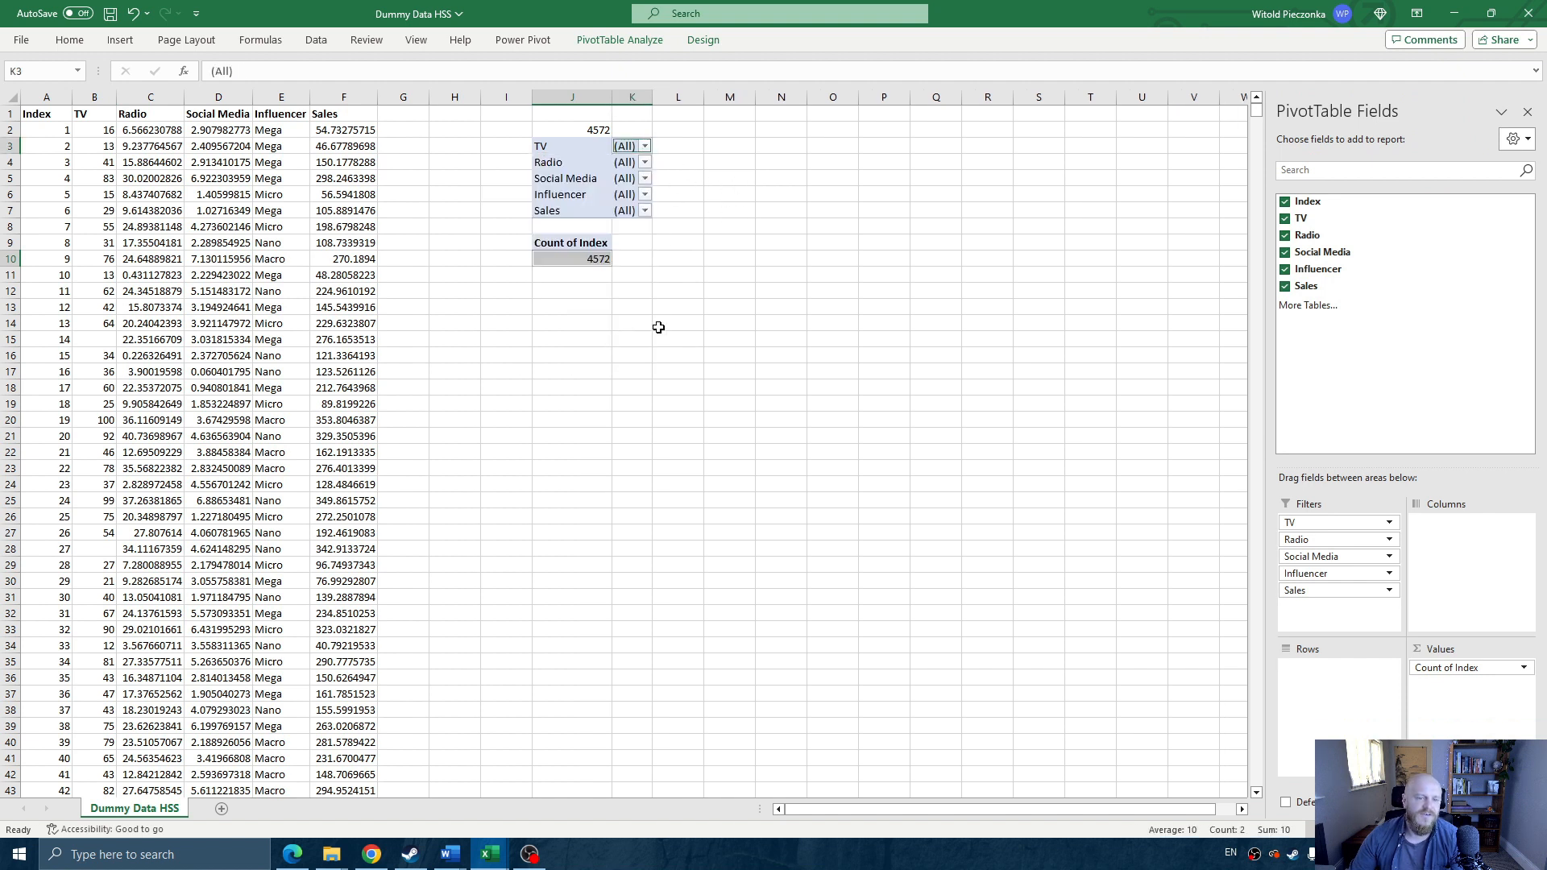
- Check the Index count for (blank) Radio values in the PivotTable, and return the Radio filter to (All)
{"action": "left_click", "coordinate": [646, 162]}
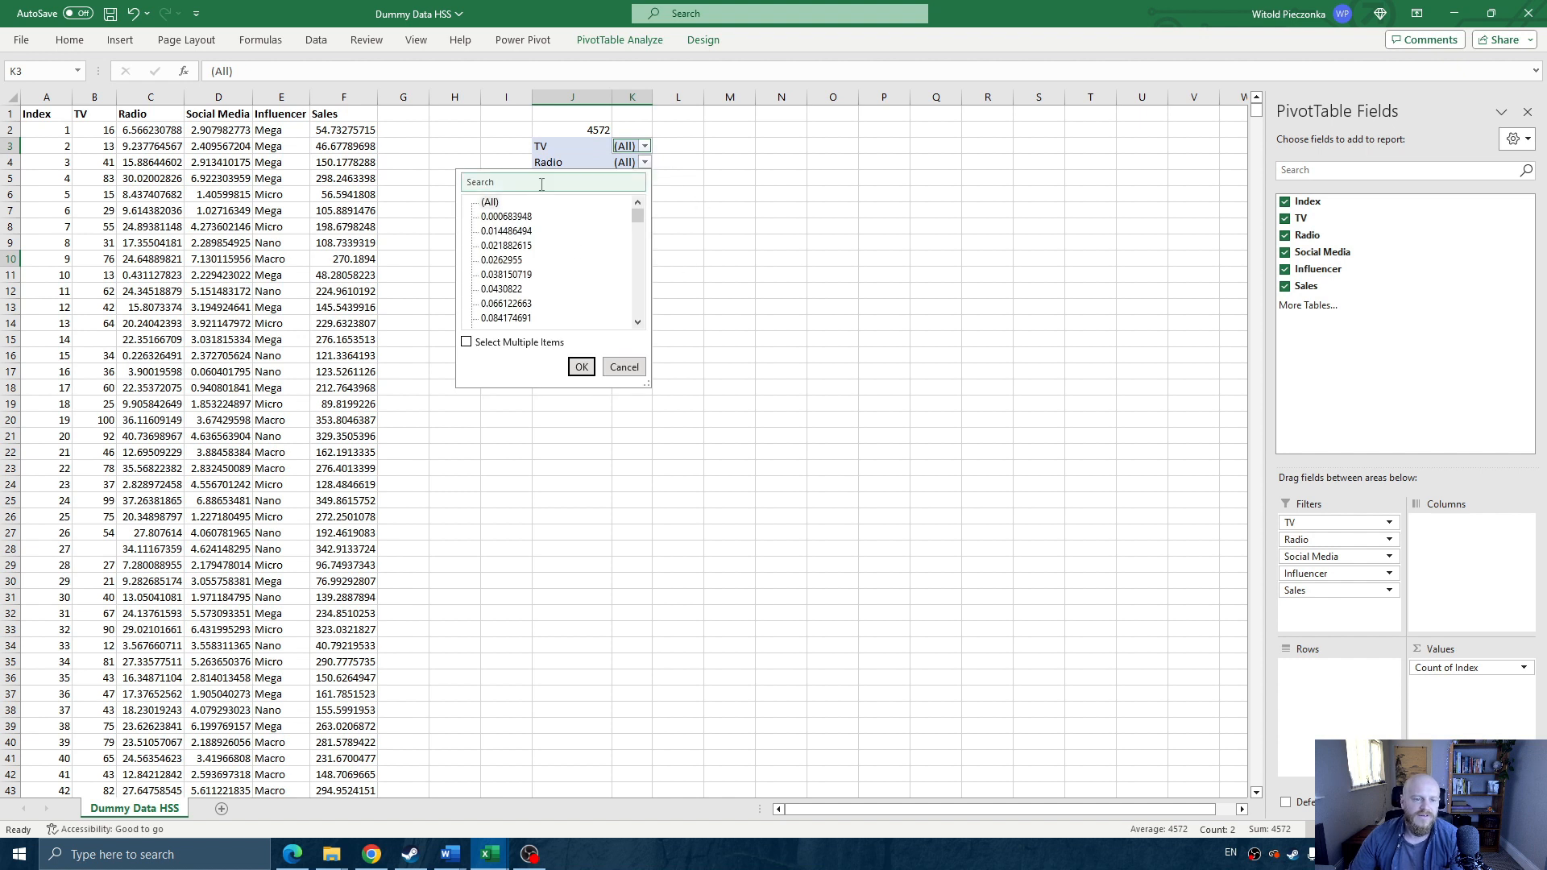
{"action": "type", "text": "bla"}
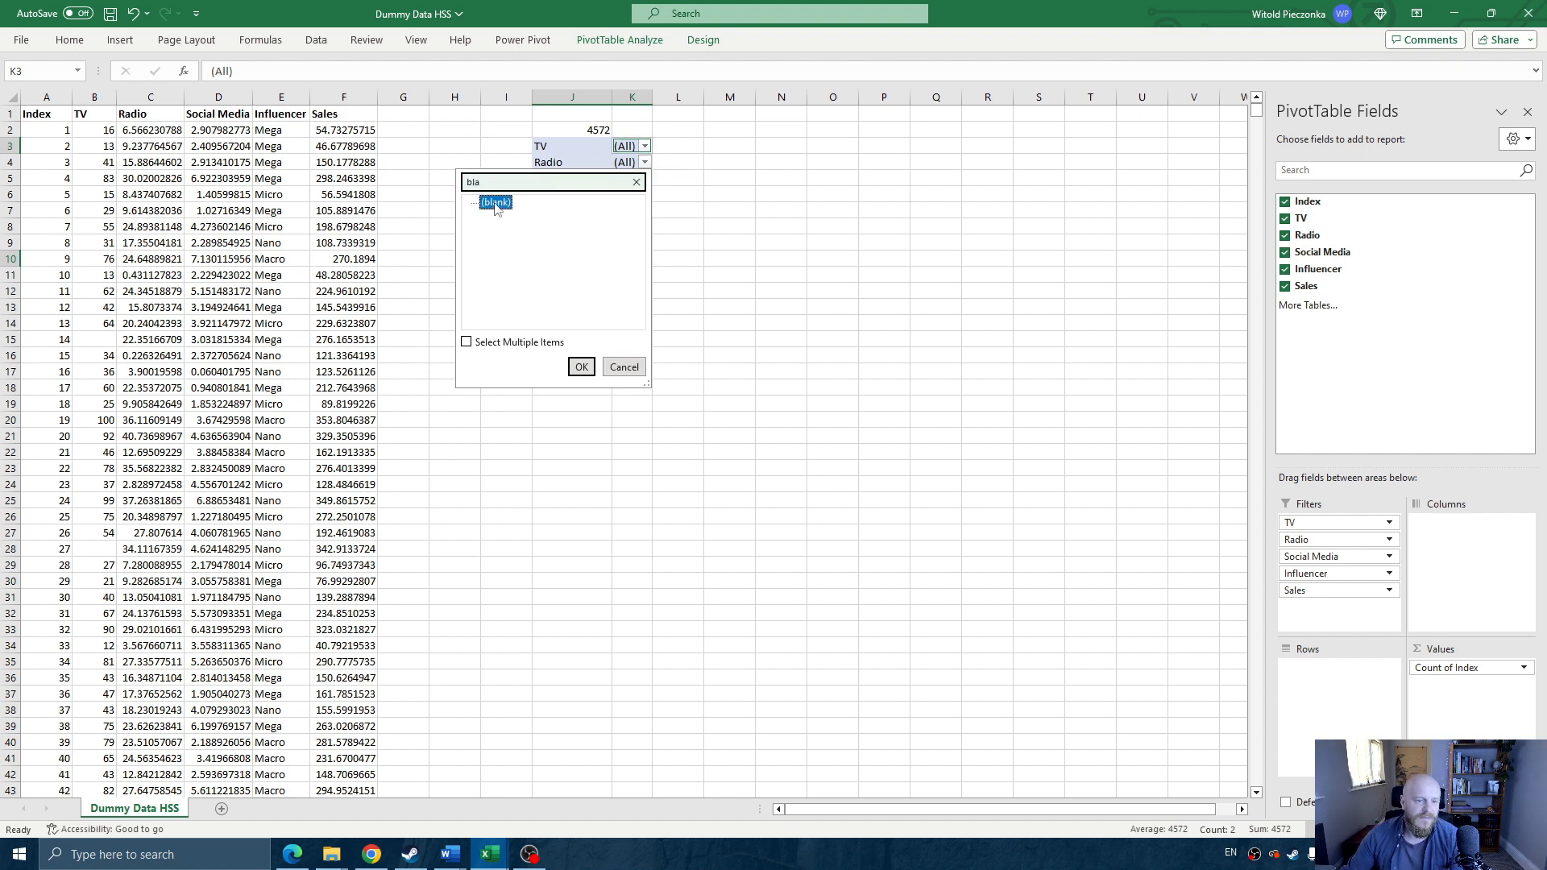
{"action": "left_click", "coordinate": [581, 367]}
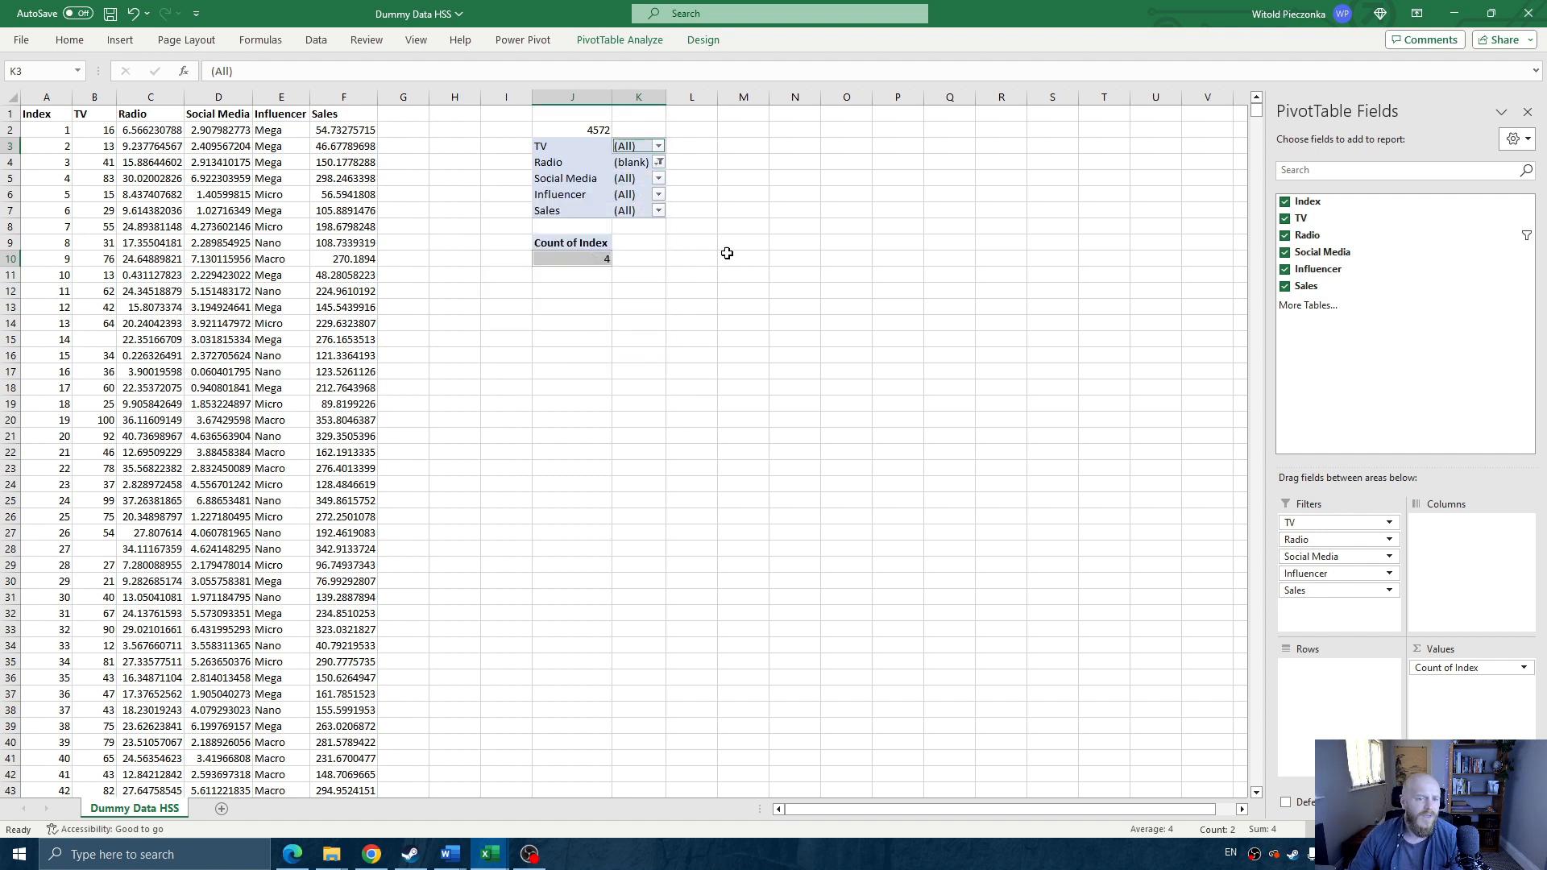
{"action": "left_click", "coordinate": [659, 162]}
{"action": "left_click", "coordinate": [503, 202]}
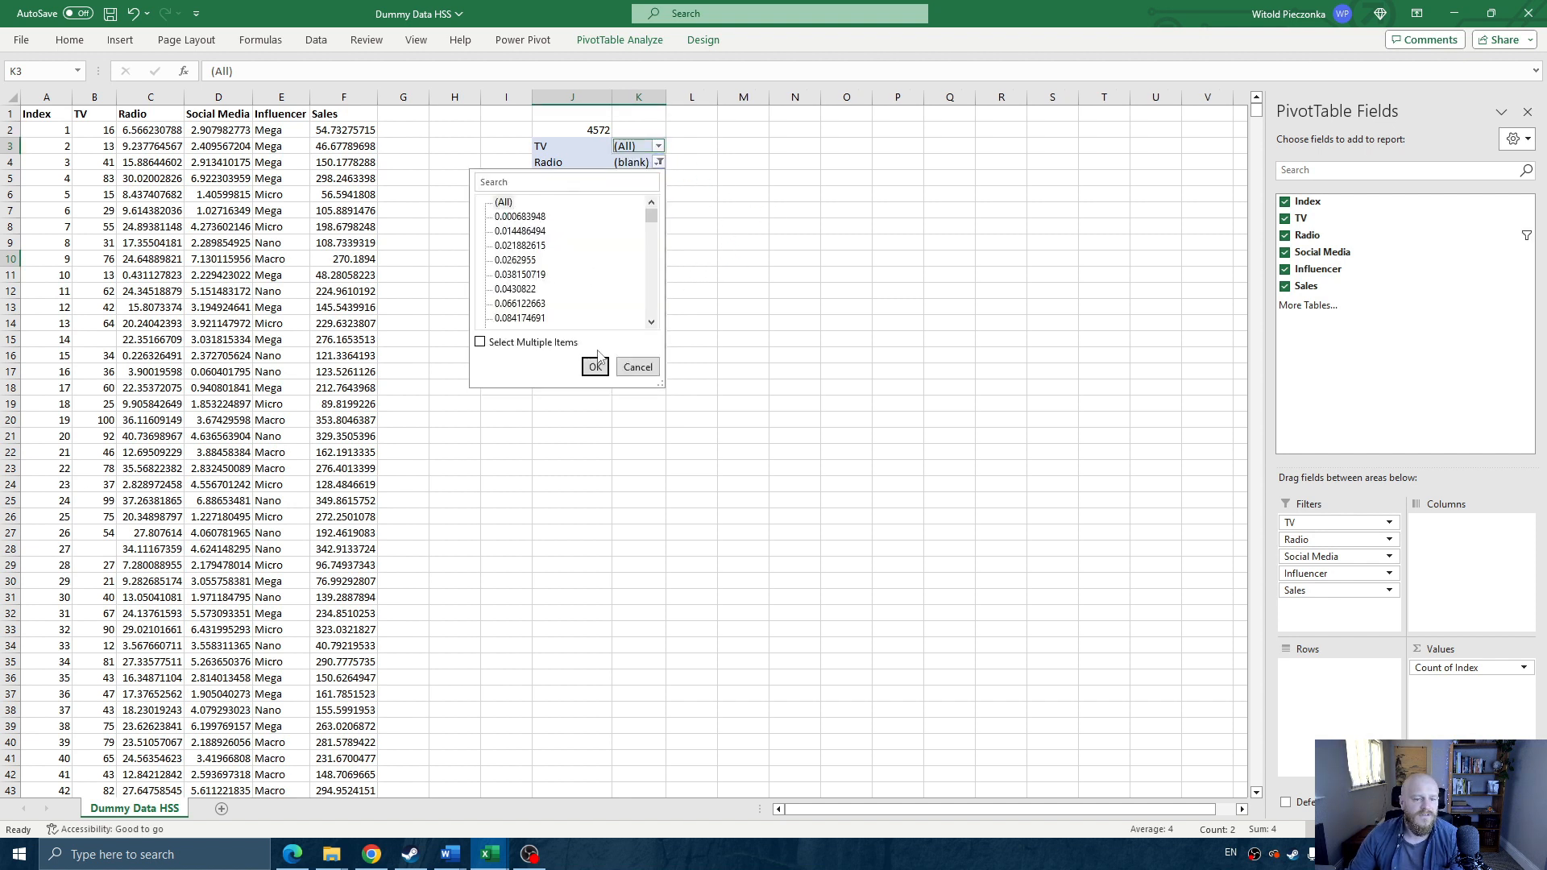
{"action": "left_click", "coordinate": [594, 366]}
- Check the Index count for (blank) Social Media values in the PivotTable, and return that filter to (All)
{"action": "left_click", "coordinate": [644, 178]}
{"action": "type", "text": "bla"}
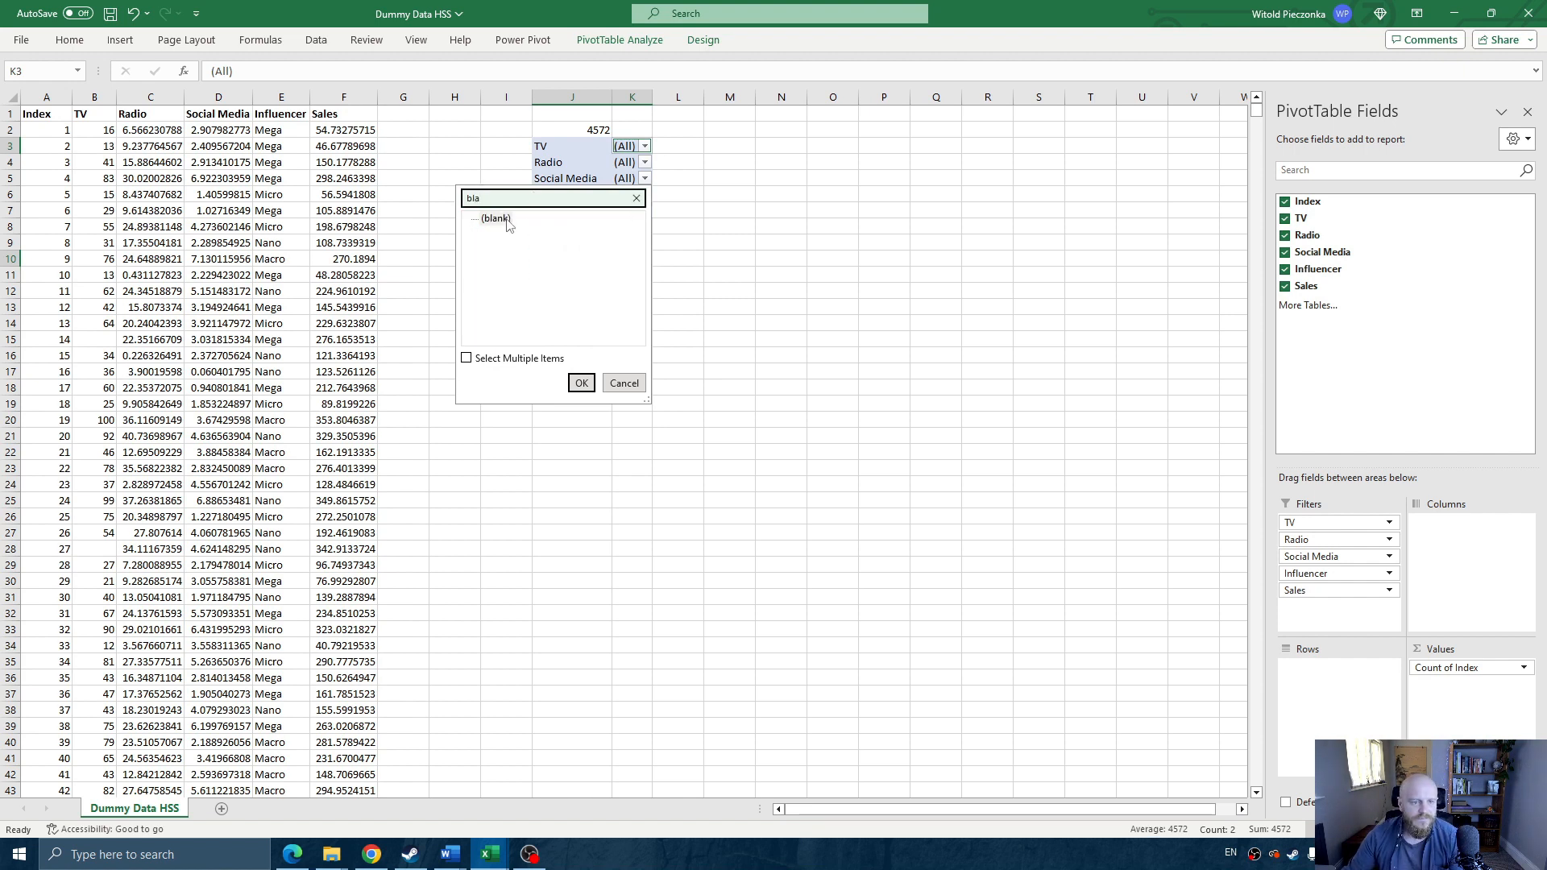
{"action": "left_click", "coordinate": [494, 218]}
{"action": "left_click", "coordinate": [581, 383]}
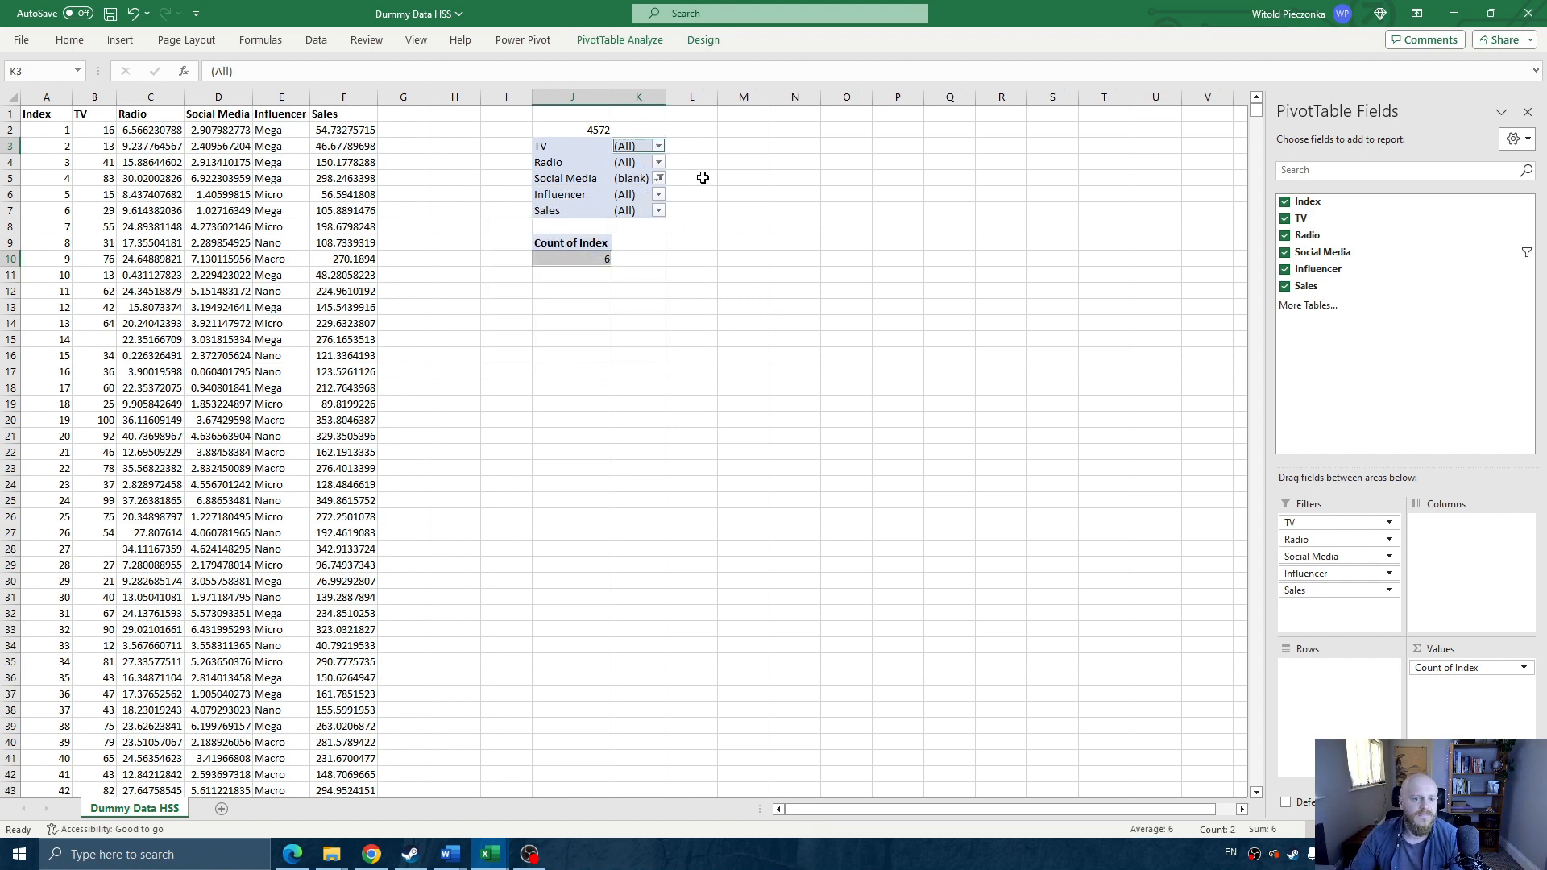
{"action": "left_click", "coordinate": [659, 178]}
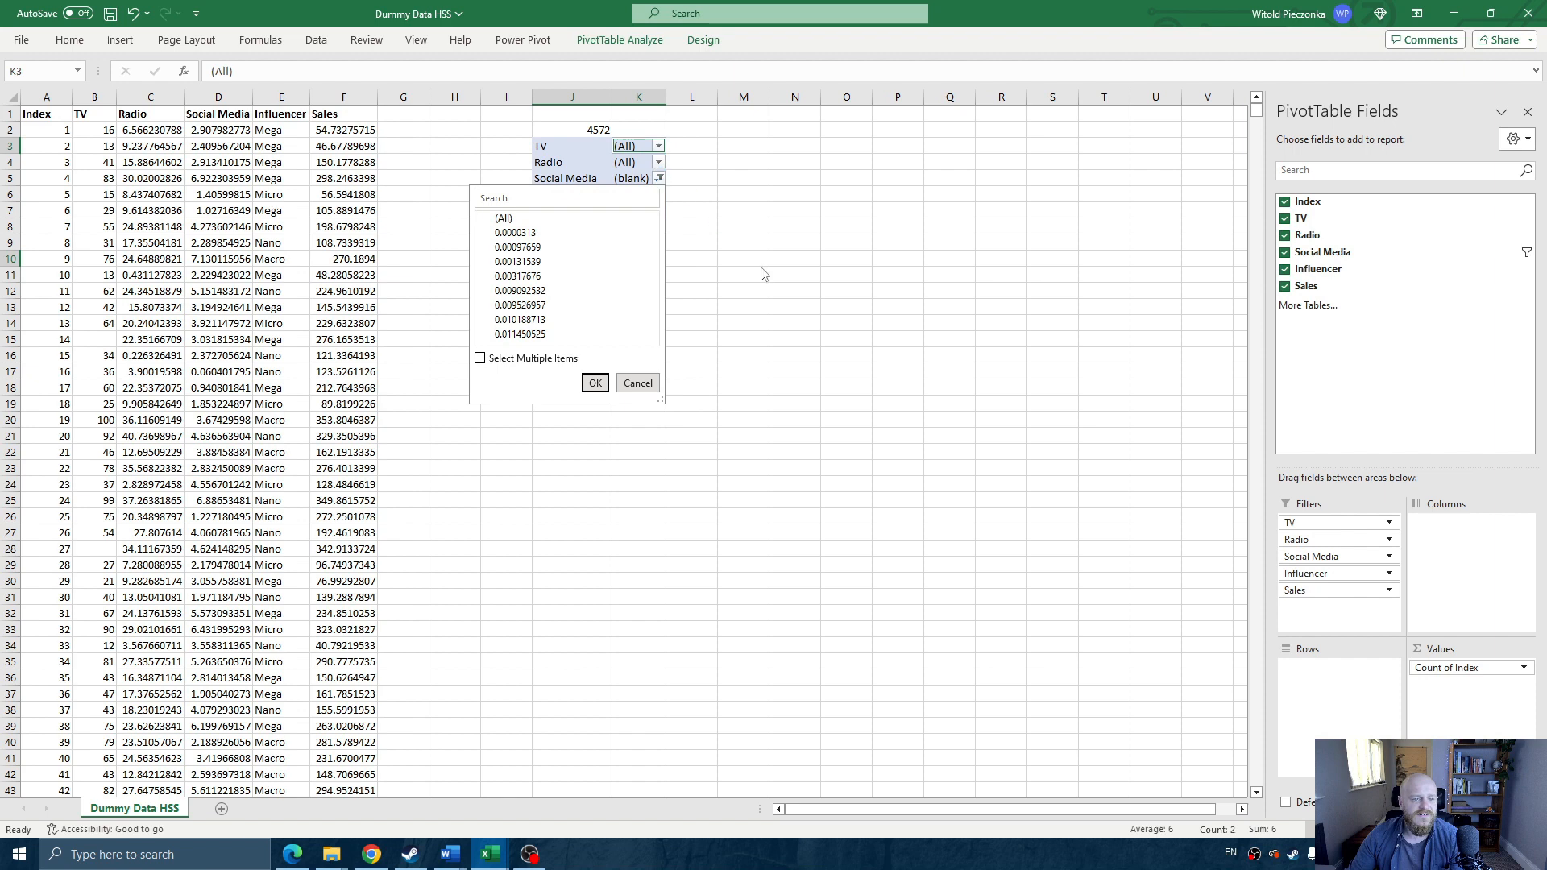
{"action": "left_click", "coordinate": [504, 217]}
{"action": "left_click", "coordinate": [595, 382]}
- Examine the PivotTable's Influencer filter values for a blank entry without changing the filter
{"action": "left_click", "coordinate": [655, 198]}
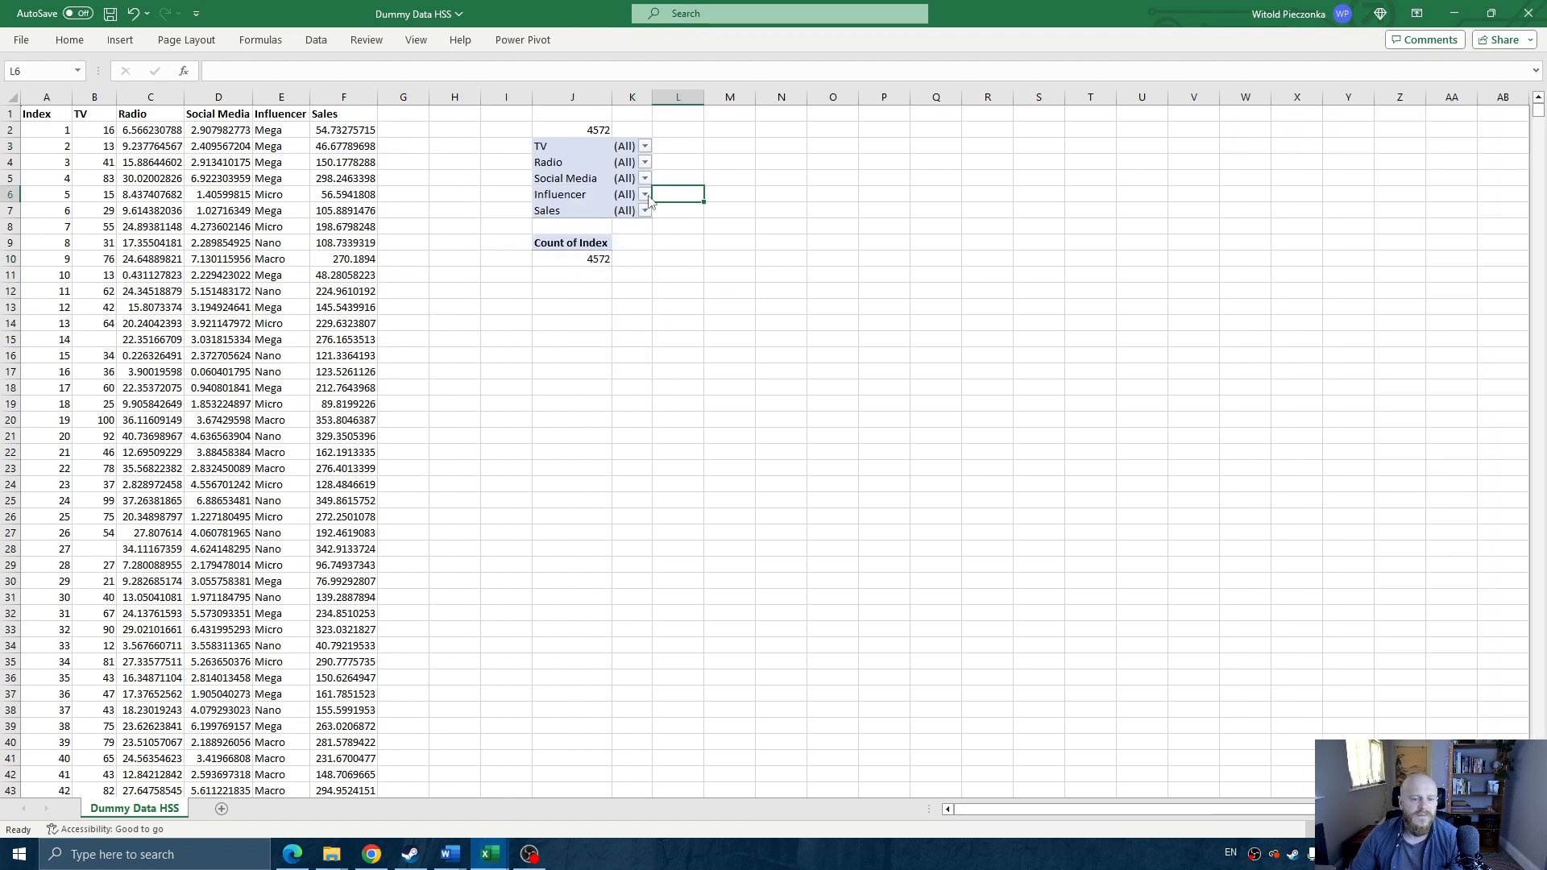
{"action": "left_click", "coordinate": [646, 196]}
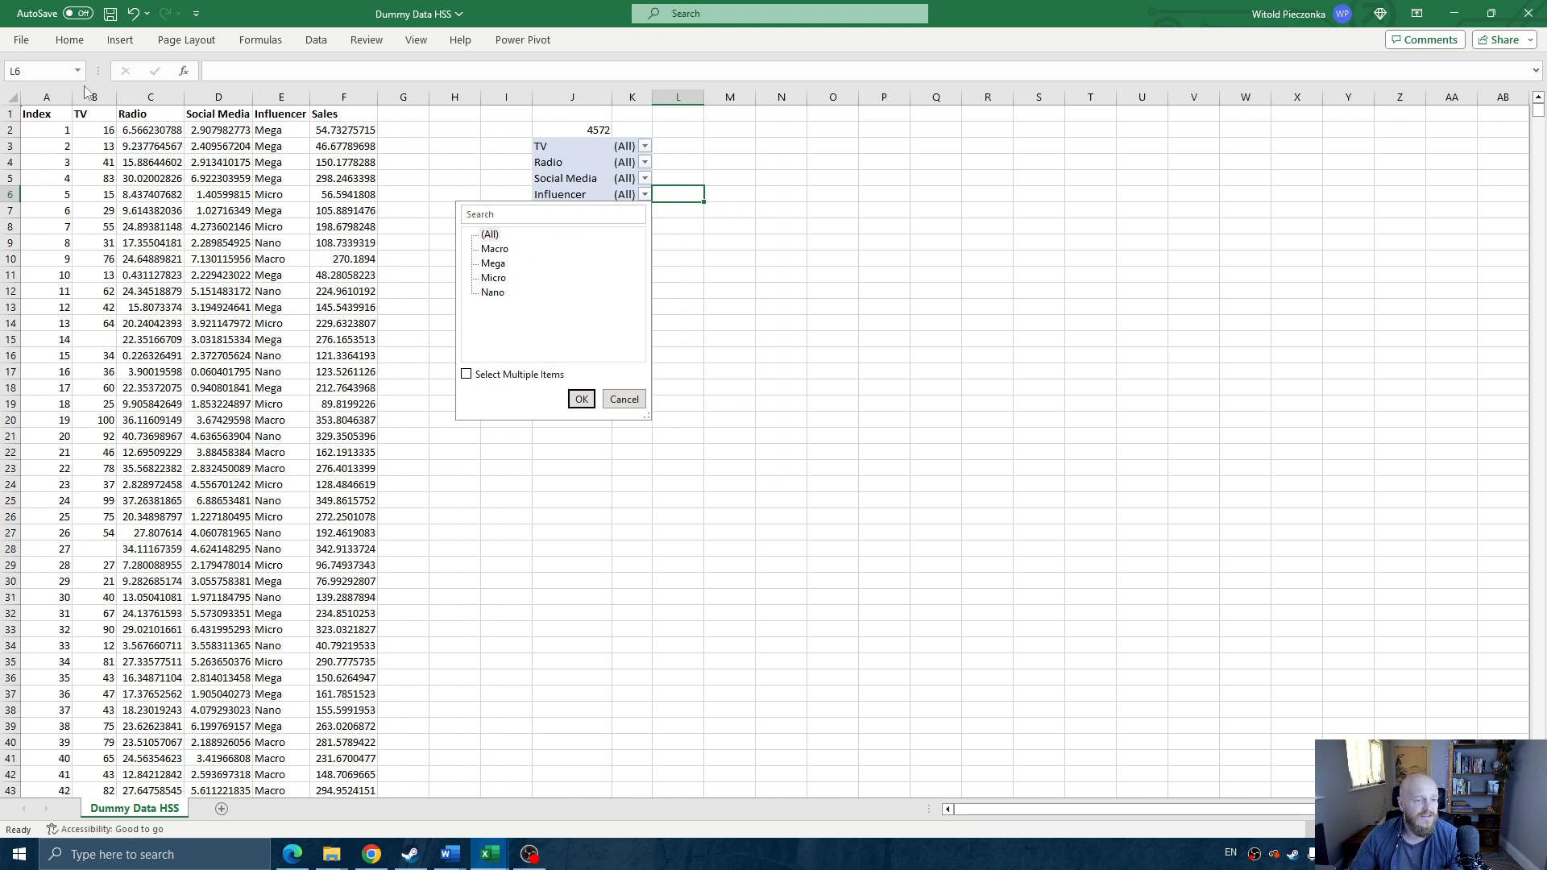
{"action": "left_click", "coordinate": [625, 399]}
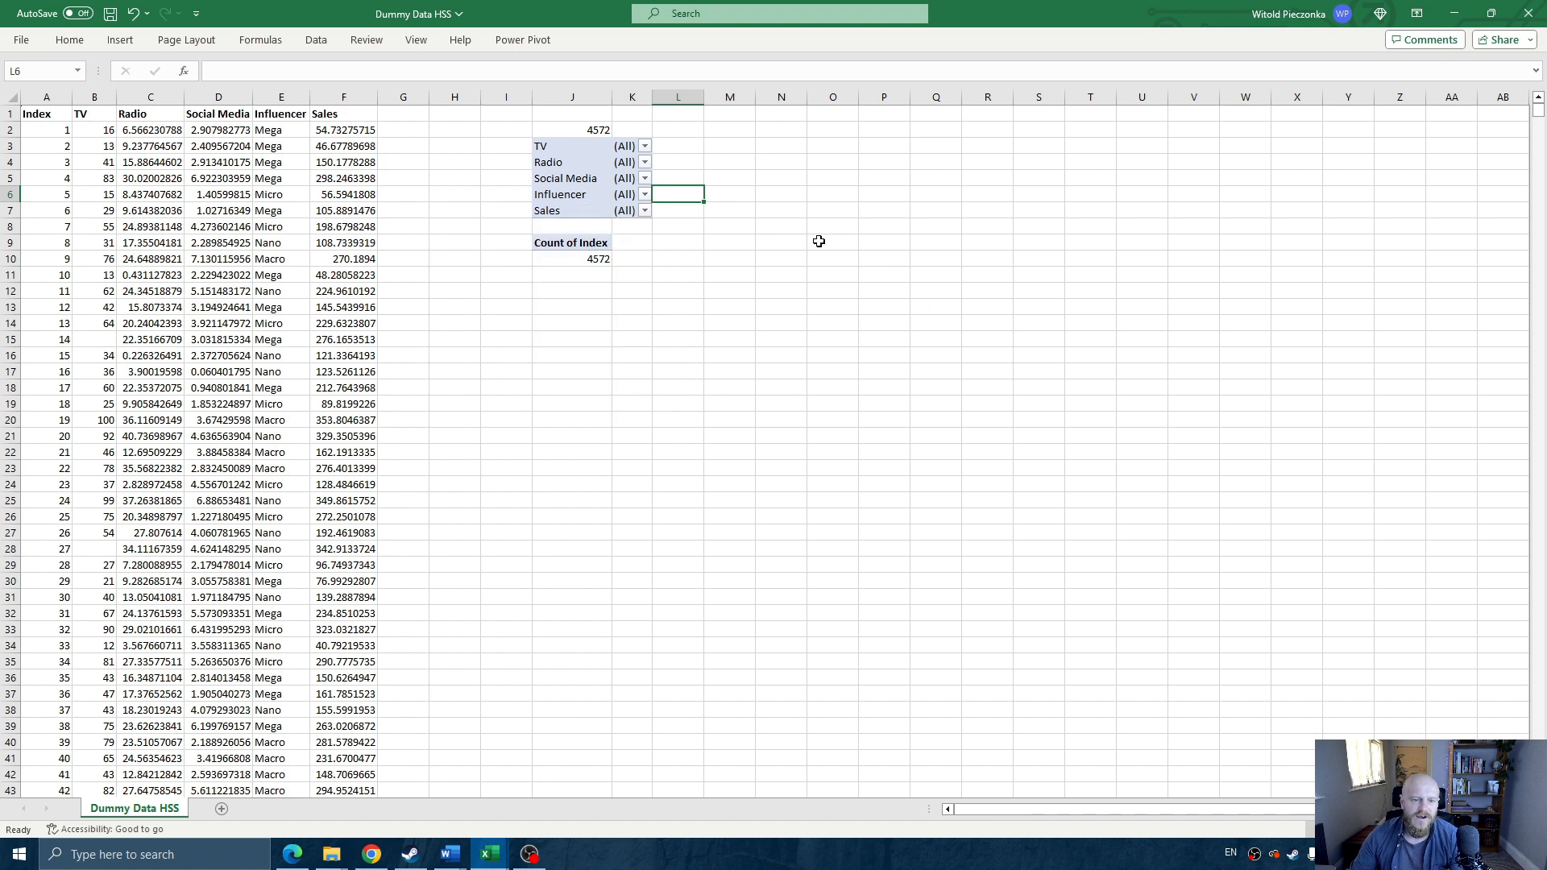
- Check the Index count for (blank) Sales values in the PivotTable, and return the Sales filter to (All)
{"action": "left_click", "coordinate": [644, 211]}
{"action": "type", "text": "blan"}
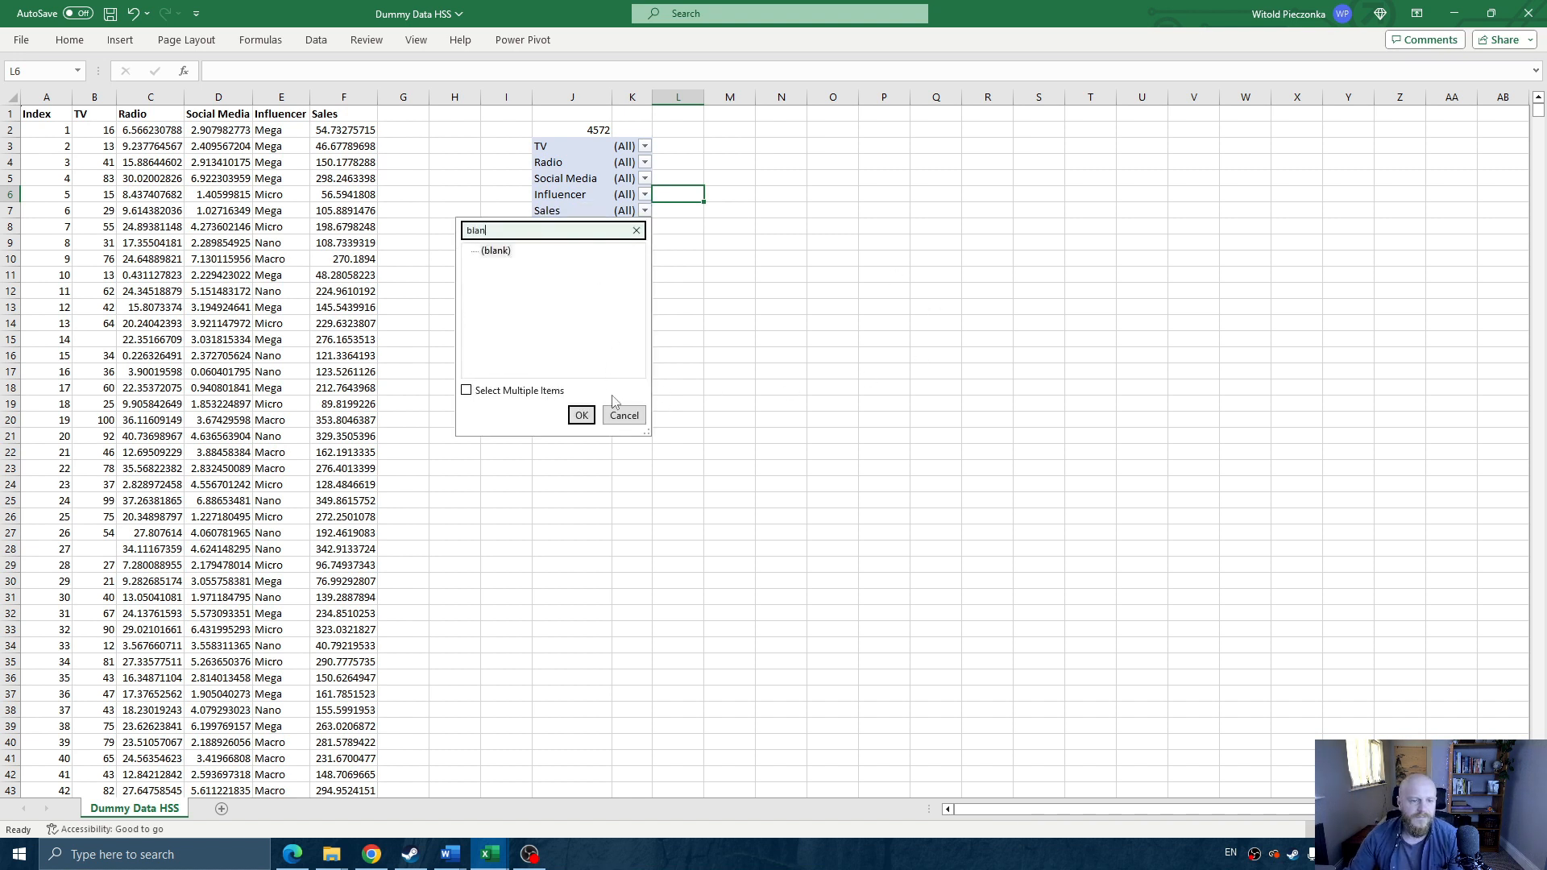
{"action": "left_click", "coordinate": [581, 415]}
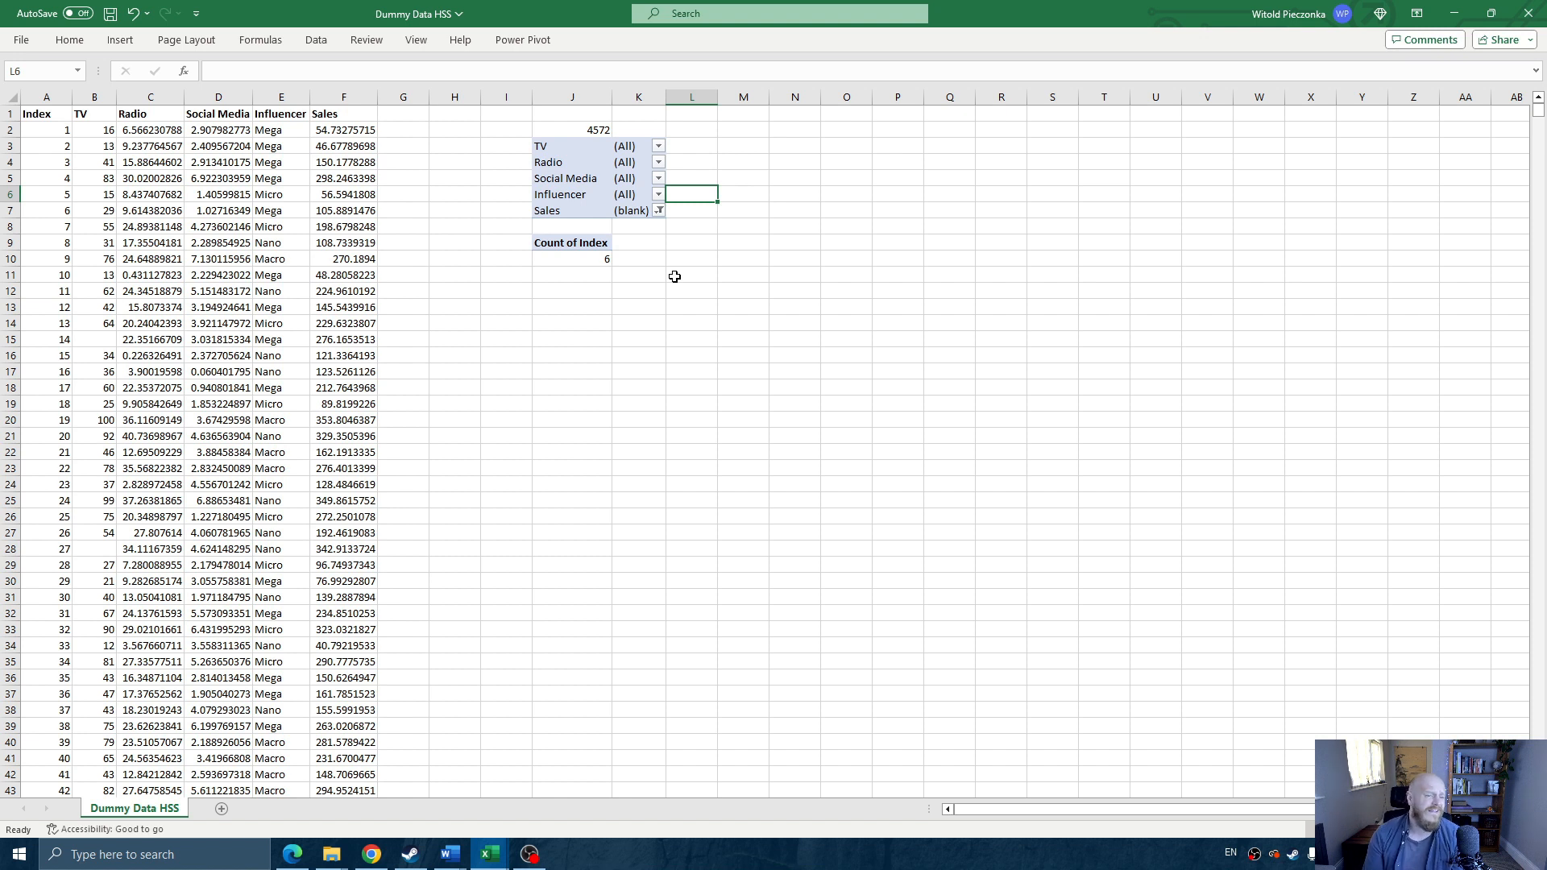
{"action": "left_click", "coordinate": [601, 261]}
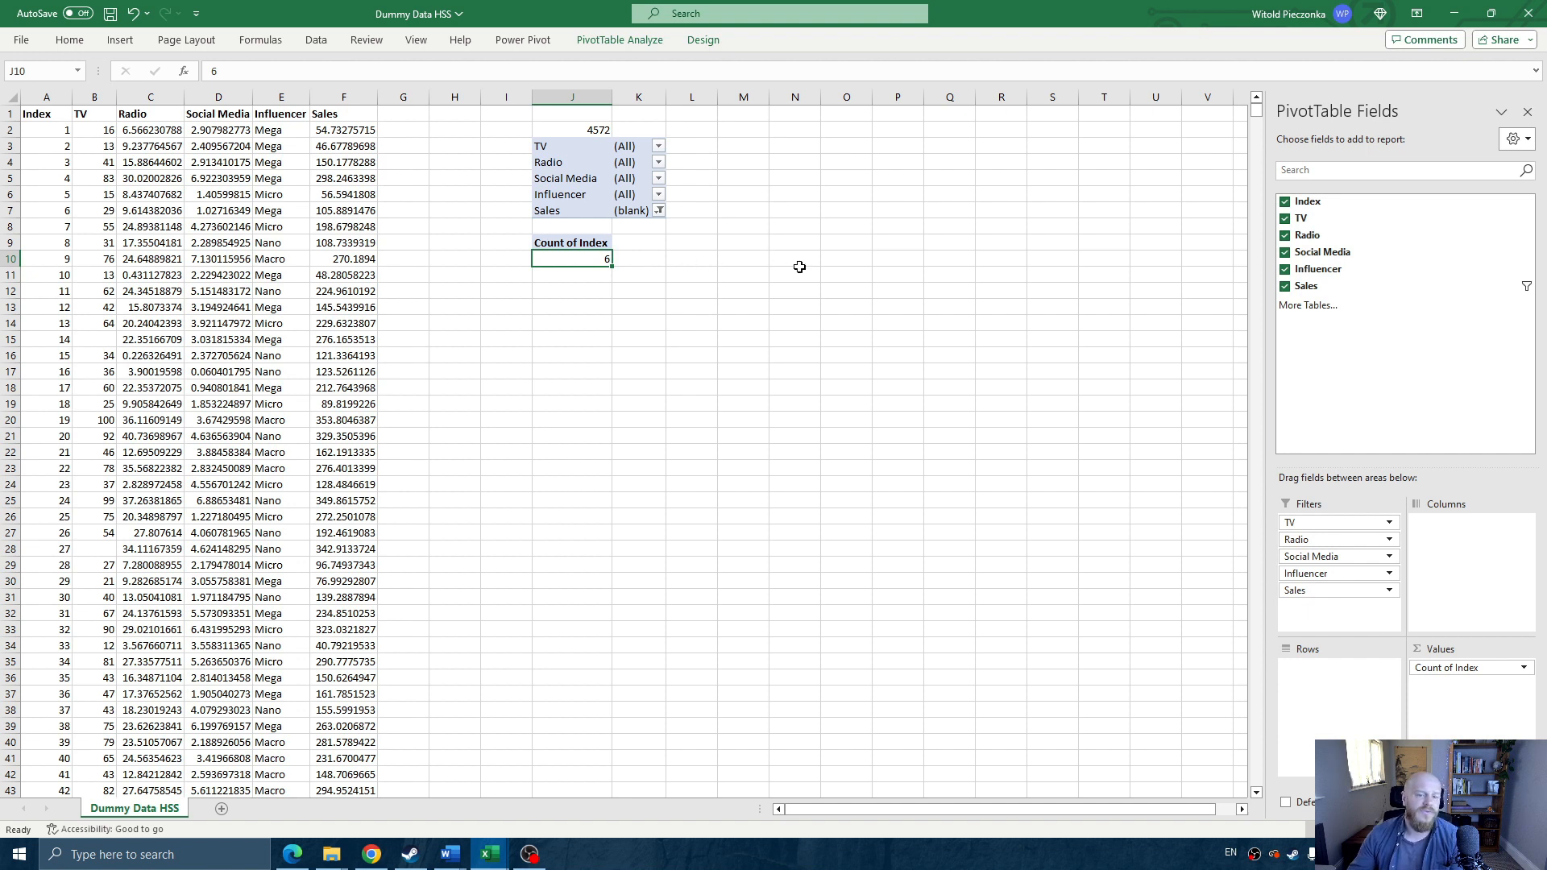
{"action": "left_click", "coordinate": [659, 213]}
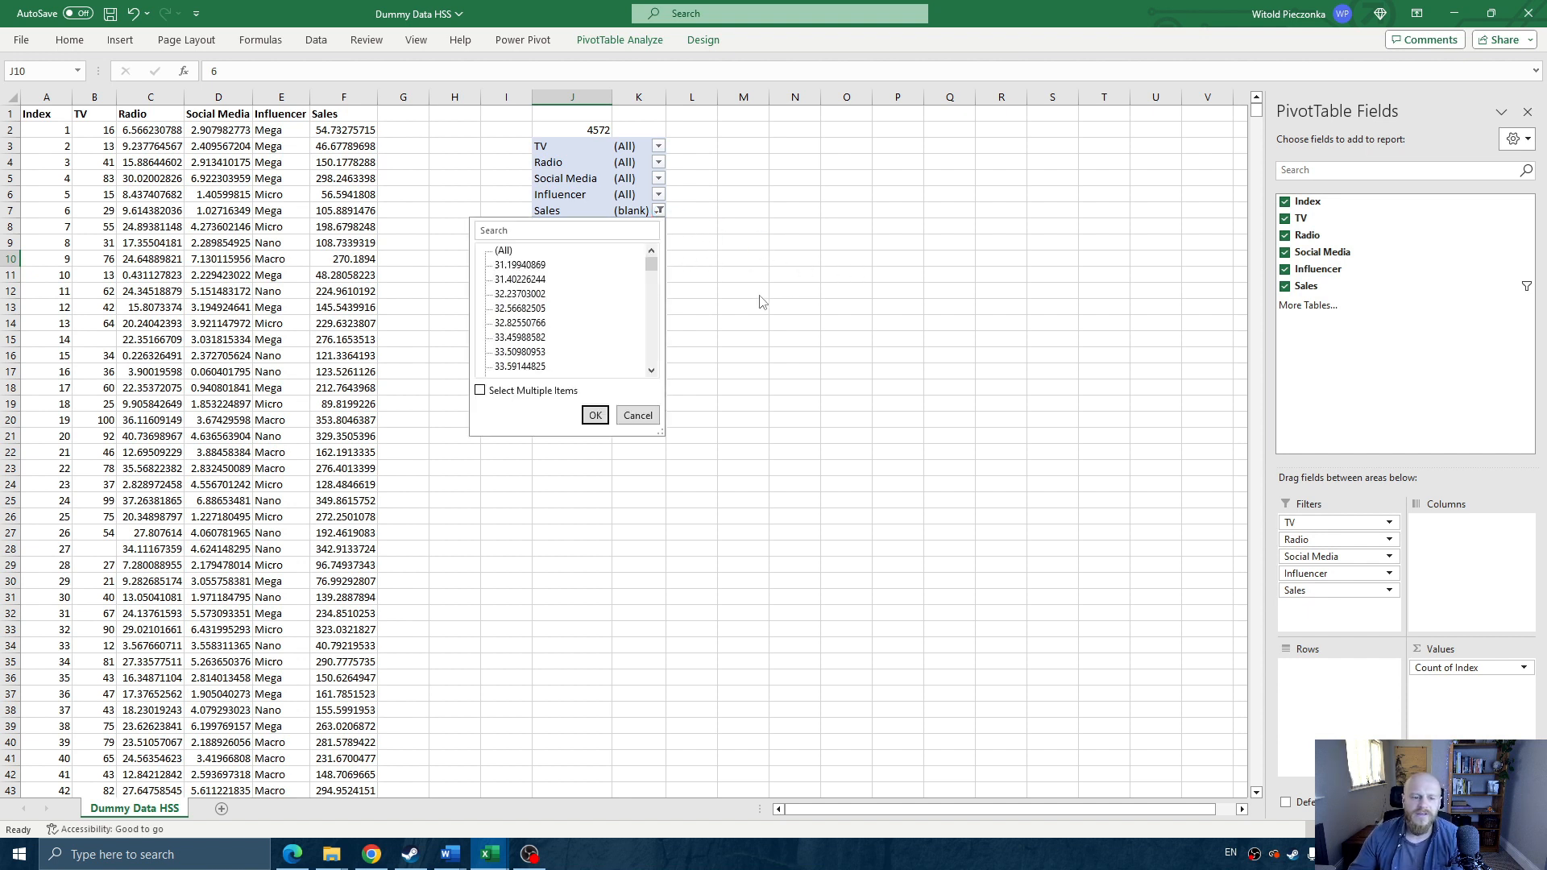
{"action": "left_click", "coordinate": [503, 251]}
{"action": "left_click", "coordinate": [592, 415]}
{"action": "left_click", "coordinate": [776, 360]}
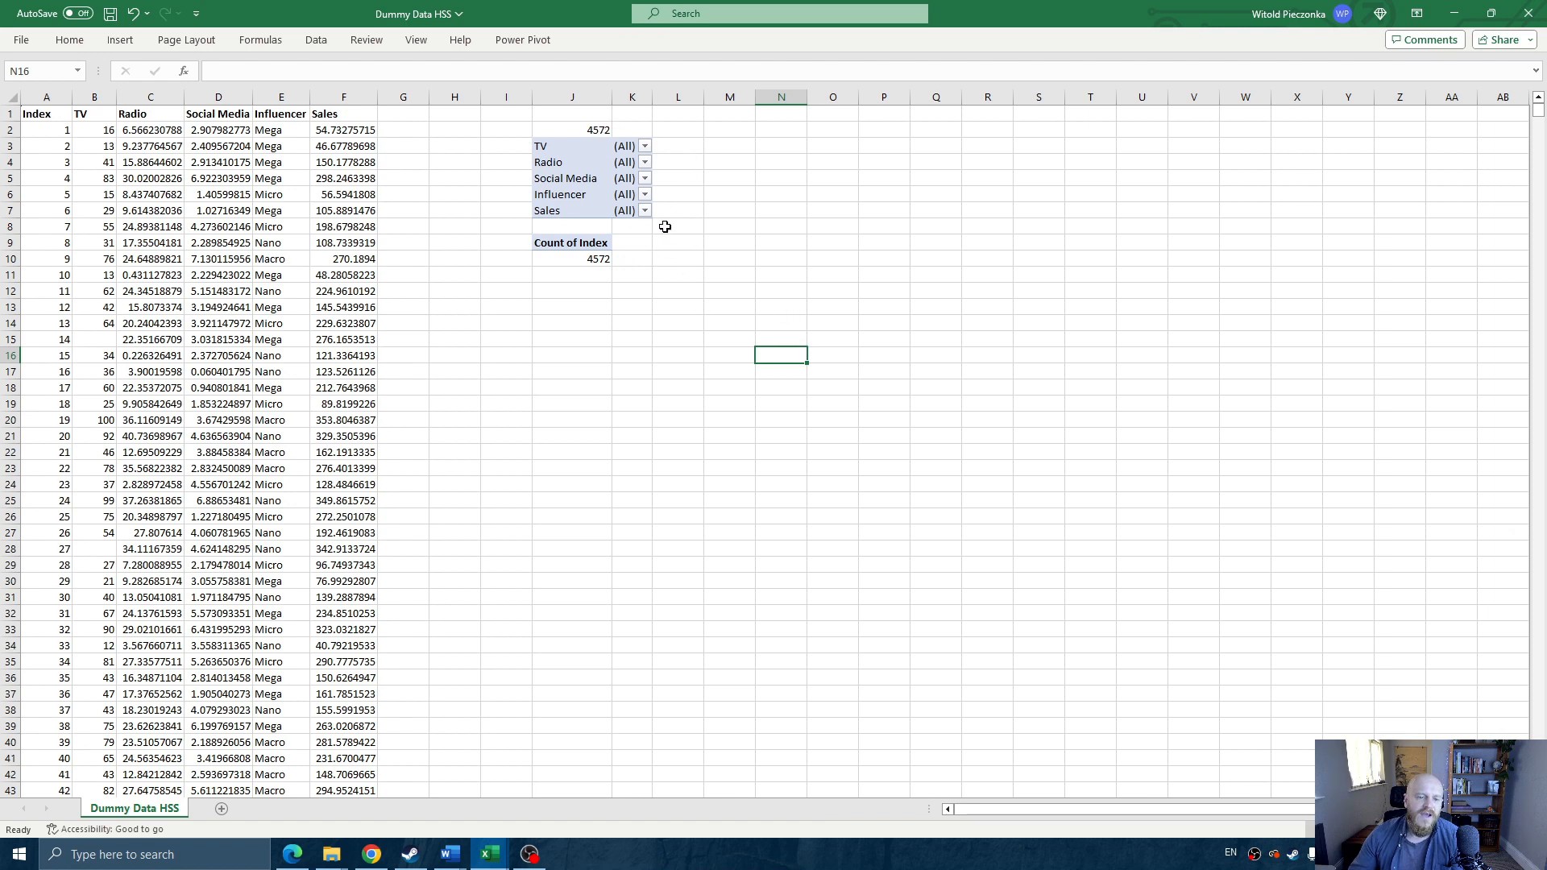
- Add filters to the dataset's header row from Index to Sales
{"action": "left_click_drag", "start_coordinate": [37, 114], "coordinate": [327, 109]}
{"action": "left_click", "coordinate": [316, 39]}
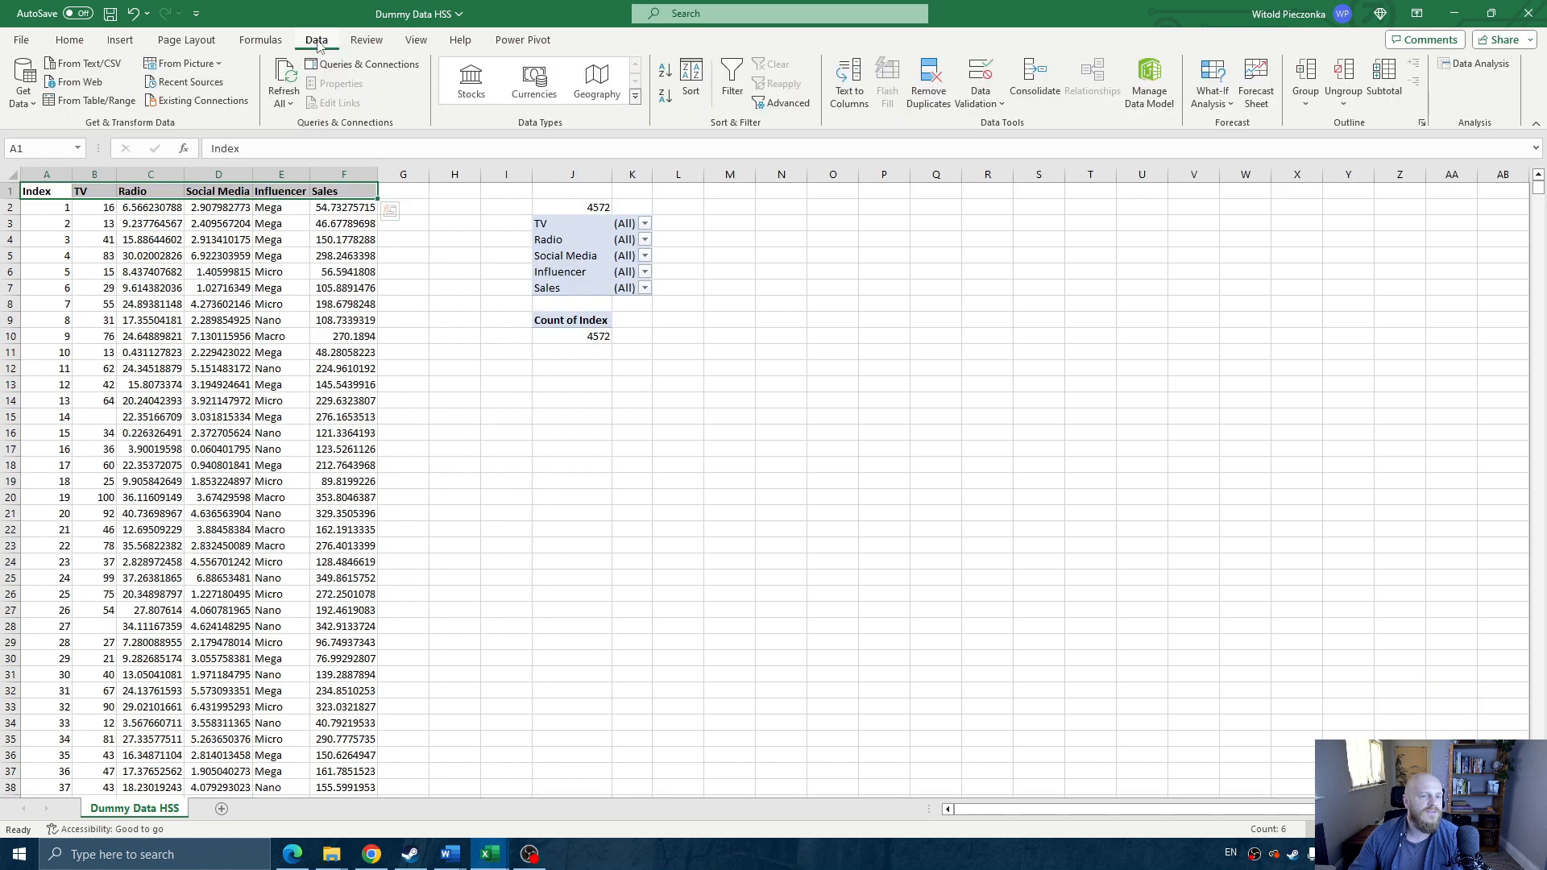
{"action": "left_click", "coordinate": [731, 80]}
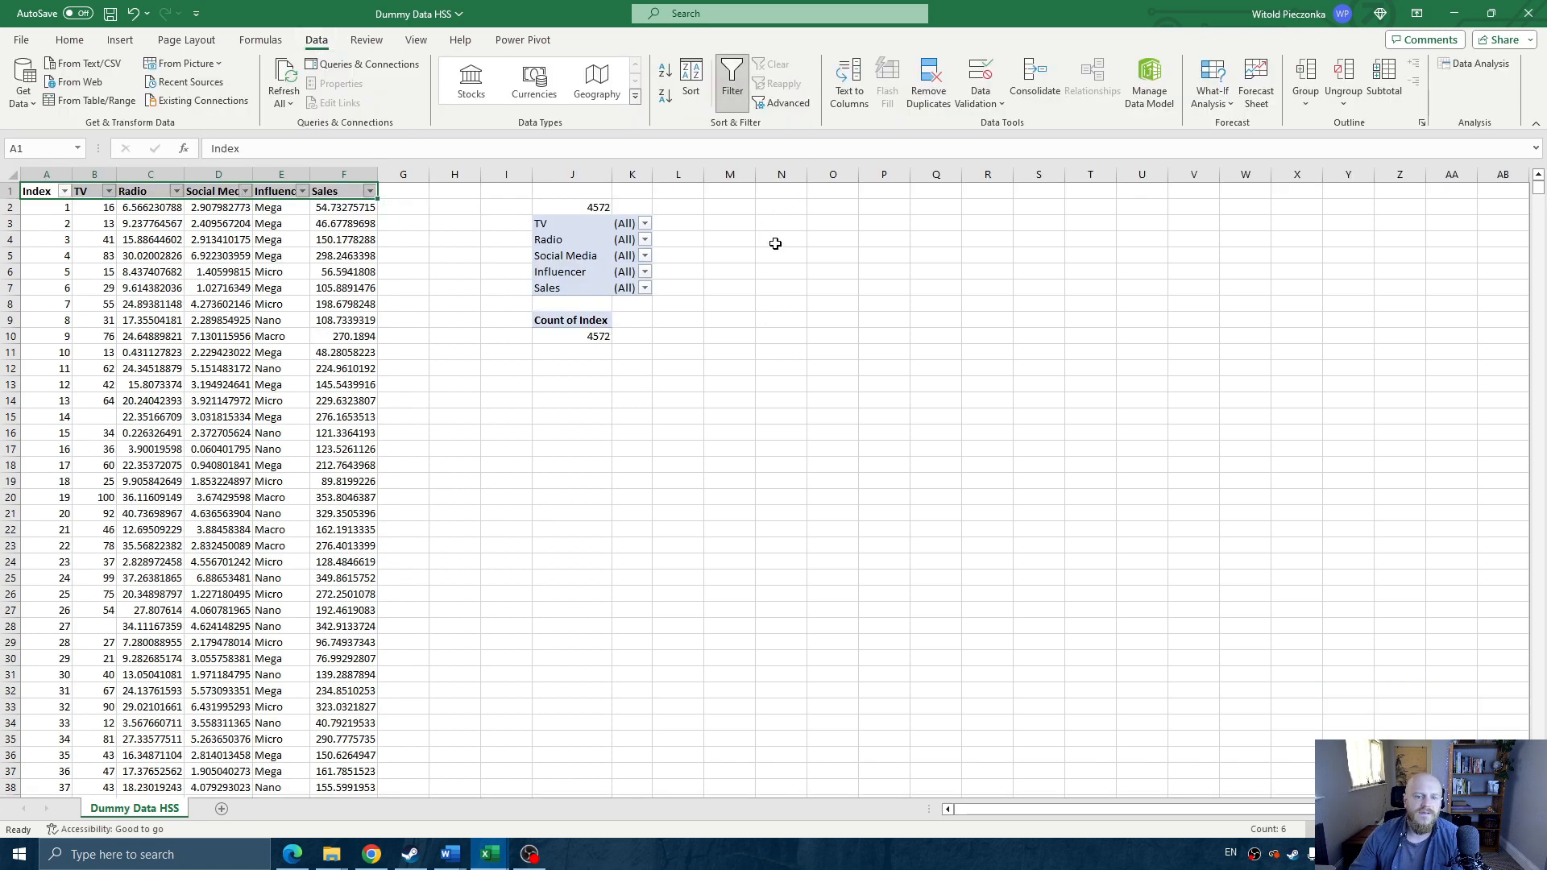
- Autofit the widths of columns A to F so the headers fit beside their filter arrows
{"action": "left_click", "coordinate": [222, 258]}
{"action": "left_click_drag", "start_coordinate": [344, 174], "coordinate": [46, 175]}
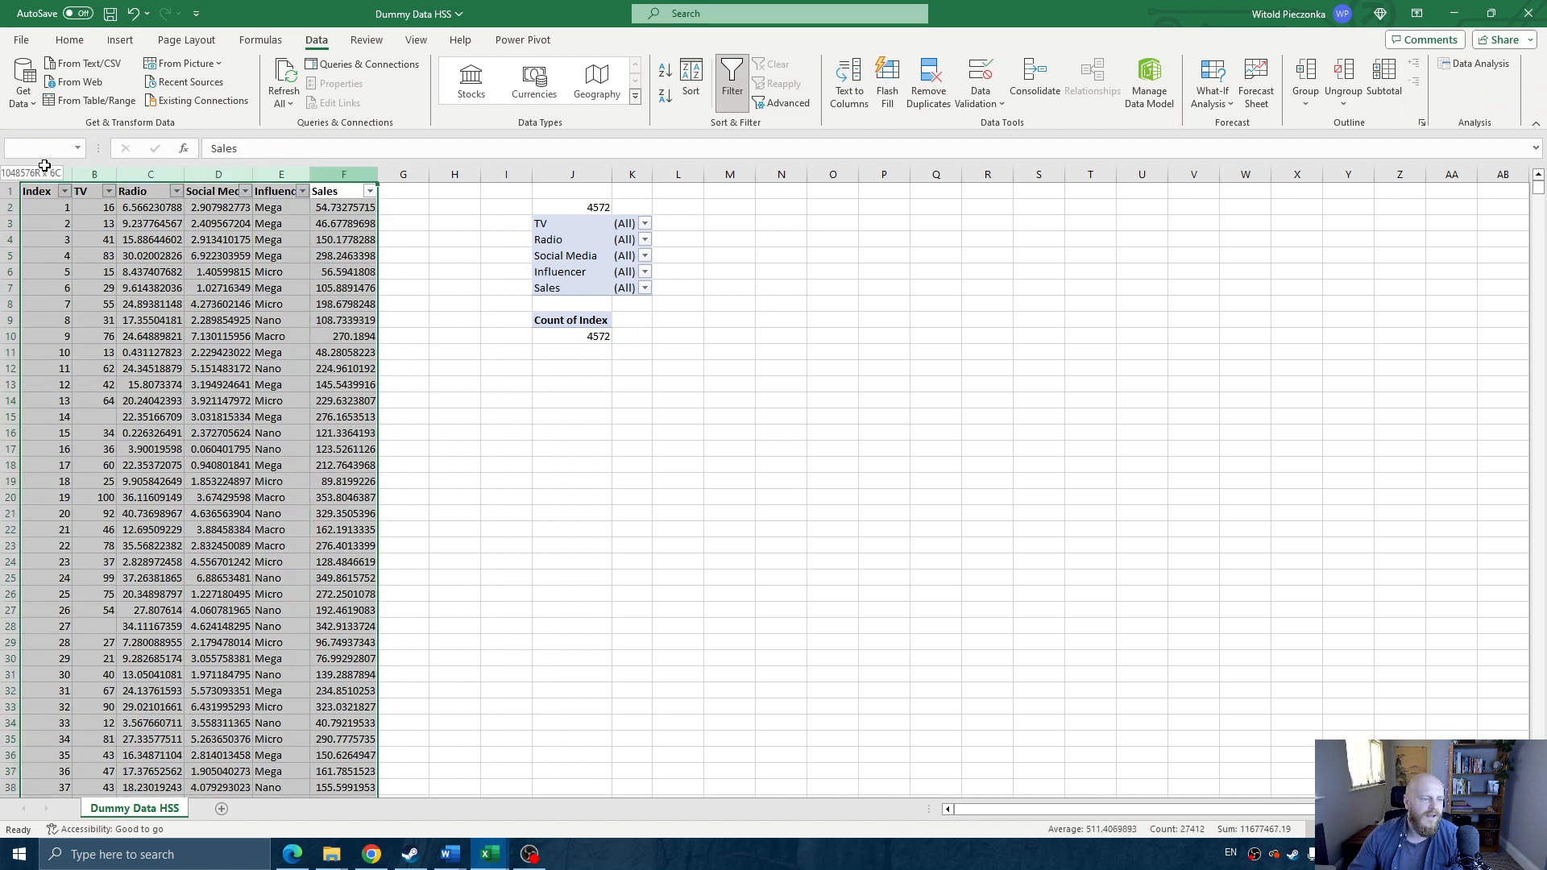
{"action": "double_click", "coordinate": [383, 174]}
{"action": "left_click", "coordinate": [370, 304]}
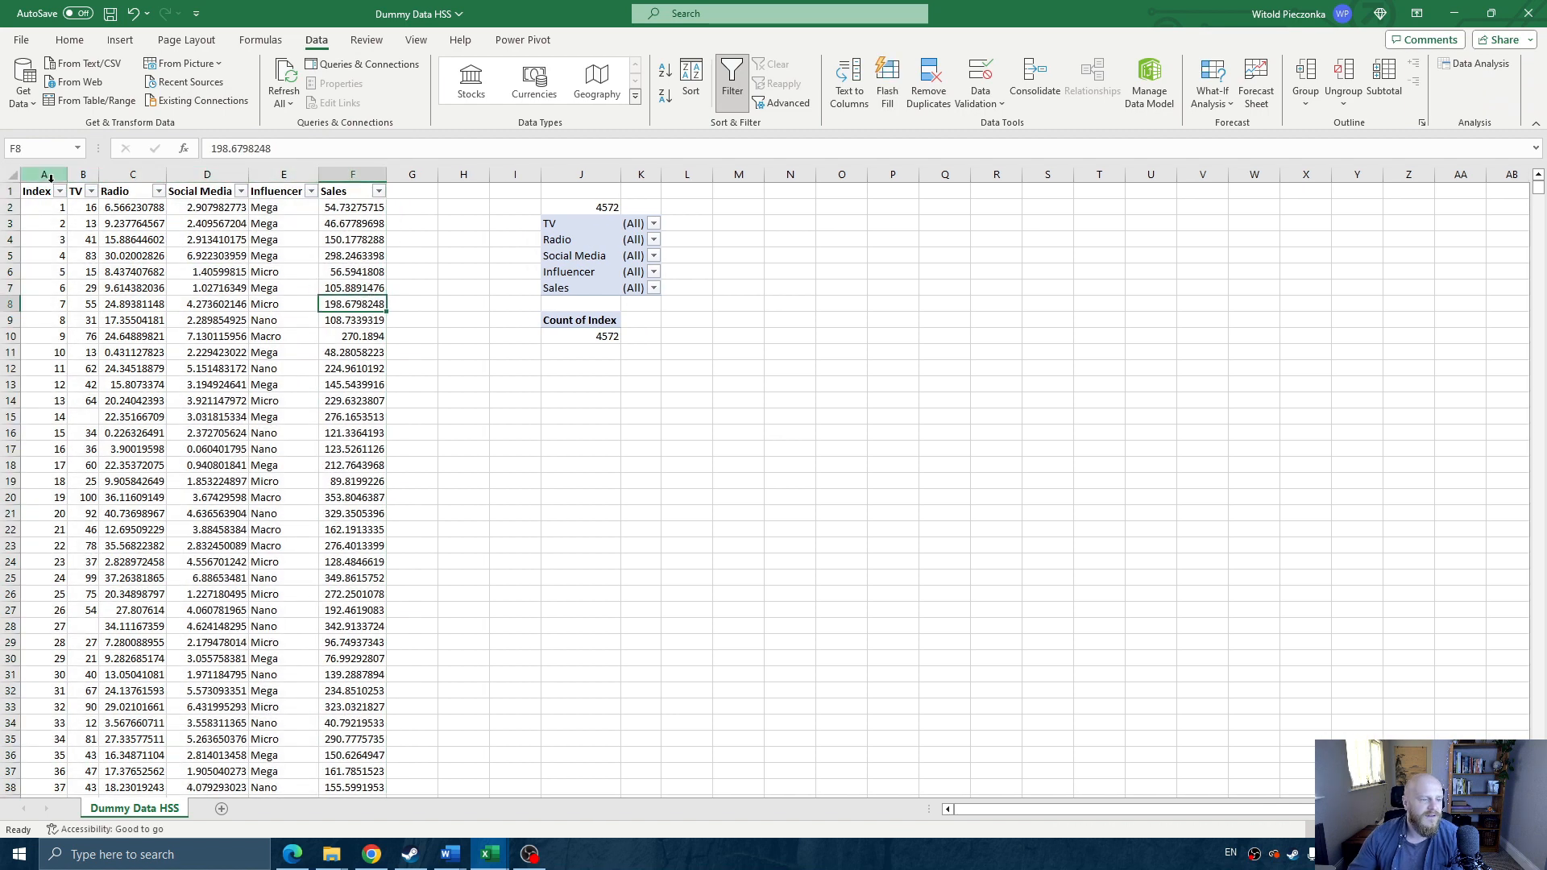
- Filter the dataset's TV column to show only (Blanks)
{"action": "left_click", "coordinate": [91, 191]}
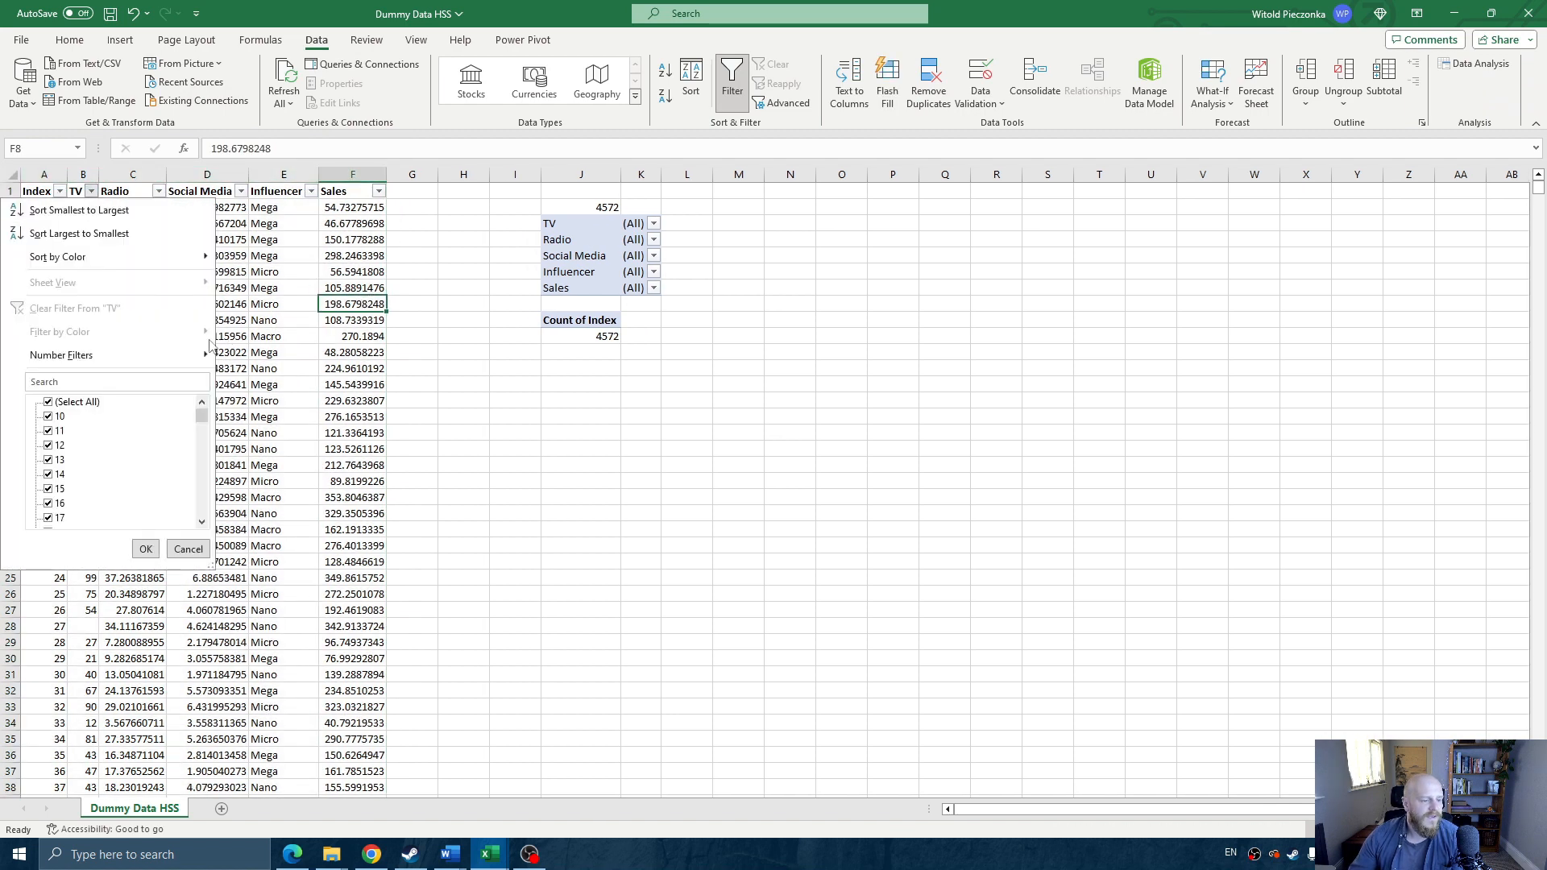
{"action": "left_click", "coordinate": [92, 381]}
{"action": "type", "text": "bla"}
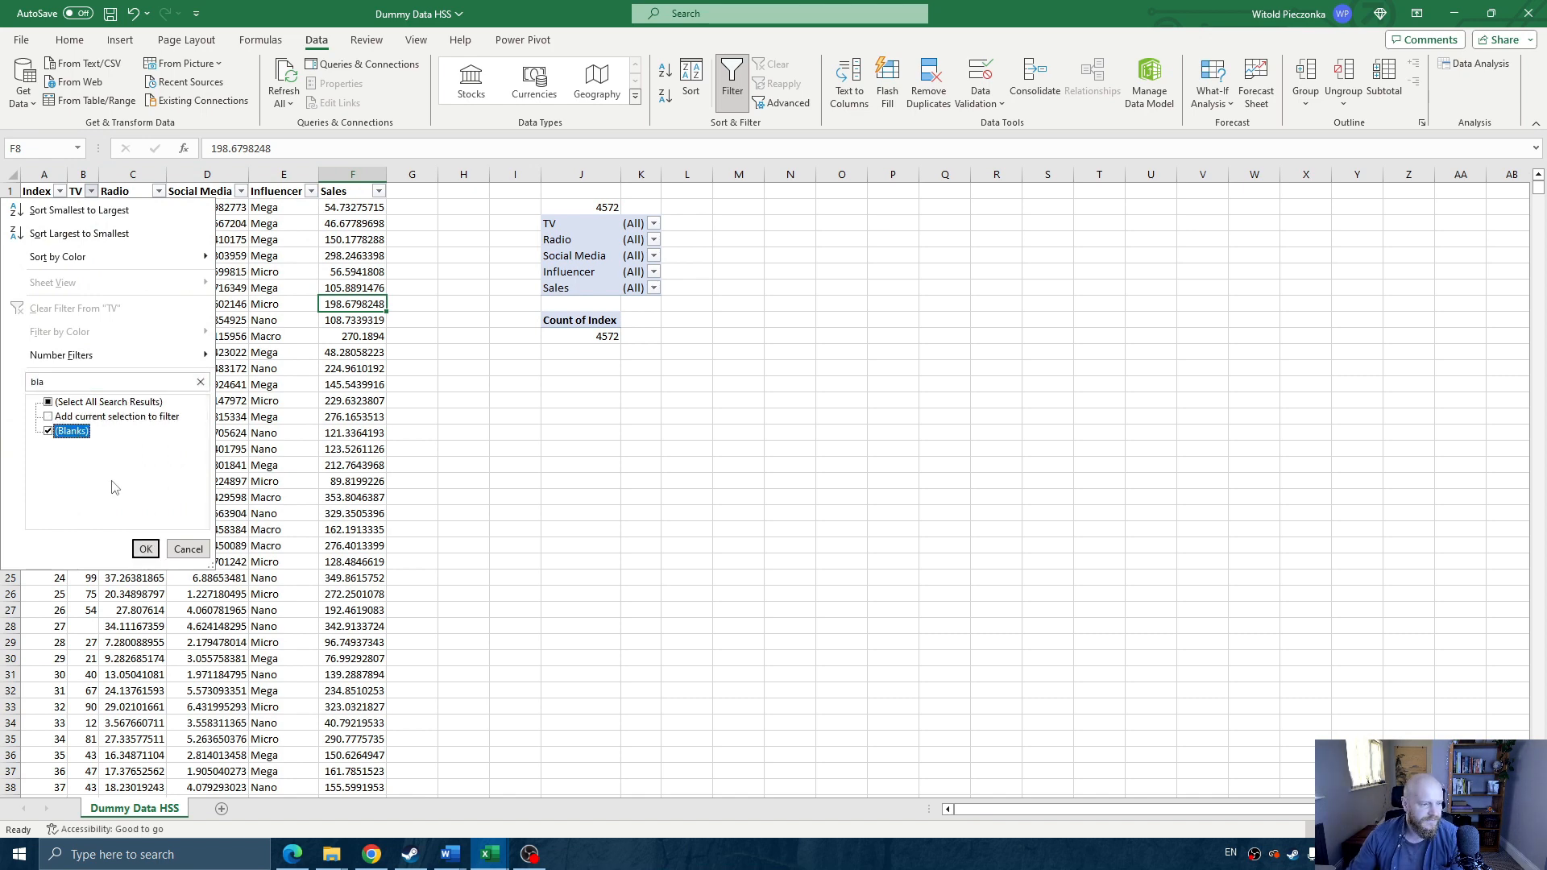
{"action": "left_click", "coordinate": [145, 549]}
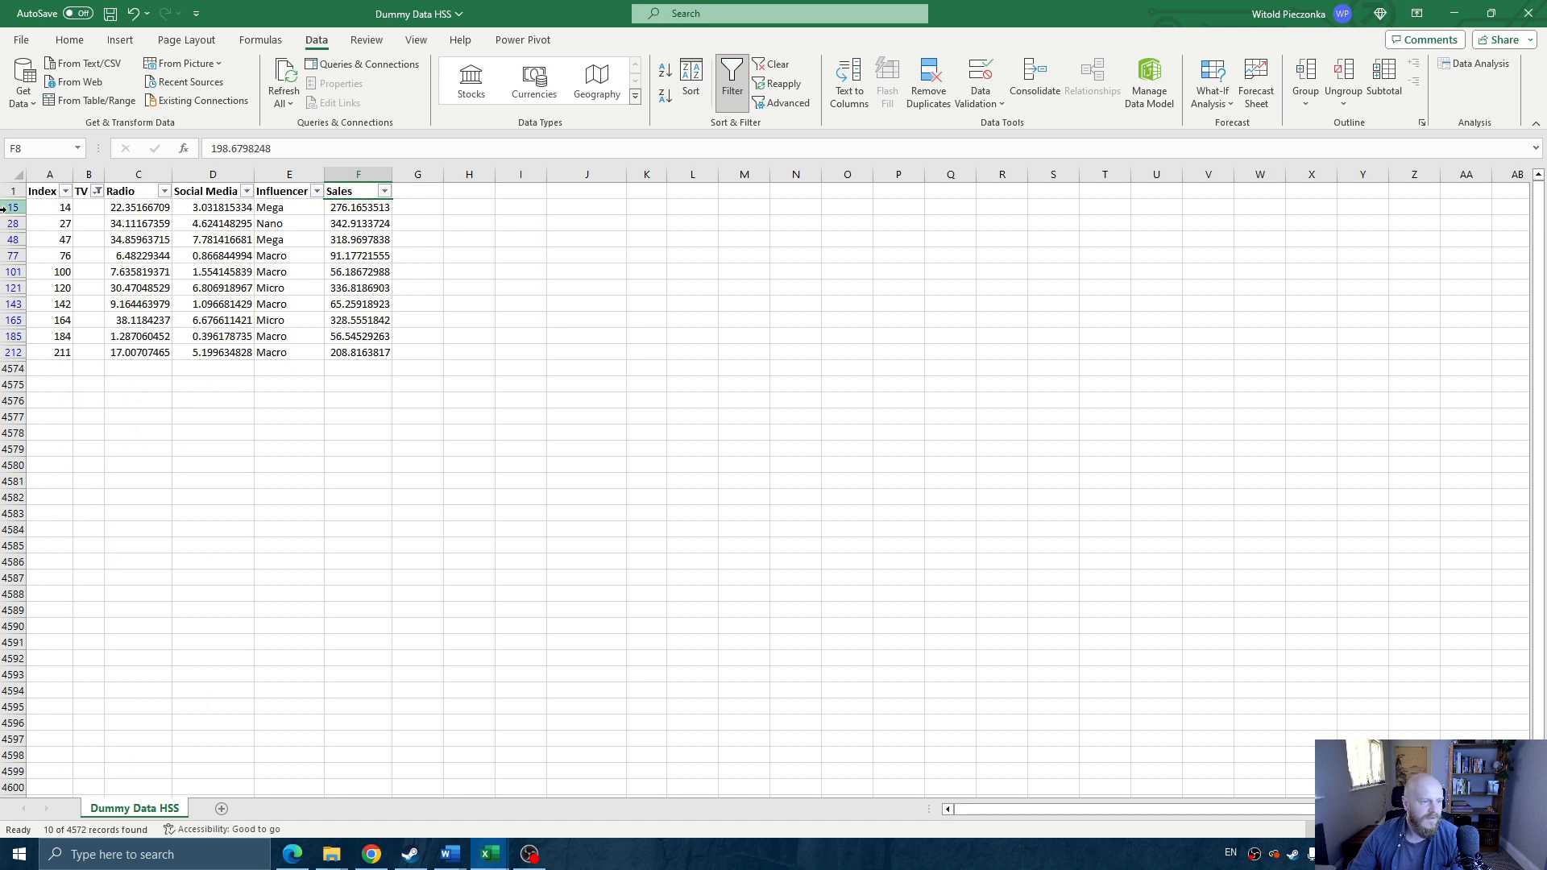
- Delete all the filtered rows with a blank TV value and set the TV column's filter back to (Select All)
{"action": "left_click_drag", "start_coordinate": [13, 207], "coordinate": [12, 352]}
{"action": "right_click", "coordinate": [12, 356]}
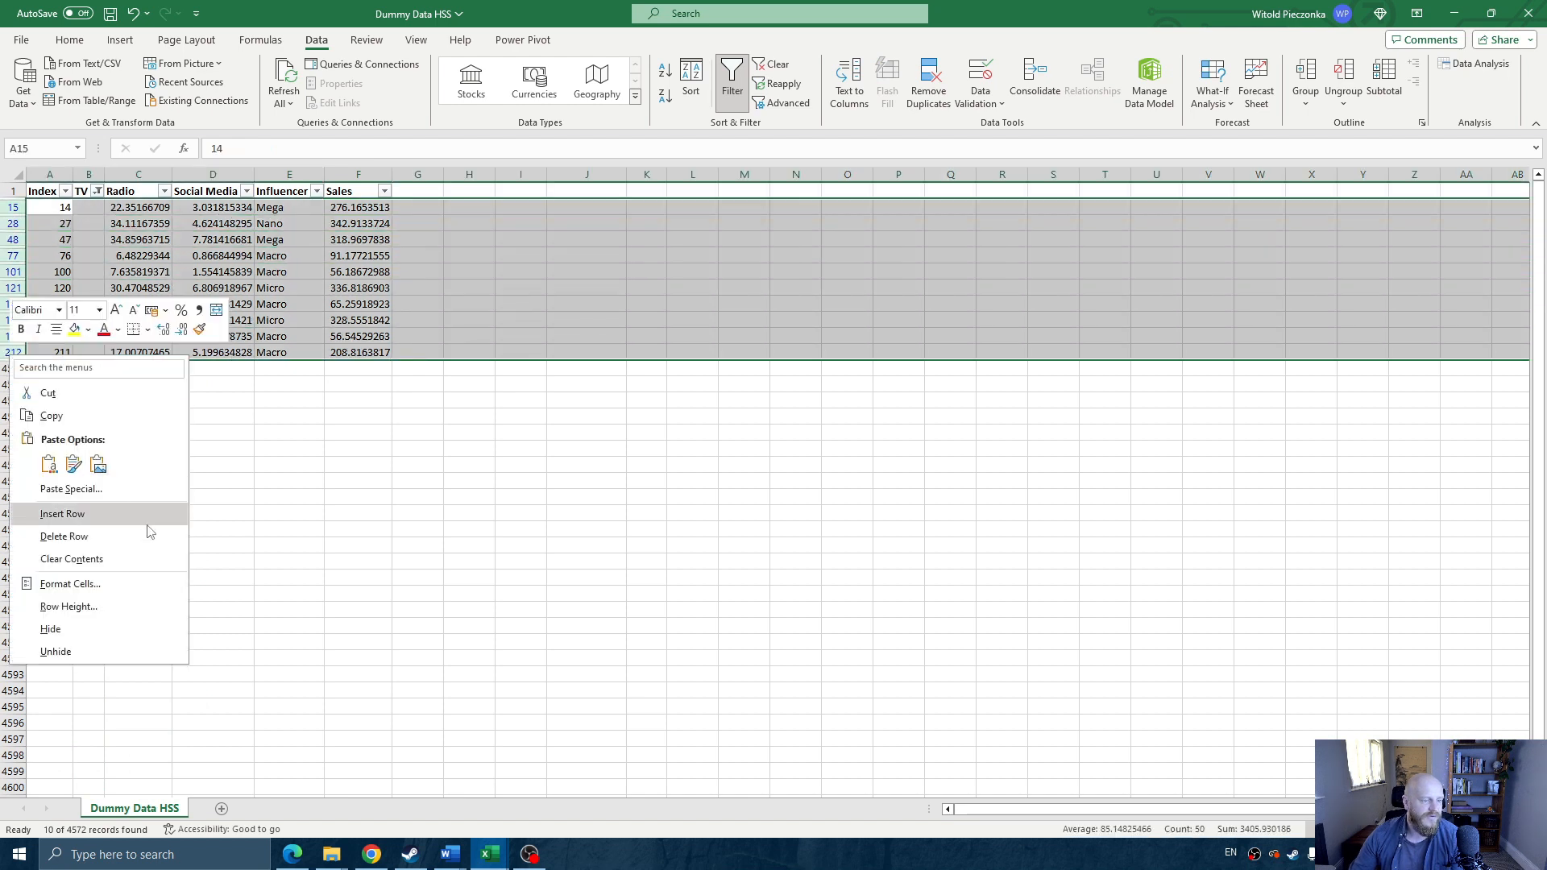
{"action": "left_click", "coordinate": [63, 537]}
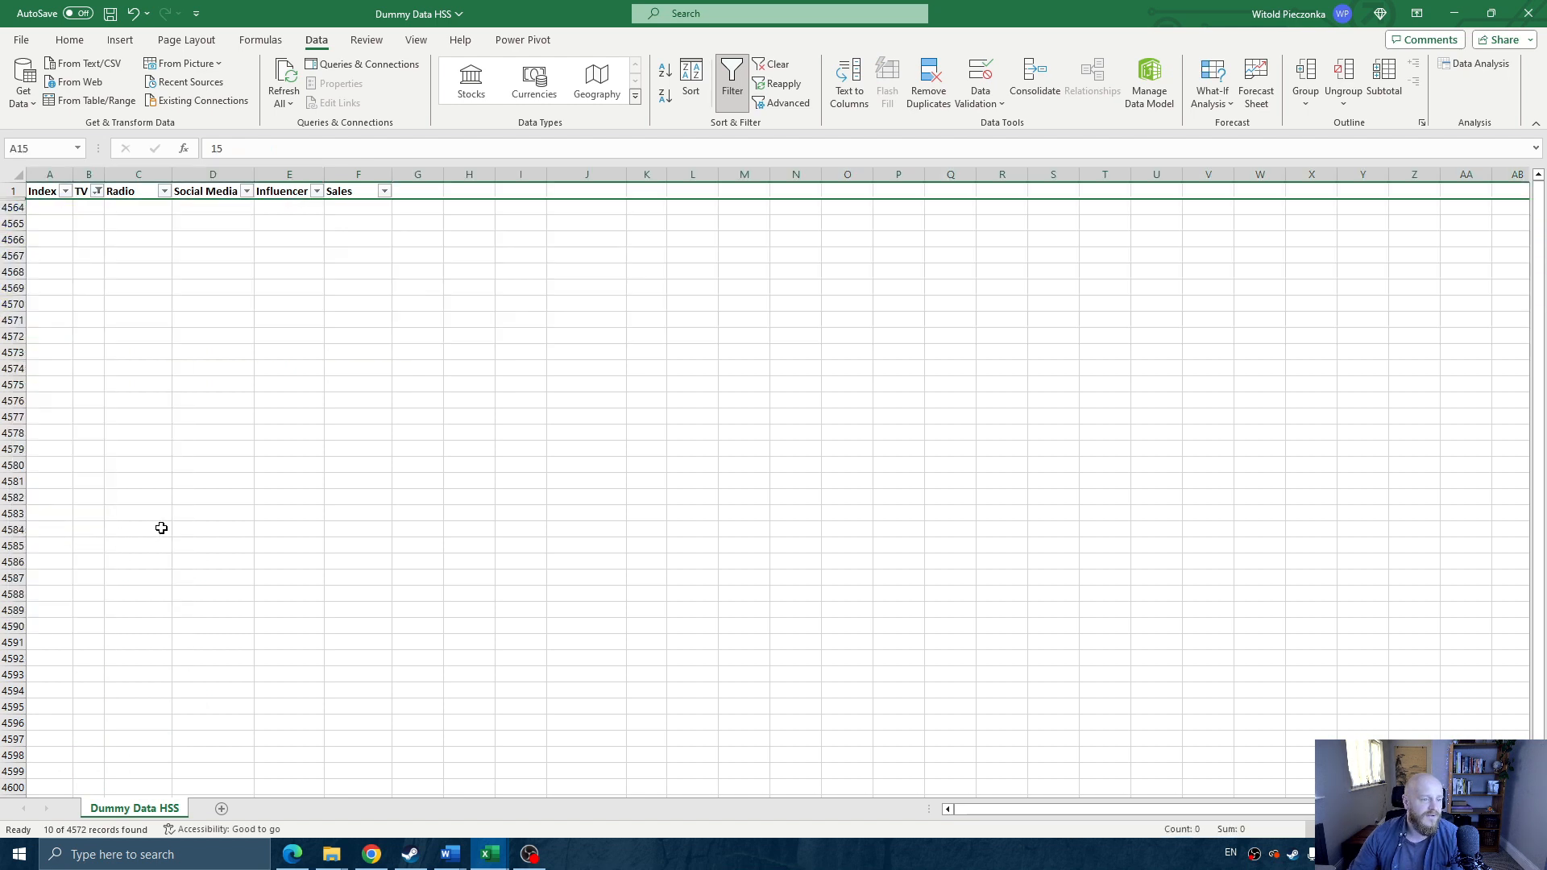
{"action": "left_click", "coordinate": [97, 191]}
{"action": "left_click", "coordinate": [56, 402]}
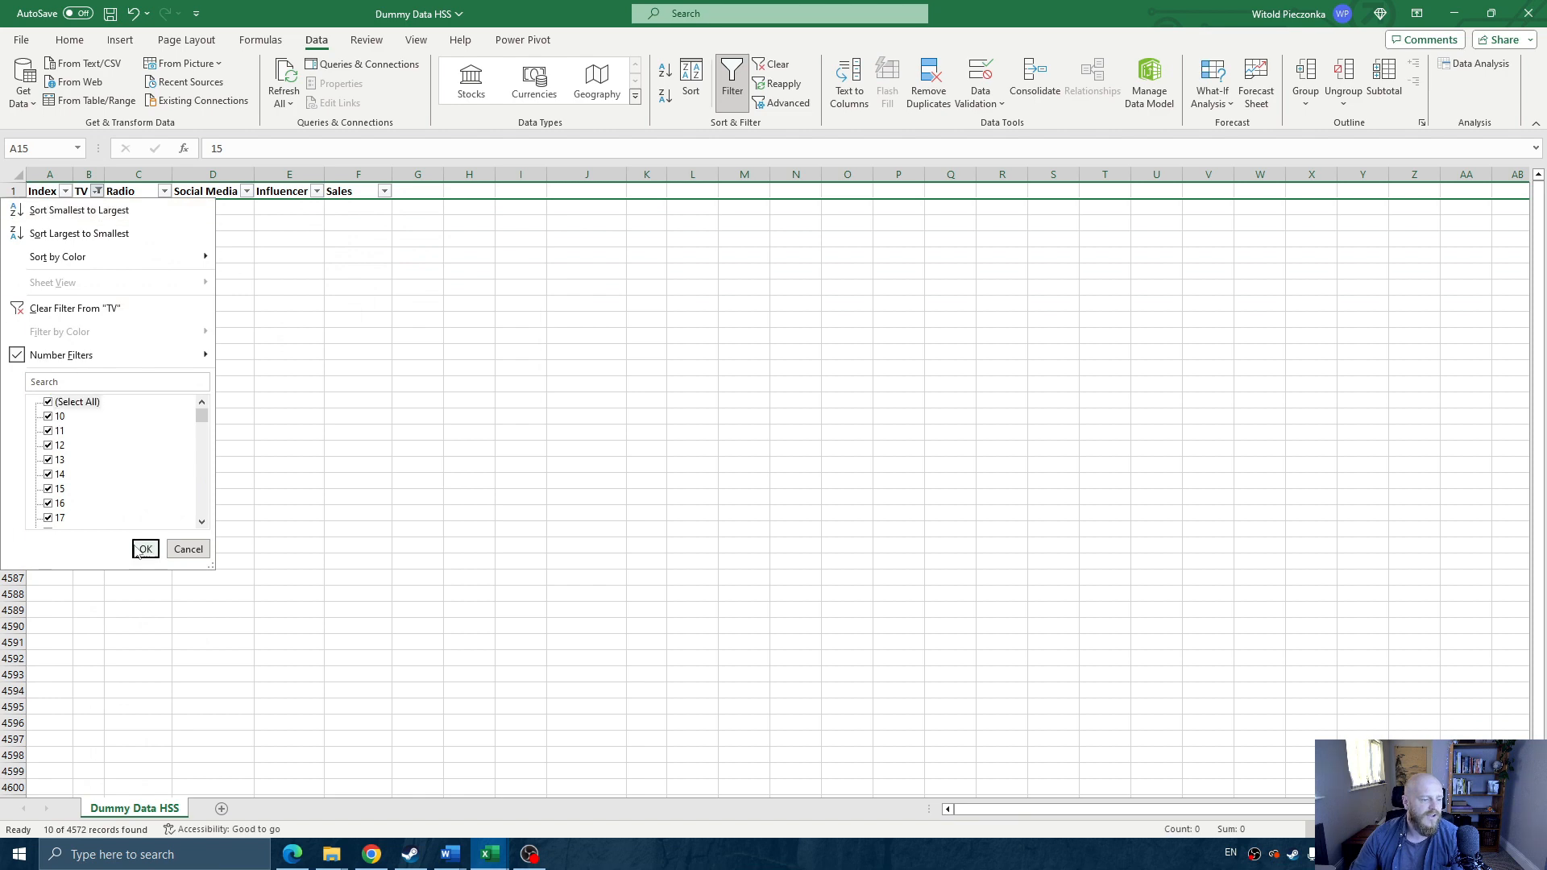
{"action": "left_click", "coordinate": [146, 549]}
- Filter the dataset's Radio column to show only (Blanks)
{"action": "left_click", "coordinate": [159, 191]}
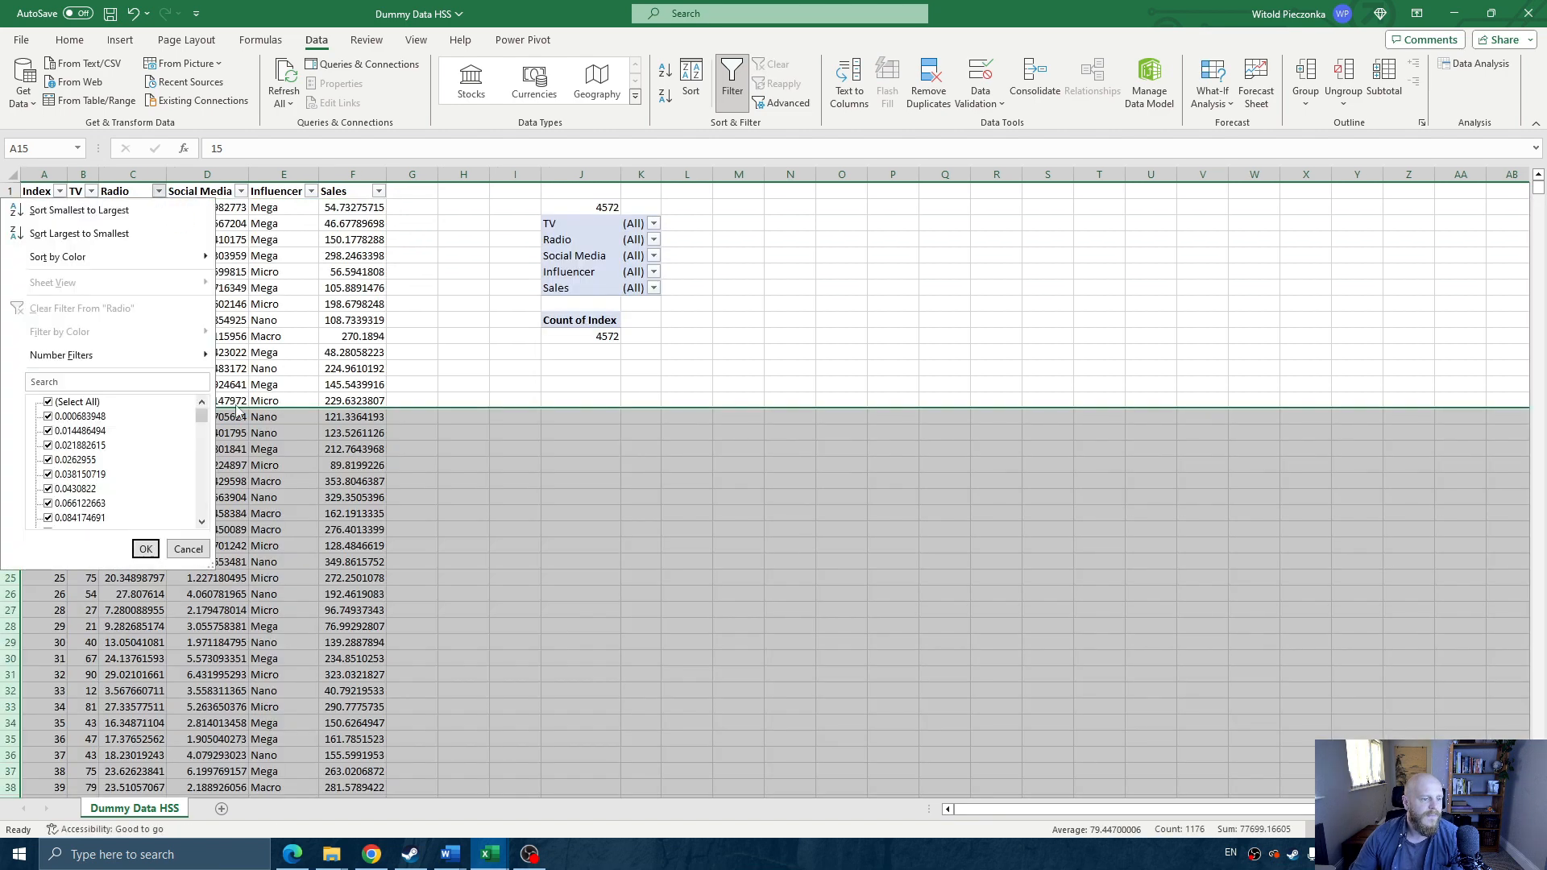
{"action": "left_click", "coordinate": [70, 382]}
{"action": "type", "text": "blank"}
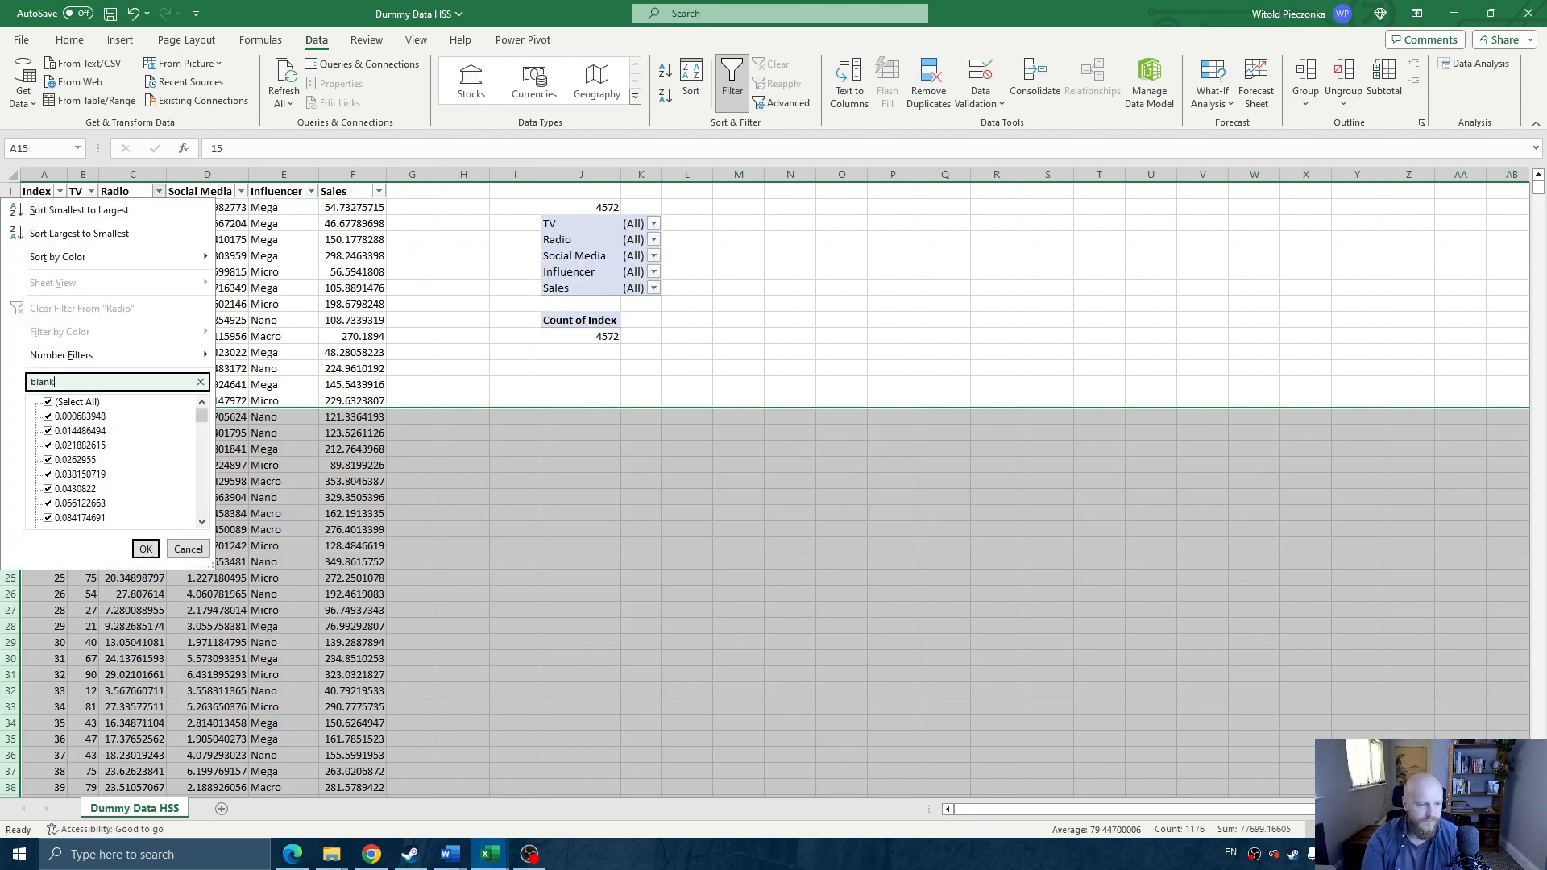
{"action": "key", "text": "Return"}
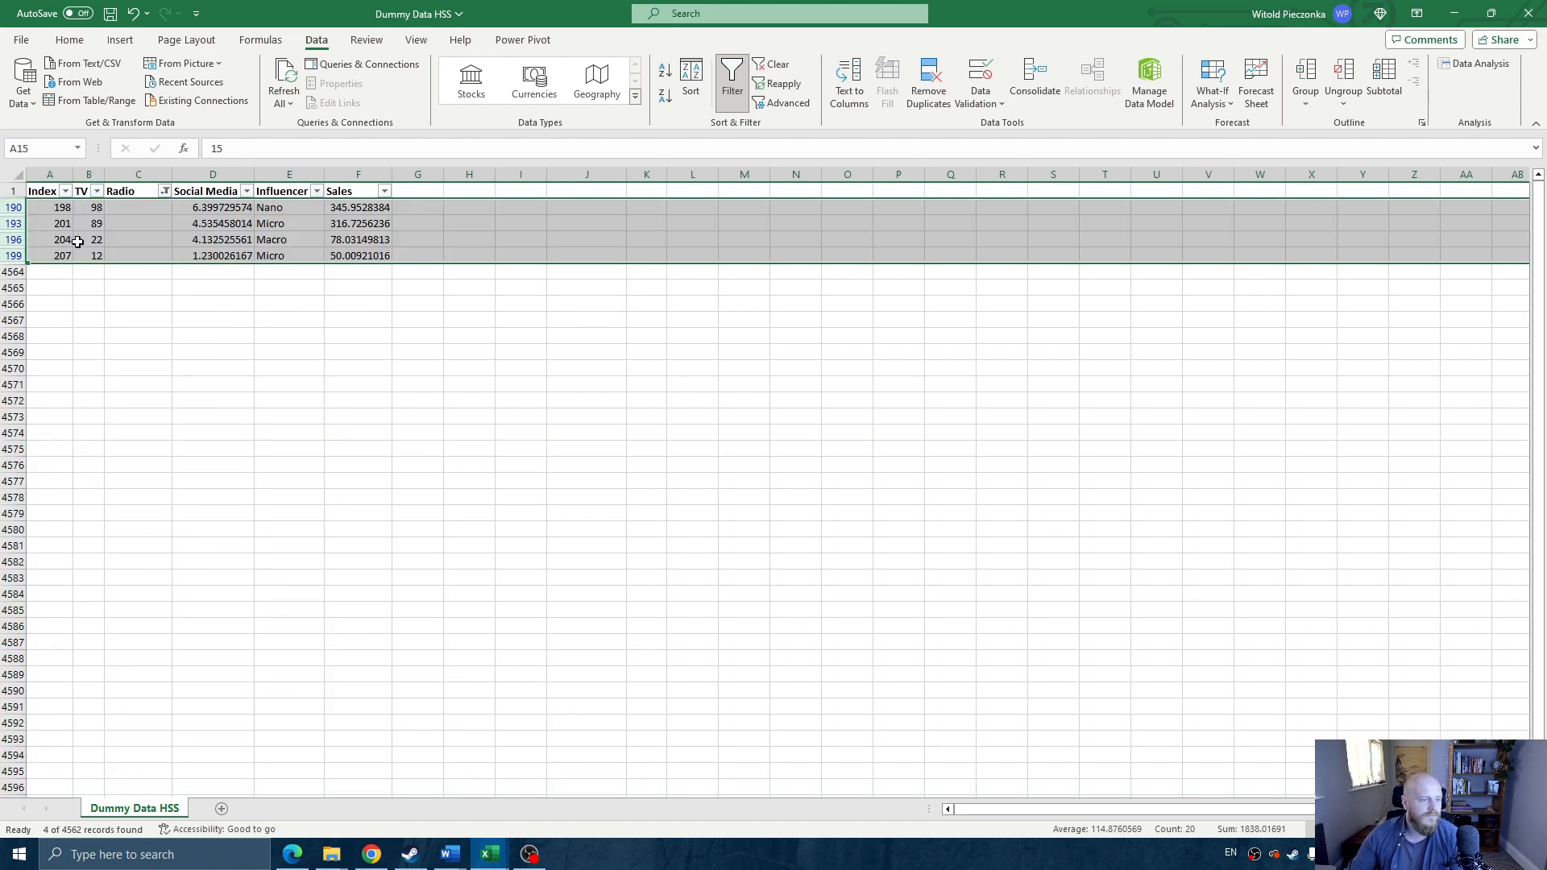
- Delete all the filtered rows with a blank Radio value and set the Radio column's filter back to (Select All)
{"action": "left_click_drag", "start_coordinate": [14, 255], "coordinate": [11, 207]}
{"action": "right_click", "coordinate": [11, 207]}
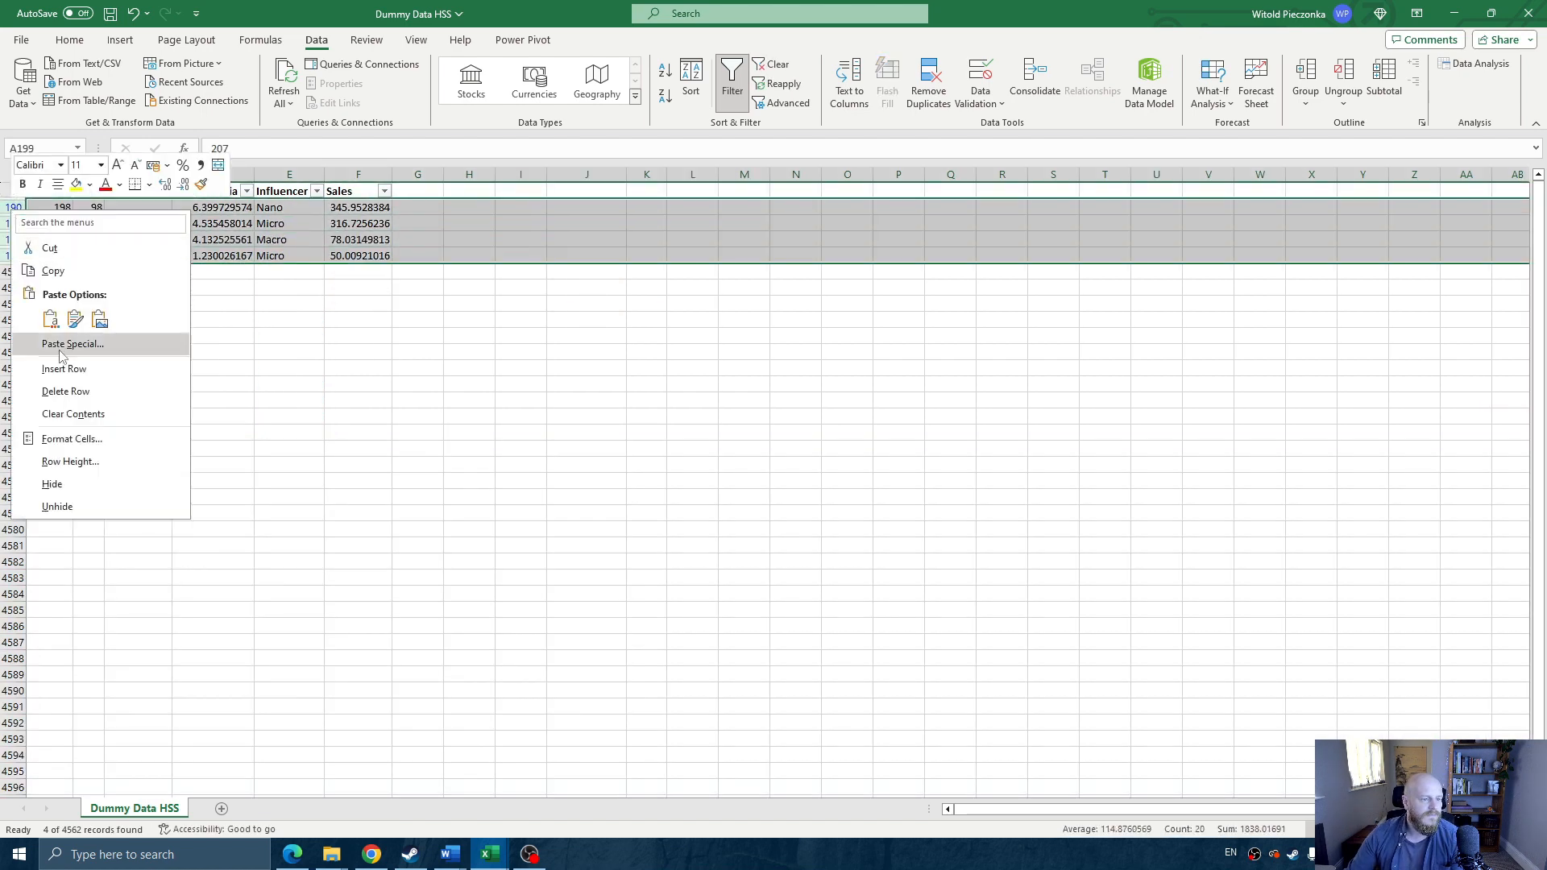
{"action": "left_click", "coordinate": [64, 391]}
{"action": "left_click", "coordinate": [164, 191]}
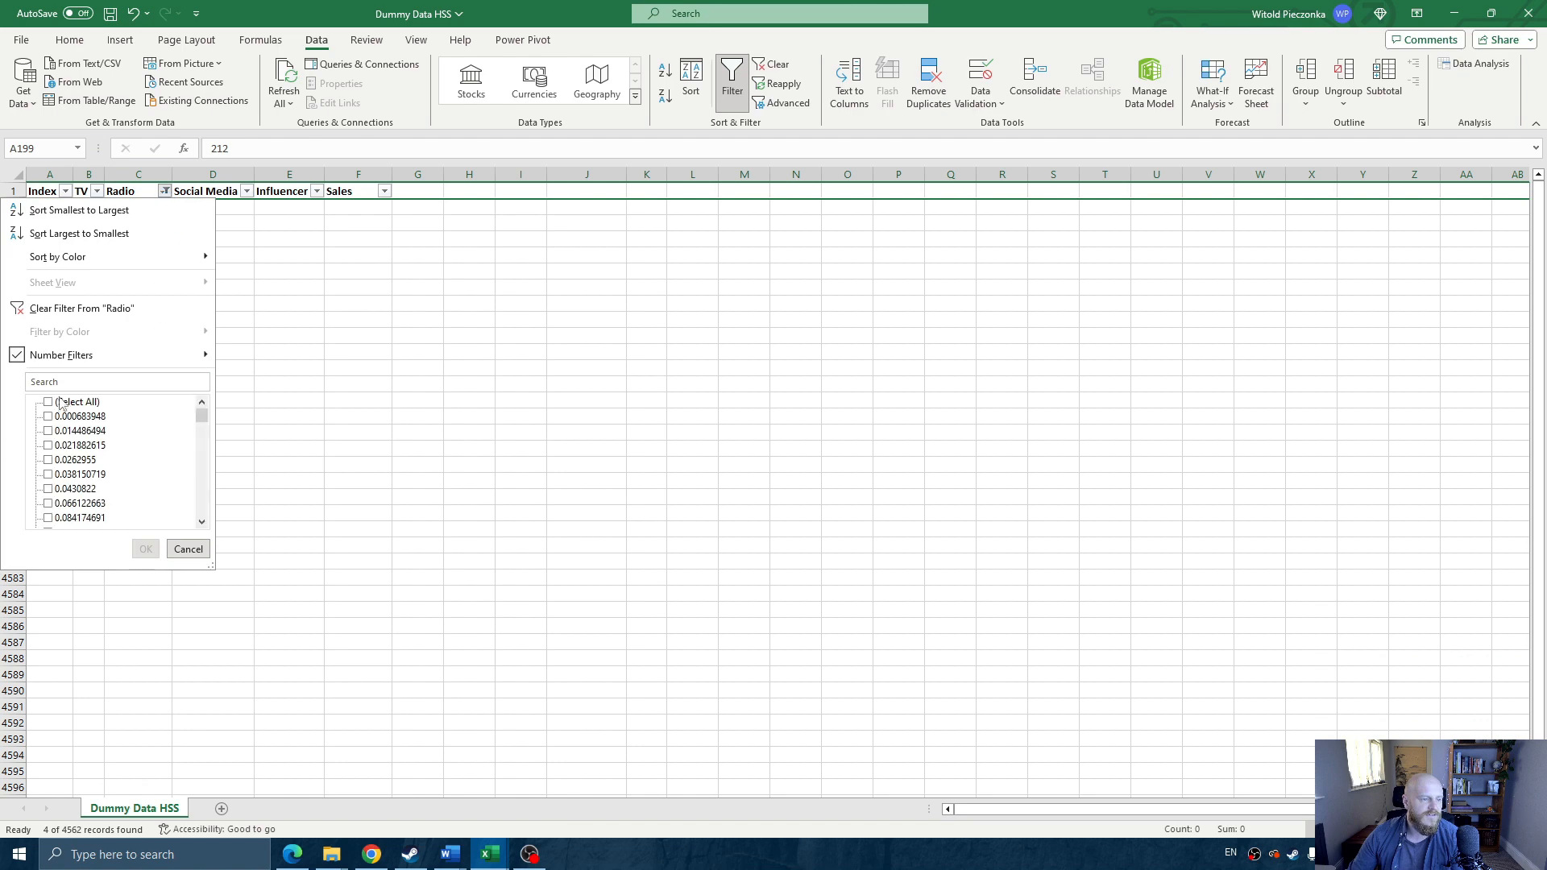
{"action": "left_click", "coordinate": [60, 402]}
{"action": "left_click", "coordinate": [145, 548]}
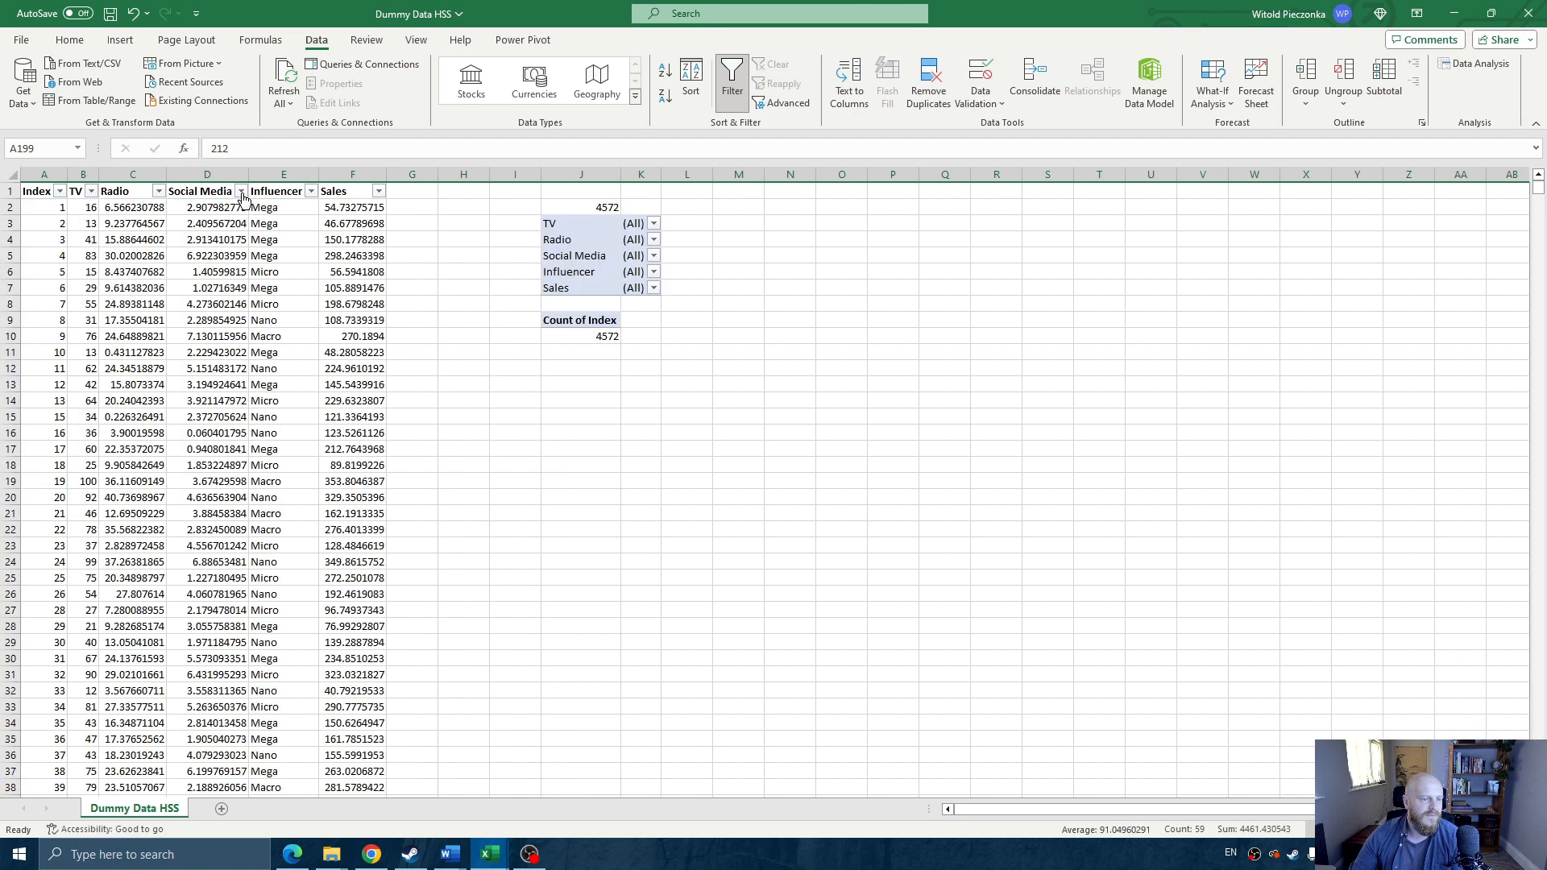
- Filter the dataset's Social Media column to show only (Blanks)
{"action": "left_click", "coordinate": [241, 191]}
{"action": "left_click", "coordinate": [132, 384]}
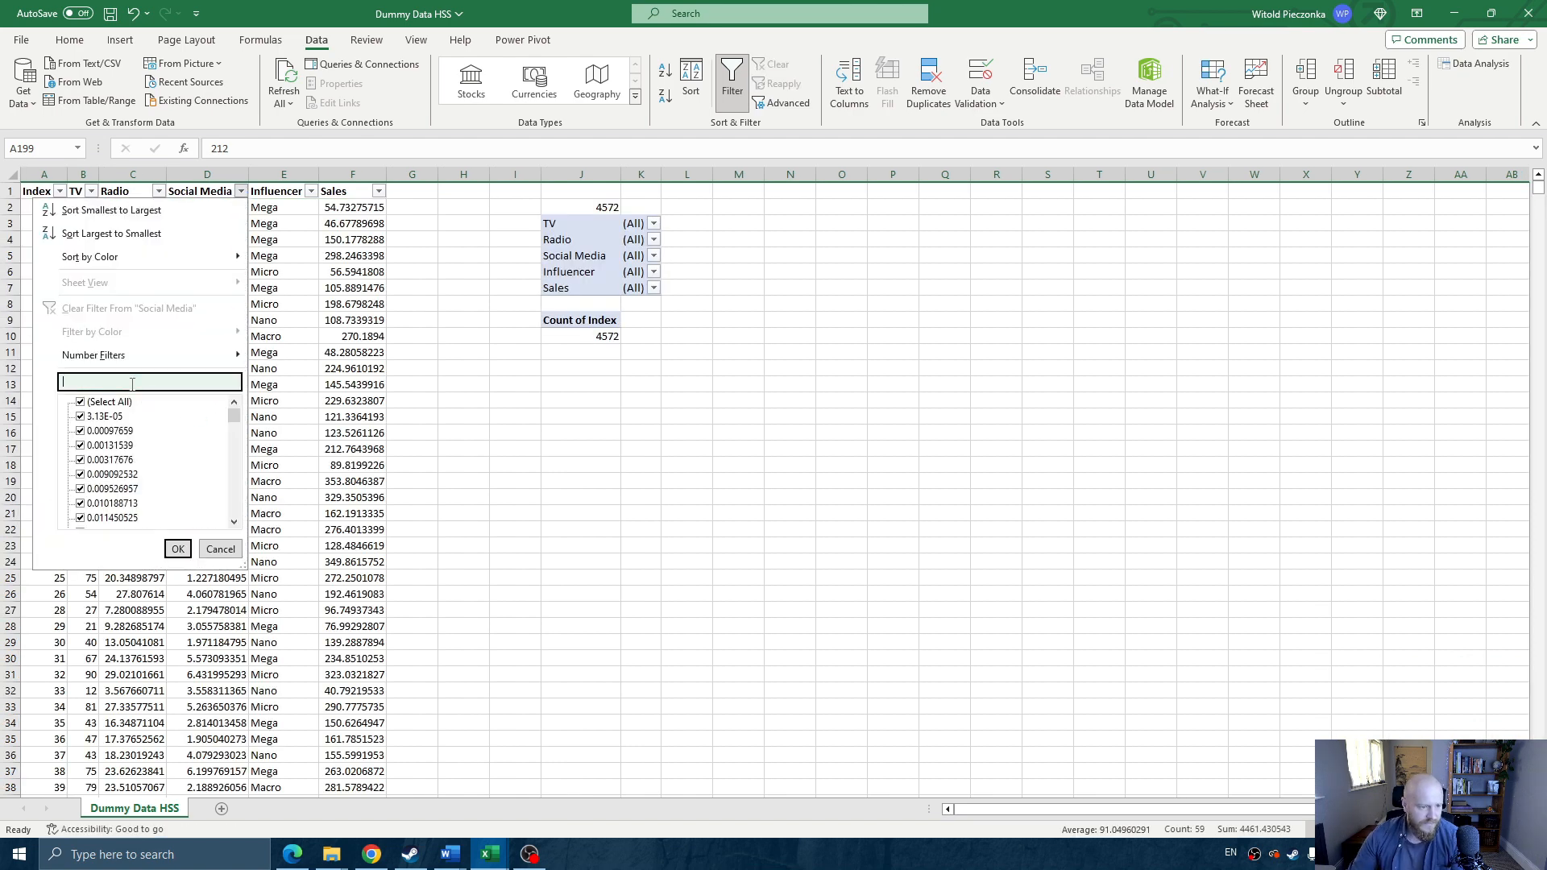
{"action": "type", "text": "bla"}
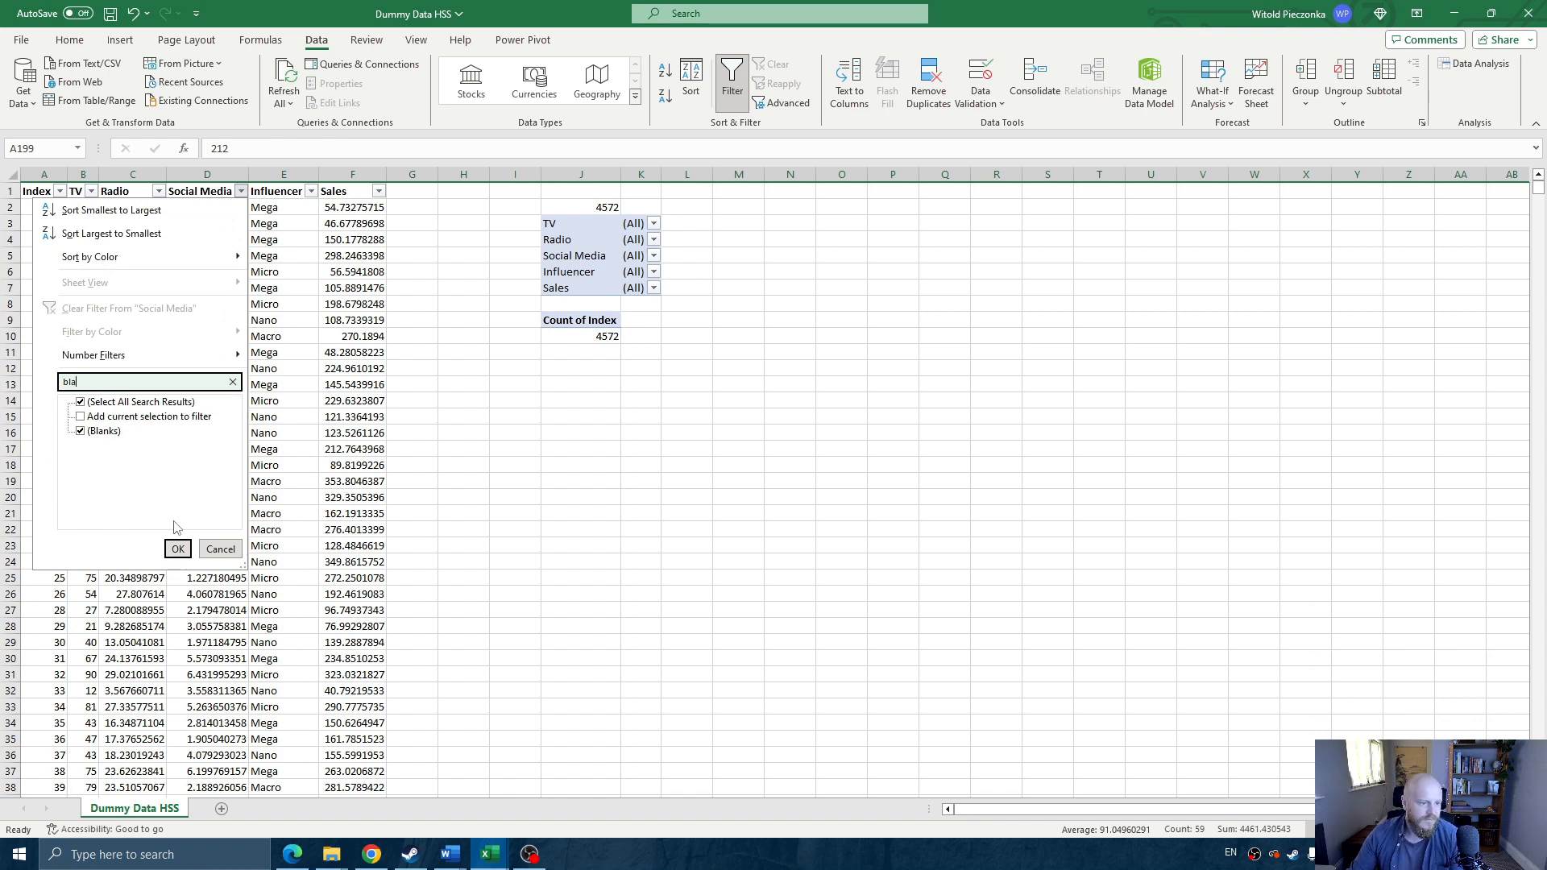
{"action": "left_click", "coordinate": [178, 548]}
- Delete all the filtered rows with a blank Social Media value and set that column's filter back to (Select All)
{"action": "left_click_drag", "start_coordinate": [10, 210], "coordinate": [10, 287]}
{"action": "right_click", "coordinate": [12, 276]}
{"action": "left_click", "coordinate": [86, 453]}
{"action": "left_click", "coordinate": [213, 336]}
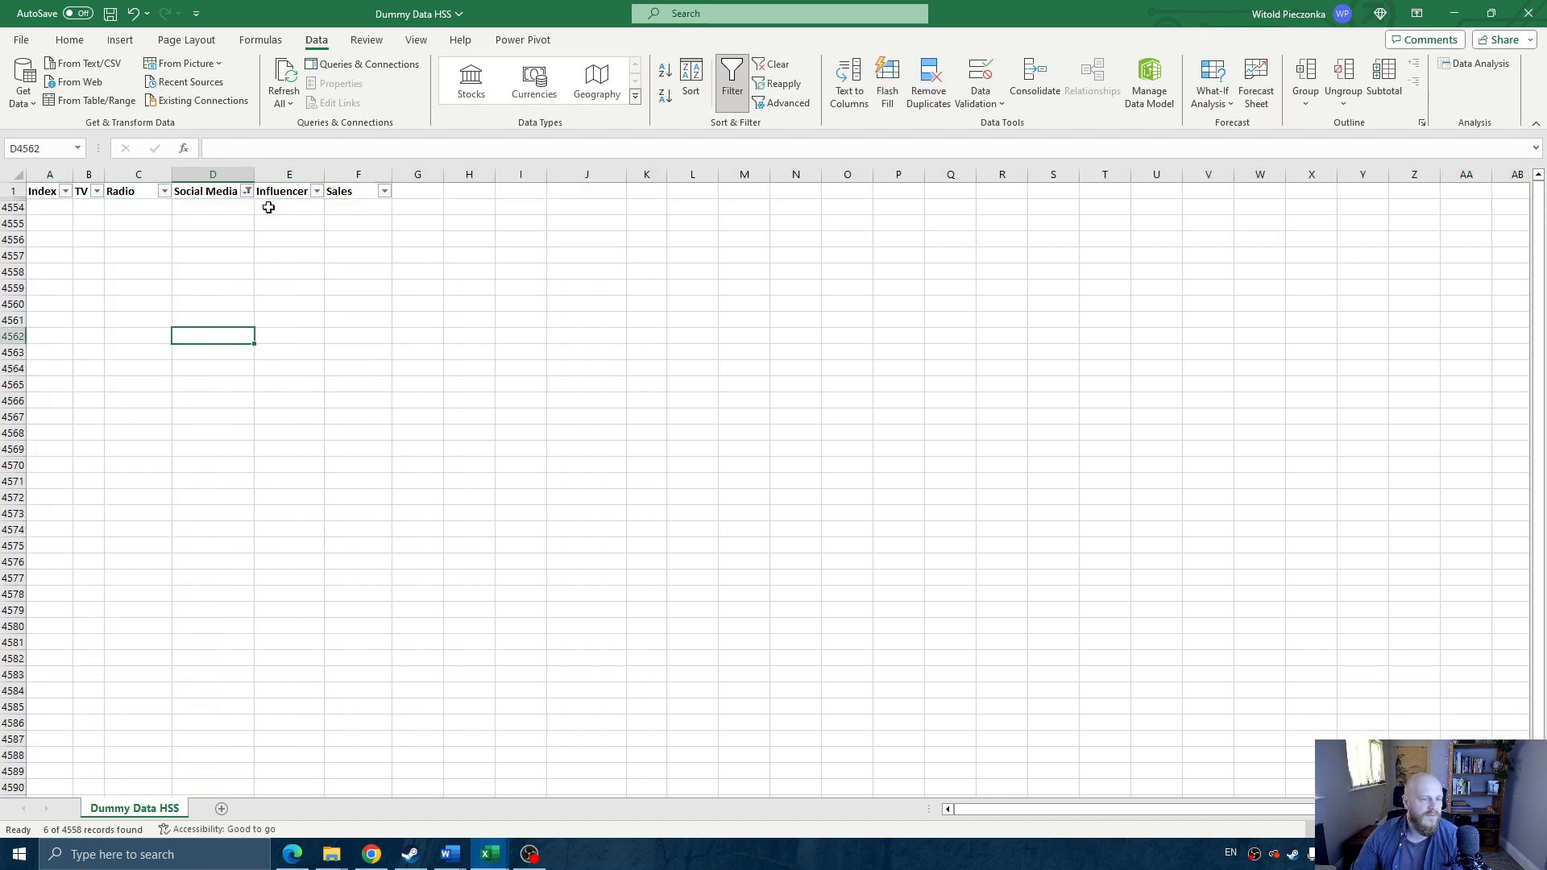
{"action": "left_click", "coordinate": [247, 191]}
{"action": "left_click", "coordinate": [85, 401]}
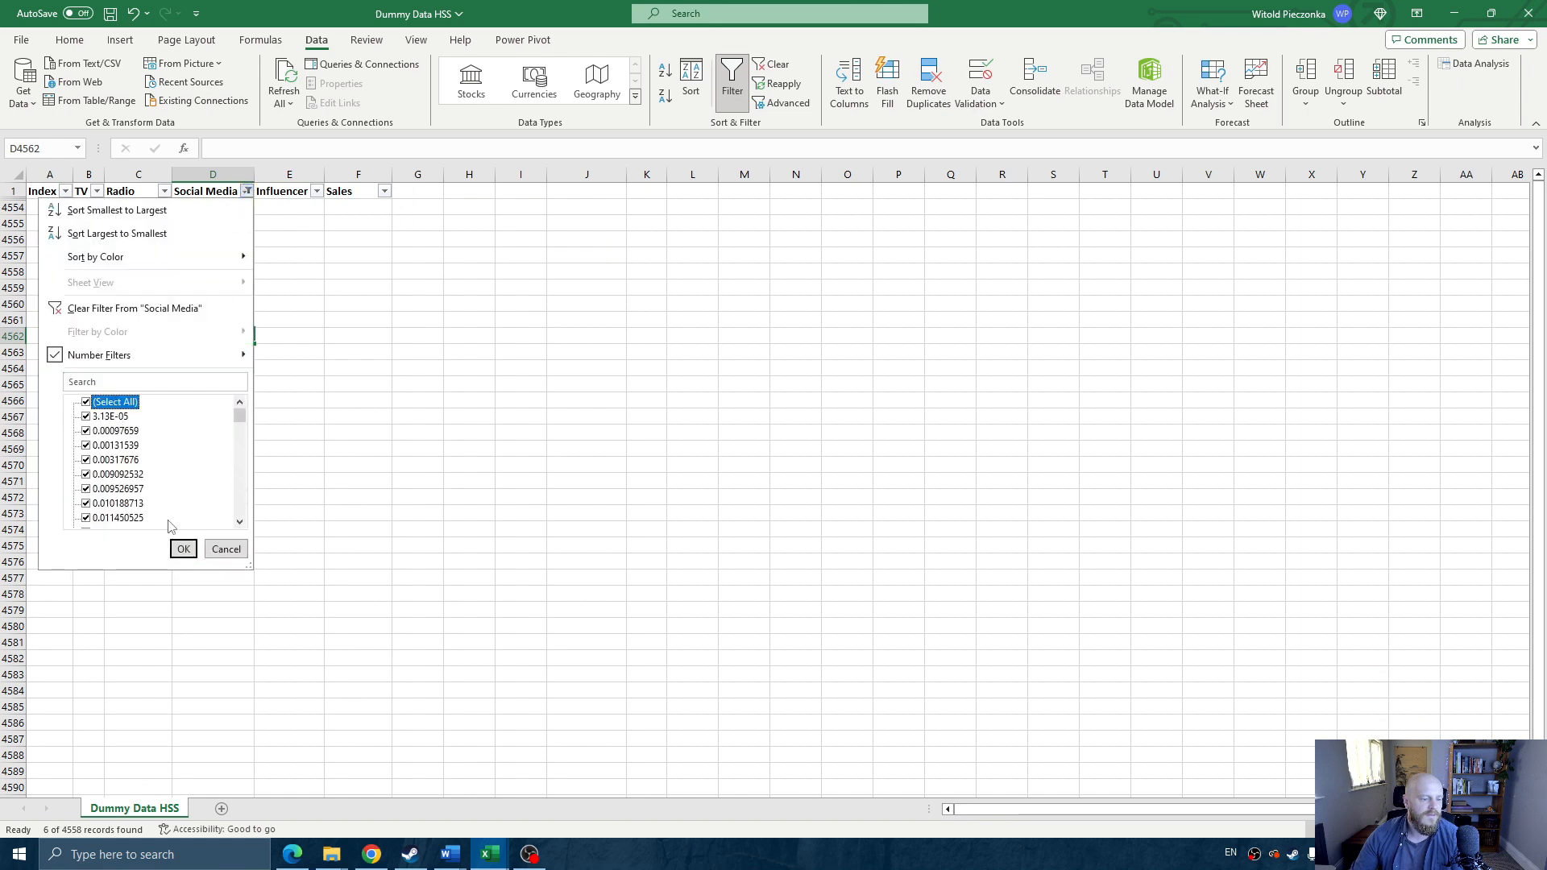
{"action": "left_click", "coordinate": [184, 549]}
- Check the Influencer column's filter list for blanks, and refresh the PivotTable to update its Count of Index
{"action": "left_click", "coordinate": [311, 191]}
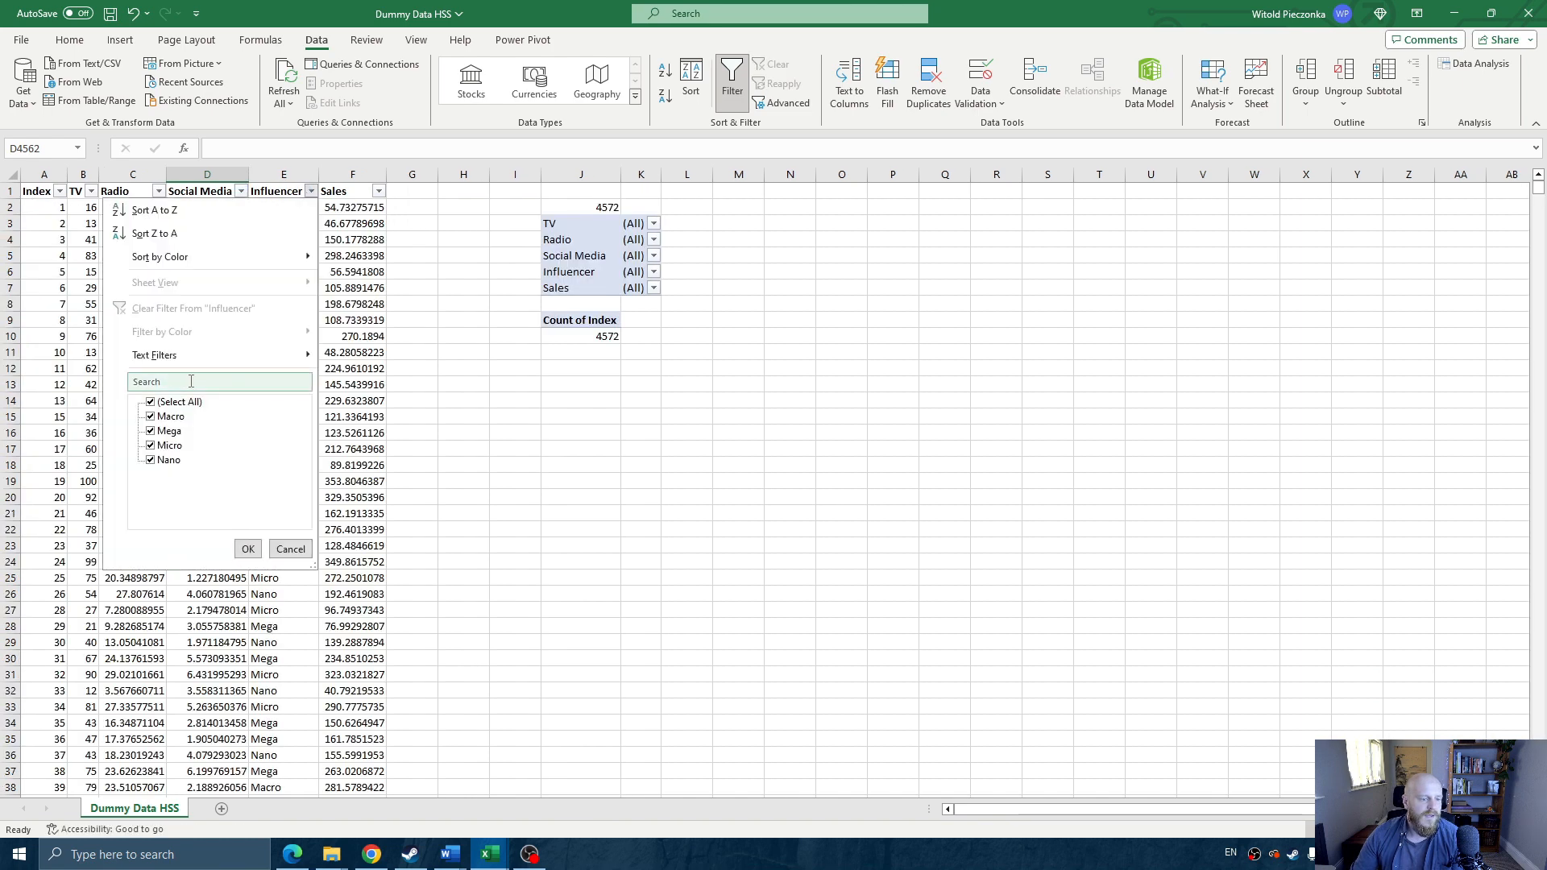
{"action": "left_click", "coordinate": [291, 549]}
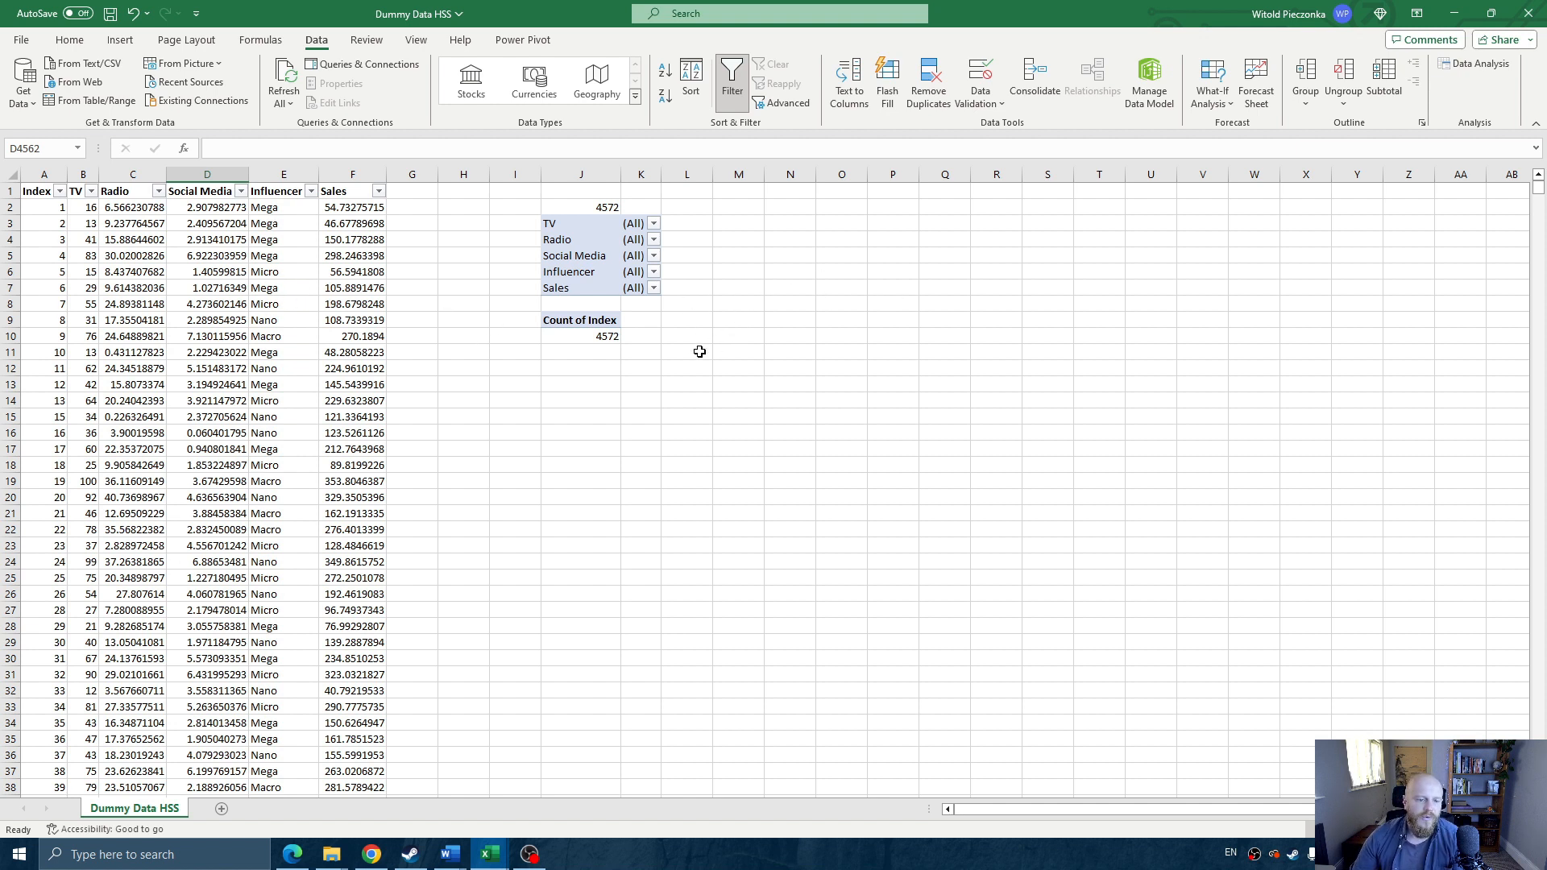
{"action": "left_click", "coordinate": [599, 340]}
{"action": "right_click", "coordinate": [600, 339]}
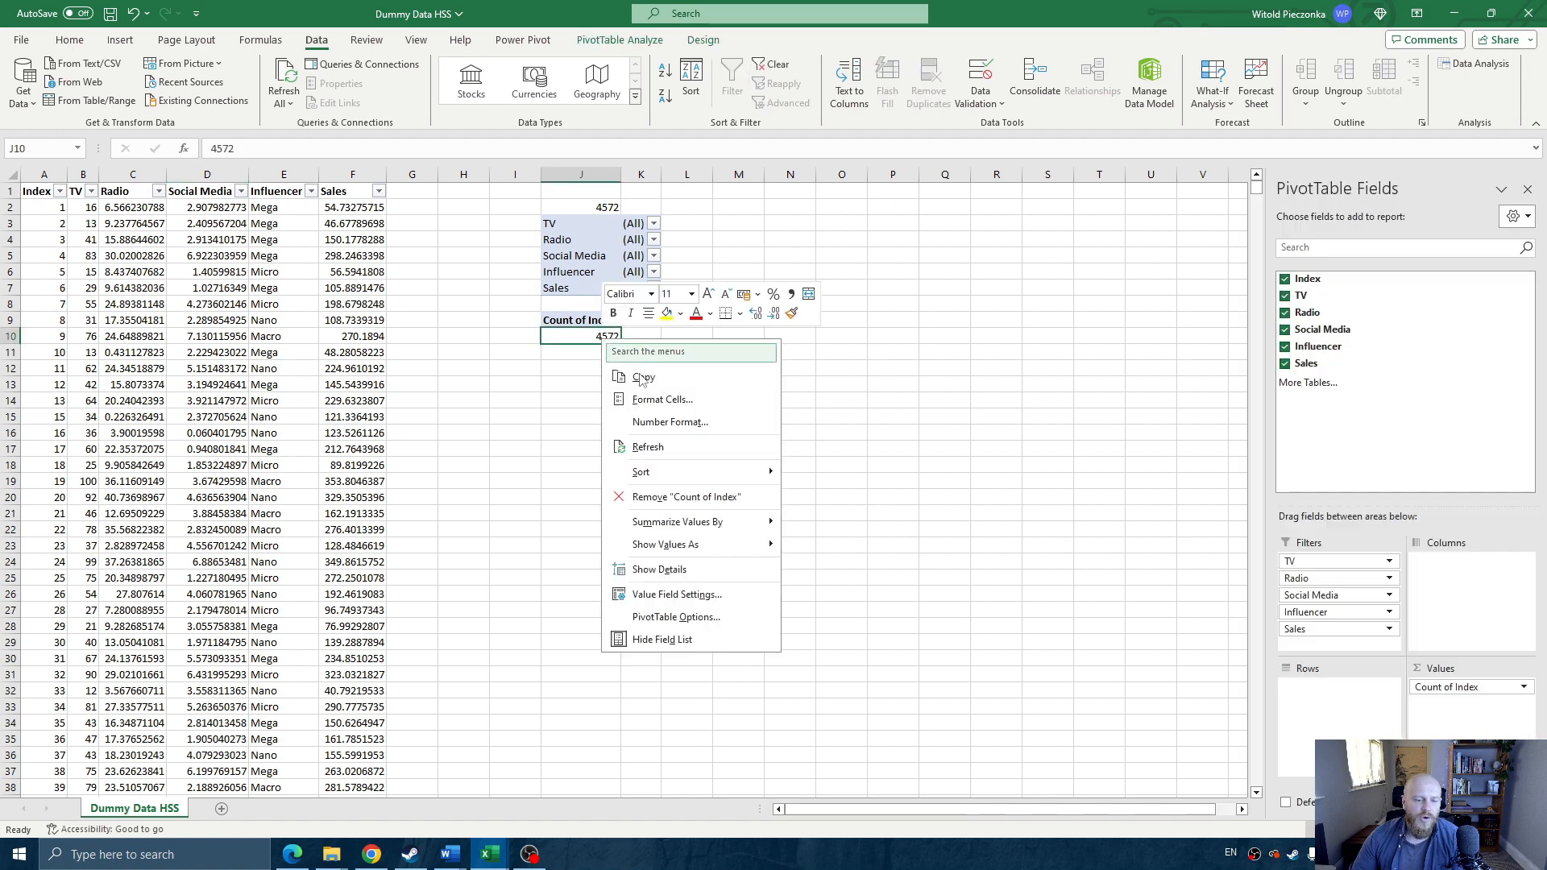
{"action": "left_click", "coordinate": [663, 454]}
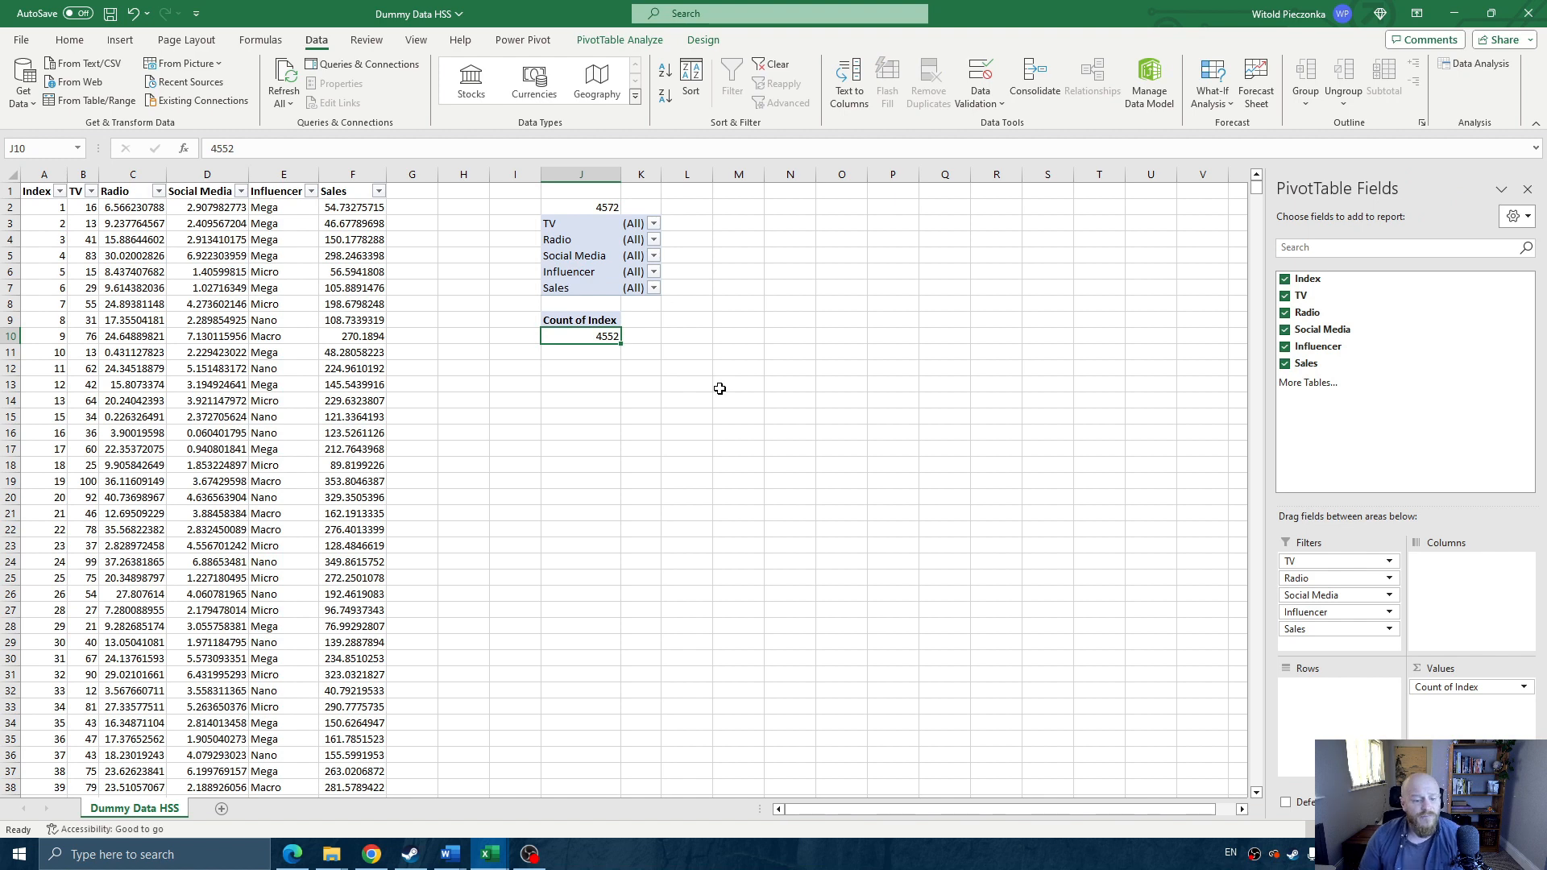
{"action": "right_click", "coordinate": [611, 335]}
{"action": "left_click", "coordinate": [669, 449]}
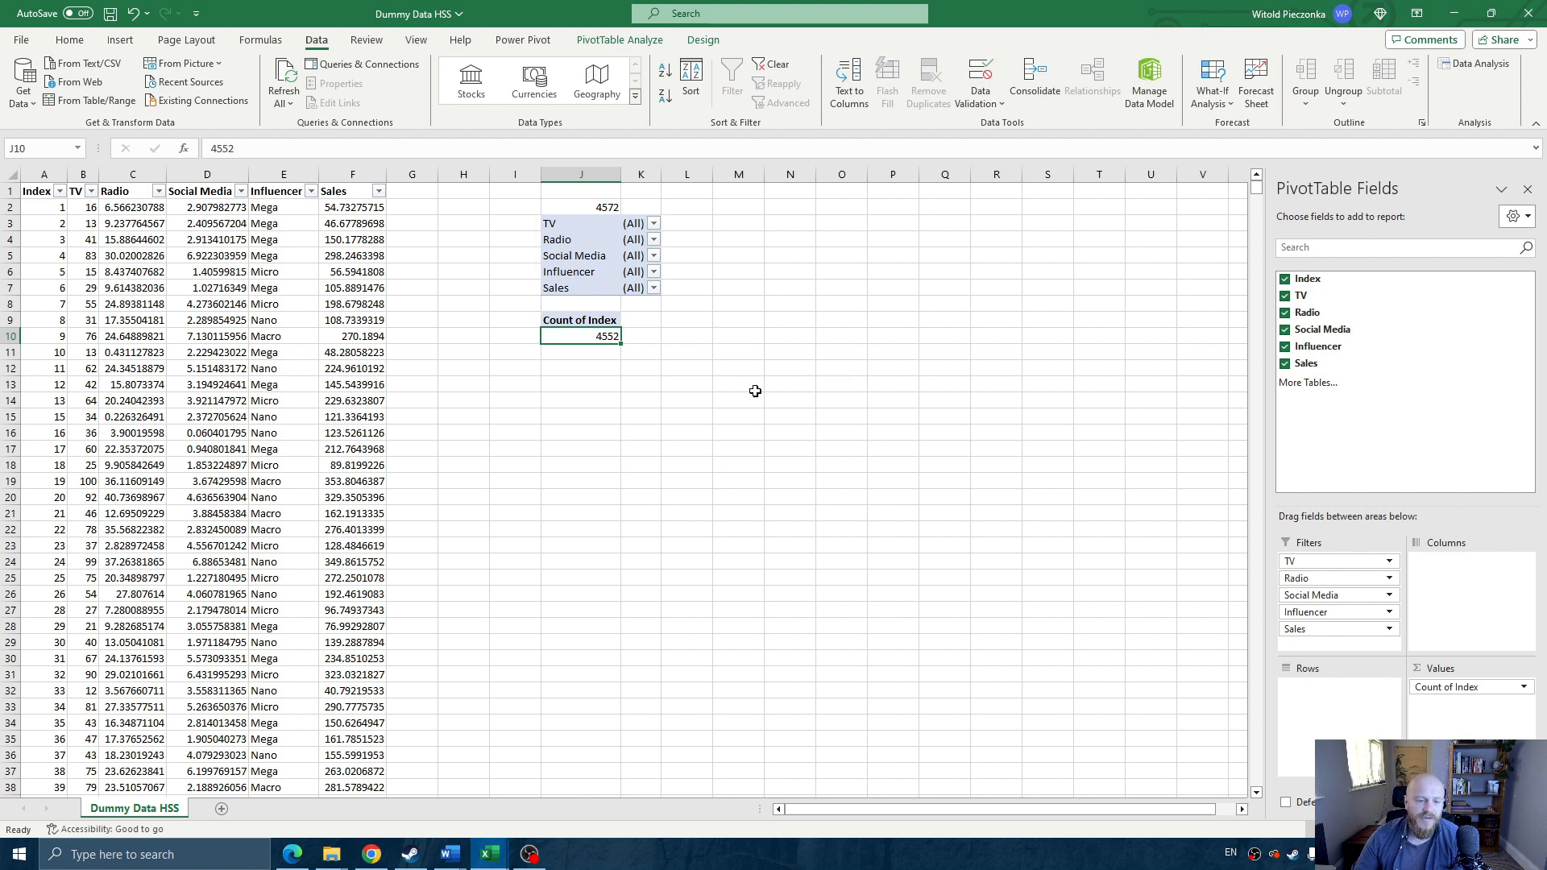
- Calculate the share of deleted rows in cell L13 with the formula =20/4572
{"action": "left_click", "coordinate": [698, 385]}
{"action": "type", "text": "20"}
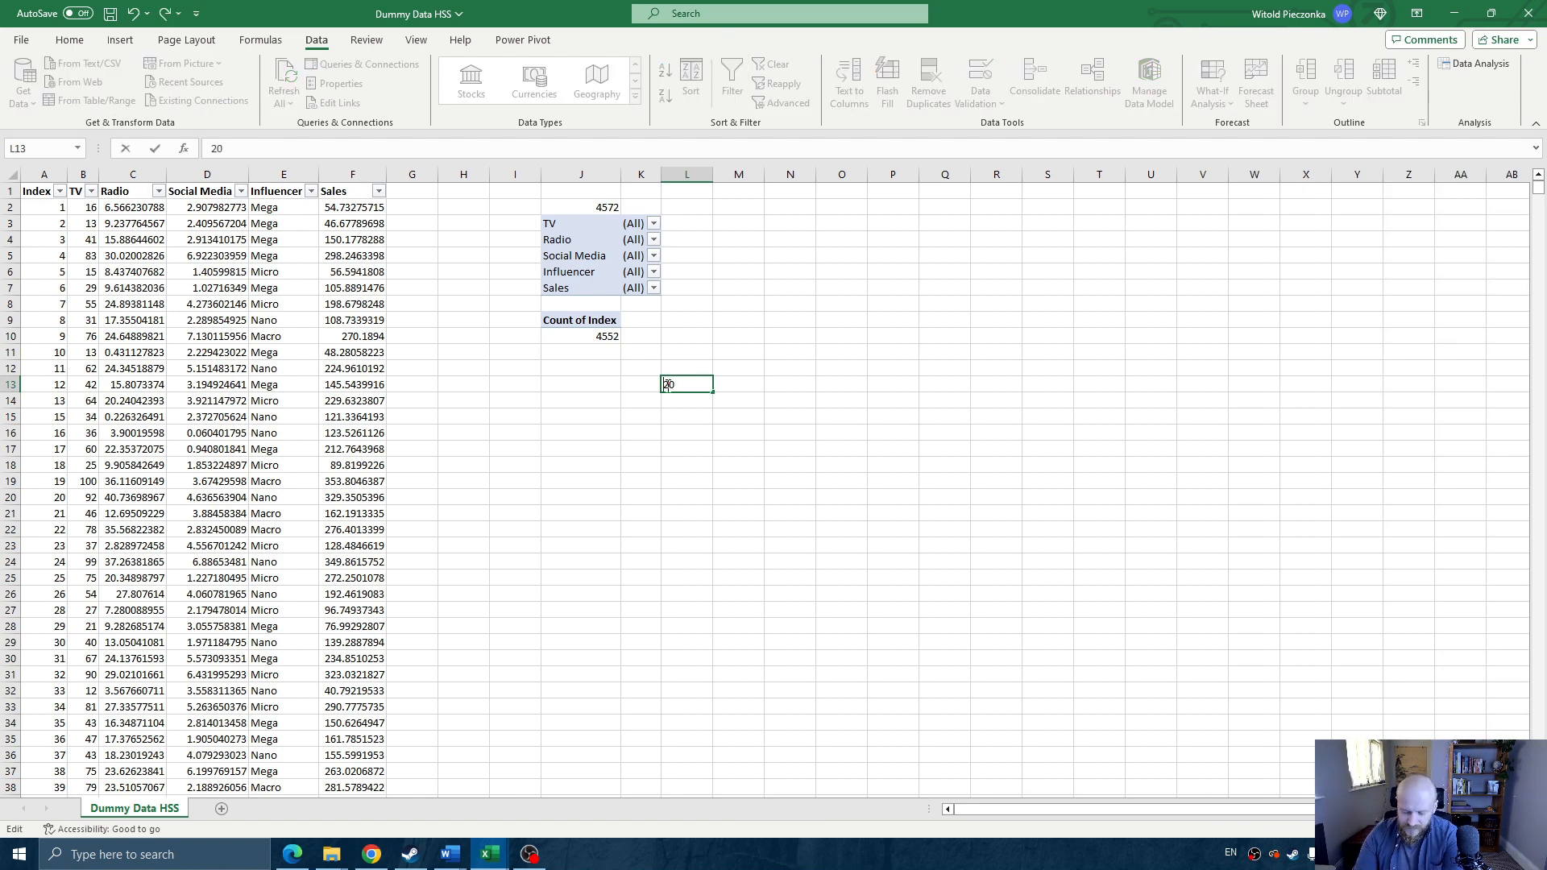
{"action": "type", "text": "=20/4572"}
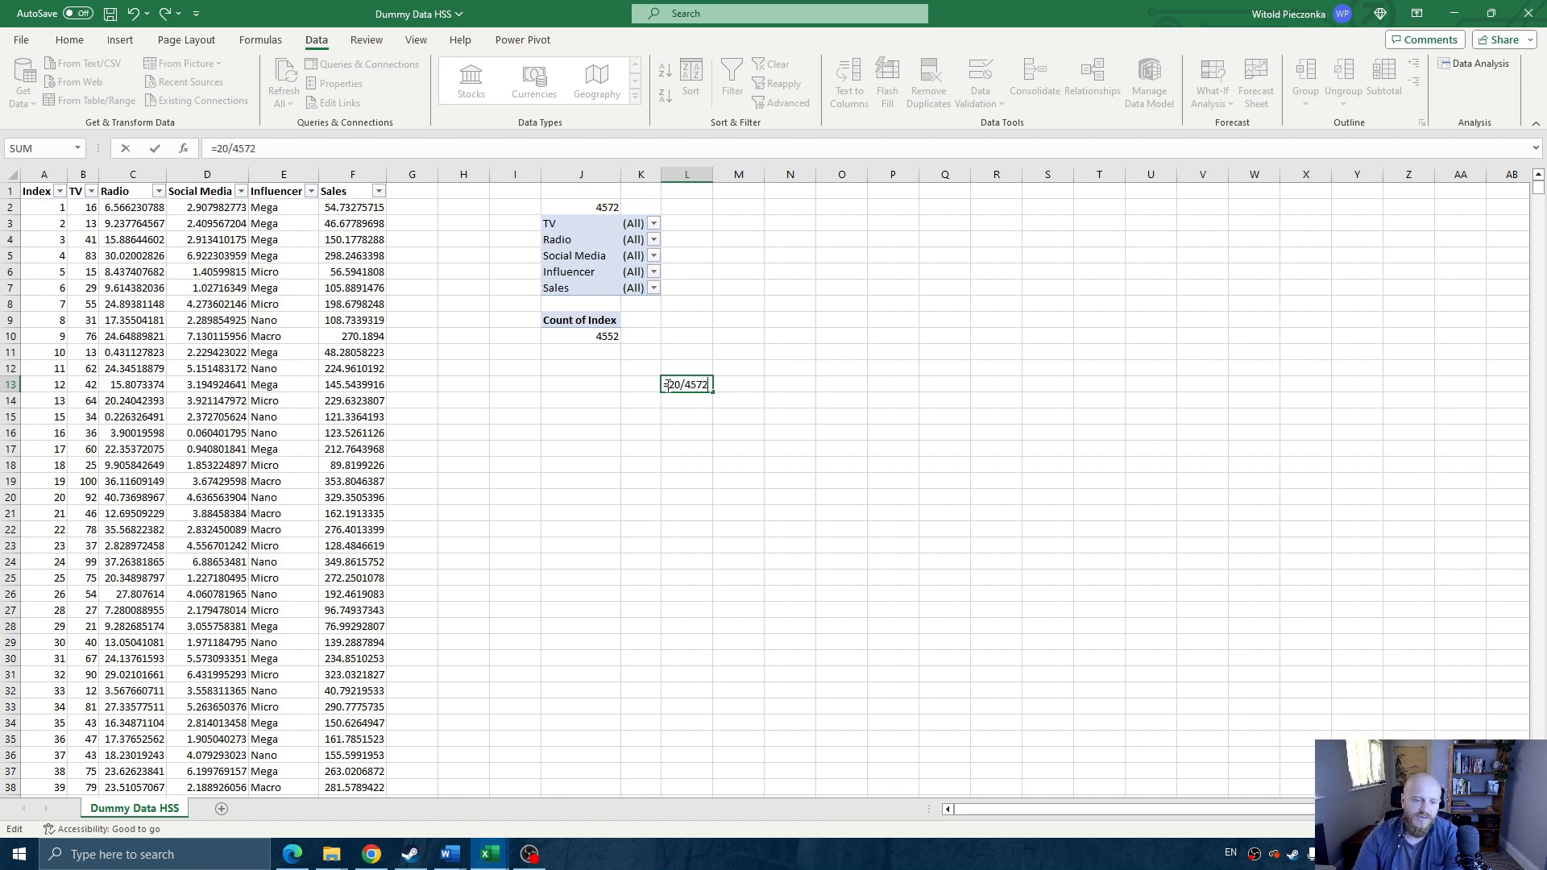
{"action": "key", "text": "Return"}
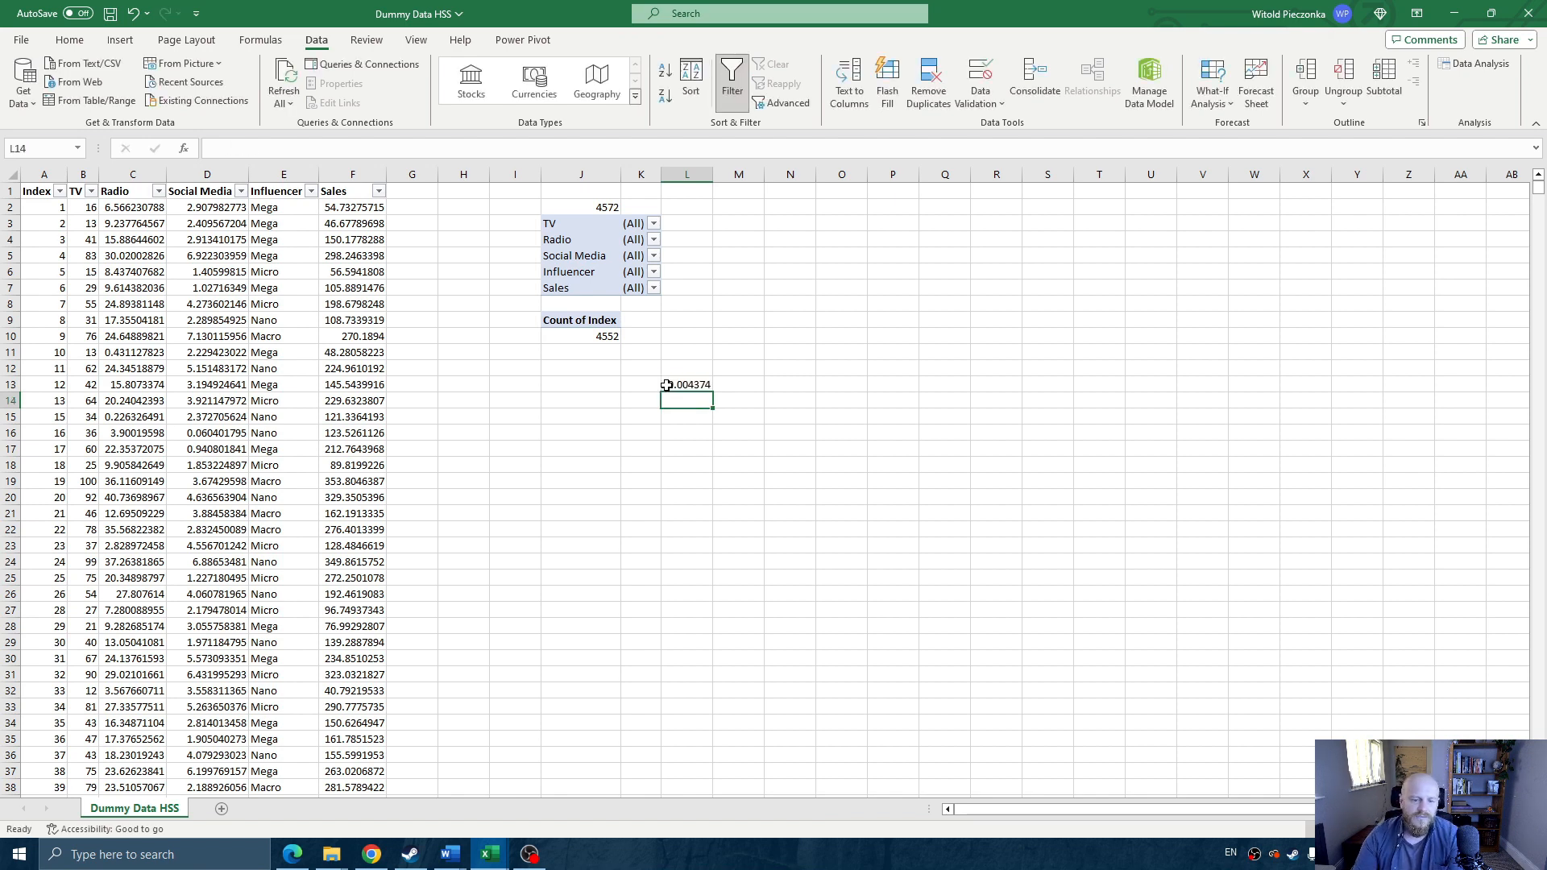
- Format the result in cell L13 as a percentage with one decimal place
{"action": "left_click", "coordinate": [688, 385]}
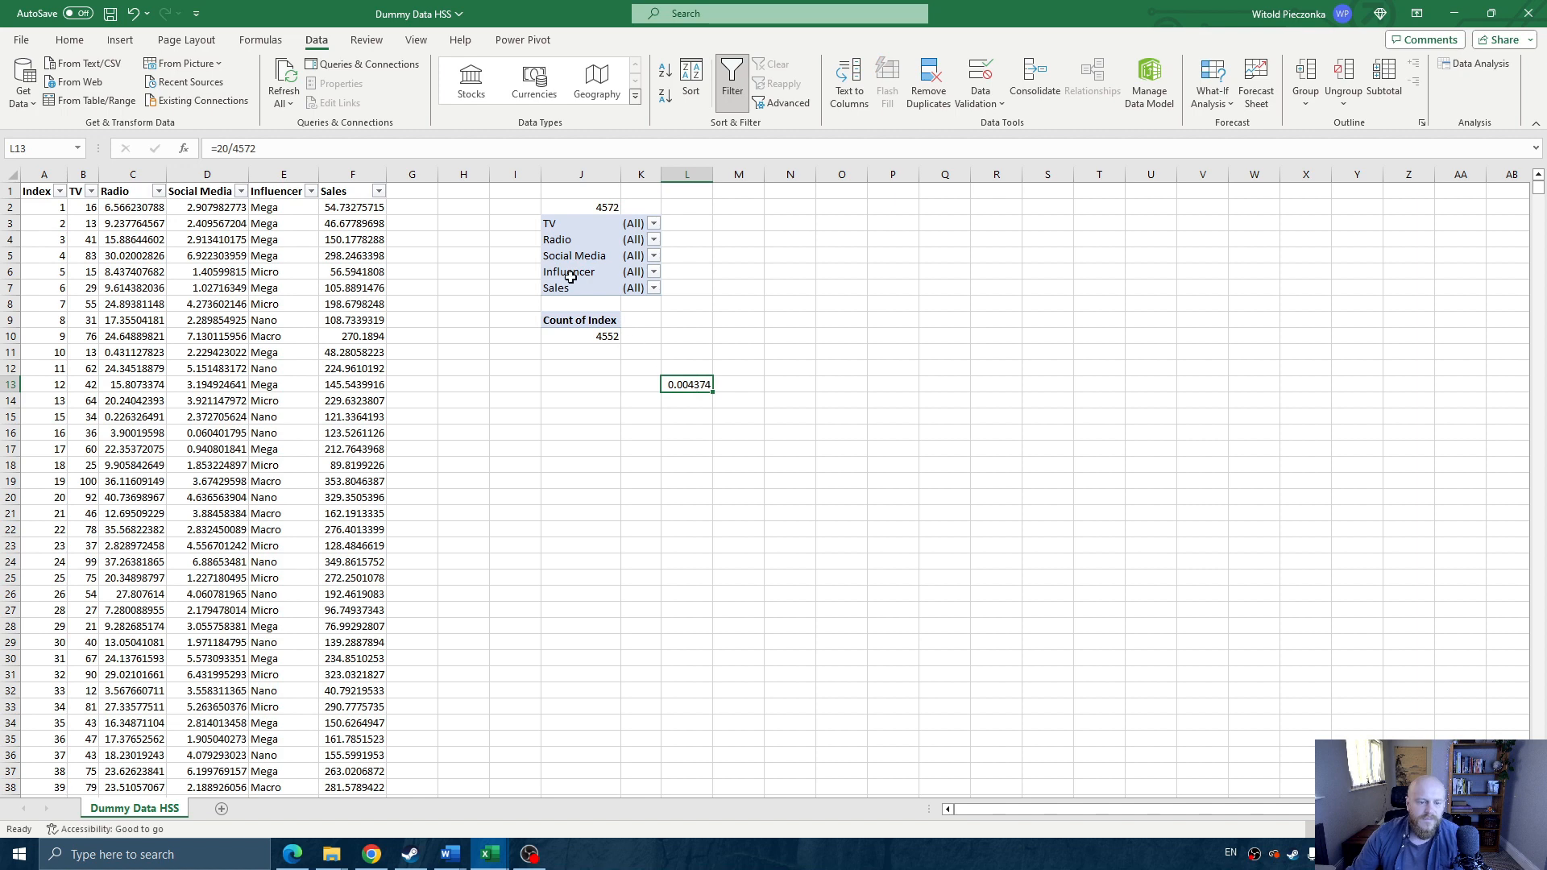
{"action": "left_click", "coordinate": [69, 39]}
{"action": "left_click", "coordinate": [592, 96]}
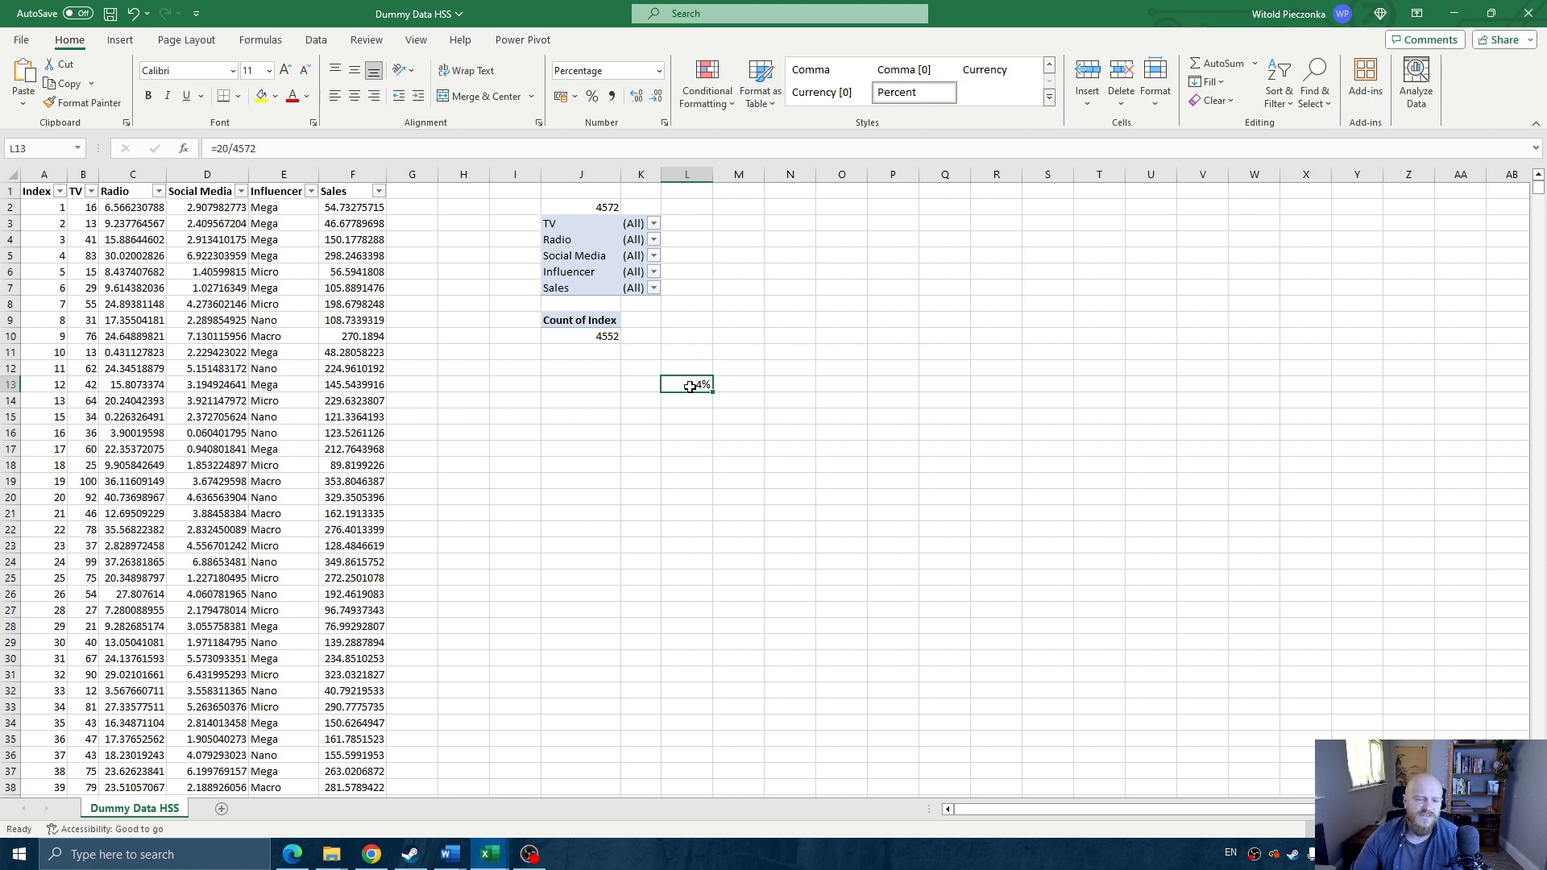
{"action": "left_click", "coordinate": [760, 337]}
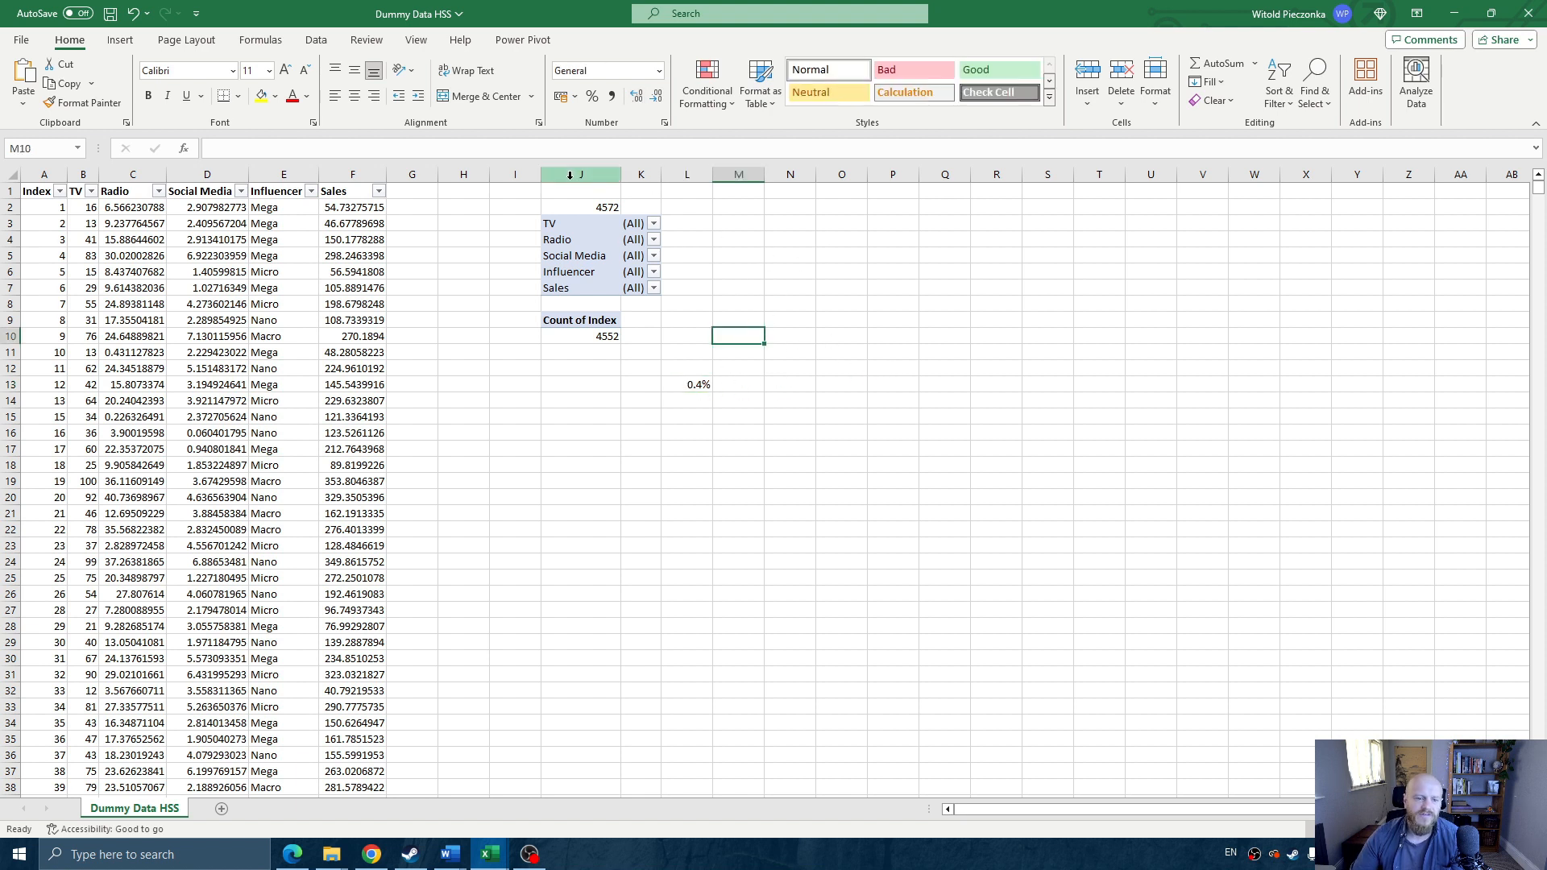
- Delete columns J to L, which hold the PivotTable and the helper calculations
{"action": "left_click_drag", "start_coordinate": [567, 175], "coordinate": [685, 175]}
{"action": "right_click", "coordinate": [685, 175]}
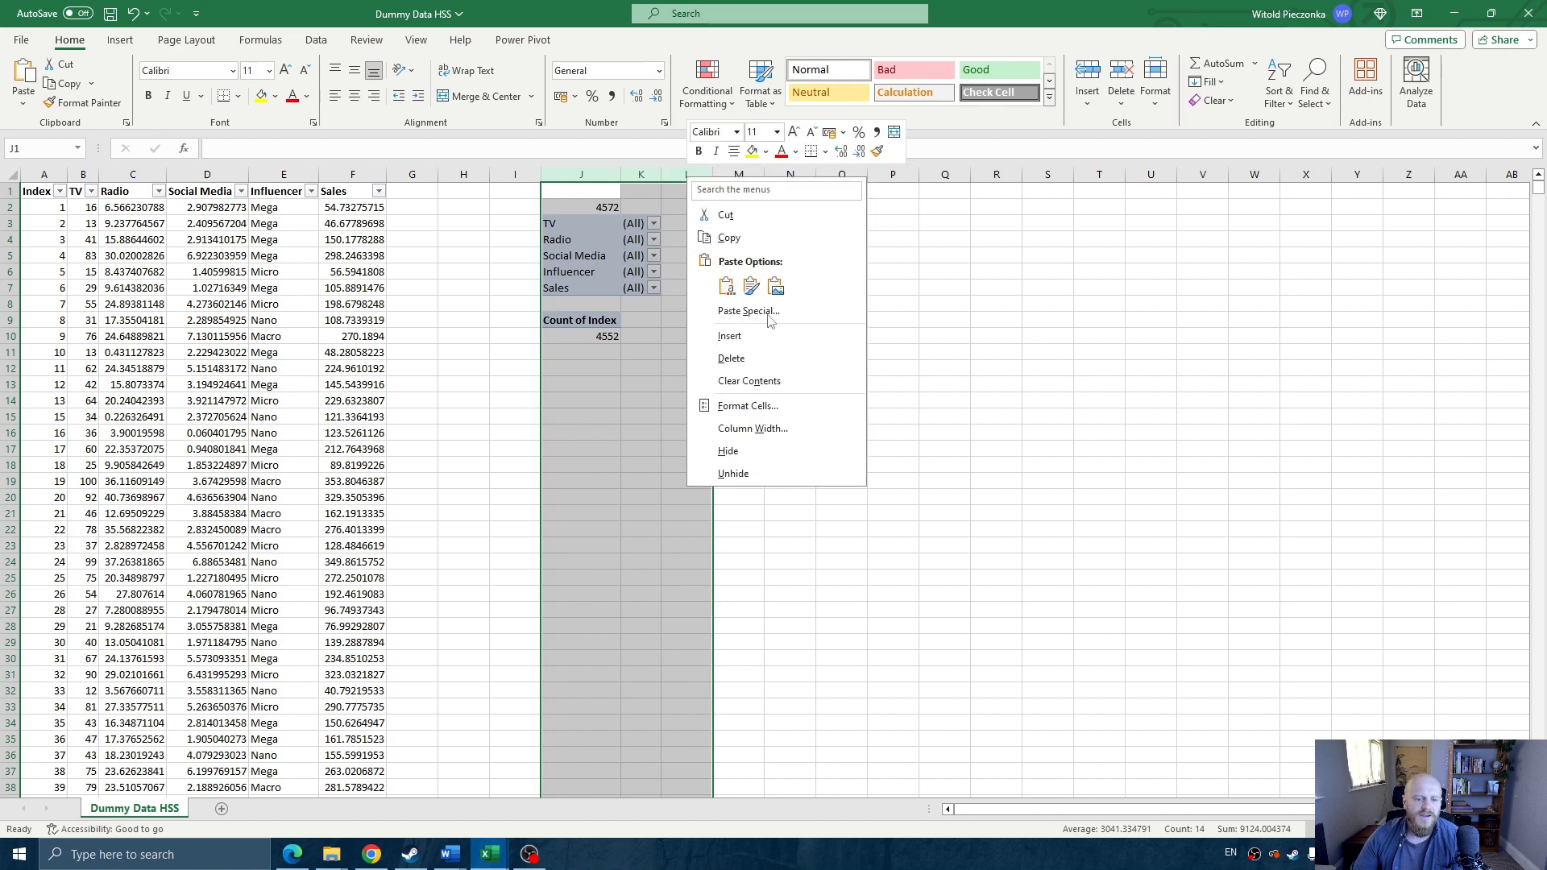
{"action": "left_click", "coordinate": [753, 358]}
{"action": "left_click", "coordinate": [560, 287]}
{"action": "left_click", "coordinate": [482, 270]}
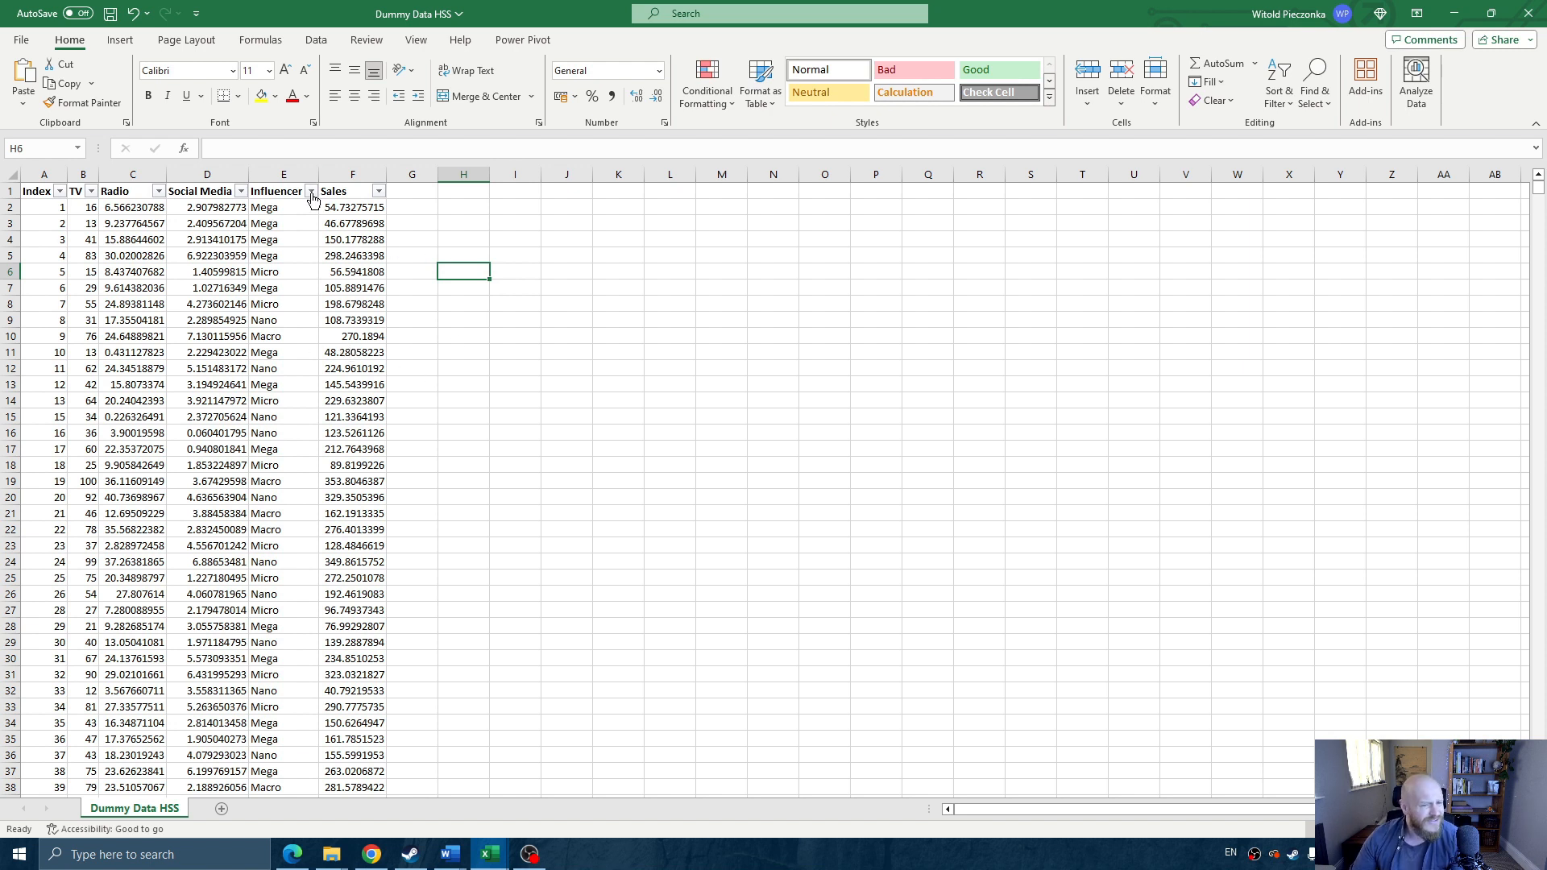
- Move the Influencer column from column E to column G, behind Sales
{"action": "left_click", "coordinate": [289, 171]}
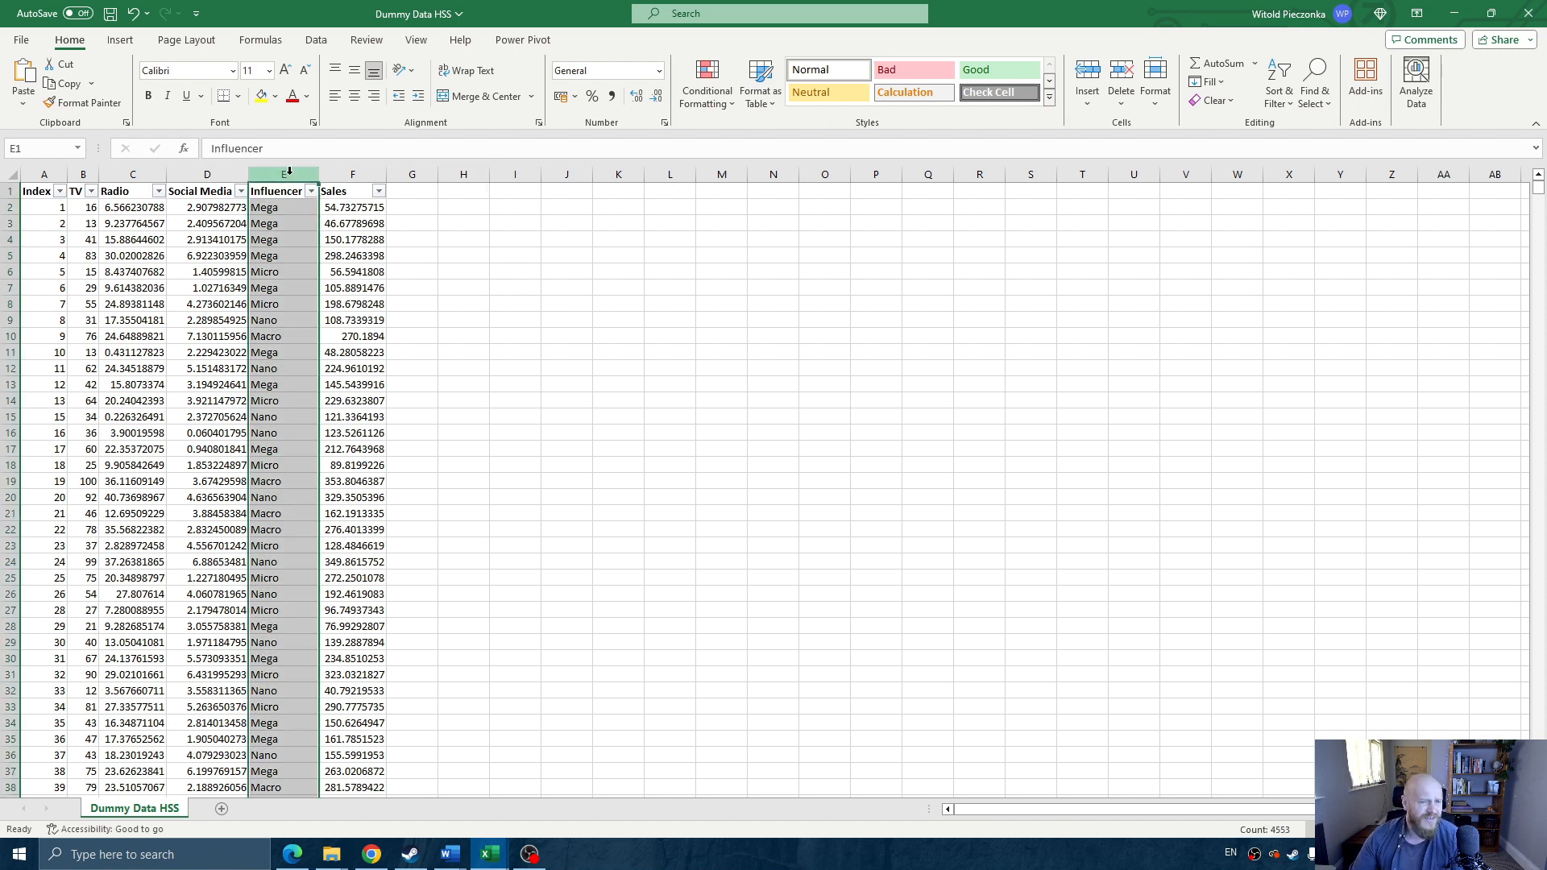
{"action": "left_click", "coordinate": [134, 207]}
{"action": "left_click", "coordinate": [354, 207]}
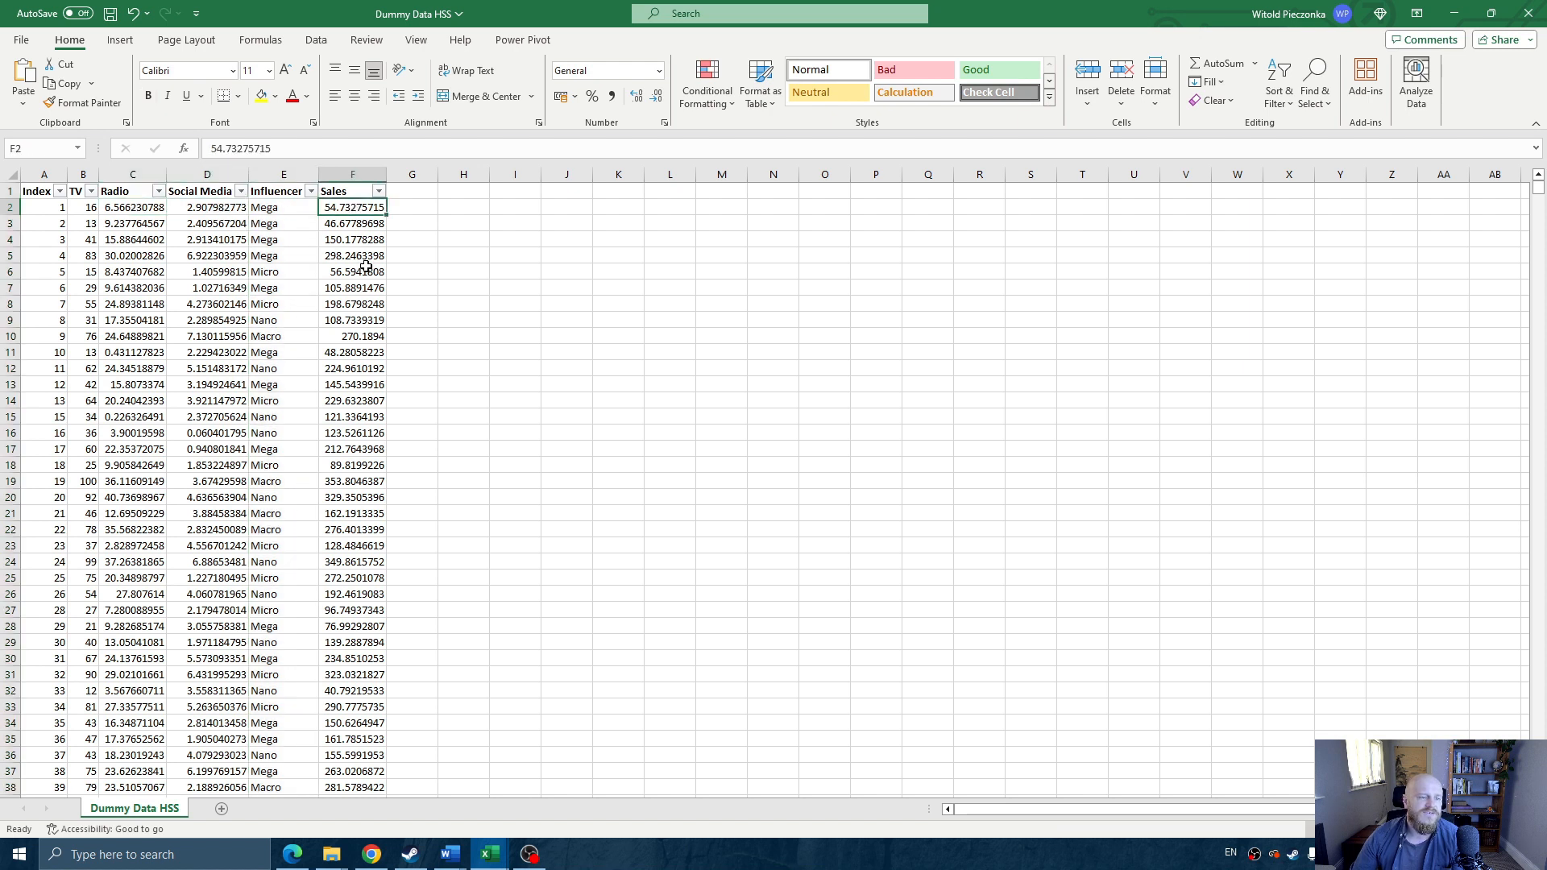
{"action": "left_click", "coordinate": [280, 175]}
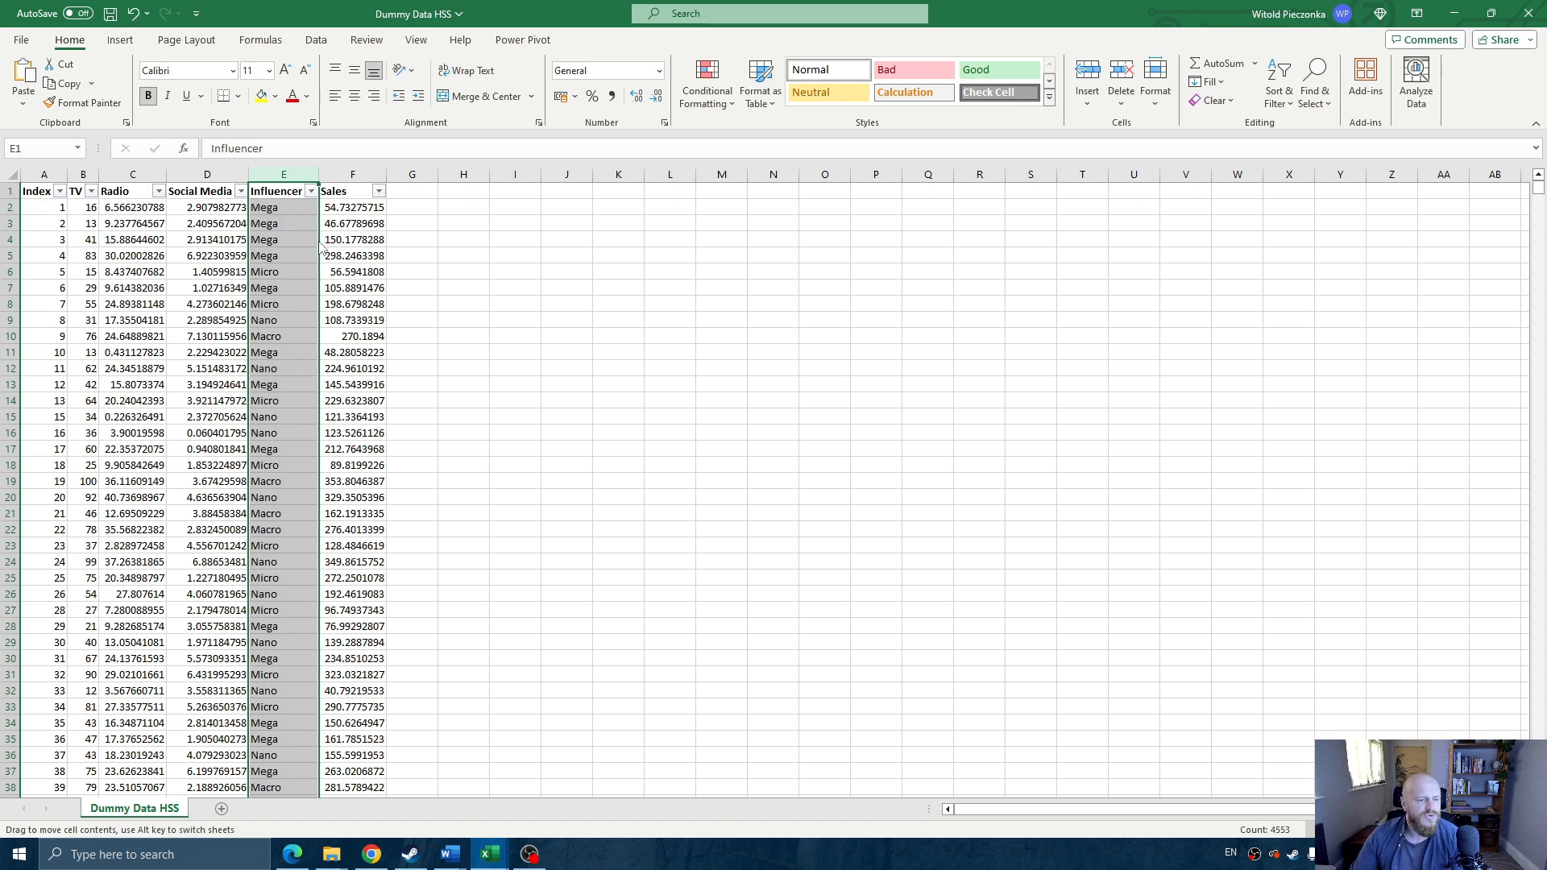
{"action": "left_click_drag", "start_coordinate": [319, 241], "coordinate": [416, 238]}
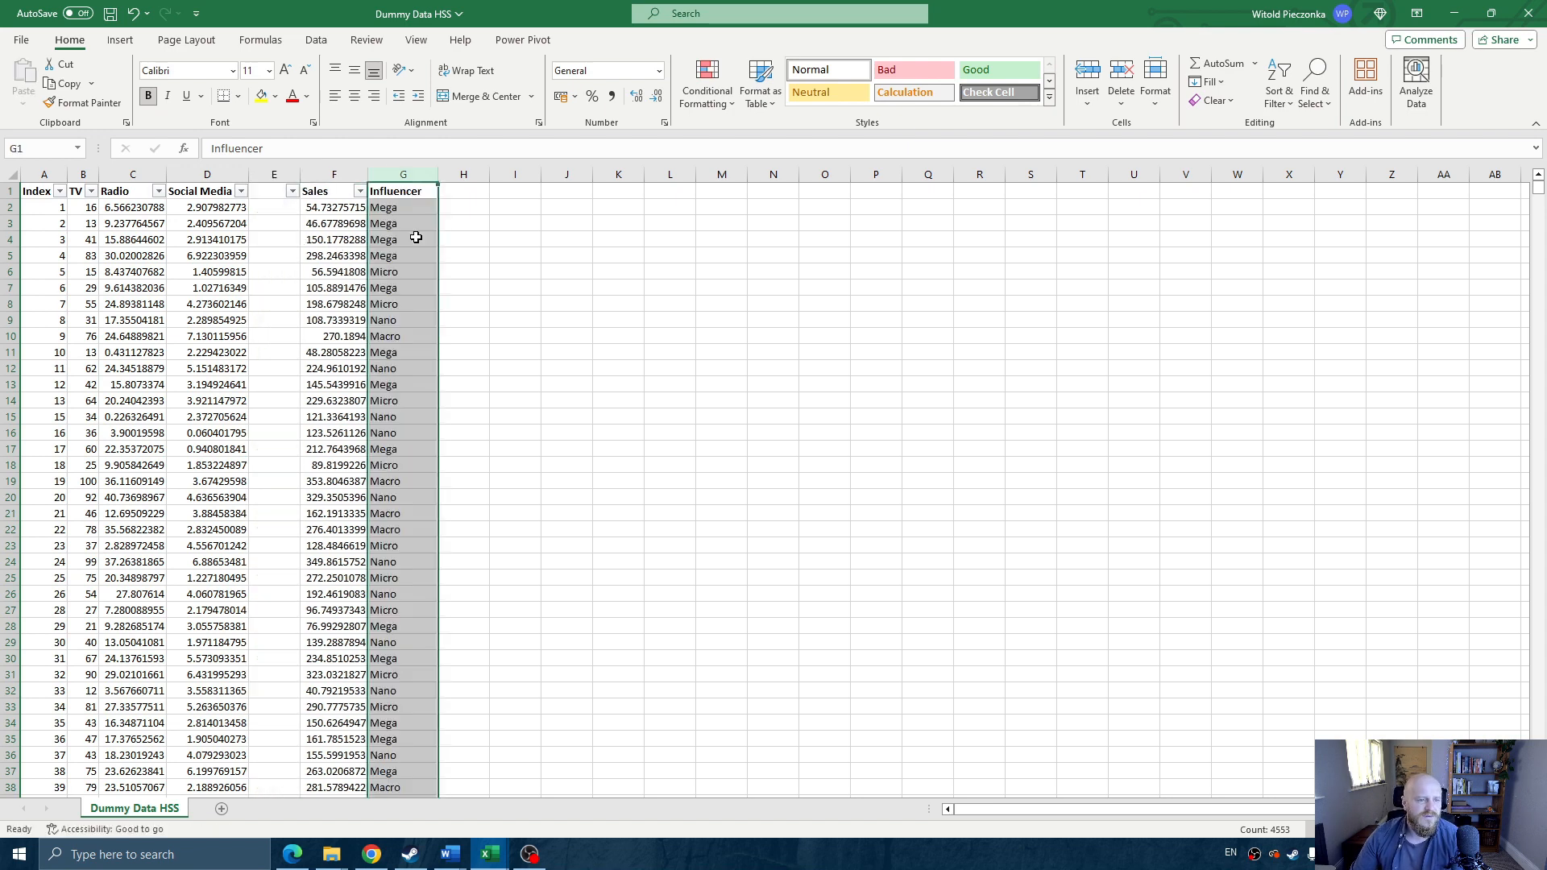
{"action": "left_click", "coordinate": [496, 258]}
- Delete the emptied column E between Social Media and Sales
{"action": "left_click", "coordinate": [278, 175]}
{"action": "right_click", "coordinate": [278, 175]}
{"action": "left_click", "coordinate": [313, 350]}
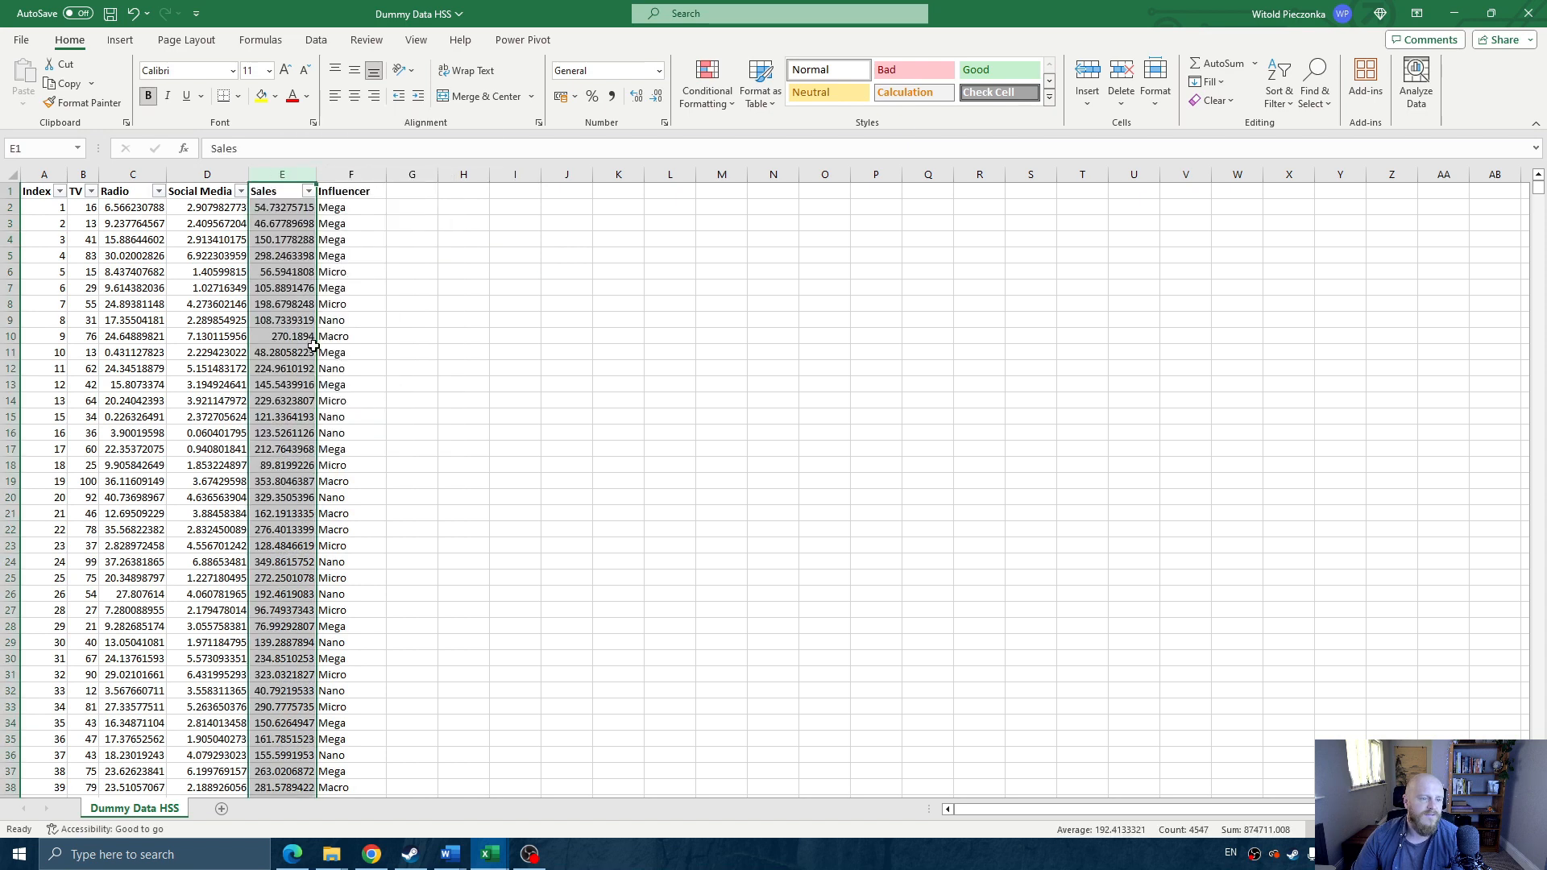
{"action": "left_click", "coordinate": [271, 255]}
{"action": "left_click", "coordinate": [347, 255]}
{"action": "left_click", "coordinate": [518, 276]}
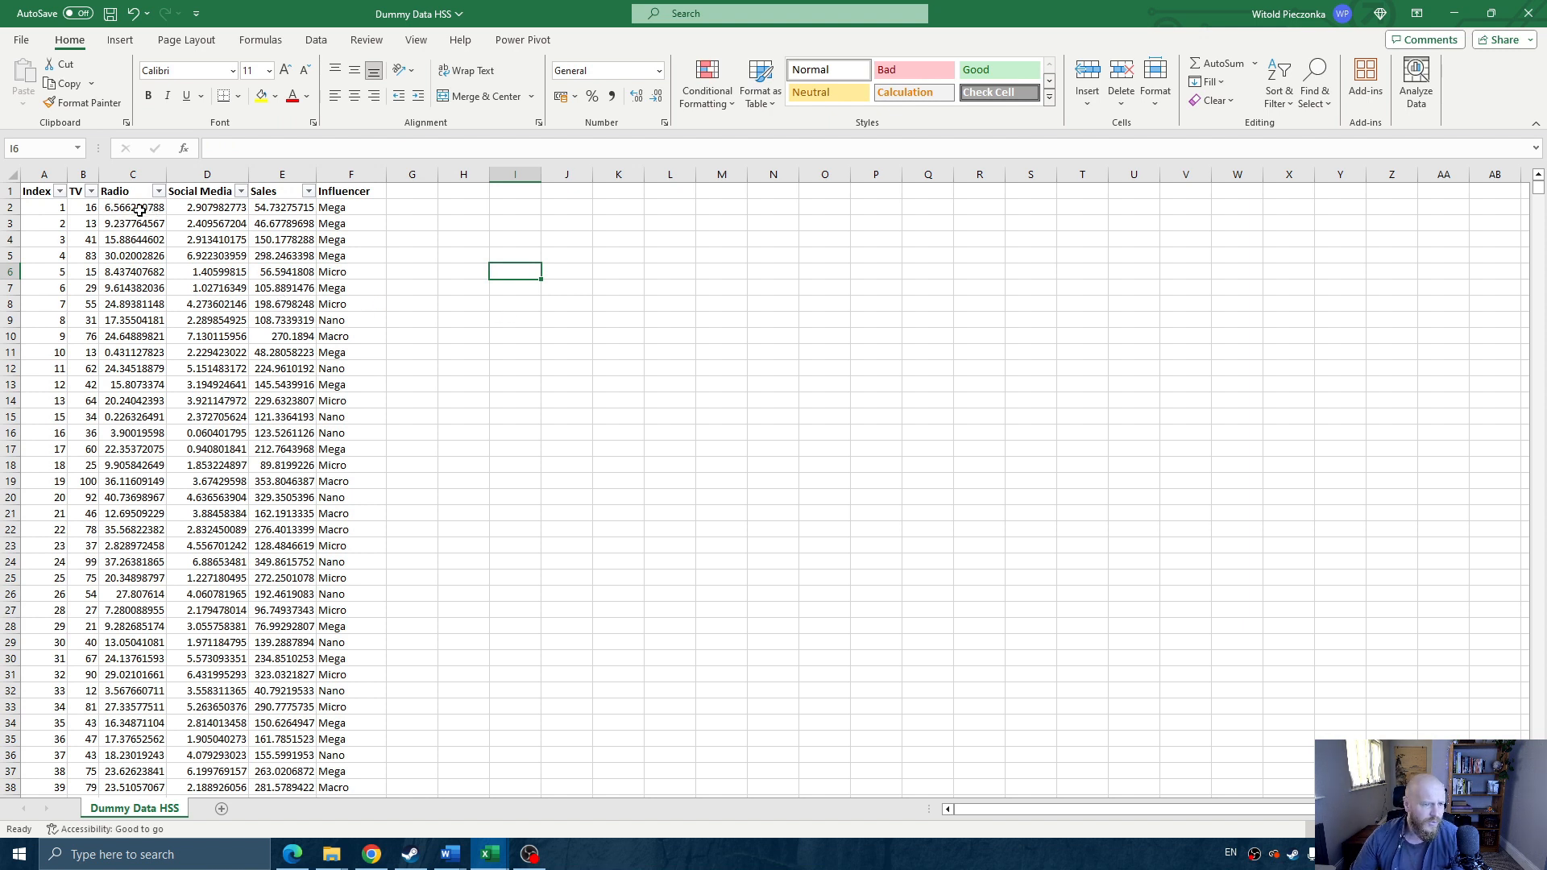
- Format all values in the Radio, Social Media and Sales columns as numbers with three decimal places
{"action": "left_click_drag", "start_coordinate": [133, 208], "coordinate": [278, 207]}
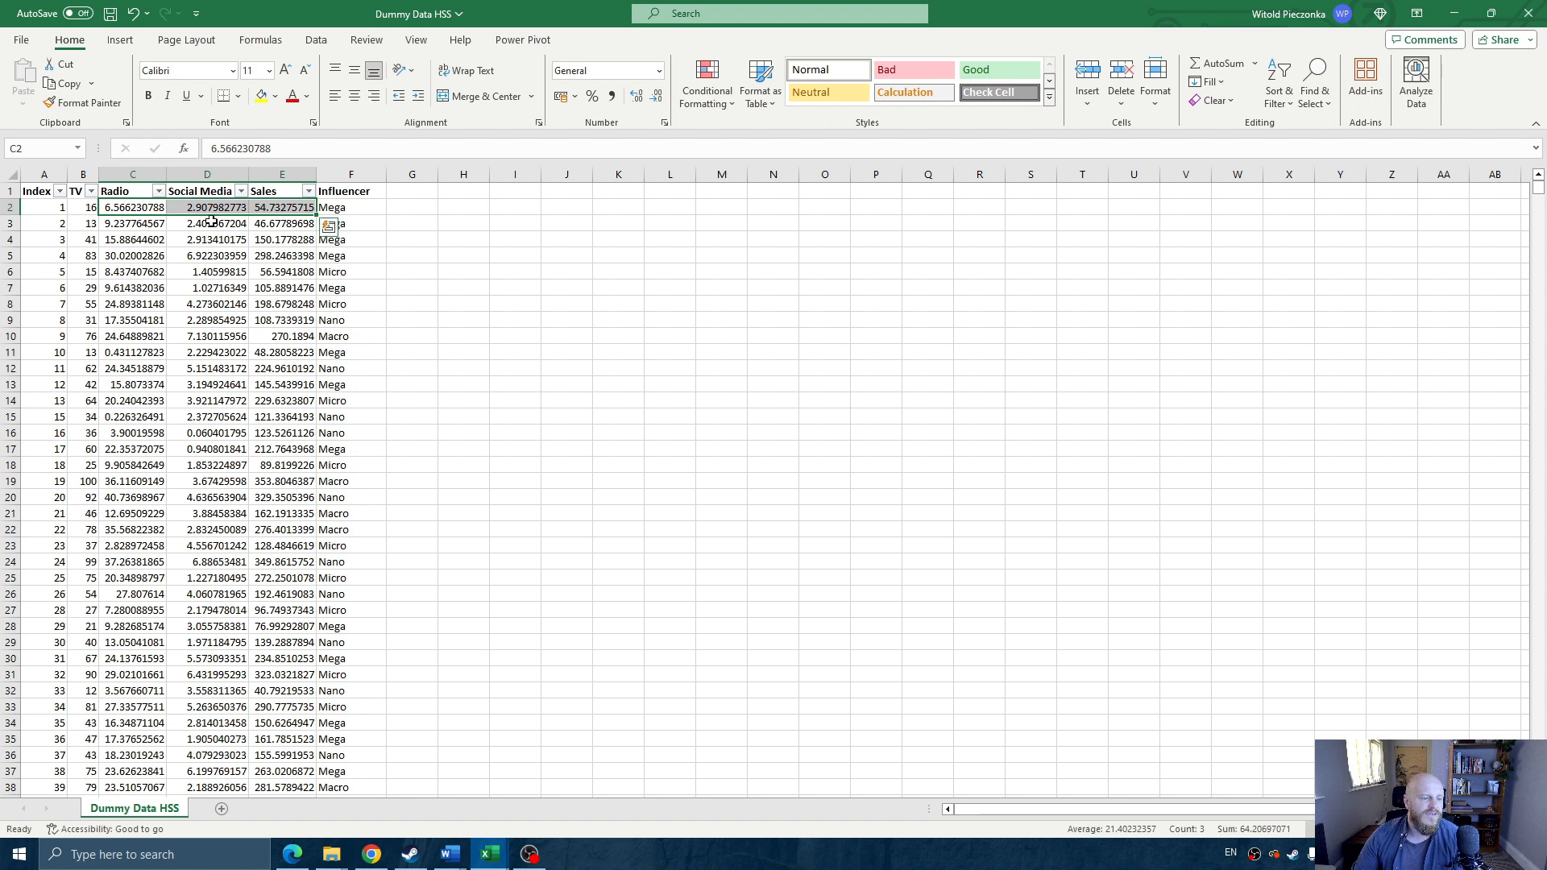
{"action": "left_click_drag", "start_coordinate": [129, 211], "coordinate": [288, 208]}
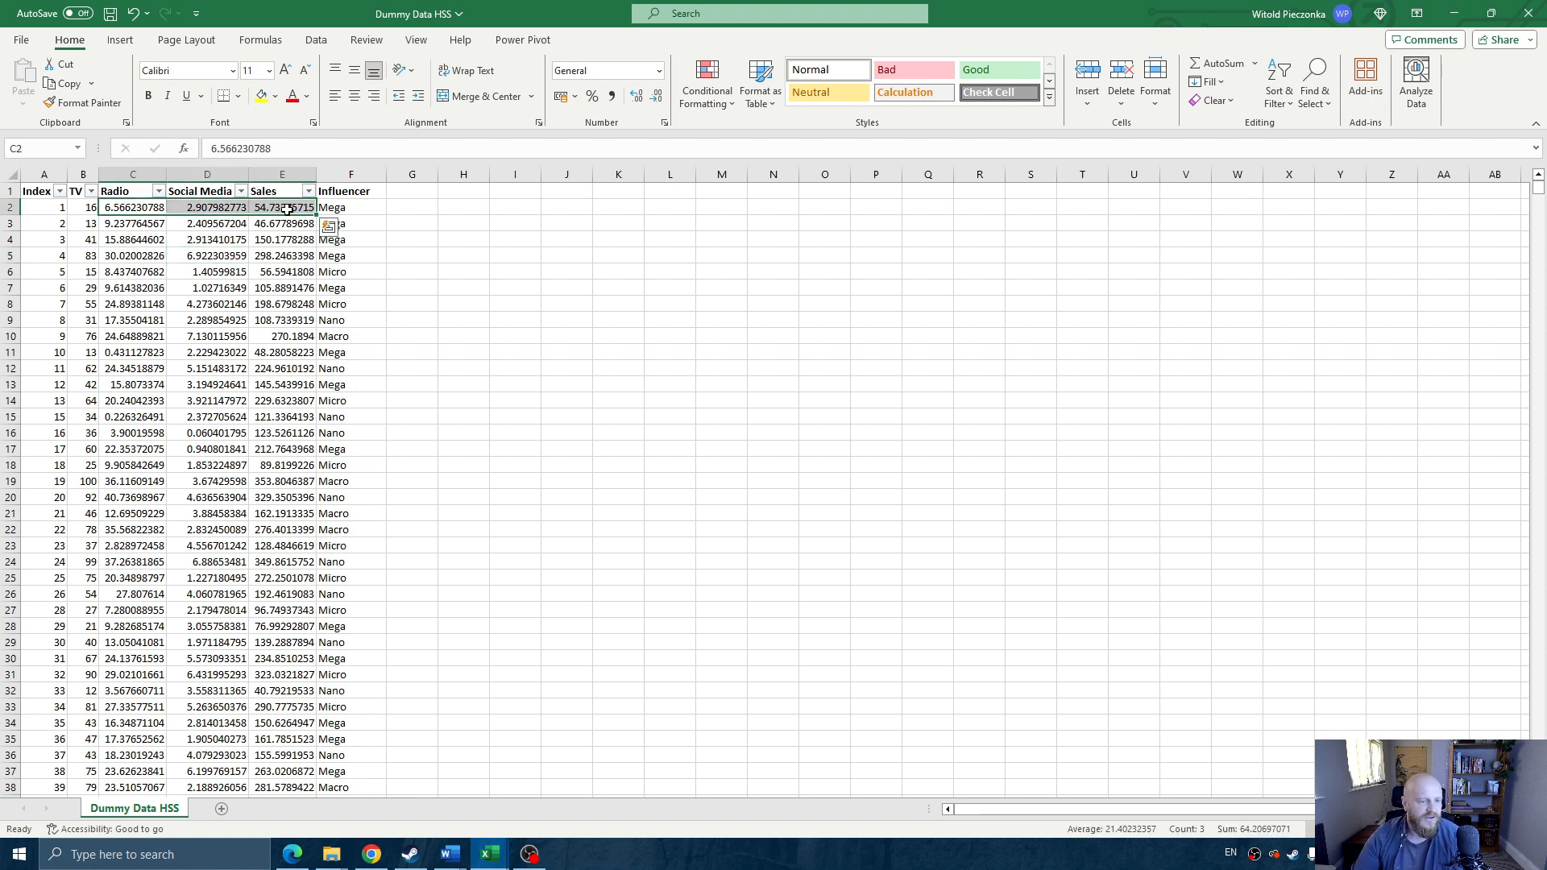
{"action": "left_click", "coordinate": [215, 250]}
{"action": "left_click_drag", "start_coordinate": [133, 207], "coordinate": [285, 206]}
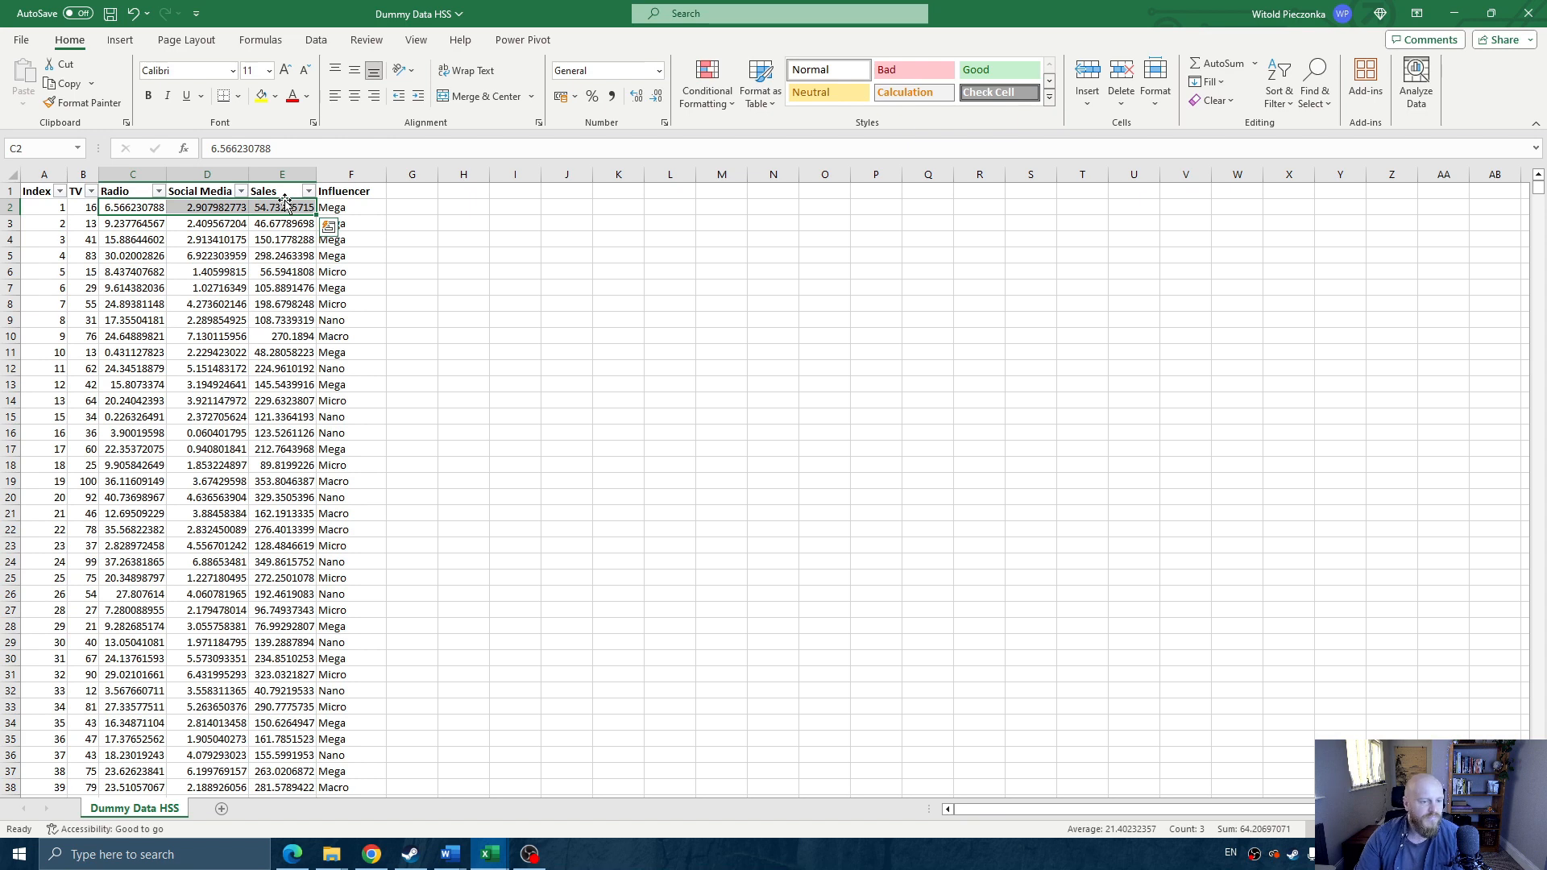
{"action": "key", "text": "shift+Down"}
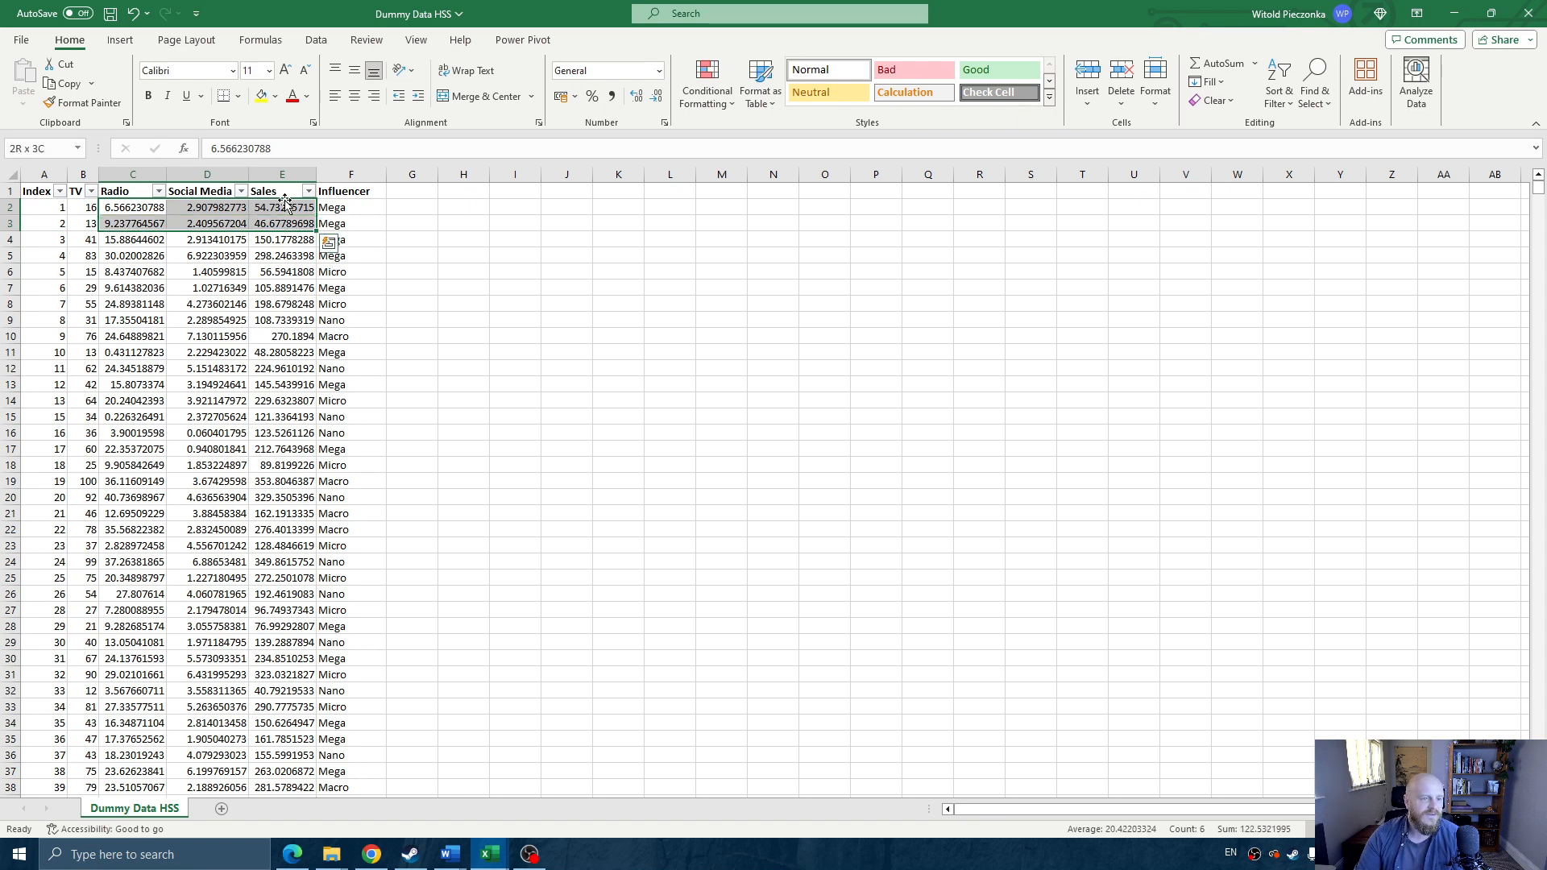
{"action": "key", "text": "ctrl+shift+Down"}
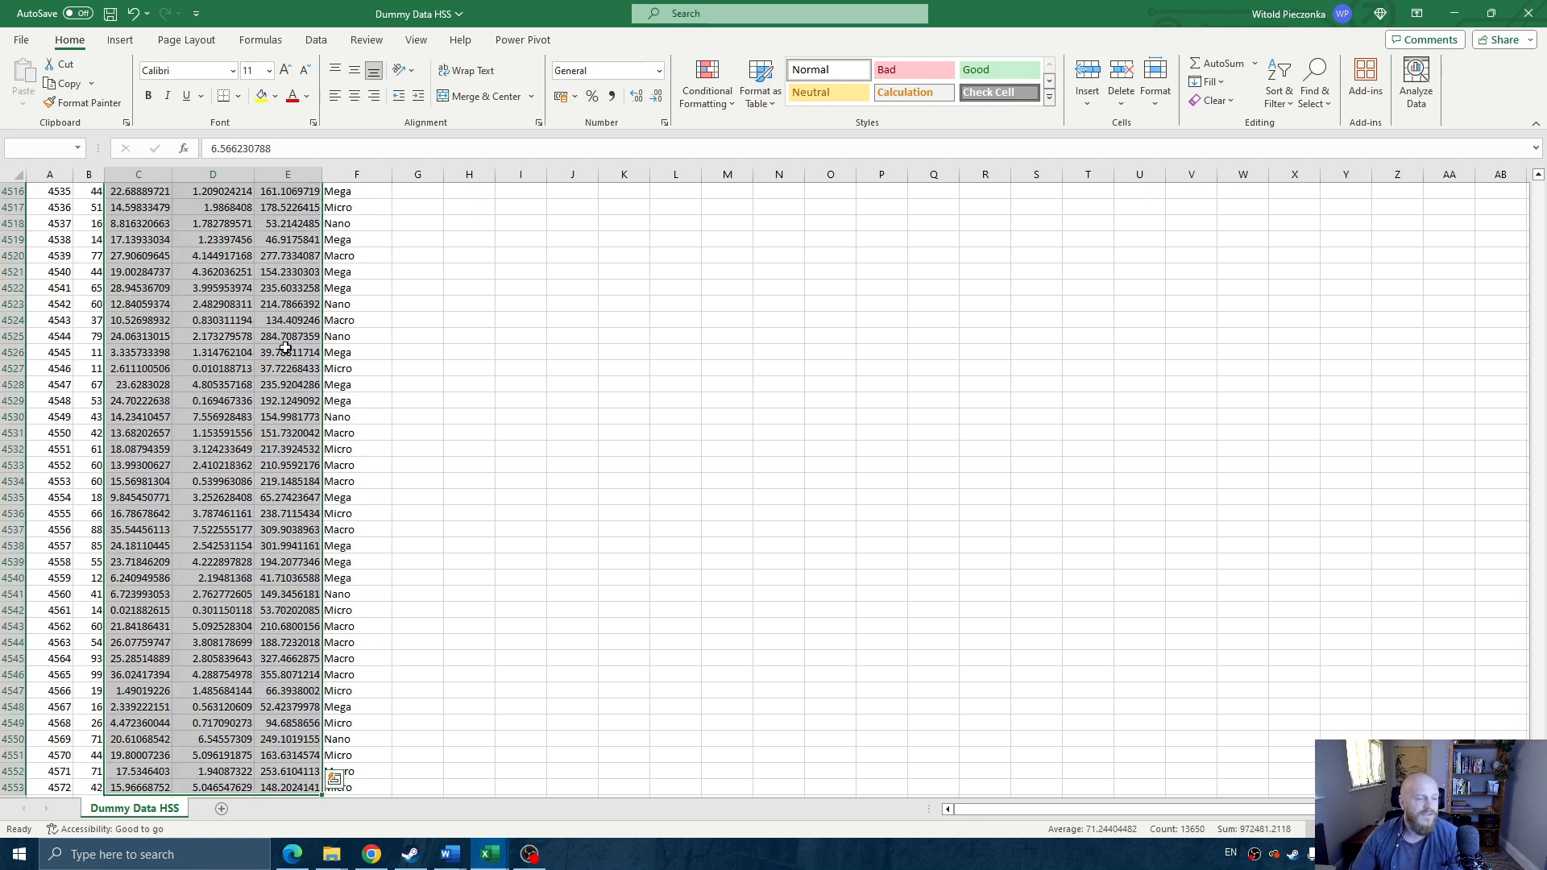
{"action": "left_click", "coordinate": [636, 95]}
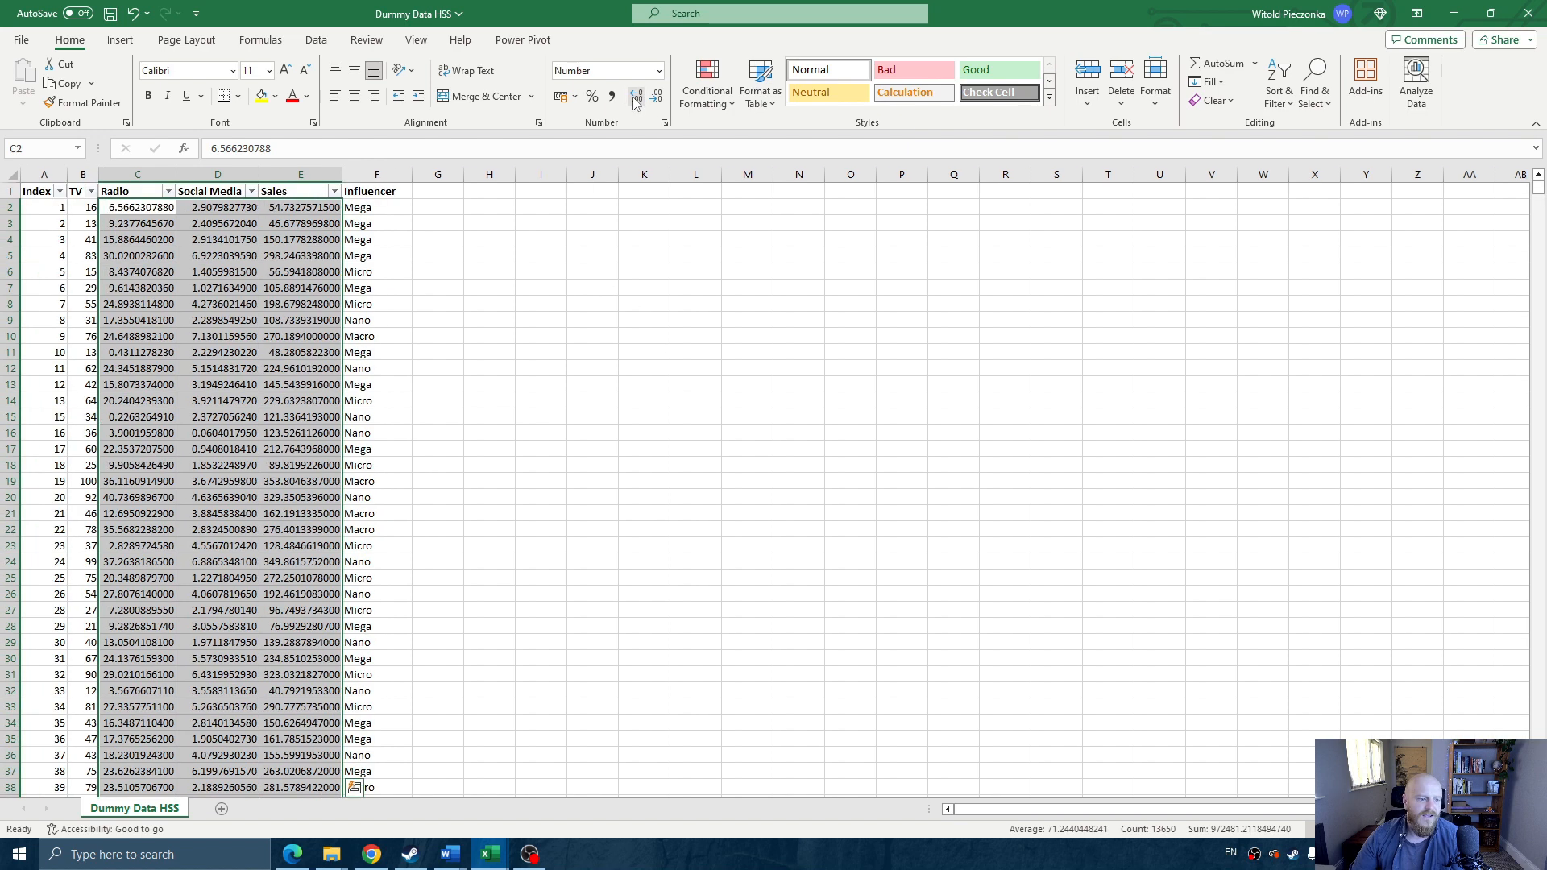
{"action": "left_click", "coordinate": [657, 97]}
{"action": "left_click", "coordinate": [658, 98]}
{"action": "left_click", "coordinate": [658, 97]}
{"action": "left_click", "coordinate": [659, 98]}
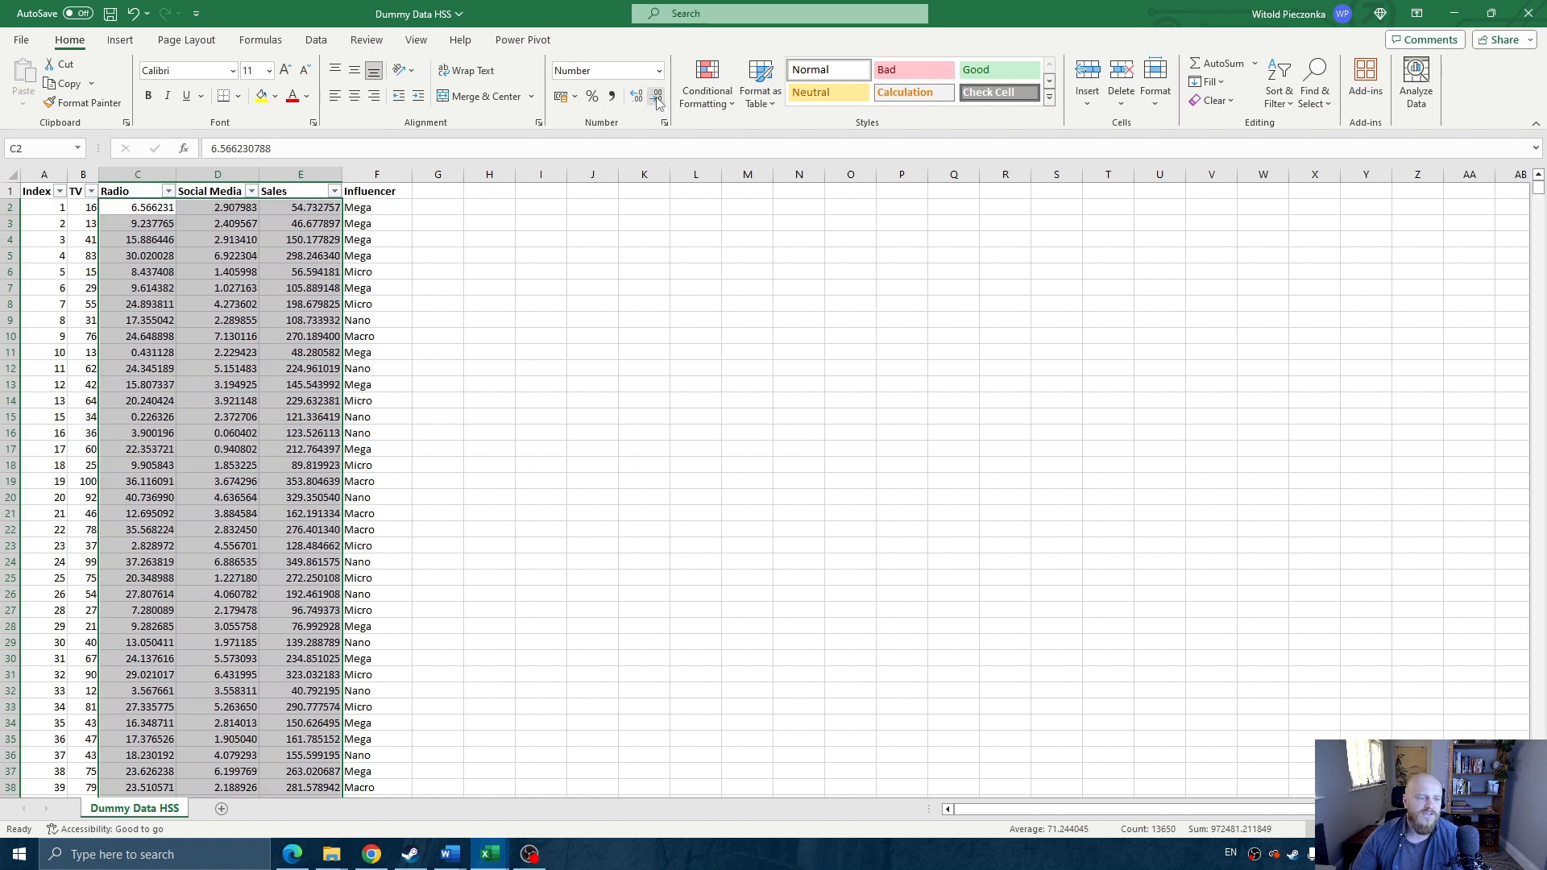
{"action": "left_click", "coordinate": [658, 98]}
{"action": "left_click", "coordinate": [658, 97]}
{"action": "left_click", "coordinate": [659, 98]}
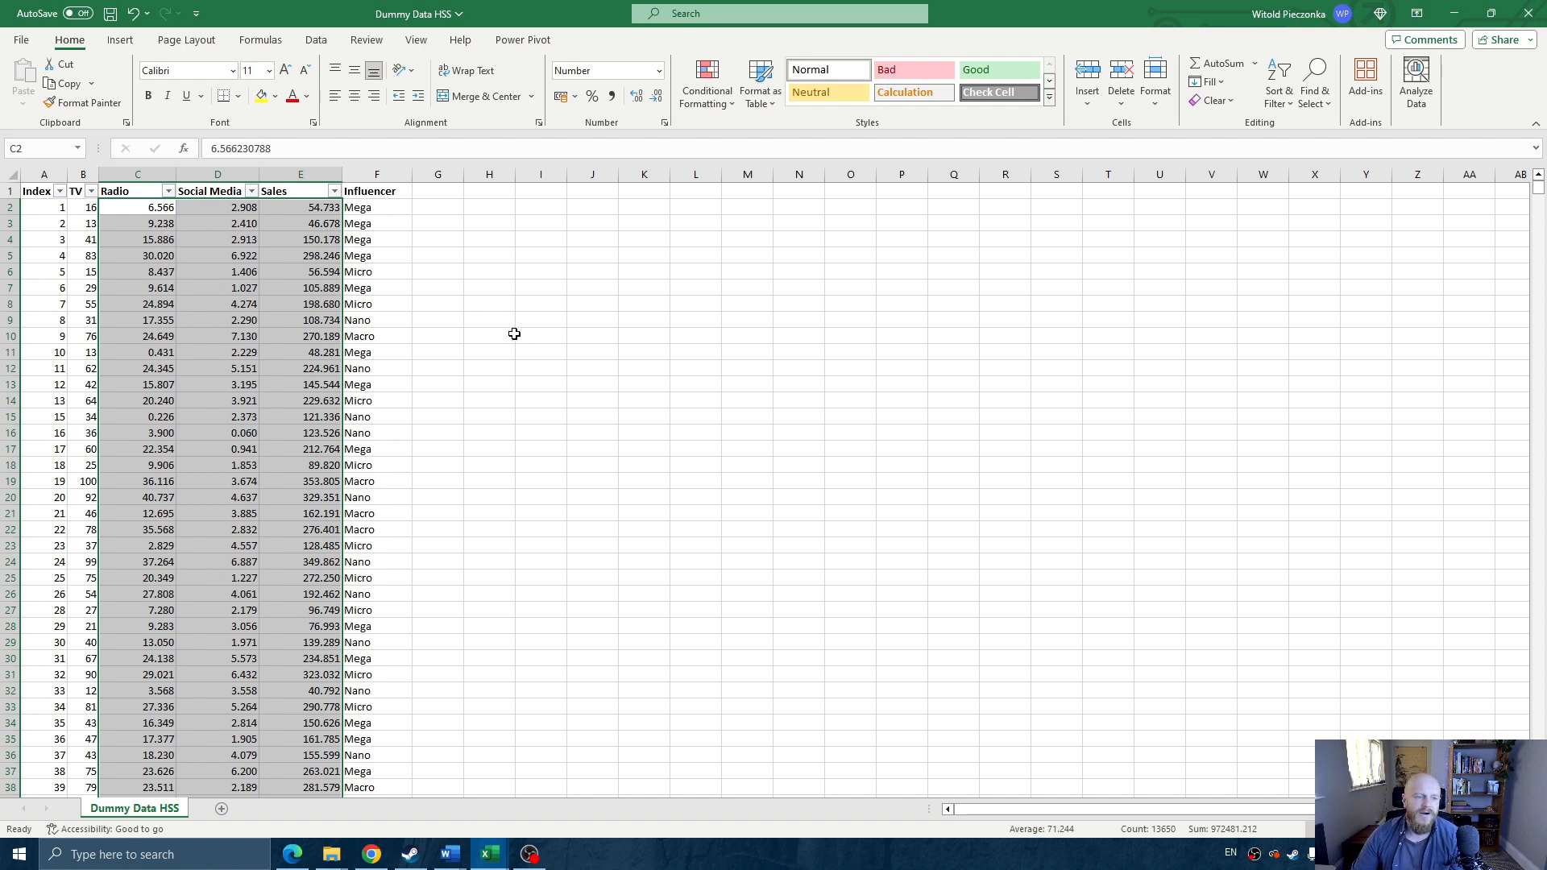
{"action": "left_click", "coordinate": [439, 239]}
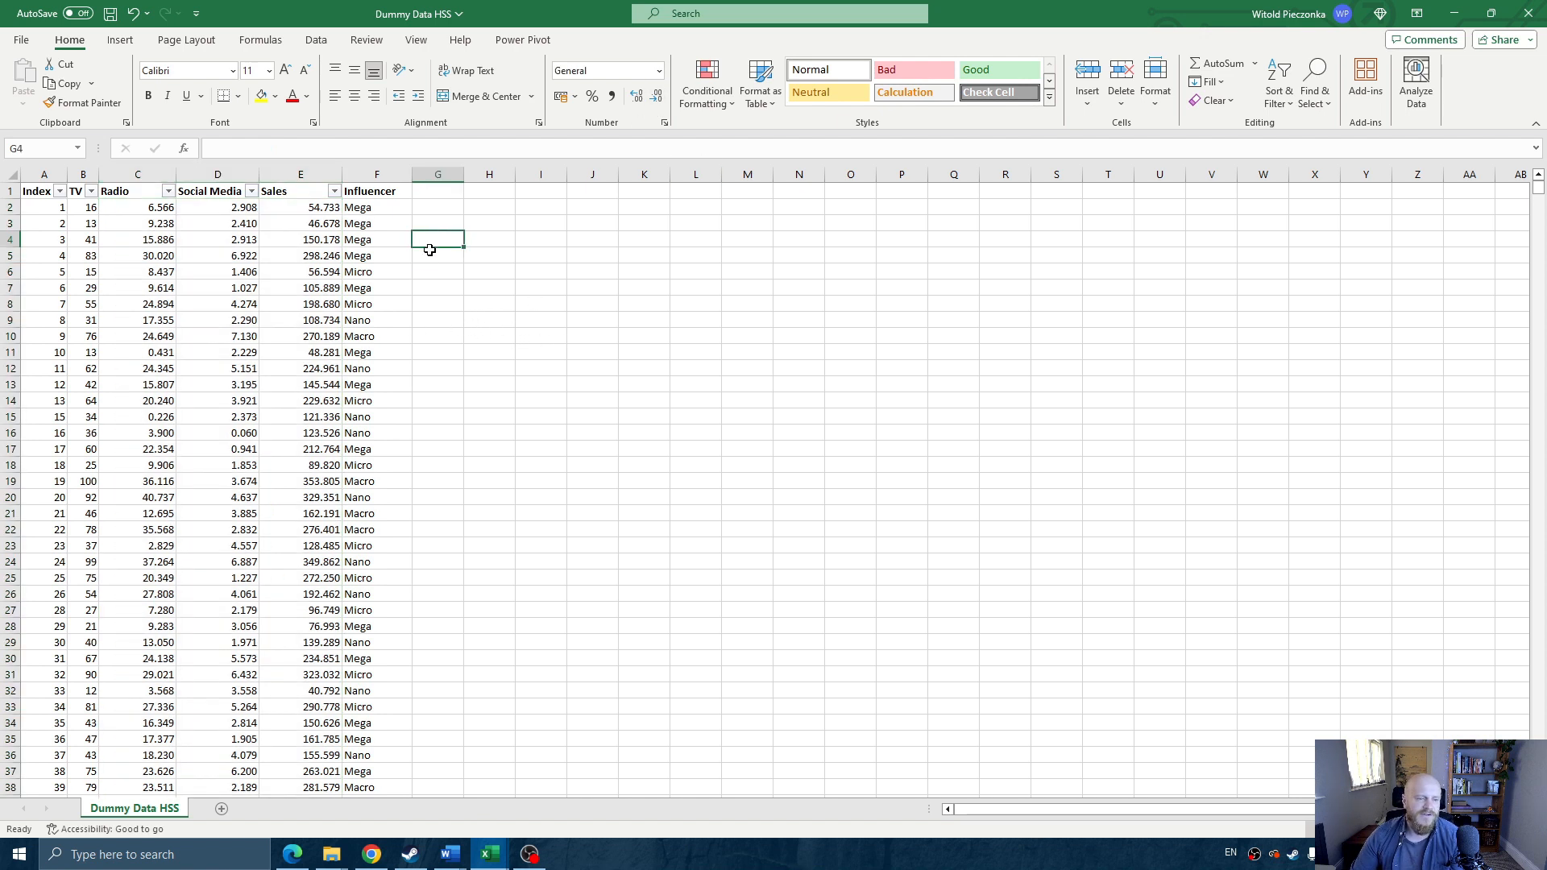
- Check the full stored values behind the rounded Radio and Sales figures
{"action": "left_click", "coordinate": [141, 255]}
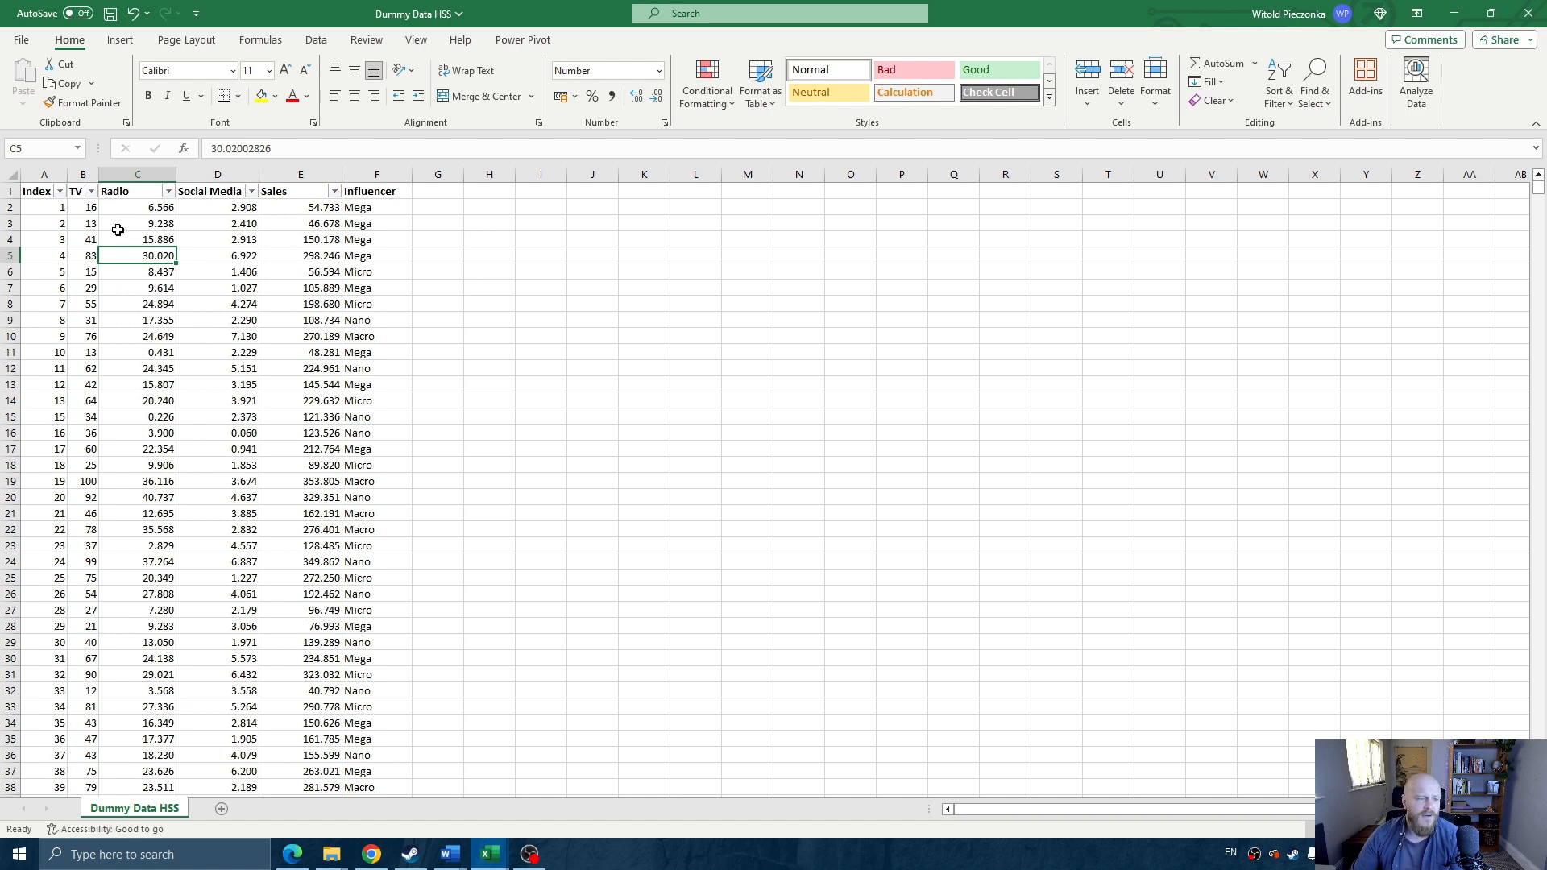
{"action": "left_click", "coordinate": [153, 211]}
{"action": "left_click", "coordinate": [279, 208]}
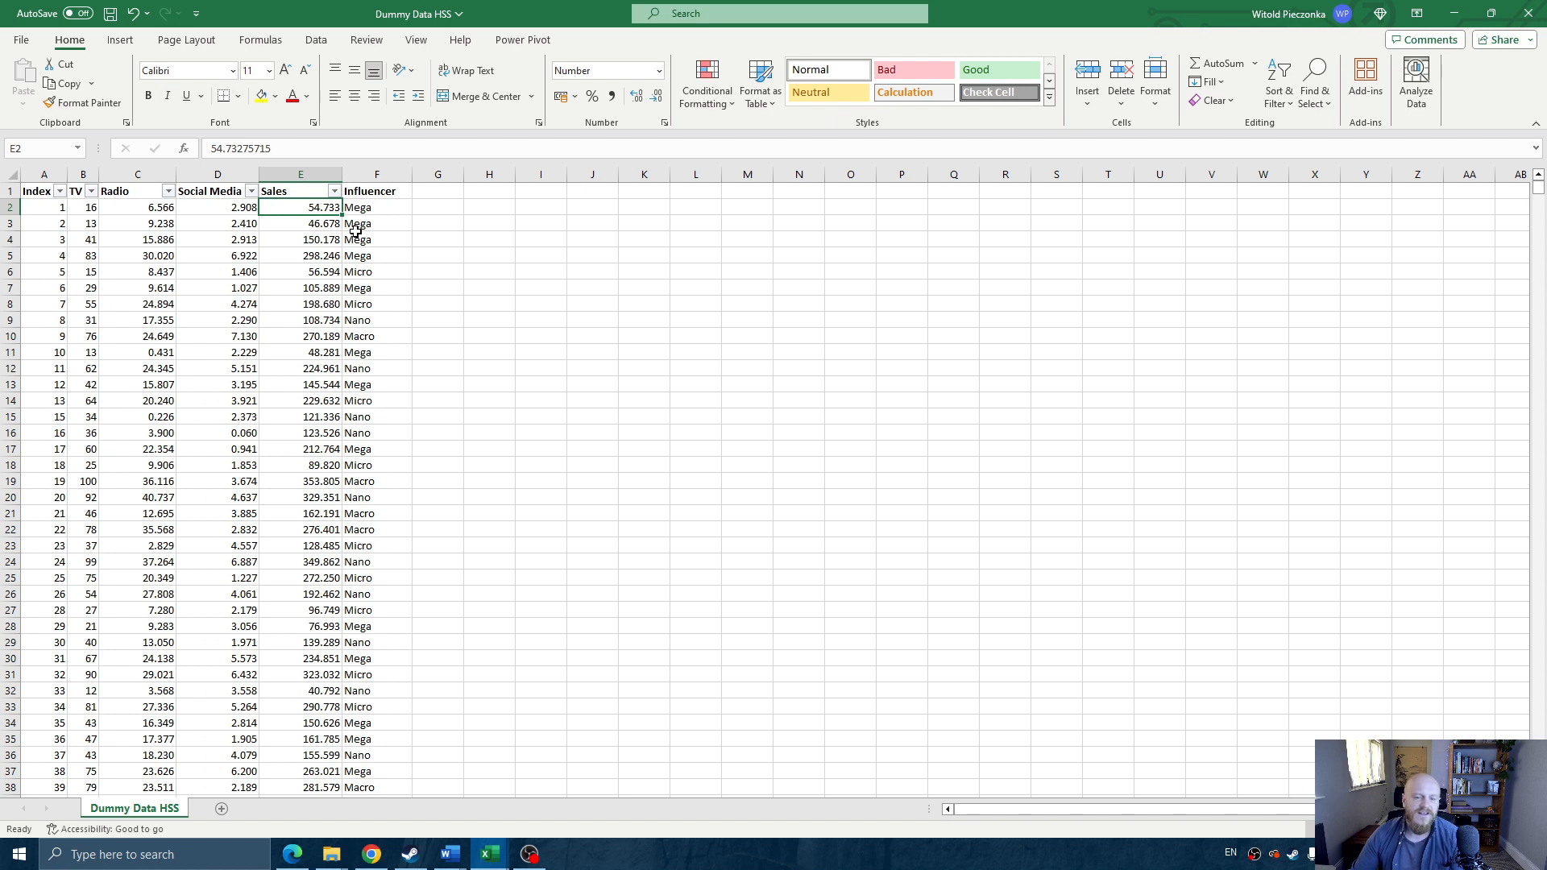
{"action": "left_click", "coordinate": [556, 307]}
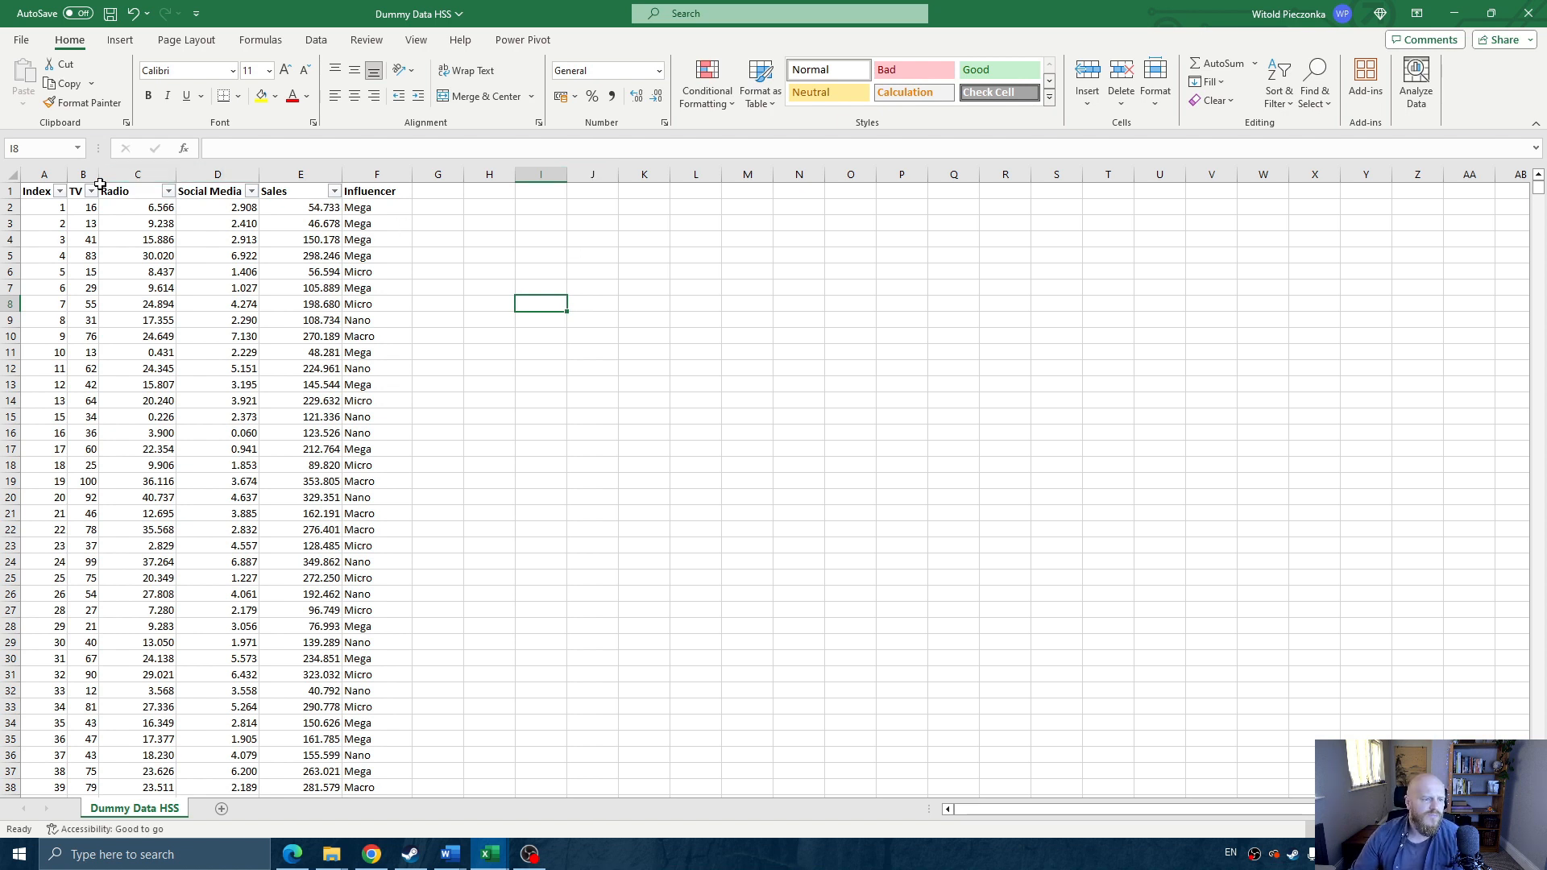
- Examine the TV, Radio and Social Media columns in relation to Sales, along with the Influencer column
{"action": "left_click_drag", "start_coordinate": [100, 183], "coordinate": [213, 187]}
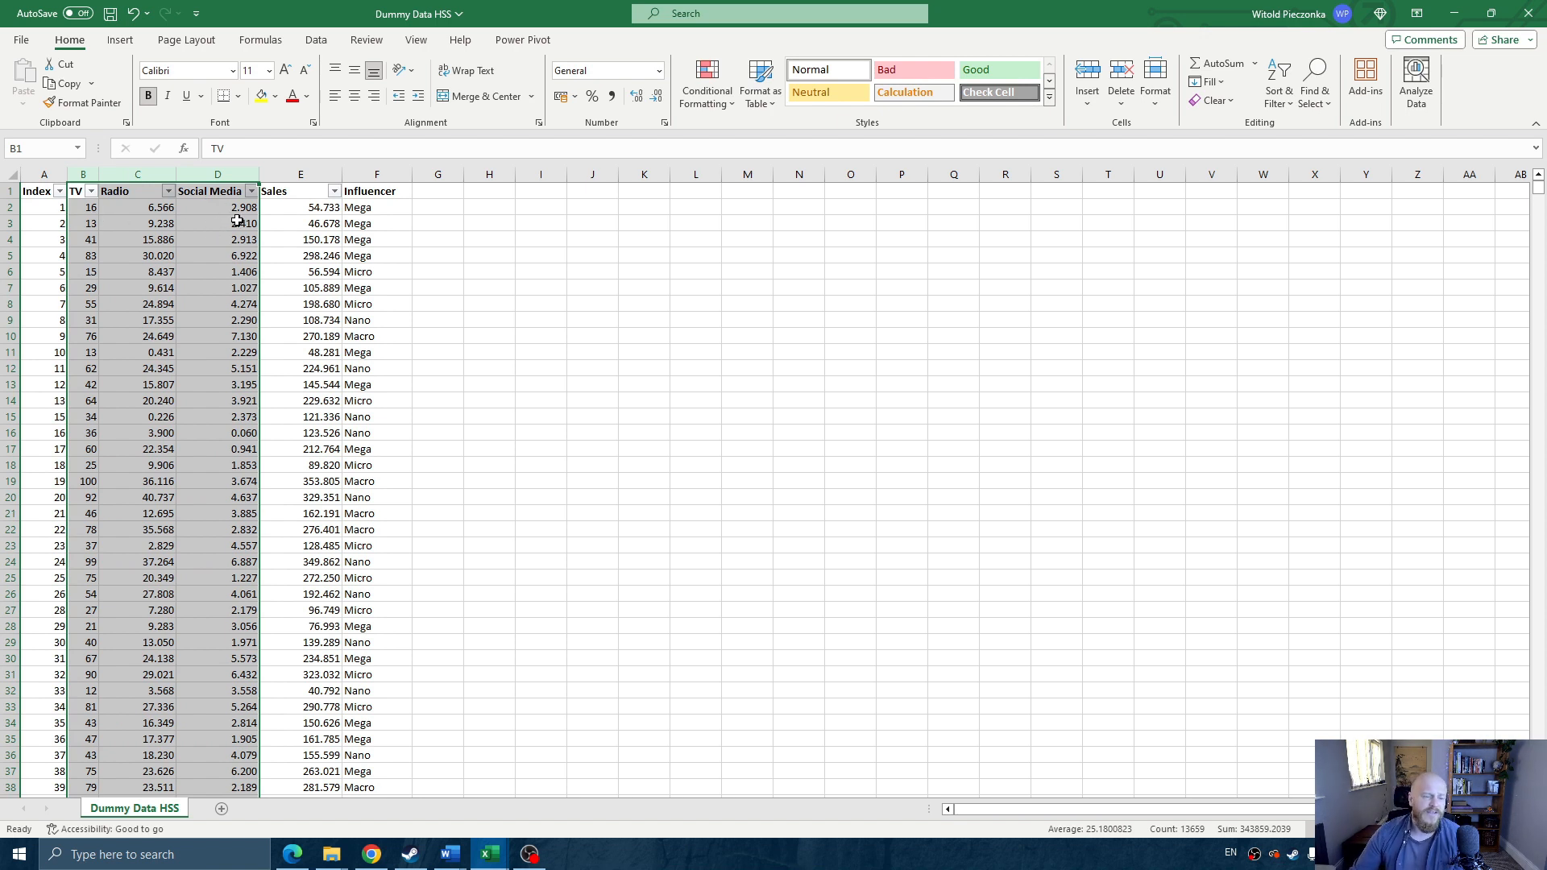
{"action": "left_click", "coordinate": [312, 176]}
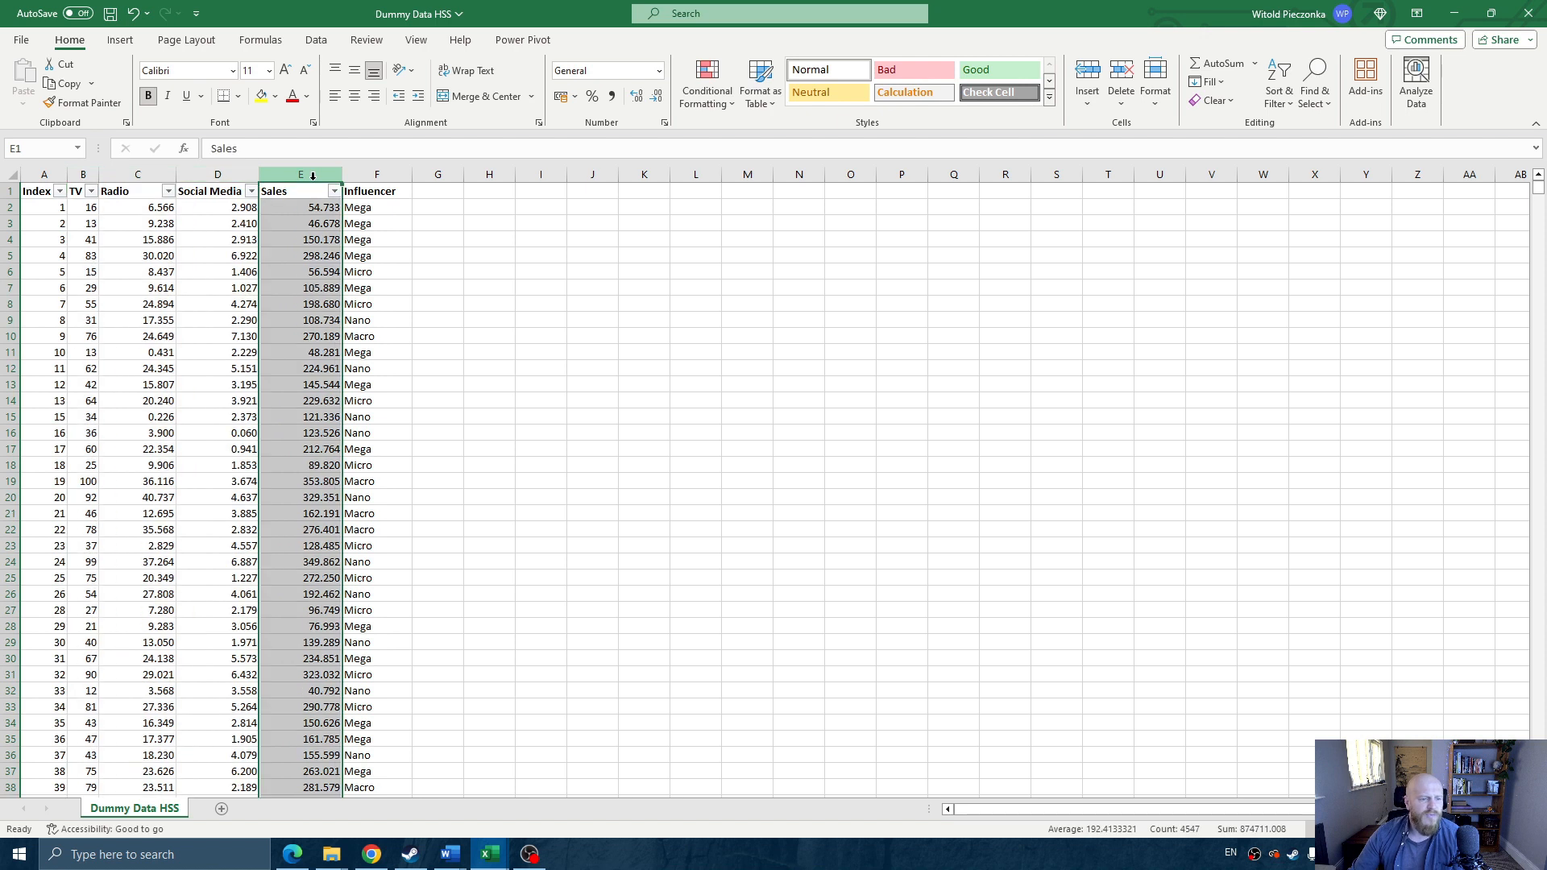
{"action": "left_click", "coordinate": [301, 196]}
{"action": "left_click", "coordinate": [313, 175]}
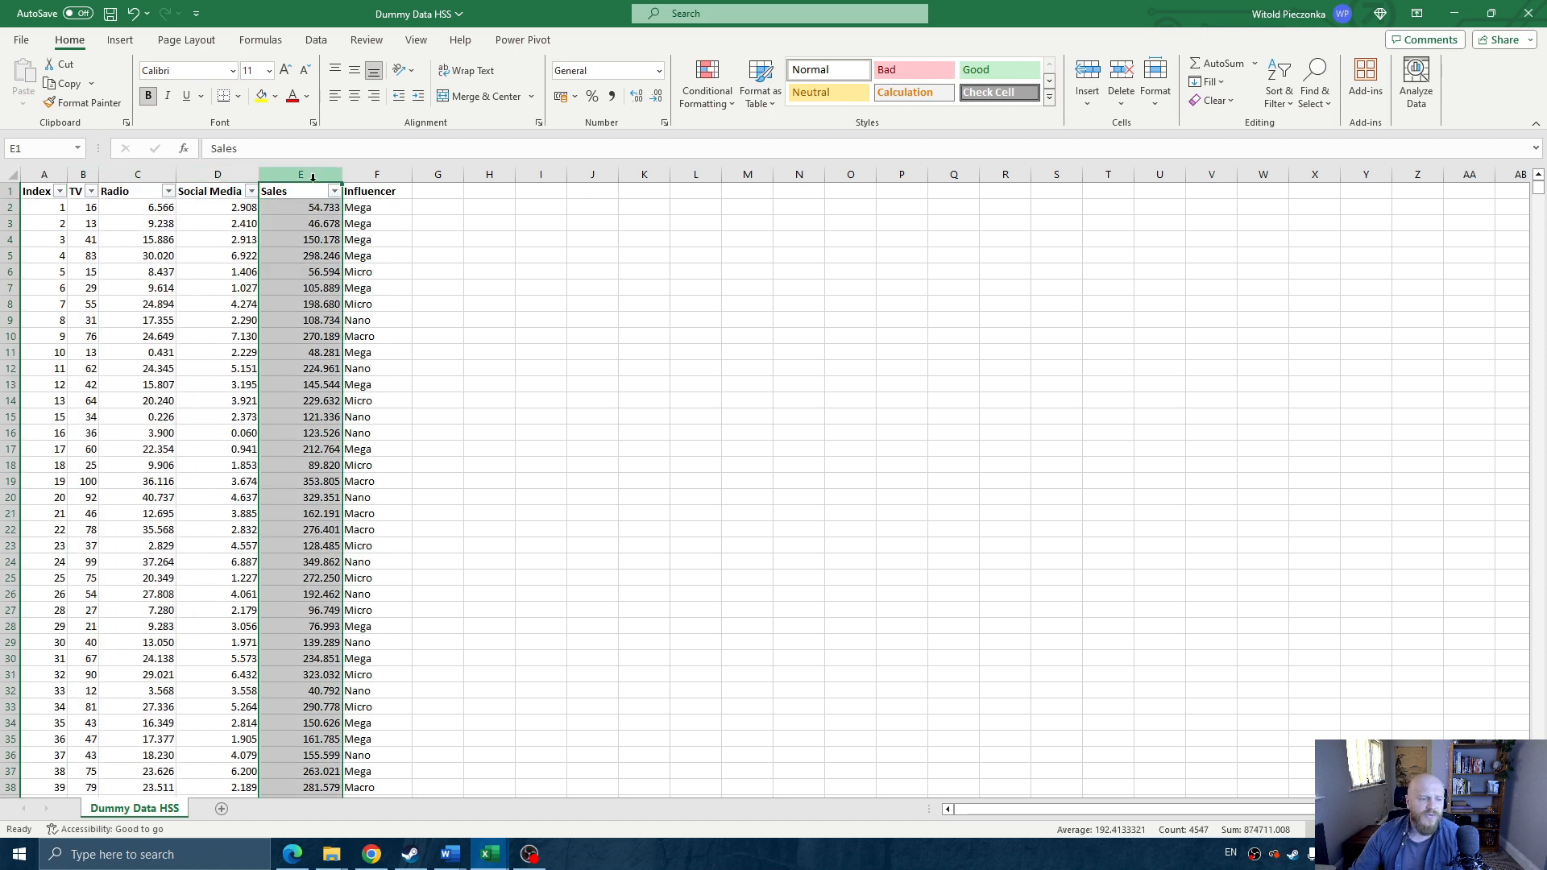
{"action": "left_click_drag", "start_coordinate": [325, 211], "coordinate": [324, 383]}
{"action": "left_click", "coordinate": [331, 352]}
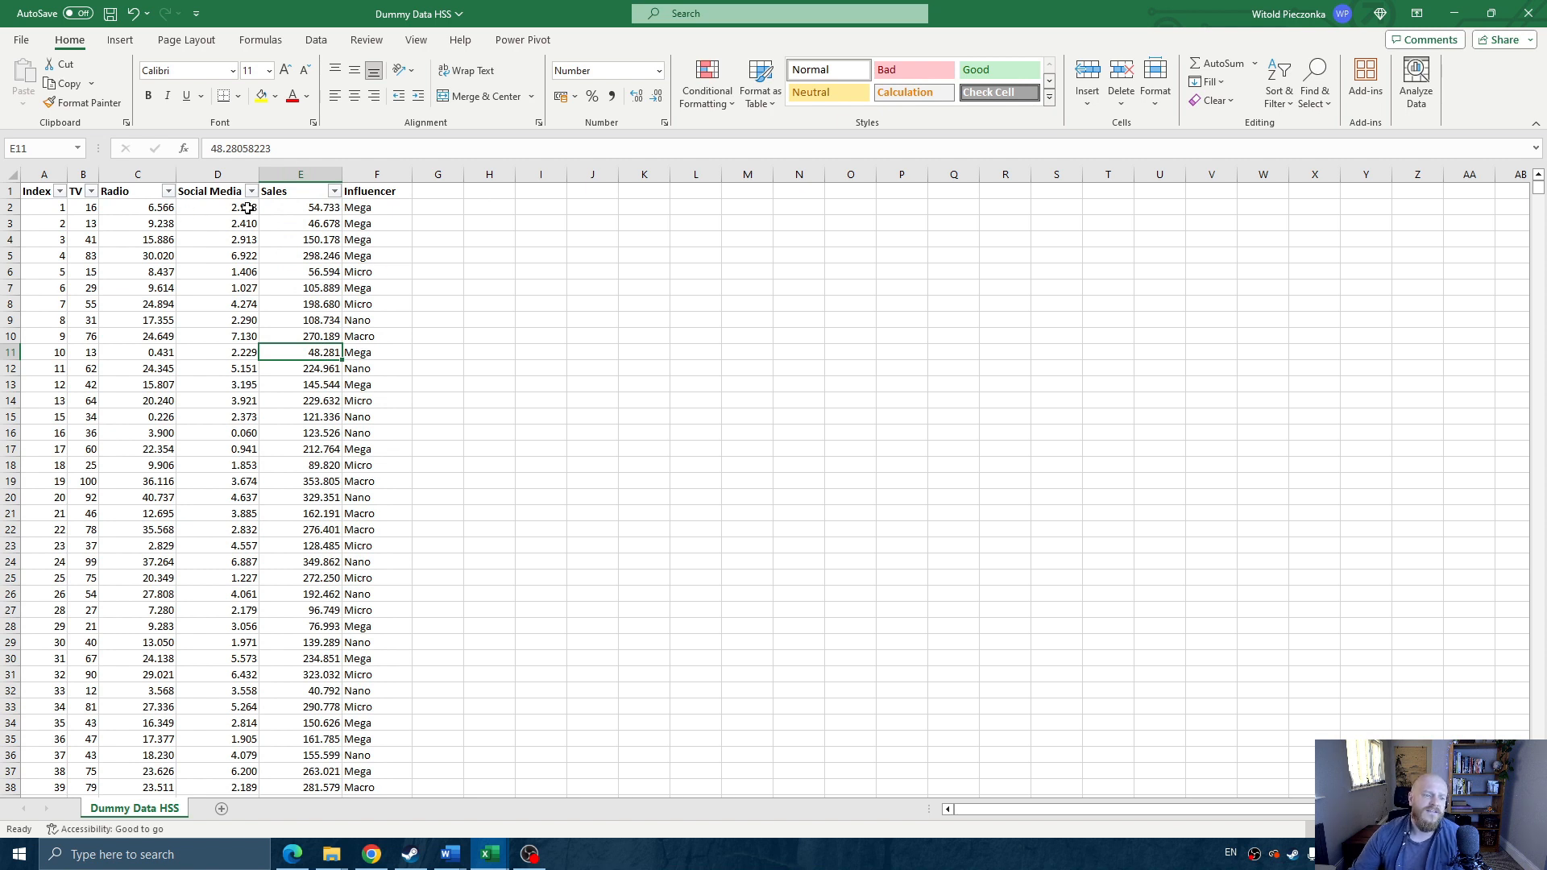
{"action": "left_click", "coordinate": [208, 174]}
{"action": "left_click_drag", "start_coordinate": [208, 174], "coordinate": [76, 179]}
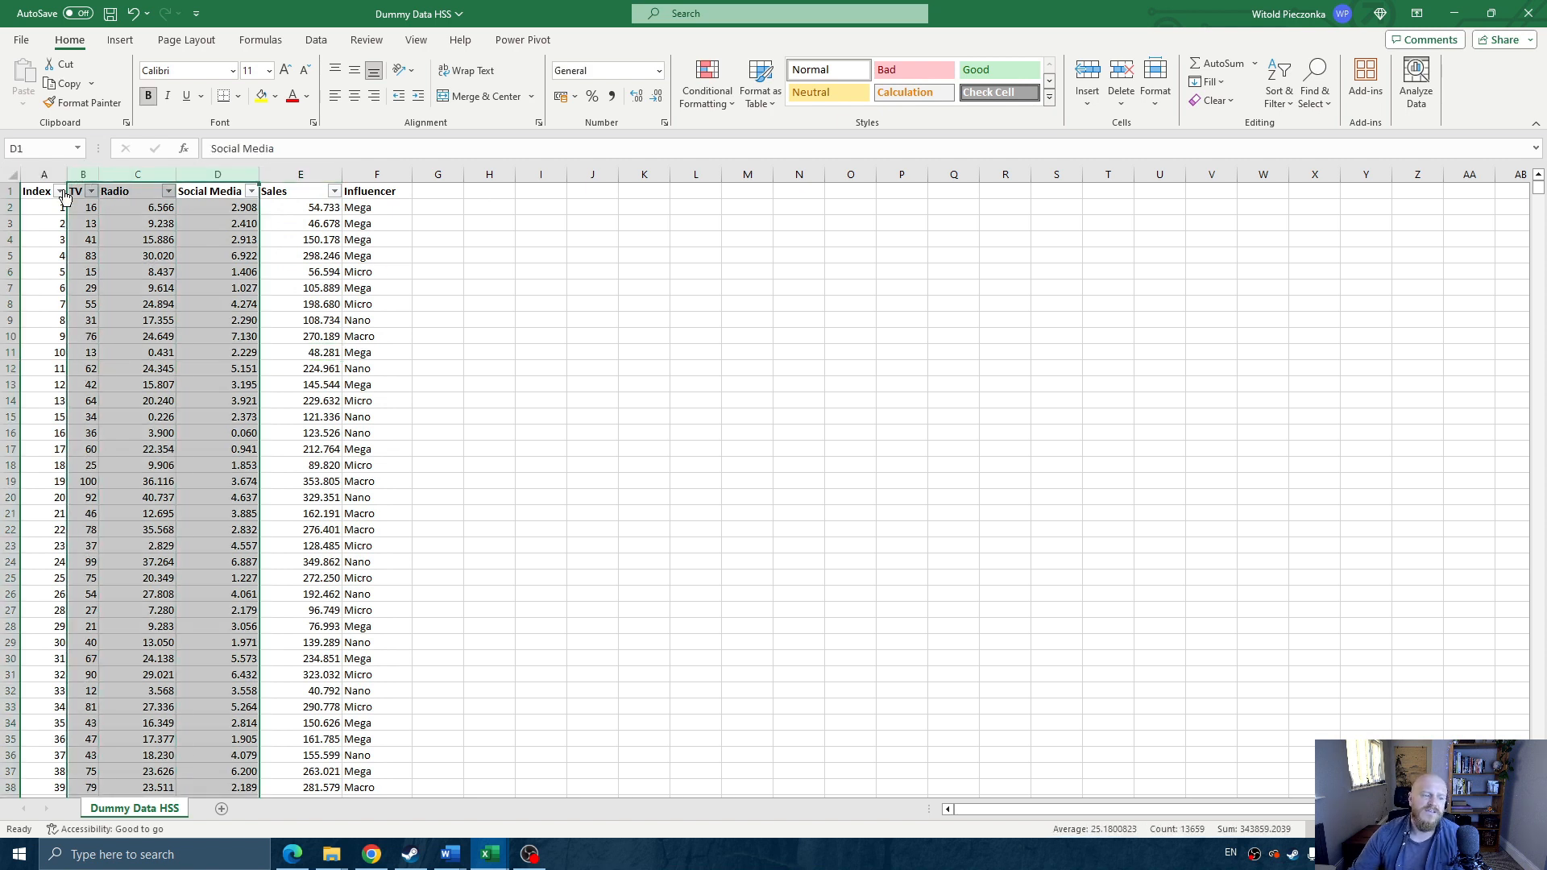
{"action": "left_click", "coordinate": [46, 188]}
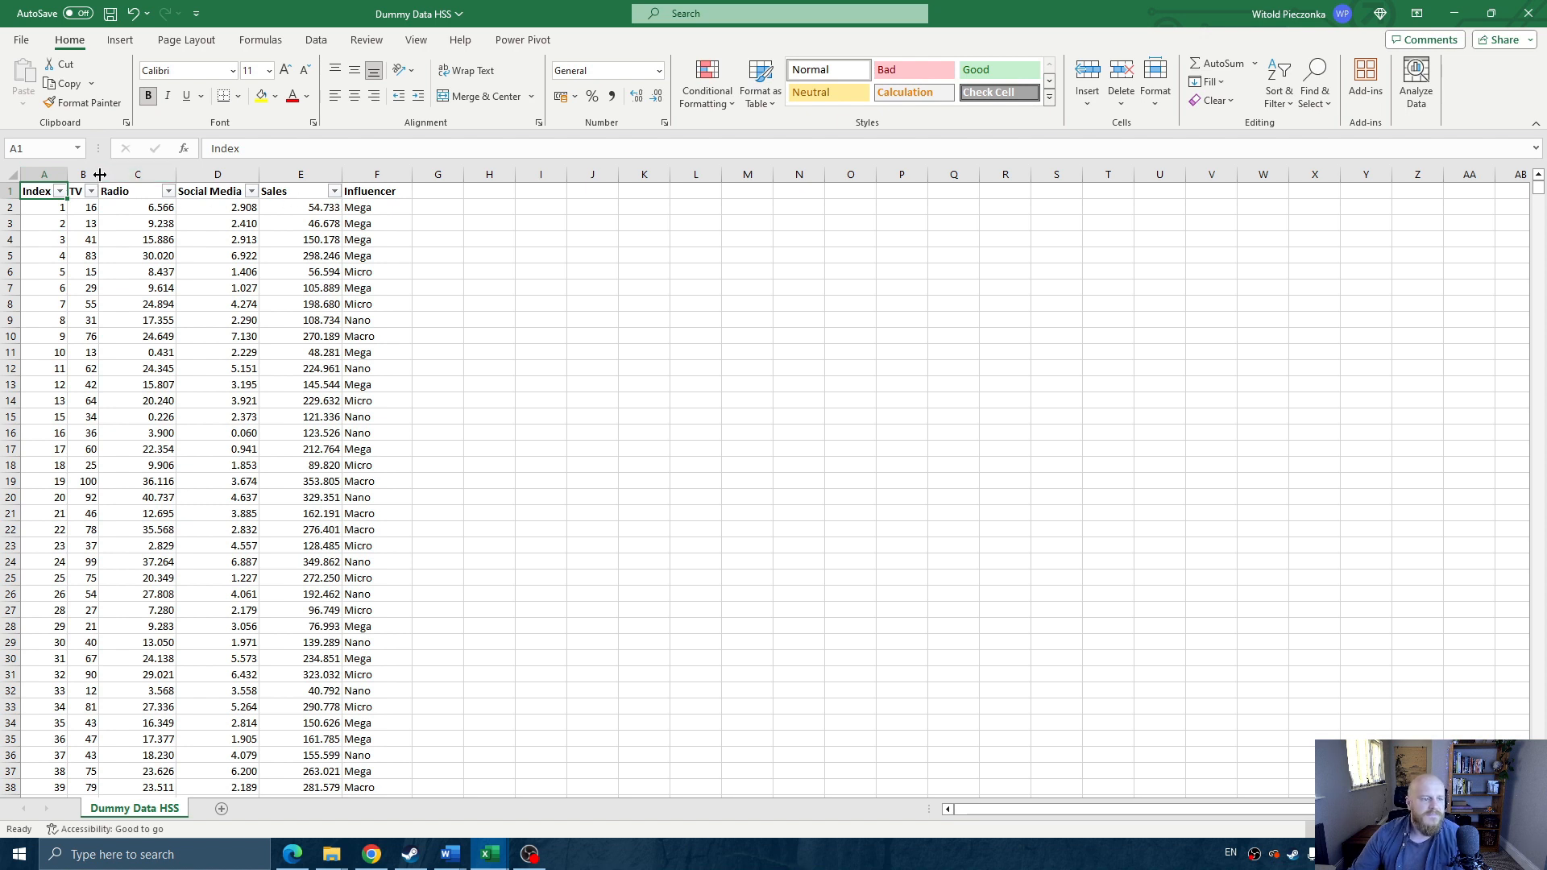
{"action": "left_click_drag", "start_coordinate": [83, 171], "coordinate": [238, 171]}
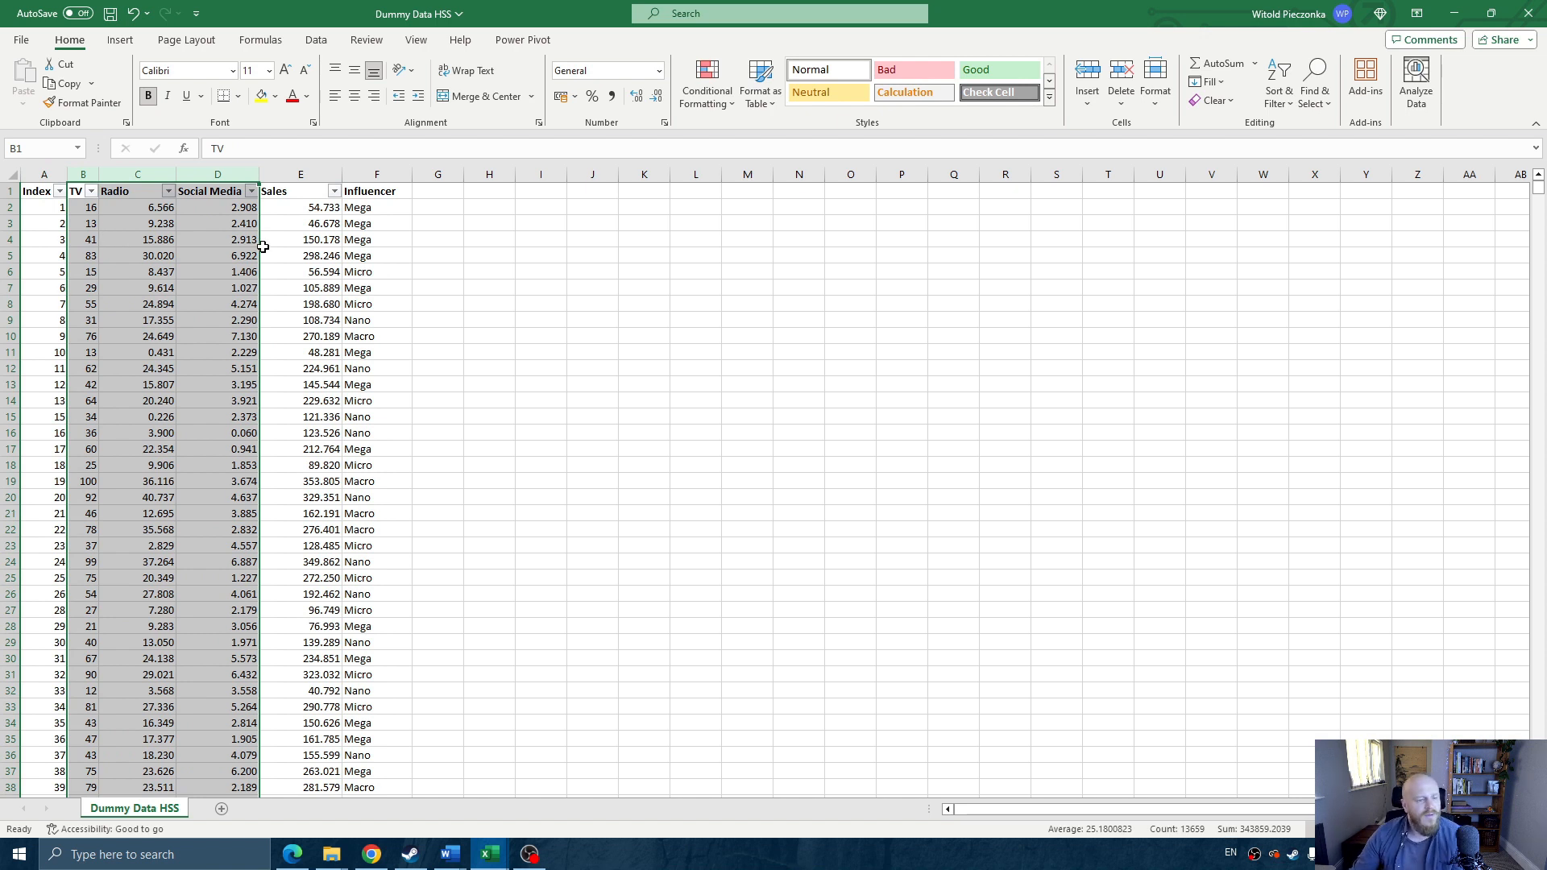
{"action": "left_click", "coordinate": [301, 170]}
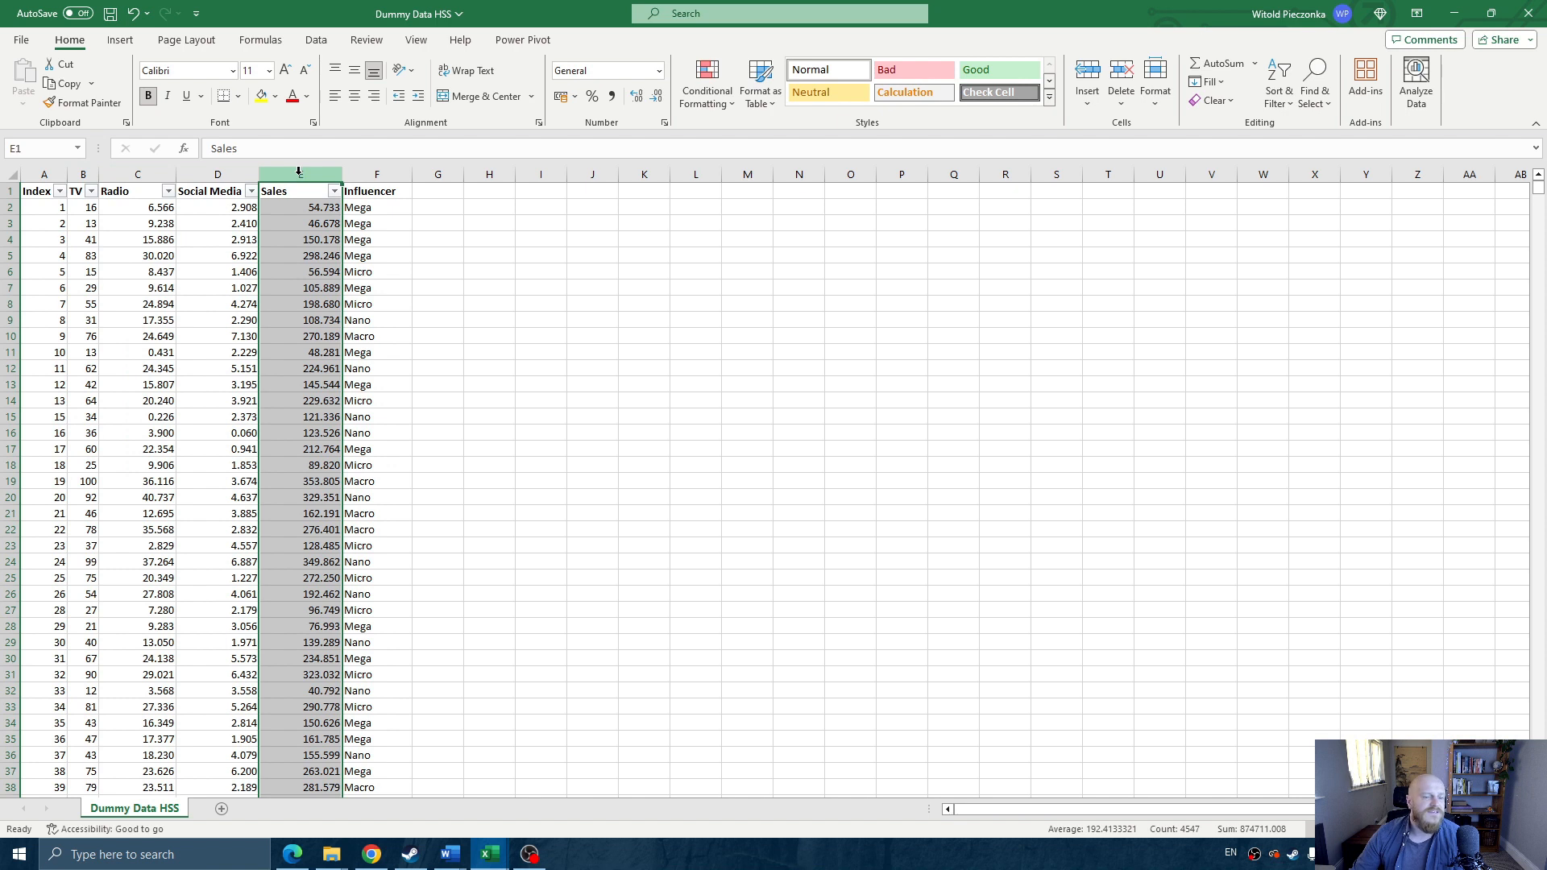
{"action": "left_click", "coordinate": [391, 174]}
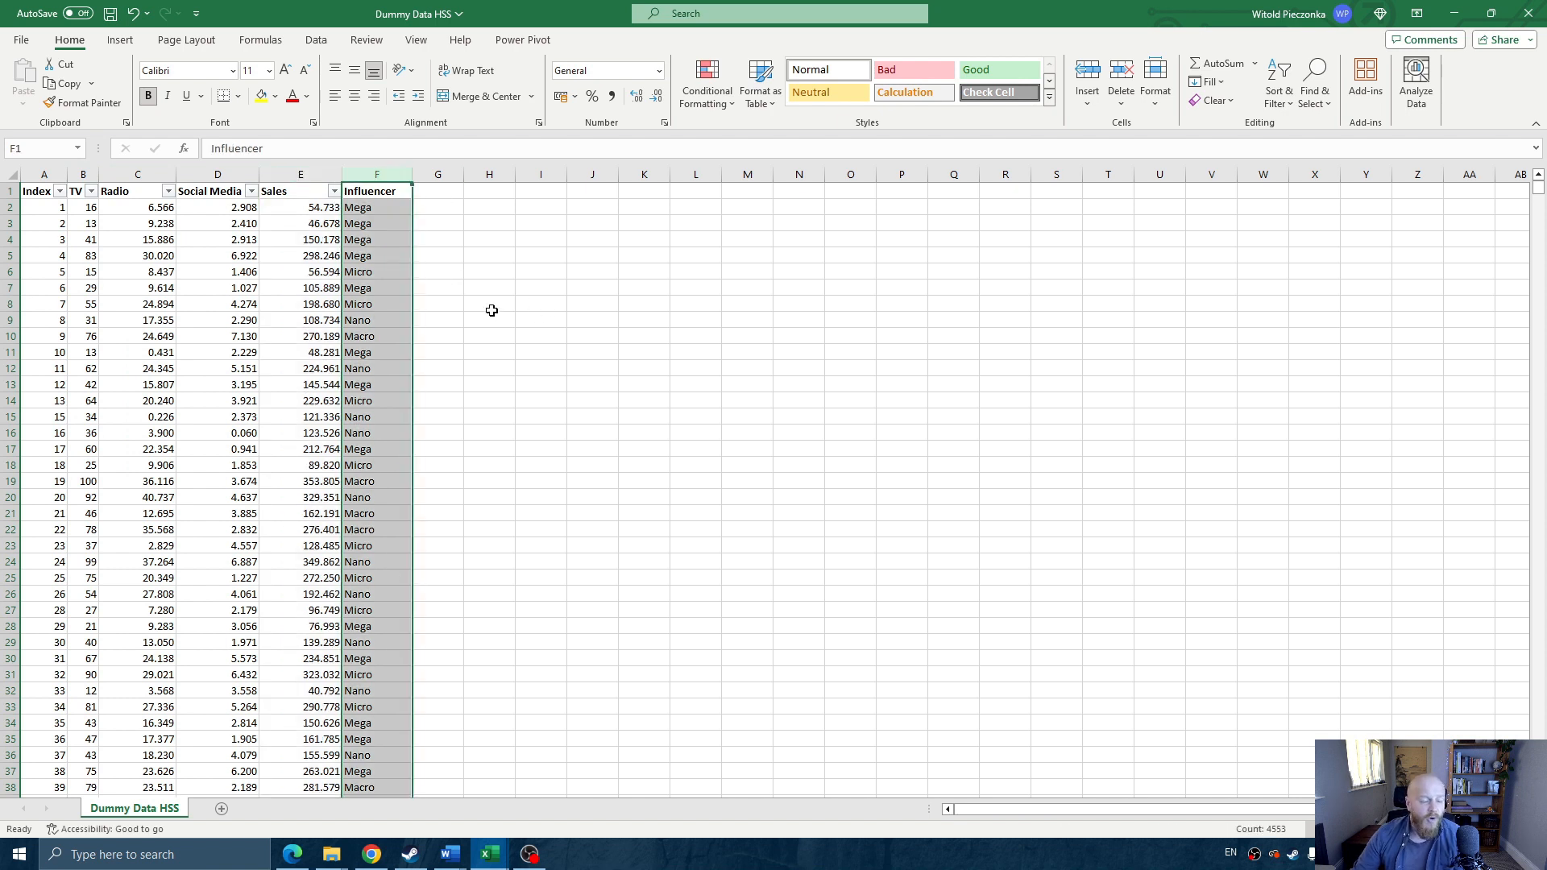
{"action": "left_click", "coordinate": [331, 223]}
{"action": "left_click", "coordinate": [318, 211]}
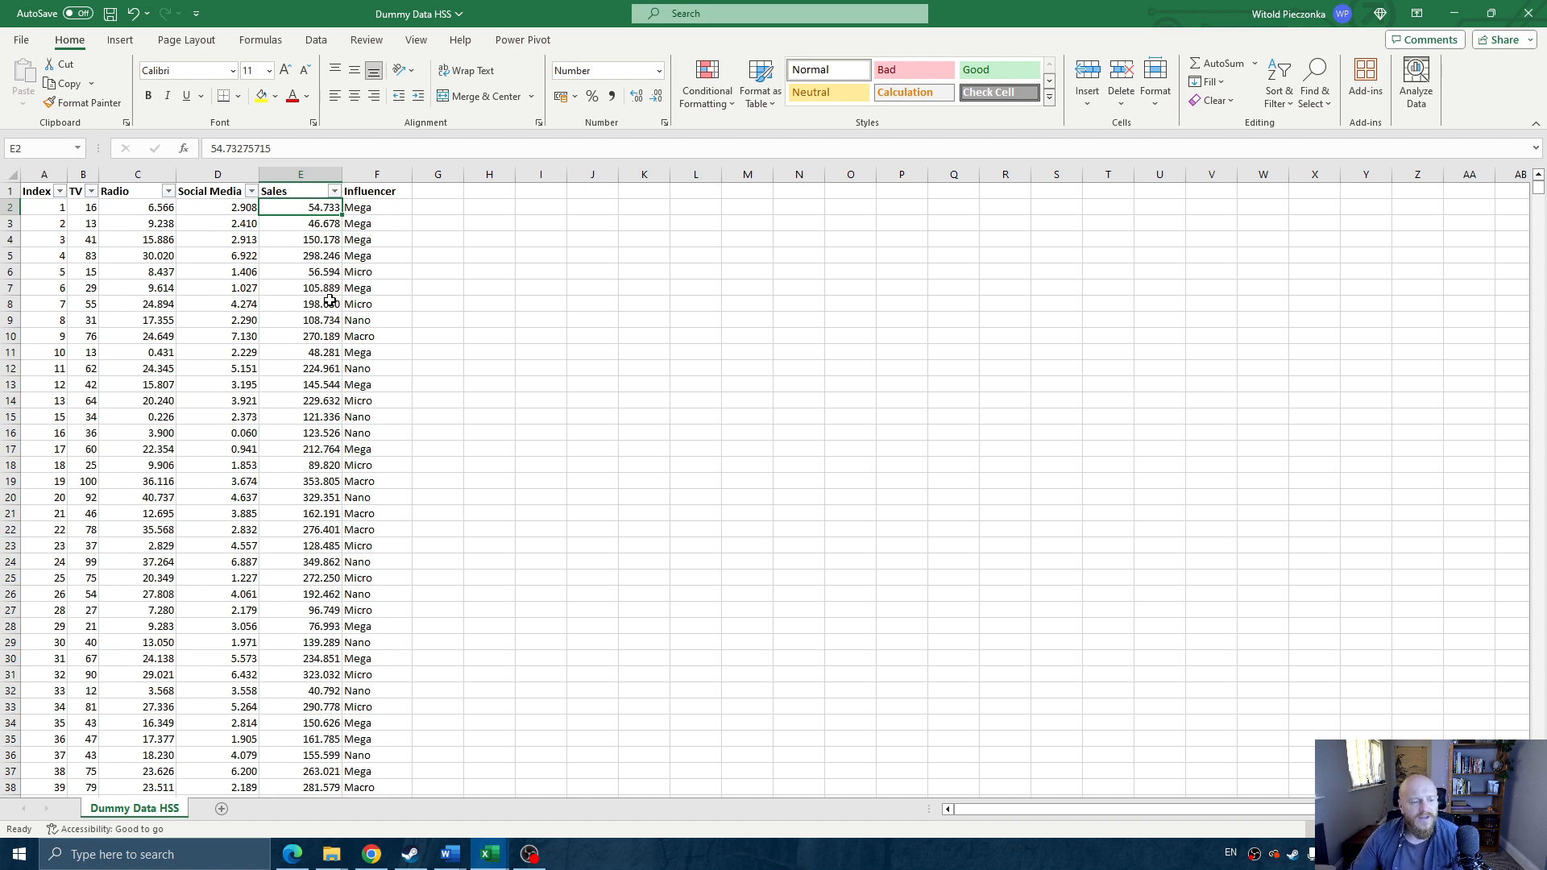
{"action": "left_click", "coordinate": [84, 174]}
{"action": "left_click", "coordinate": [138, 174]}
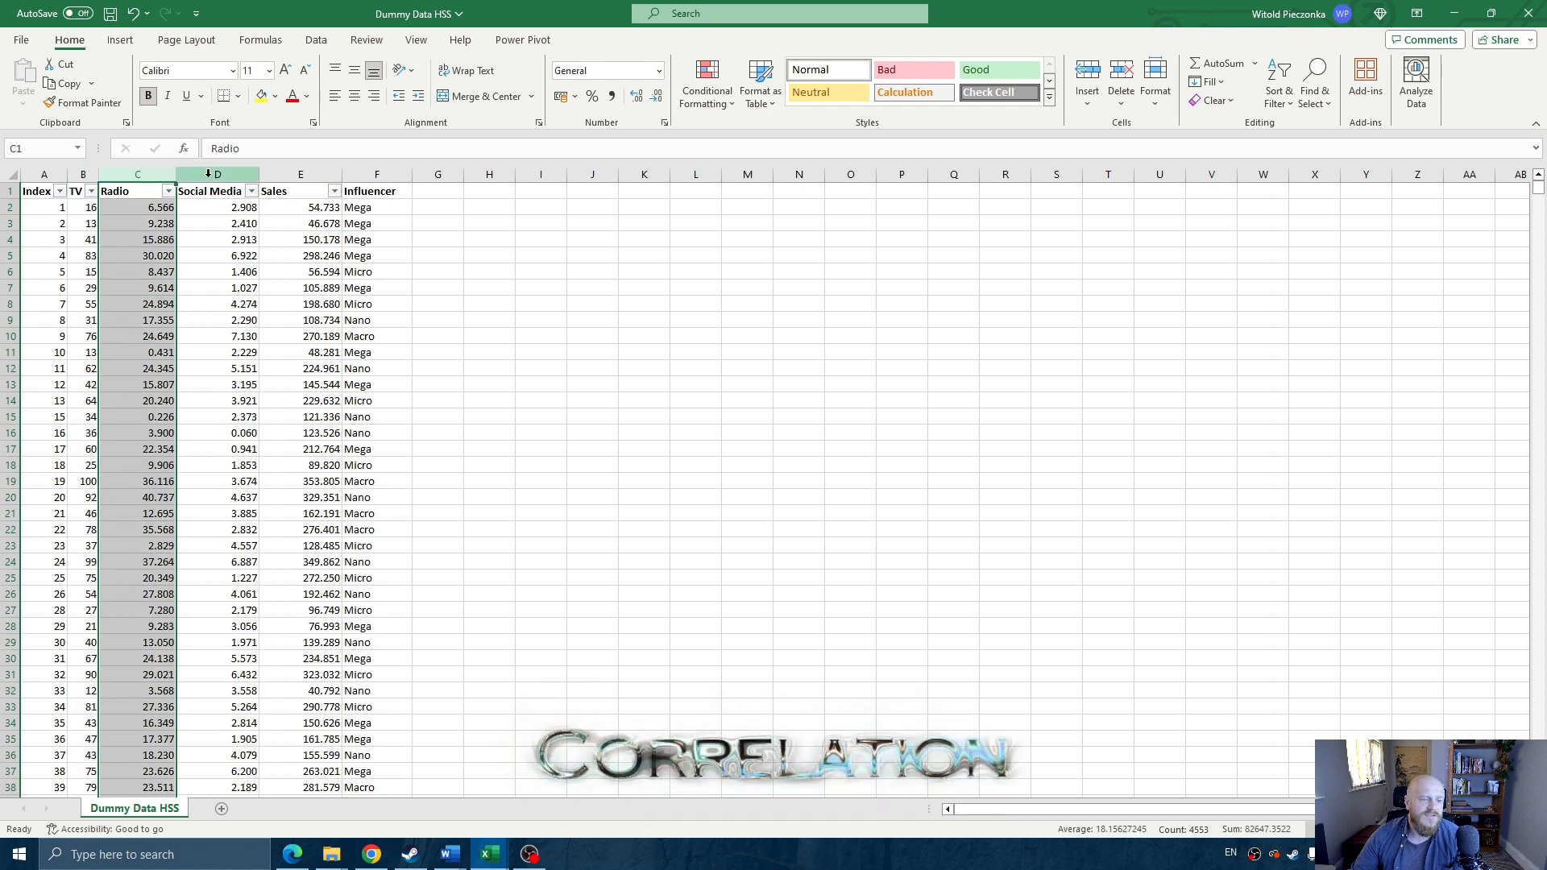
{"action": "left_click", "coordinate": [218, 174]}
{"action": "left_click", "coordinate": [301, 175]}
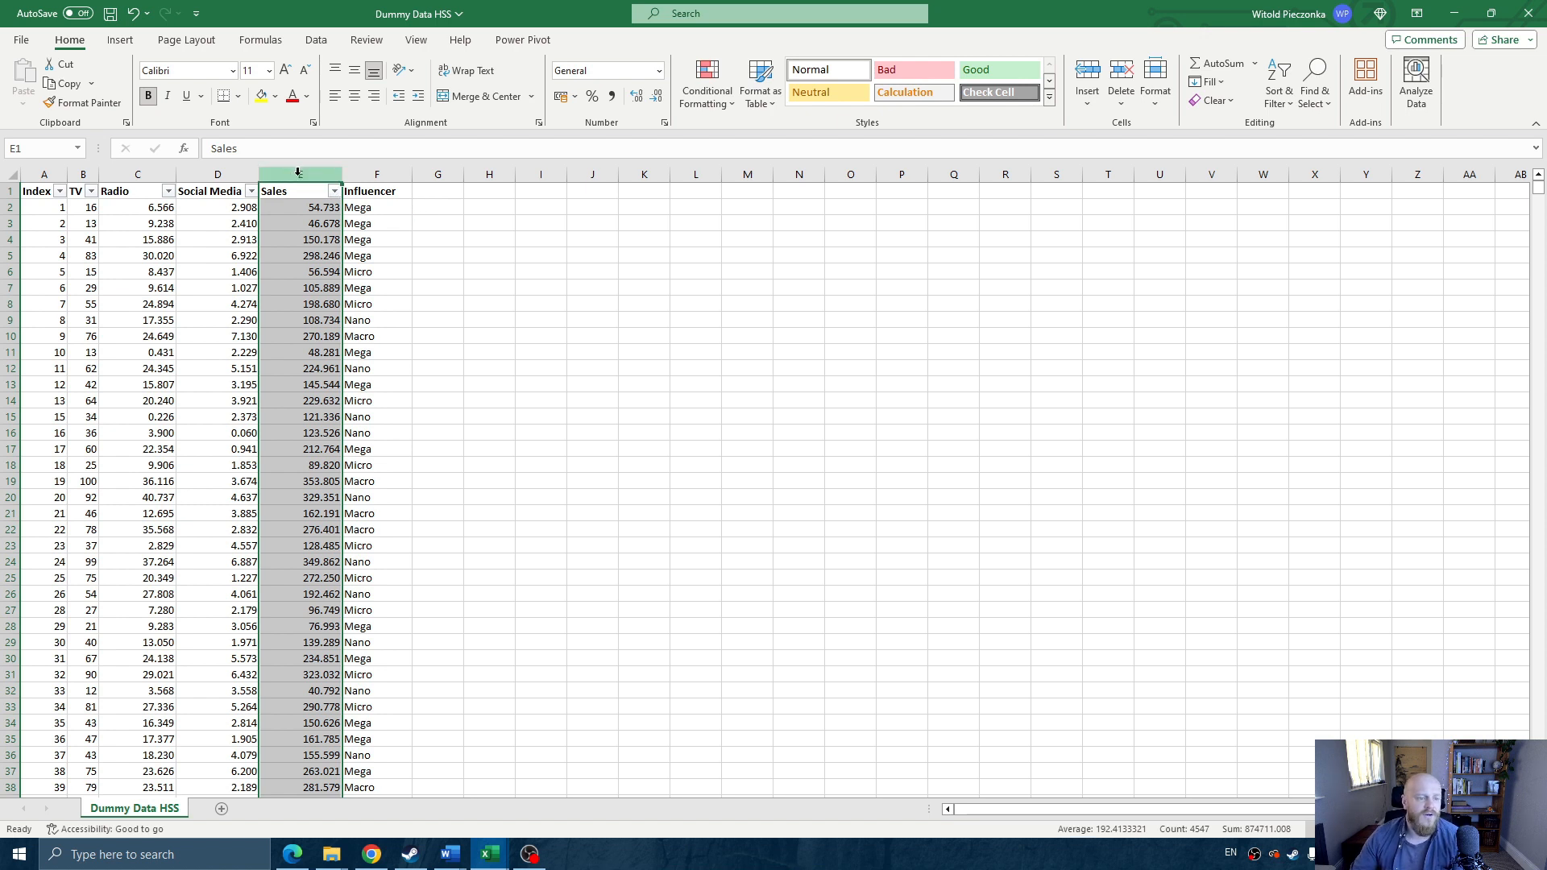
{"action": "left_click", "coordinate": [532, 239]}
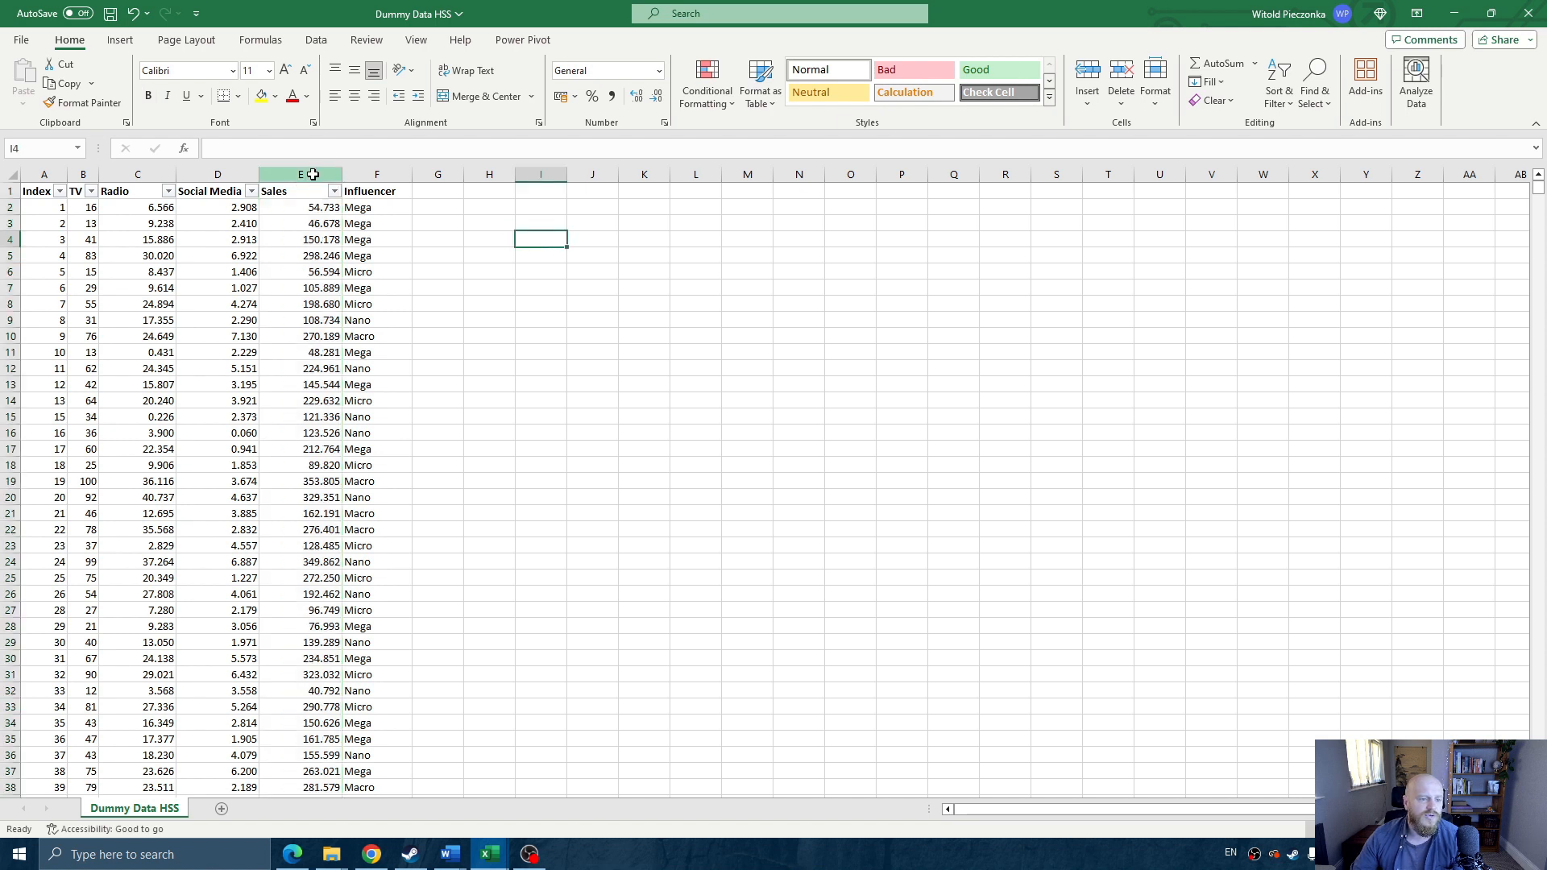
- Insert a scatter chart of the Social Media and Sales columns and place it just beside the data, around columns H to O
{"action": "left_click", "coordinate": [313, 174]}
{"action": "left_click", "coordinate": [229, 170], "text": "ctrl"}
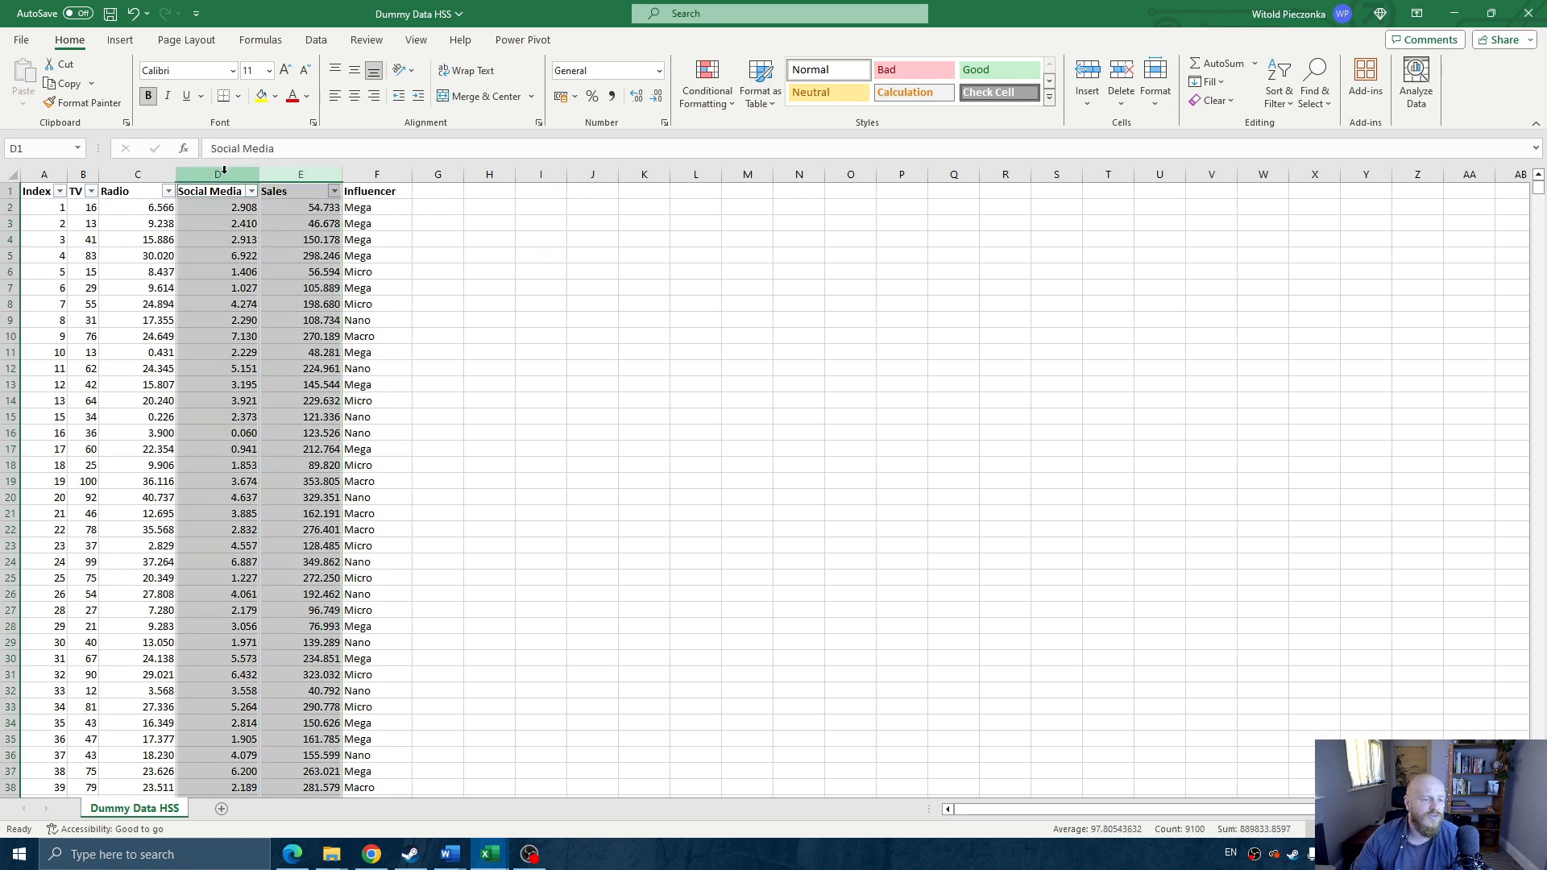
{"action": "left_click", "coordinate": [124, 45]}
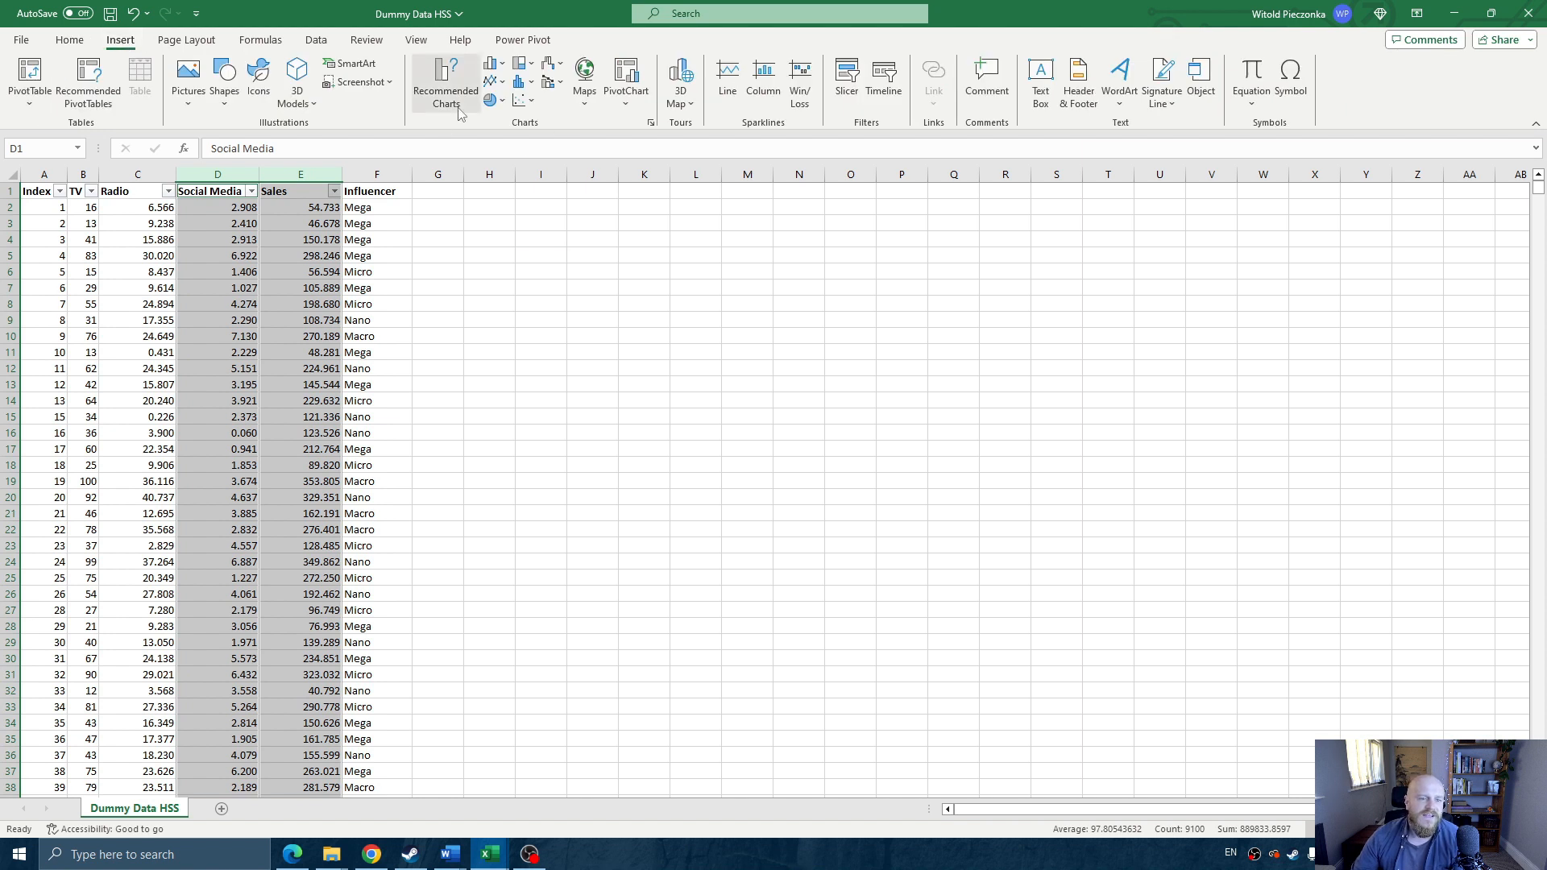
{"action": "left_click", "coordinate": [523, 103]}
{"action": "left_click", "coordinate": [533, 157]}
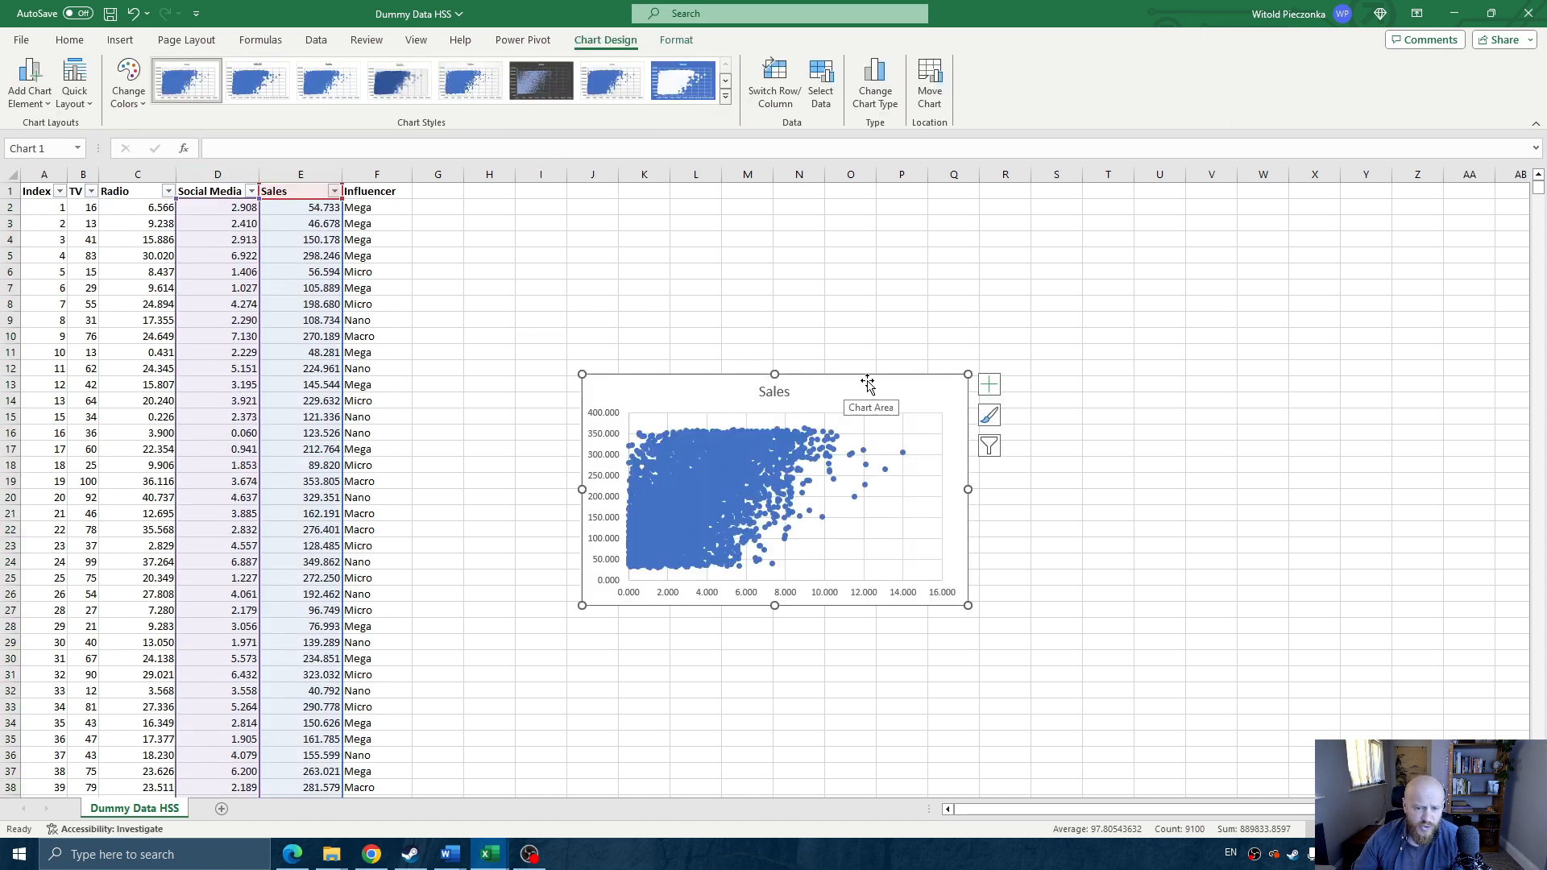
{"action": "left_click_drag", "start_coordinate": [867, 377], "coordinate": [739, 259]}
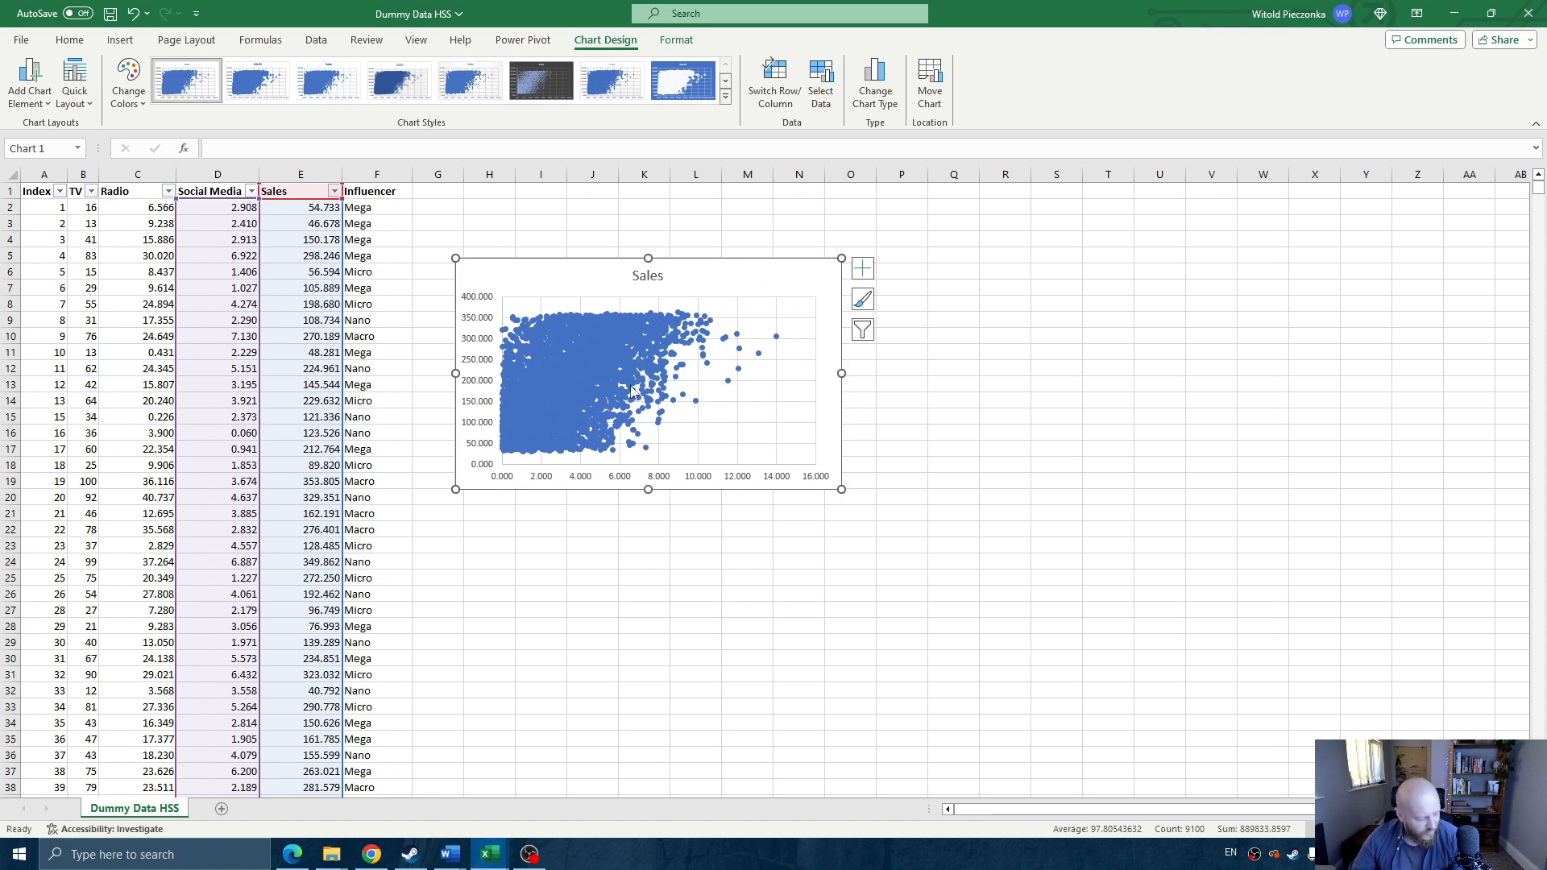
- Apply the chart style Style 7 to the scatter chart of Social Media and Sales
{"action": "left_click", "coordinate": [726, 98]}
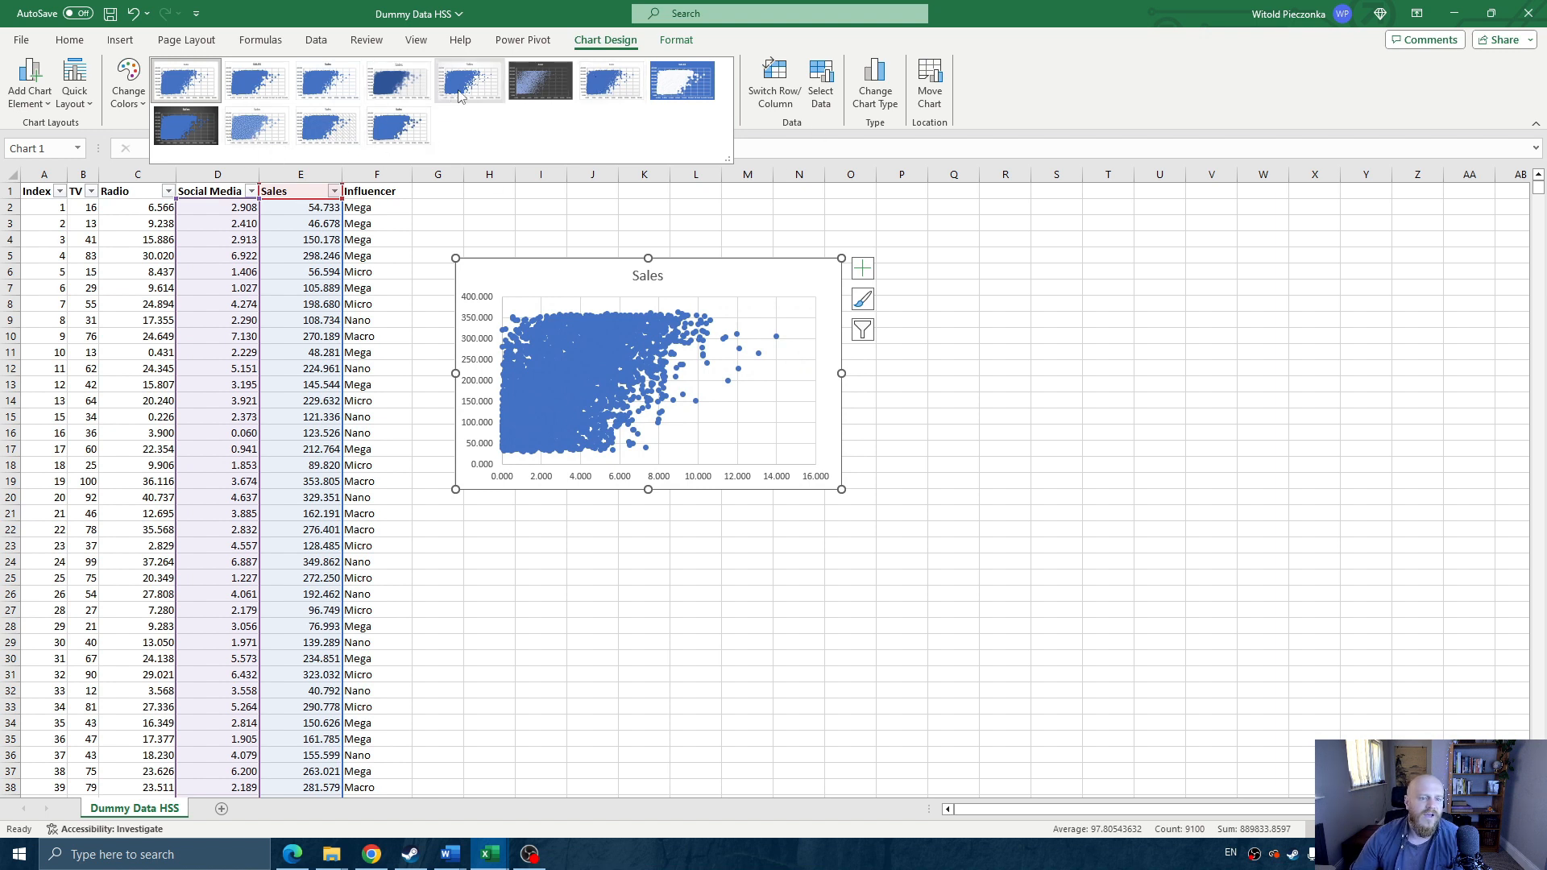
{"action": "left_click", "coordinate": [254, 129]}
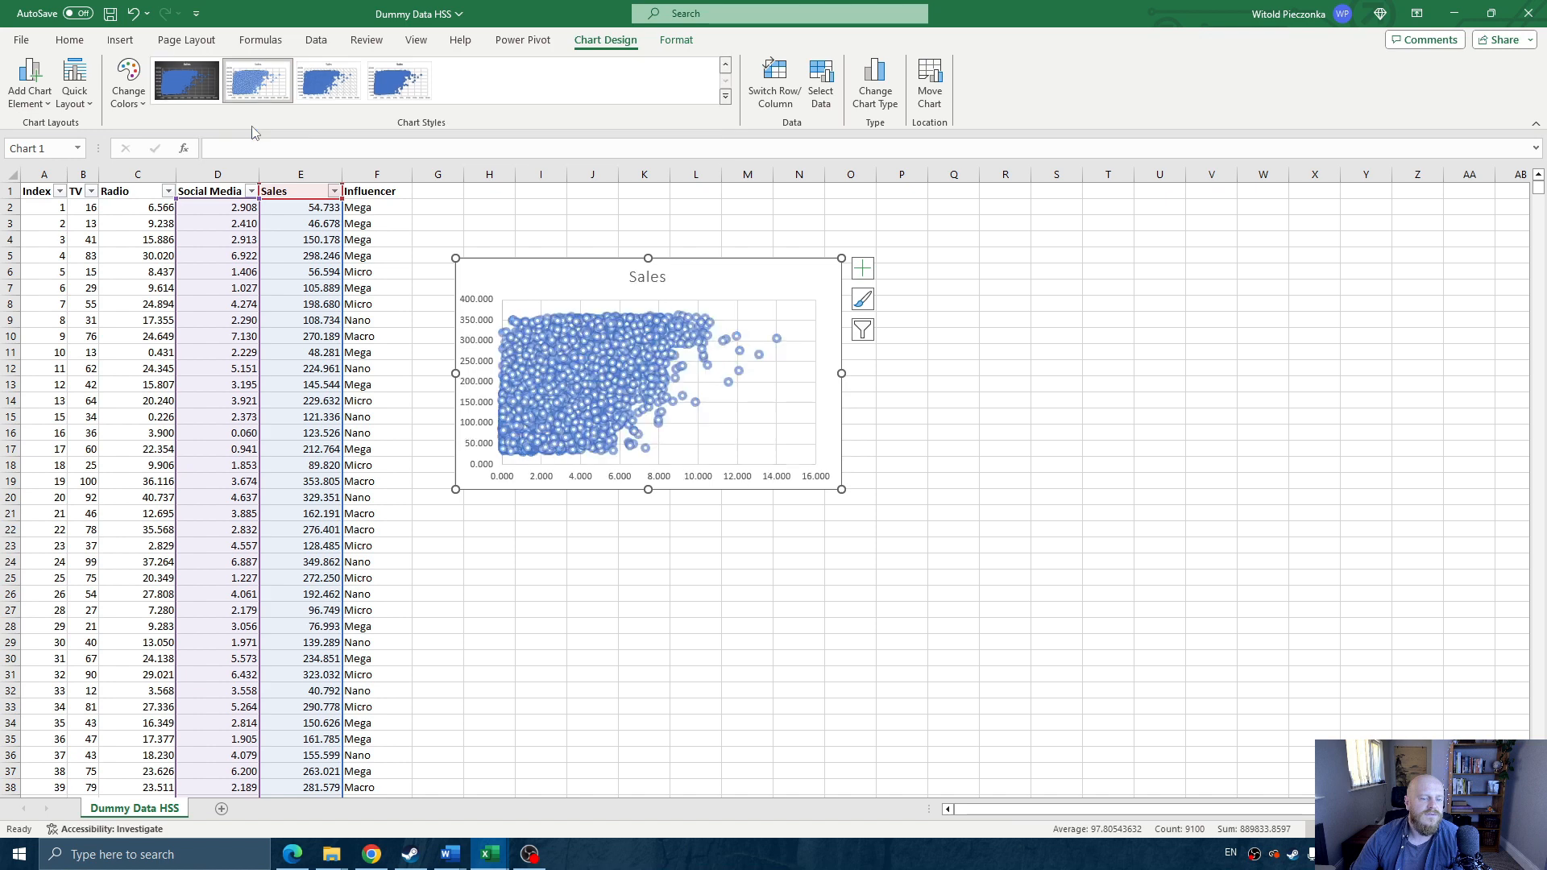
{"action": "left_click", "coordinate": [726, 67]}
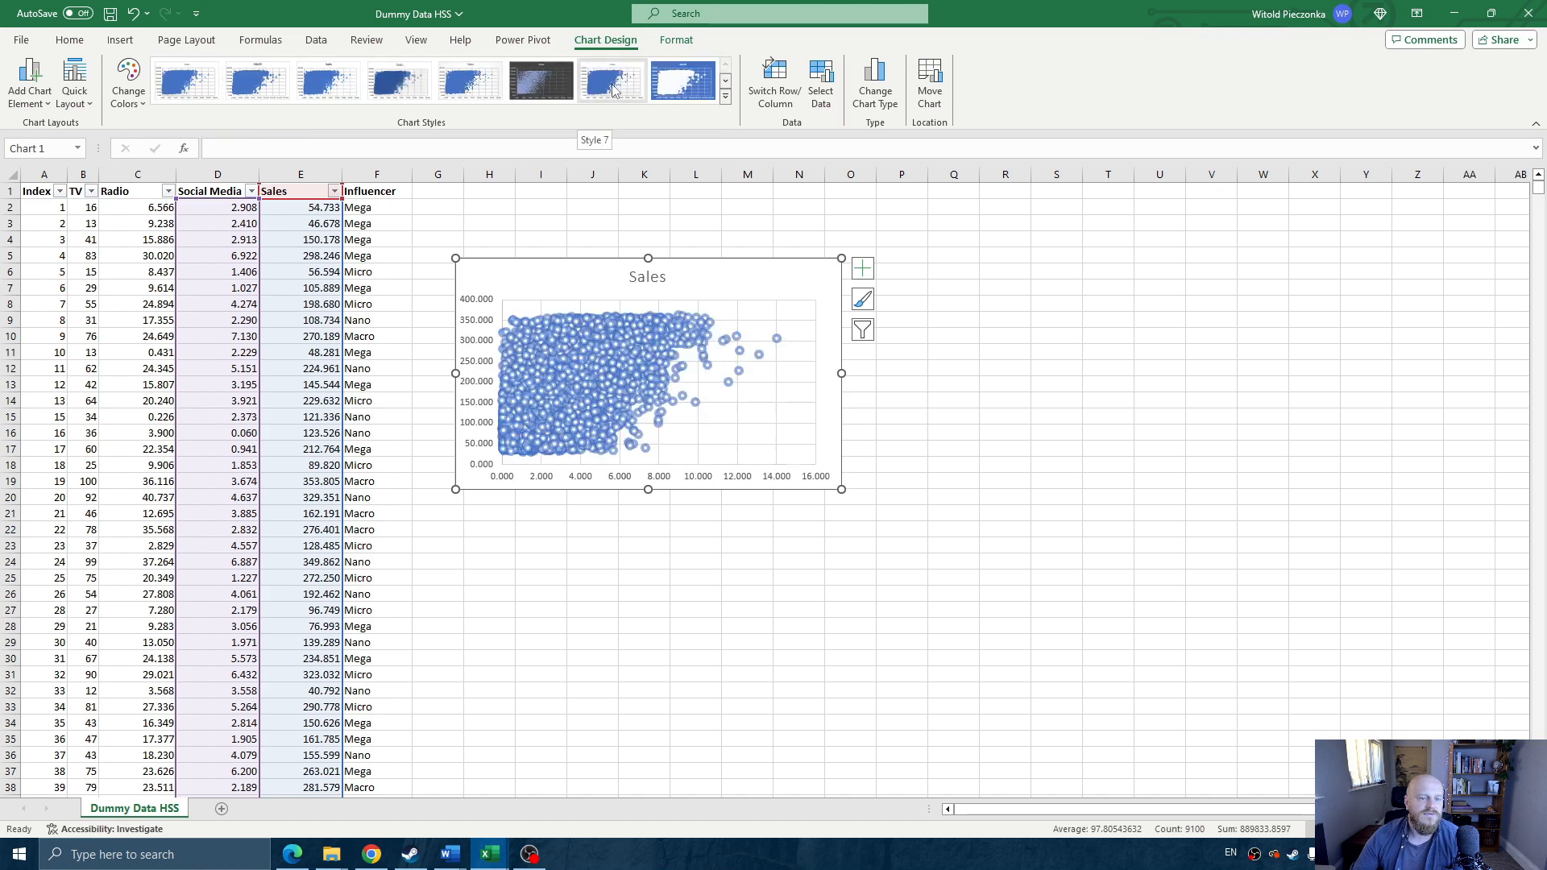
{"action": "left_click", "coordinate": [613, 90]}
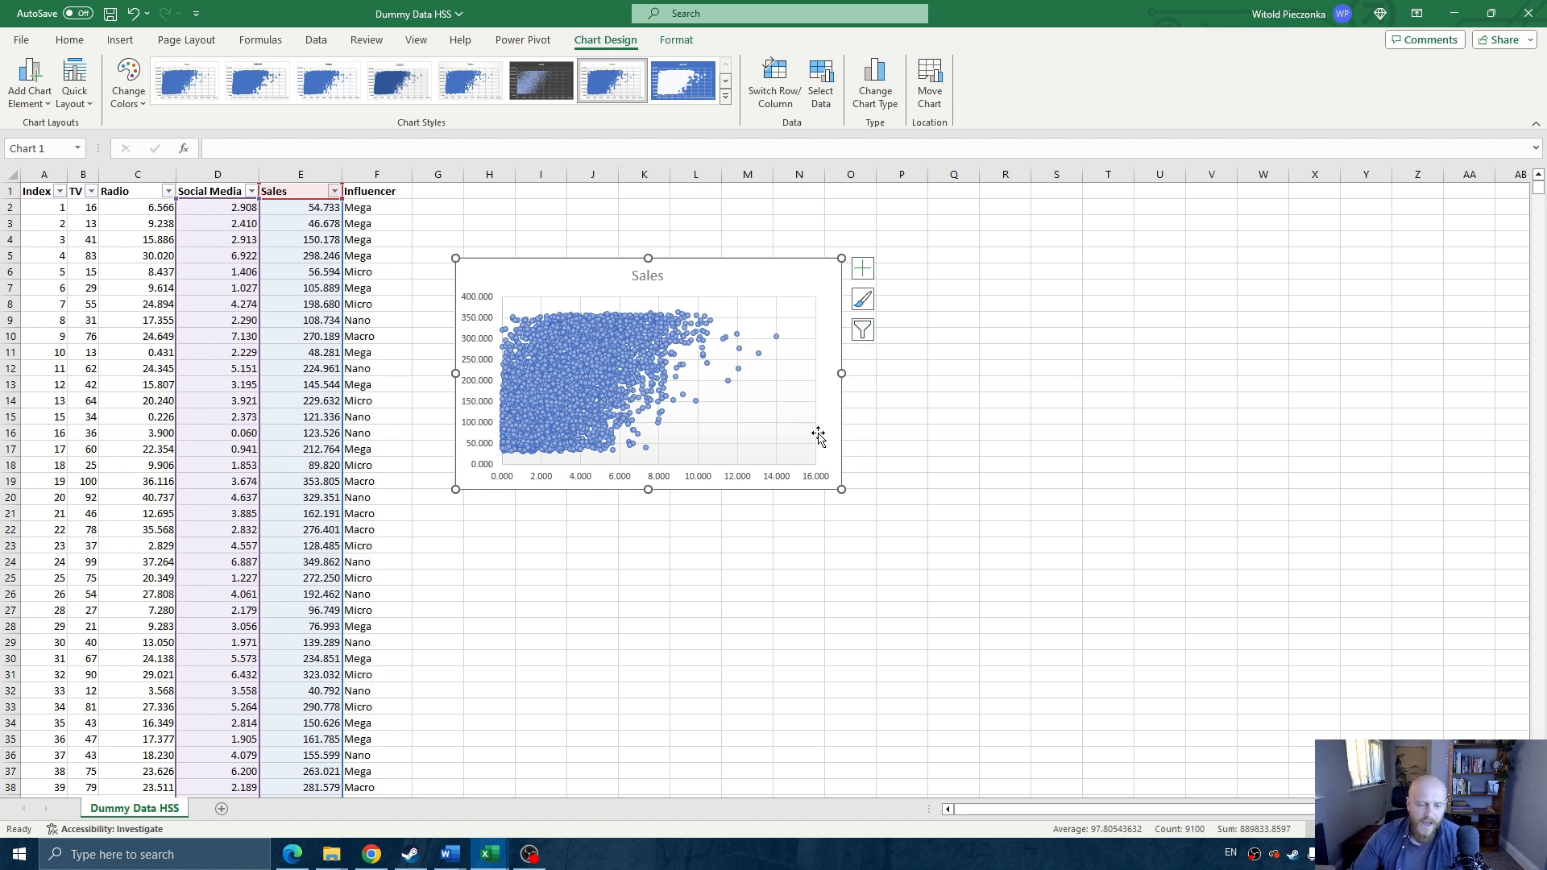
- Change the scatter chart's title to "Social Media and Sales Correlation"
{"action": "double_click", "coordinate": [649, 276]}
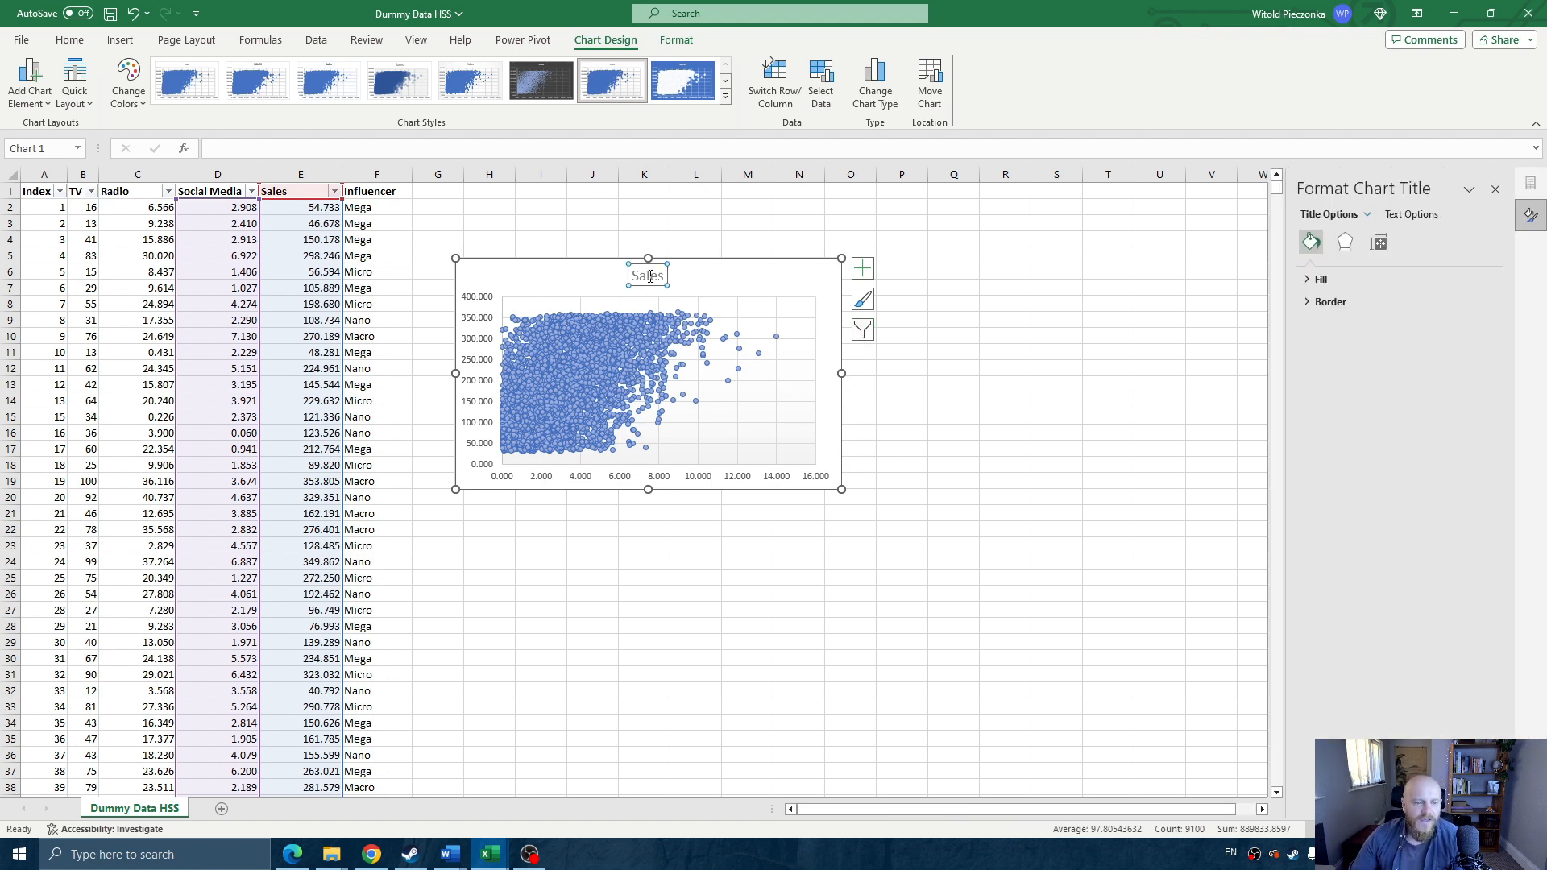
{"action": "type", "text": "Social"}
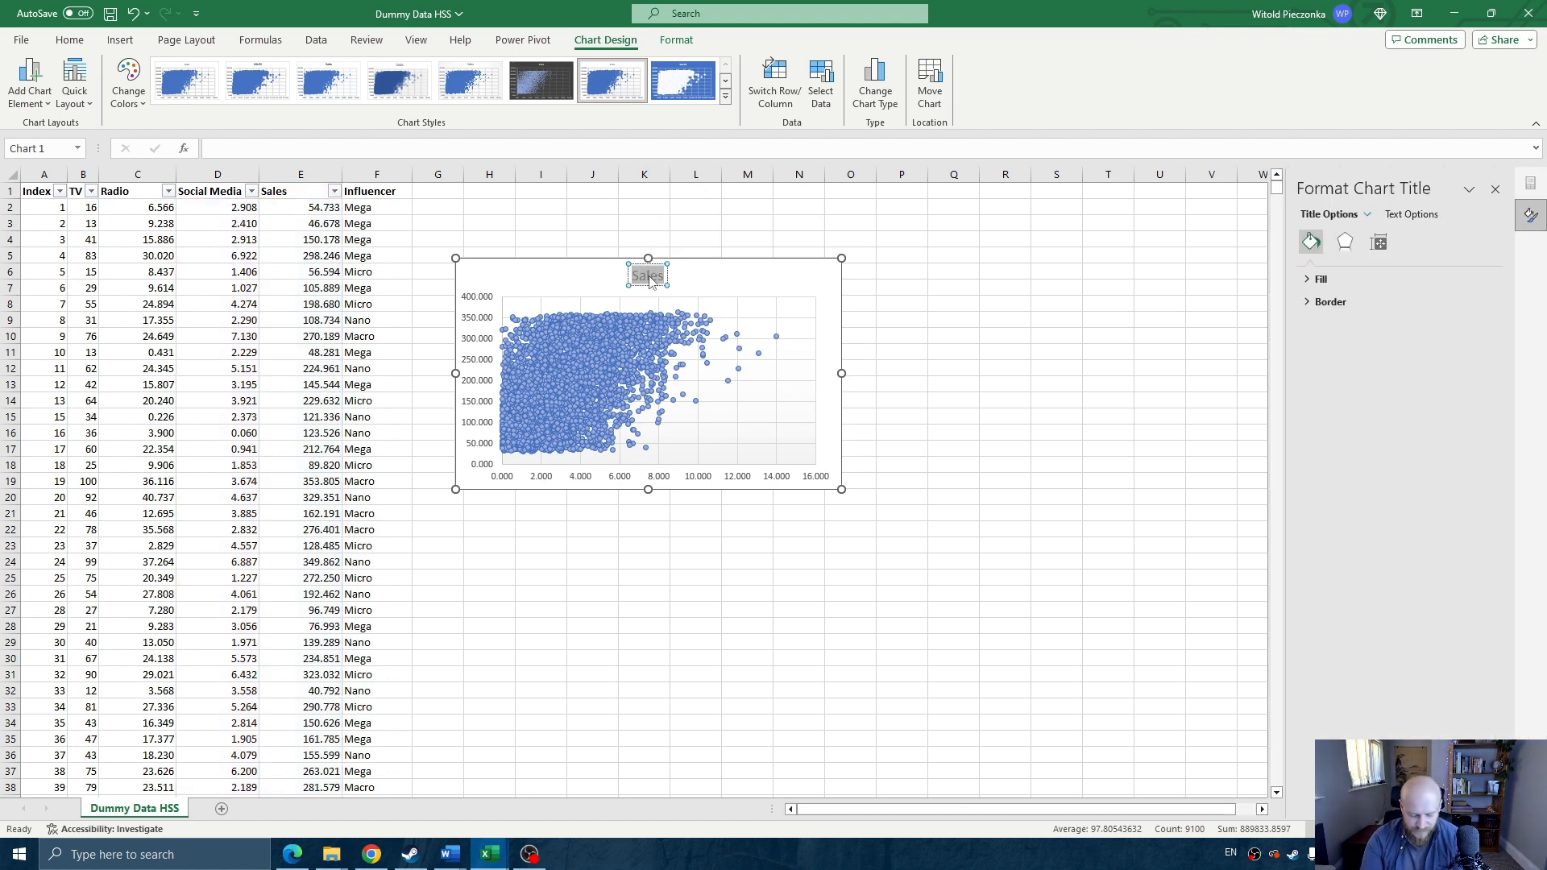
{"action": "type", "text": " Media"}
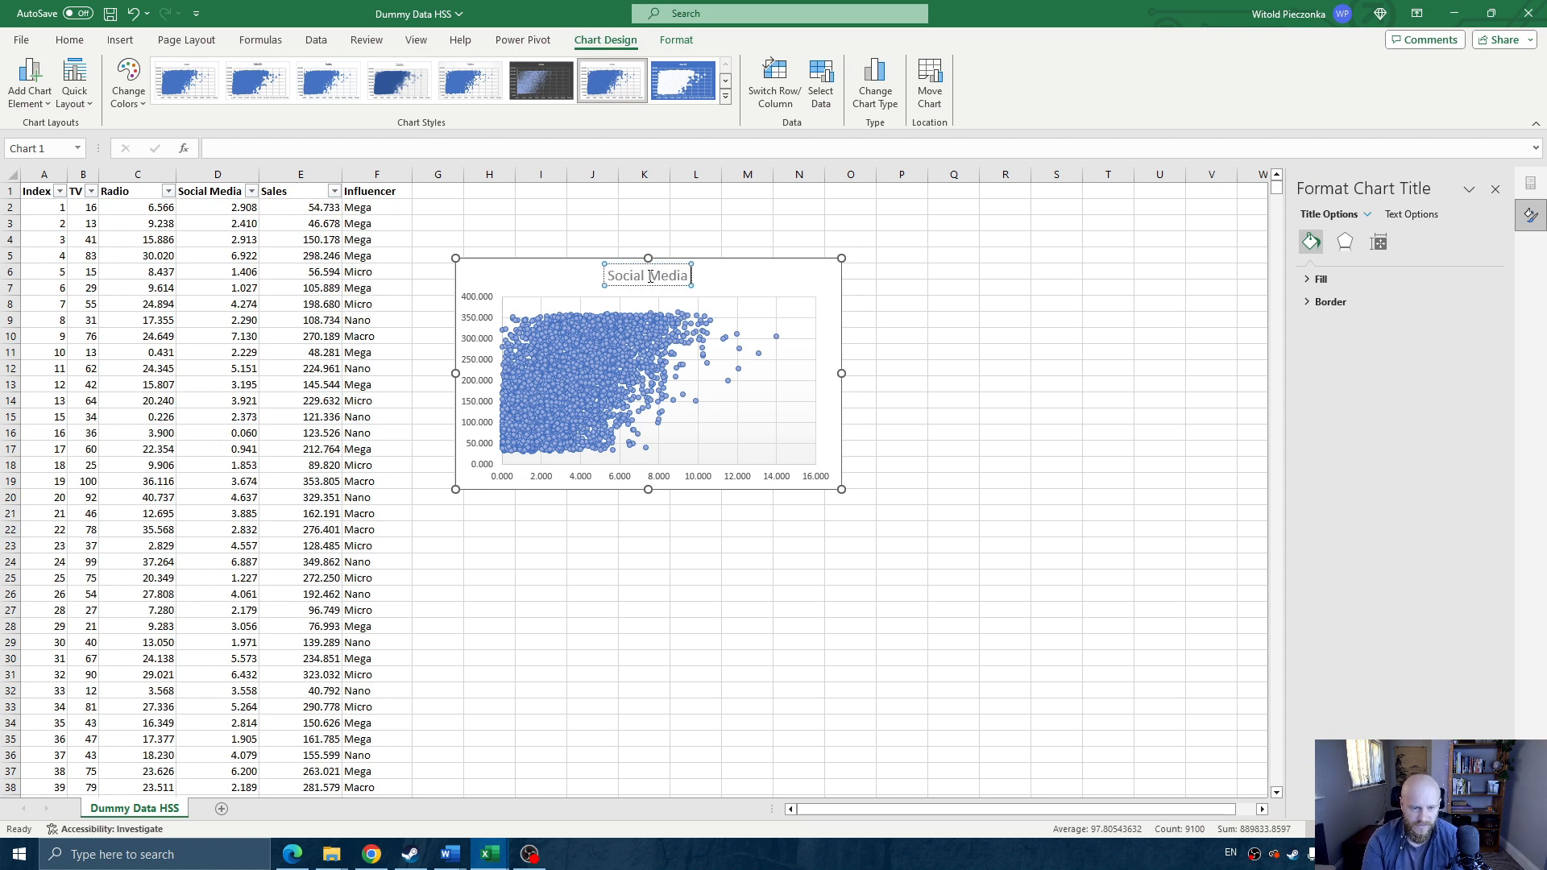
{"action": "type", "text": " and Sales C"}
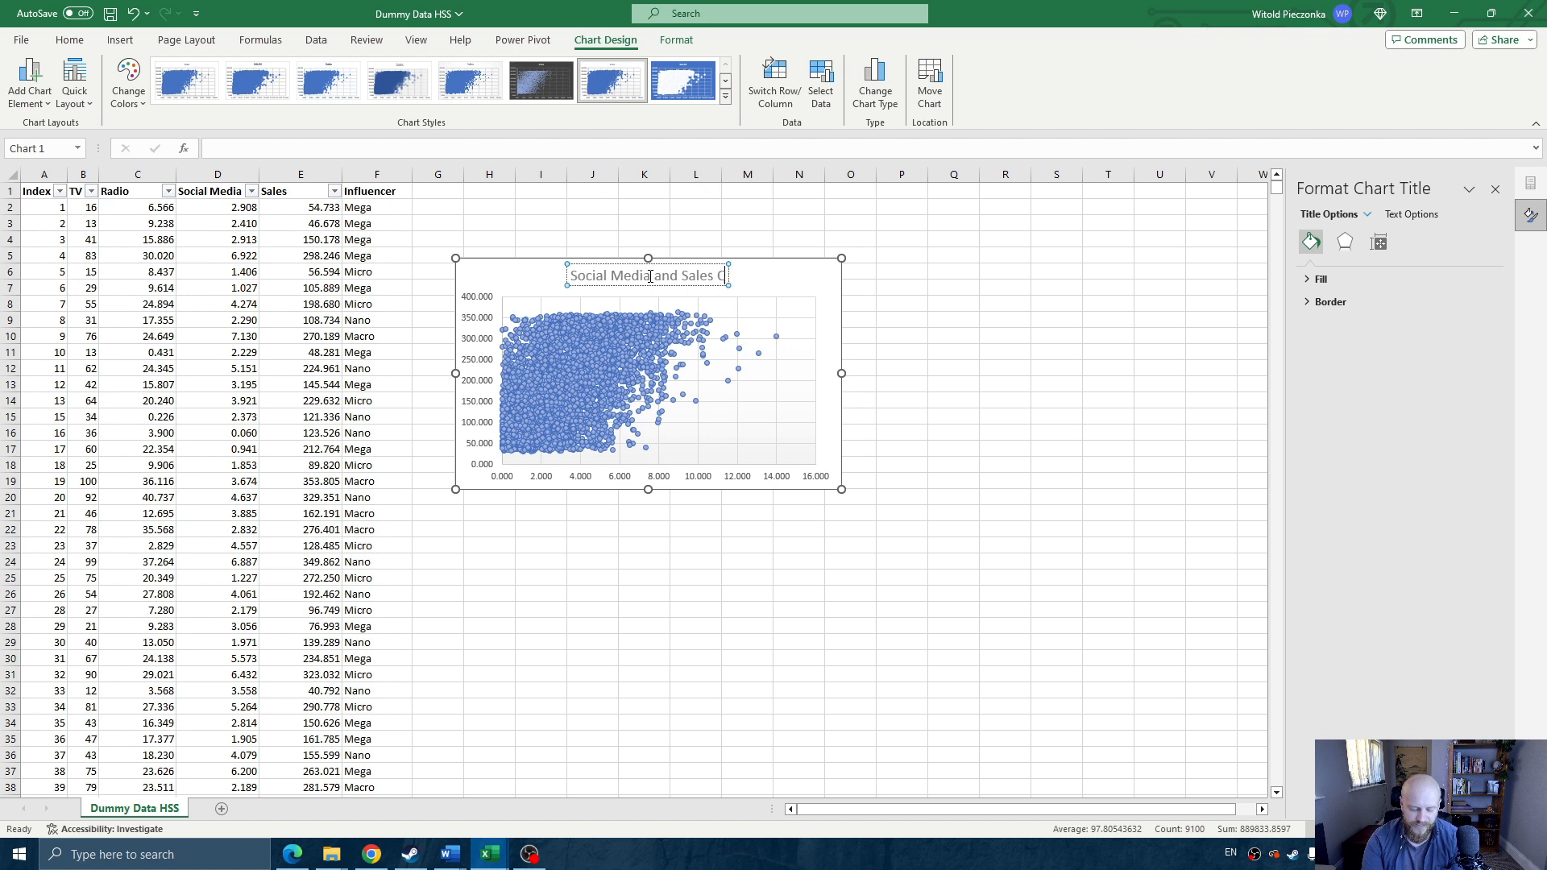
{"action": "type", "text": "orrelation"}
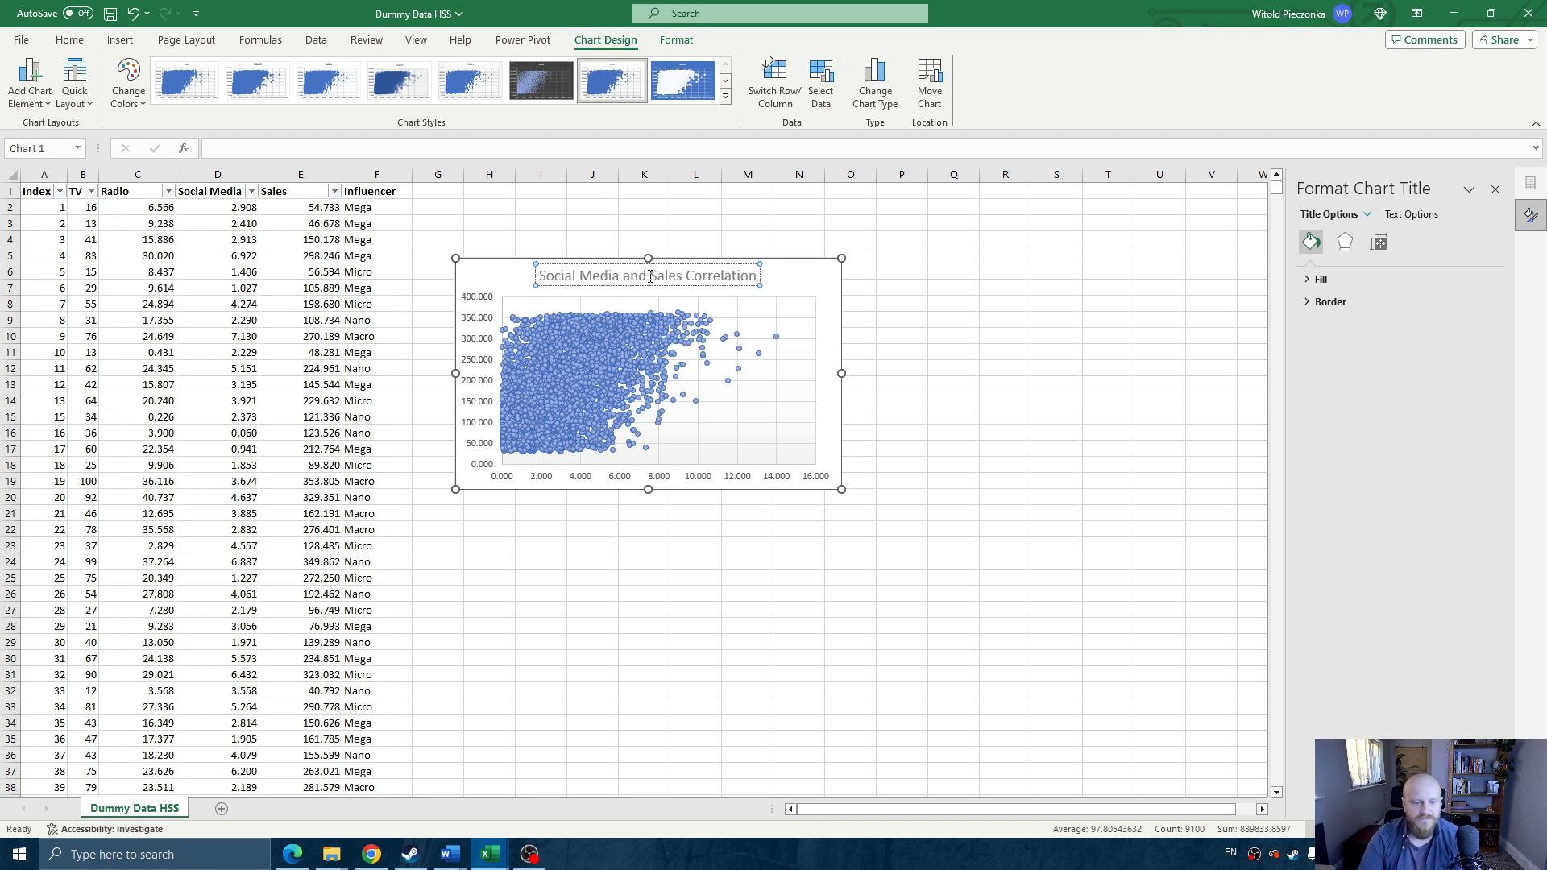
{"action": "left_click", "coordinate": [810, 270]}
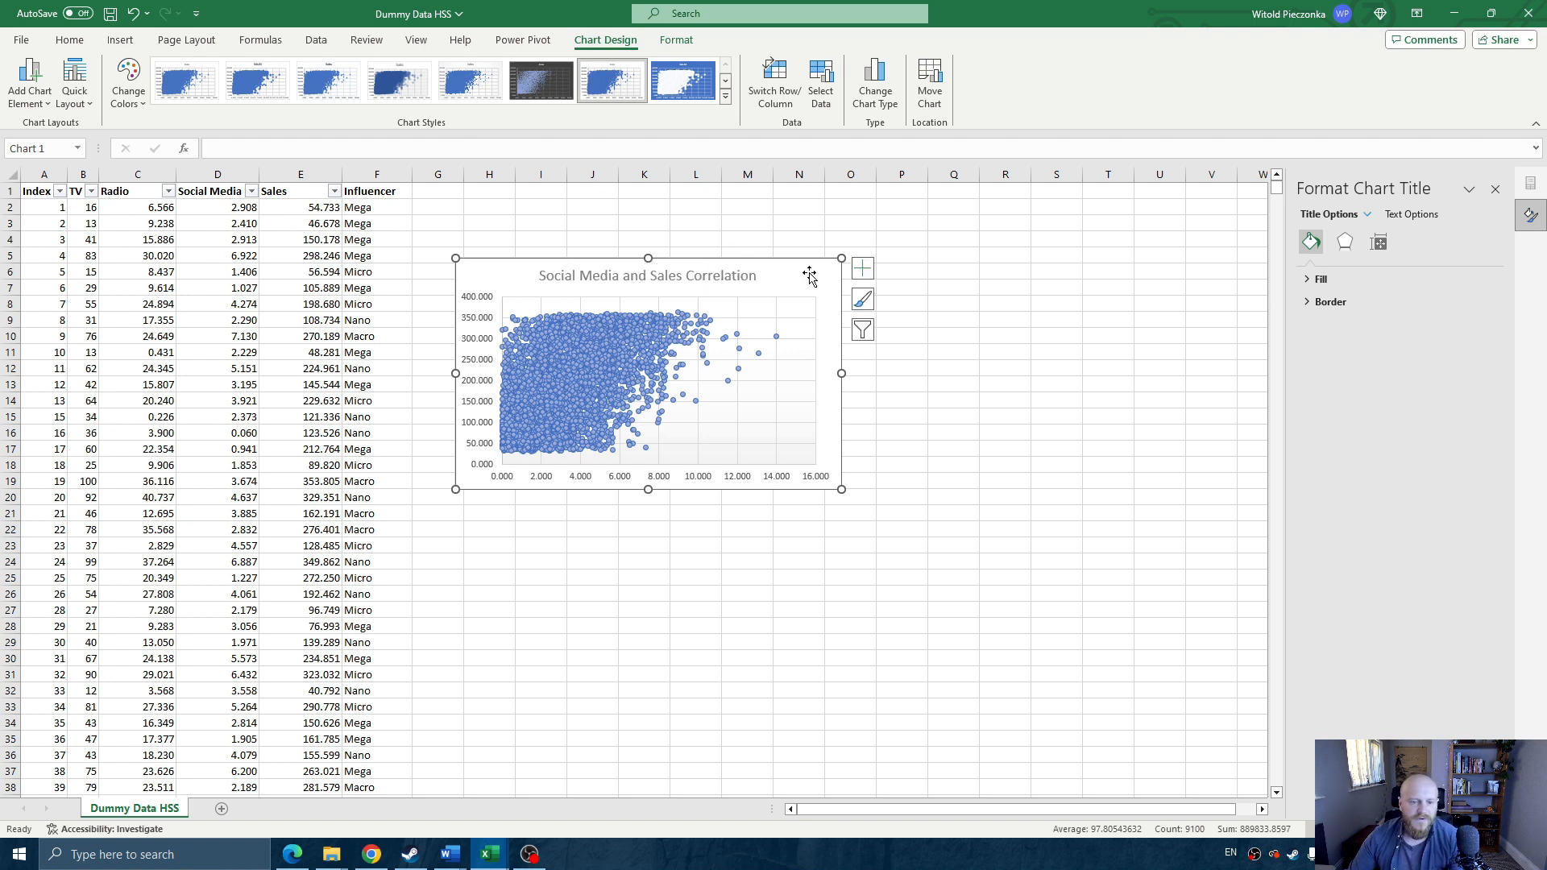
- Format the chart's vertical axis numbers with 0 decimal places
{"action": "left_click", "coordinate": [481, 310]}
{"action": "left_click", "coordinate": [862, 268]}
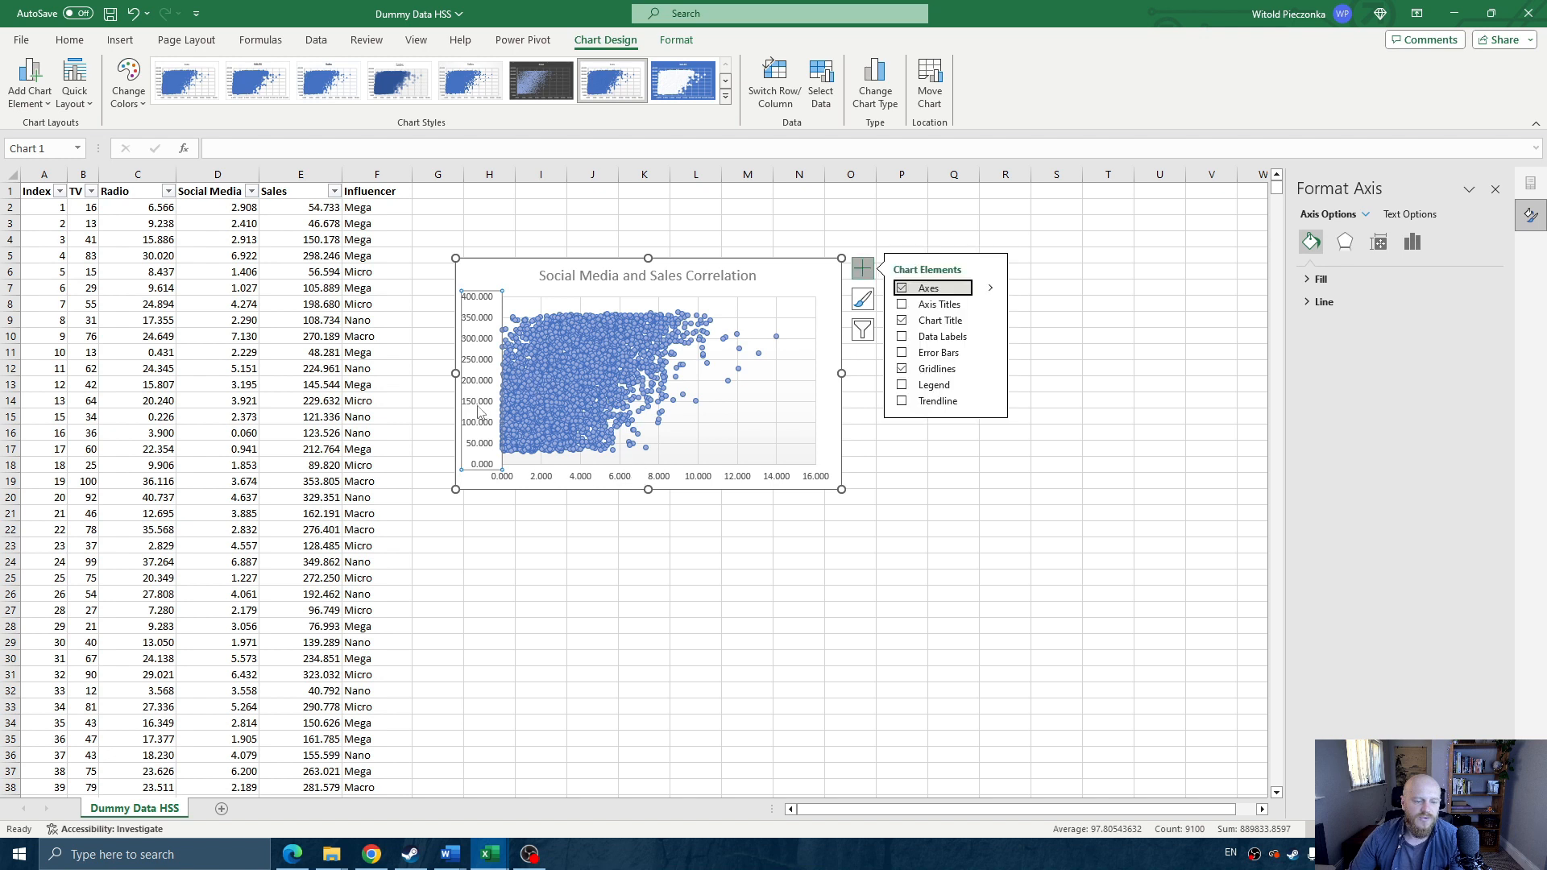
{"action": "right_click", "coordinate": [478, 401]}
{"action": "left_click", "coordinate": [548, 604]}
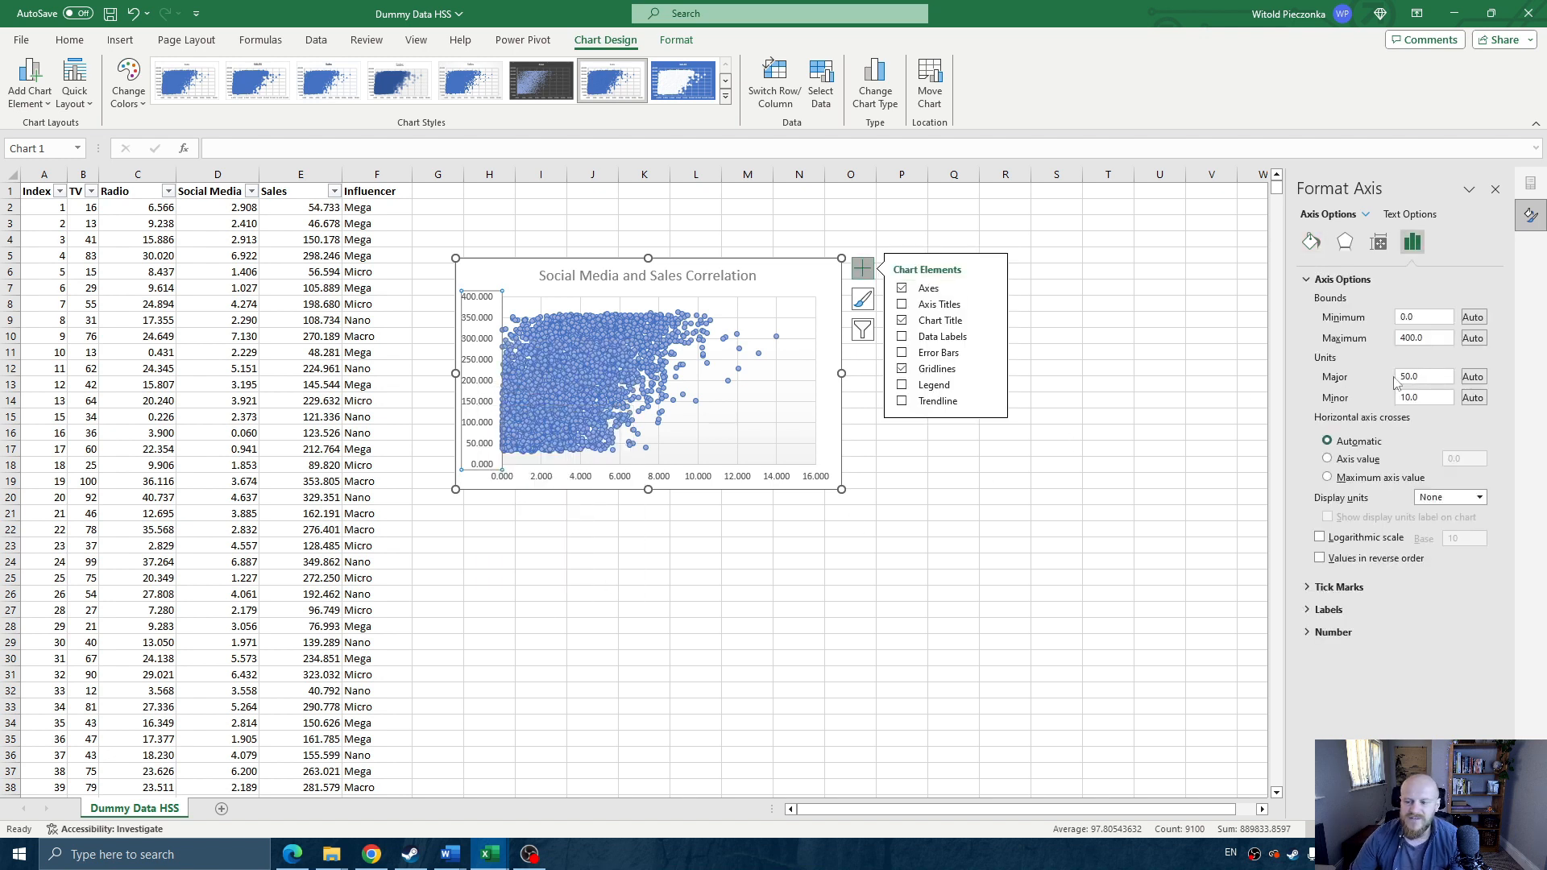
{"action": "left_click", "coordinate": [1325, 633]}
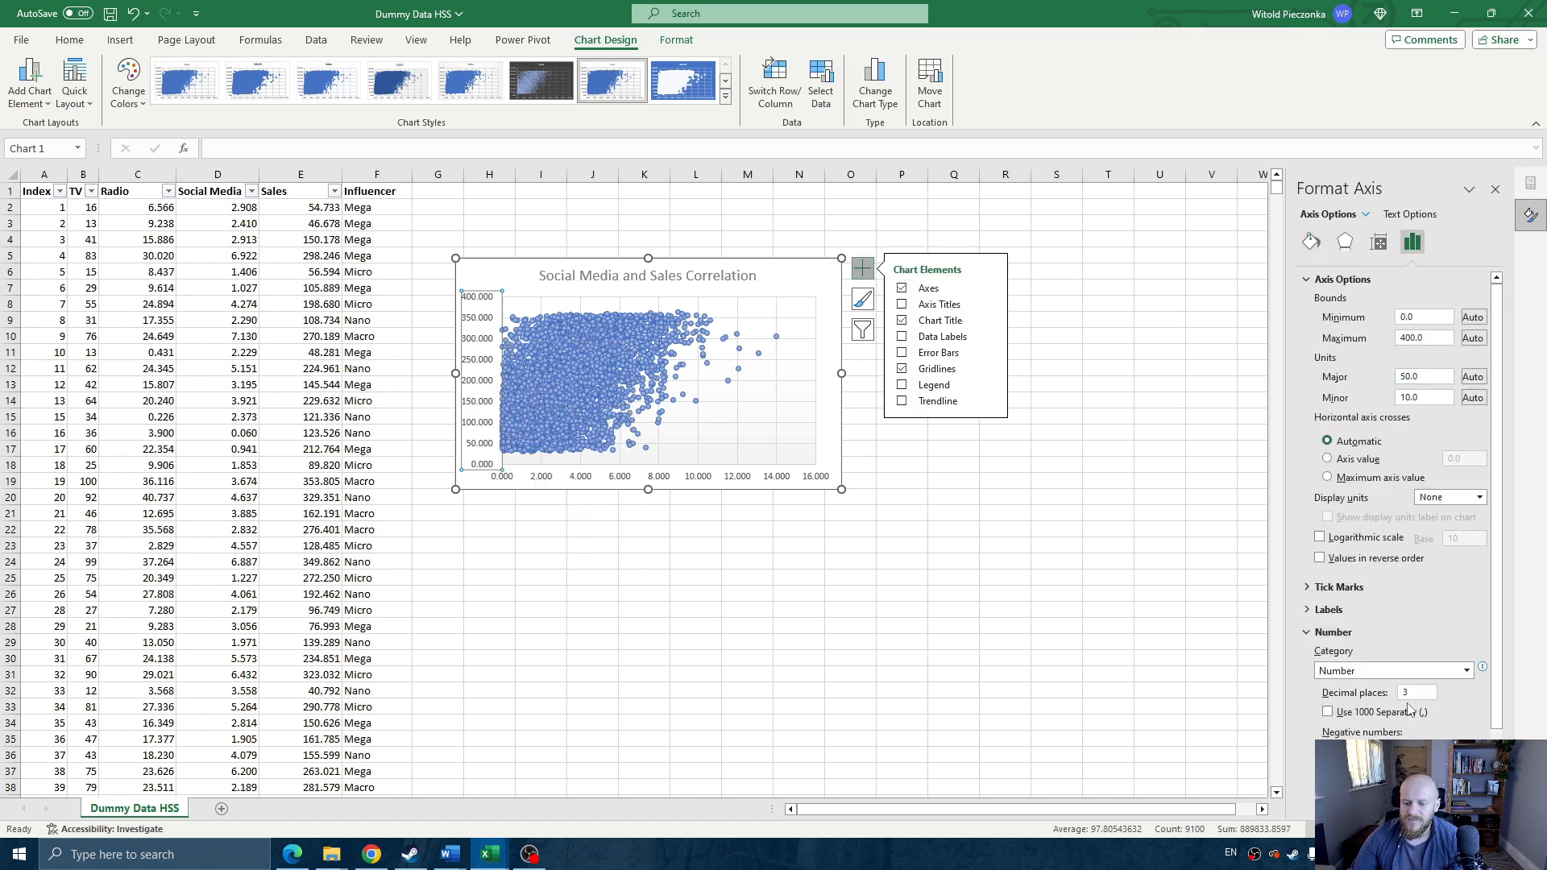
{"action": "scroll", "coordinate": [1409, 708], "scroll_direction": "down", "scroll_amount": 3}
{"action": "left_click", "coordinate": [1421, 618]}
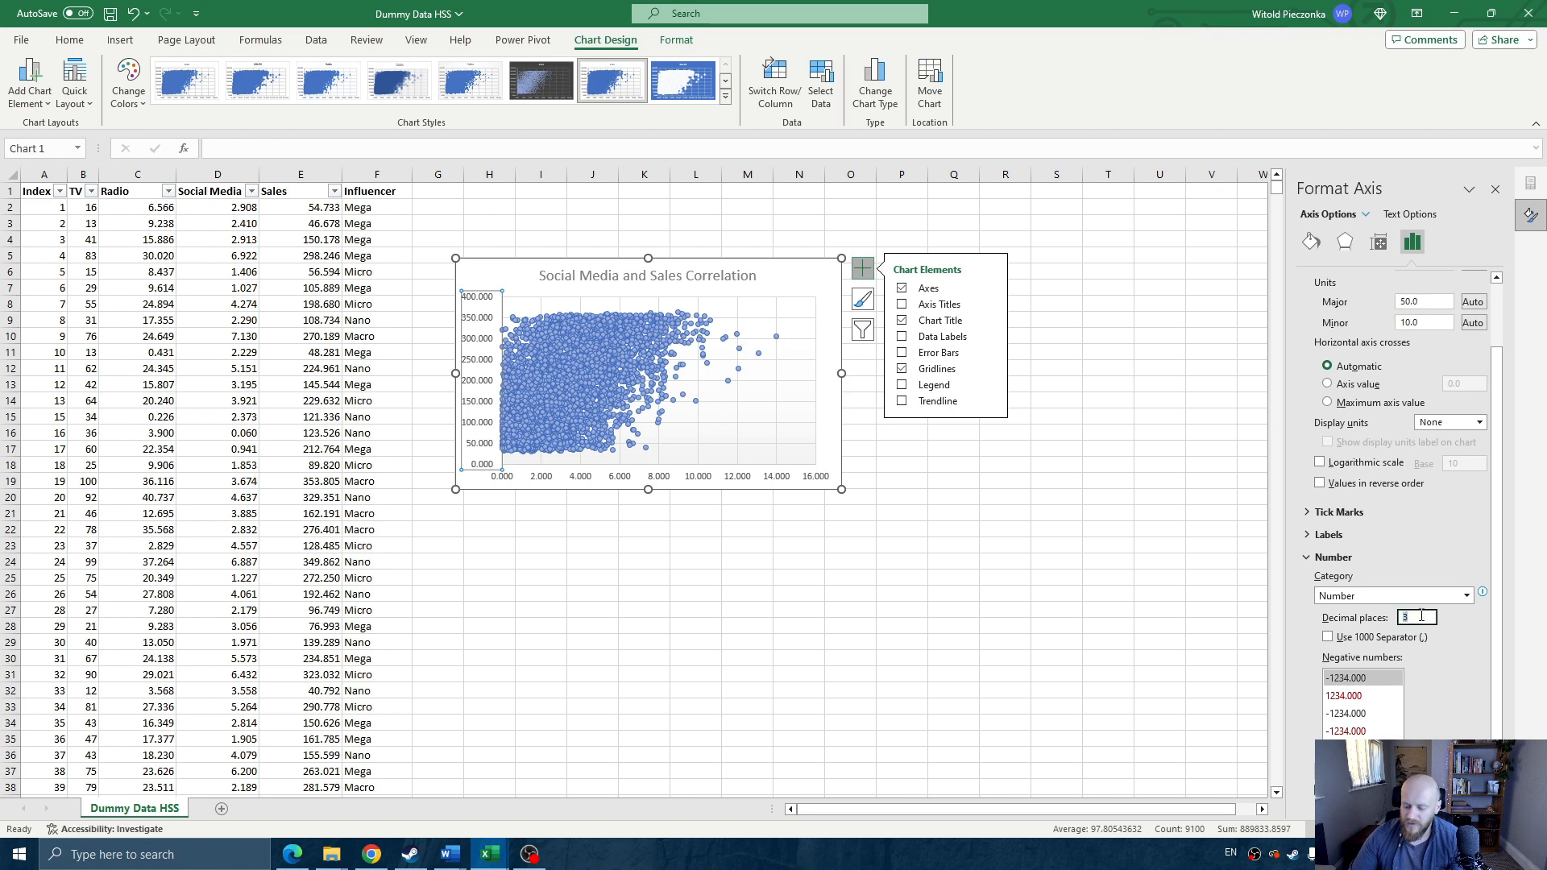
{"action": "type", "text": "0"}
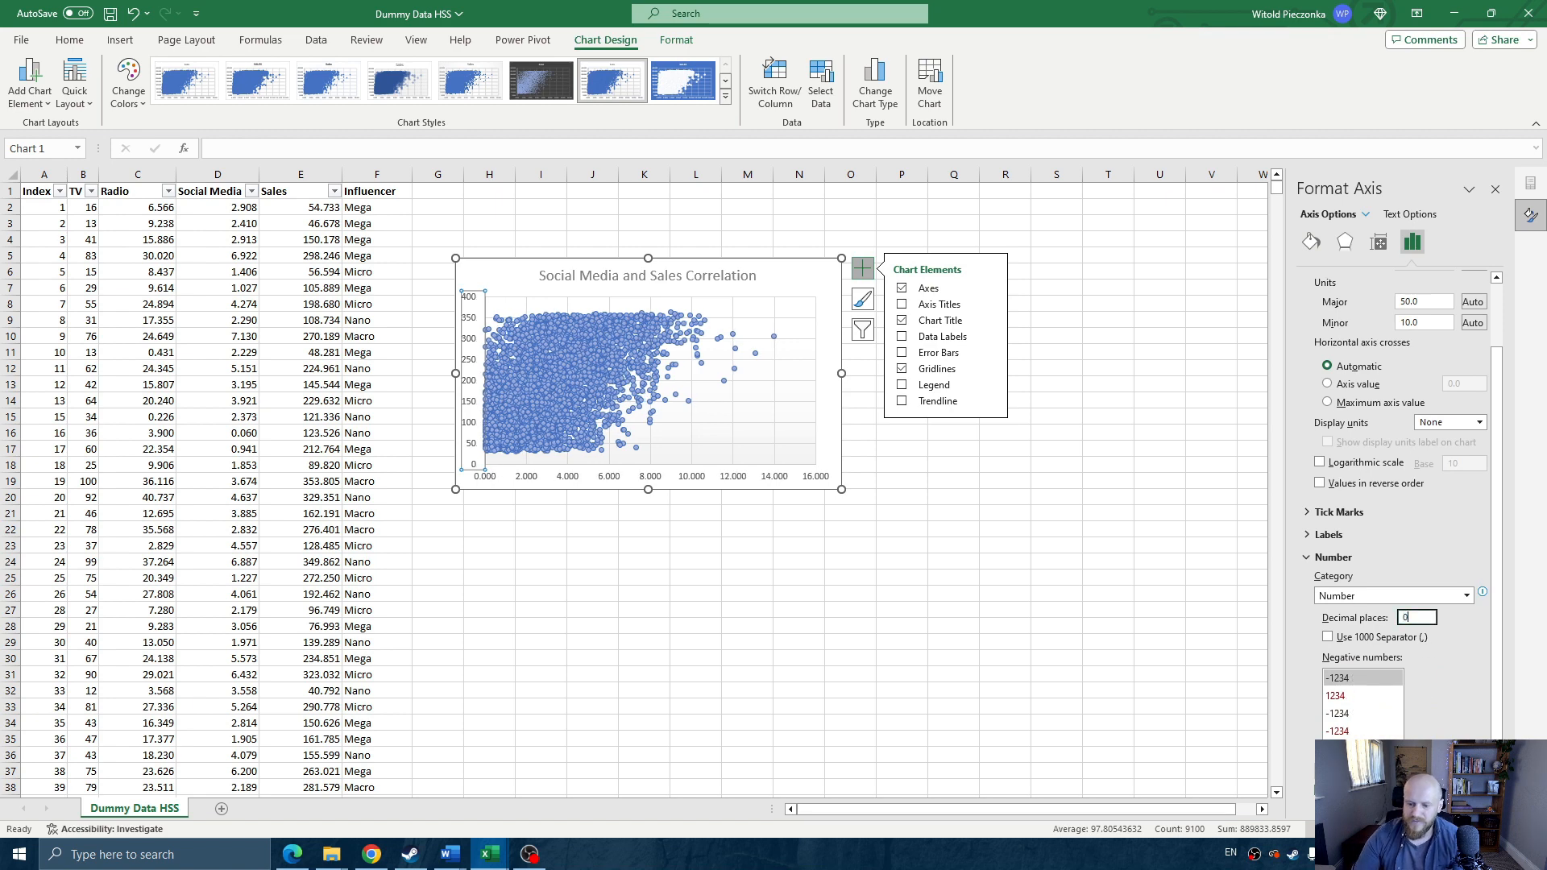
- Format the chart's horizontal axis numbers with 0 decimal places
{"action": "left_click", "coordinate": [746, 478]}
{"action": "right_click", "coordinate": [766, 474]}
{"action": "left_click", "coordinate": [801, 676]}
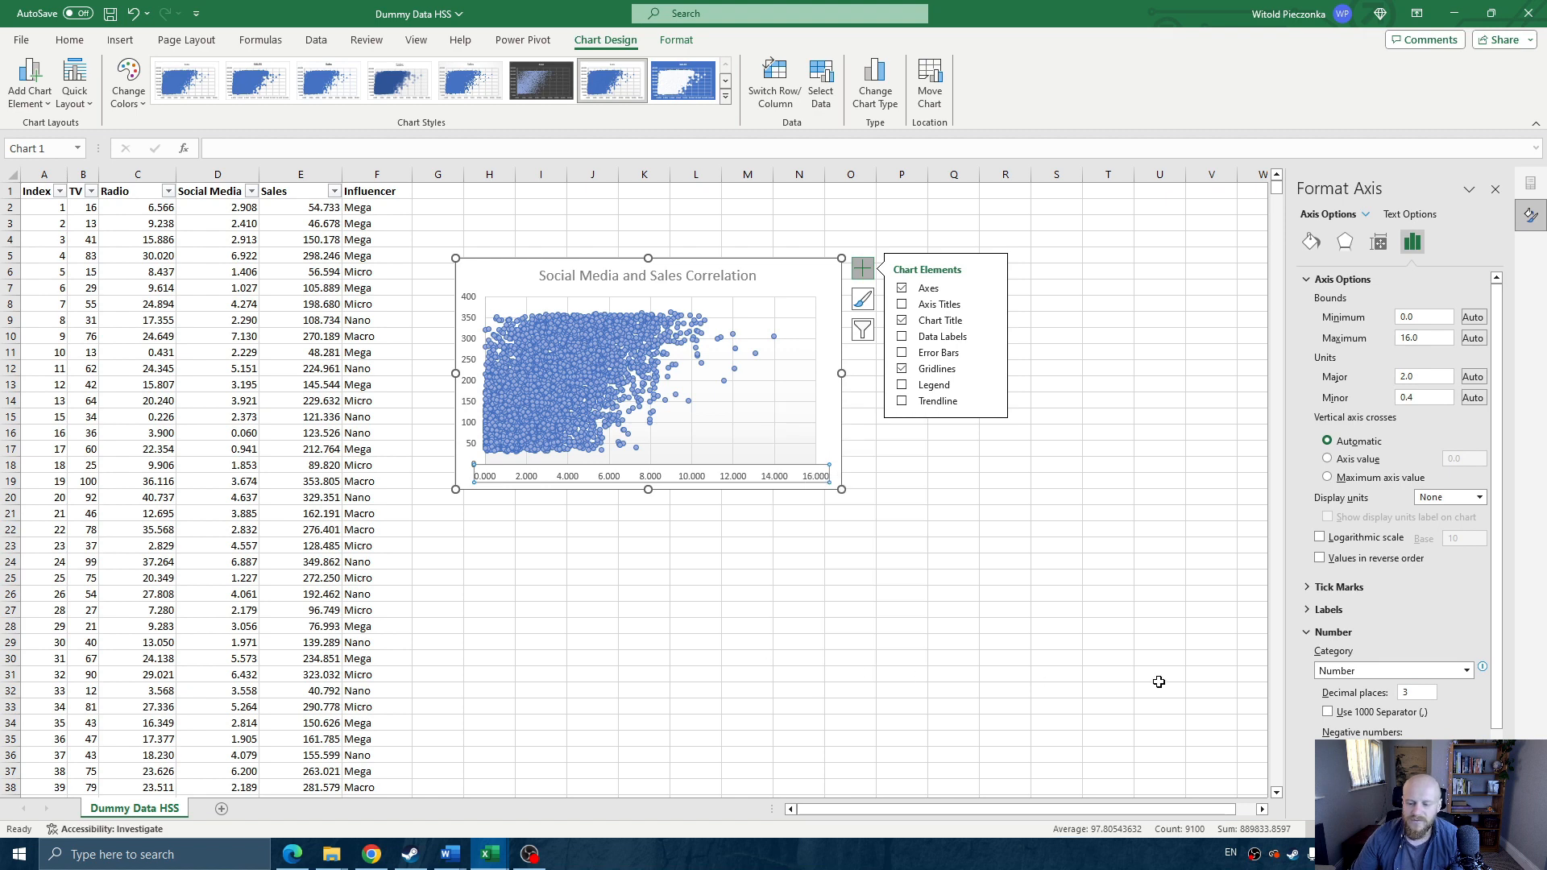
{"action": "left_click", "coordinate": [1412, 695]}
{"action": "key", "text": "BackSpace"}
{"action": "type", "text": "0"}
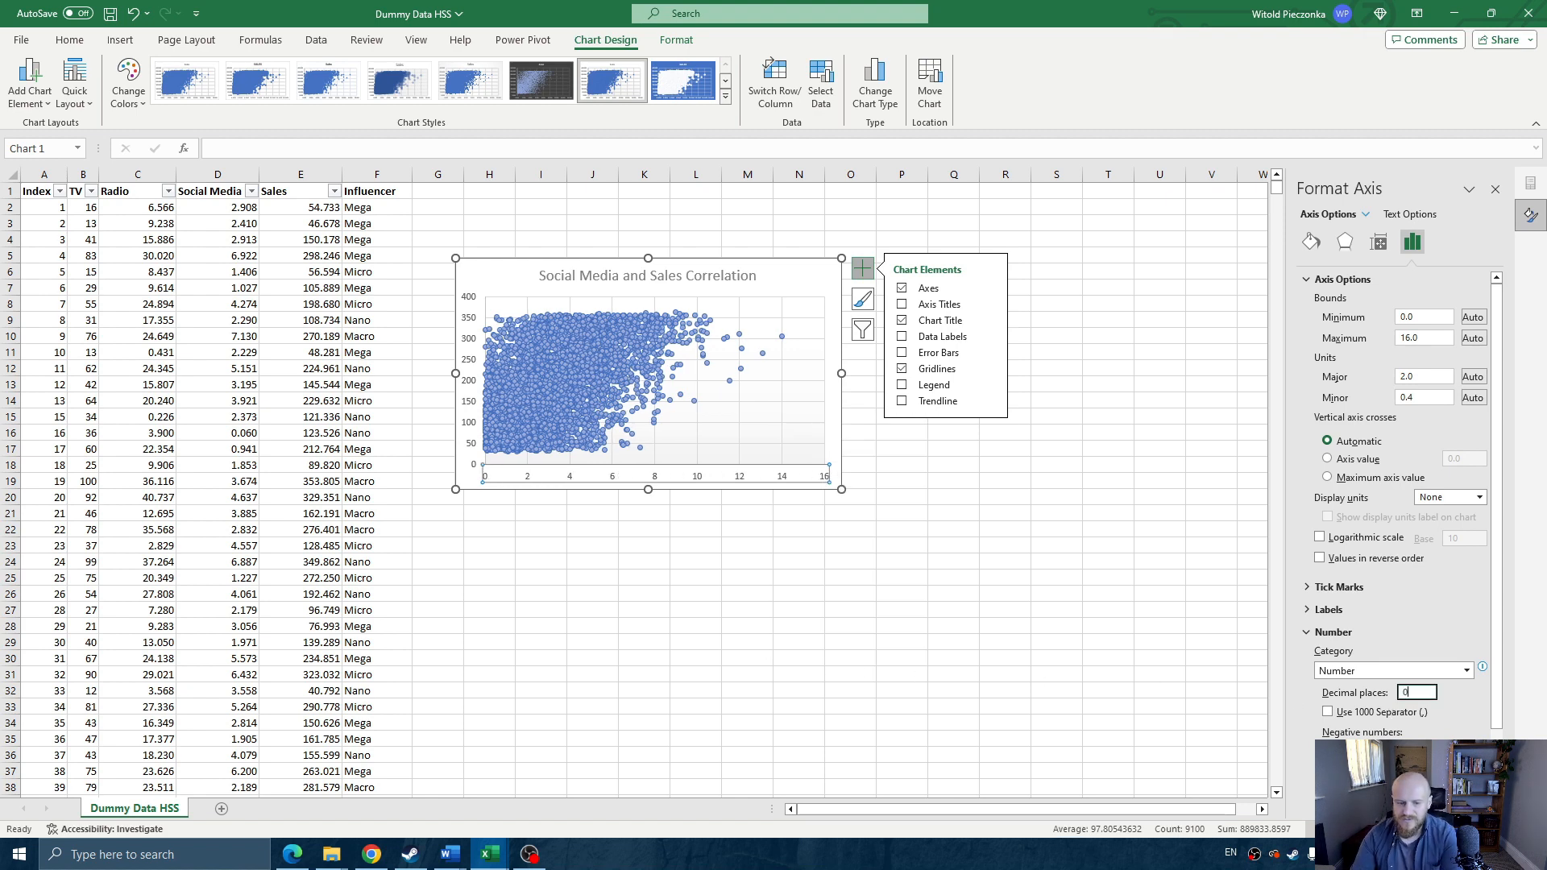
{"action": "left_click", "coordinate": [802, 264]}
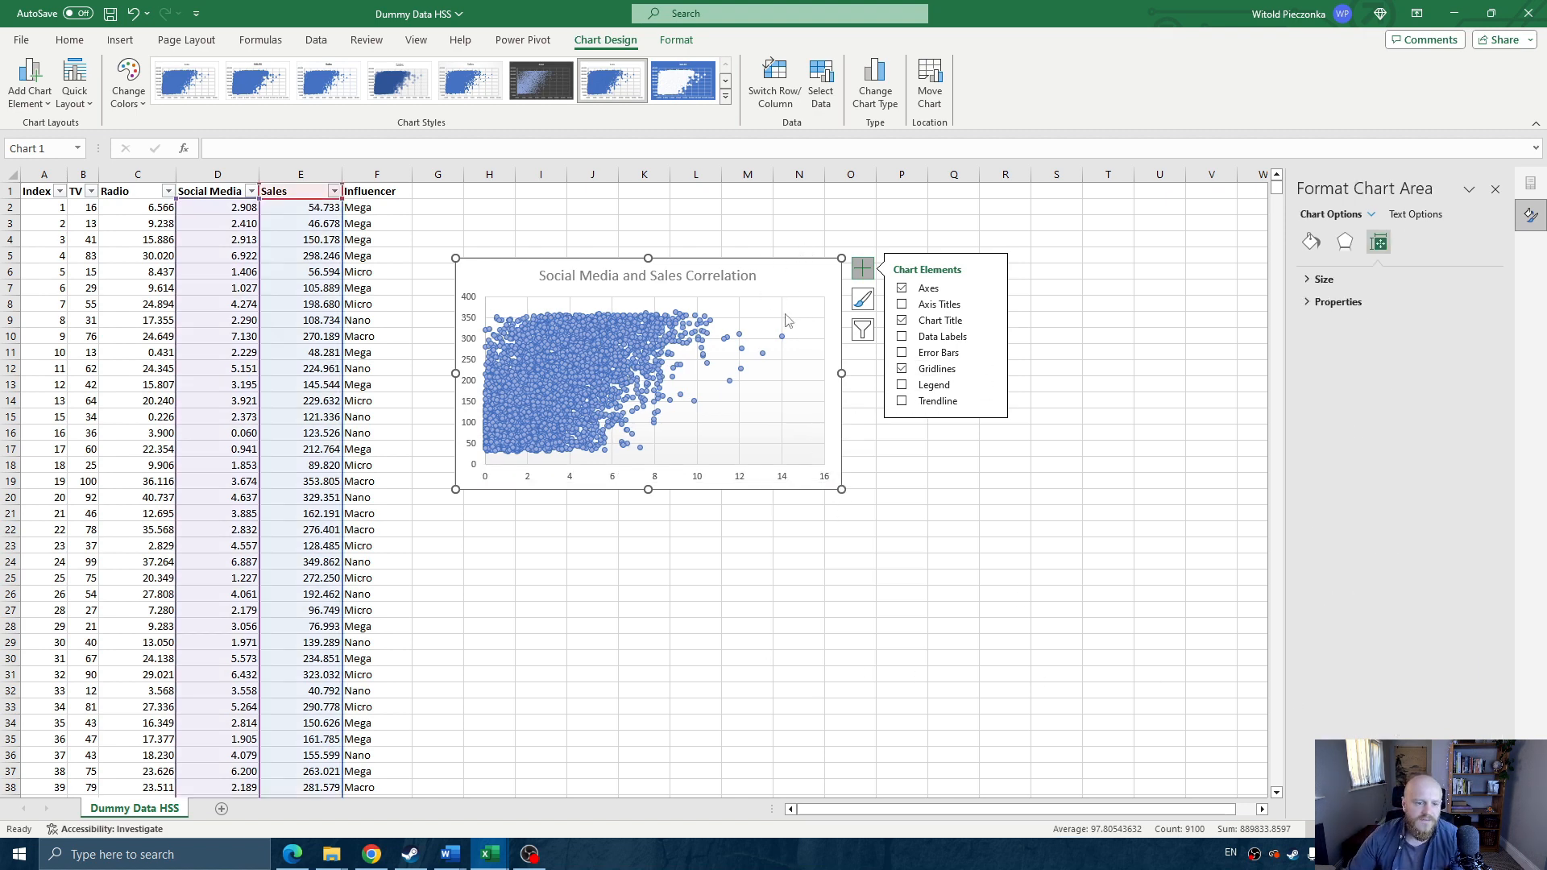
- Add axis titles to the chart and name the vertical axis "Sales"
{"action": "left_click", "coordinate": [901, 305]}
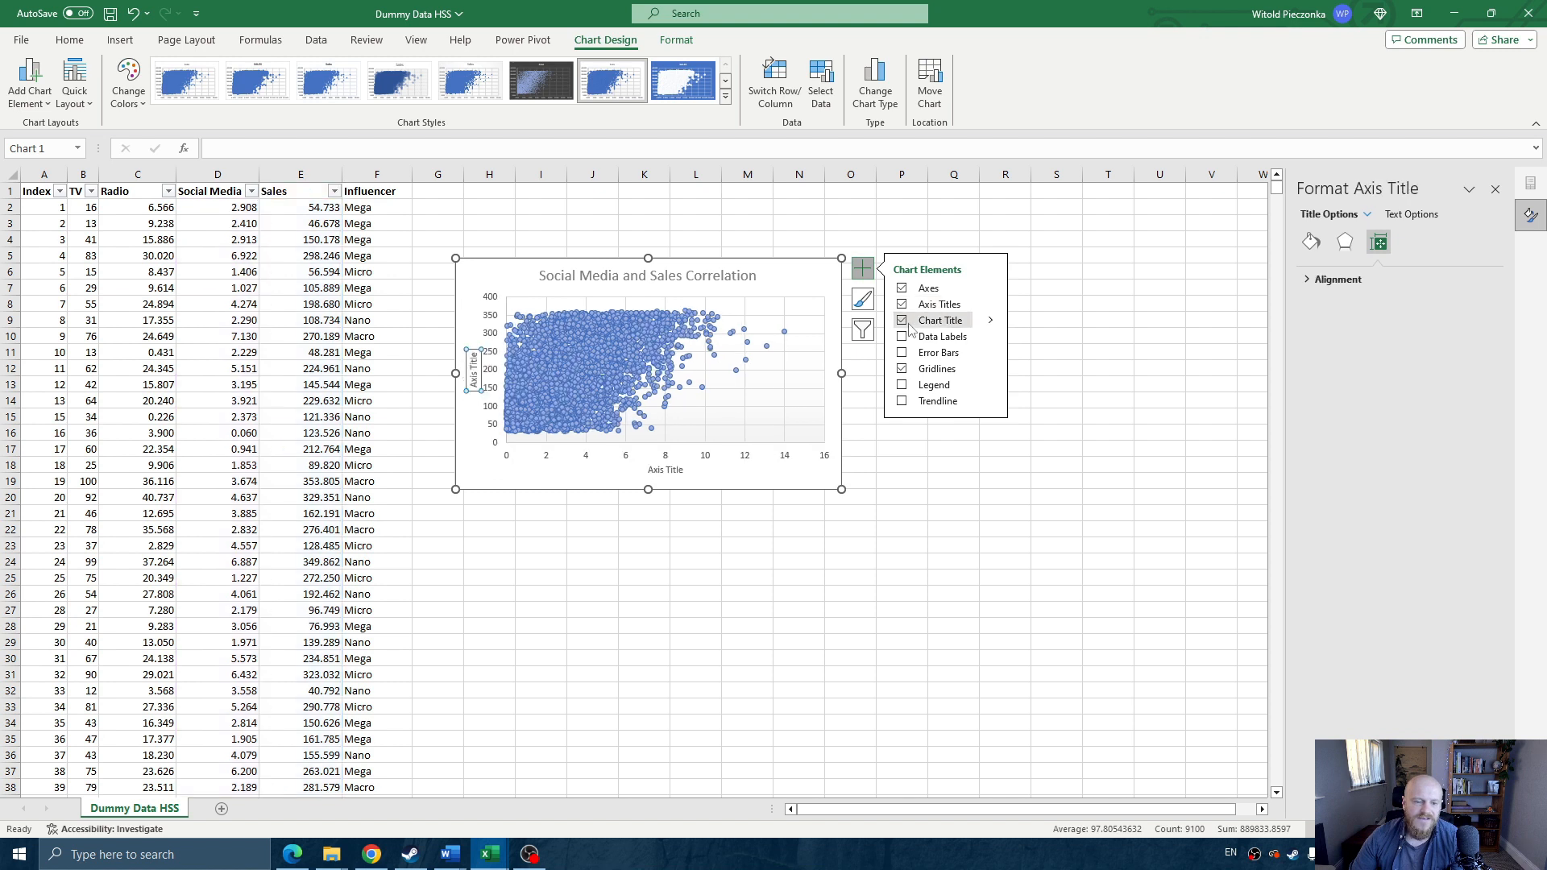
{"action": "triple_click", "coordinate": [476, 374]}
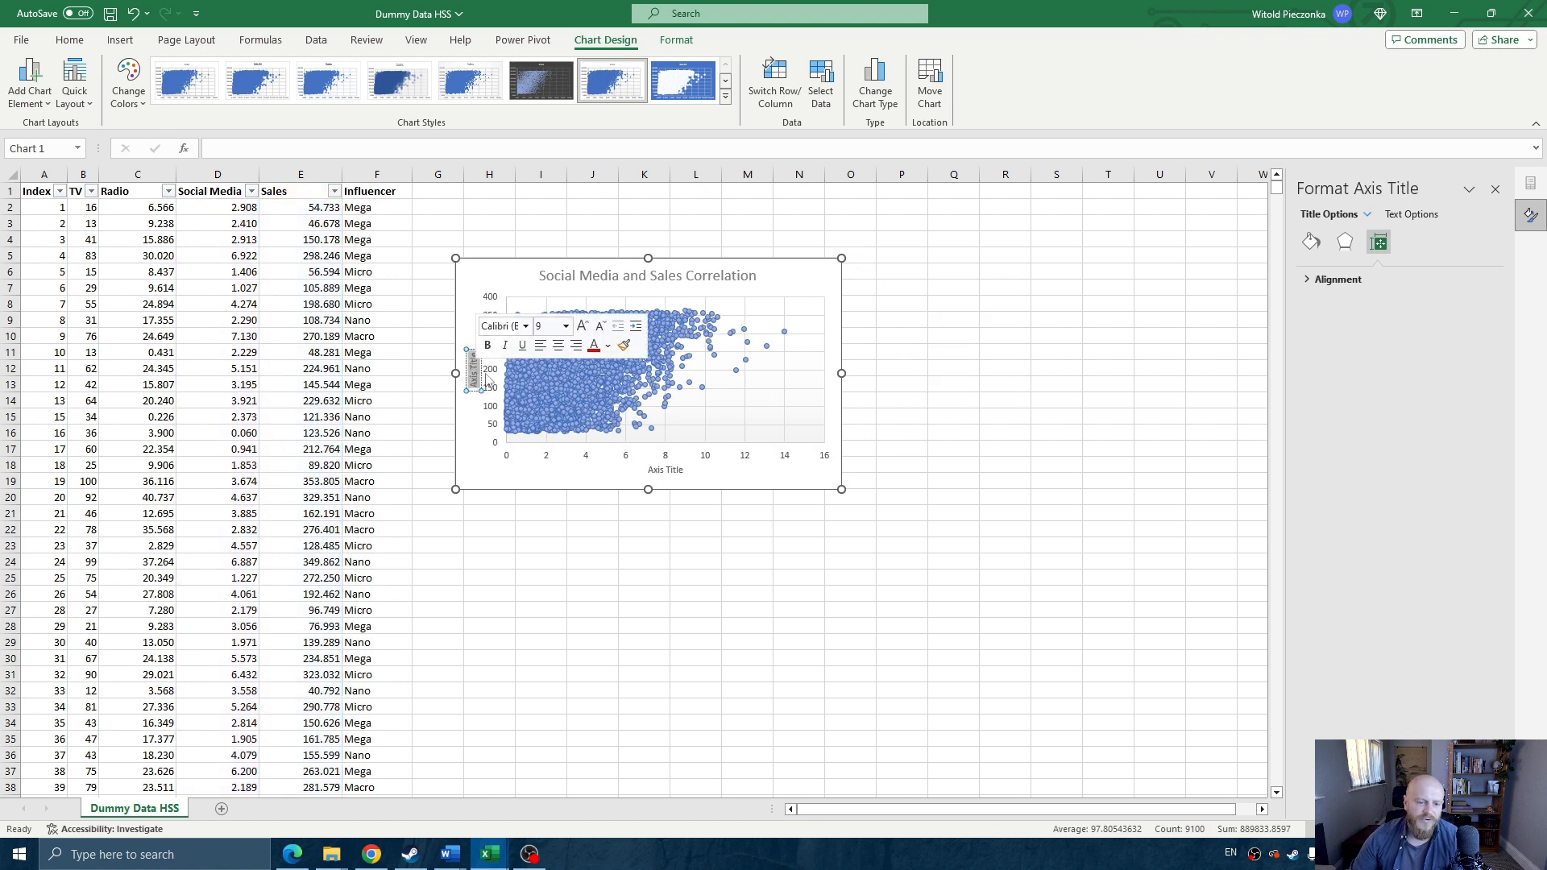
{"action": "type", "text": "Sales"}
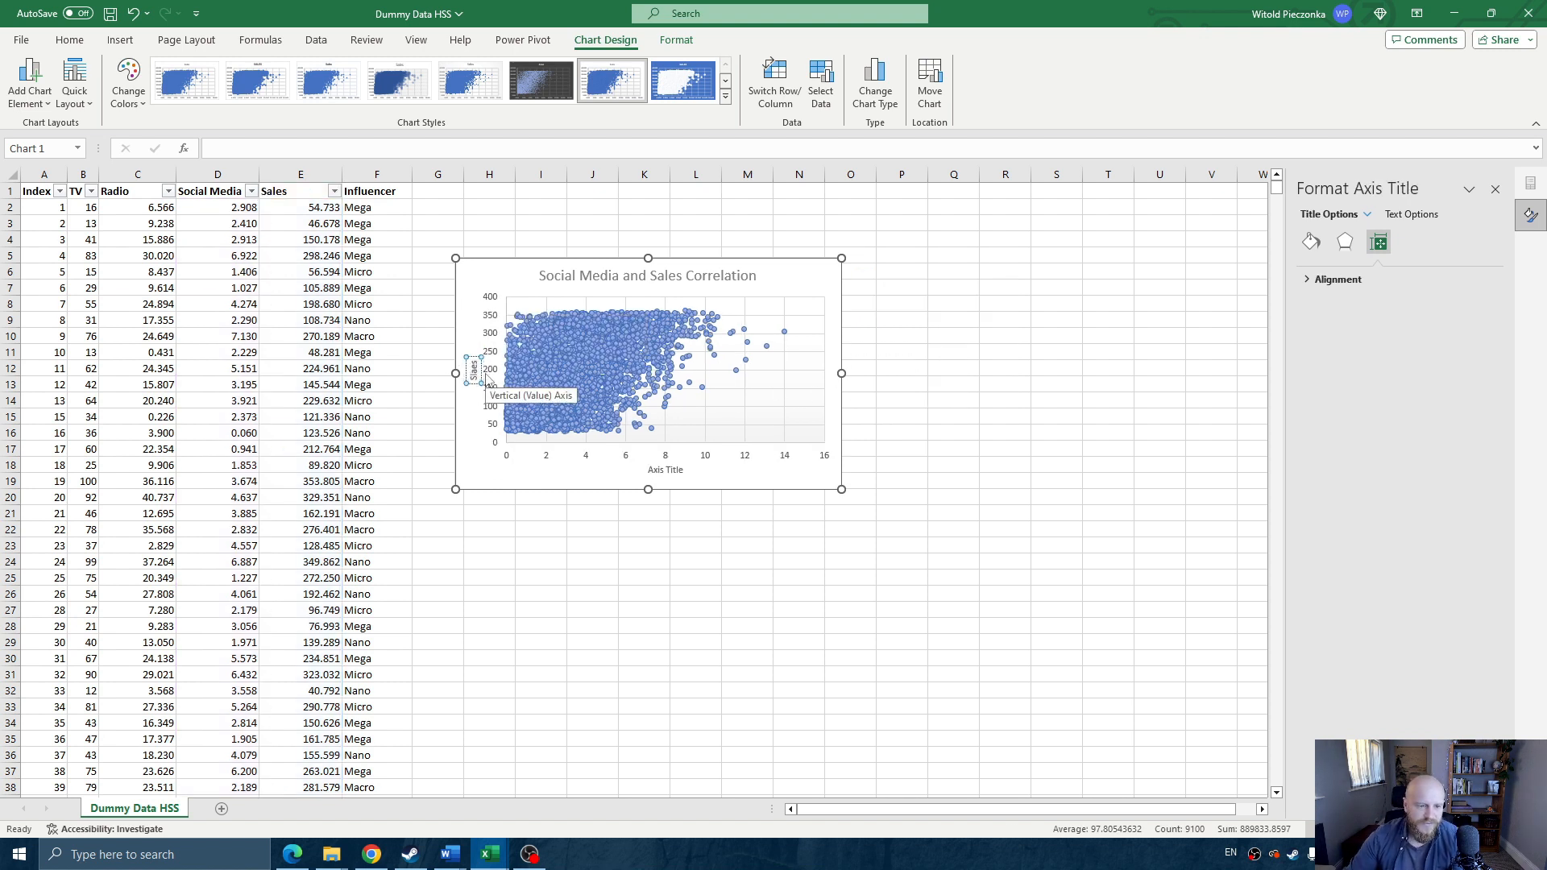
{"action": "key", "text": "BackSpace"}
{"action": "key", "text": "BackSpace"}
{"action": "key", "text": "BackSpace"}
{"action": "key", "text": "BackSpace"}
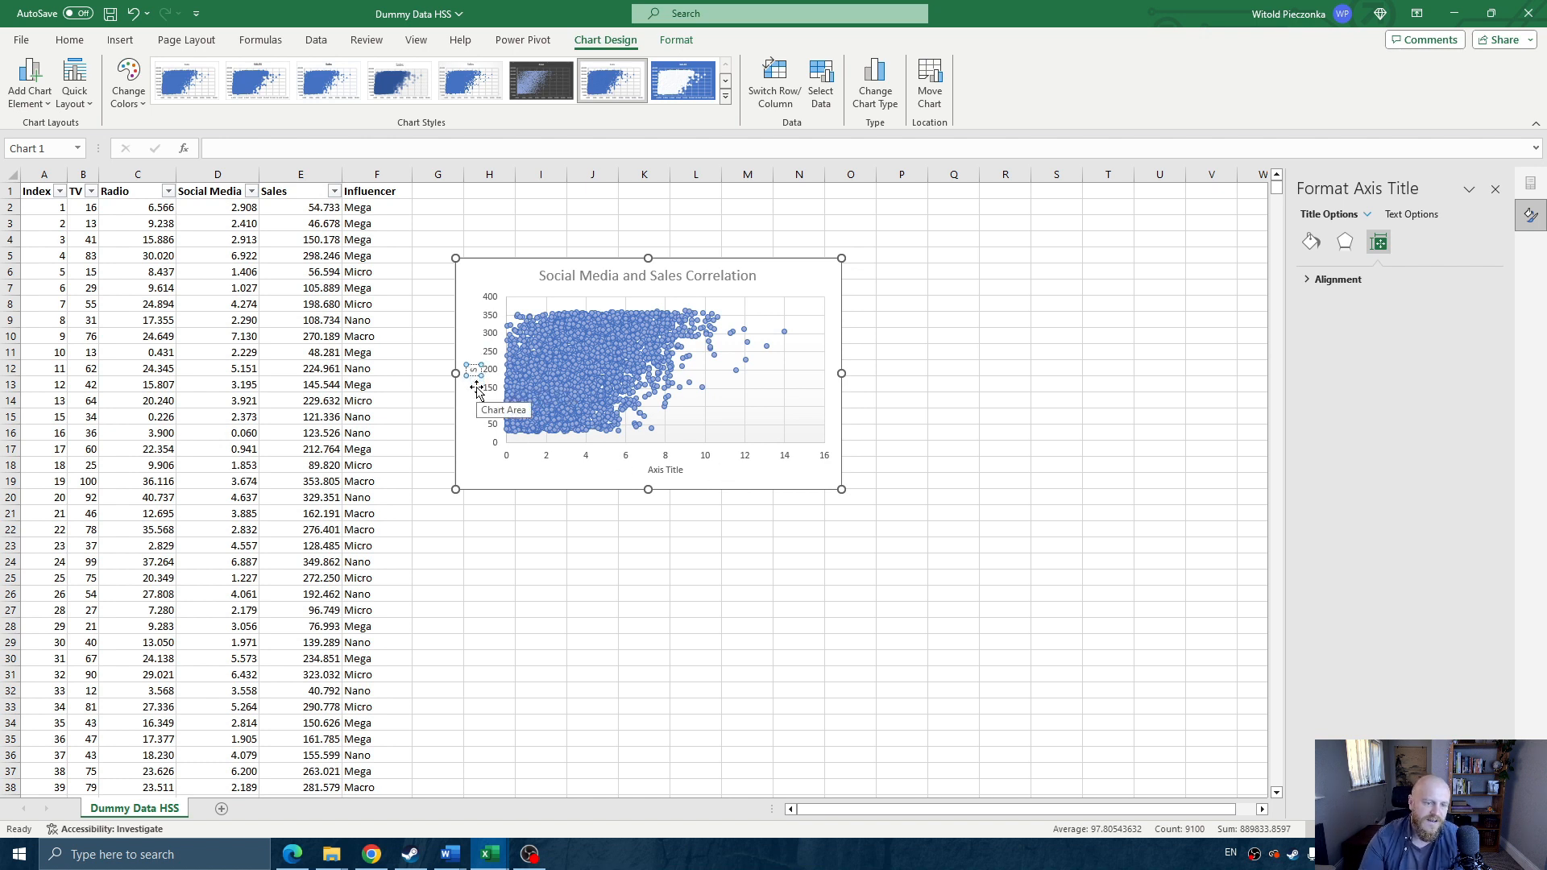
{"action": "type", "text": "ales"}
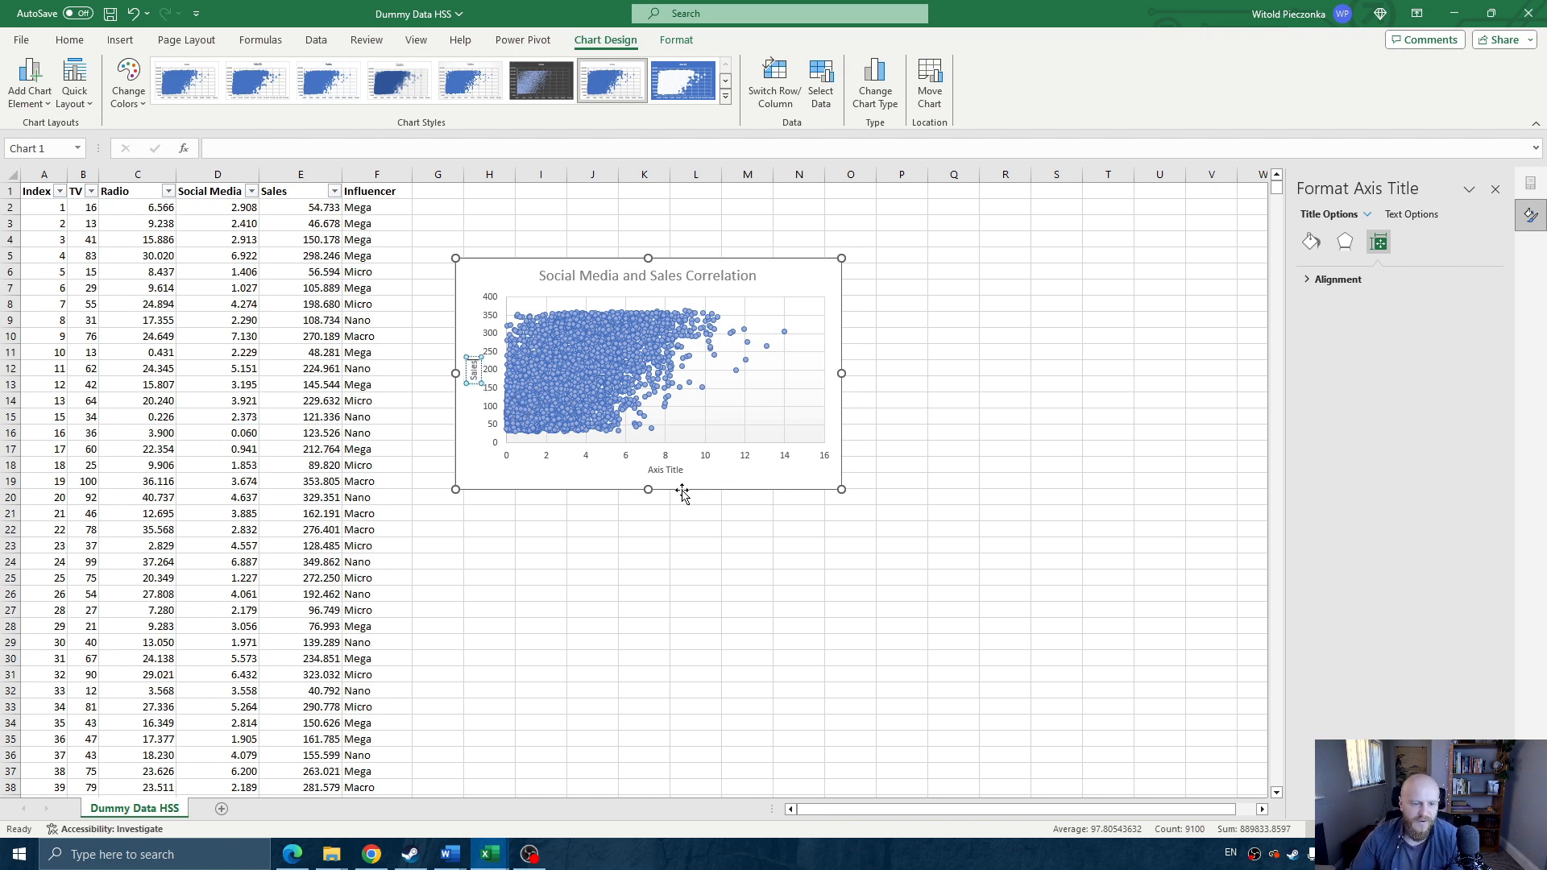
- Name the chart's horizontal axis "Social Media spent"
{"action": "left_click", "coordinate": [664, 473]}
{"action": "double_click", "coordinate": [674, 471]}
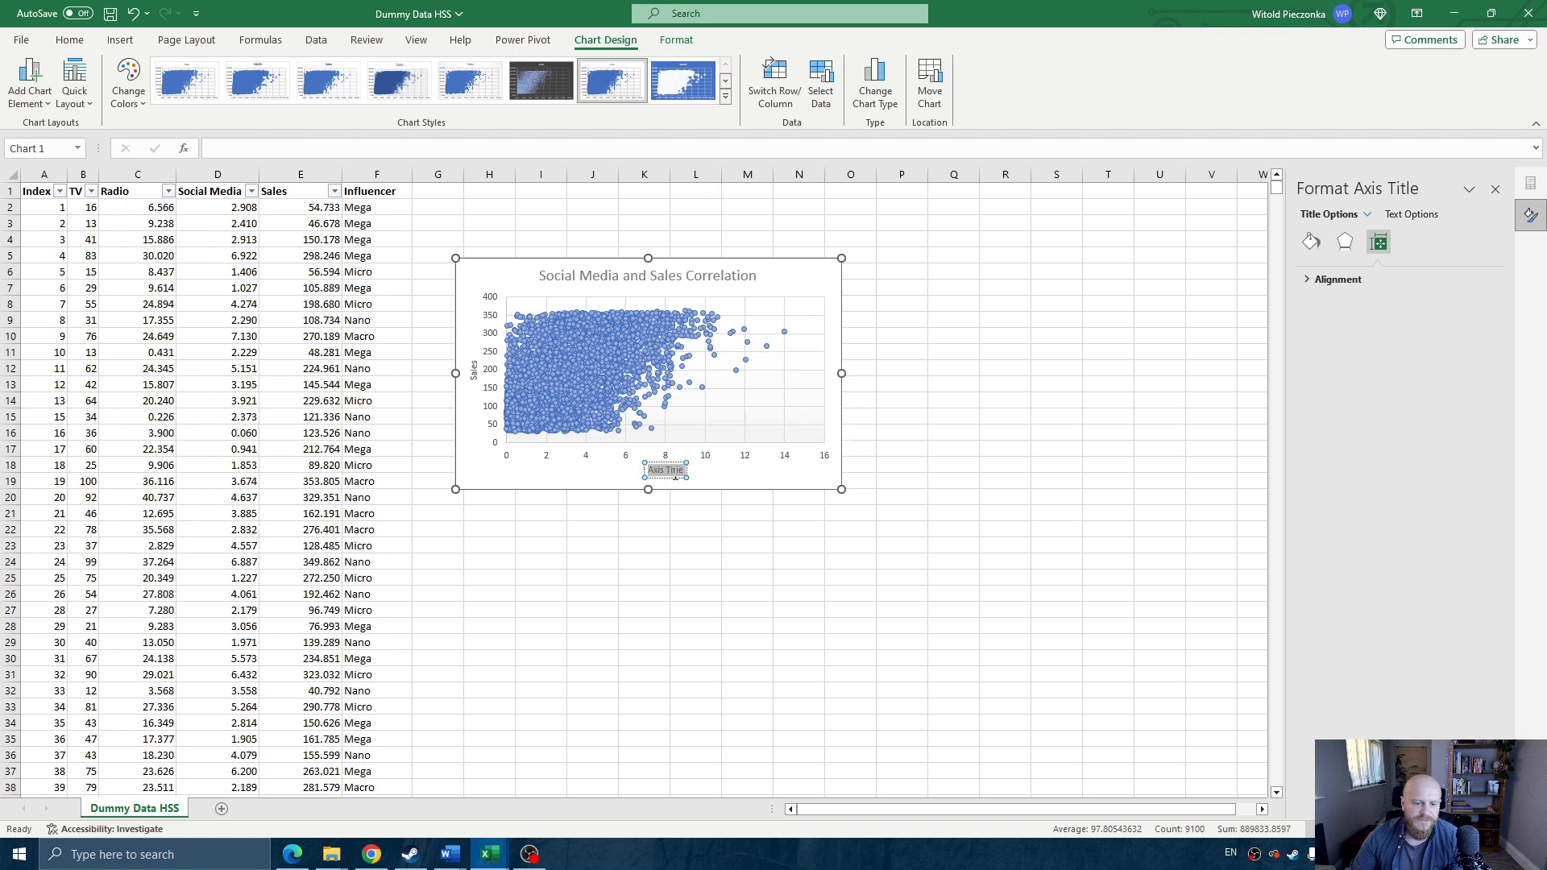
{"action": "triple_click", "coordinate": [675, 475]}
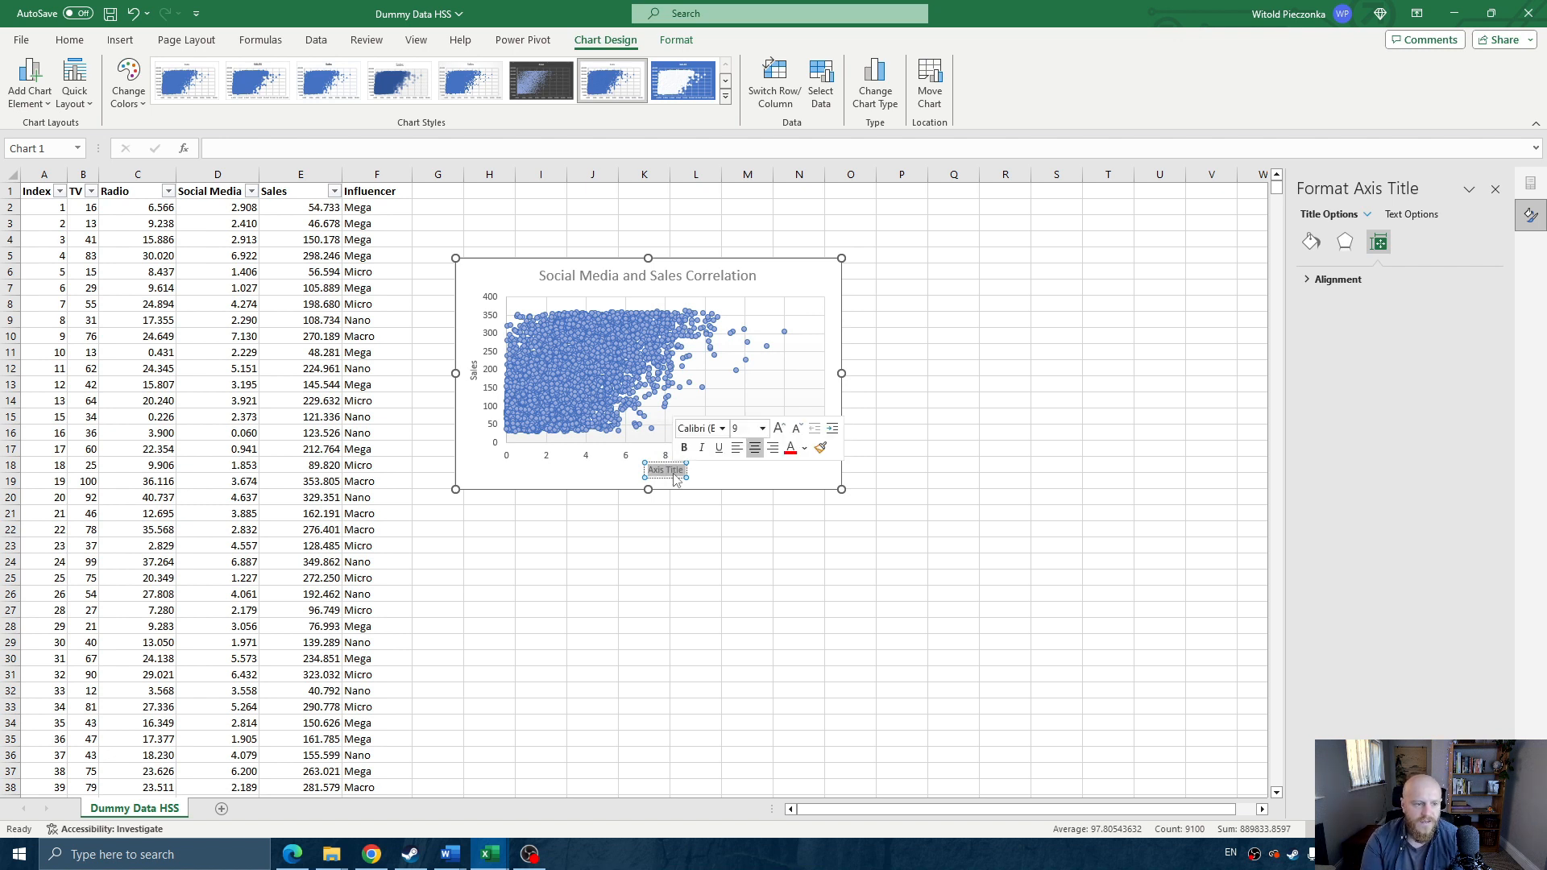
{"action": "type", "text": "So"}
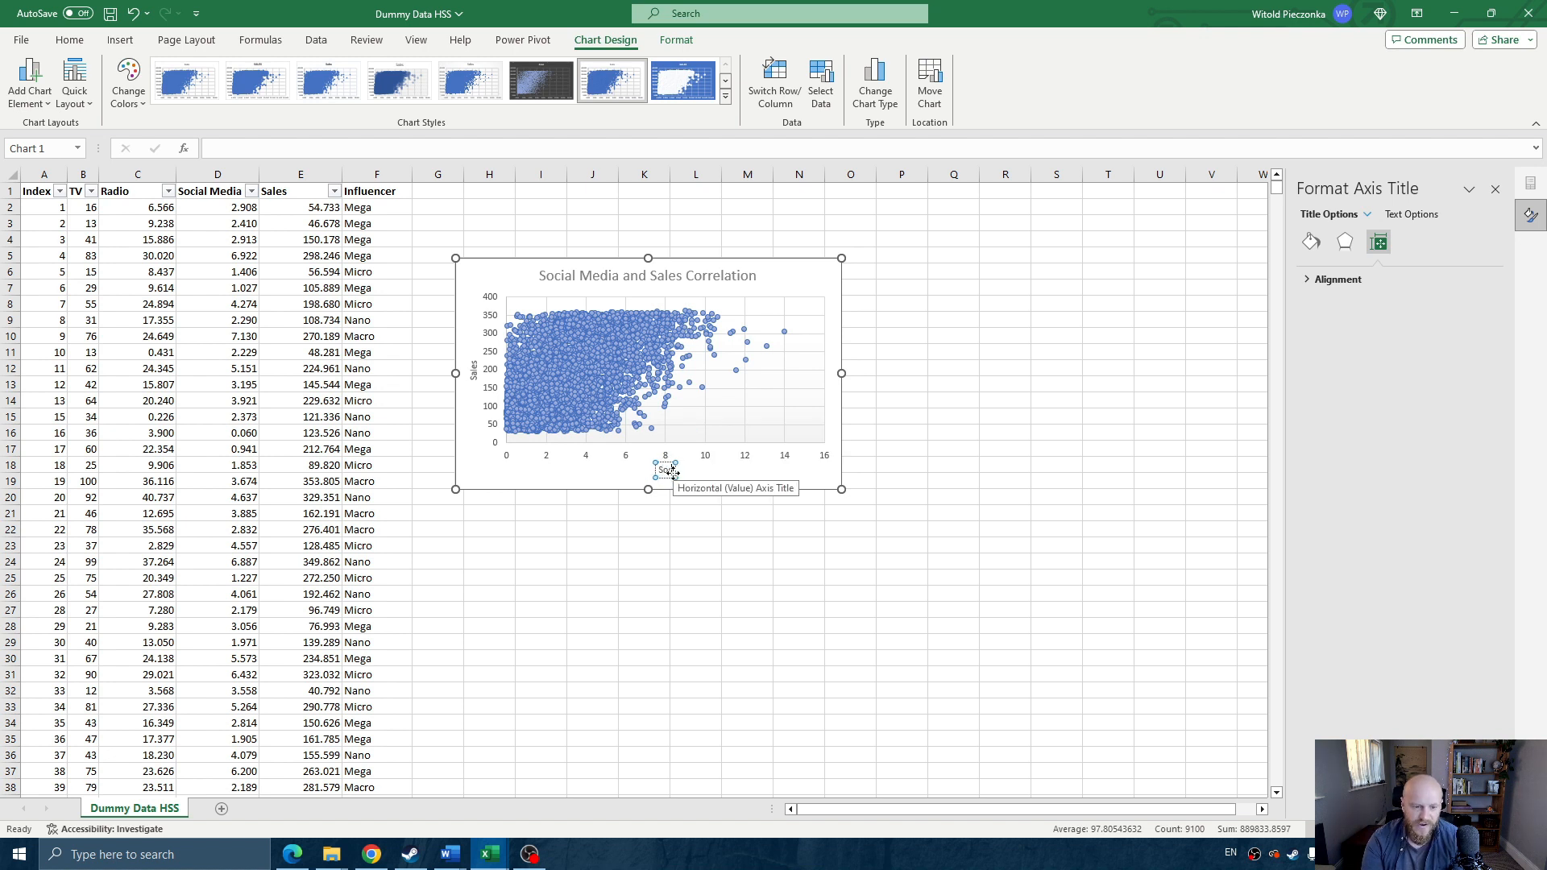
{"action": "type", "text": "cial"}
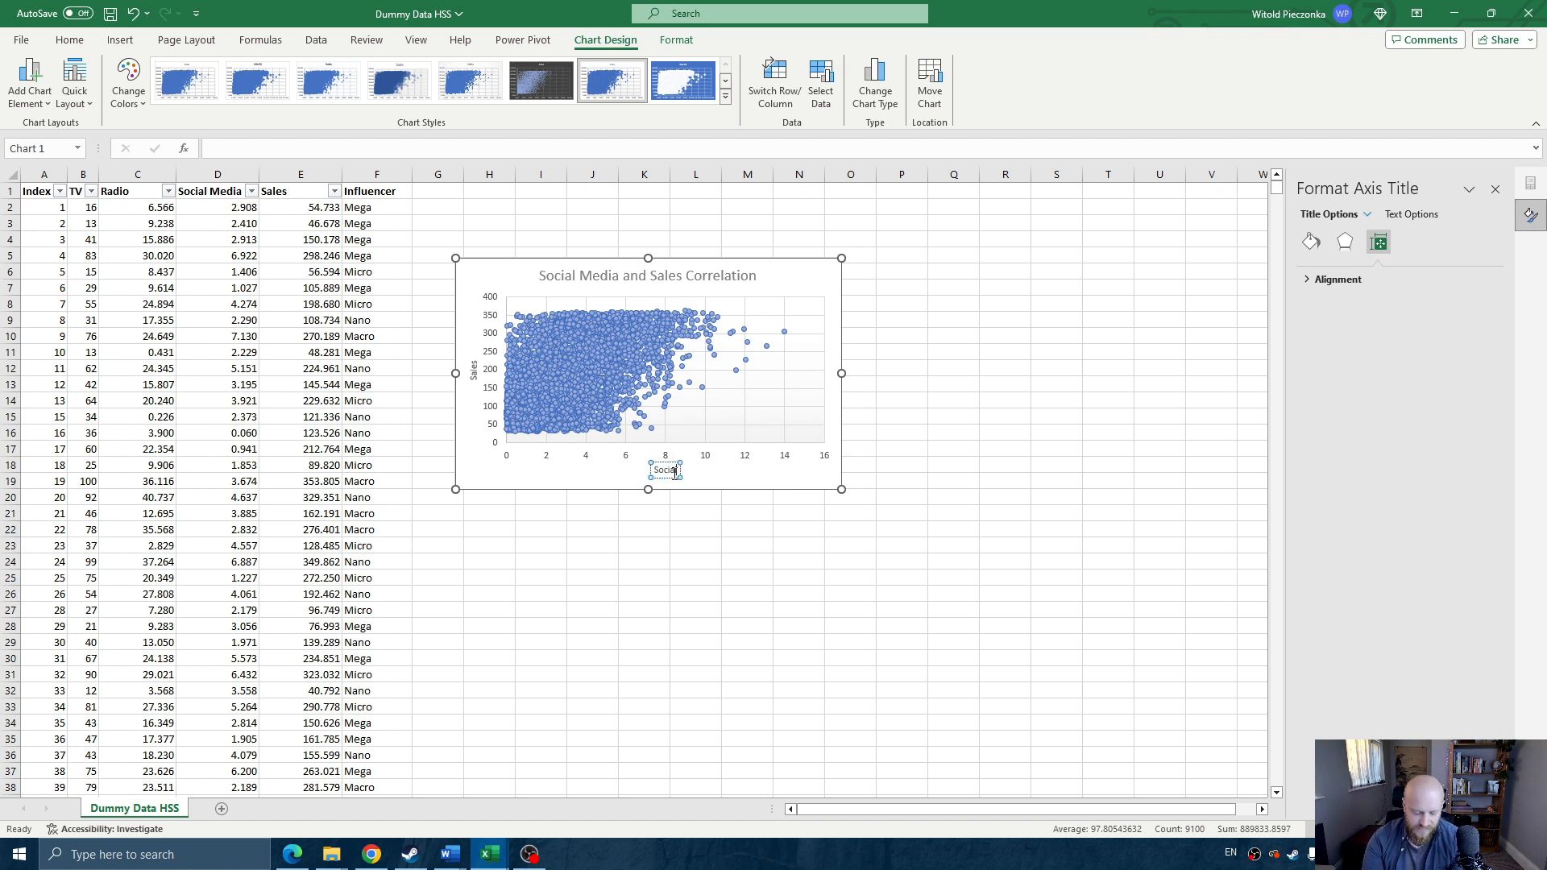
{"action": "type", "text": " Media spent"}
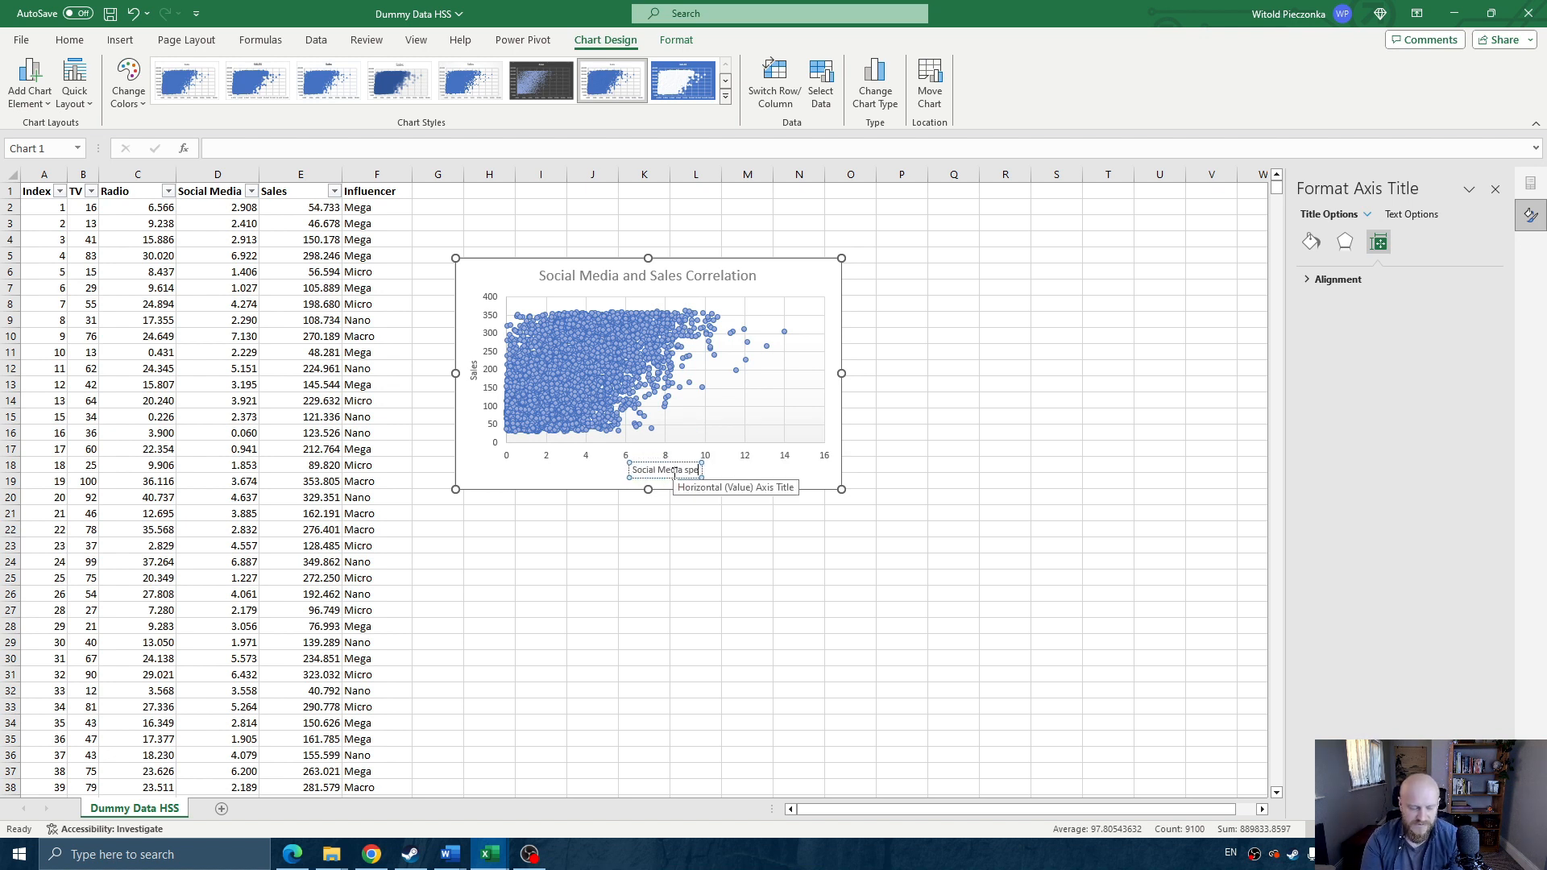
{"action": "left_click", "coordinate": [822, 474]}
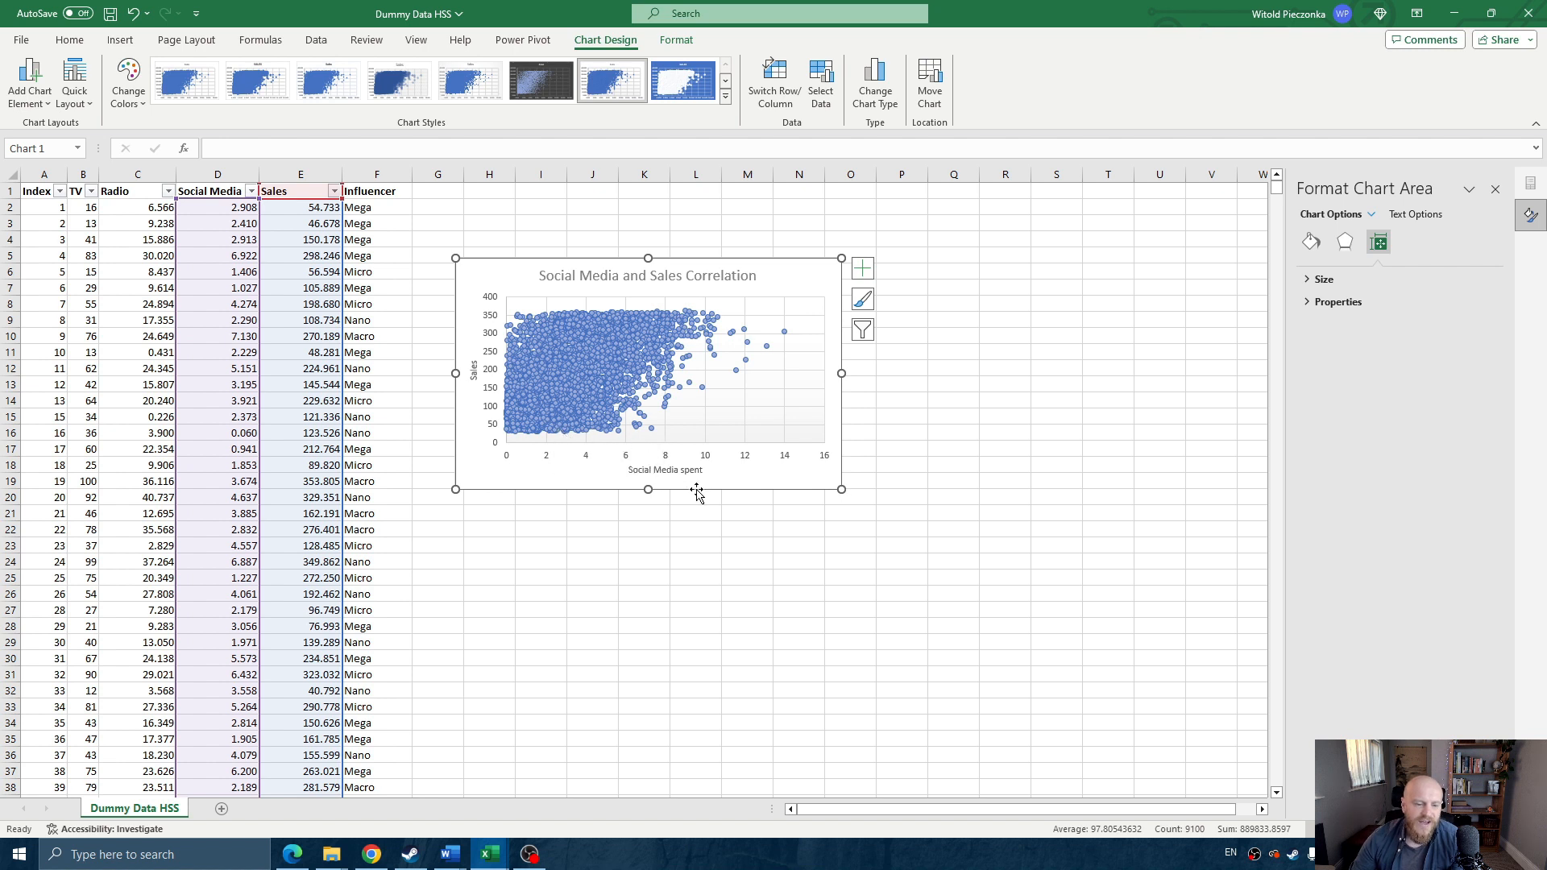
- Move the Social Media chart up beside the first data rows and insert a scatter chart of the Radio and Sales columns
{"action": "mouse_move", "coordinate": [508, 436]}
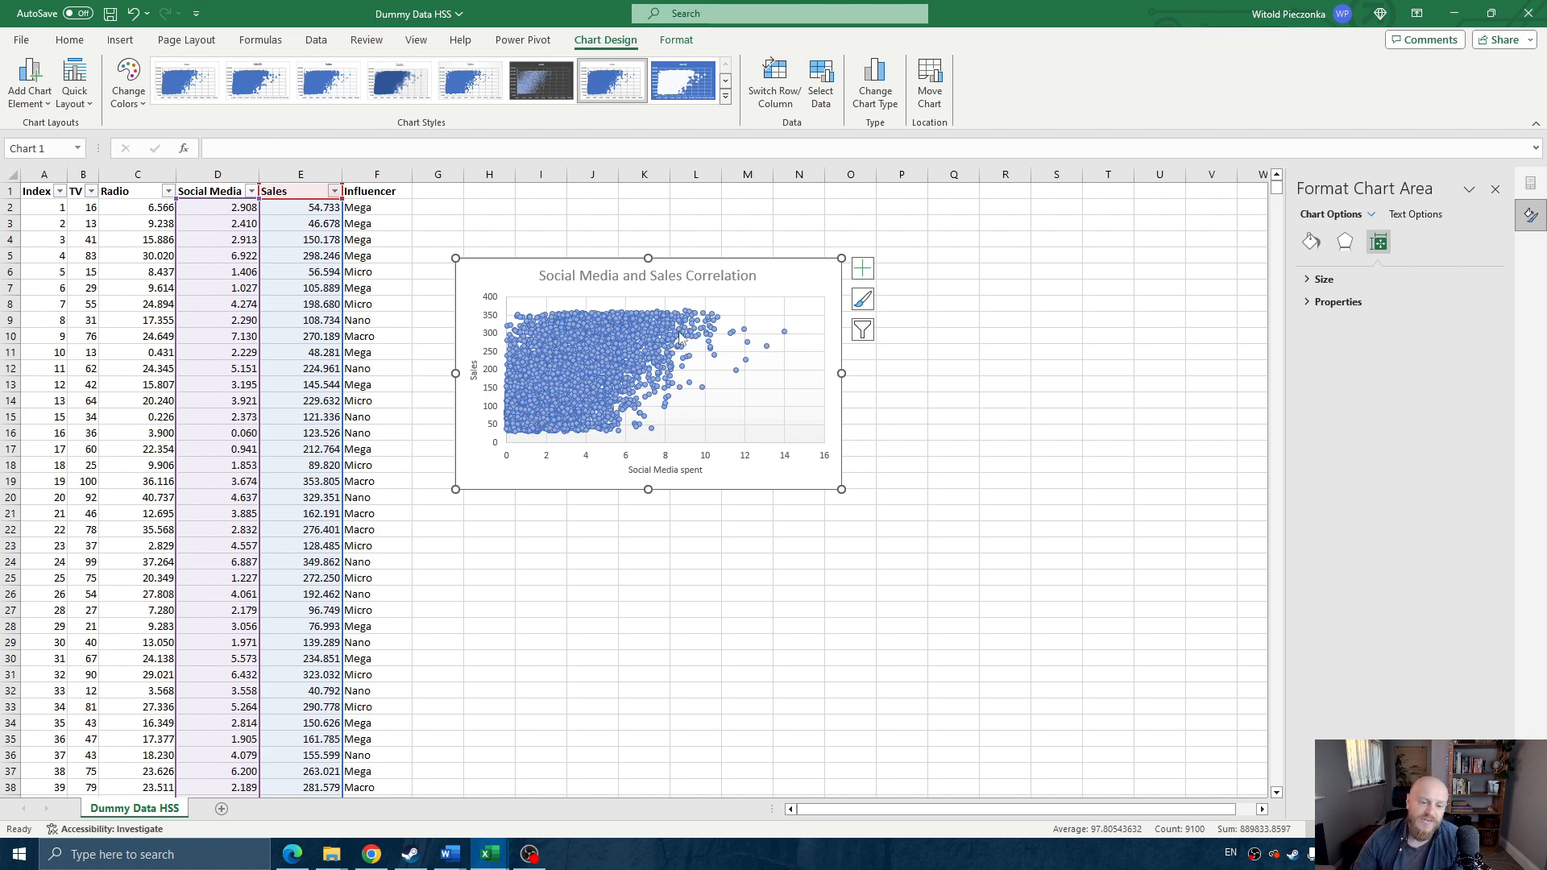
{"action": "left_click_drag", "start_coordinate": [560, 355], "coordinate": [530, 296]}
{"action": "left_click", "coordinate": [304, 174]}
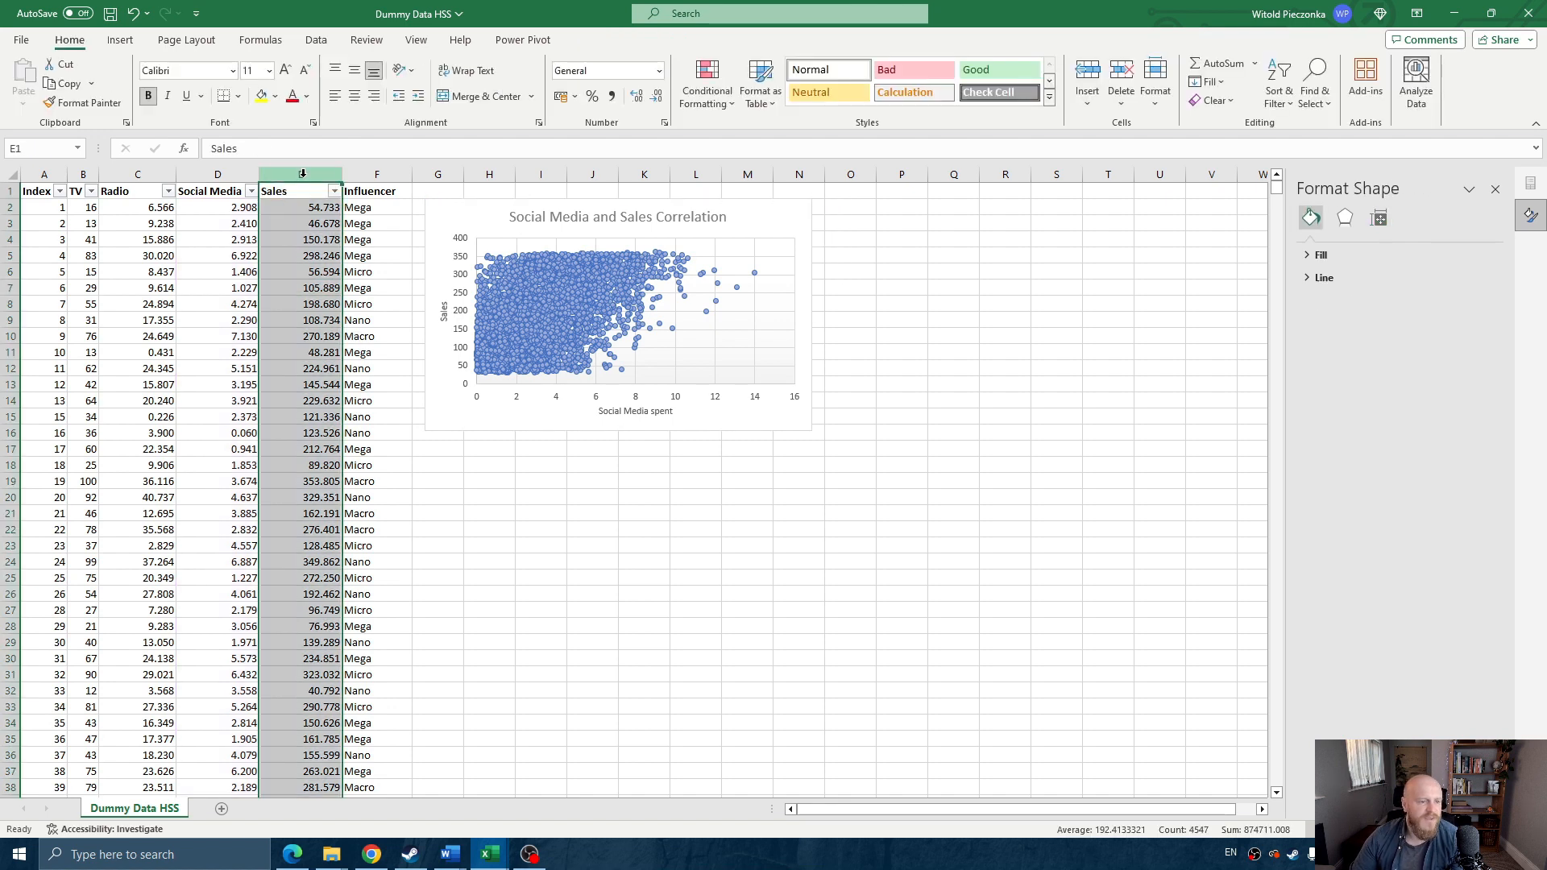
{"action": "left_click", "coordinate": [141, 174], "text": "ctrl"}
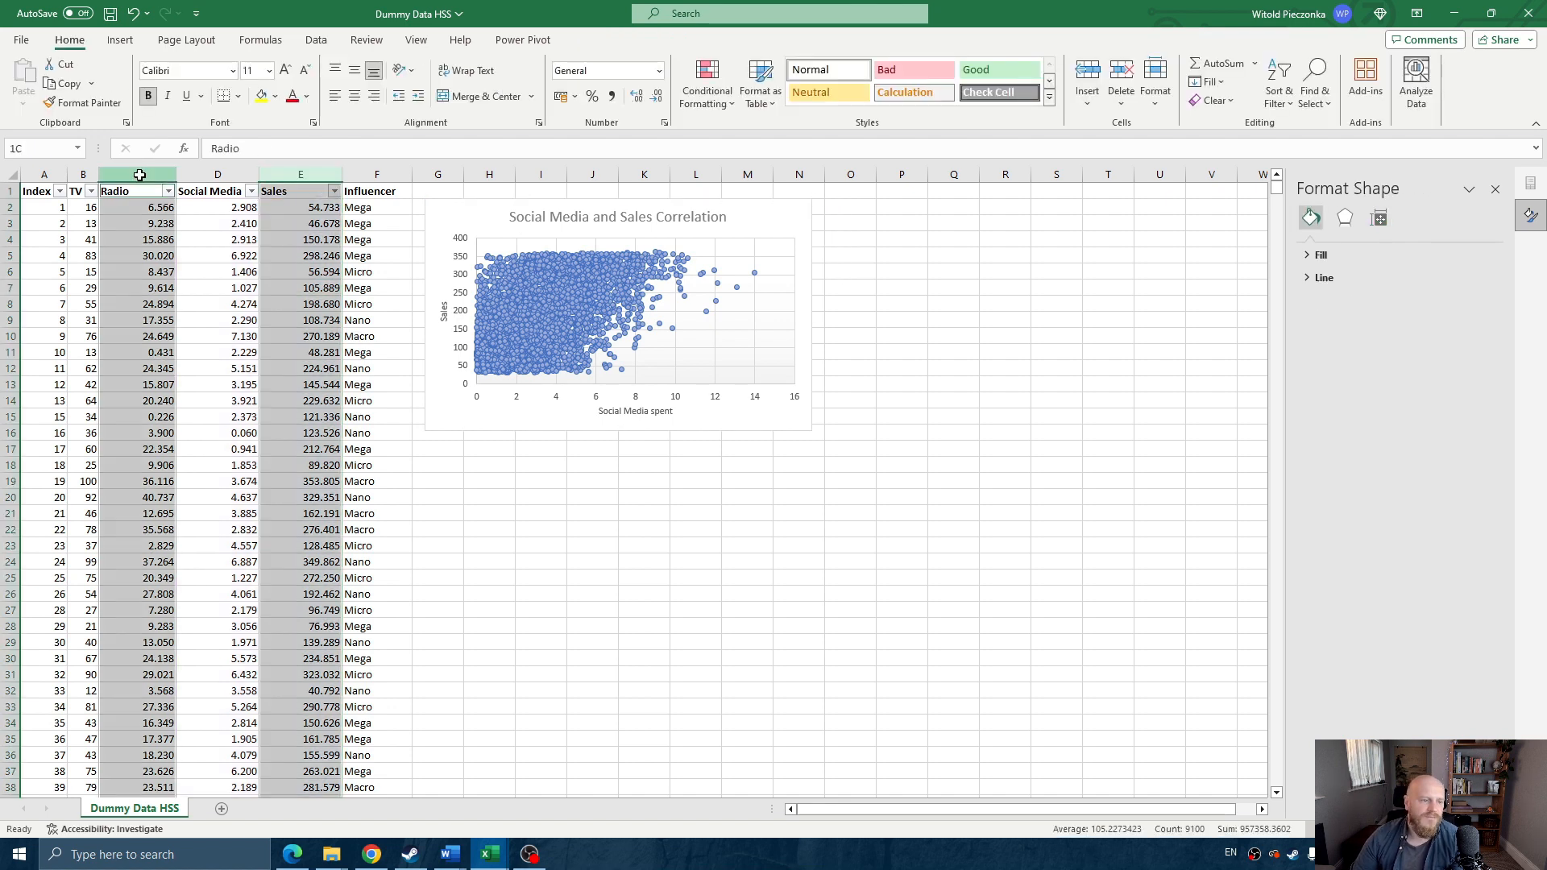
{"action": "left_click", "coordinate": [120, 39]}
{"action": "left_click", "coordinate": [520, 100]}
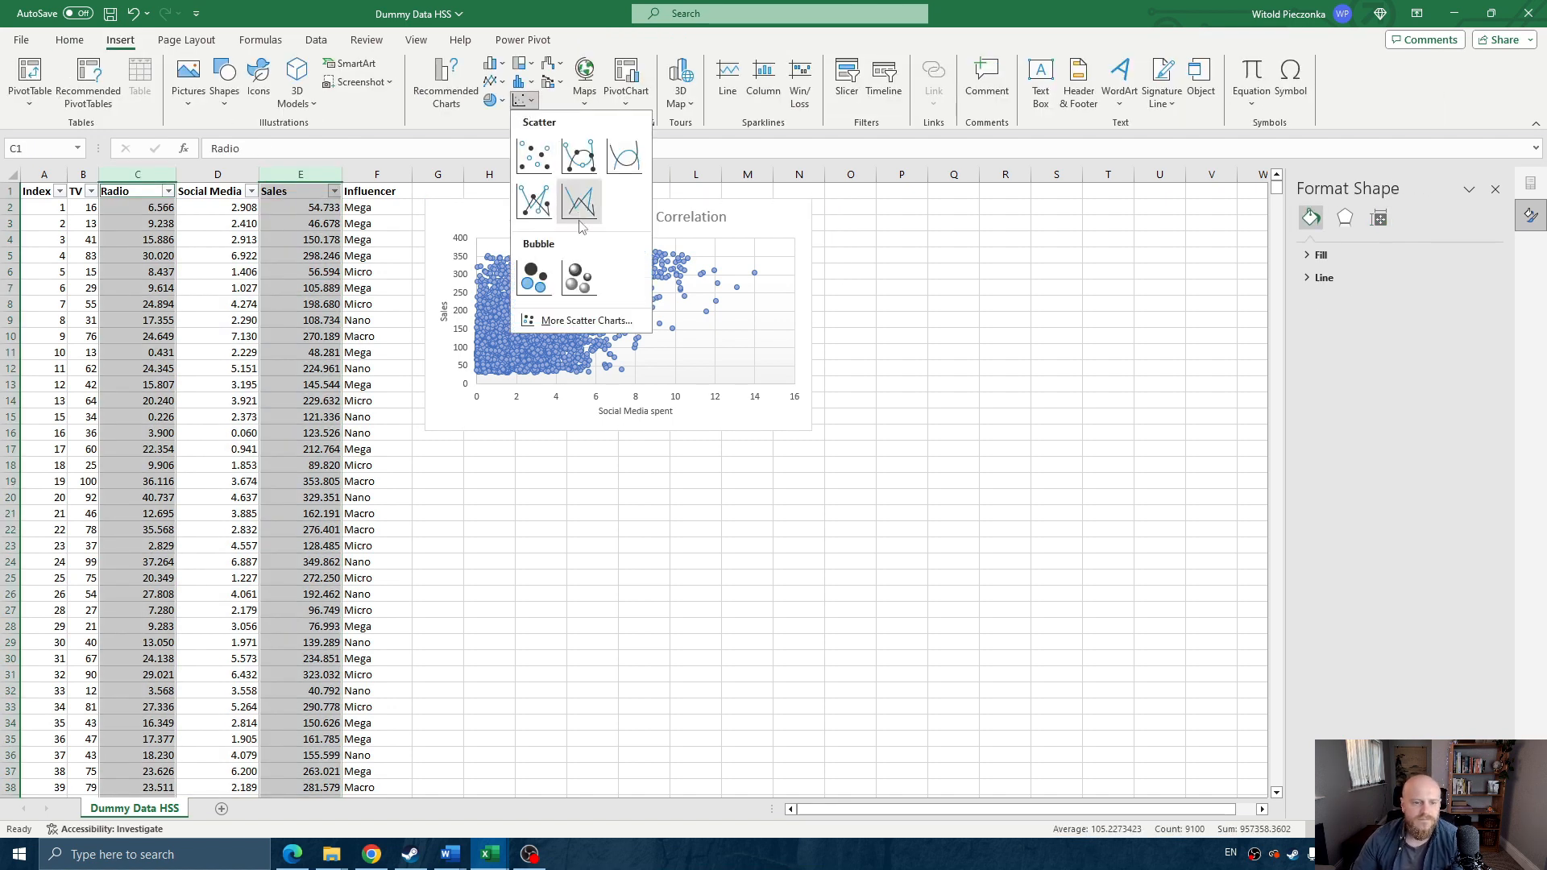
{"action": "left_click", "coordinate": [542, 161]}
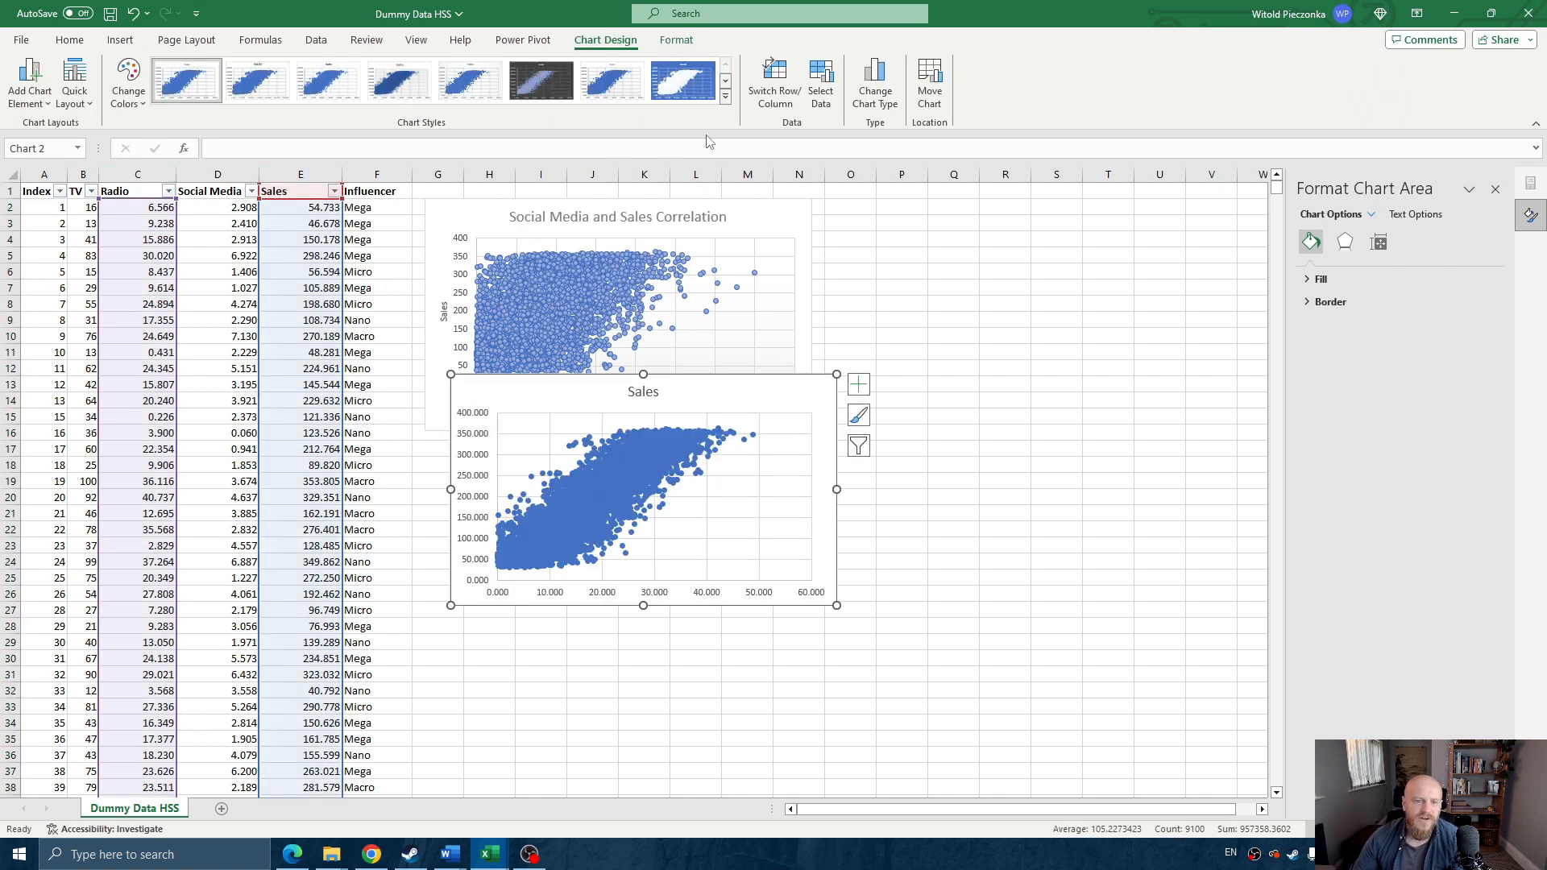
- Apply Style 7 to the Radio and Sales scatter chart and place it directly beneath the Social Media chart
{"action": "left_click", "coordinate": [621, 91]}
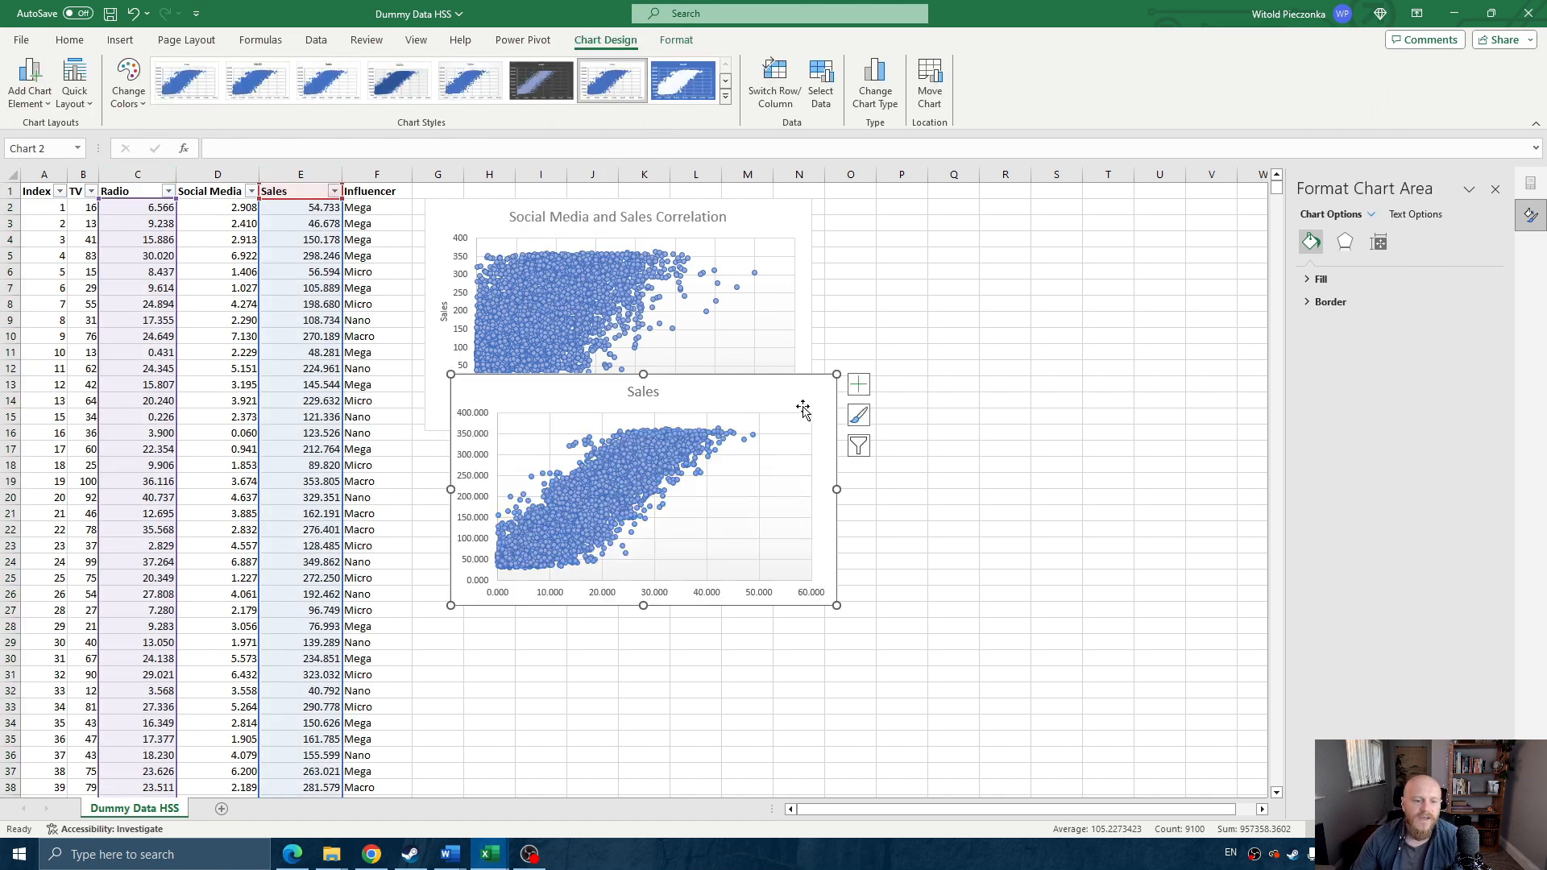
{"action": "left_click_drag", "start_coordinate": [781, 373], "coordinate": [754, 449]}
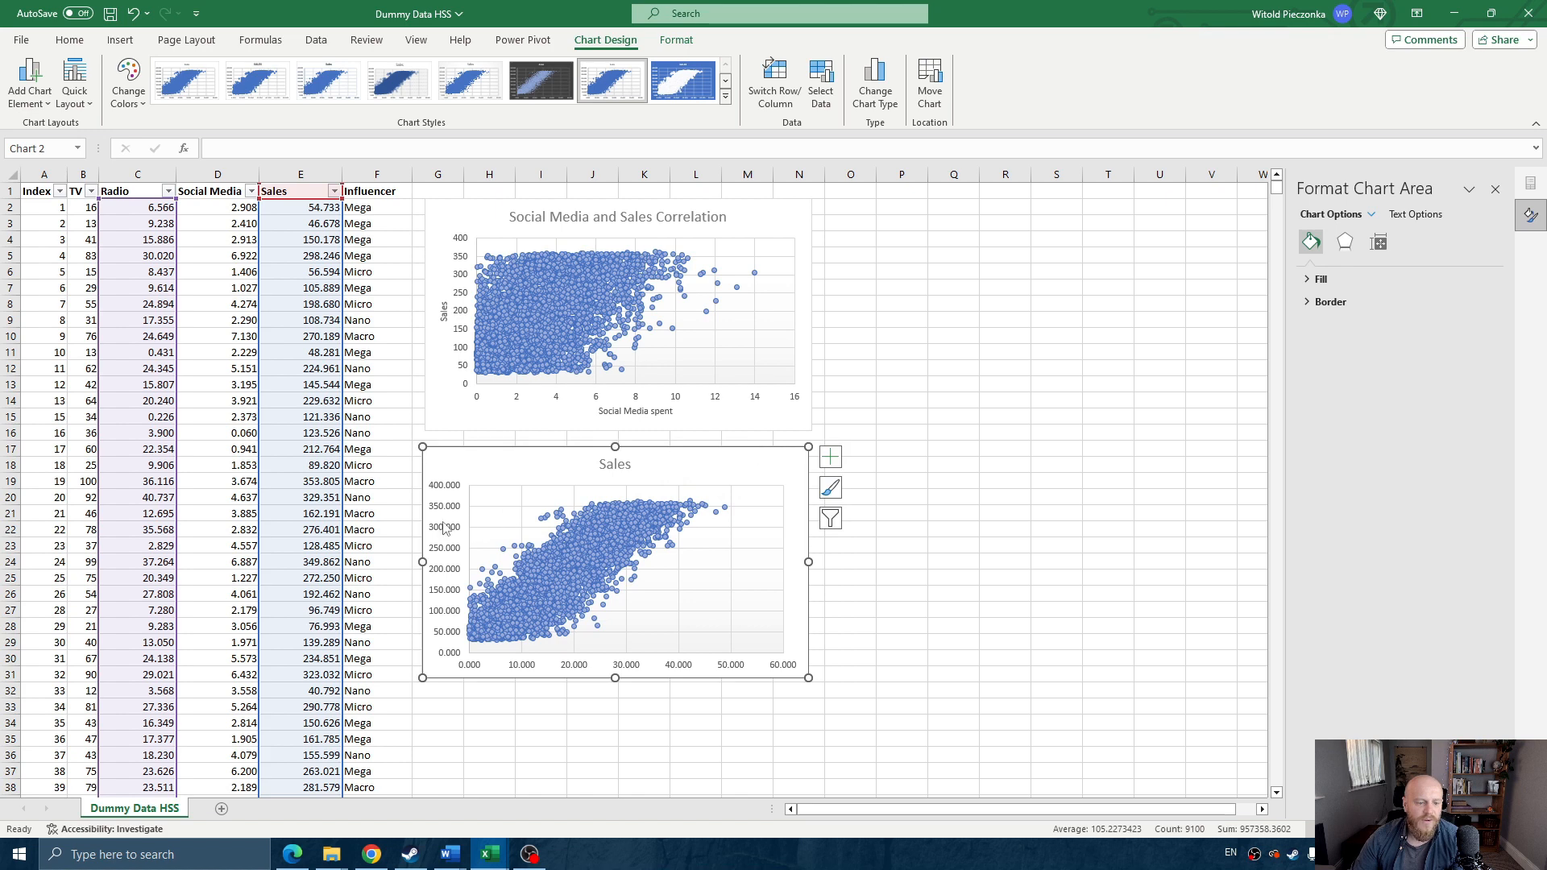
- Format the vertical axis numbers of the Radio and Sales scatter chart with 0 decimal places
{"action": "right_click", "coordinate": [447, 524]}
{"action": "left_click", "coordinate": [518, 481]}
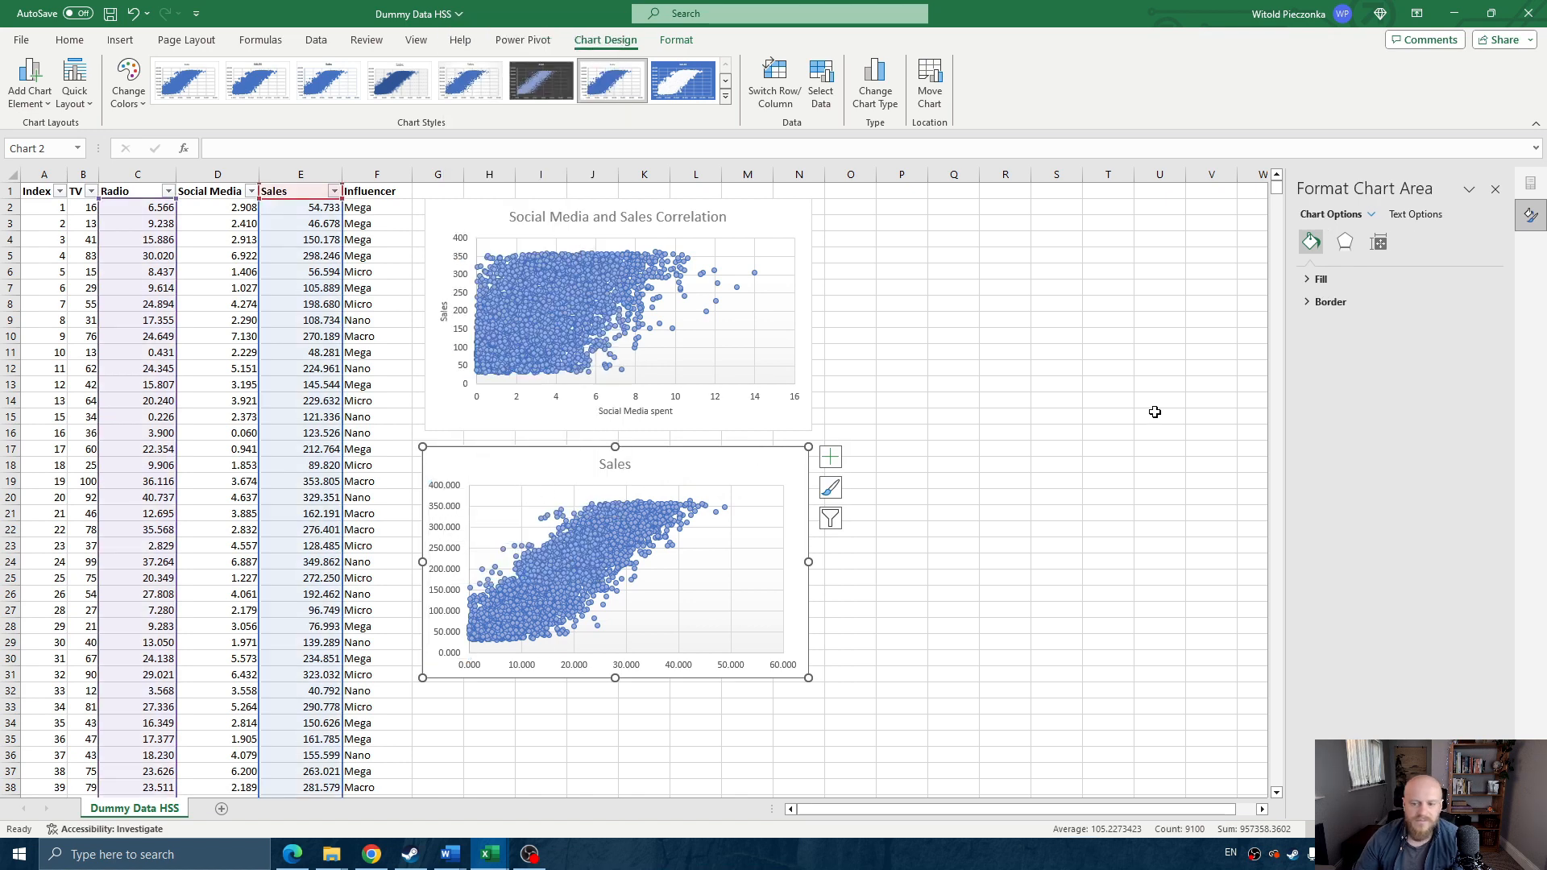
{"action": "left_click", "coordinate": [453, 513]}
{"action": "right_click", "coordinate": [453, 513]}
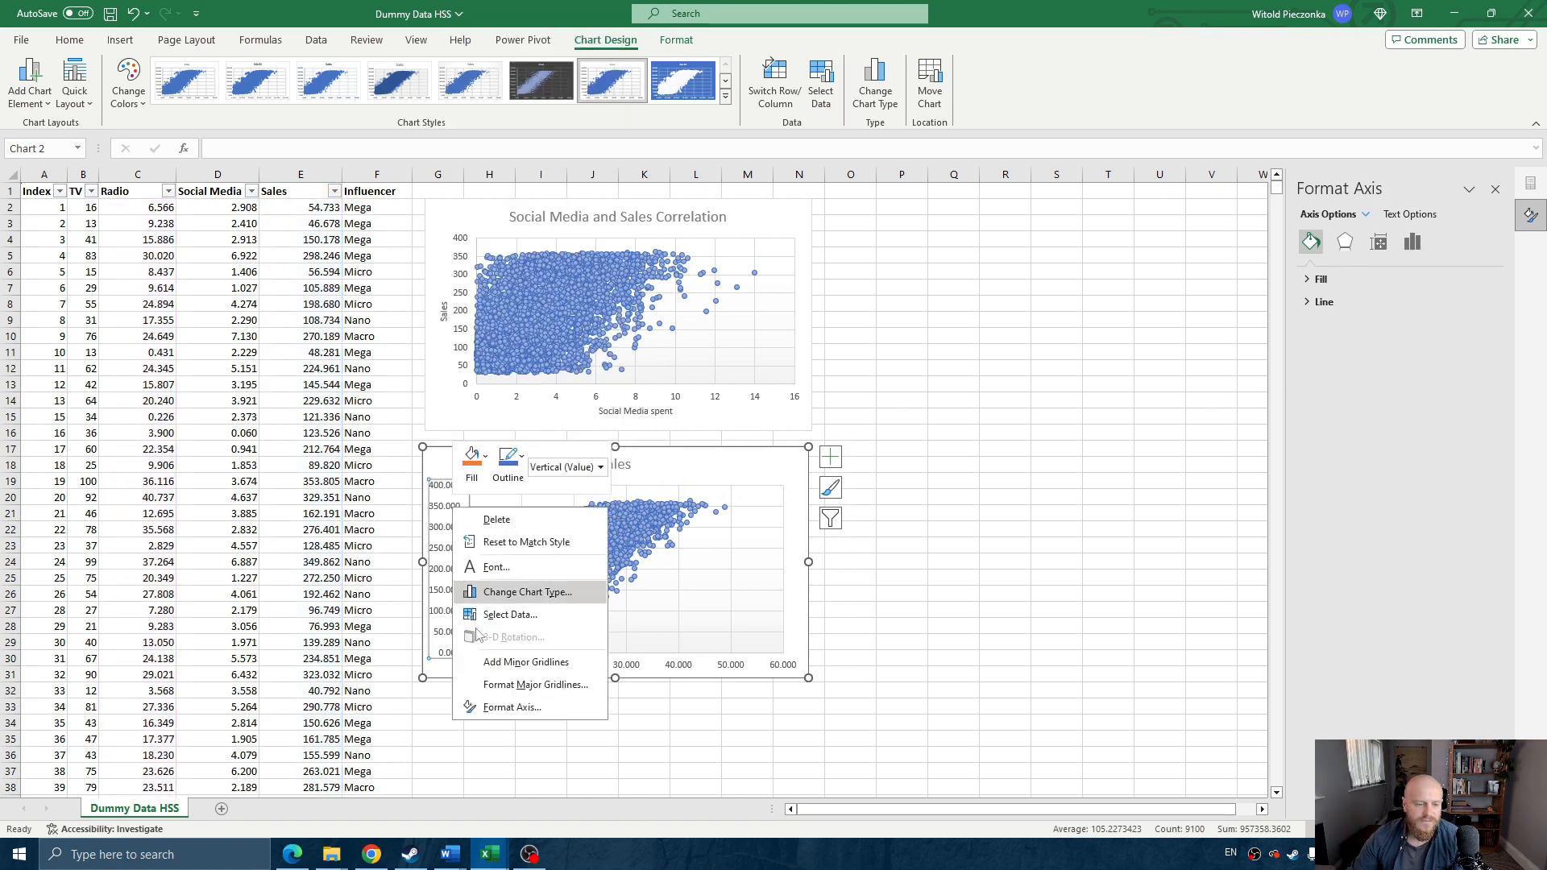
{"action": "left_click", "coordinate": [520, 709]}
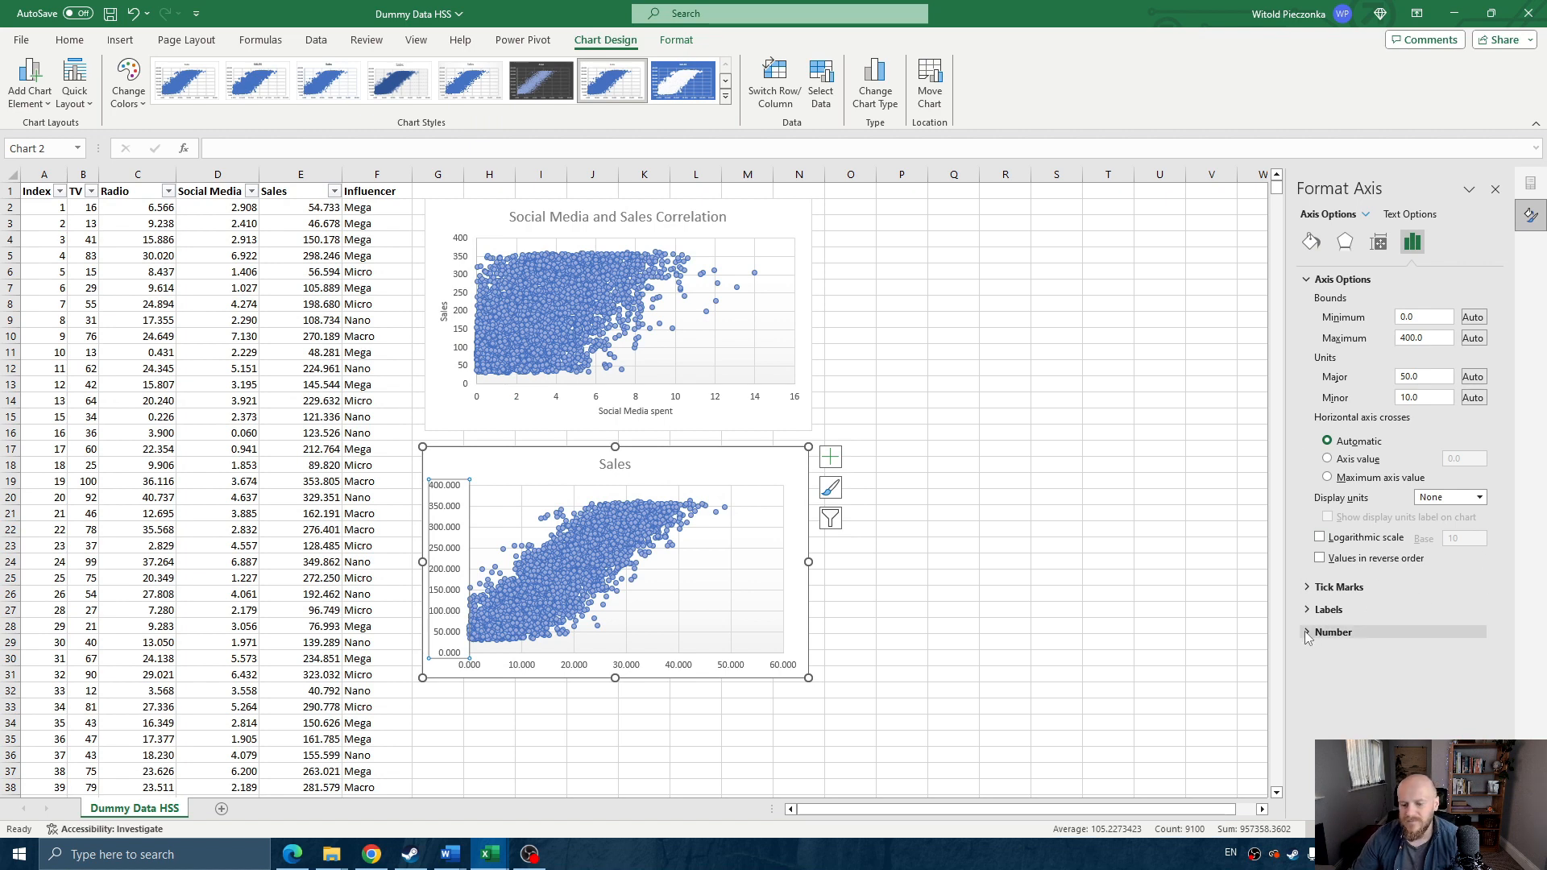
{"action": "left_click", "coordinate": [1334, 633]}
{"action": "left_click", "coordinate": [1422, 691]}
{"action": "type", "text": "0"}
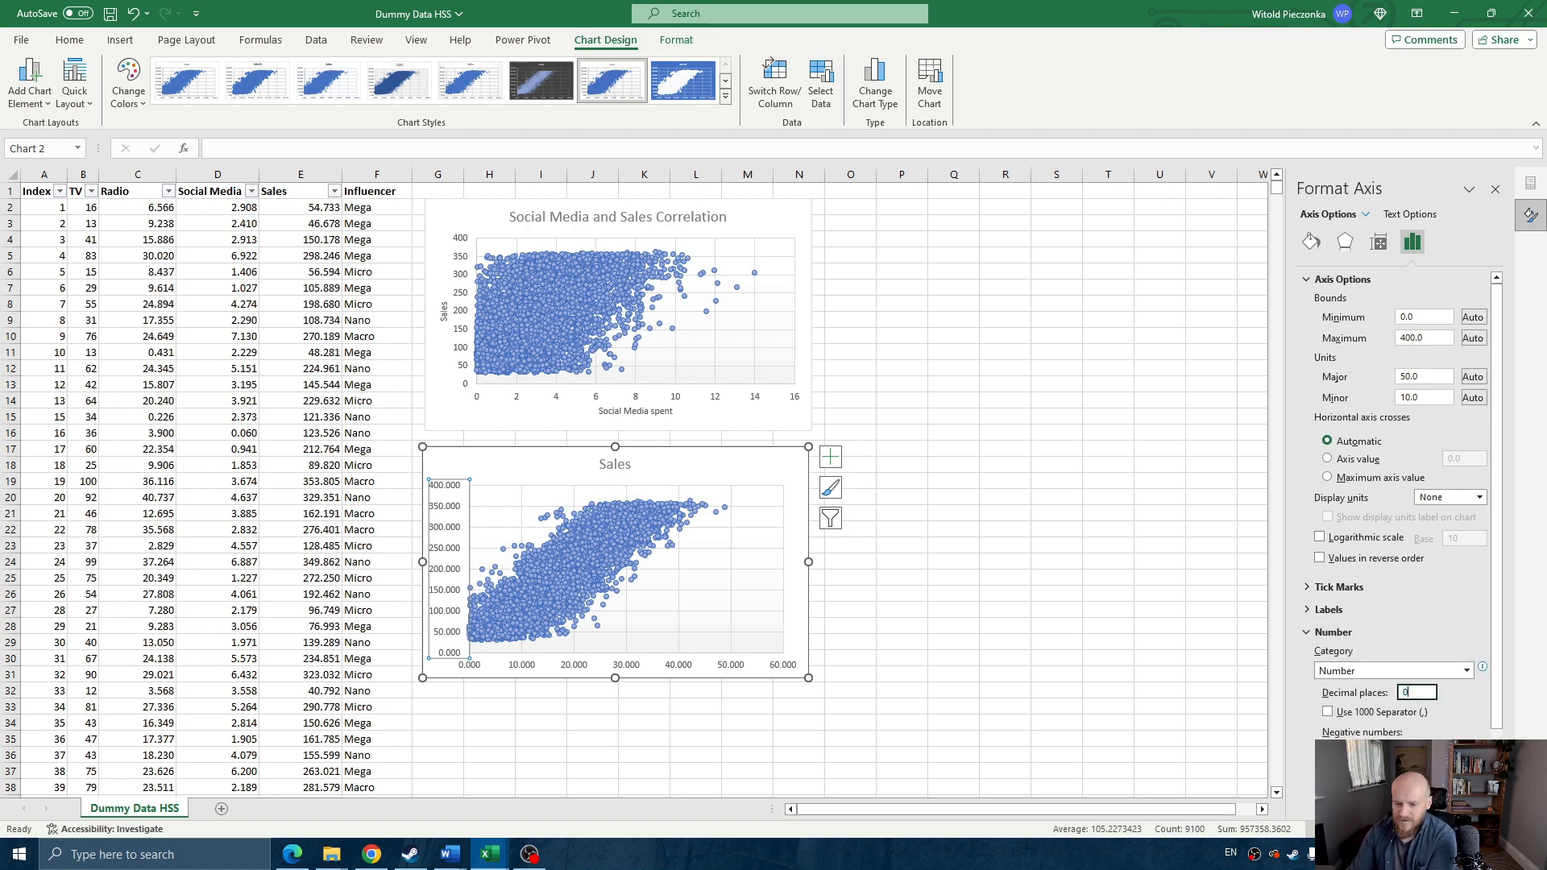
{"action": "key", "text": "Return"}
- Format the horizontal axis numbers of the Radio and Sales scatter chart with 0 decimal places
{"action": "left_click", "coordinate": [690, 666]}
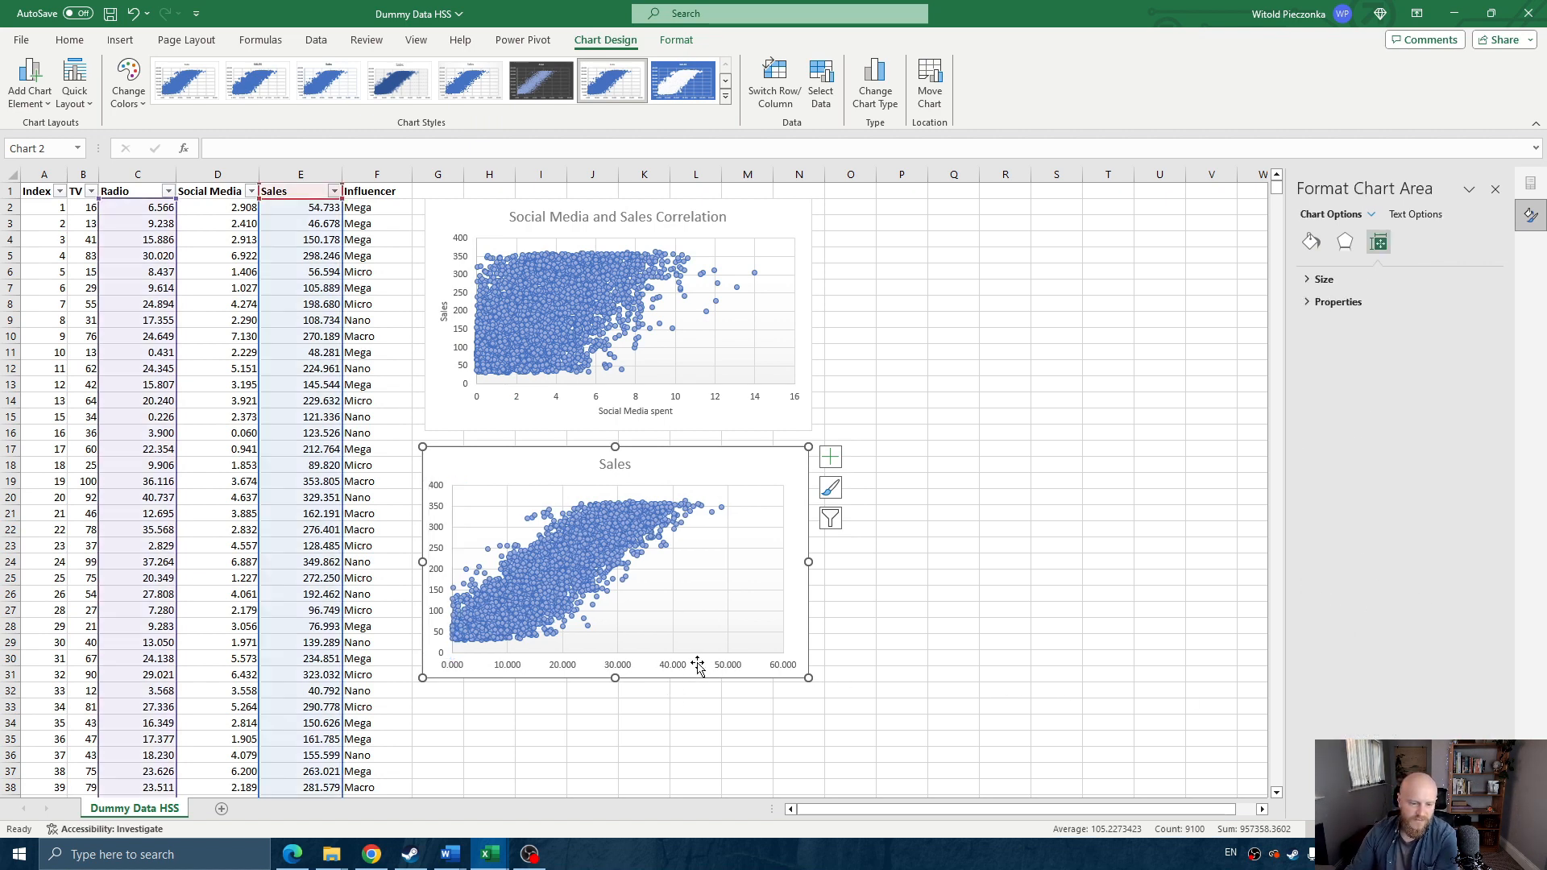
{"action": "right_click", "coordinate": [684, 667]}
{"action": "left_click", "coordinate": [731, 649]}
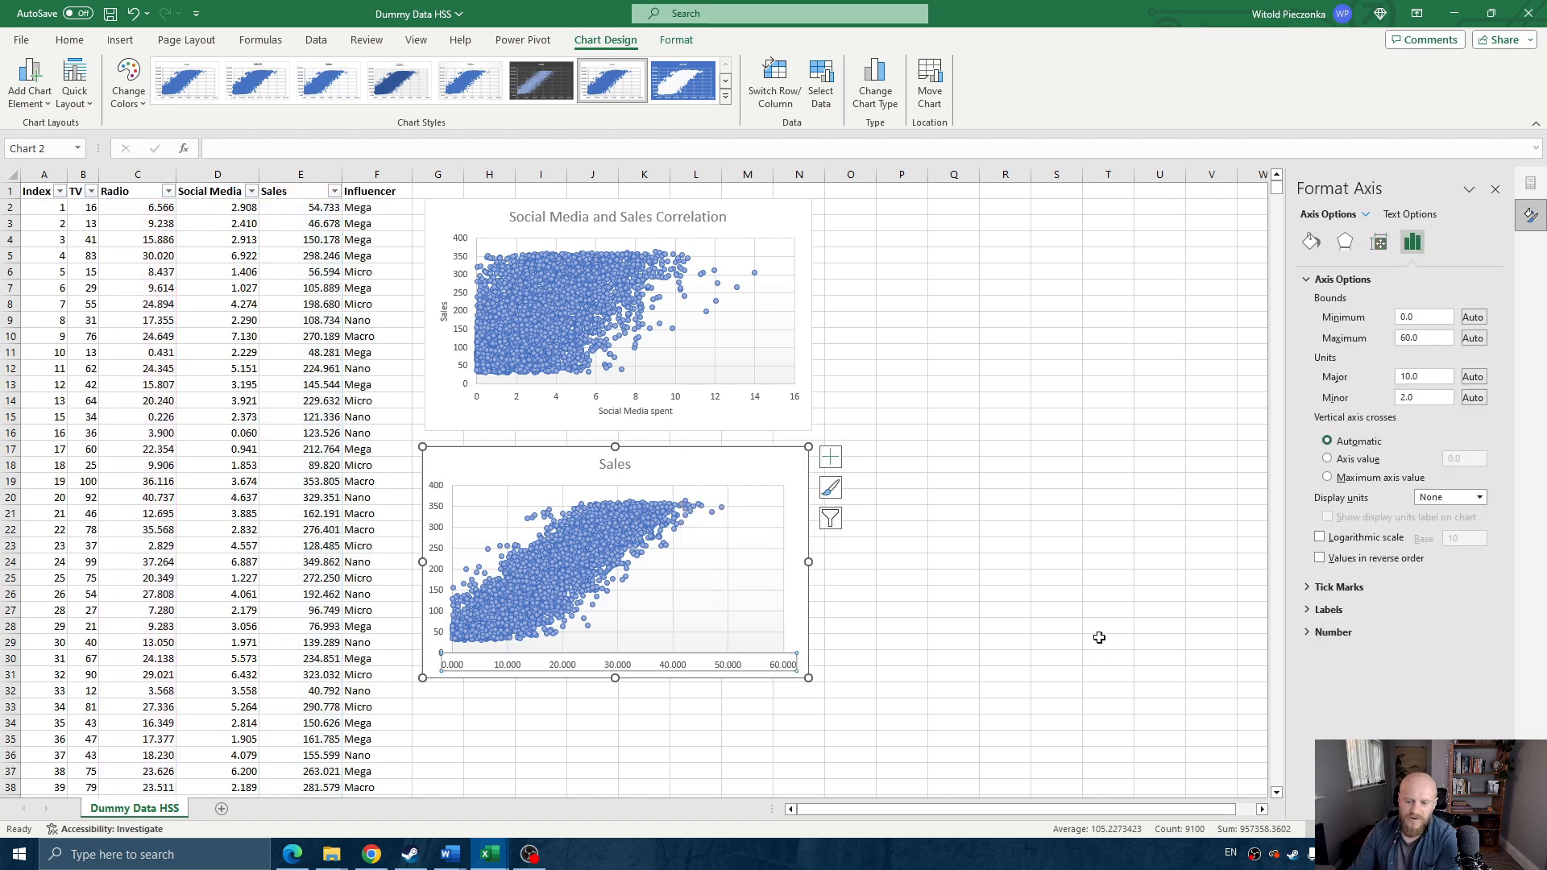
{"action": "left_click", "coordinate": [1333, 632]}
{"action": "left_click", "coordinate": [1419, 693]}
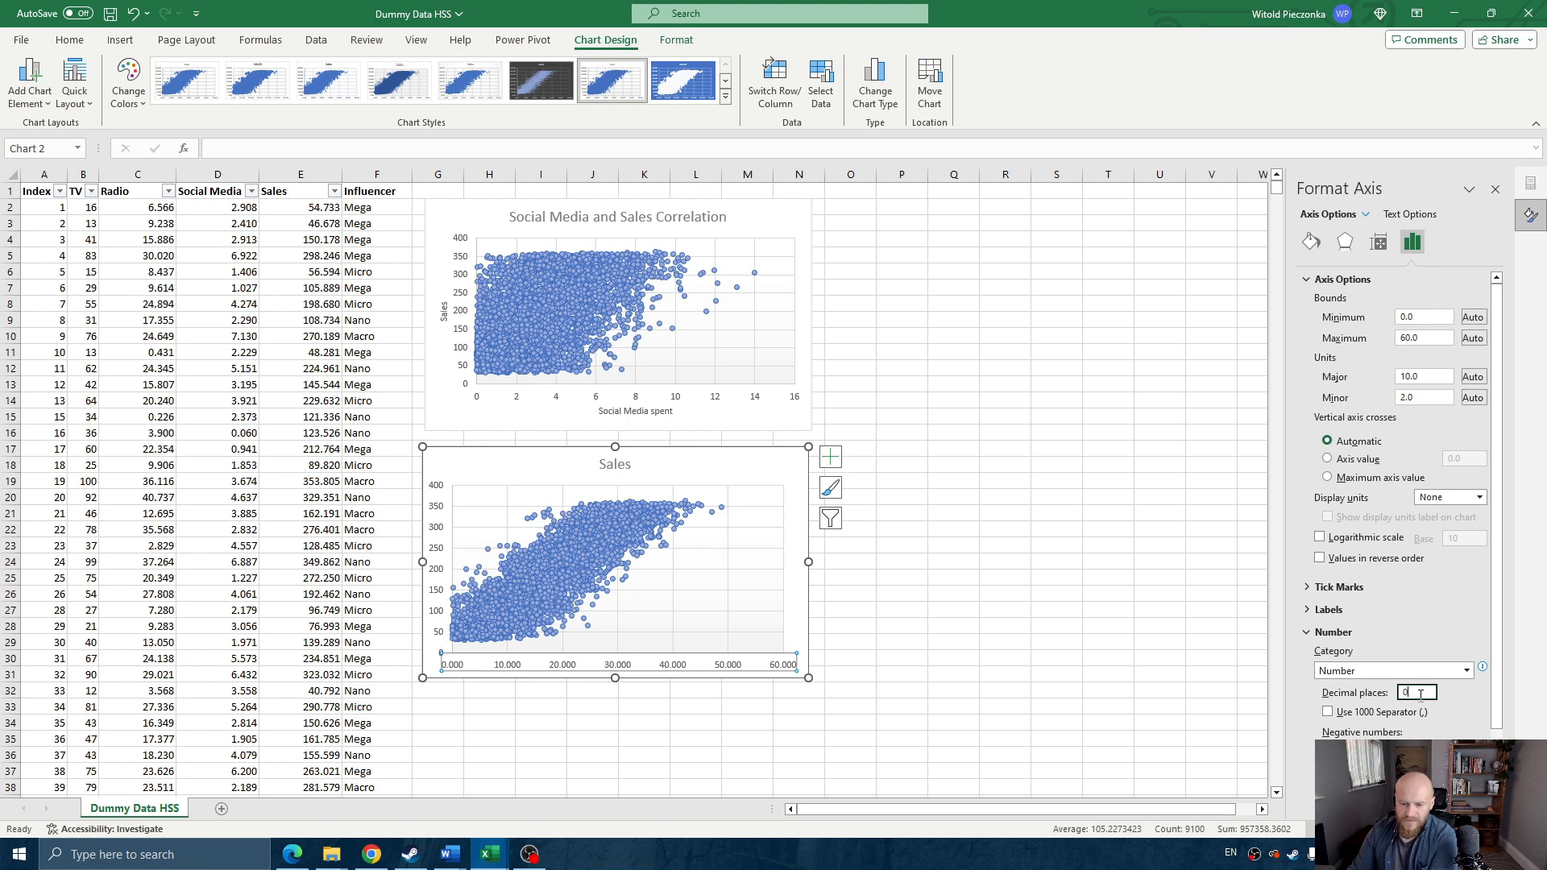
{"action": "key", "text": "BackSpace"}
{"action": "type", "text": "0"}
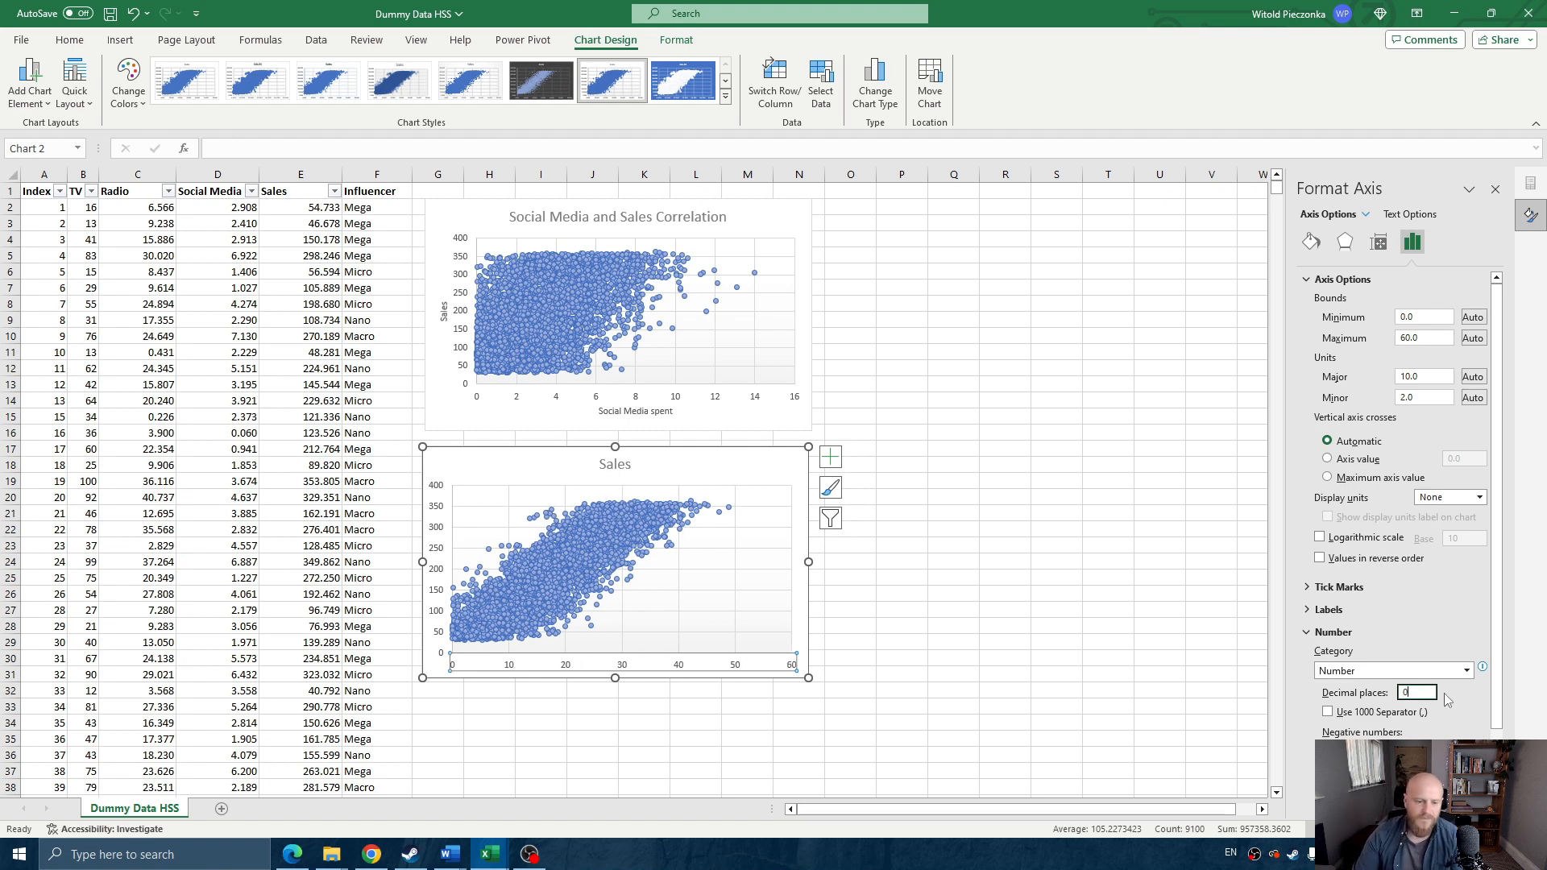
- Change the Radio scatter chart's title to "Radio and Sales Correlation"
{"action": "double_click", "coordinate": [617, 465]}
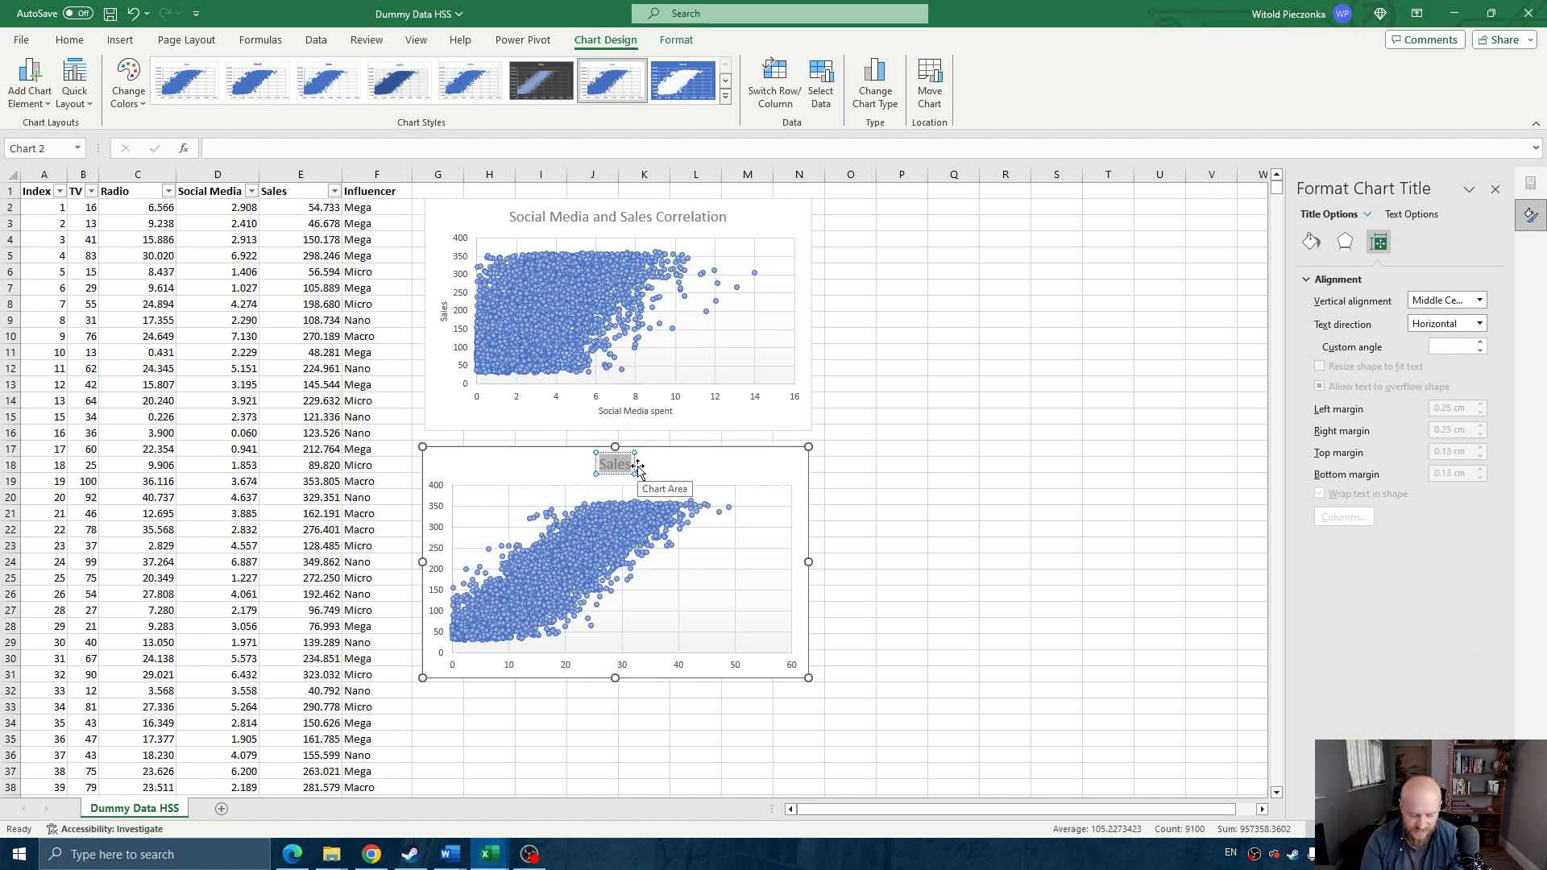
{"action": "type", "text": "Radio"}
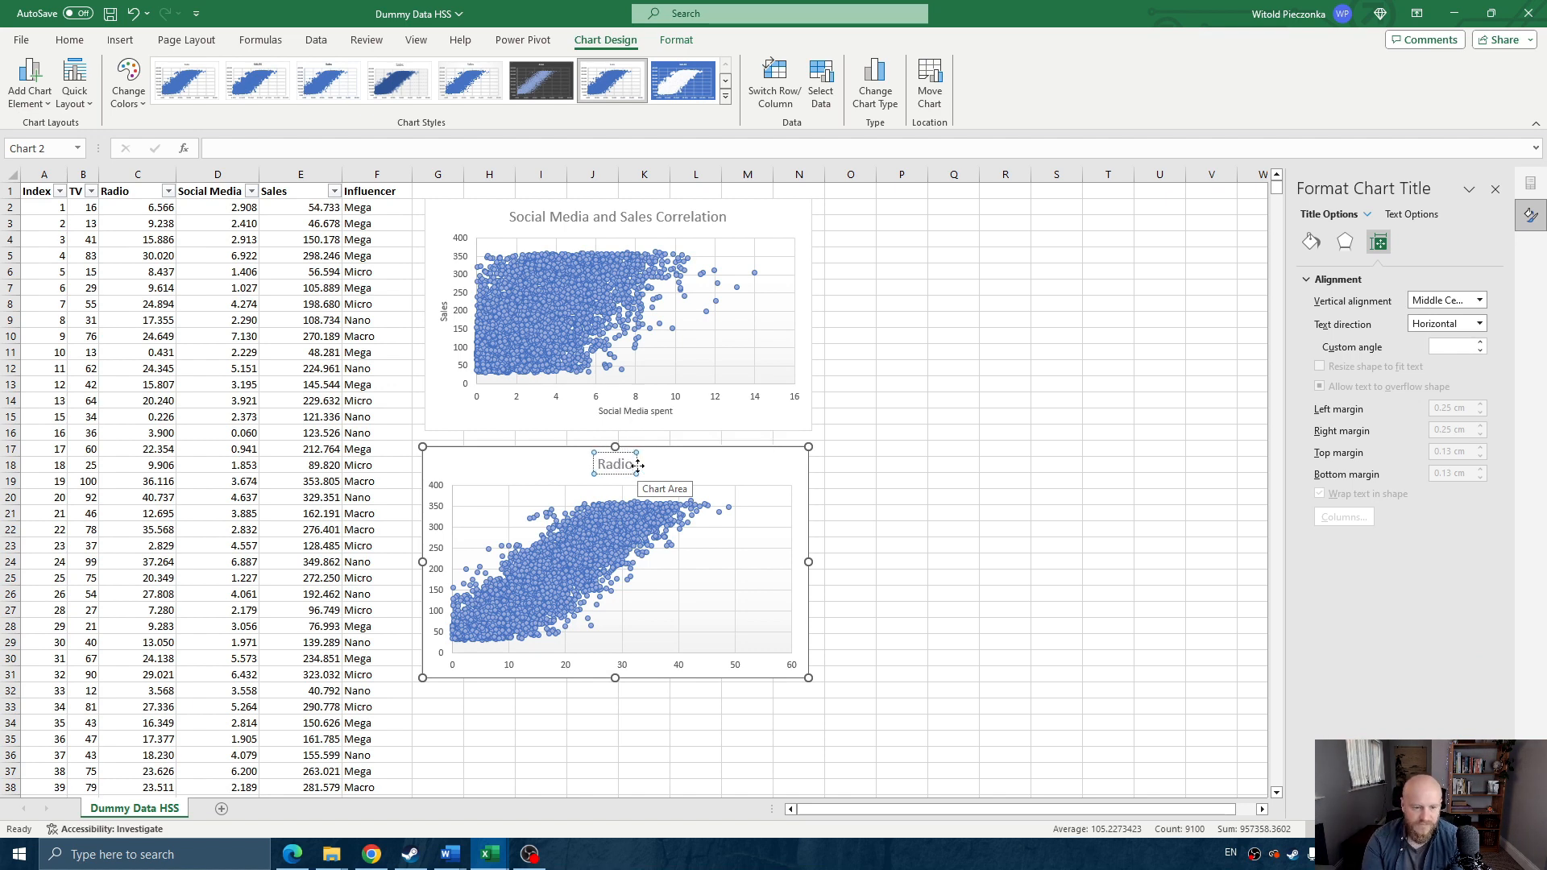
{"action": "type", "text": " and"}
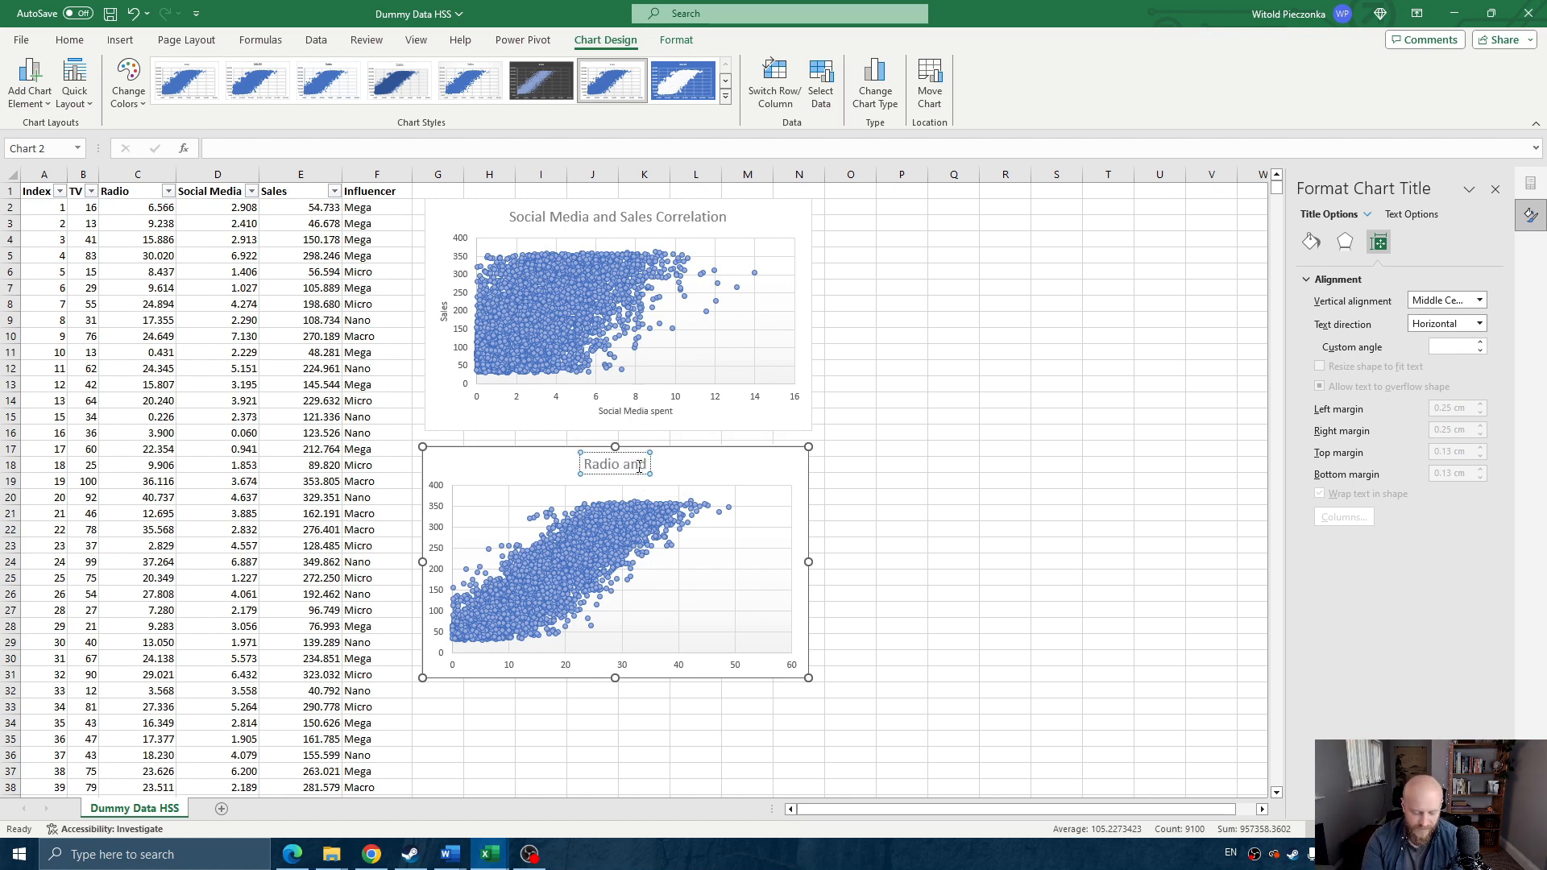
{"action": "type", "text": " Sales Correlation"}
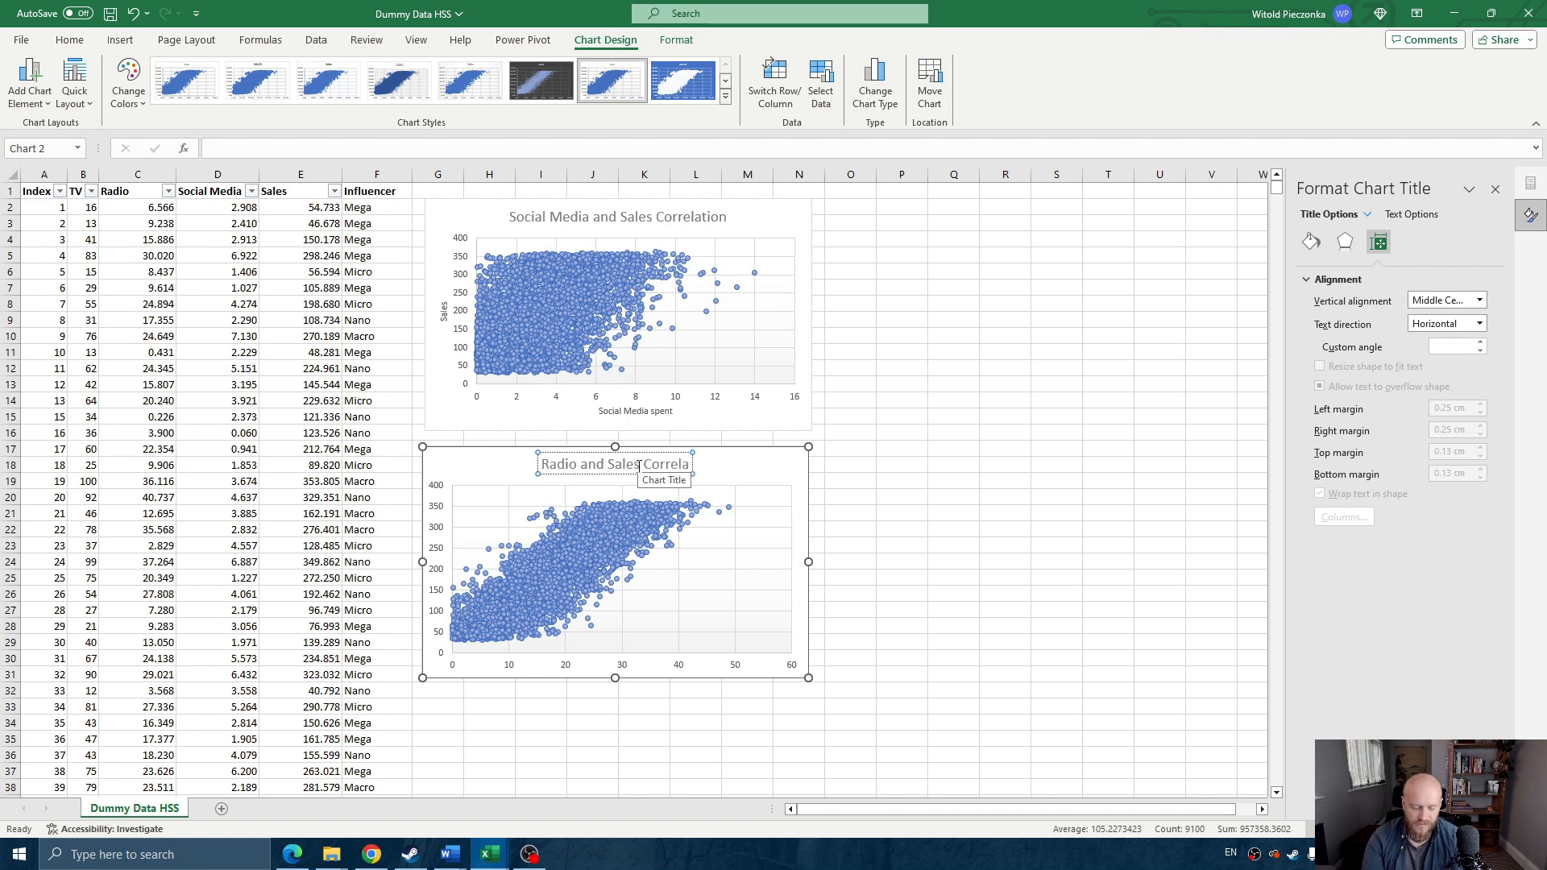
{"action": "left_click", "coordinate": [798, 455]}
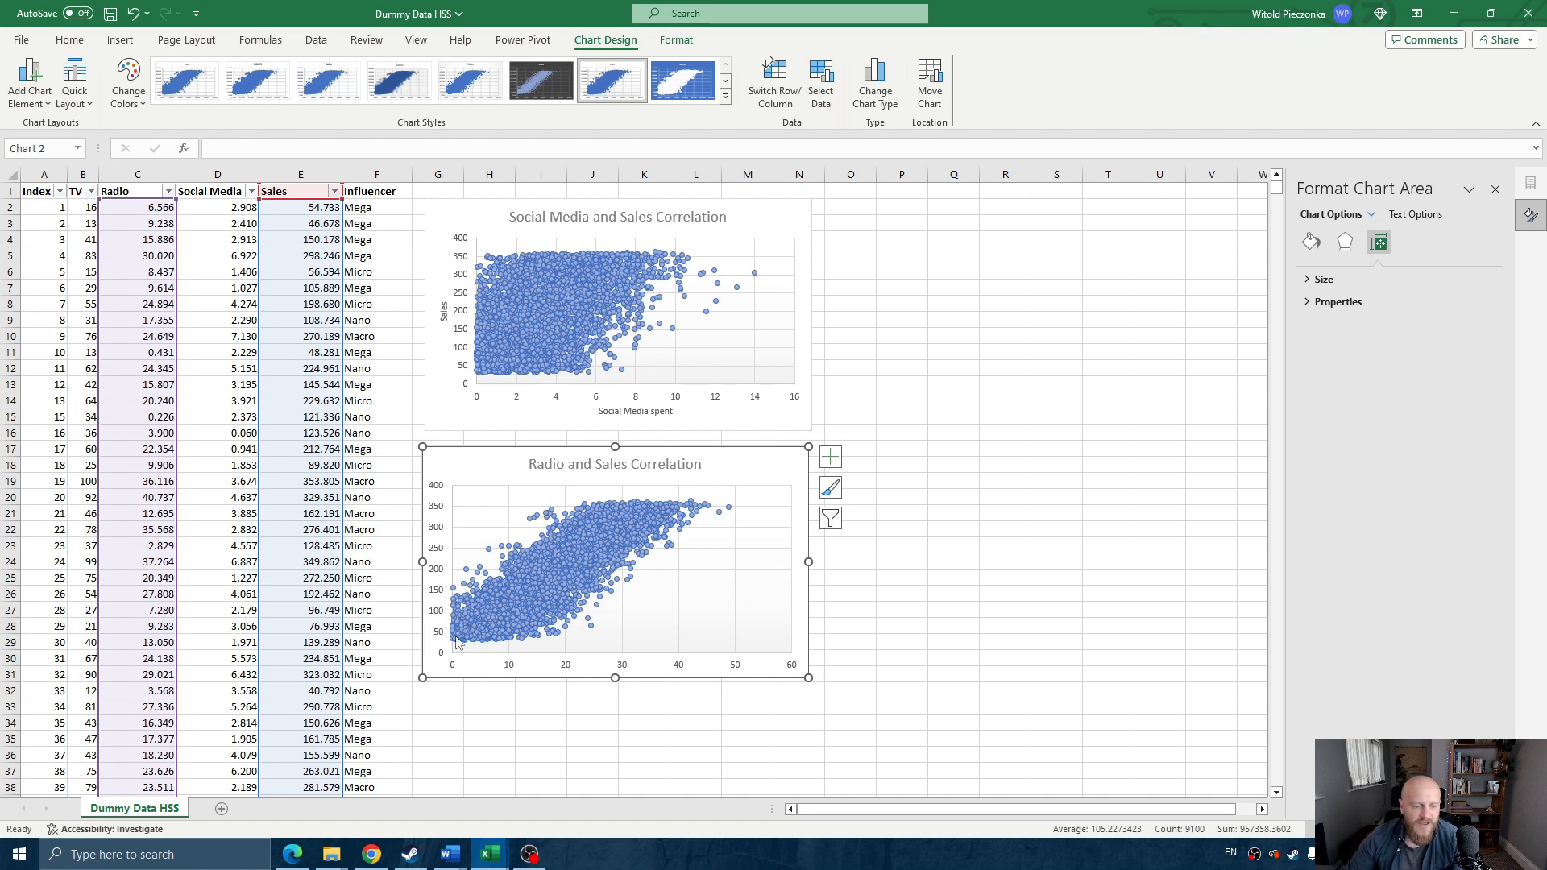
- Align the Radio chart closely beneath the Social Media chart and add axis titles to it
{"action": "mouse_move", "coordinate": [483, 633]}
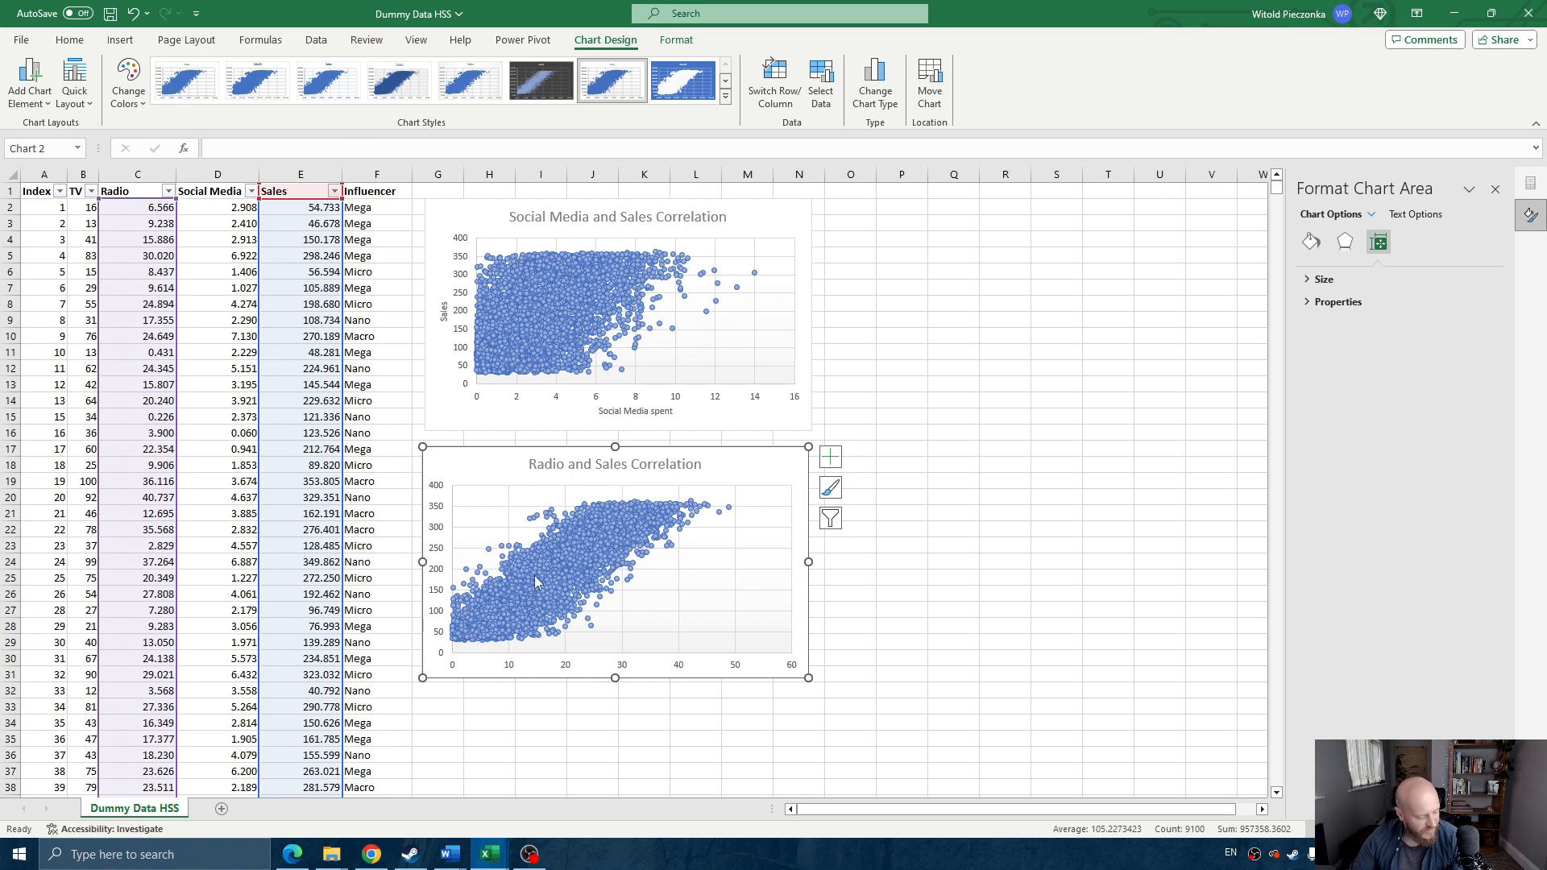
{"action": "left_click", "coordinate": [326, 302]}
{"action": "left_click_drag", "start_coordinate": [629, 448], "coordinate": [632, 437]}
{"action": "left_click", "coordinate": [835, 447]}
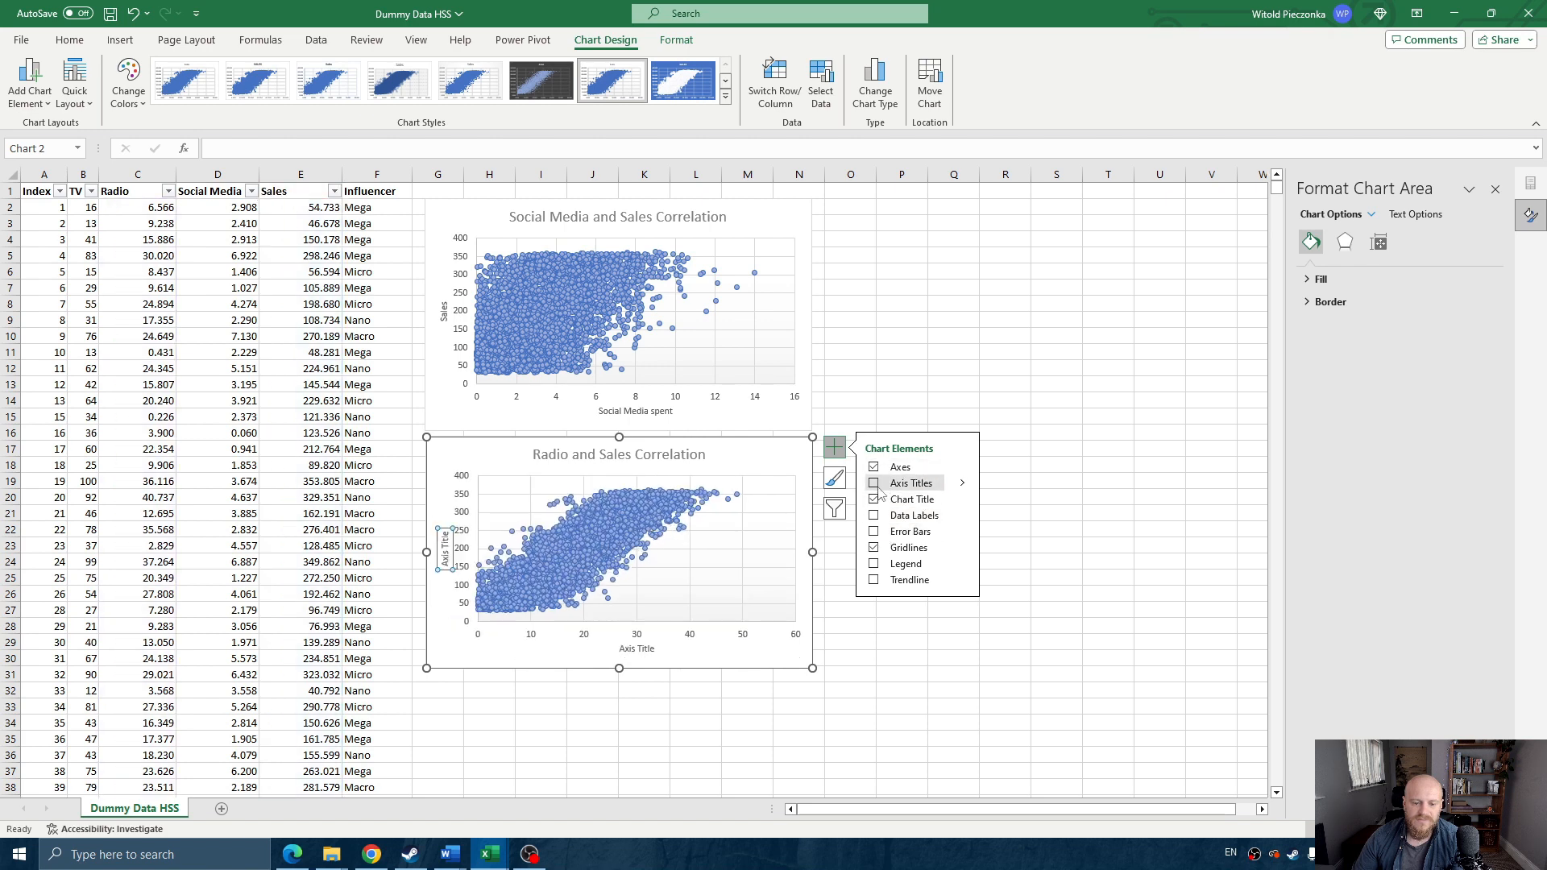
{"action": "left_click", "coordinate": [874, 482]}
- Name the vertical axis of the Radio chart "Sales"
{"action": "left_click", "coordinate": [448, 556]}
{"action": "triple_click", "coordinate": [448, 556]}
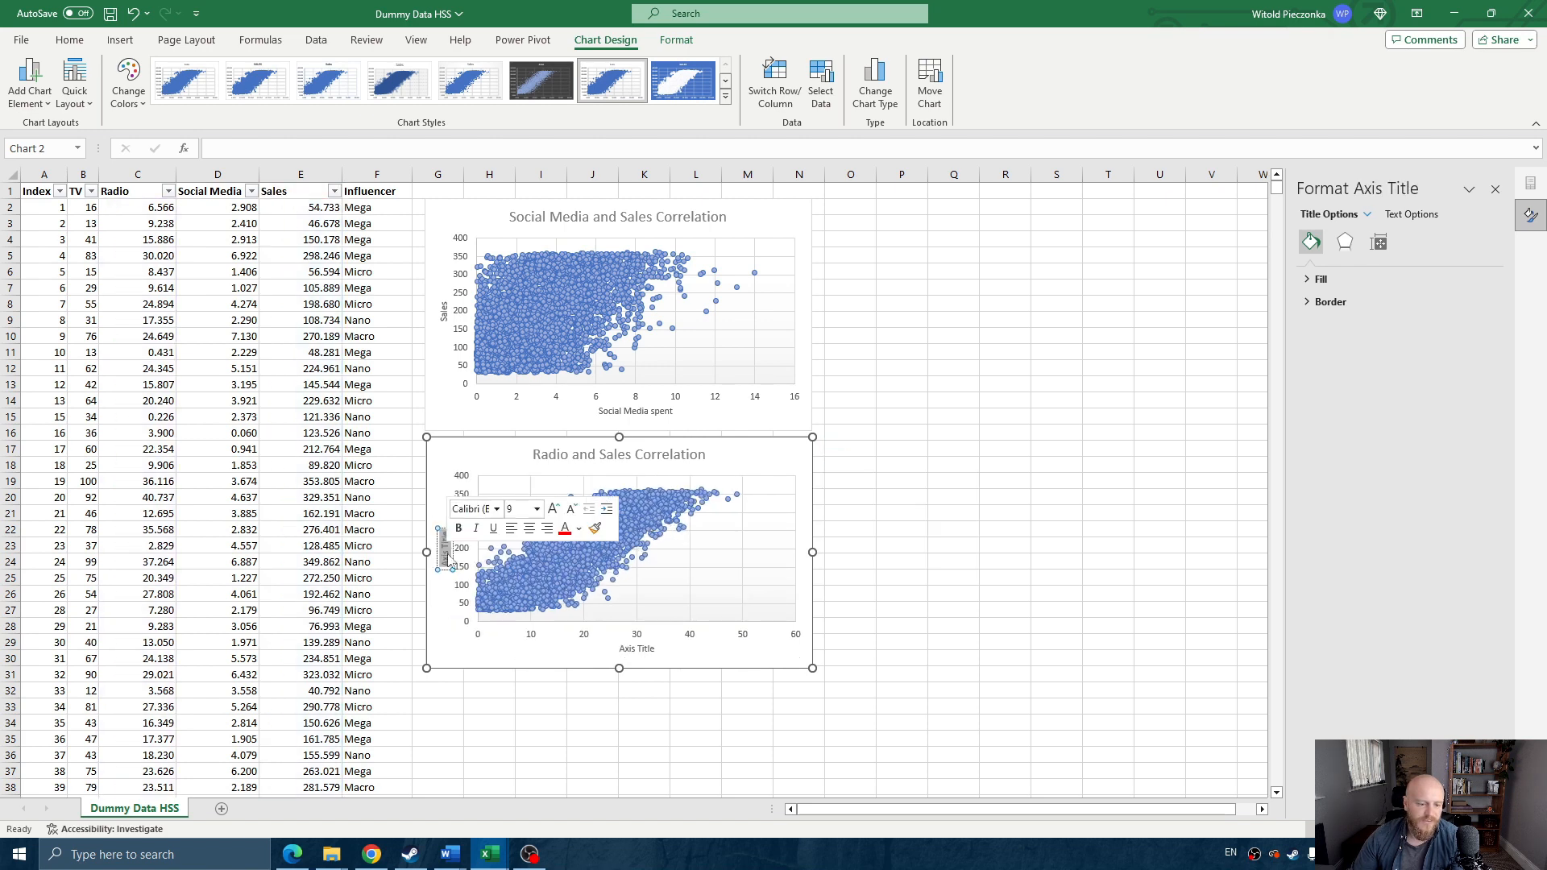
{"action": "type", "text": "Sales"}
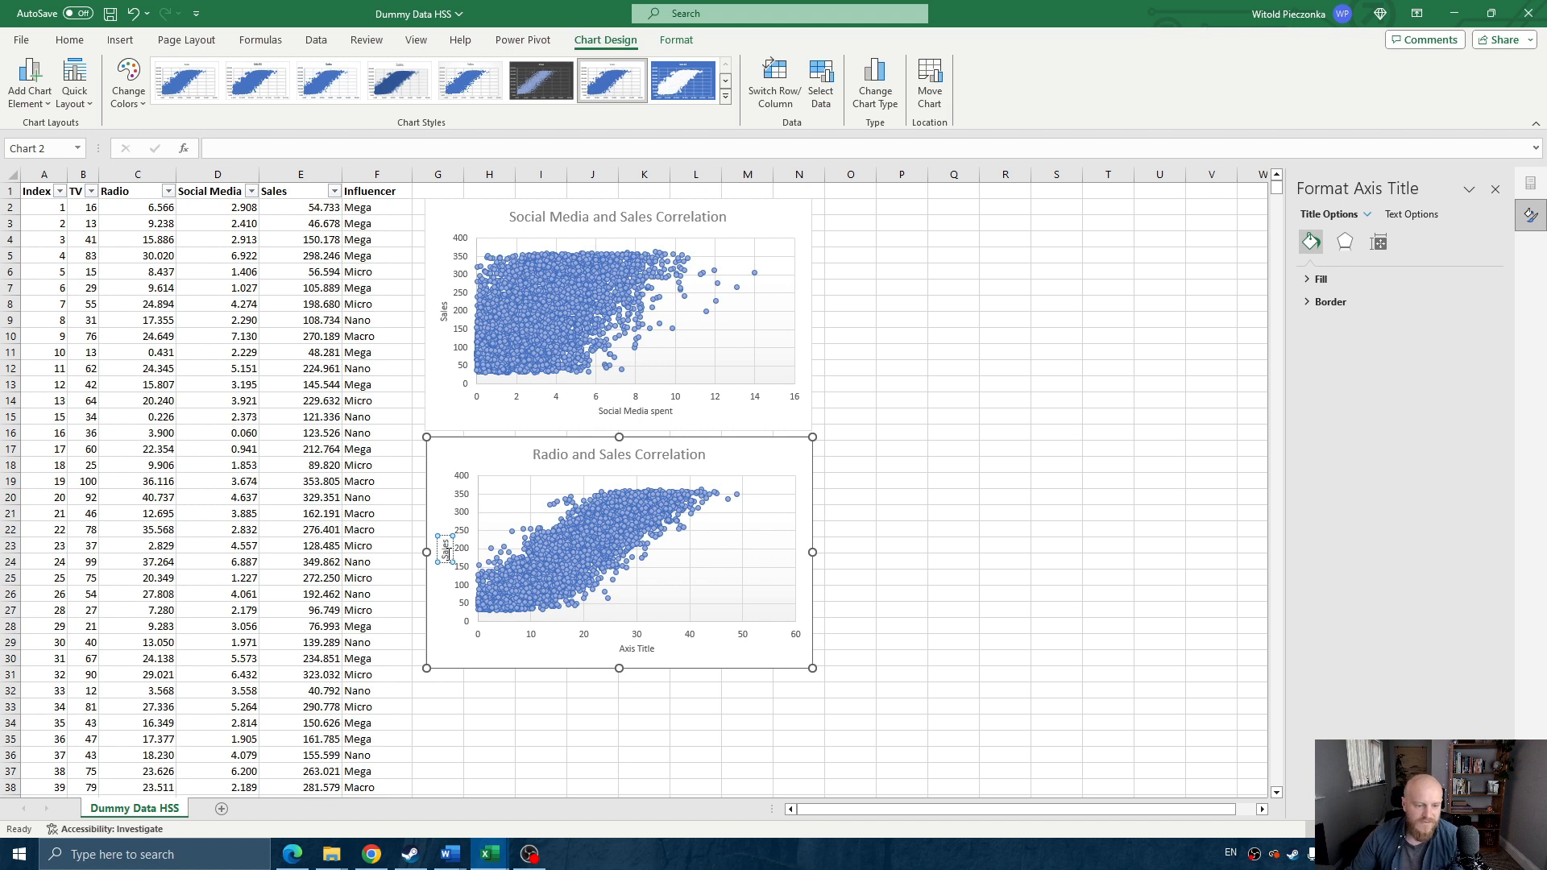
- Name the horizontal axis of the Radio chart "Radio spent" and deselect the chart
{"action": "double_click", "coordinate": [636, 650]}
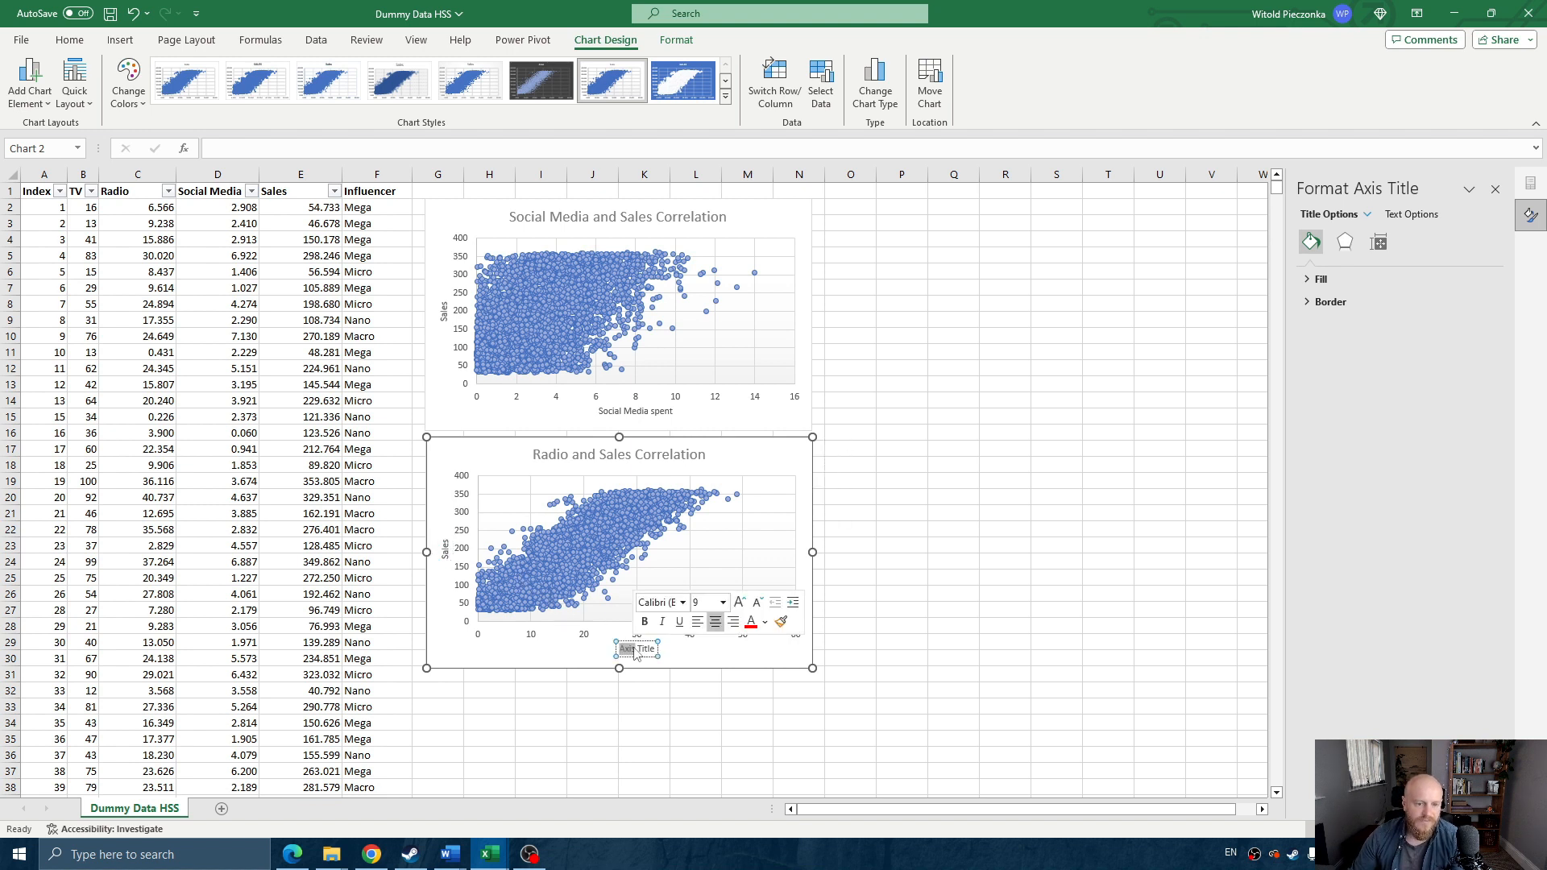
{"action": "key", "text": "BackSpace"}
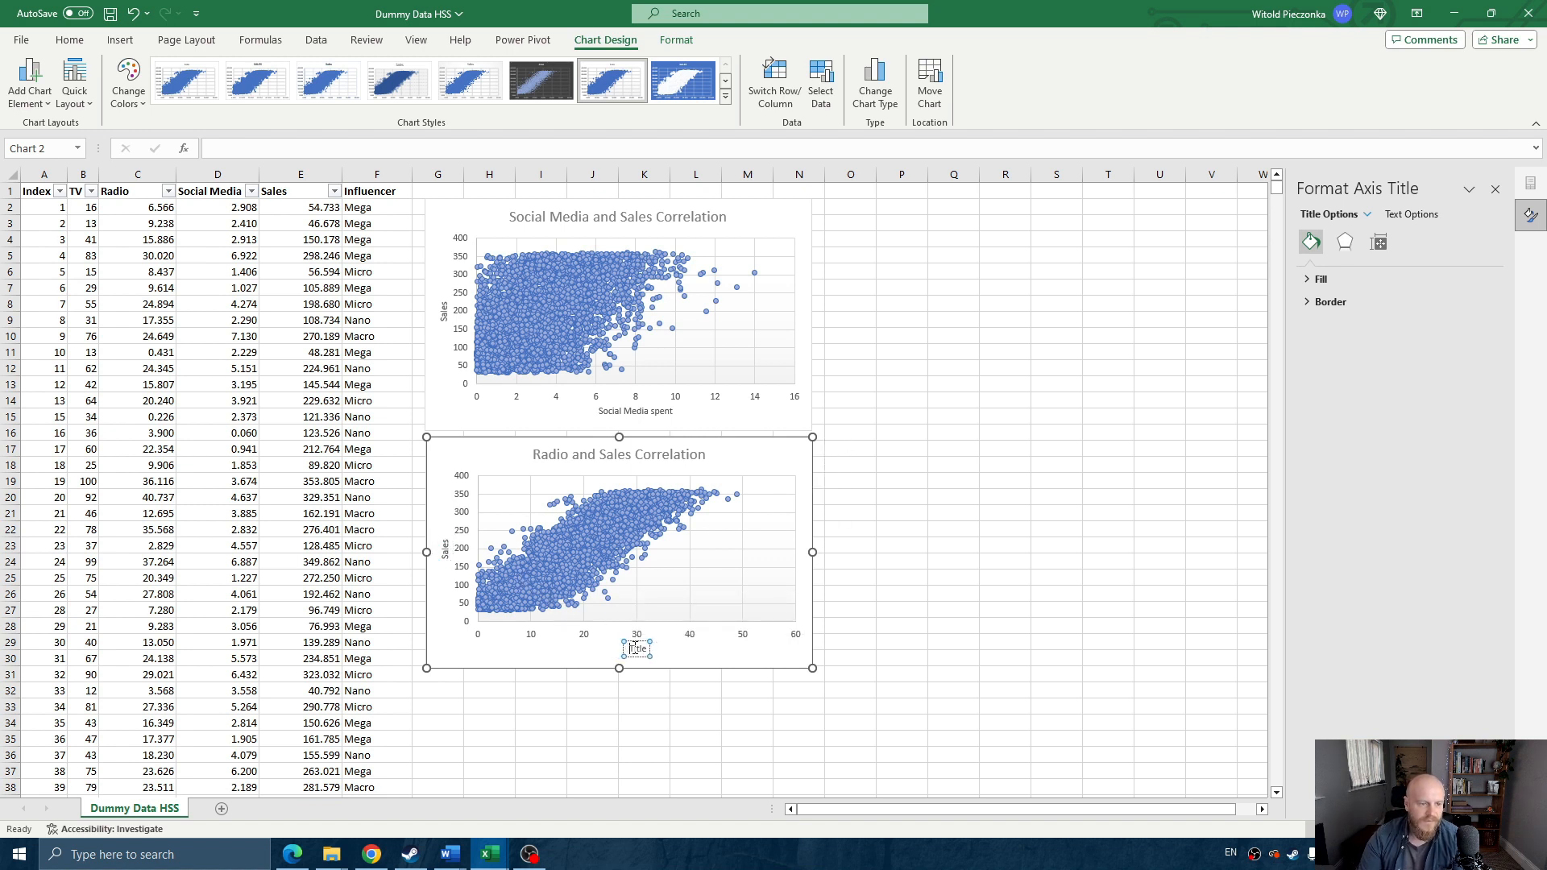
{"action": "double_click", "coordinate": [635, 649]}
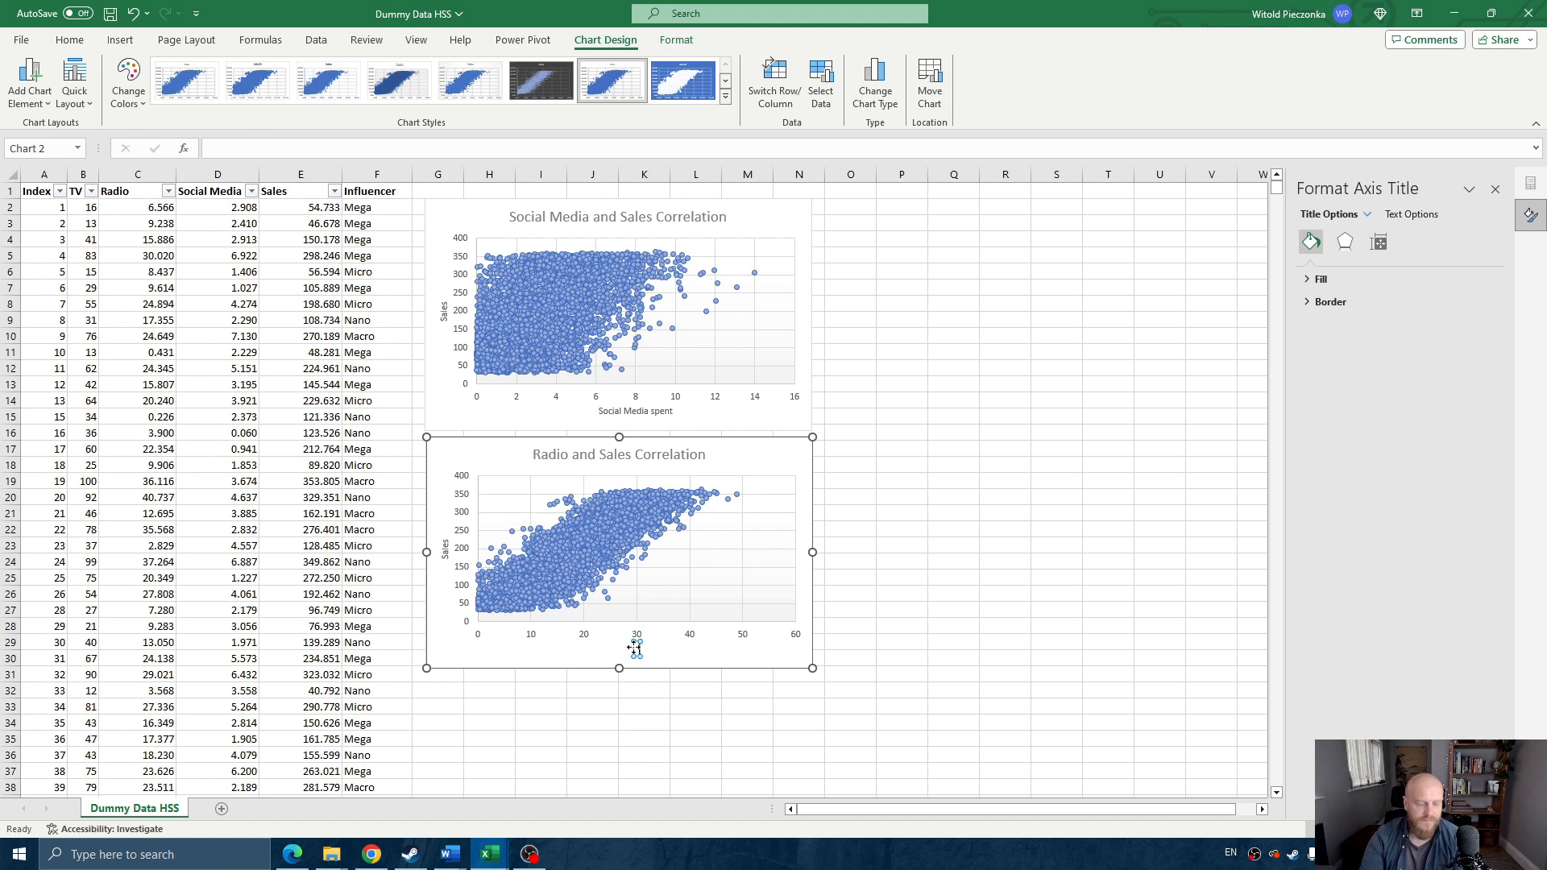
{"action": "type", "text": "Radio spent"}
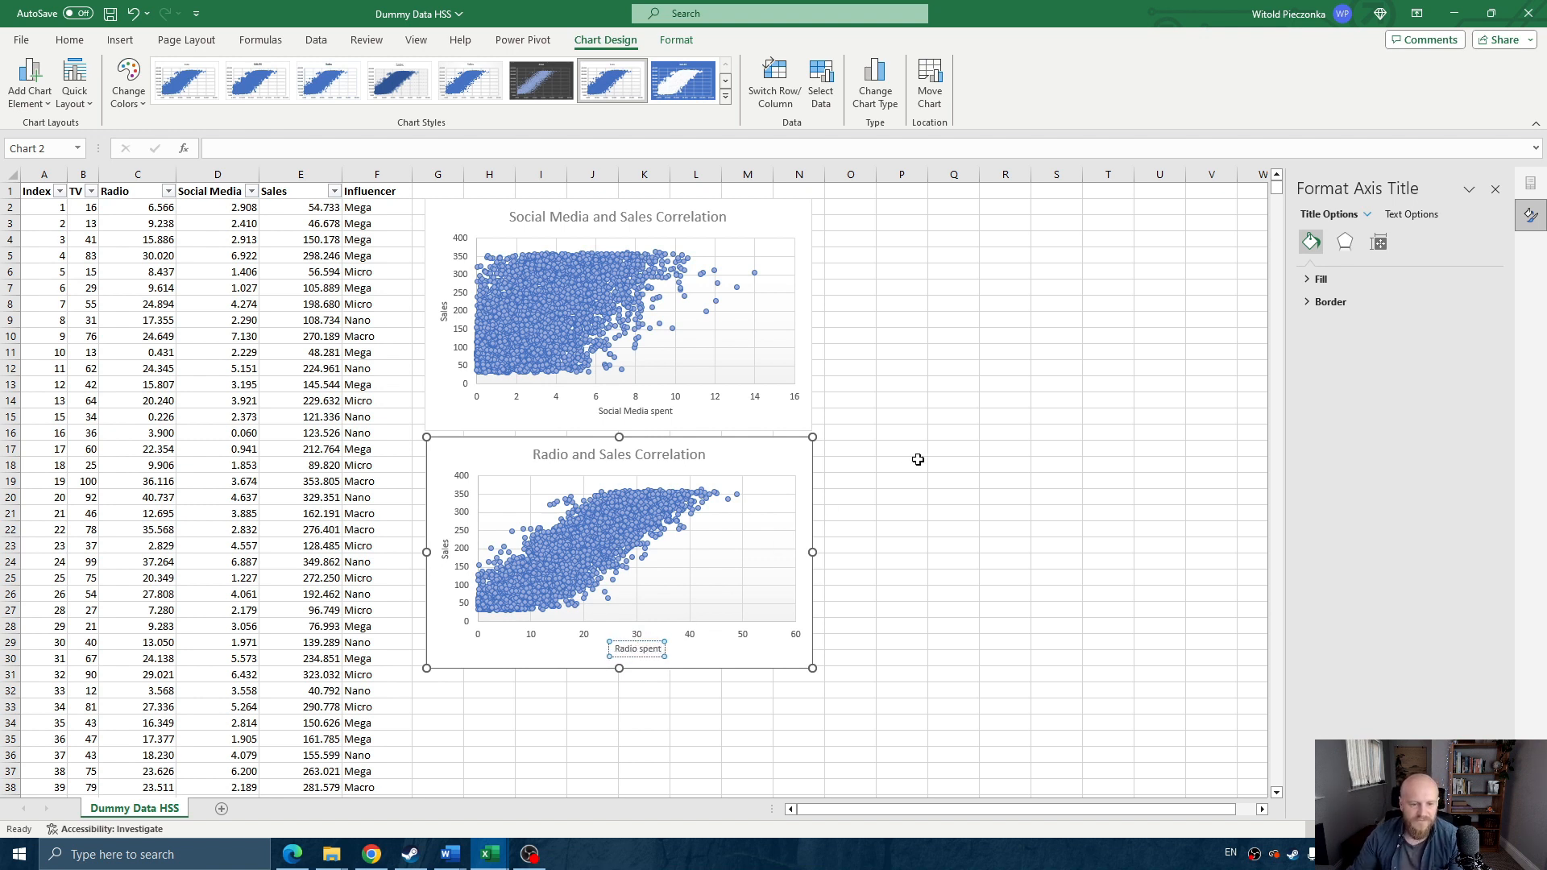
{"action": "left_click", "coordinate": [916, 465]}
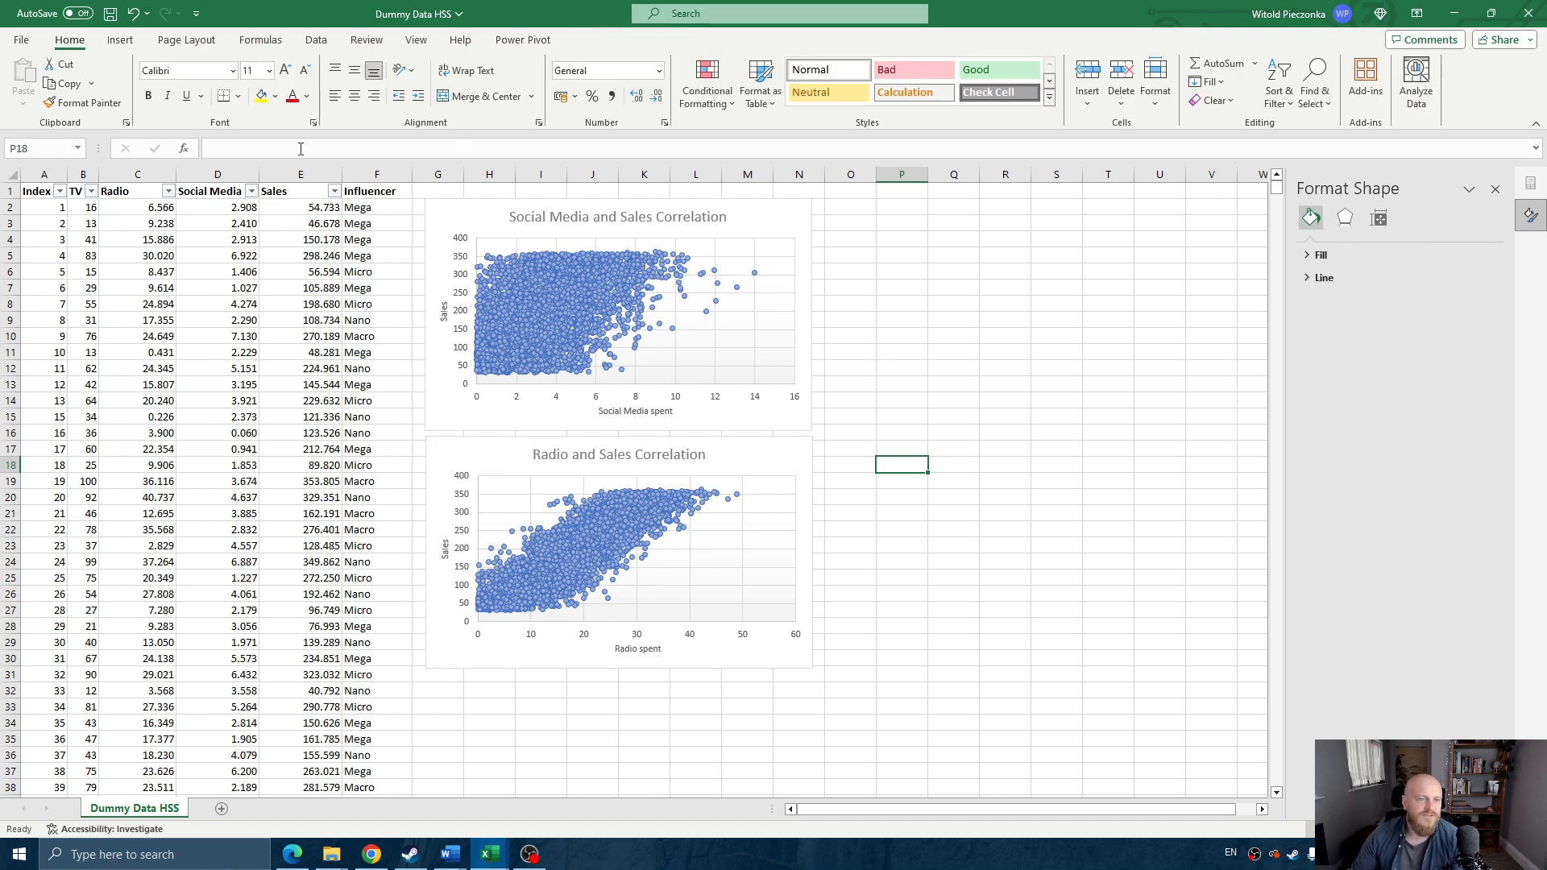
- Hide the gridlines of the Dummy Data HSS worksheet
{"action": "left_click", "coordinate": [417, 42]}
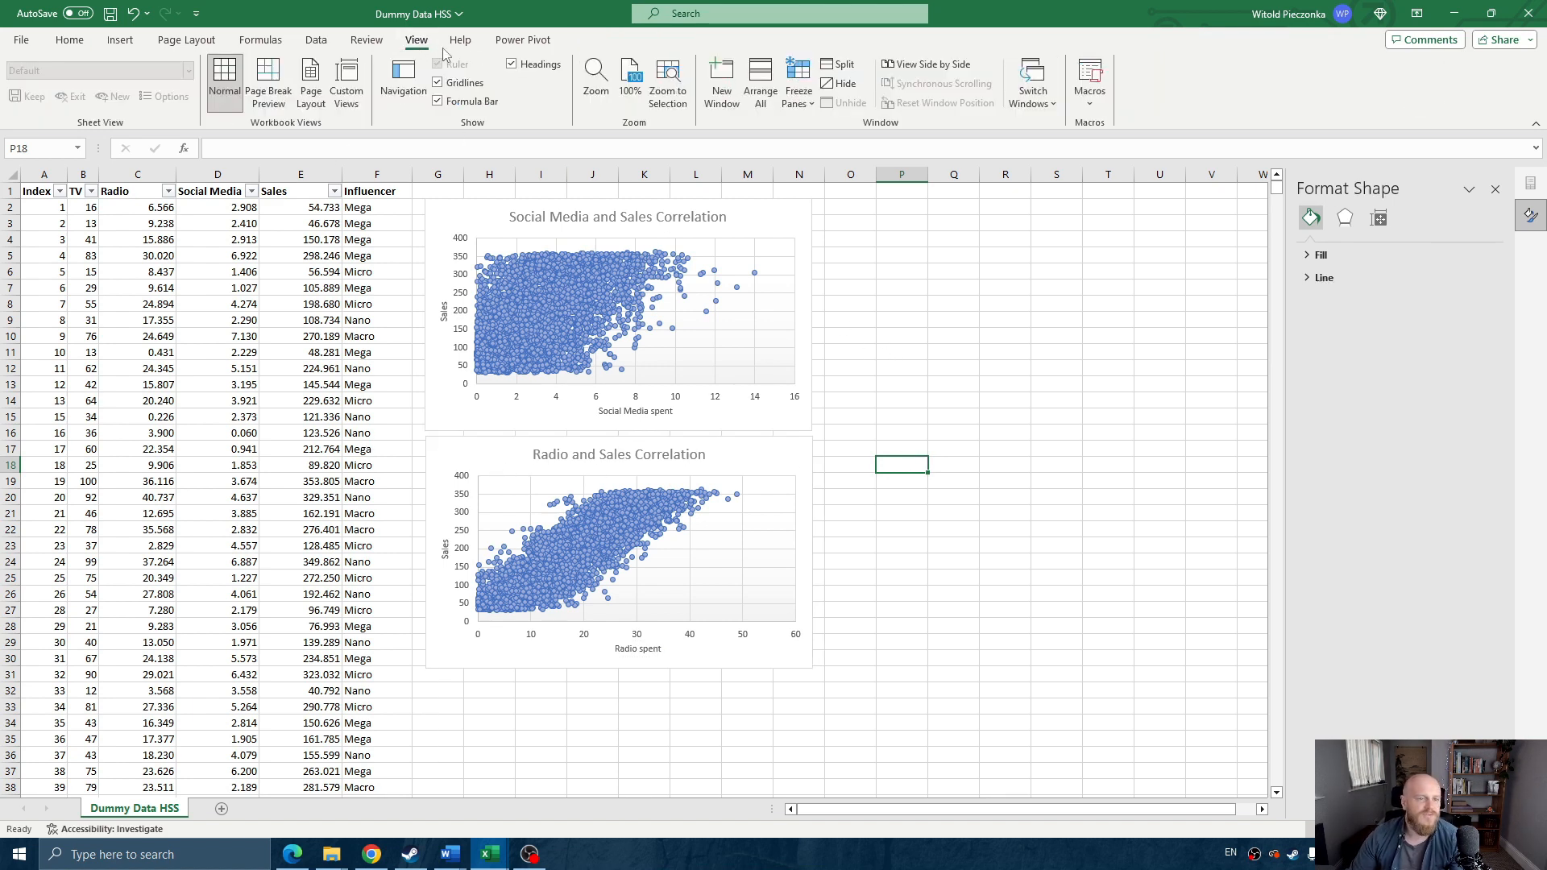
{"action": "left_click", "coordinate": [437, 83]}
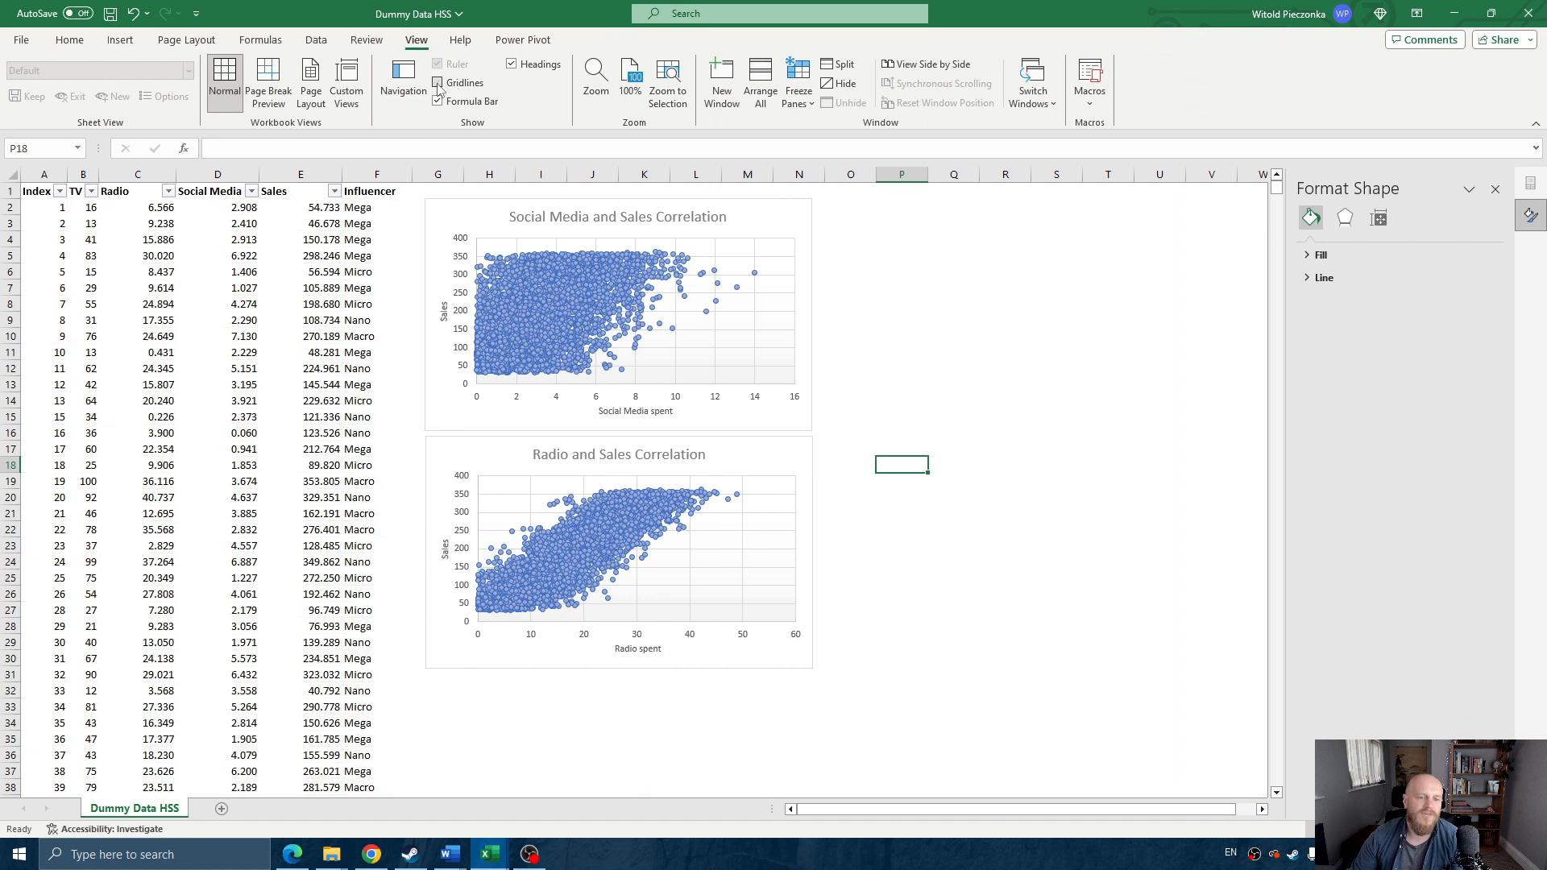
{"action": "left_click", "coordinate": [908, 318]}
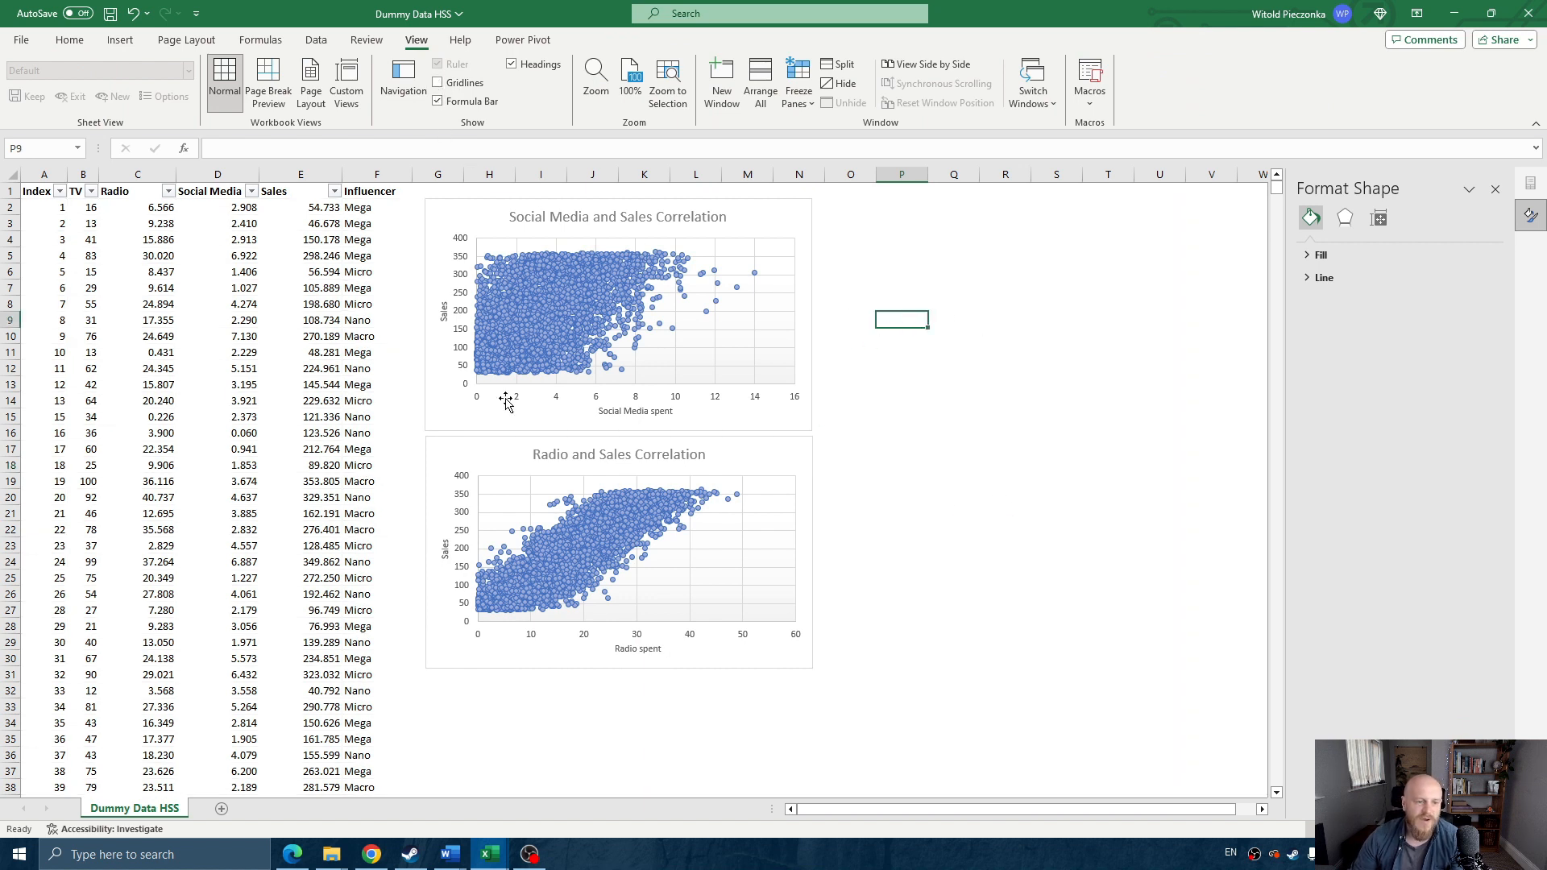
- Insert a scatter chart of the TV and Sales columns
{"action": "left_click", "coordinate": [83, 175]}
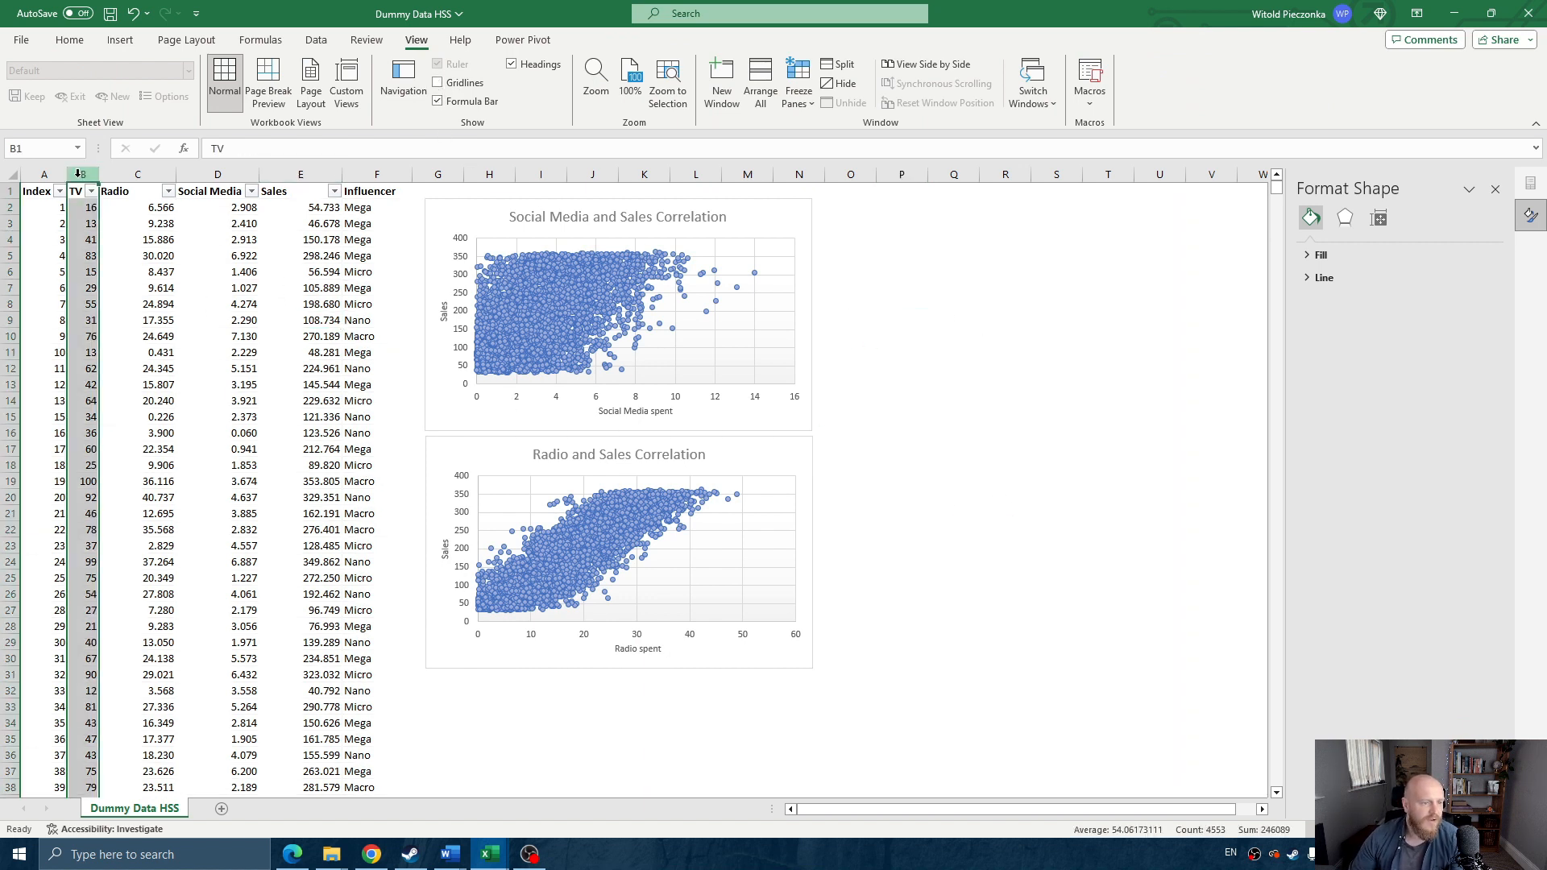
{"action": "left_click", "coordinate": [290, 175], "text": "ctrl"}
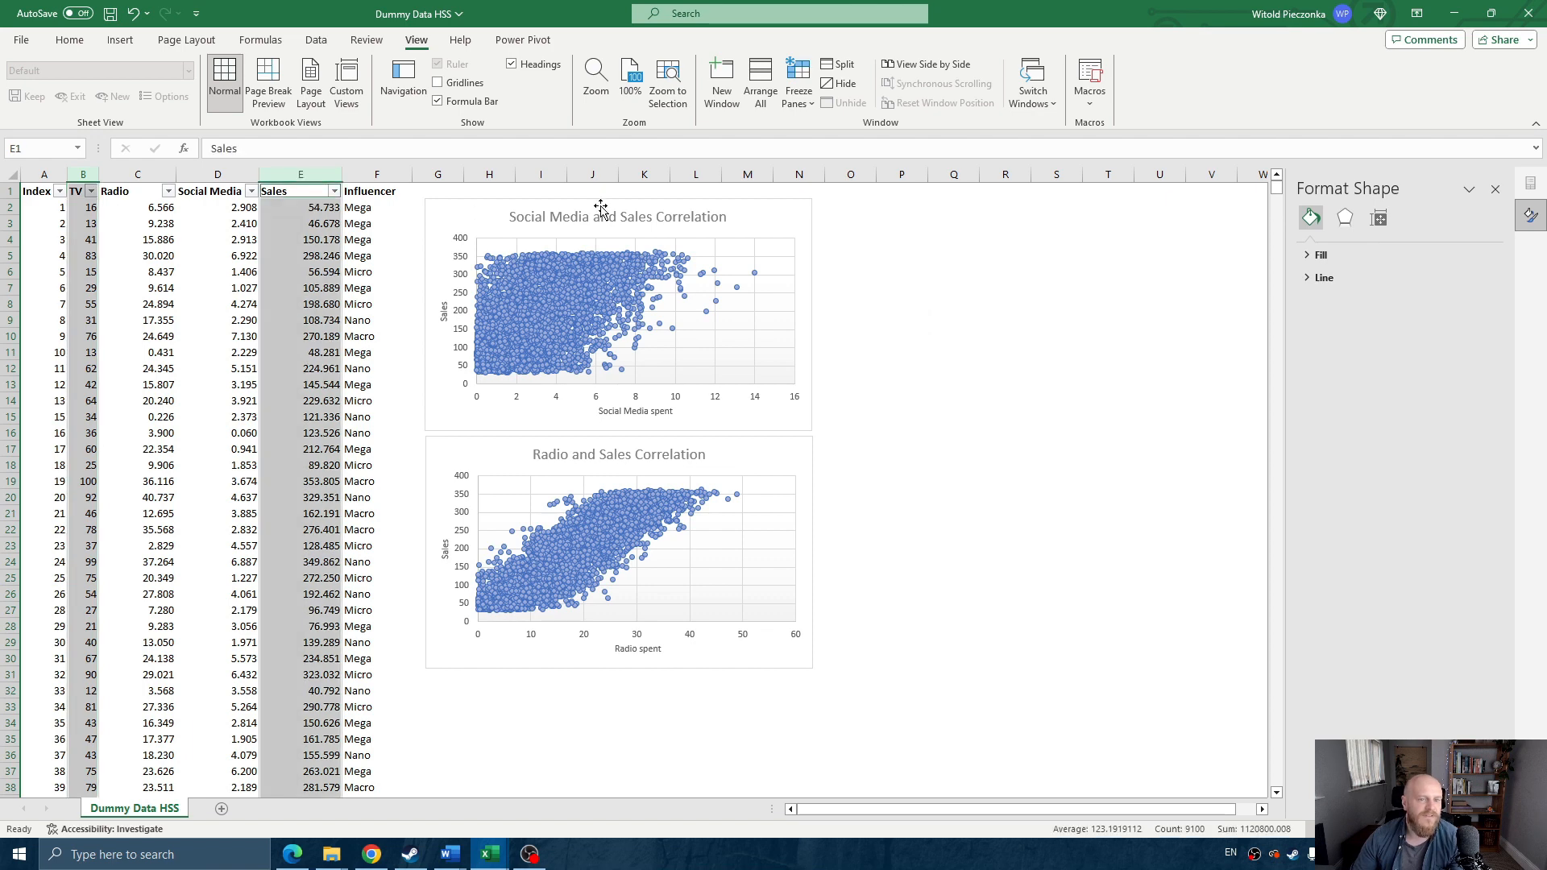
{"action": "left_click", "coordinate": [120, 39]}
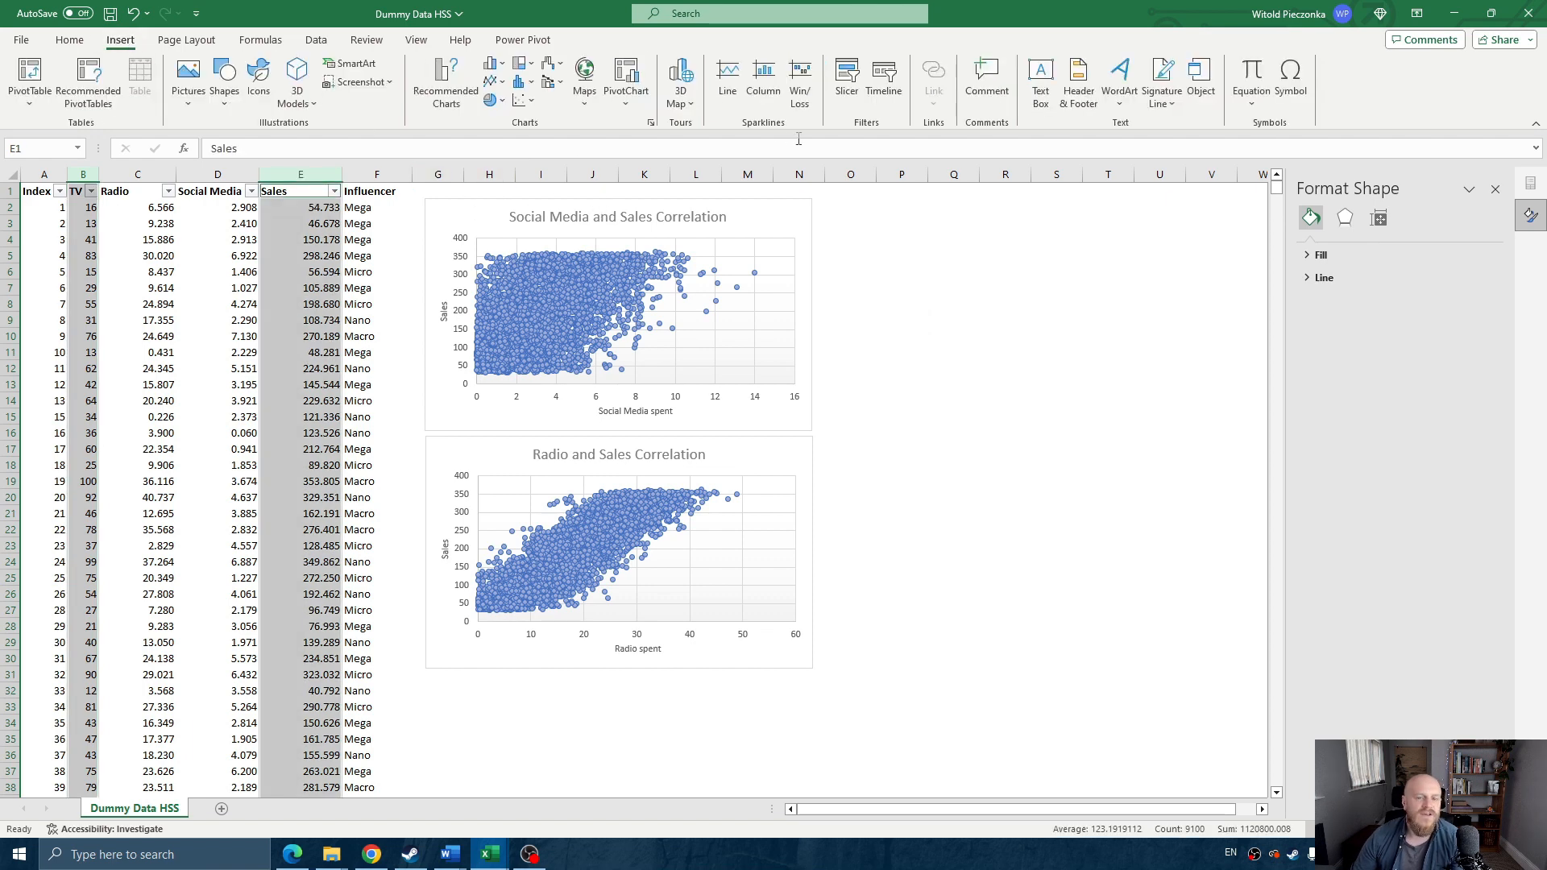
{"action": "left_click", "coordinate": [520, 102]}
{"action": "left_click", "coordinate": [535, 160]}
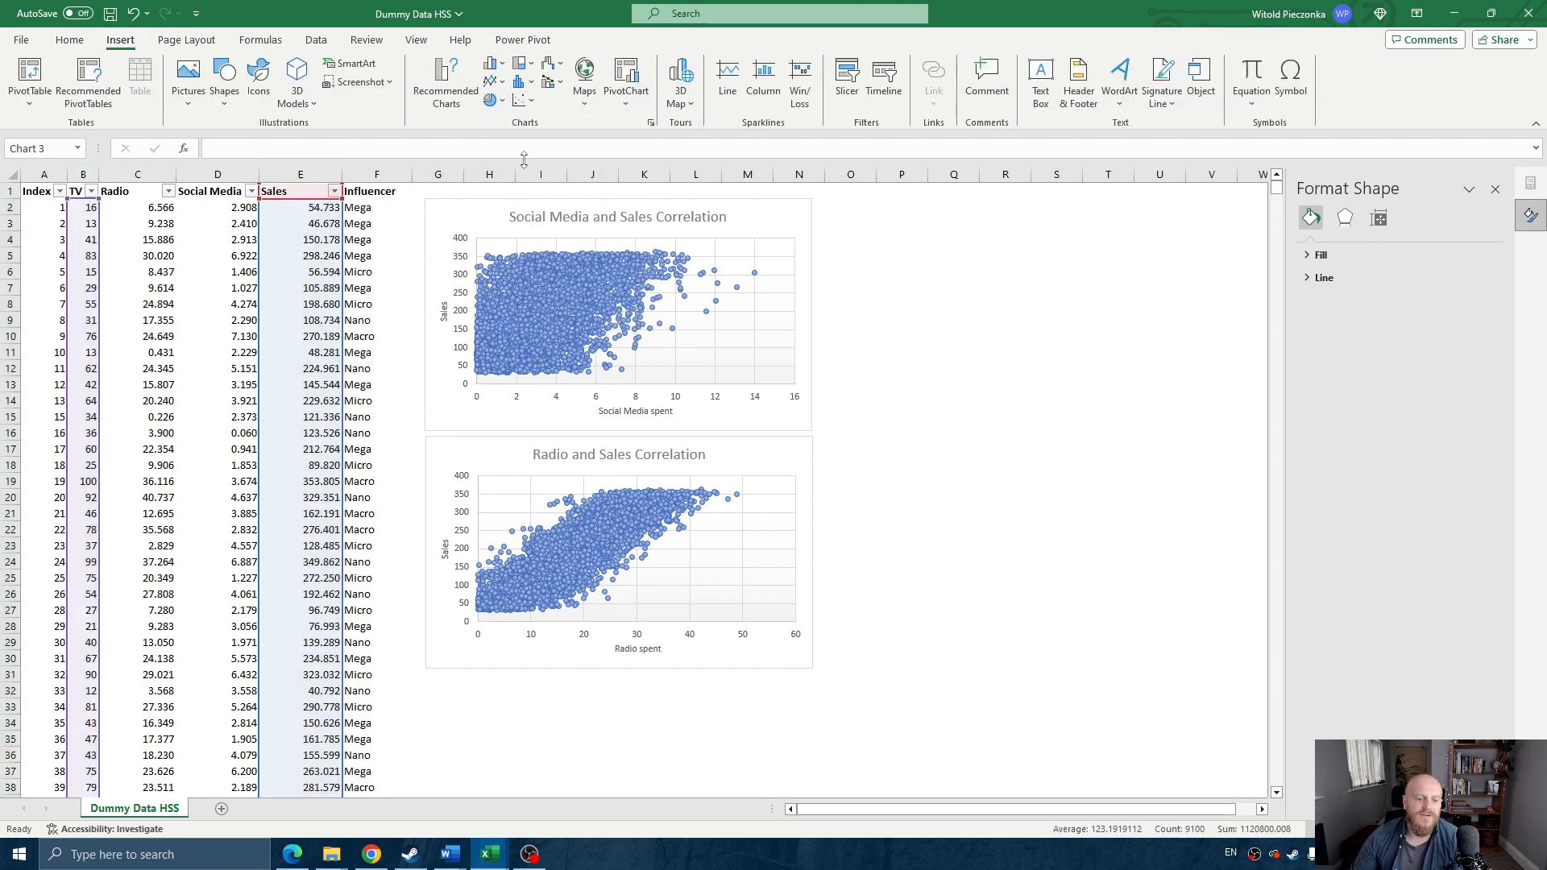
- Place the TV and Sales scatter chart to the right of the Social Media chart, level with its upper edge
{"action": "left_click_drag", "start_coordinate": [773, 596], "coordinate": [1139, 369]}
{"action": "scroll", "coordinate": [1080, 500], "scroll_direction": "up", "scroll_amount": 1}
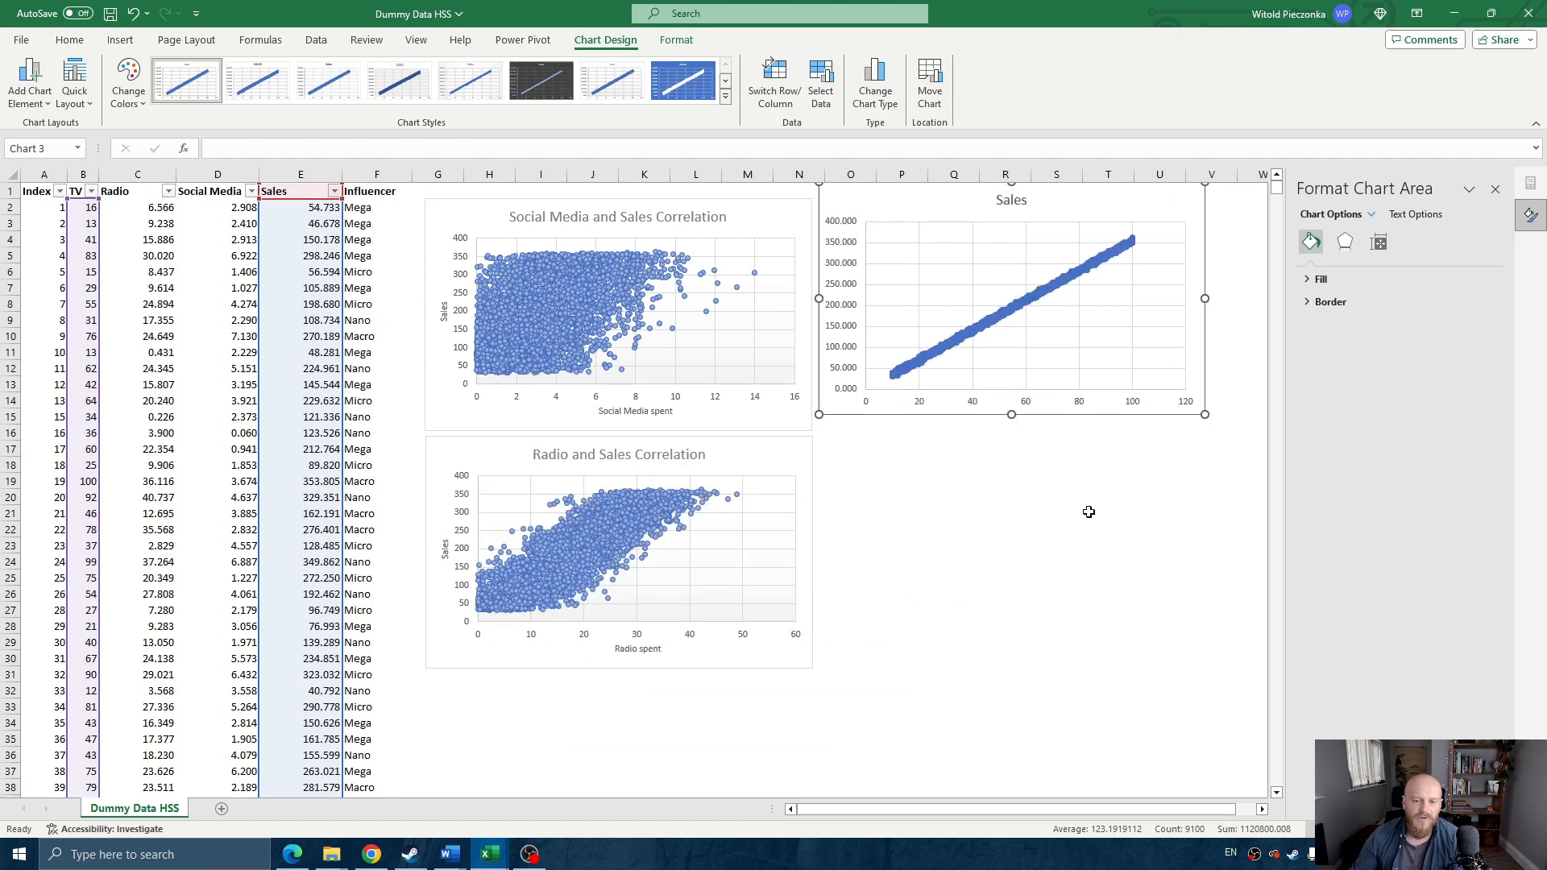
{"action": "left_click", "coordinate": [1056, 480]}
{"action": "left_click_drag", "start_coordinate": [1046, 410], "coordinate": [1044, 429]}
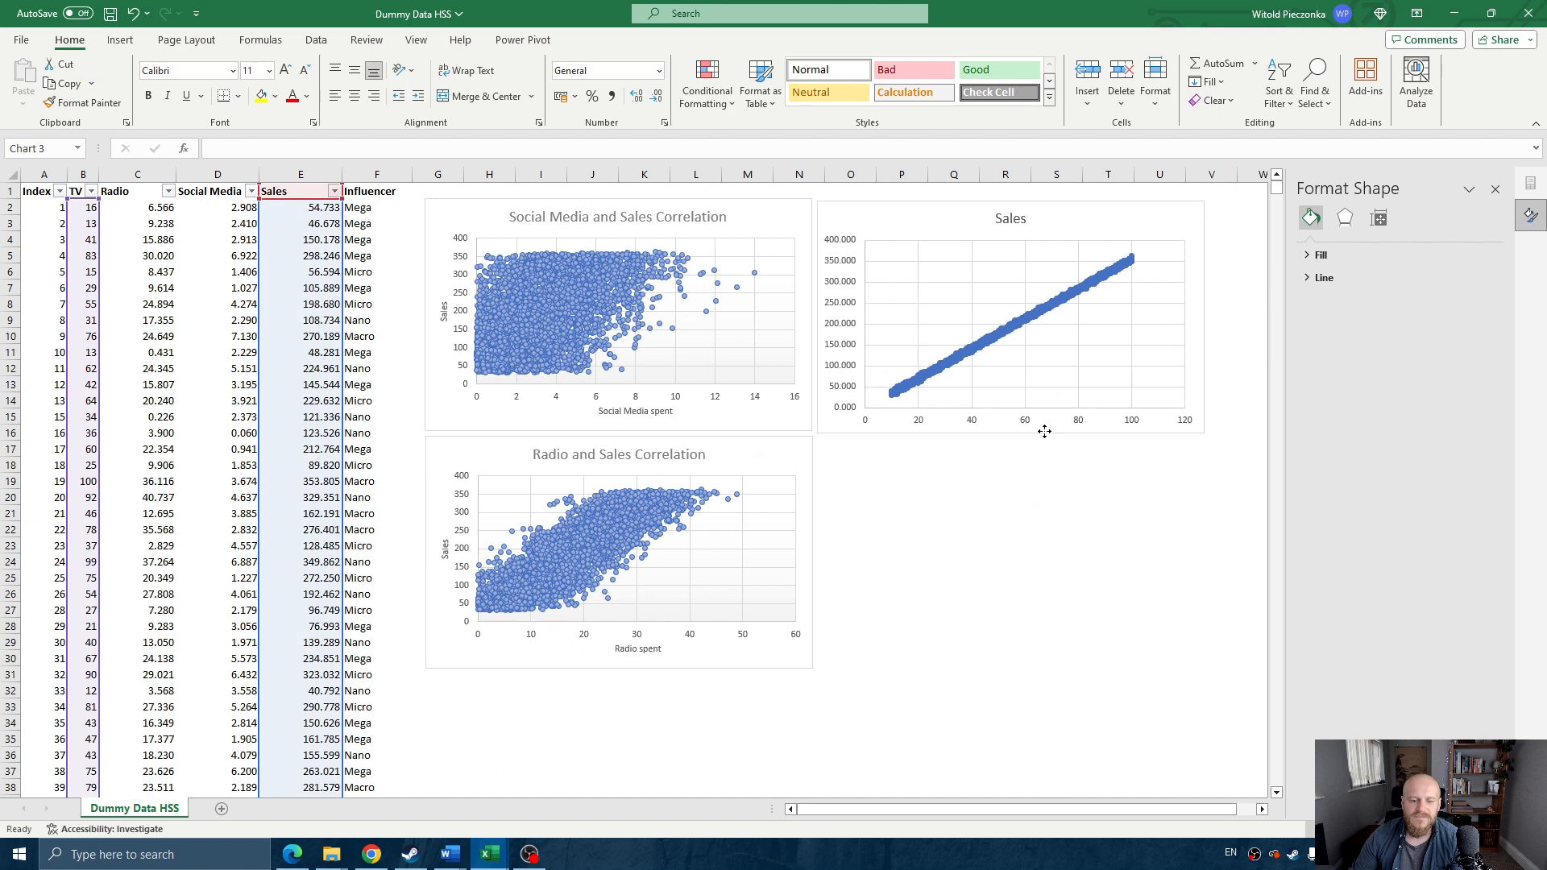
- Change the TV scatter chart's title to "TV and Sales Correlation"
{"action": "left_click", "coordinate": [1010, 218]}
{"action": "double_click", "coordinate": [1012, 220]}
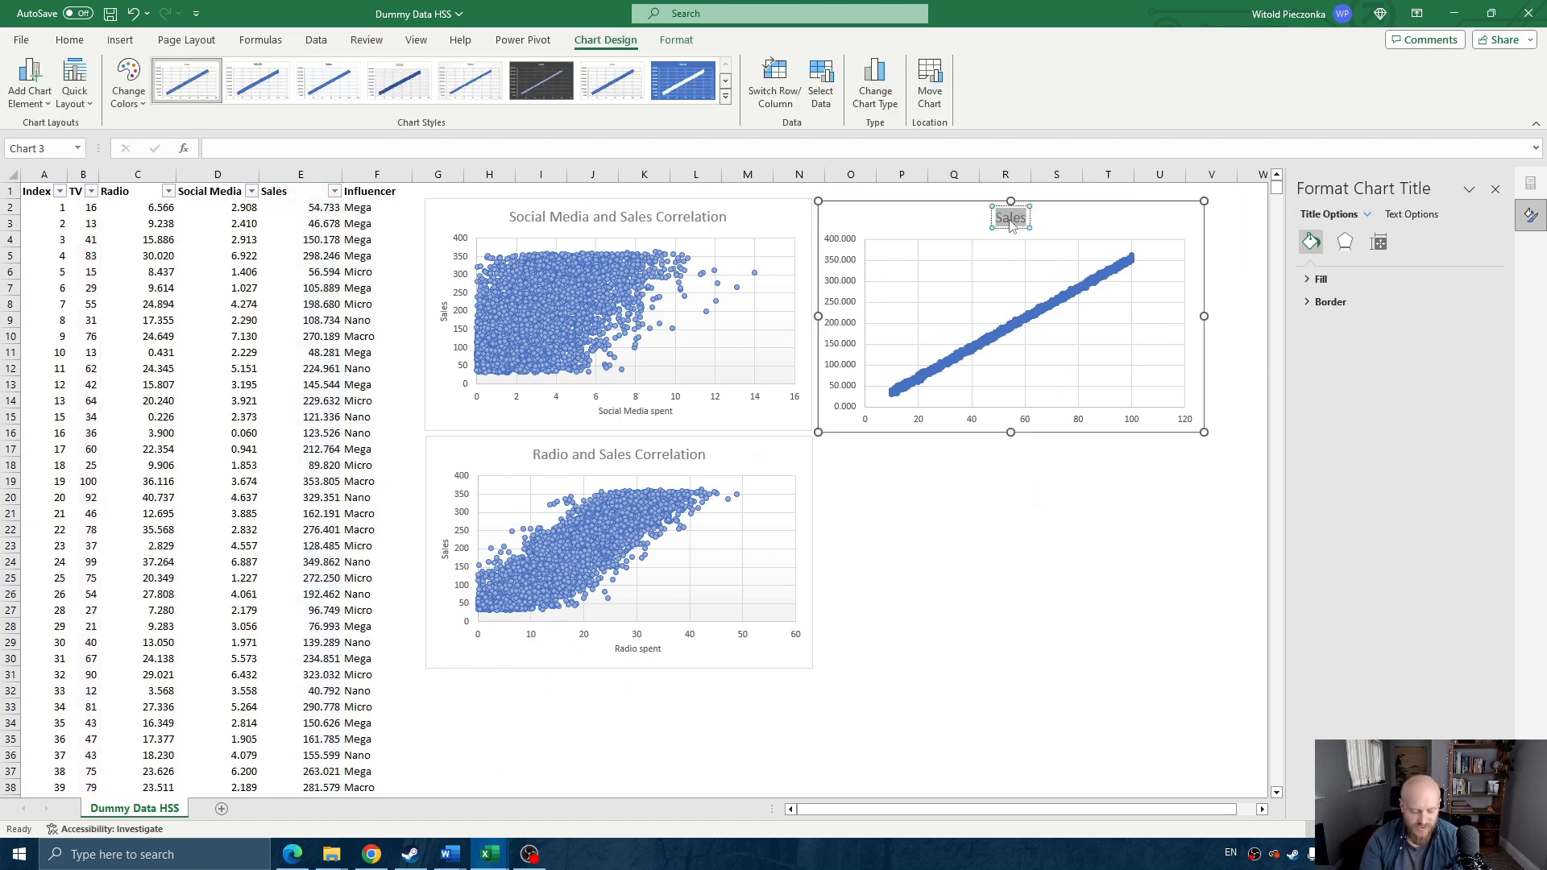
{"action": "type", "text": "TV"}
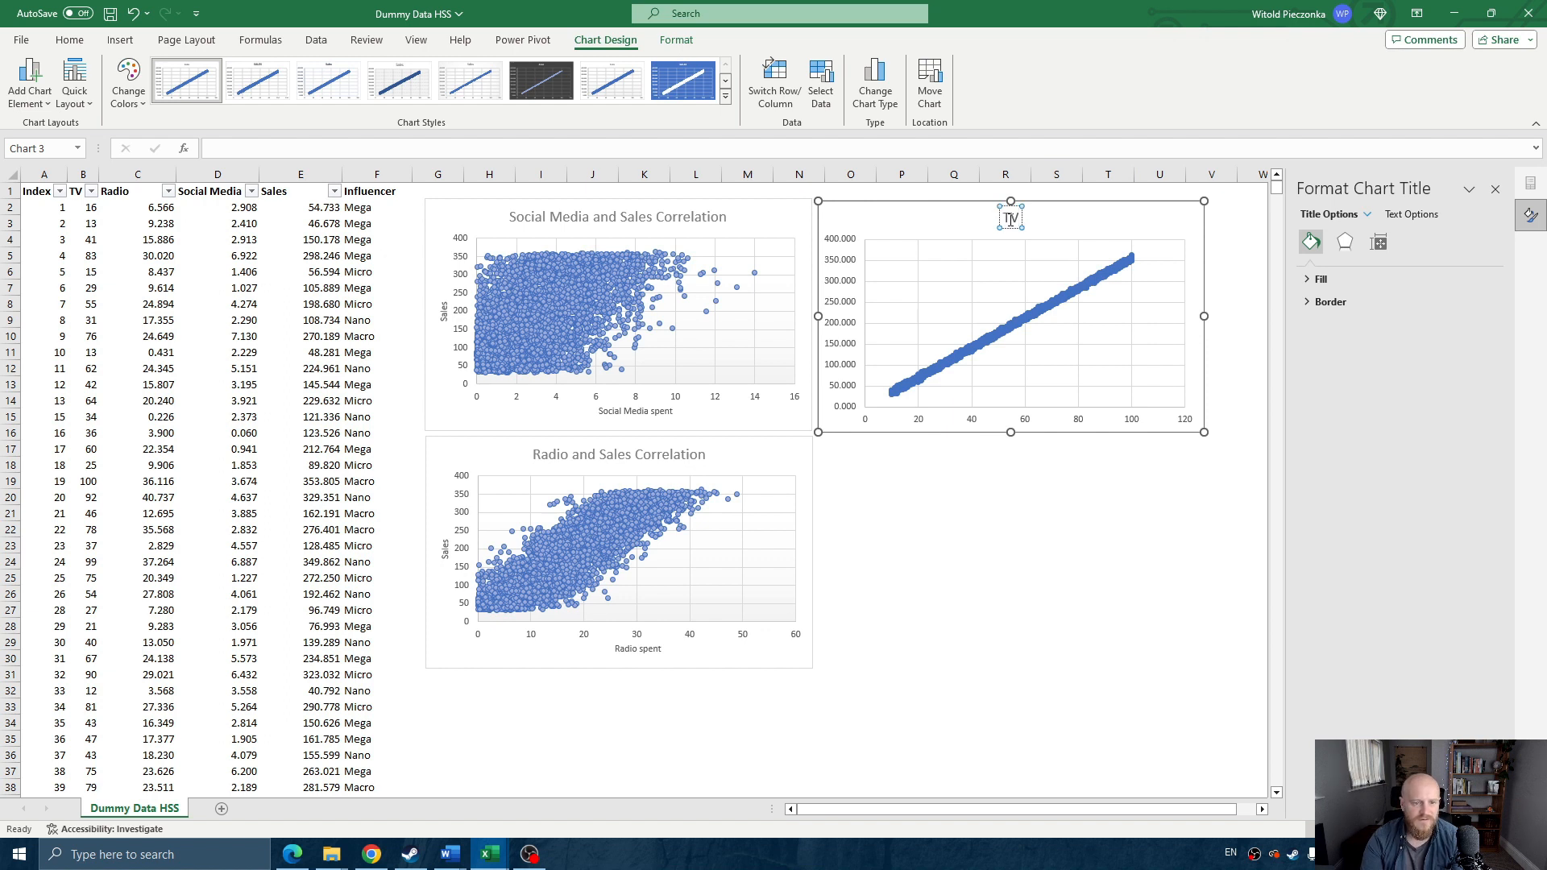
{"action": "type", "text": " and Sales Co"}
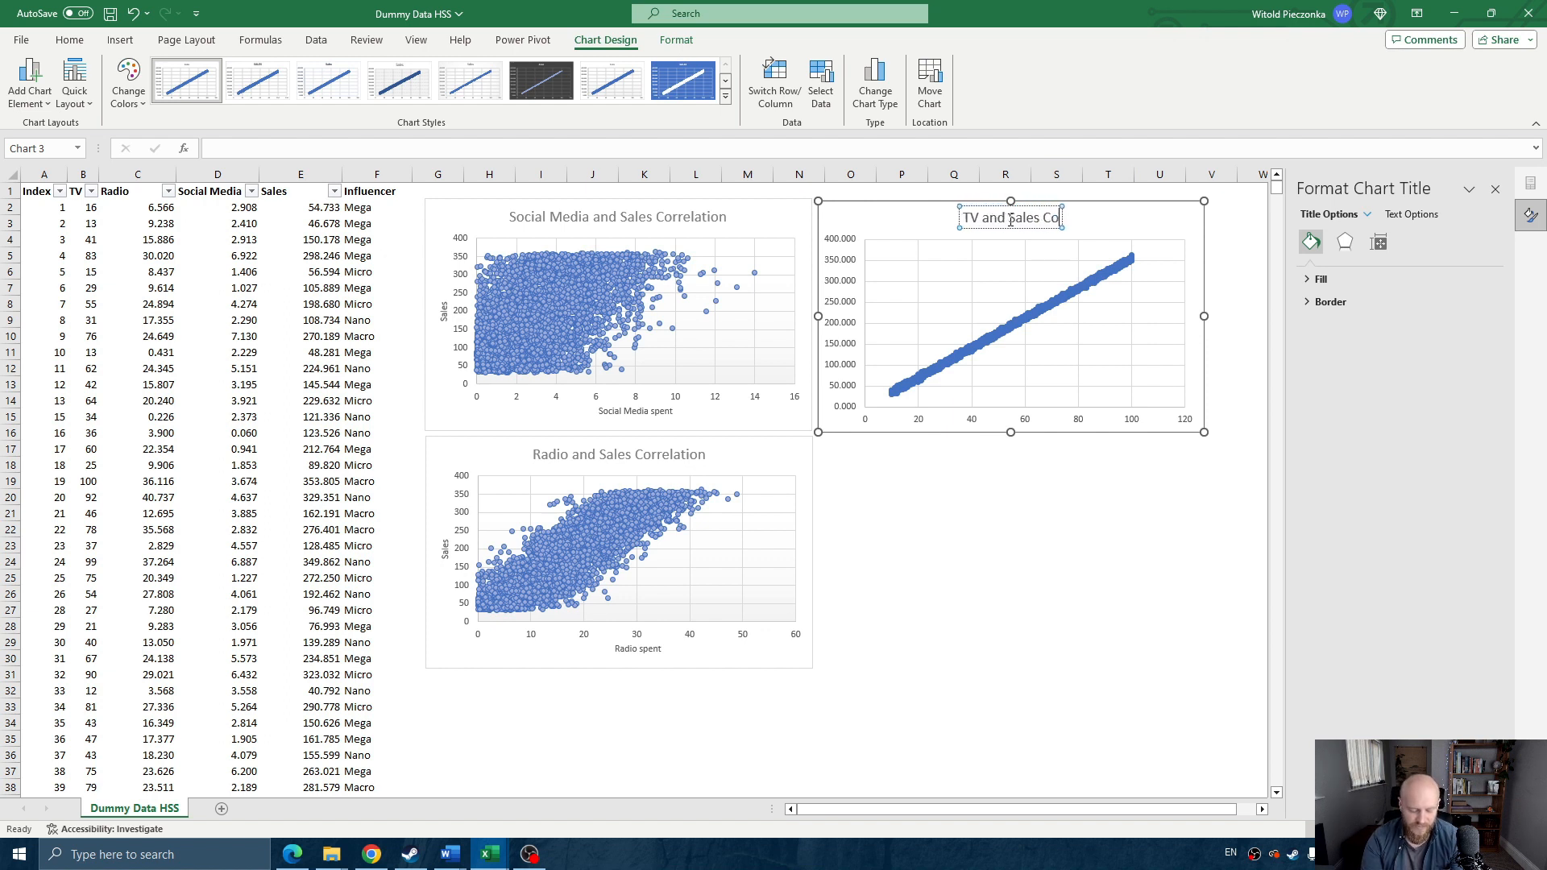
{"action": "type", "text": "rrelation"}
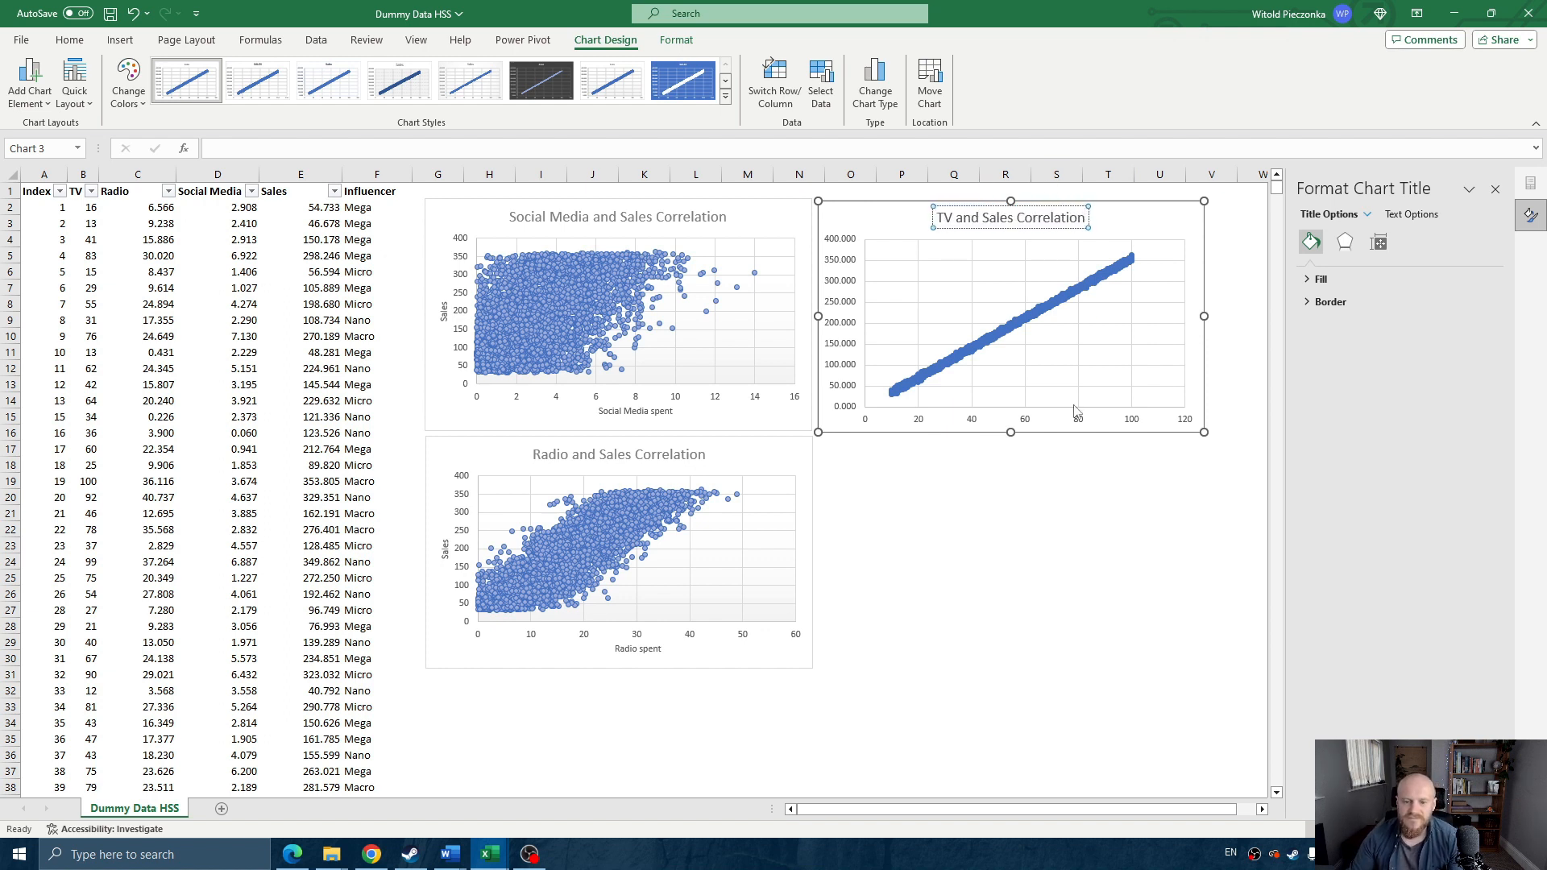
- Set the number format of the TV chart's vertical axis to 0 decimal places
{"action": "left_click", "coordinate": [1091, 428]}
{"action": "left_click", "coordinate": [859, 343]}
{"action": "right_click", "coordinate": [843, 345]}
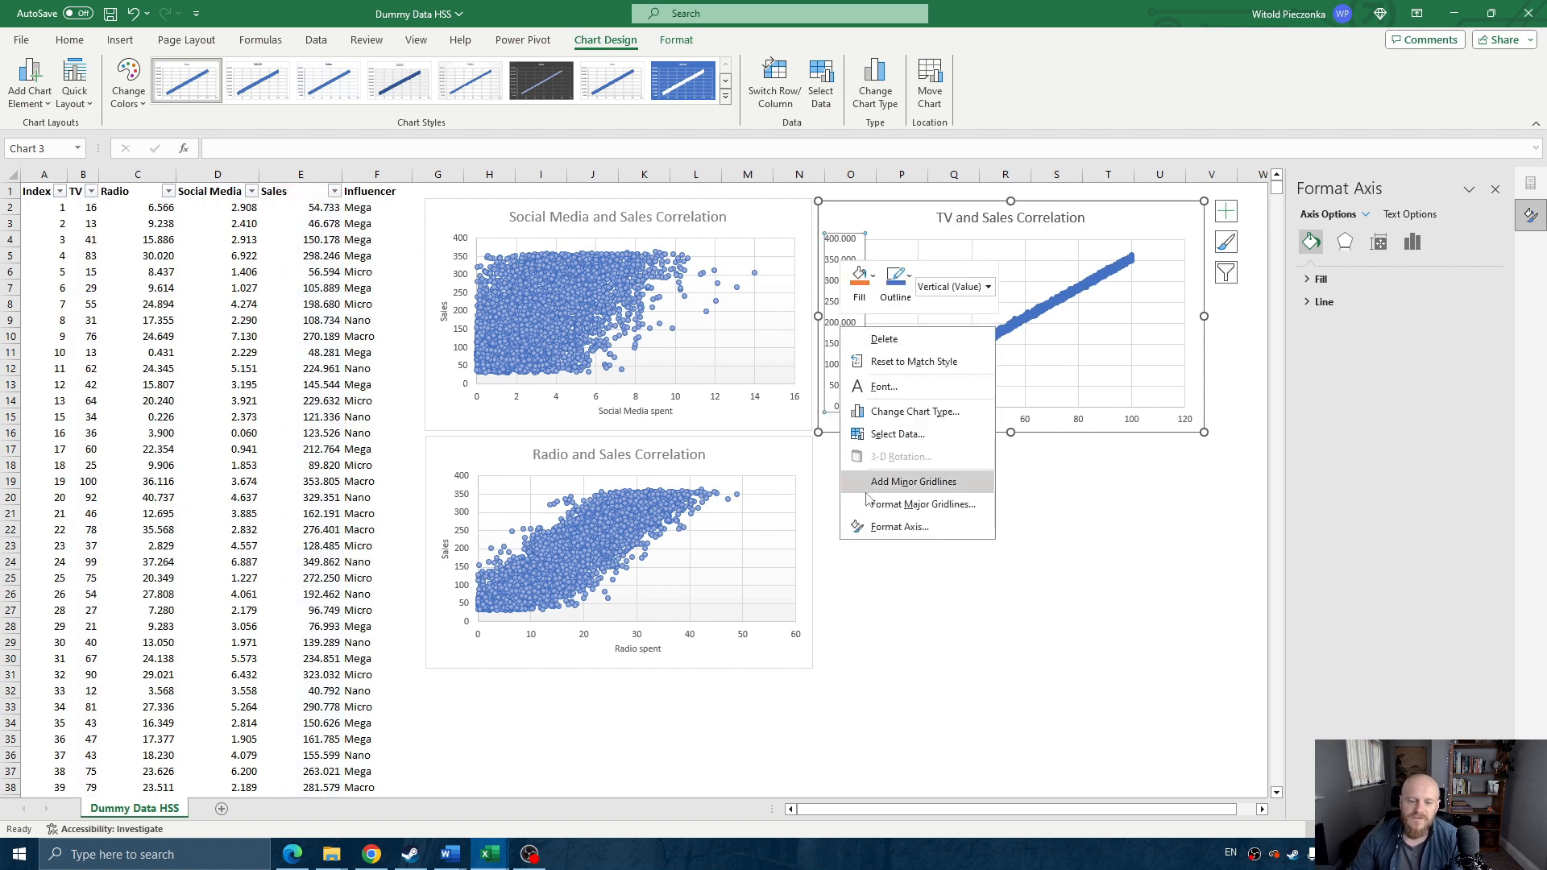
{"action": "left_click", "coordinate": [912, 524]}
{"action": "left_click", "coordinate": [1333, 632]}
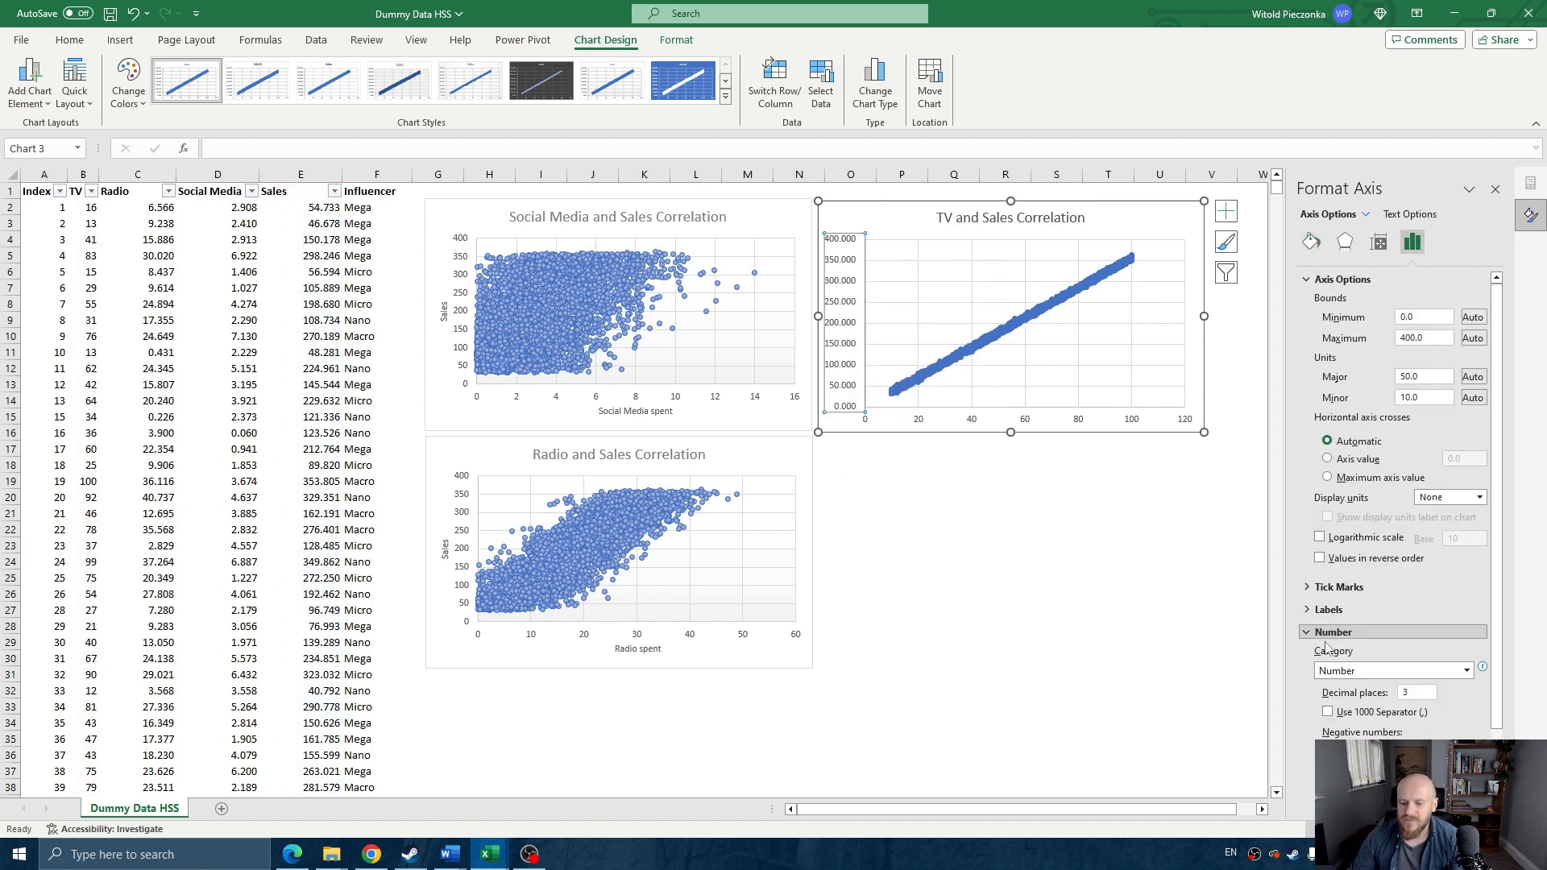
{"action": "left_click", "coordinate": [1416, 692]}
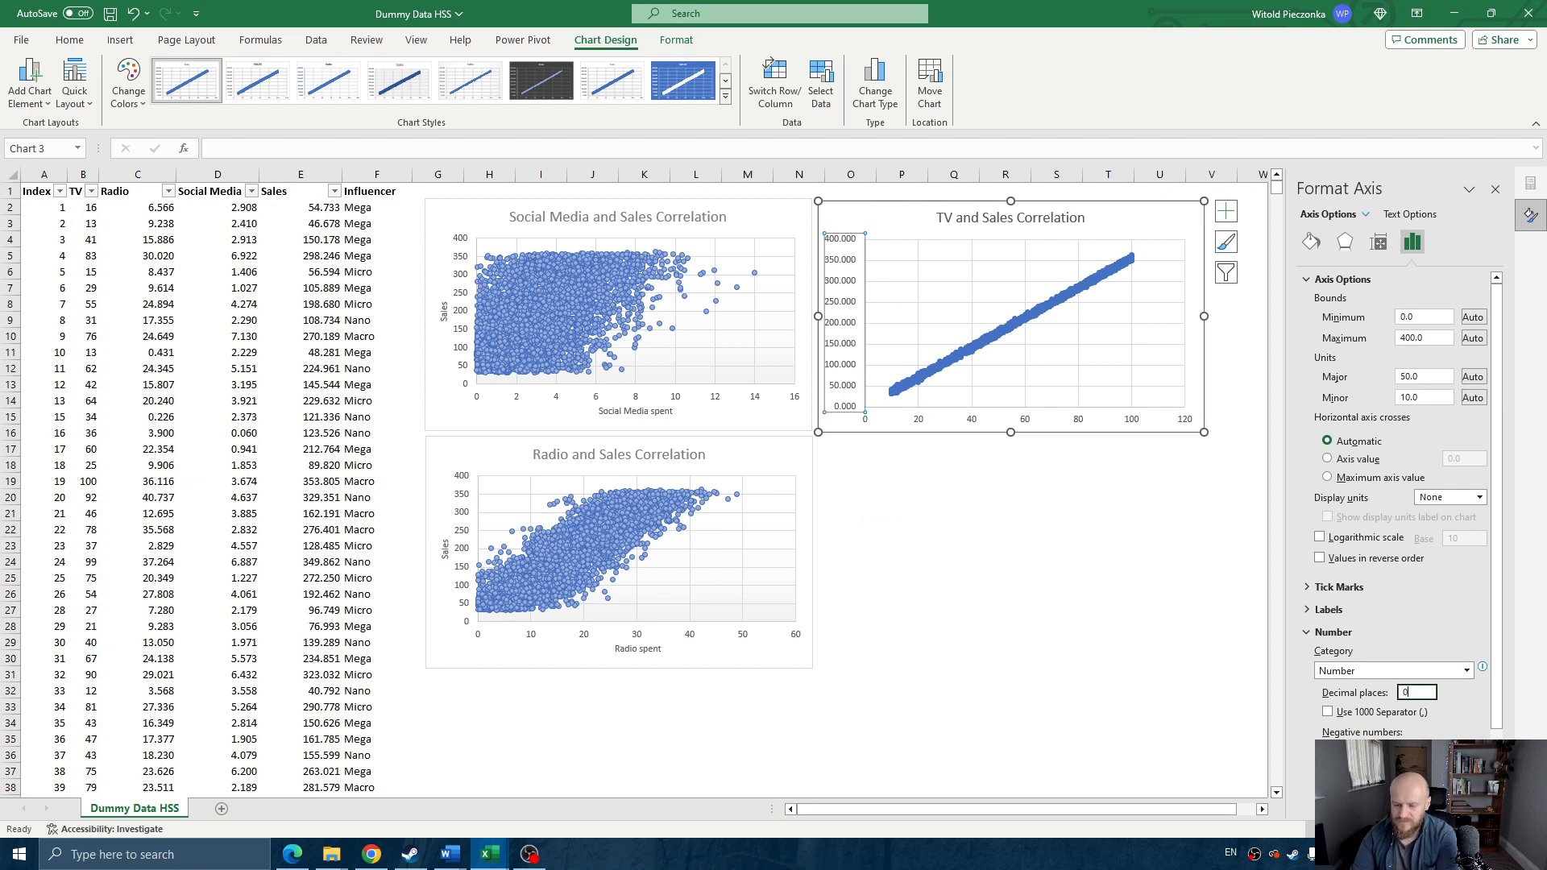
{"action": "key", "text": "BackSpace"}
{"action": "type", "text": "0"}
{"action": "key", "text": "Return"}
{"action": "left_click", "coordinate": [1179, 530]}
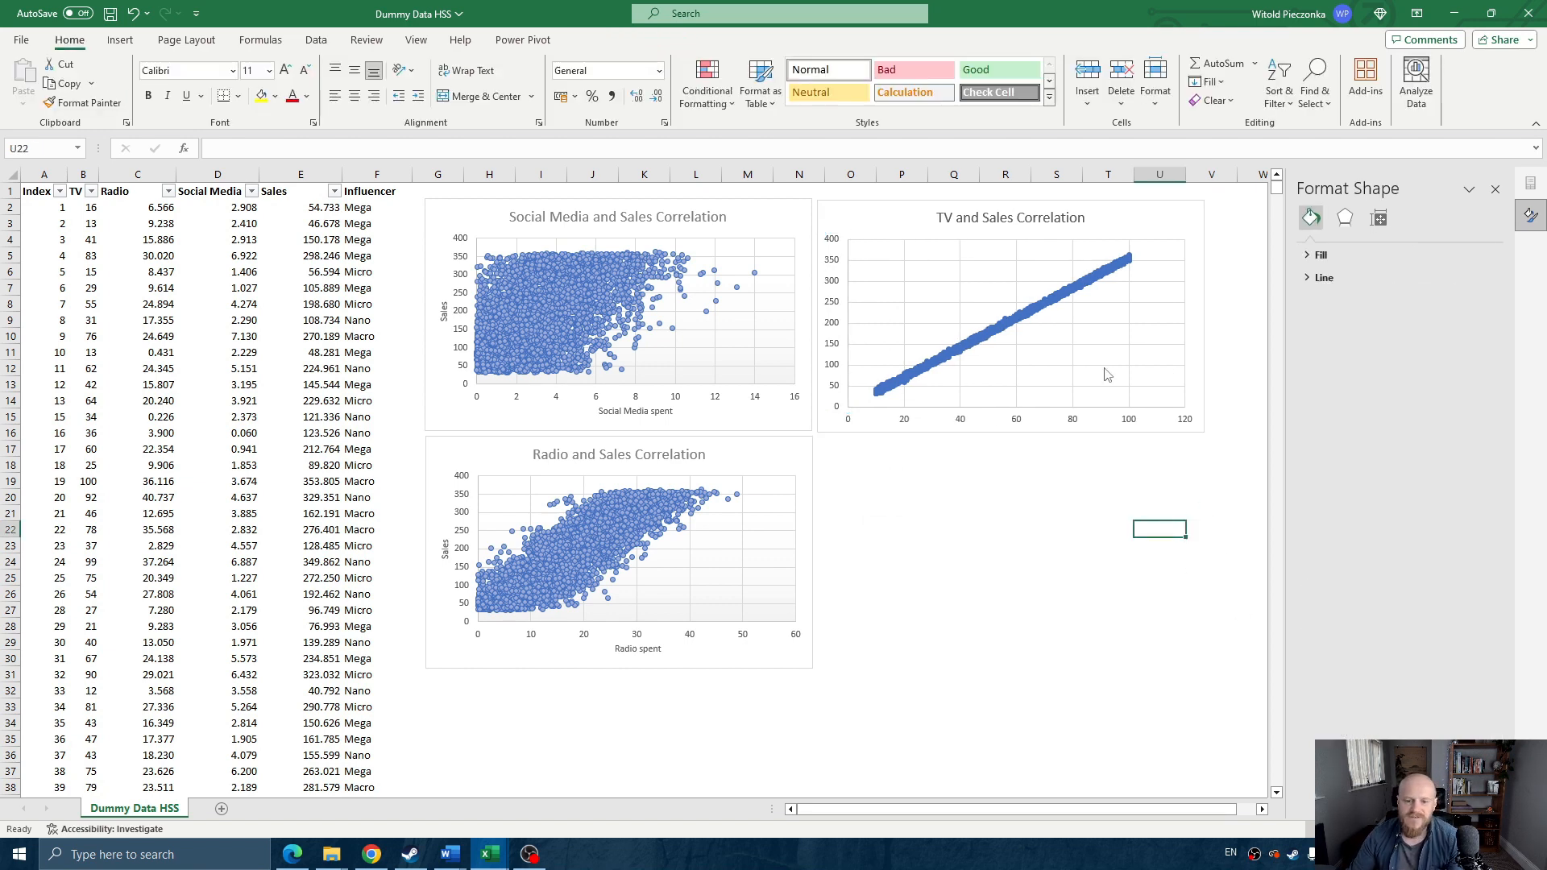
- Add axis titles to the TV and Sales Correlation chart and name the vertical axis "Sales"
{"action": "left_click", "coordinate": [1119, 214]}
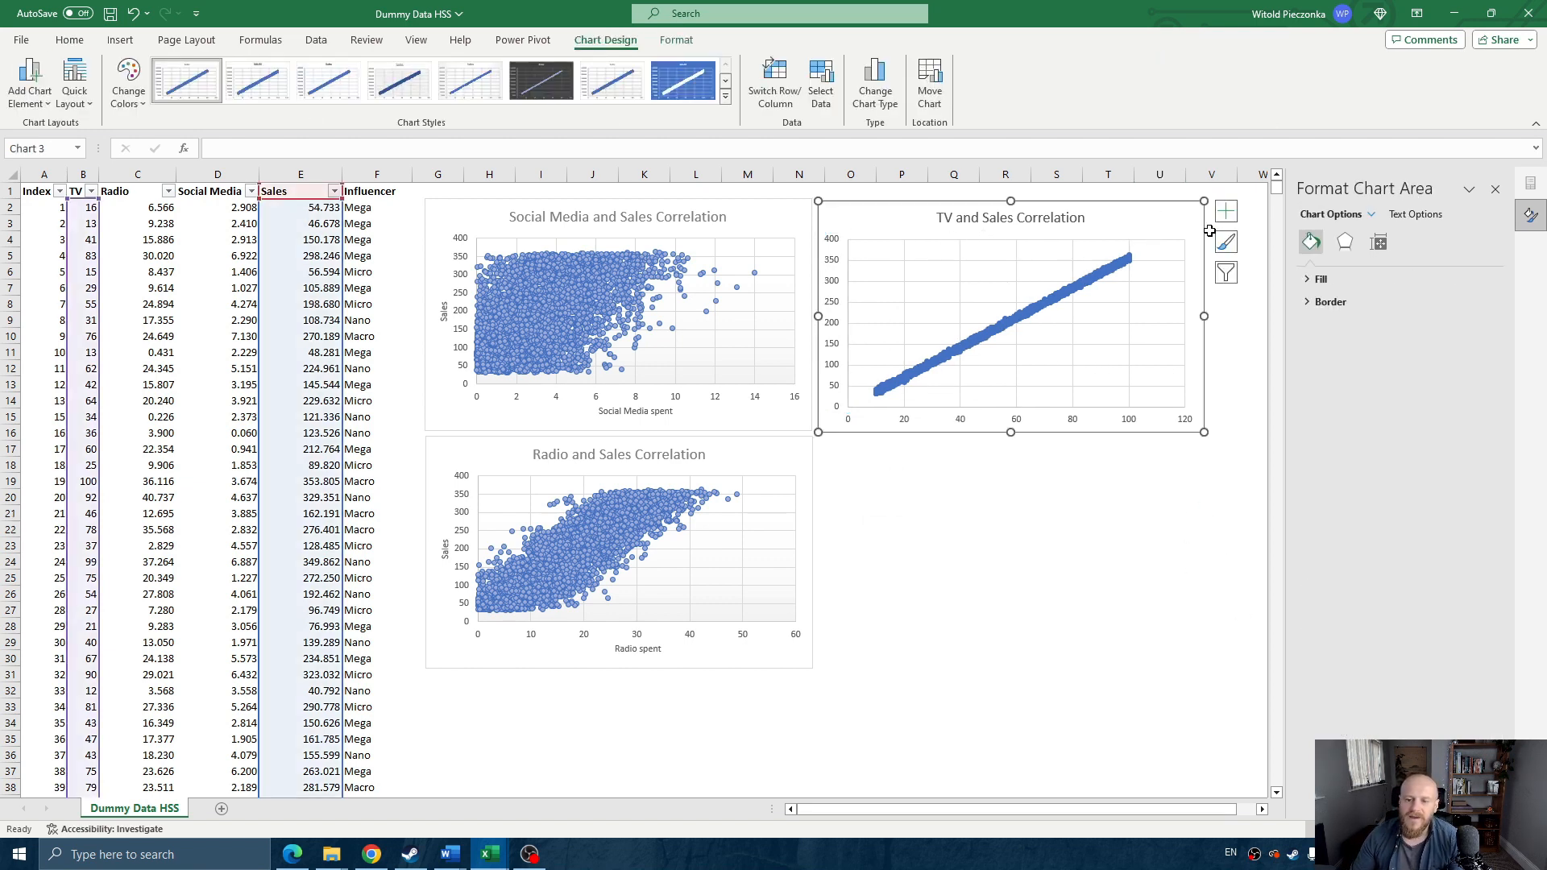
{"action": "left_click", "coordinate": [1226, 211]}
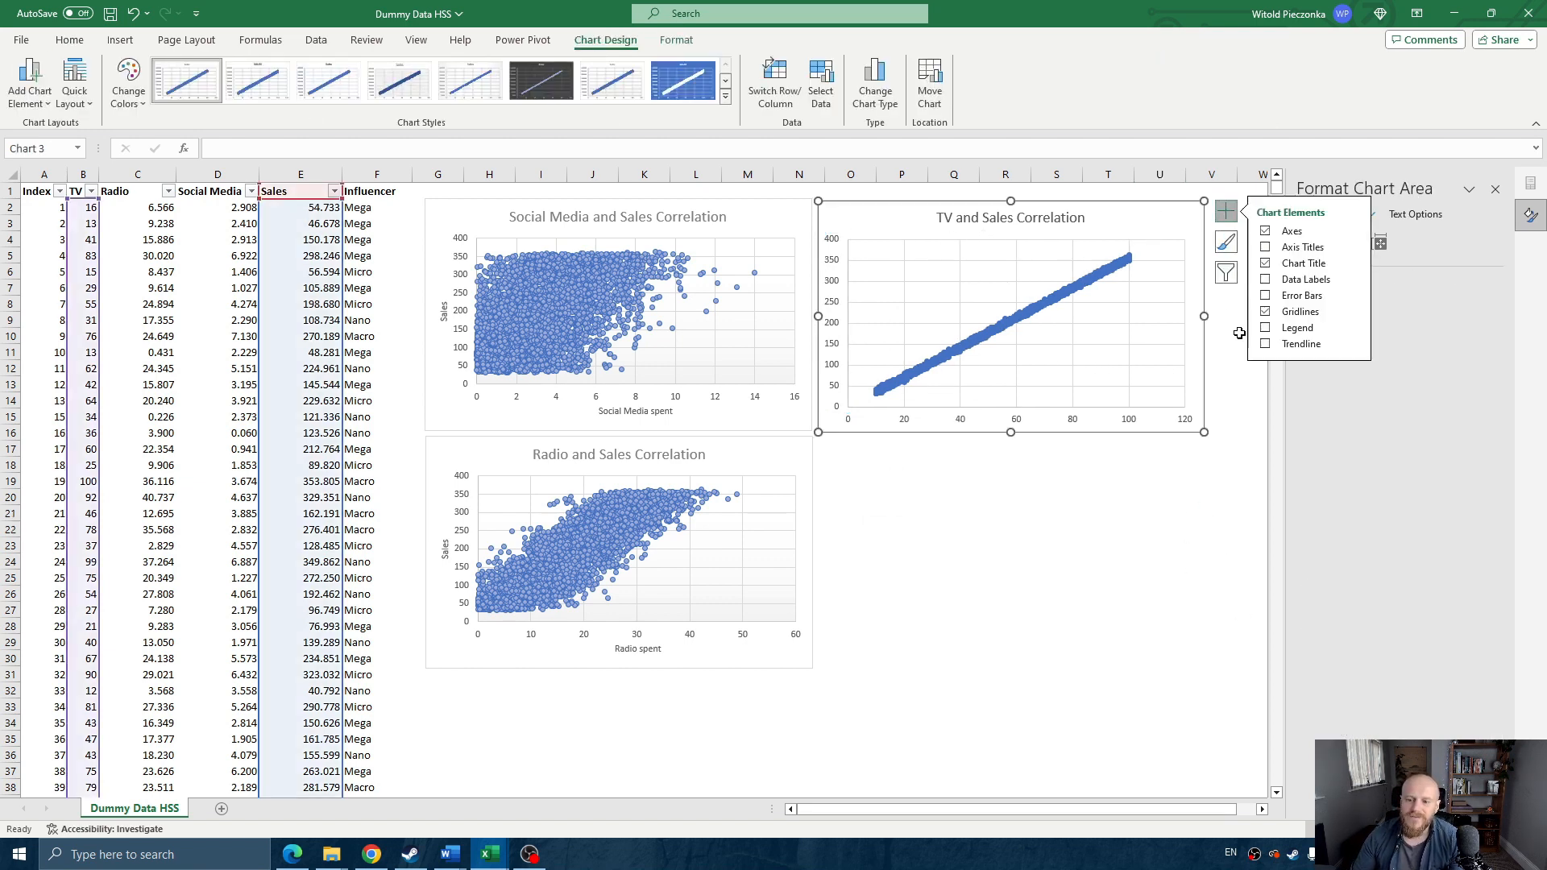
{"action": "left_click", "coordinate": [1266, 247]}
{"action": "triple_click", "coordinate": [841, 319]}
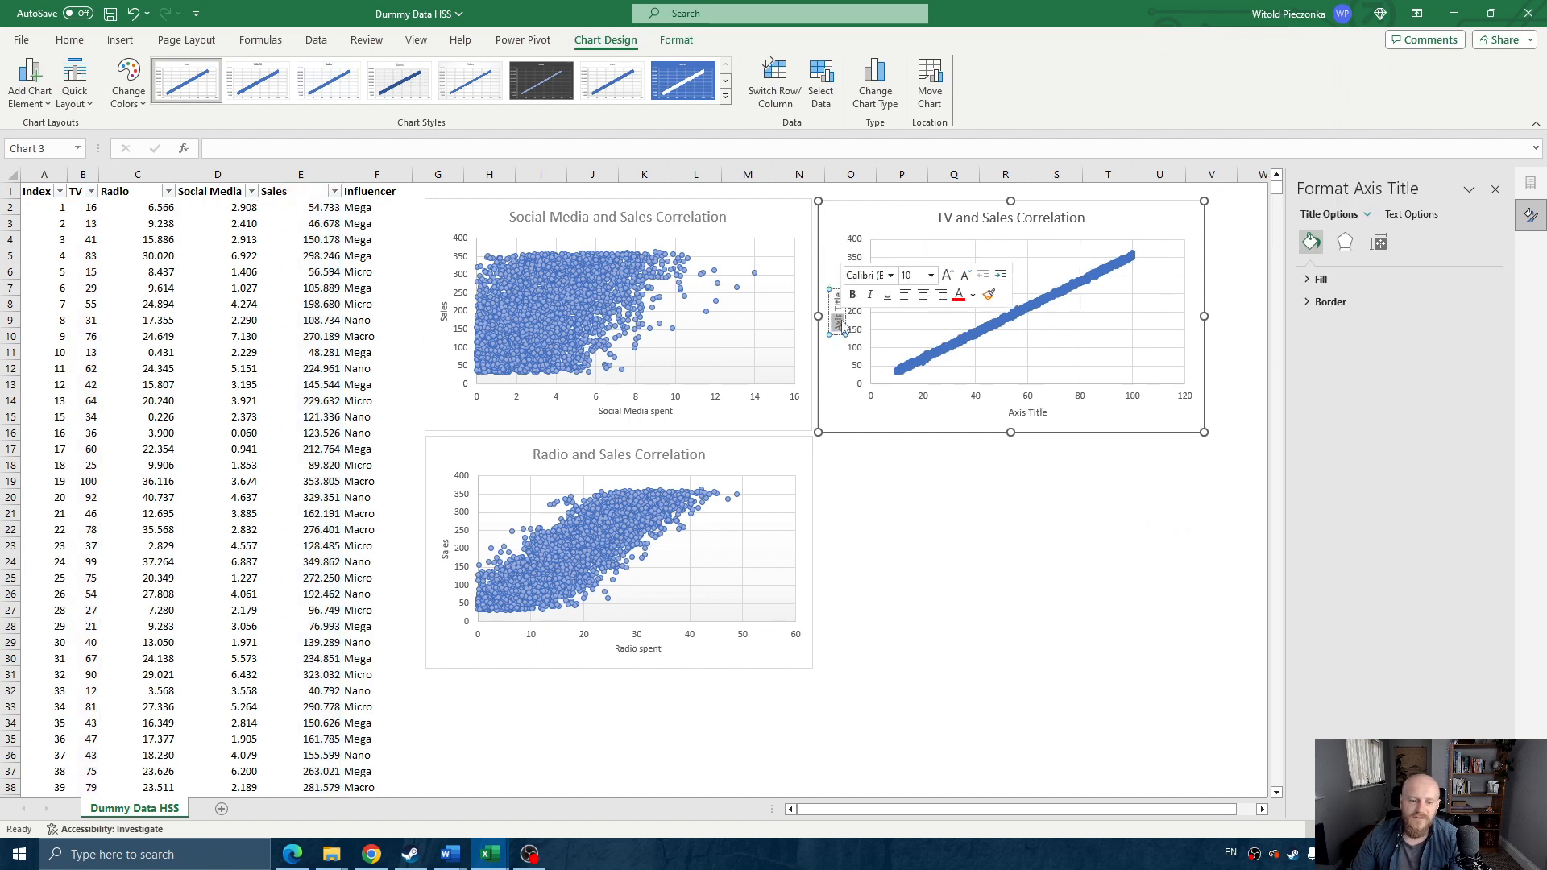
{"action": "type", "text": "Sales"}
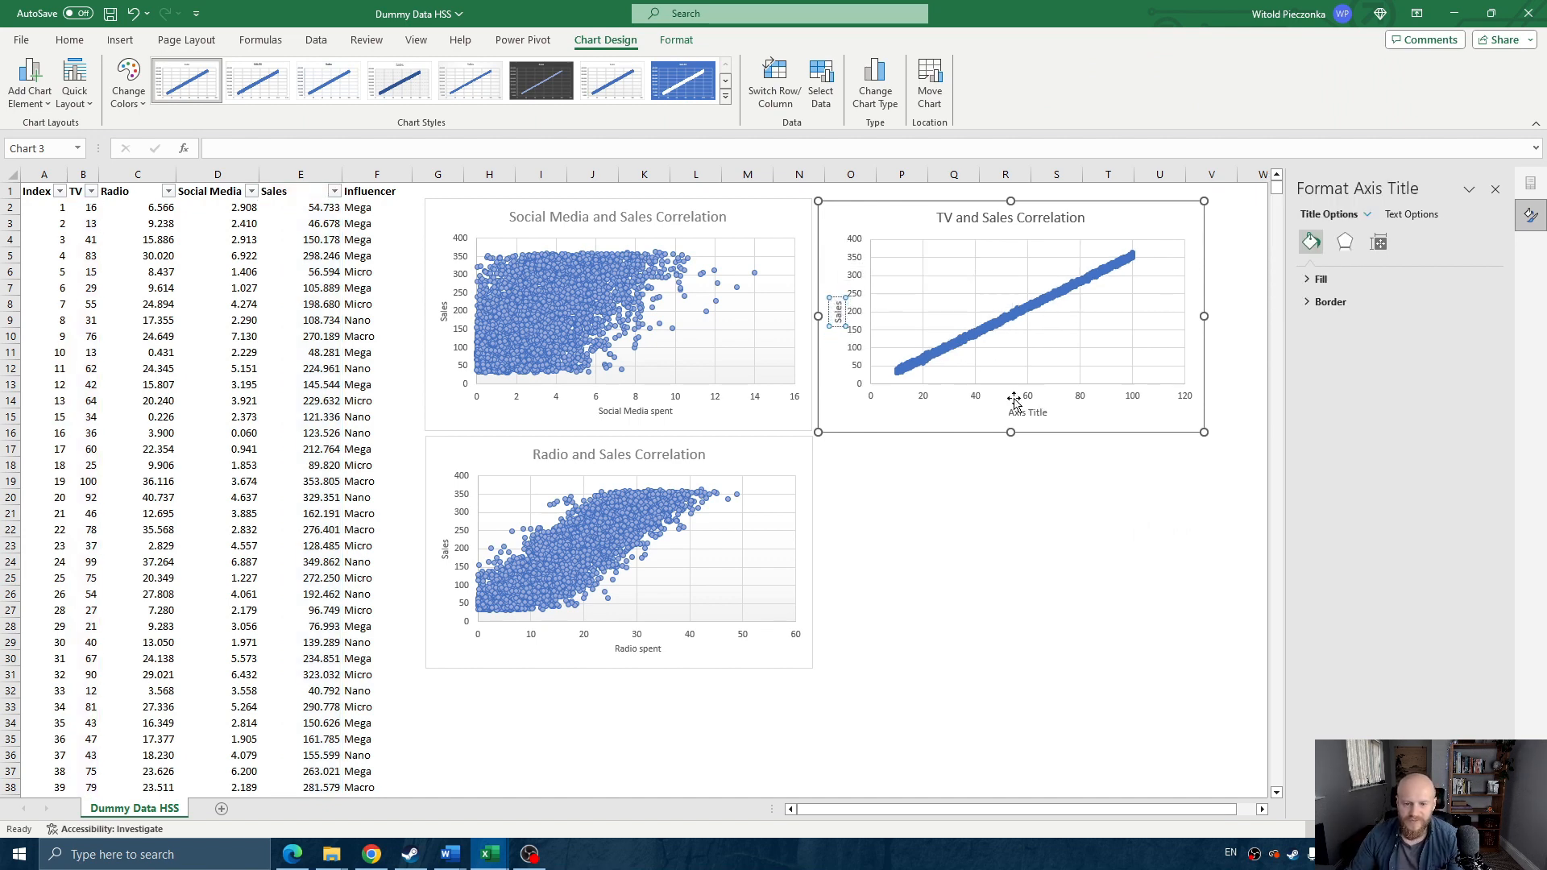
- Change the horizontal axis title of the TV chart to "TV spent"
{"action": "double_click", "coordinate": [1035, 413]}
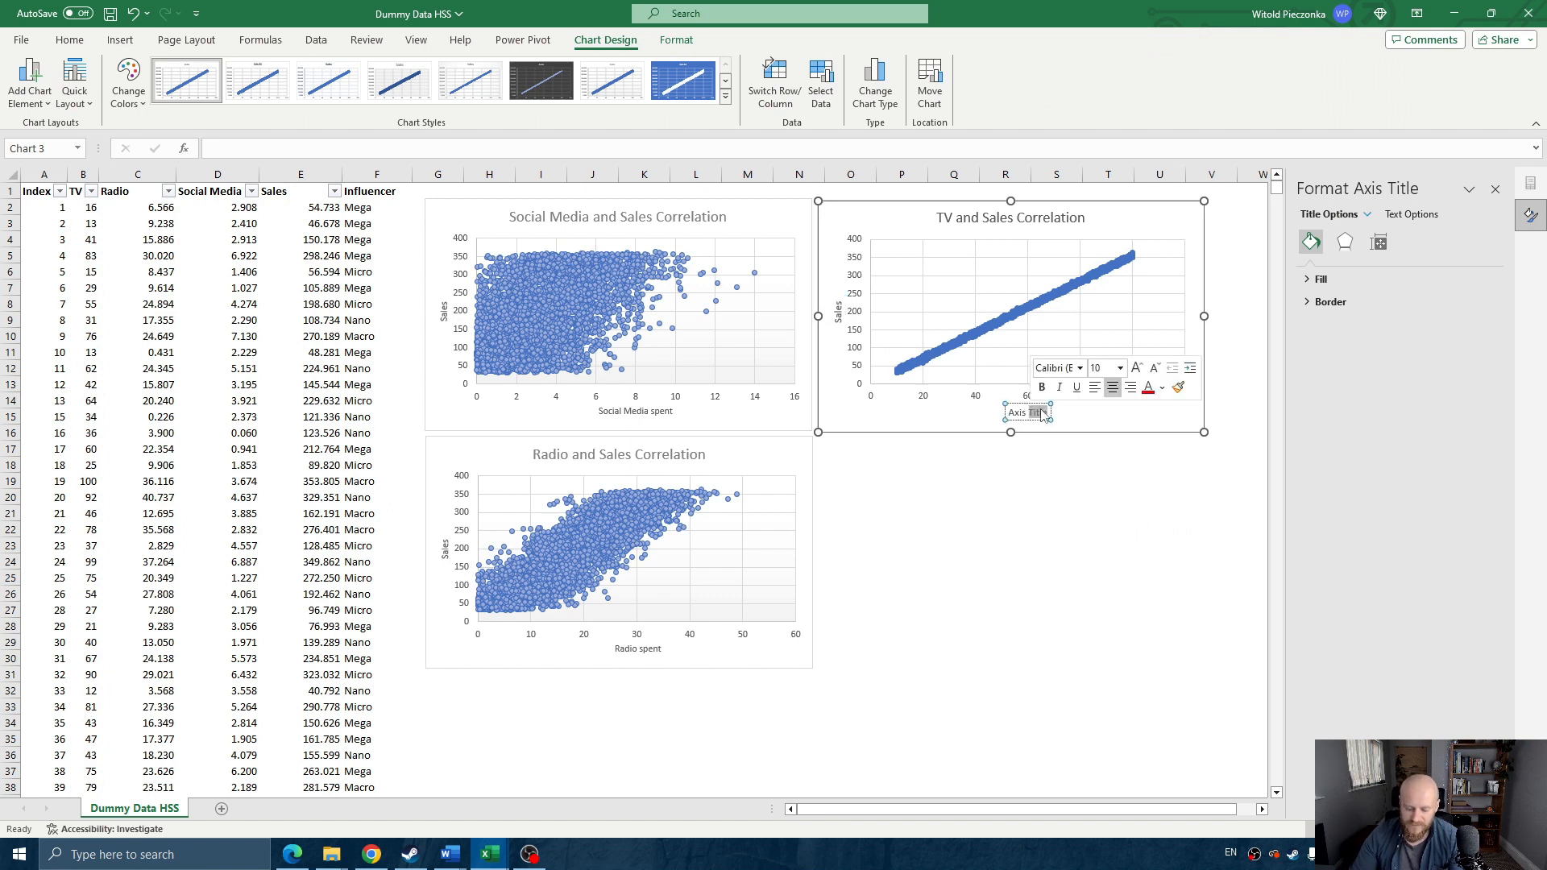
{"action": "key", "text": "BackSpace"}
{"action": "key", "text": "BackSpace"}
{"action": "key", "text": "BackSpace"}
{"action": "key", "text": "BackSpace"}
{"action": "key", "text": "BackSpace"}
{"action": "key", "text": "BackSpace"}
{"action": "type", "text": "TV spent"}
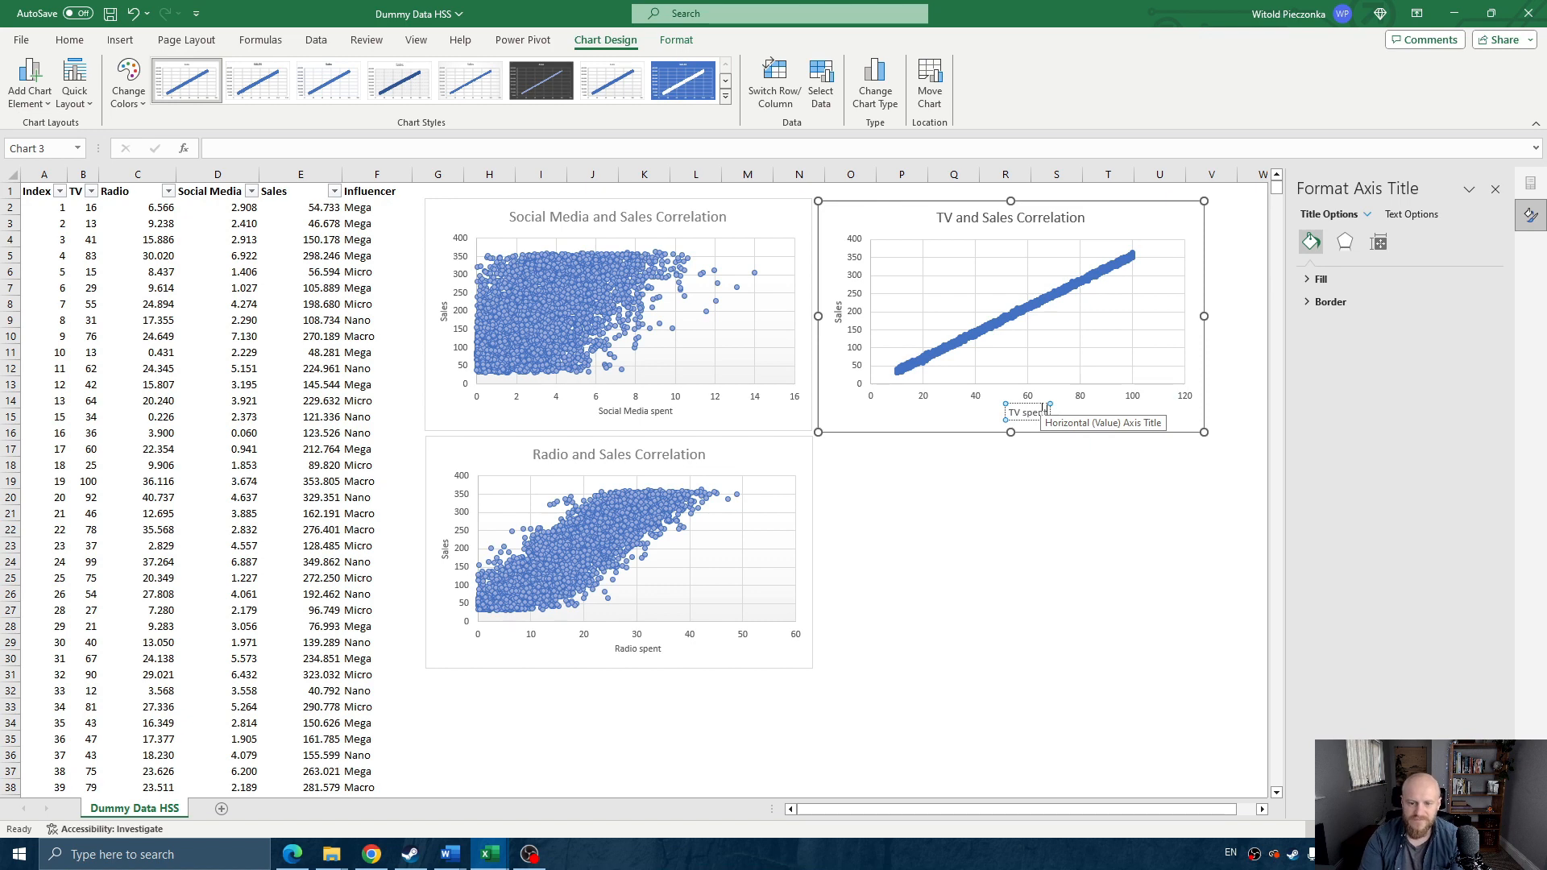
{"action": "key", "text": "BackSpace"}
{"action": "key", "text": "BackSpace"}
{"action": "type", "text": "nt"}
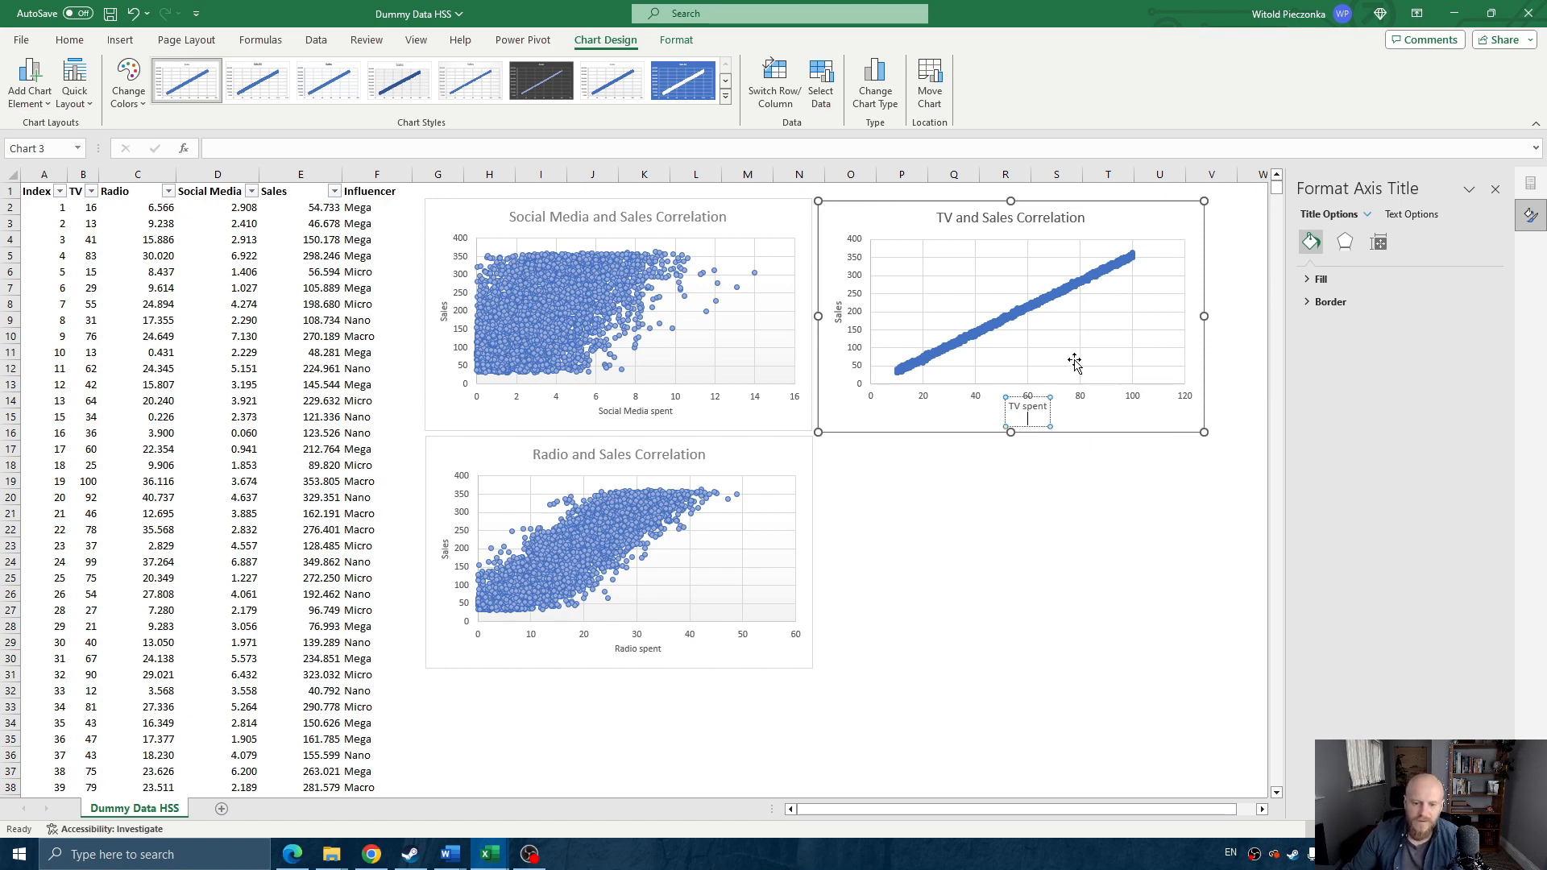
{"action": "left_click", "coordinate": [1148, 500]}
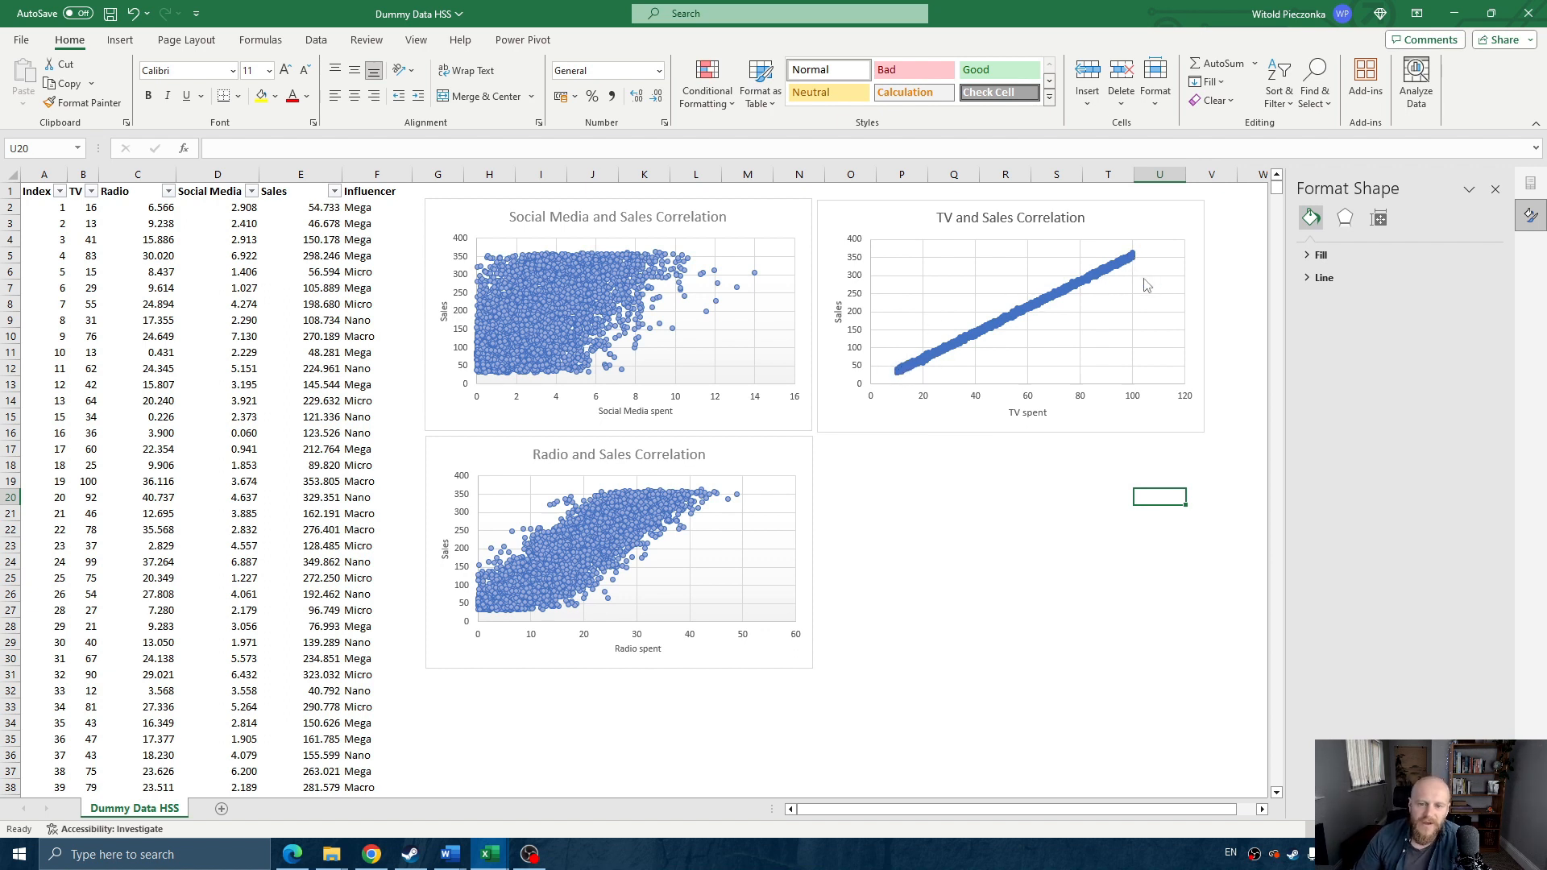
- Apply the chart style used by the Radio and Sales chart to the TV and Sales Correlation chart
{"action": "left_click", "coordinate": [1149, 219]}
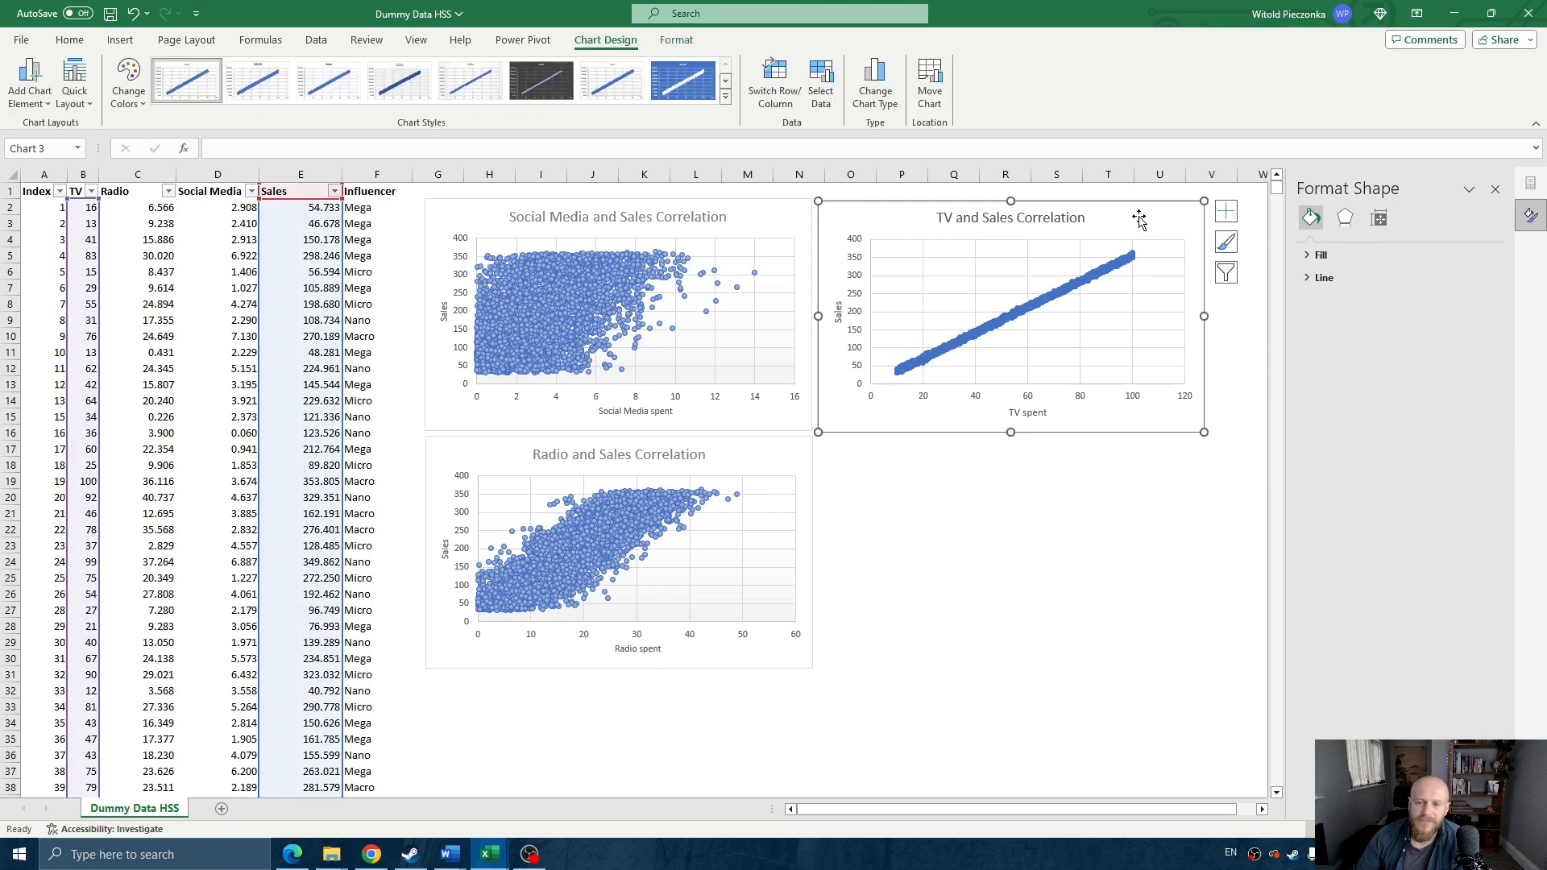
{"action": "left_click", "coordinate": [629, 87]}
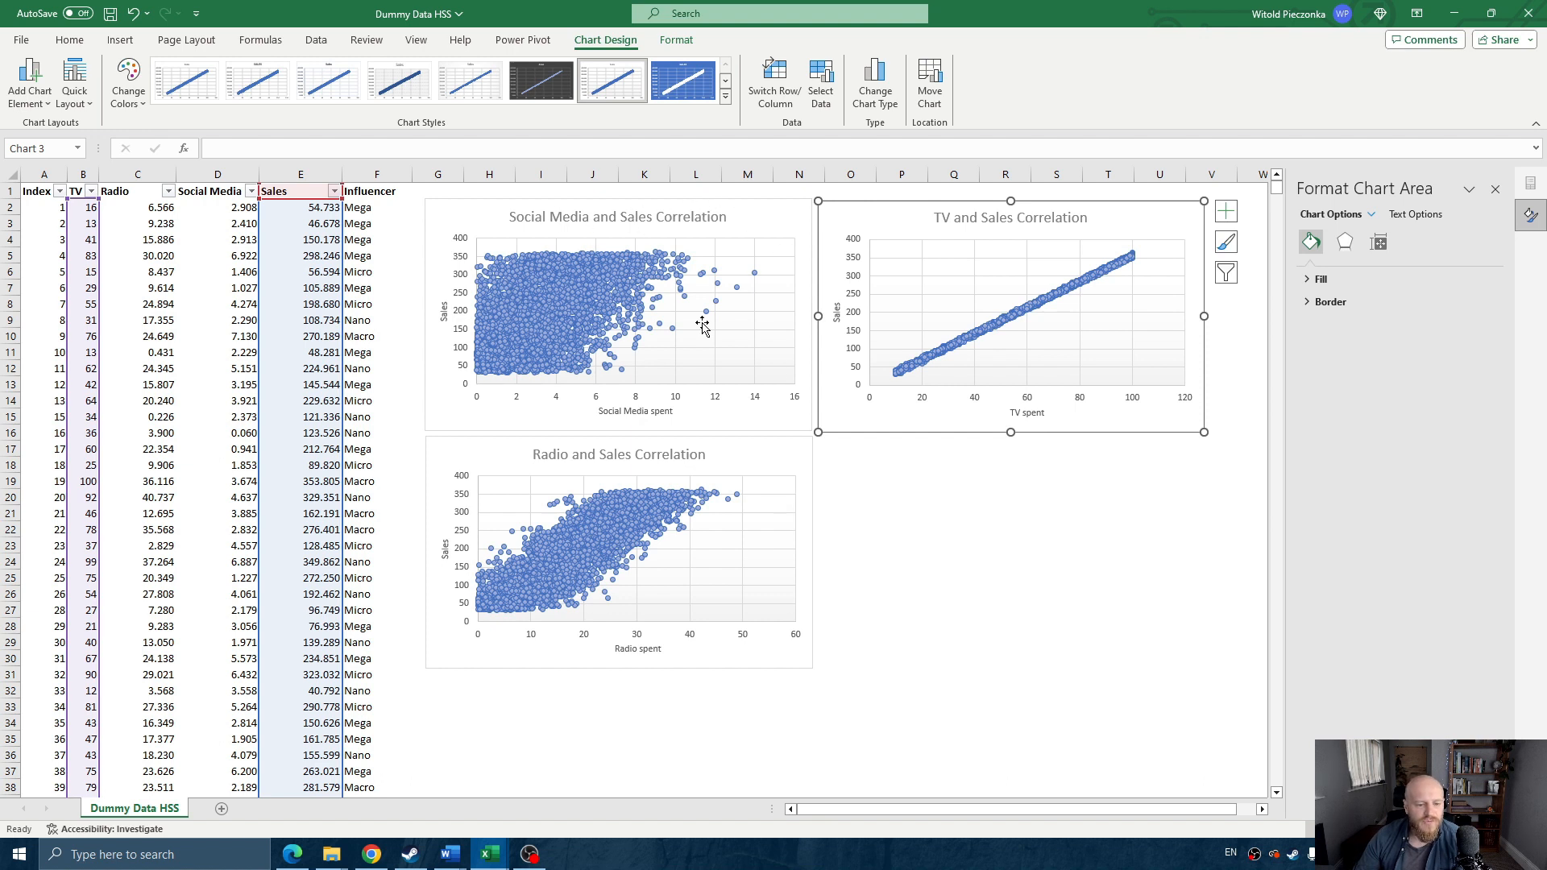
{"action": "left_click", "coordinate": [718, 458]}
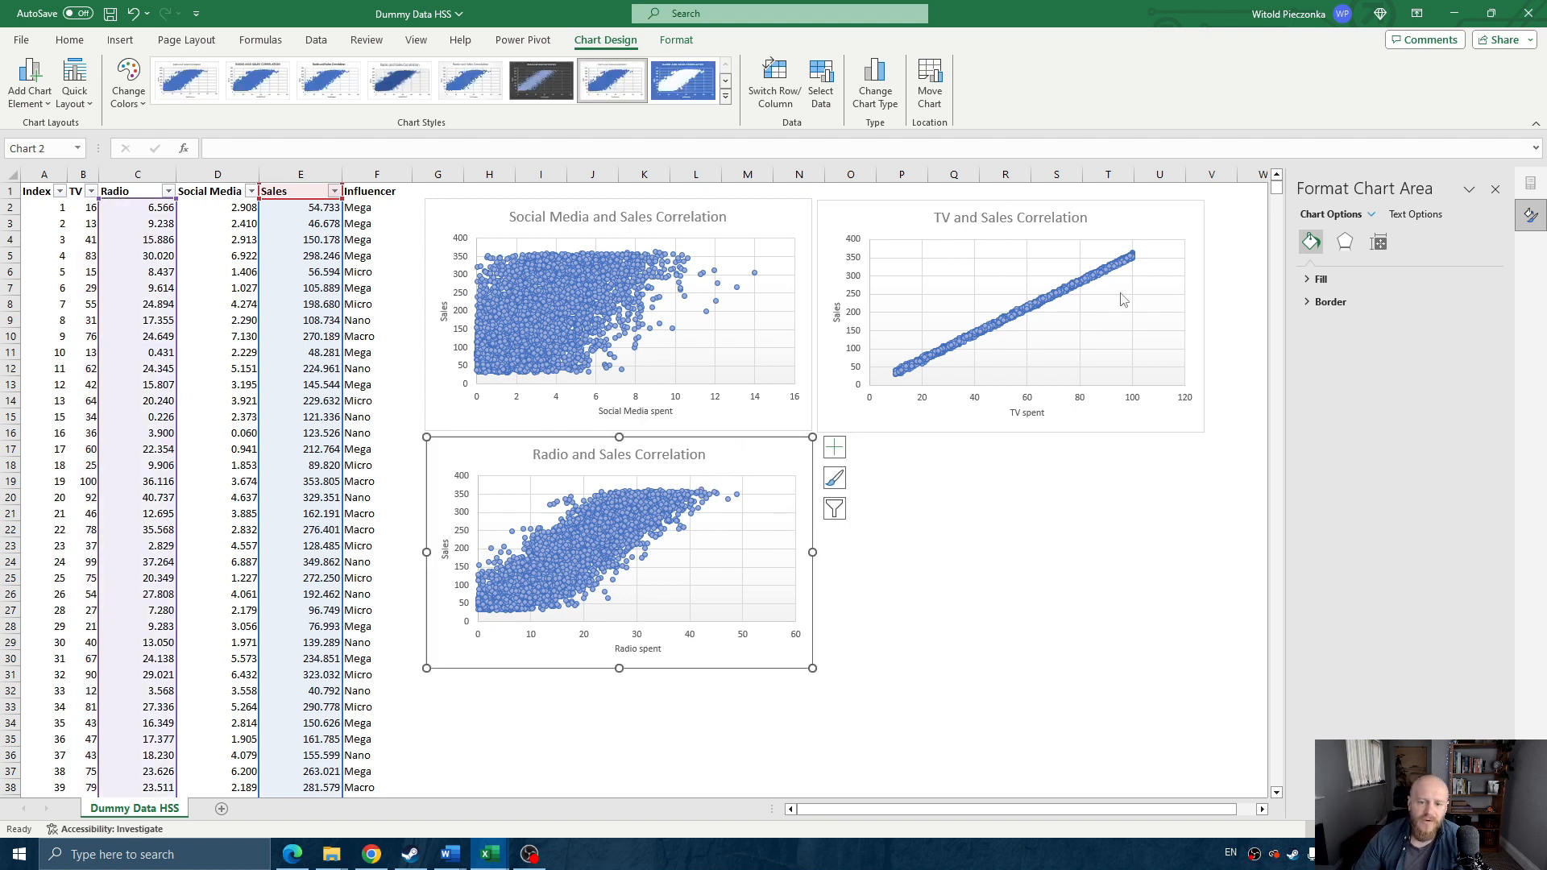
{"action": "left_click", "coordinate": [1150, 226]}
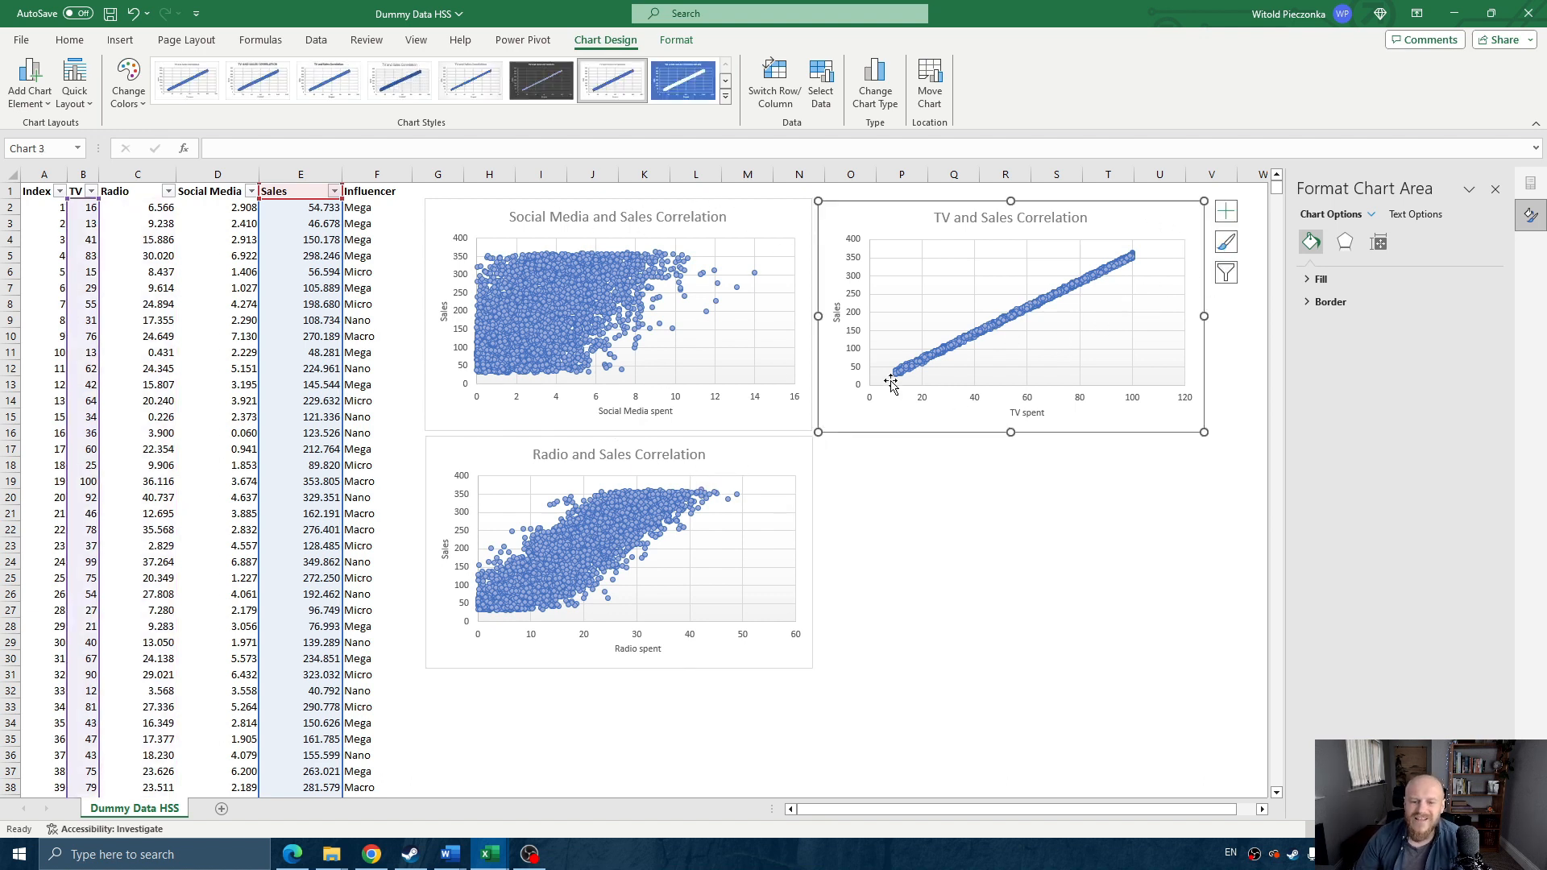
{"action": "mouse_move", "coordinate": [897, 382]}
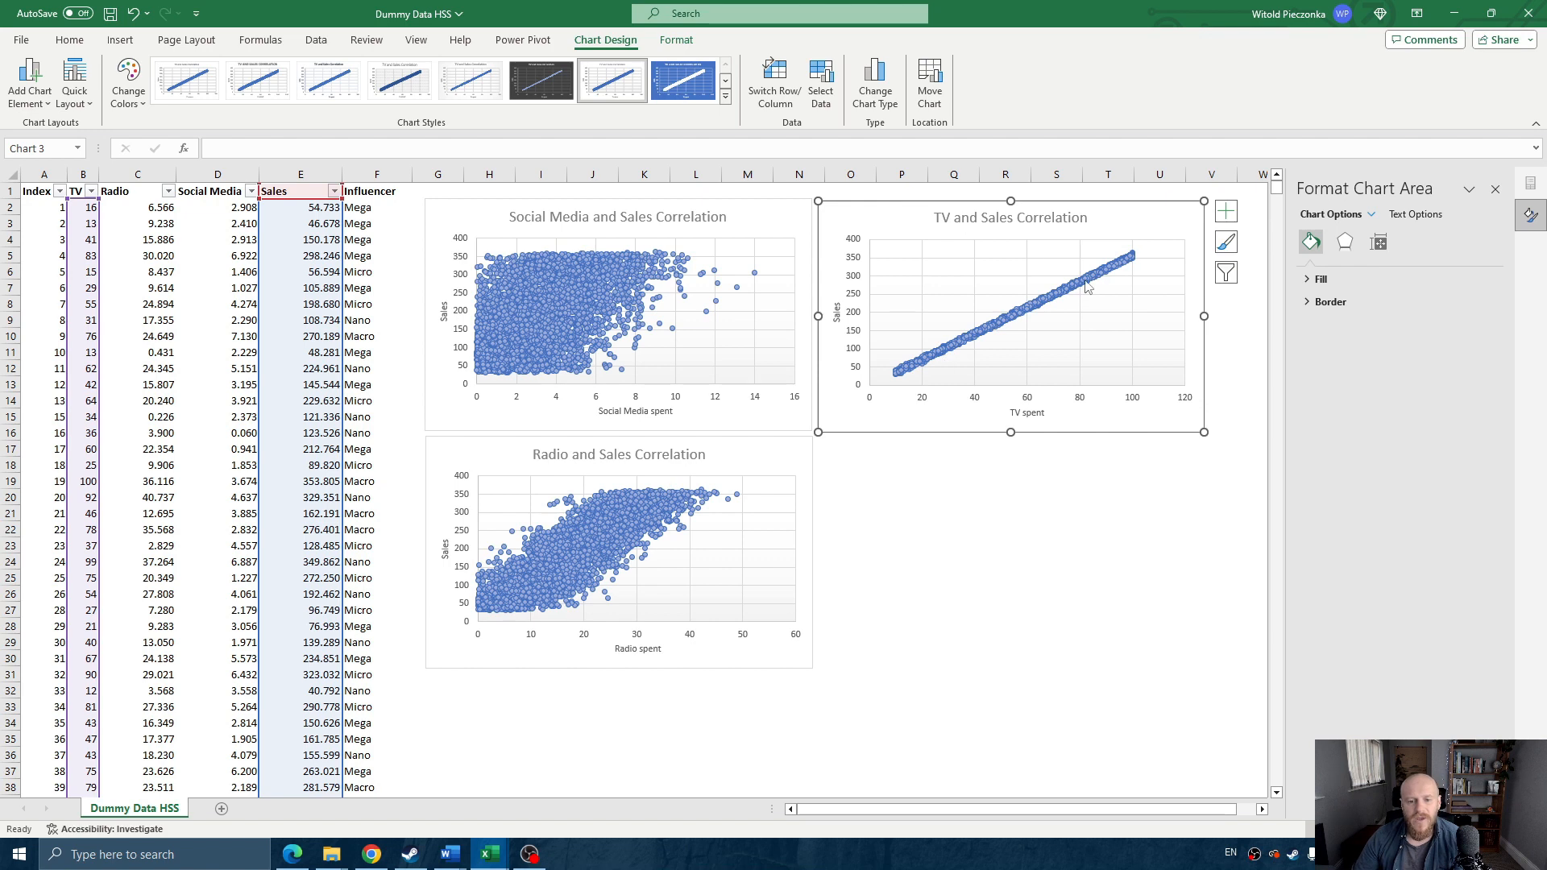
- Nudge the TV and Sales Correlation chart slightly upward to line it up with the Social Media chart
{"action": "left_click", "coordinate": [927, 450]}
{"action": "left_click", "coordinate": [1050, 205]}
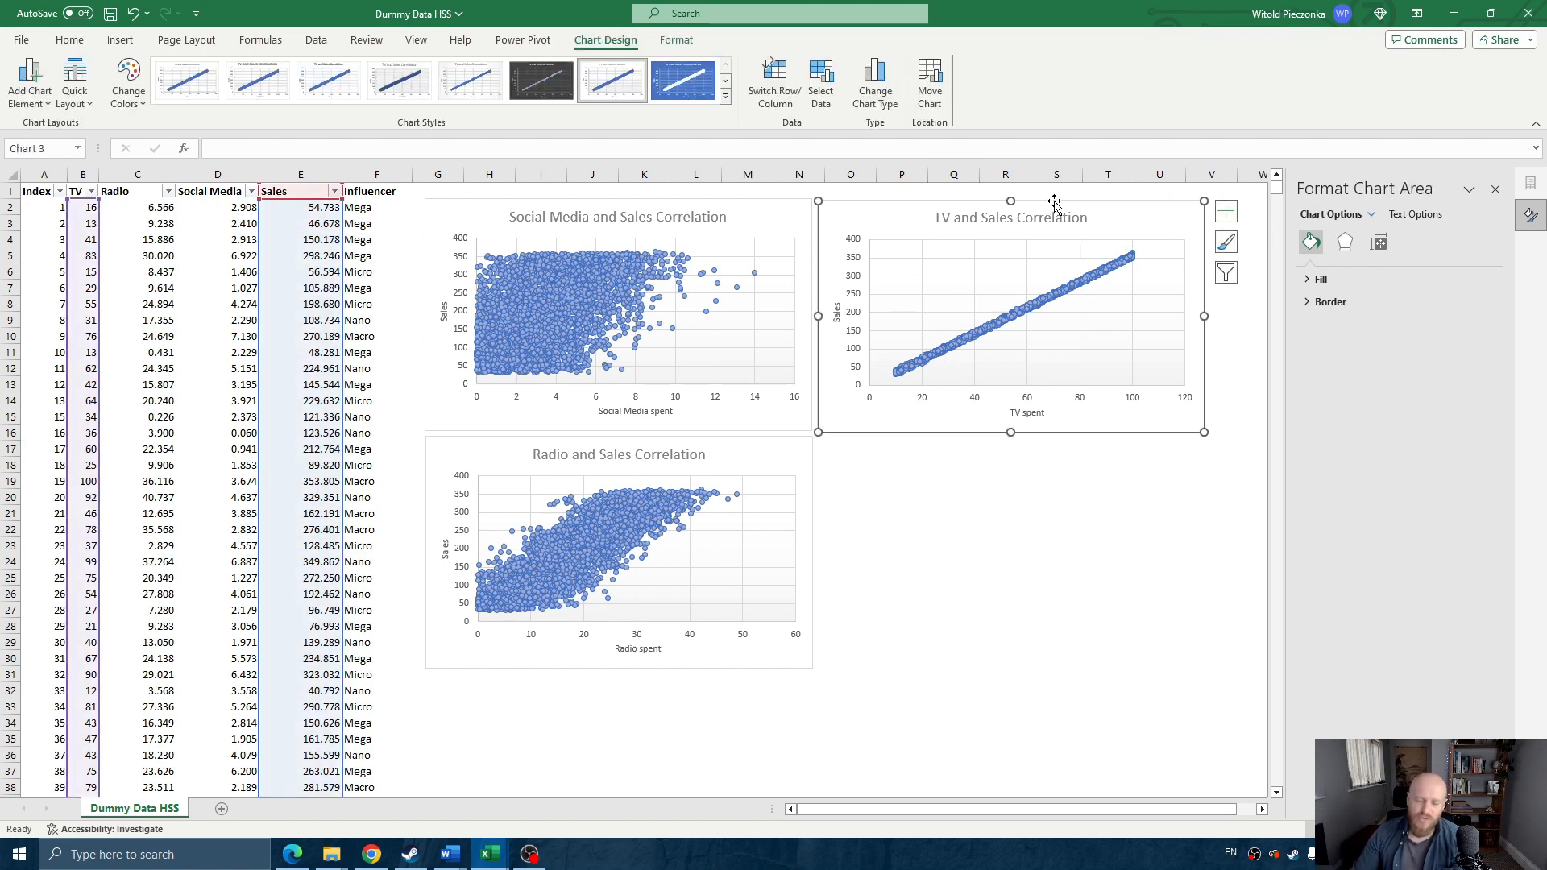
{"action": "left_click_drag", "start_coordinate": [1073, 209], "coordinate": [1074, 206]}
{"action": "left_click", "coordinate": [935, 496]}
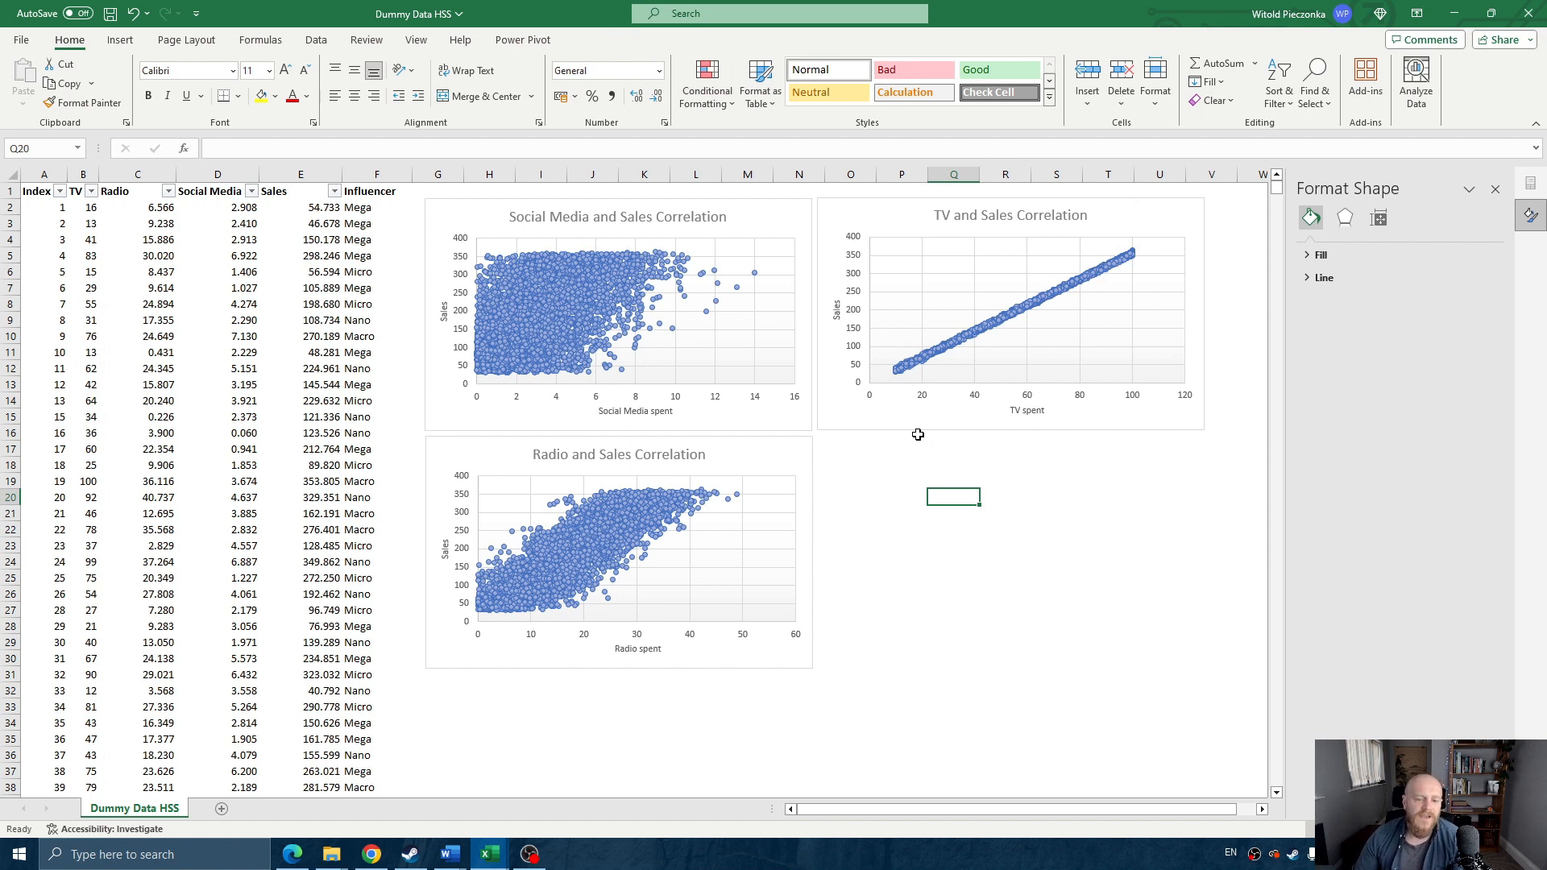
{"action": "left_click", "coordinate": [872, 469]}
{"action": "left_click", "coordinate": [963, 481]}
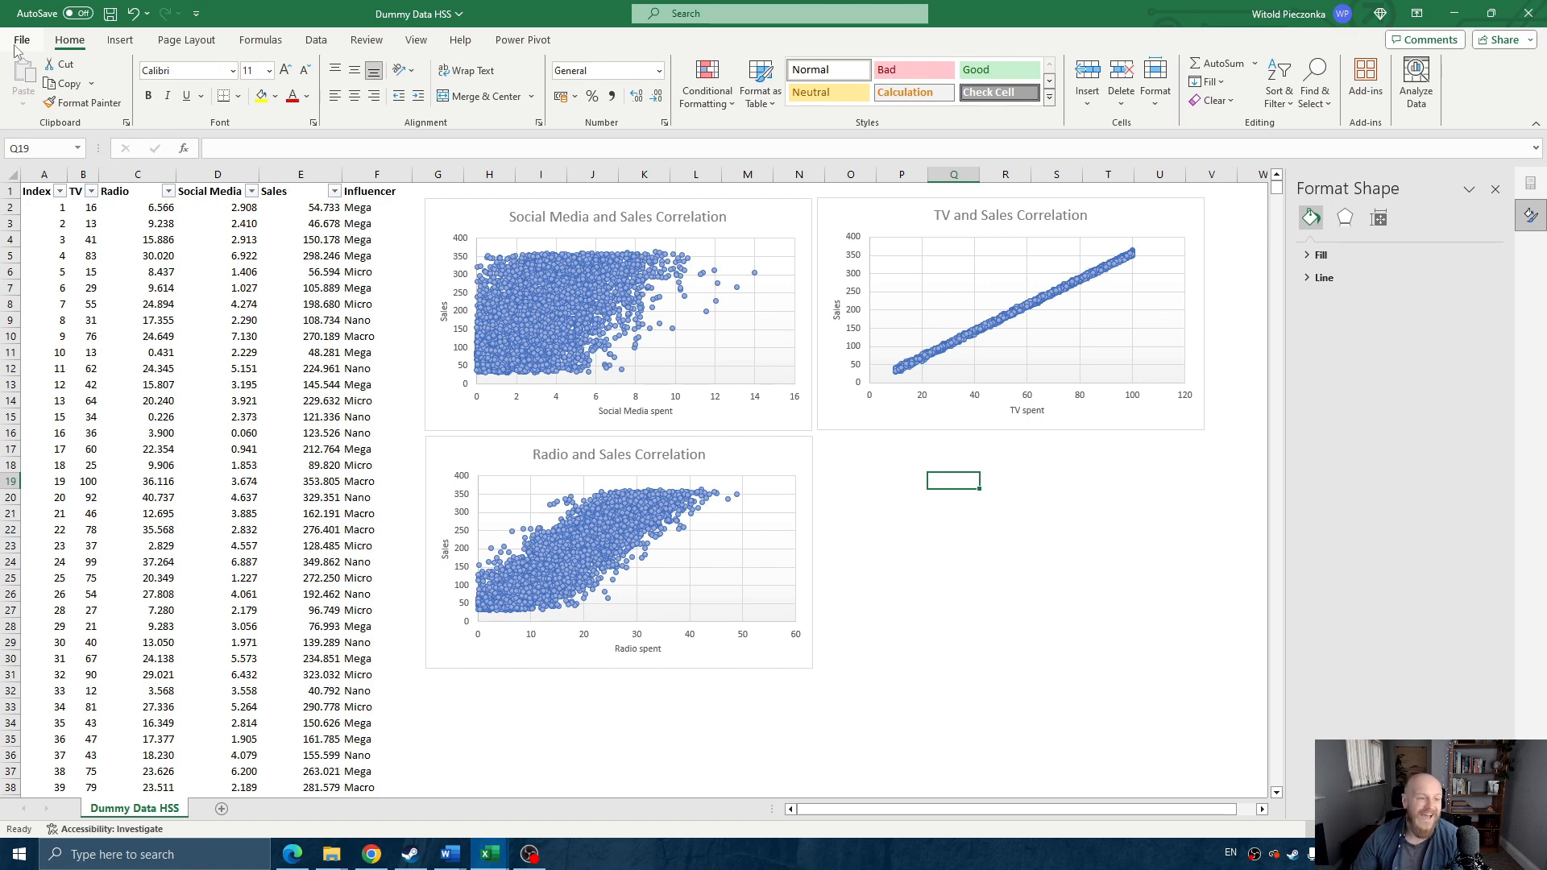
- Check in the Excel add-ins list that Analysis ToolPak and Analysis ToolPak - VBA are enabled
{"action": "left_click", "coordinate": [317, 42]}
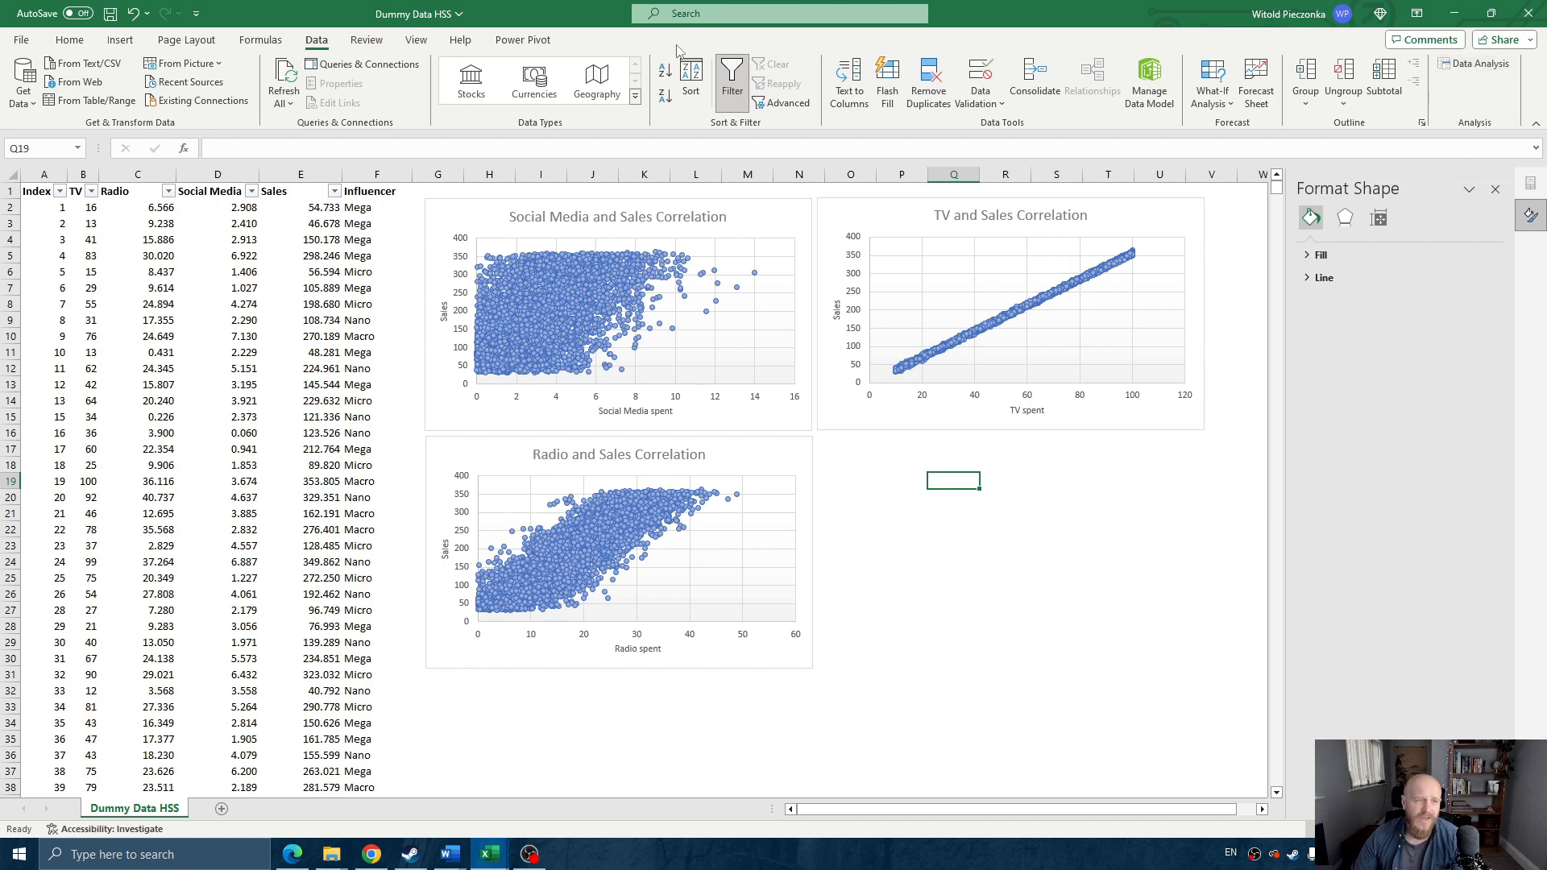
{"action": "left_click", "coordinate": [22, 40]}
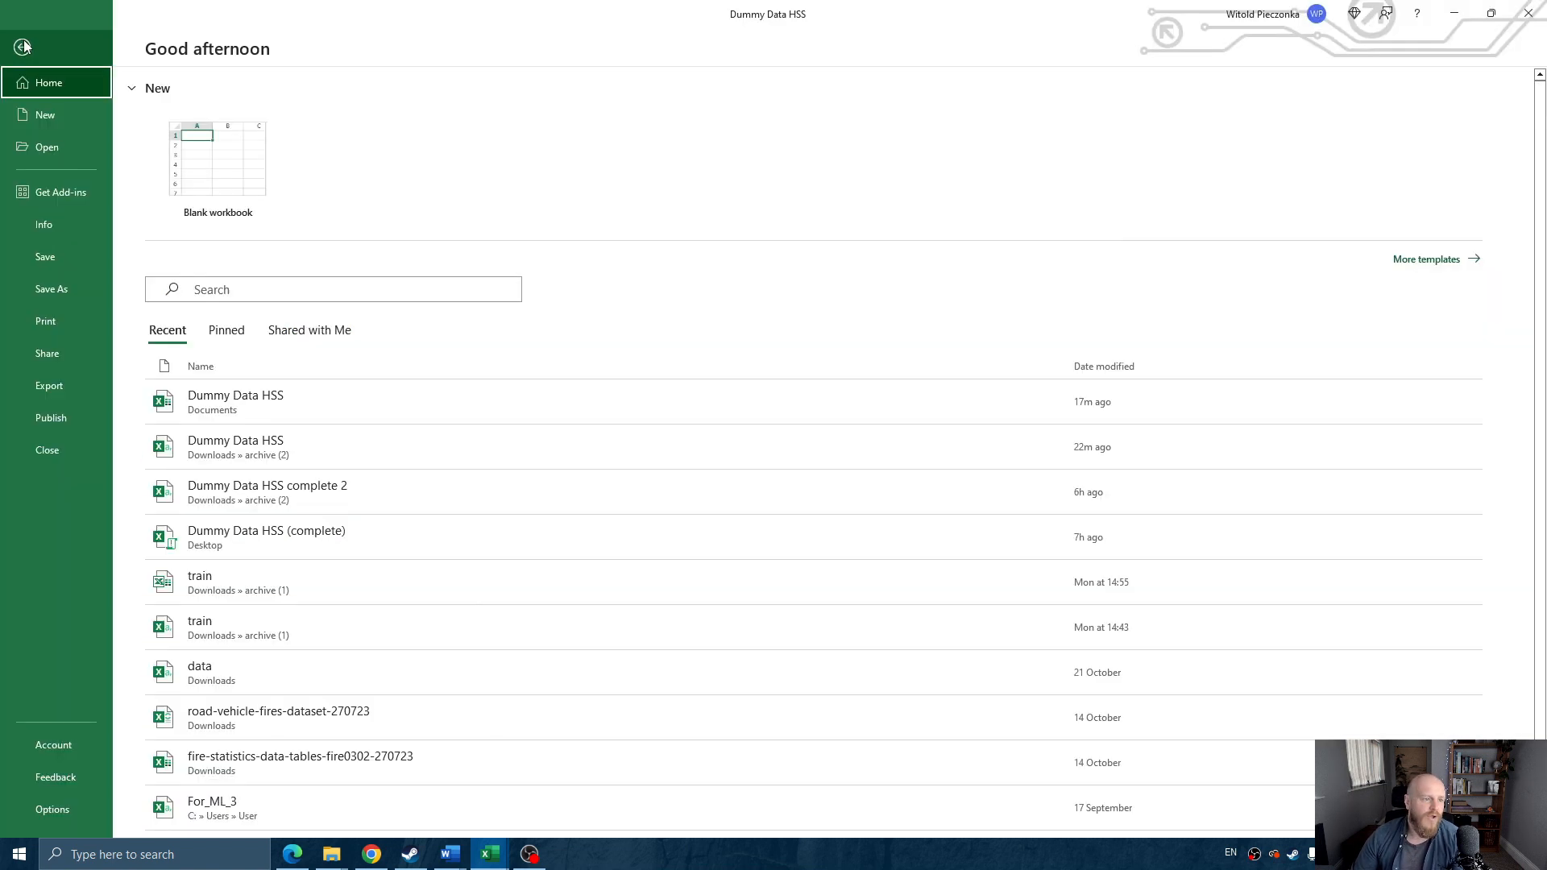
{"action": "left_click", "coordinate": [52, 810]}
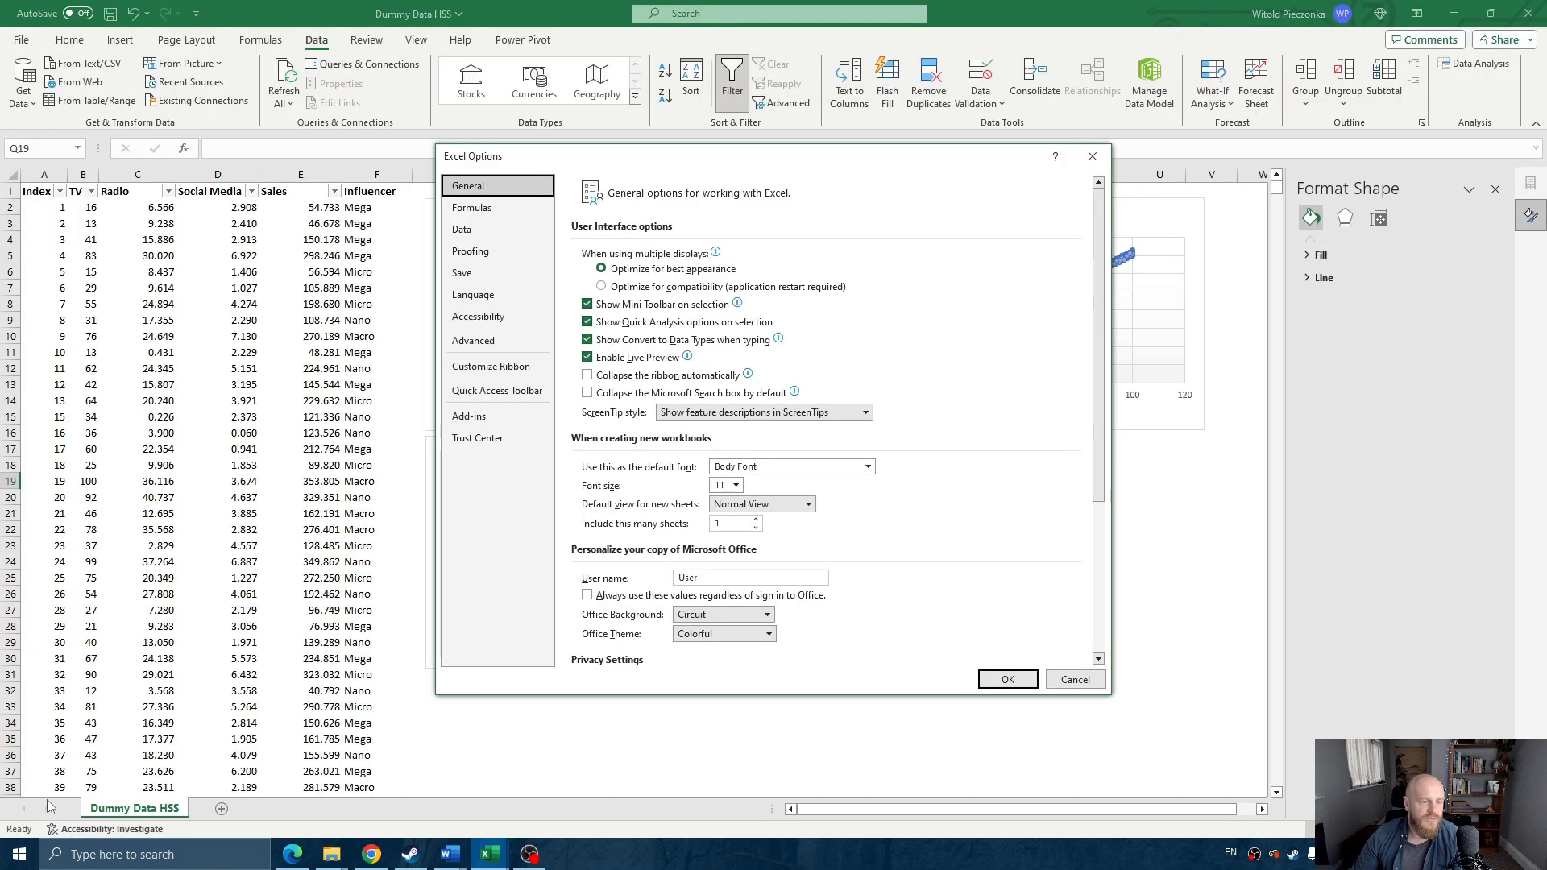
{"action": "left_click", "coordinate": [486, 421]}
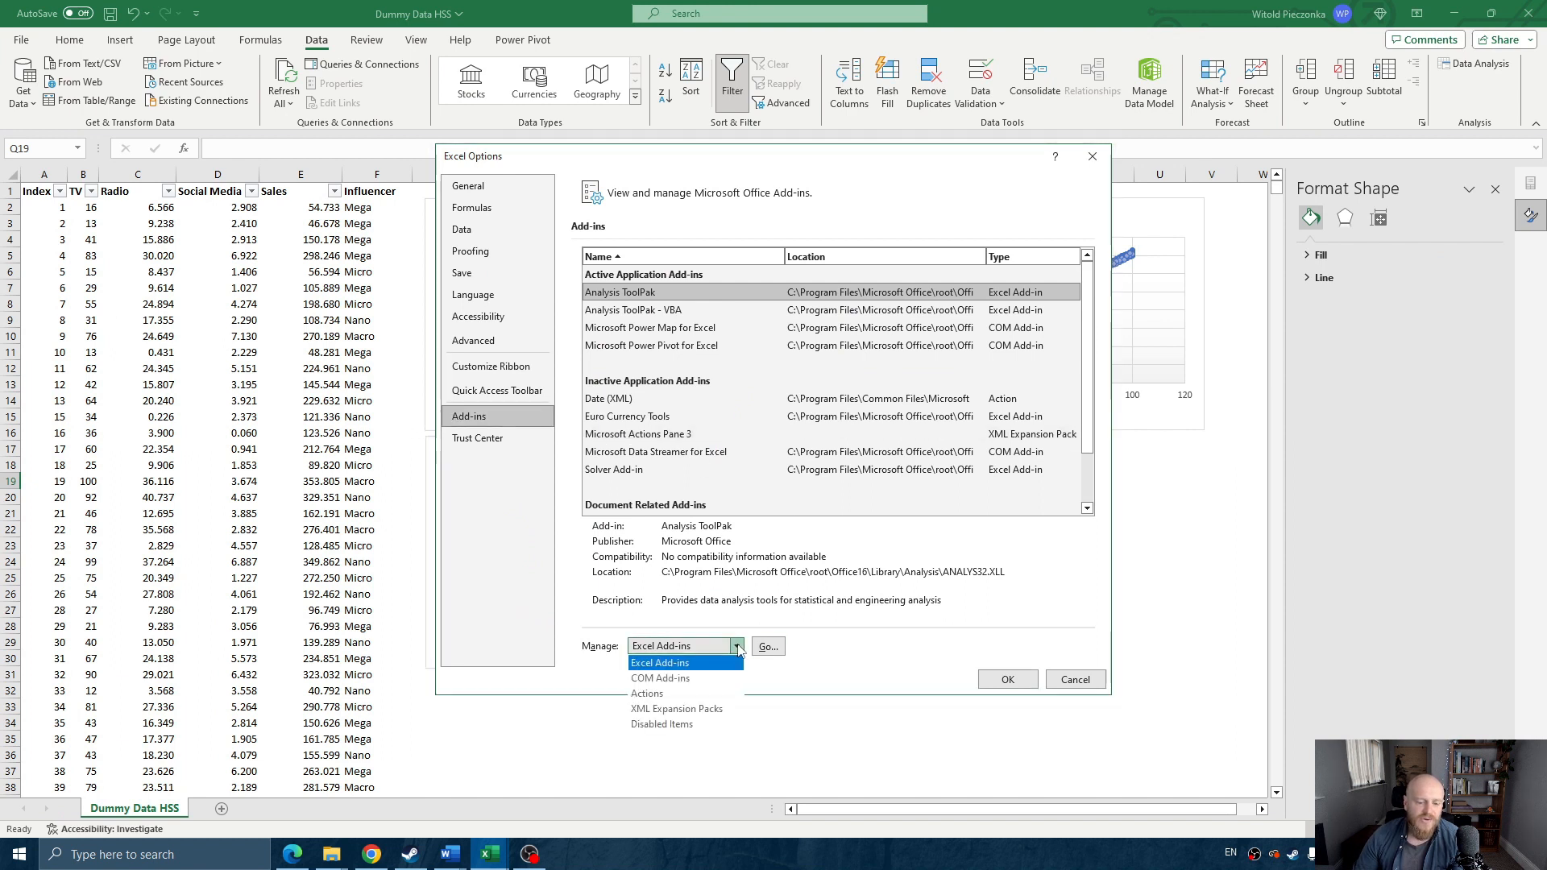
{"action": "left_click", "coordinate": [699, 662]}
{"action": "left_click", "coordinate": [643, 296]}
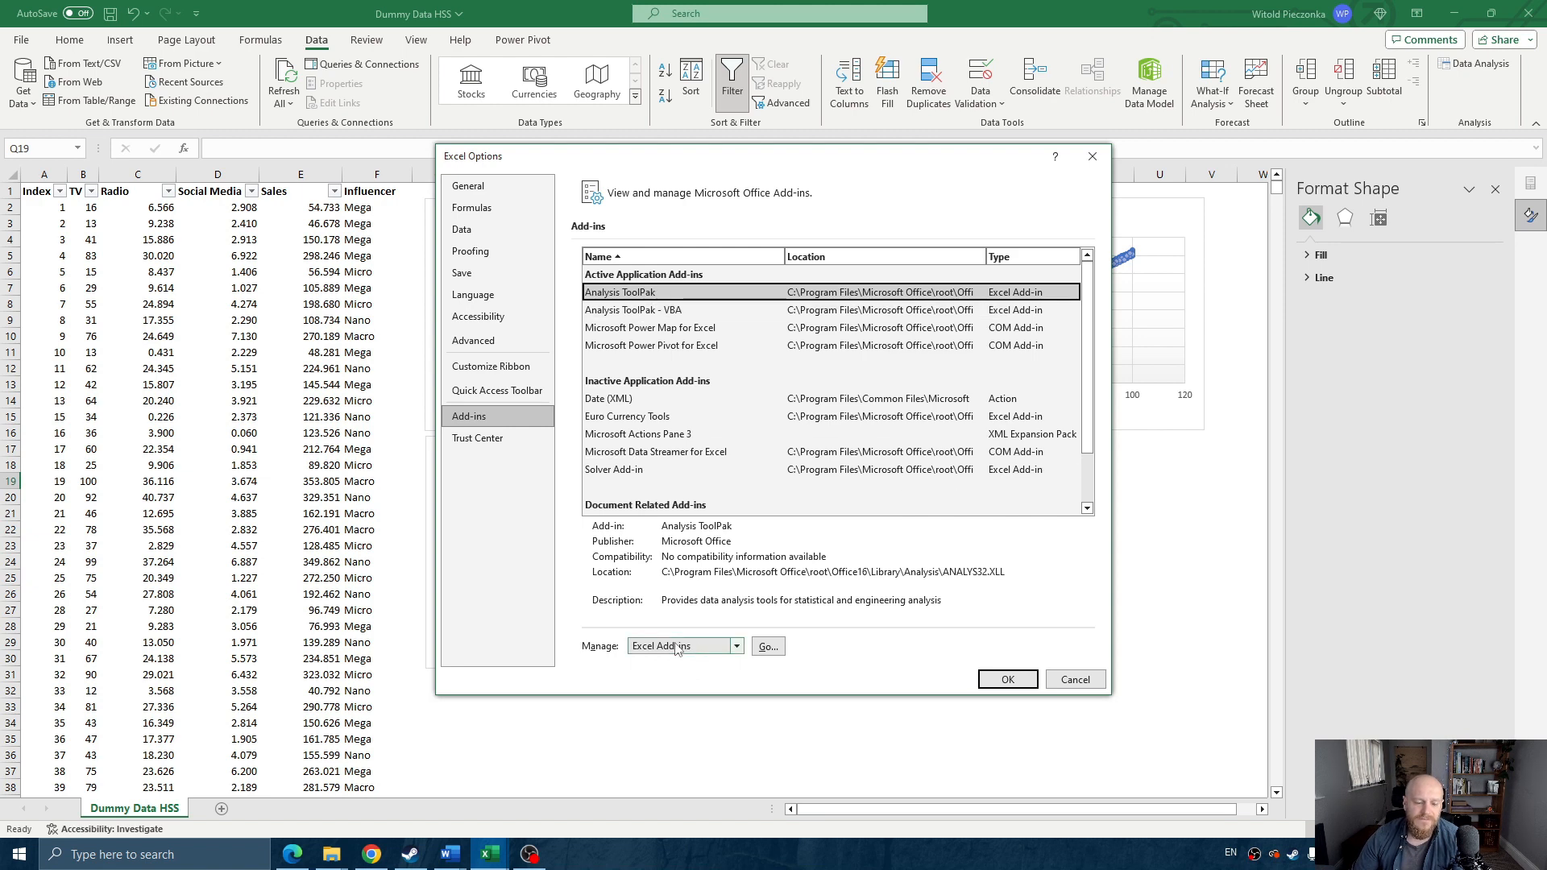
{"action": "left_click", "coordinate": [768, 647]}
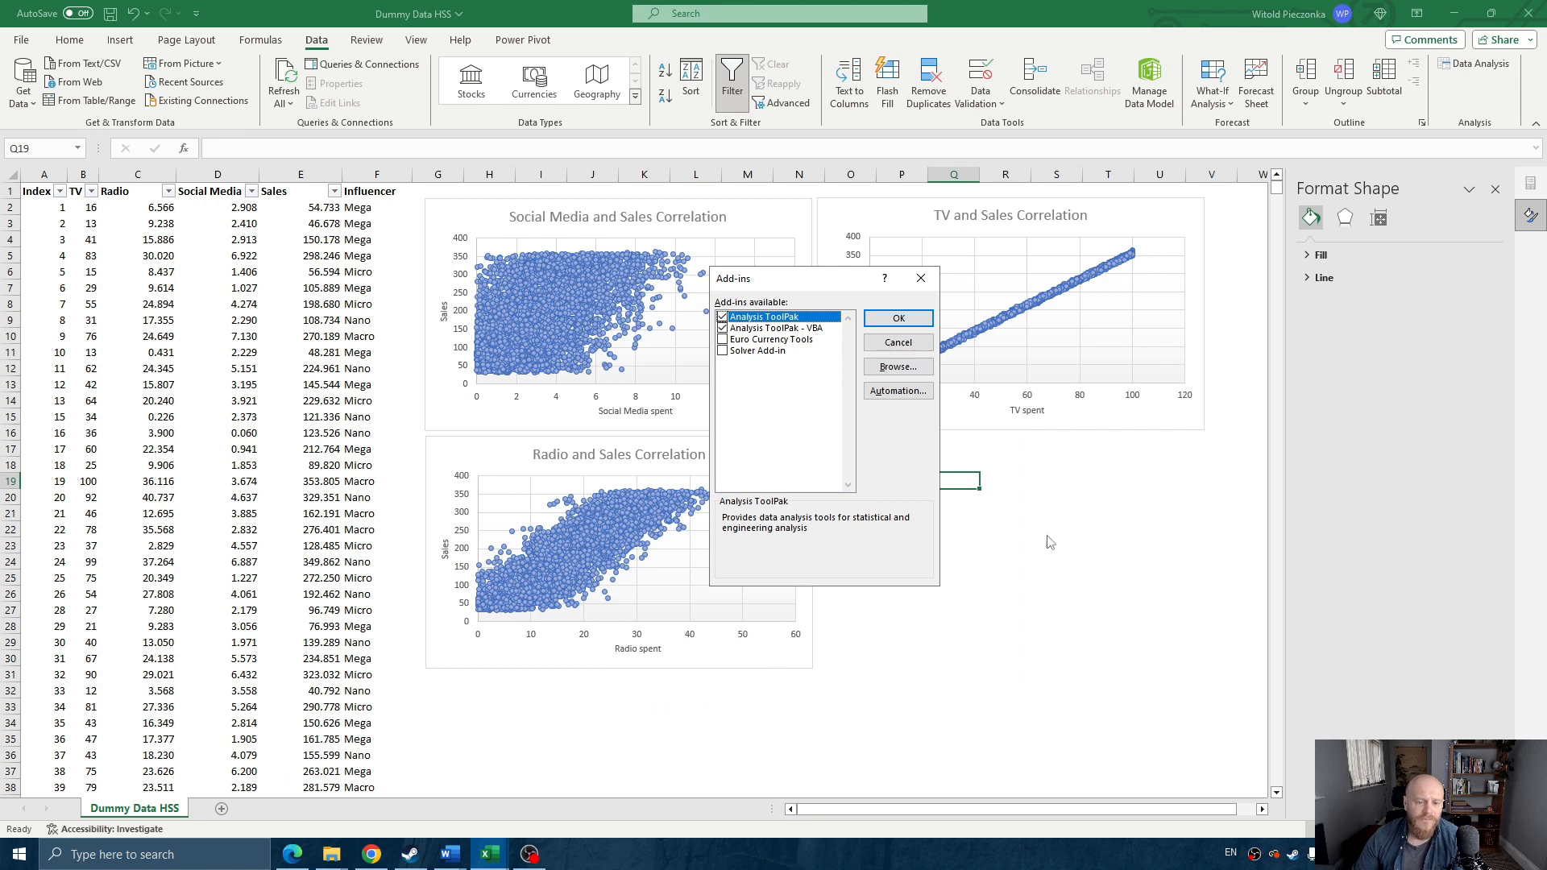
{"action": "left_click_drag", "start_coordinate": [836, 288], "coordinate": [855, 307]}
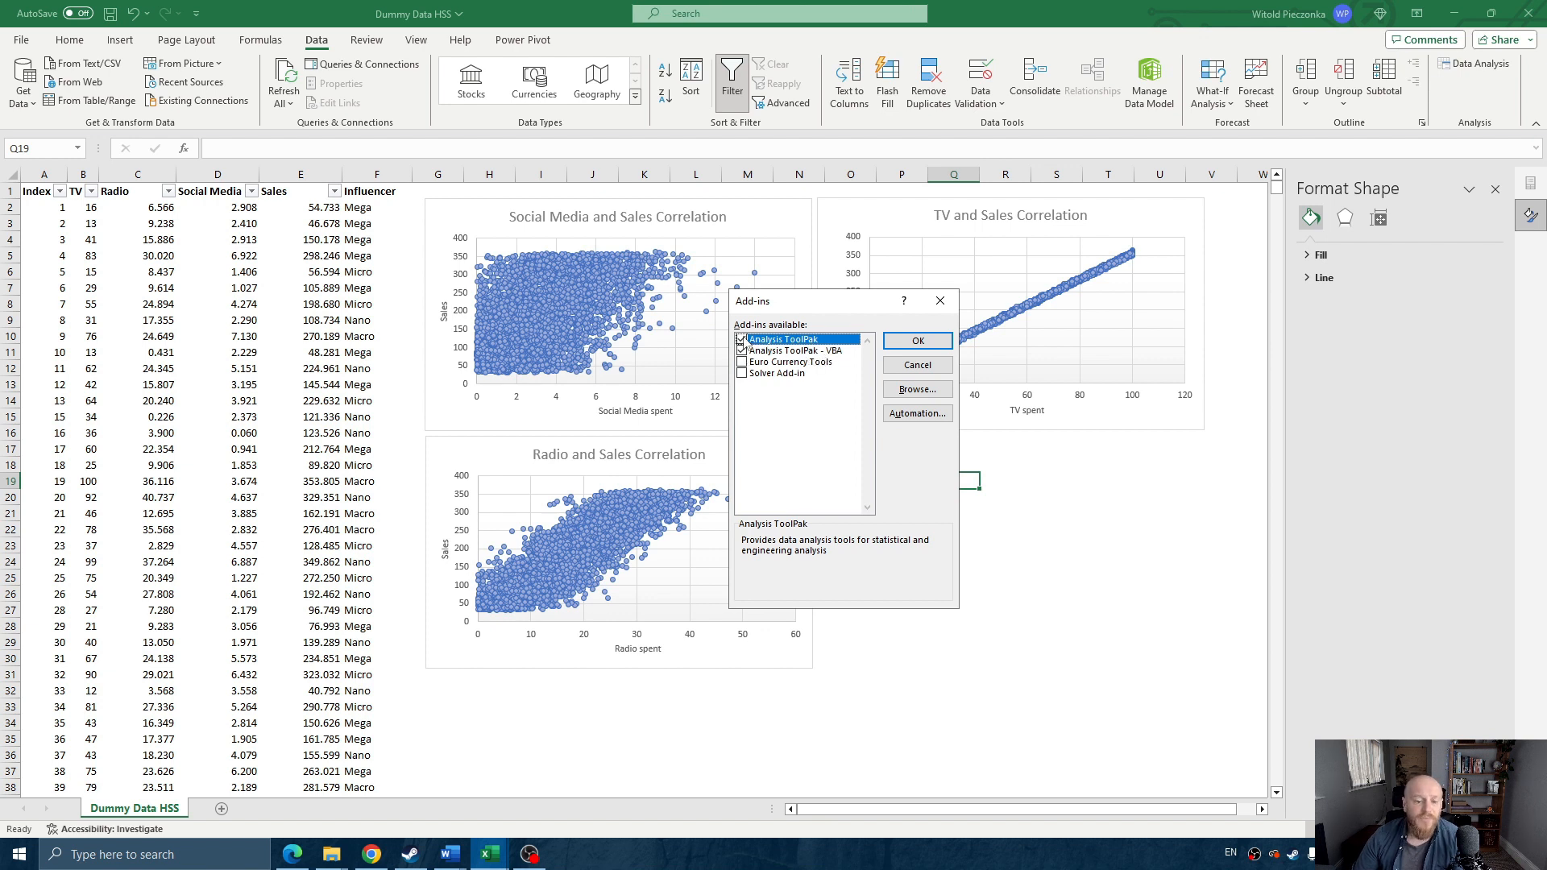
{"action": "left_click", "coordinate": [918, 342]}
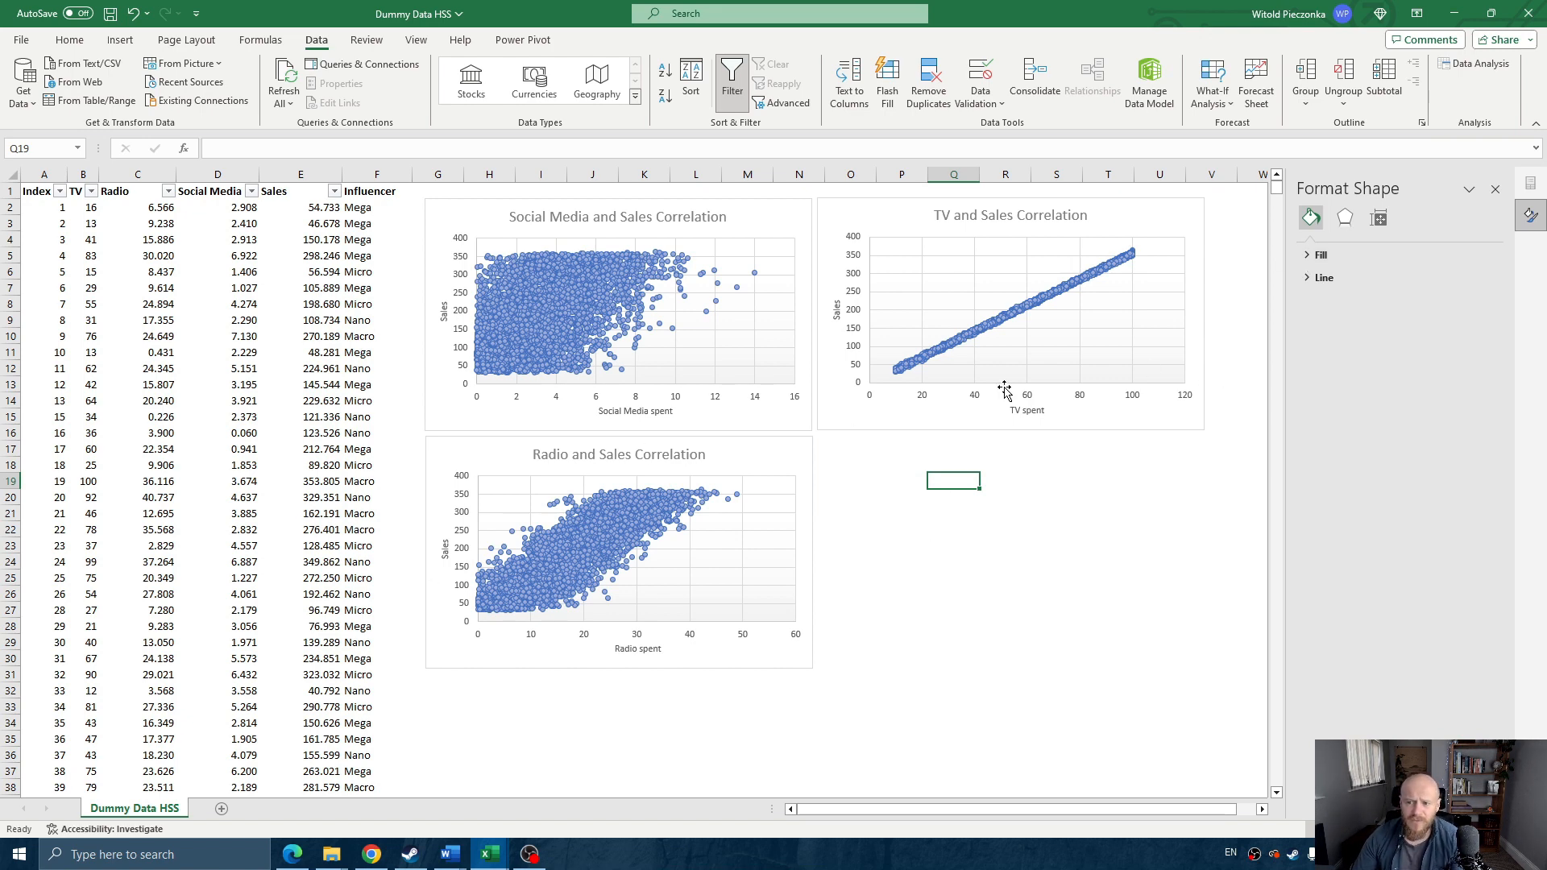
- Start a Correlation analysis with the TV, Radio, Social Media and Sales columns, $B$1:$E$4553, as the input range
{"action": "left_click", "coordinate": [1474, 63]}
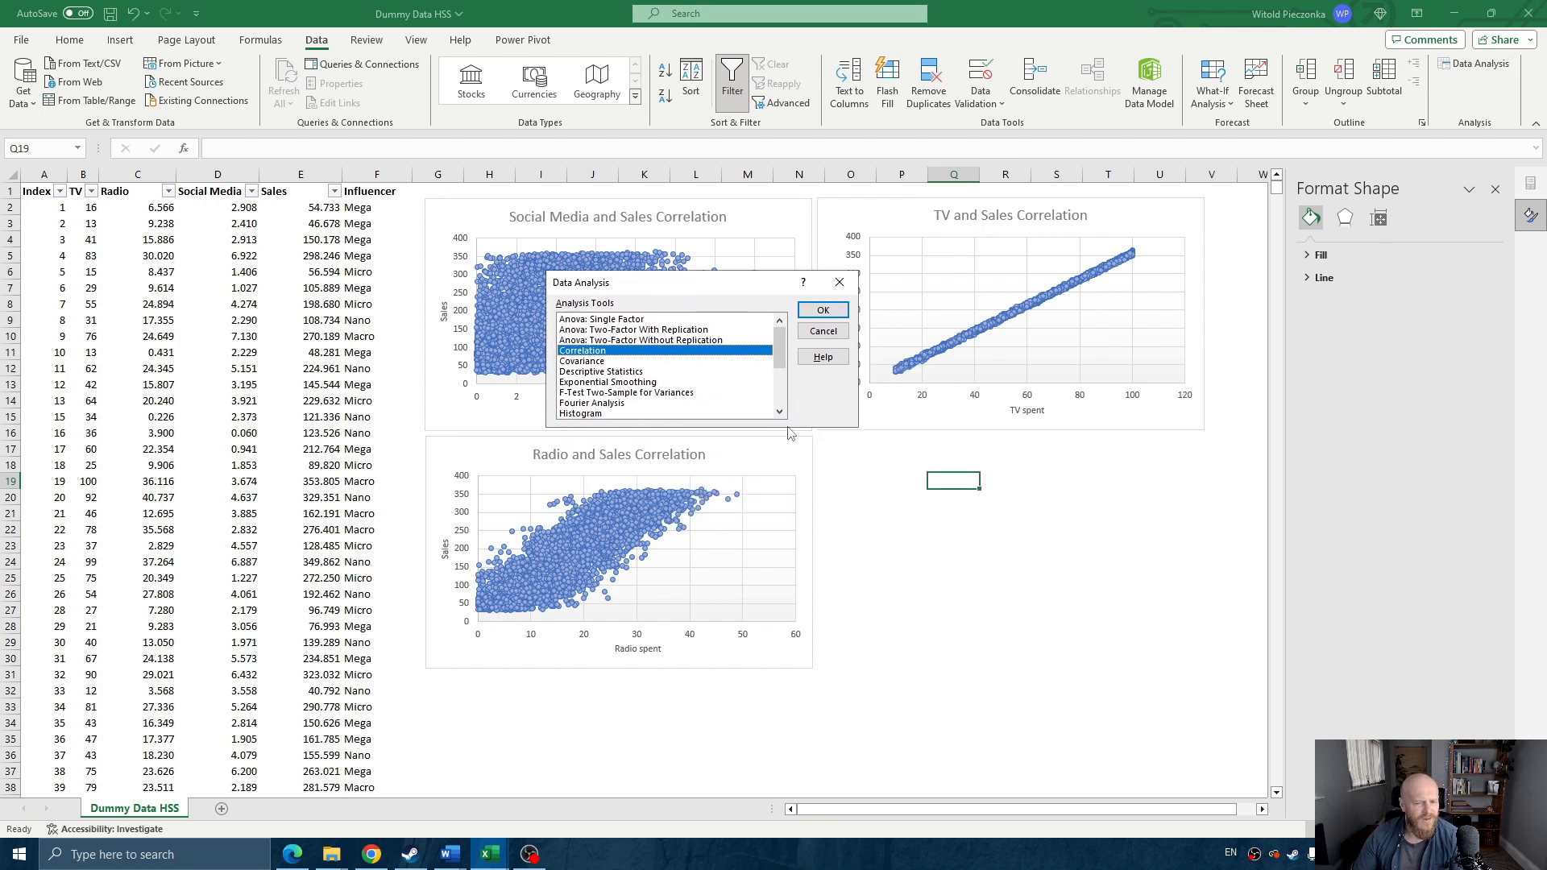
{"action": "mouse_move", "coordinate": [781, 347]}
{"action": "left_mouse_down"}
{"action": "mouse_move", "coordinate": [782, 399]}
{"action": "mouse_move", "coordinate": [782, 343]}
{"action": "left_mouse_up"}
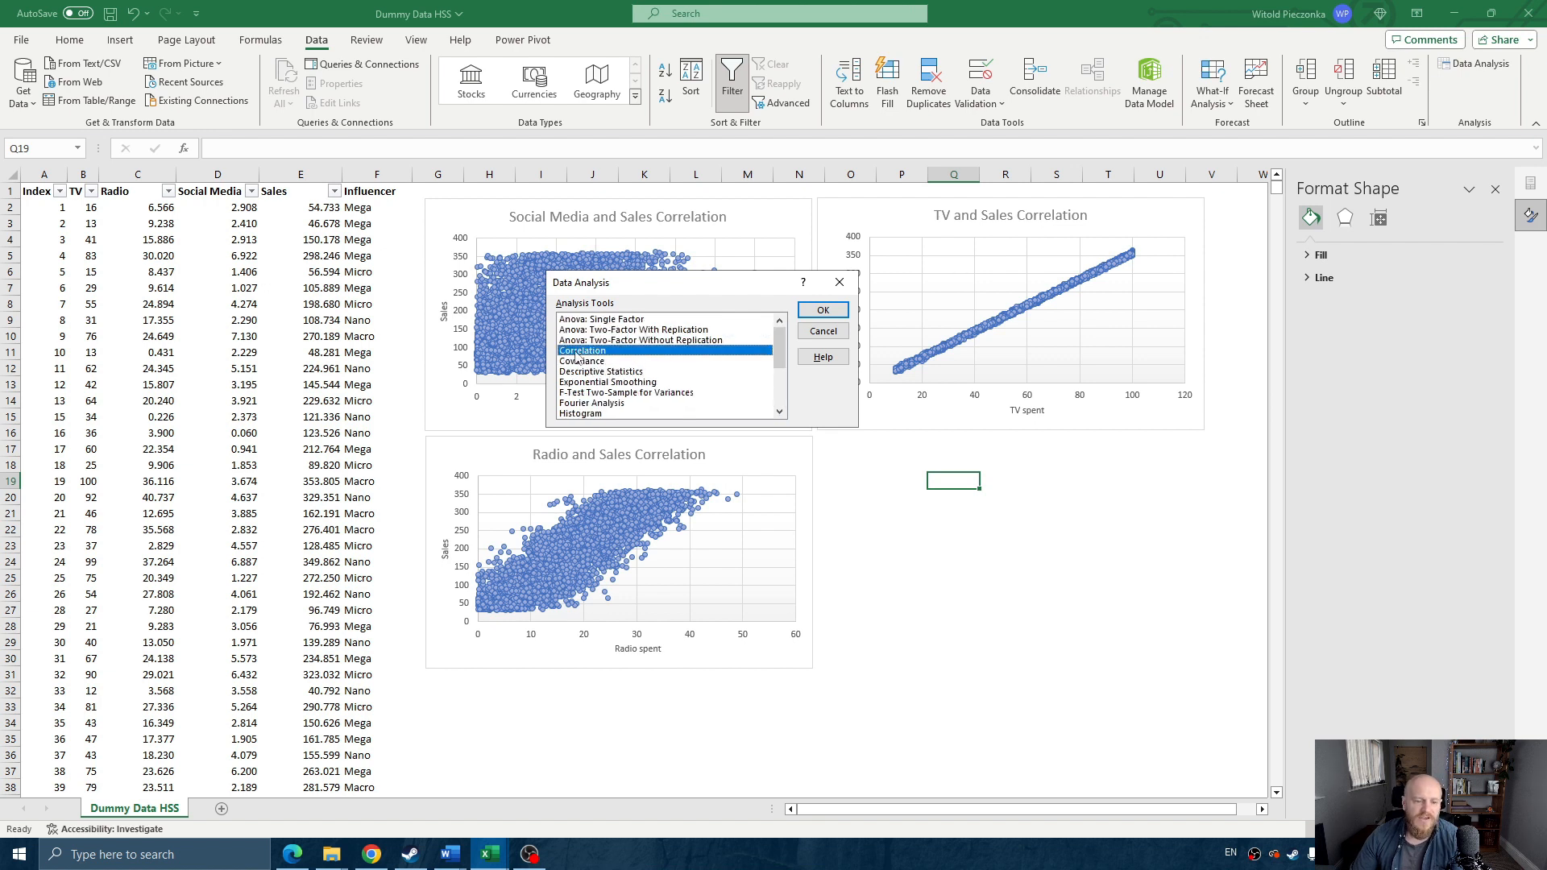
{"action": "left_click", "coordinate": [823, 312]}
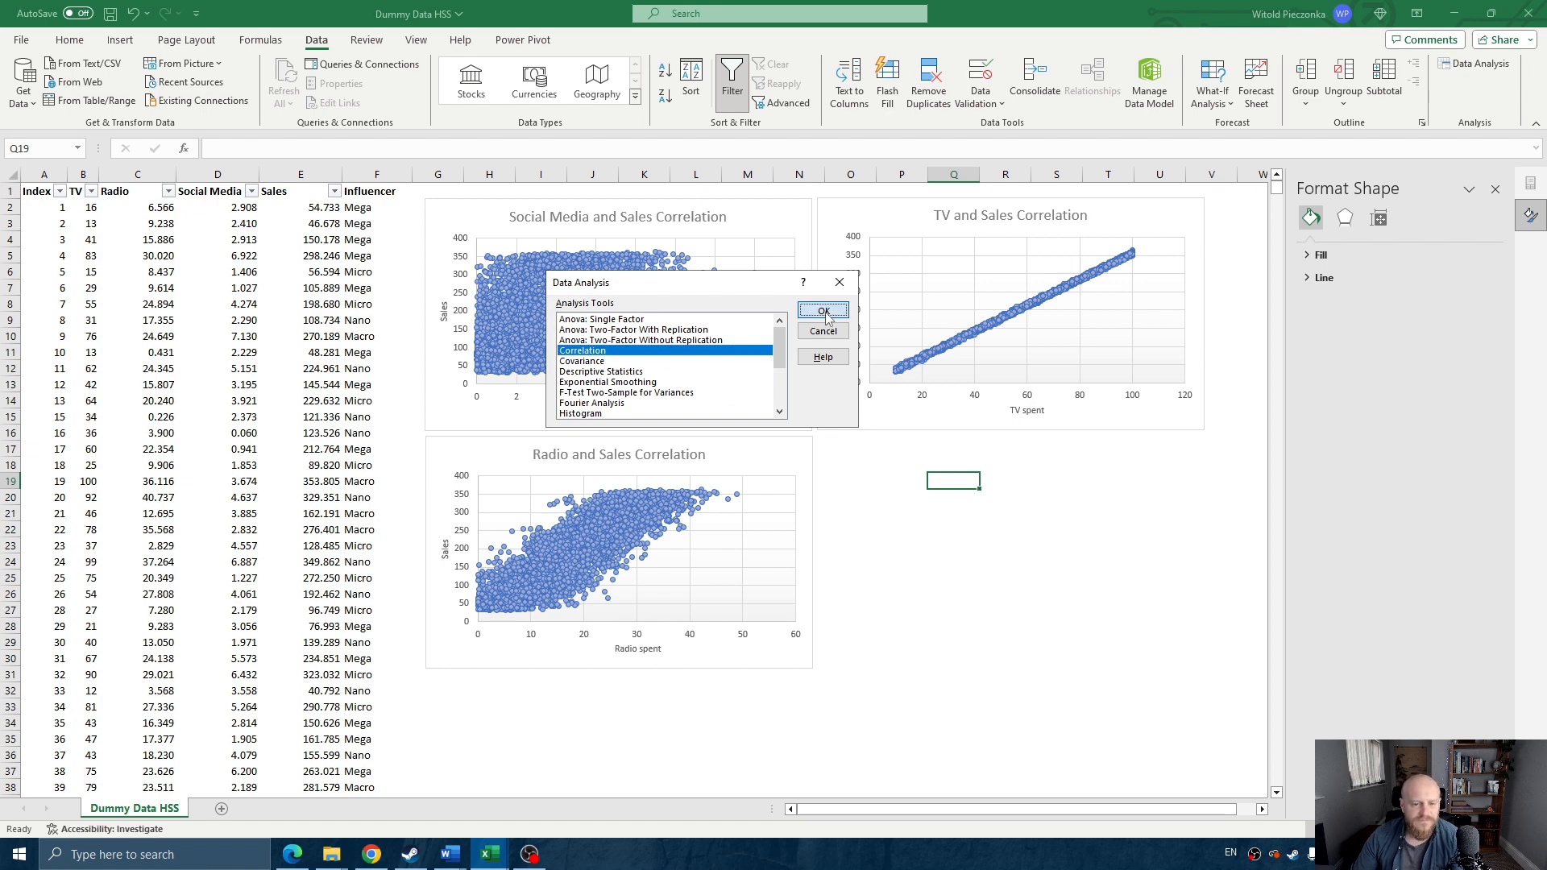
{"action": "left_click_drag", "start_coordinate": [687, 274], "coordinate": [779, 277]}
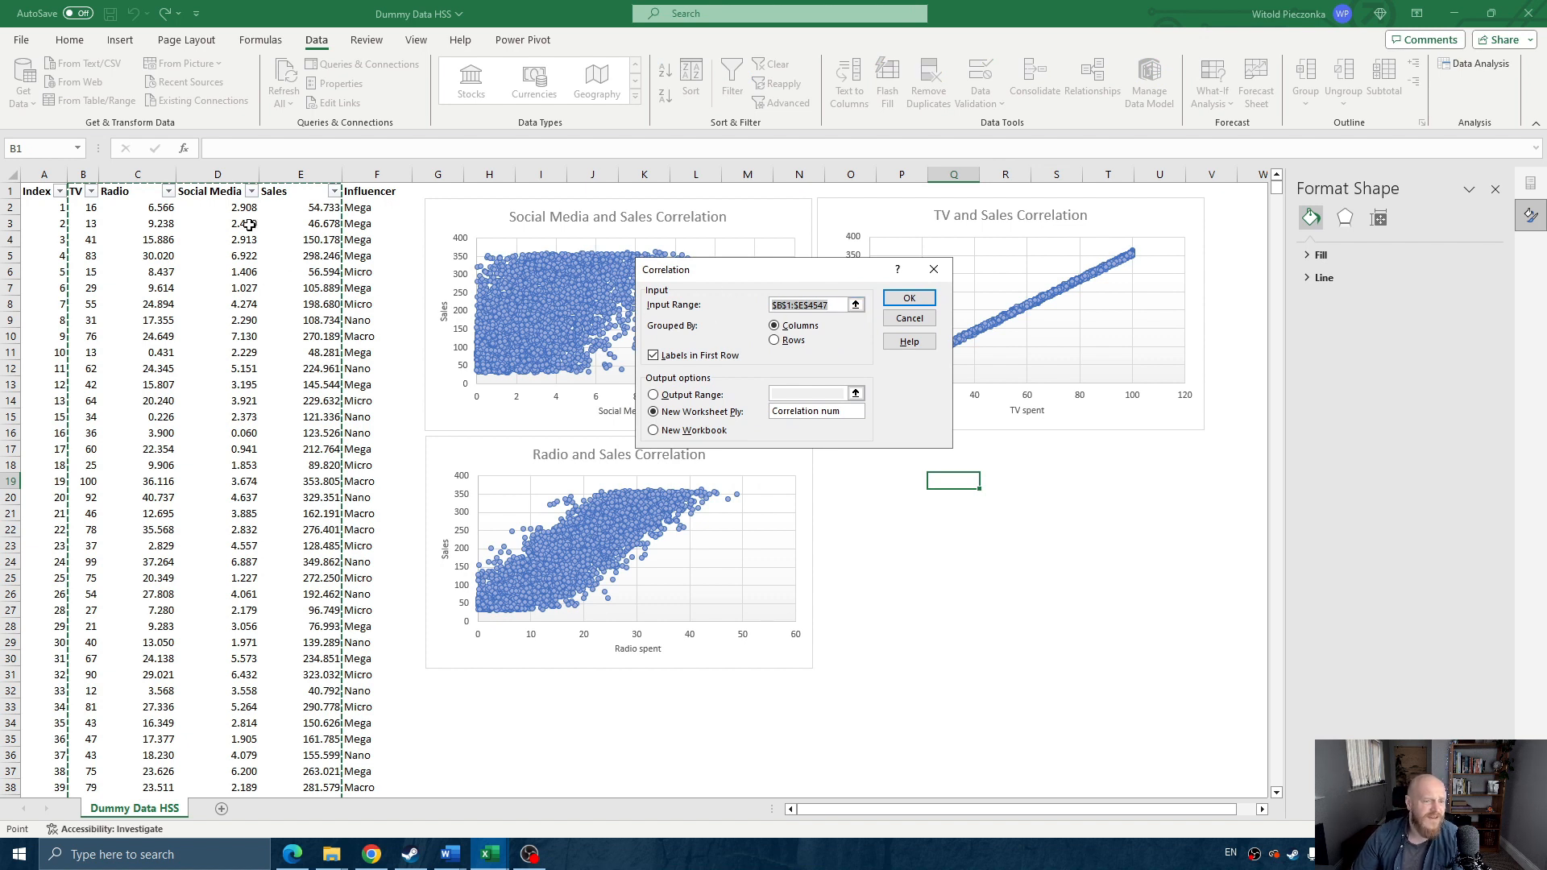
{"action": "key", "text": "BackSpace"}
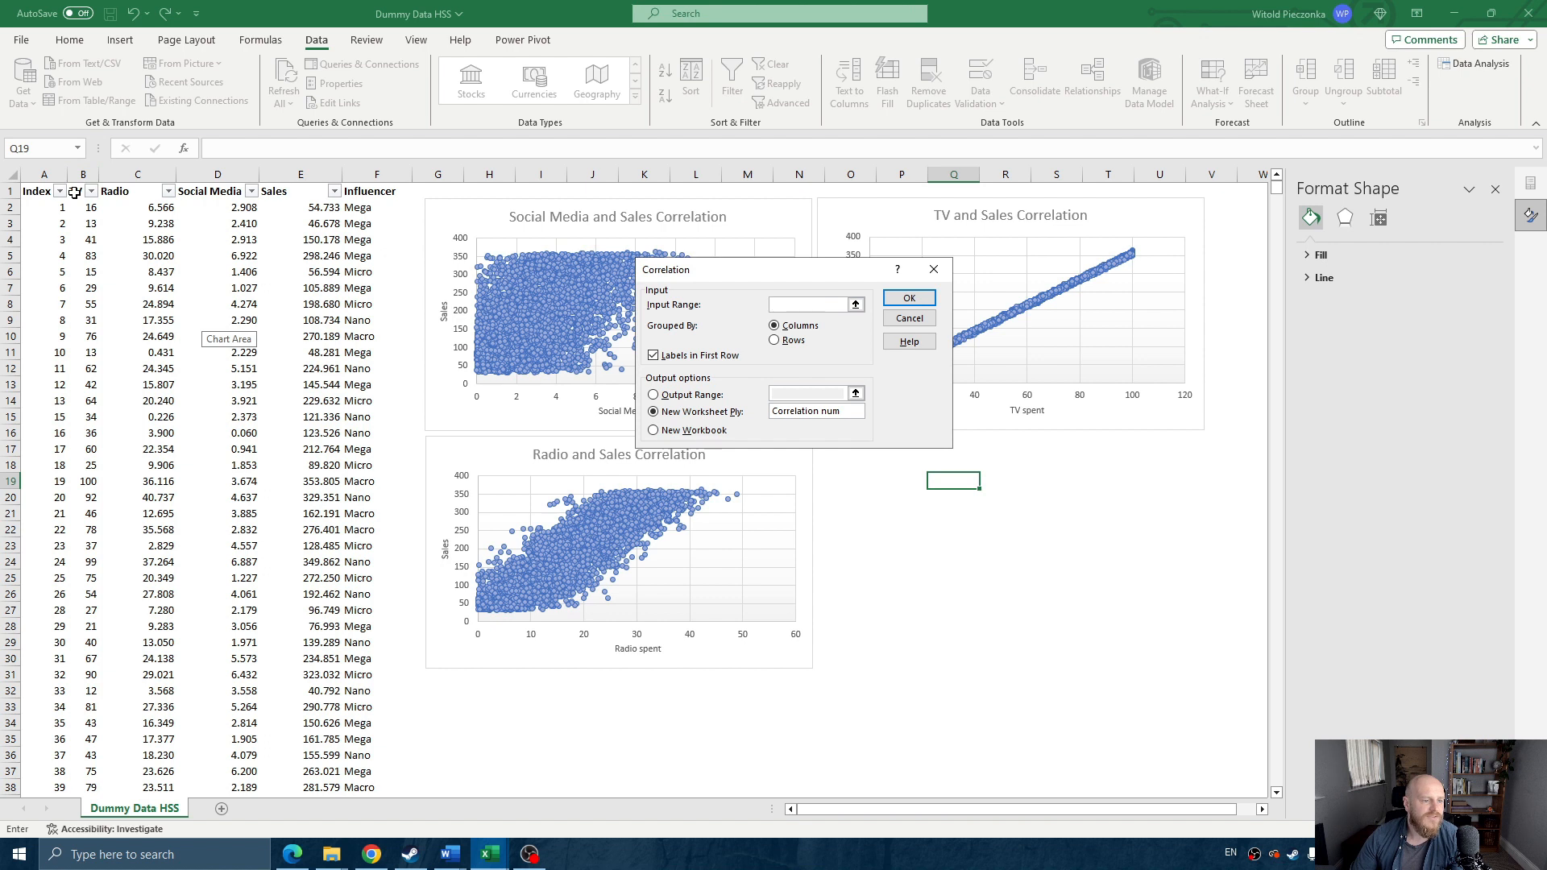
{"action": "left_click_drag", "start_coordinate": [74, 192], "coordinate": [296, 197]}
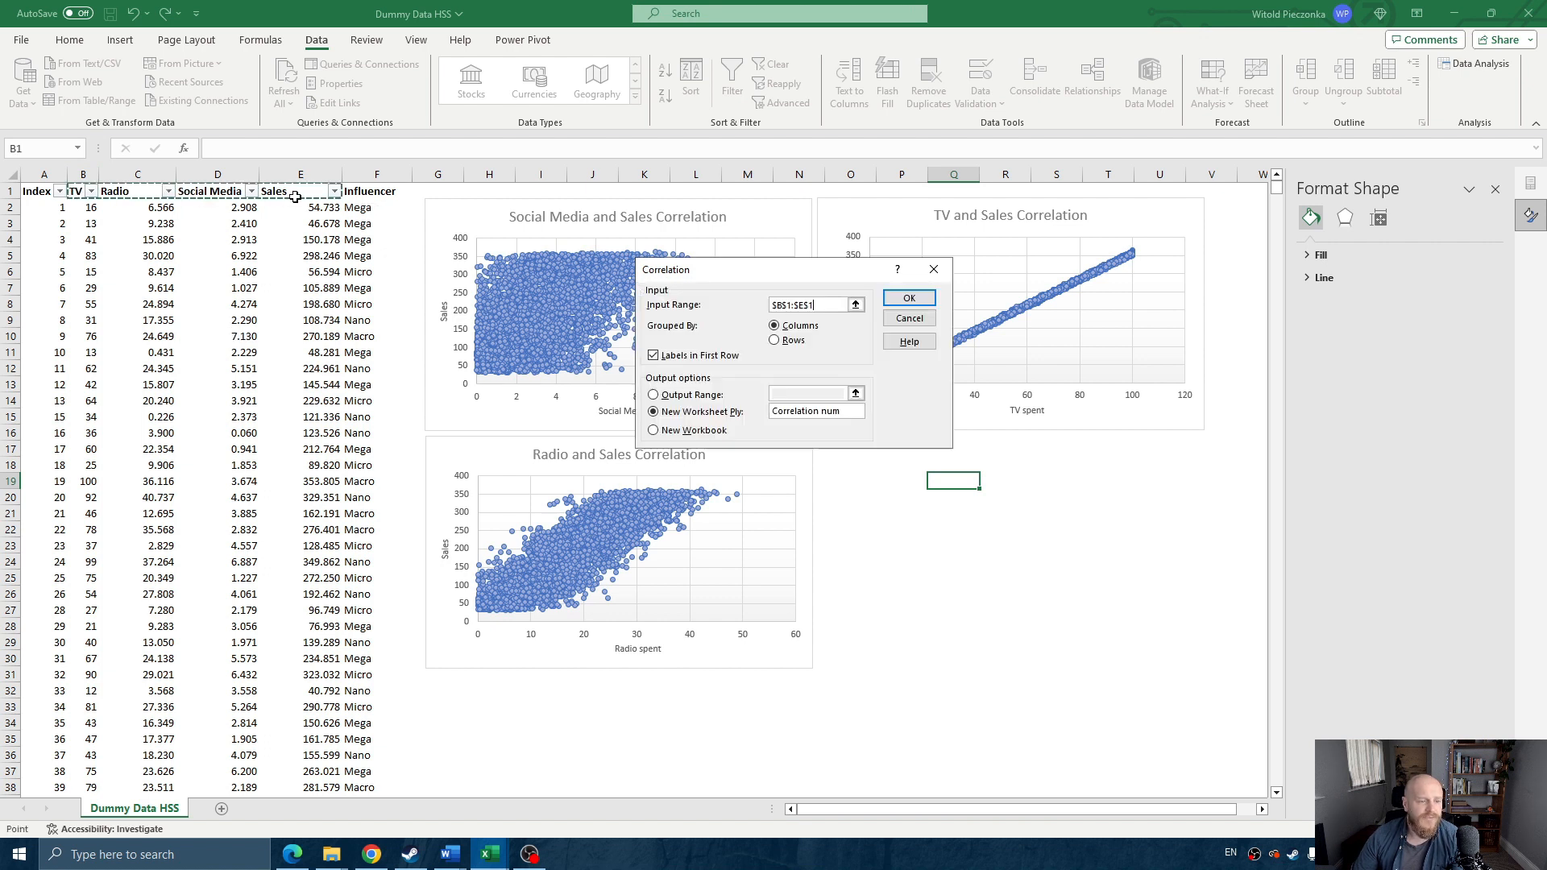
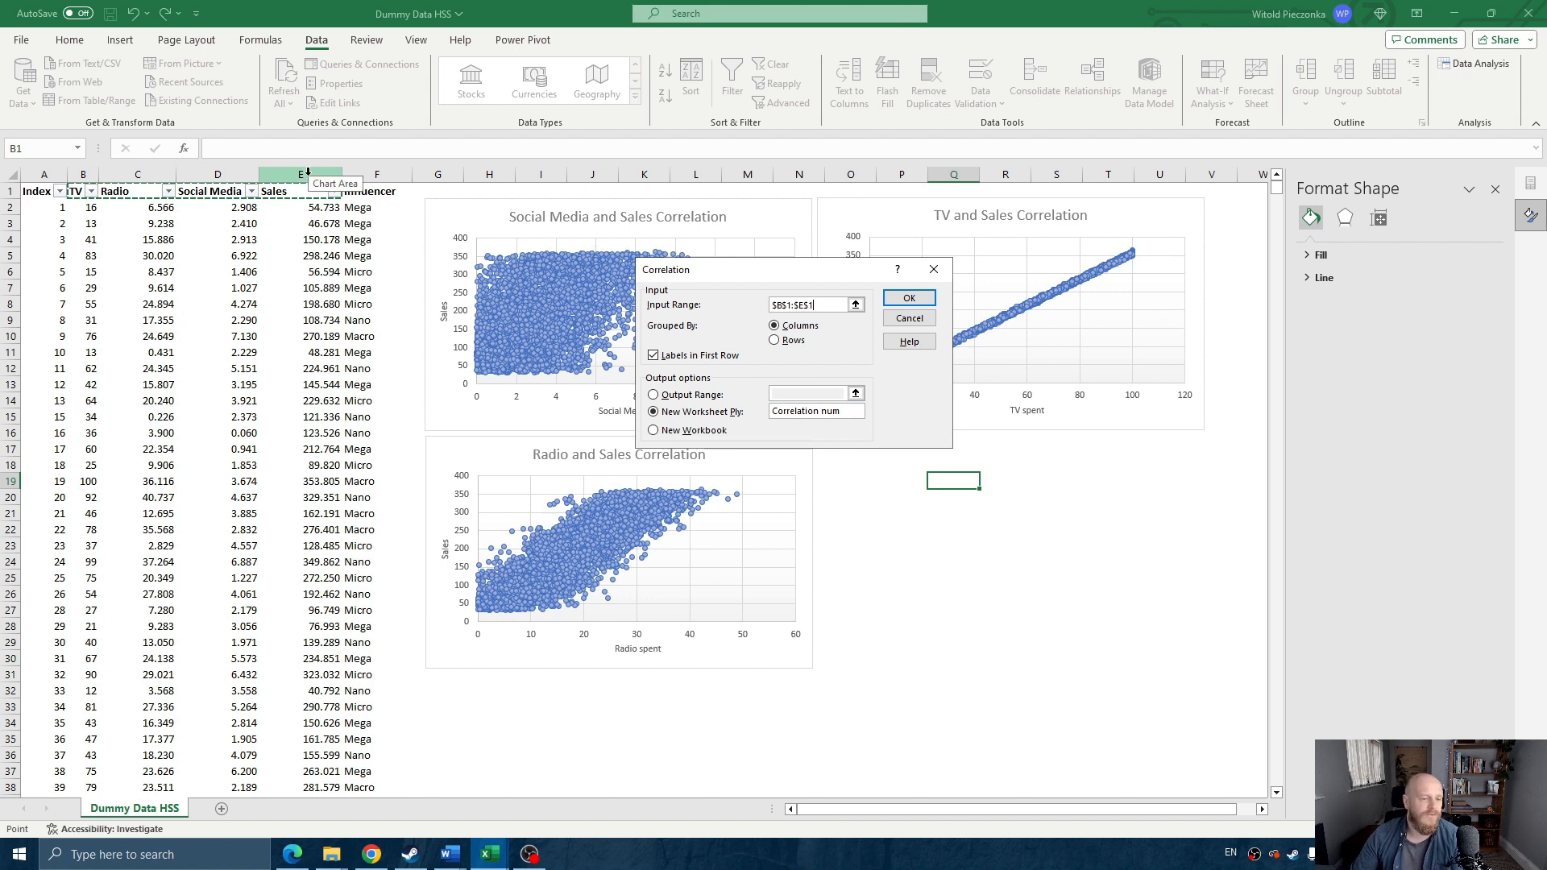
{"action": "left_click_drag", "start_coordinate": [81, 192], "coordinate": [289, 192]}
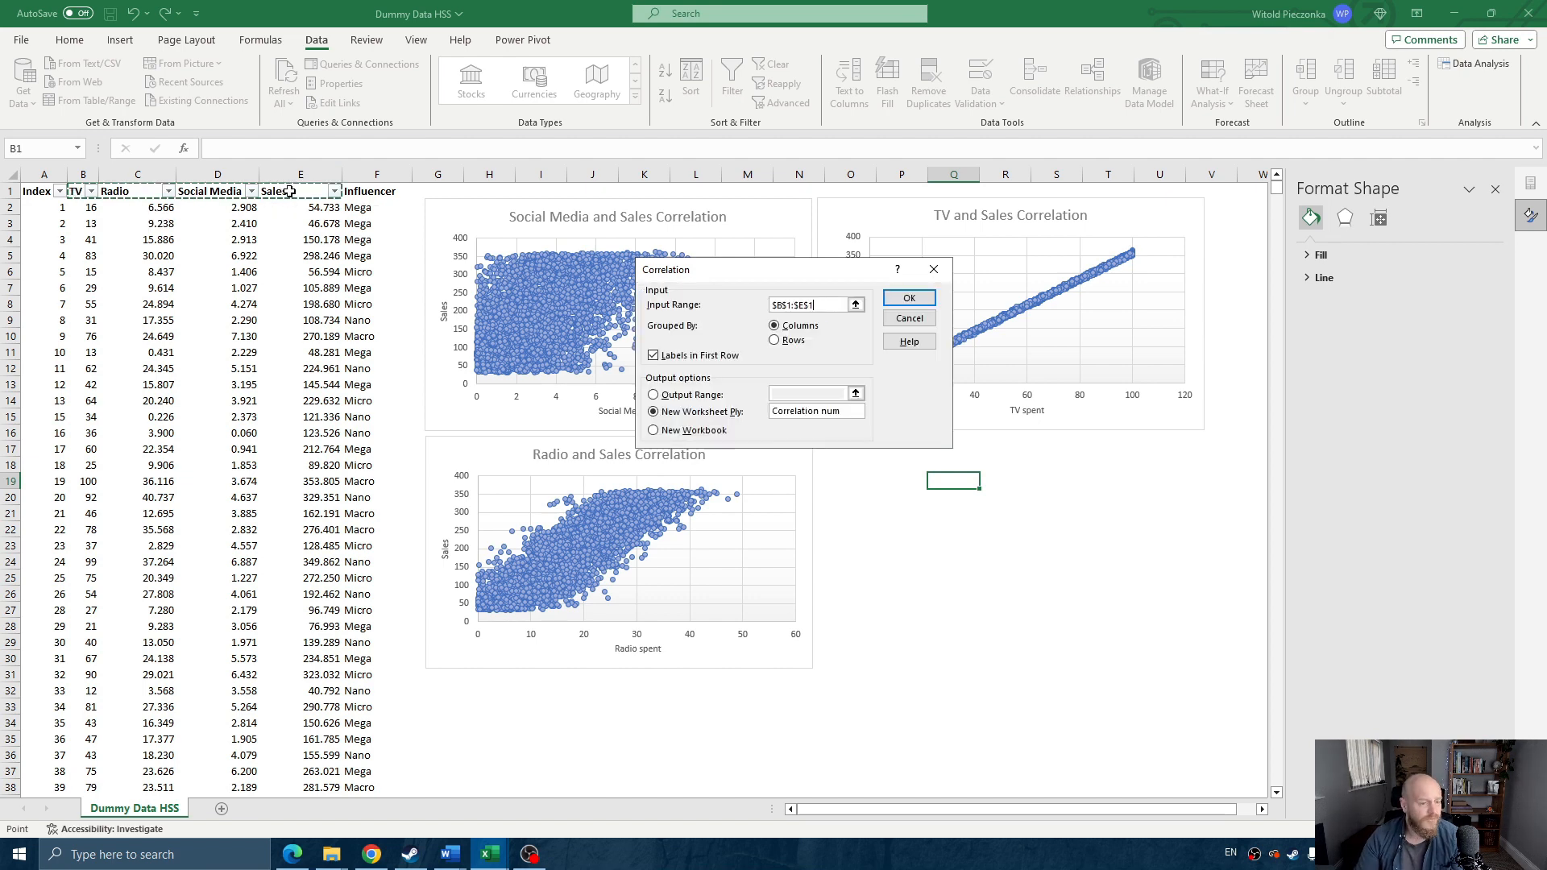
{"action": "key", "text": "ctrl+shift+Down"}
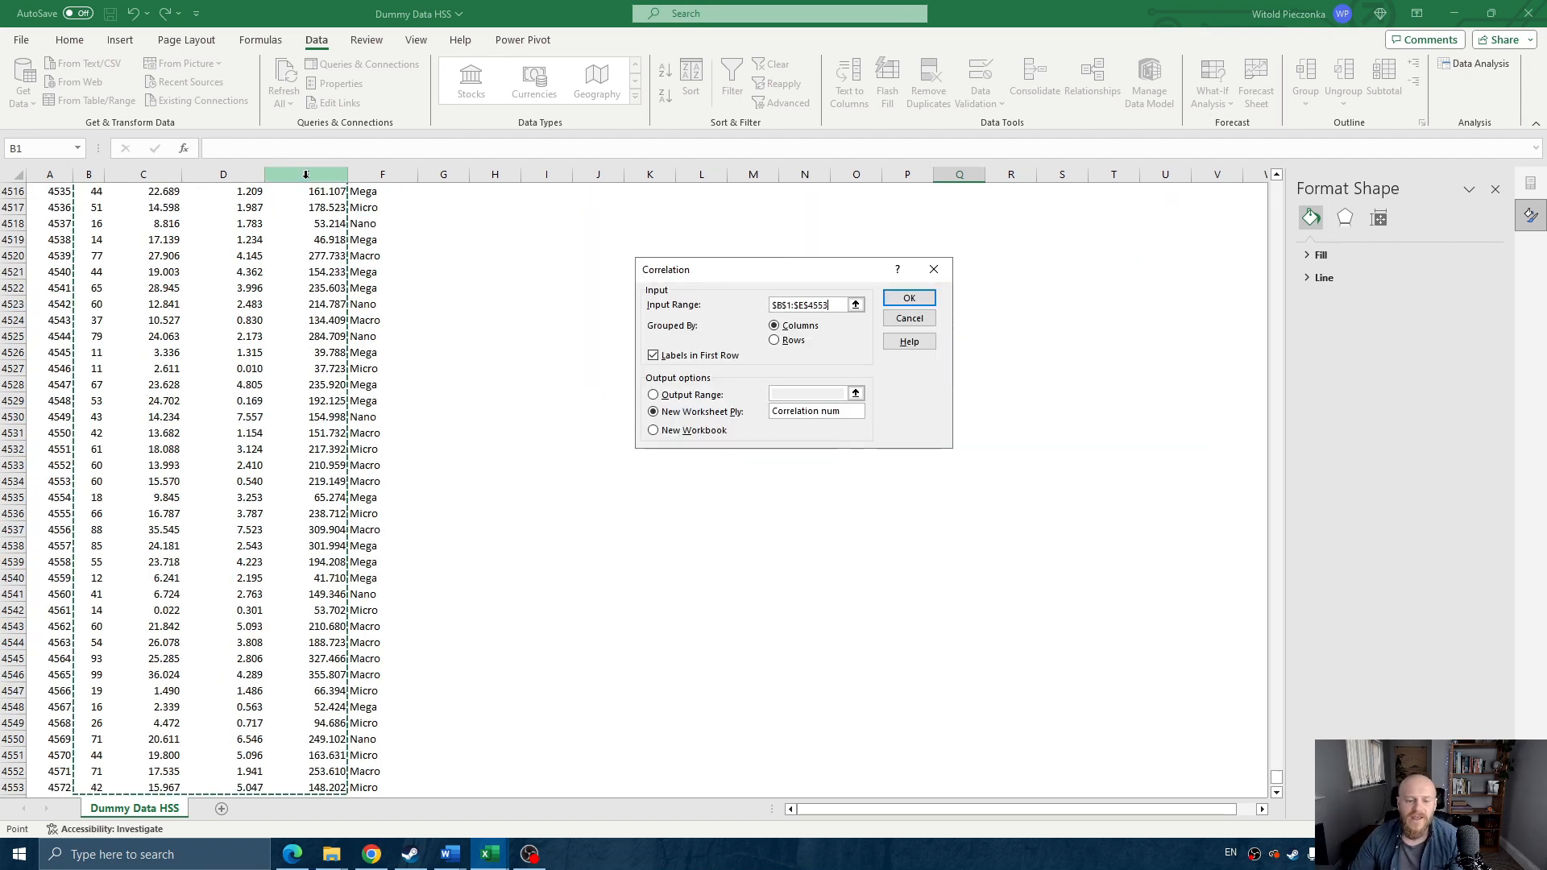
- Send the correlation output to a new worksheet named "Correlation Heat" and run the analysis
{"action": "left_click", "coordinate": [653, 394]}
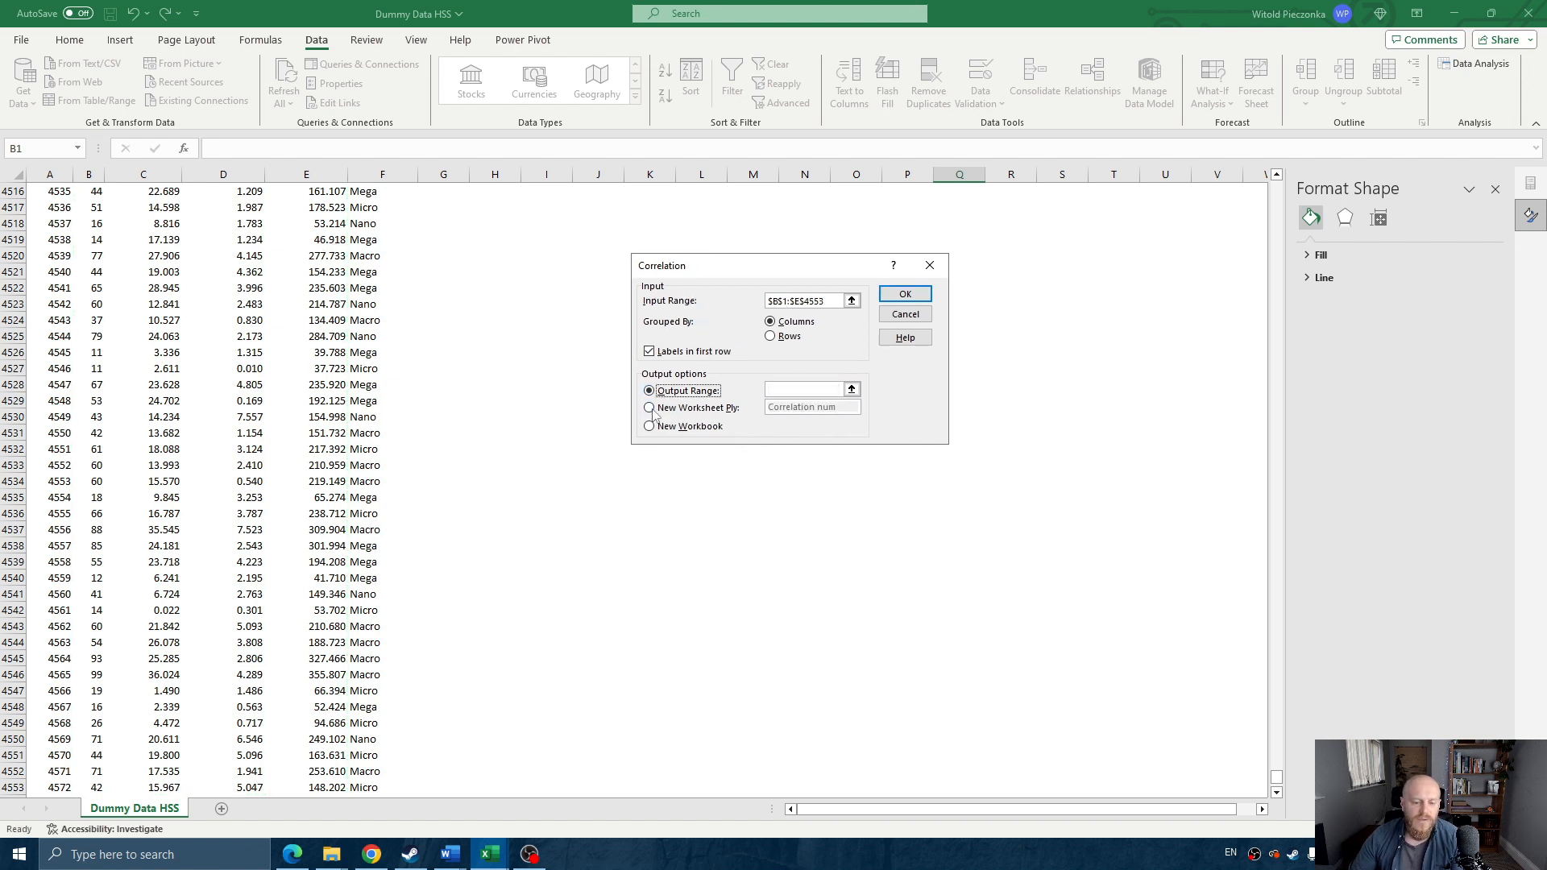
{"action": "left_click", "coordinate": [652, 408]}
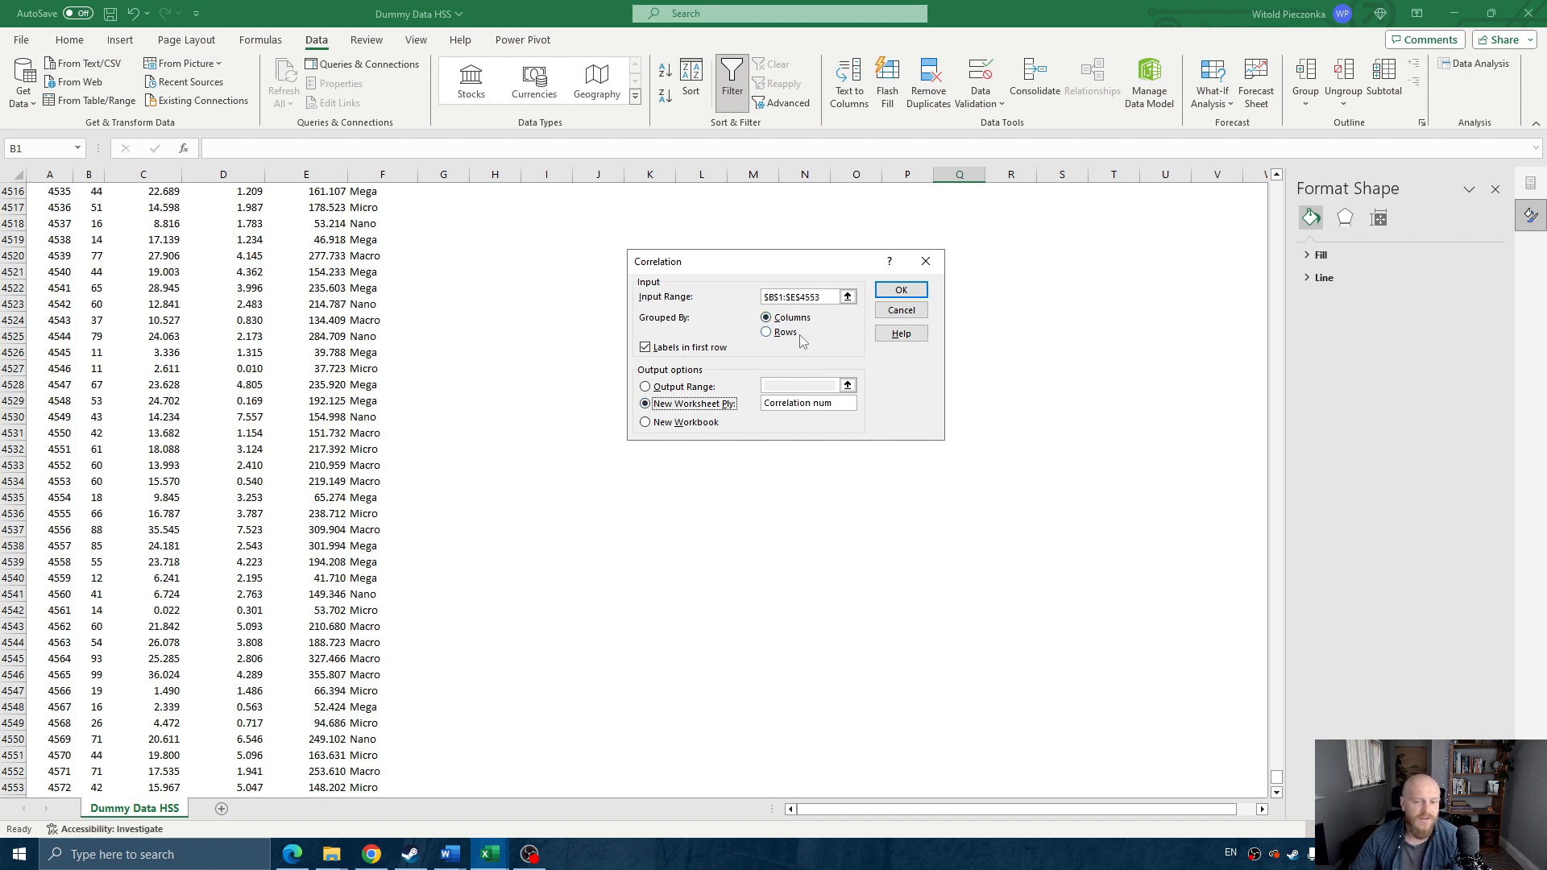
{"action": "left_click", "coordinate": [840, 402]}
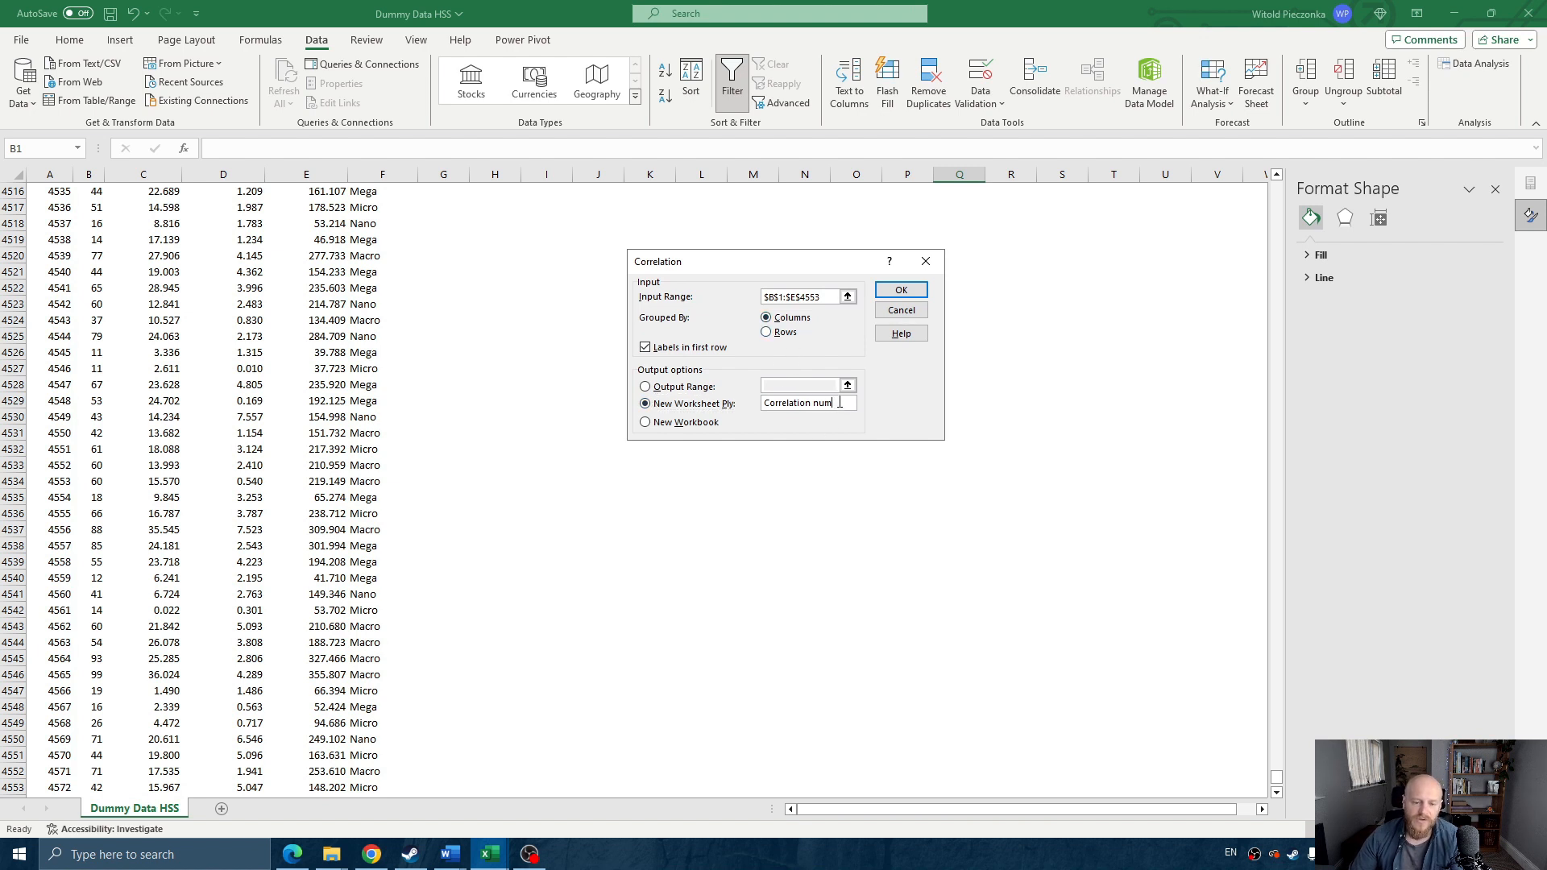
{"action": "key", "text": "BackSpace"}
{"action": "key", "text": "BackSpace"}
{"action": "key", "text": "BackSpace"}
{"action": "key", "text": "BackSpace"}
{"action": "key", "text": "BackSpace"}
{"action": "key", "text": "BackSpace"}
{"action": "key", "text": "BackSpace"}
{"action": "key", "text": "BackSpace"}
{"action": "key", "text": "BackSpace"}
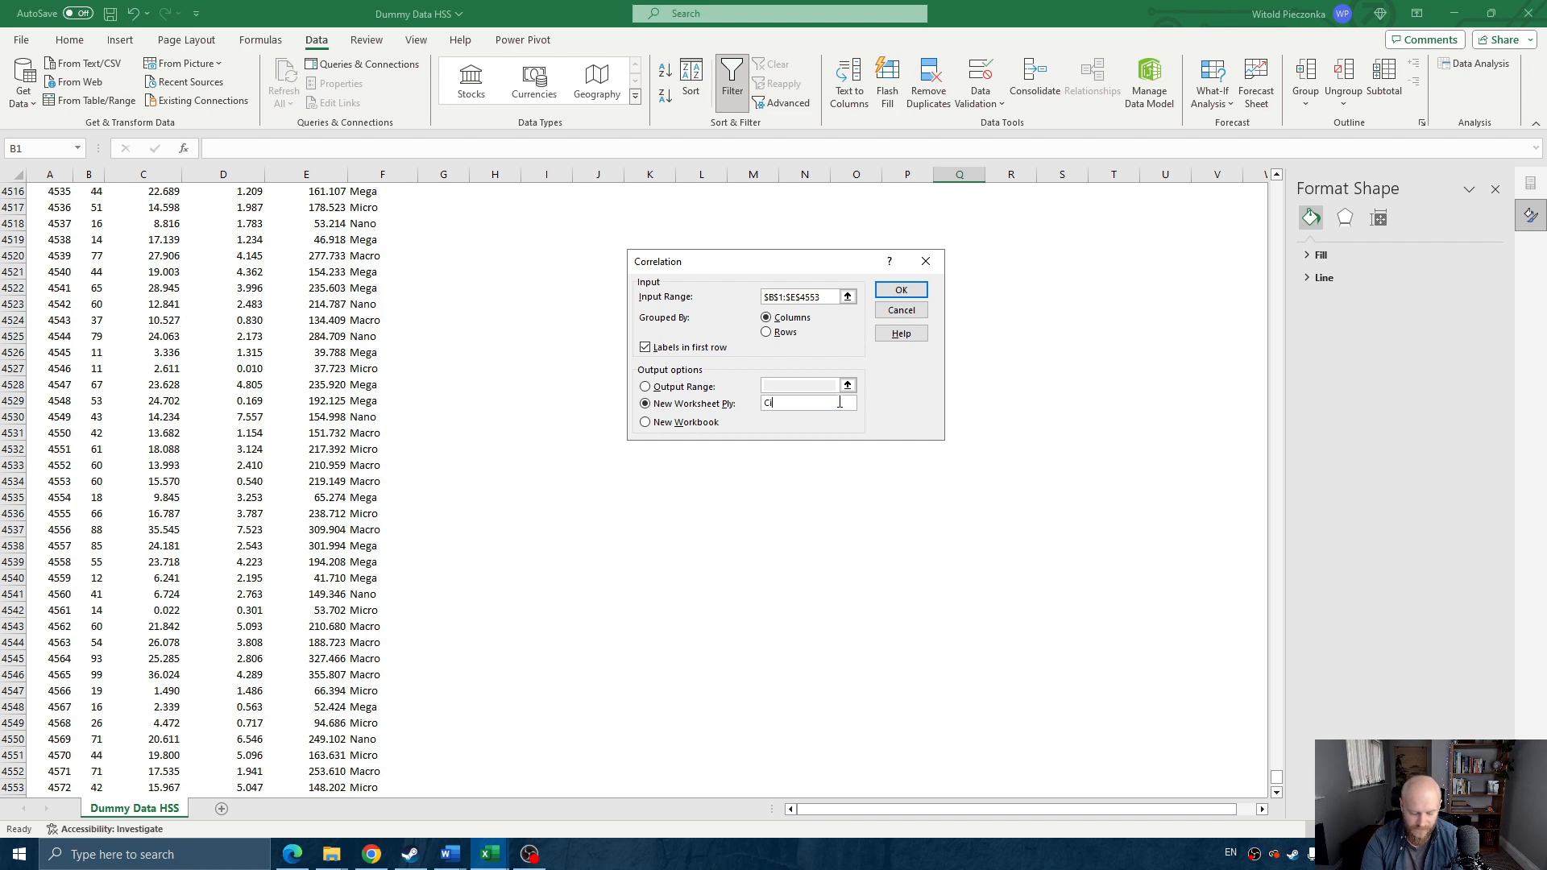
{"action": "type", "text": "rrelation Heat"}
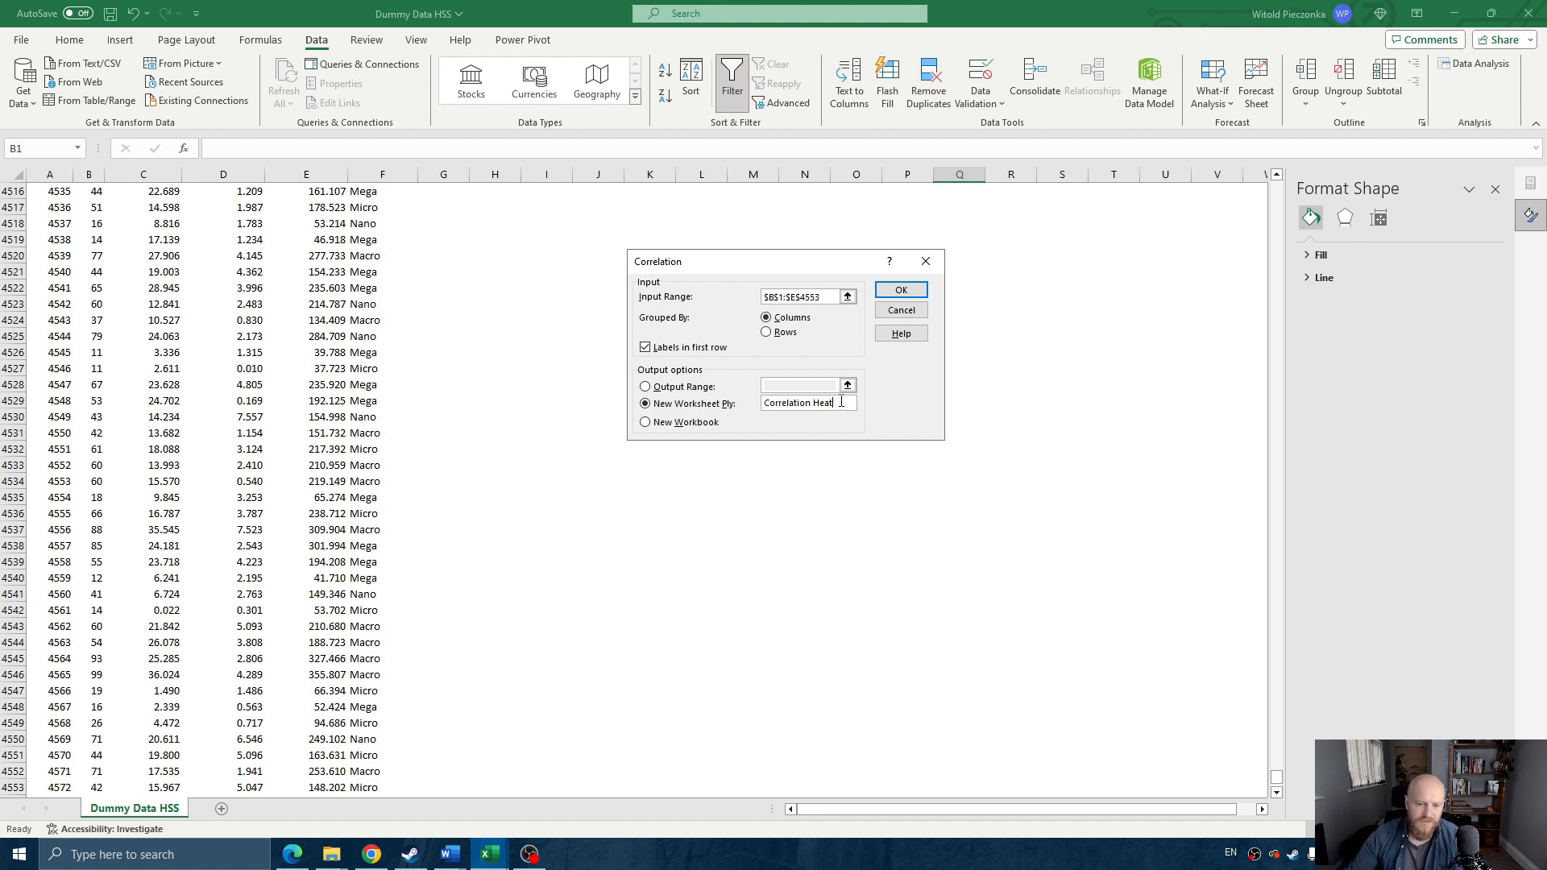
{"action": "left_click", "coordinate": [902, 292]}
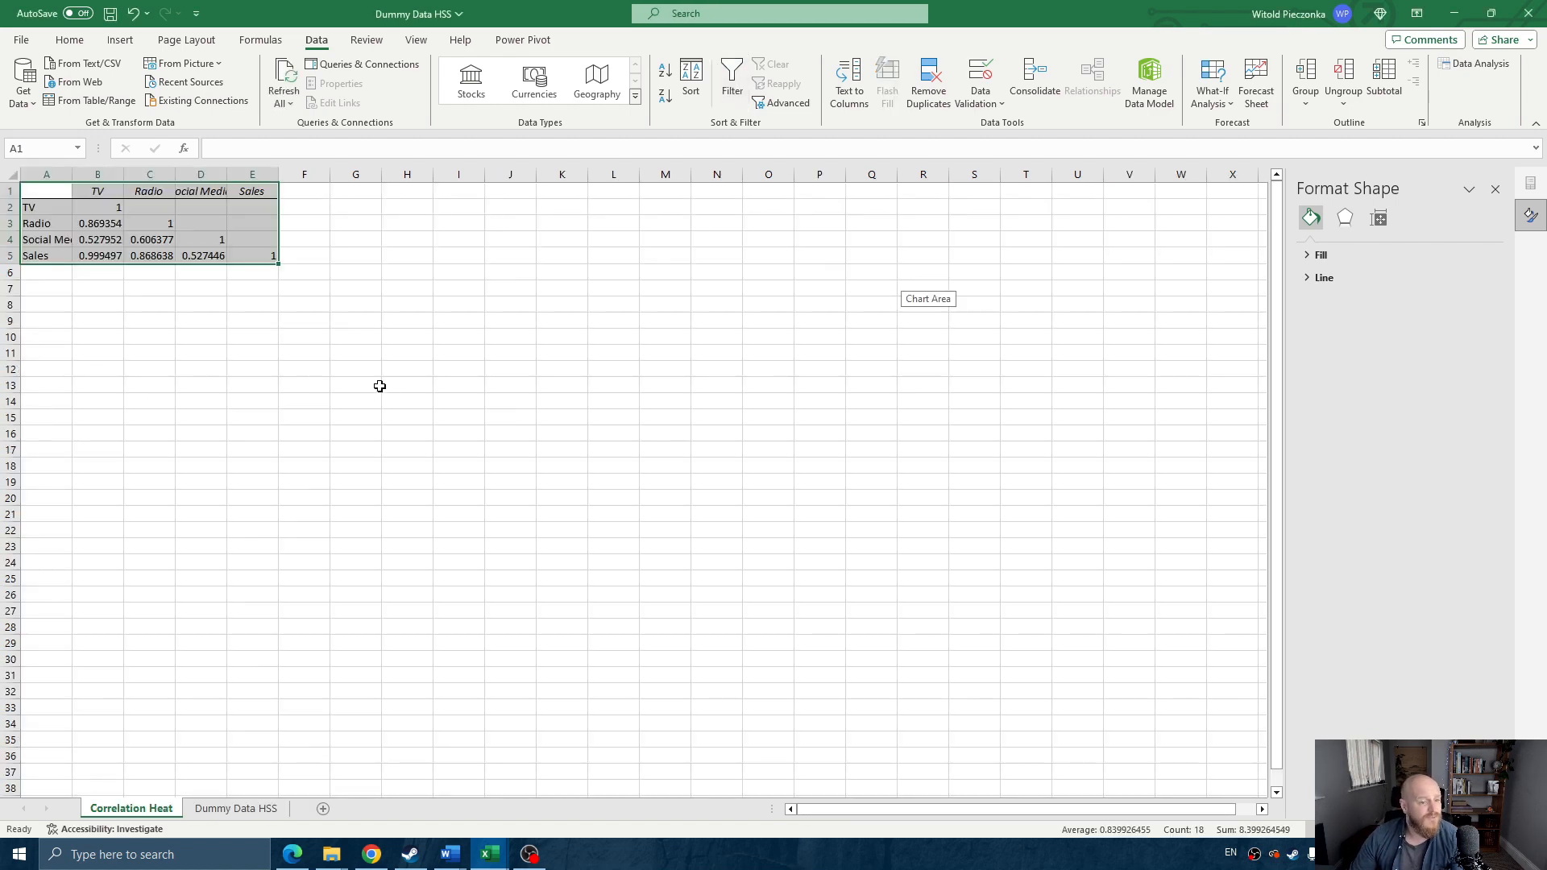
- Autofit columns B through E of the correlation table to their contents
{"action": "left_click", "coordinate": [273, 356]}
{"action": "left_click_drag", "start_coordinate": [102, 167], "coordinate": [276, 170]}
{"action": "double_click", "coordinate": [278, 174]}
{"action": "left_click", "coordinate": [249, 289]}
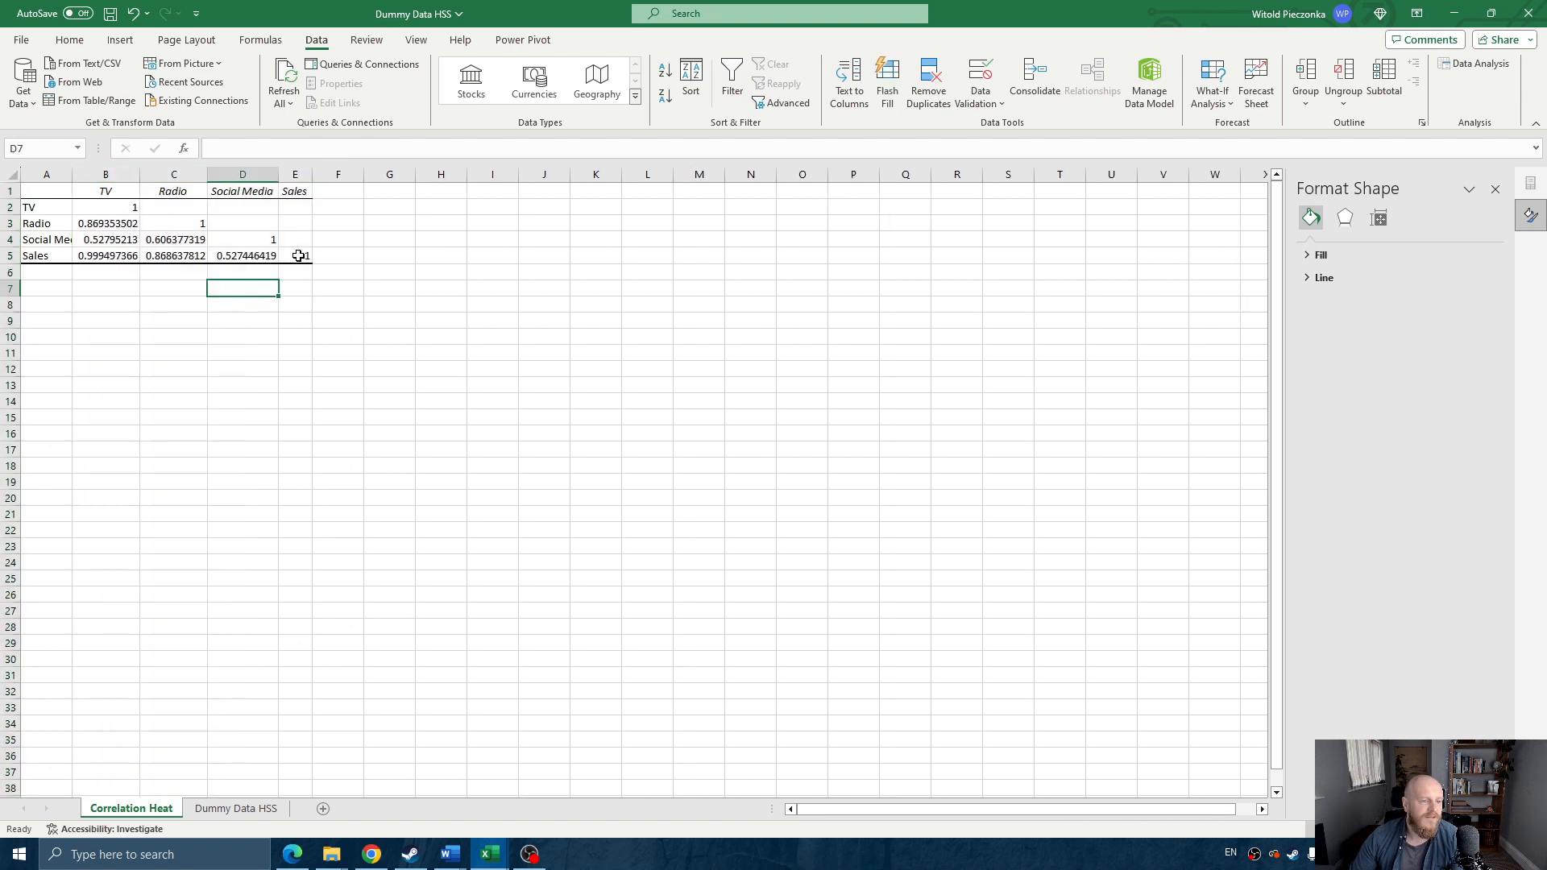
- Apply the Green-Yellow-Red color scale to the correlation values in B2:E5 and autofit the label column A
{"action": "left_click_drag", "start_coordinate": [298, 256], "coordinate": [95, 208]}
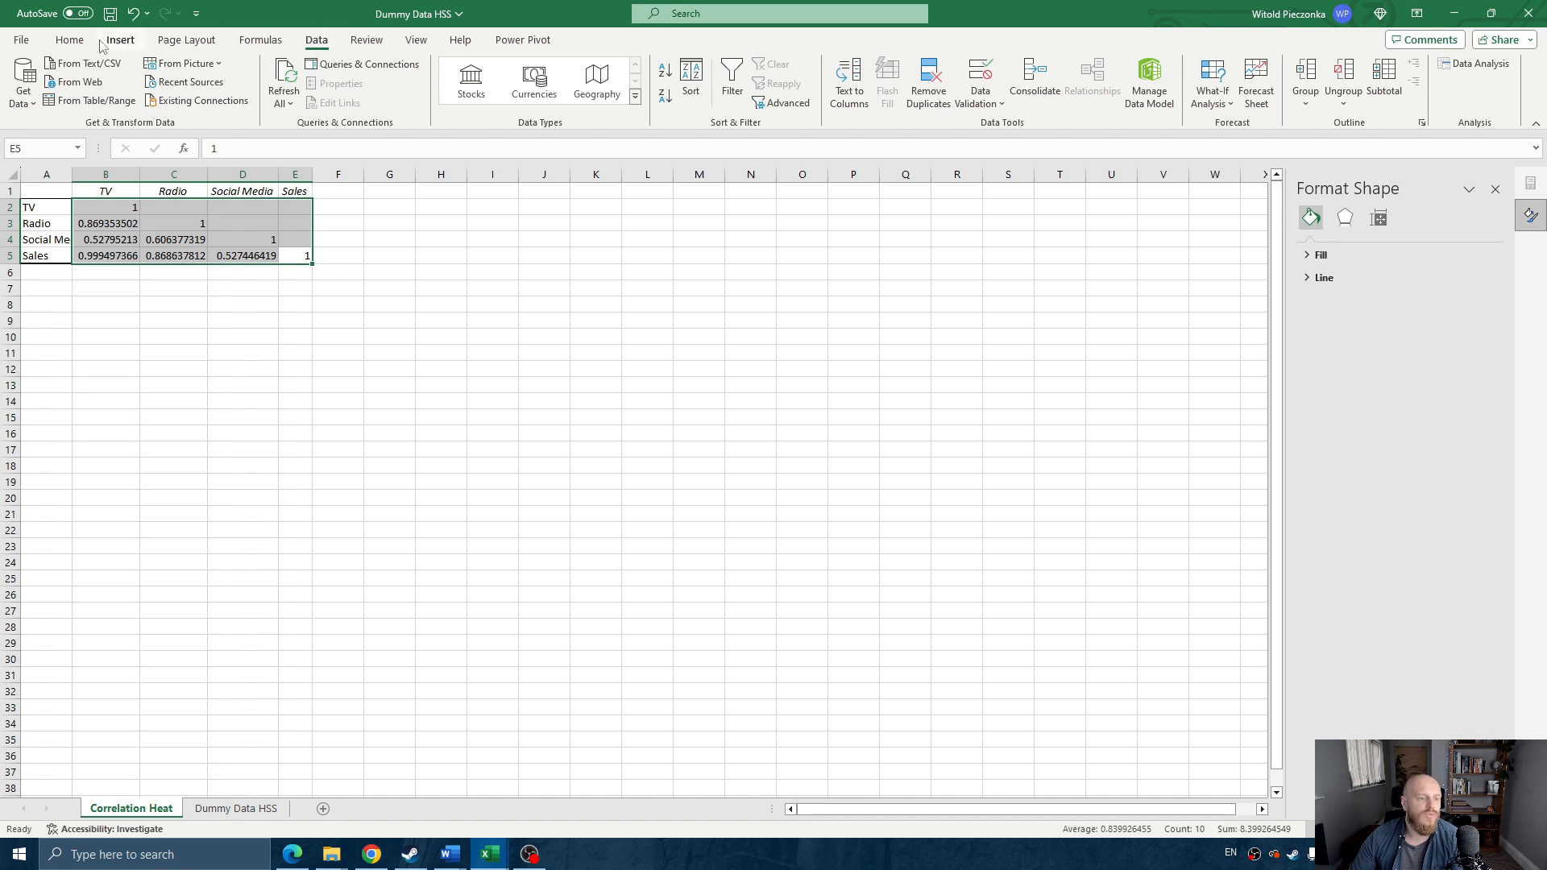
{"action": "left_click", "coordinate": [69, 40]}
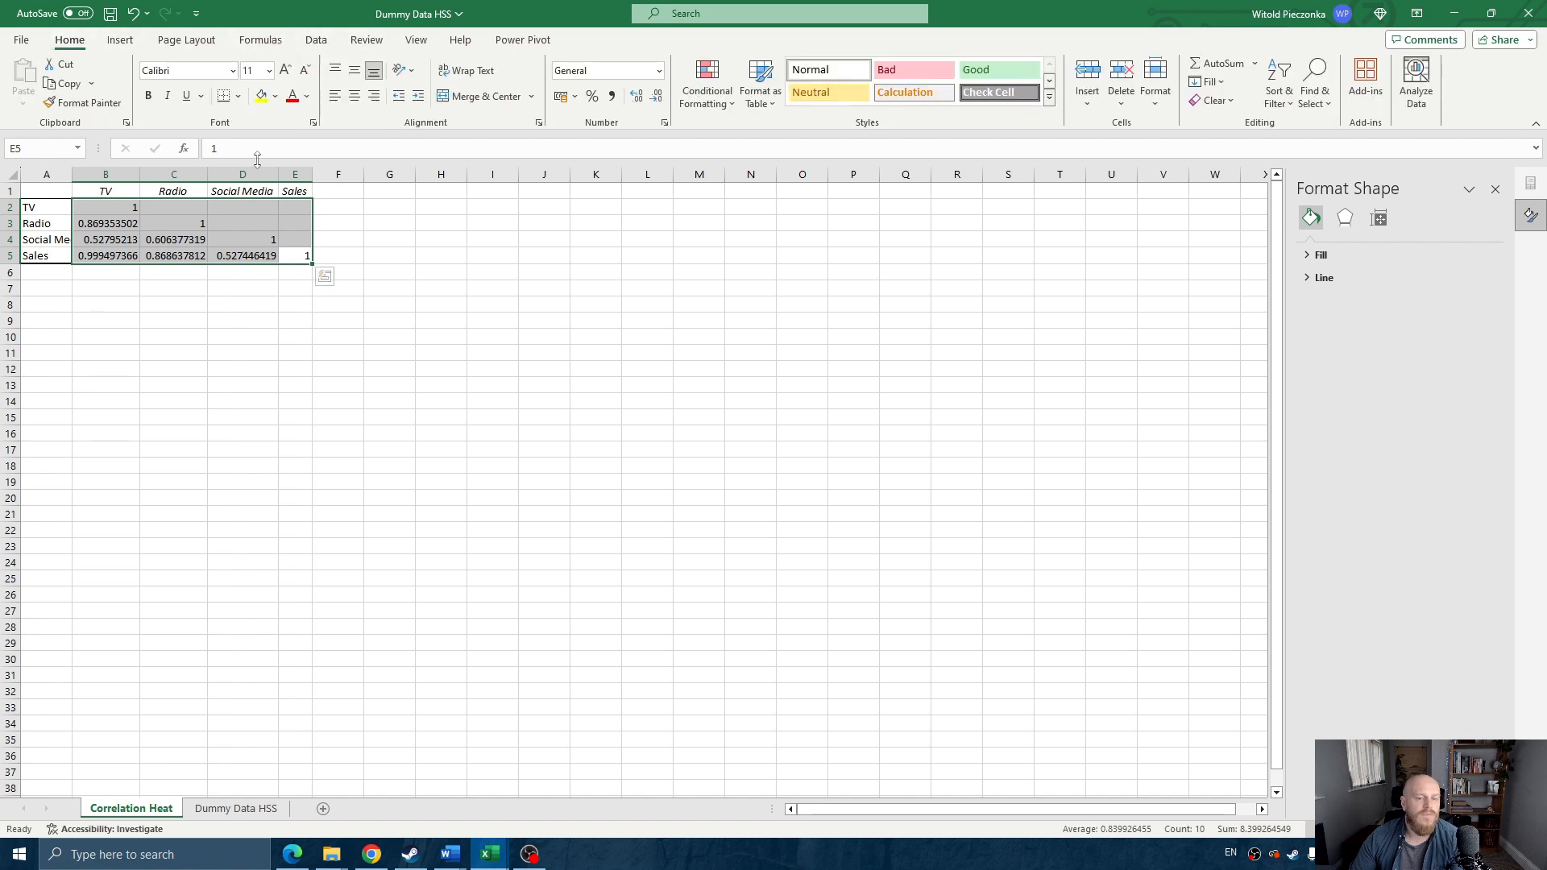
{"action": "left_click", "coordinate": [697, 103]}
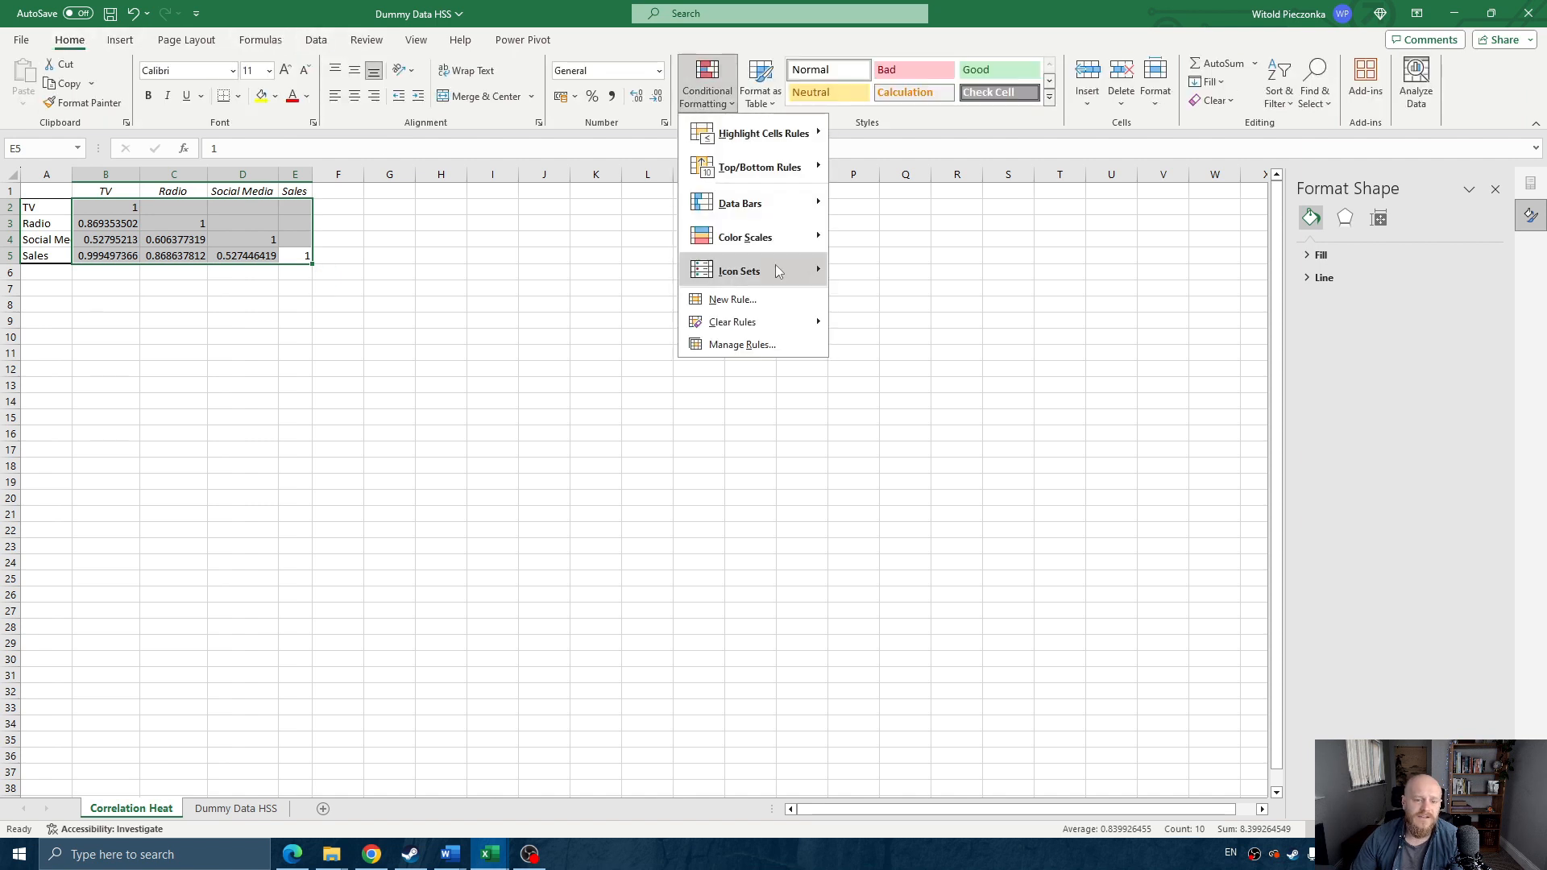
{"action": "mouse_move", "coordinate": [763, 241]}
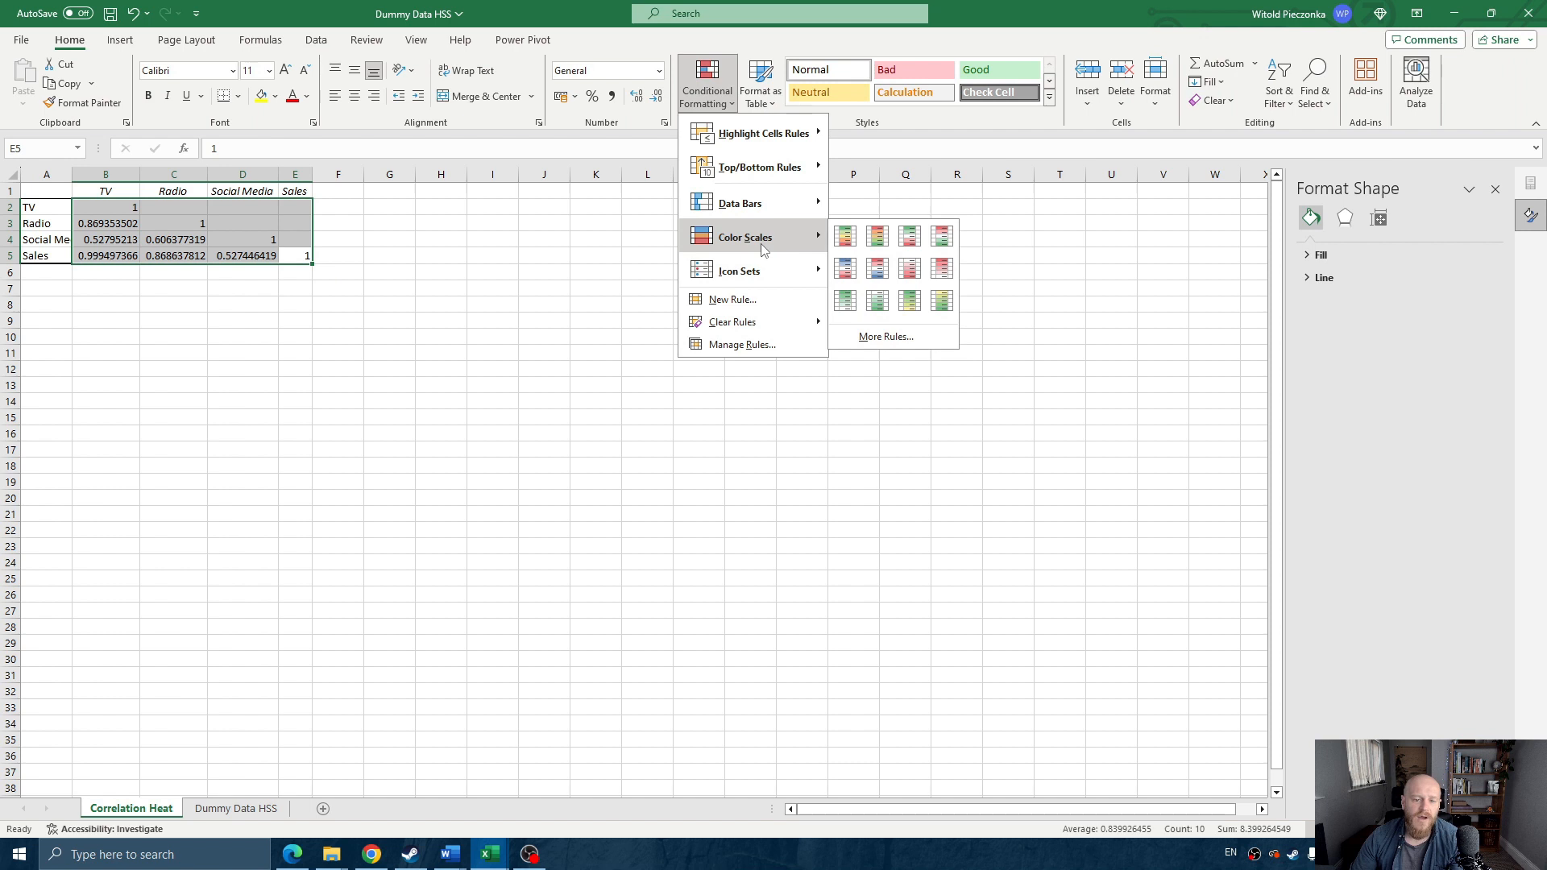
{"action": "left_click", "coordinate": [846, 242]}
{"action": "left_click", "coordinate": [403, 271]}
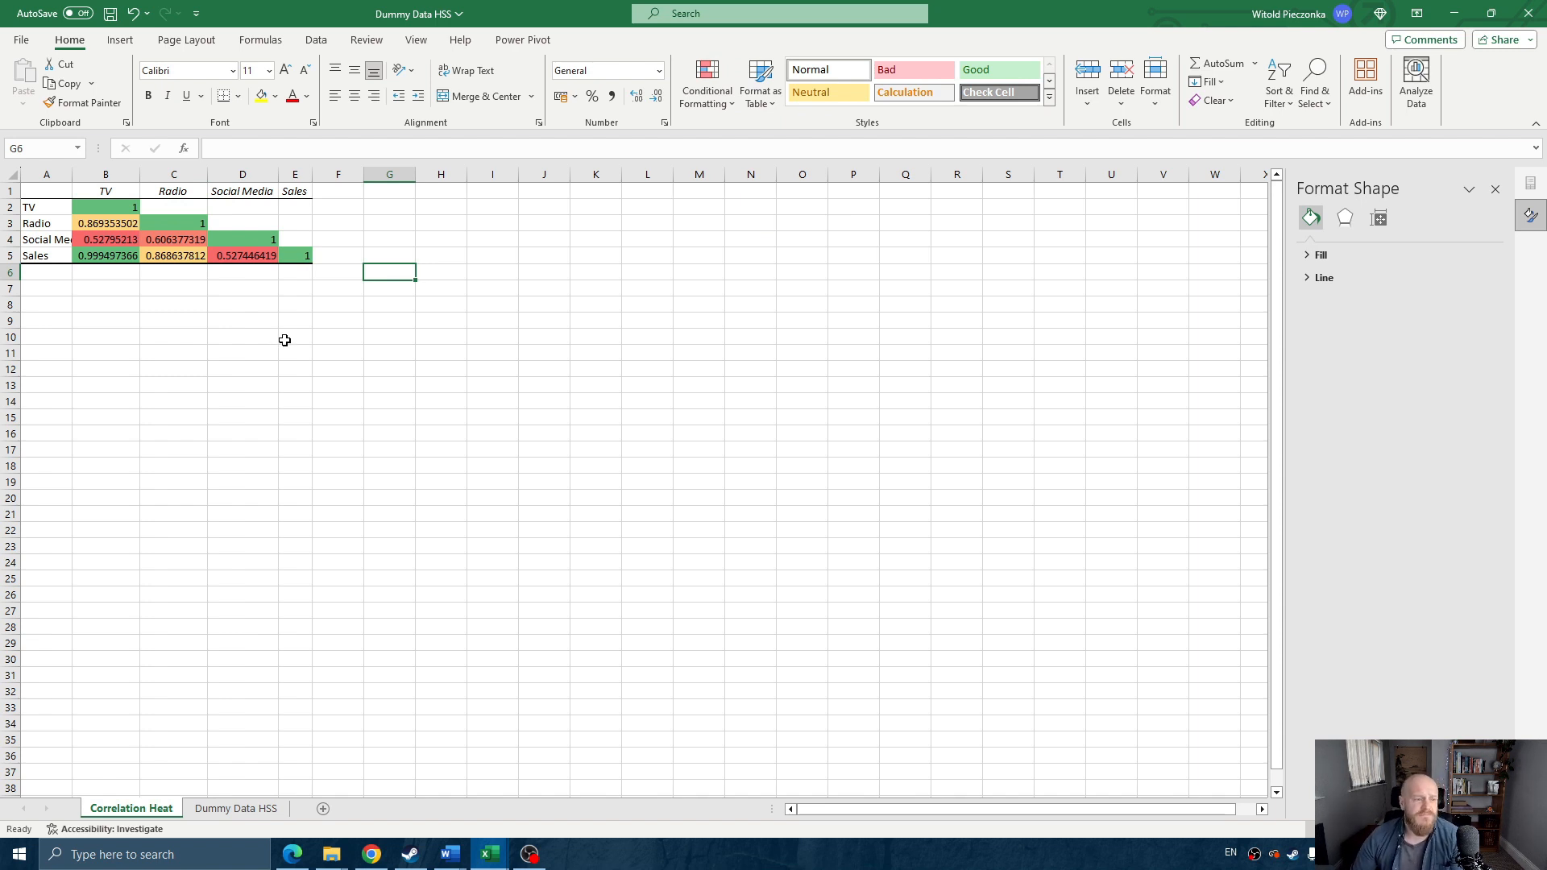
{"action": "double_click", "coordinate": [71, 174]}
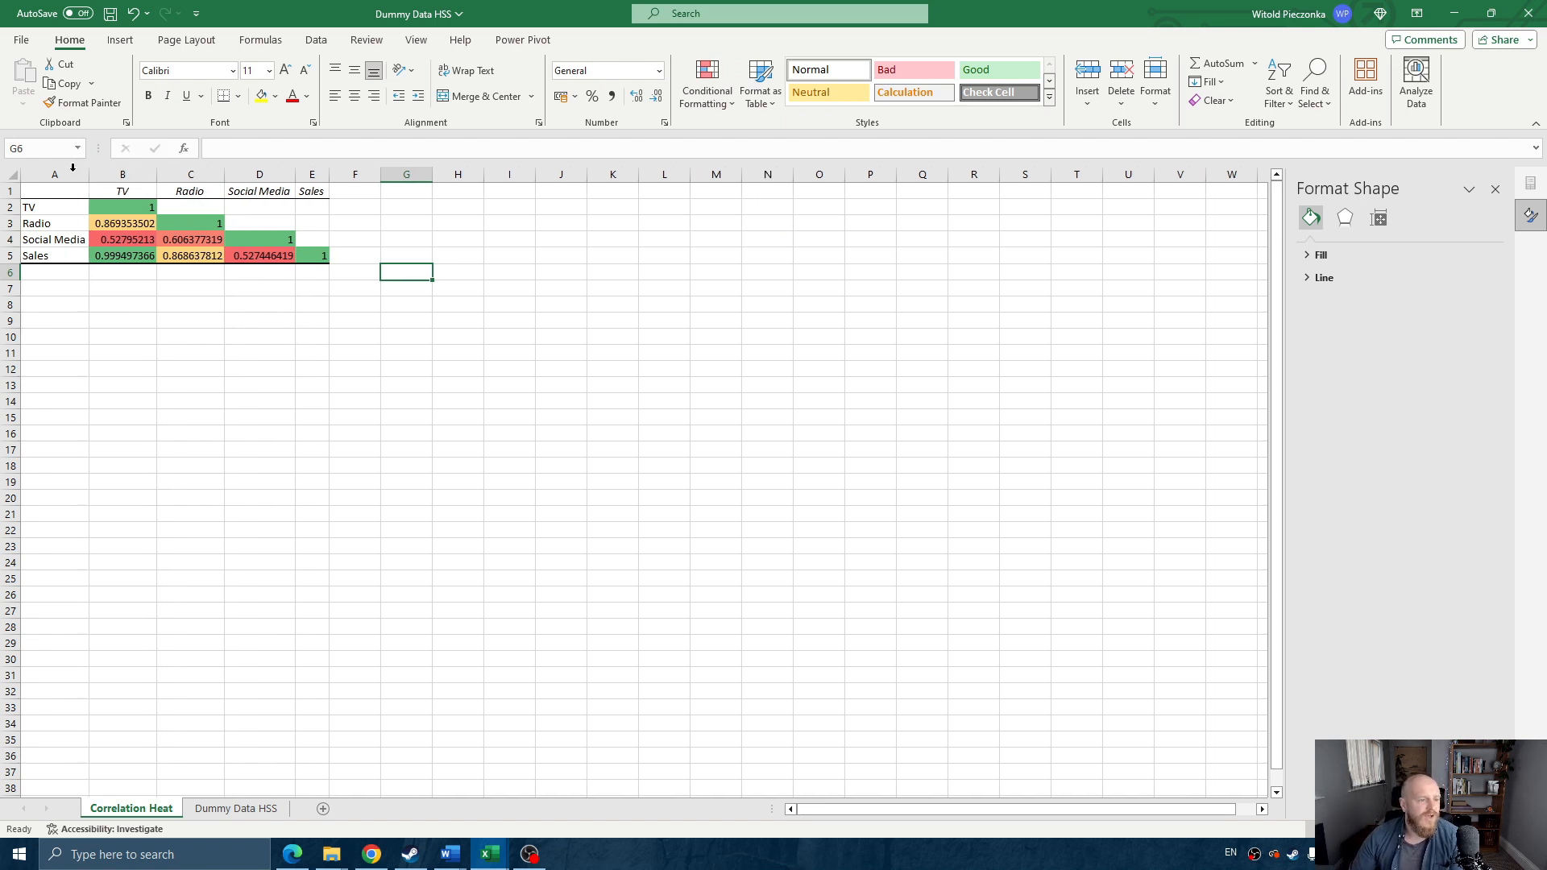
- Examine how the row and column labels of the correlation matrix pair up and which coefficients are strong or weak
{"action": "left_click_drag", "start_coordinate": [51, 207], "coordinate": [51, 253]}
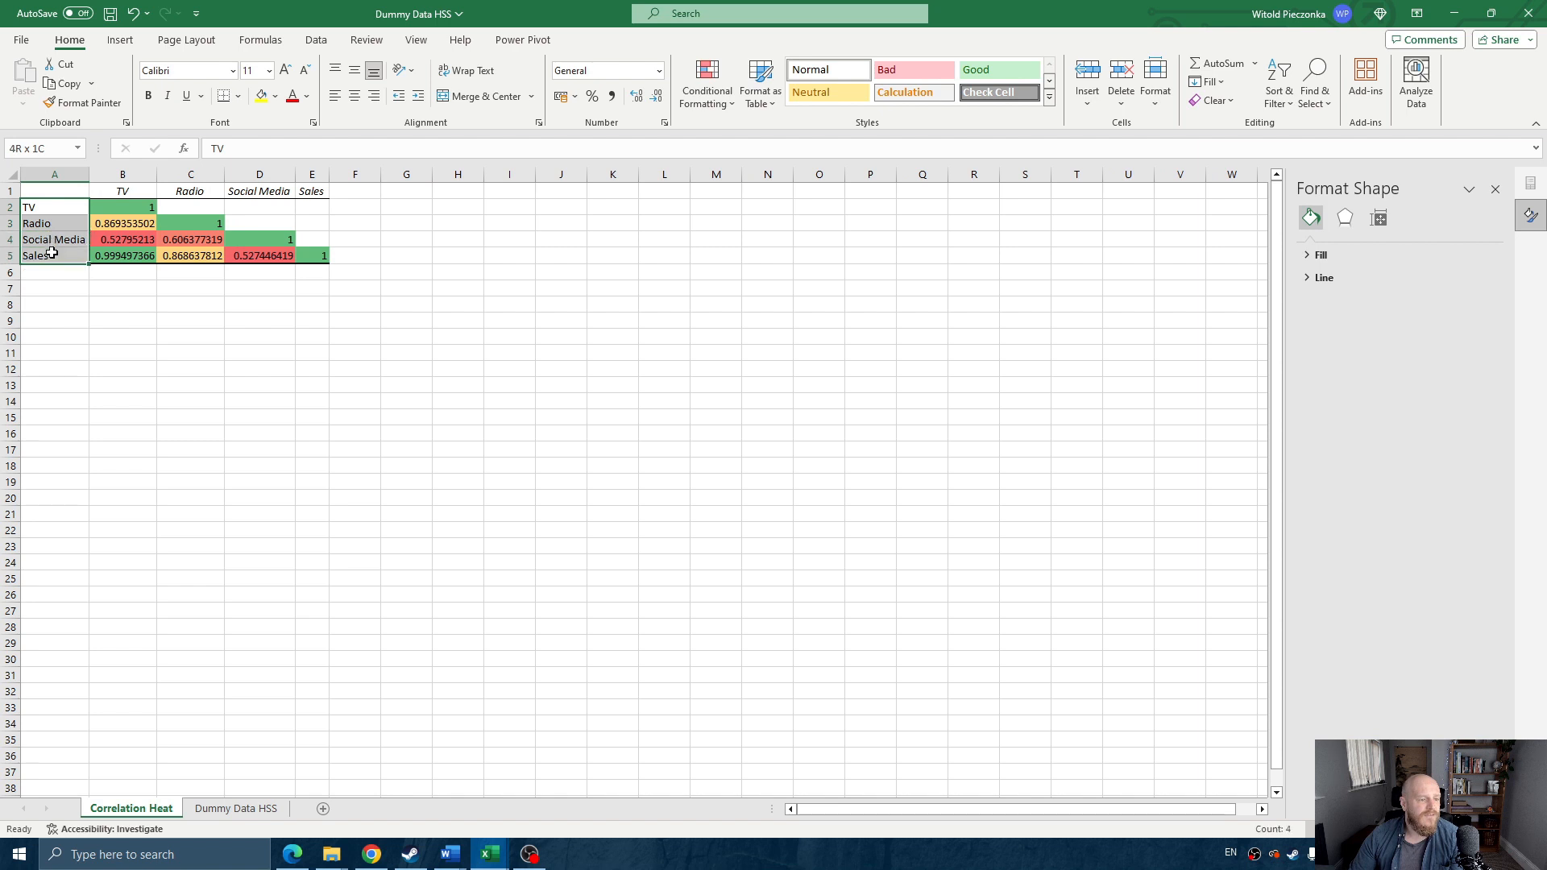
{"action": "left_click_drag", "start_coordinate": [122, 191], "coordinate": [314, 191]}
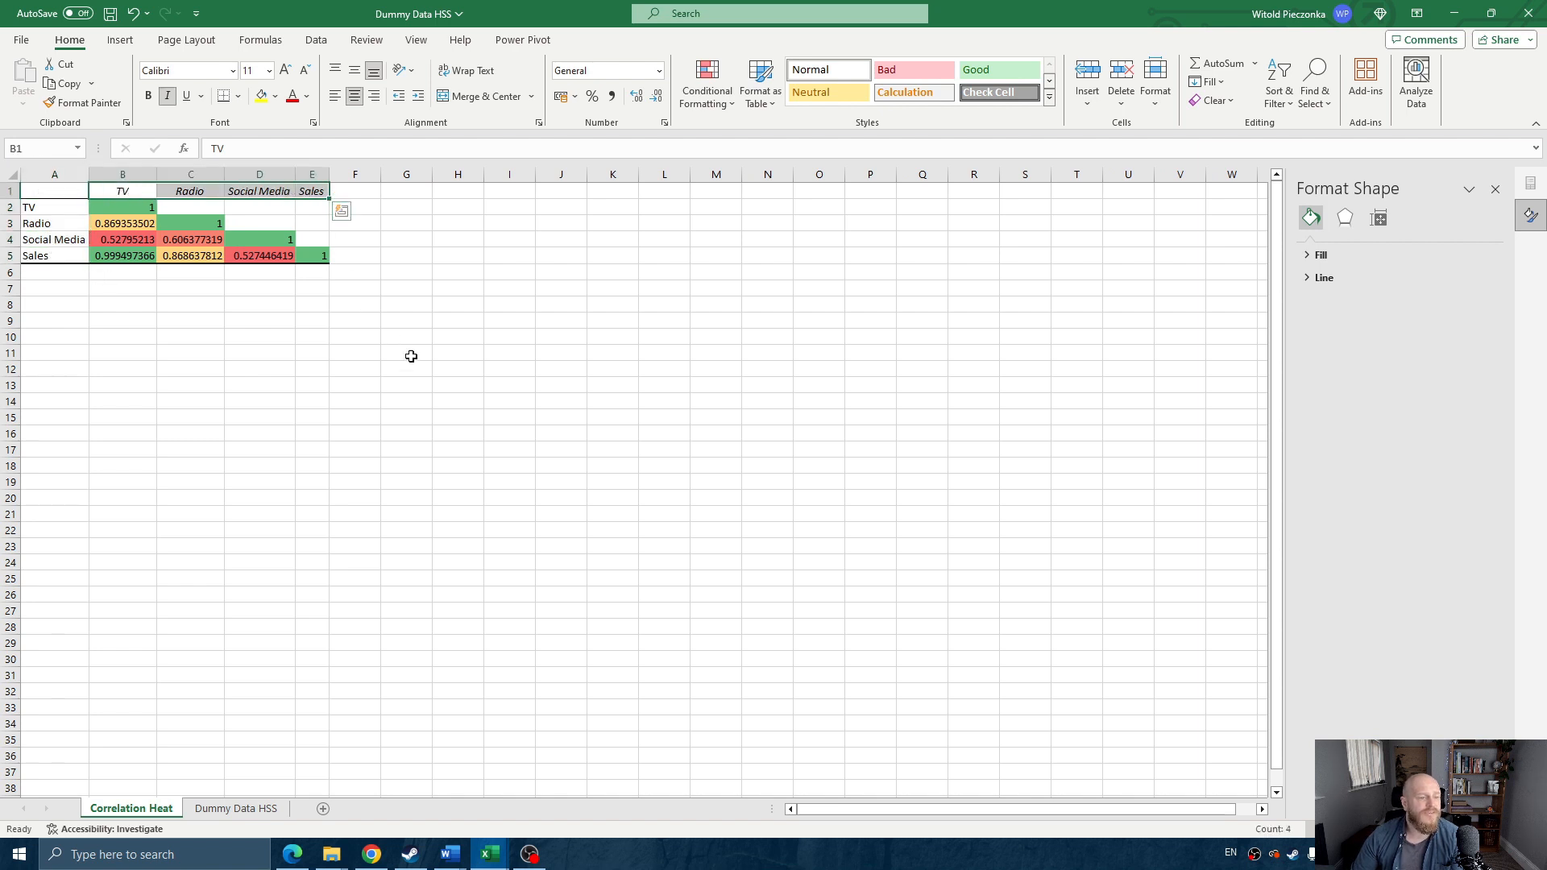
{"action": "left_click", "coordinate": [256, 365]}
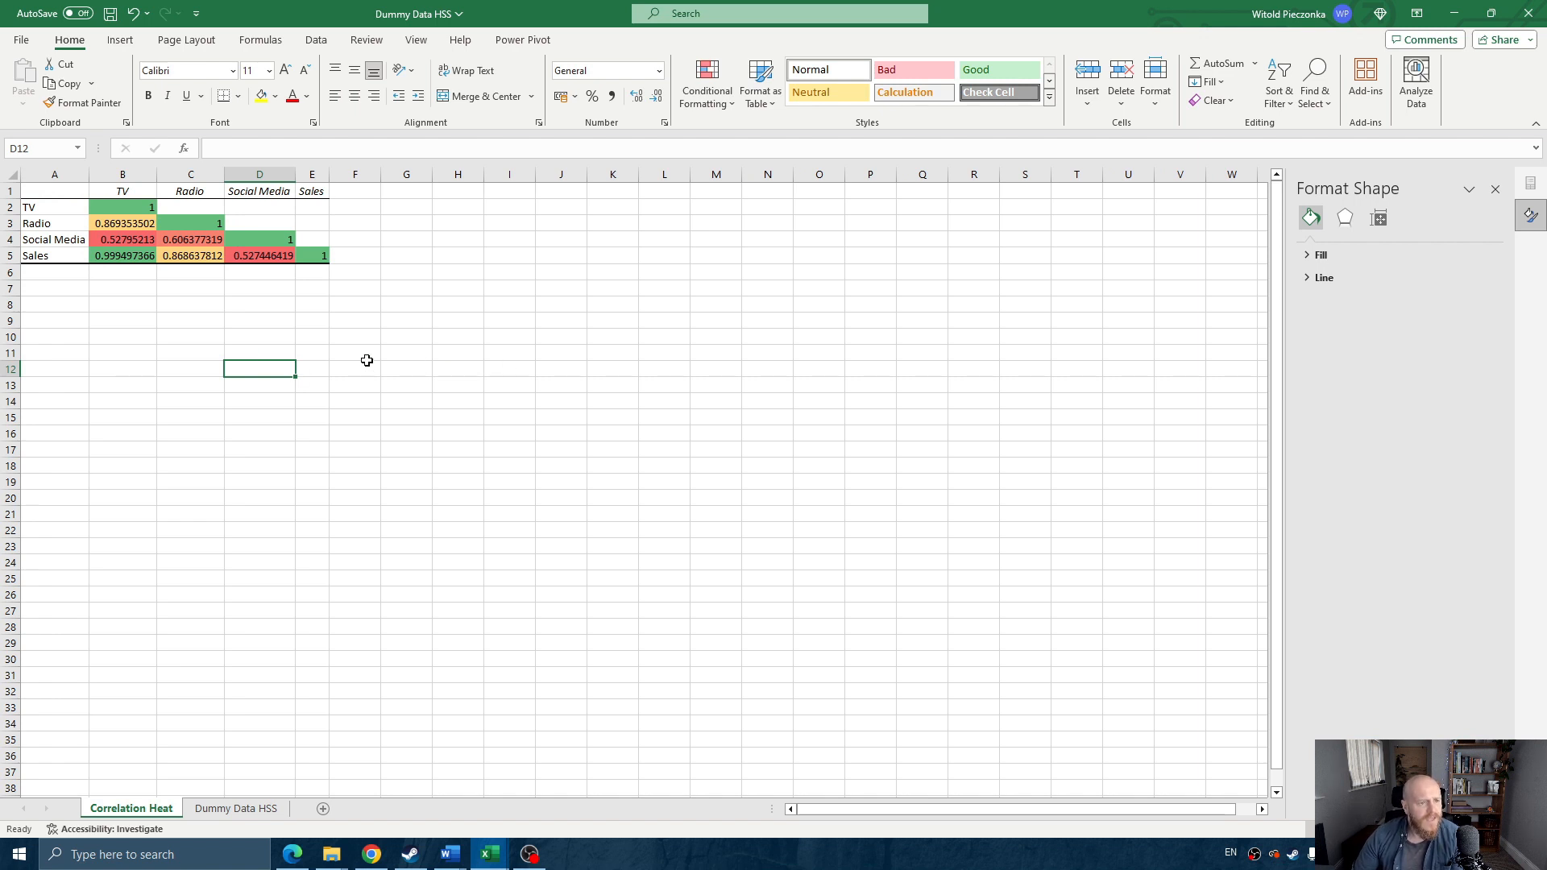
{"action": "mouse_move", "coordinate": [311, 255]}
{"action": "left_mouse_down"}
{"action": "mouse_move", "coordinate": [51, 208]}
{"action": "mouse_move", "coordinate": [133, 209]}
{"action": "mouse_move", "coordinate": [292, 255]}
{"action": "left_mouse_up"}
{"action": "left_click", "coordinate": [130, 221]}
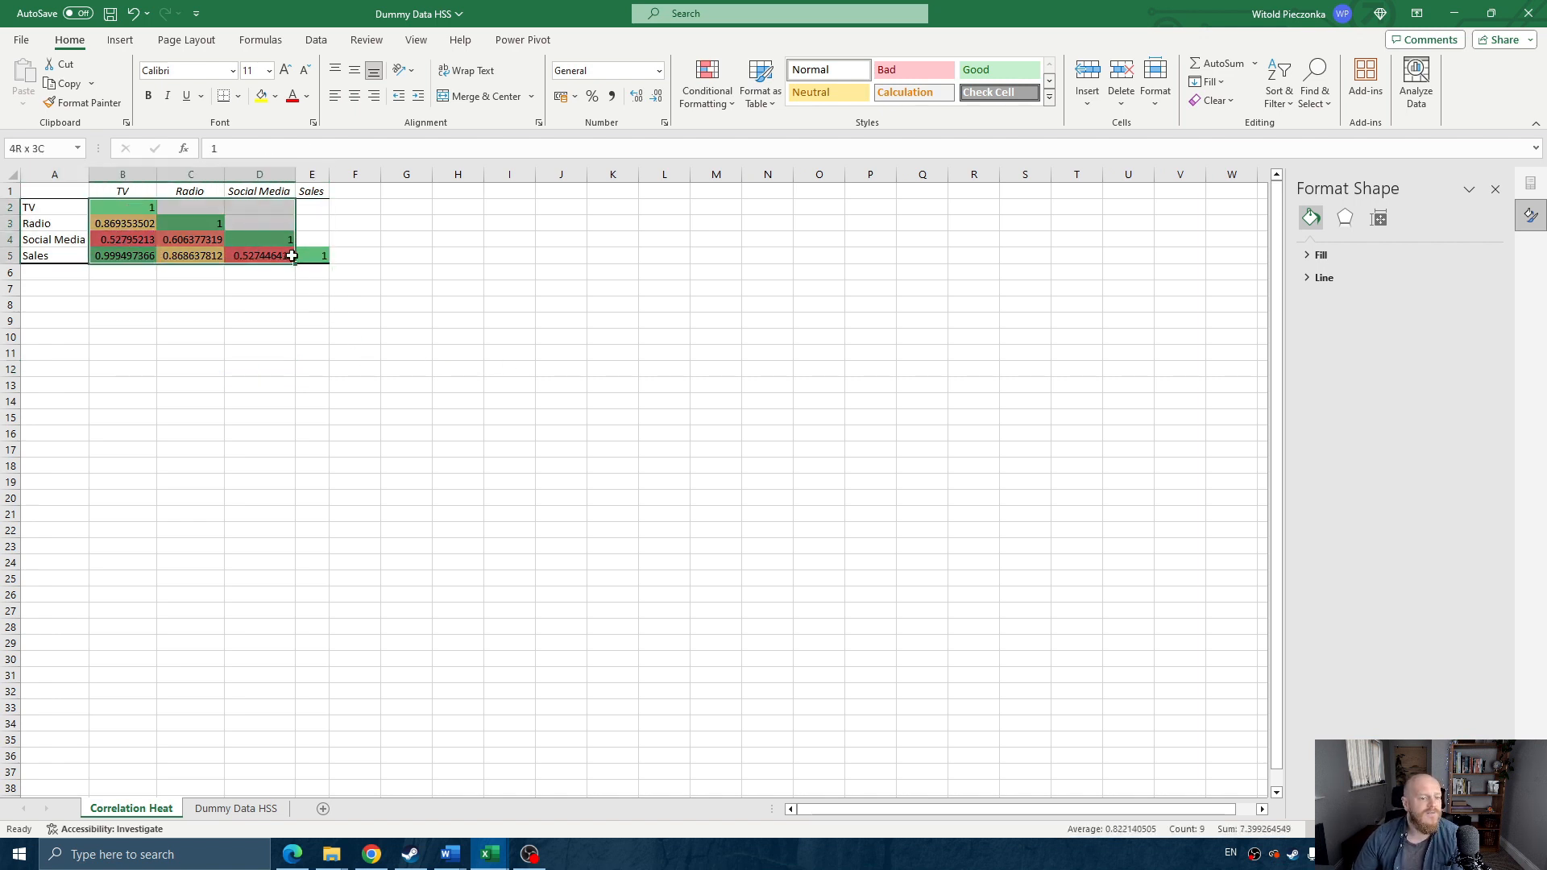
{"action": "left_click", "coordinate": [251, 254]}
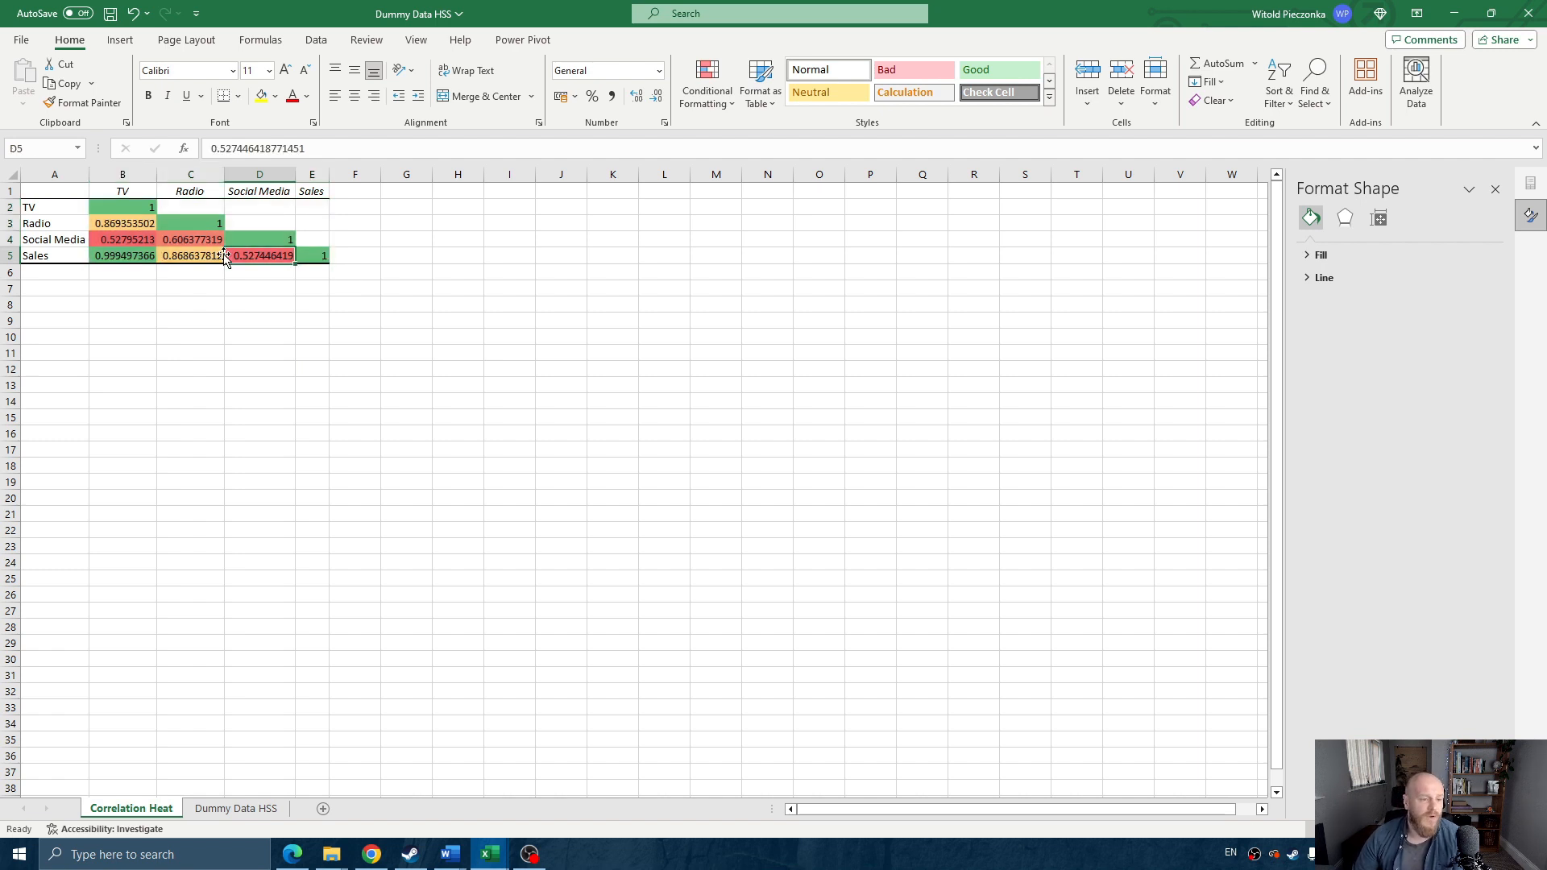
{"action": "left_click", "coordinate": [129, 195]}
{"action": "left_click", "coordinate": [135, 207]}
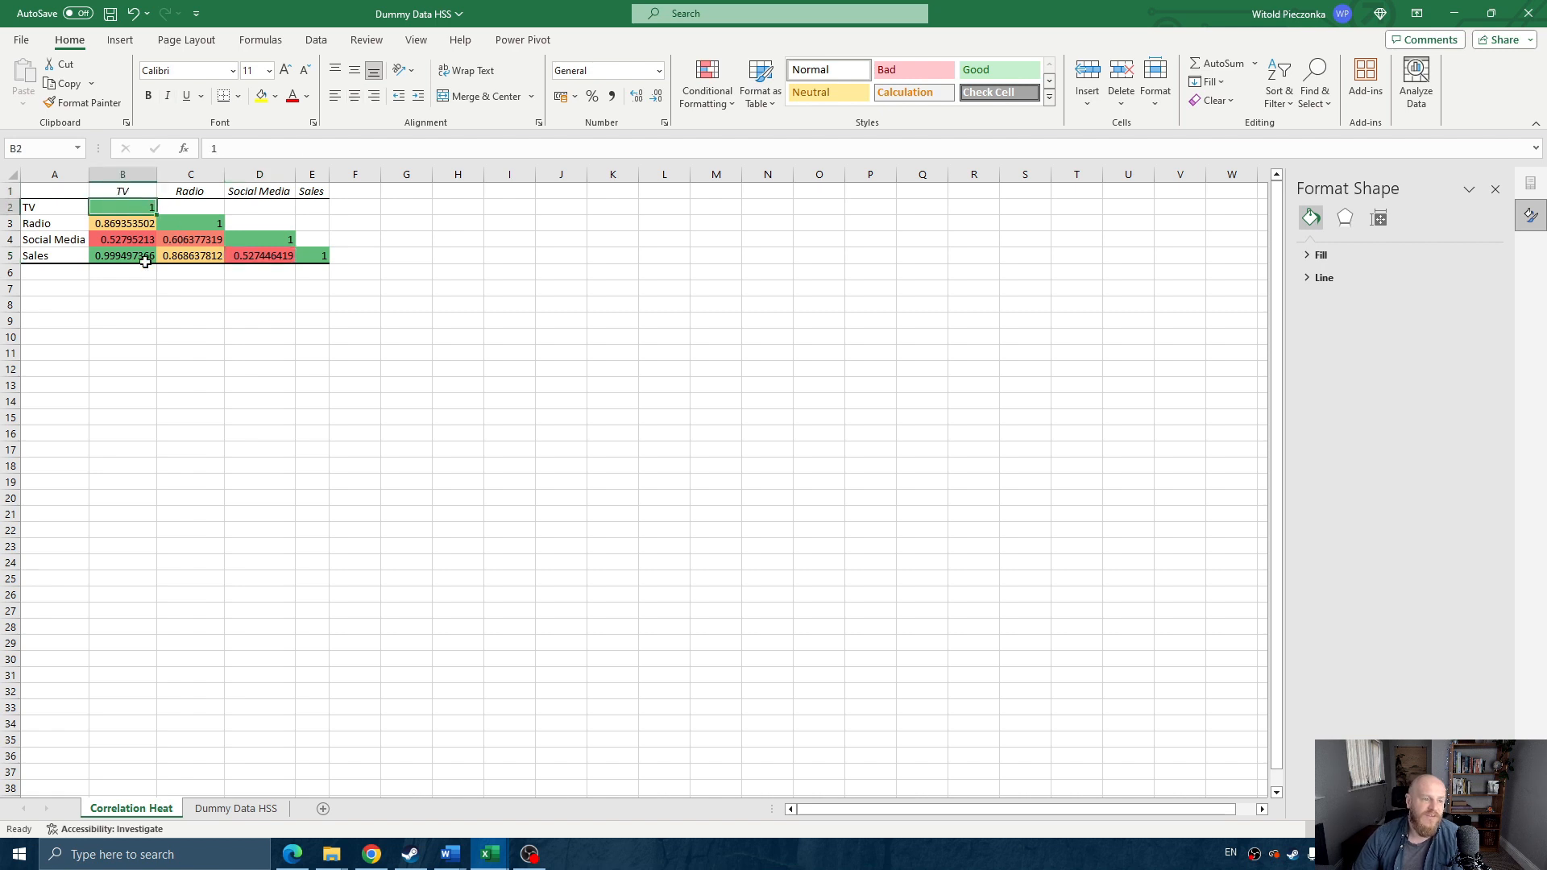
{"action": "left_click", "coordinate": [131, 191]}
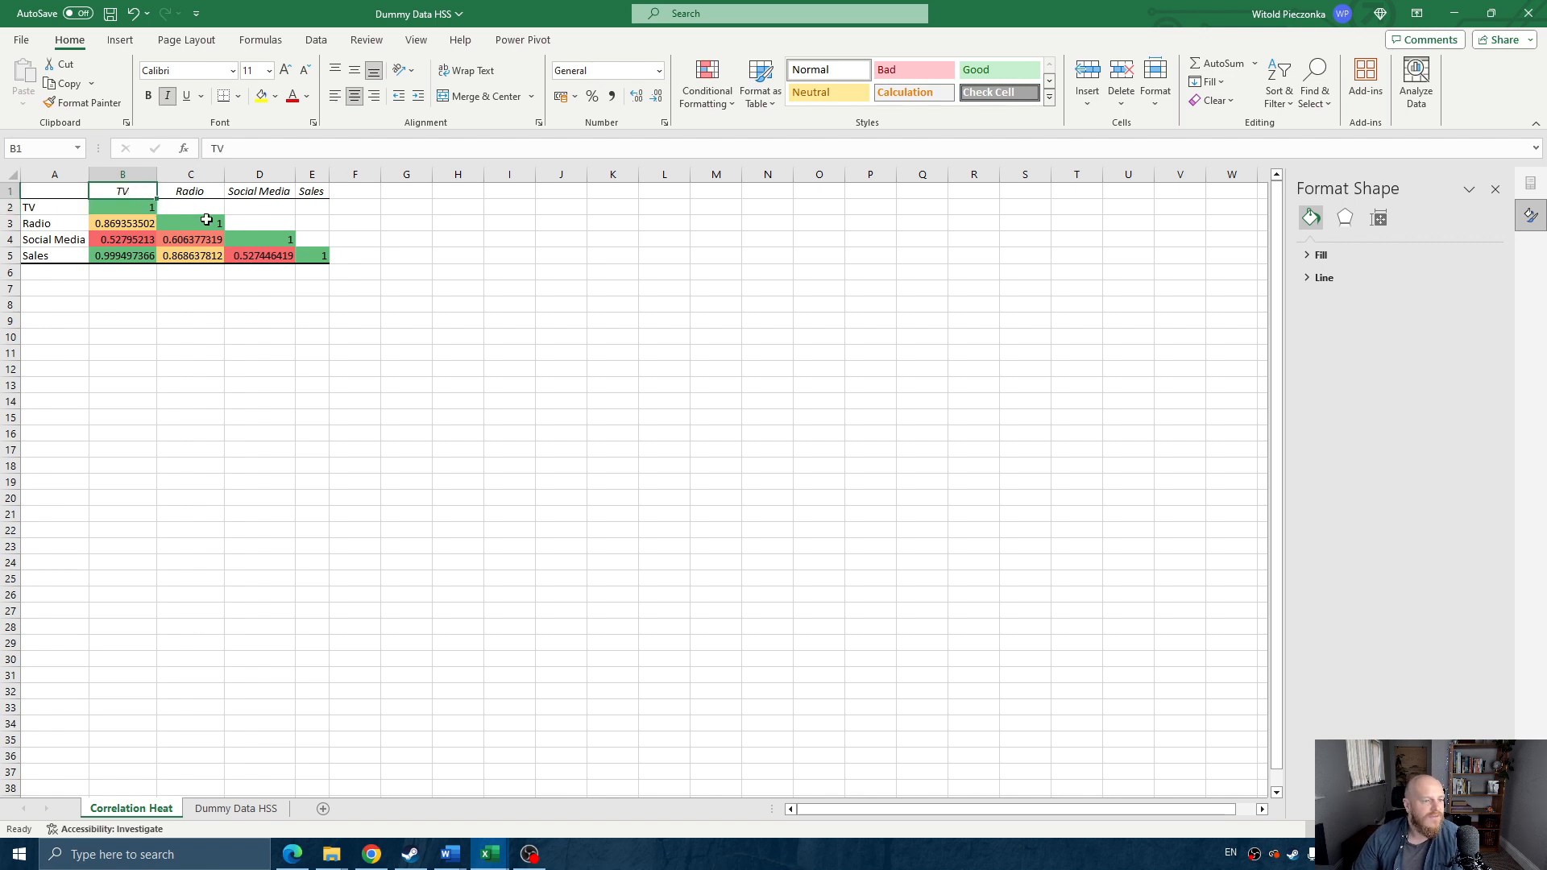
{"action": "left_click", "coordinate": [133, 225]}
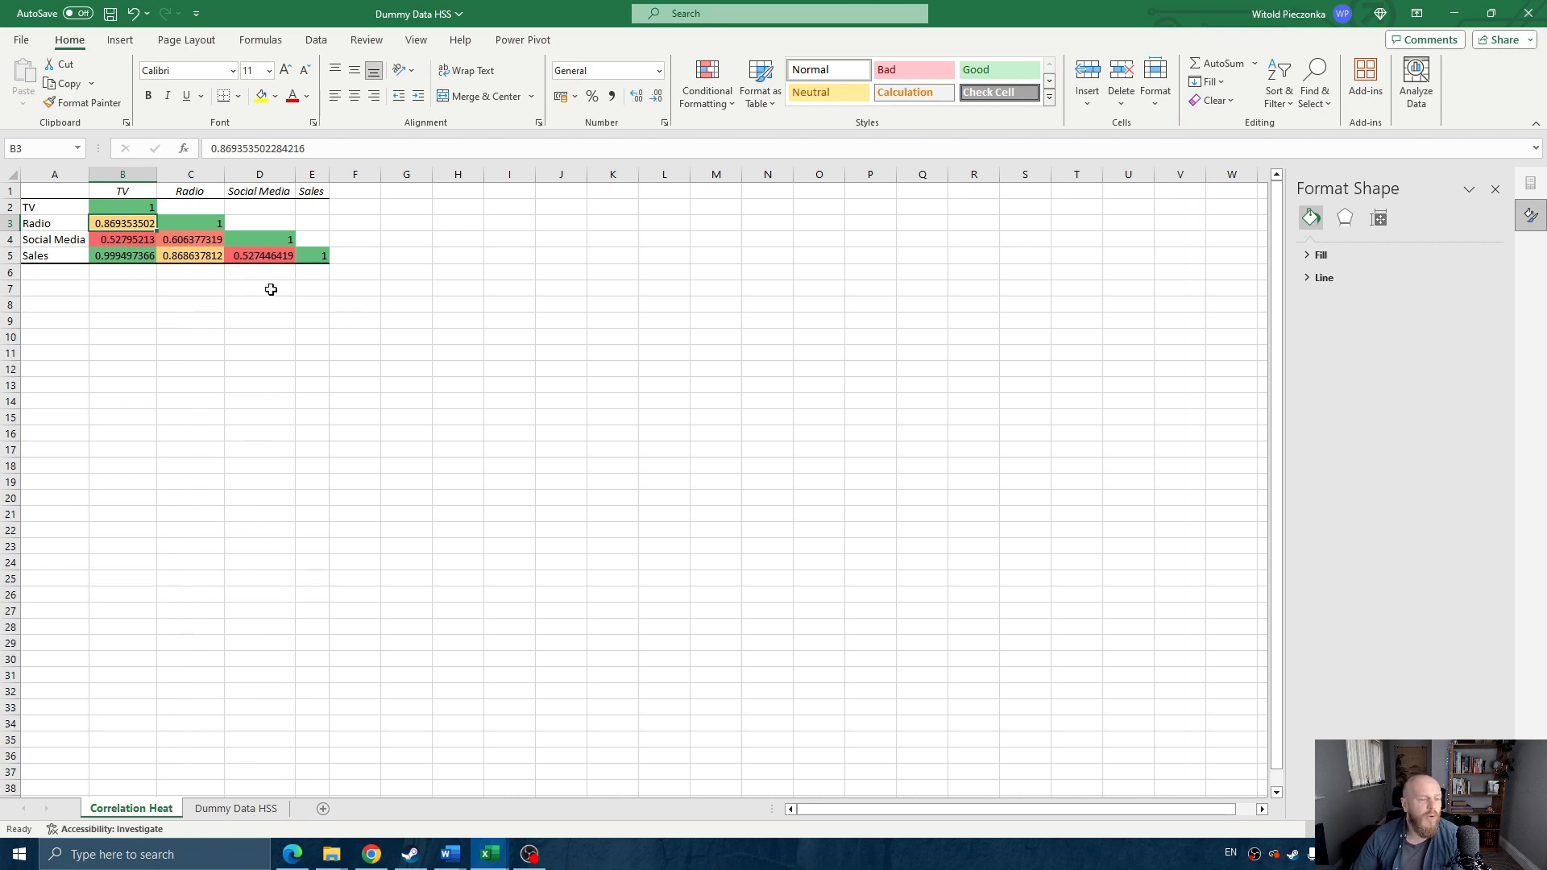
- Compare the coefficients in the correlation matrix with the scatter charts on the Dummy Data HSS sheet
{"action": "left_click", "coordinate": [240, 809]}
{"action": "scroll", "coordinate": [621, 507], "scroll_direction": "up", "scroll_amount": 5}
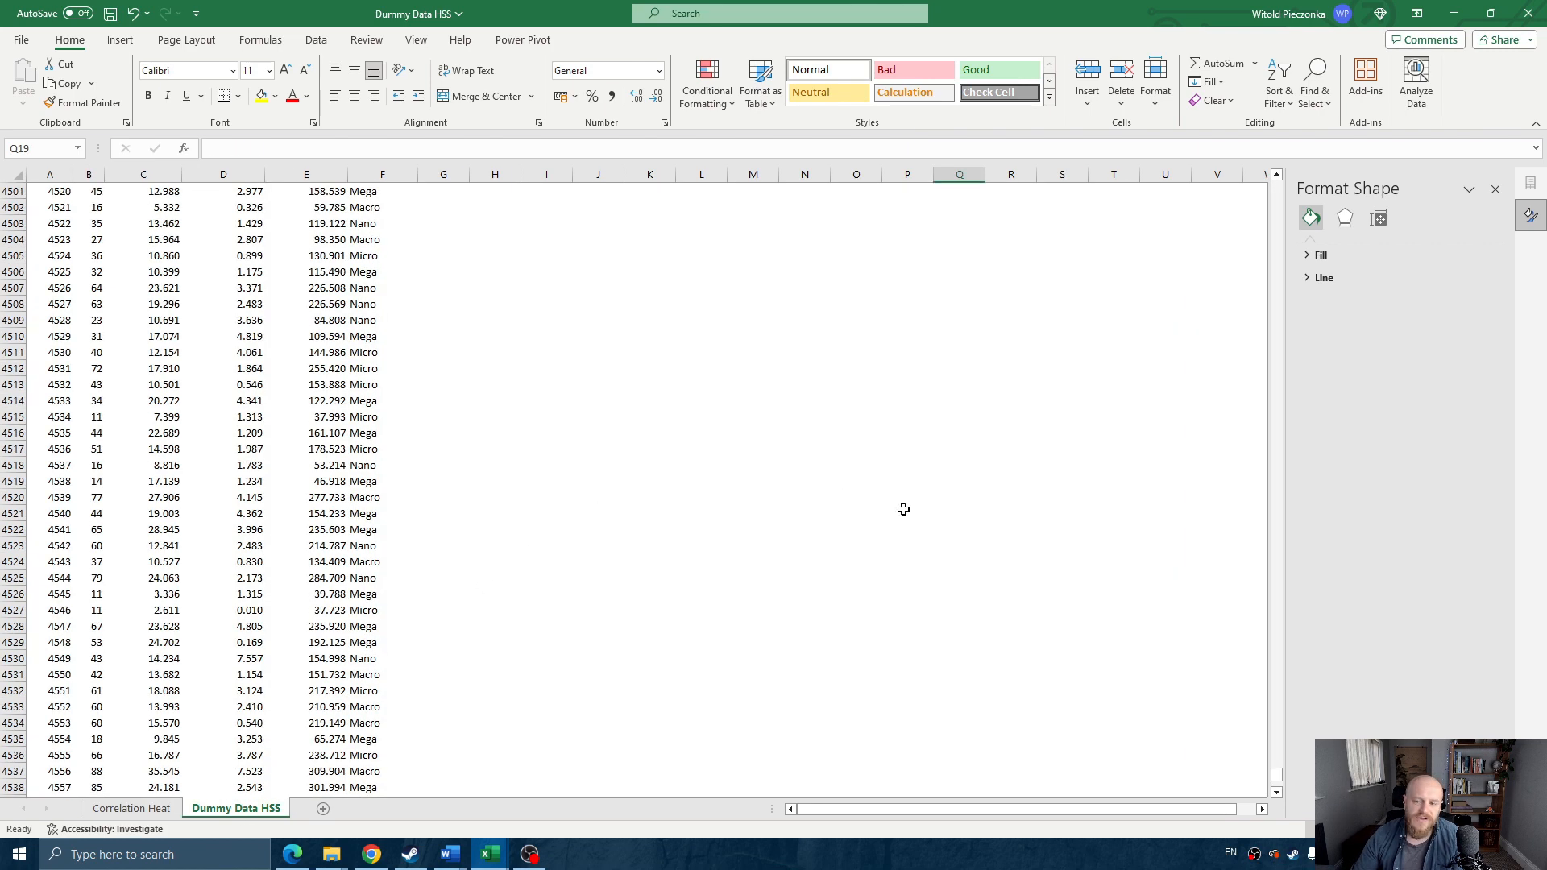
{"action": "left_click_drag", "start_coordinate": [1276, 776], "coordinate": [1277, 187]}
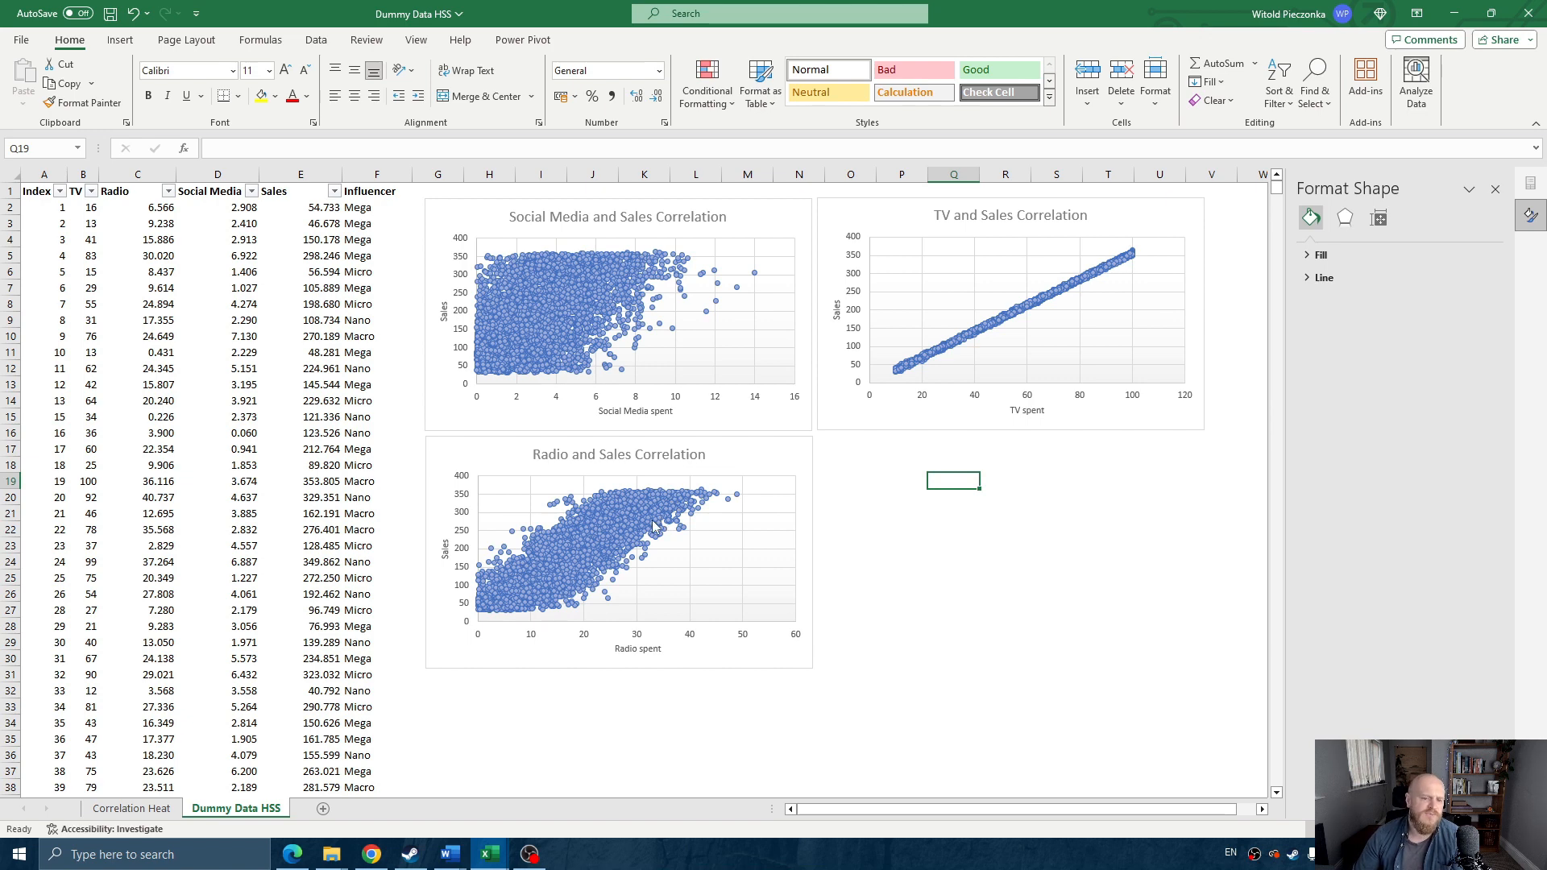
{"action": "left_click", "coordinate": [133, 809]}
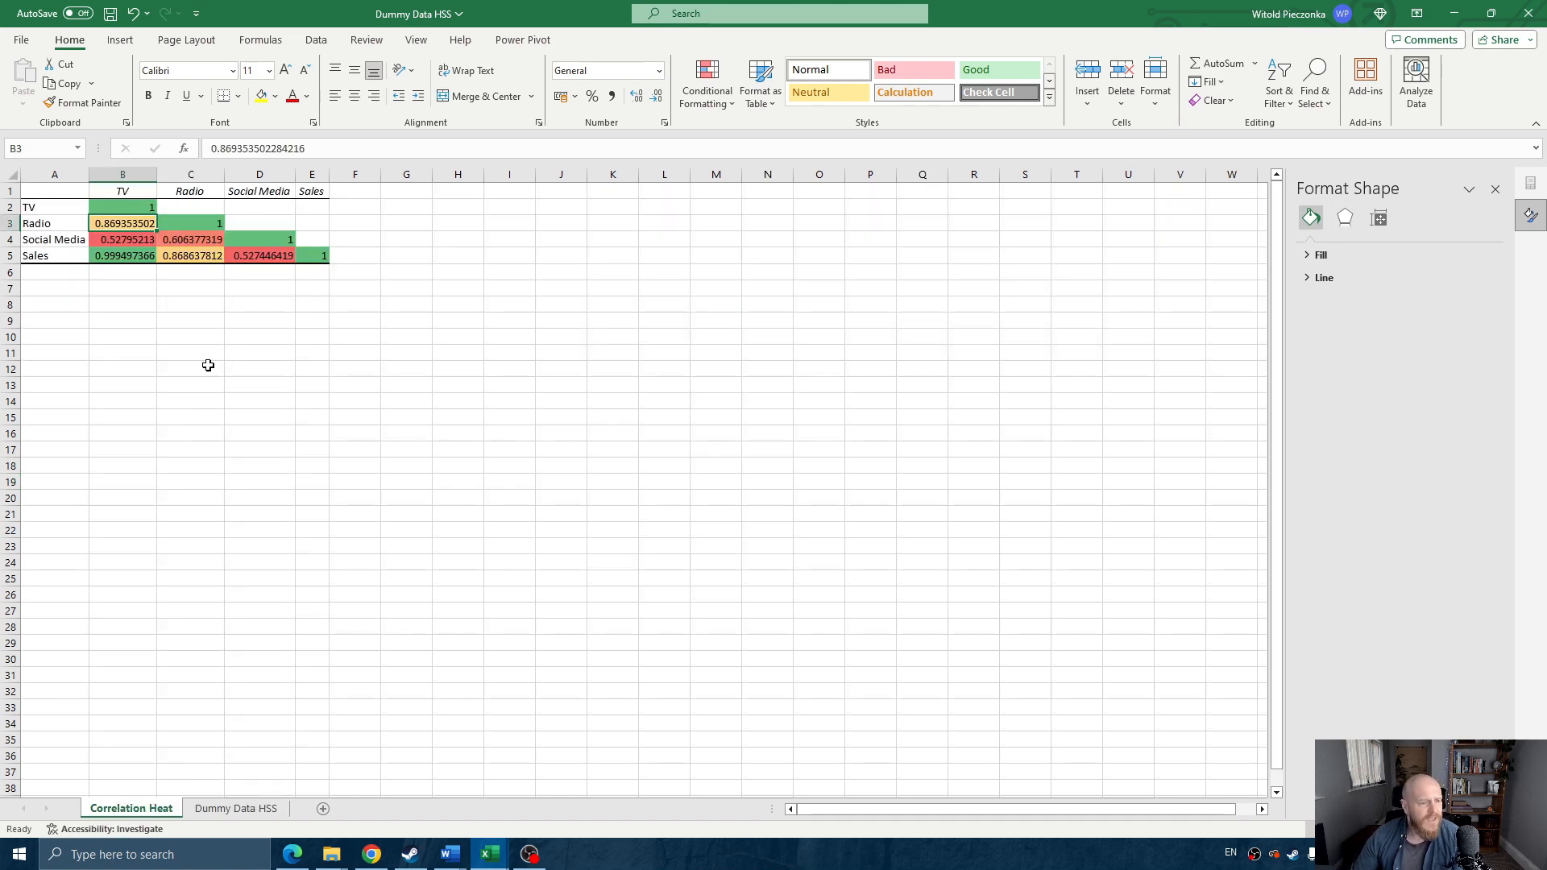
{"action": "left_click", "coordinate": [138, 237]}
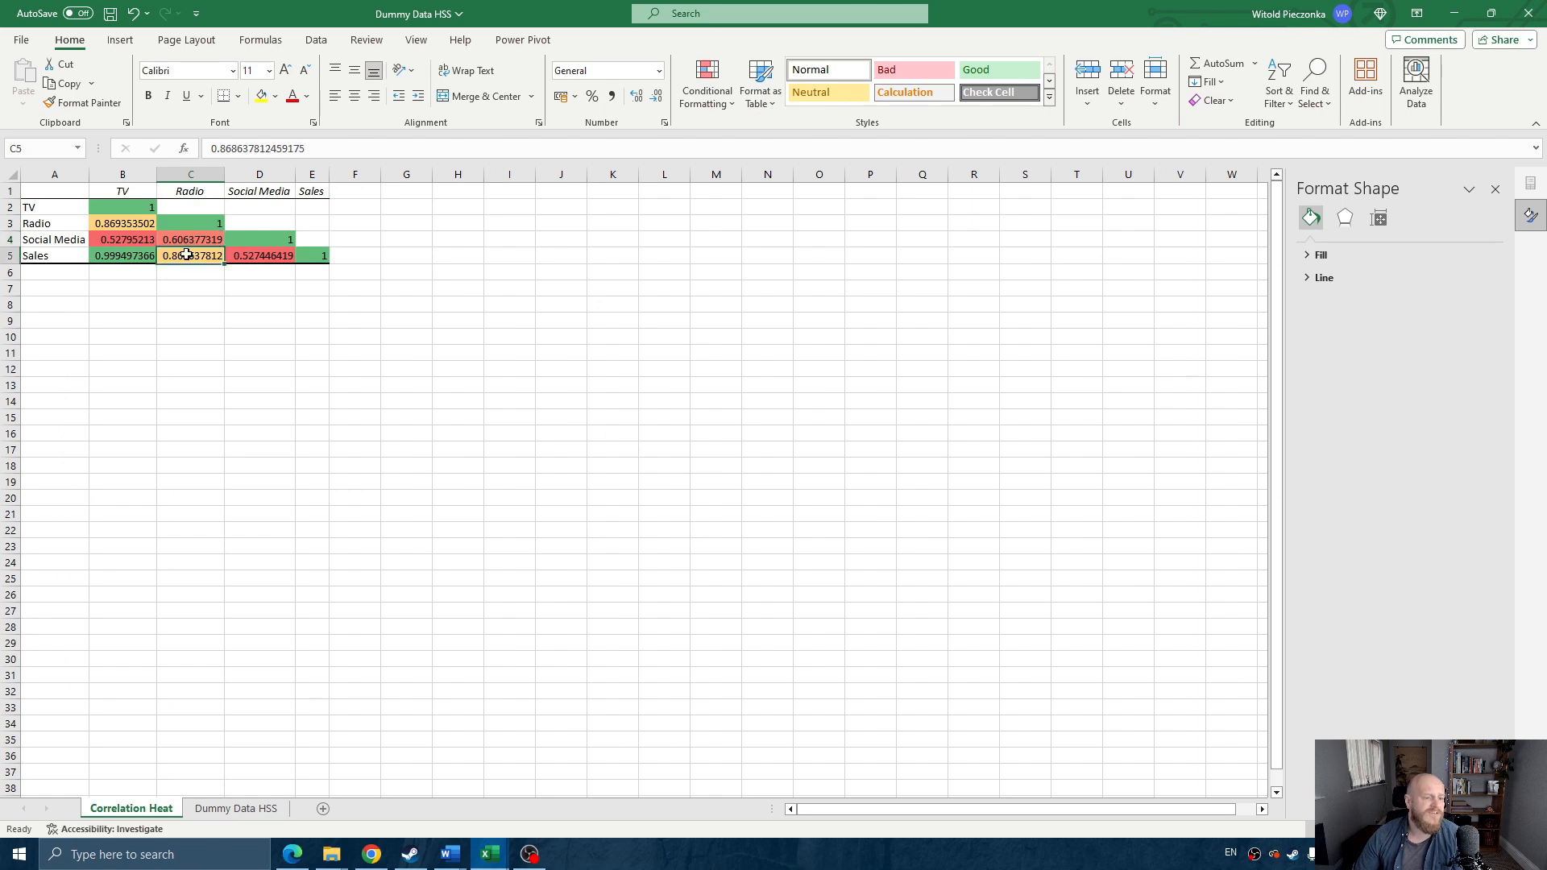
{"action": "left_click", "coordinate": [236, 808]}
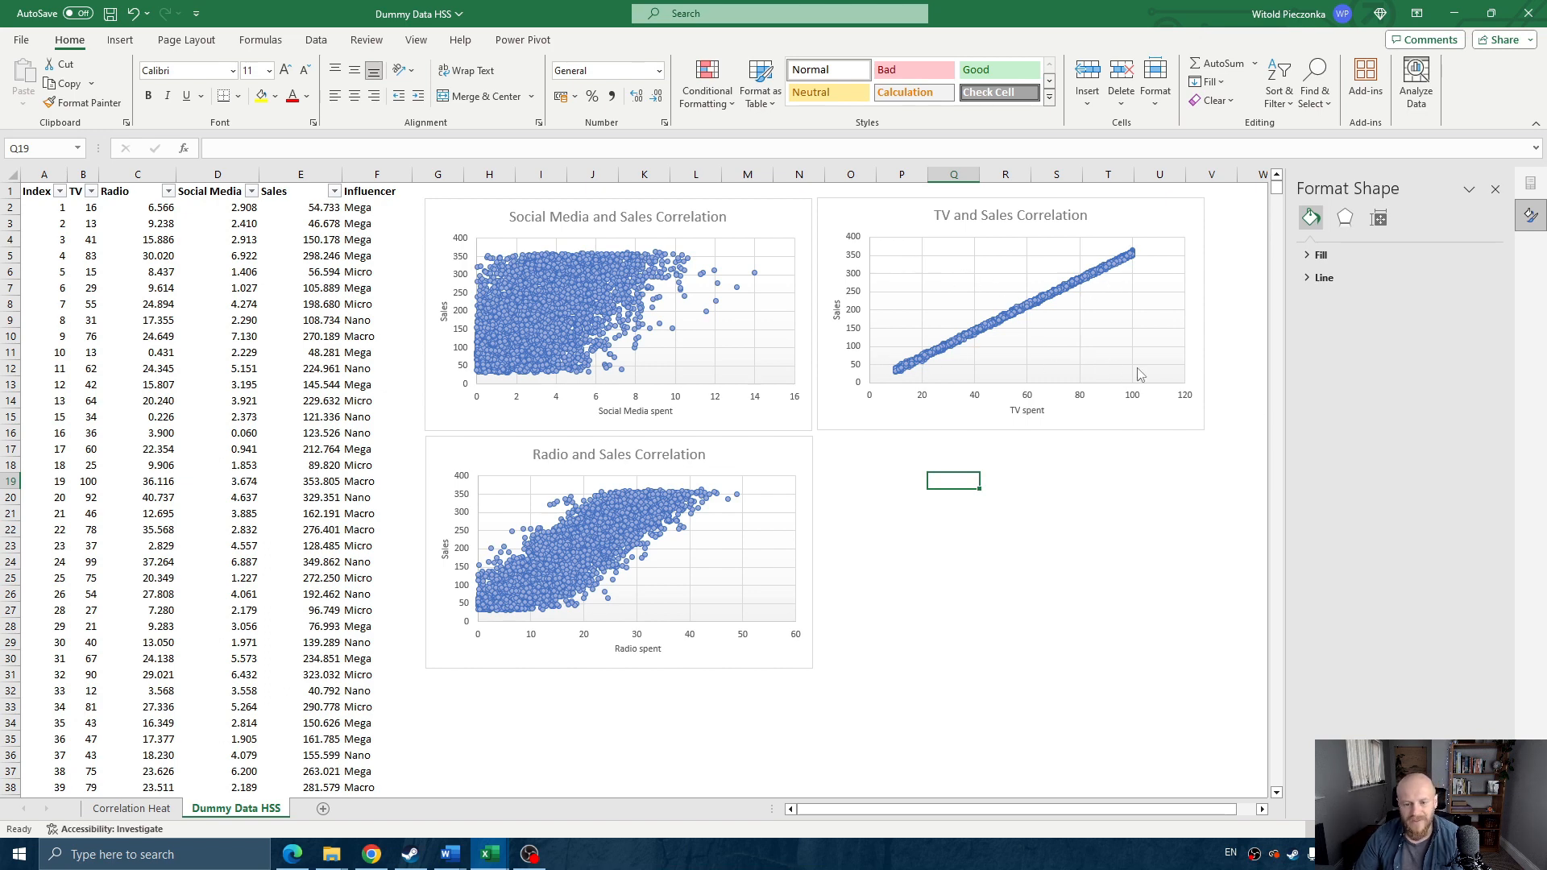
{"action": "left_click", "coordinate": [131, 808]}
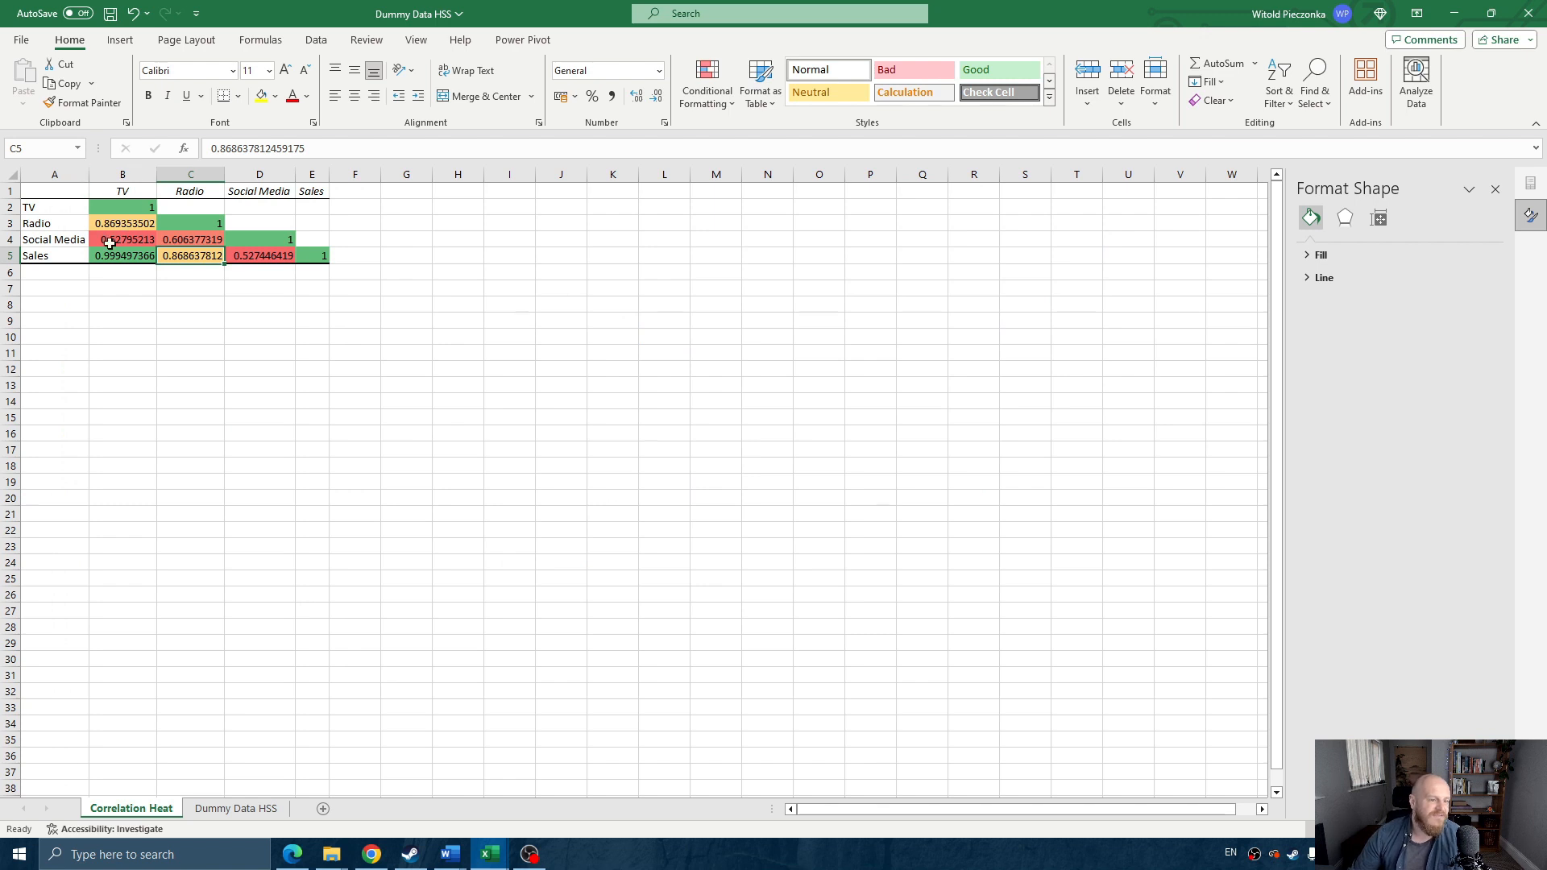
- Examine the coefficient between TV and Radio in B3 together with its row and column labels
{"action": "left_click_drag", "start_coordinate": [133, 212], "coordinate": [311, 250]}
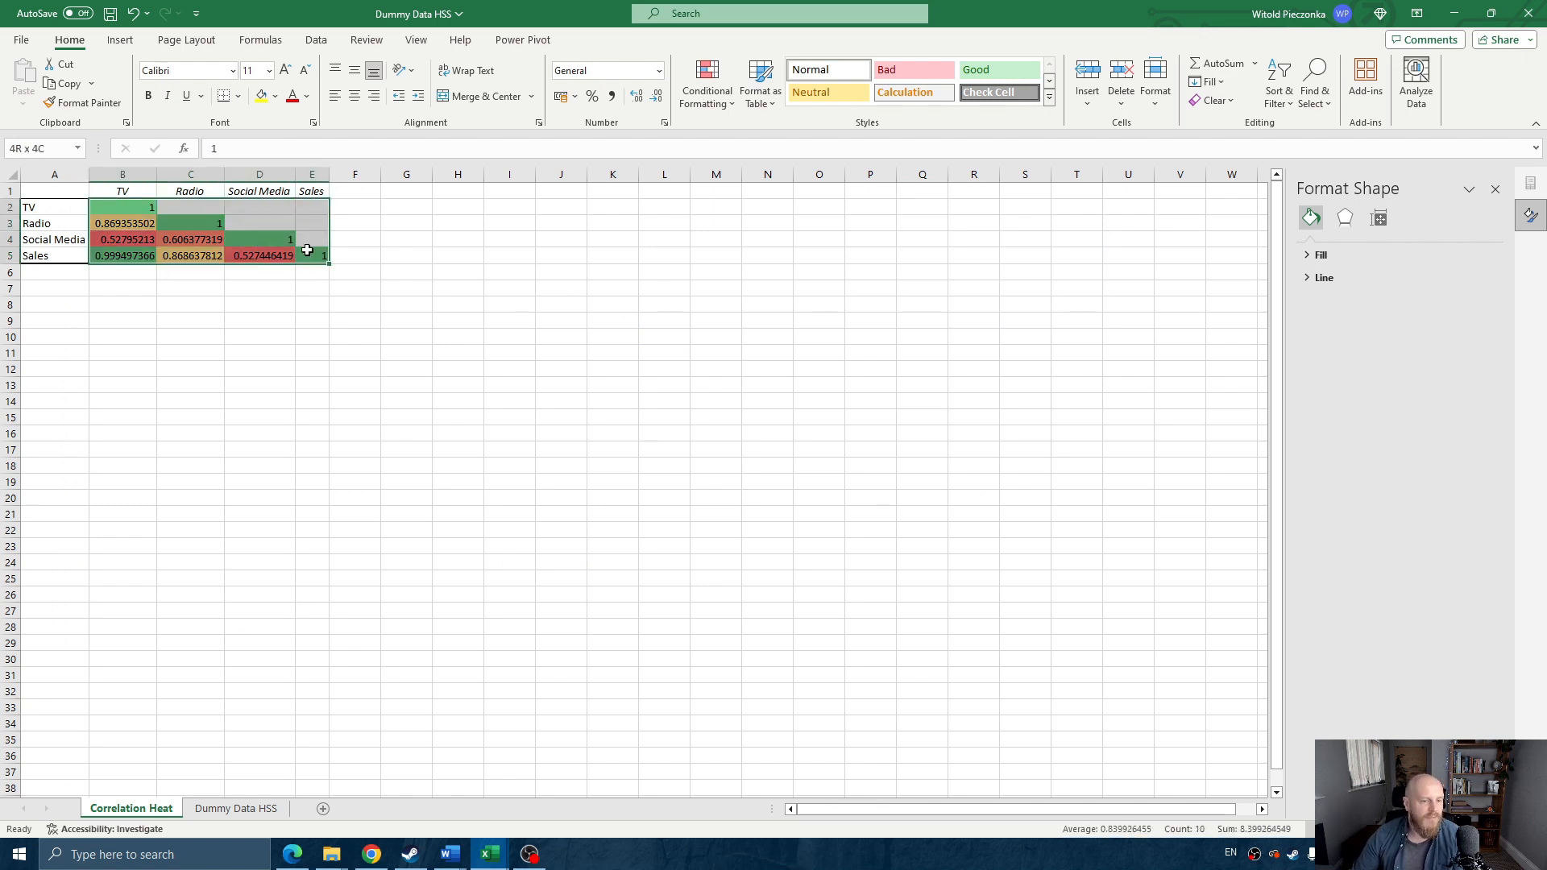
{"action": "left_click", "coordinate": [308, 250]}
{"action": "left_click", "coordinate": [124, 207]}
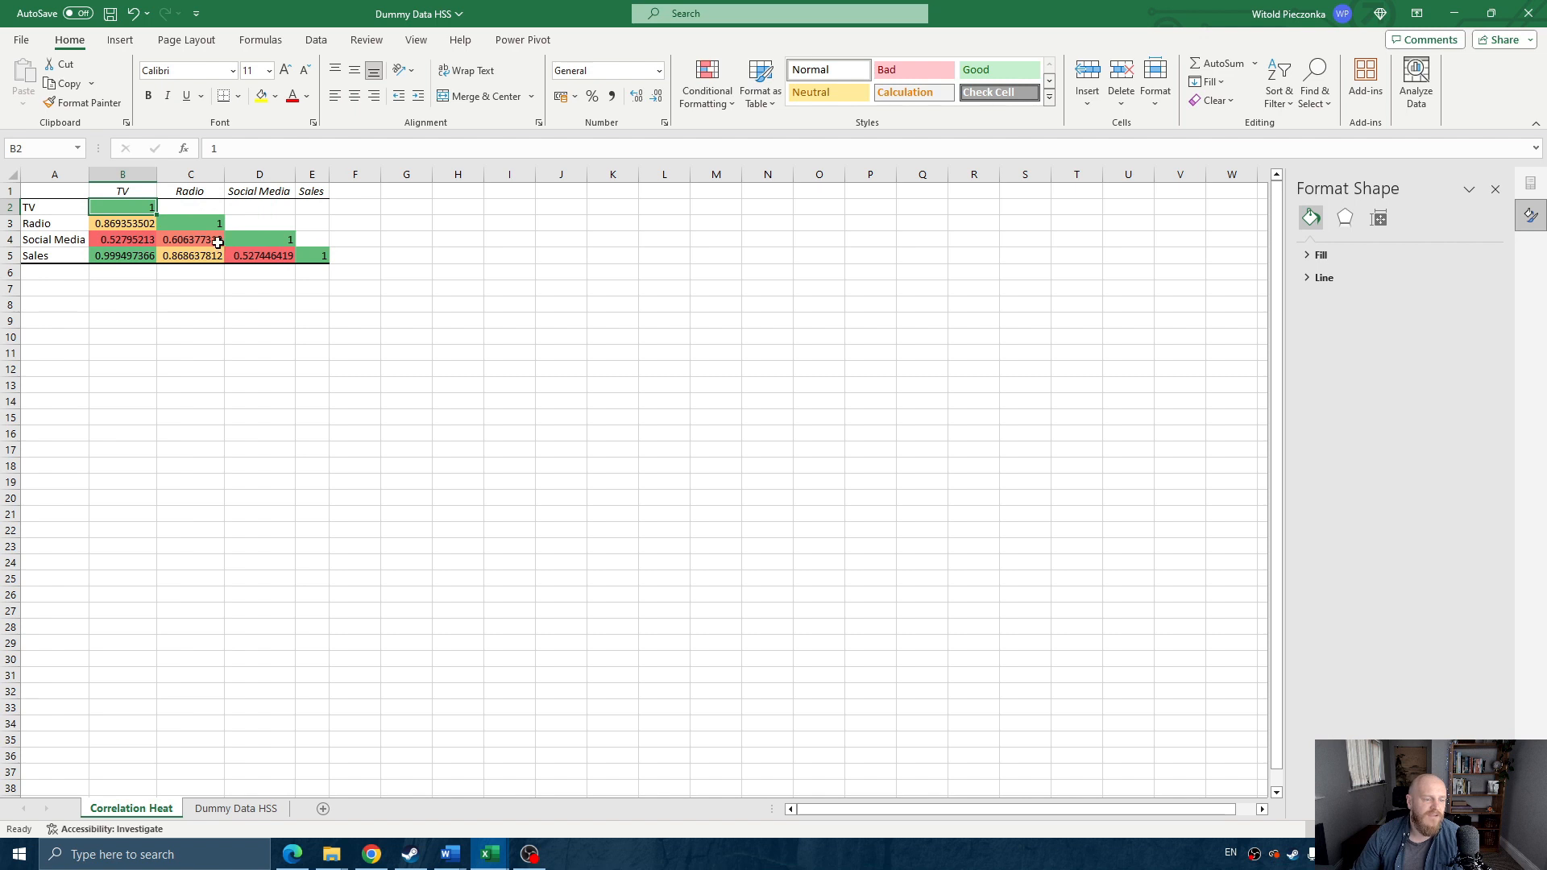
{"action": "left_click", "coordinate": [129, 191]}
{"action": "left_click", "coordinate": [79, 226]}
{"action": "left_click", "coordinate": [121, 222]}
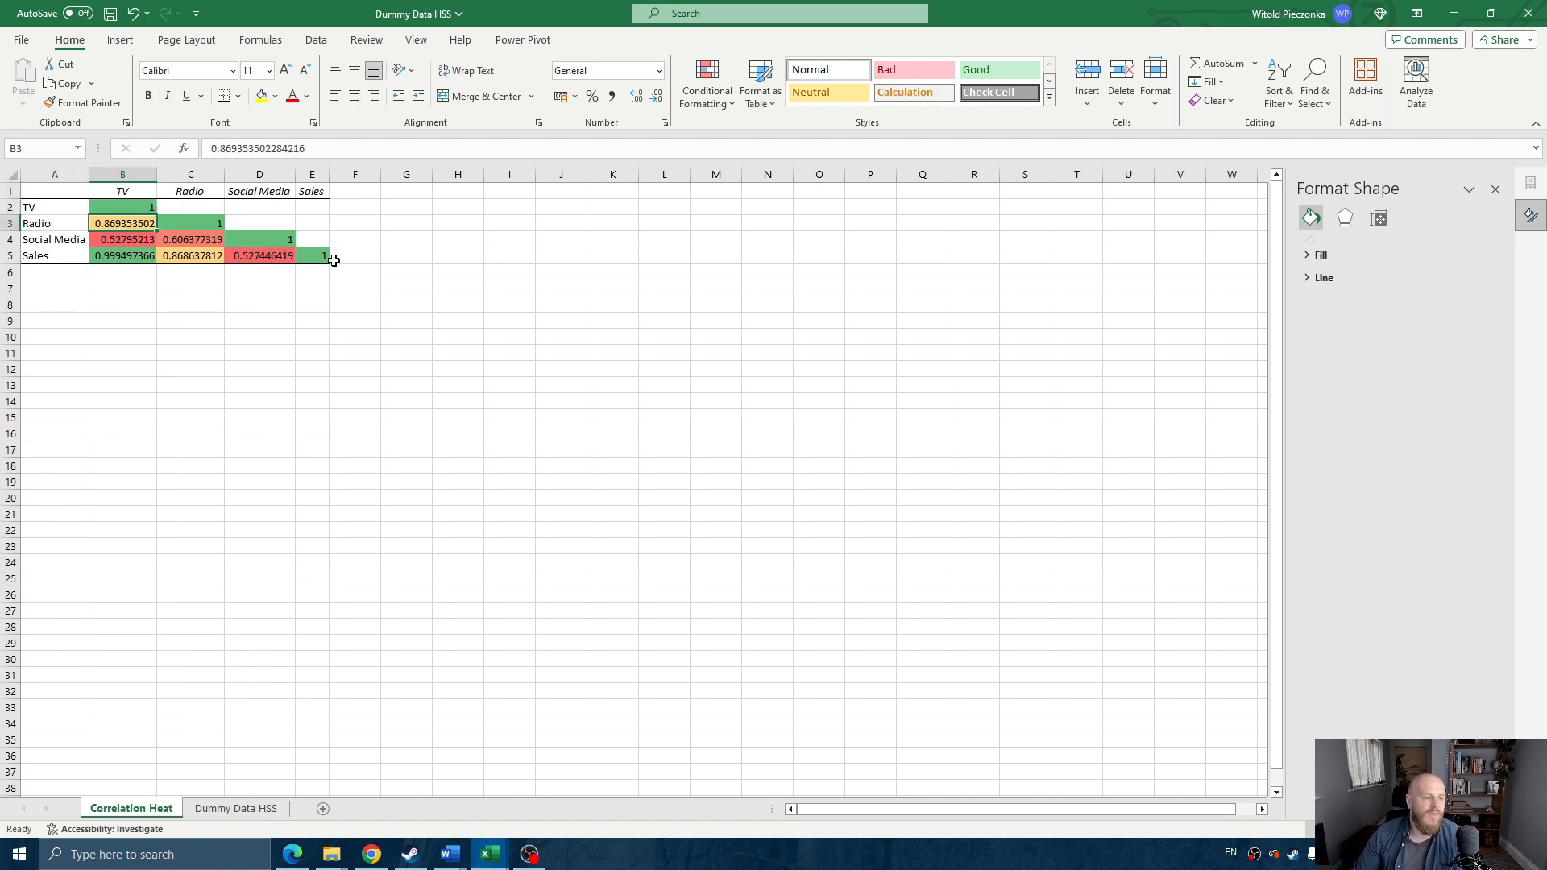
{"action": "left_click", "coordinate": [134, 194]}
{"action": "left_click", "coordinate": [74, 224]}
{"action": "left_click", "coordinate": [114, 225]}
{"action": "left_click", "coordinate": [126, 191]}
{"action": "left_click", "coordinate": [121, 223]}
{"action": "left_click", "coordinate": [66, 223]}
{"action": "left_click", "coordinate": [121, 227]}
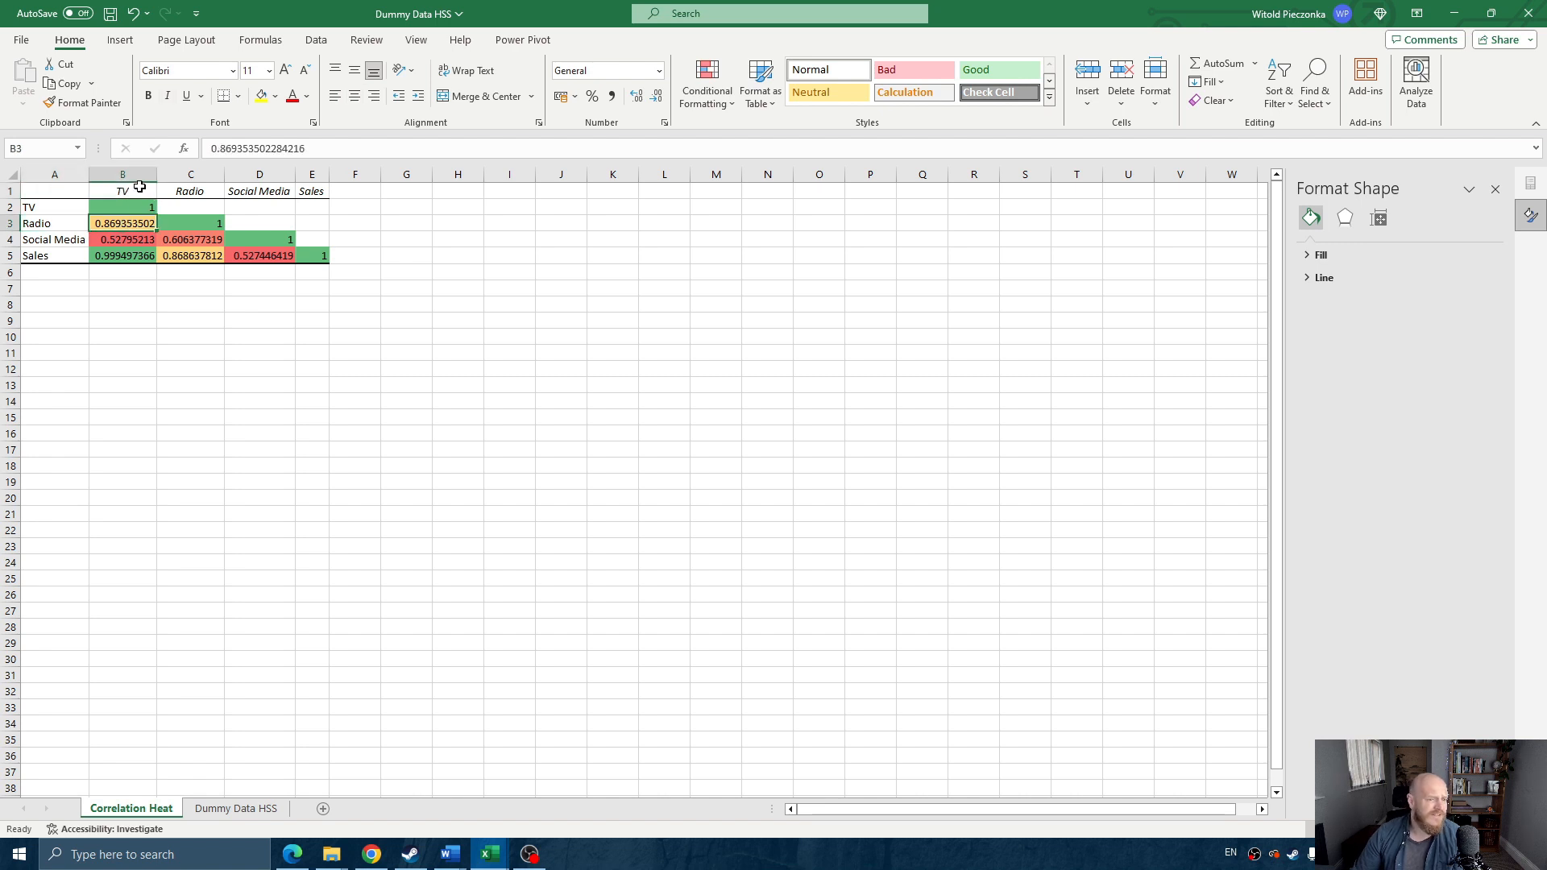
- Examine TV's correlation coefficients with Radio and with Social Media in the Correlation Heat table
{"action": "left_click", "coordinate": [50, 227]}
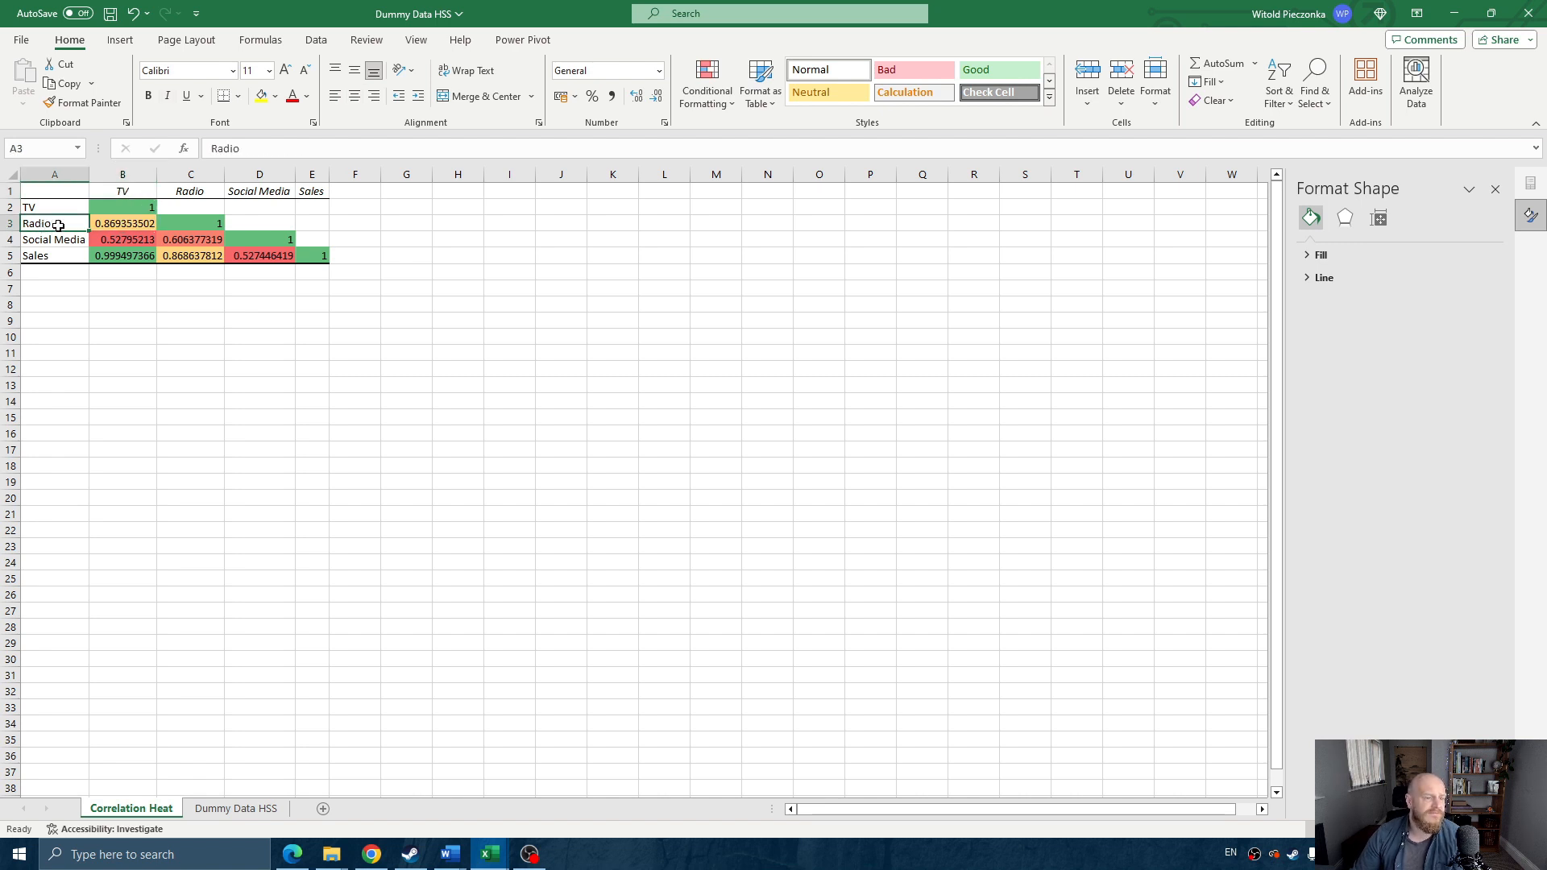
{"action": "left_click", "coordinate": [113, 226]}
{"action": "left_click", "coordinate": [127, 193]}
{"action": "left_click", "coordinate": [137, 226]}
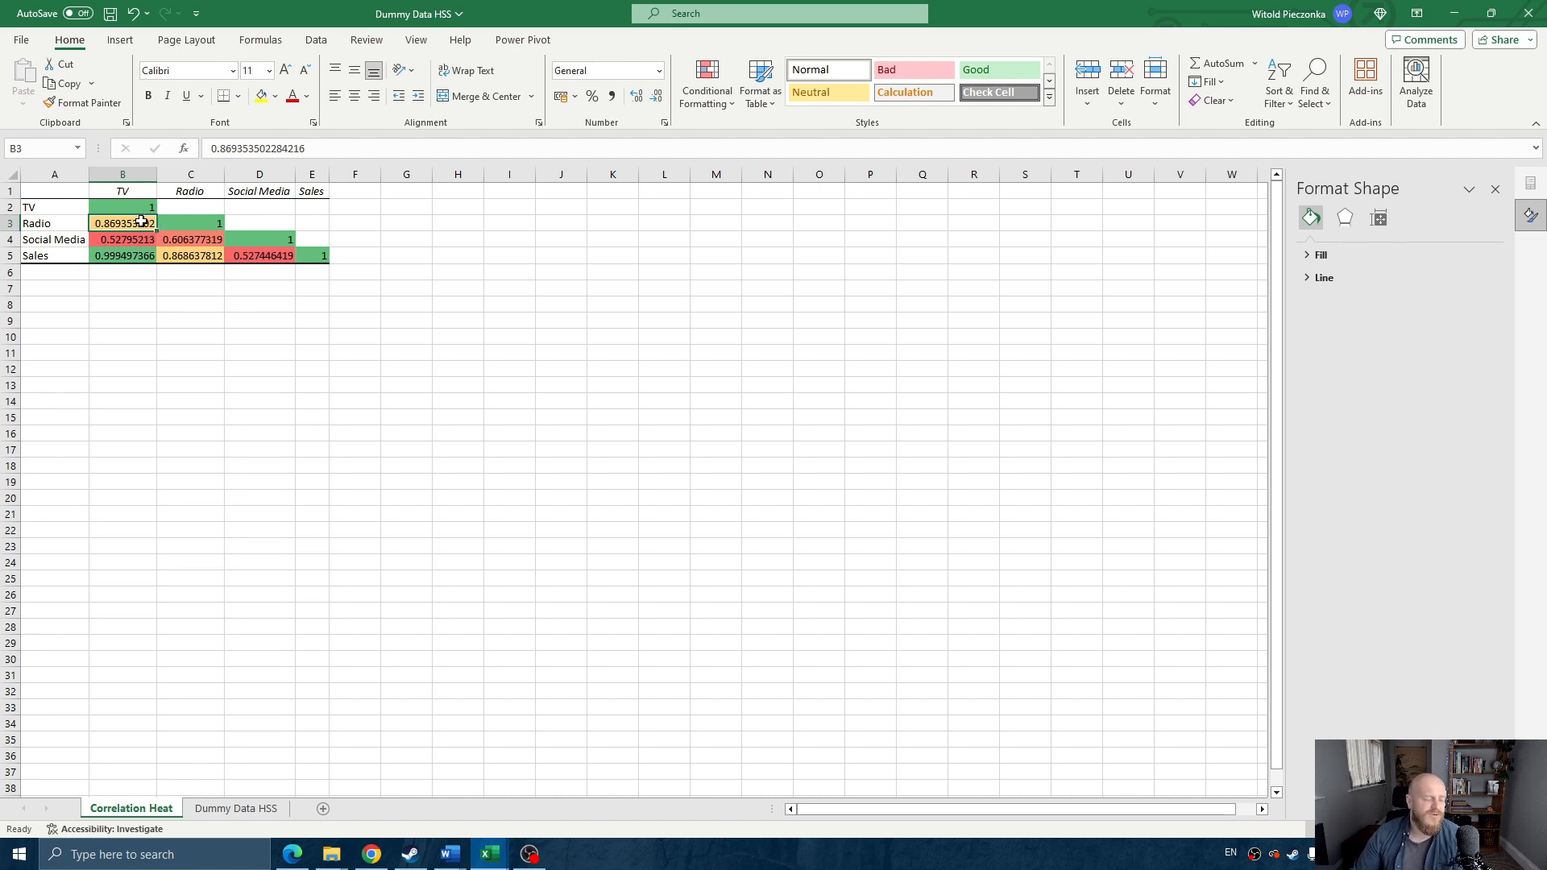
{"action": "left_click", "coordinate": [129, 192]}
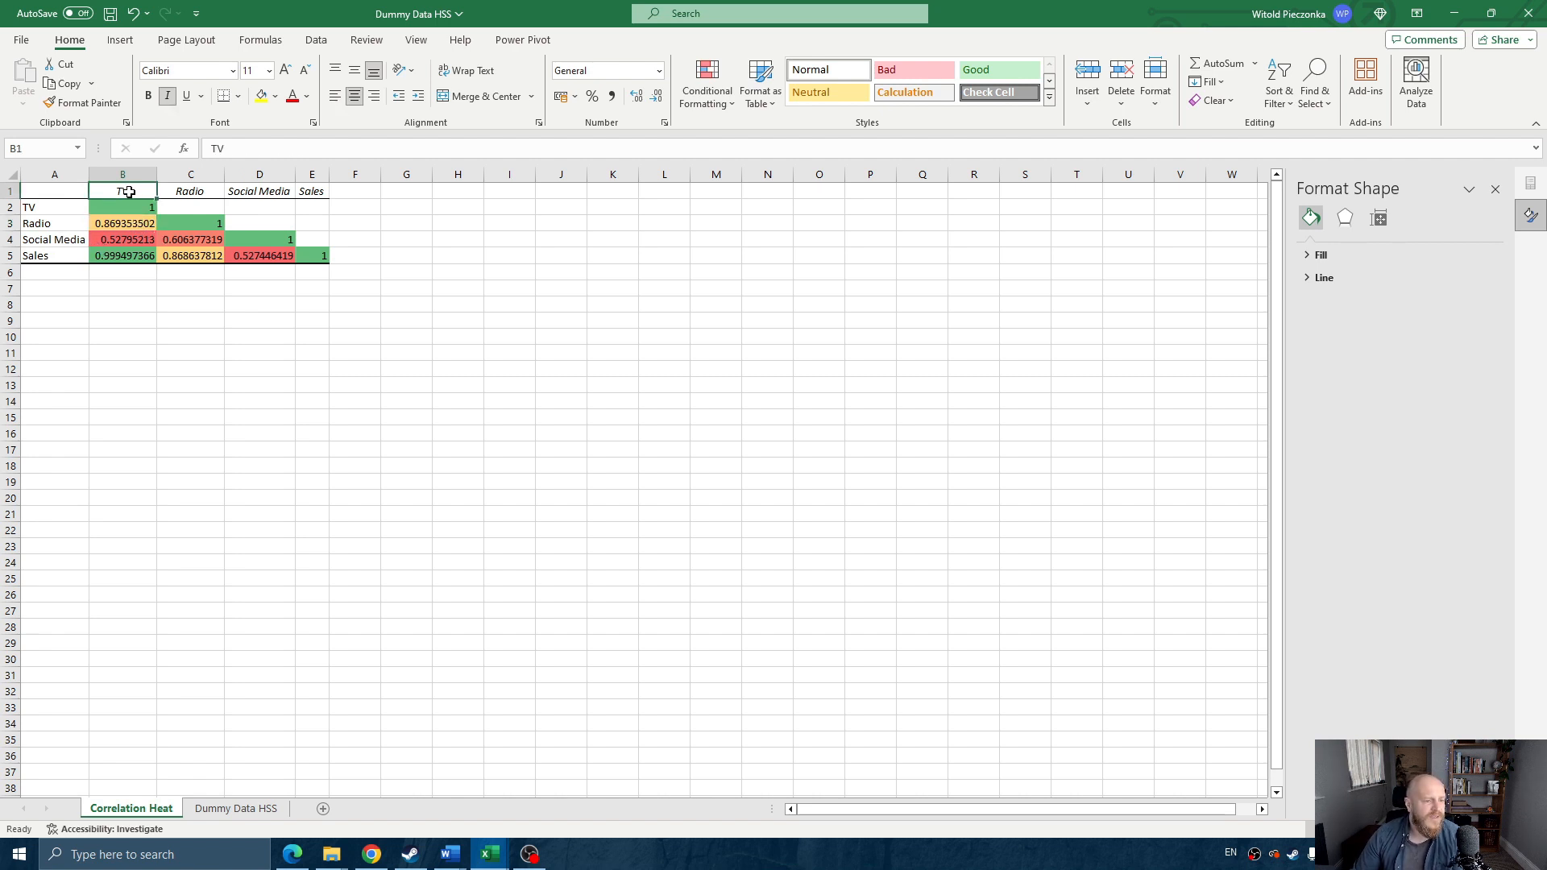
{"action": "left_click", "coordinate": [140, 241]}
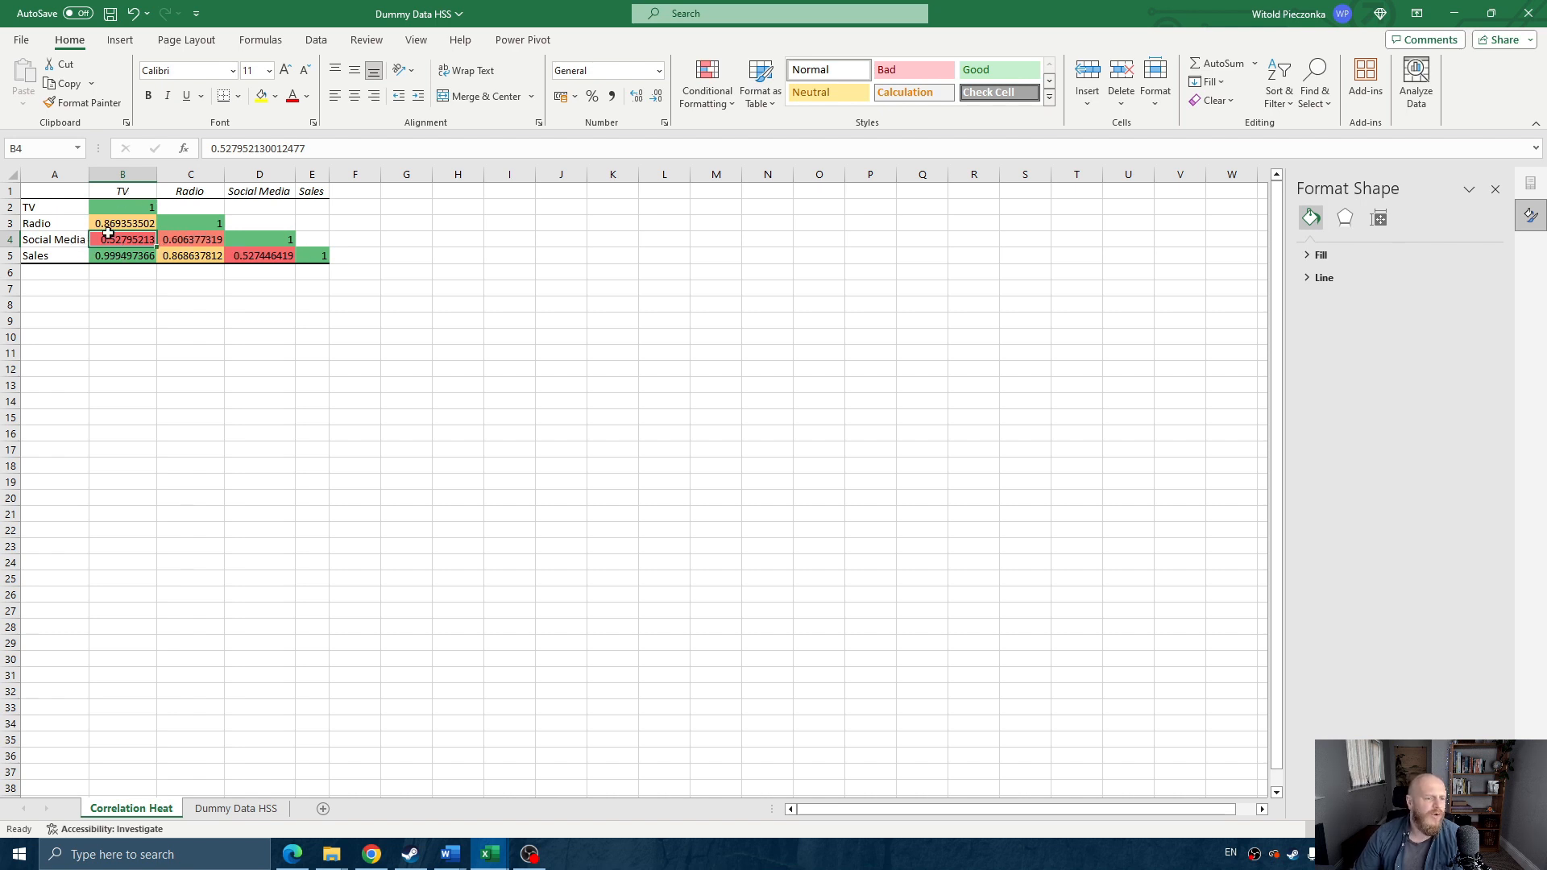
{"action": "left_click", "coordinate": [128, 191]}
{"action": "left_click", "coordinate": [125, 242]}
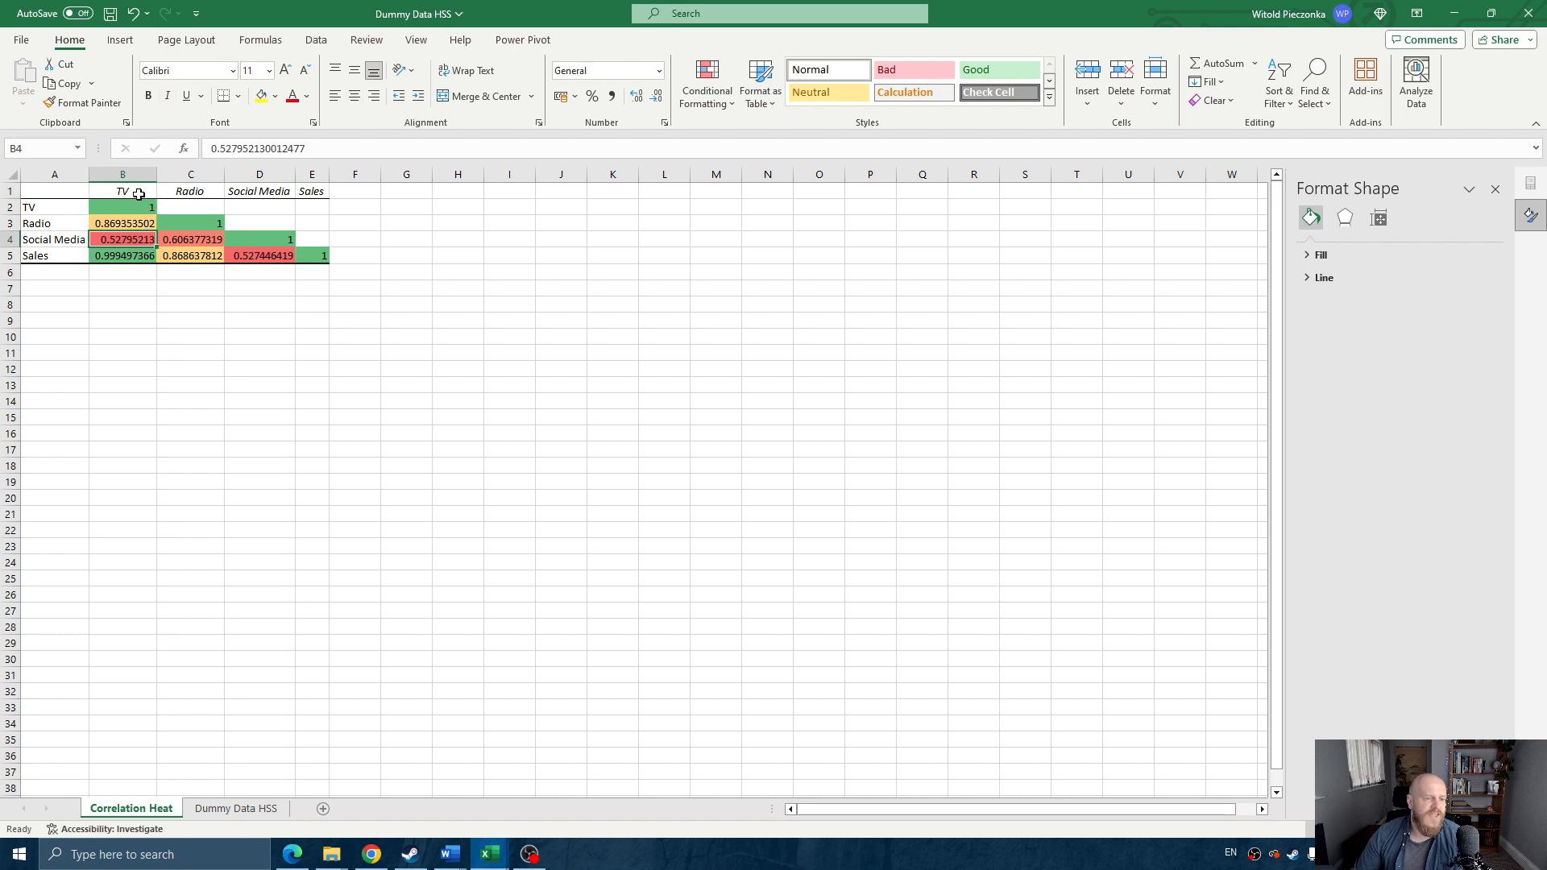
{"action": "left_click", "coordinate": [139, 195]}
{"action": "left_click", "coordinate": [134, 242]}
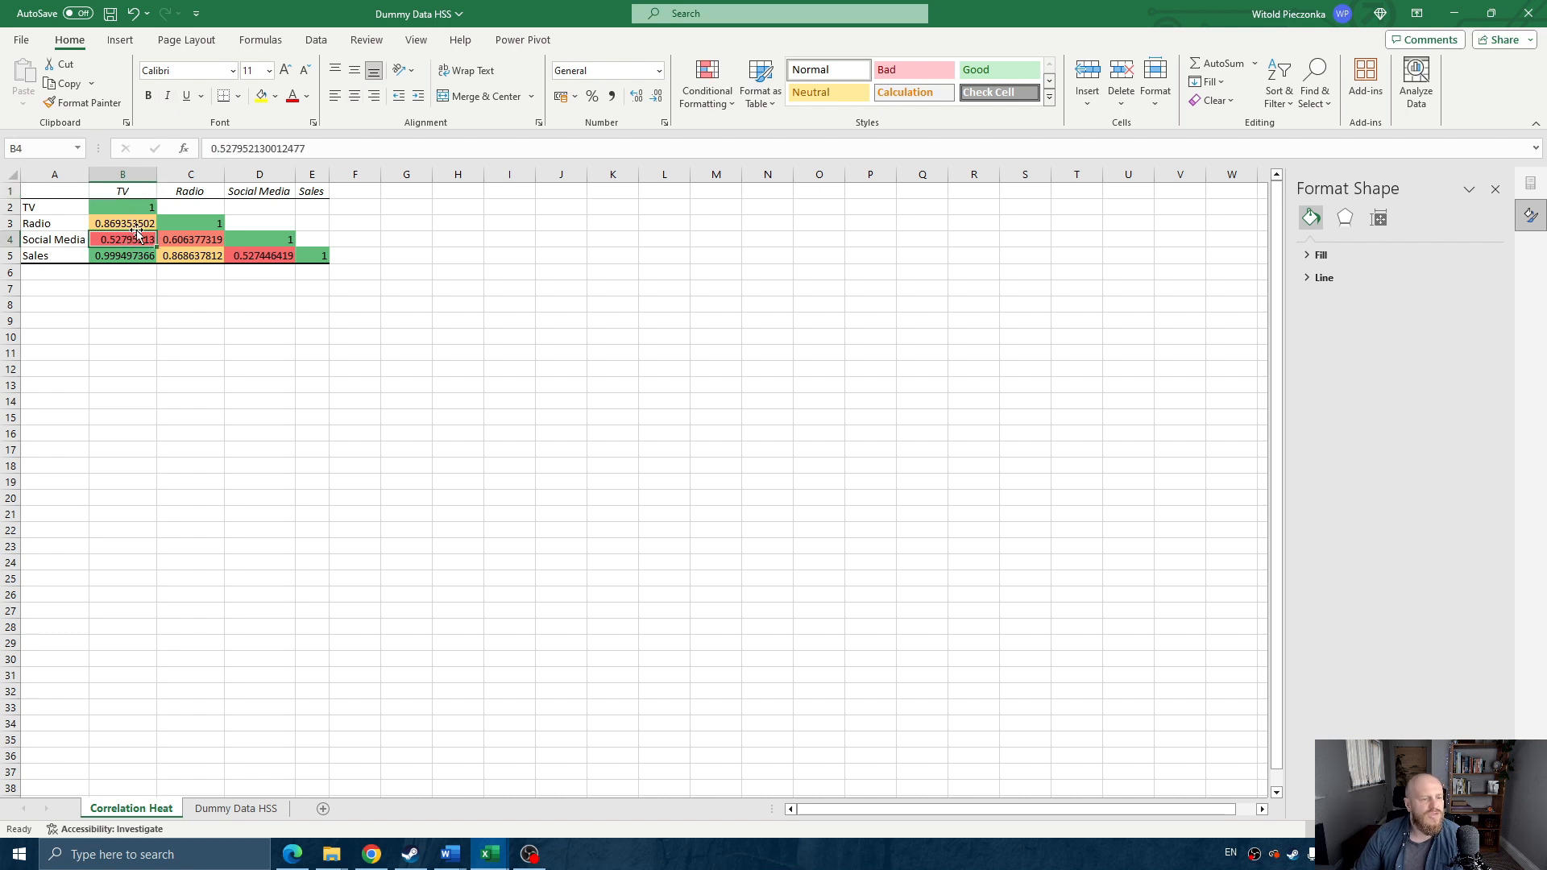
{"action": "left_click", "coordinate": [131, 195]}
{"action": "left_click", "coordinate": [136, 241]}
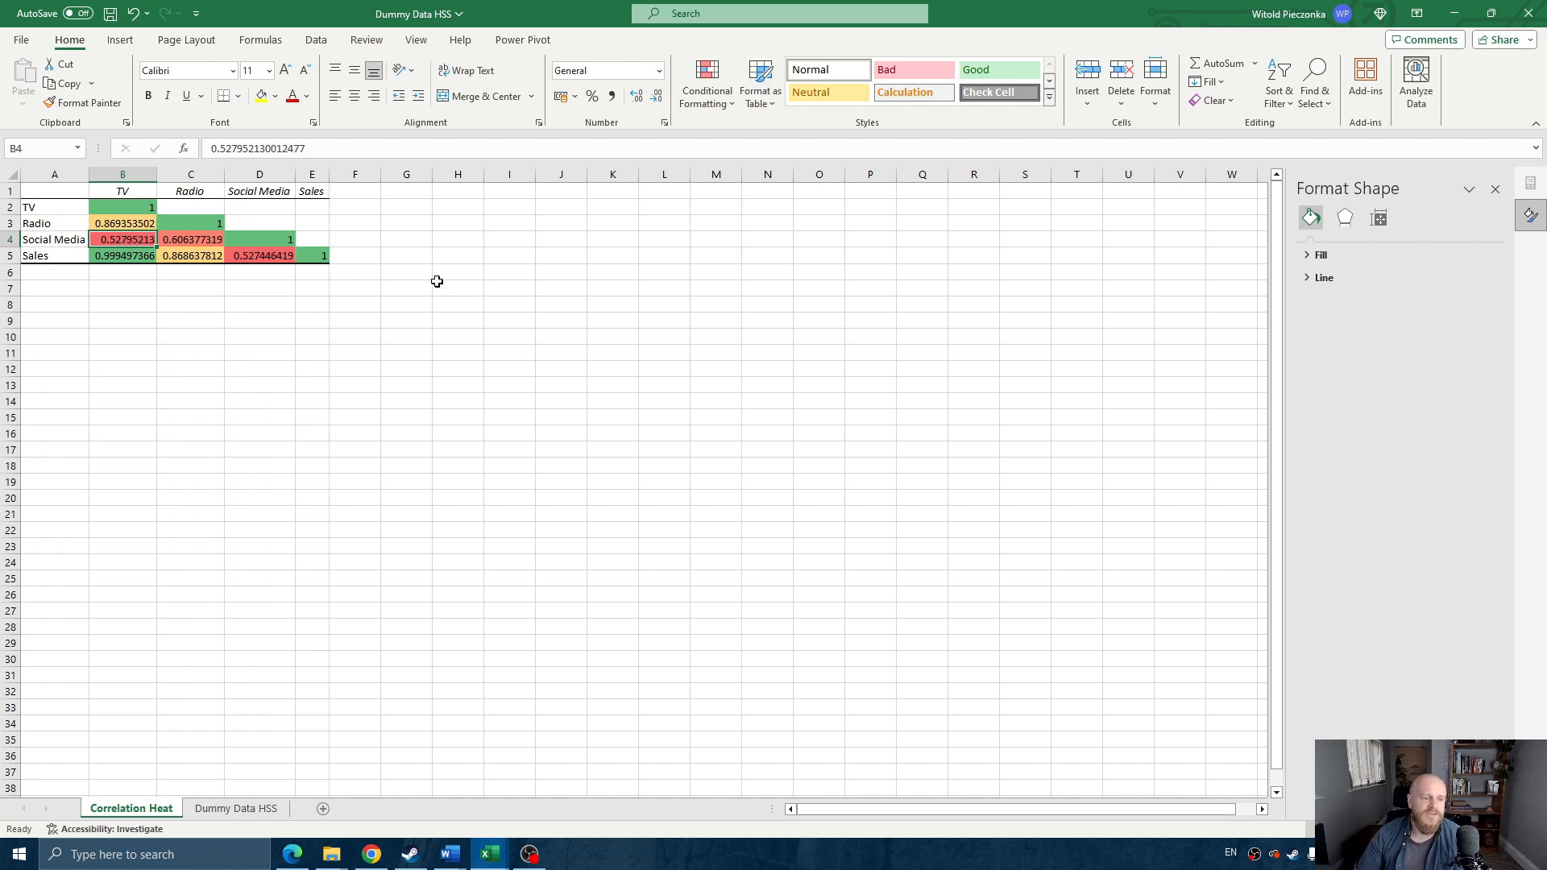
- Review the Sales row of the correlation table, starting with TV, and widen the Sales column E
{"action": "left_click", "coordinate": [129, 193]}
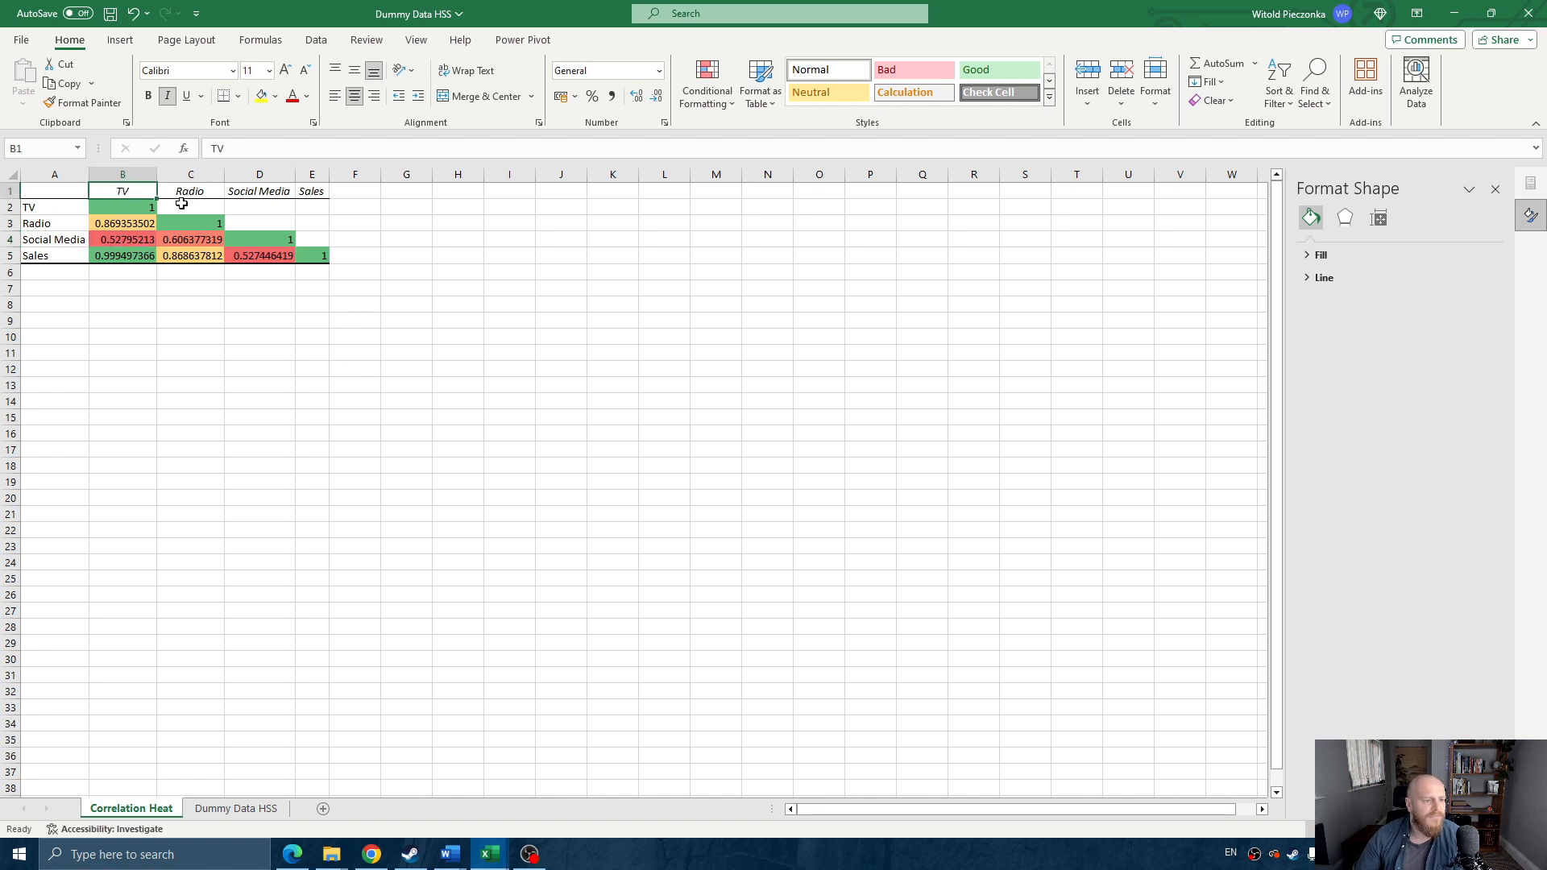
{"action": "left_click", "coordinate": [128, 256]}
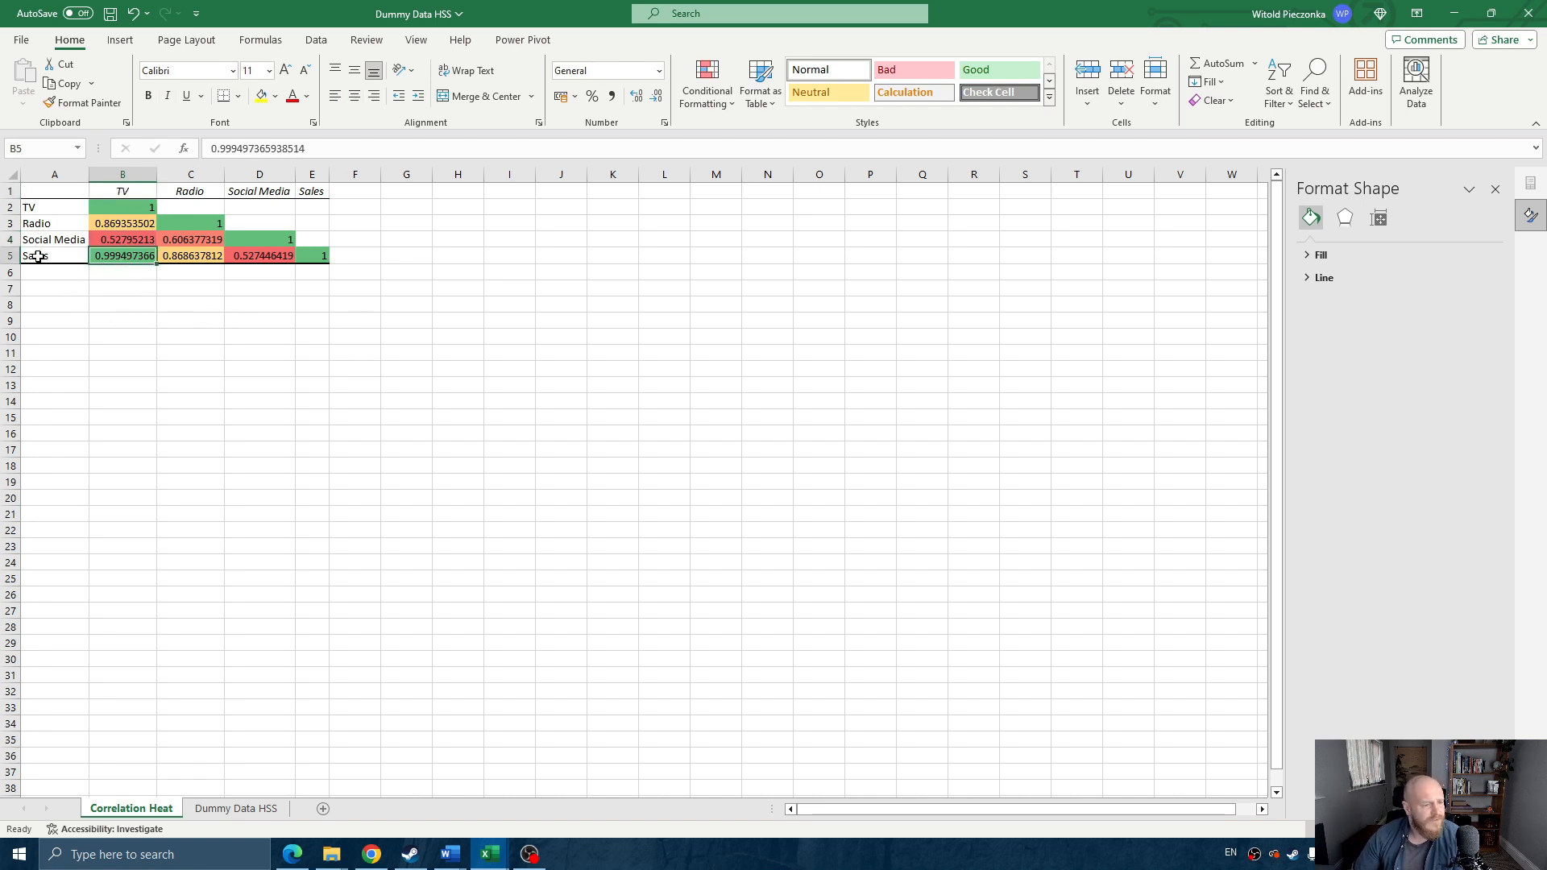
{"action": "left_click_drag", "start_coordinate": [37, 257], "coordinate": [311, 254]}
{"action": "left_click_drag", "start_coordinate": [48, 256], "coordinate": [339, 272]}
{"action": "left_click", "coordinate": [282, 305]}
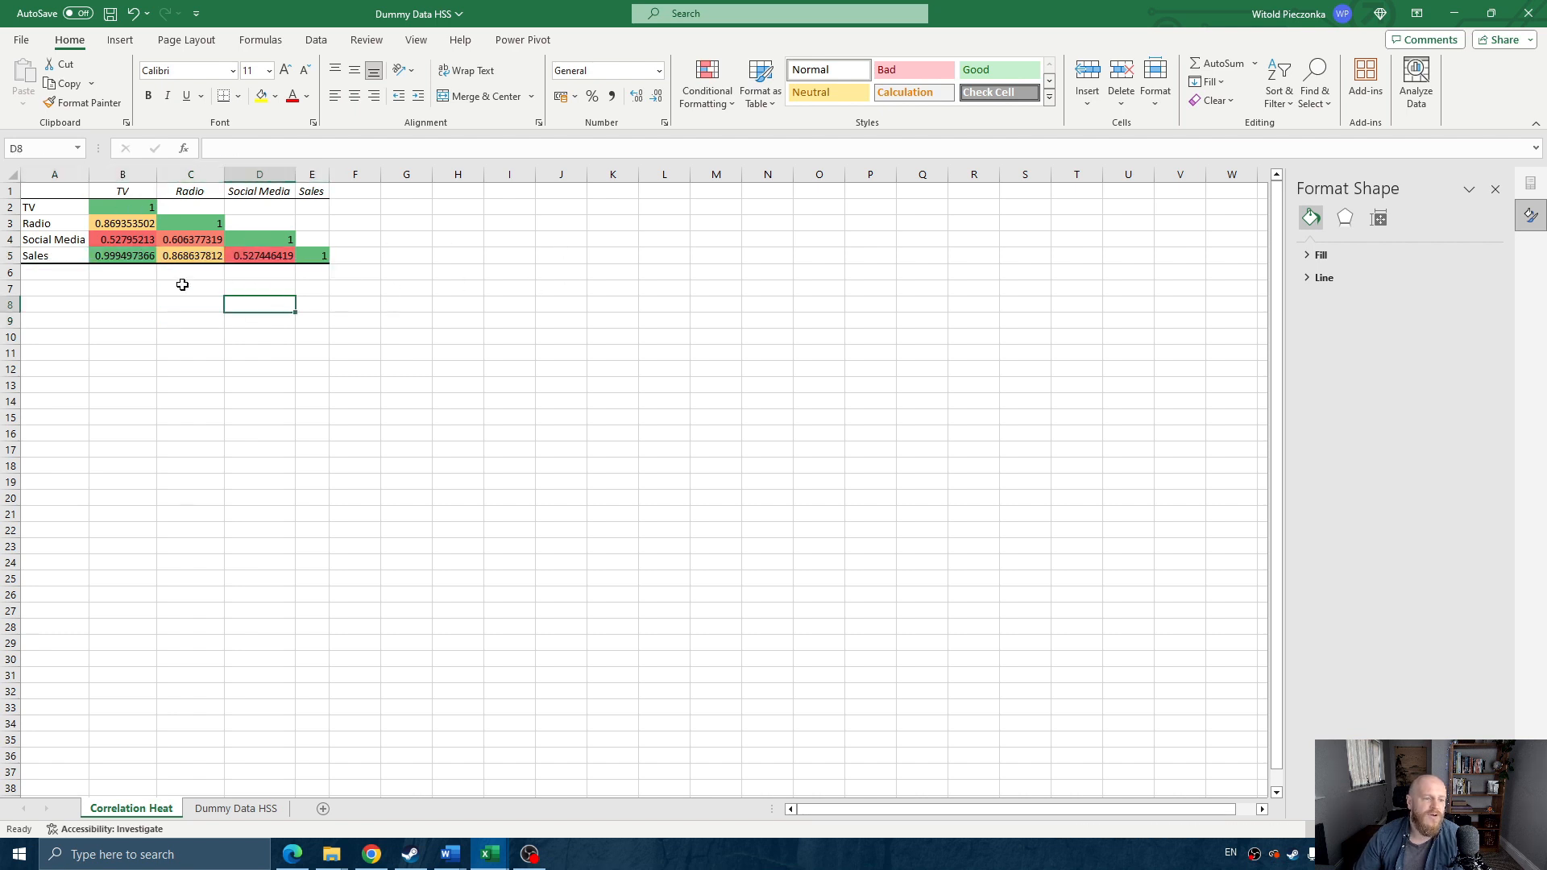
{"action": "left_click_drag", "start_coordinate": [330, 174], "coordinate": [381, 174]}
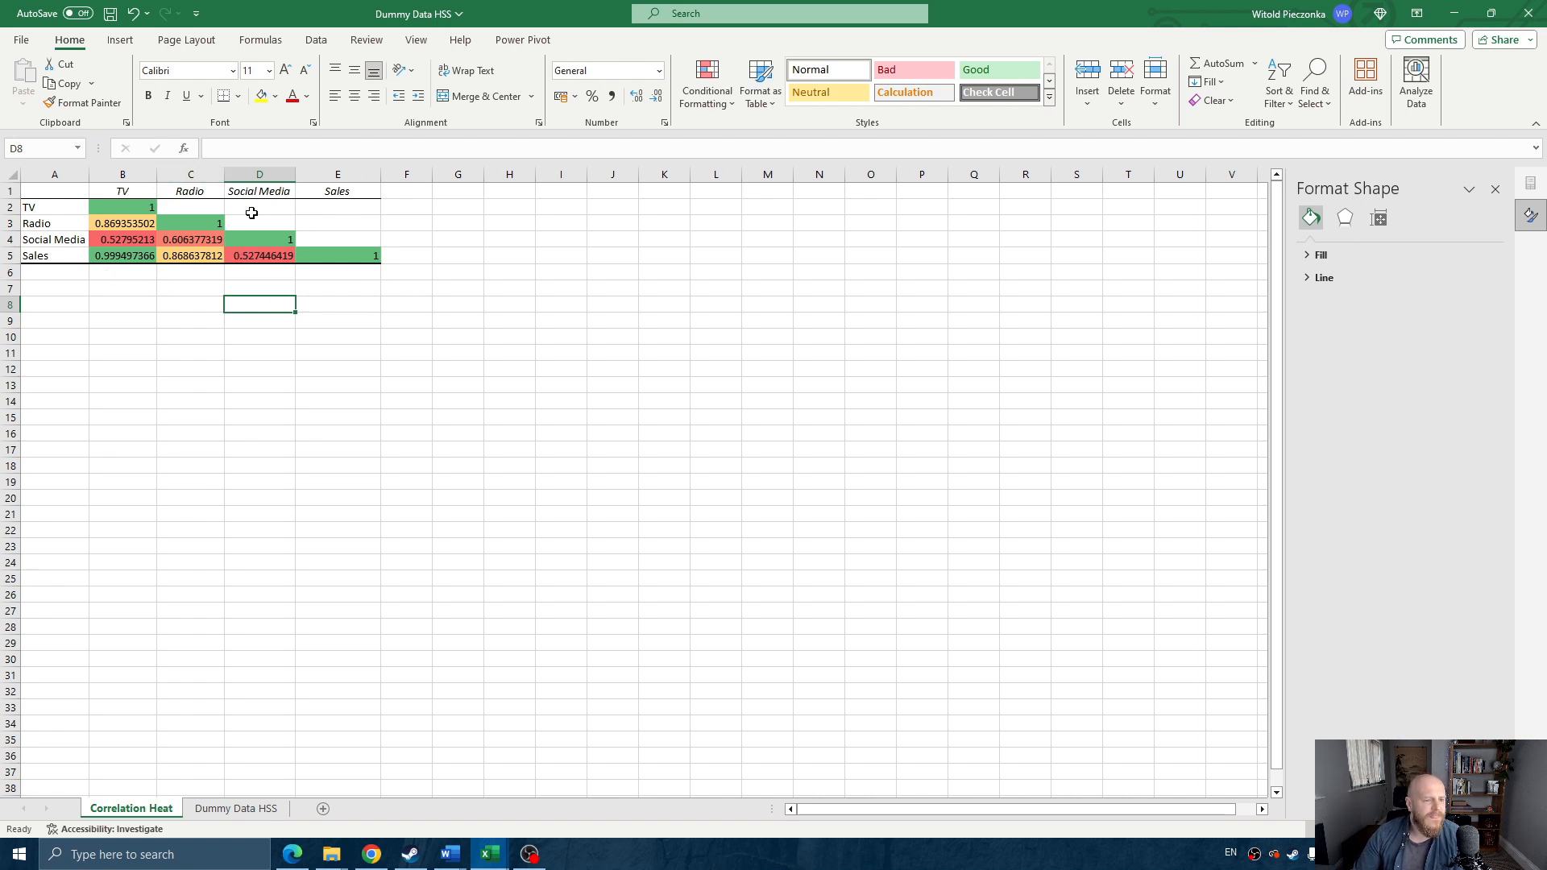
- Check the Sales coefficients for Social Media, Radio and TV one after another in the correlation table
{"action": "left_click", "coordinate": [272, 193]}
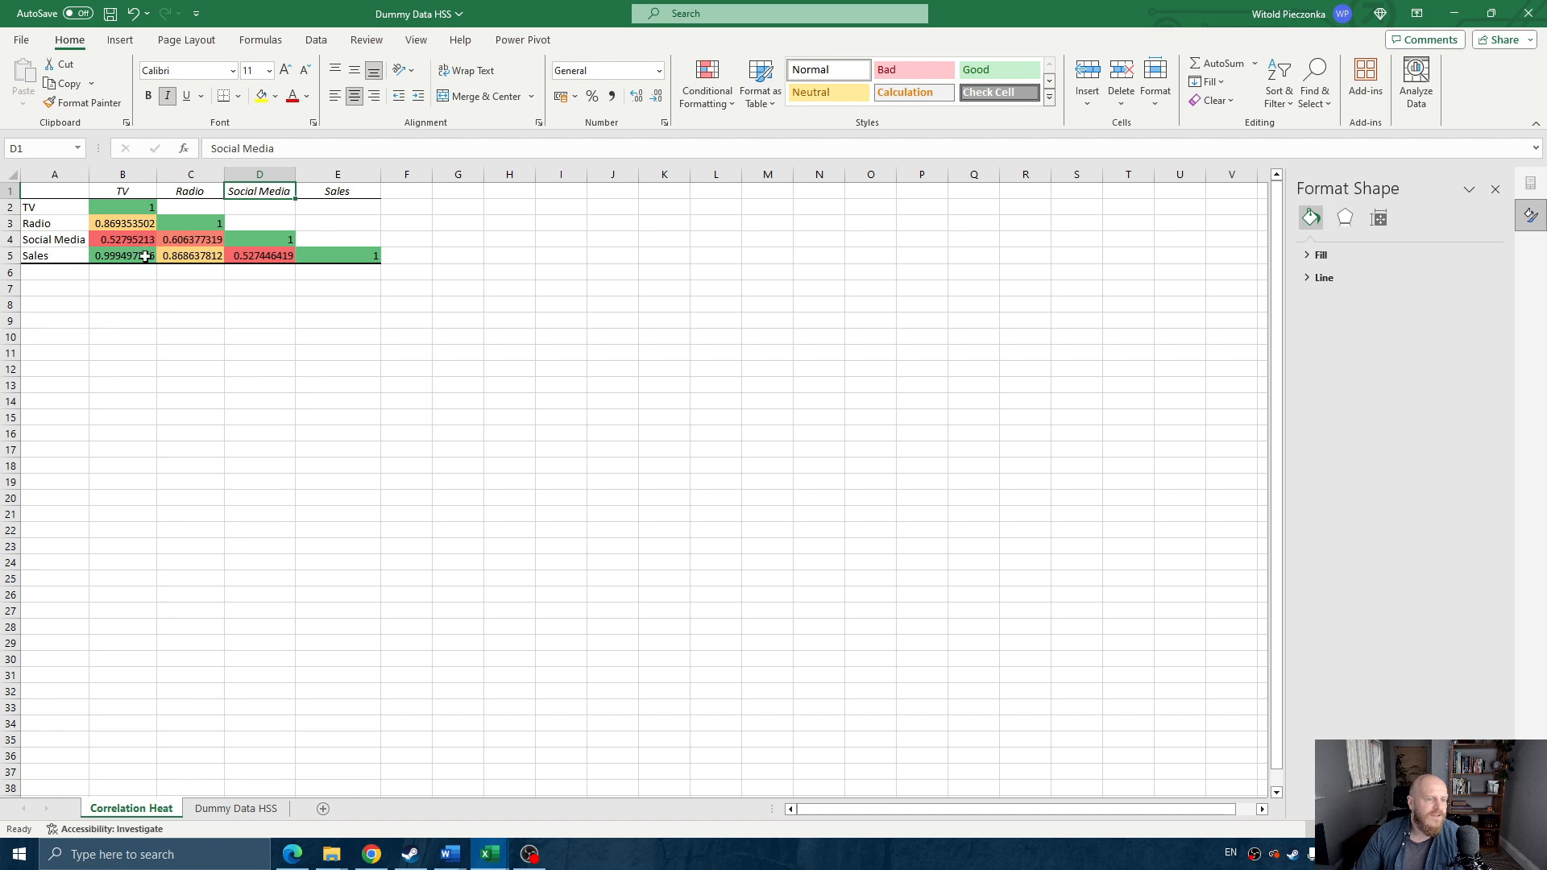
{"action": "left_click", "coordinate": [282, 257]}
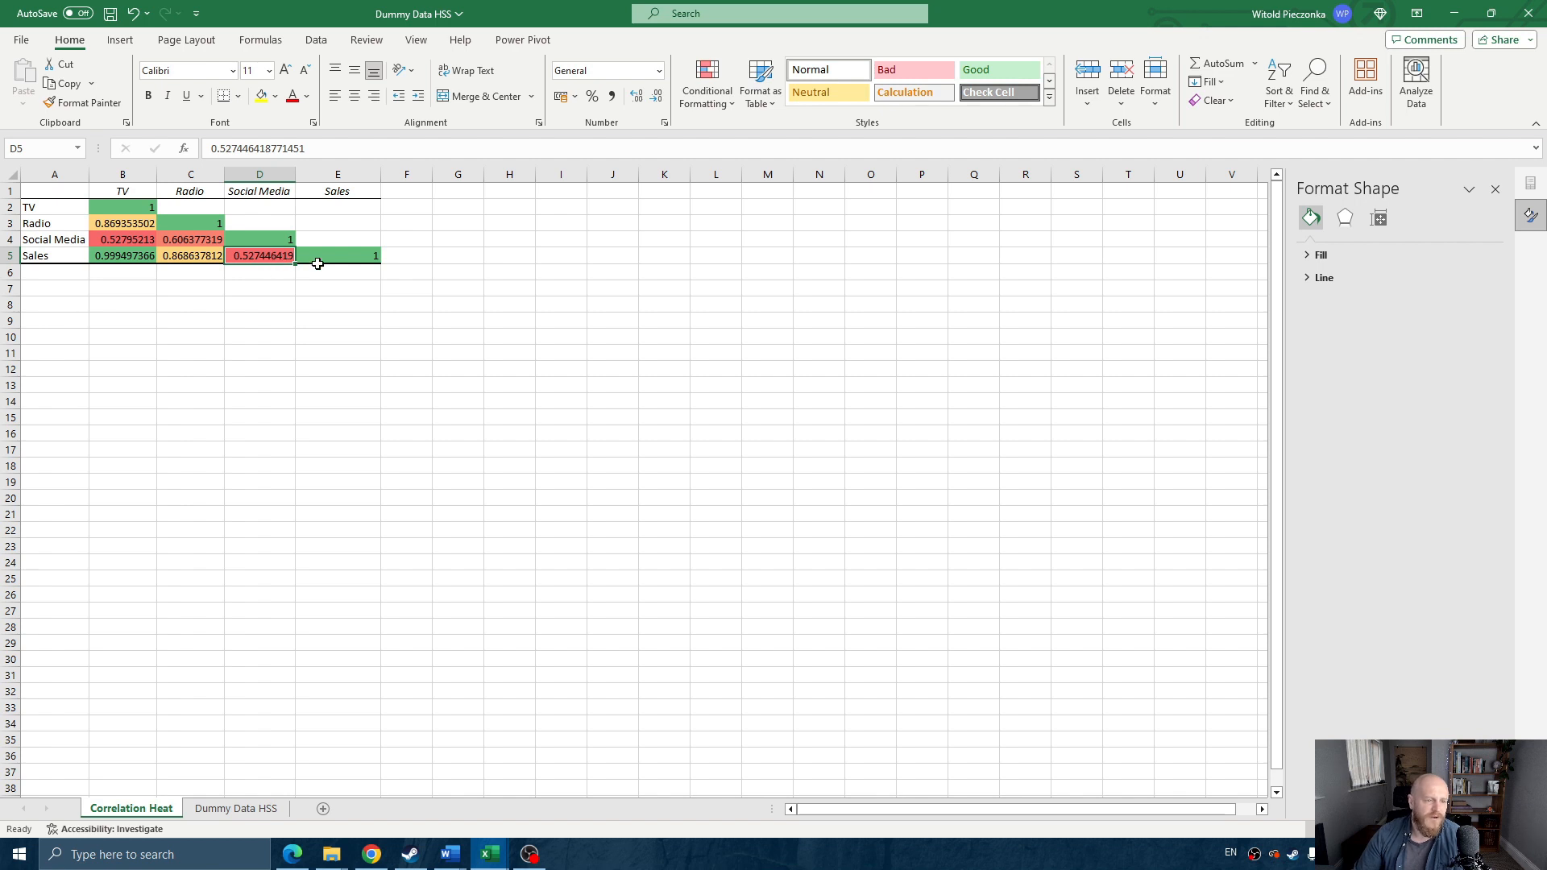
{"action": "left_click", "coordinate": [196, 194]}
{"action": "left_click", "coordinate": [192, 256]}
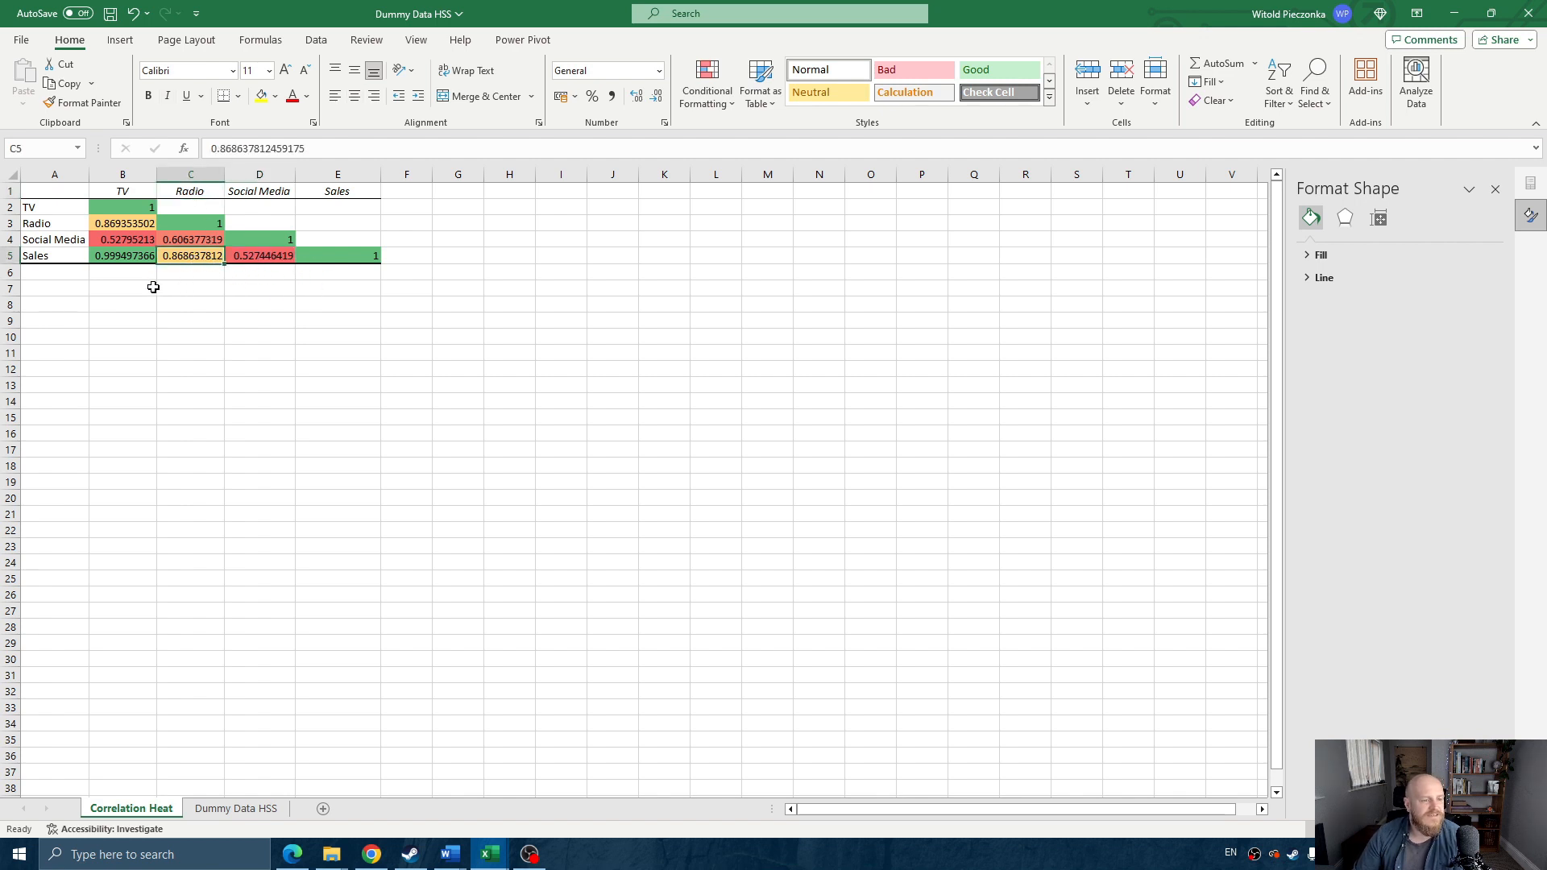
{"action": "left_click", "coordinate": [129, 193]}
{"action": "left_click", "coordinate": [112, 256]}
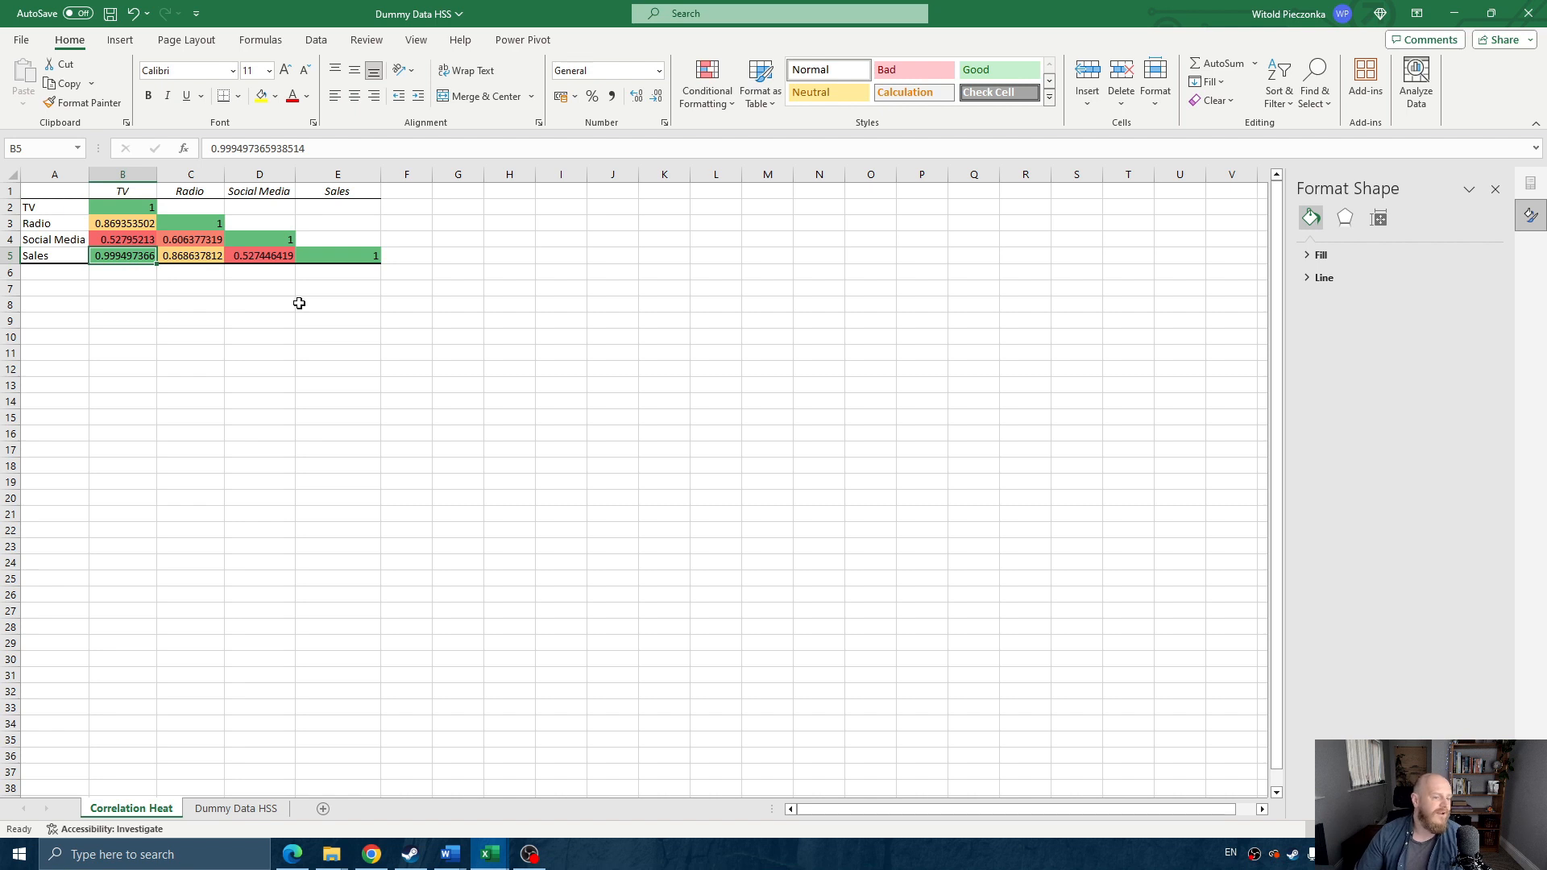
- Examine the TV and Sales coefficient in cell B5 against its row and column headings
{"action": "left_click", "coordinate": [56, 257]}
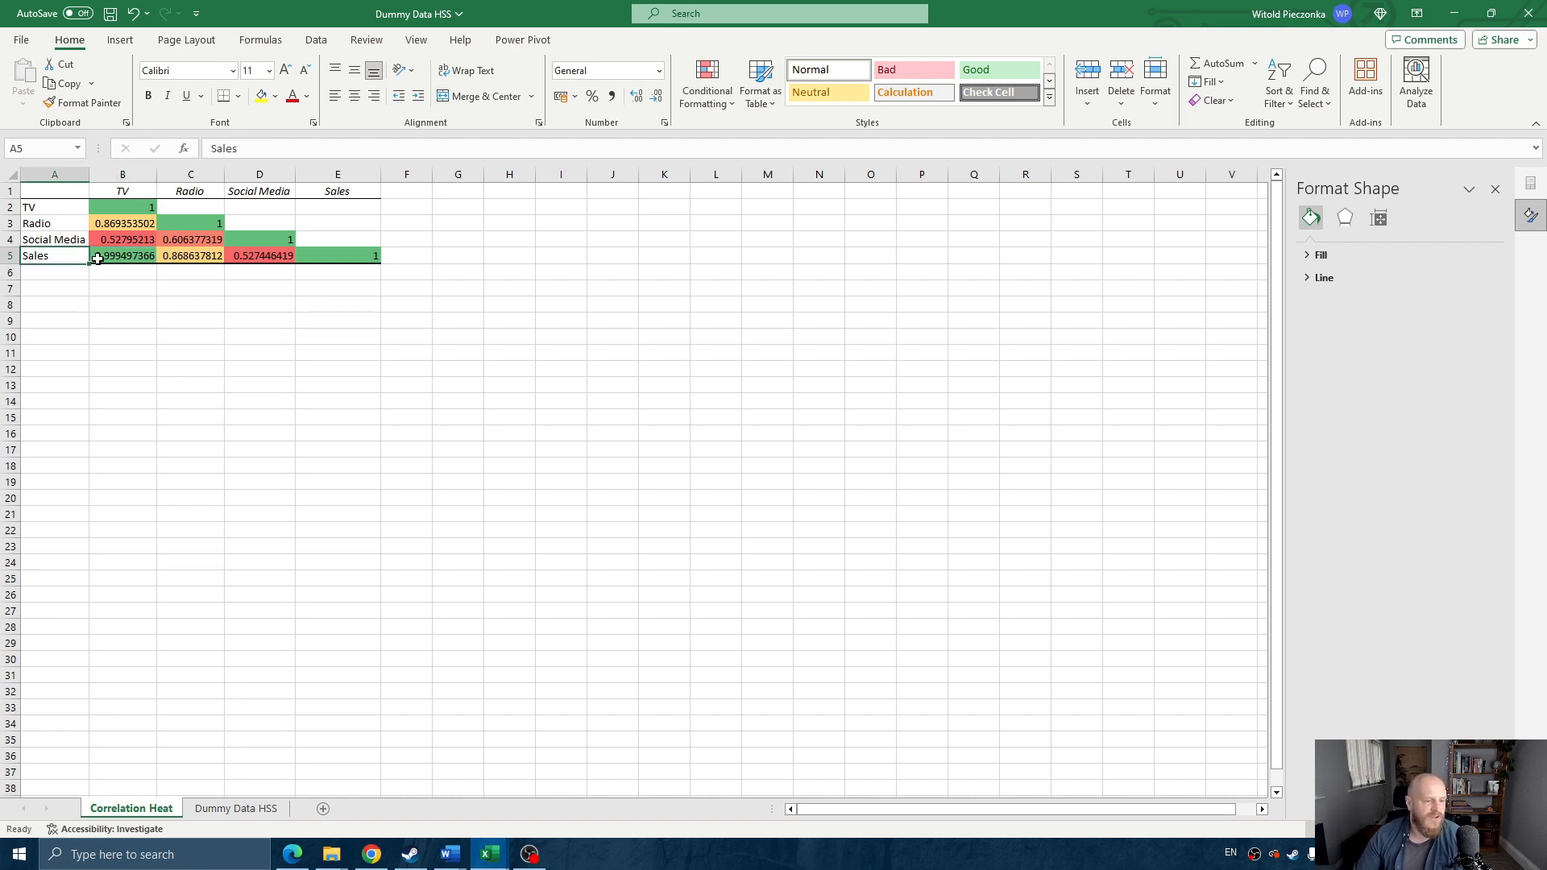
{"action": "left_click", "coordinate": [100, 257]}
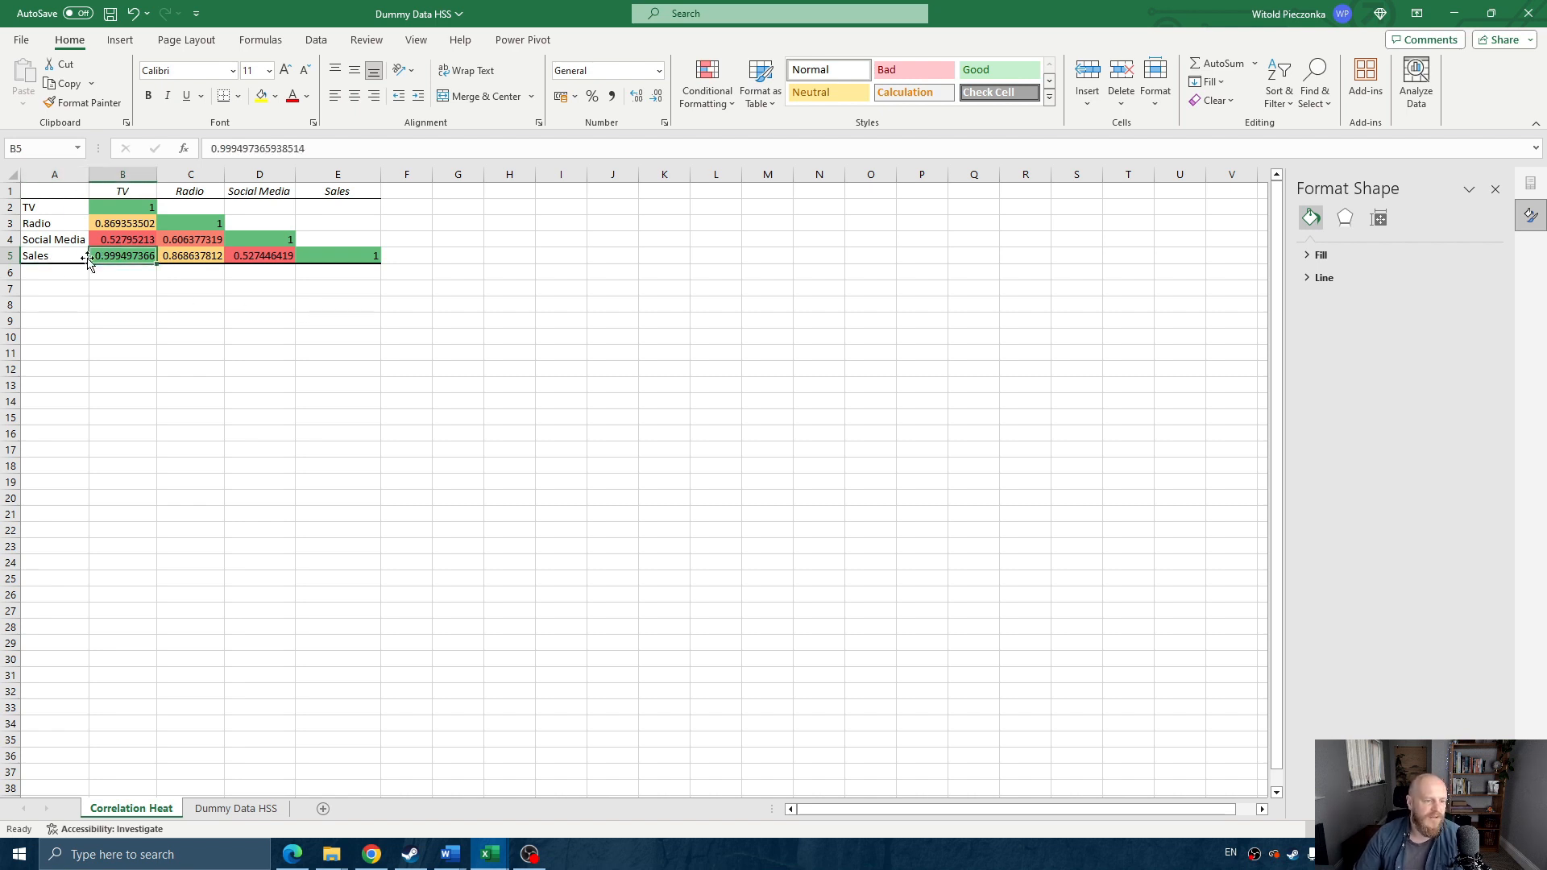
{"action": "left_click", "coordinate": [130, 191]}
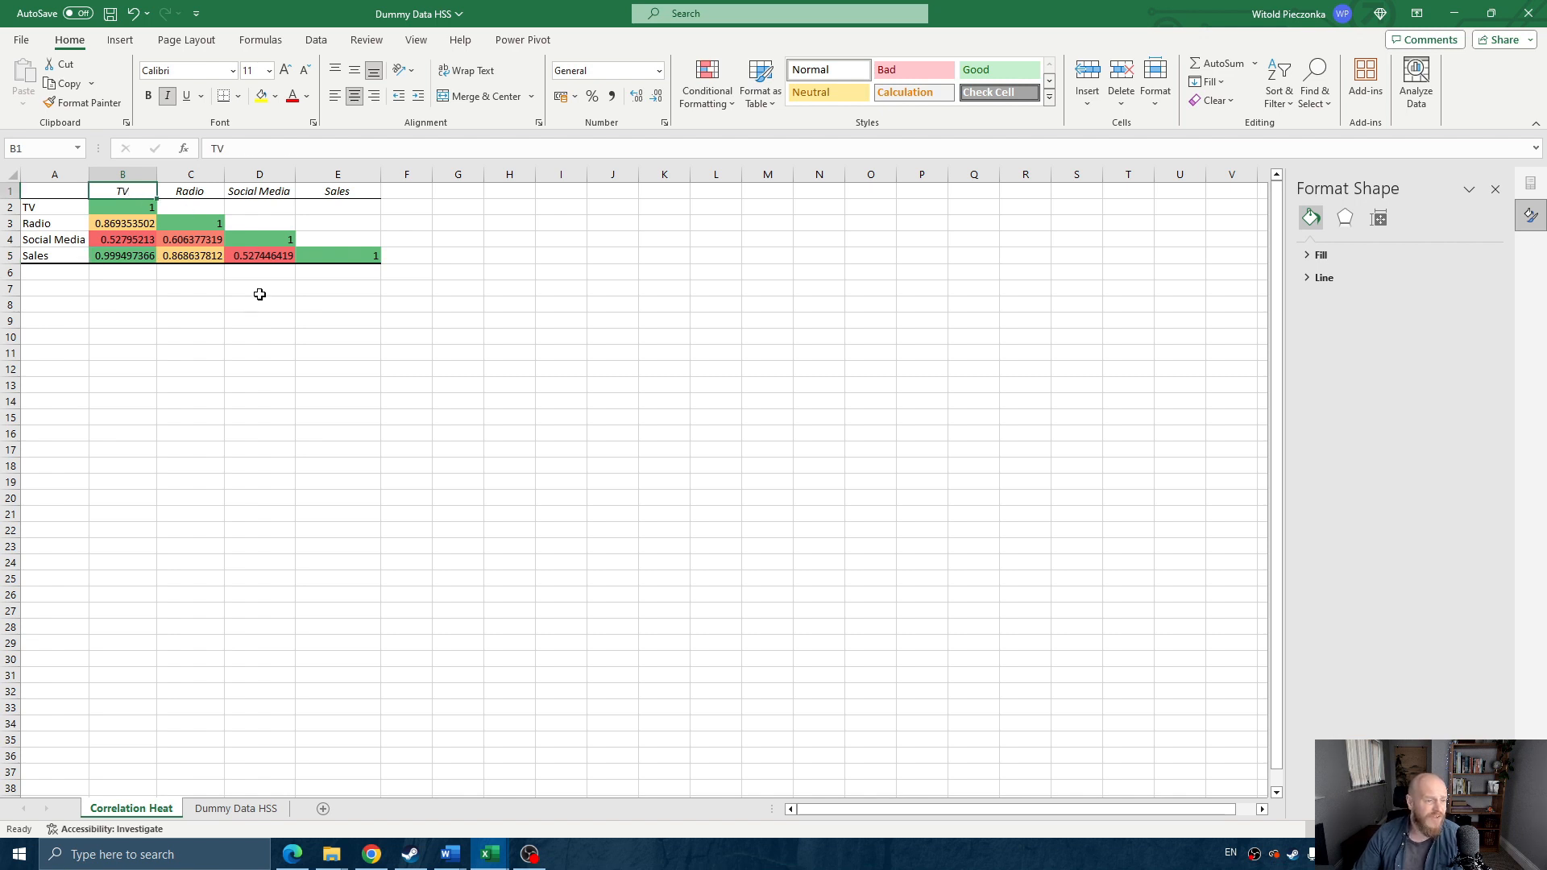
{"action": "left_click", "coordinate": [119, 258]}
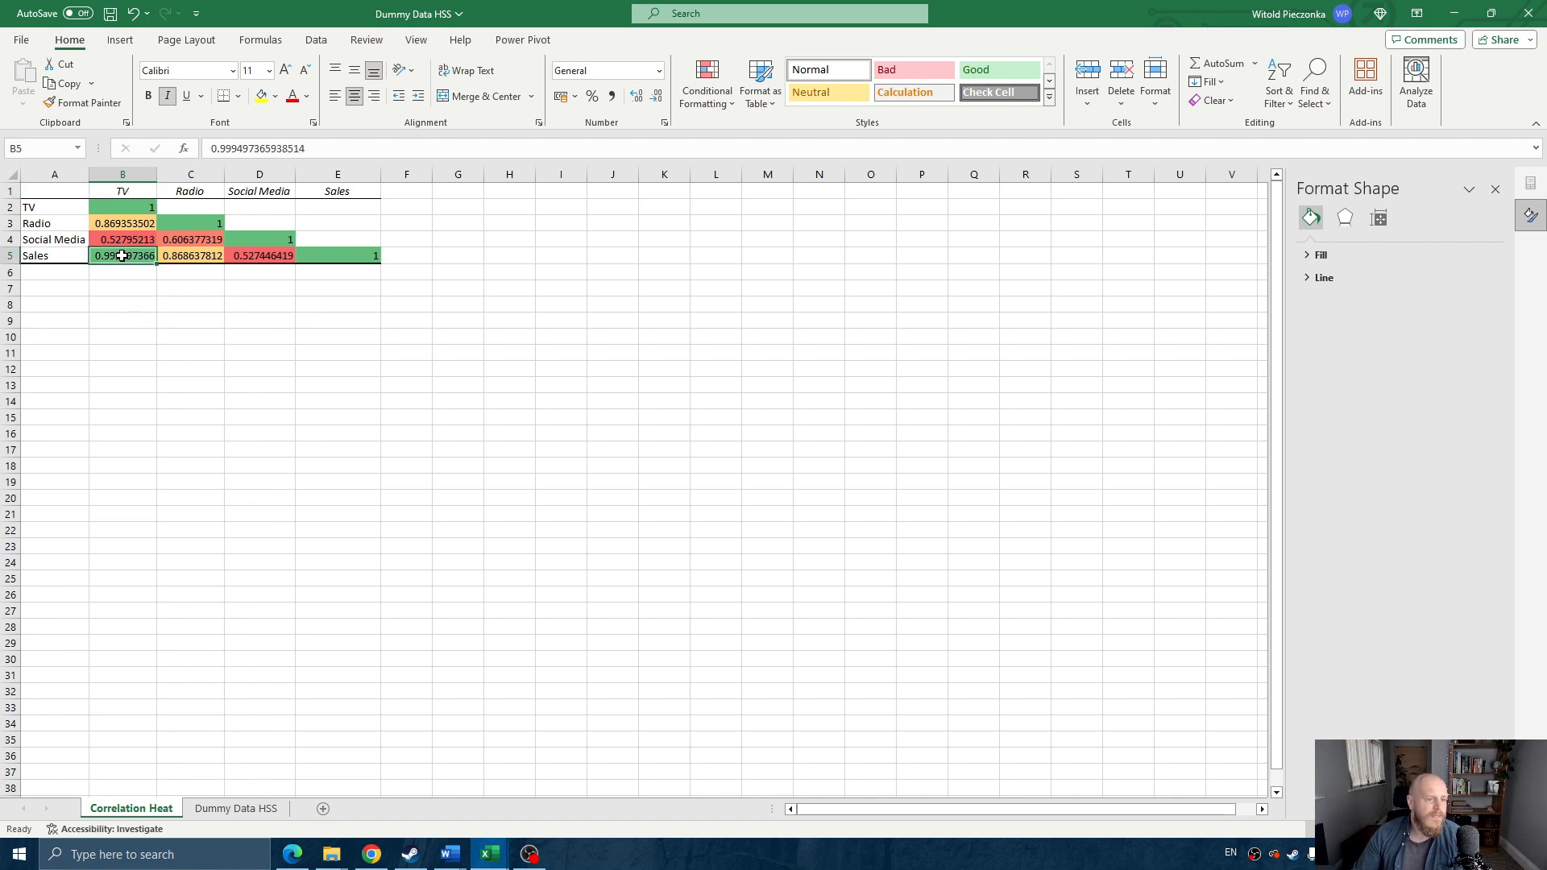
{"action": "left_click", "coordinate": [67, 257]}
{"action": "left_click", "coordinate": [123, 256]}
{"action": "left_click", "coordinate": [61, 256]}
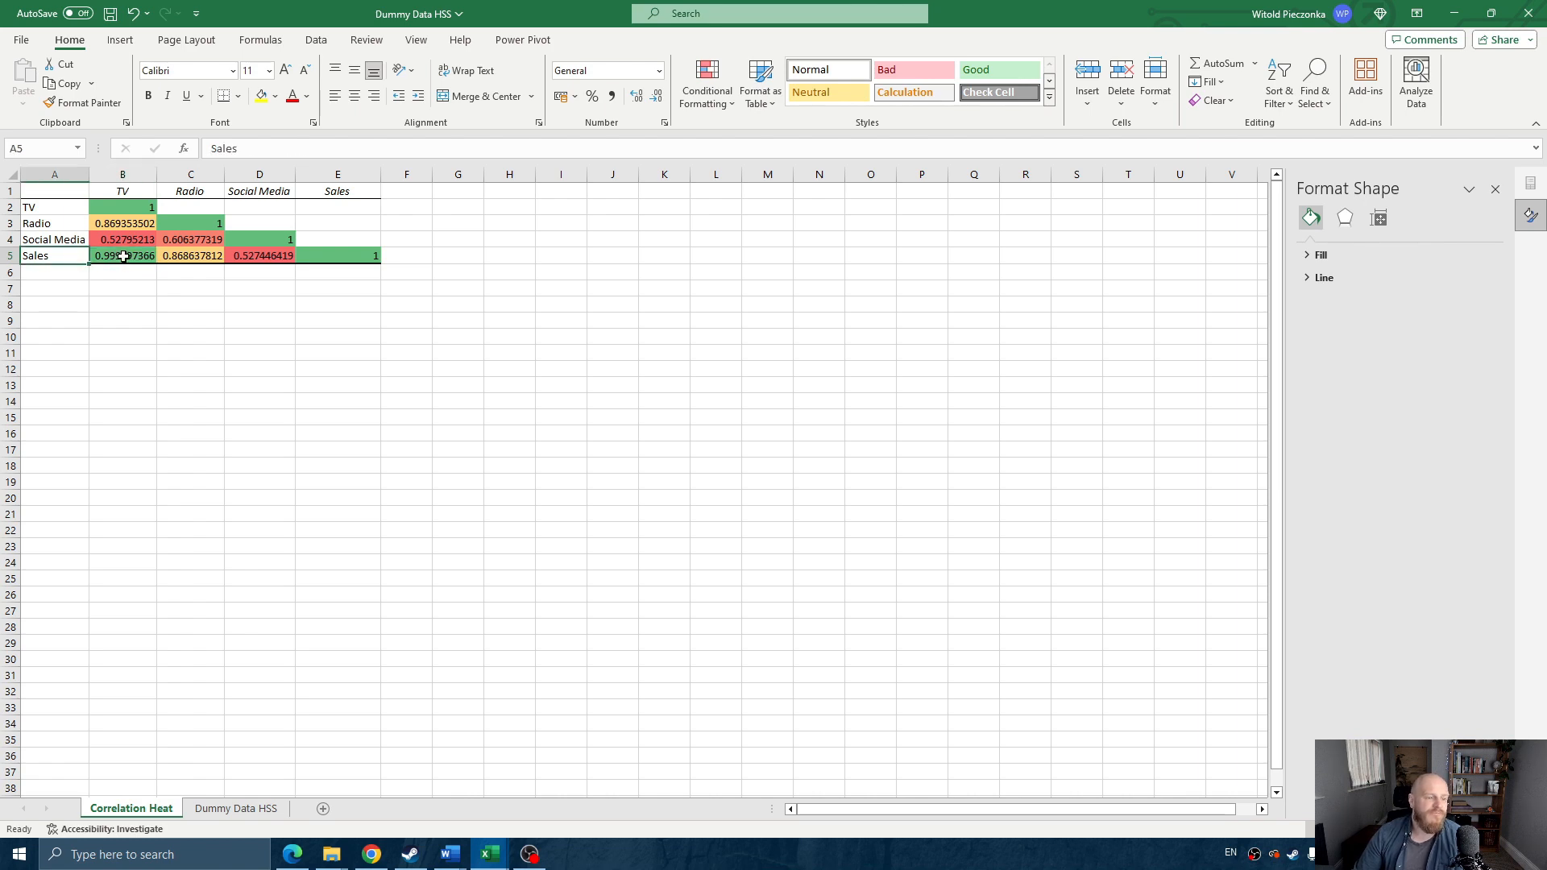
{"action": "left_click", "coordinate": [128, 256]}
- Compare the scatter charts on the Dummy Data HSS sheet with the coefficients on the Correlation Heat sheet
{"action": "left_click", "coordinate": [236, 808]}
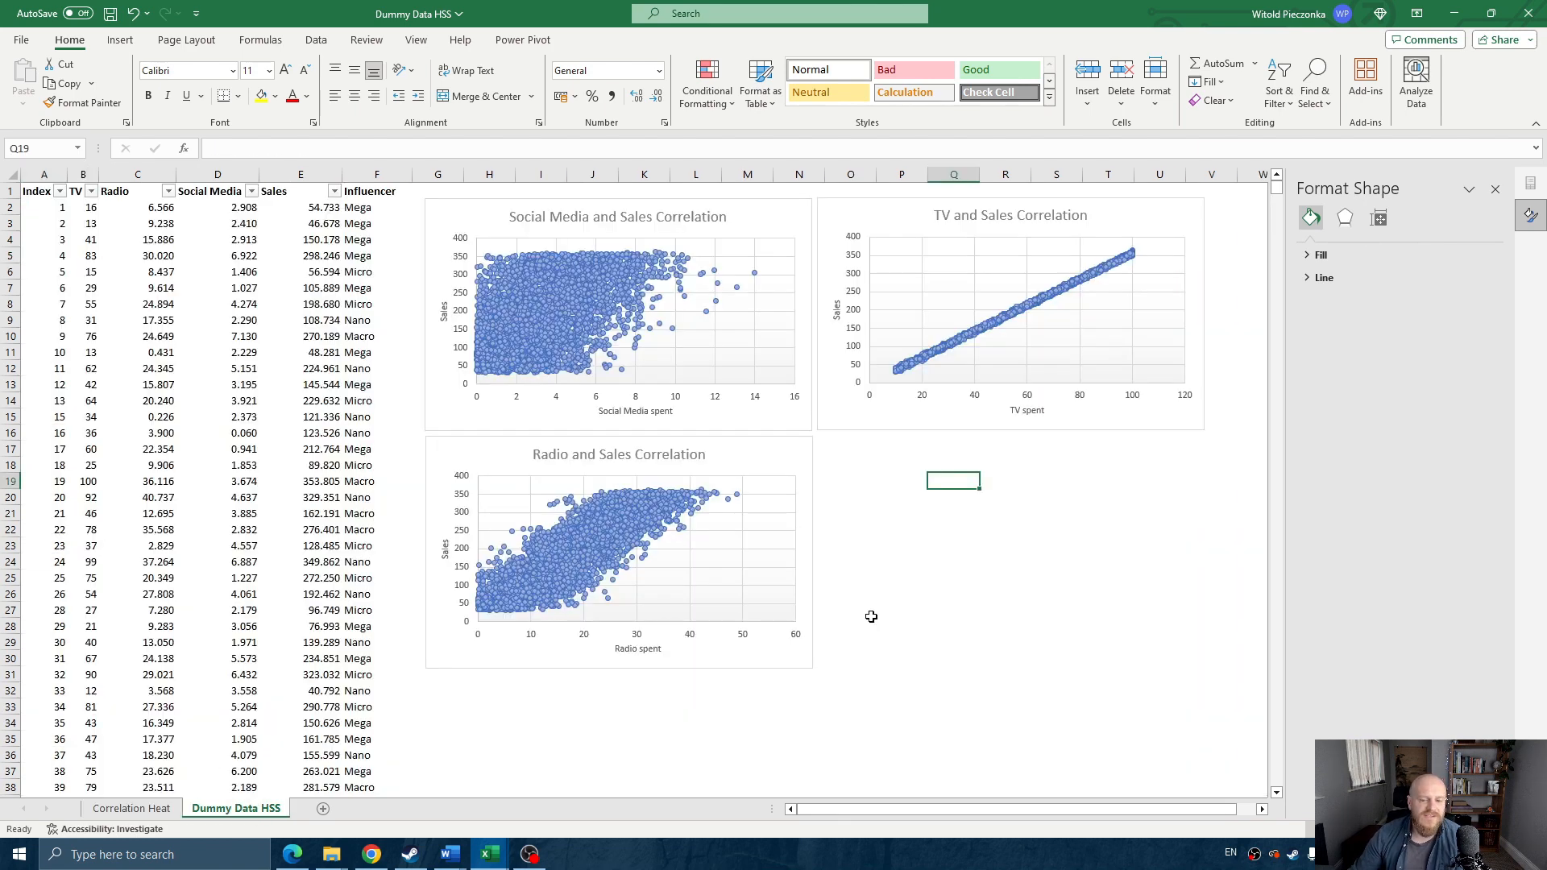
{"action": "left_click", "coordinate": [132, 810]}
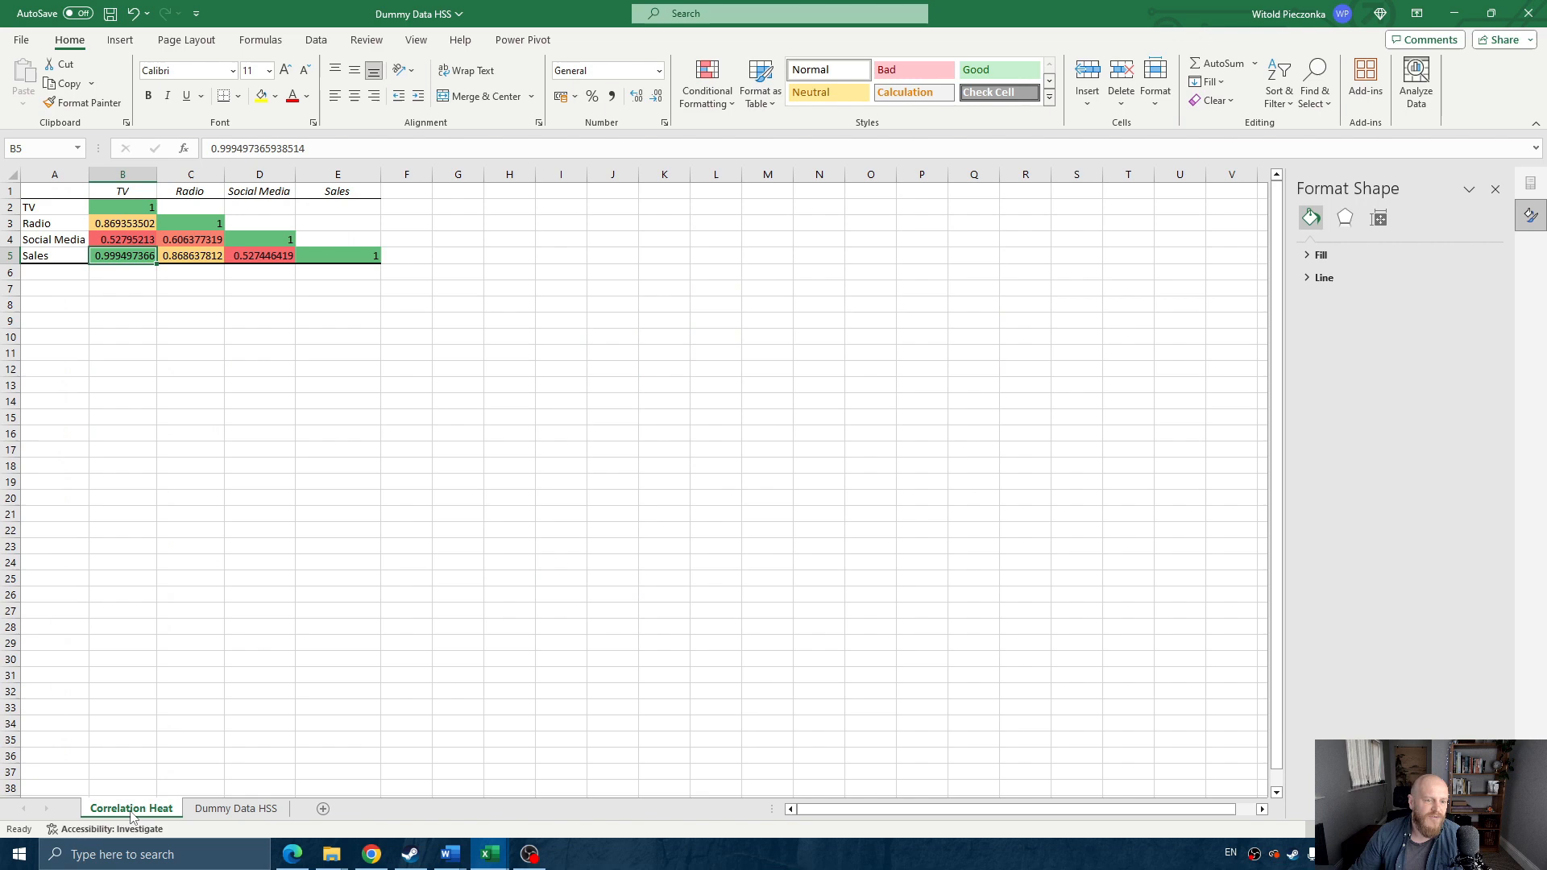
{"action": "left_click", "coordinate": [236, 809]}
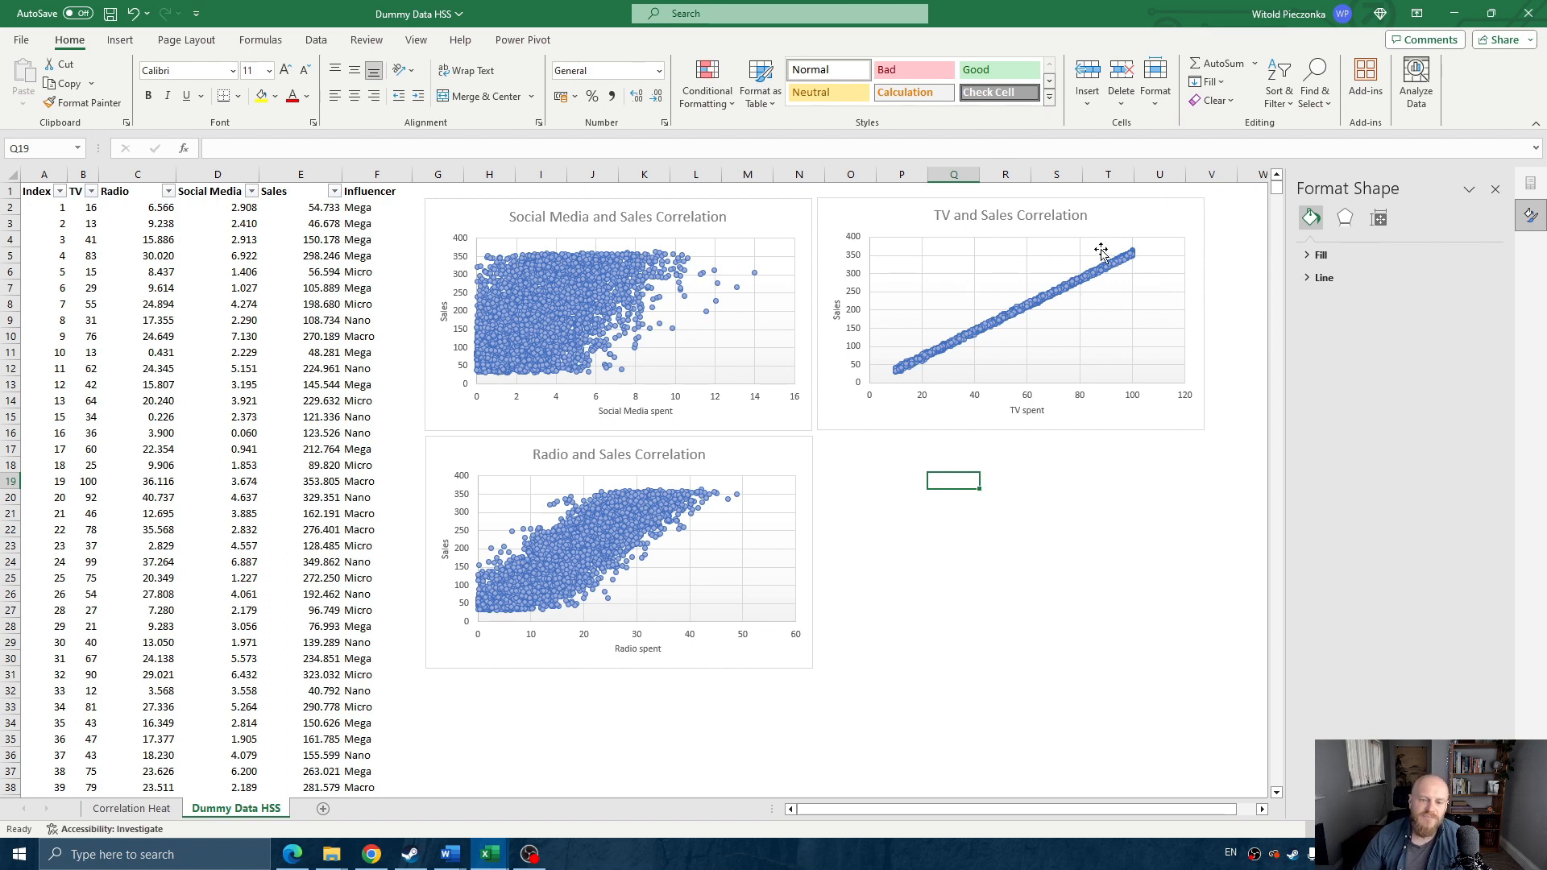
{"action": "left_click", "coordinate": [132, 809]}
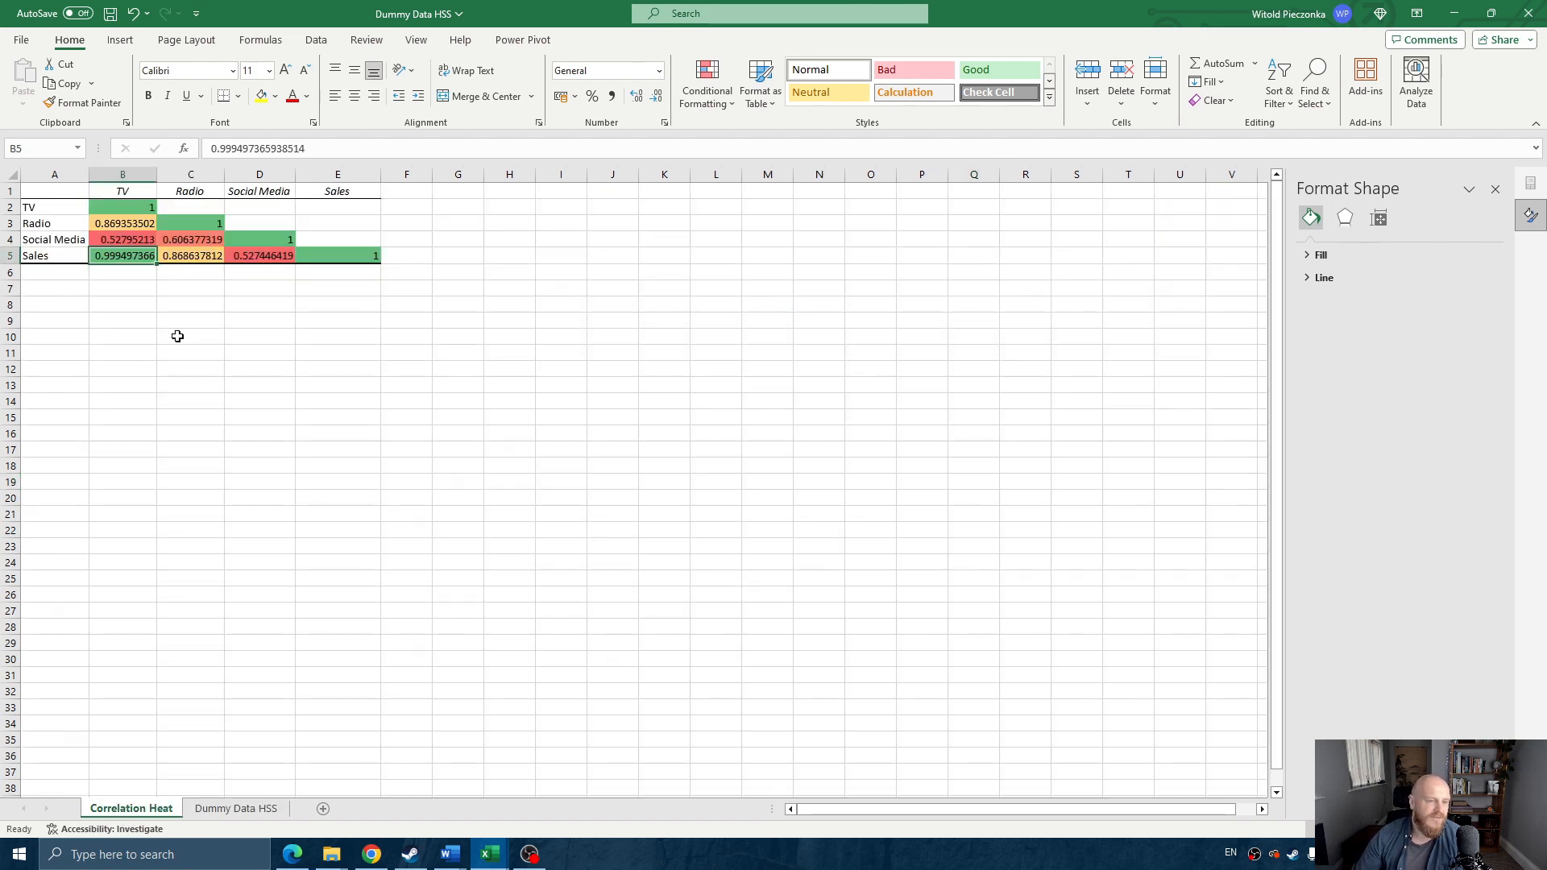
{"action": "left_click_drag", "start_coordinate": [269, 256], "coordinate": [106, 211]}
{"action": "left_click", "coordinate": [239, 253]}
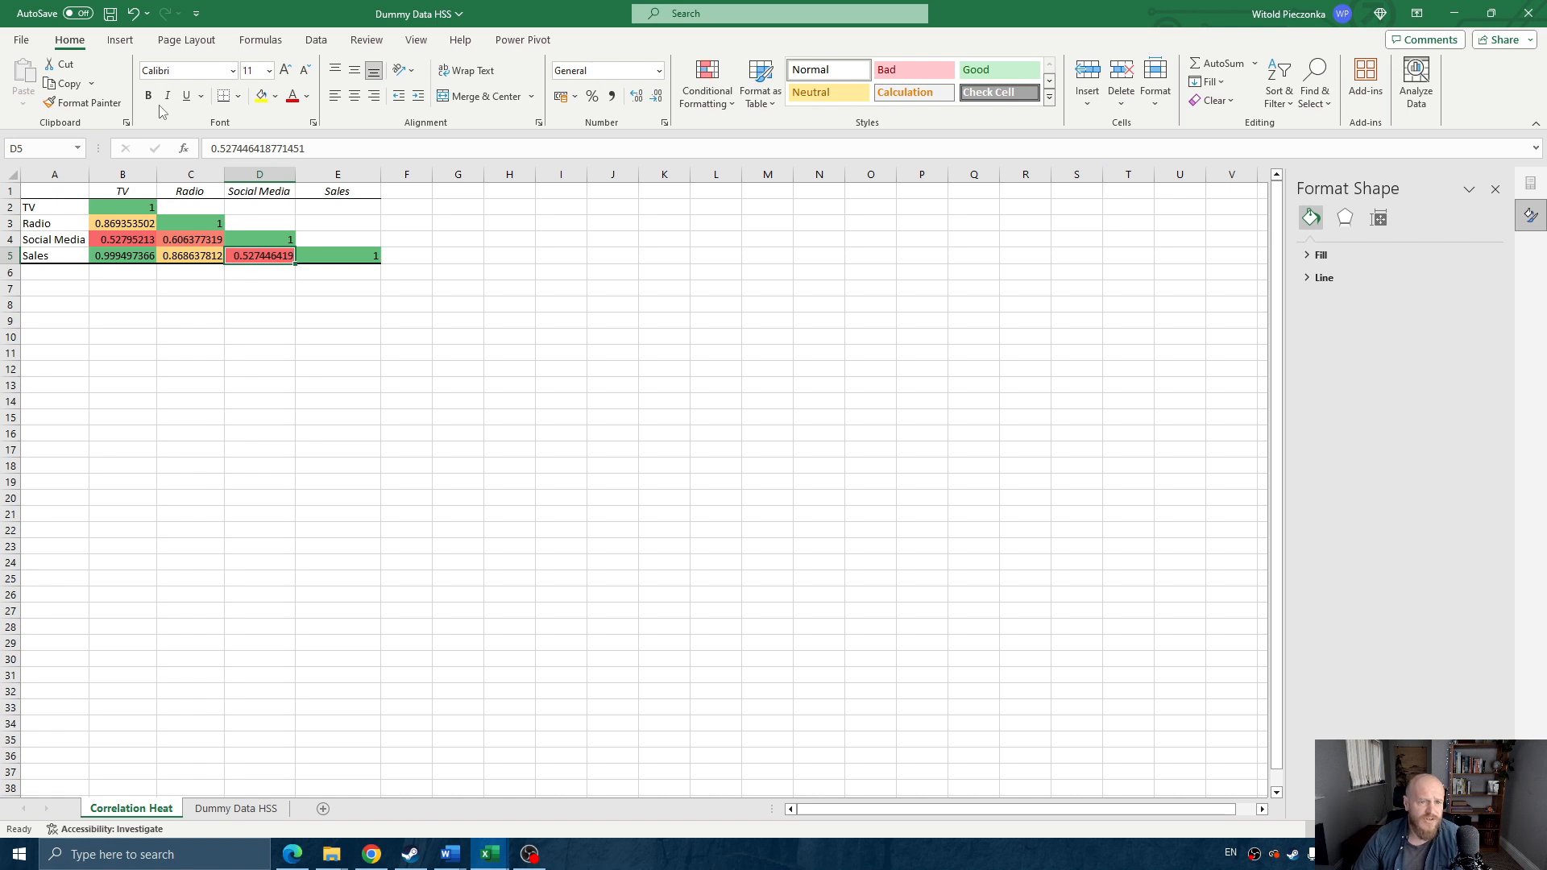
{"action": "left_click", "coordinate": [316, 39]}
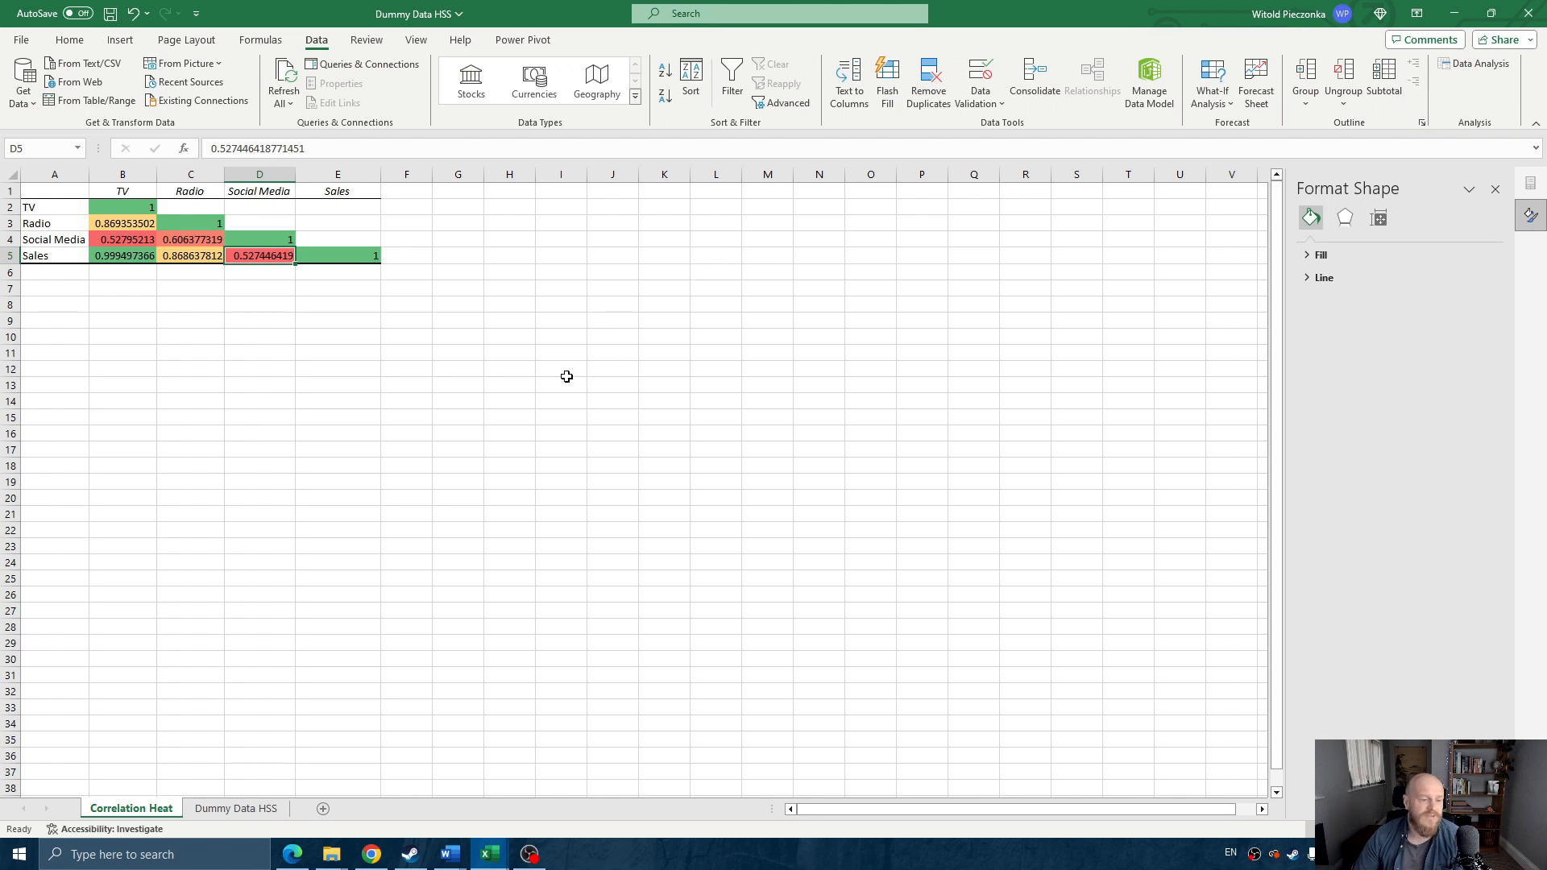
- Create a PivotTable on a new worksheet from the data table on the Dummy Data HSS sheet
{"action": "key", "text": "ctrl+Page_Down"}
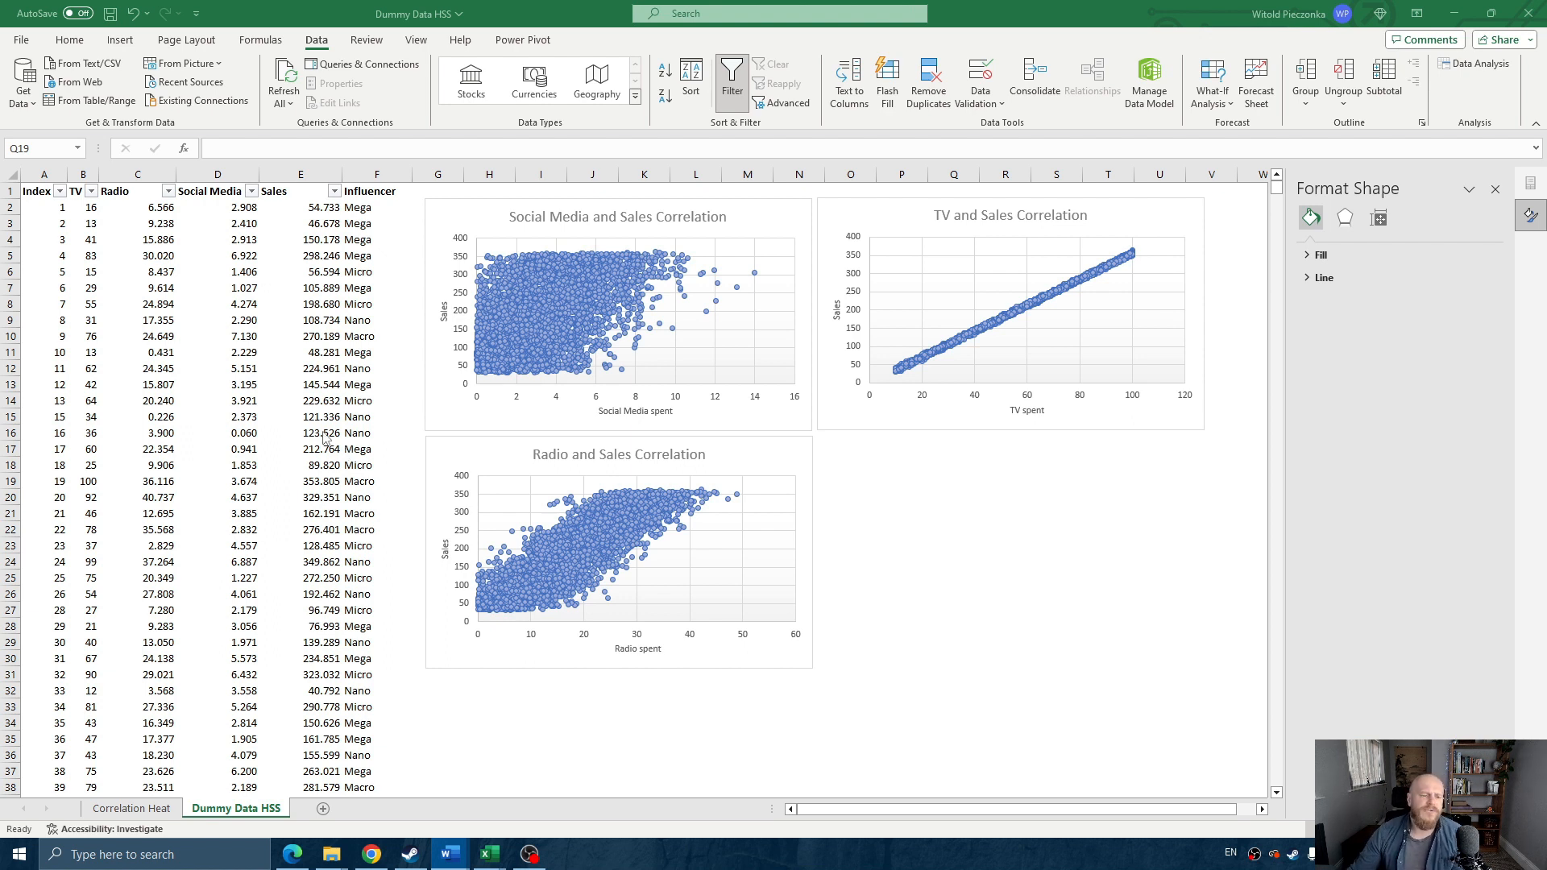
{"action": "left_click", "coordinate": [276, 320]}
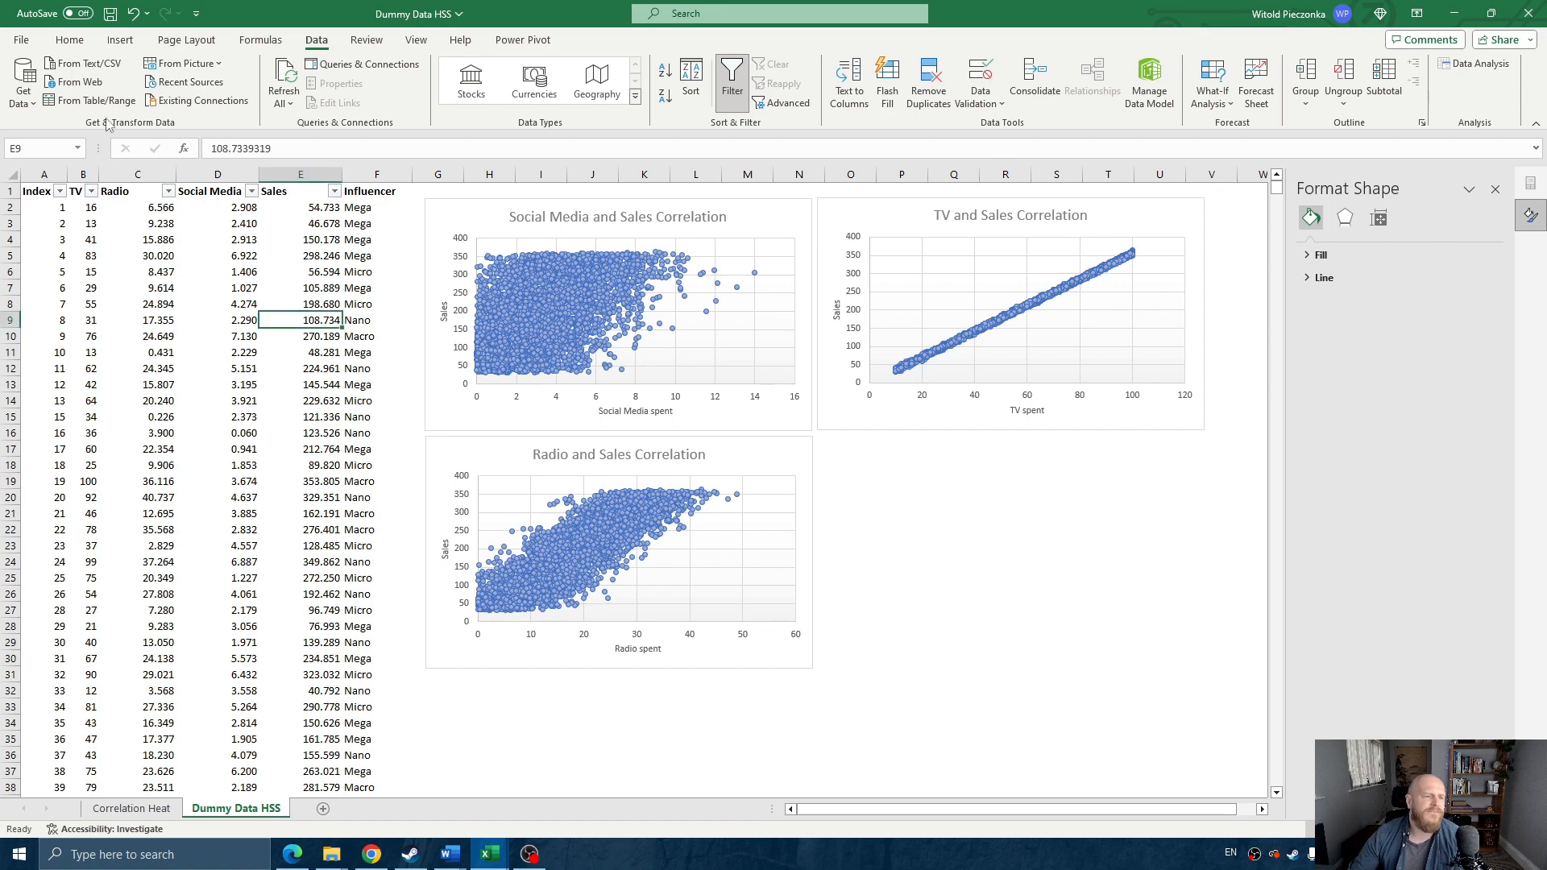
{"action": "left_click", "coordinate": [121, 40]}
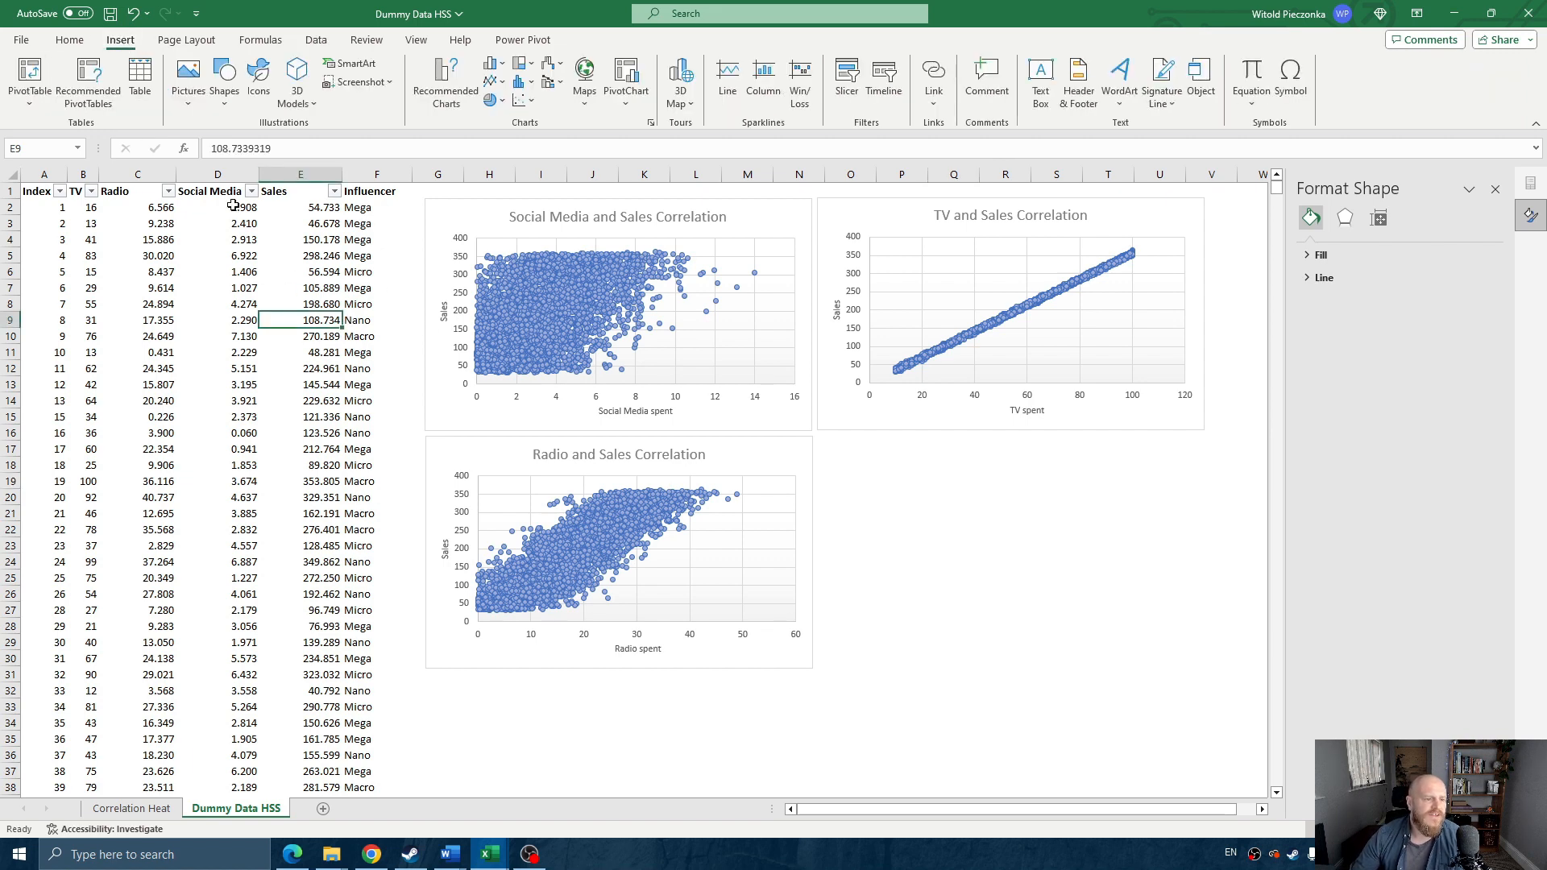
{"action": "left_click", "coordinate": [30, 106]}
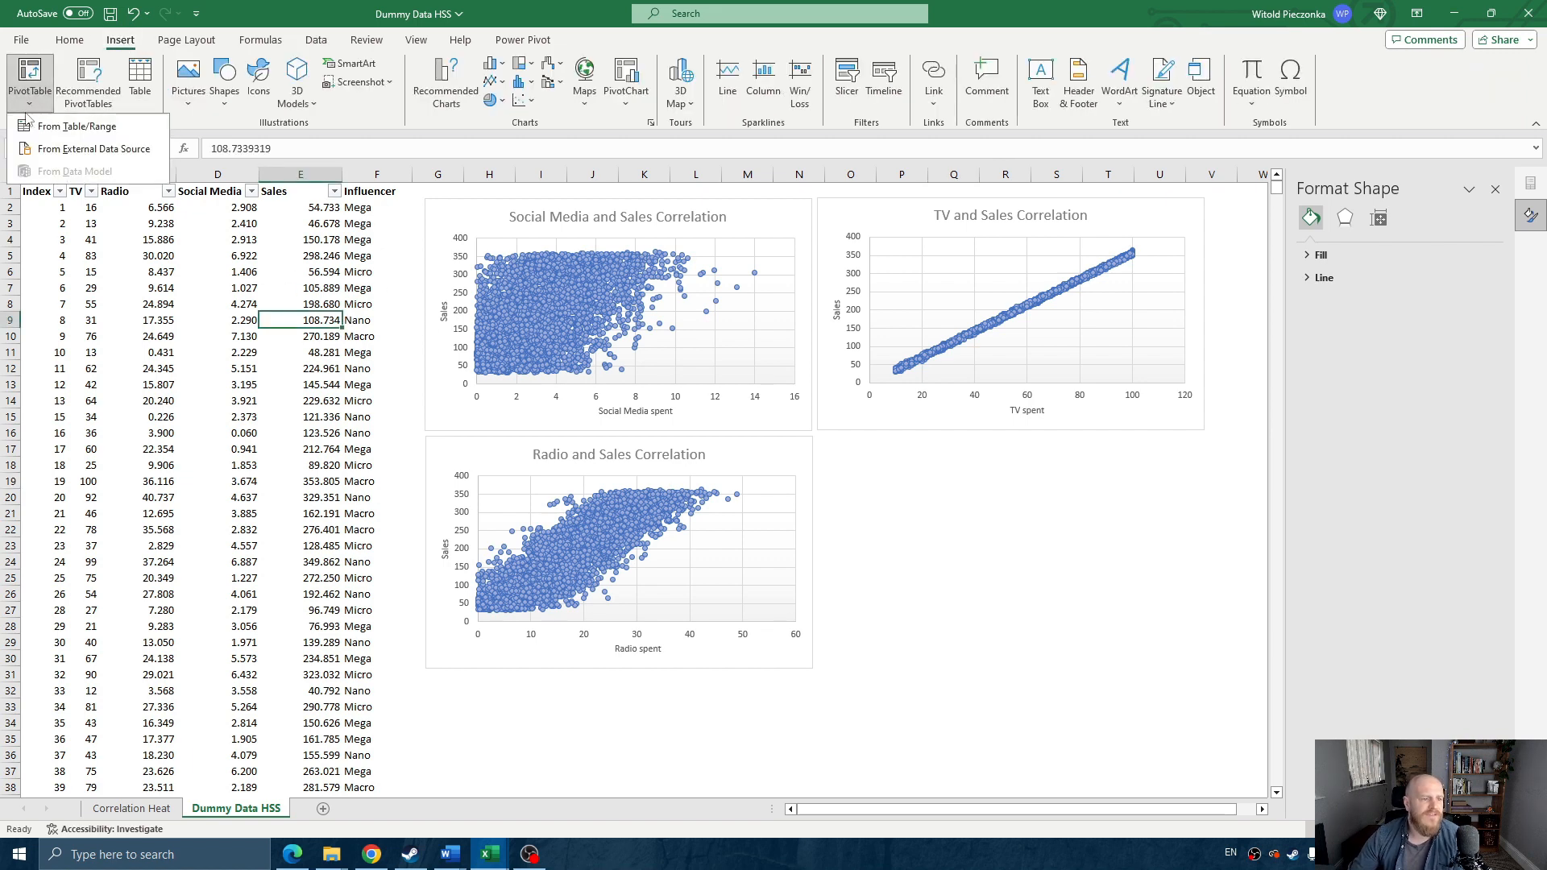
{"action": "left_click", "coordinate": [71, 132]}
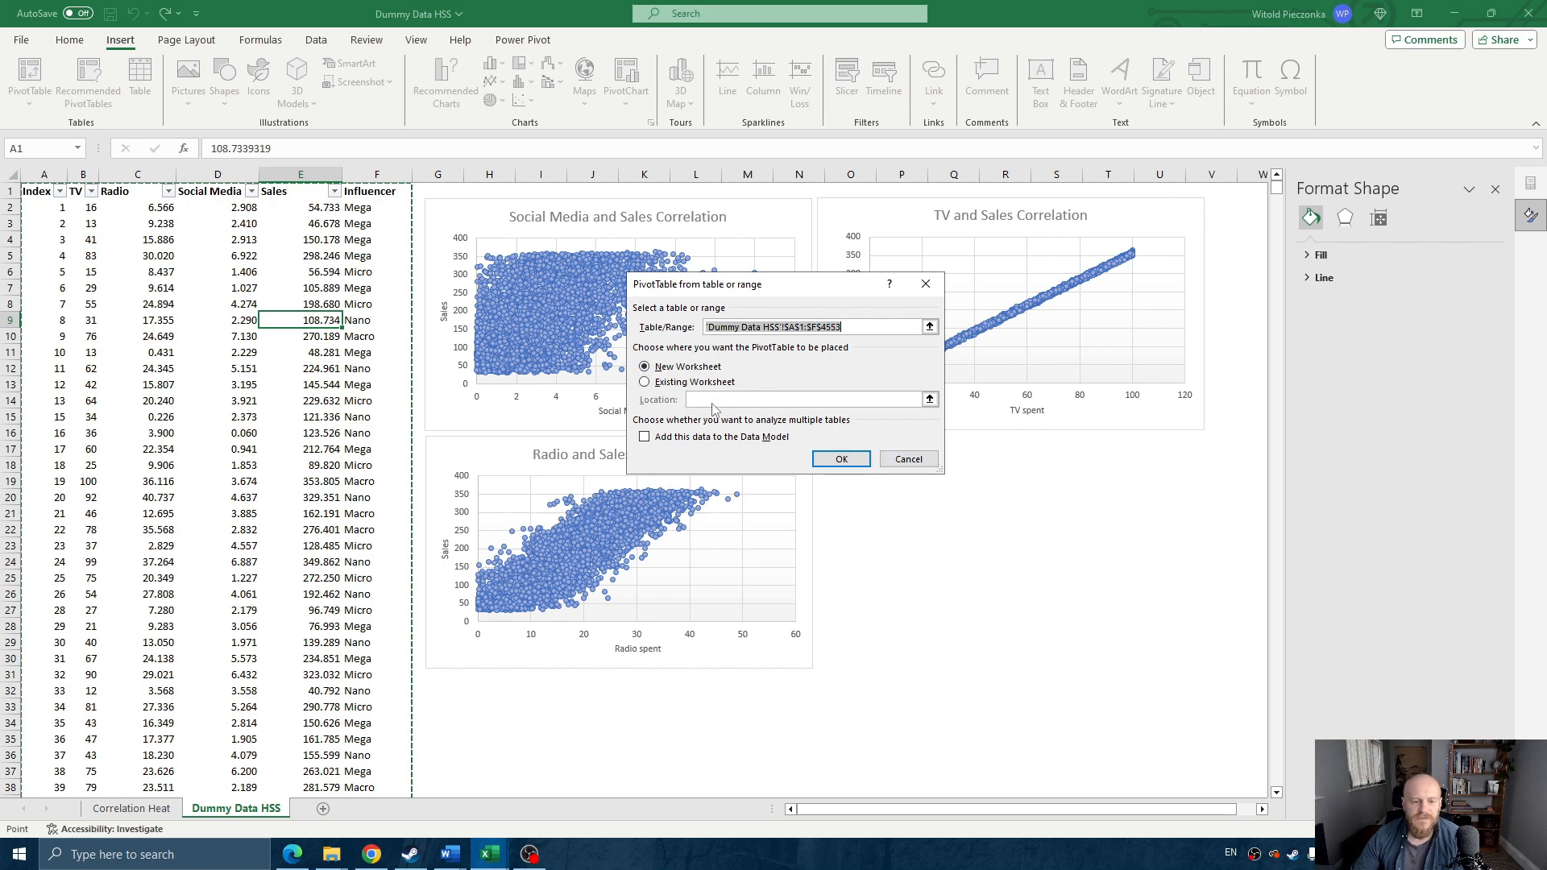
{"action": "left_click", "coordinate": [839, 464]}
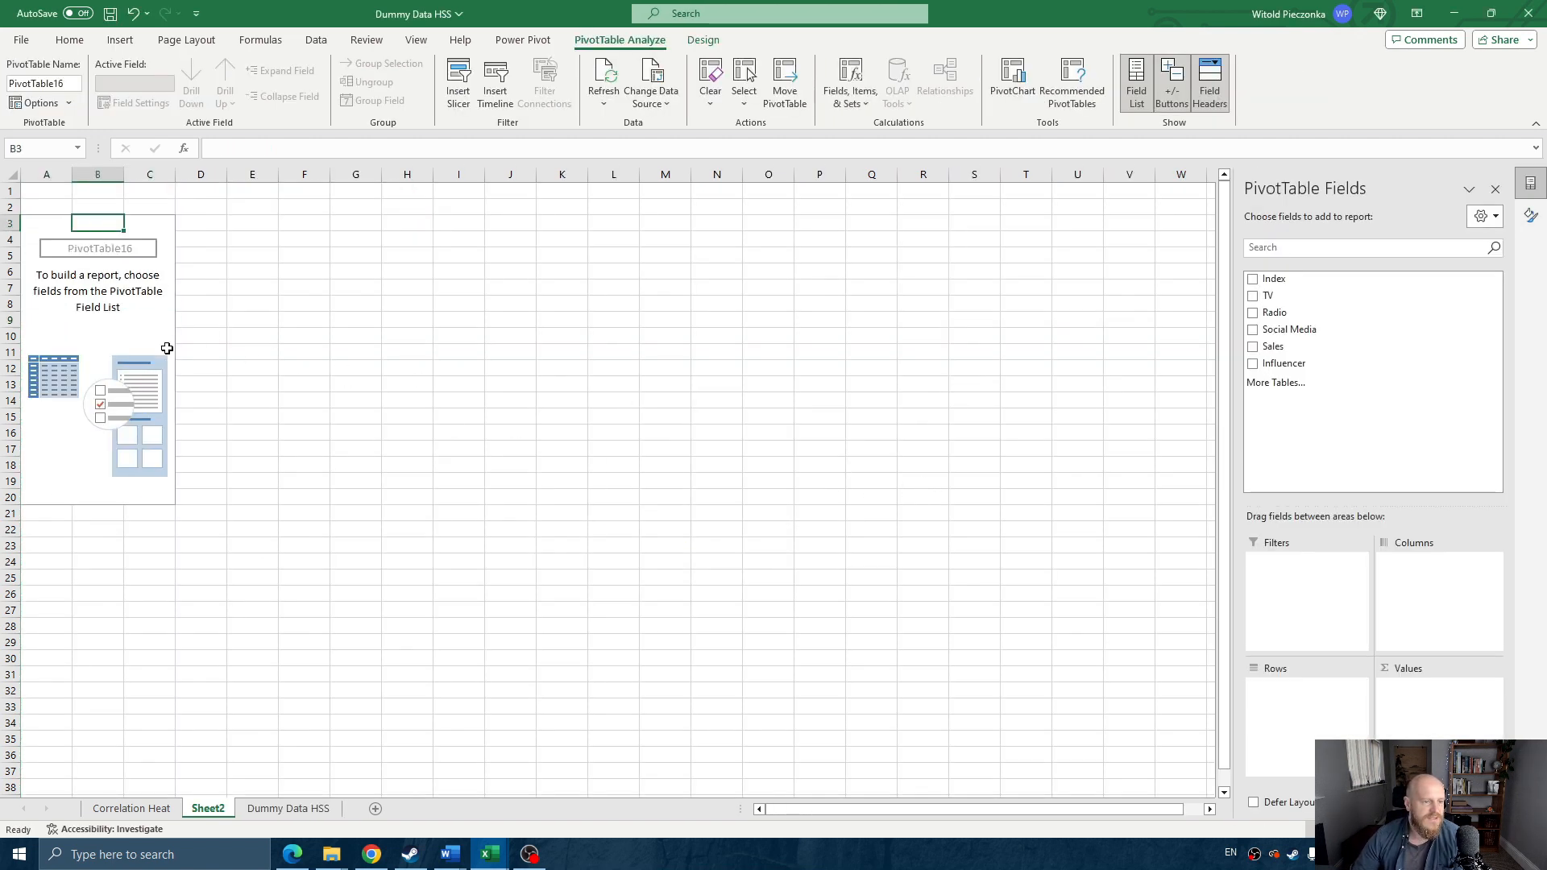
- Rename the worksheet holding the new PivotTable to Pivot Influencers
{"action": "left_click", "coordinate": [113, 319]}
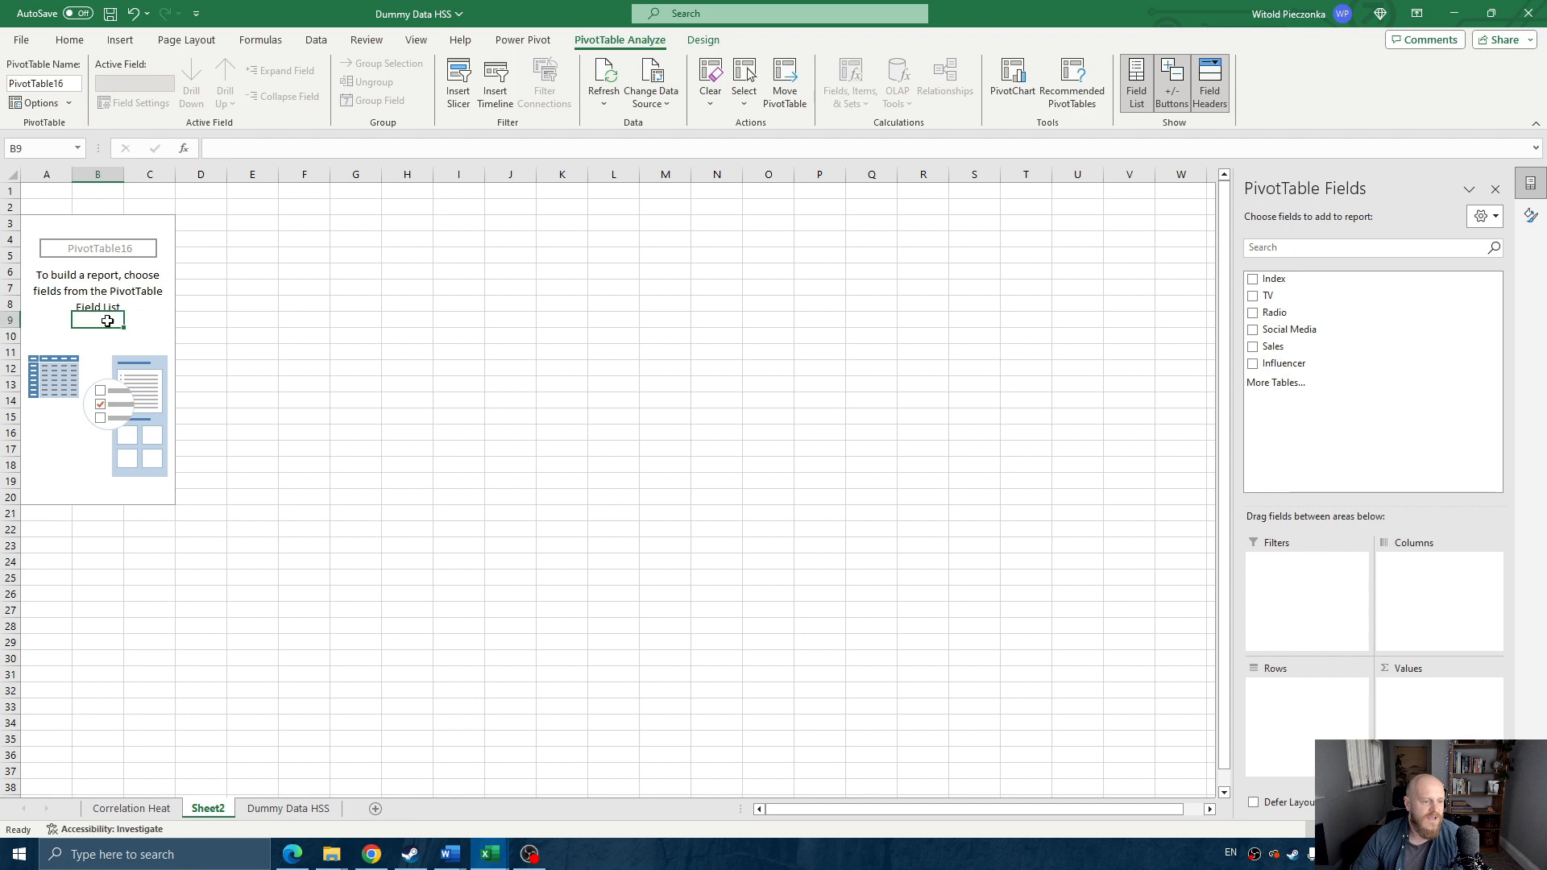
{"action": "double_click", "coordinate": [210, 809]}
{"action": "type", "text": "Pivot"}
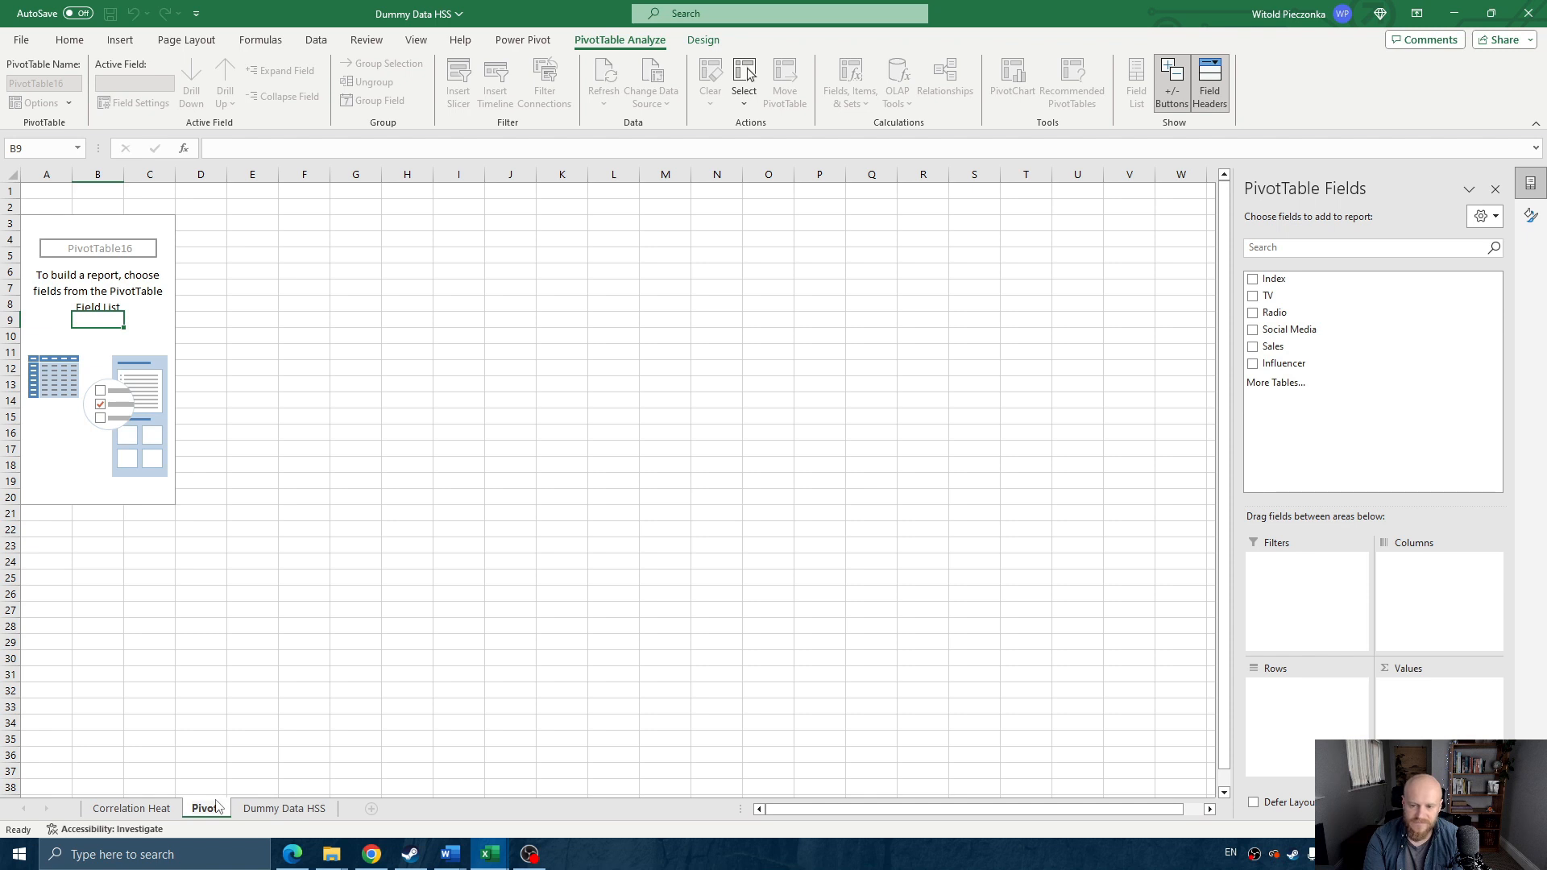
{"action": "type", "text": " Influ"}
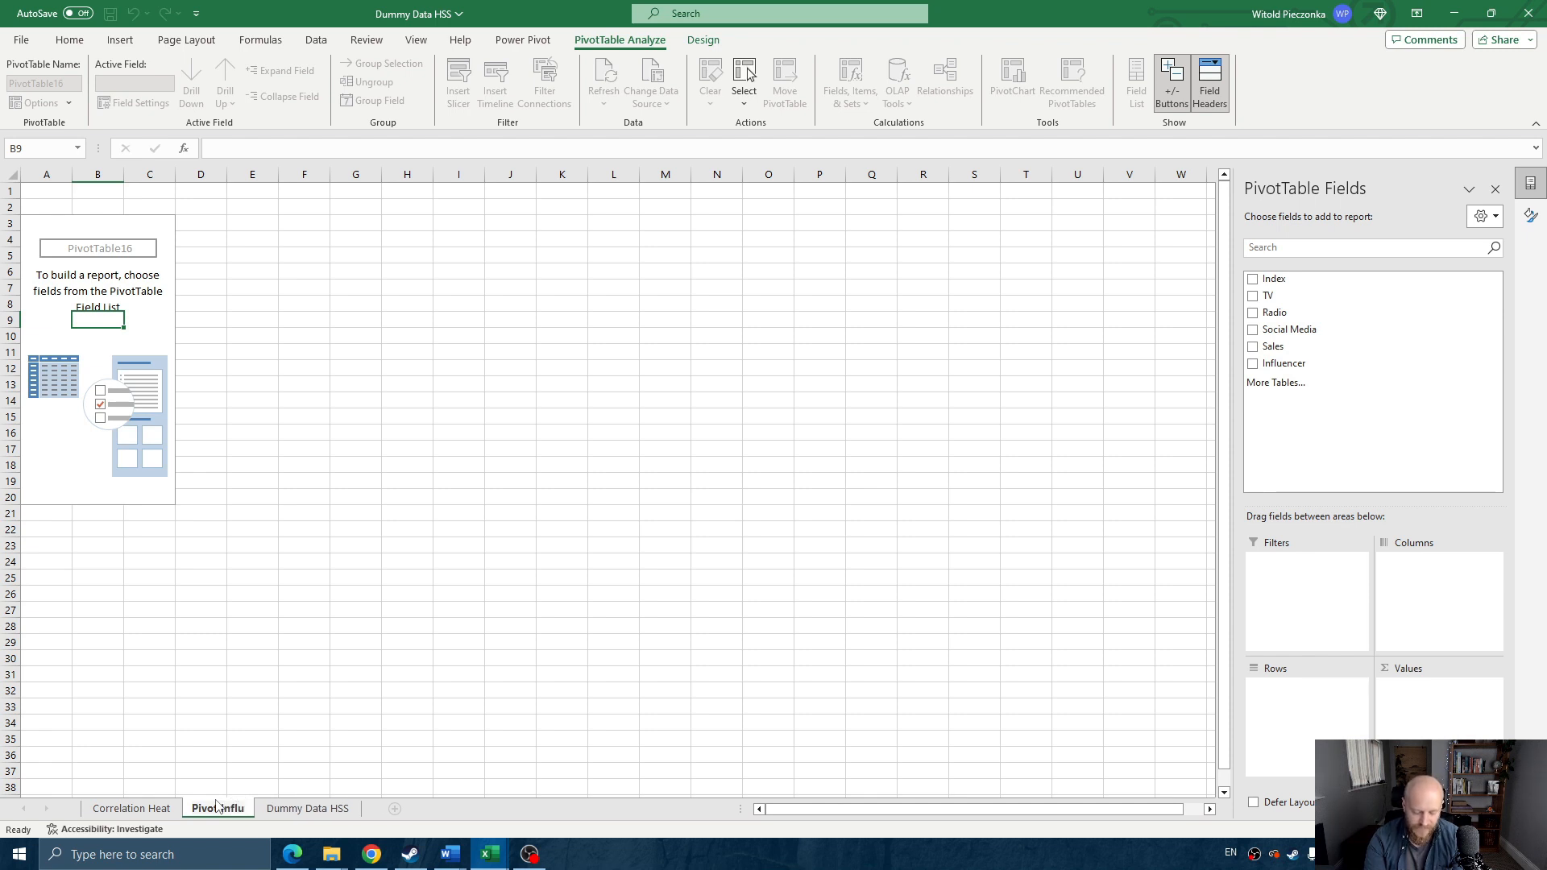
{"action": "type", "text": "encers"}
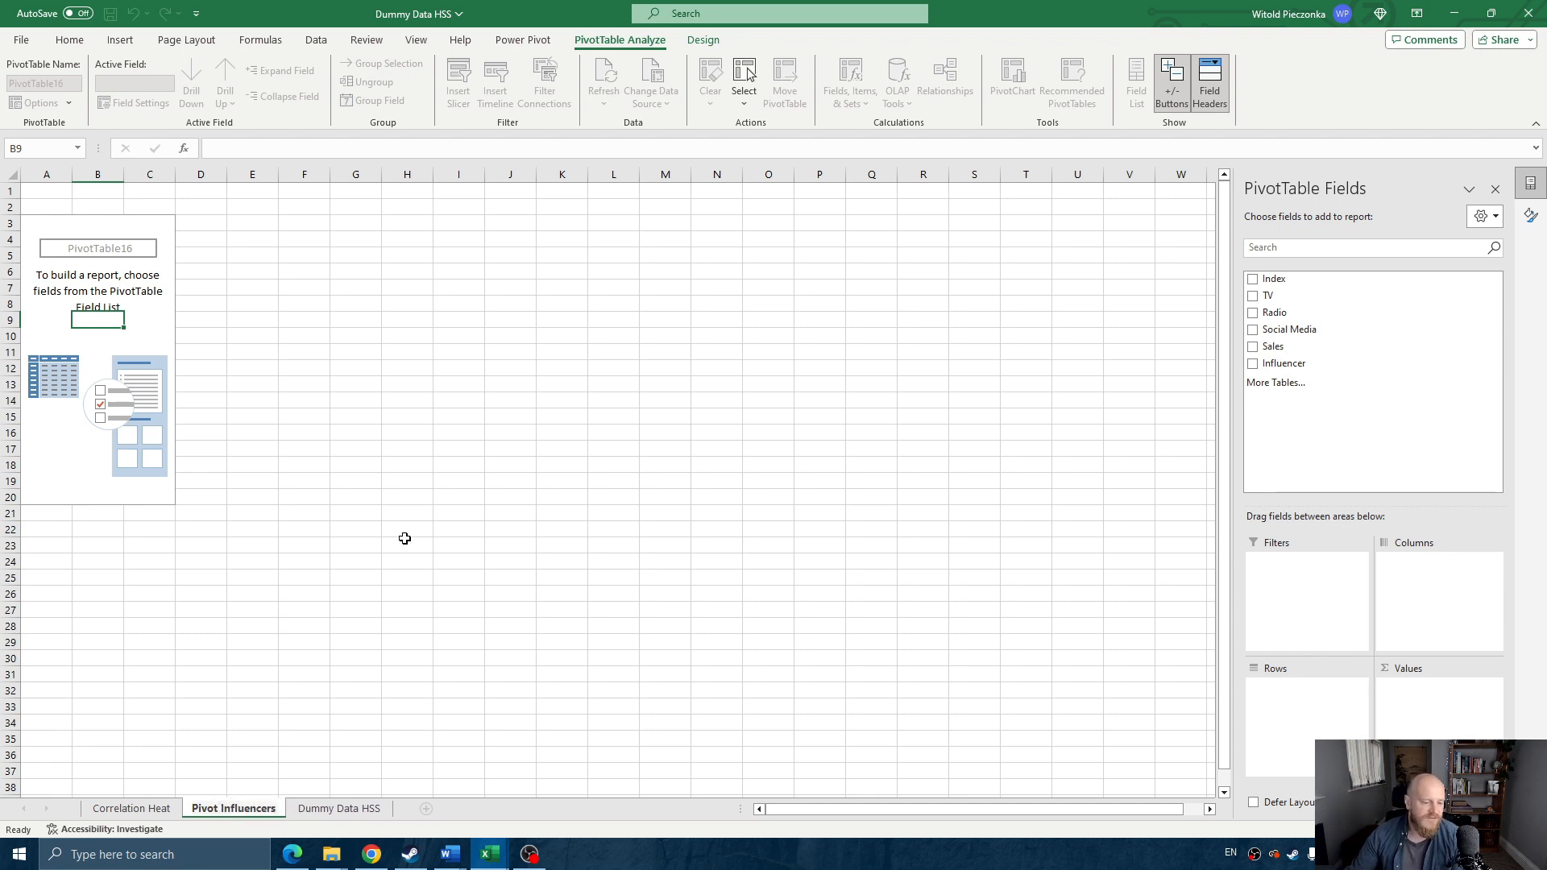
{"action": "left_click", "coordinate": [262, 535]}
- Build the PivotTable with Influencer as the row field and the sum of Sales as the values
{"action": "left_click", "coordinate": [119, 337]}
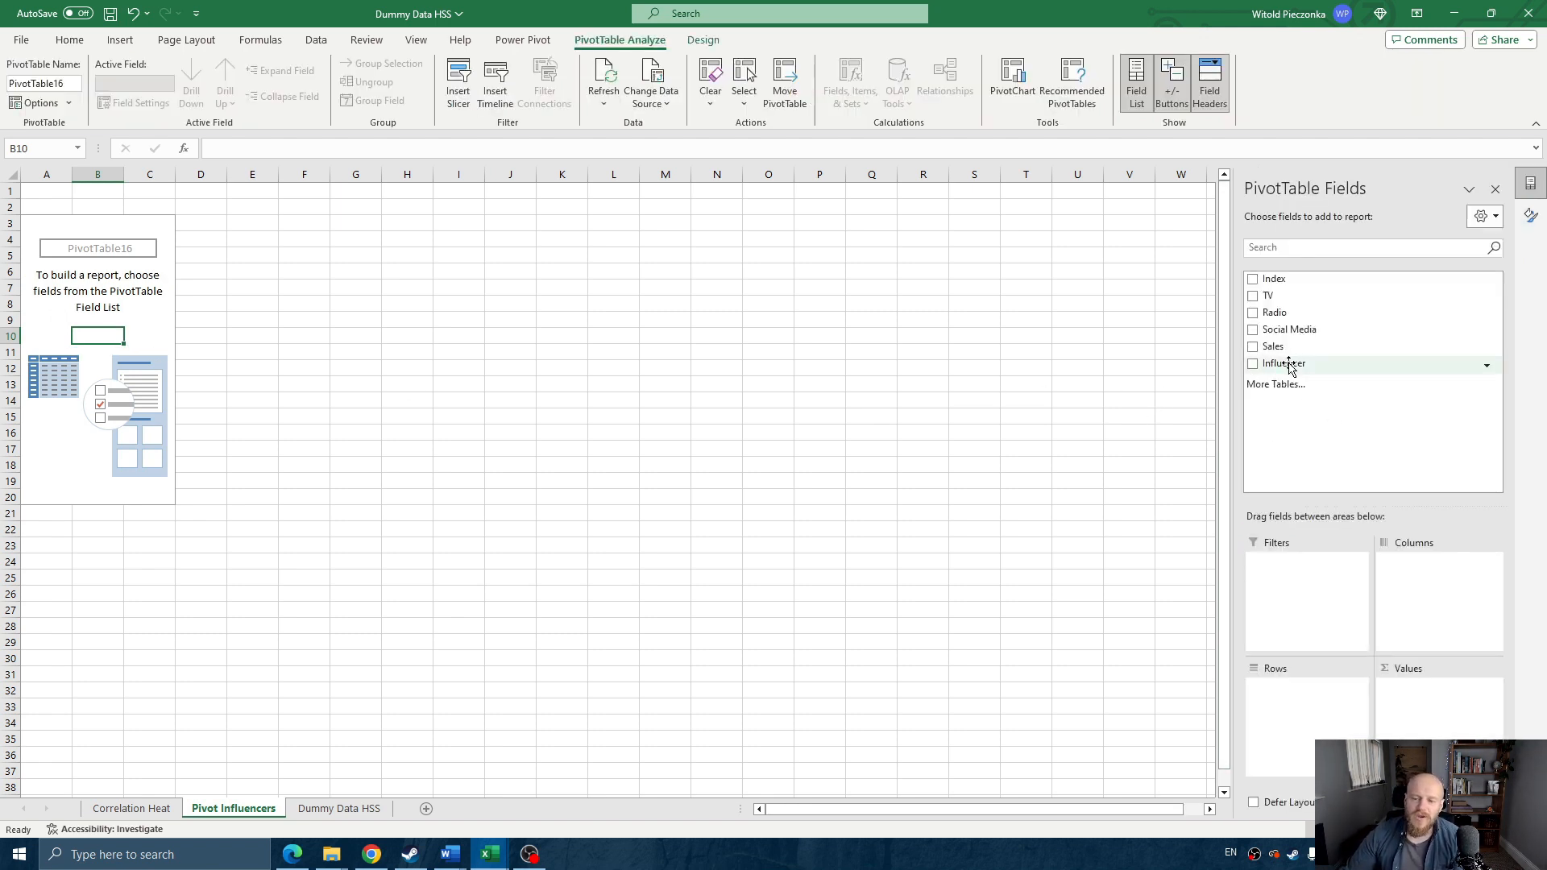
{"action": "left_click_drag", "start_coordinate": [1298, 352], "coordinate": [1437, 722]}
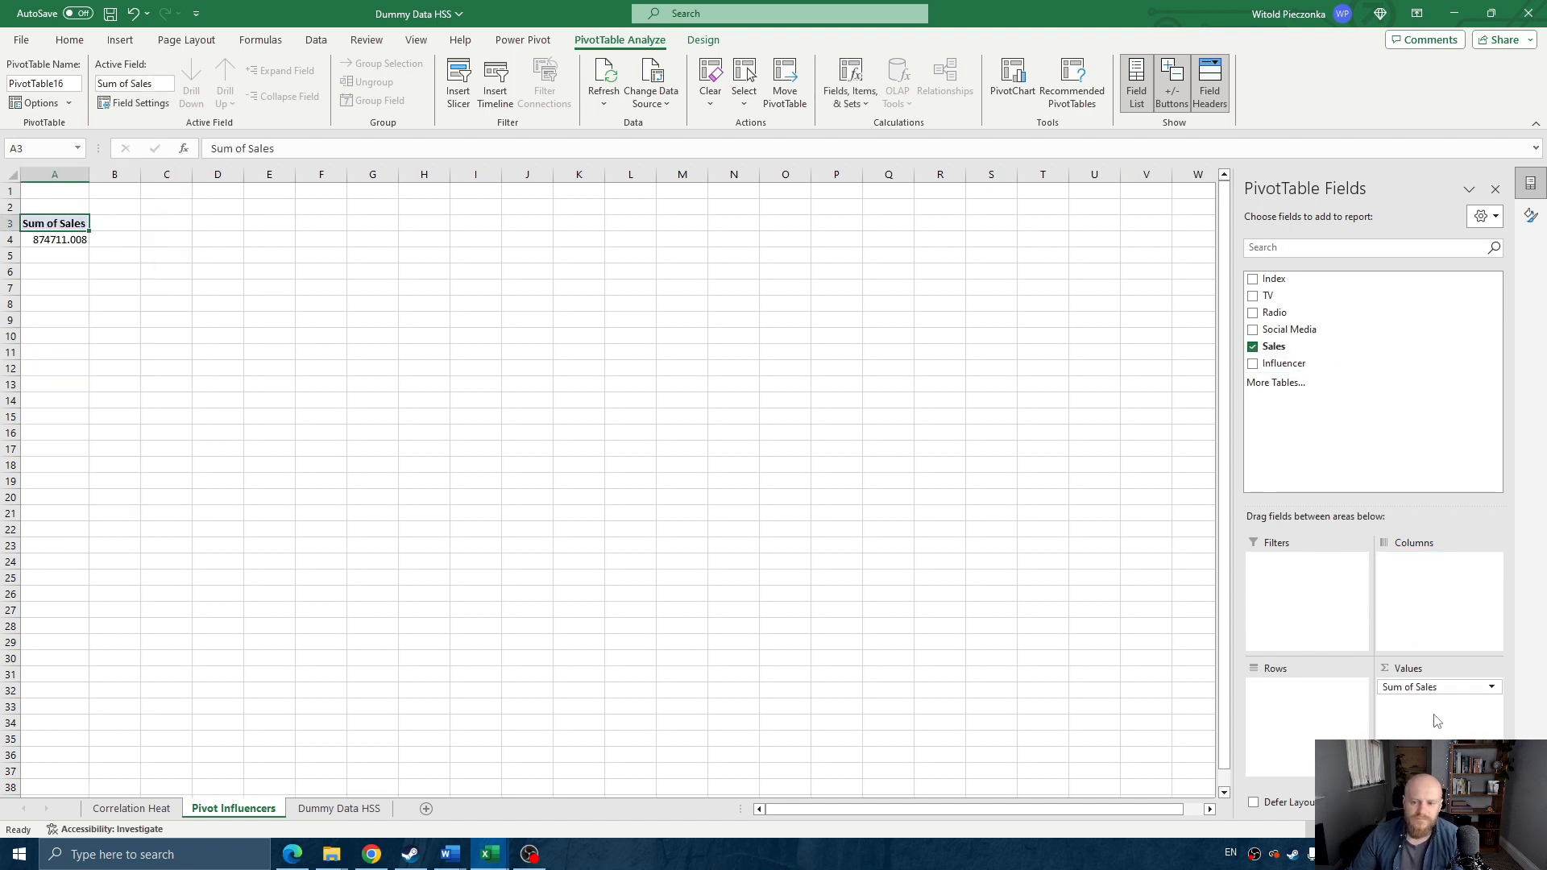
{"action": "left_click_drag", "start_coordinate": [1287, 364], "coordinate": [1285, 732]}
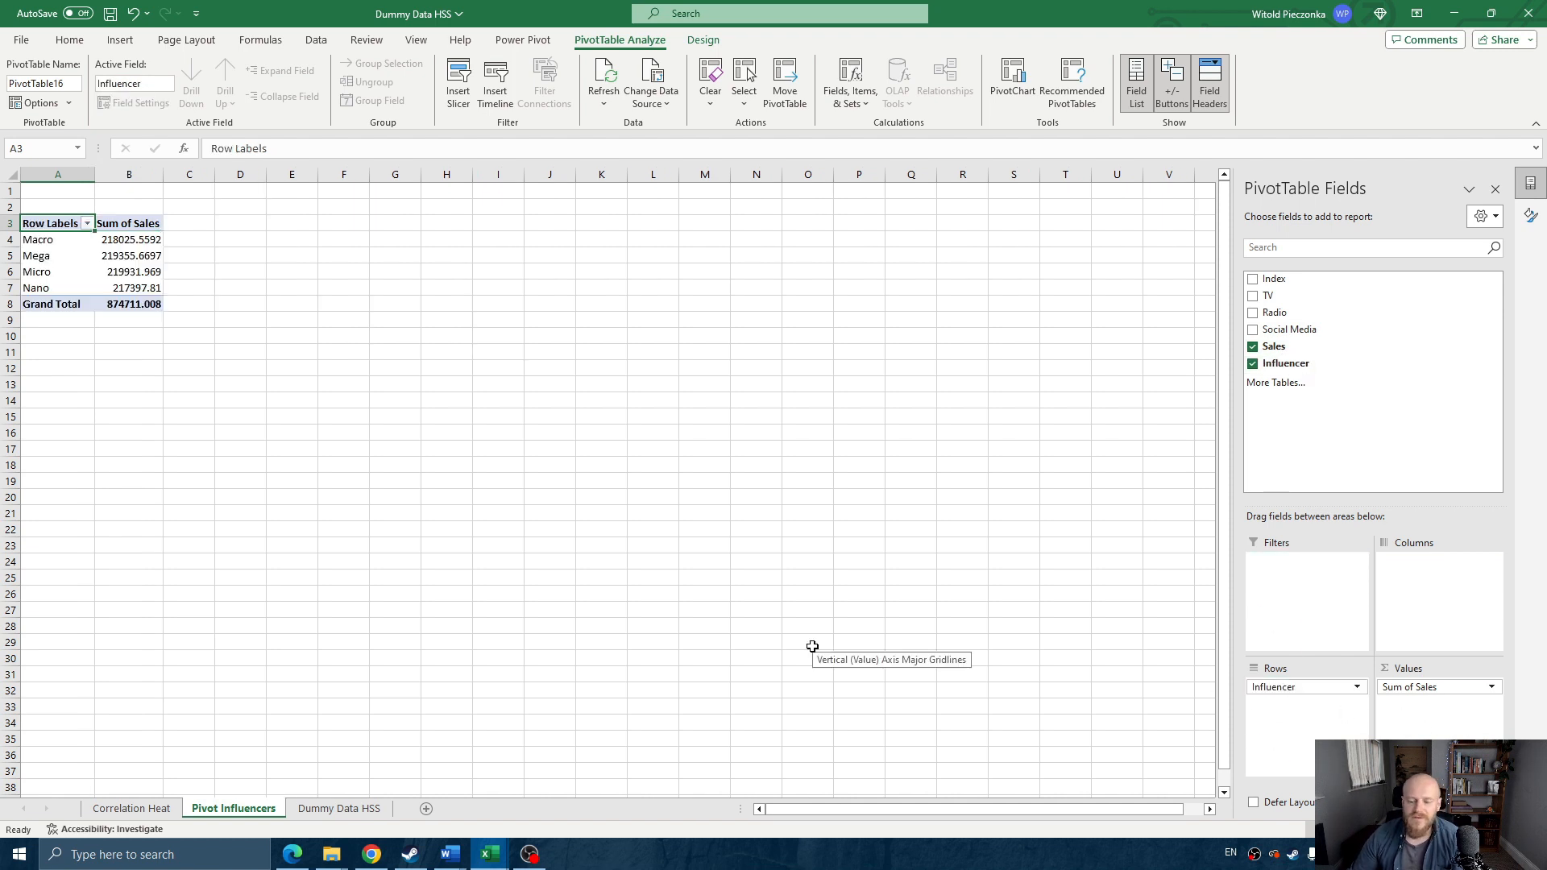
- Format the four influencer sales sums in B4:B7 with two decimal places and thousands separators
{"action": "left_click", "coordinate": [147, 239]}
{"action": "left_click_drag", "start_coordinate": [148, 262], "coordinate": [137, 287]}
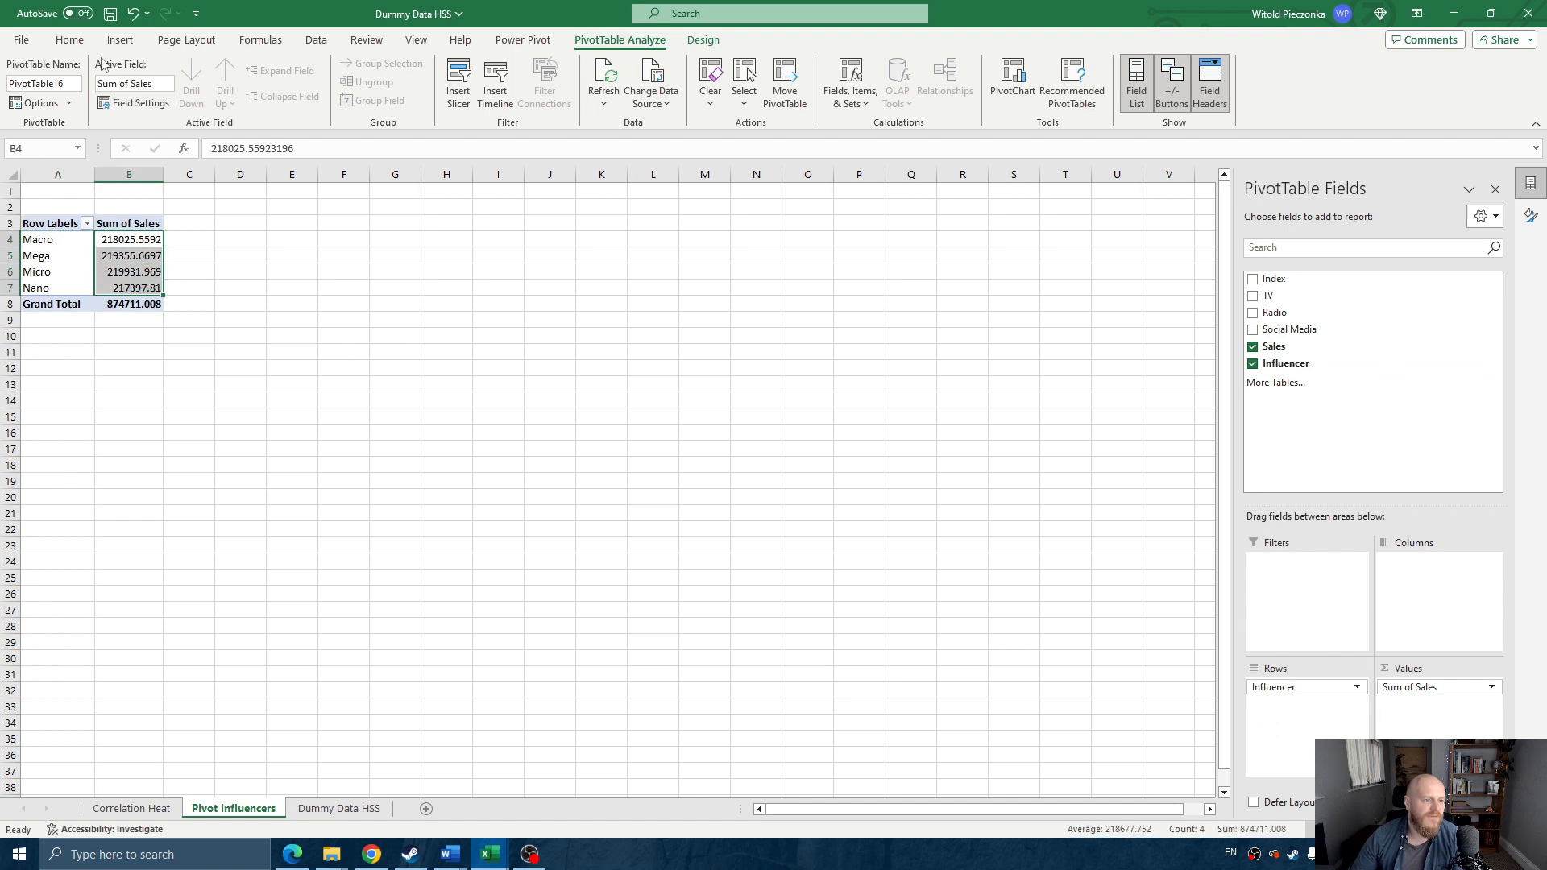
{"action": "left_click", "coordinate": [70, 40]}
{"action": "left_click", "coordinate": [656, 97]}
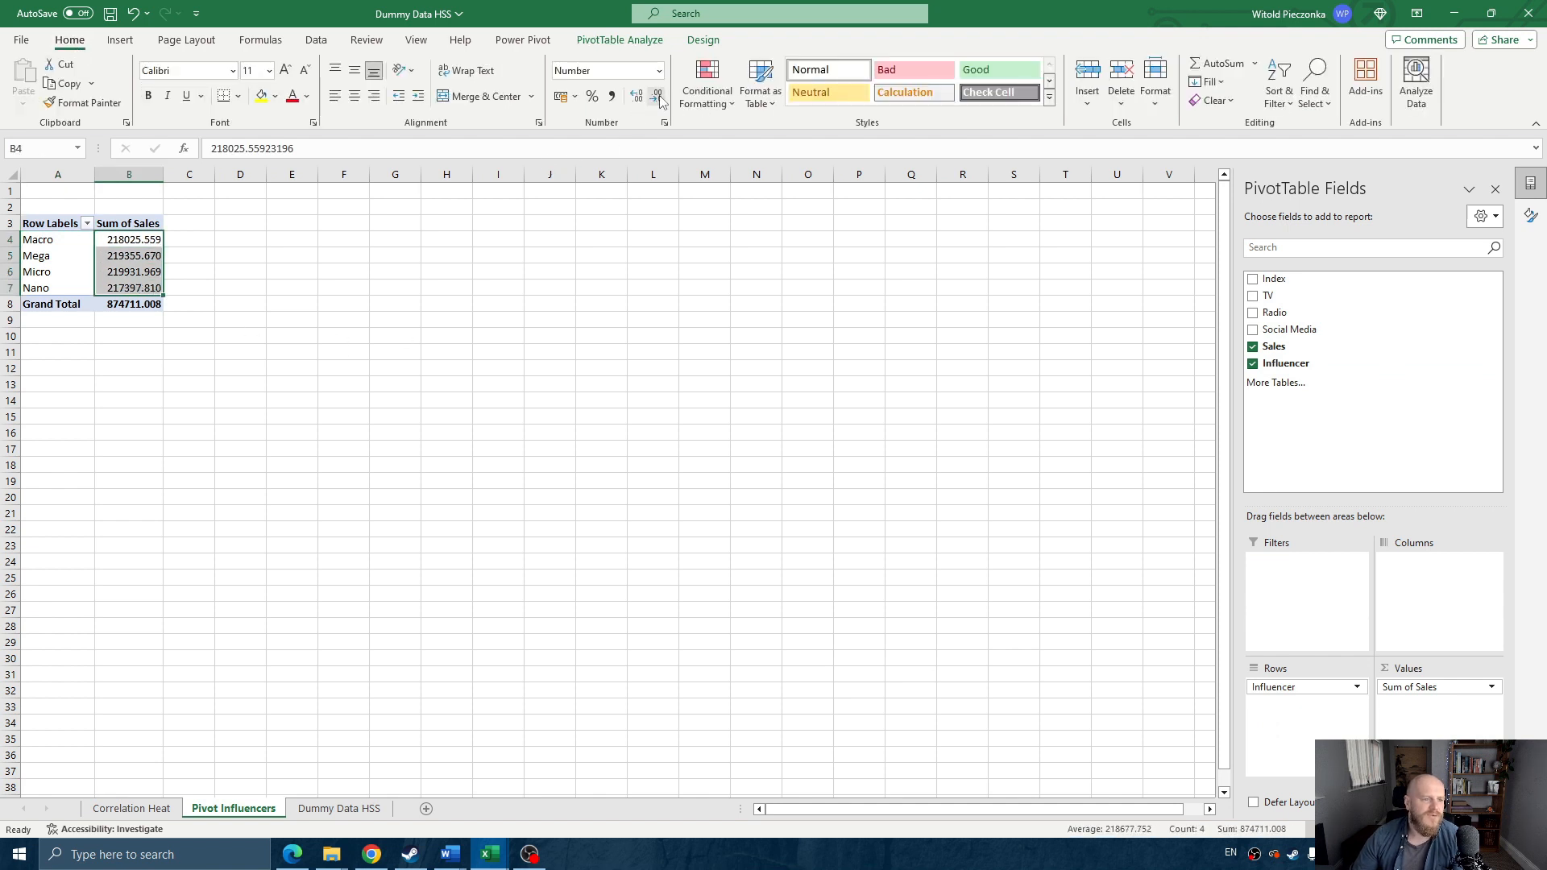
{"action": "left_click", "coordinate": [656, 97]}
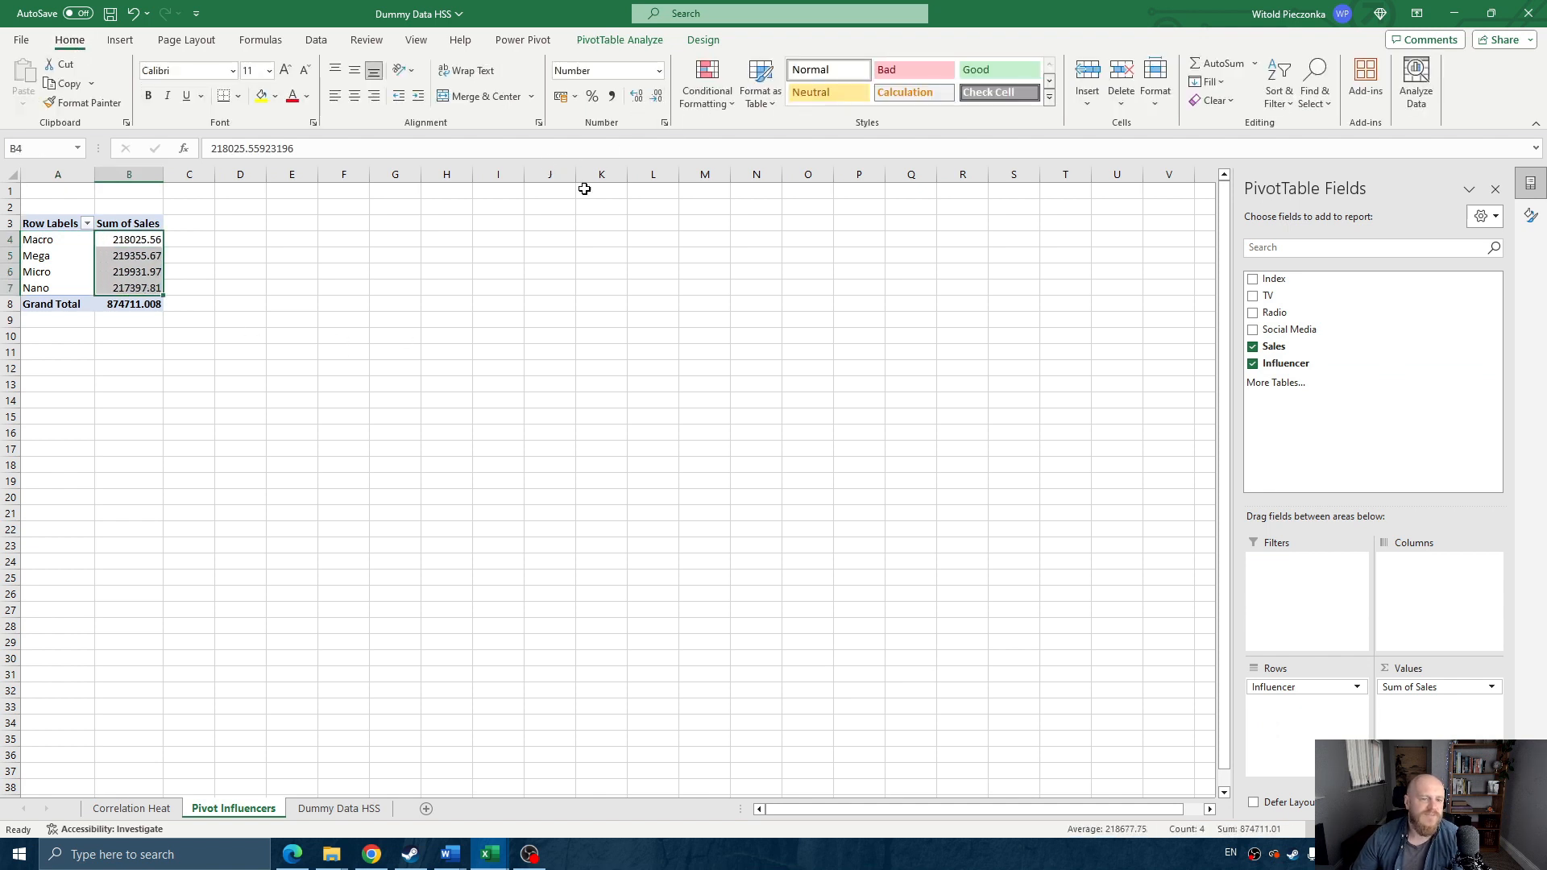
{"action": "left_click", "coordinate": [612, 97]}
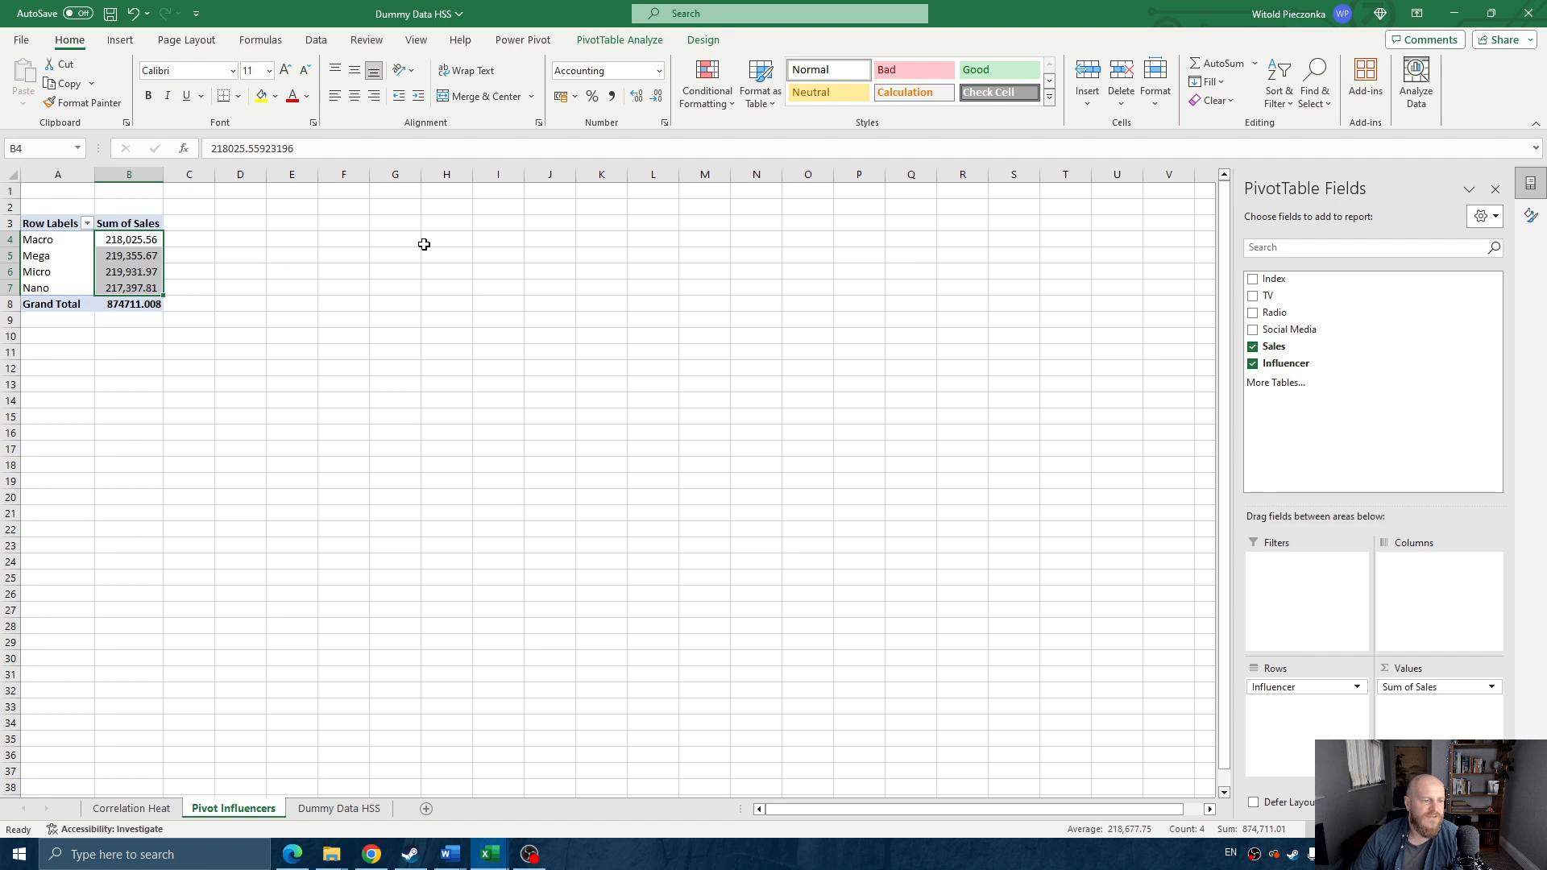
- Sort the influencer types in the PivotTable by sum of sales from largest to smallest
{"action": "left_click", "coordinate": [127, 270]}
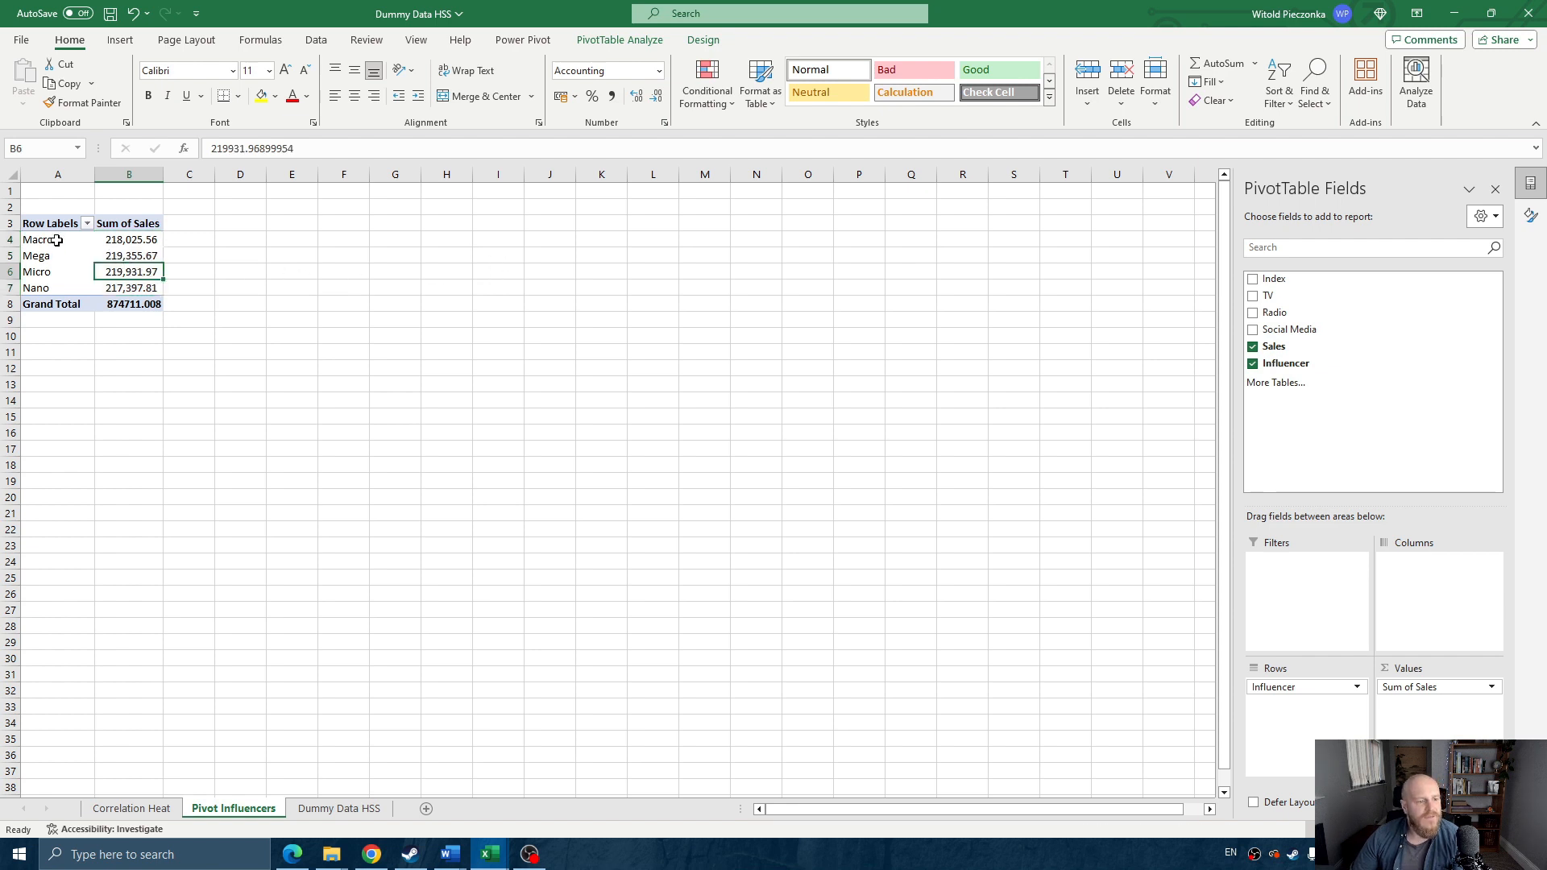
{"action": "left_click", "coordinate": [129, 240]}
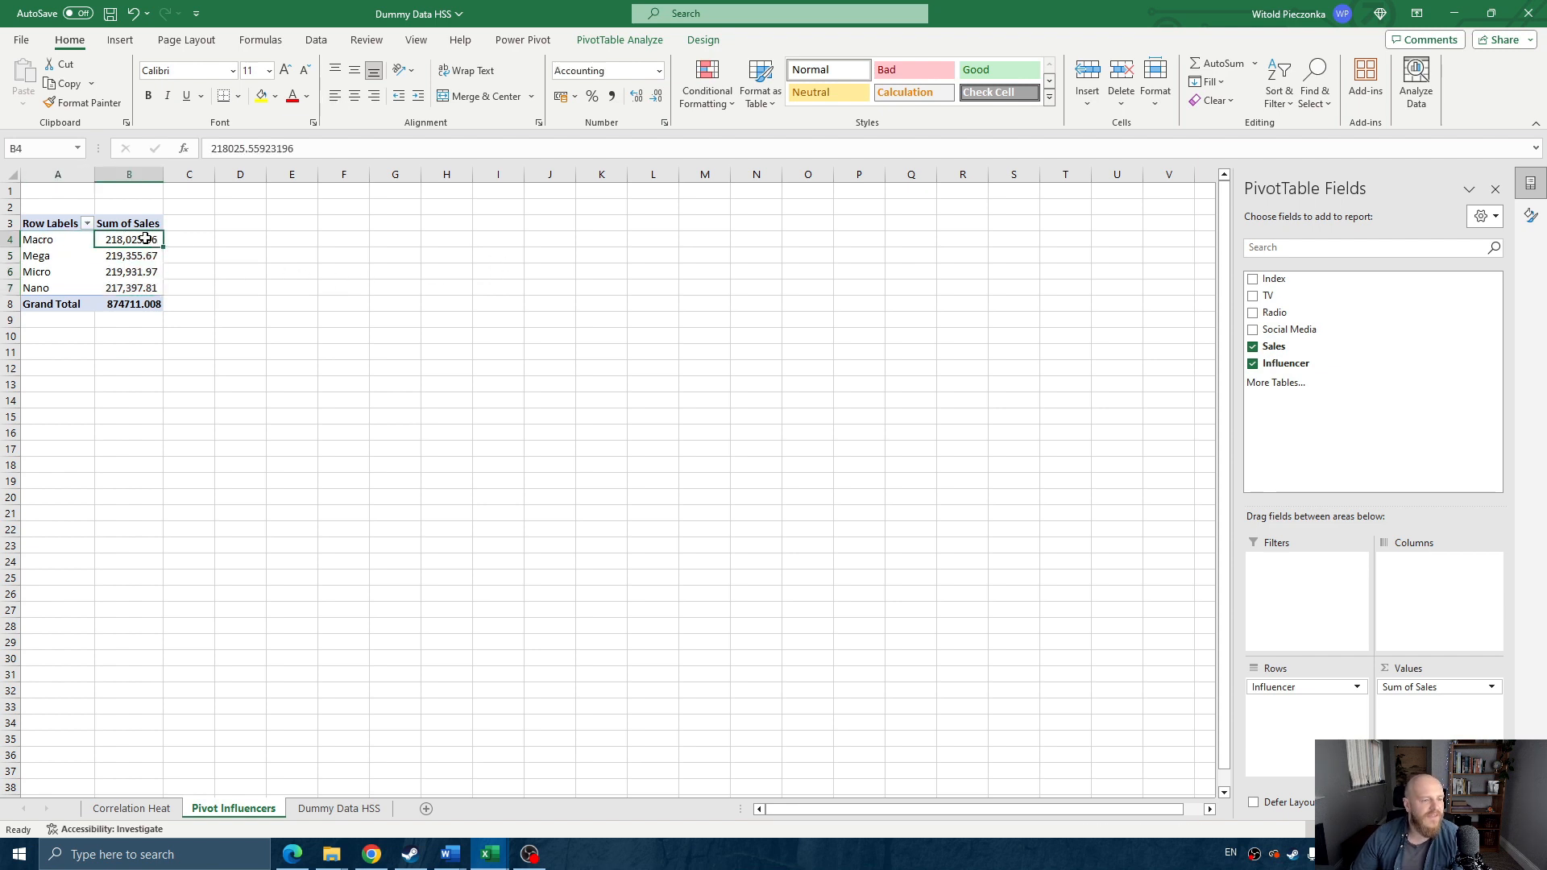
{"action": "right_click", "coordinate": [138, 242]}
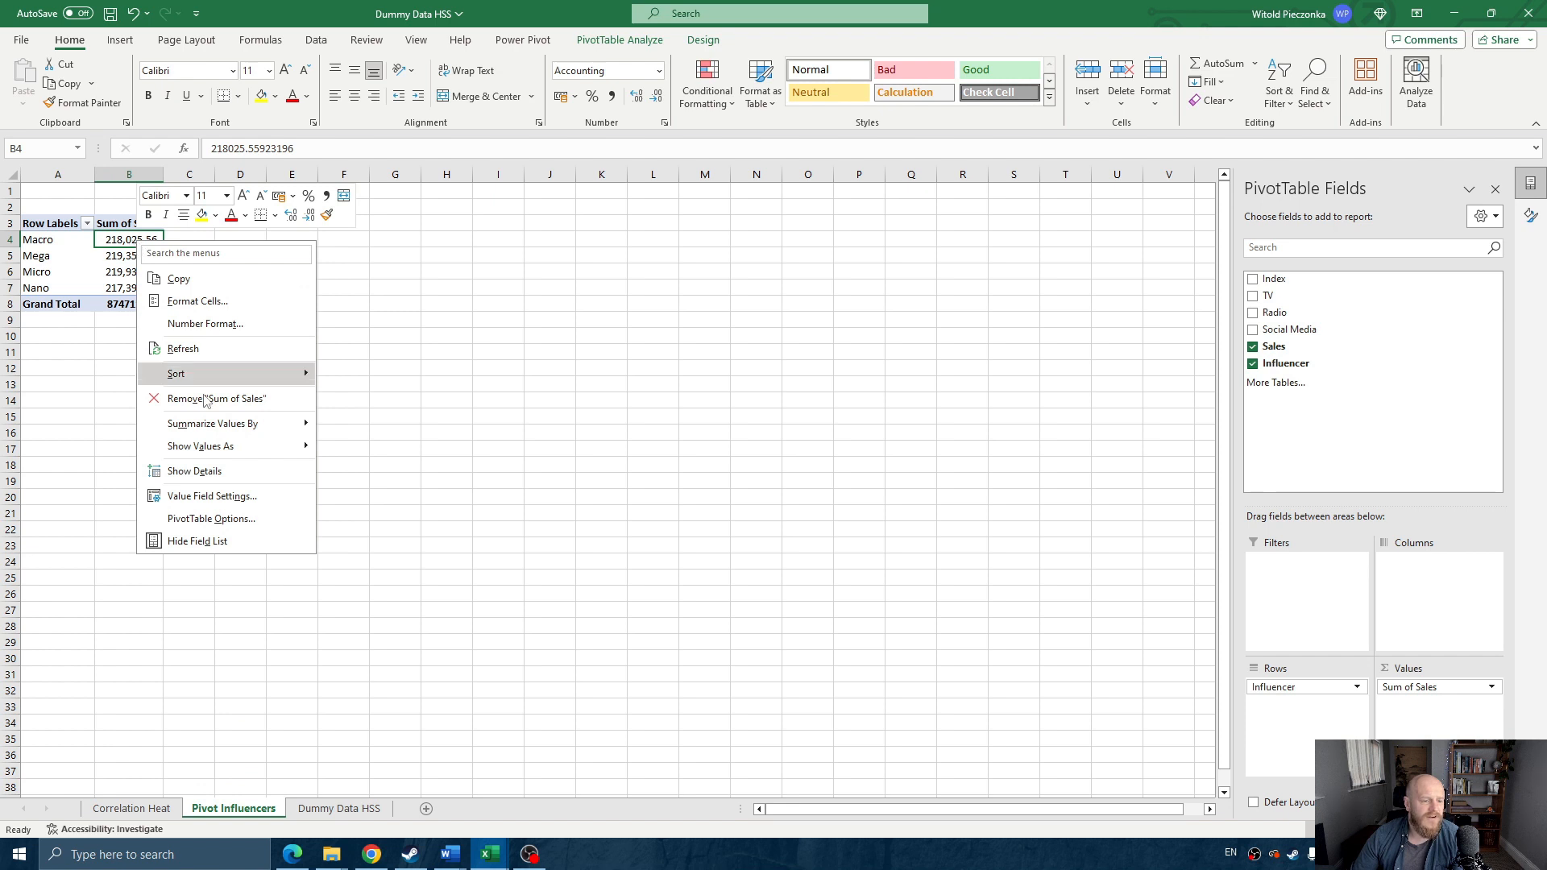
{"action": "mouse_move", "coordinate": [214, 378]}
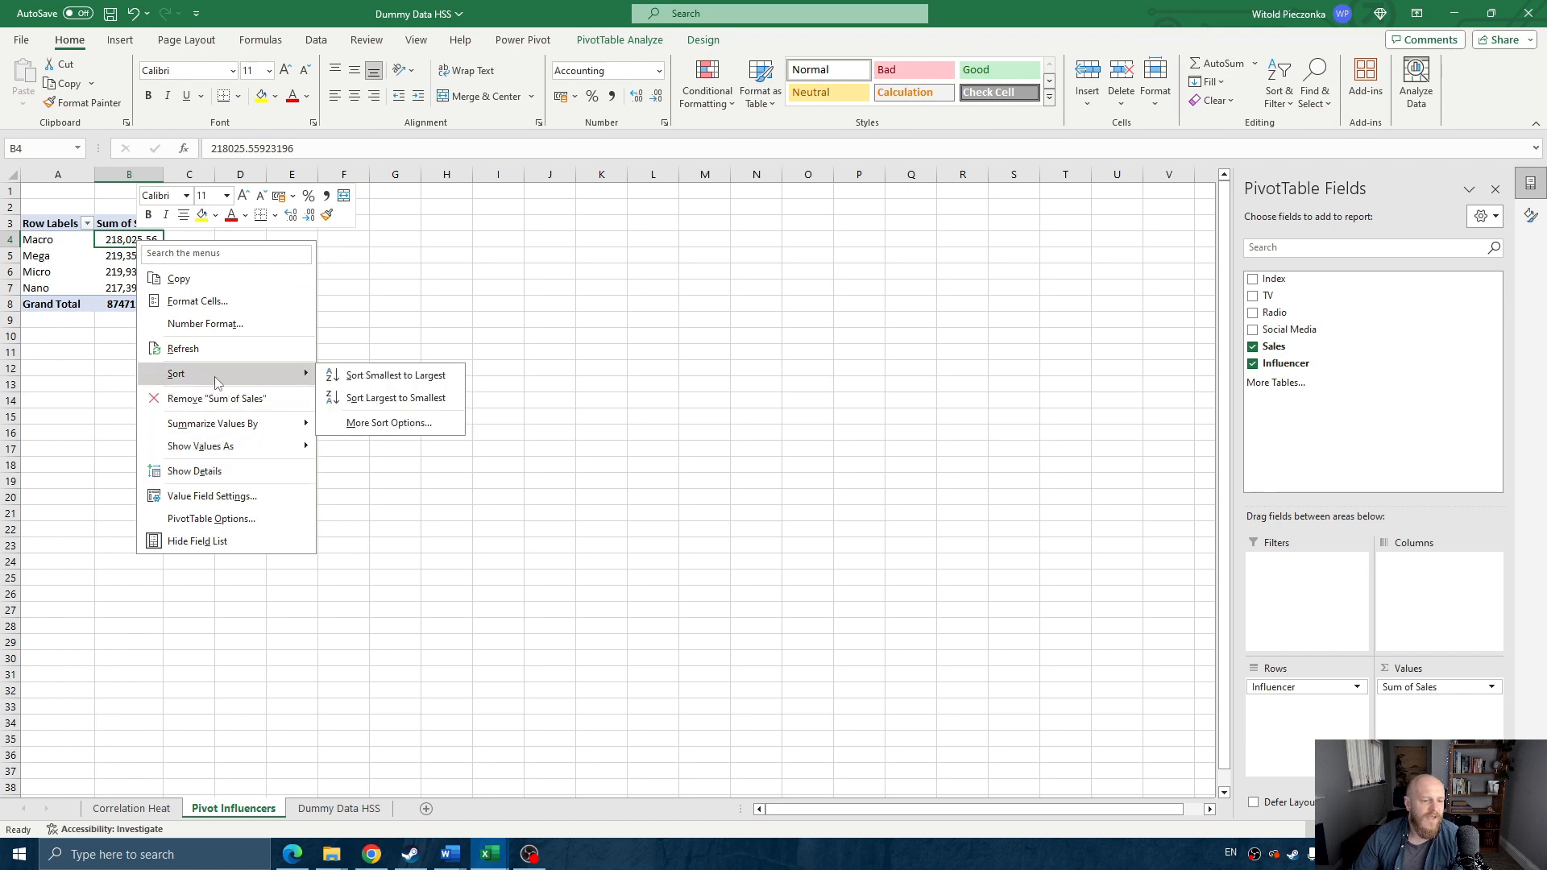
{"action": "left_click", "coordinate": [399, 398]}
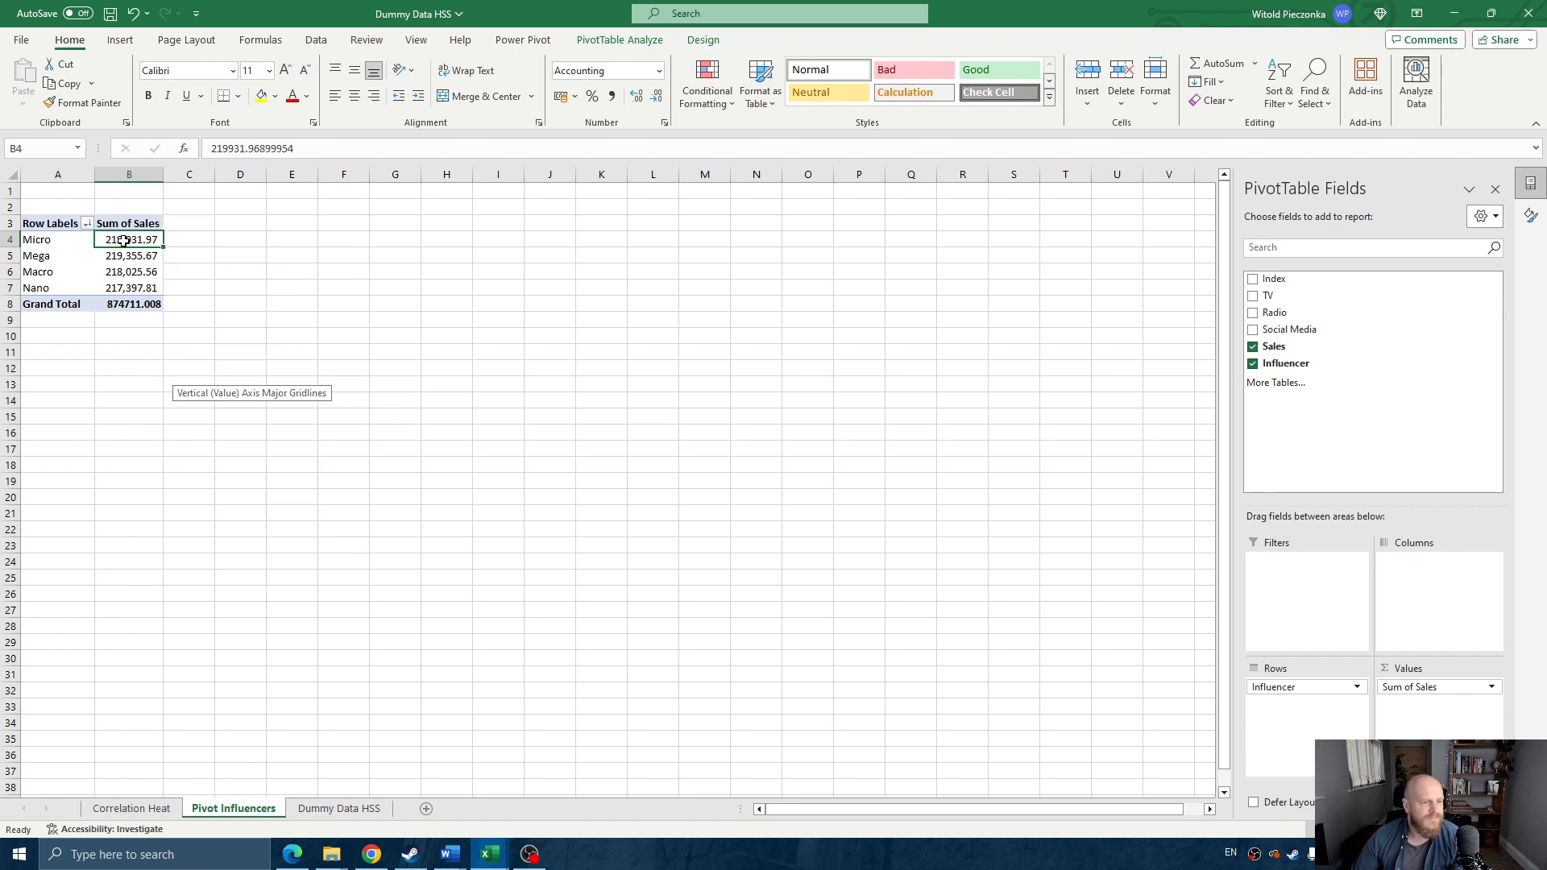
- Examine the sorted sales sums for each influencer type in the PivotTable
{"action": "left_click", "coordinate": [62, 241]}
{"action": "left_click", "coordinate": [109, 241]}
{"action": "left_click", "coordinate": [60, 241]}
{"action": "left_click", "coordinate": [121, 241]}
{"action": "left_click", "coordinate": [40, 241]}
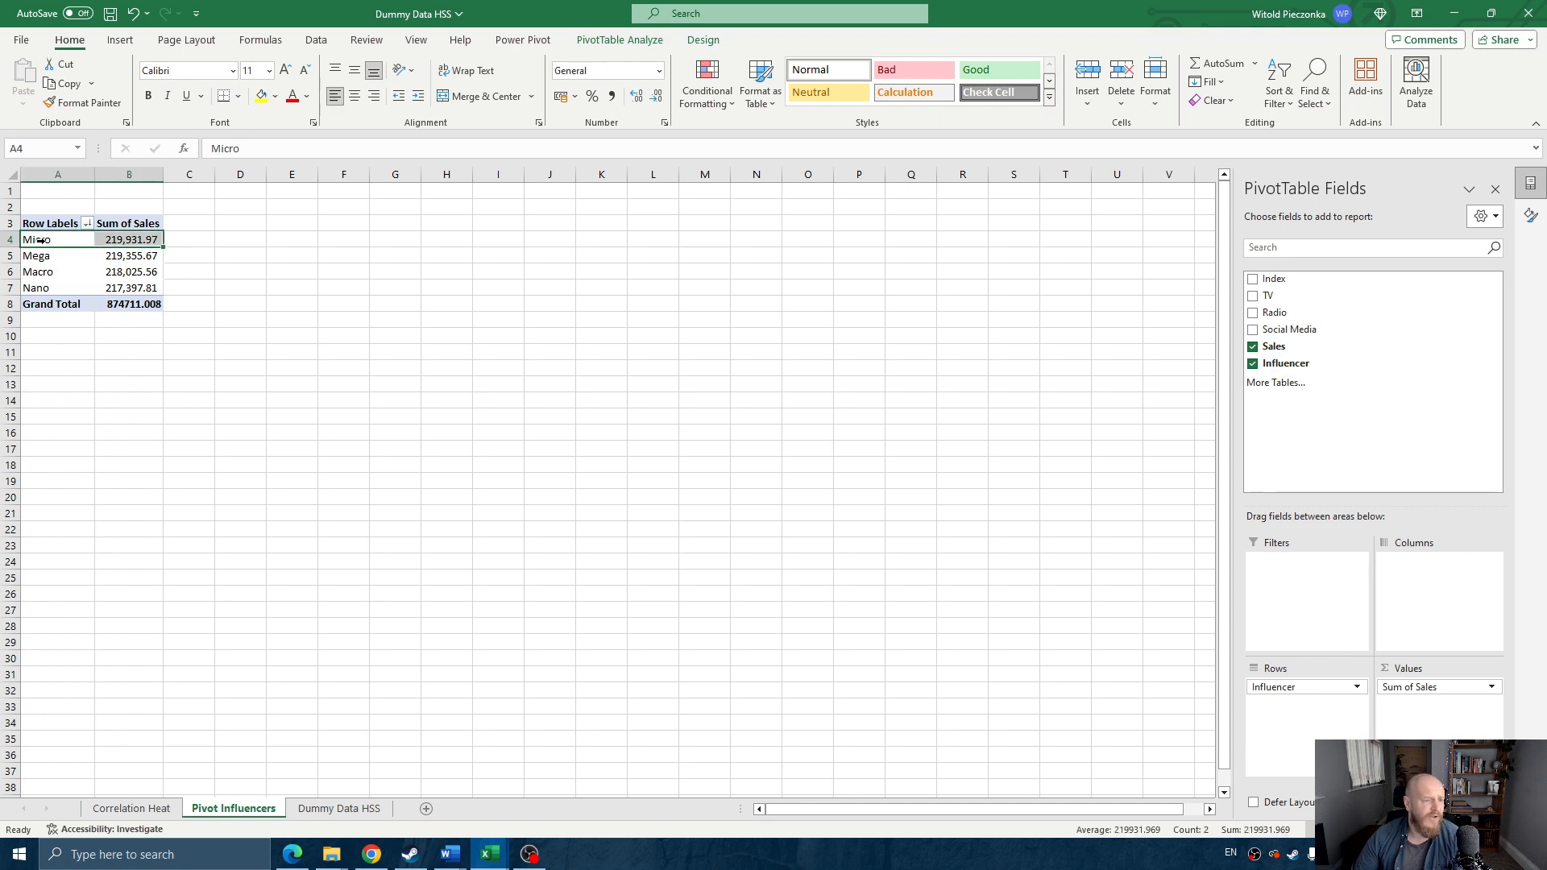
{"action": "left_click", "coordinate": [50, 260]}
{"action": "left_click", "coordinate": [51, 274]}
{"action": "left_click", "coordinate": [50, 290]}
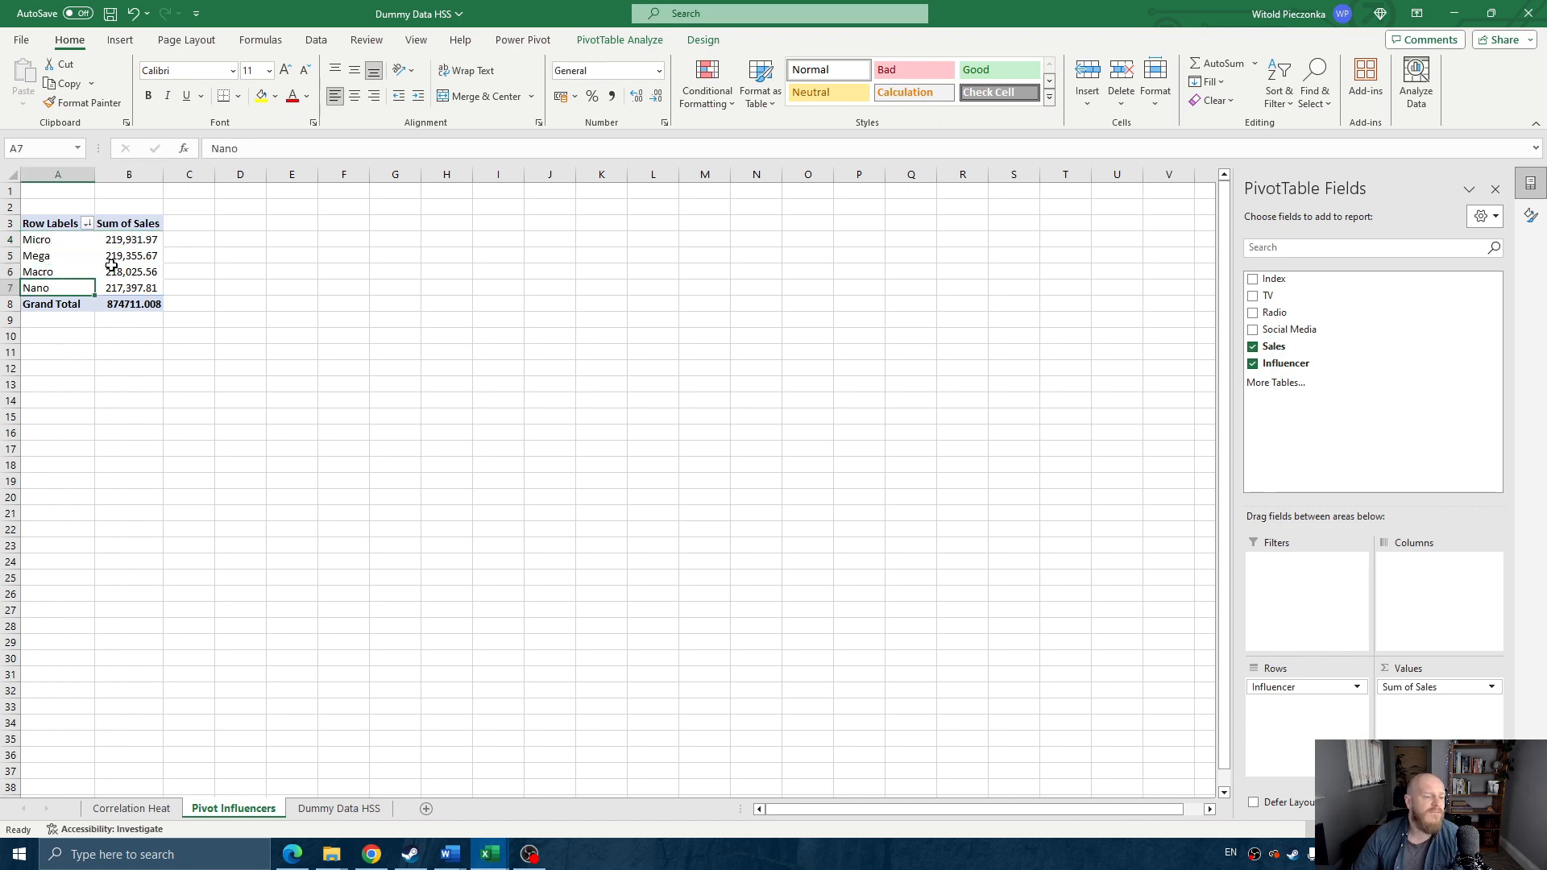
{"action": "left_click", "coordinate": [133, 242]}
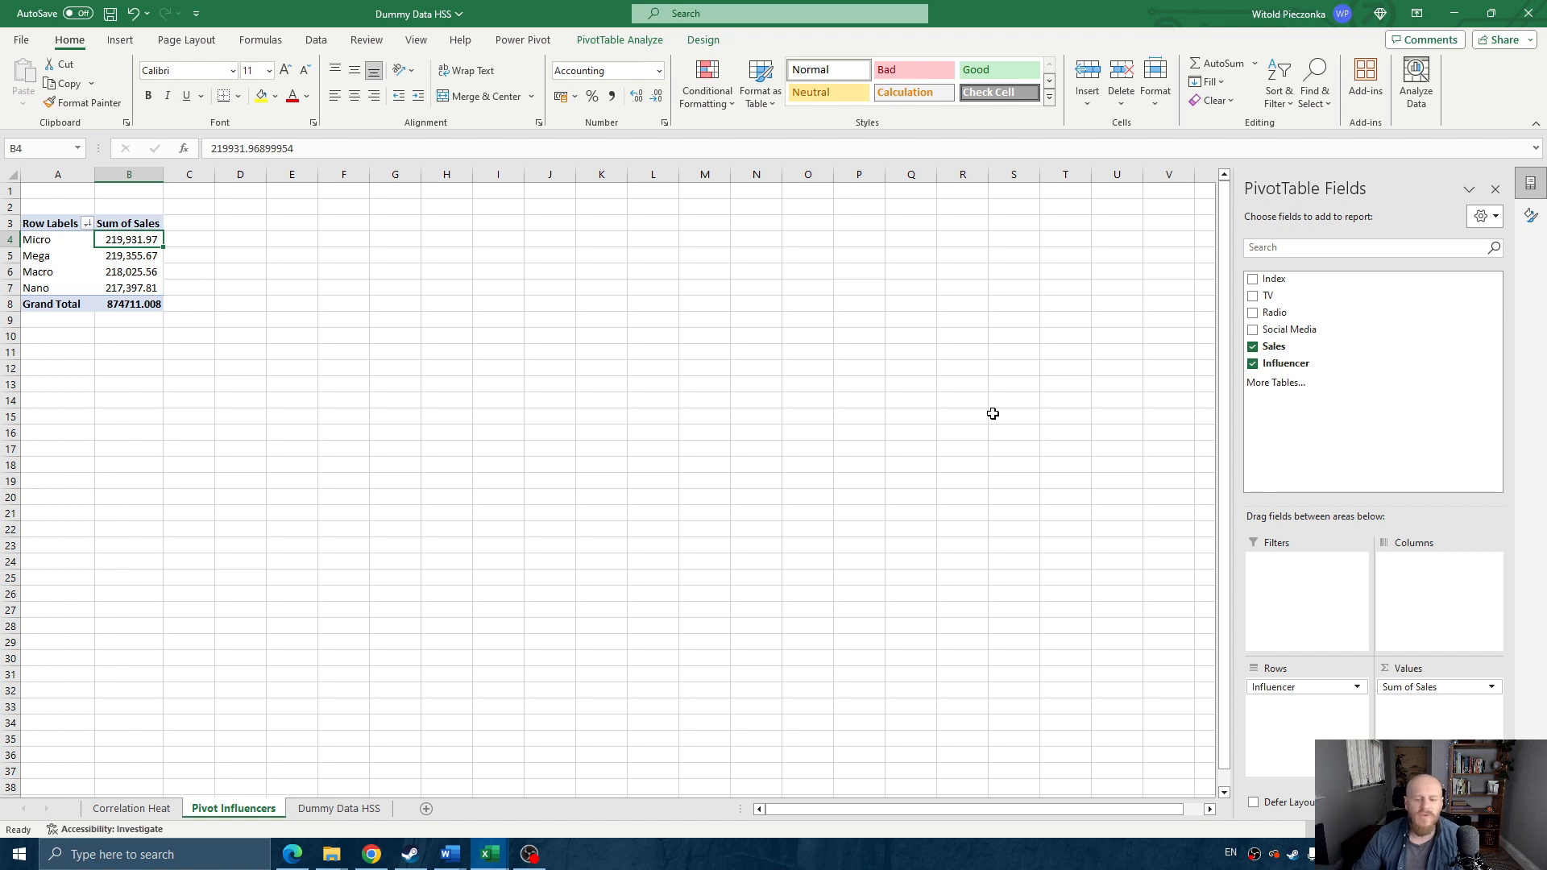
- Summarize the PivotTable's Sales values by Average and compare the averages of the two highest-ranked influencer types
{"action": "left_click", "coordinate": [1492, 690]}
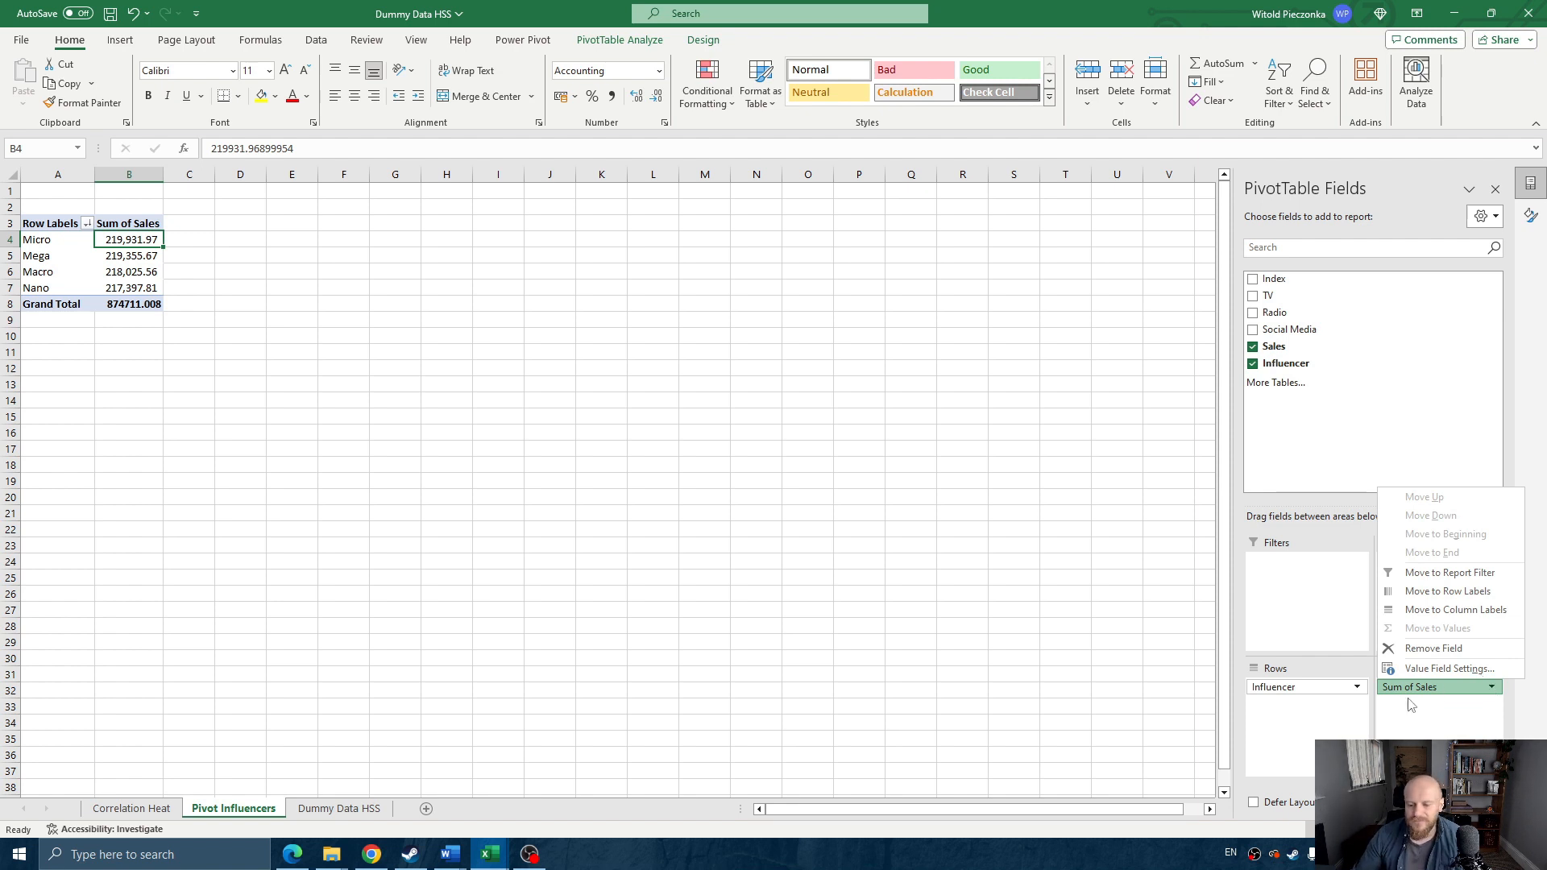
{"action": "left_click", "coordinate": [1448, 670]}
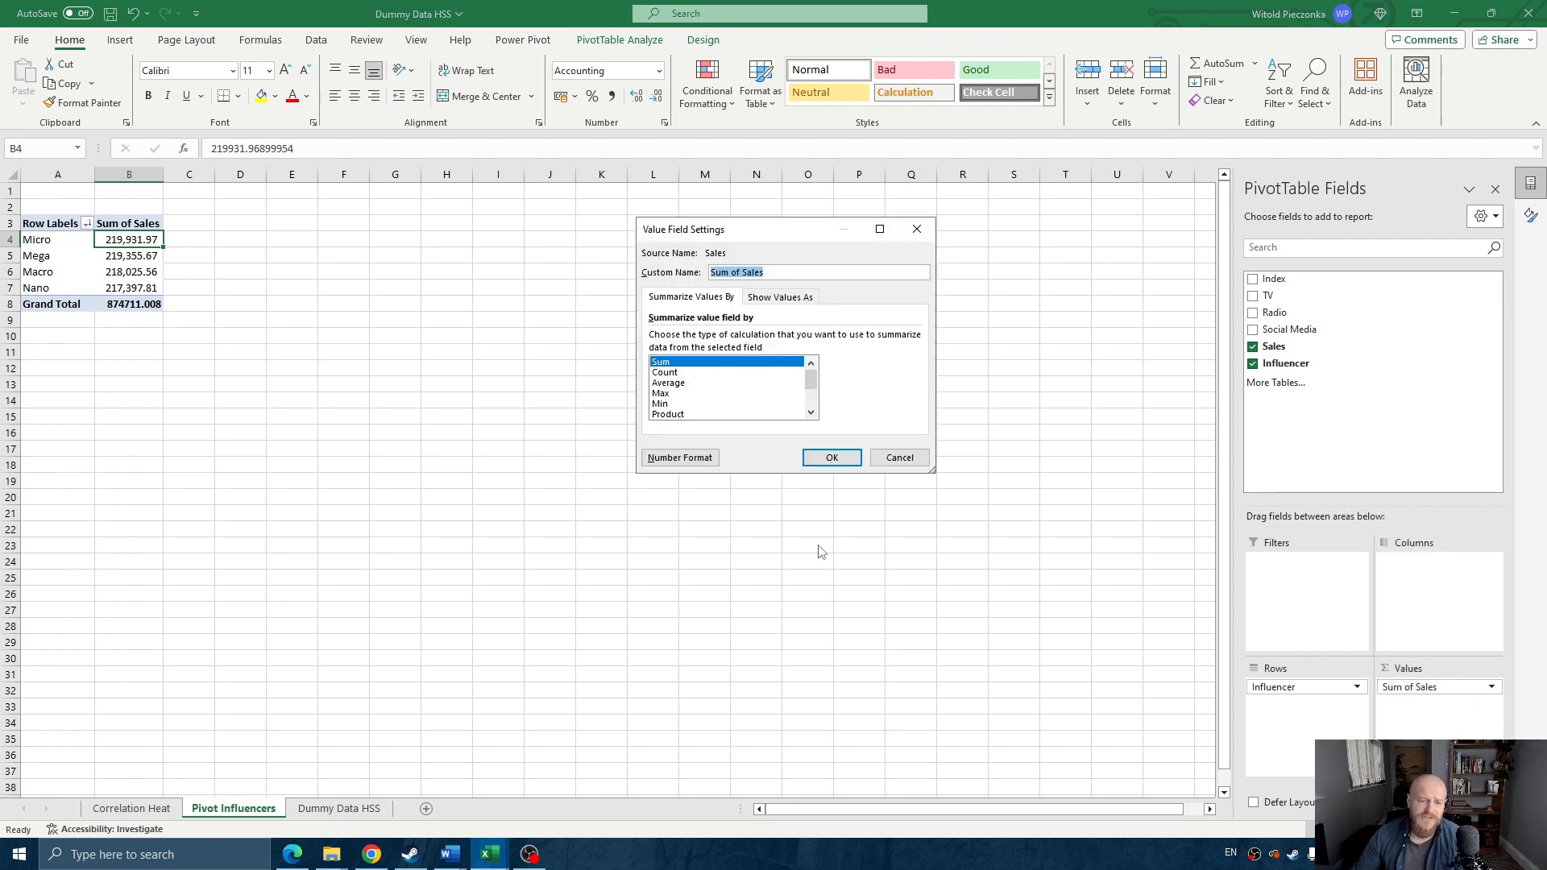
{"action": "left_click", "coordinate": [665, 384]}
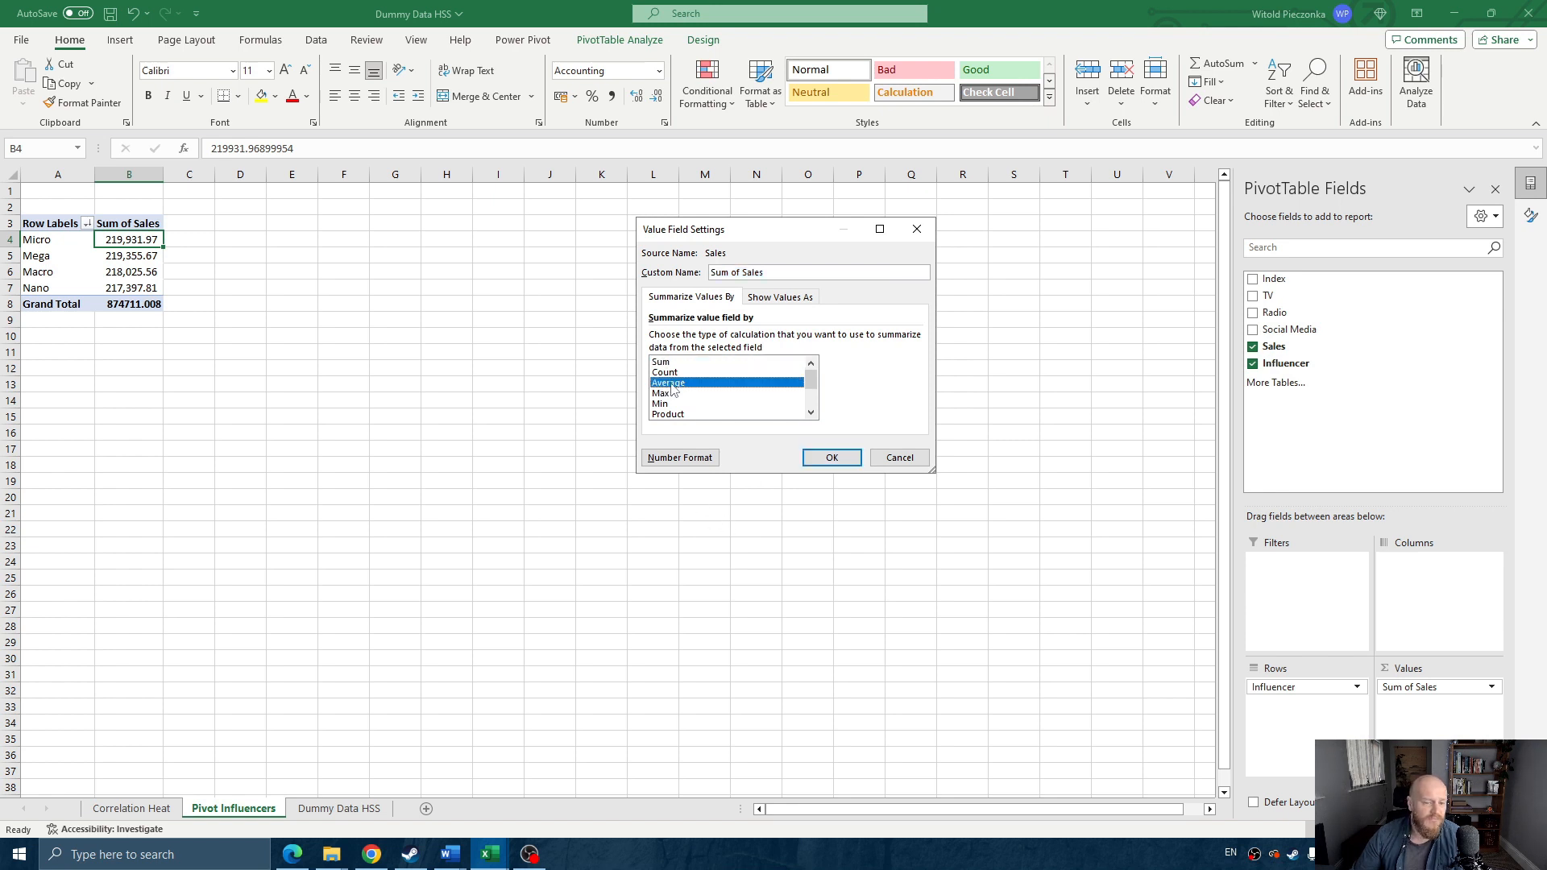
{"action": "left_click", "coordinate": [830, 459]}
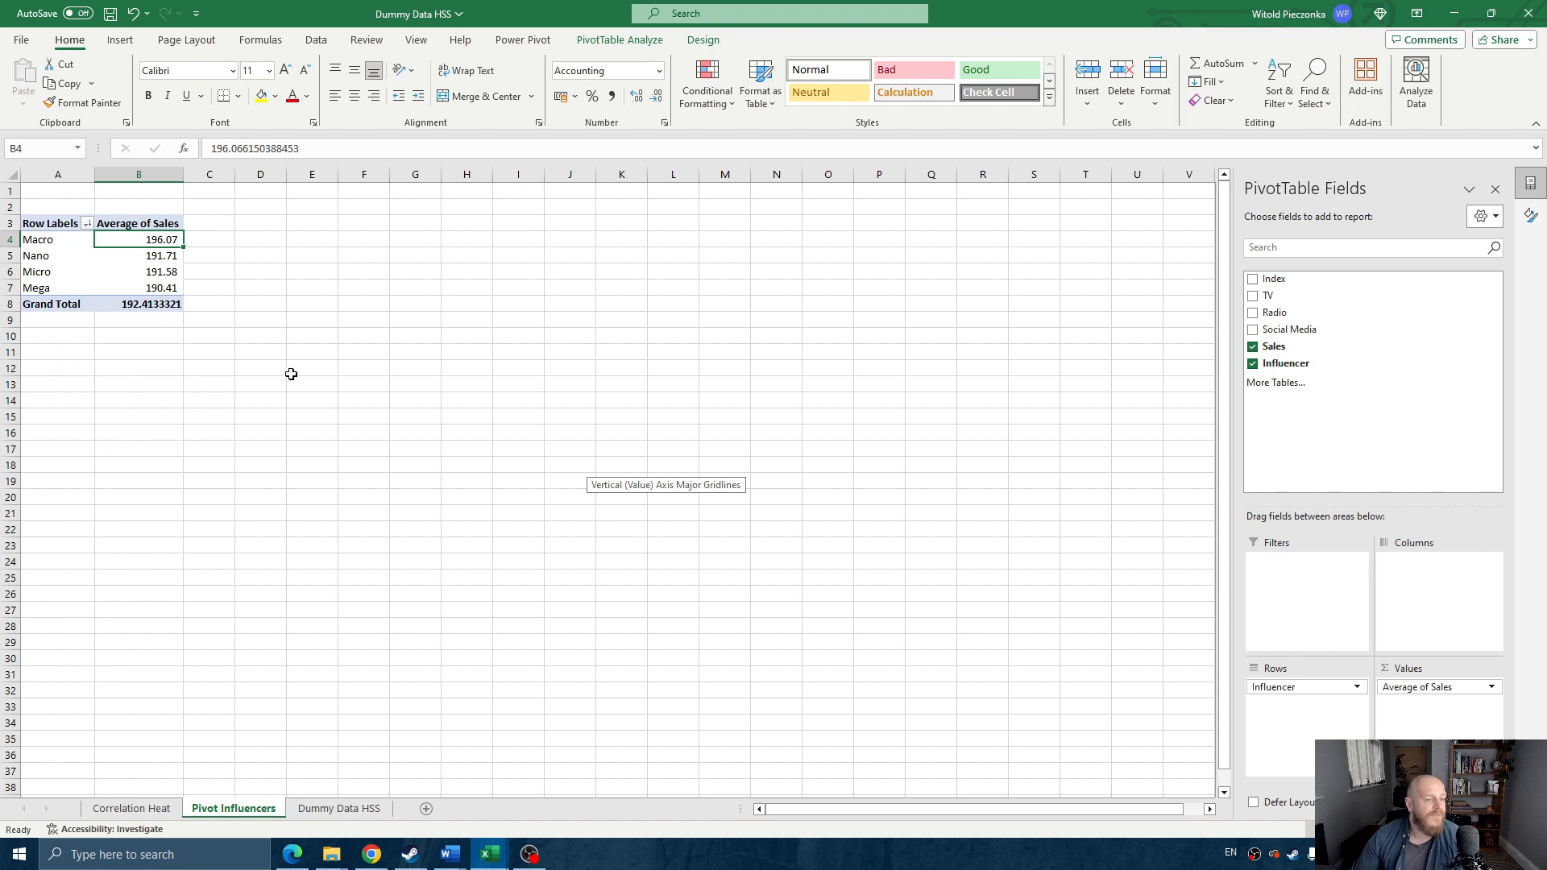
{"action": "left_click", "coordinate": [50, 240]}
{"action": "left_click", "coordinate": [153, 241]}
{"action": "left_click", "coordinate": [166, 256]}
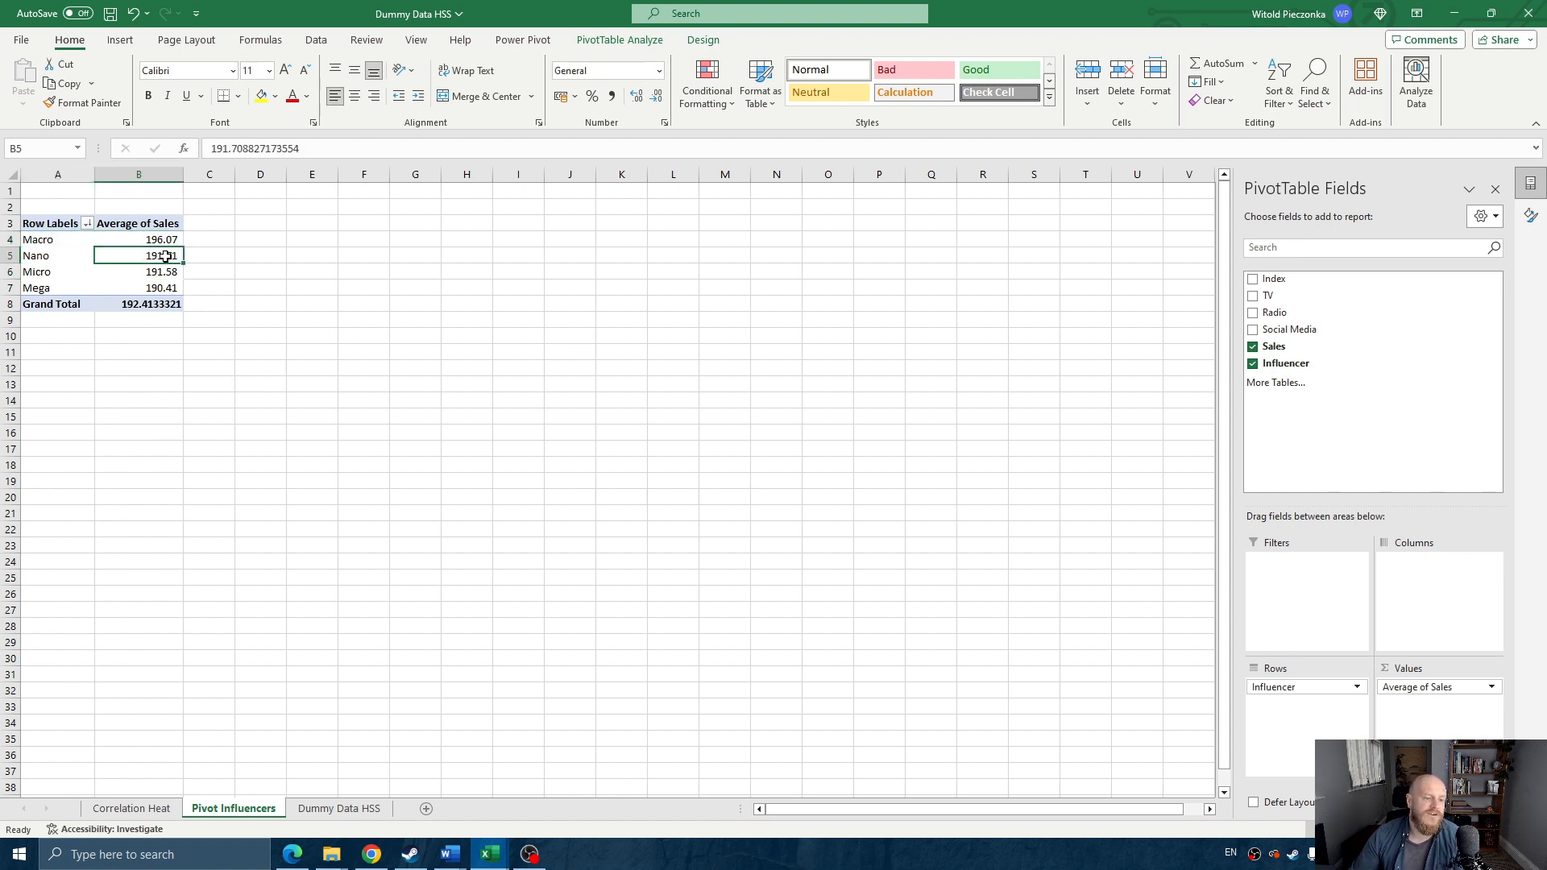
{"action": "left_click", "coordinate": [40, 240]}
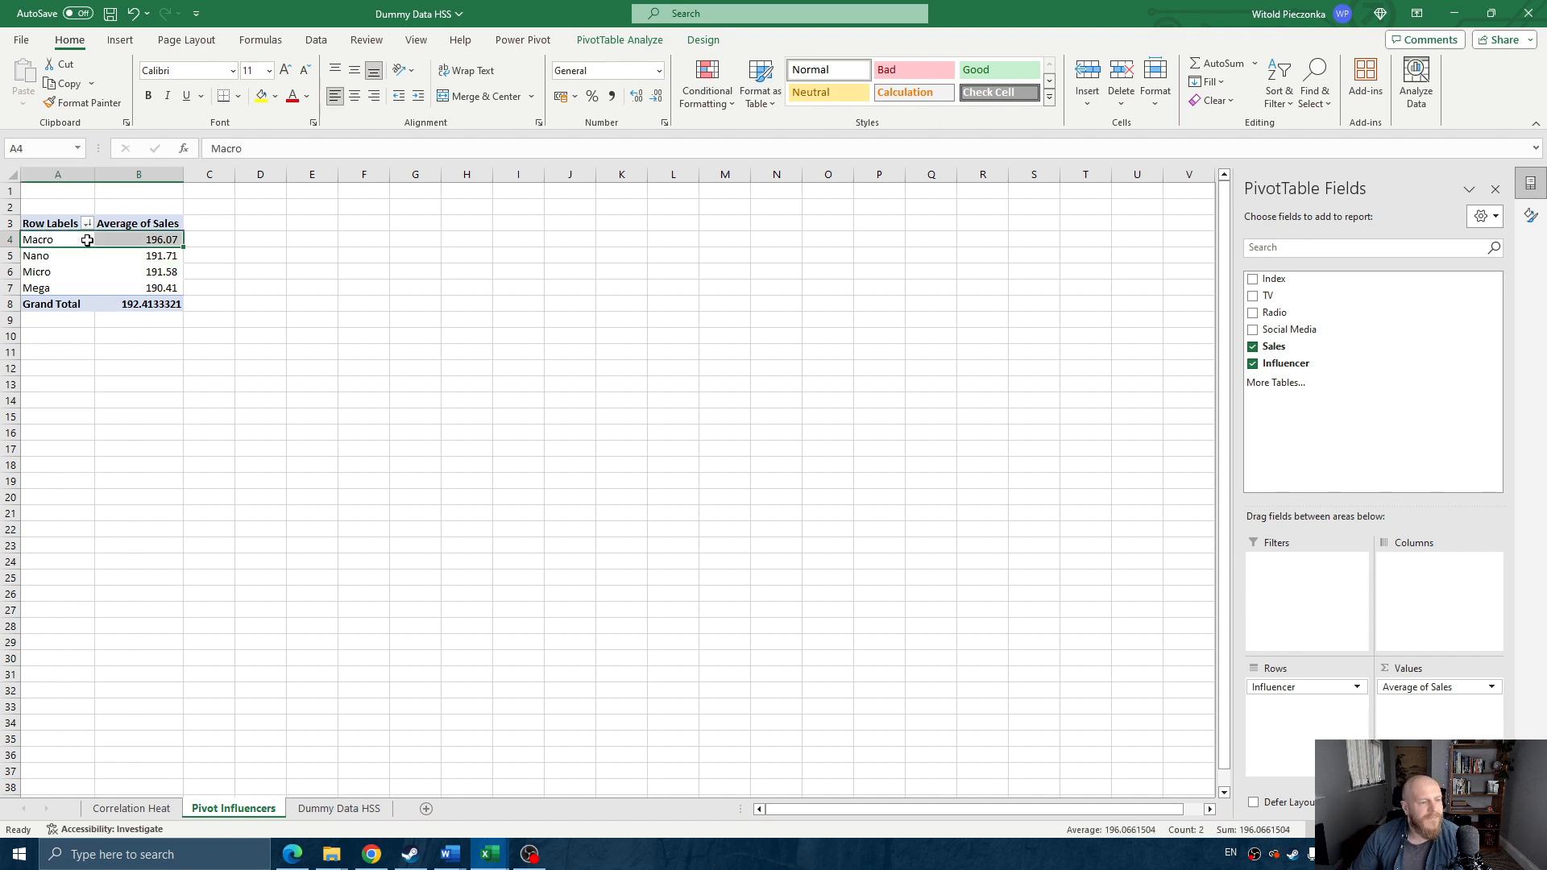
- Copy the whole PivotTable in A3:B8 and paste a duplicate below it starting at cell A12
{"action": "left_click_drag", "start_coordinate": [169, 305], "coordinate": [56, 226]}
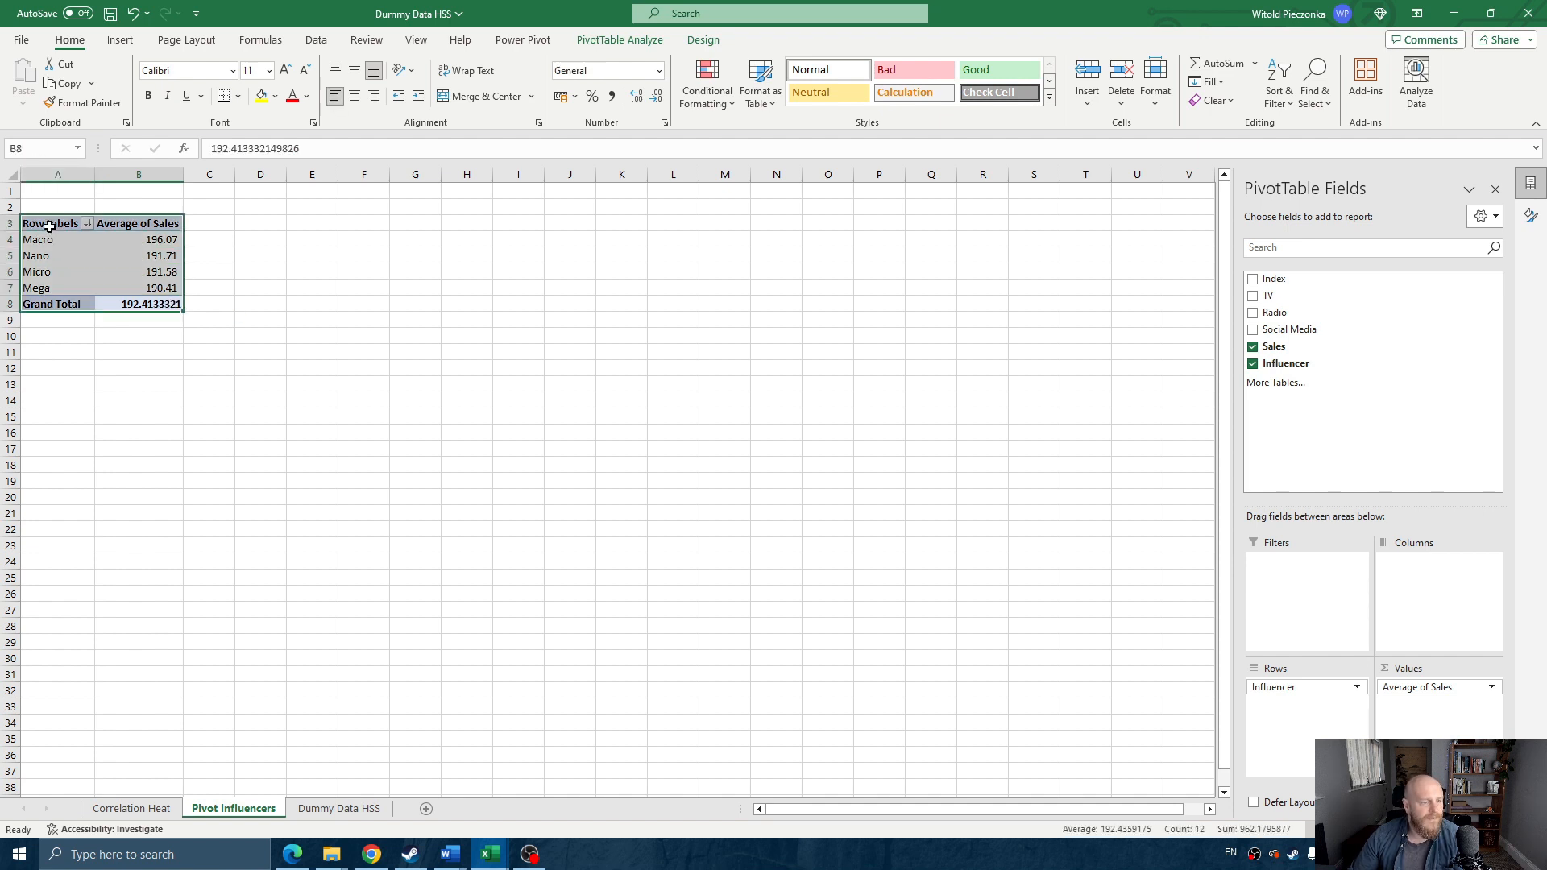
{"action": "key", "text": "ctrl+c"}
{"action": "left_click", "coordinate": [79, 373]}
{"action": "key", "text": "ctrl+v"}
{"action": "left_click", "coordinate": [138, 412]}
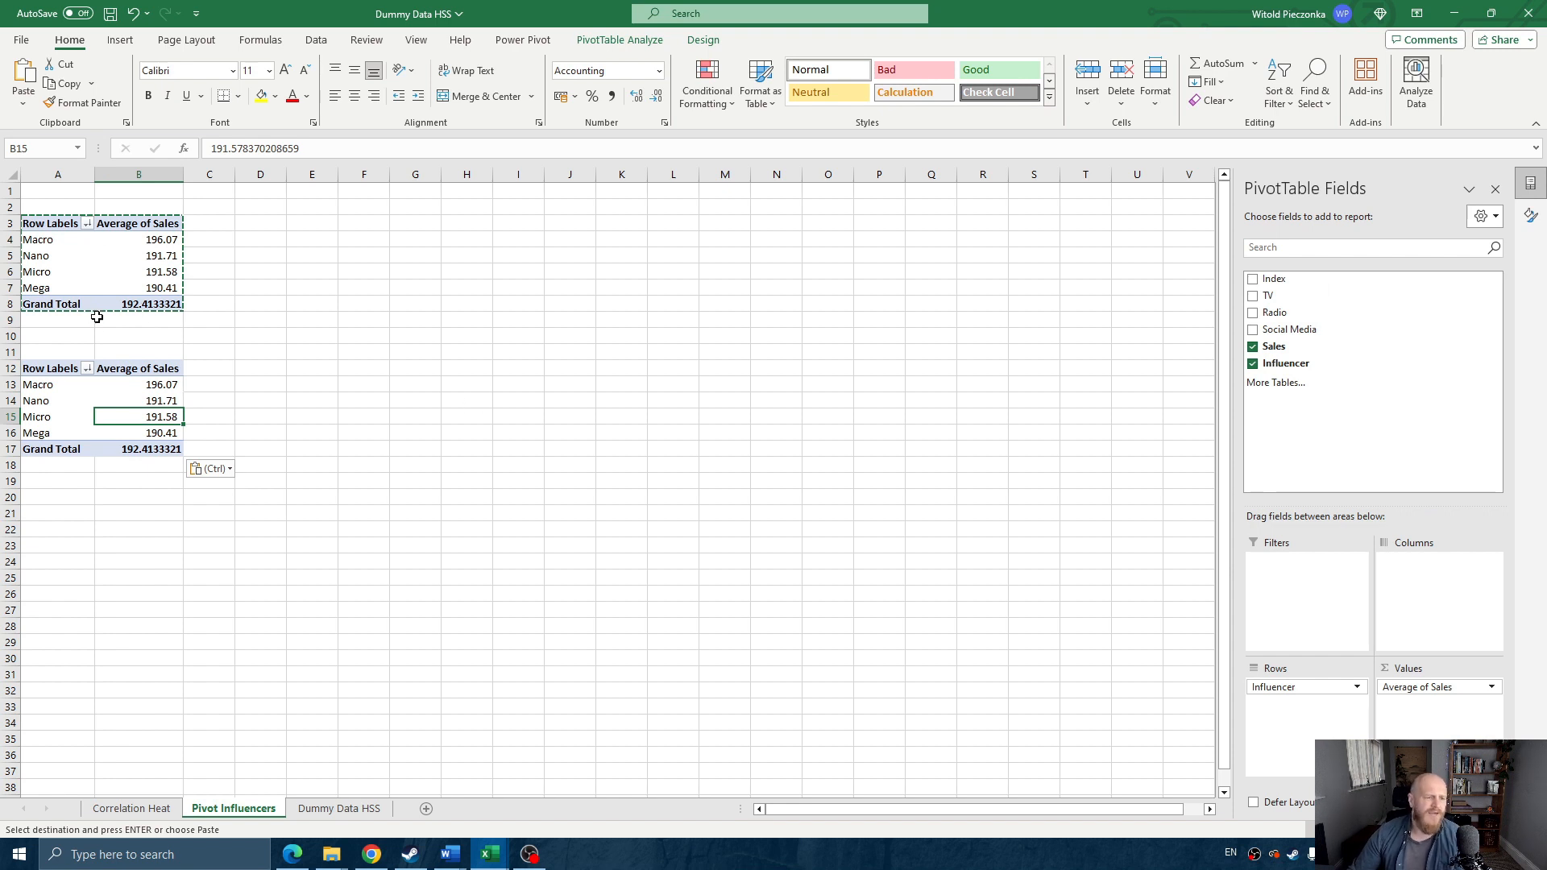
{"action": "left_click", "coordinate": [323, 402]}
{"action": "key", "text": "Escape"}
- Summarize the Sales values of the duplicated PivotTable by Count
{"action": "left_click", "coordinate": [158, 400]}
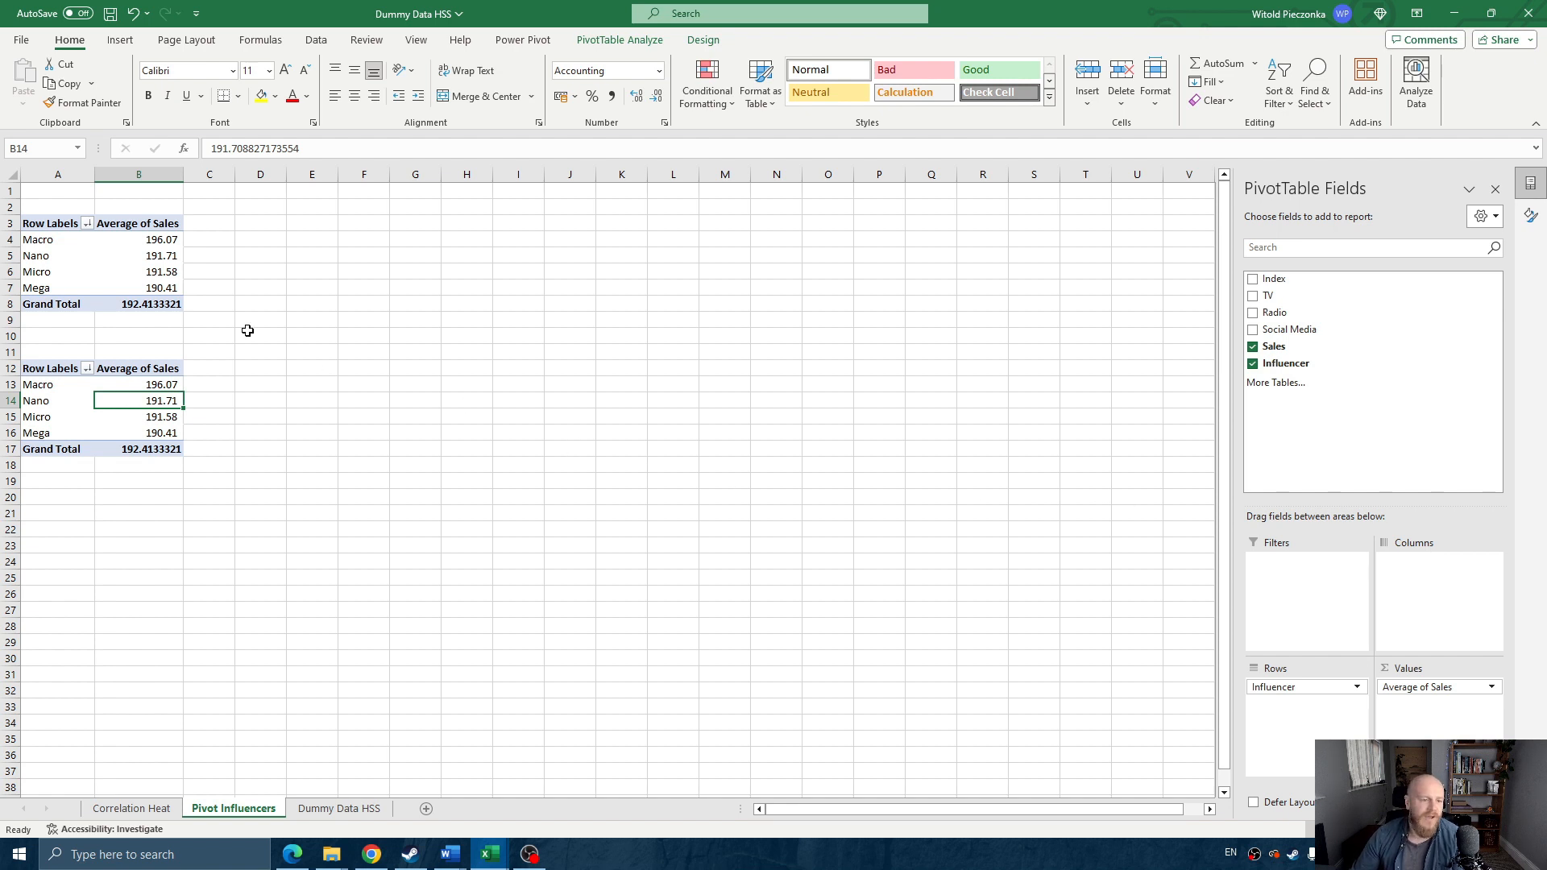
{"action": "left_click_drag", "start_coordinate": [159, 243], "coordinate": [159, 287]}
{"action": "left_click", "coordinate": [161, 403]}
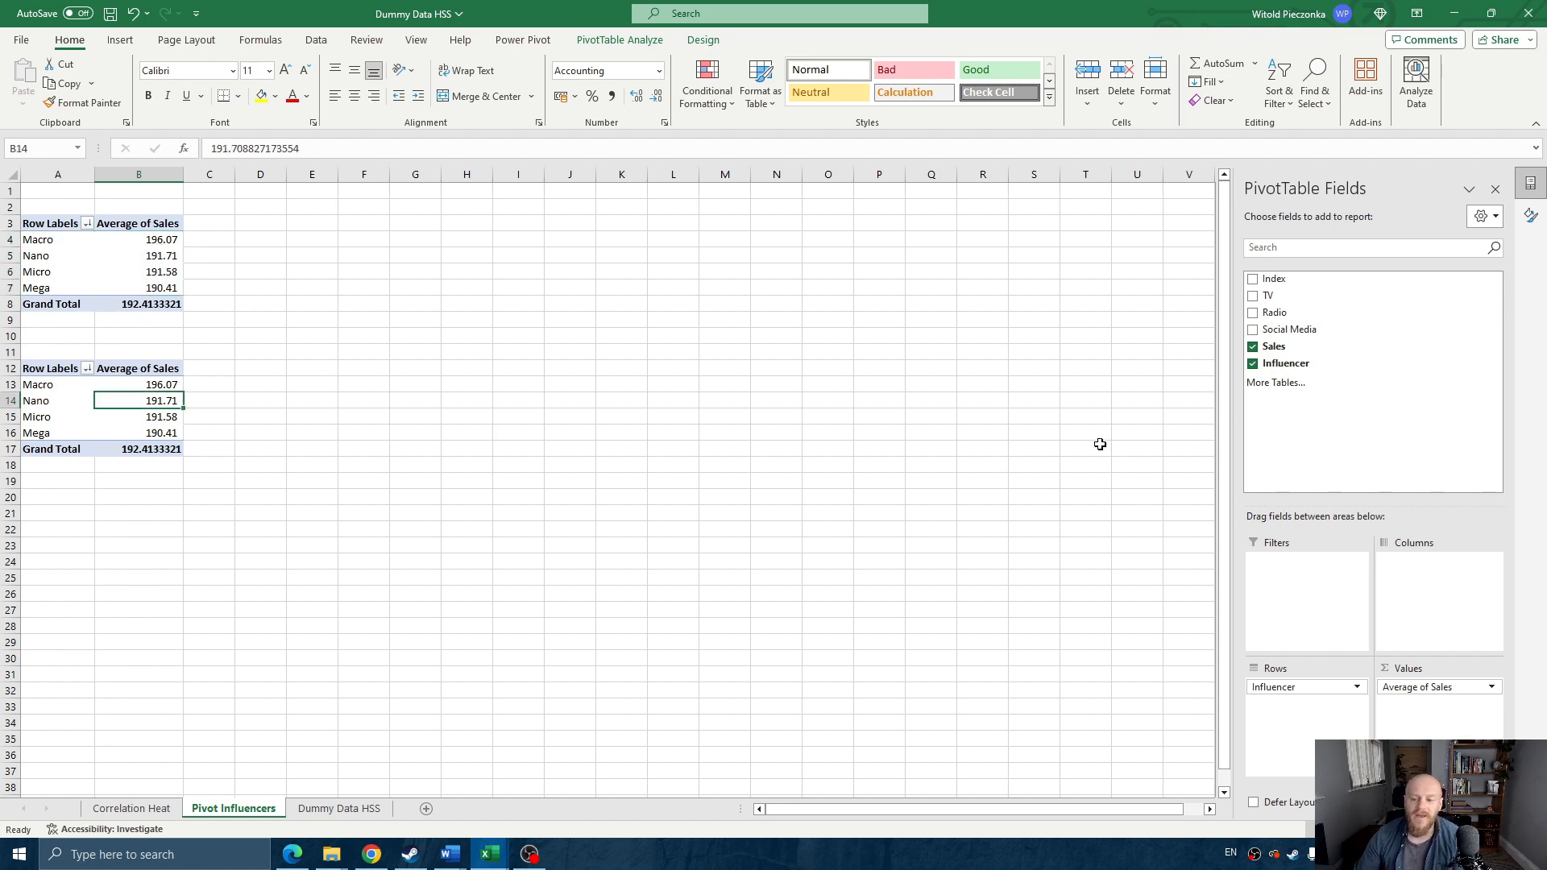
{"action": "left_click", "coordinate": [1492, 687]}
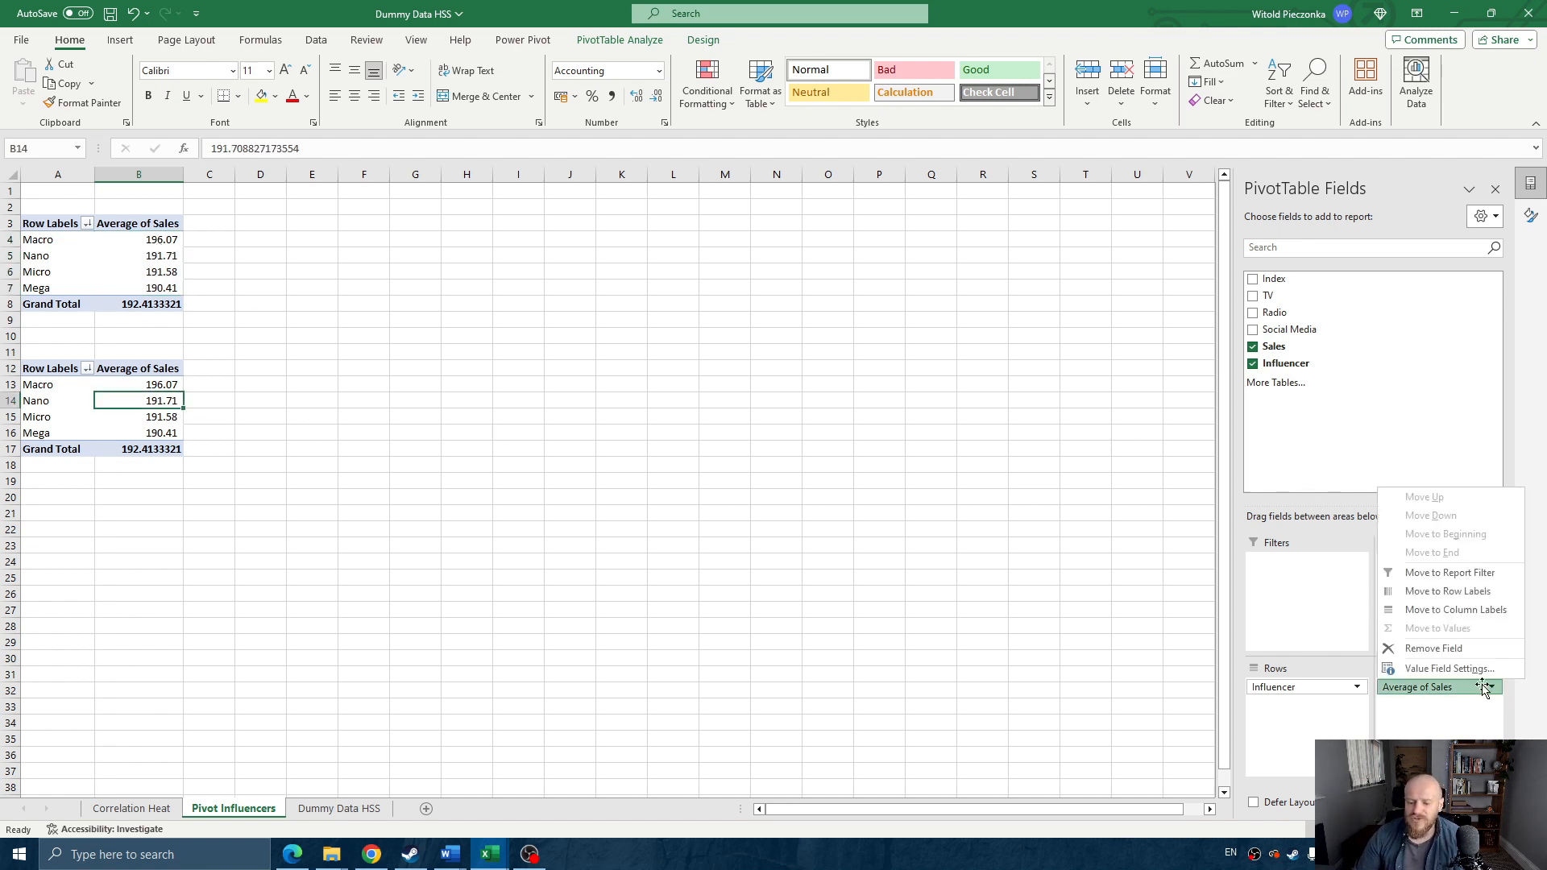
{"action": "left_click", "coordinate": [1437, 677]}
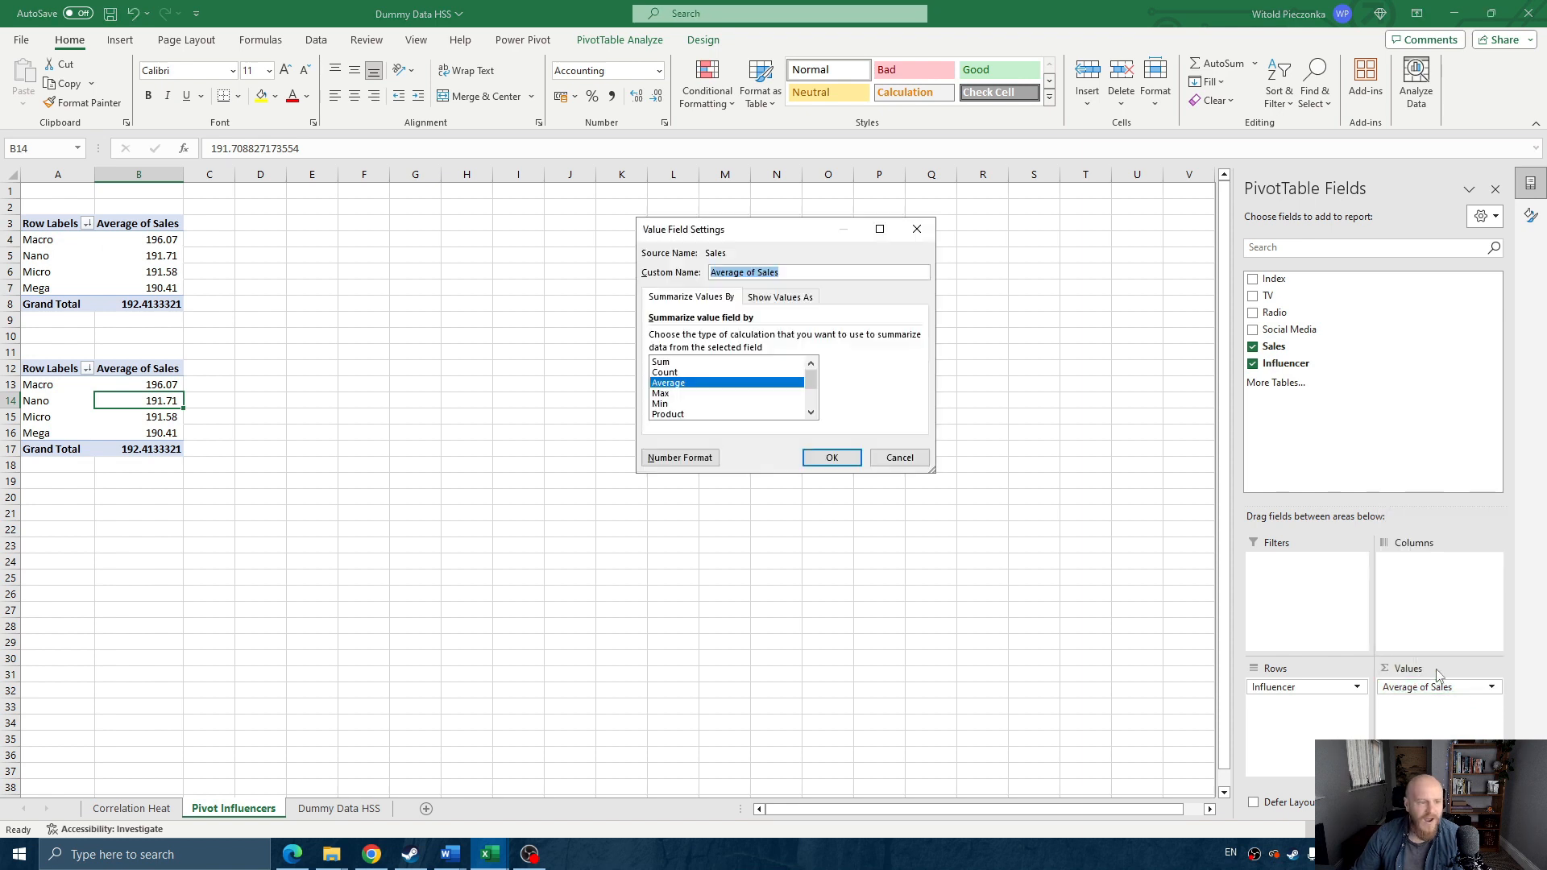
{"action": "left_click", "coordinate": [666, 372]}
{"action": "left_click", "coordinate": [830, 458]}
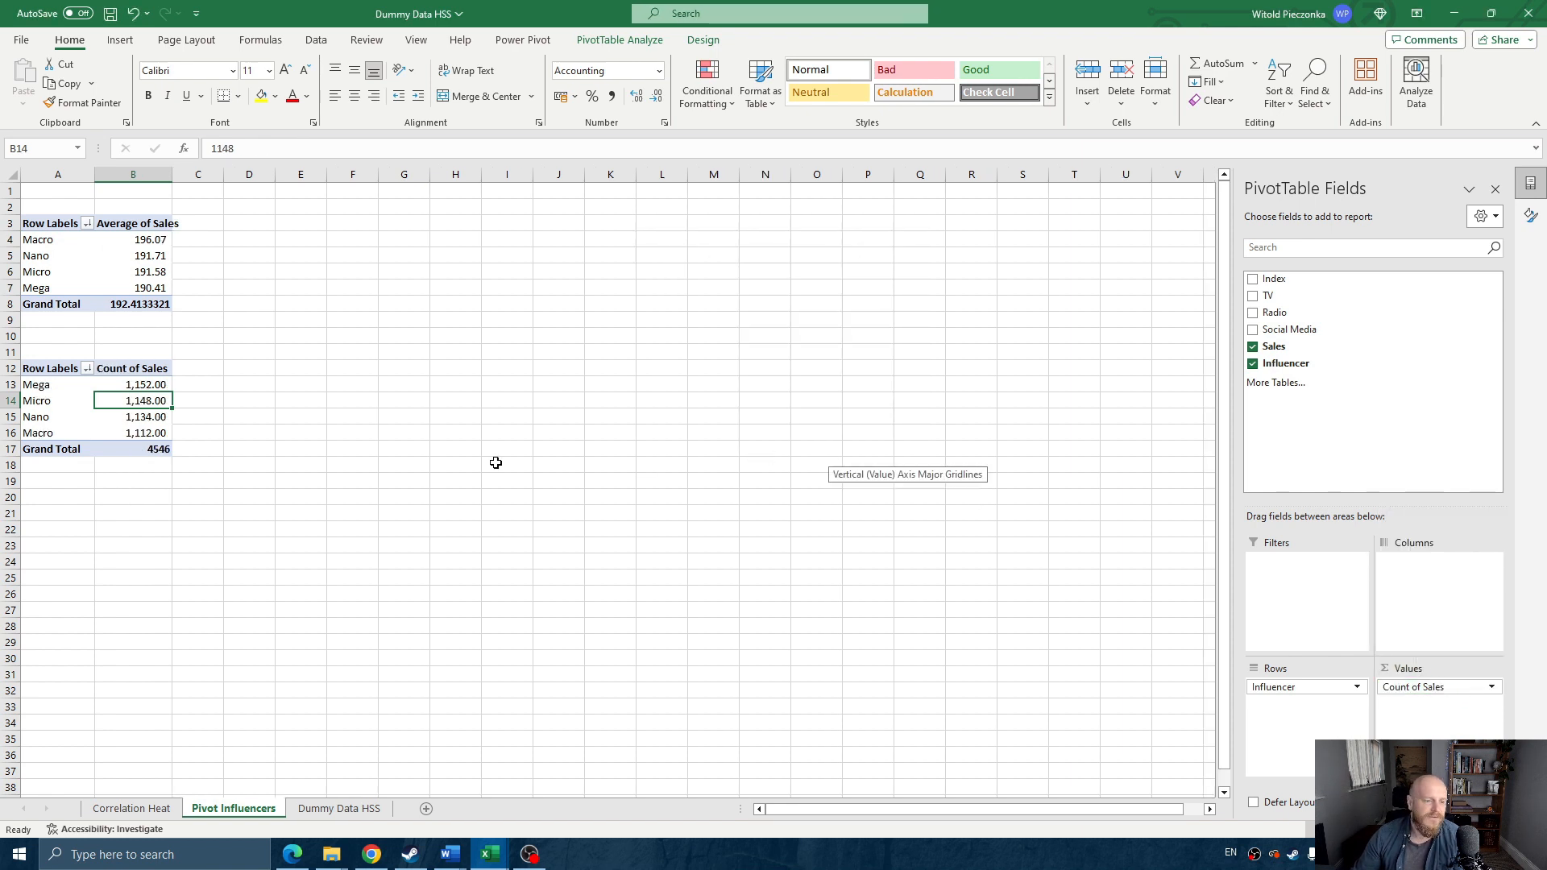
- Compare the sales counts of the four influencer types in B13:B16
{"action": "left_click", "coordinate": [153, 430]}
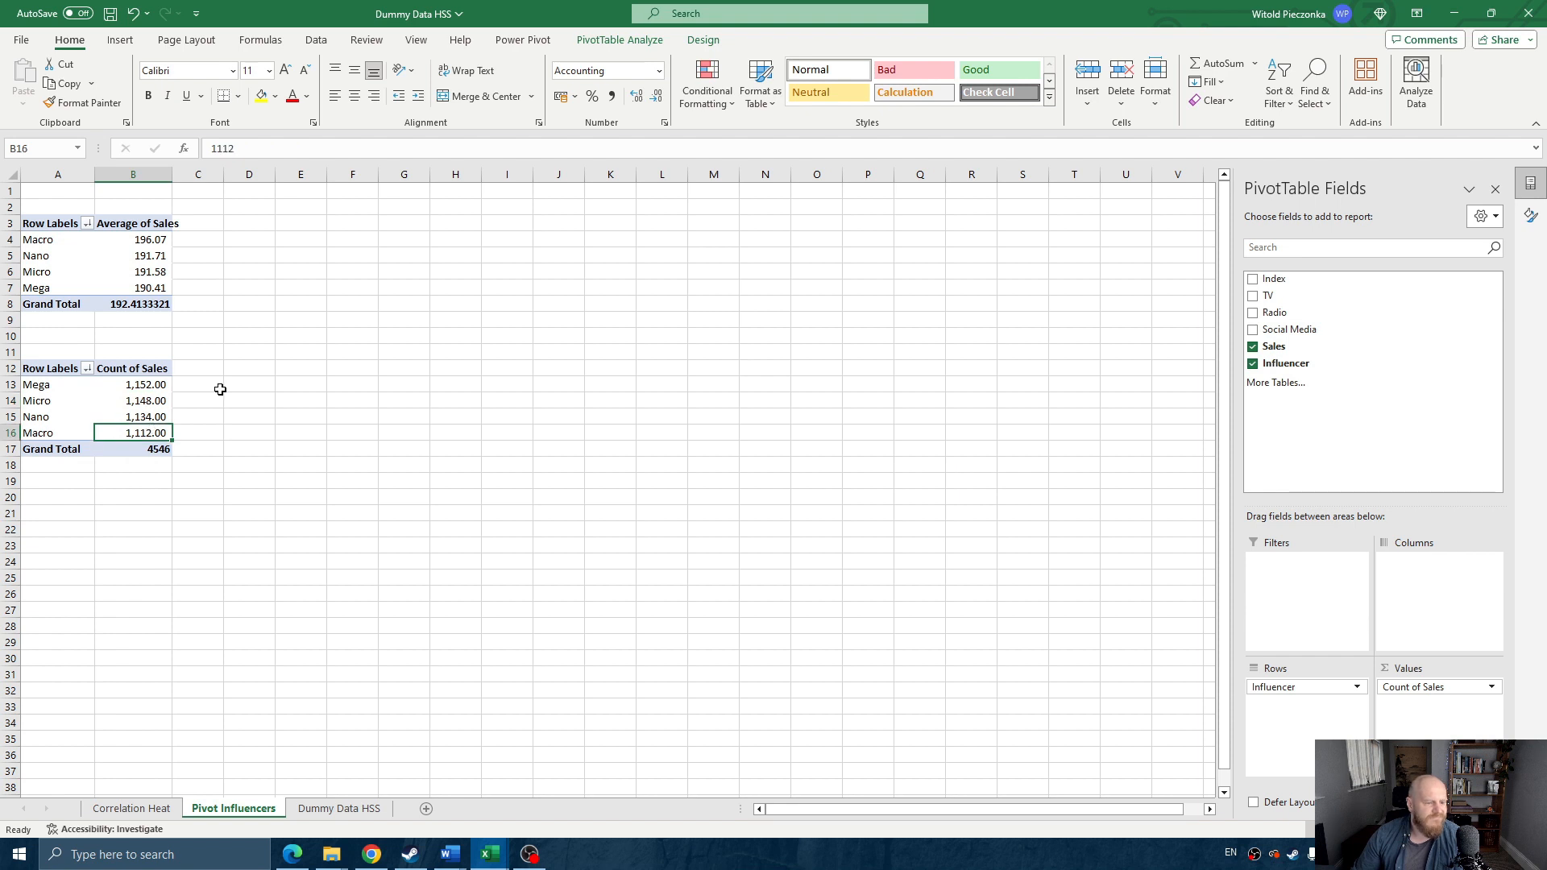
{"action": "left_click", "coordinate": [164, 384]}
{"action": "left_click_drag", "start_coordinate": [163, 385], "coordinate": [155, 433]}
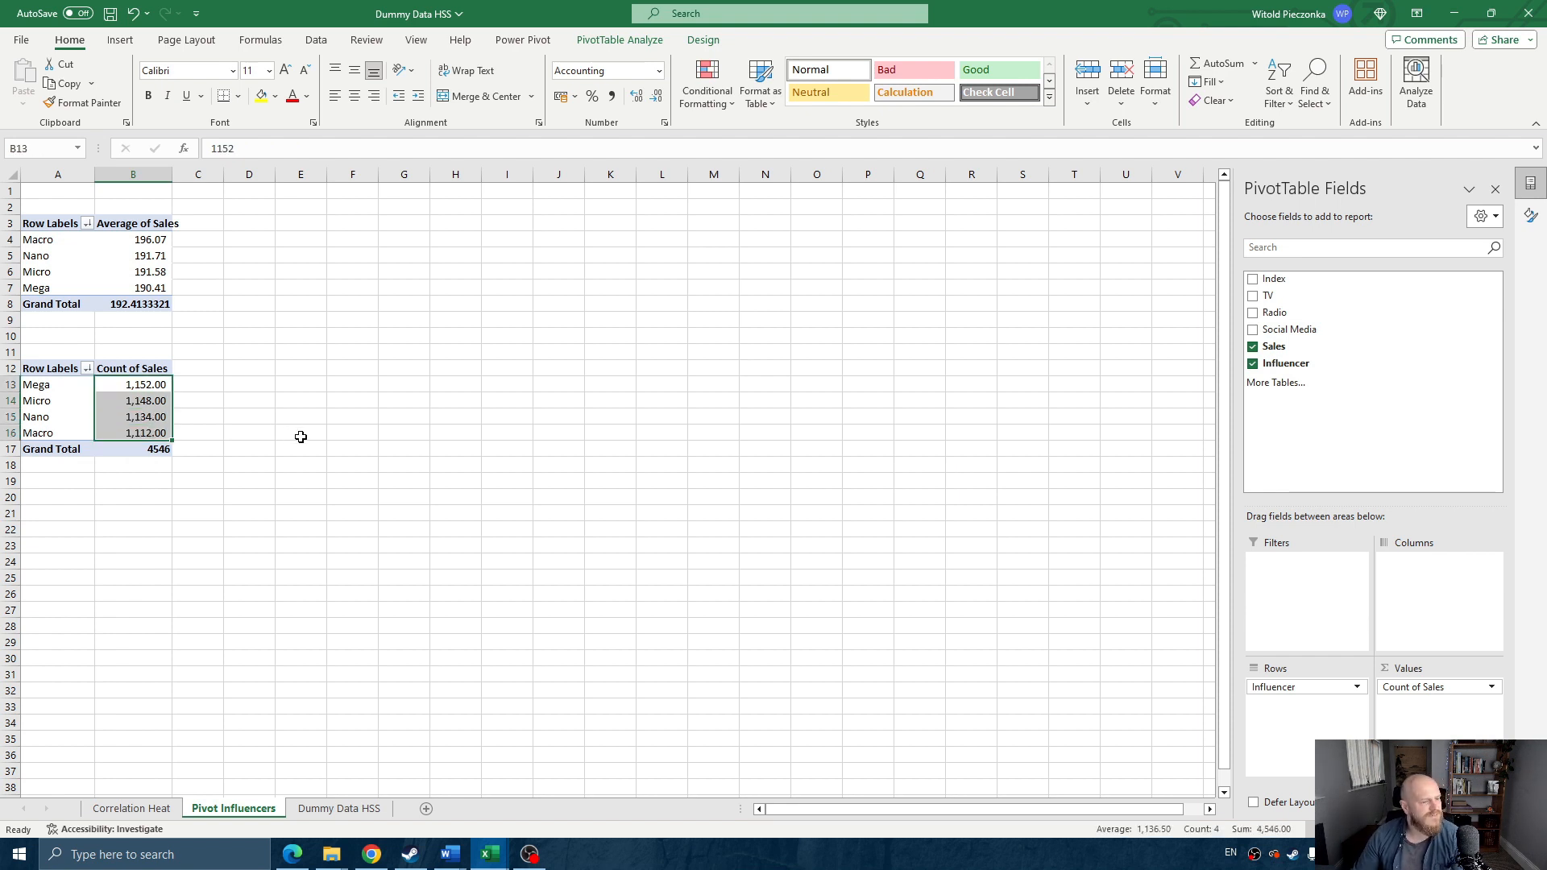
{"action": "left_click_drag", "start_coordinate": [159, 388], "coordinate": [157, 432]}
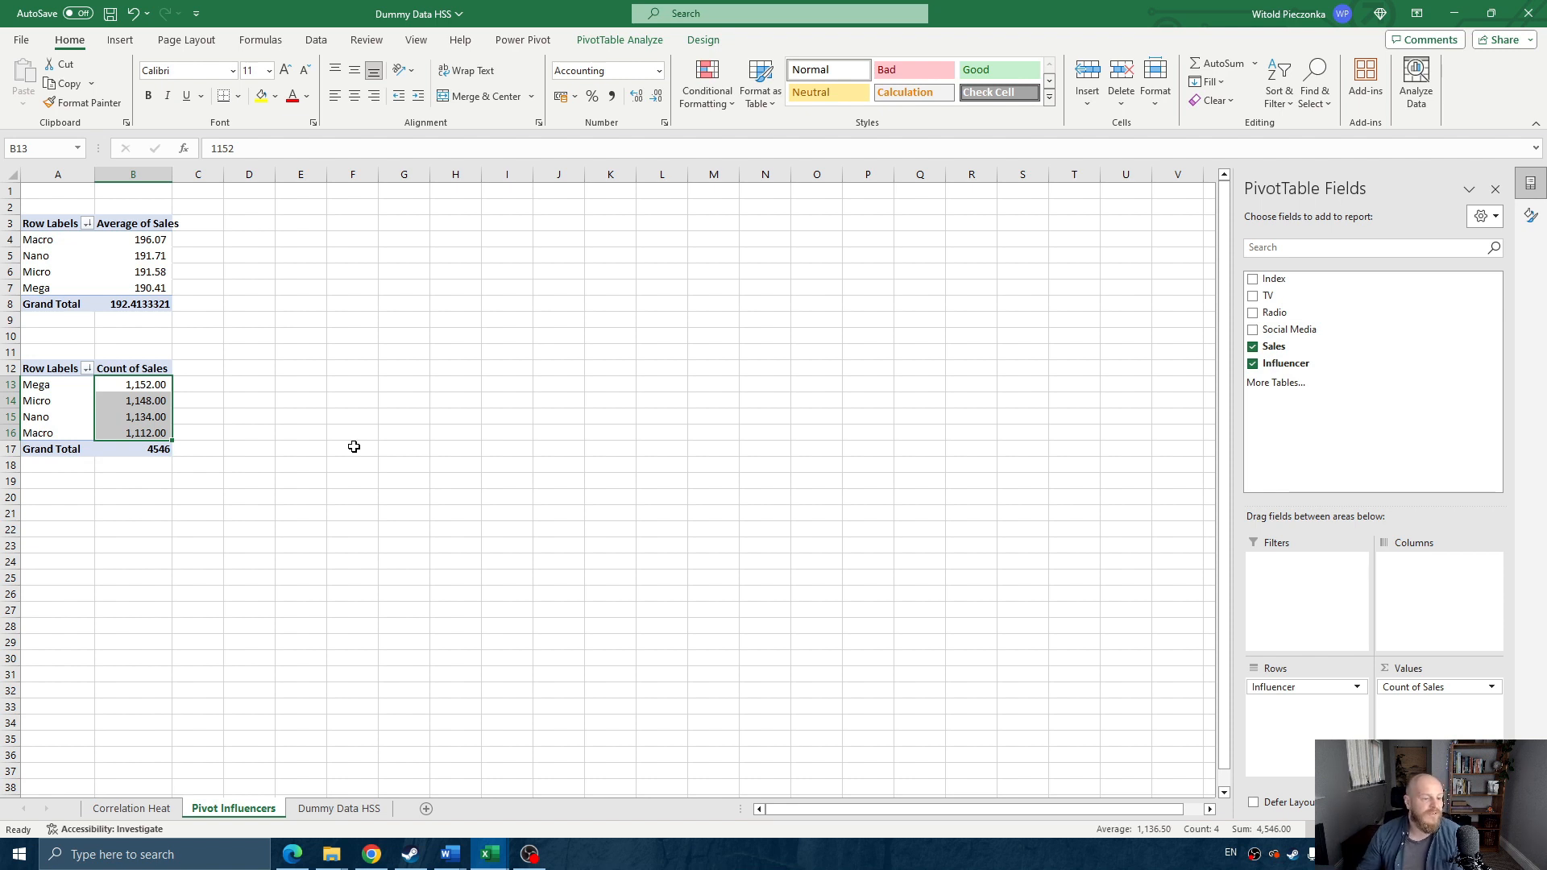
- Autofit the width of column B to its contents
{"action": "left_click", "coordinate": [166, 408]}
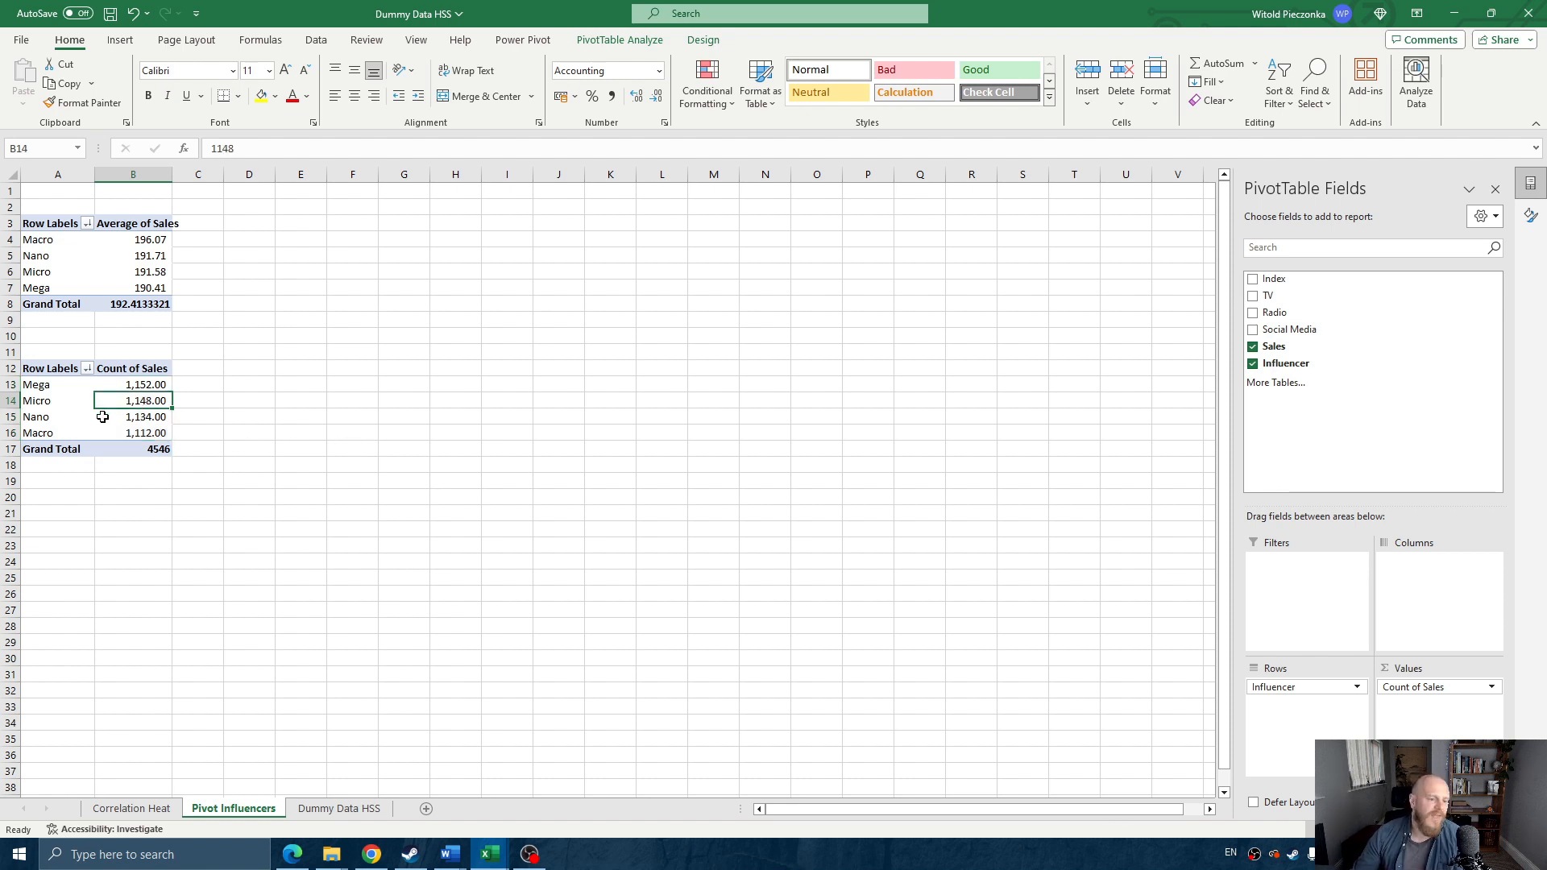
{"action": "left_click", "coordinate": [129, 256]}
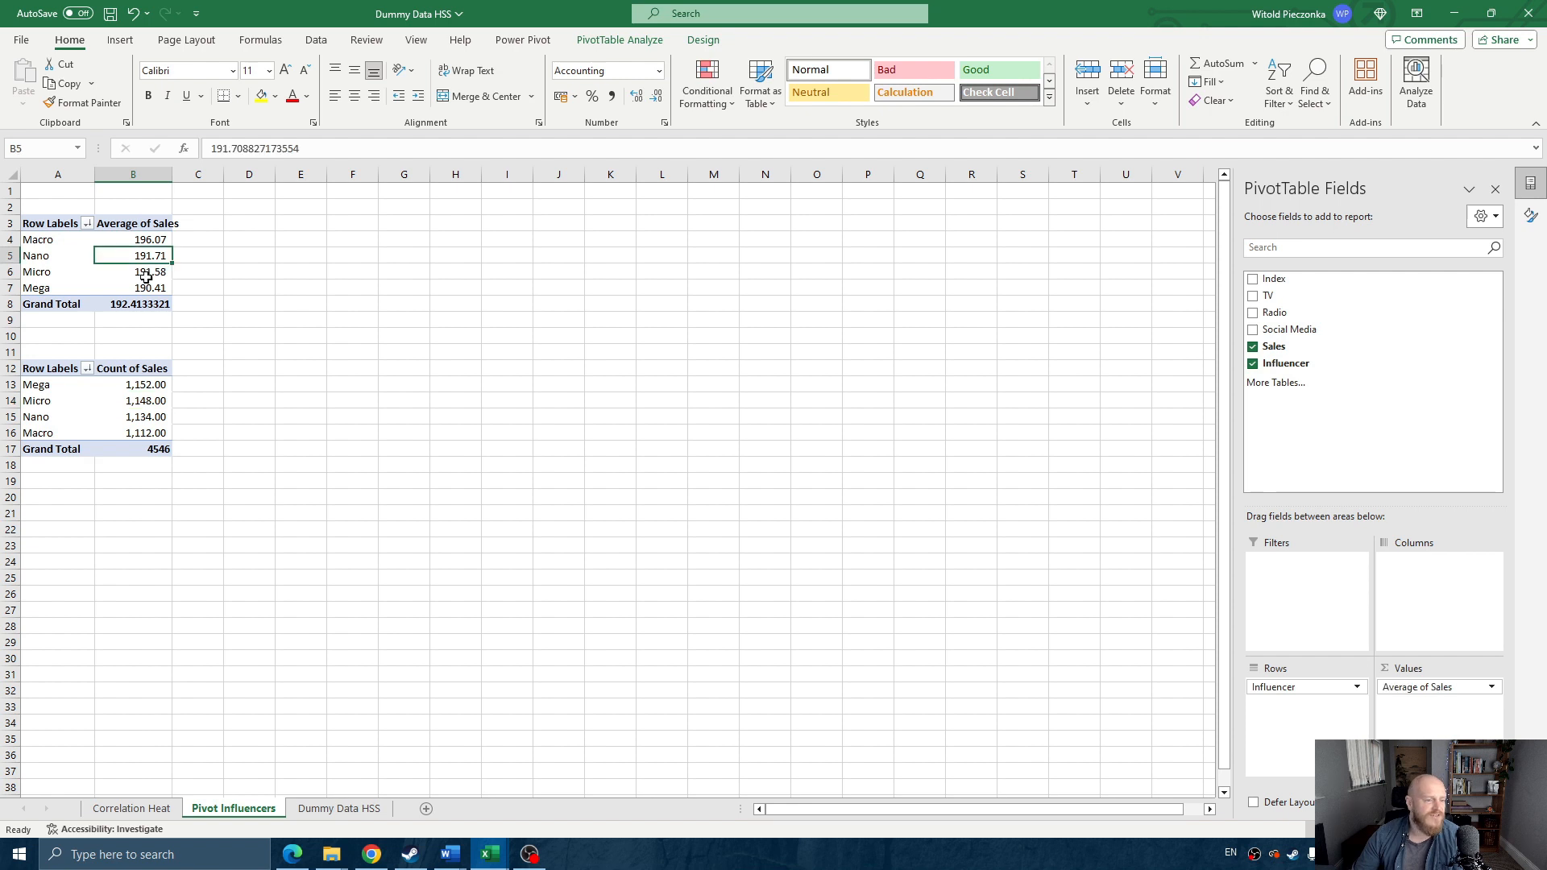
{"action": "double_click", "coordinate": [173, 170]}
{"action": "left_click", "coordinate": [312, 352]}
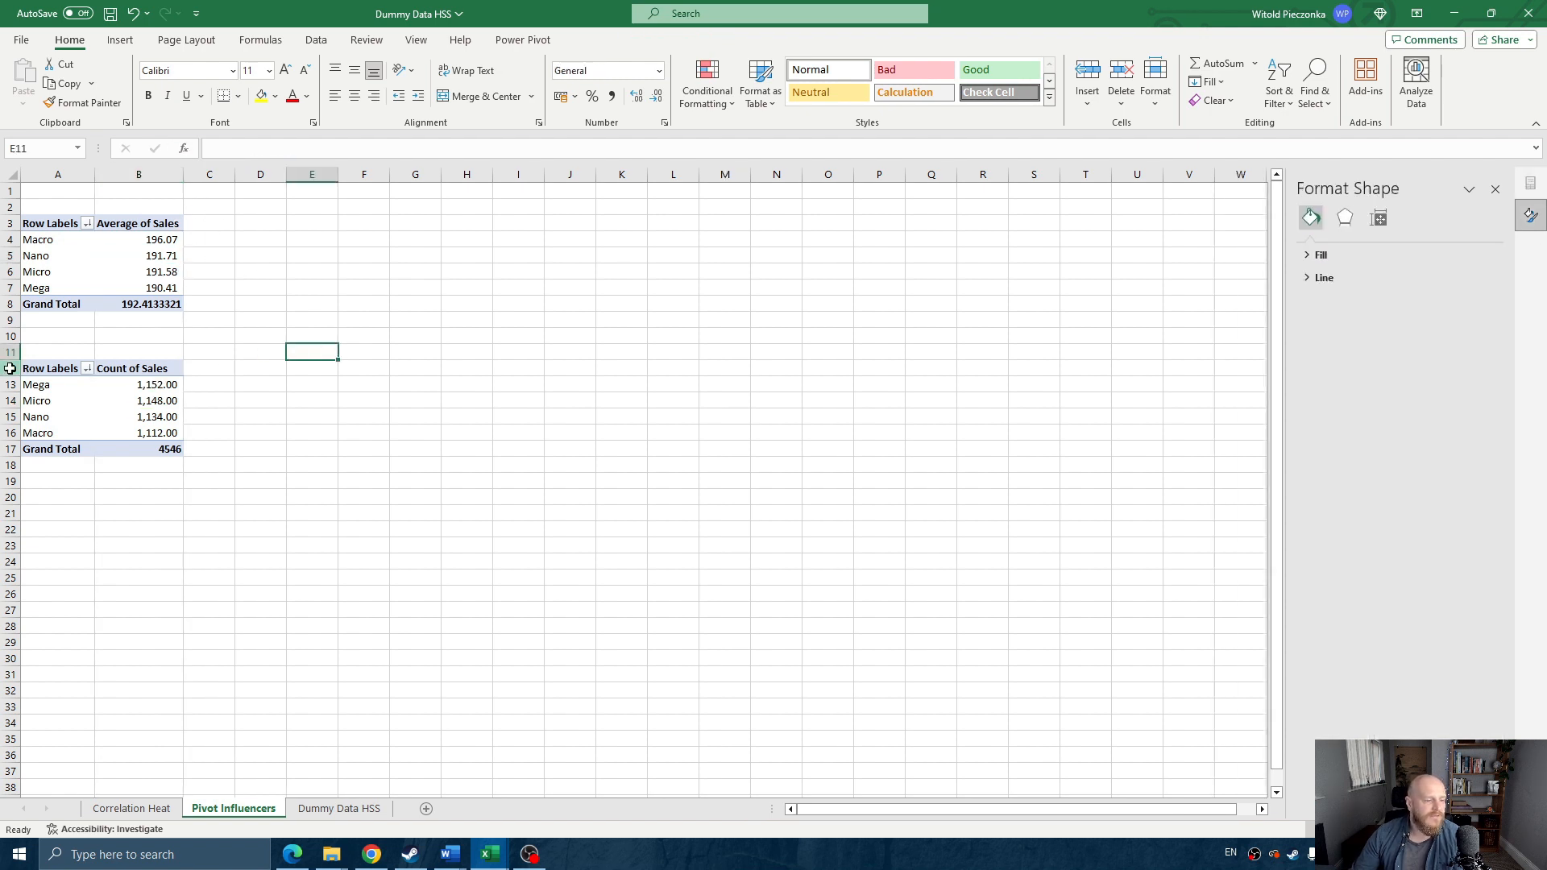
- Delete rows 12 to 17 containing the Count of Sales PivotTable
{"action": "left_click_drag", "start_coordinate": [10, 368], "coordinate": [10, 449]}
{"action": "right_click", "coordinate": [10, 449]}
{"action": "left_click", "coordinate": [75, 627]}
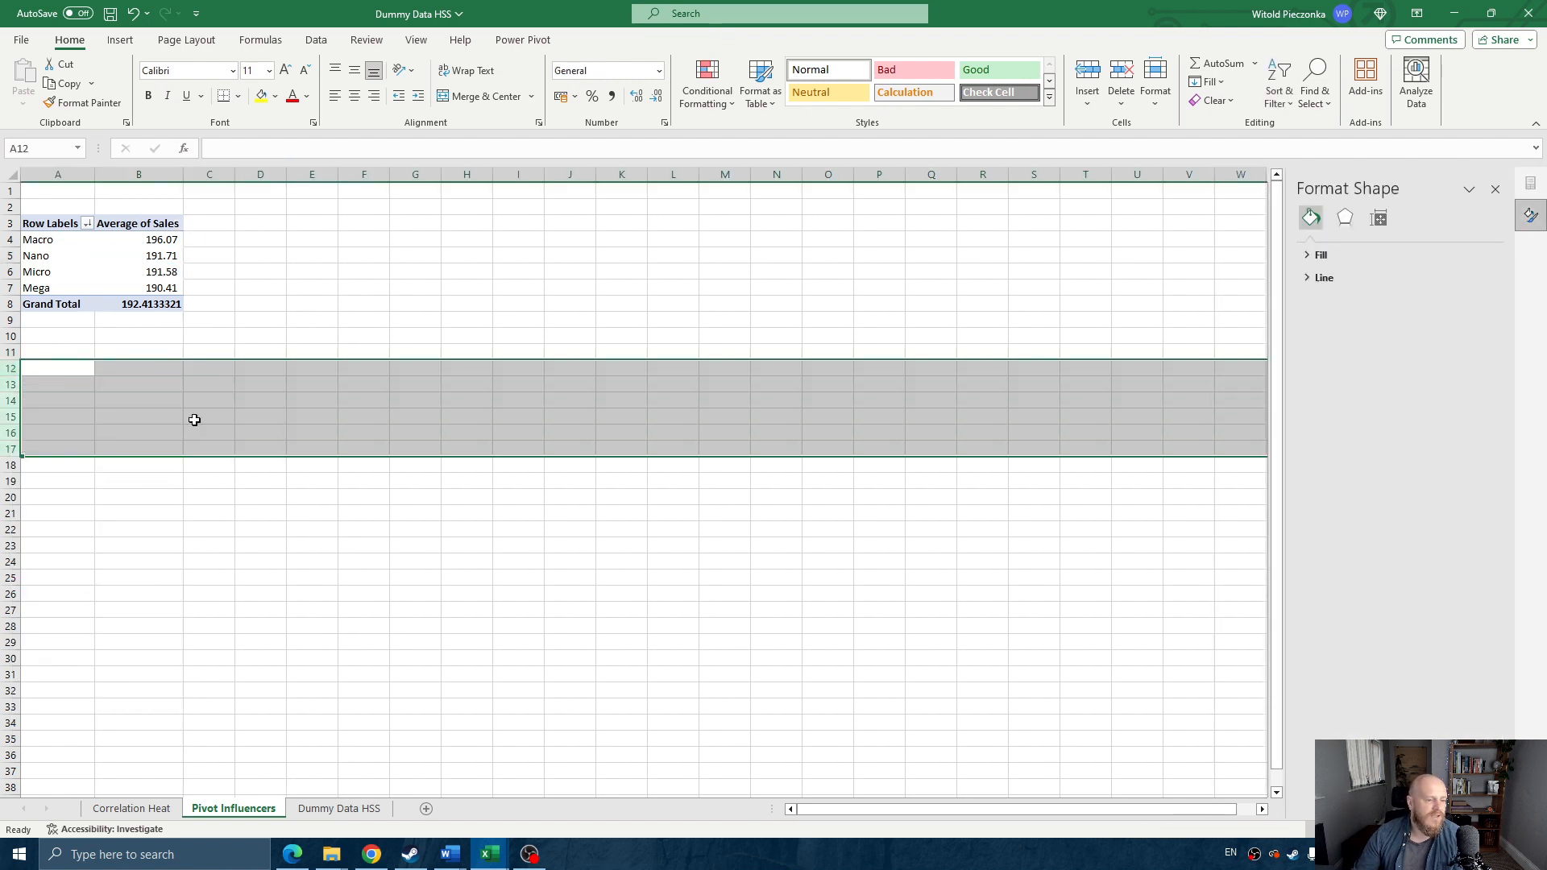
{"action": "left_click", "coordinate": [190, 381]}
- Add the TV, Radio and Social Media fields to the values of the remaining PivotTable, placed ahead of Average of Sales
{"action": "left_click", "coordinate": [106, 286]}
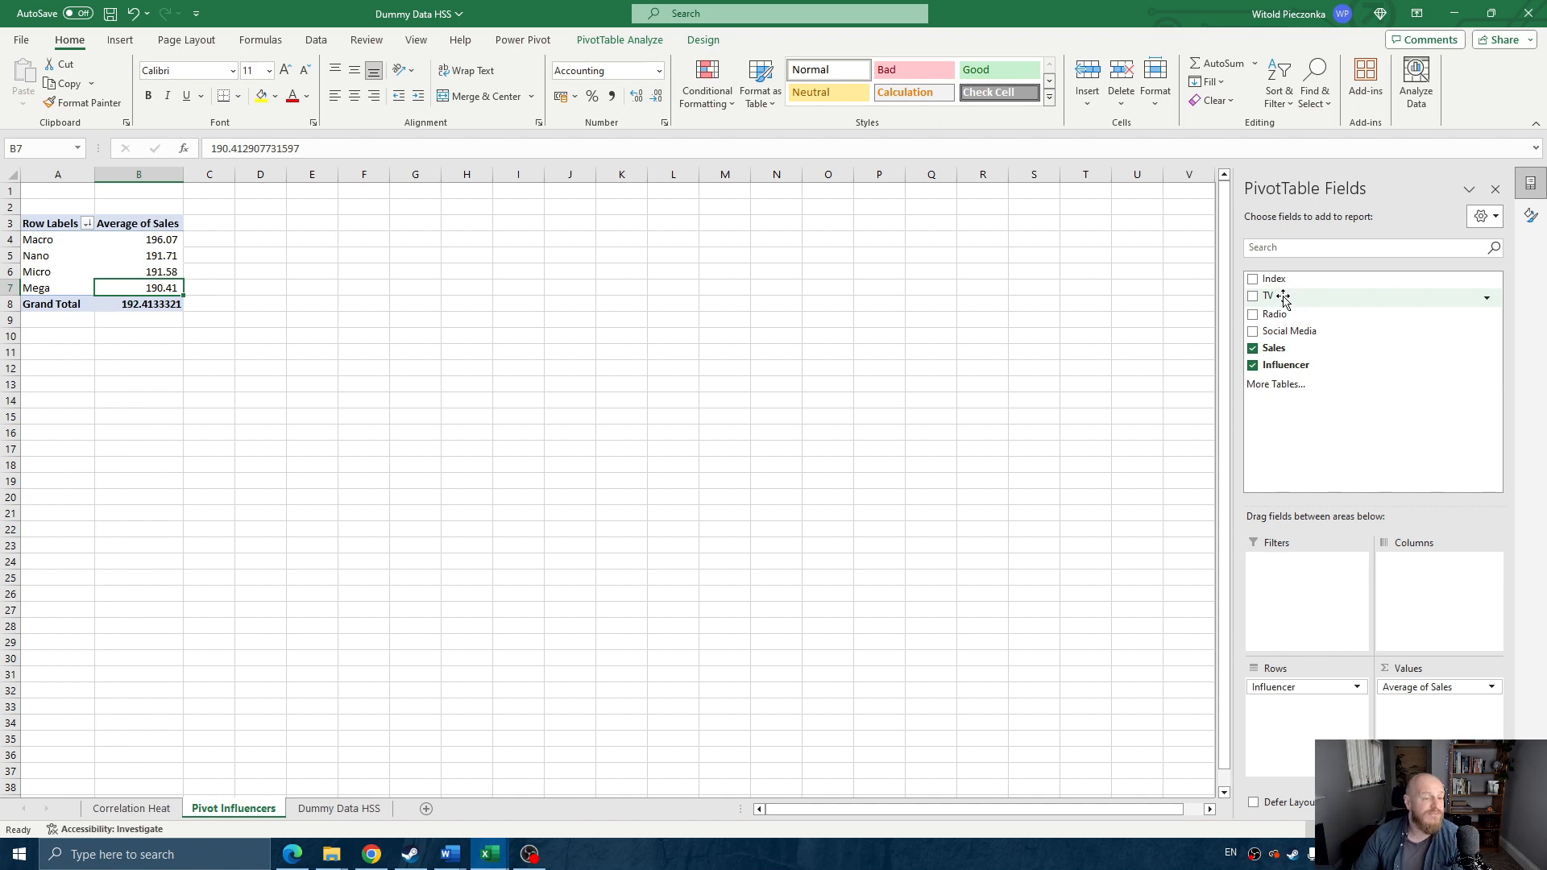
{"action": "left_click_drag", "start_coordinate": [1283, 298], "coordinate": [1404, 665]}
{"action": "left_click_drag", "start_coordinate": [1275, 312], "coordinate": [1411, 686]}
{"action": "left_click_drag", "start_coordinate": [1293, 330], "coordinate": [1417, 691]}
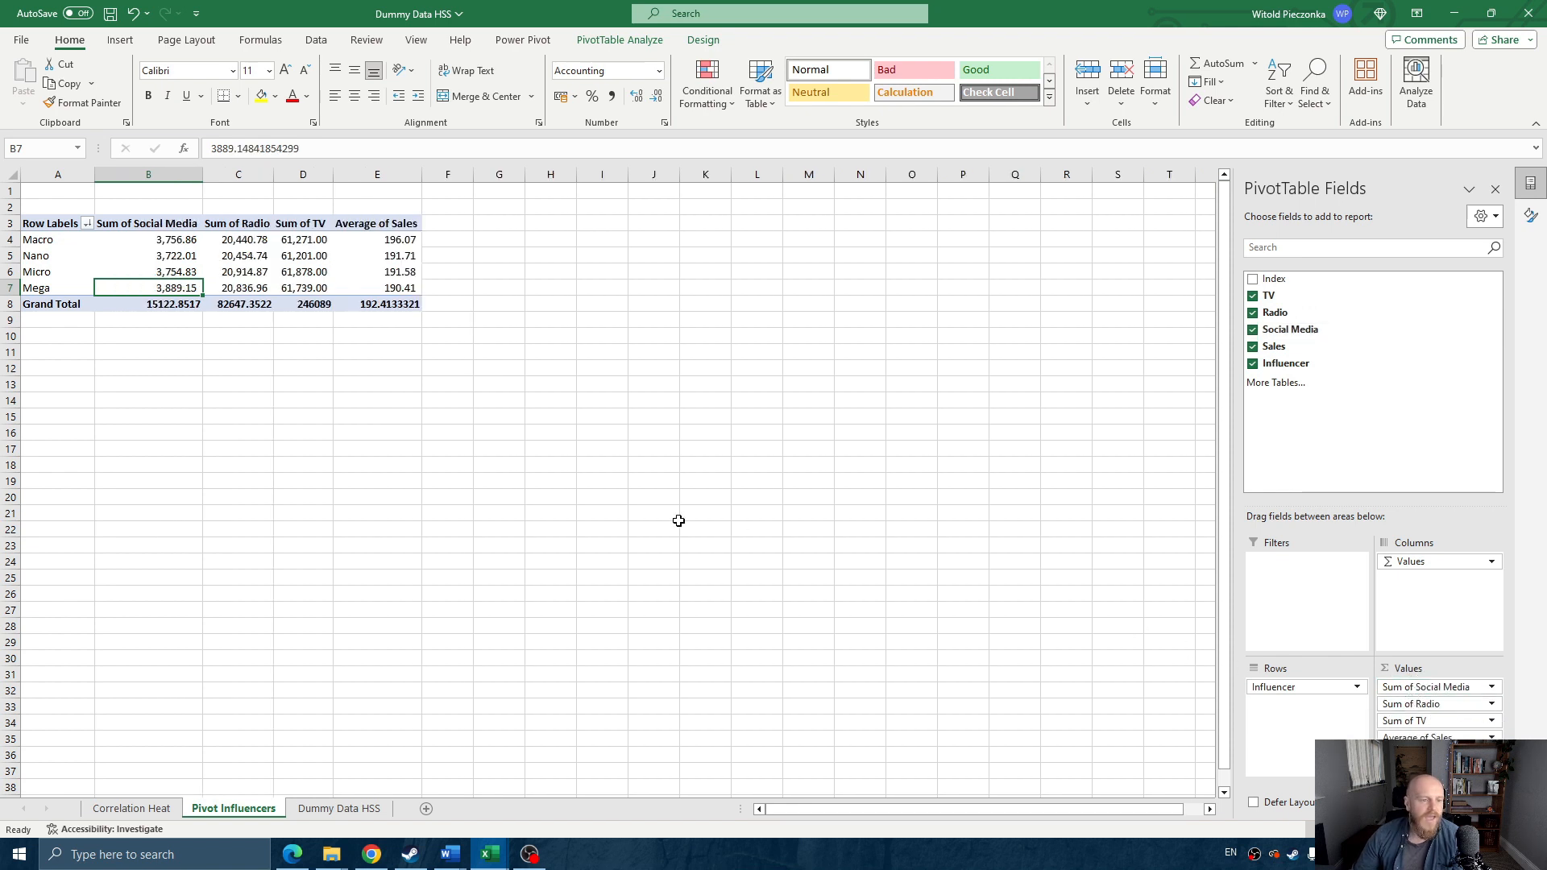
- Summarize the Social Media, Radio and TV values of the PivotTable by Average
{"action": "left_click", "coordinate": [1492, 686]}
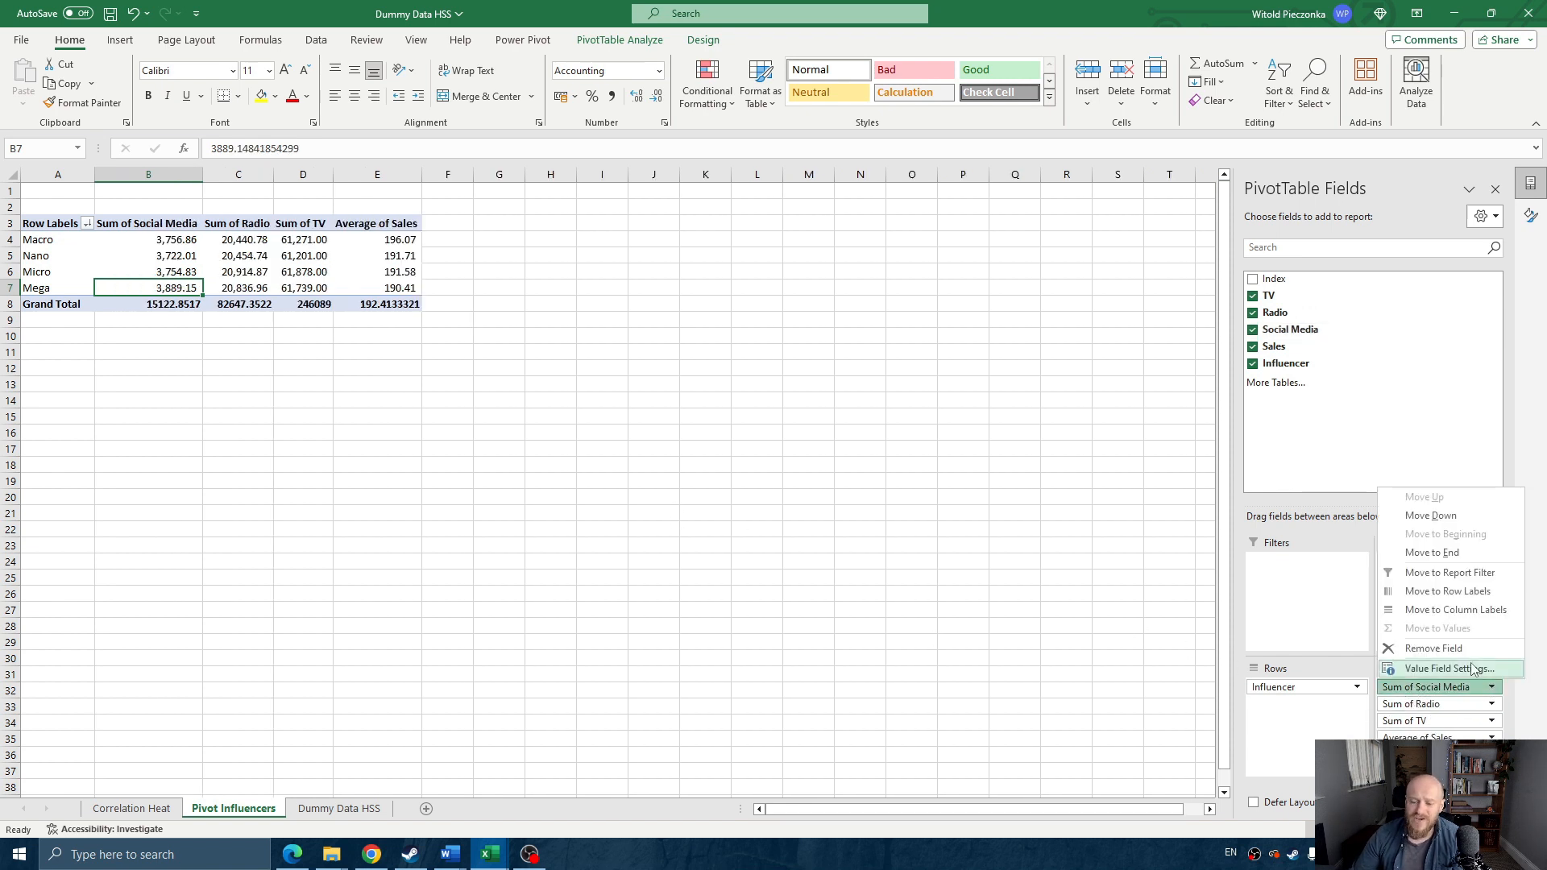
{"action": "left_click", "coordinate": [1418, 668]}
{"action": "left_click", "coordinate": [668, 383]}
{"action": "left_click", "coordinate": [832, 457]}
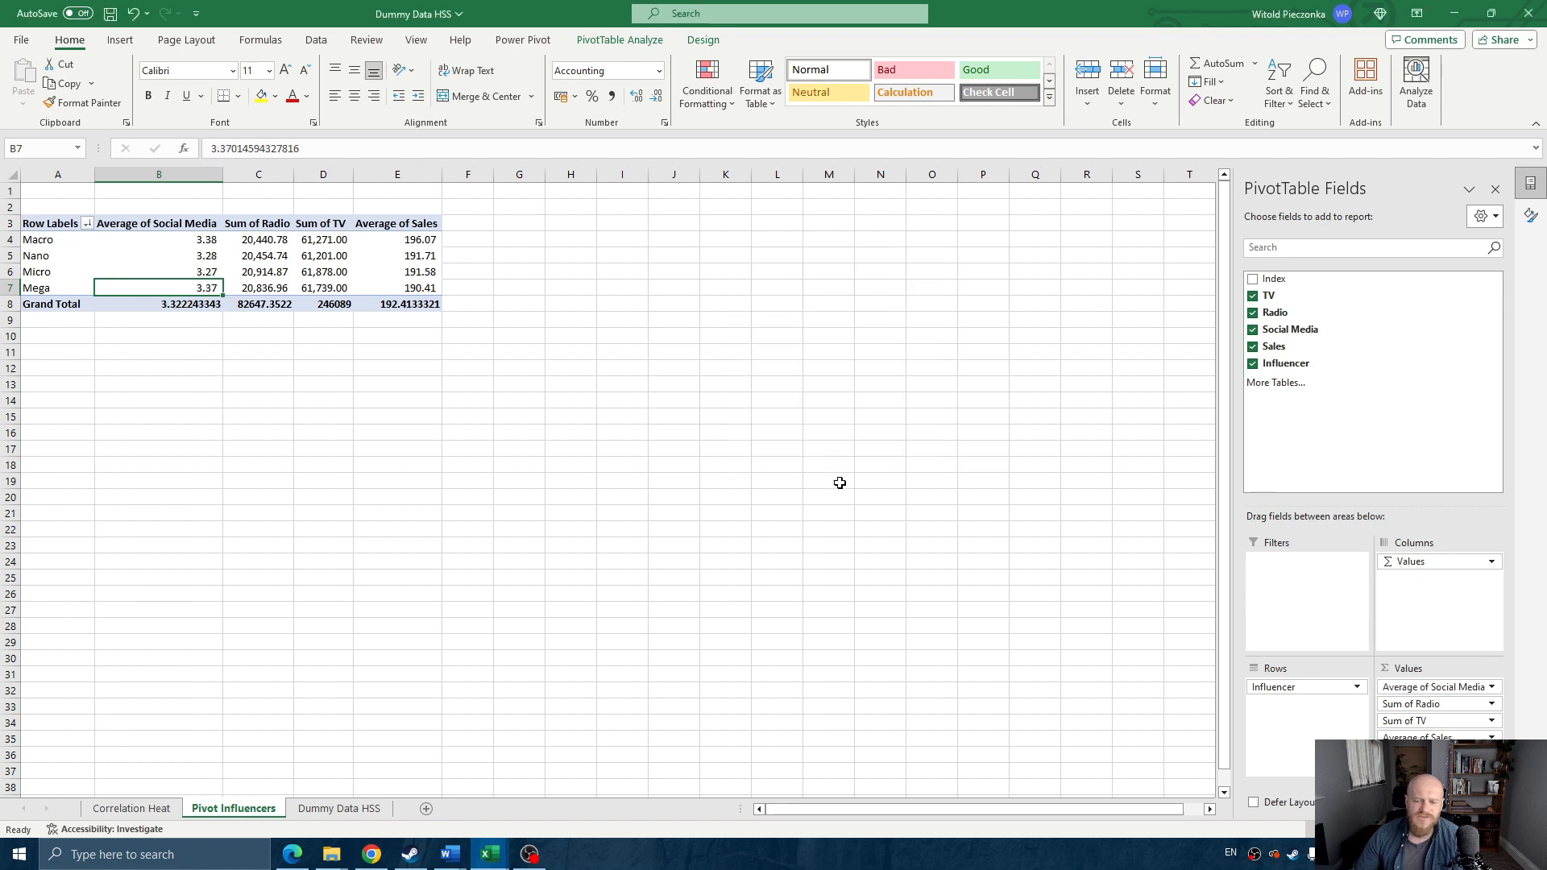
{"action": "left_click", "coordinate": [1491, 703]}
{"action": "left_click", "coordinate": [1419, 684]}
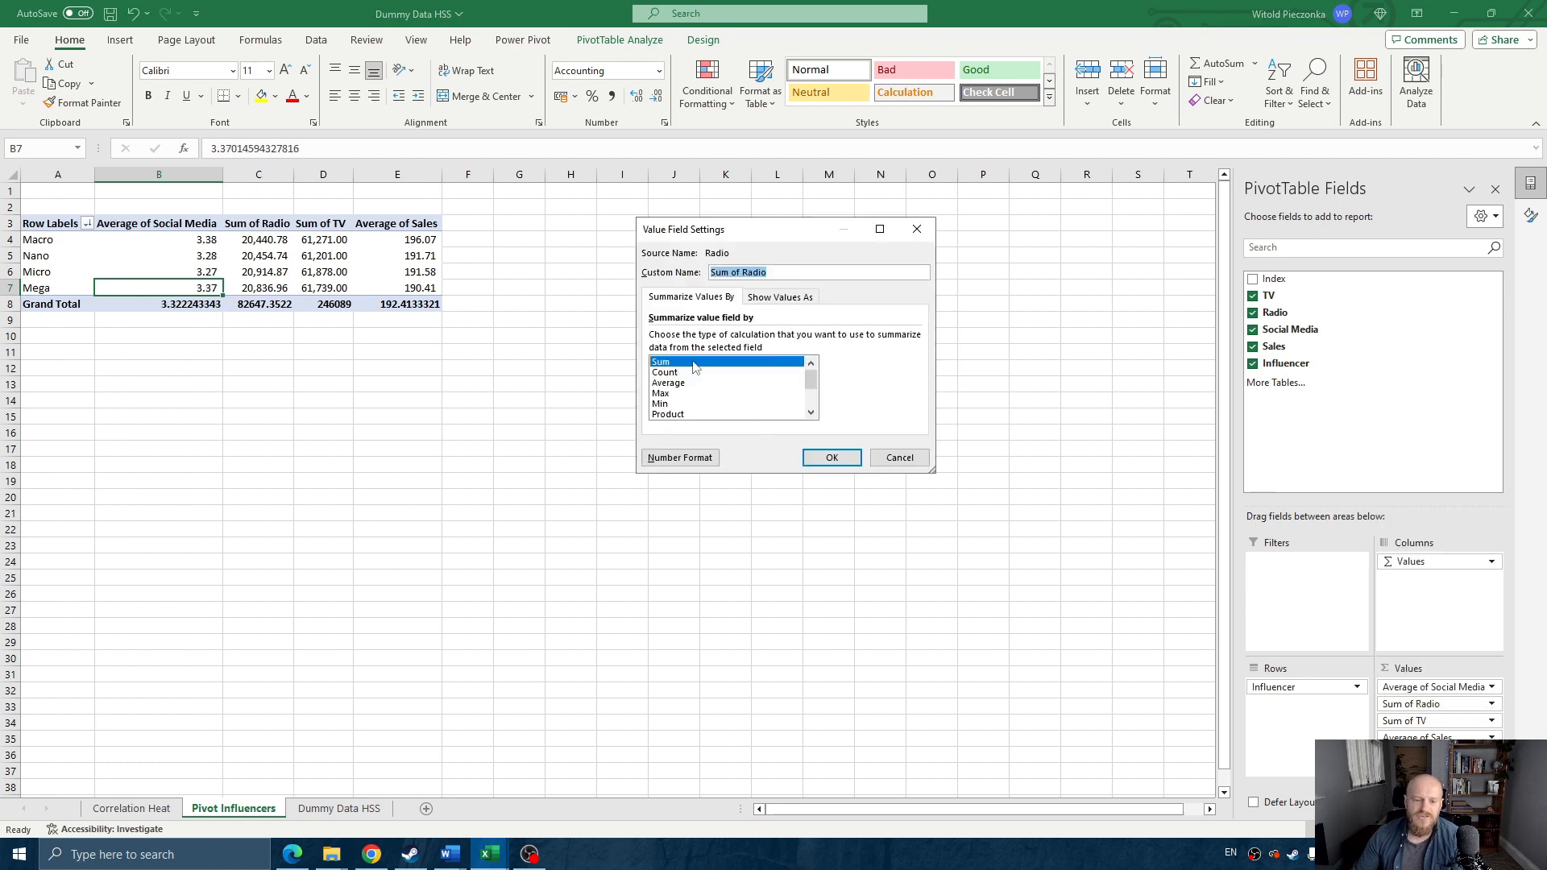
{"action": "left_click", "coordinate": [668, 382]}
{"action": "left_click", "coordinate": [831, 458]}
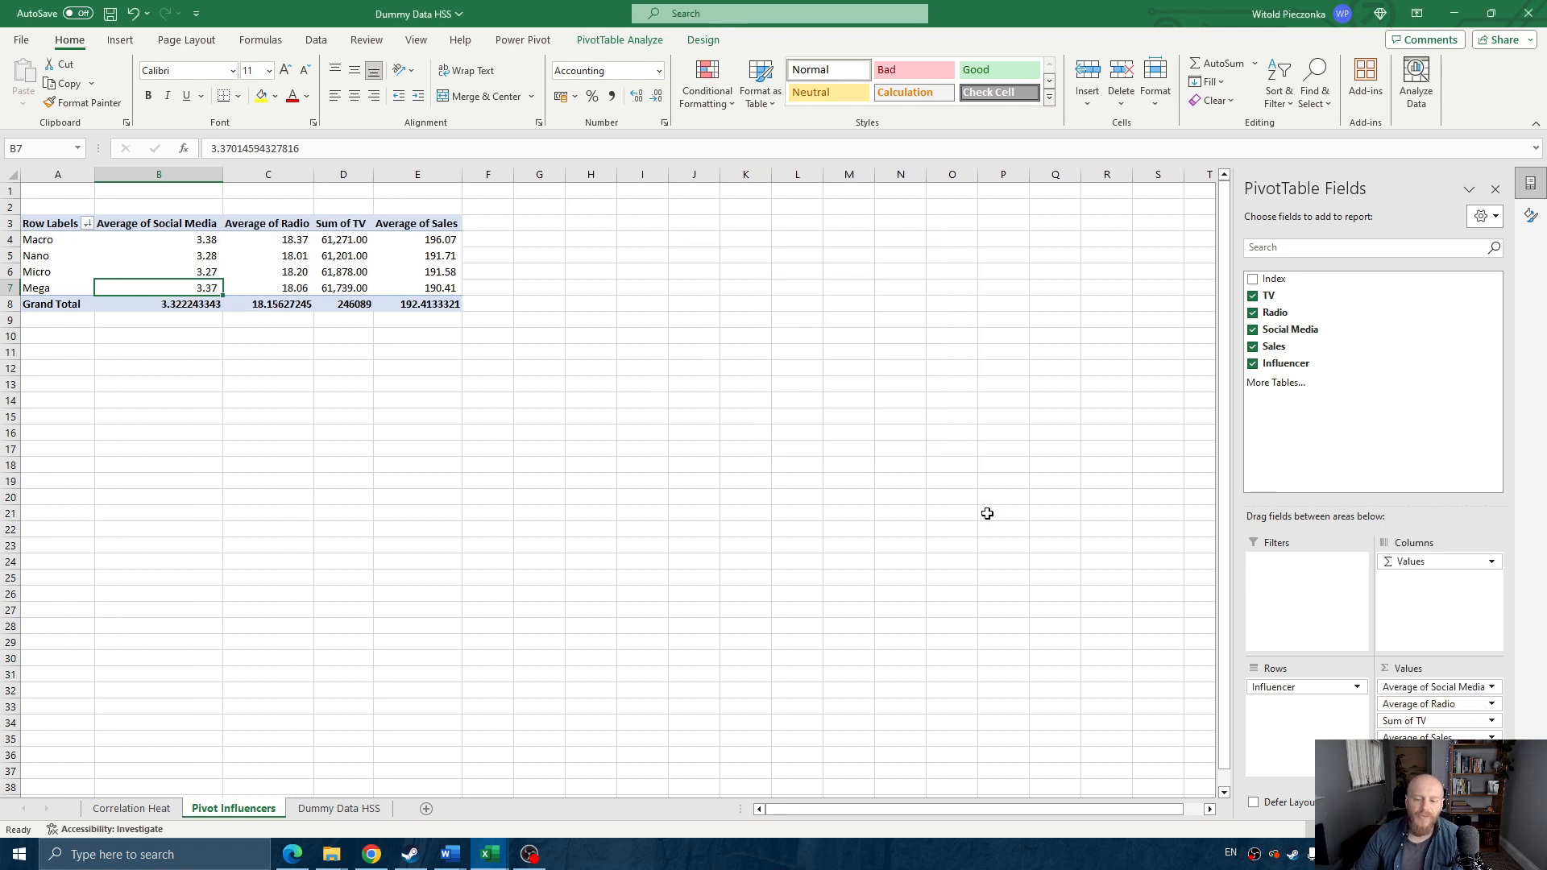
{"action": "left_click", "coordinate": [1492, 720]}
{"action": "left_click", "coordinate": [1419, 701]}
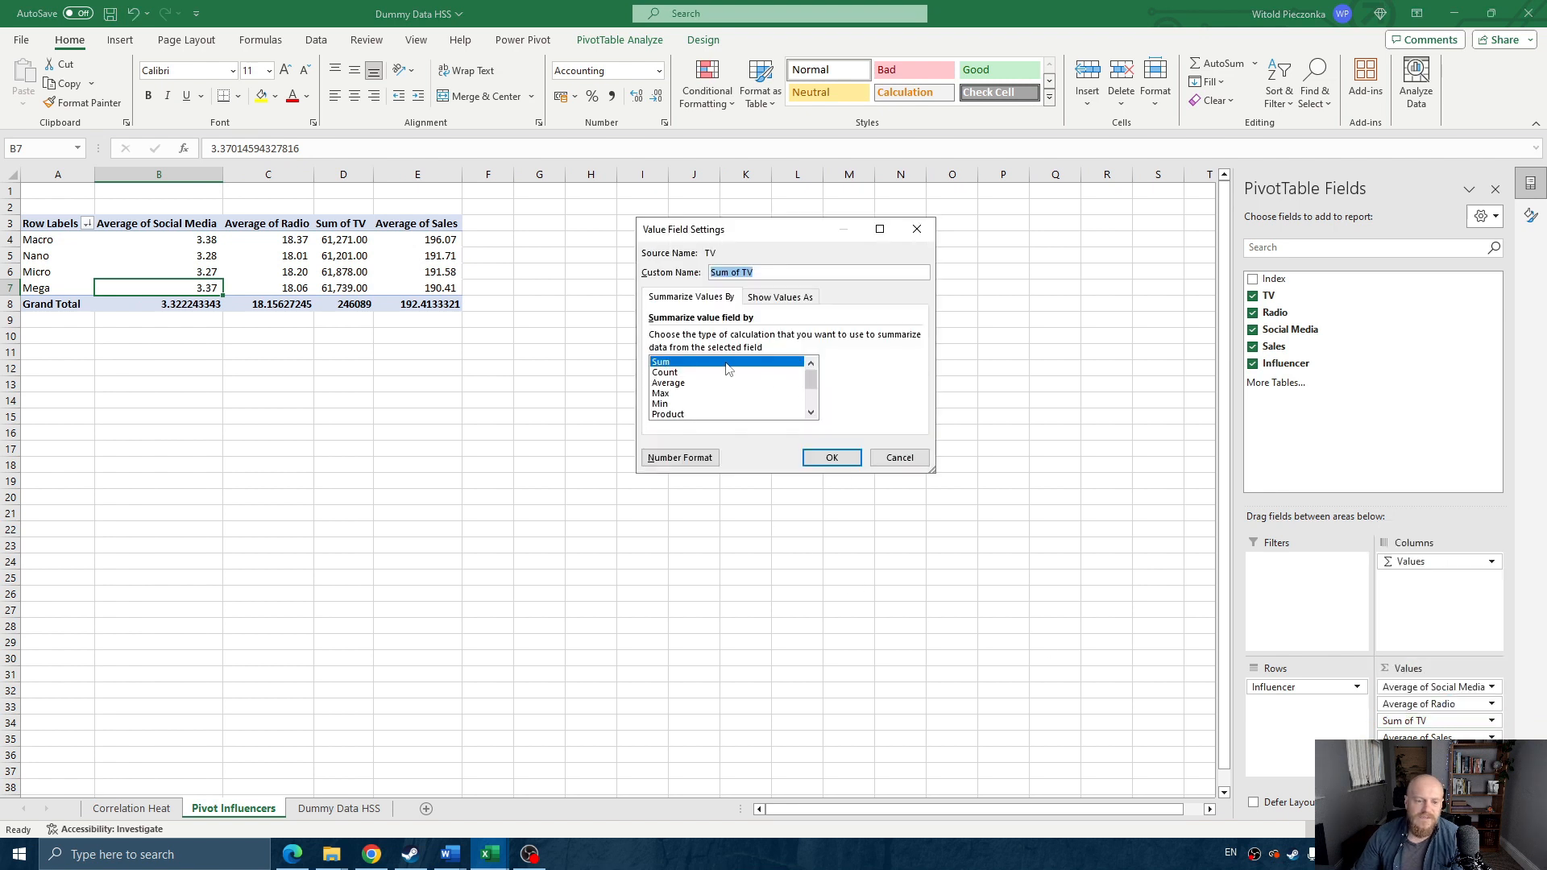
{"action": "left_click", "coordinate": [668, 382]}
{"action": "left_click", "coordinate": [832, 458]}
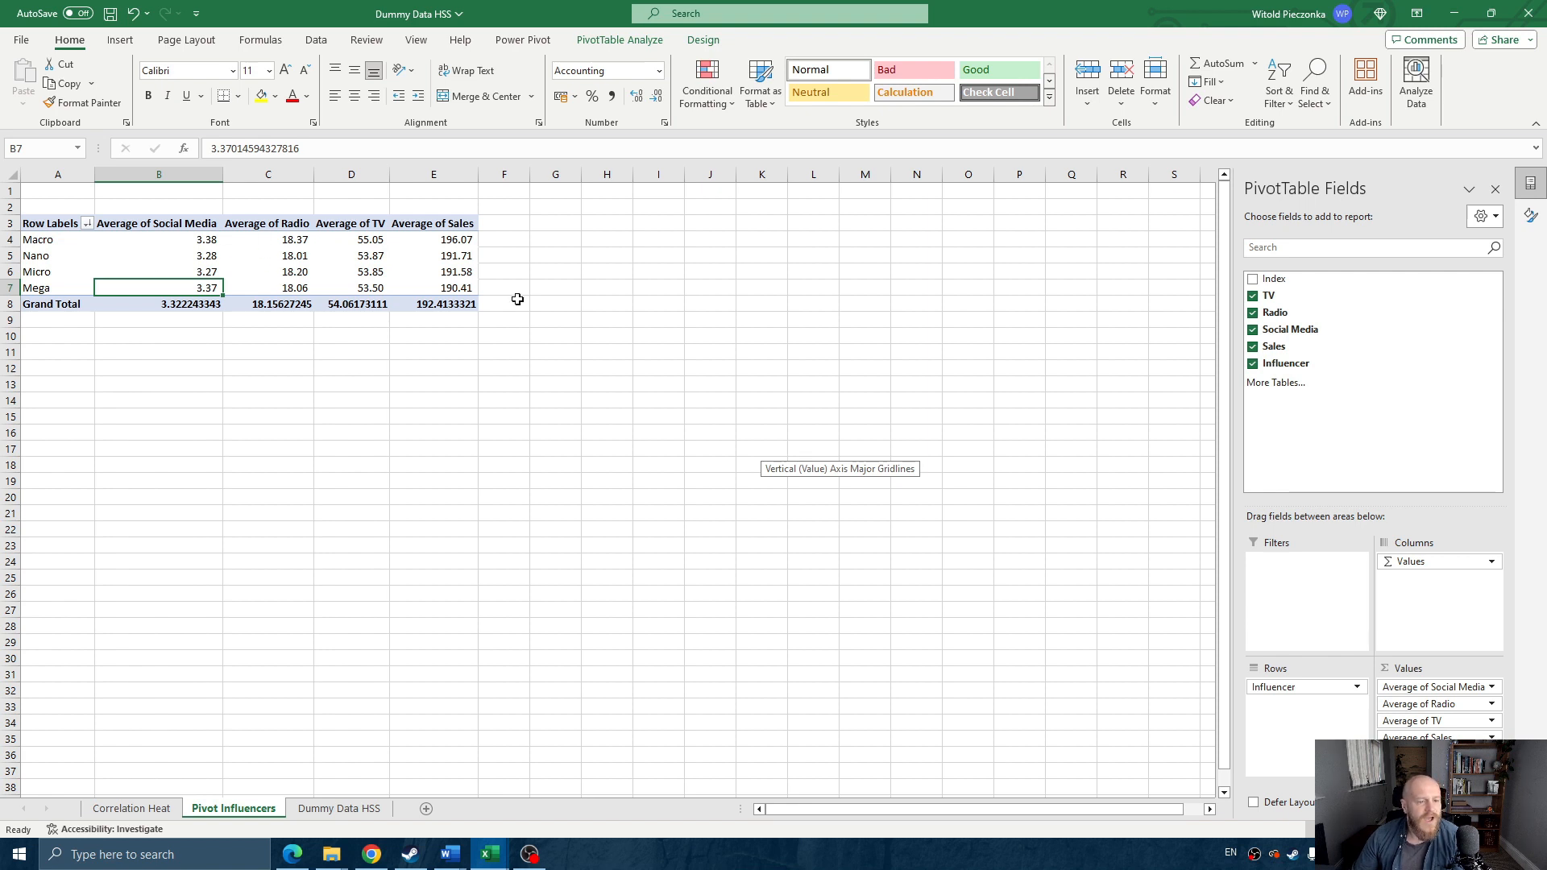
- Sort the PivotTable by Average of Sales from largest to smallest
{"action": "left_click", "coordinate": [464, 239]}
{"action": "right_click", "coordinate": [457, 240]}
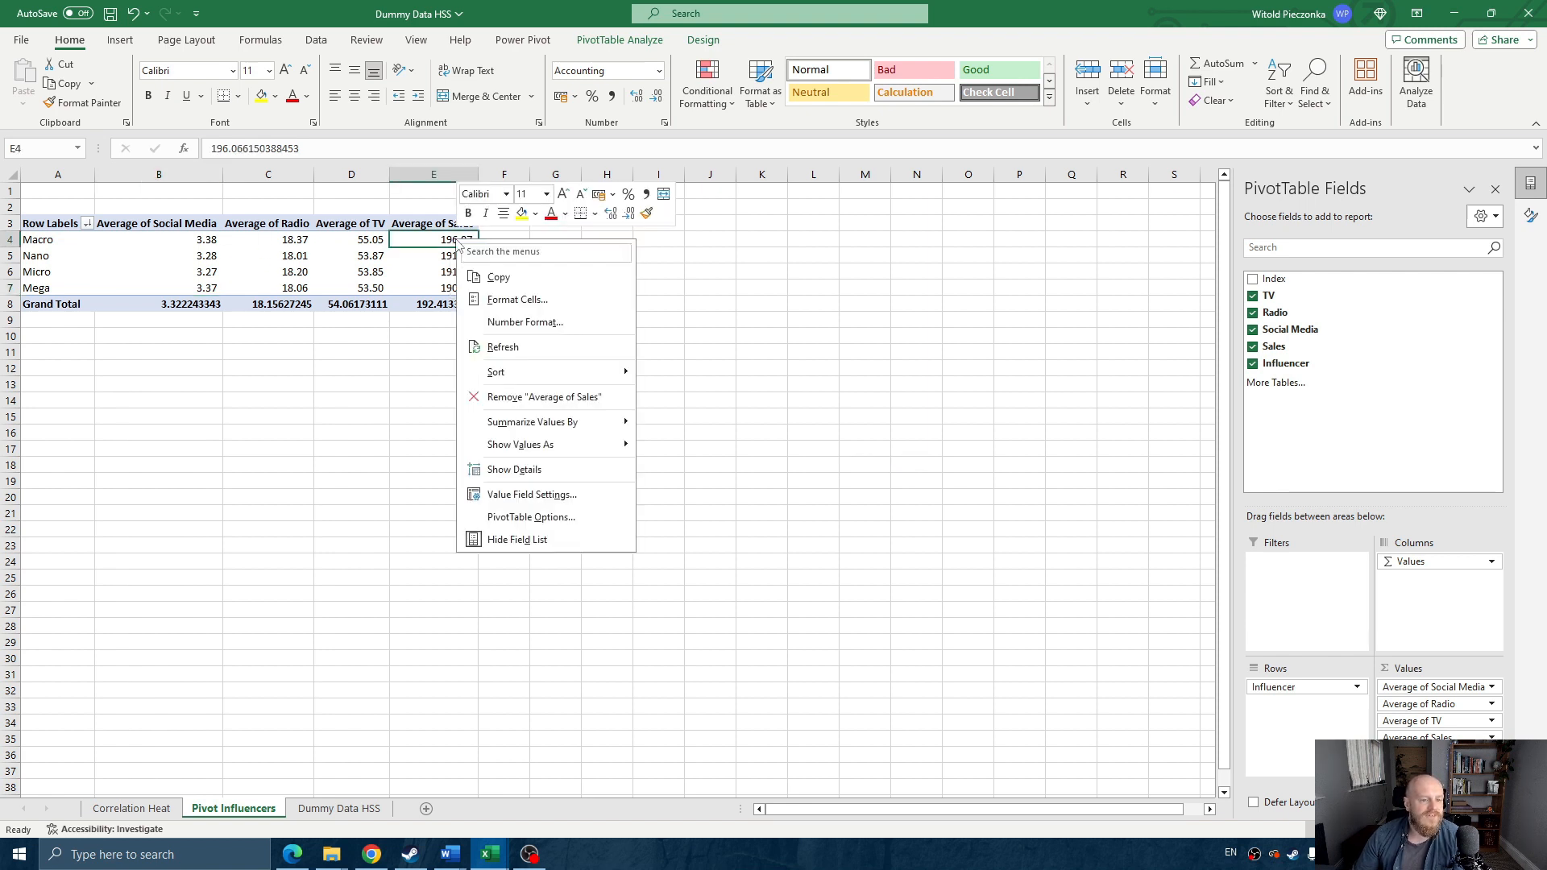
{"action": "mouse_move", "coordinate": [538, 374]}
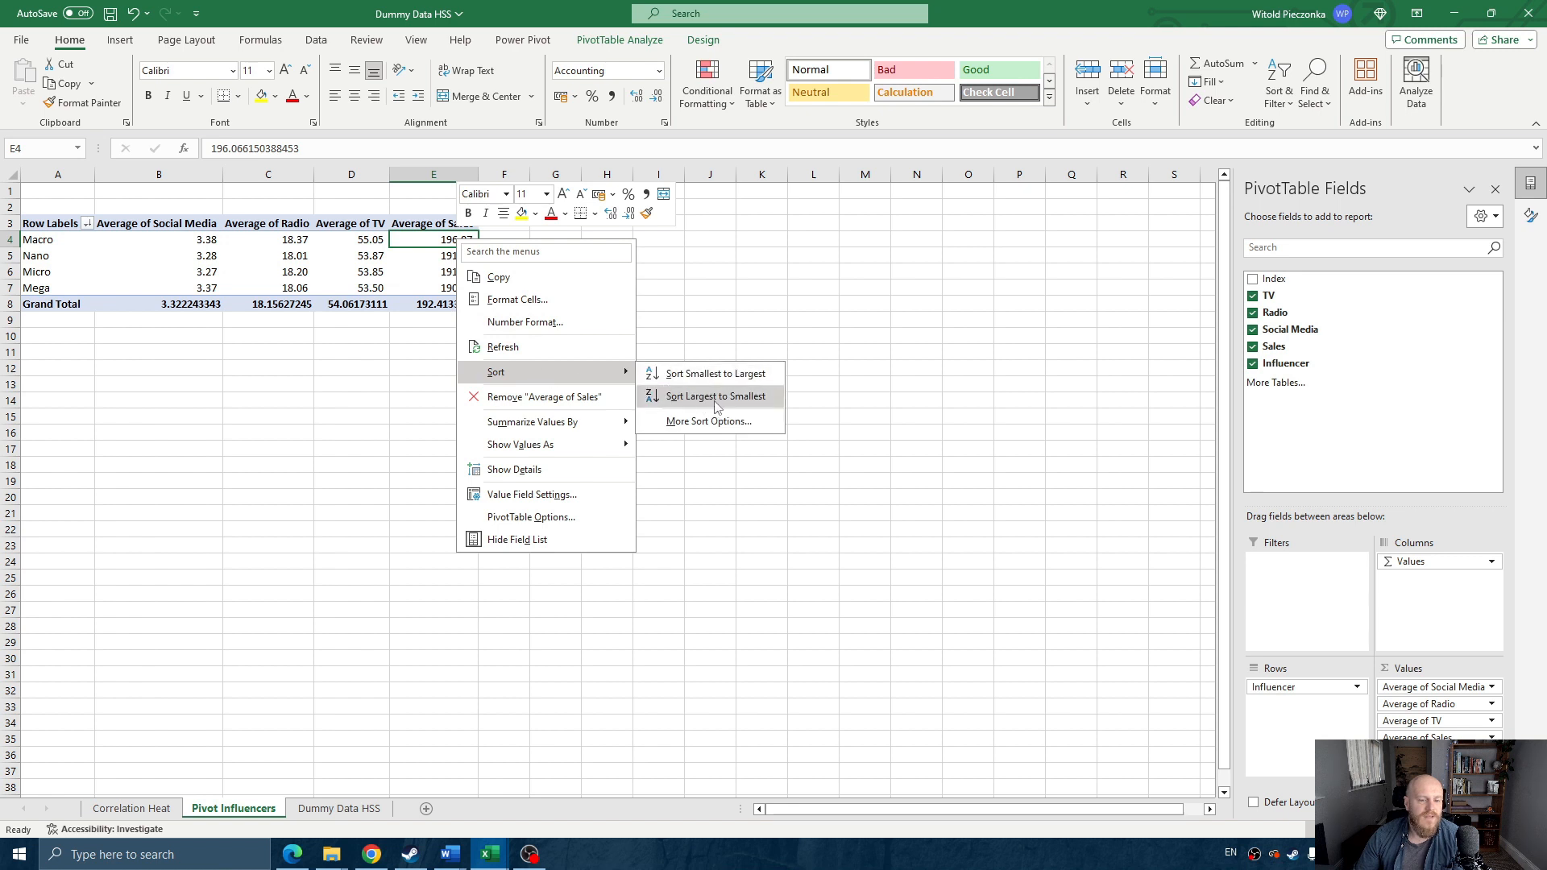
{"action": "left_click", "coordinate": [714, 399]}
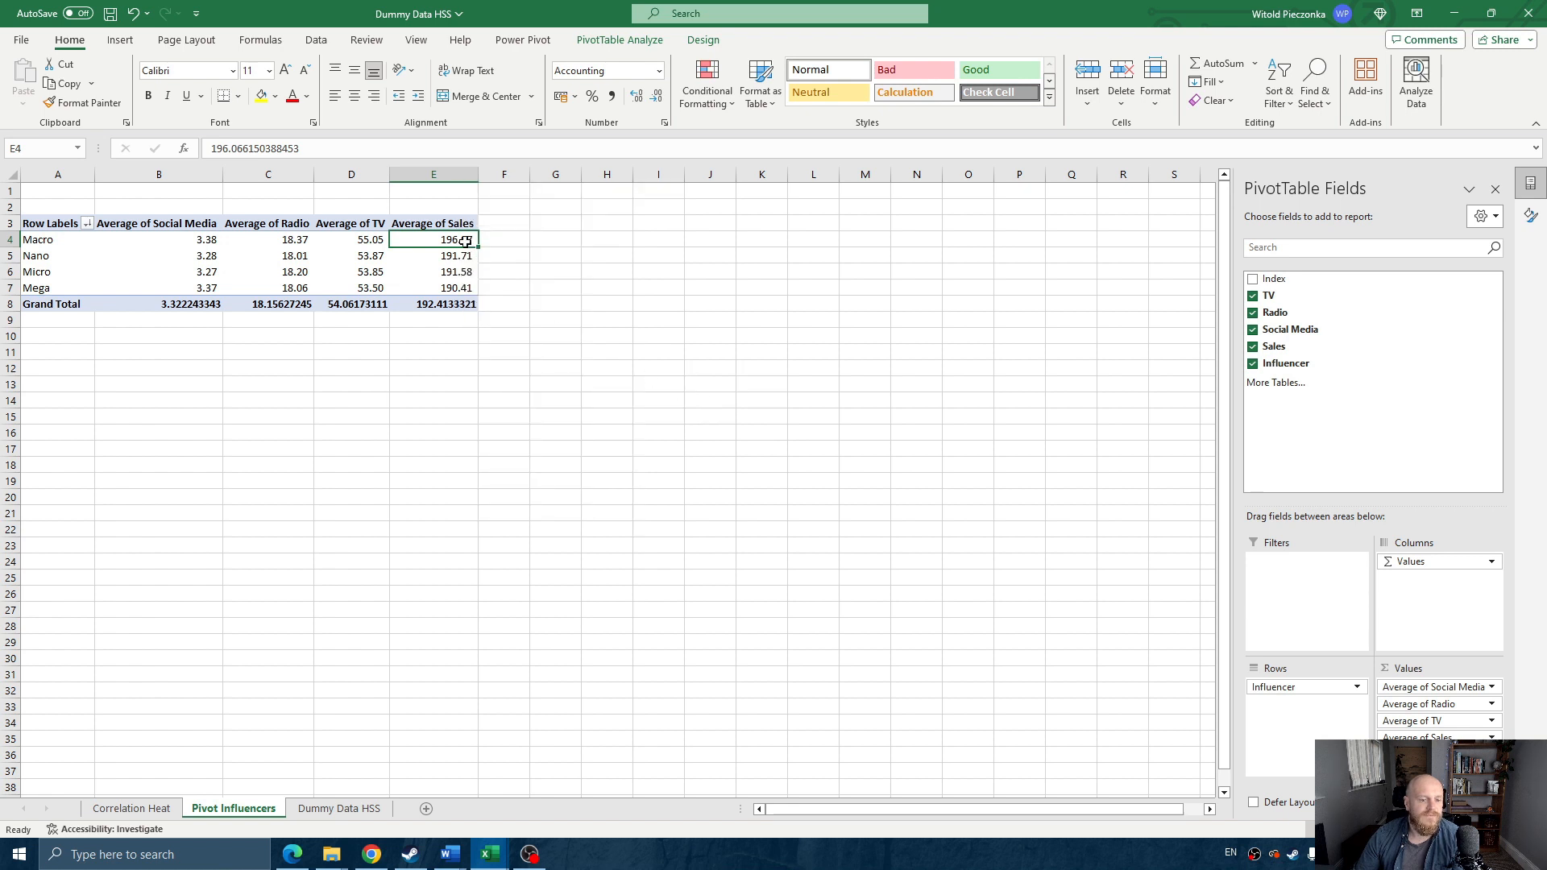
{"action": "left_click", "coordinate": [555, 256]}
{"action": "left_click", "coordinate": [466, 240]}
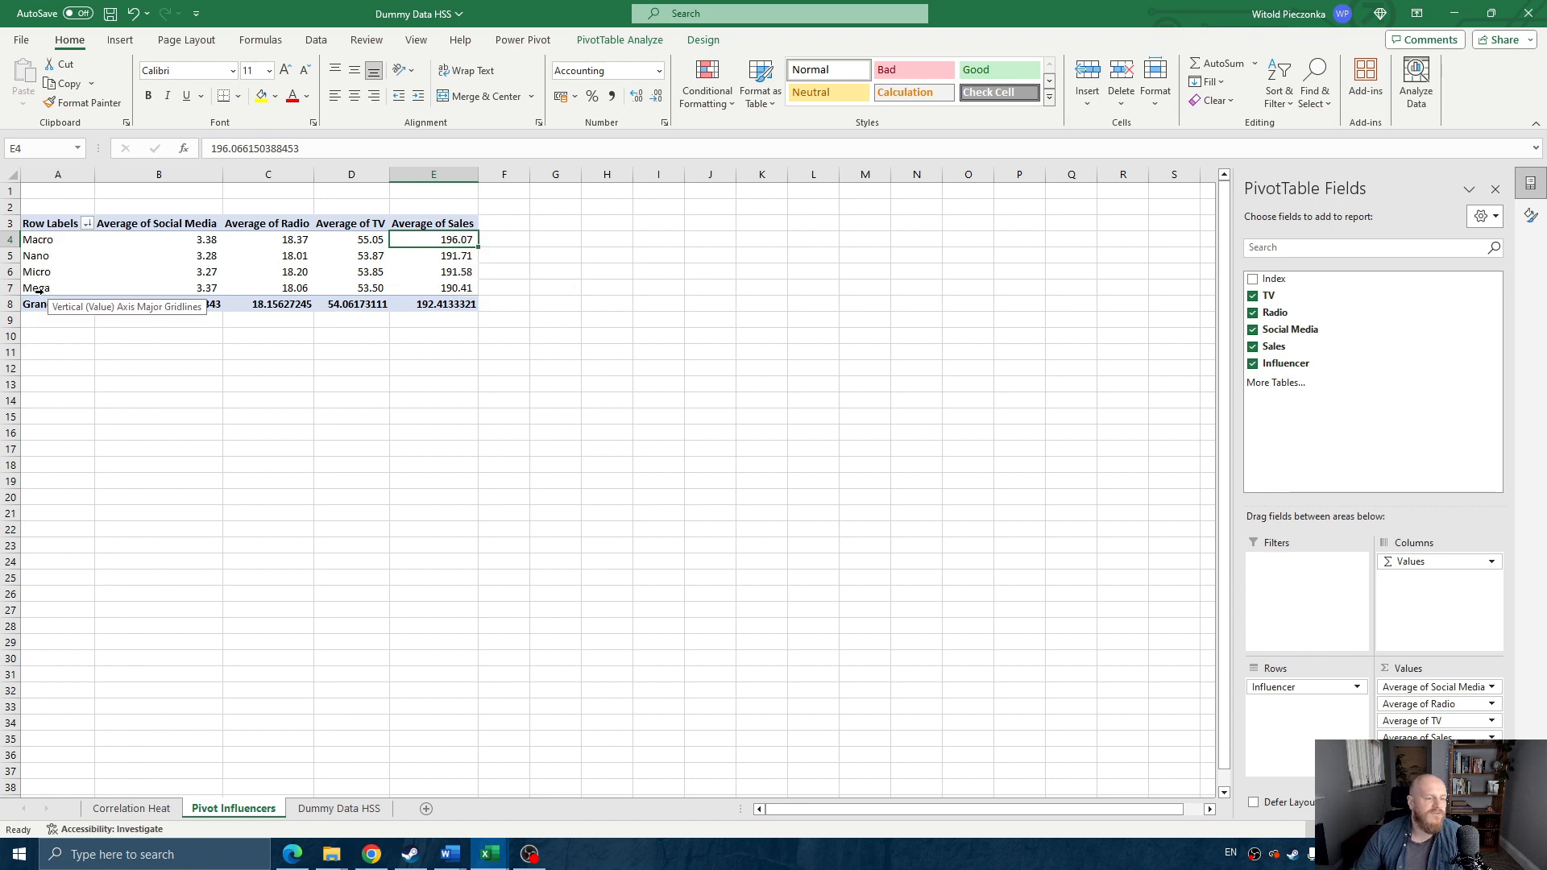
- Compare the average sales of the Macro and Mega influencers in the PivotTable
{"action": "left_click", "coordinate": [55, 240]}
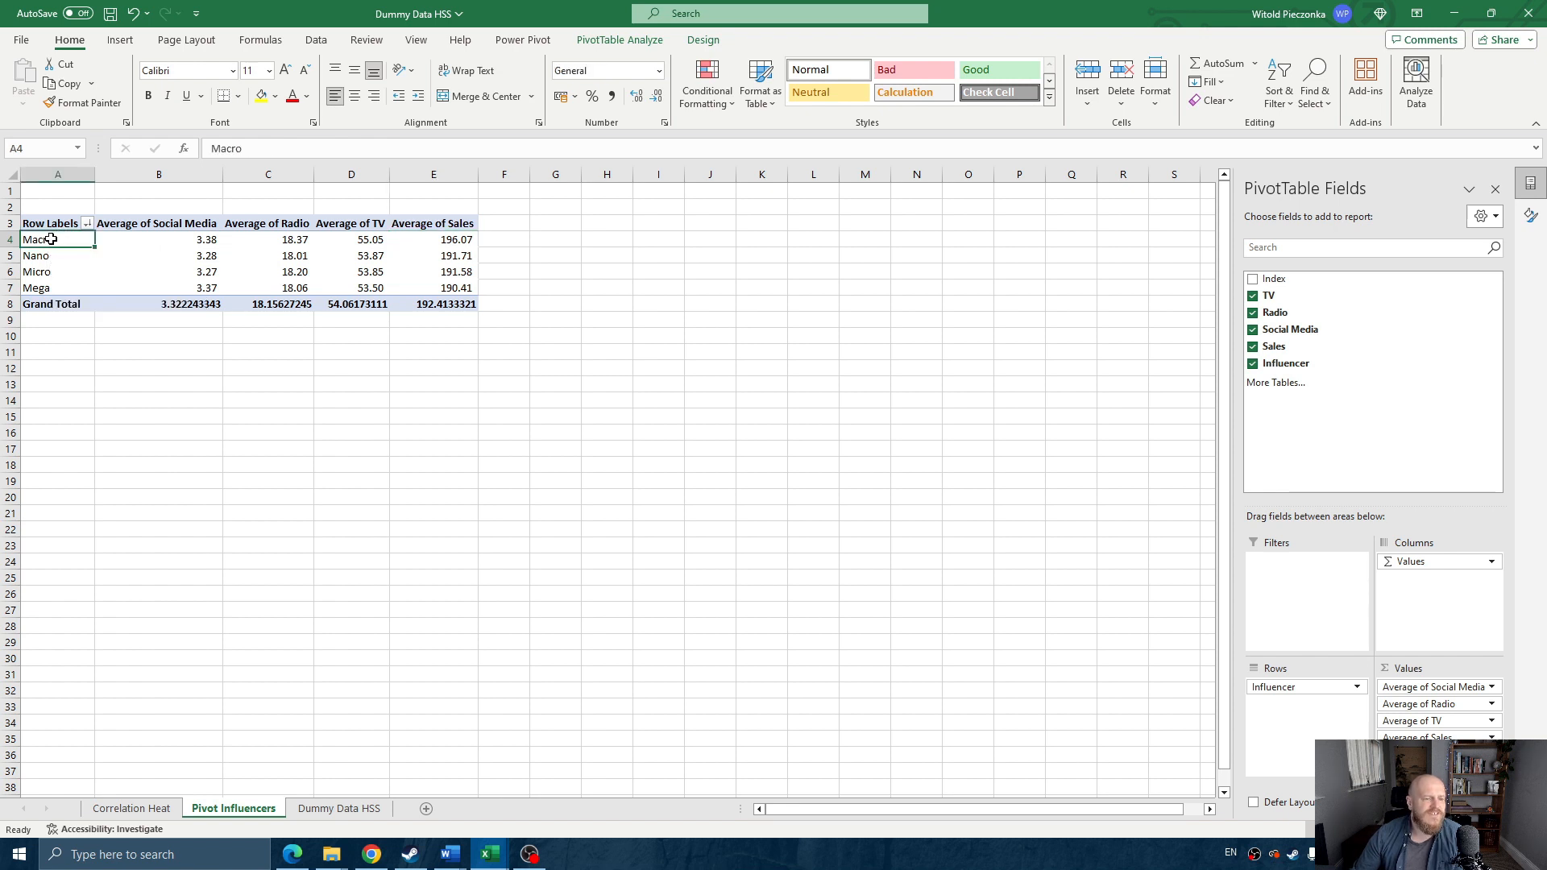
{"action": "left_click", "coordinate": [52, 290]}
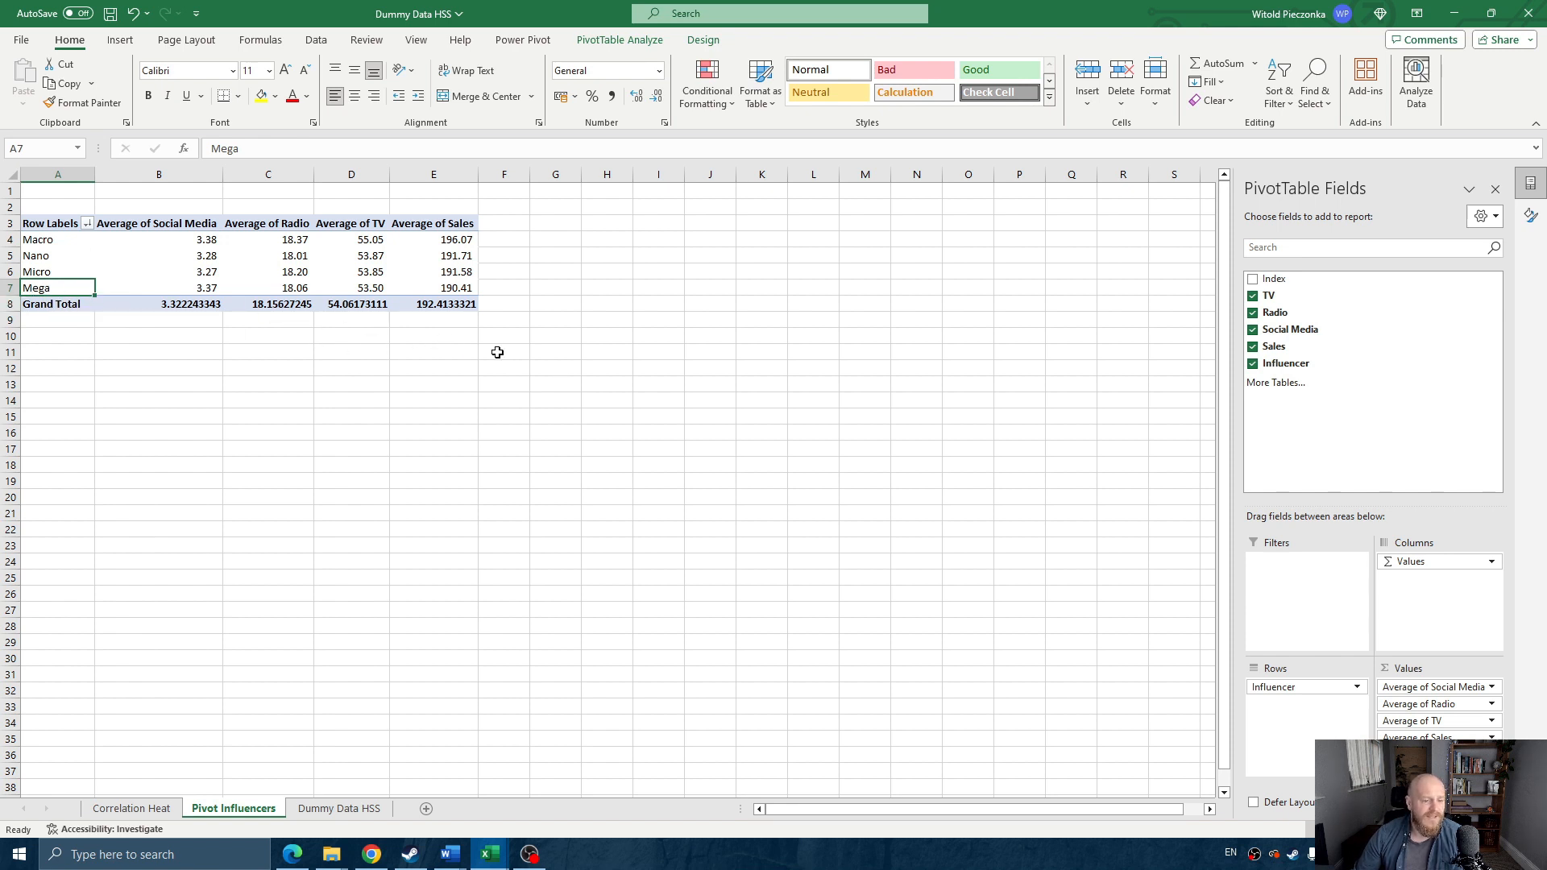
{"action": "left_click", "coordinate": [466, 290]}
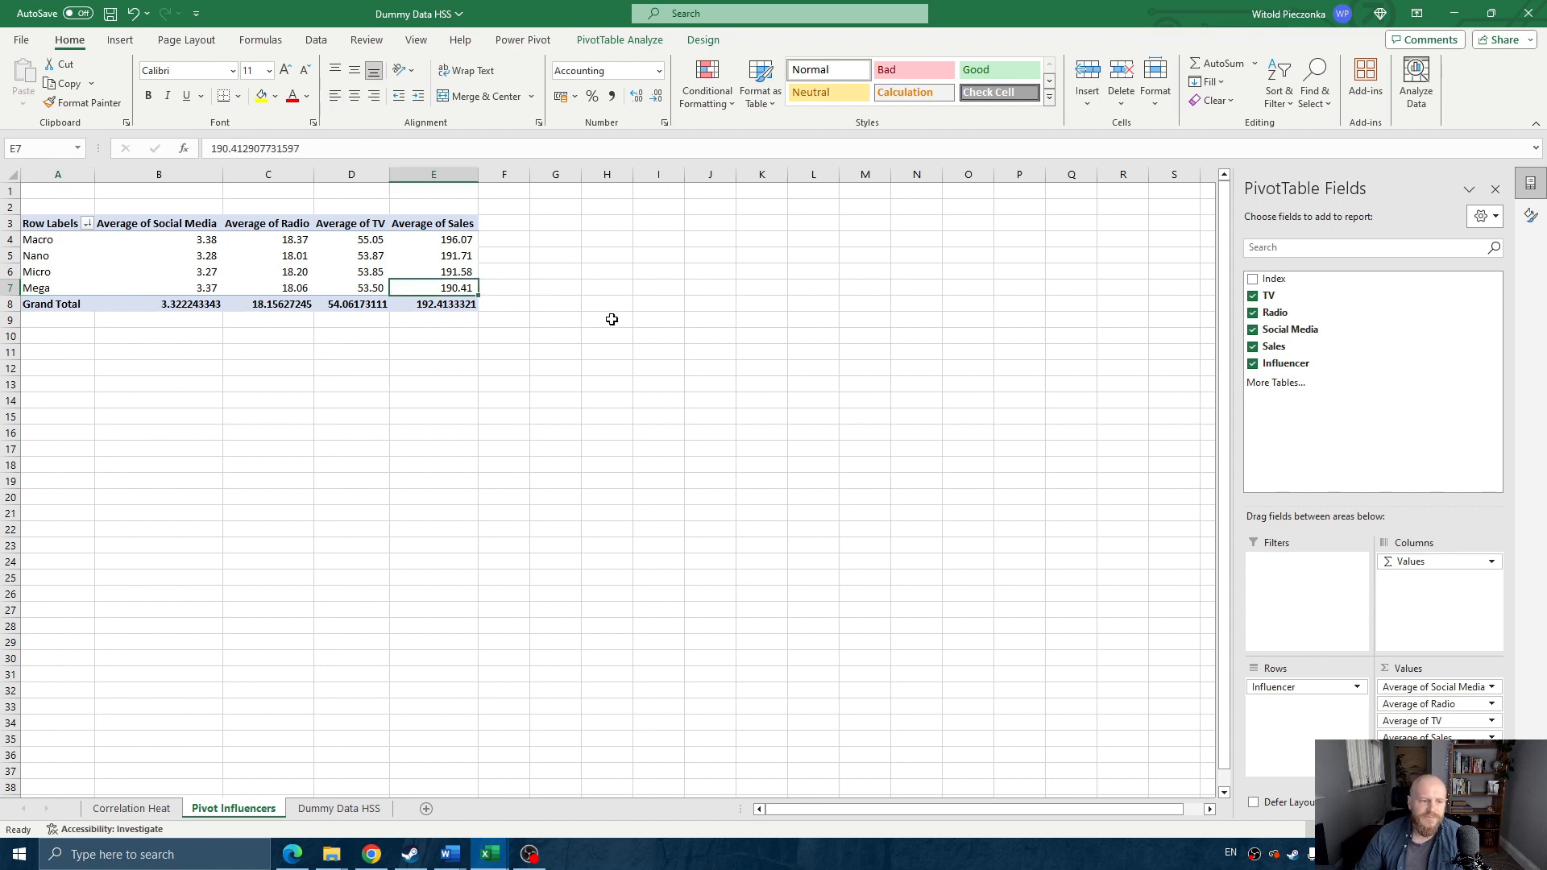
{"action": "left_click", "coordinate": [34, 289]}
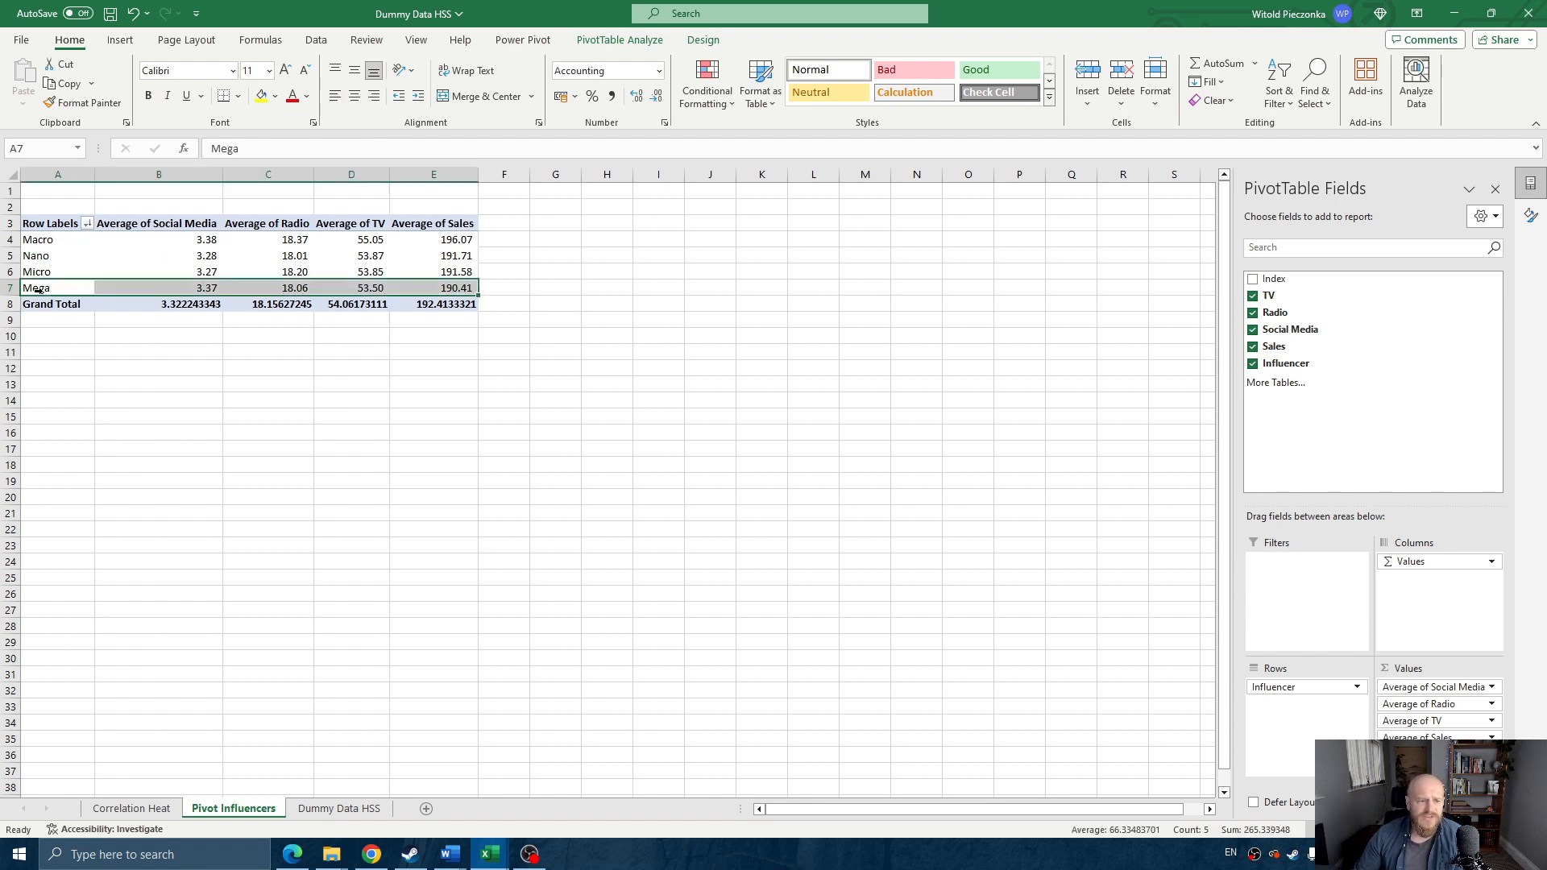
{"action": "left_click", "coordinate": [453, 291]}
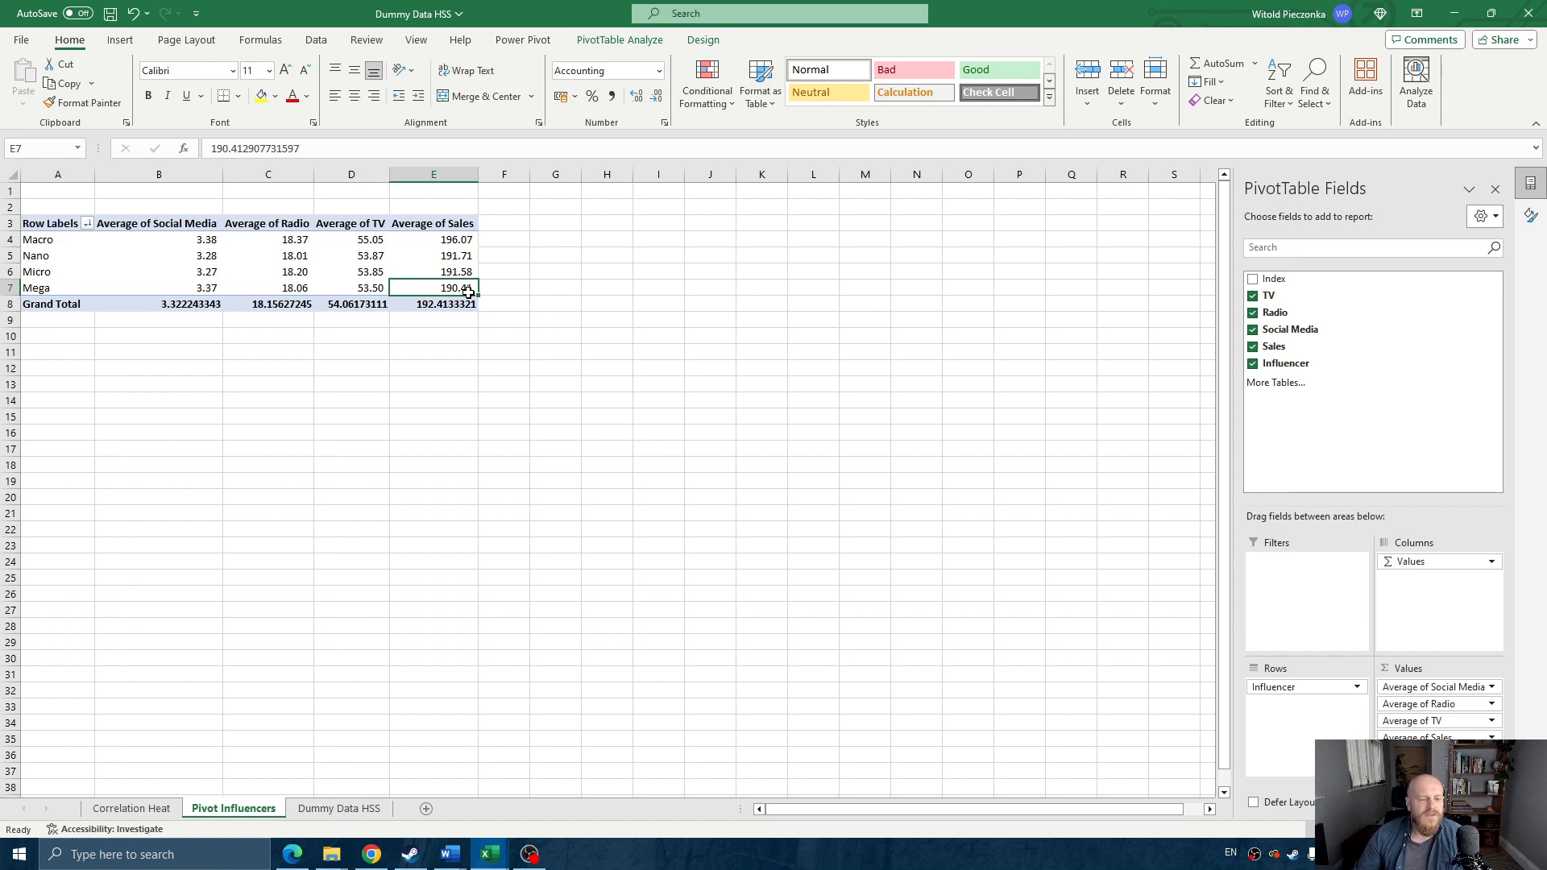
{"action": "left_click", "coordinate": [465, 239]}
{"action": "left_click", "coordinate": [468, 288]}
{"action": "left_click", "coordinate": [467, 238]}
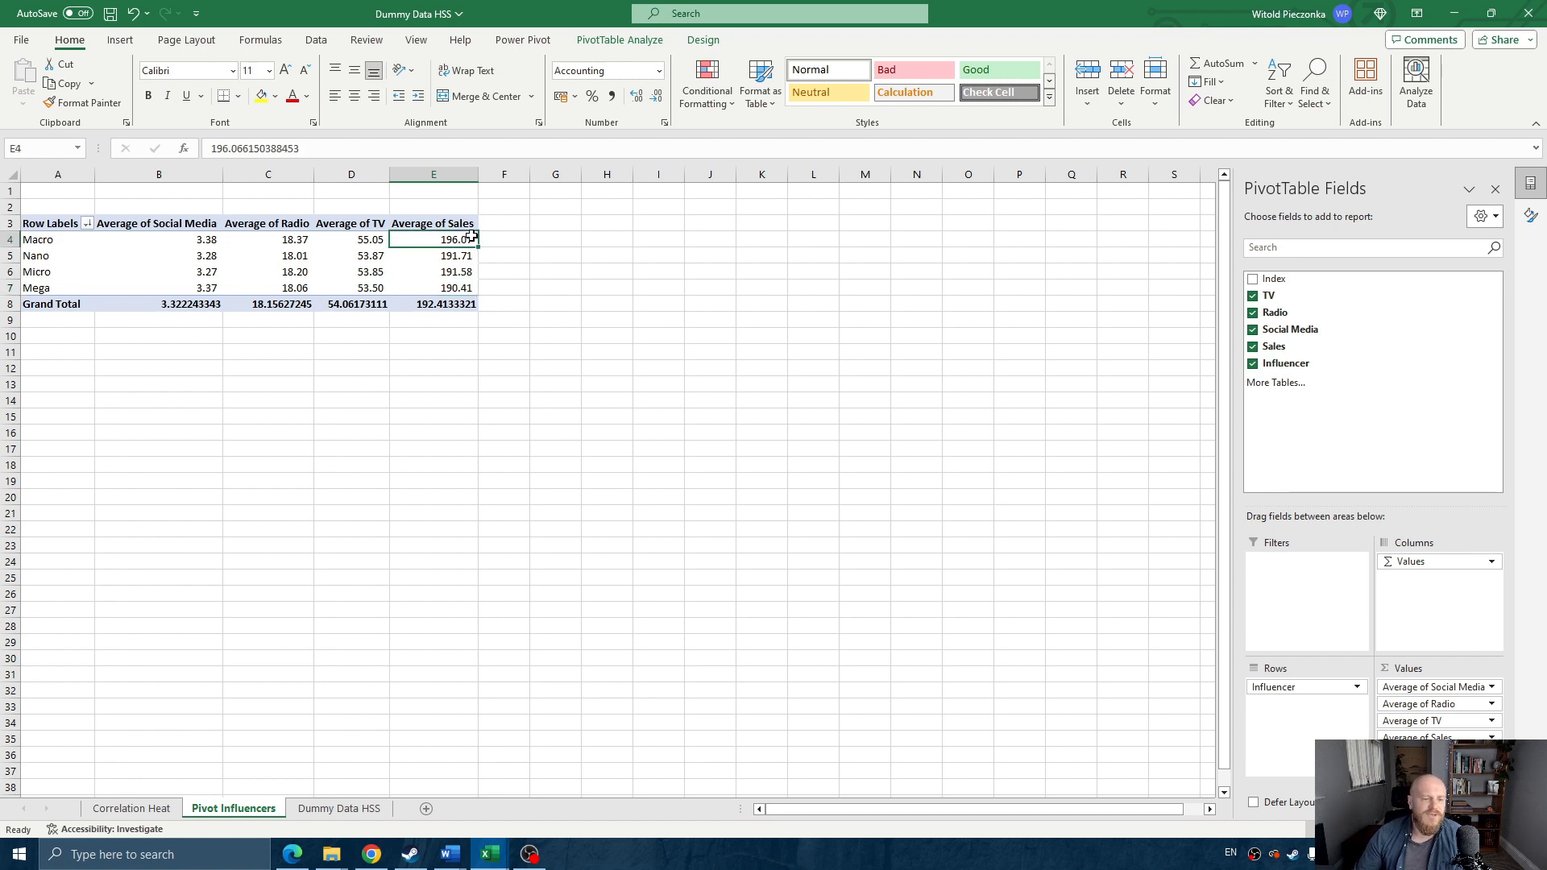
{"action": "left_click", "coordinate": [466, 287]}
{"action": "left_click", "coordinate": [467, 238]}
{"action": "left_click", "coordinate": [467, 288]}
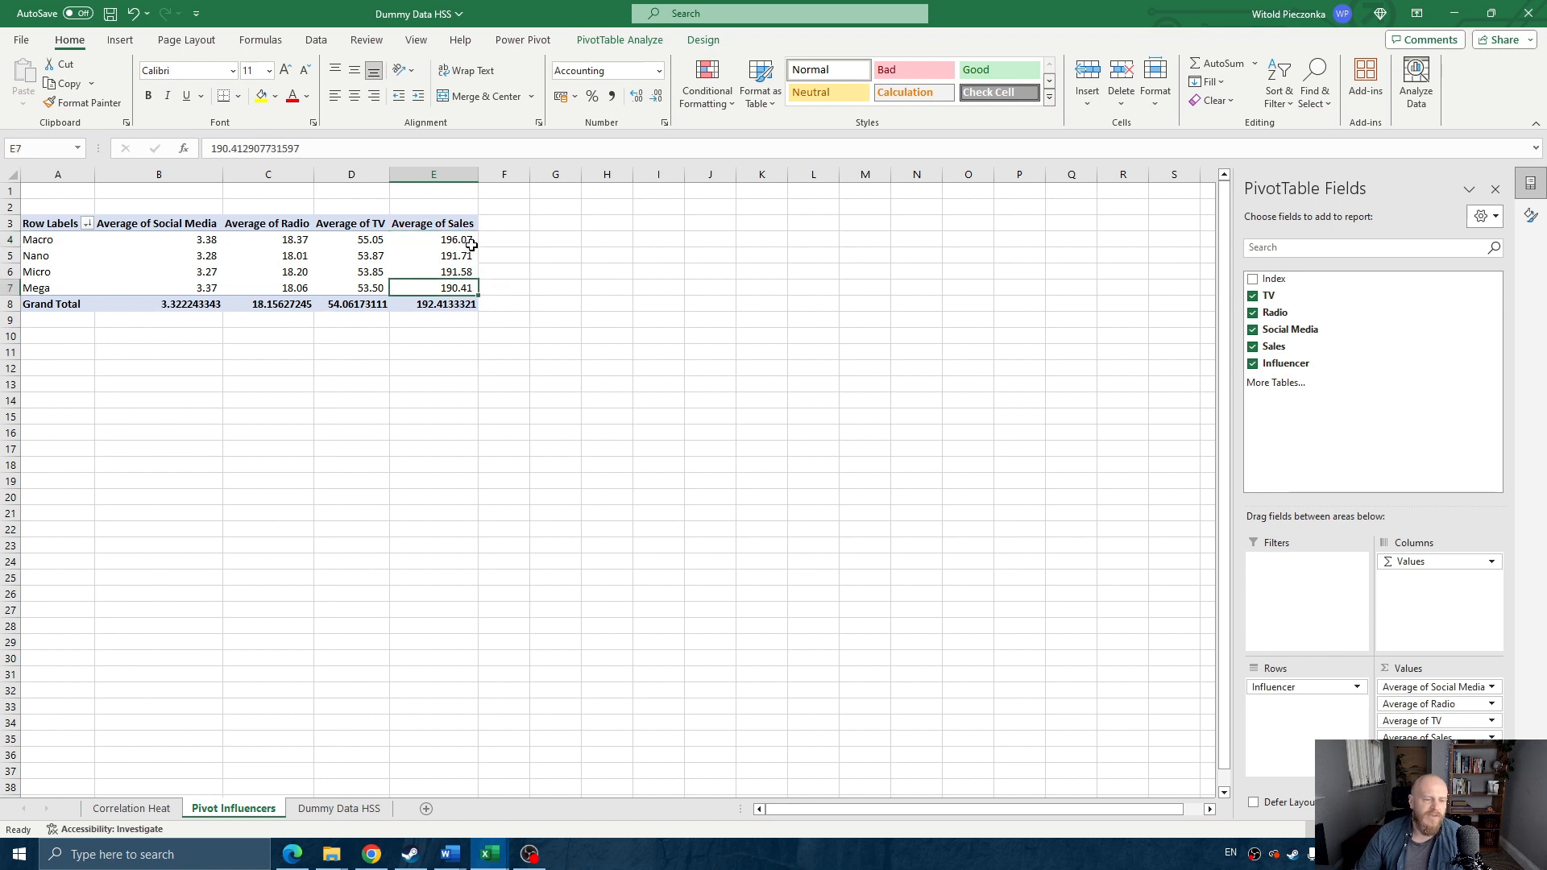
{"action": "left_click", "coordinate": [469, 239]}
{"action": "left_click", "coordinate": [462, 289]}
{"action": "left_click", "coordinate": [466, 240]}
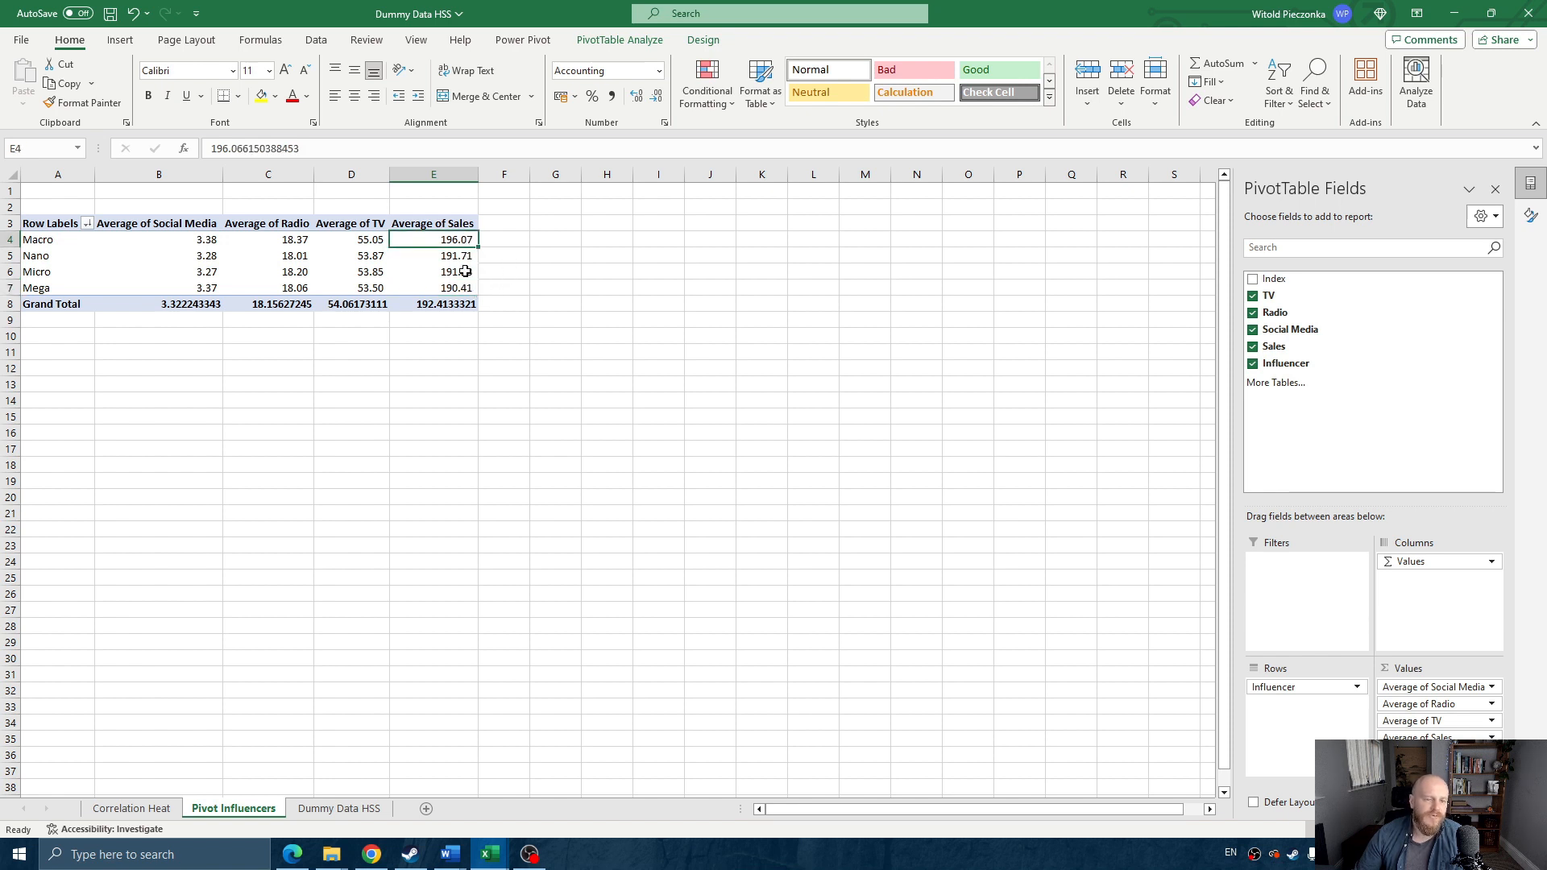
{"action": "left_click", "coordinate": [465, 288]}
{"action": "left_click", "coordinate": [465, 240]}
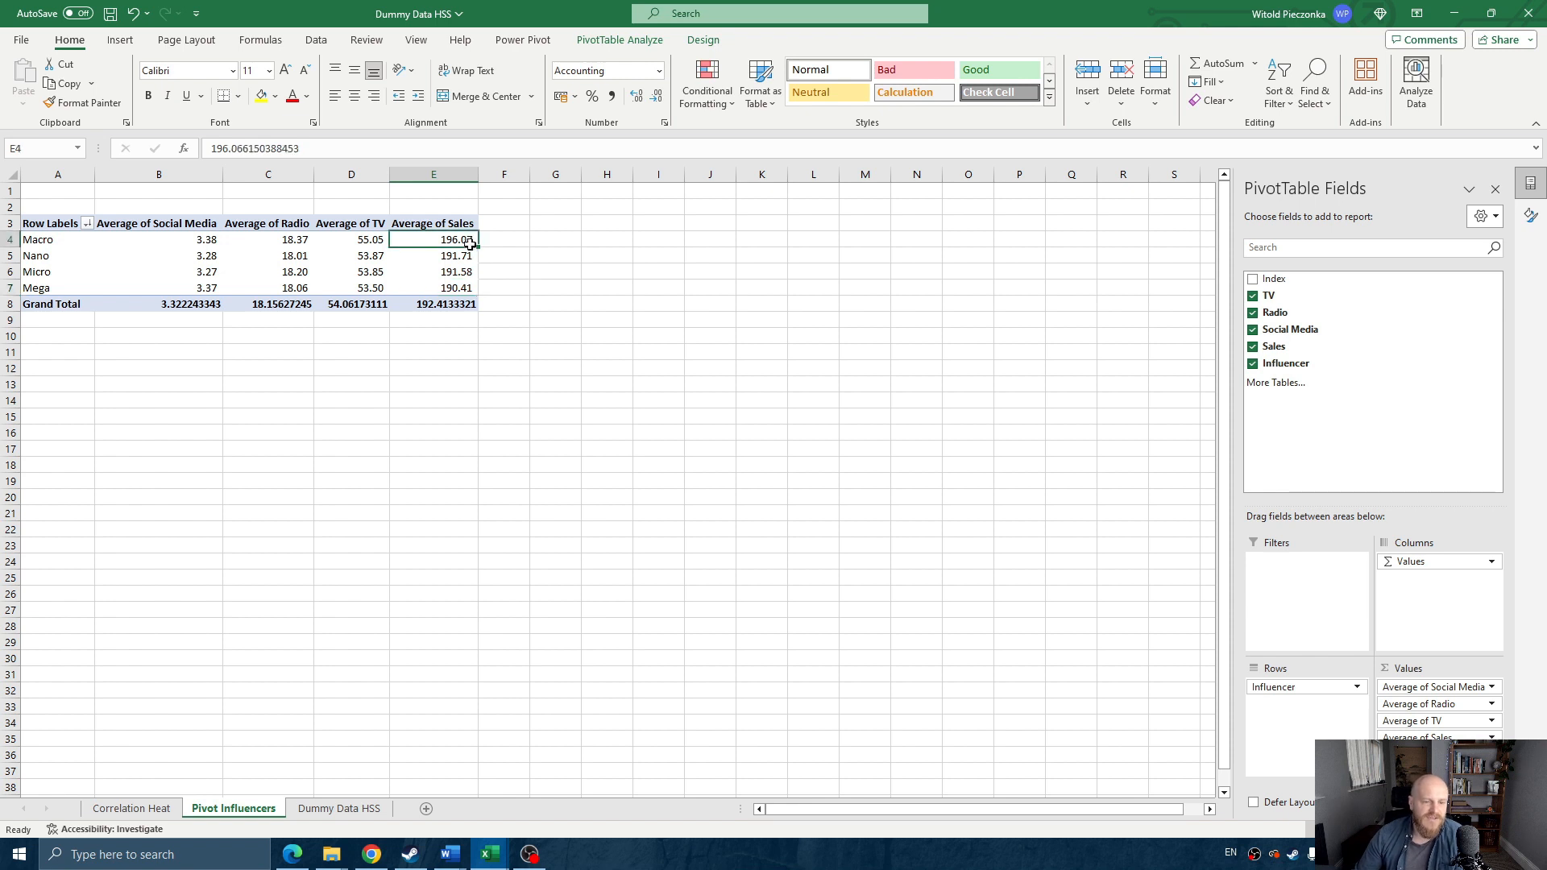
{"action": "left_click", "coordinate": [467, 288]}
{"action": "left_click", "coordinate": [466, 240]}
{"action": "left_click", "coordinate": [465, 287]}
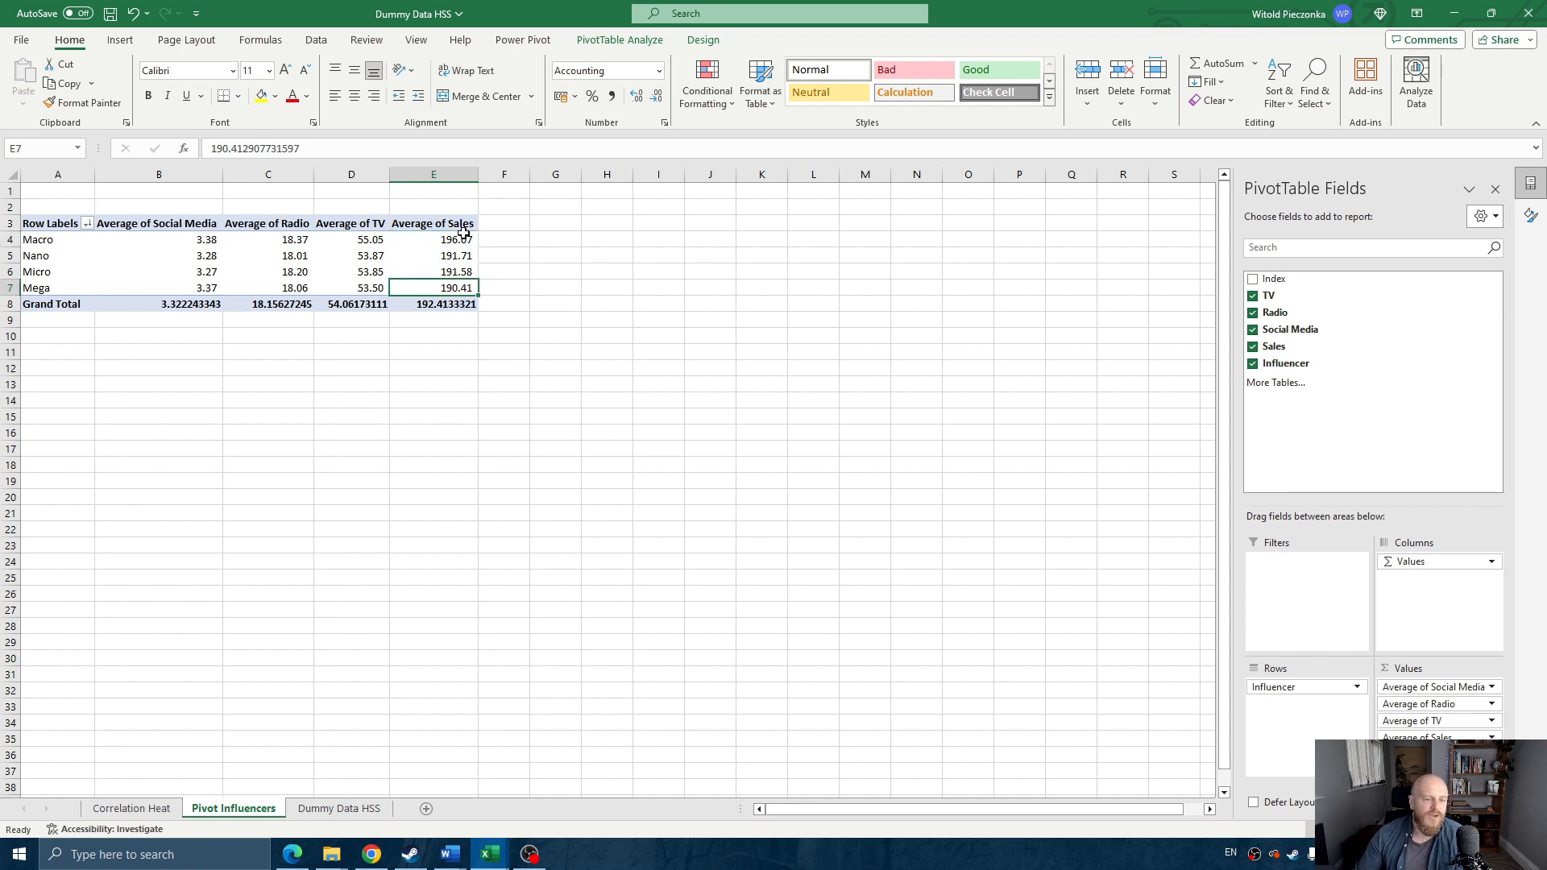
{"action": "left_click", "coordinate": [464, 241]}
{"action": "left_click", "coordinate": [466, 288]}
{"action": "left_click", "coordinate": [468, 240]}
{"action": "left_click", "coordinate": [460, 289]}
{"action": "left_click", "coordinate": [465, 241]}
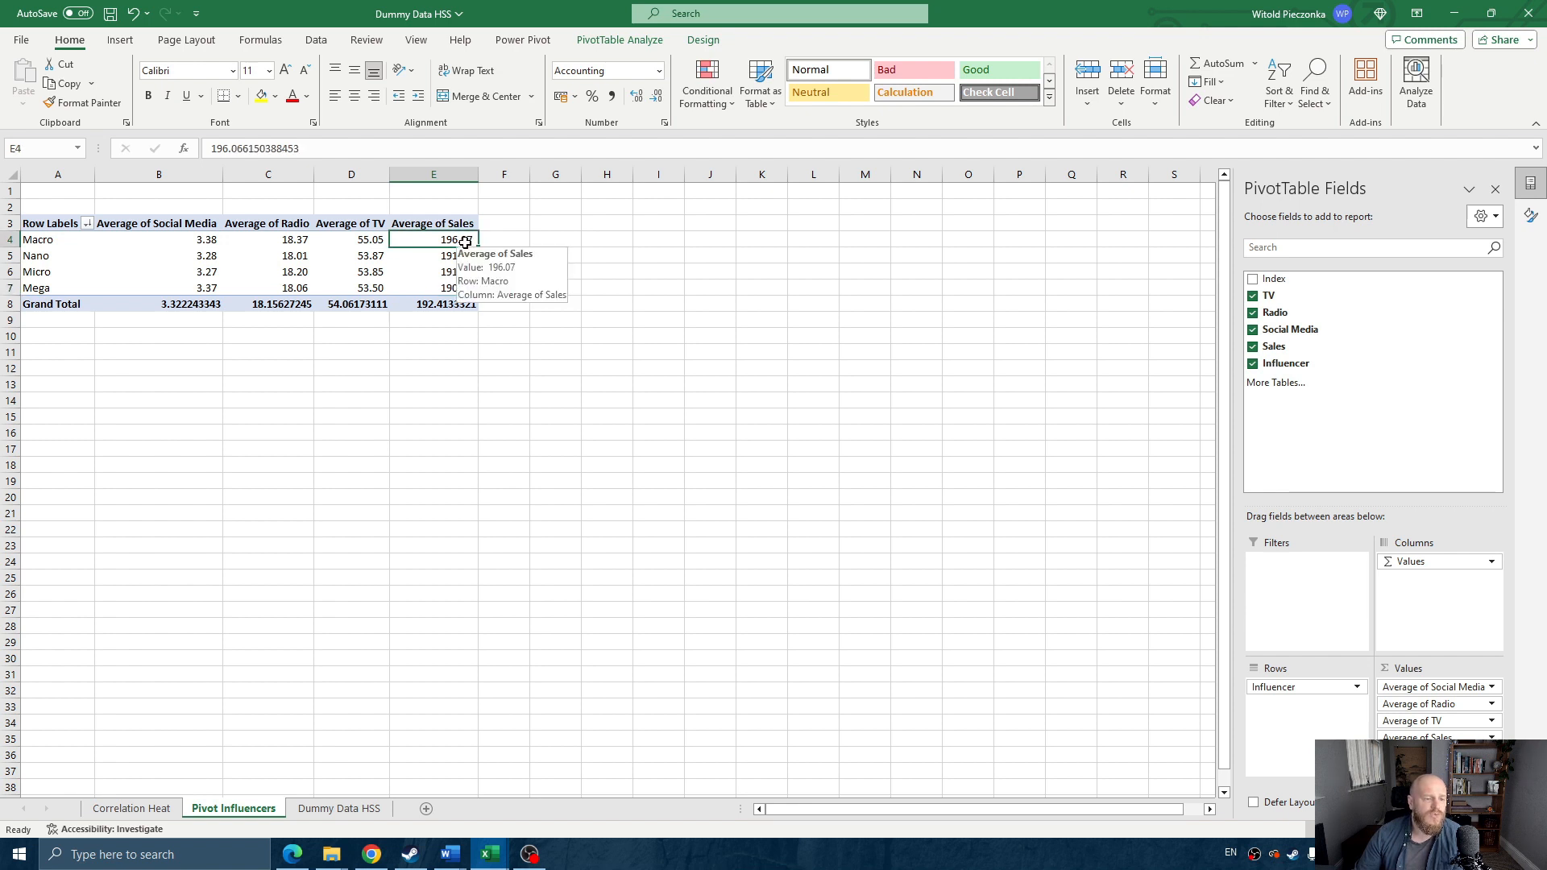
{"action": "left_click", "coordinate": [461, 288]}
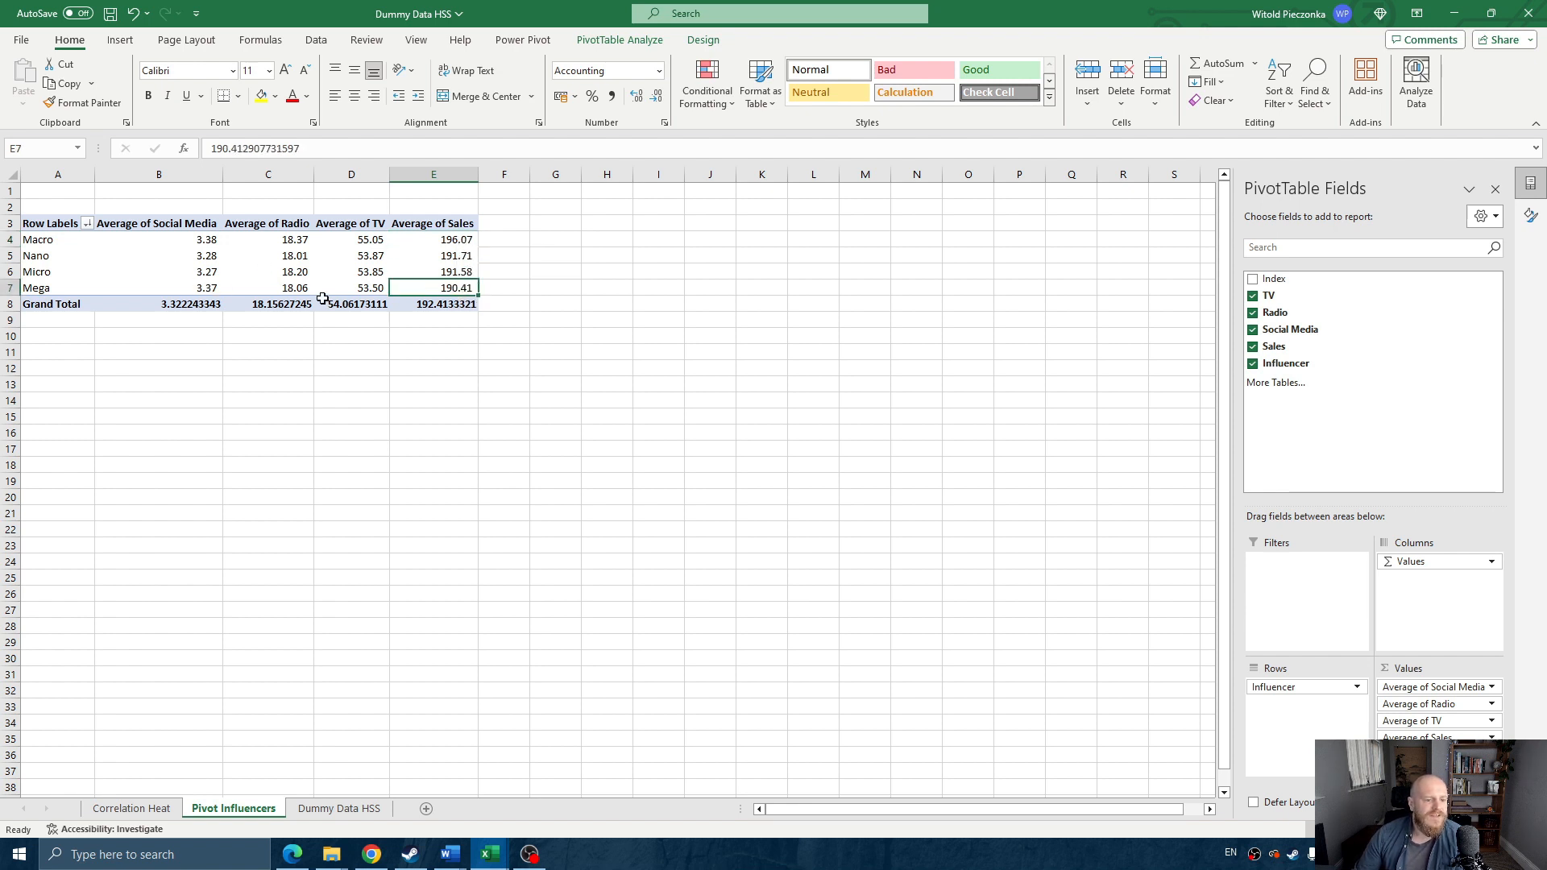
- Compare the Radio and TV averages between Mega and Macro, and review the TV averages of all influencer types
{"action": "left_click", "coordinate": [292, 288]}
{"action": "left_click", "coordinate": [292, 241]}
{"action": "left_click", "coordinate": [364, 288]}
{"action": "left_click", "coordinate": [367, 242]}
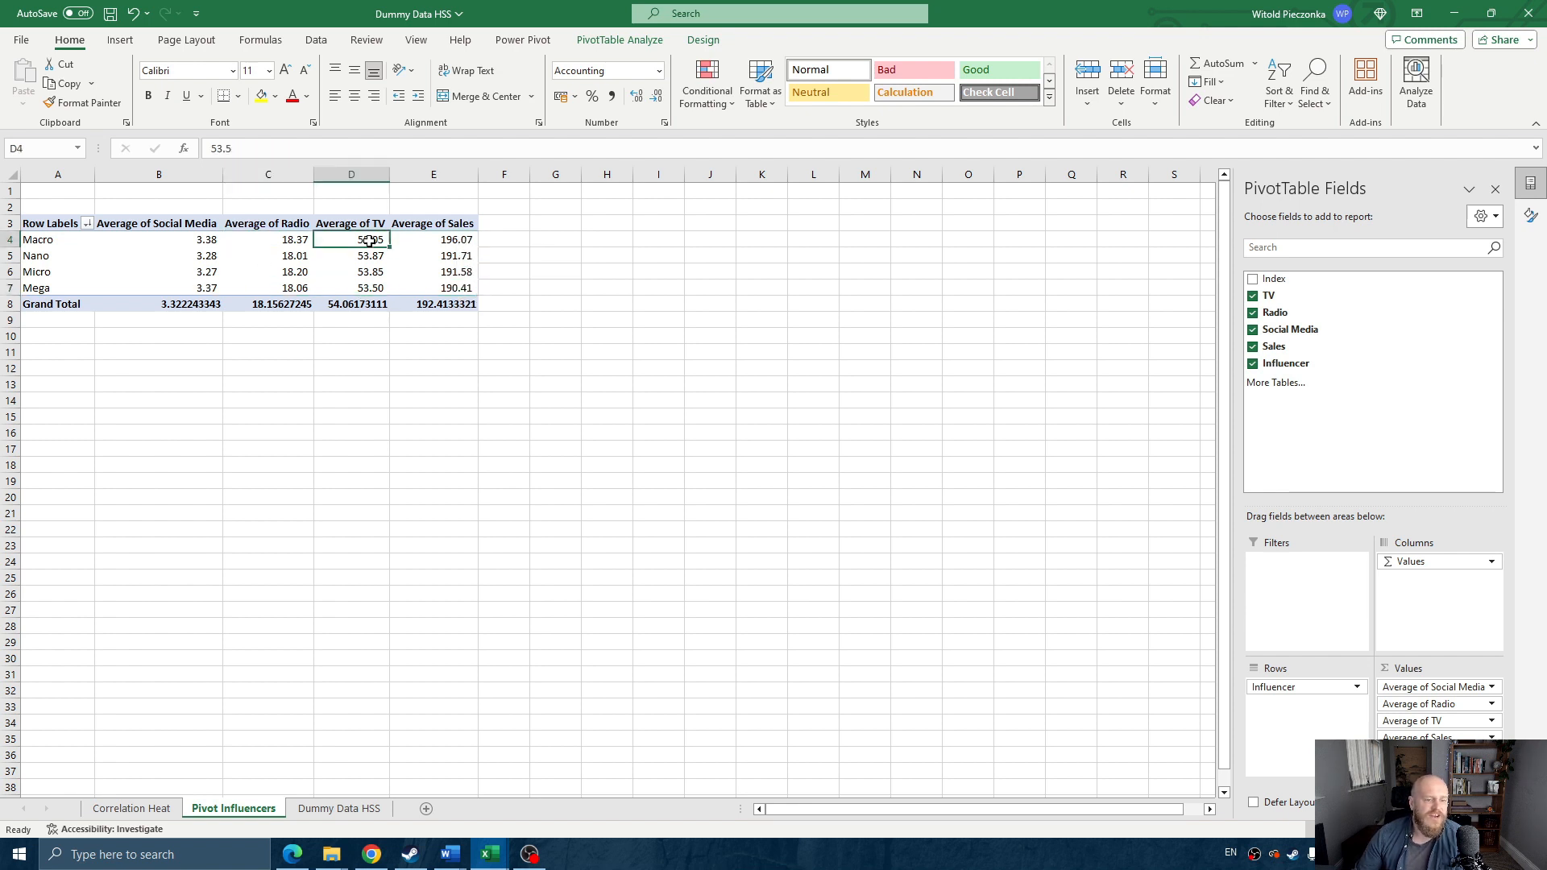
{"action": "left_click", "coordinate": [292, 226]}
{"action": "left_click", "coordinate": [358, 226]}
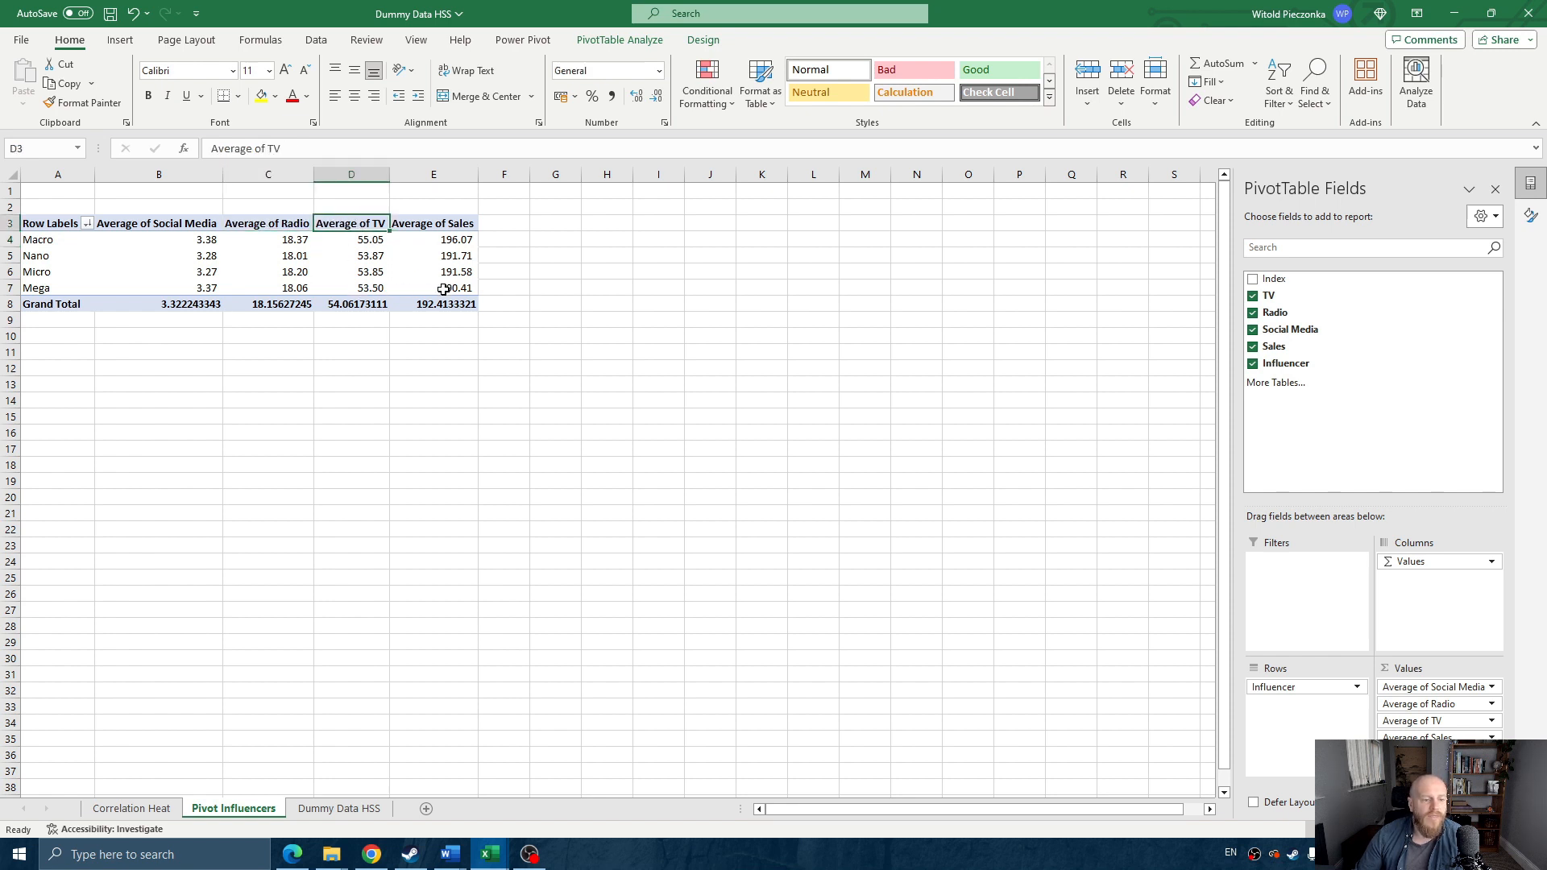
{"action": "left_click_drag", "start_coordinate": [358, 226], "coordinate": [362, 286]}
{"action": "left_click", "coordinate": [361, 256]}
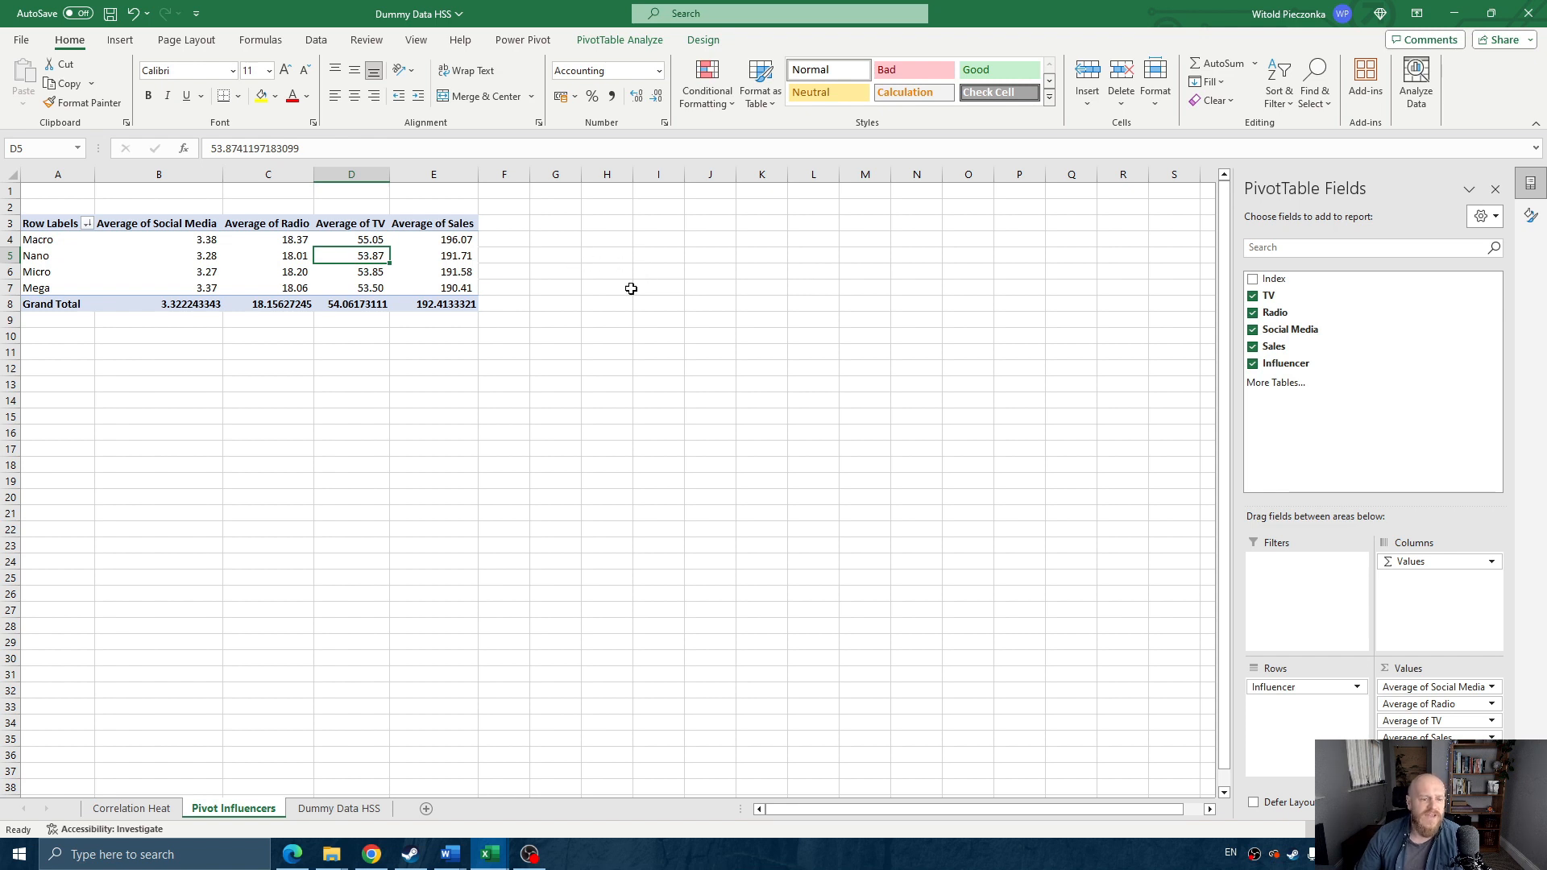
- Check how the Mega and Macro differences in average TV and Radio relate to their difference in average Sales
{"action": "left_click", "coordinate": [386, 290]}
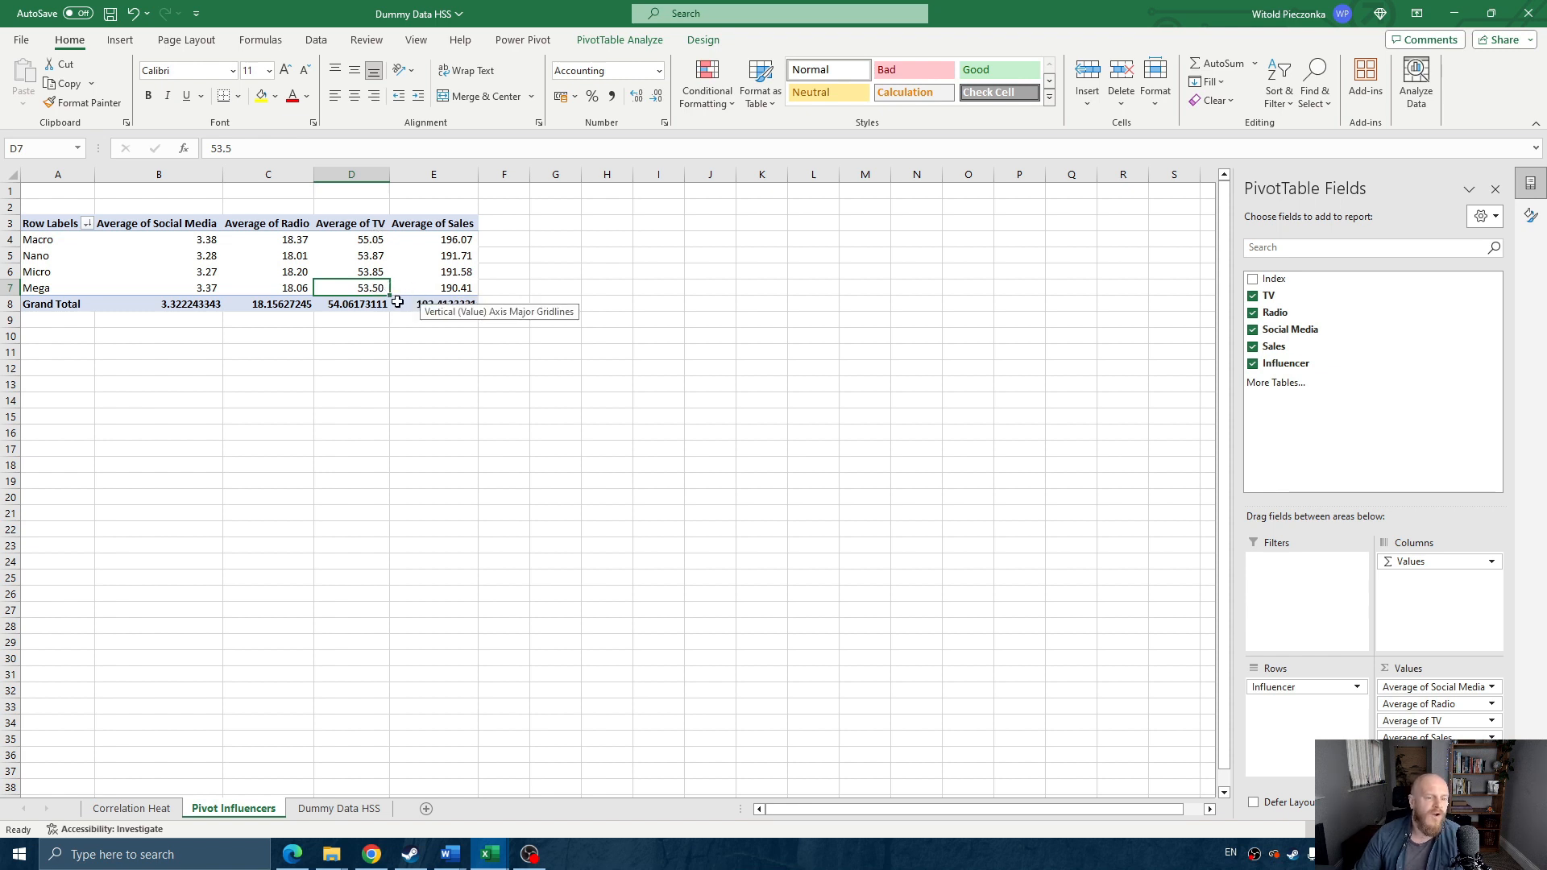
{"action": "left_click", "coordinate": [365, 242]}
{"action": "left_click", "coordinate": [368, 285]}
{"action": "left_click", "coordinate": [457, 286]}
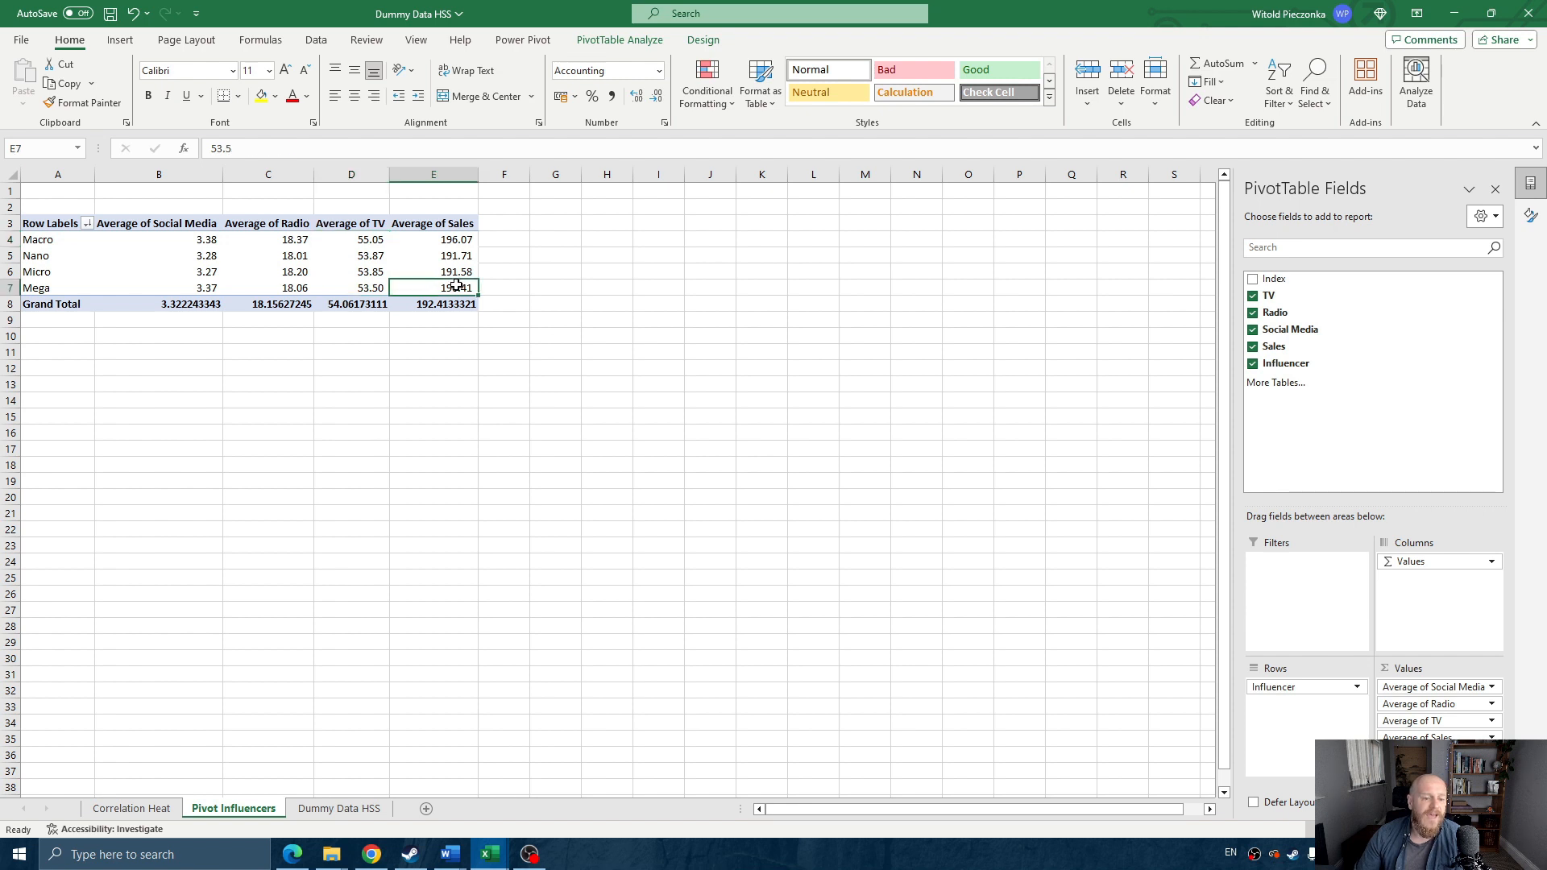
{"action": "left_click", "coordinate": [454, 235]}
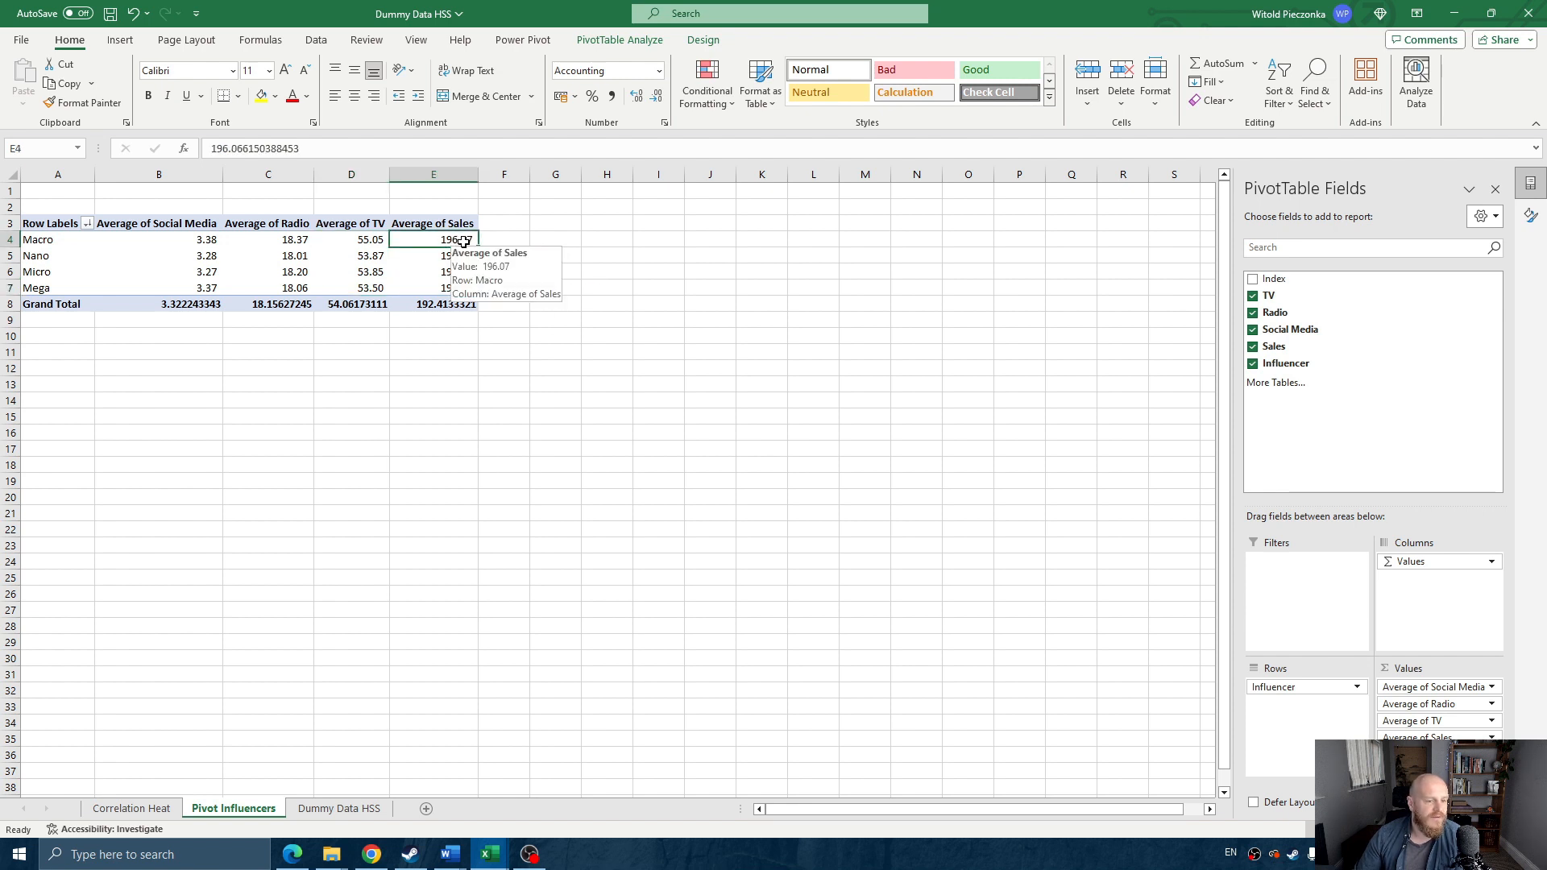
{"action": "left_click", "coordinate": [298, 289]}
{"action": "left_click", "coordinate": [297, 241]}
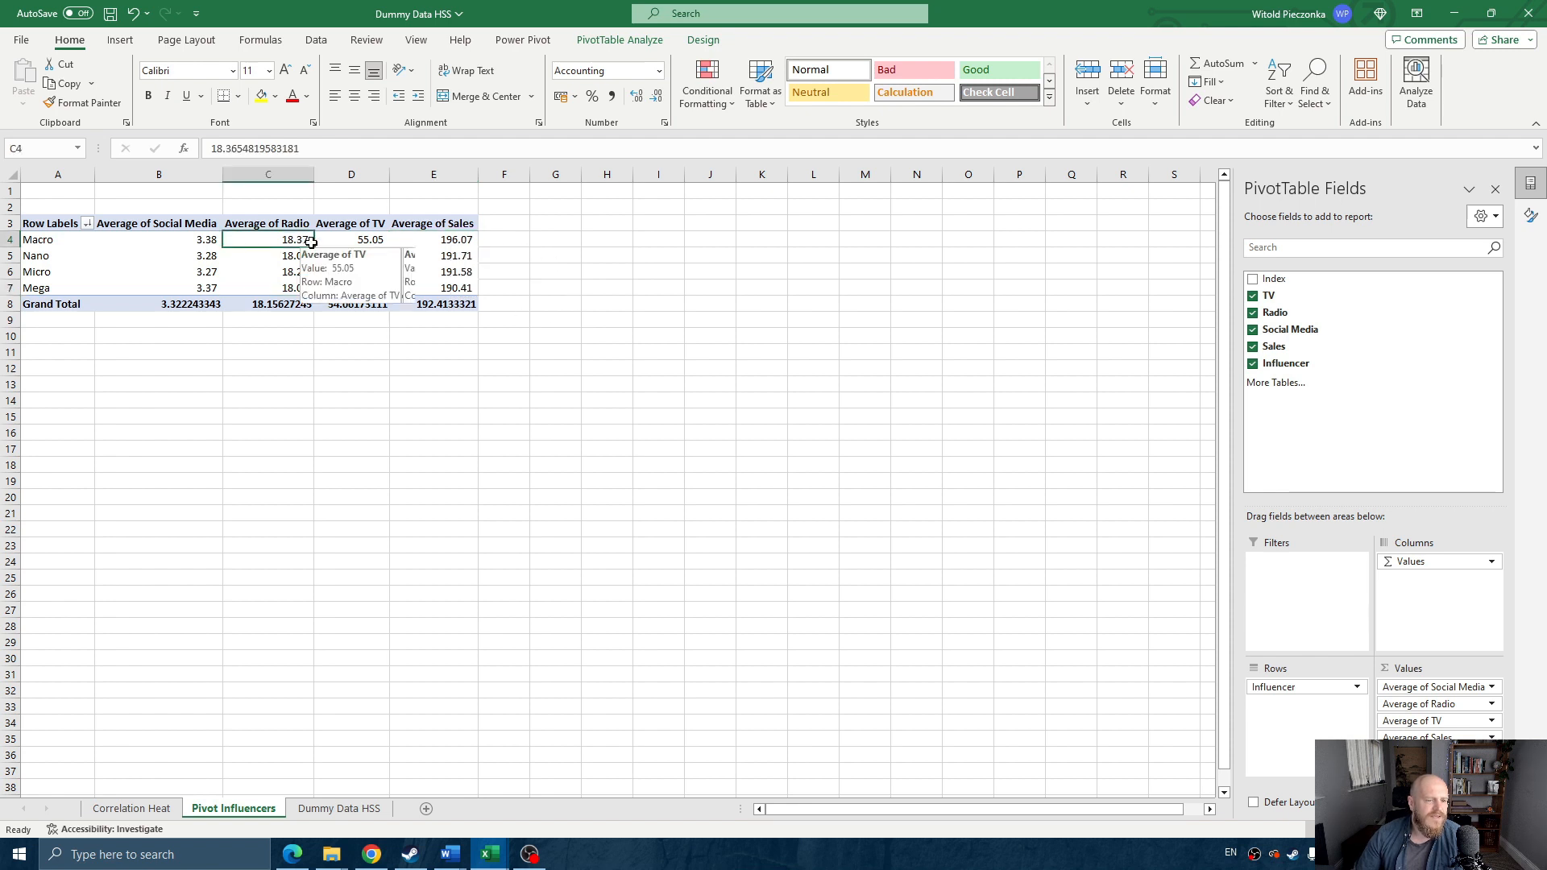
- Compare the Average of Radio values of the Macro and Mega influencers in the PivotTable
{"action": "left_click", "coordinate": [294, 287]}
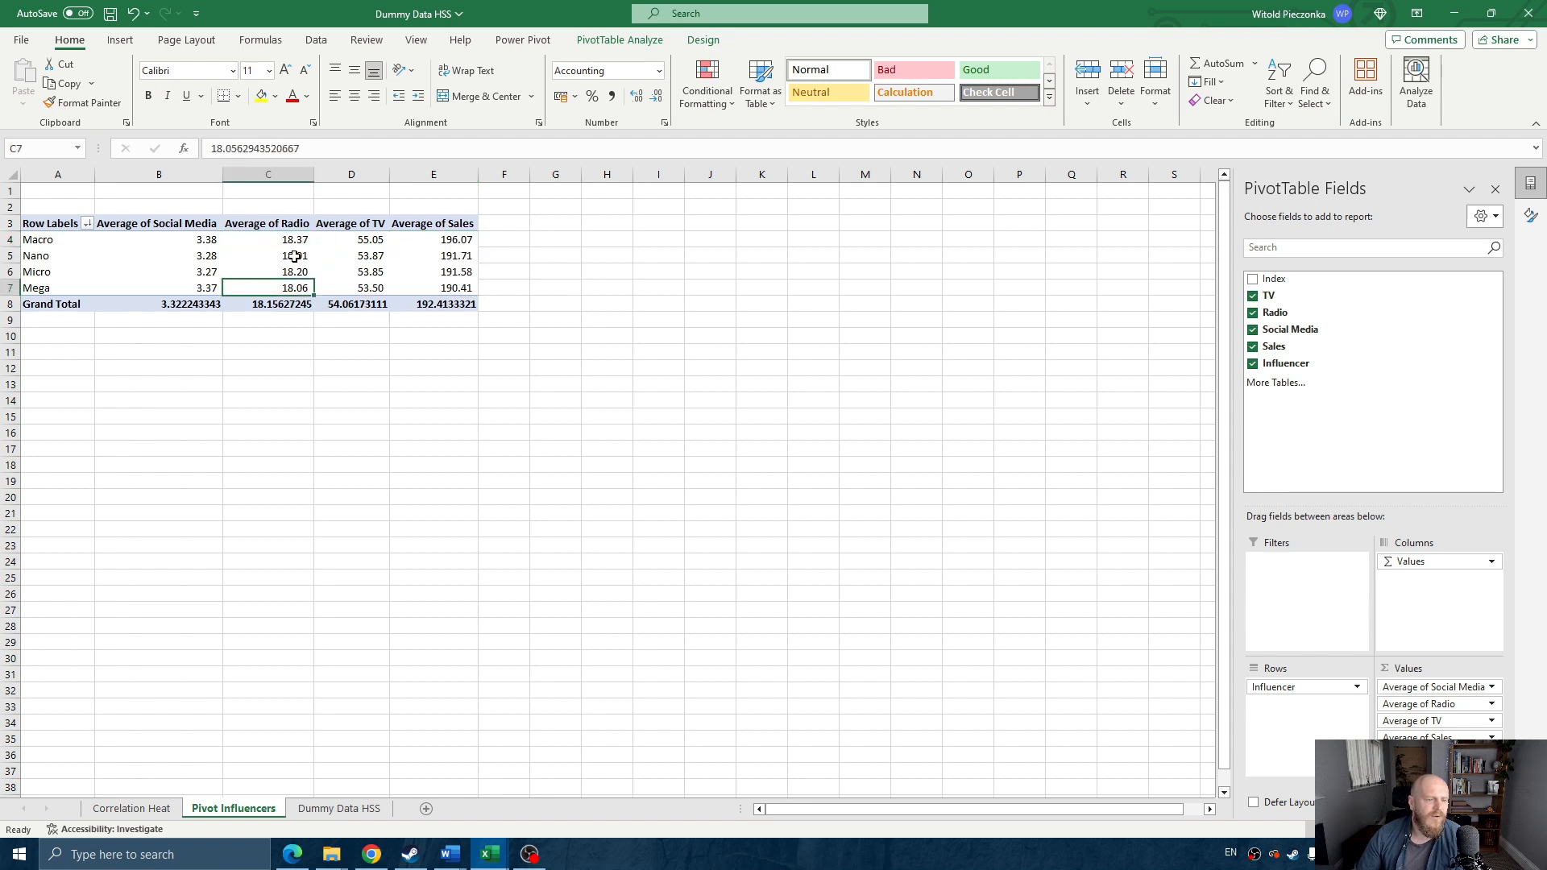
{"action": "left_click", "coordinate": [297, 243]}
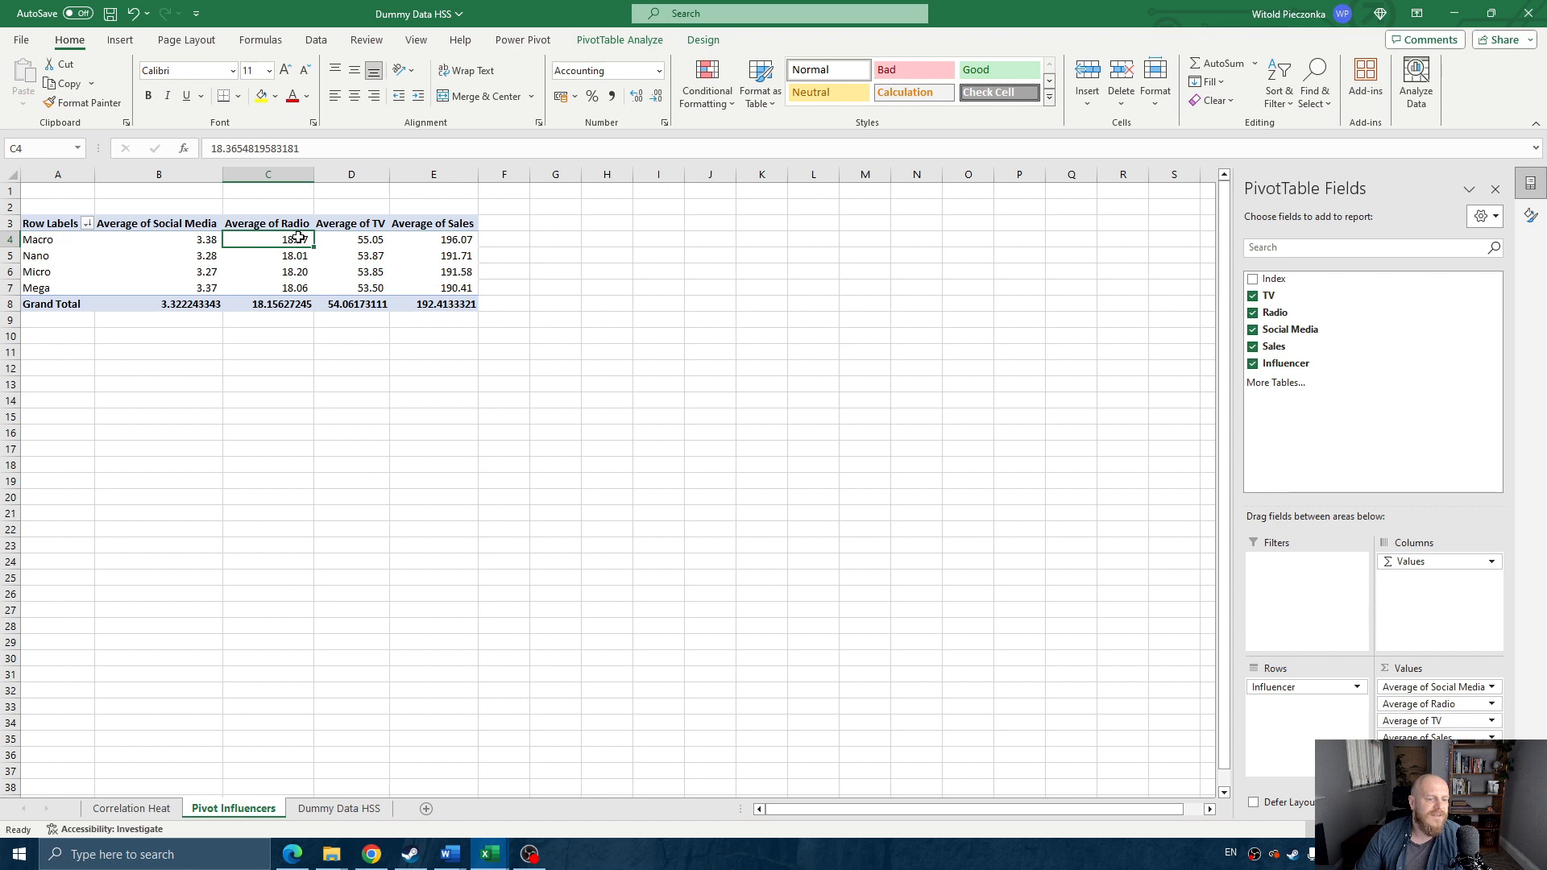
{"action": "left_click", "coordinate": [298, 289]}
{"action": "left_click", "coordinate": [300, 240]}
- Compare the Average of Social Media values of the Mega and Macro influencers
{"action": "left_click", "coordinate": [218, 290]}
{"action": "left_click", "coordinate": [206, 241]}
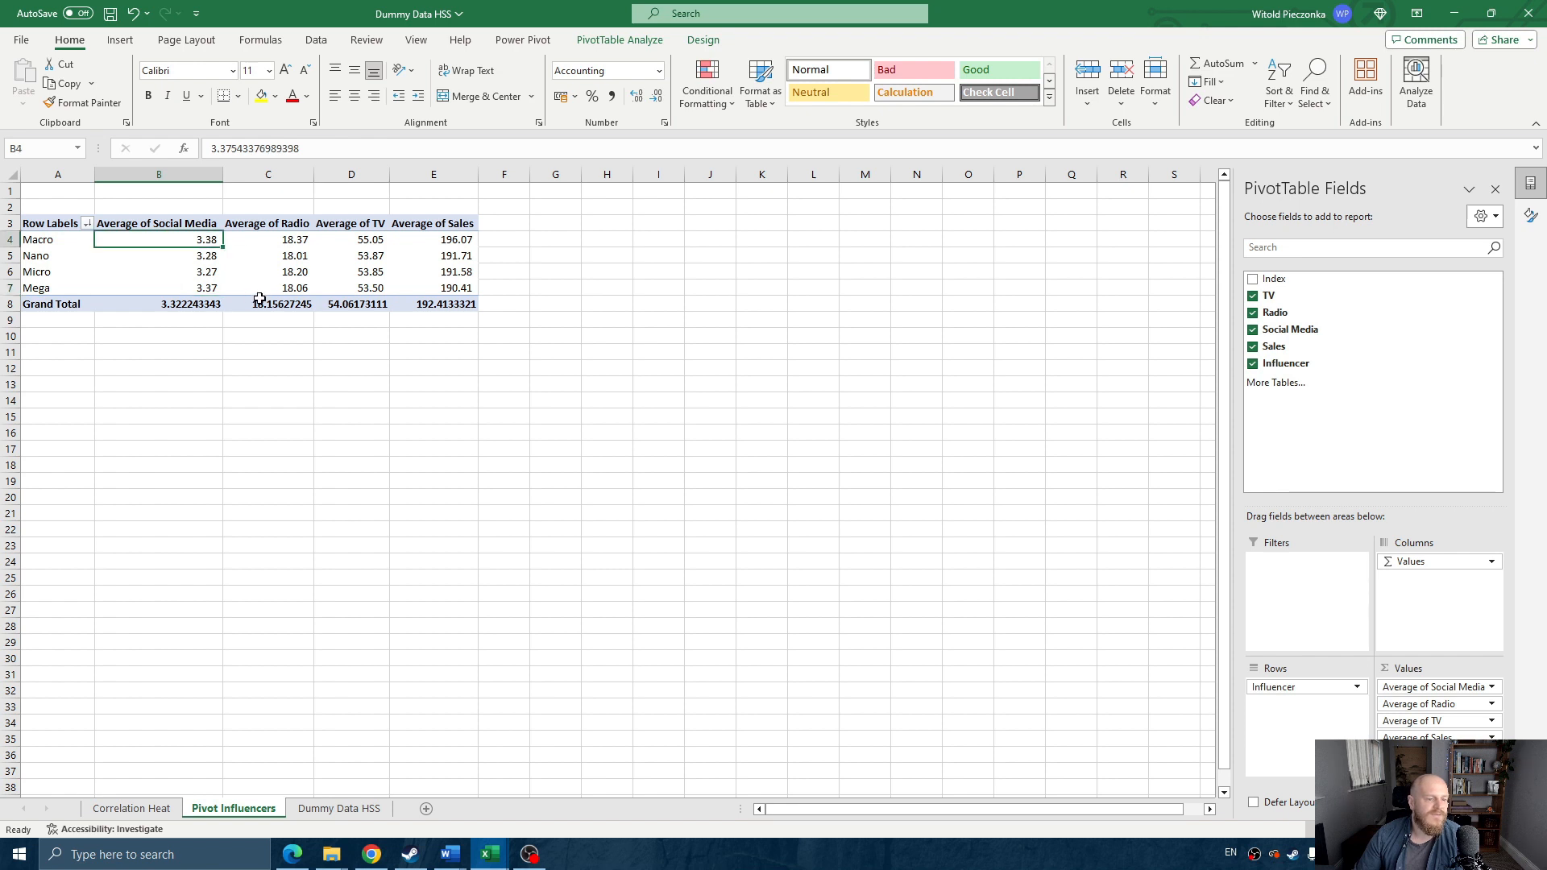
{"action": "left_click", "coordinate": [208, 292]}
{"action": "left_click", "coordinate": [203, 241]}
{"action": "left_click", "coordinate": [220, 289]}
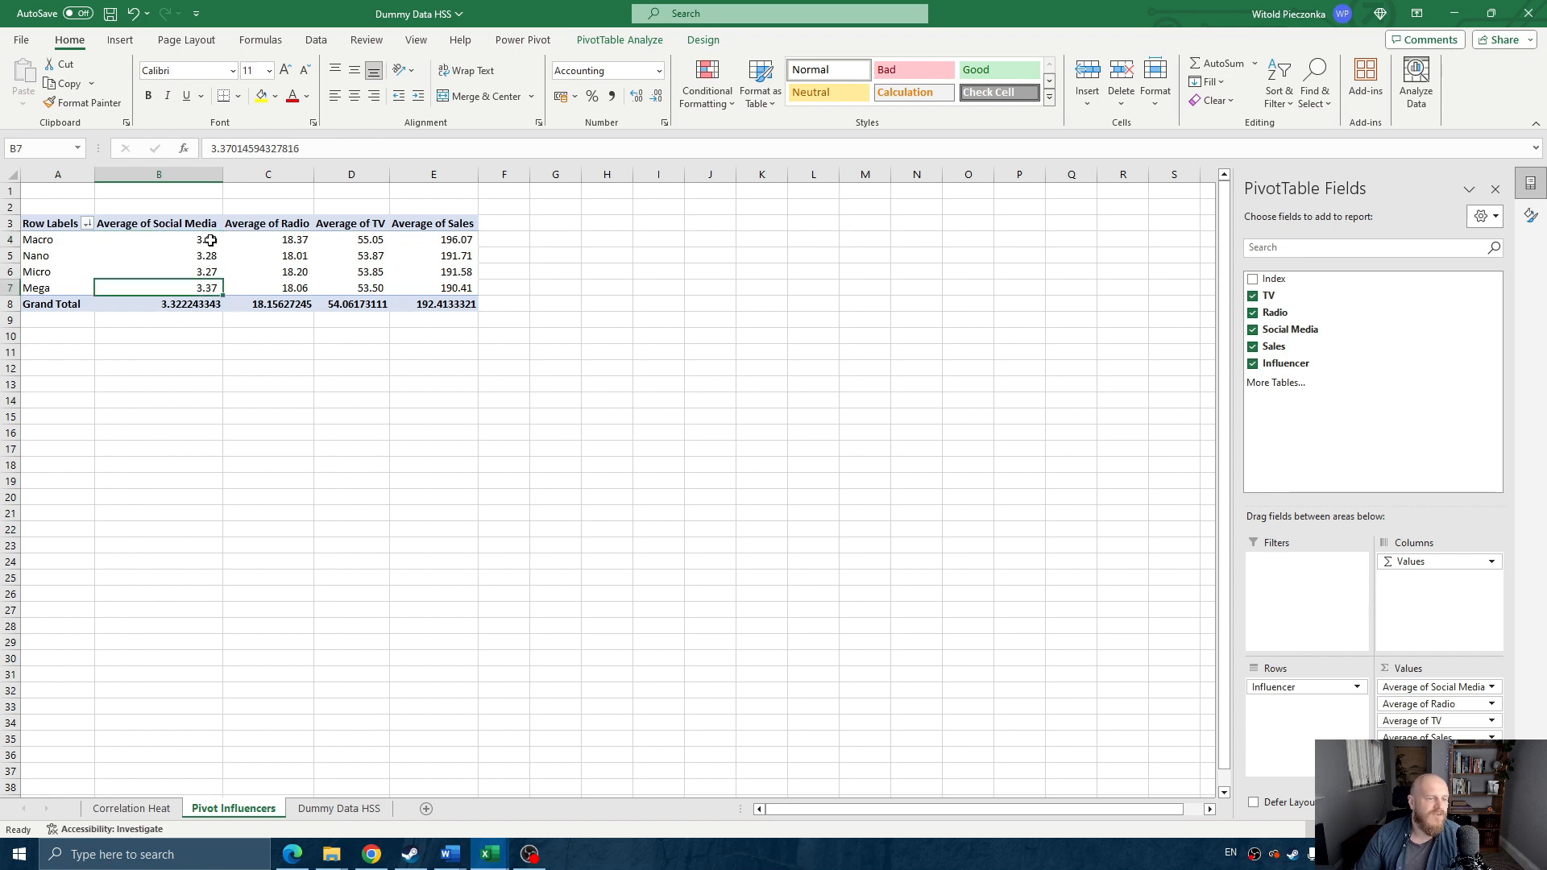
{"action": "left_click", "coordinate": [209, 240]}
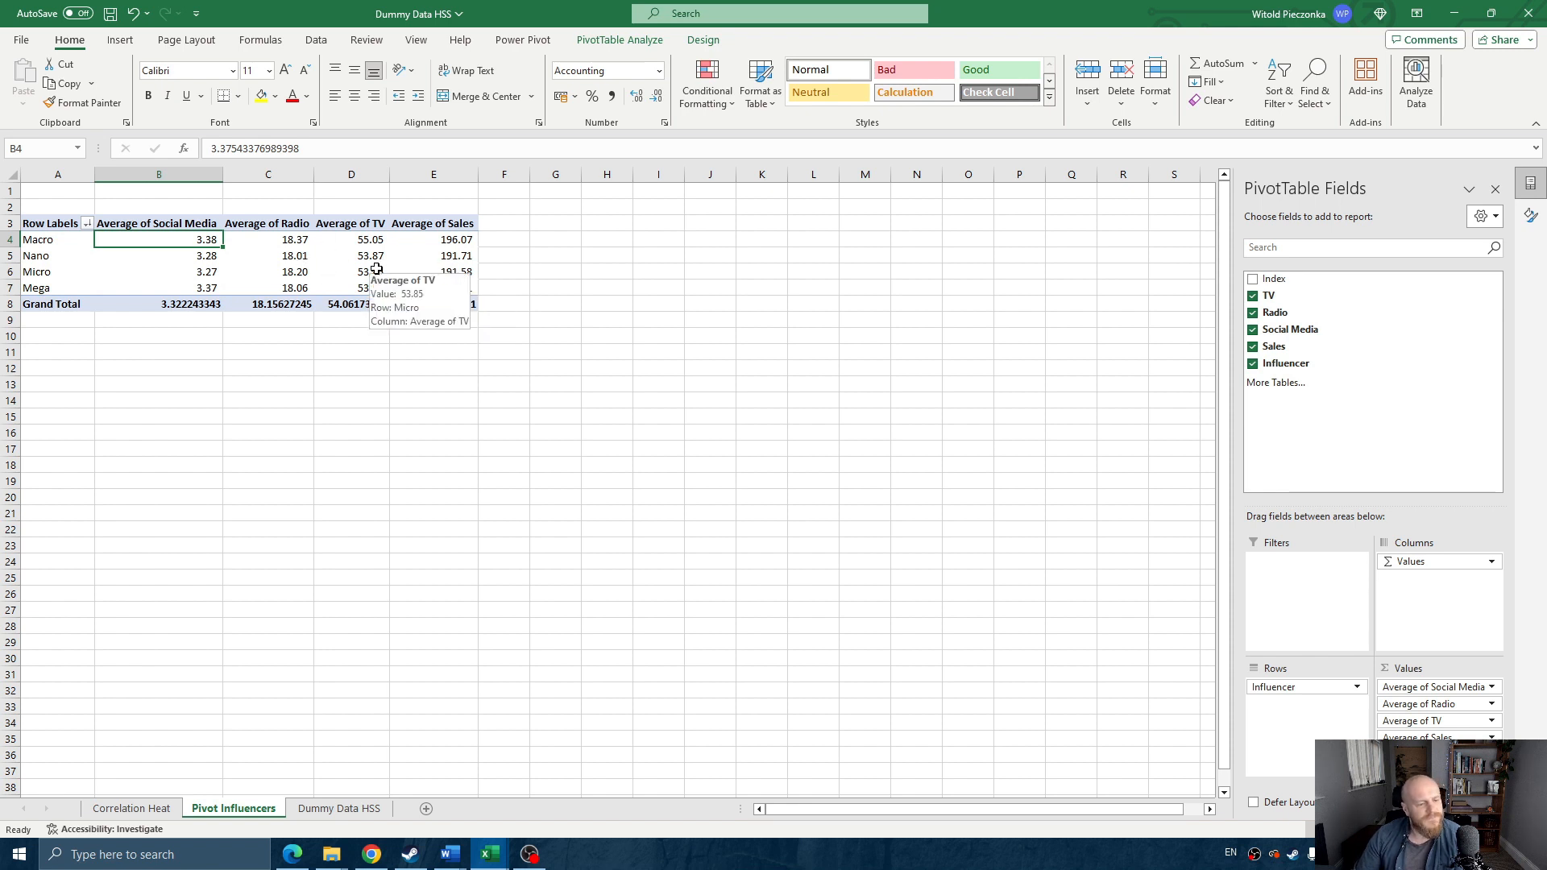
- Review the four influencer types in the PivotTable's row labels one by one, from Mega up to Macro
{"action": "left_click_drag", "start_coordinate": [59, 242], "coordinate": [65, 282]}
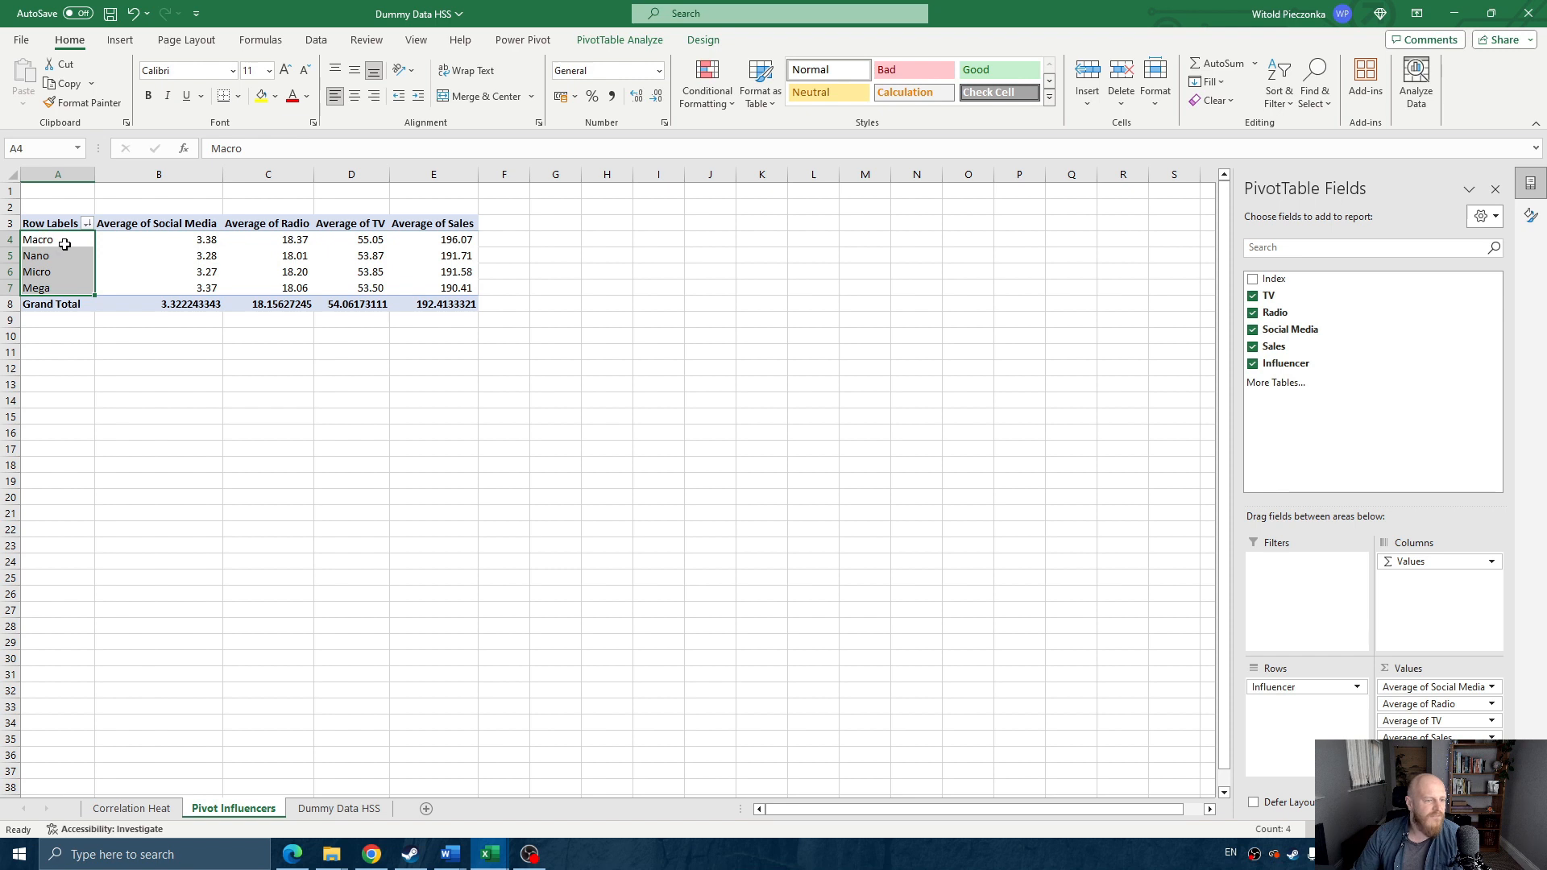
{"action": "left_click", "coordinate": [64, 245]}
{"action": "left_click", "coordinate": [52, 282]}
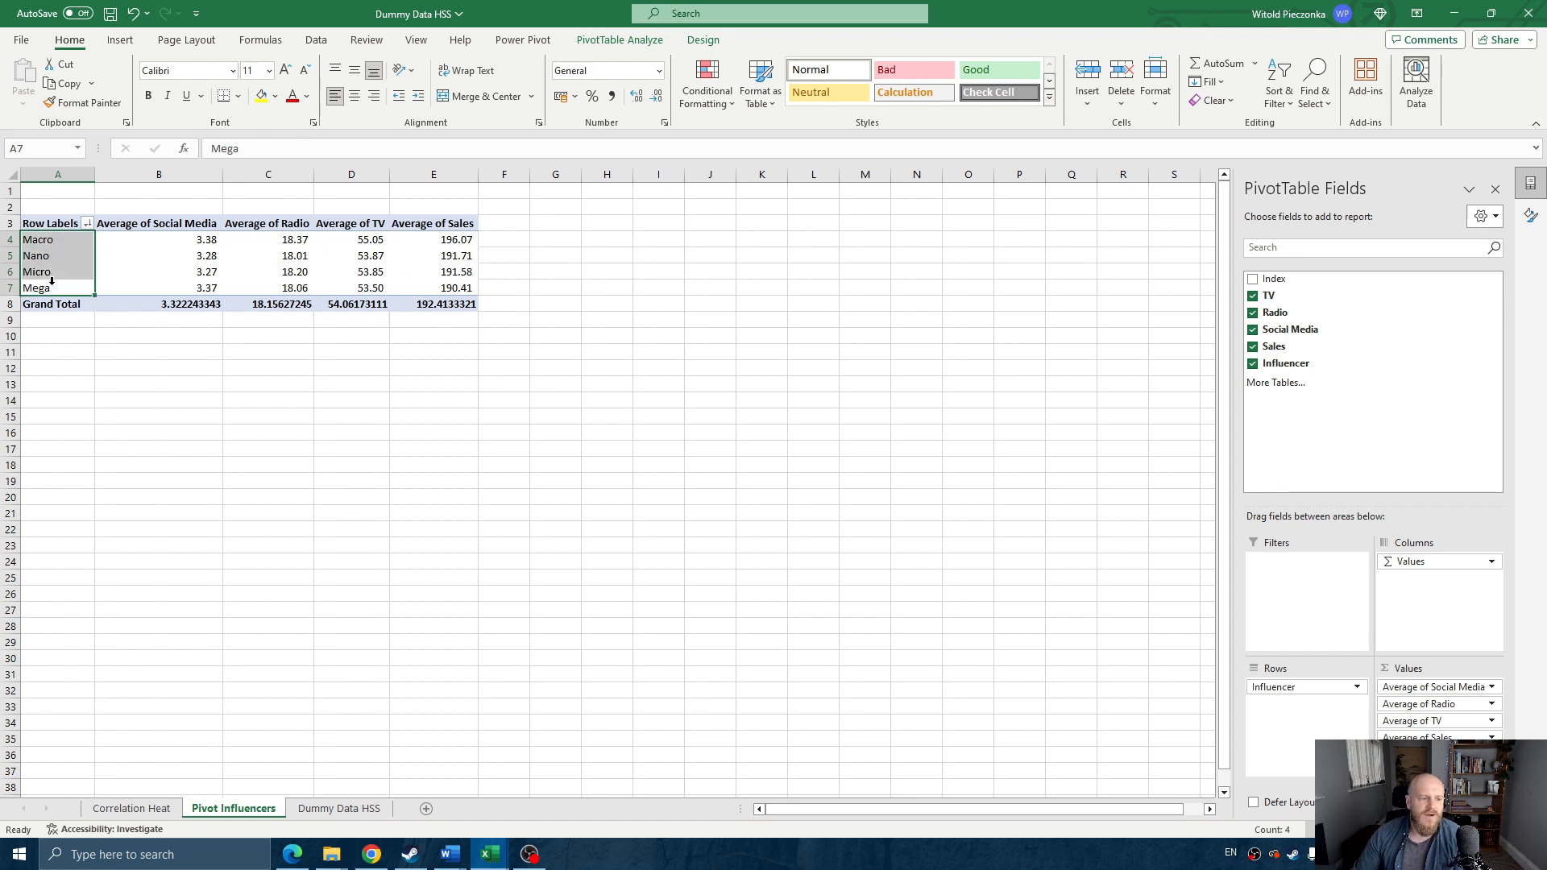
{"action": "left_click", "coordinate": [57, 274]}
{"action": "left_click", "coordinate": [62, 256]}
{"action": "left_click", "coordinate": [63, 241]}
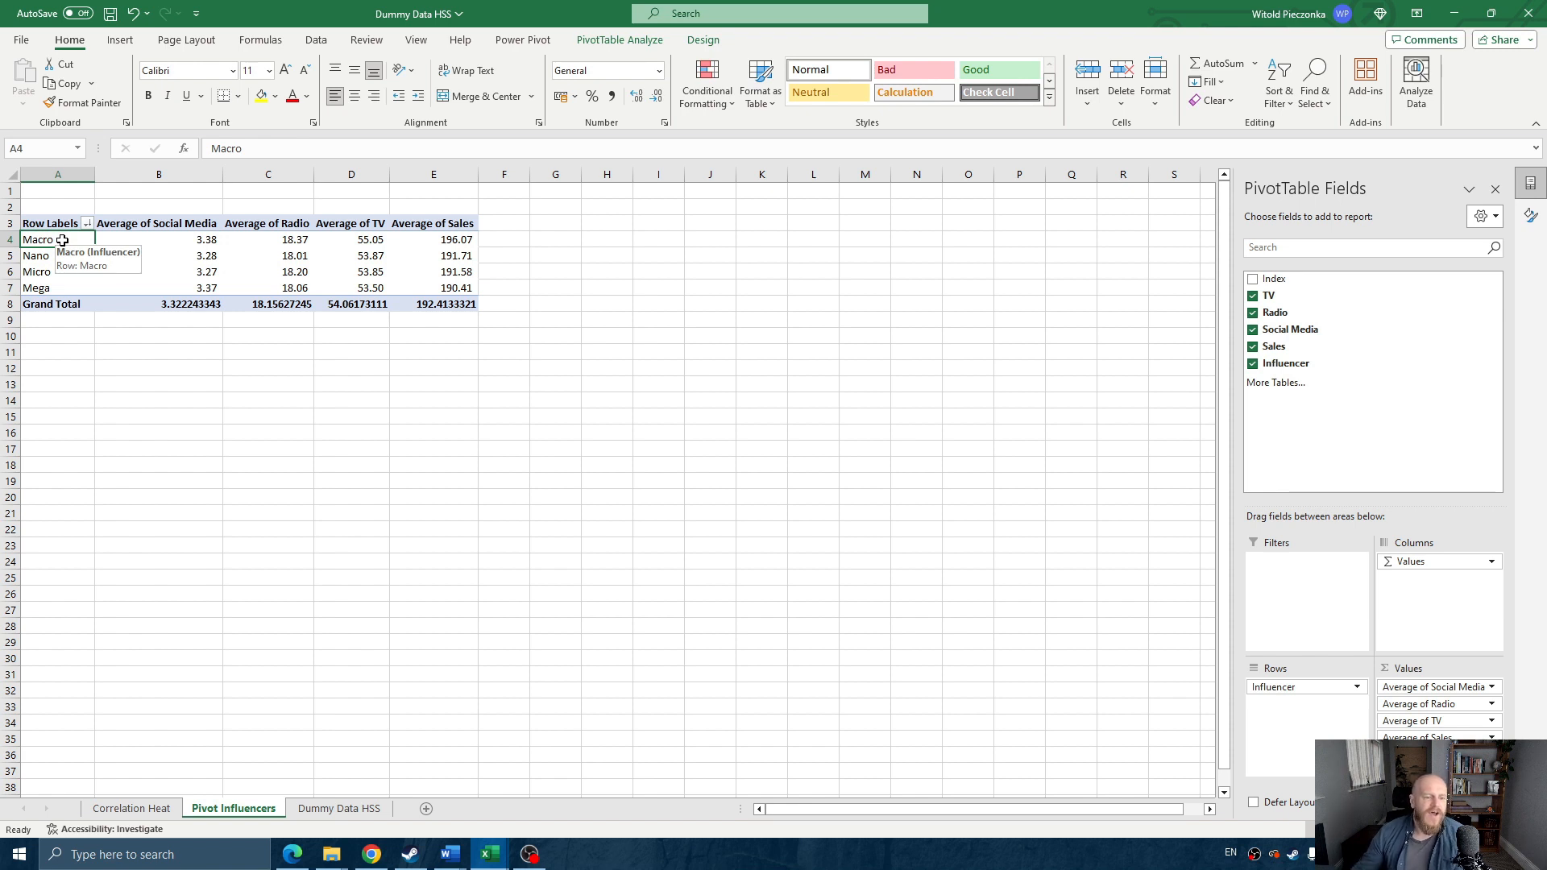
{"action": "left_click", "coordinate": [108, 269]}
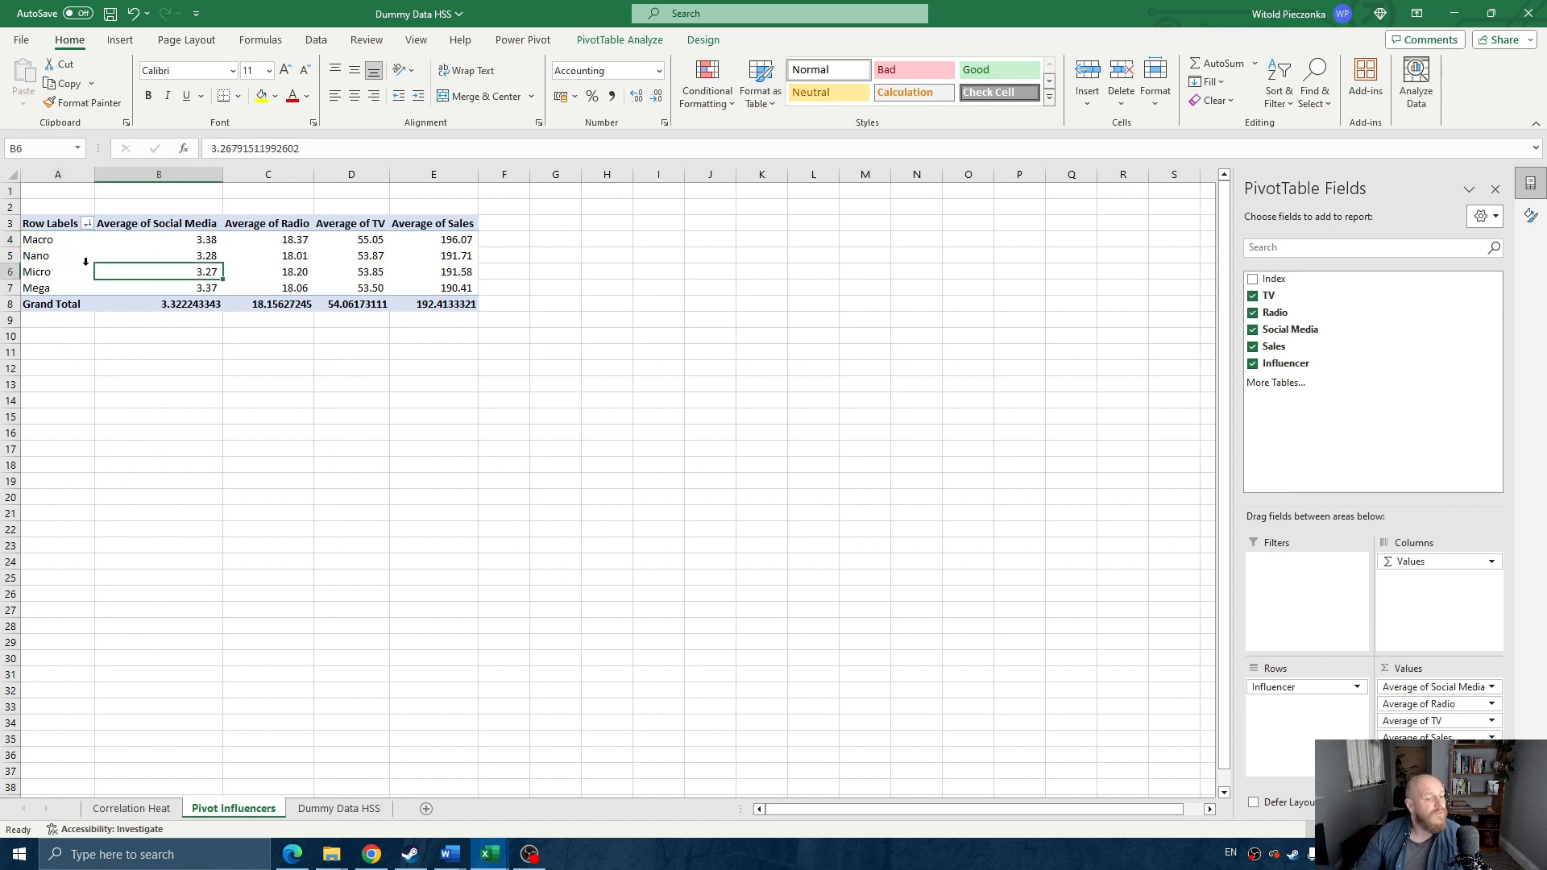
- Check the Nano influencer's average TV against its average Sales
{"action": "left_click", "coordinate": [37, 253]}
{"action": "left_click", "coordinate": [367, 255]}
{"action": "left_click", "coordinate": [454, 256]}
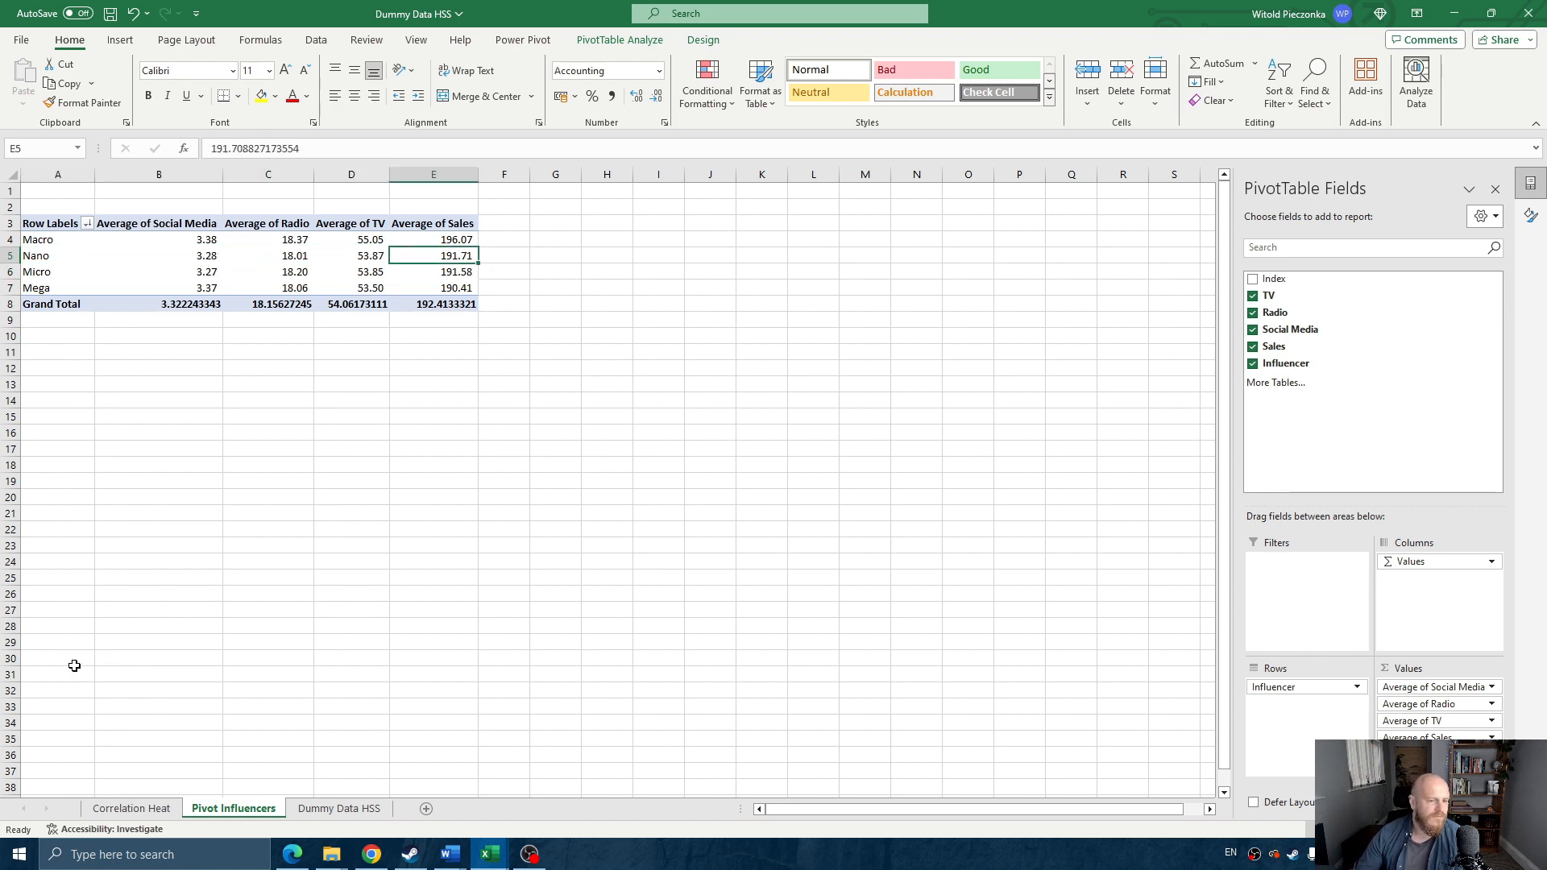
- On the Dummy Data HSS sheet, select the whole TV column and widen it slightly
{"action": "left_click", "coordinate": [331, 810]}
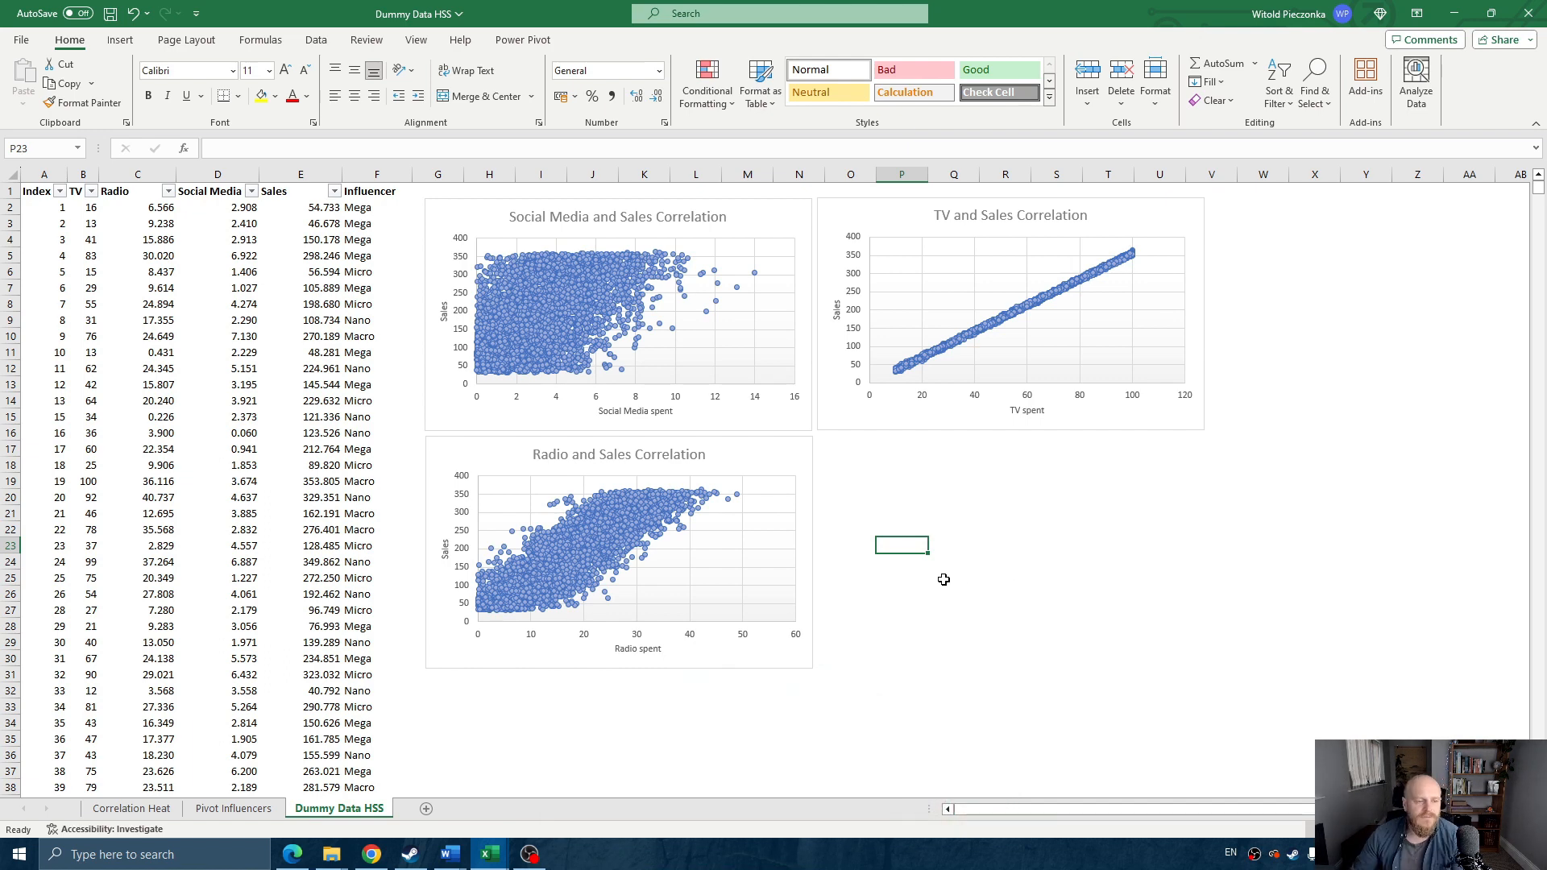
{"action": "left_click", "coordinate": [940, 535]}
{"action": "left_click", "coordinate": [910, 576]}
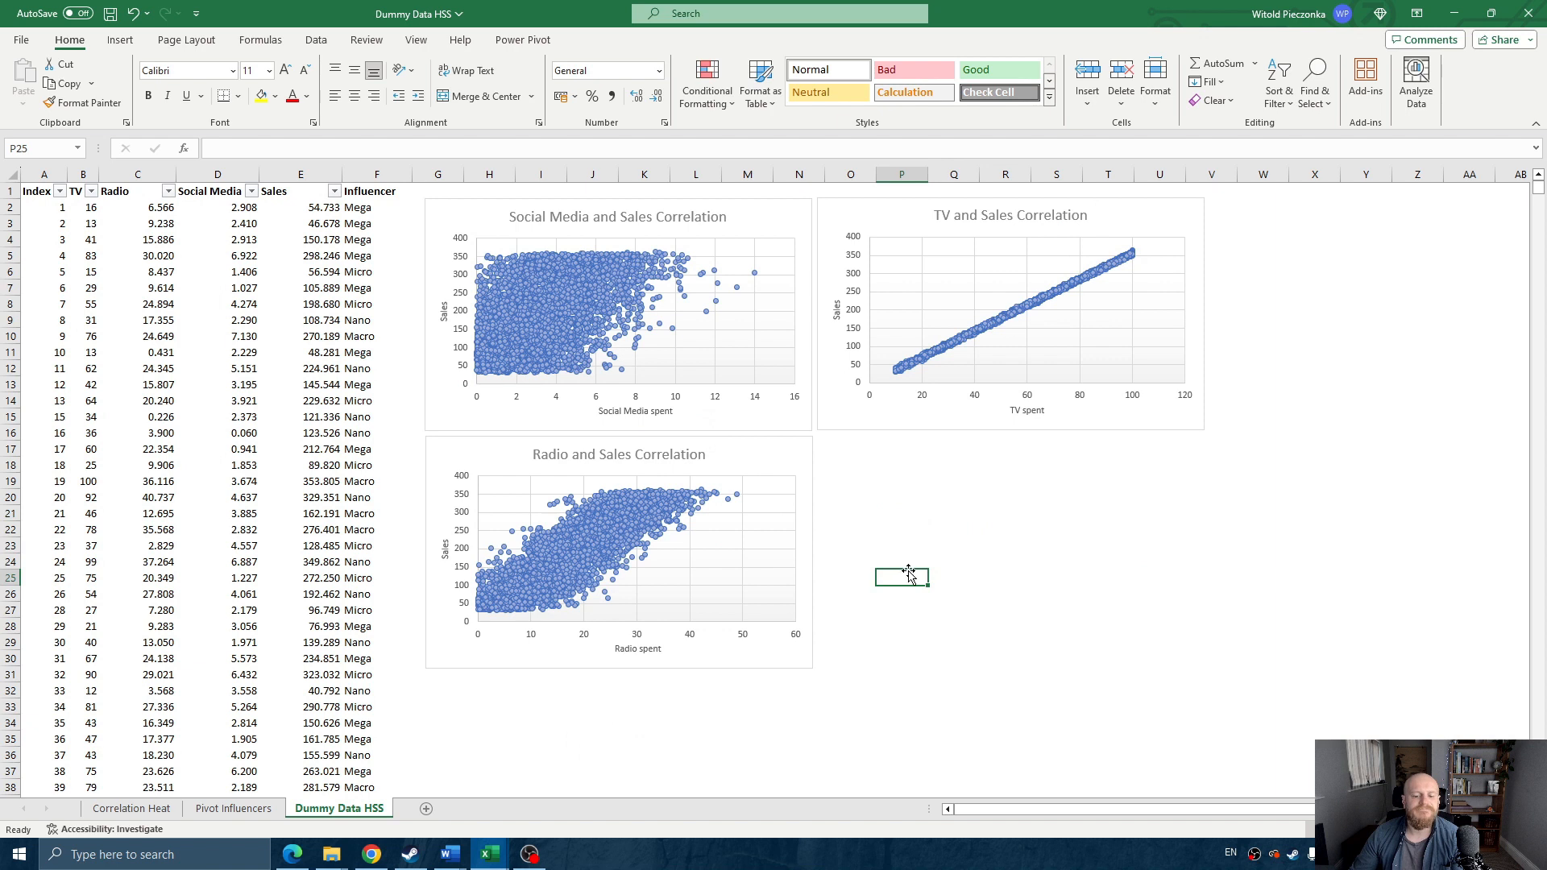
{"action": "left_click", "coordinate": [83, 174]}
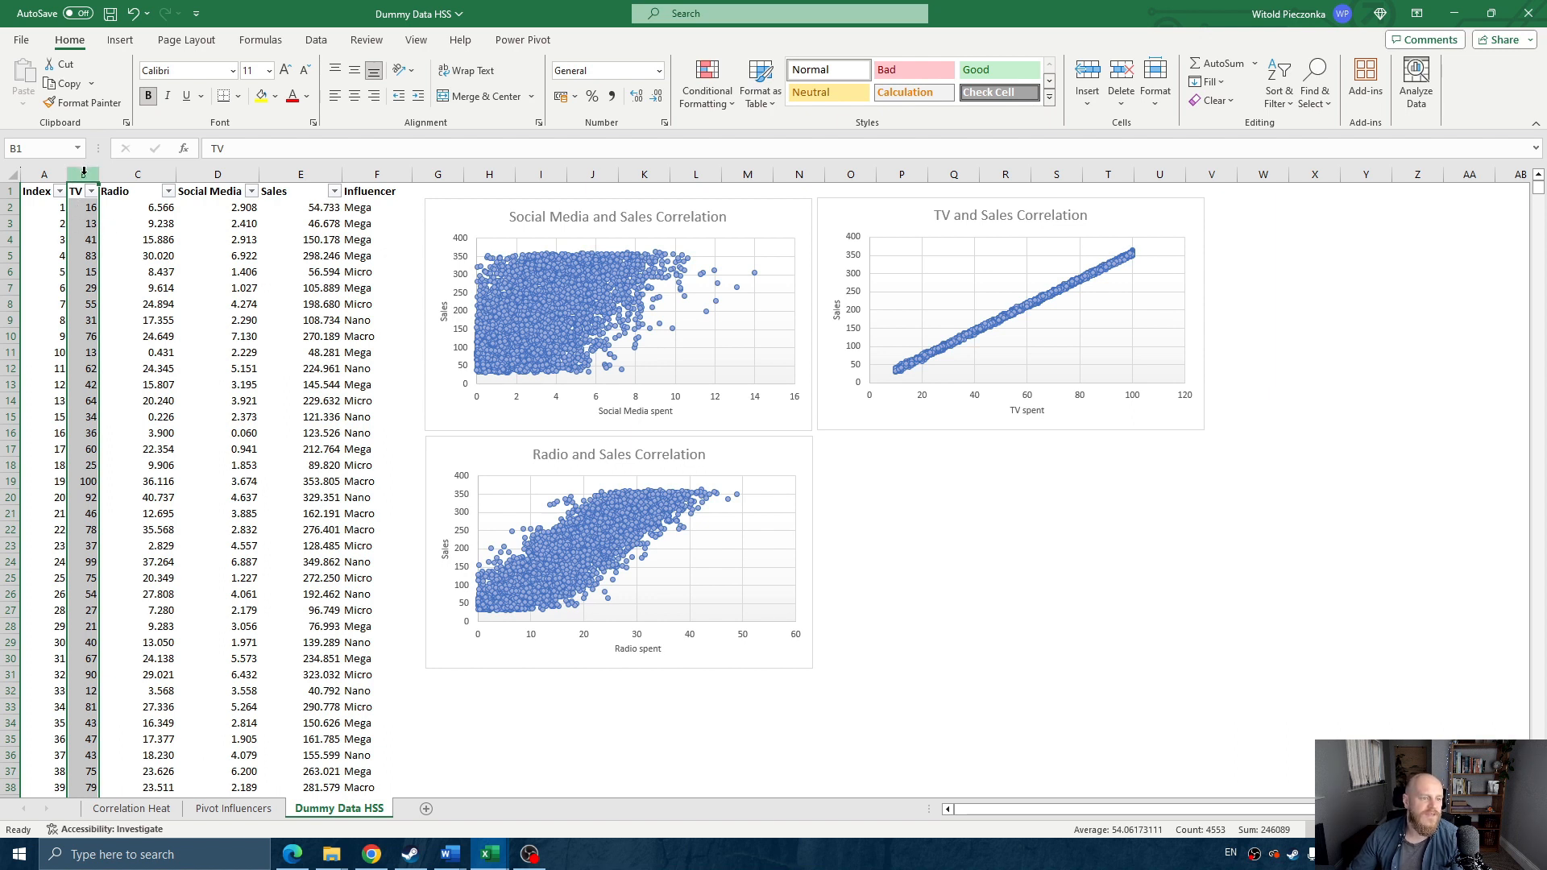
{"action": "left_click_drag", "start_coordinate": [99, 174], "coordinate": [119, 175]}
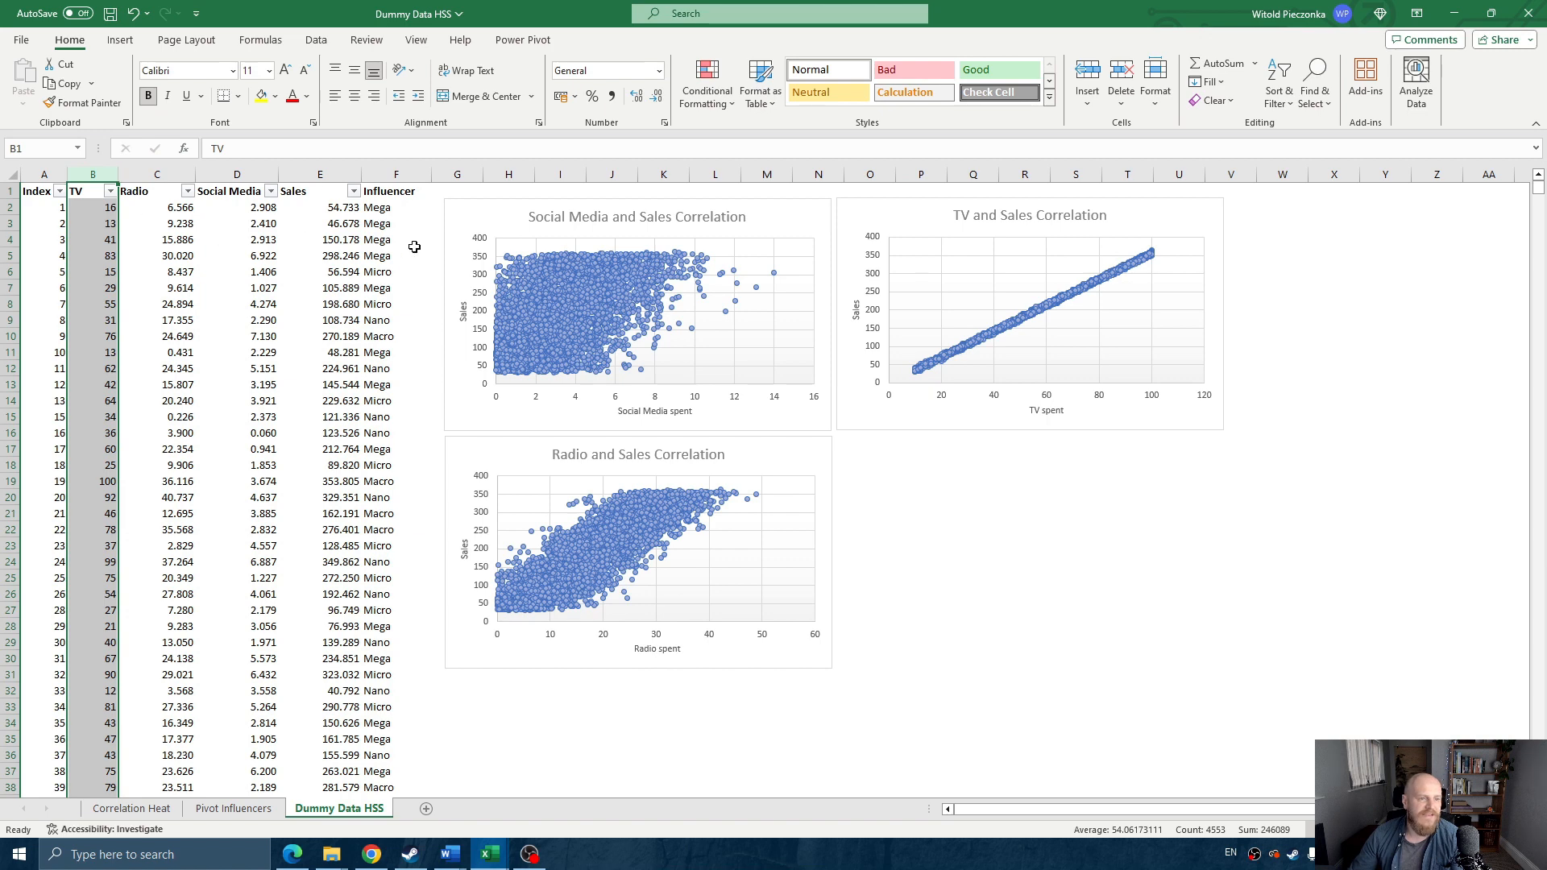
- Insert a histogram of the TV column and place it below the TV and Sales Correlation chart
{"action": "left_click", "coordinate": [120, 40]}
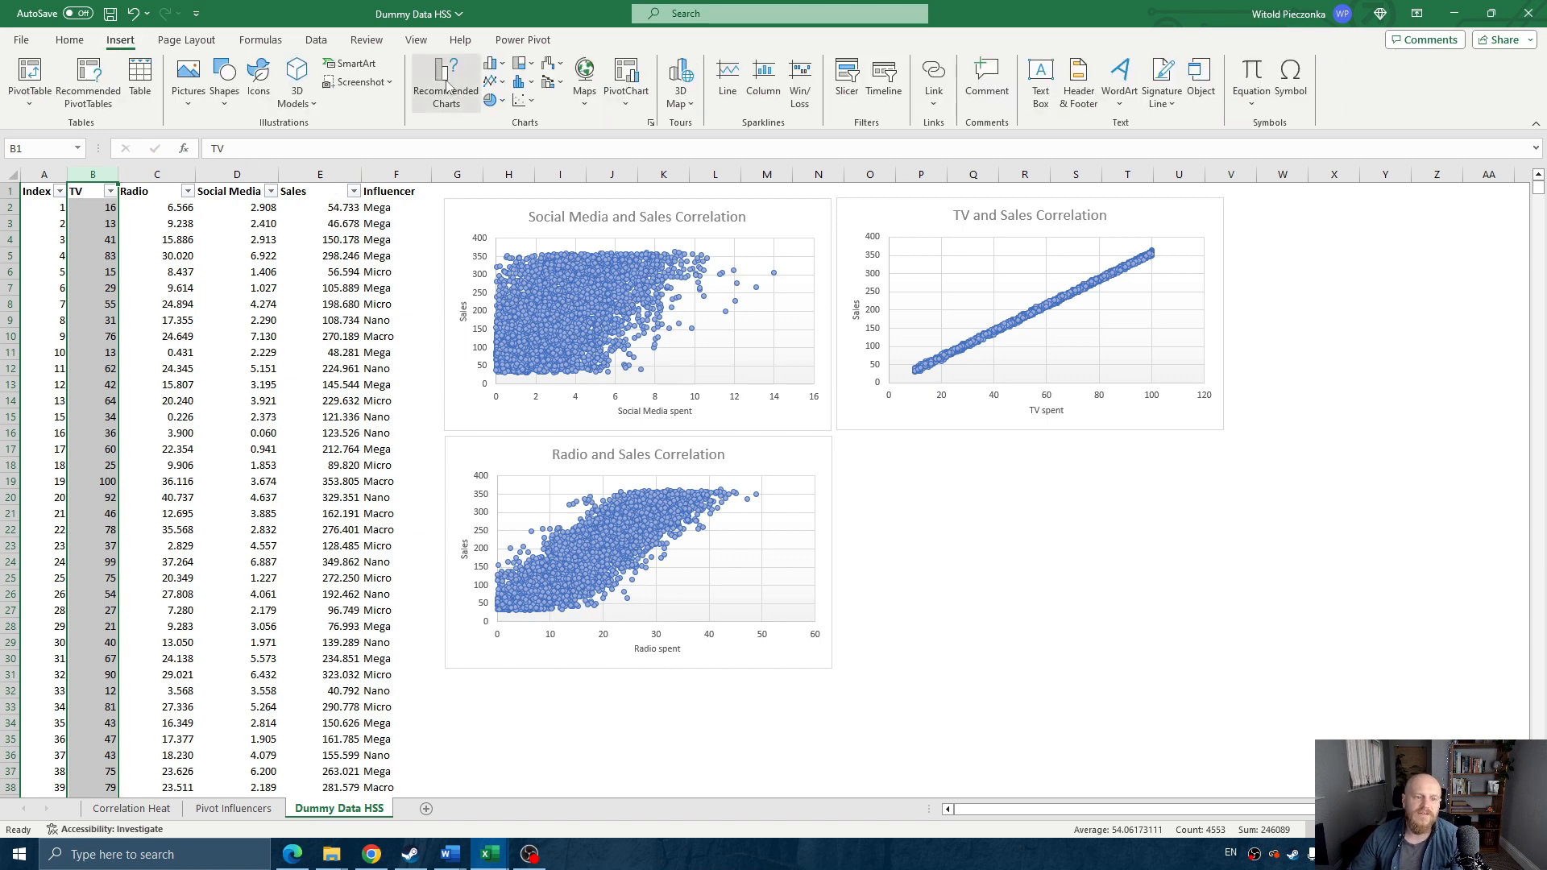
{"action": "left_click", "coordinate": [440, 98]}
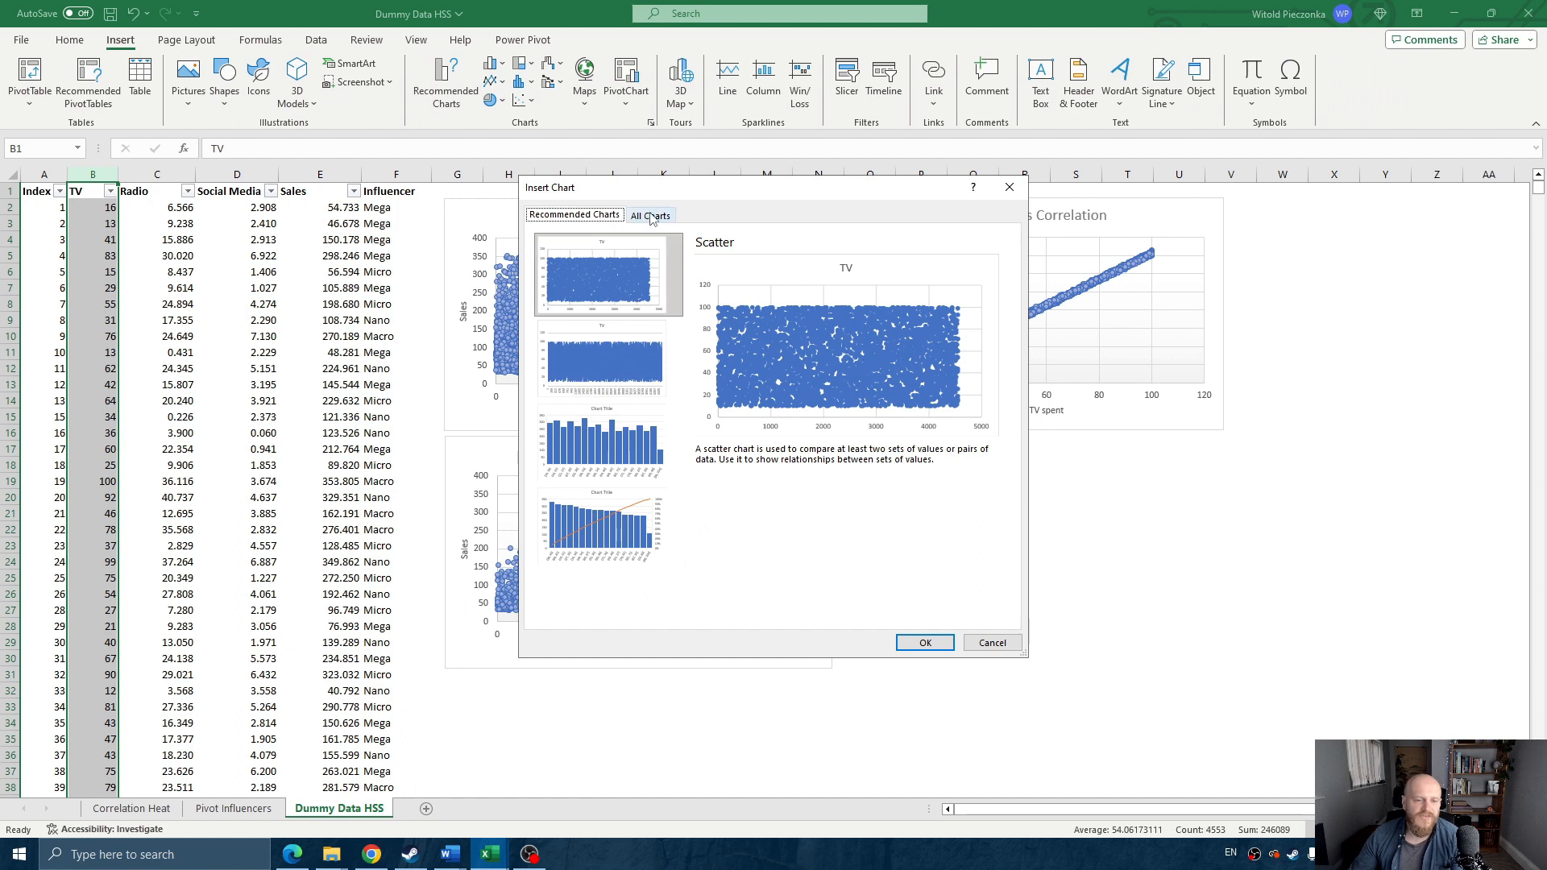
{"action": "left_click", "coordinate": [651, 215]}
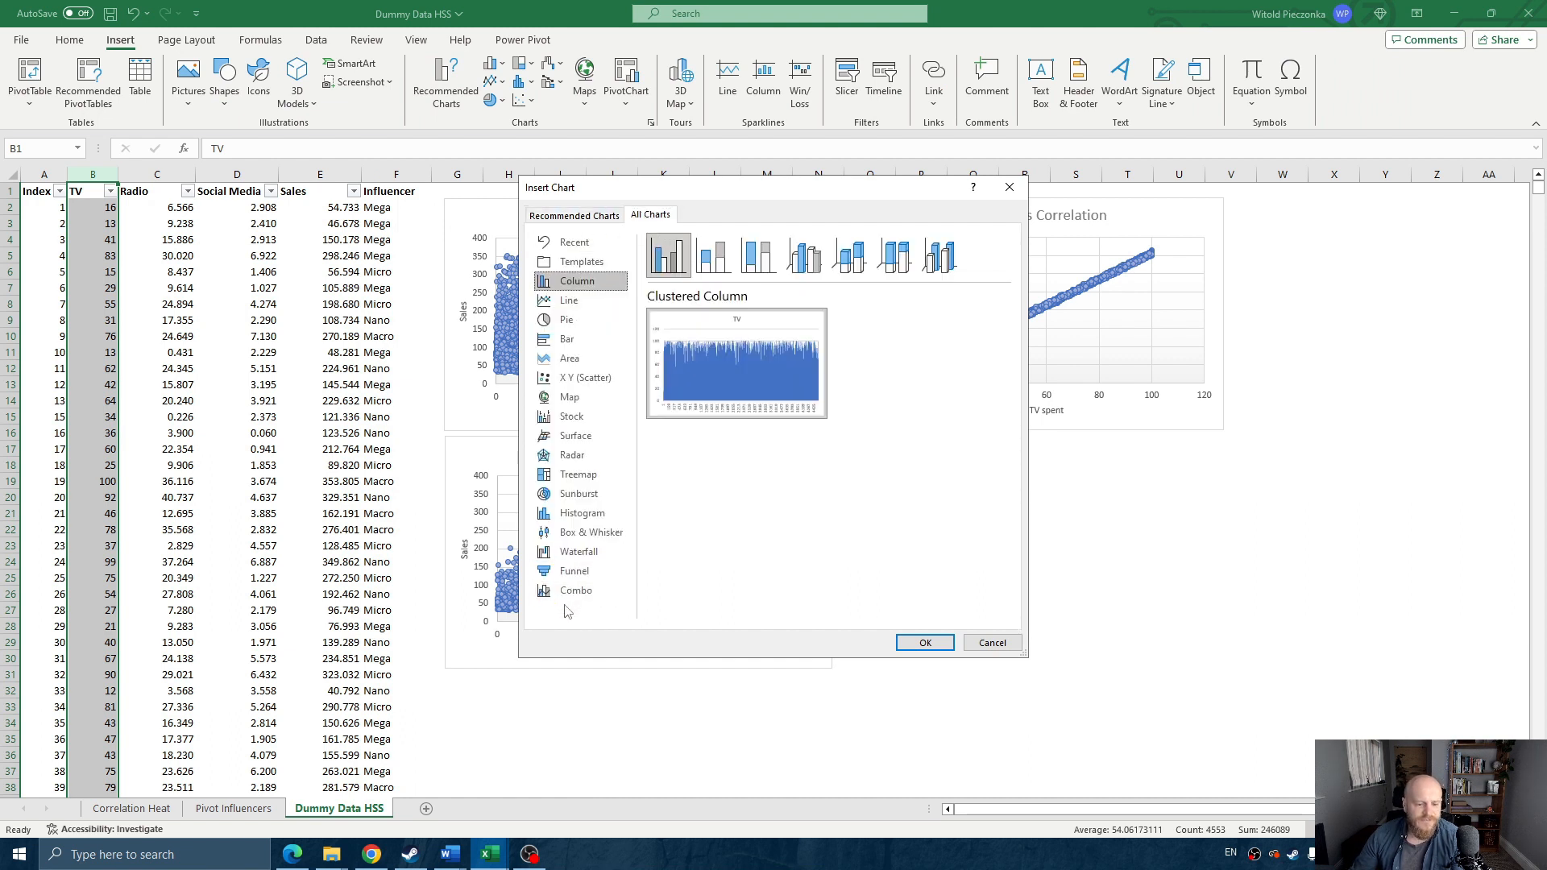
{"action": "left_click", "coordinate": [582, 514]}
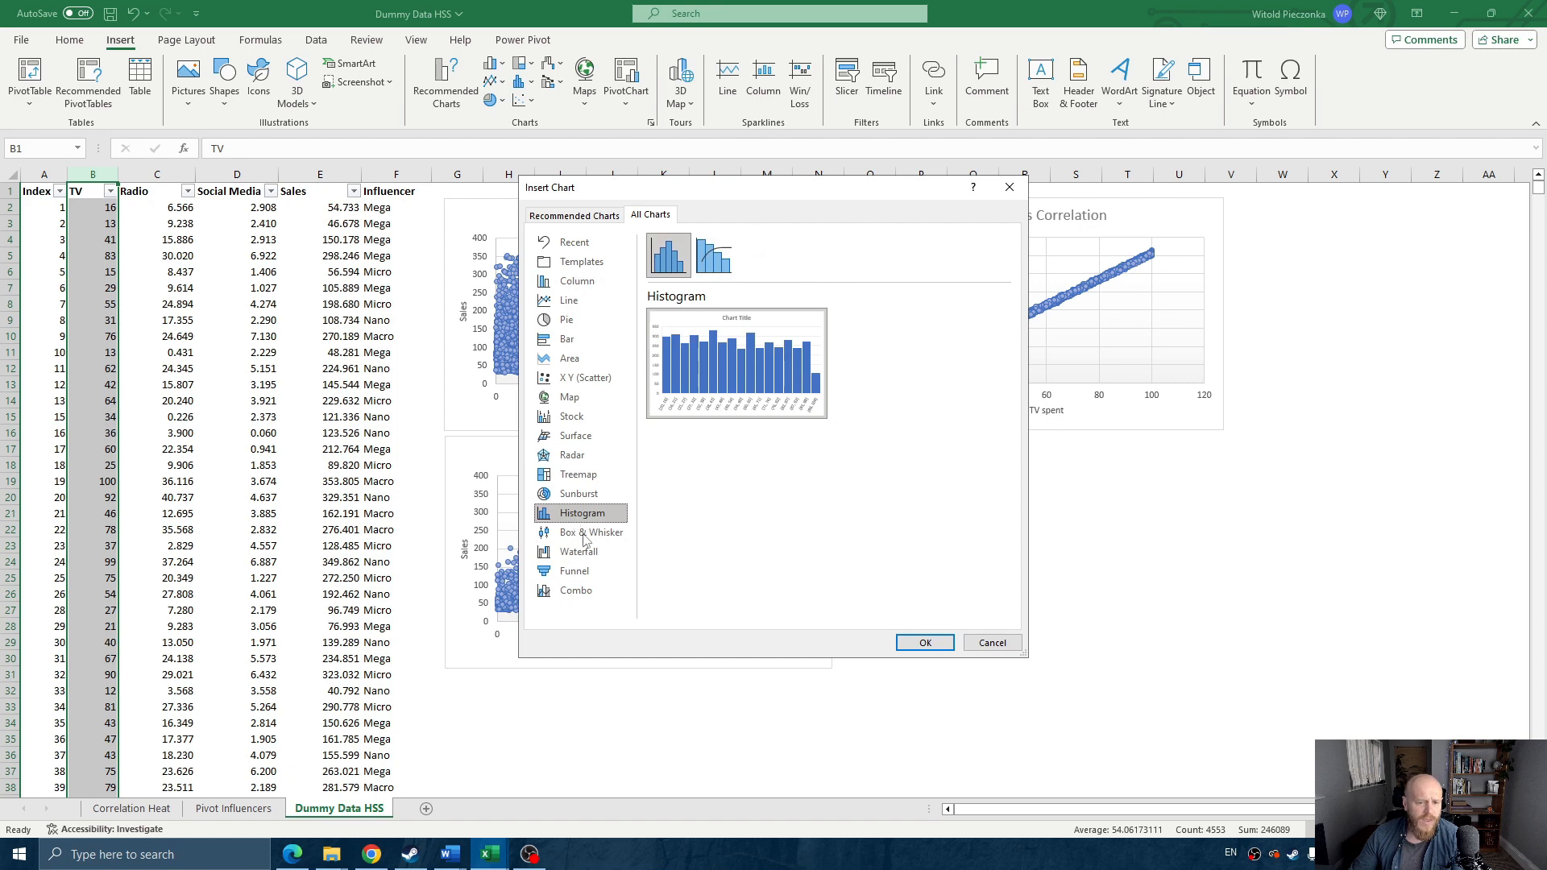
{"action": "left_click", "coordinate": [923, 644]}
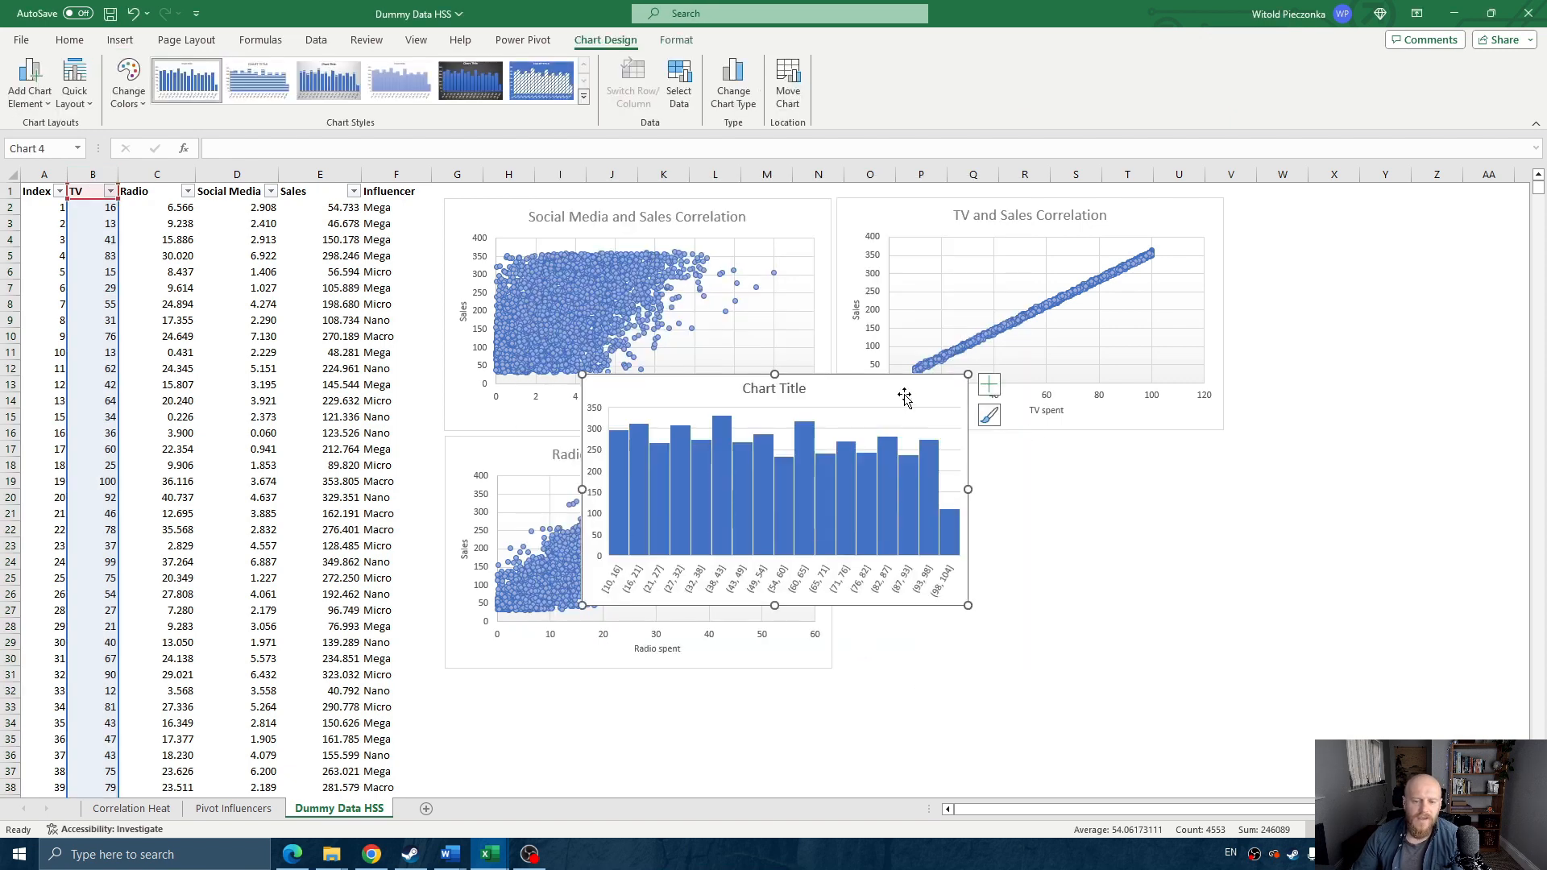
{"action": "left_click_drag", "start_coordinate": [882, 376], "coordinate": [1154, 448]}
- Change the histogram's title to "TV Spent Distribution"
{"action": "double_click", "coordinate": [1056, 463]}
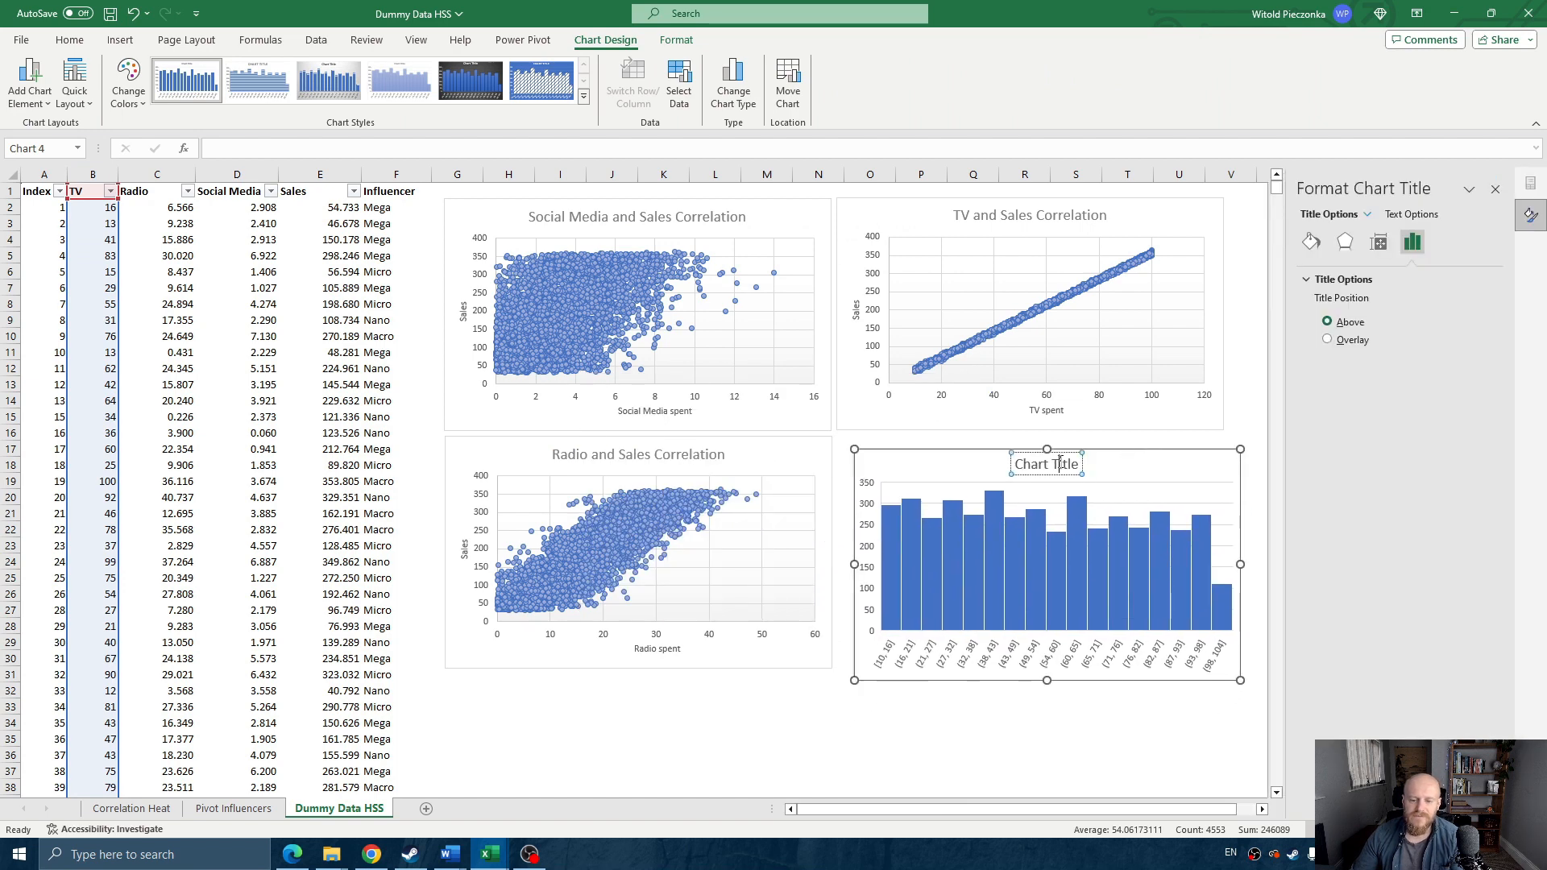
{"action": "double_click", "coordinate": [1060, 462]}
{"action": "key", "text": "BackSpace"}
{"action": "key", "text": "BackSpace"}
{"action": "key", "text": "BackSpace"}
{"action": "key", "text": "BackSpace"}
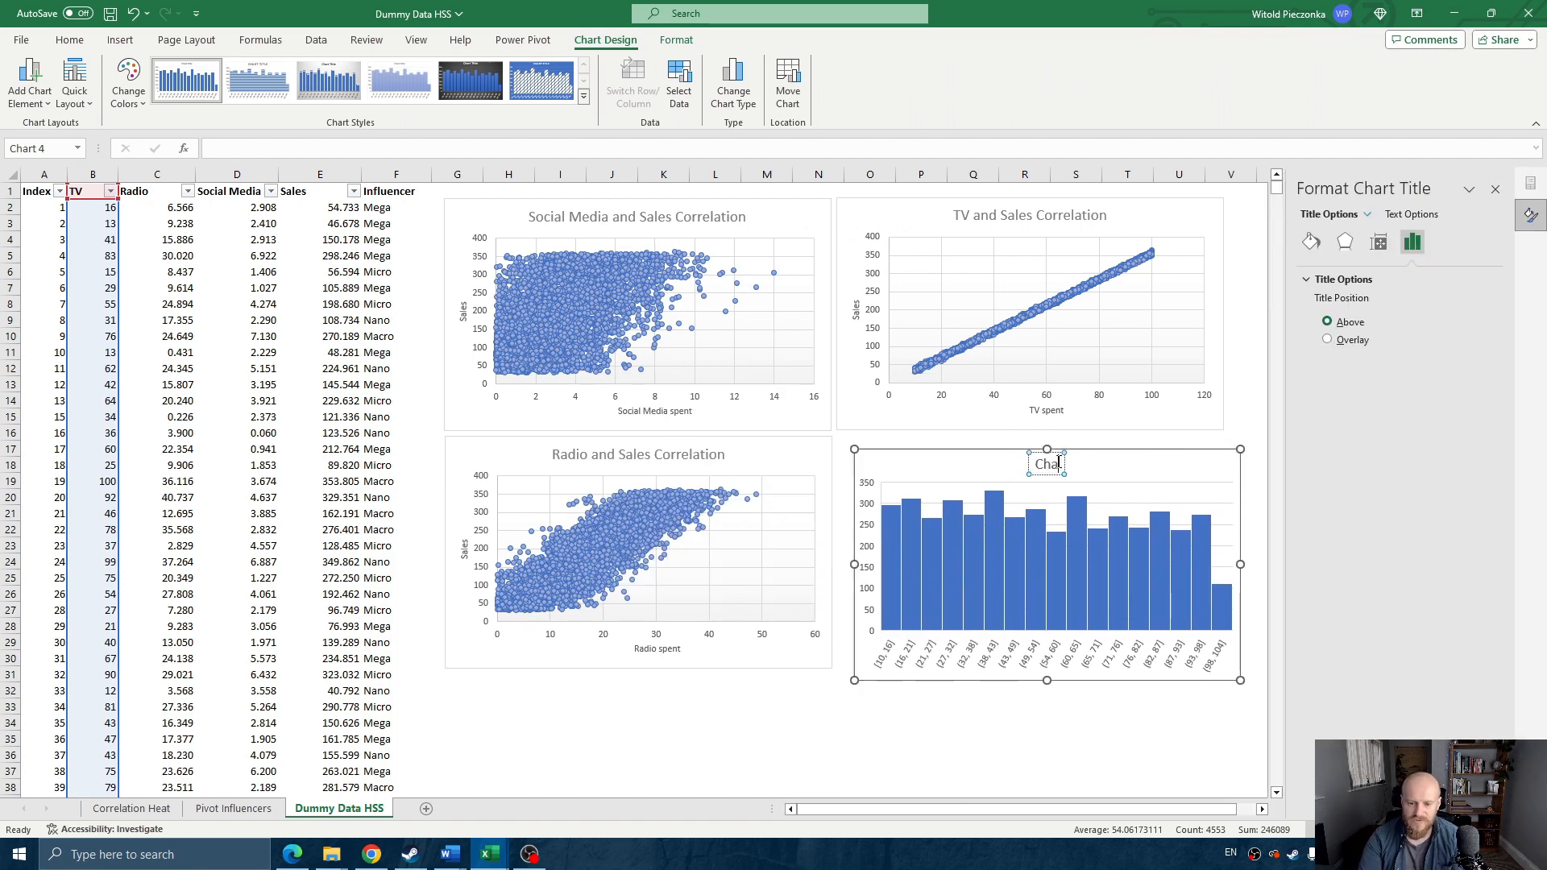
{"action": "key", "text": "BackSpace"}
{"action": "key", "text": "BackSpace"}
{"action": "key", "text": "BackSpace"}
{"action": "type", "text": "TV S"}
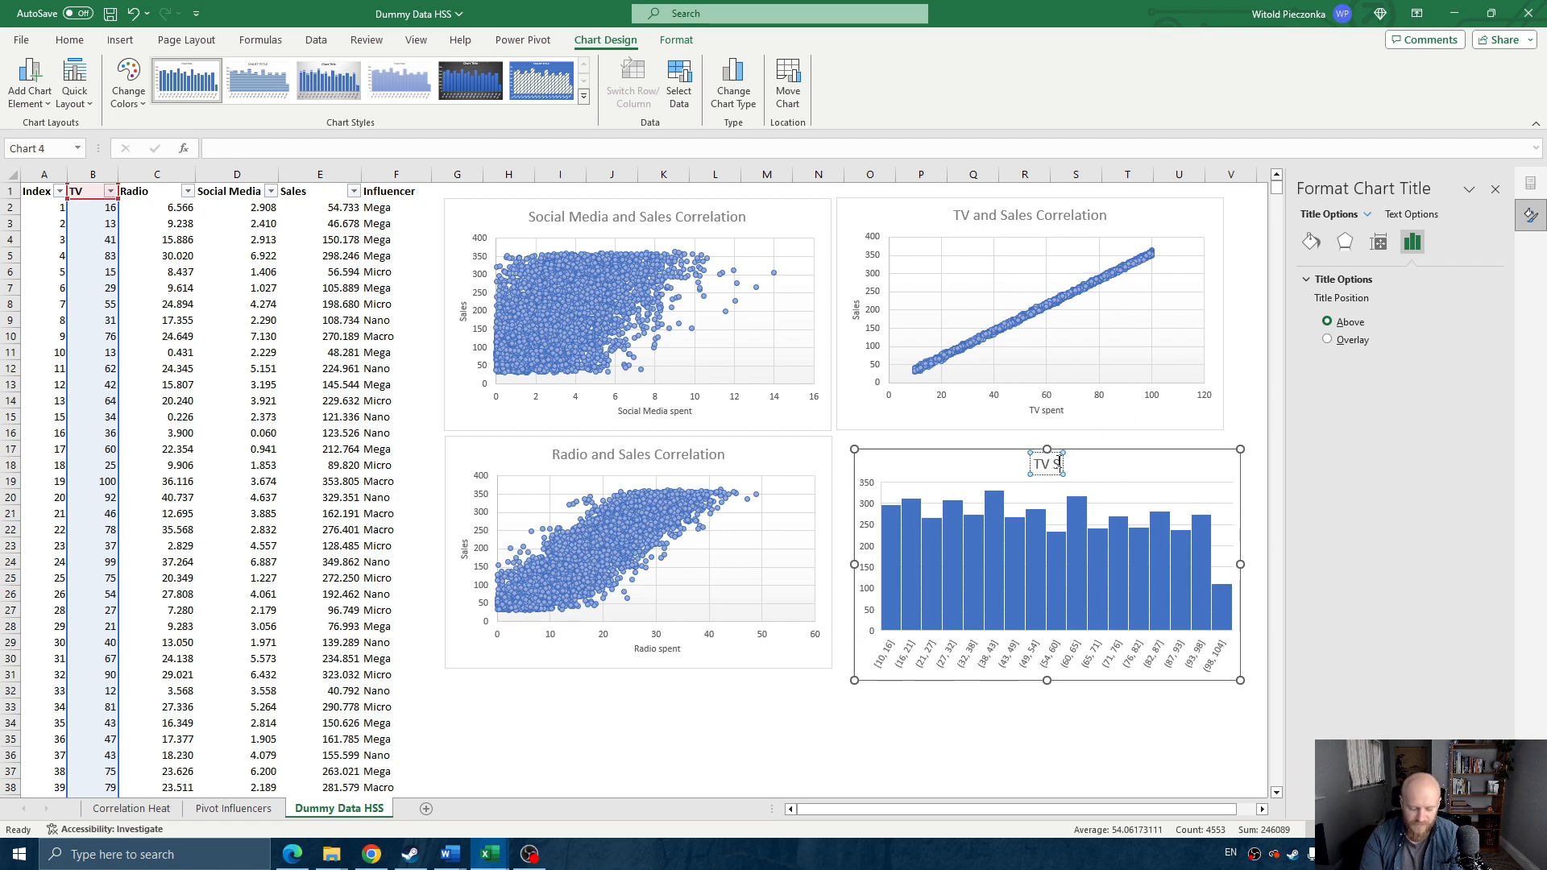
{"action": "type", "text": "pent"}
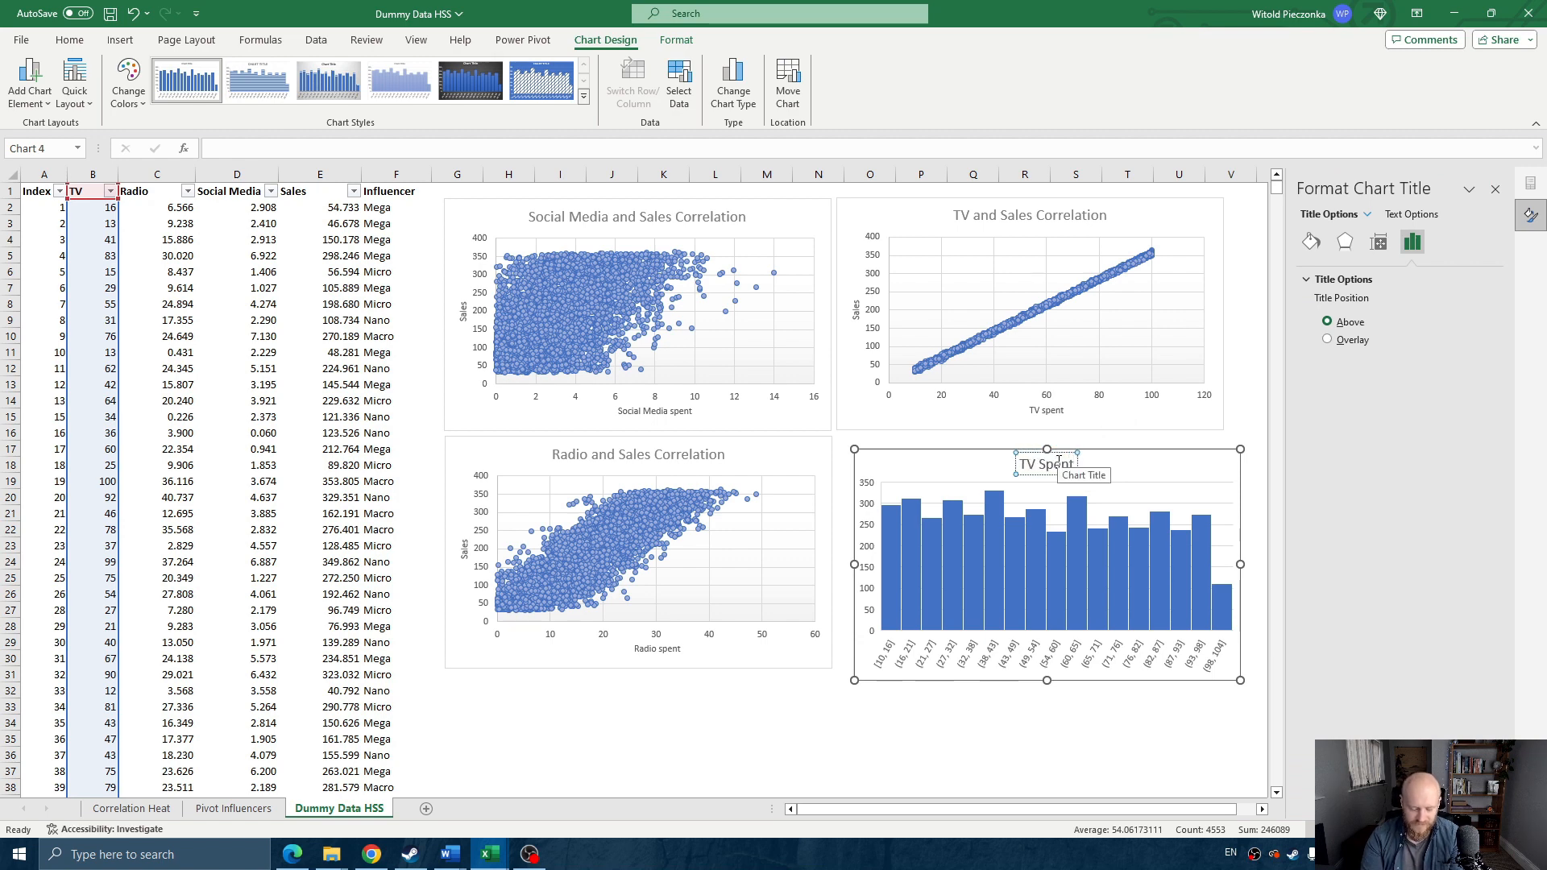
{"action": "type", "text": " Distribution"}
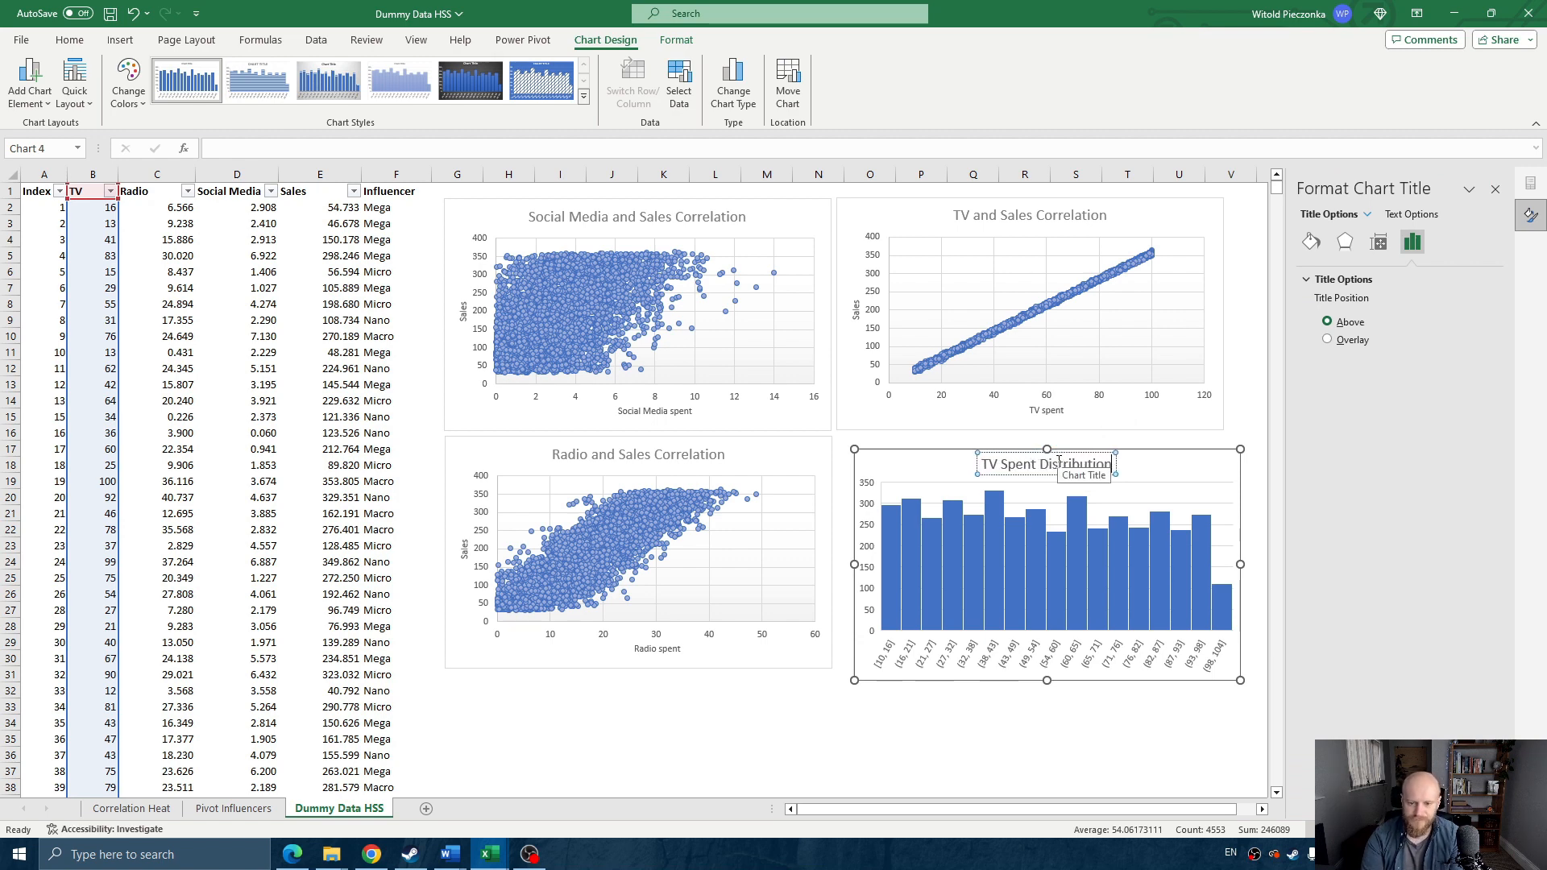
{"action": "left_click", "coordinate": [1076, 706]}
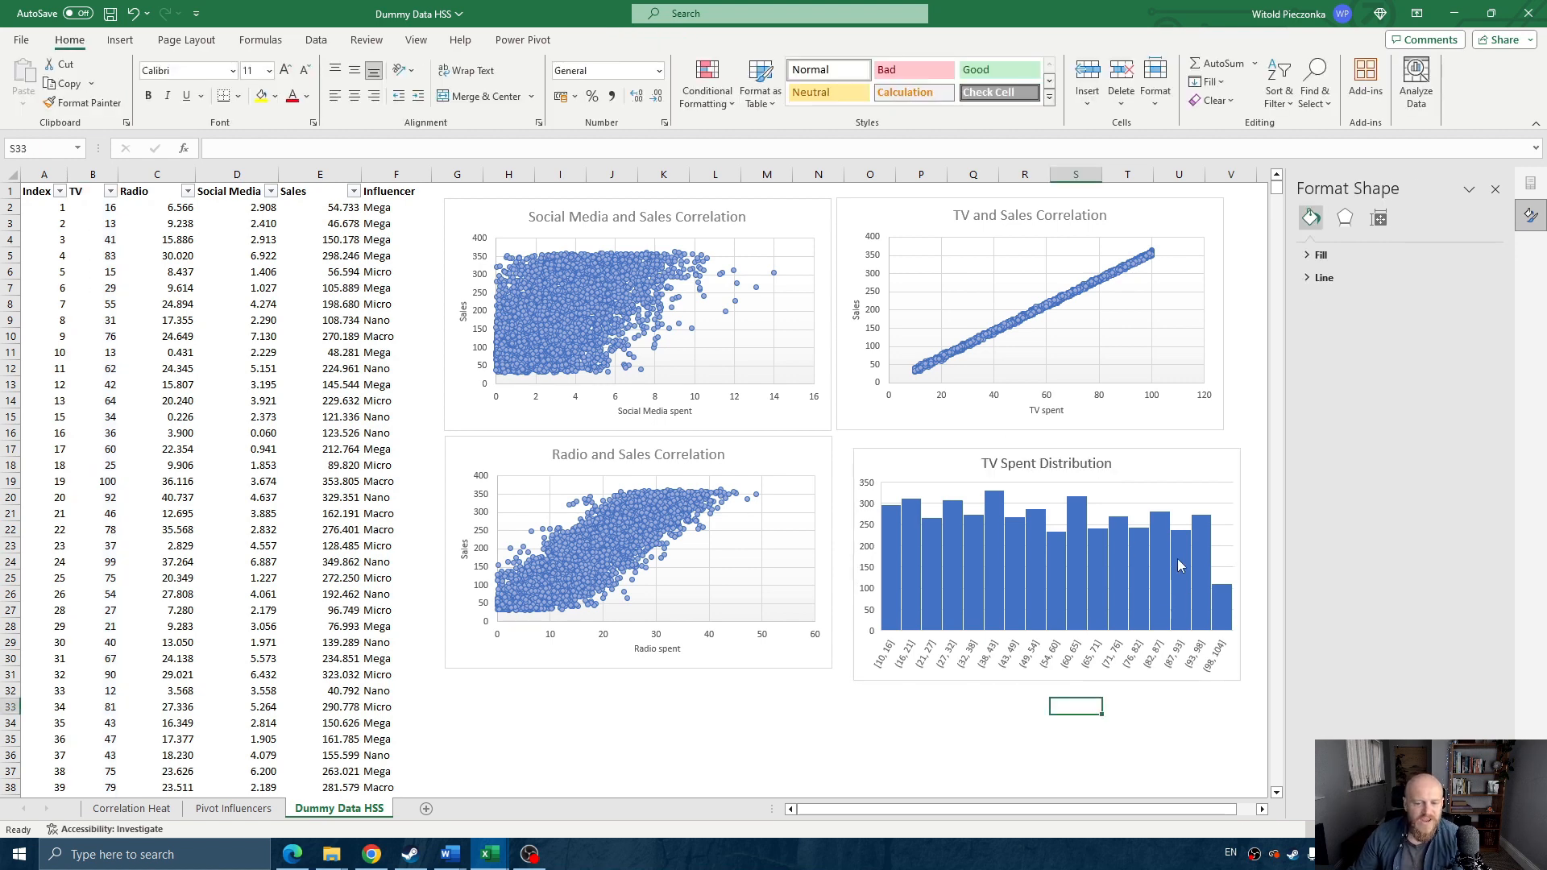
- Close the formatting pane, widen the TV histogram slightly and align it directly beneath the TV and Sales Correlation chart
{"action": "left_click", "coordinate": [1208, 465]}
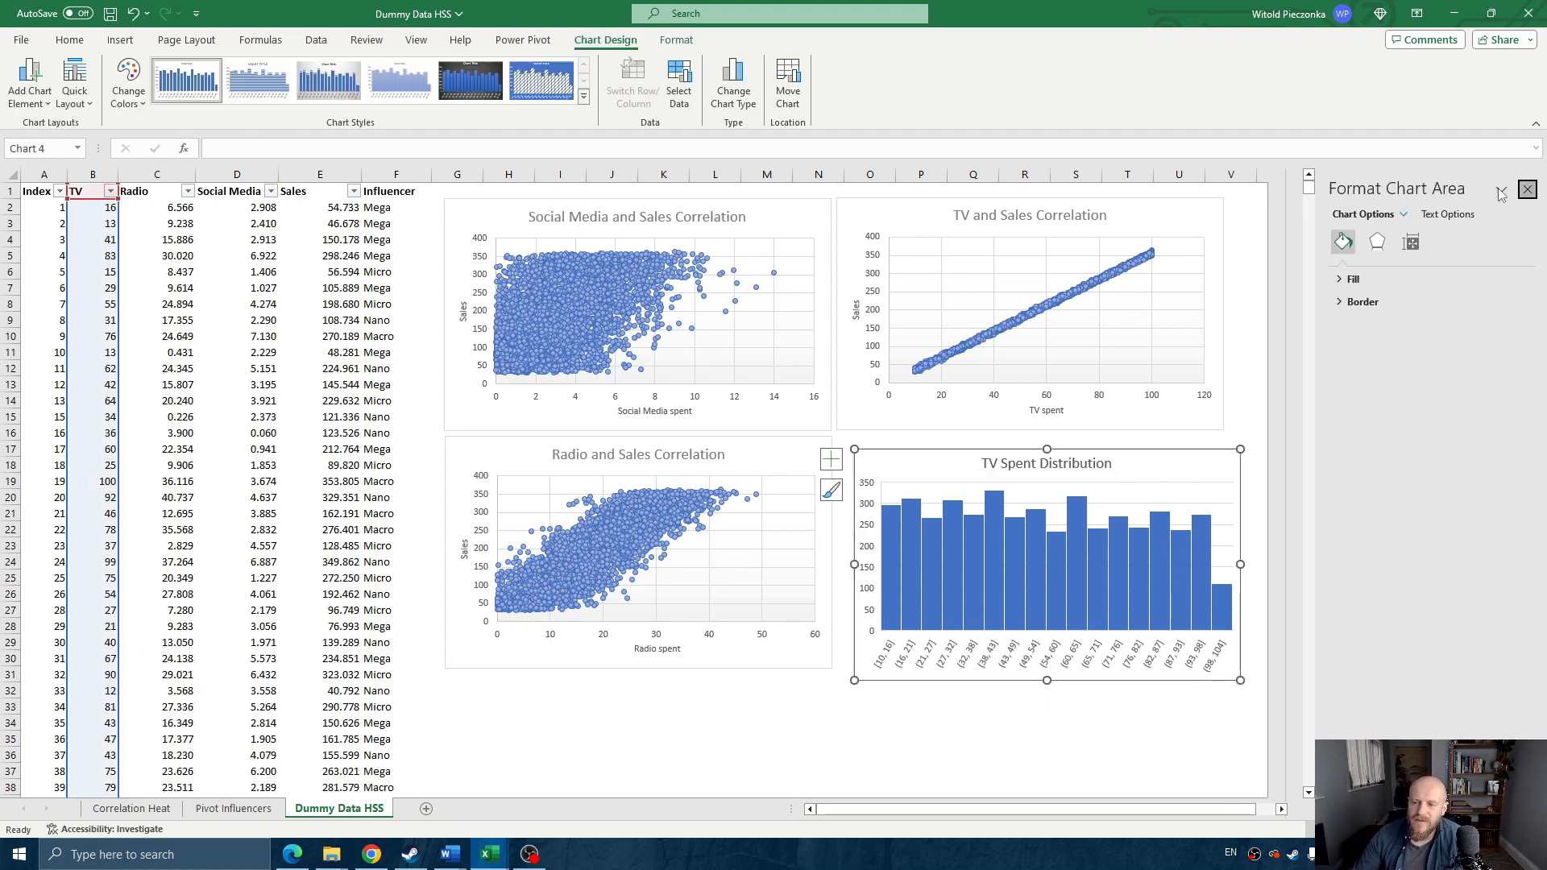
{"action": "left_click", "coordinate": [1501, 194]}
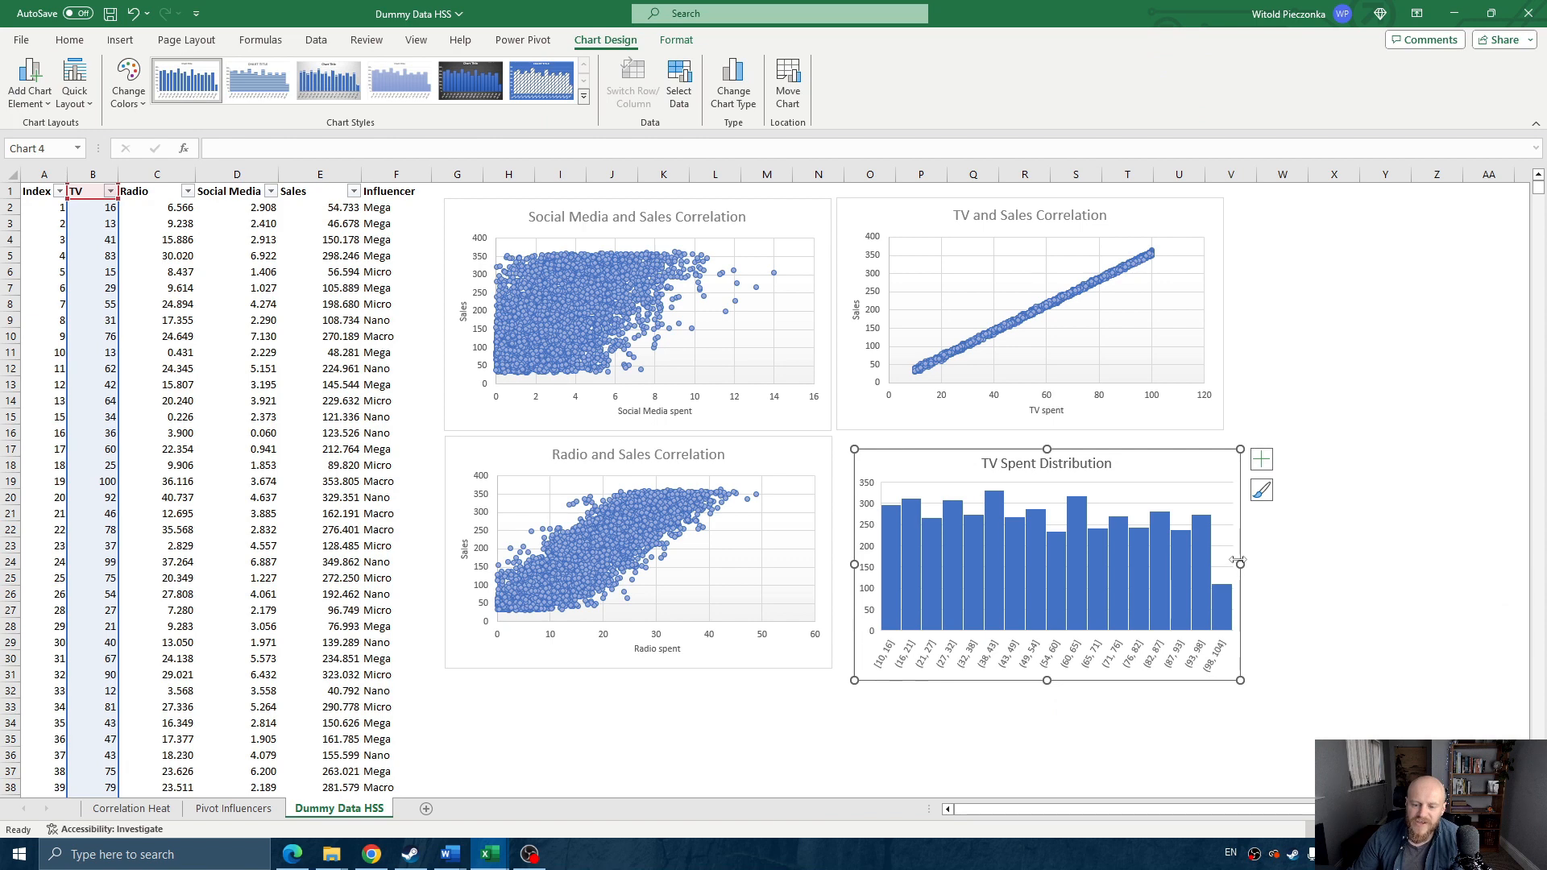
{"action": "left_click_drag", "start_coordinate": [1239, 562], "coordinate": [1250, 564]}
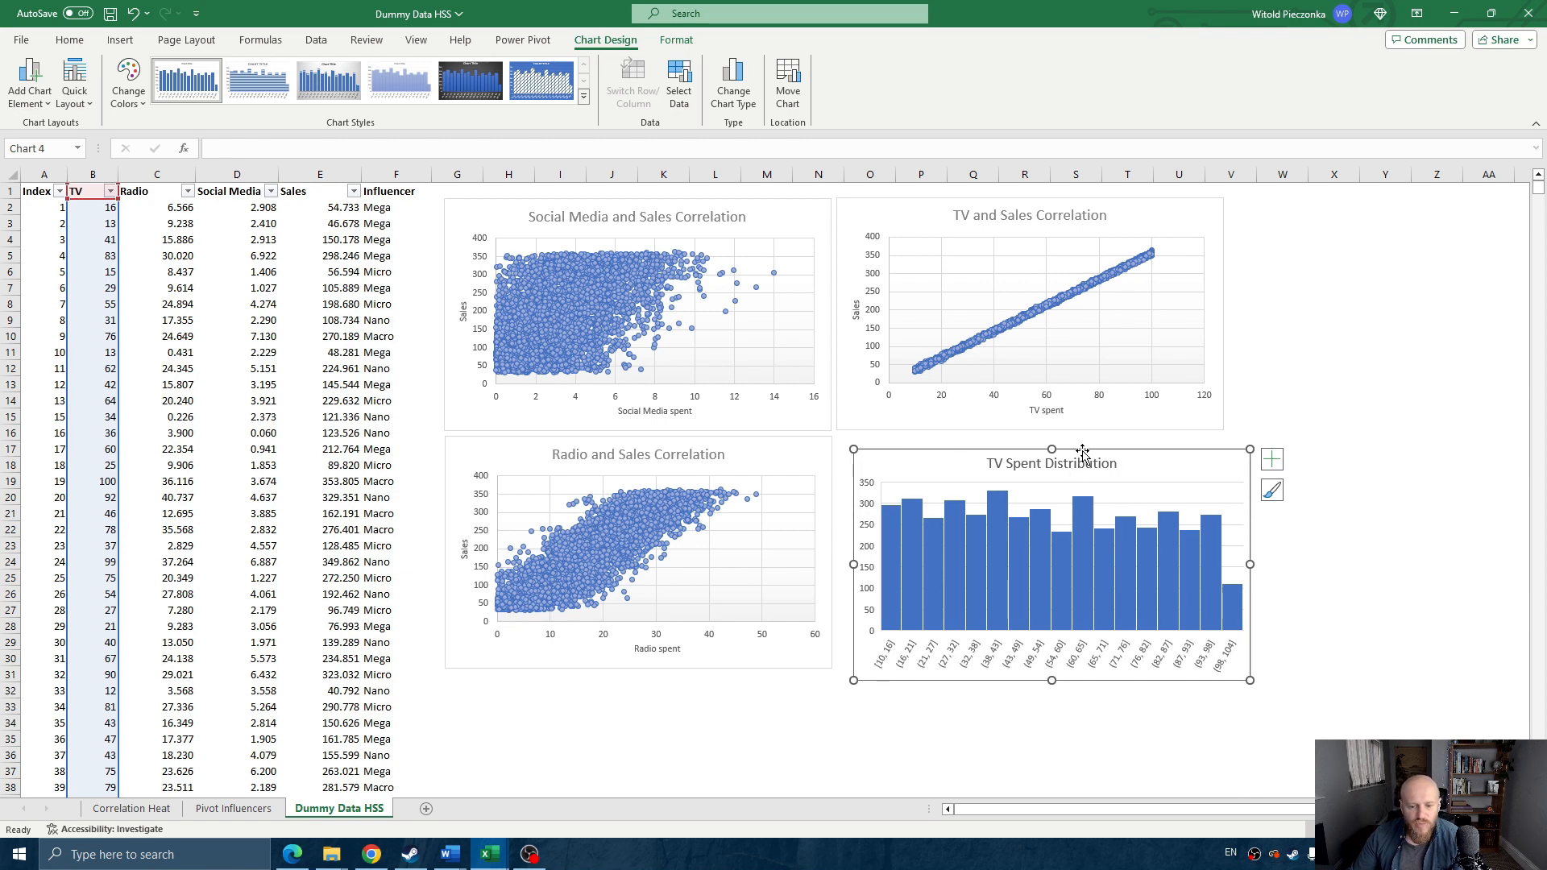
{"action": "left_click_drag", "start_coordinate": [1085, 453], "coordinate": [1068, 440]}
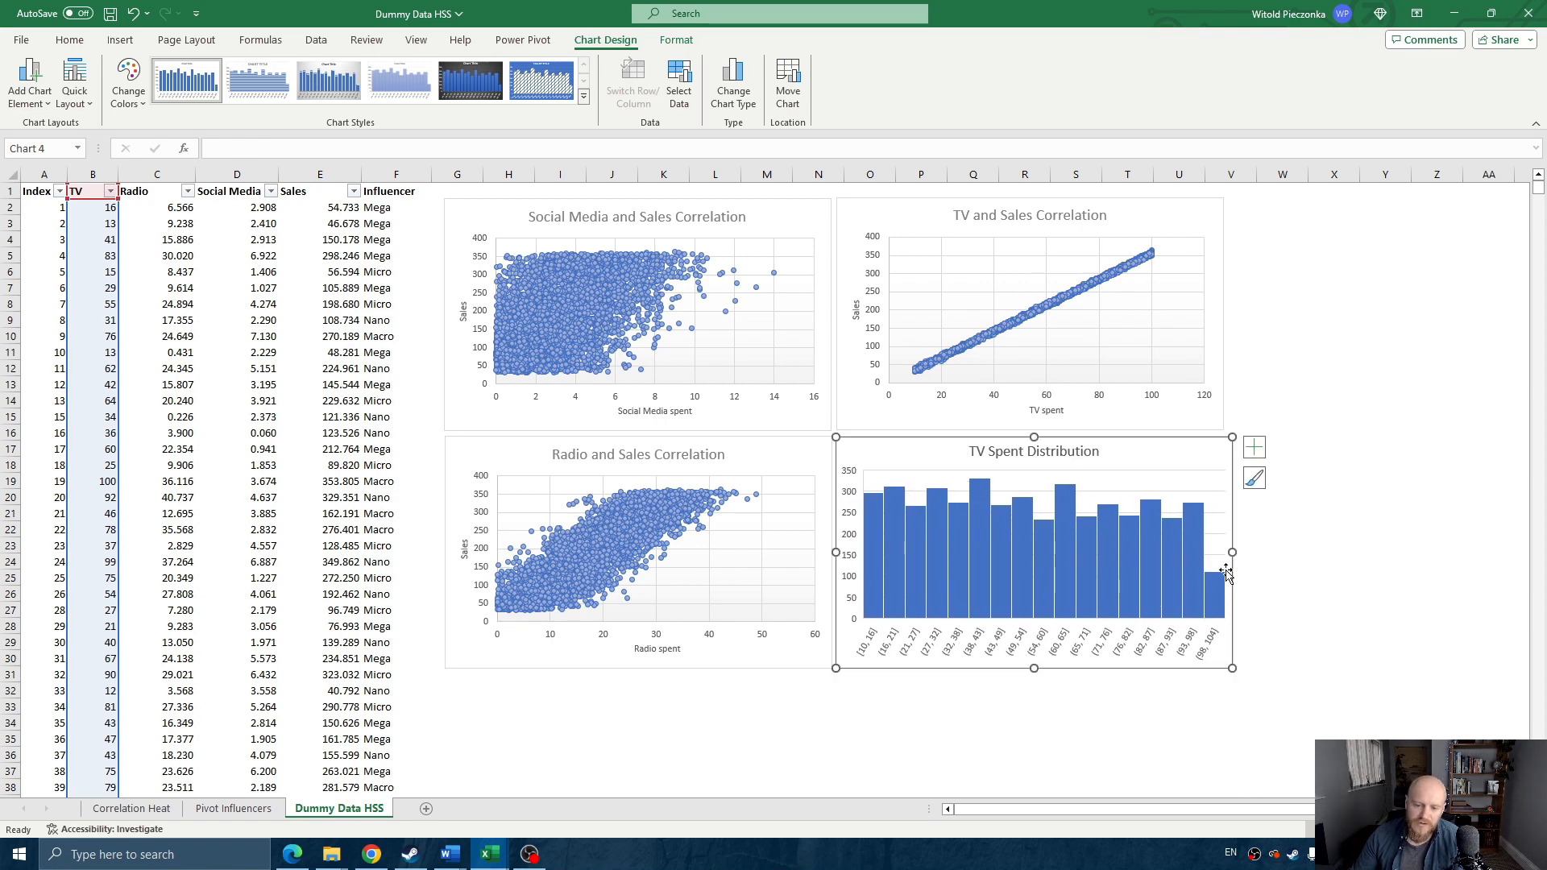
{"action": "key", "text": "Escape"}
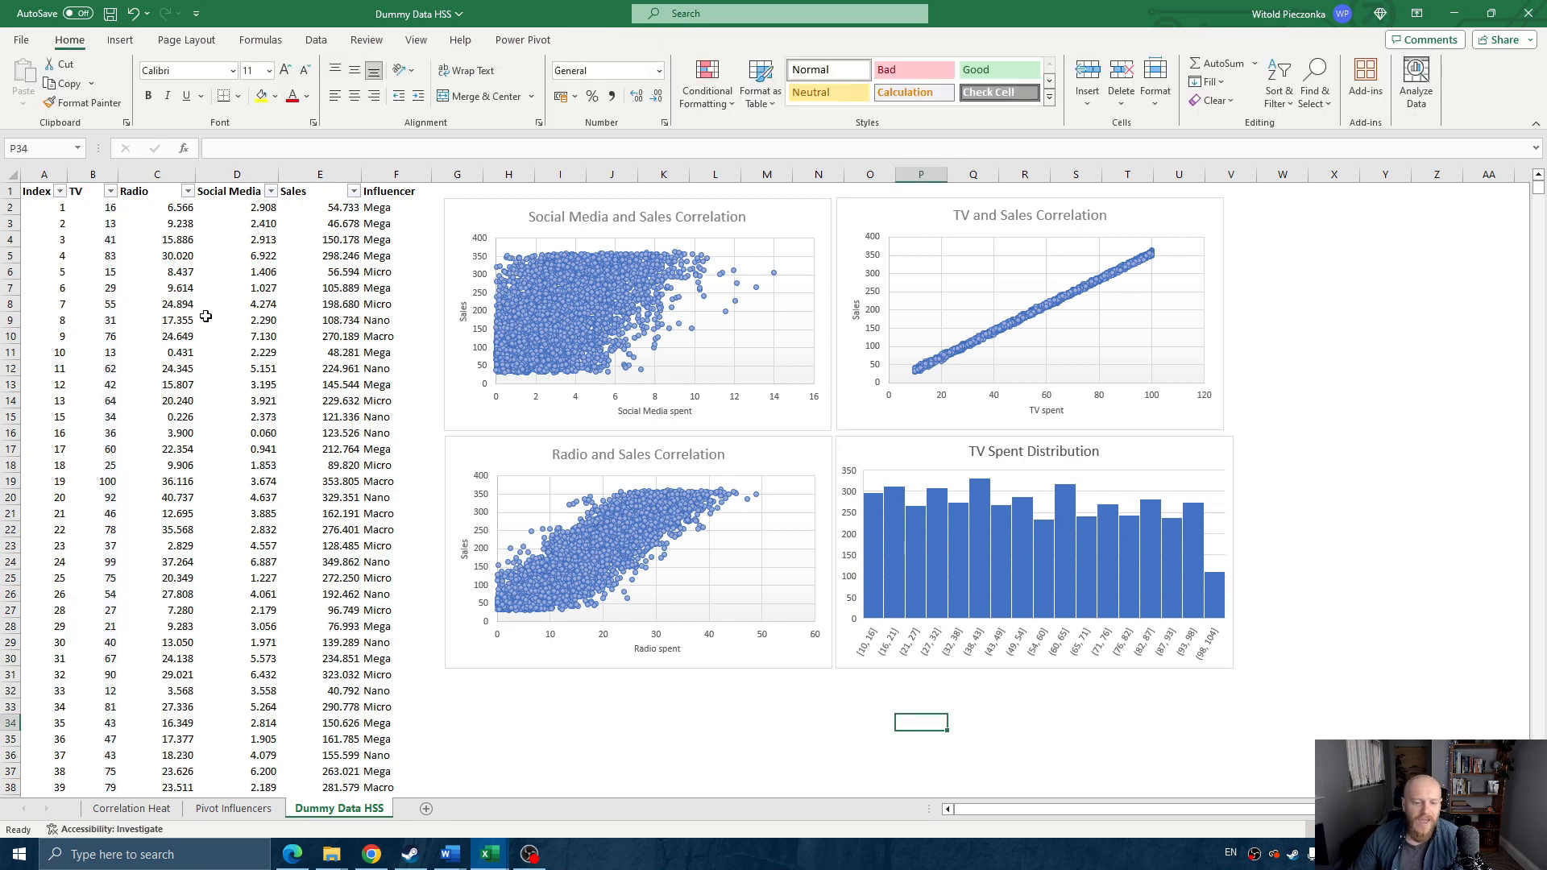
- Insert a histogram of the Radio column and place it directly below the Radio and Sales Correlation chart
{"action": "left_click", "coordinate": [164, 238]}
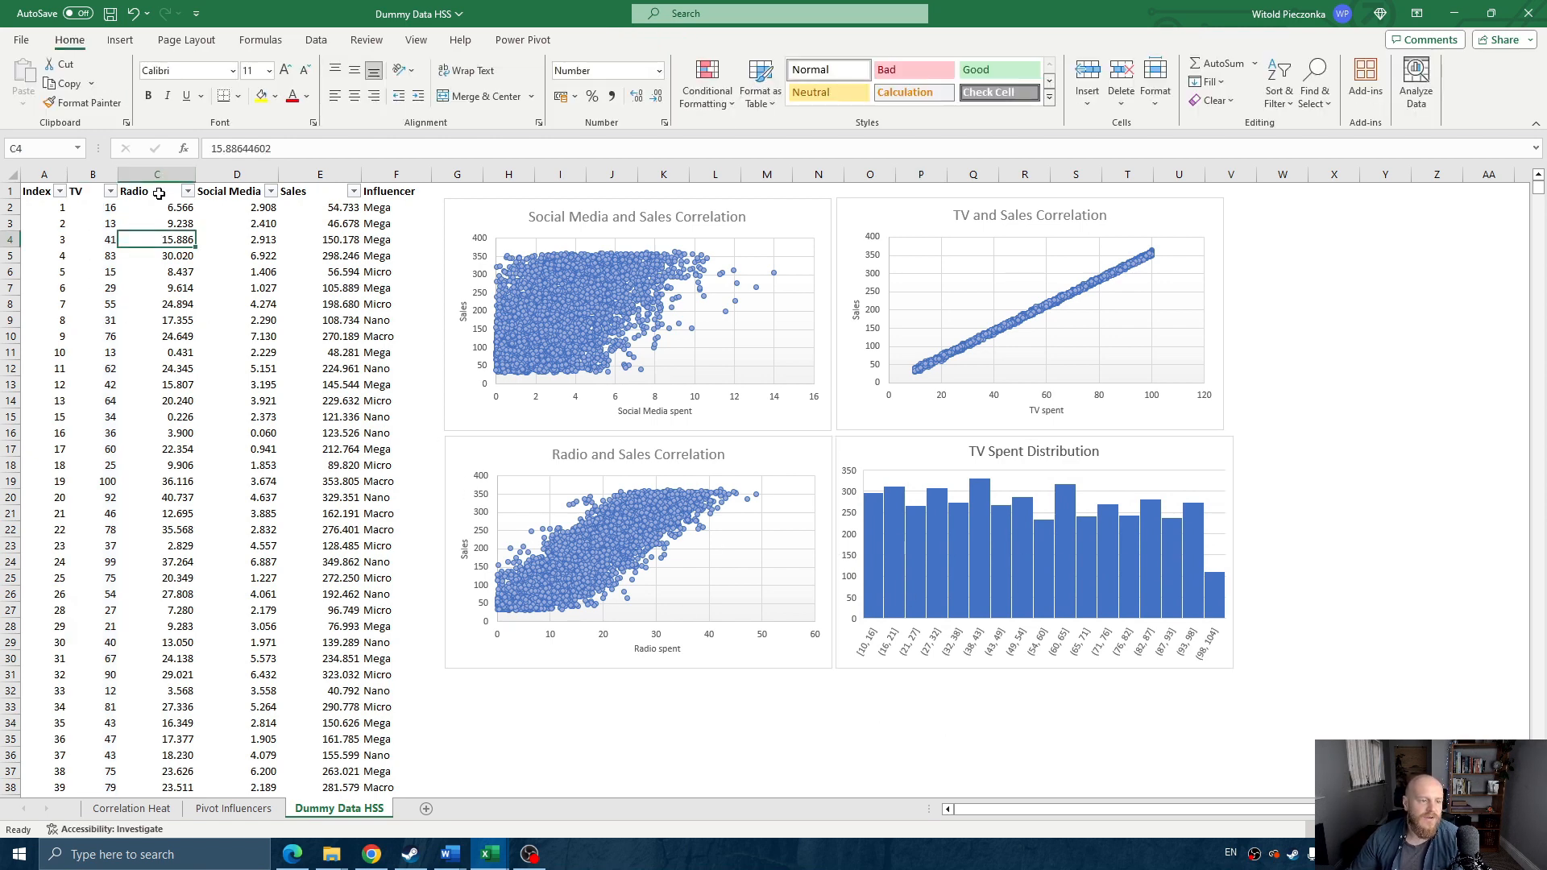
{"action": "left_click", "coordinate": [163, 191]}
{"action": "key", "text": "ctrl+shift+Down"}
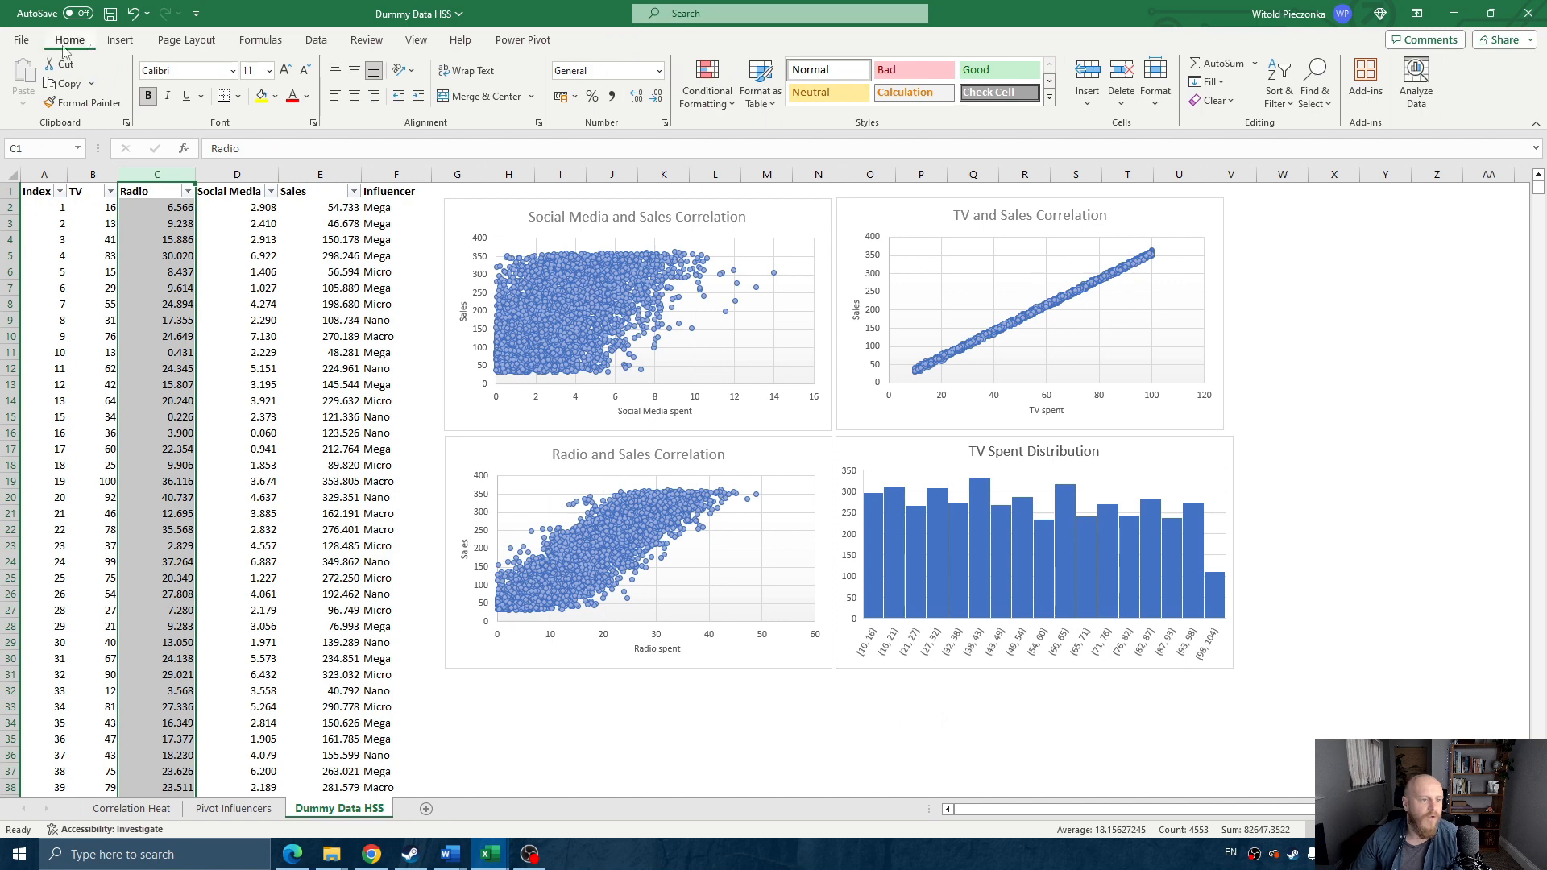
{"action": "left_click", "coordinate": [120, 40]}
{"action": "left_click", "coordinate": [446, 89]}
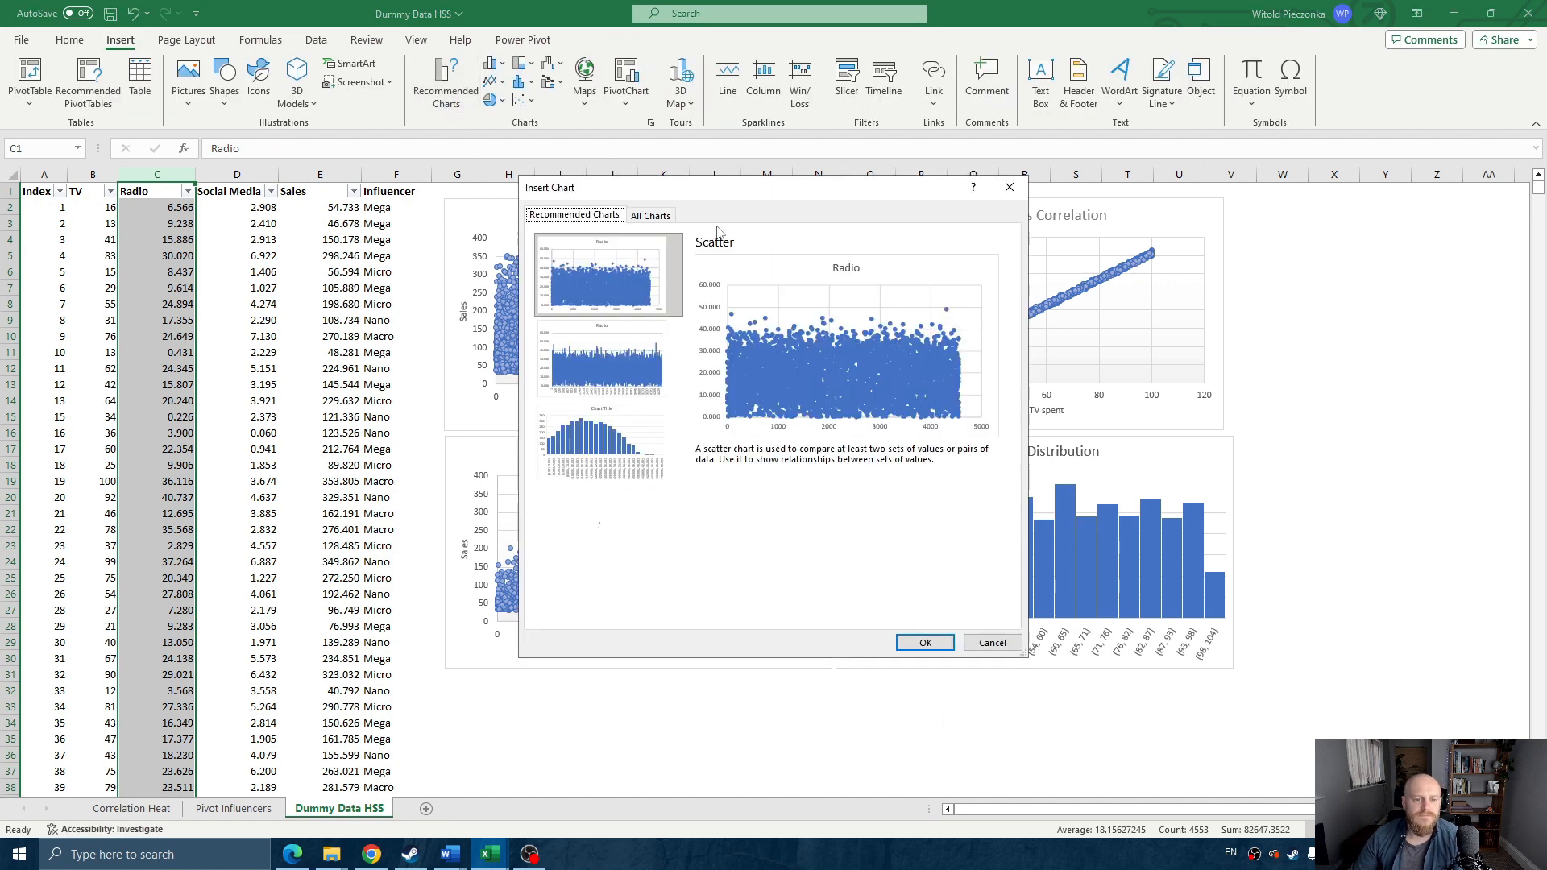
{"action": "left_click", "coordinate": [650, 215]}
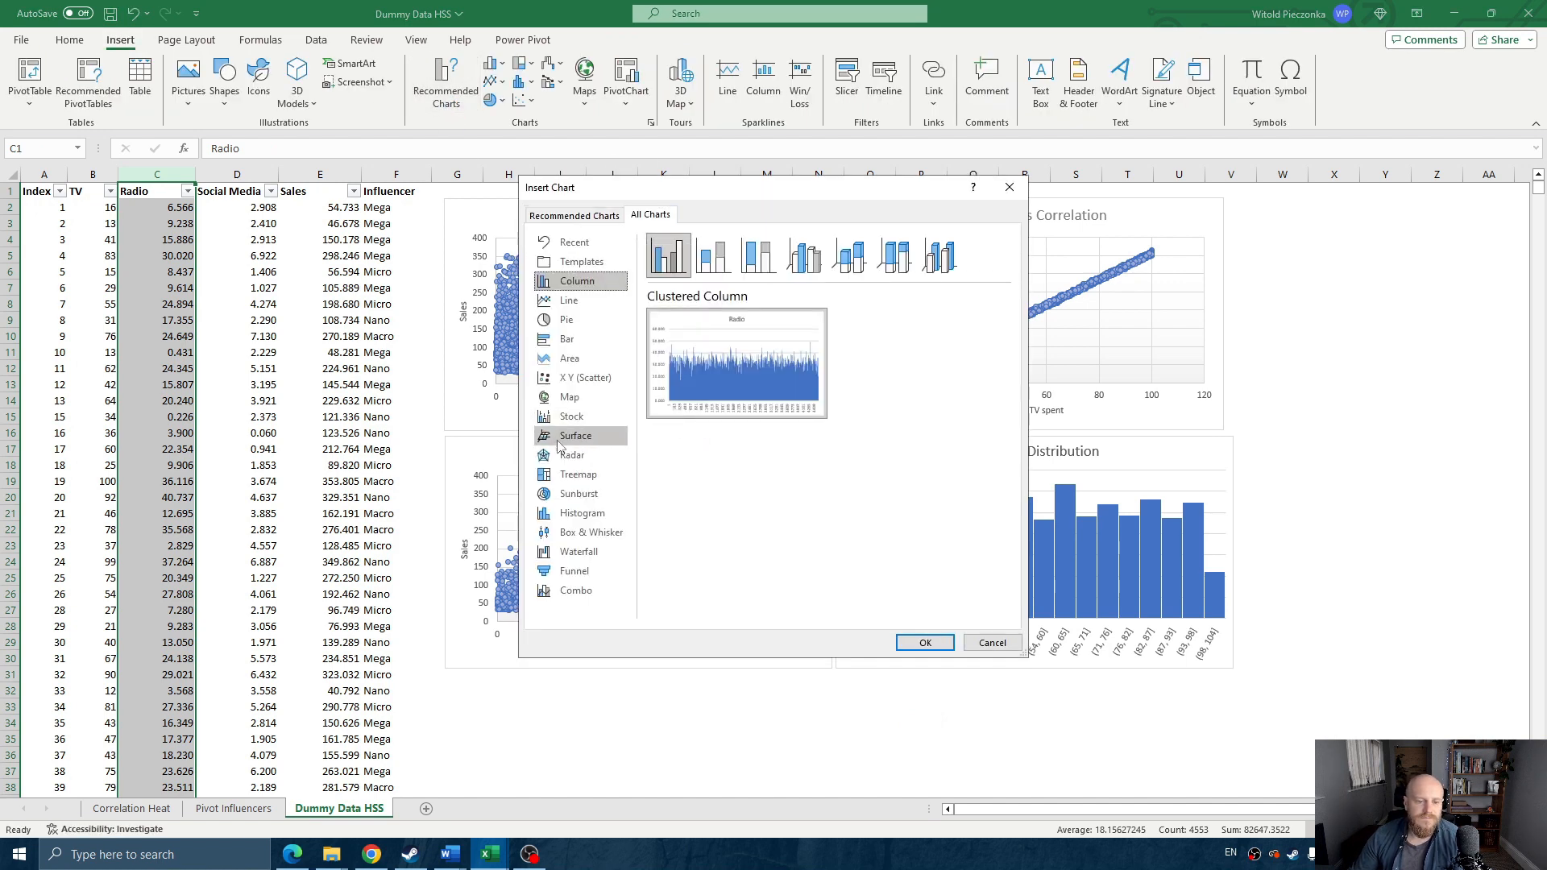
{"action": "left_click", "coordinate": [596, 516]}
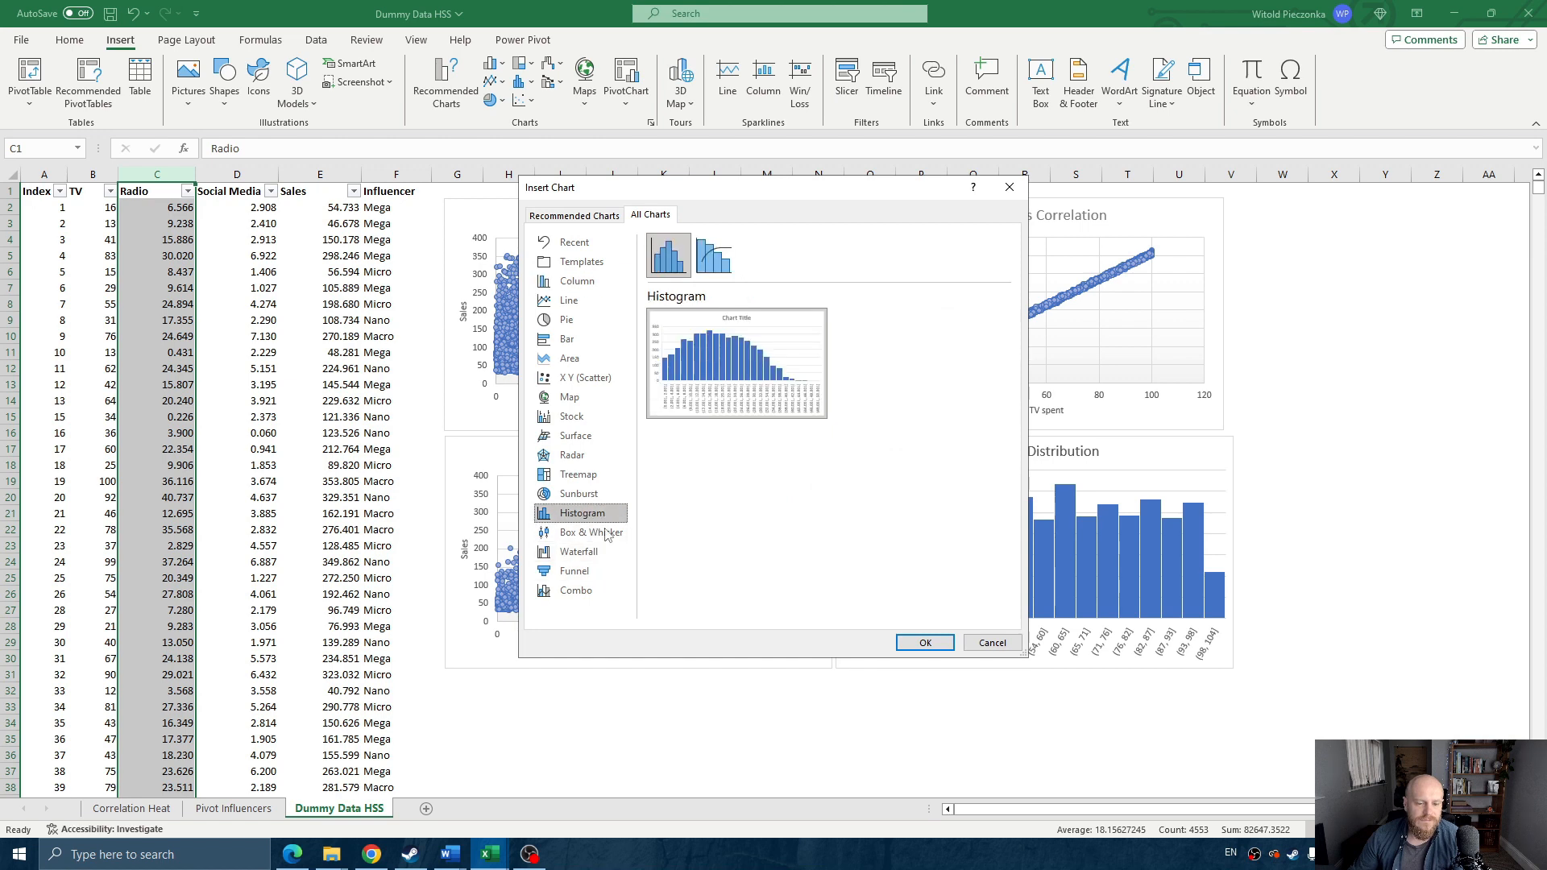
{"action": "left_click", "coordinate": [909, 643]}
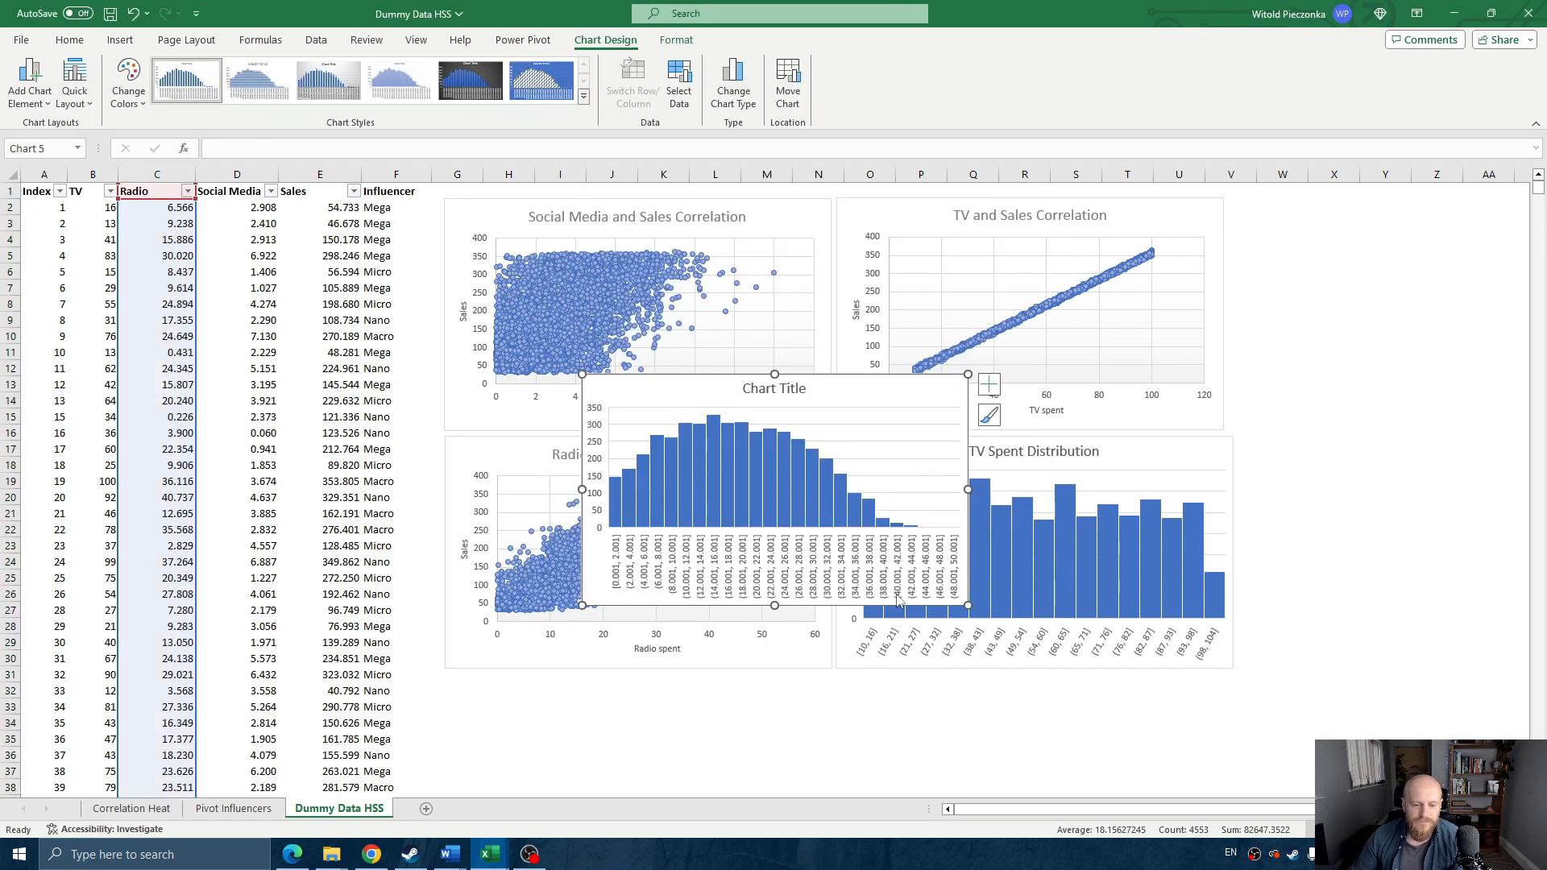
{"action": "left_click_drag", "start_coordinate": [893, 610], "coordinate": [779, 839]}
{"action": "left_click_drag", "start_coordinate": [1007, 866], "coordinate": [734, 781]}
- Change the Radio histogram's title to "Radio Spent Distribution" and deselect the chart
{"action": "double_click", "coordinate": [635, 562]}
{"action": "triple_click", "coordinate": [636, 561]}
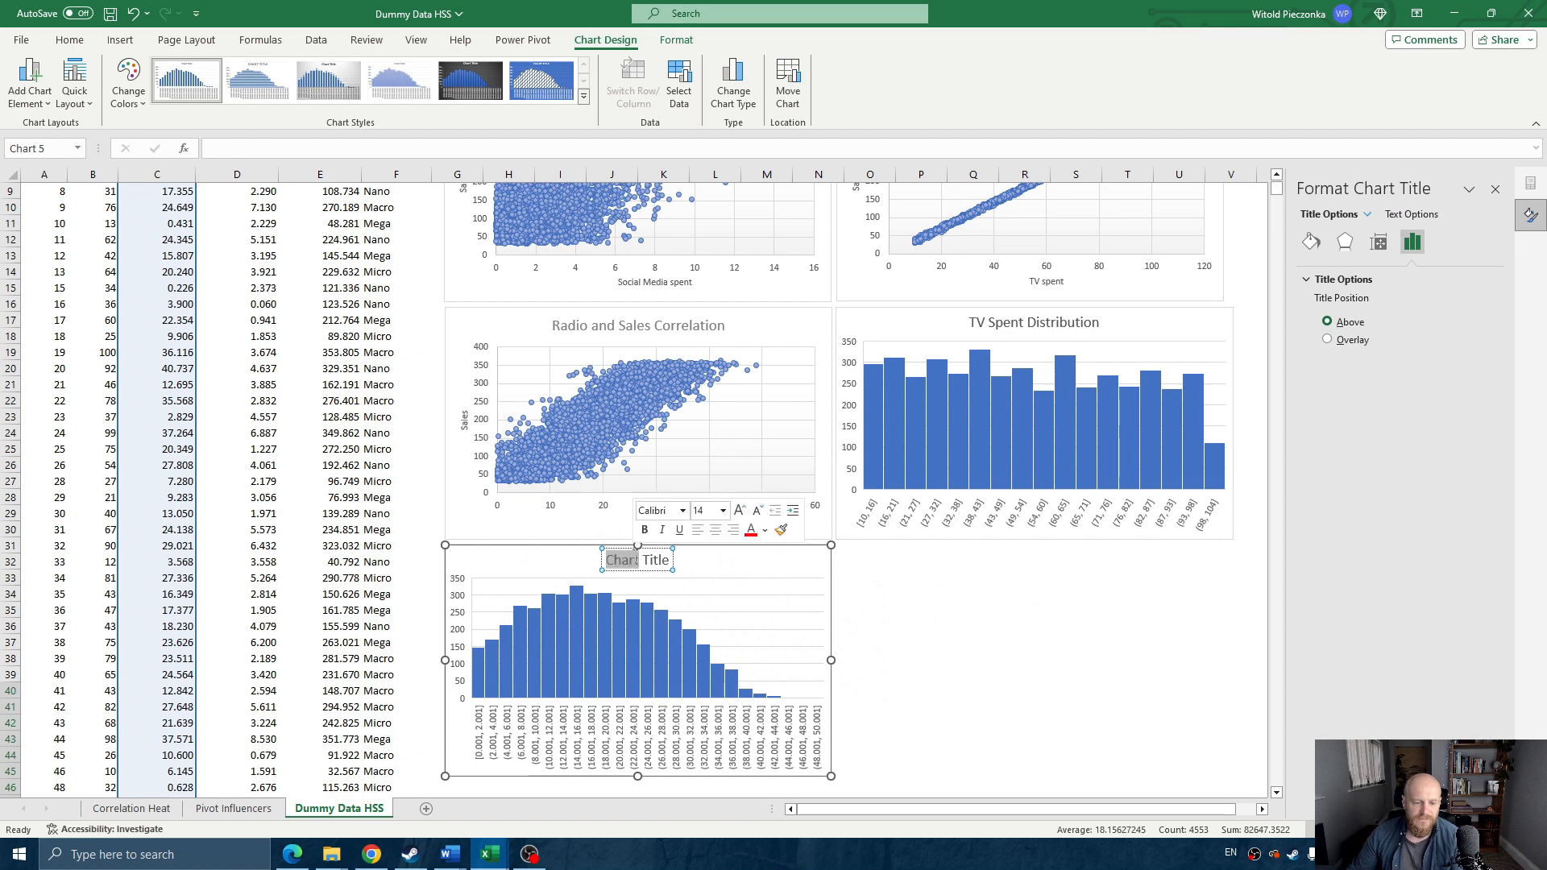
{"action": "type", "text": "Radio"}
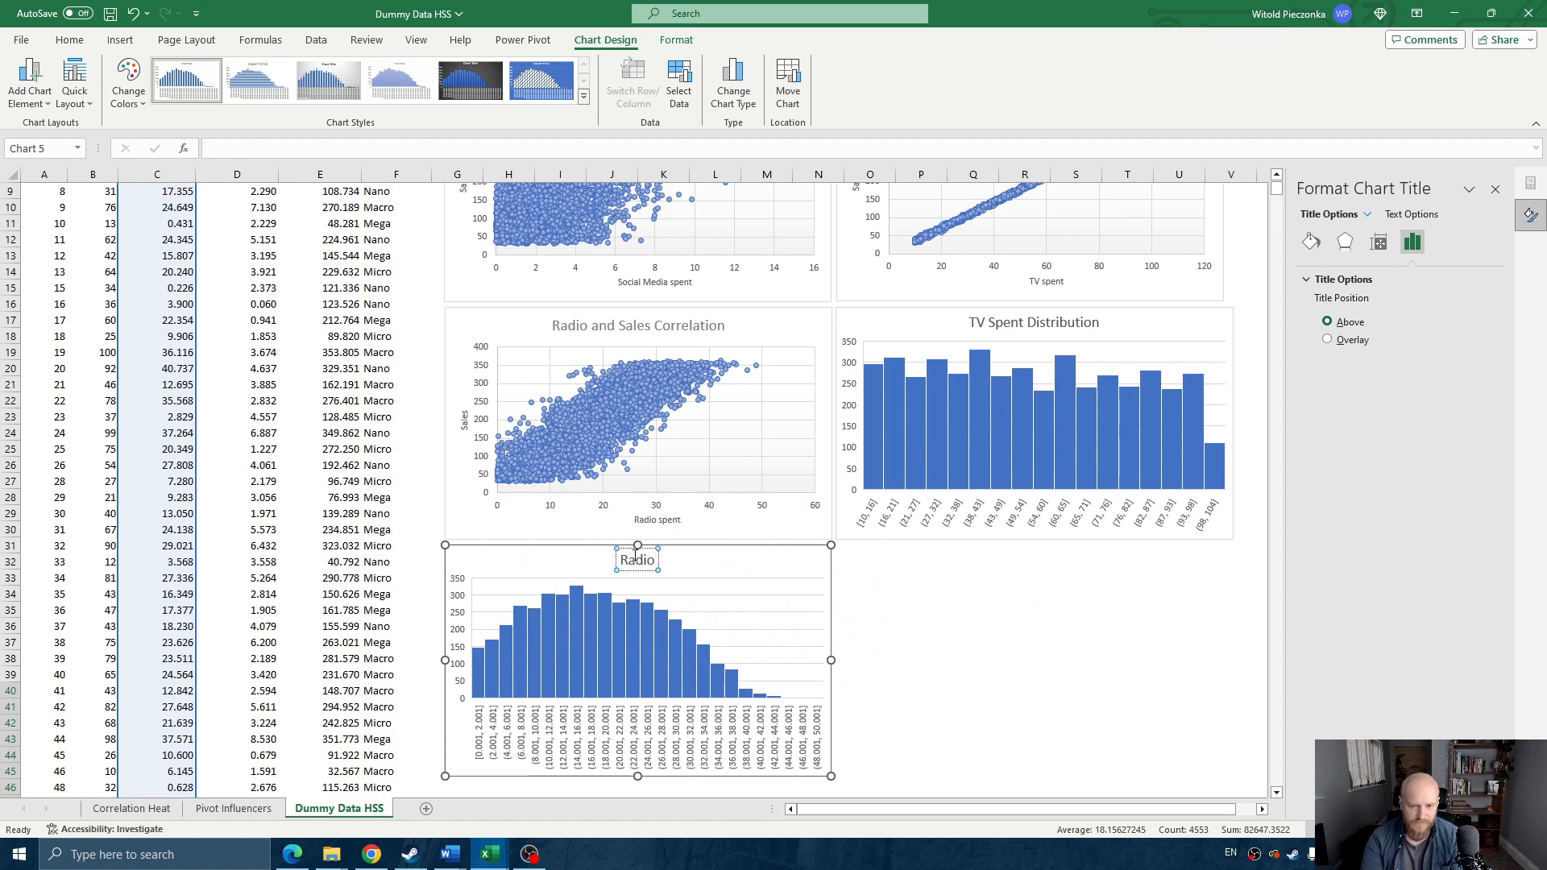
{"action": "type", "text": " spednt"}
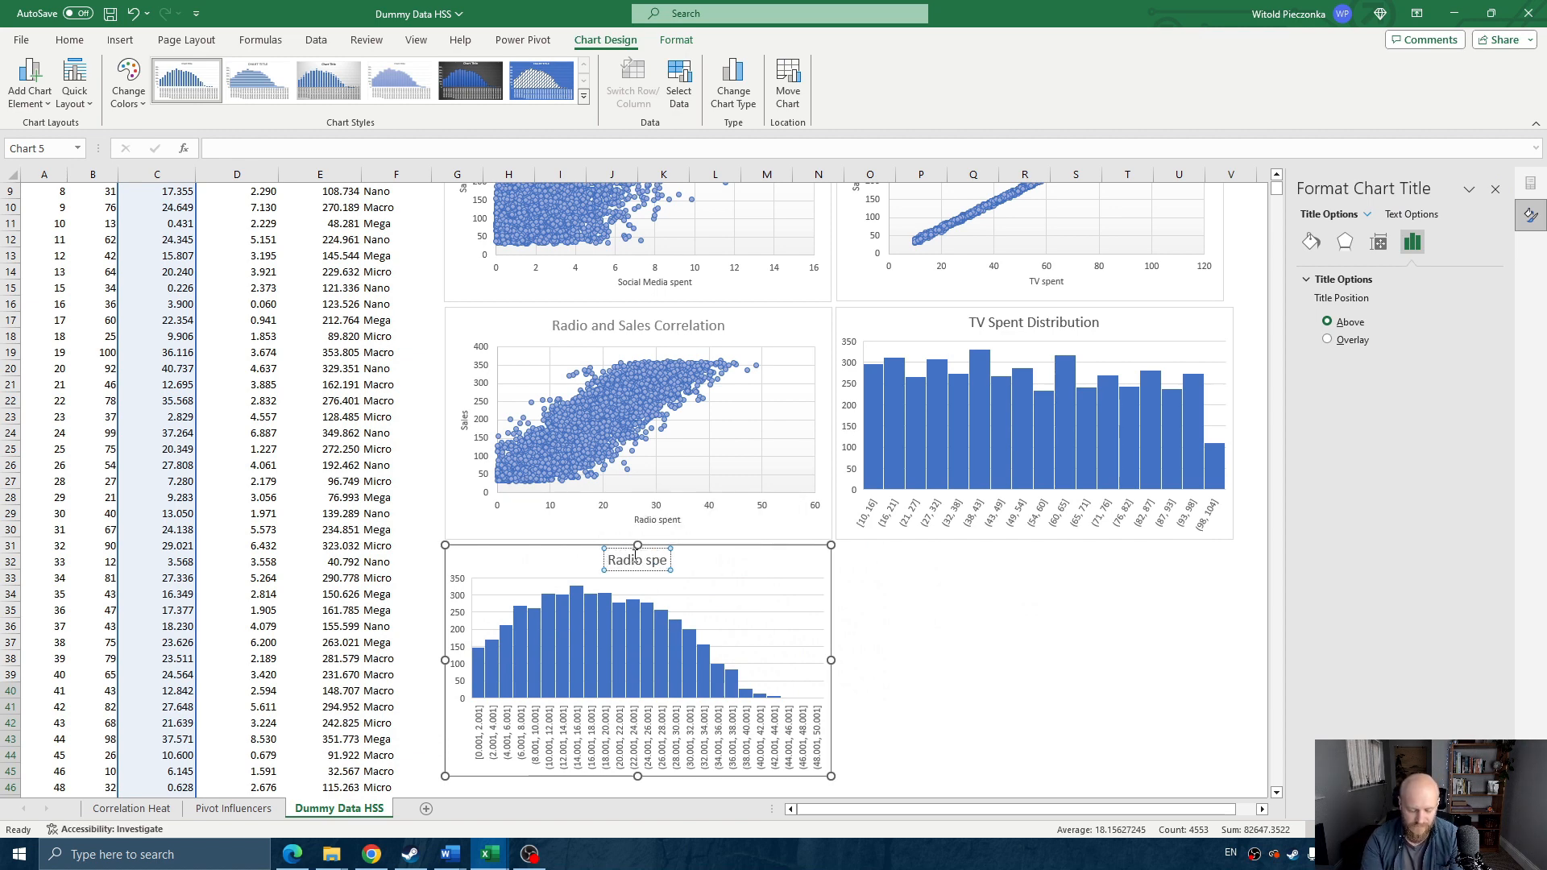
{"action": "key", "text": "BackSpace"}
{"action": "key", "text": "BackSpace"}
{"action": "key", "text": "BackSpace"}
{"action": "key", "text": "BackSpace"}
{"action": "key", "text": "BackSpace"}
{"action": "key", "text": "BackSpace"}
{"action": "key", "text": "BackSpace"}
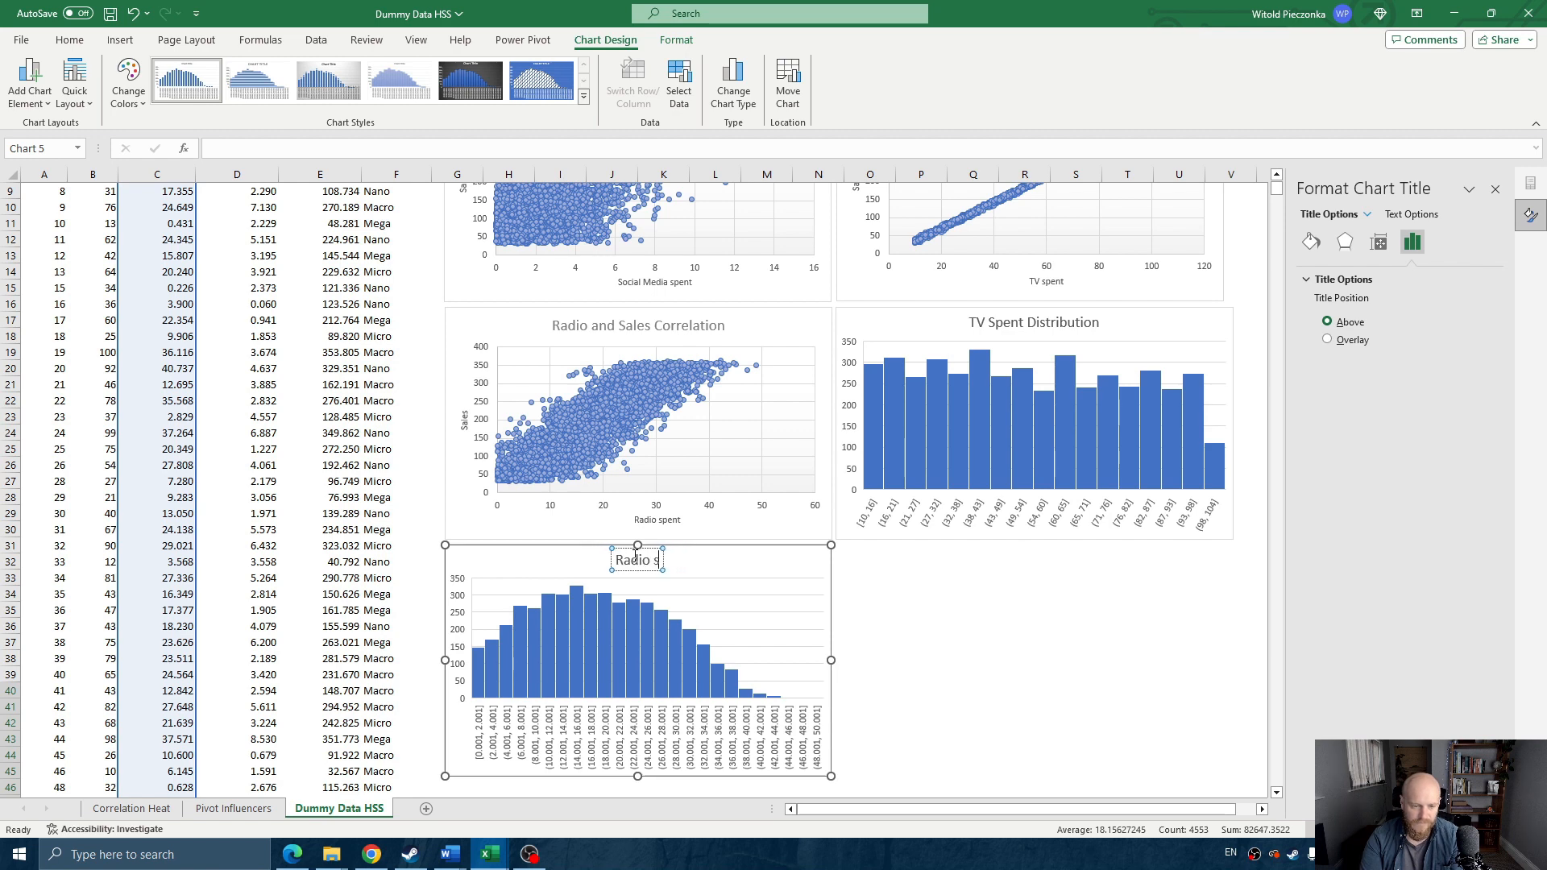
{"action": "type", "text": "Spent Distribu"}
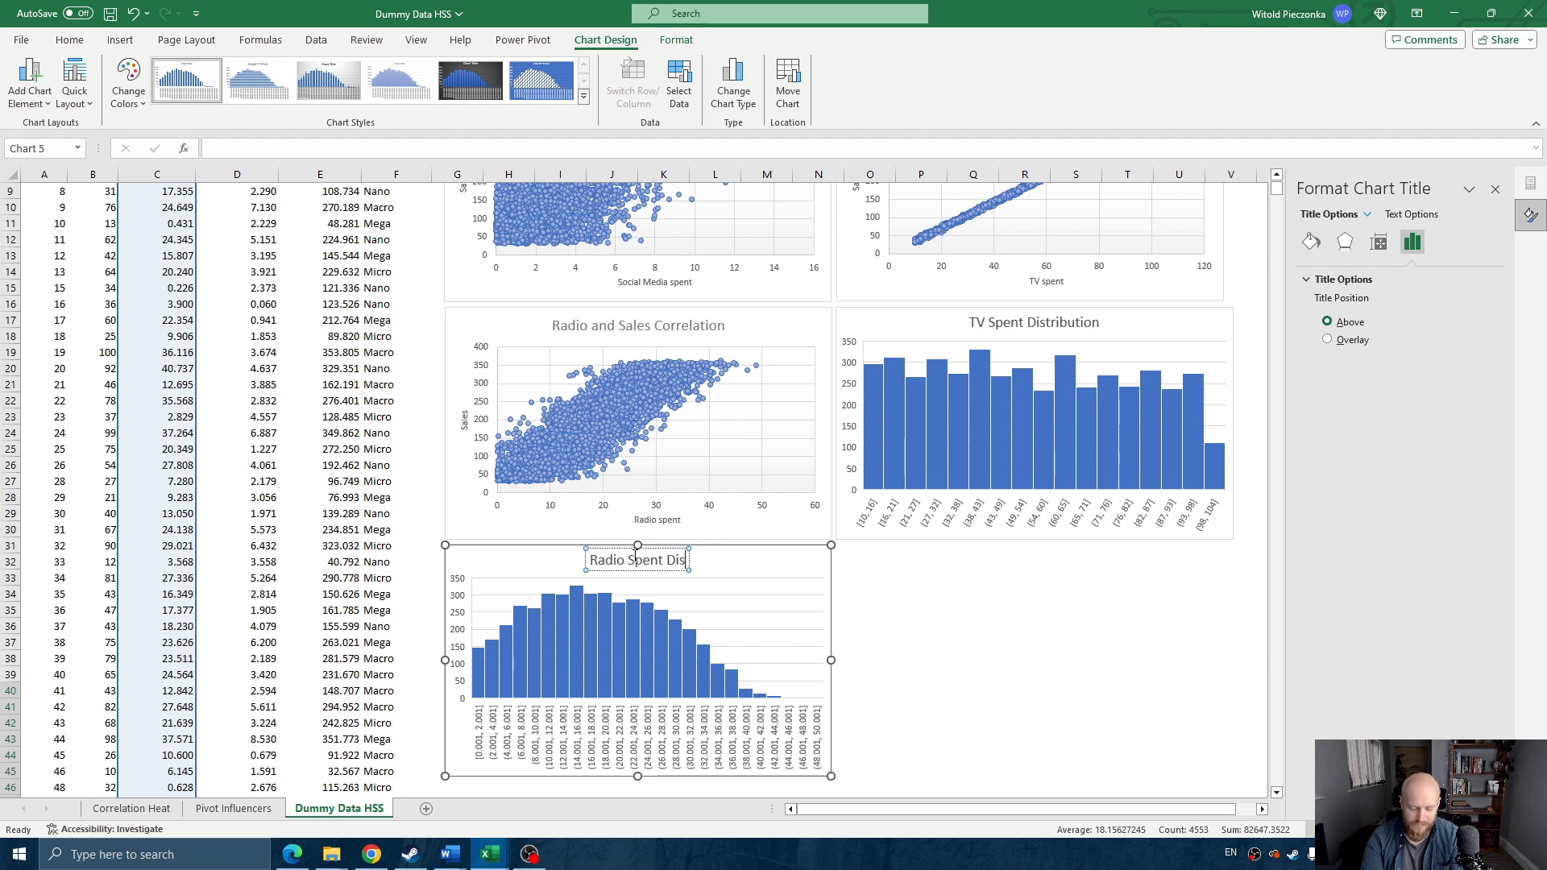
{"action": "type", "text": "tion"}
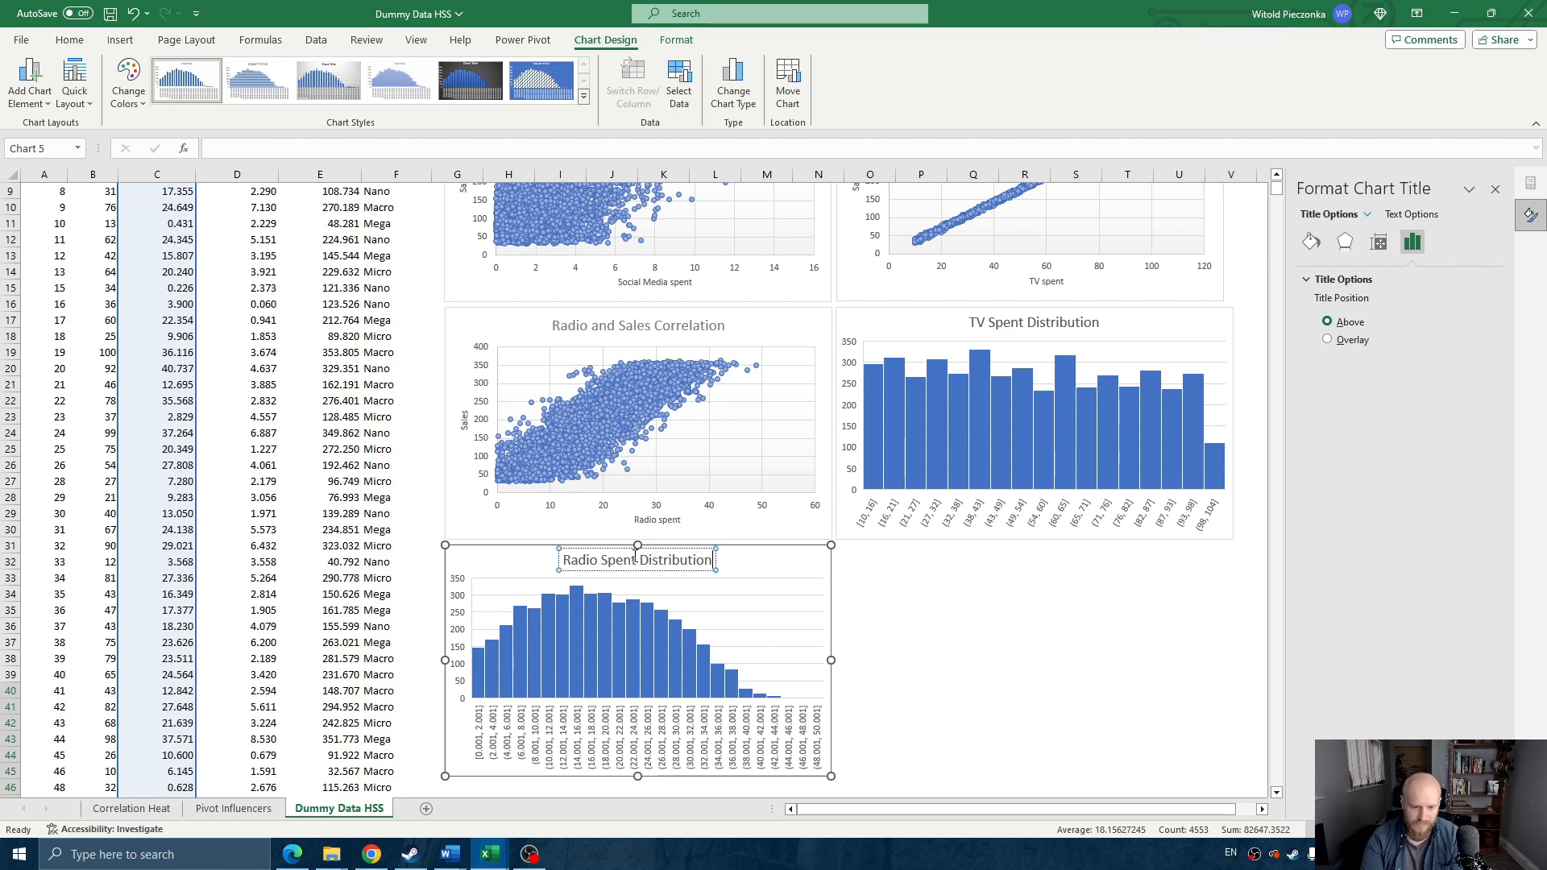
{"action": "key", "text": "Escape"}
{"action": "key", "text": "Escape"}
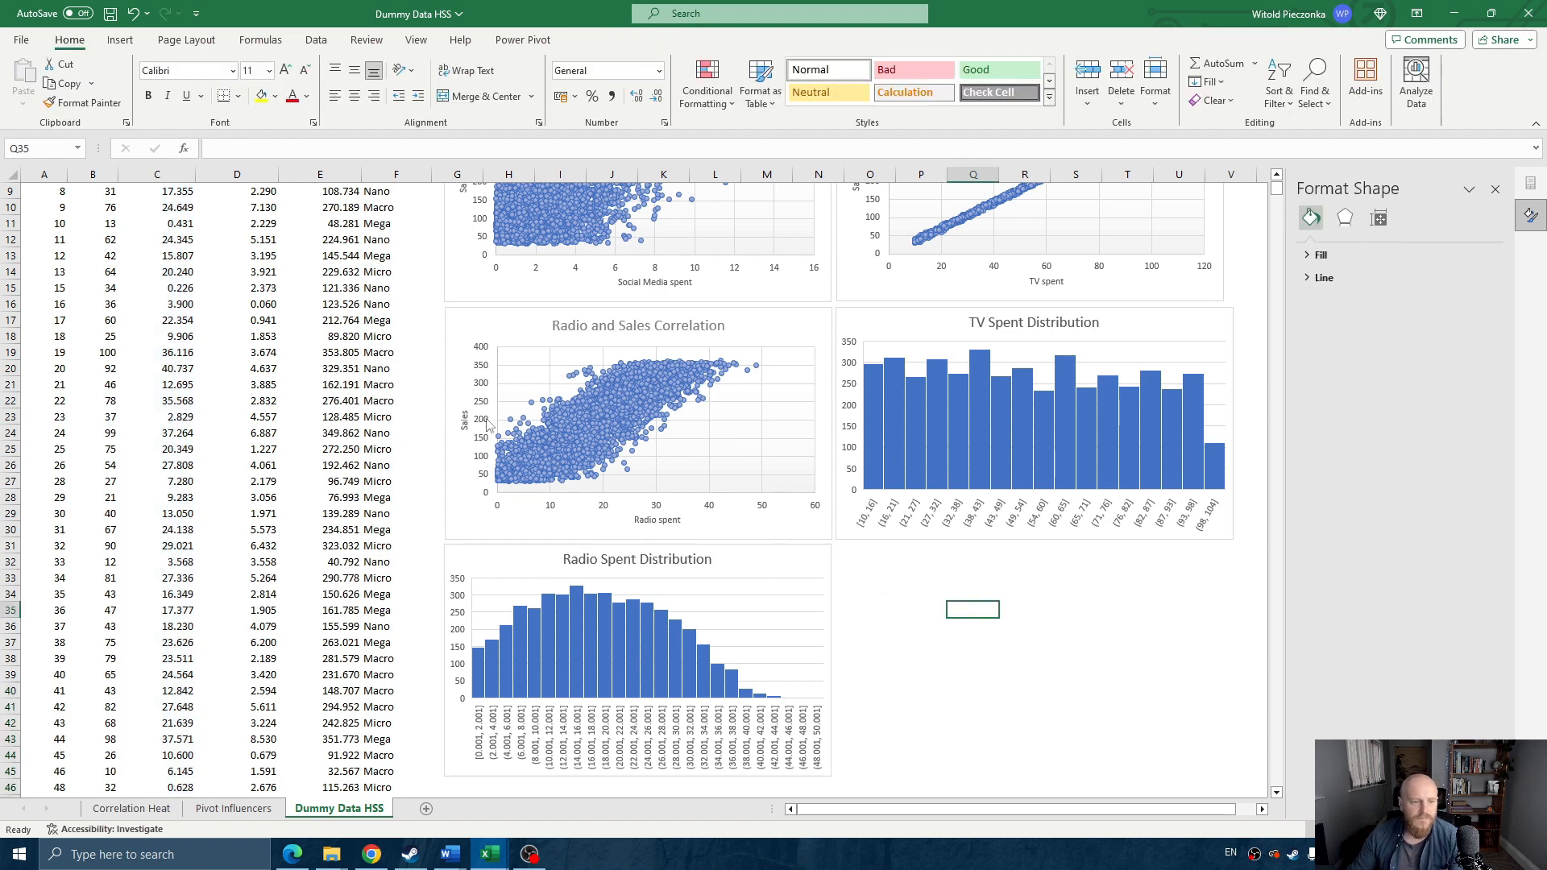
- Insert a histogram of the Social Media column and place it directly below the TV Spent Distribution chart
{"action": "scroll", "coordinate": [553, 442], "scroll_direction": "up", "scroll_amount": 3}
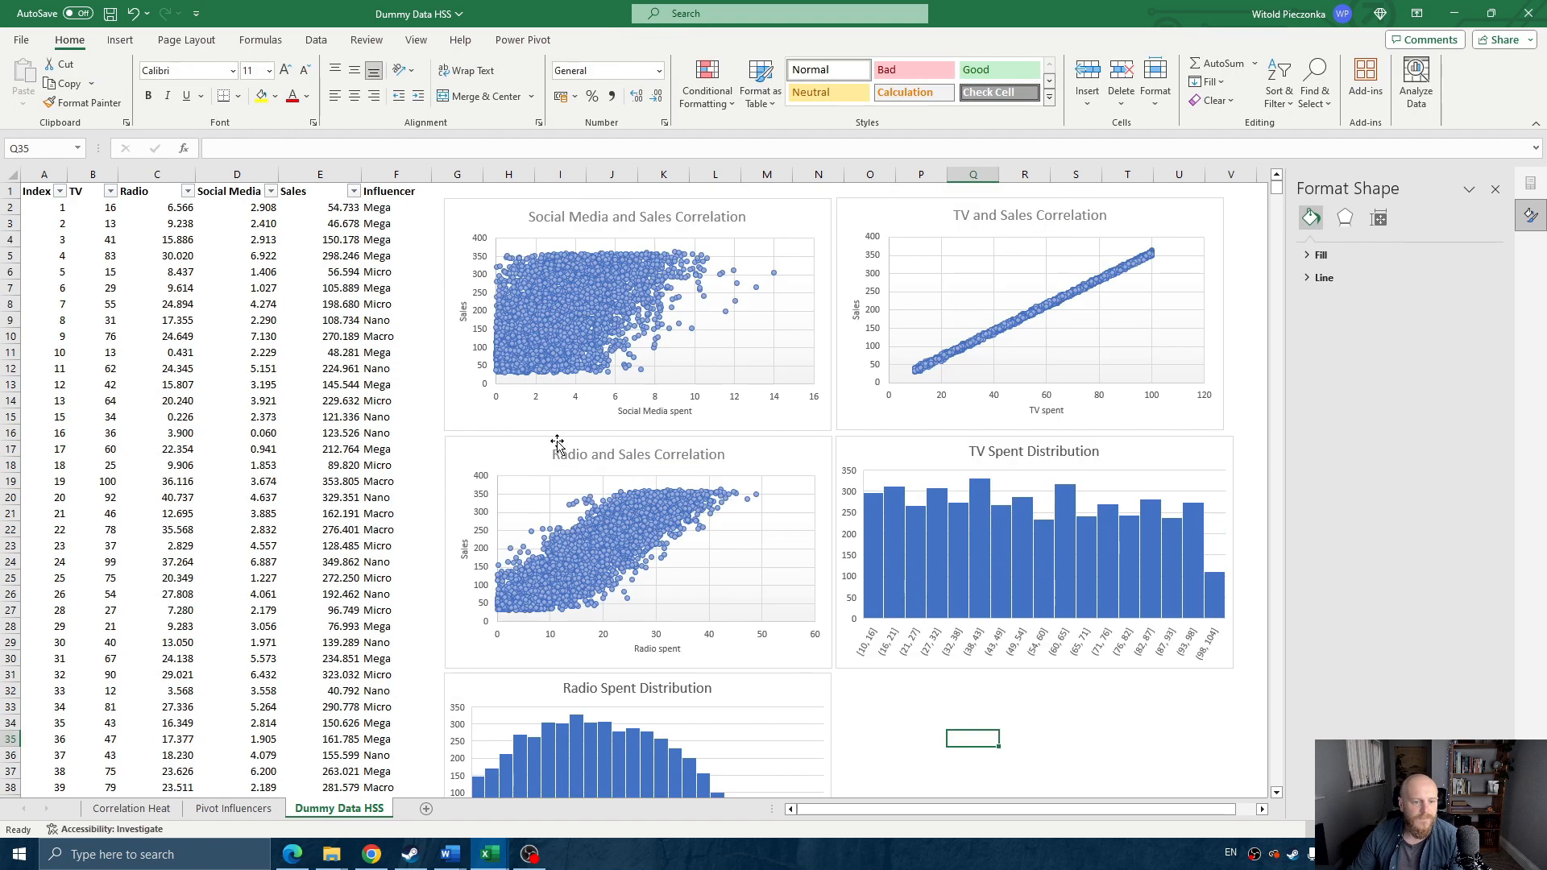
{"action": "left_click", "coordinate": [251, 173]}
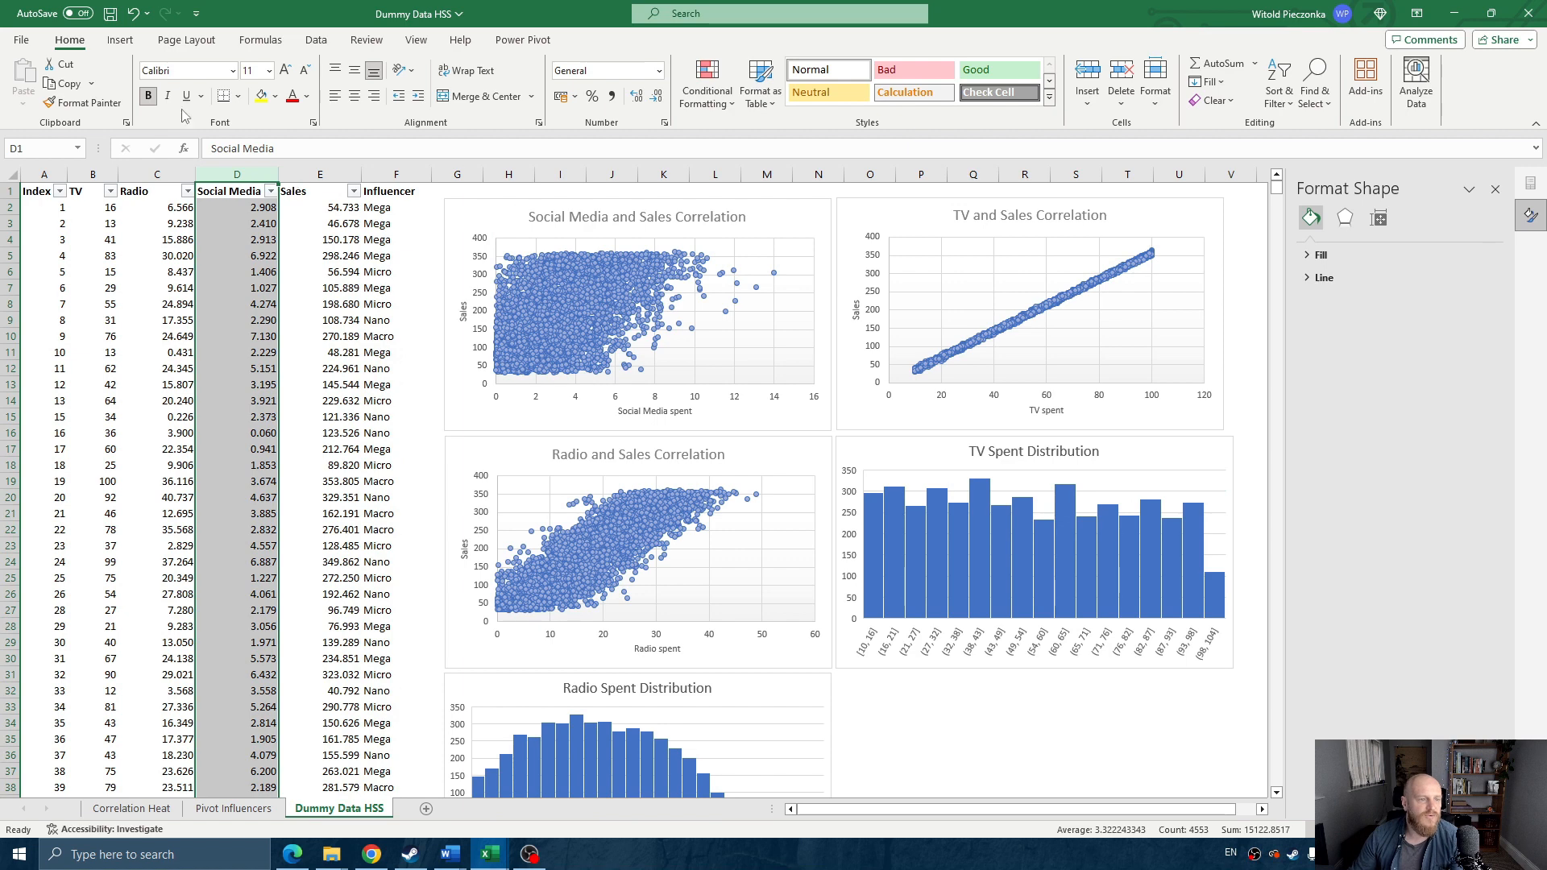
{"action": "left_click", "coordinate": [127, 45]}
{"action": "left_click", "coordinate": [446, 88]}
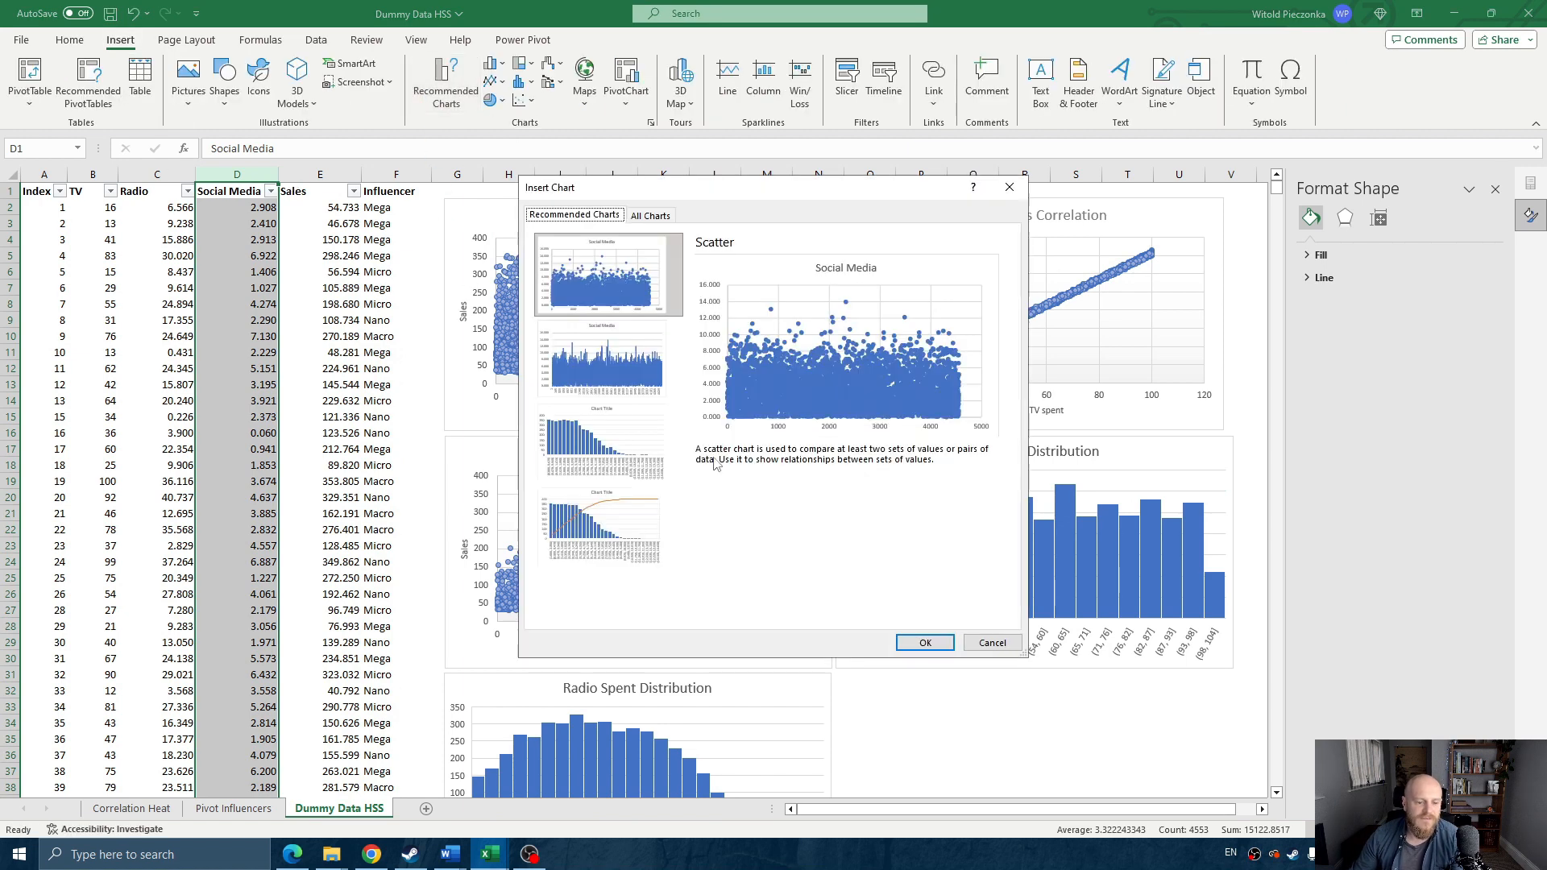
{"action": "left_click", "coordinate": [644, 218]}
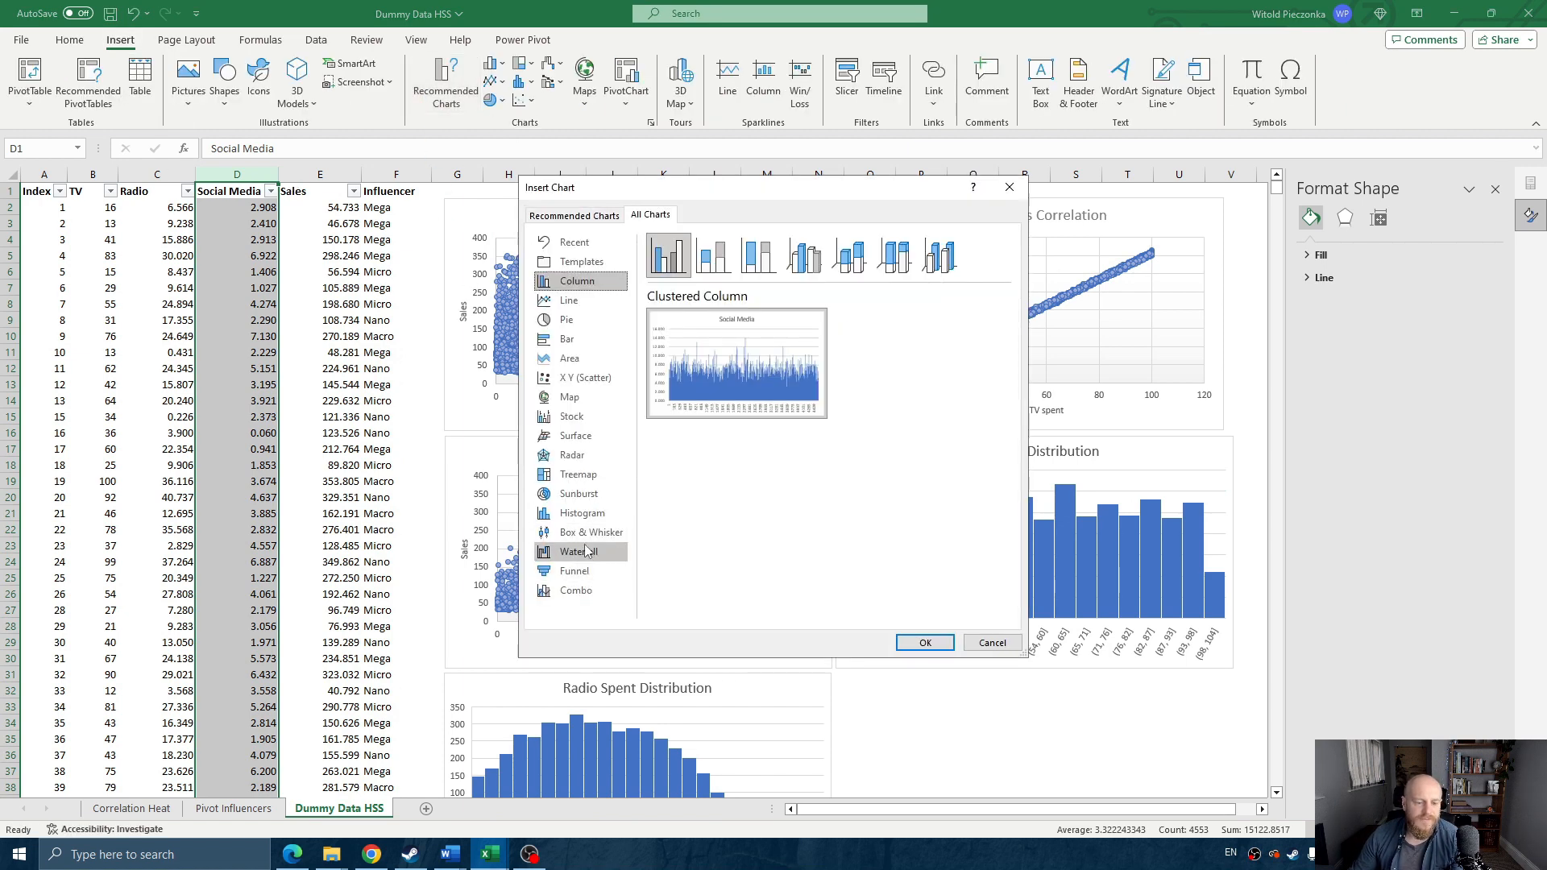
{"action": "left_click", "coordinate": [583, 518]}
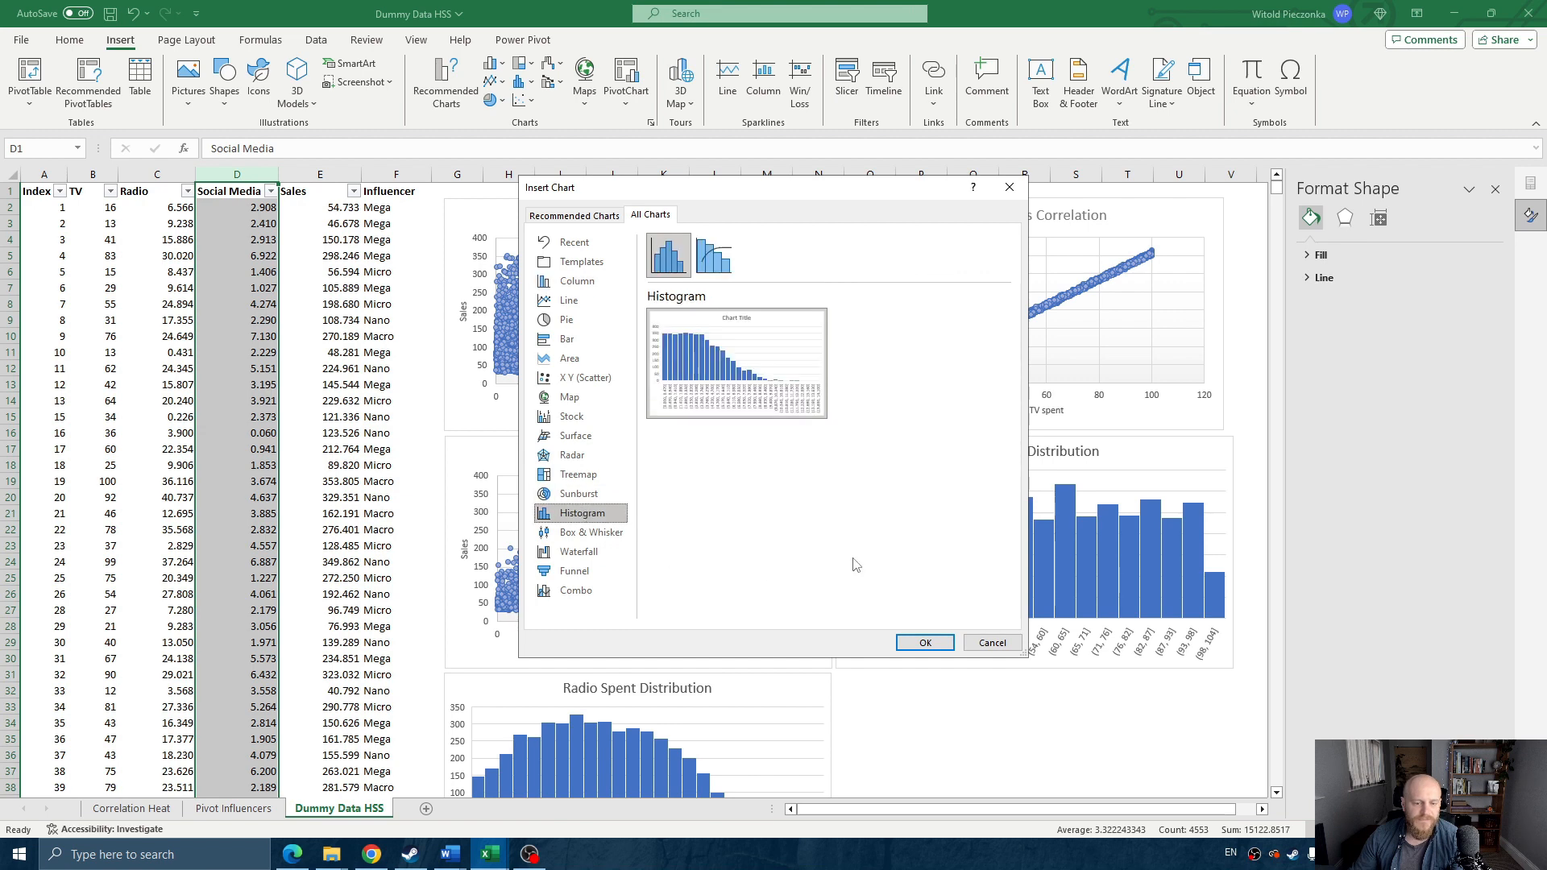
{"action": "left_click", "coordinate": [925, 643]}
{"action": "scroll", "coordinate": [892, 601], "scroll_direction": "down", "scroll_amount": 4}
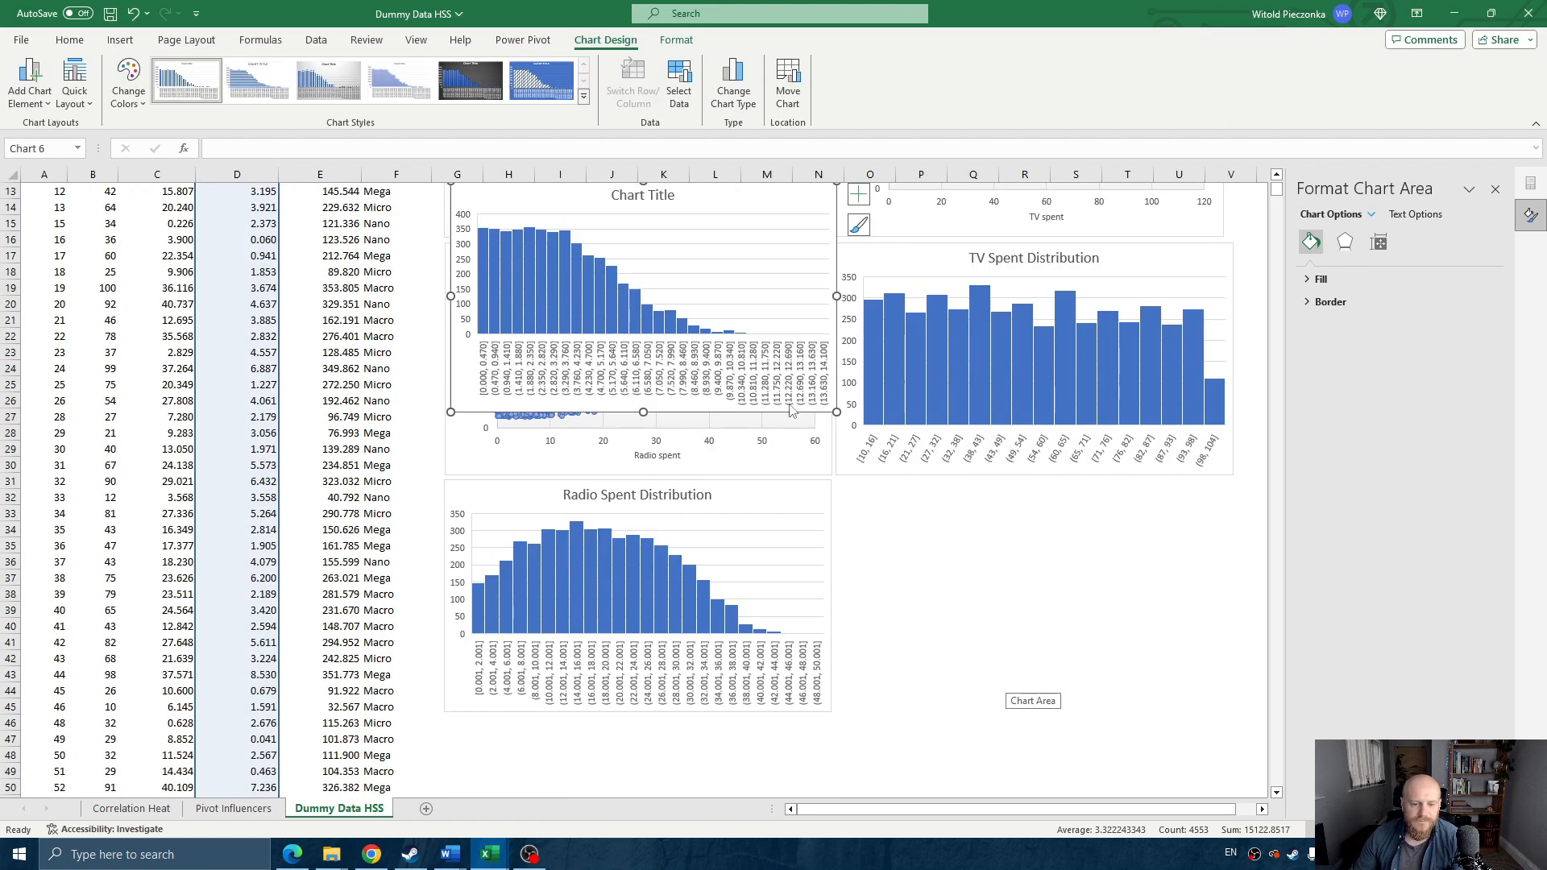
{"action": "left_click_drag", "start_coordinate": [791, 411], "coordinate": [1103, 678]}
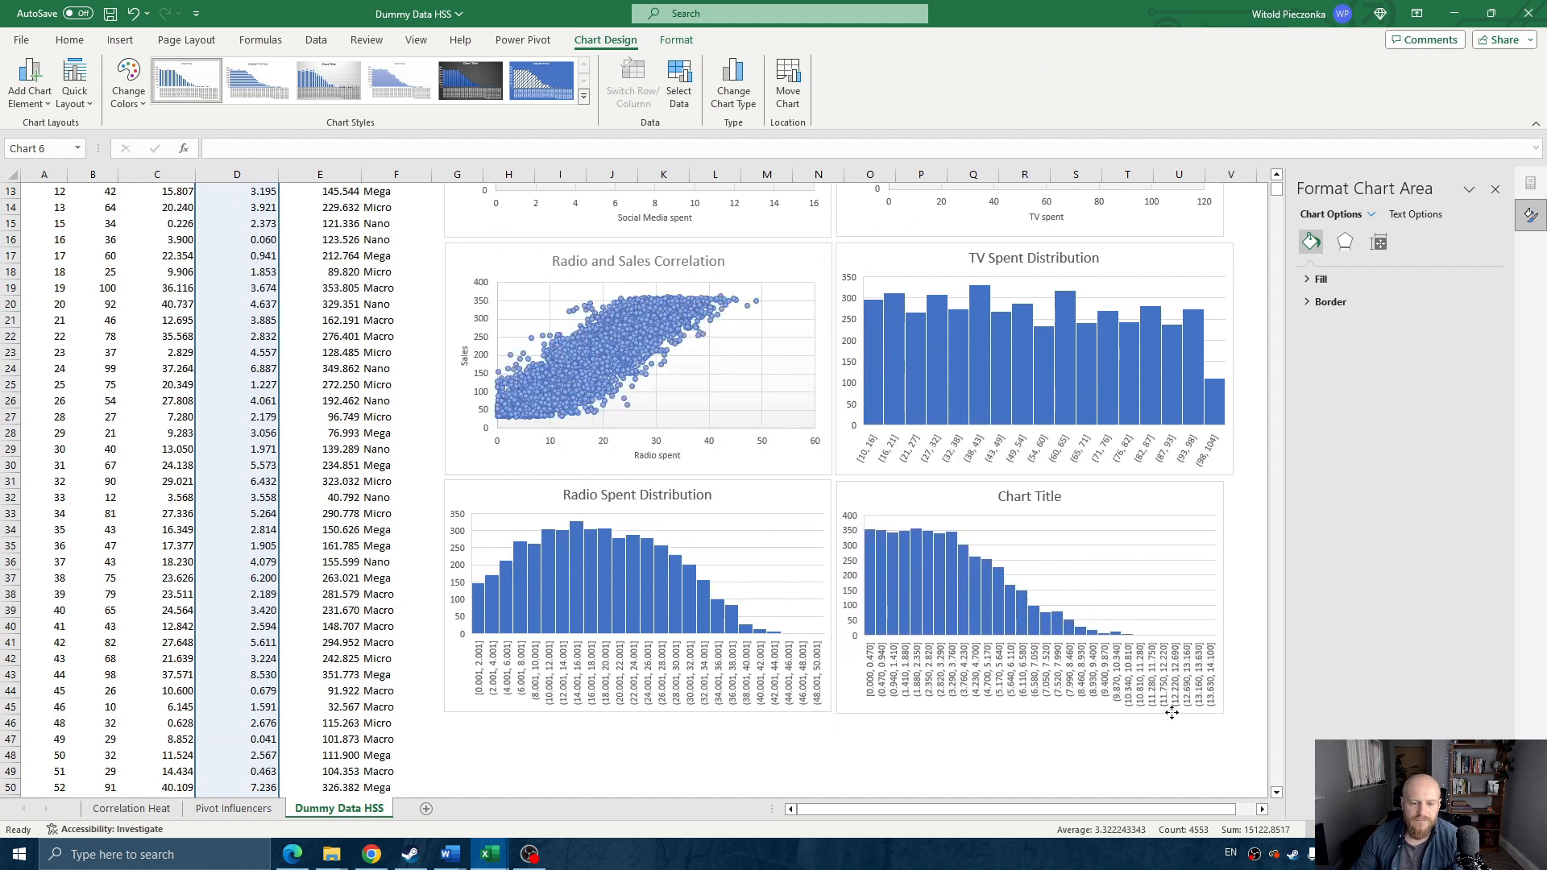
- Change the title of the Social Media histogram to "Radio Spent Distribution" and deselect the chart
{"action": "left_click", "coordinate": [1028, 497]}
{"action": "double_click", "coordinate": [1027, 497]}
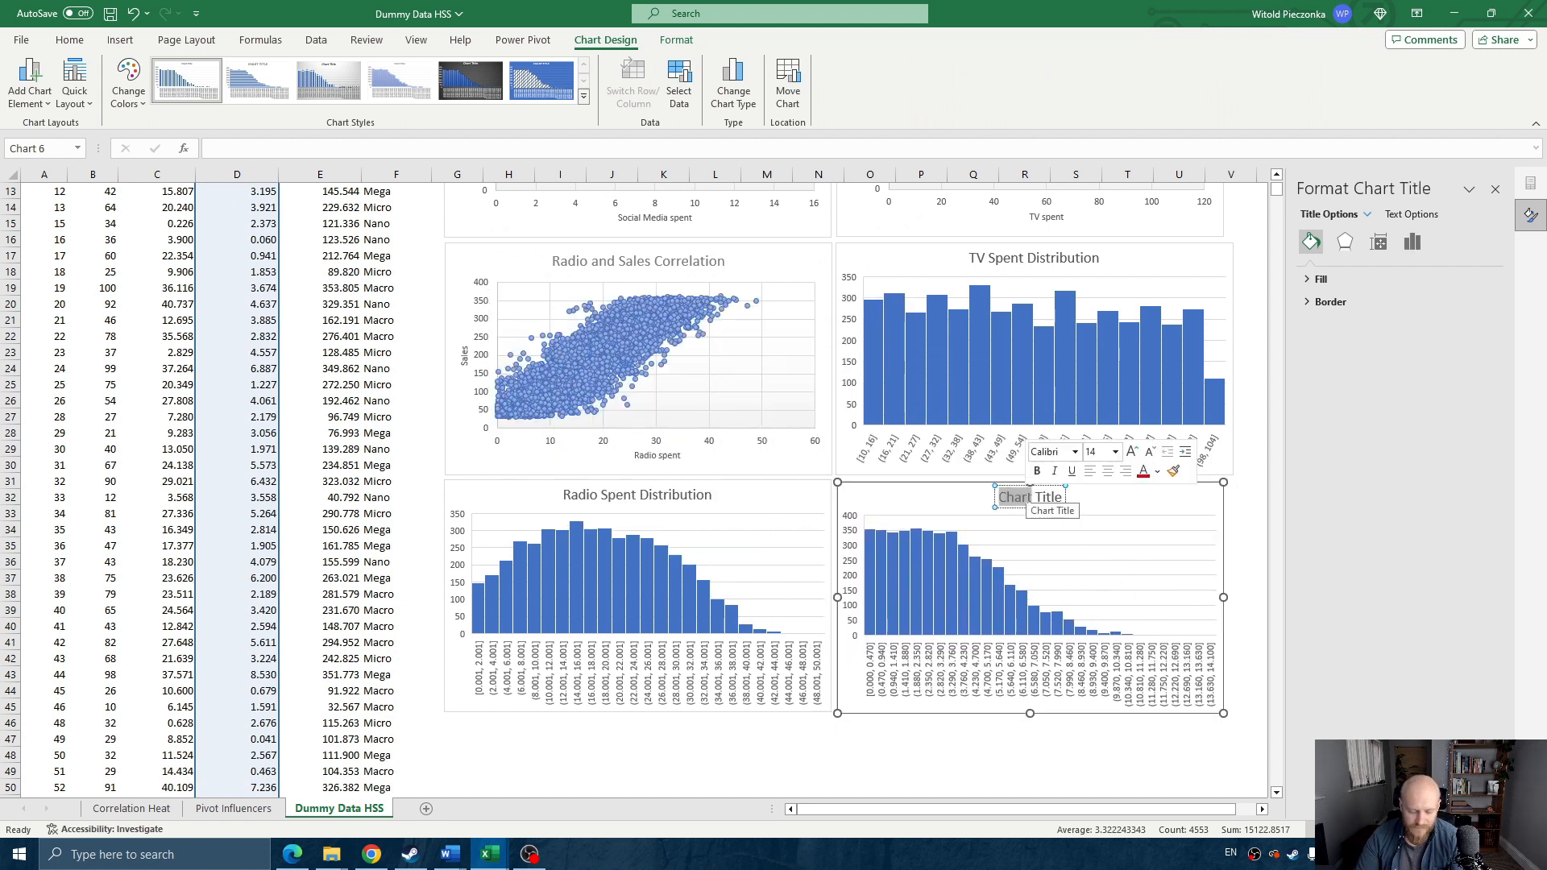
{"action": "key", "text": "BackSpace"}
{"action": "type", "text": "0"}
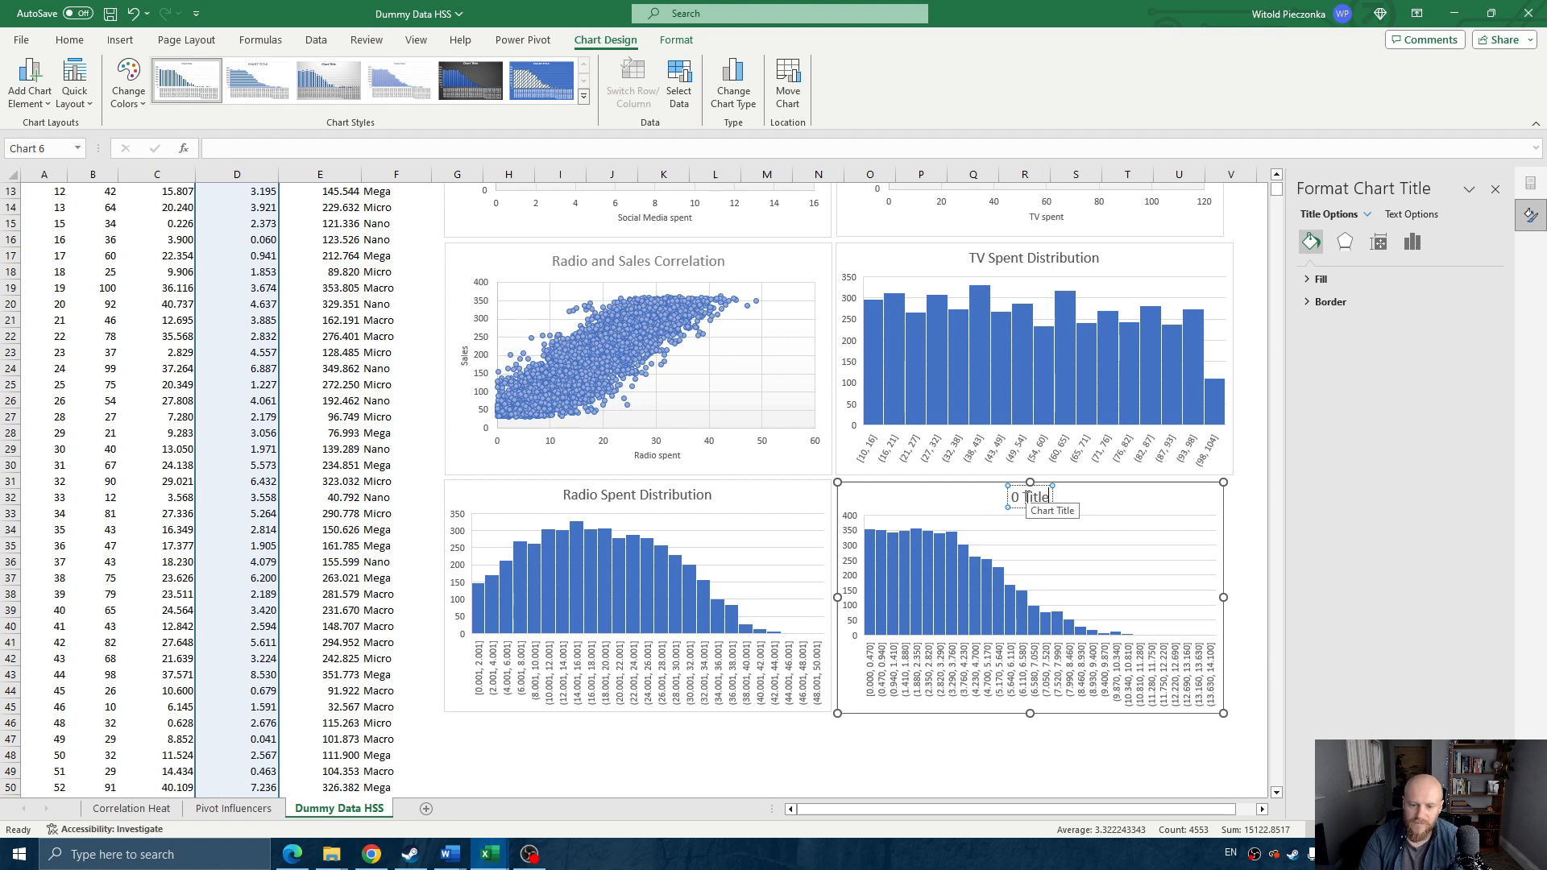
{"action": "key", "text": "BackSpace"}
{"action": "key", "text": "BackSpace"}
{"action": "key", "text": "BackSpace"}
{"action": "key", "text": "BackSpace"}
{"action": "key", "text": "BackSpace"}
{"action": "key", "text": "BackSpace"}
{"action": "key", "text": "BackSpace"}
{"action": "type", "text": "Rad"}
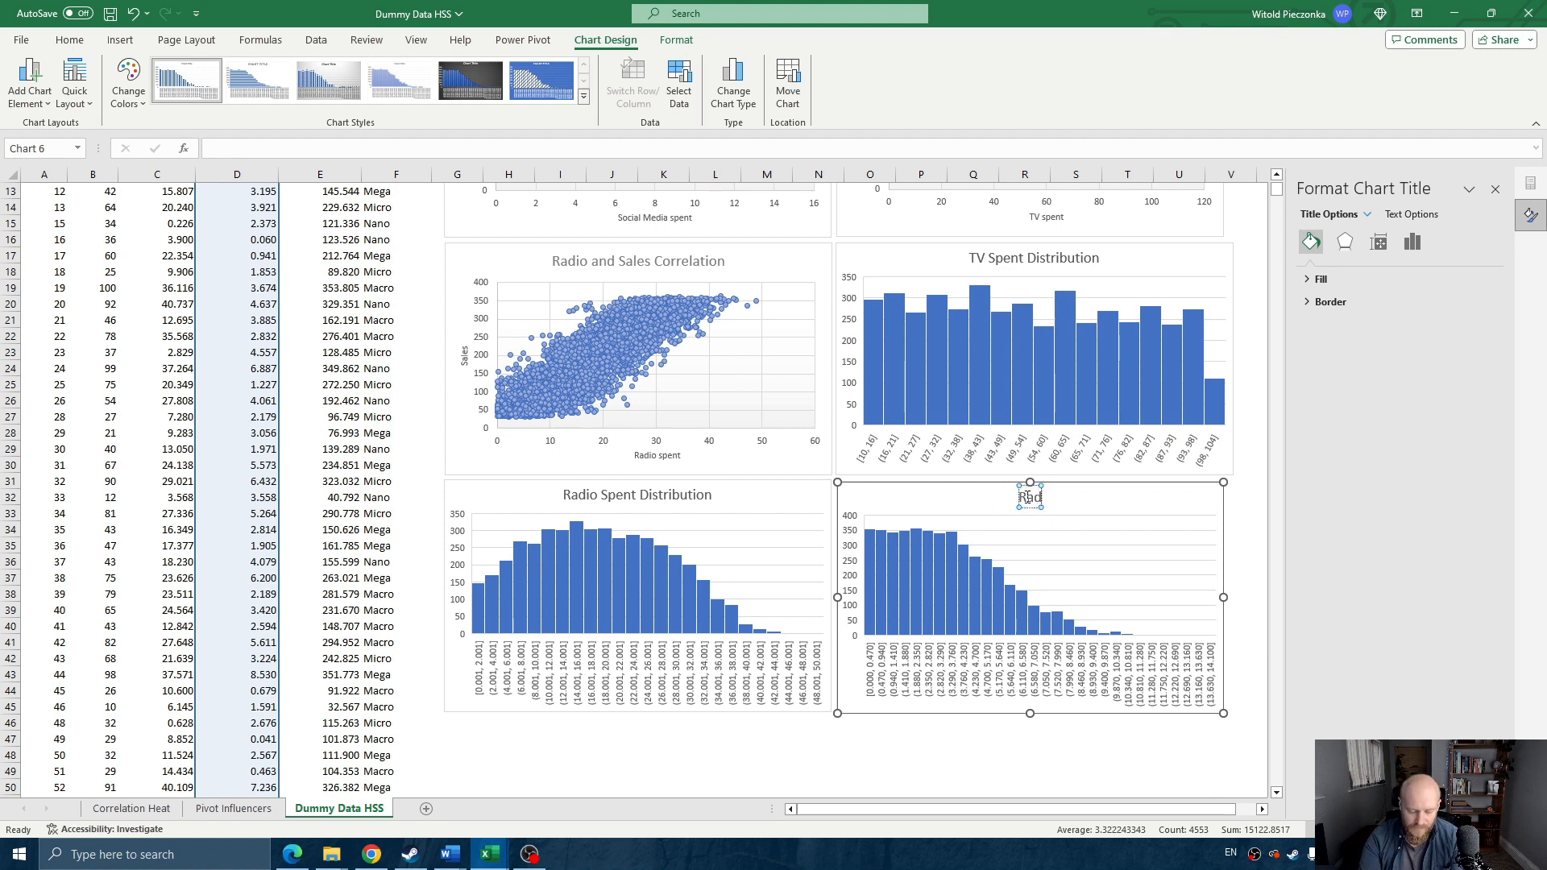
{"action": "type", "text": "io Spent "}
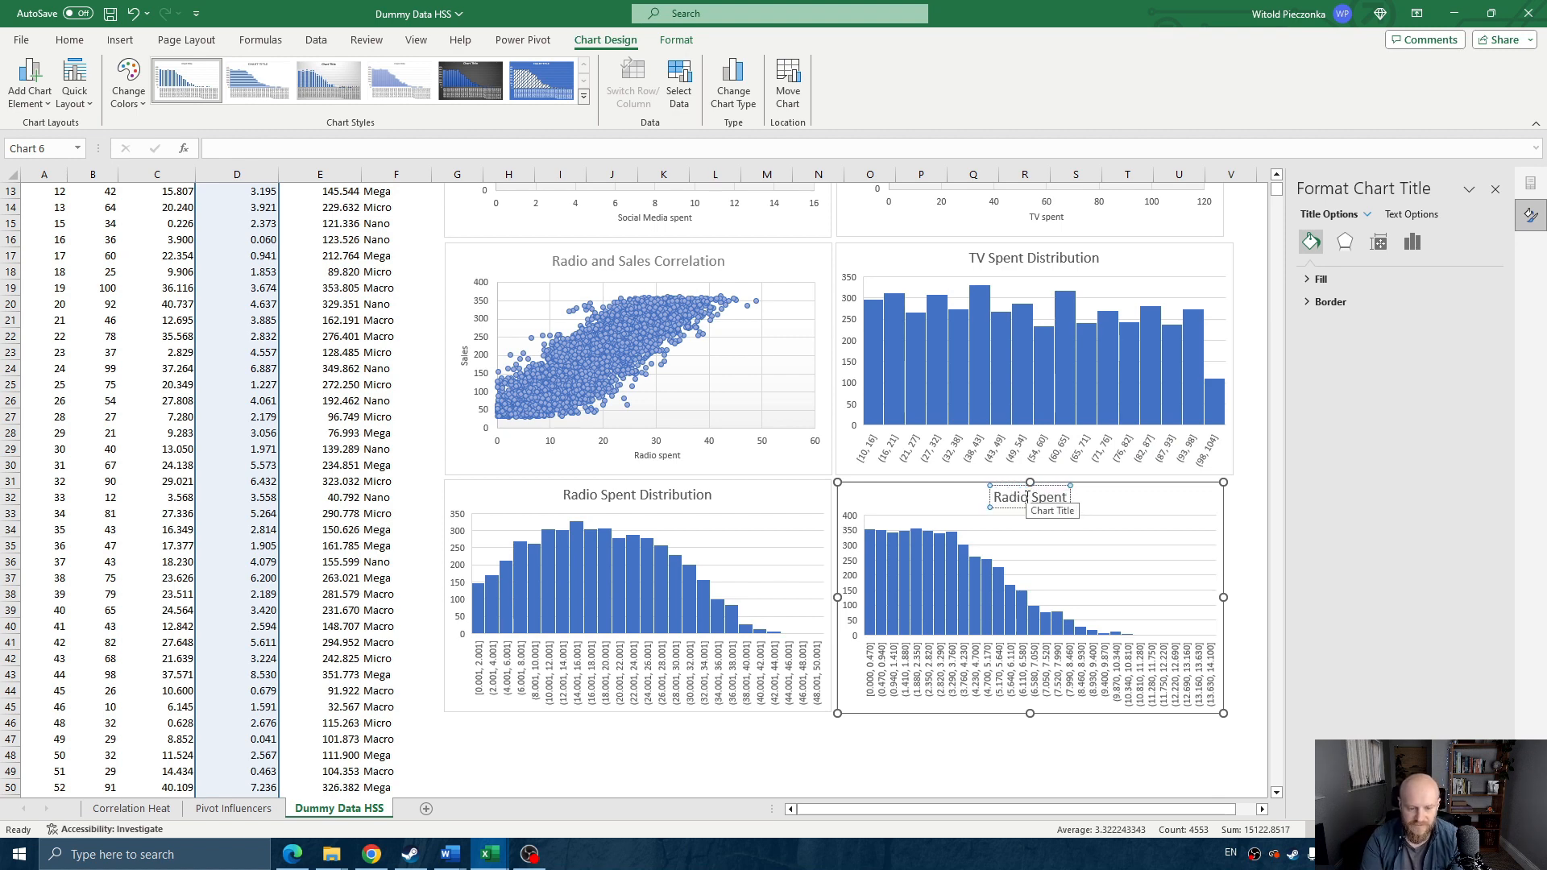
{"action": "type", "text": "Dist"}
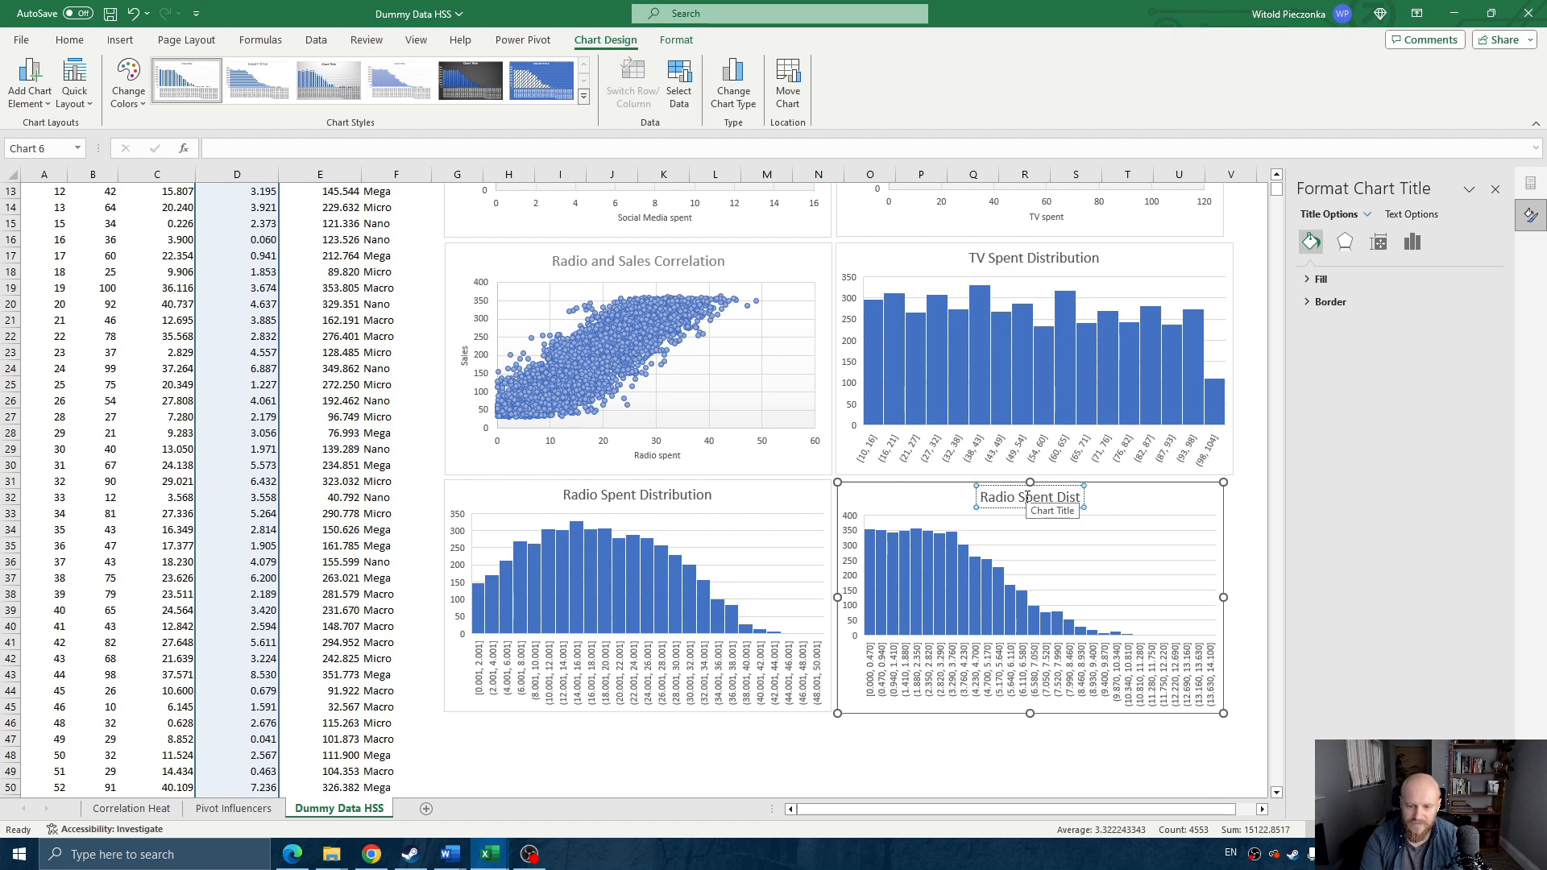
{"action": "type", "text": "ribution"}
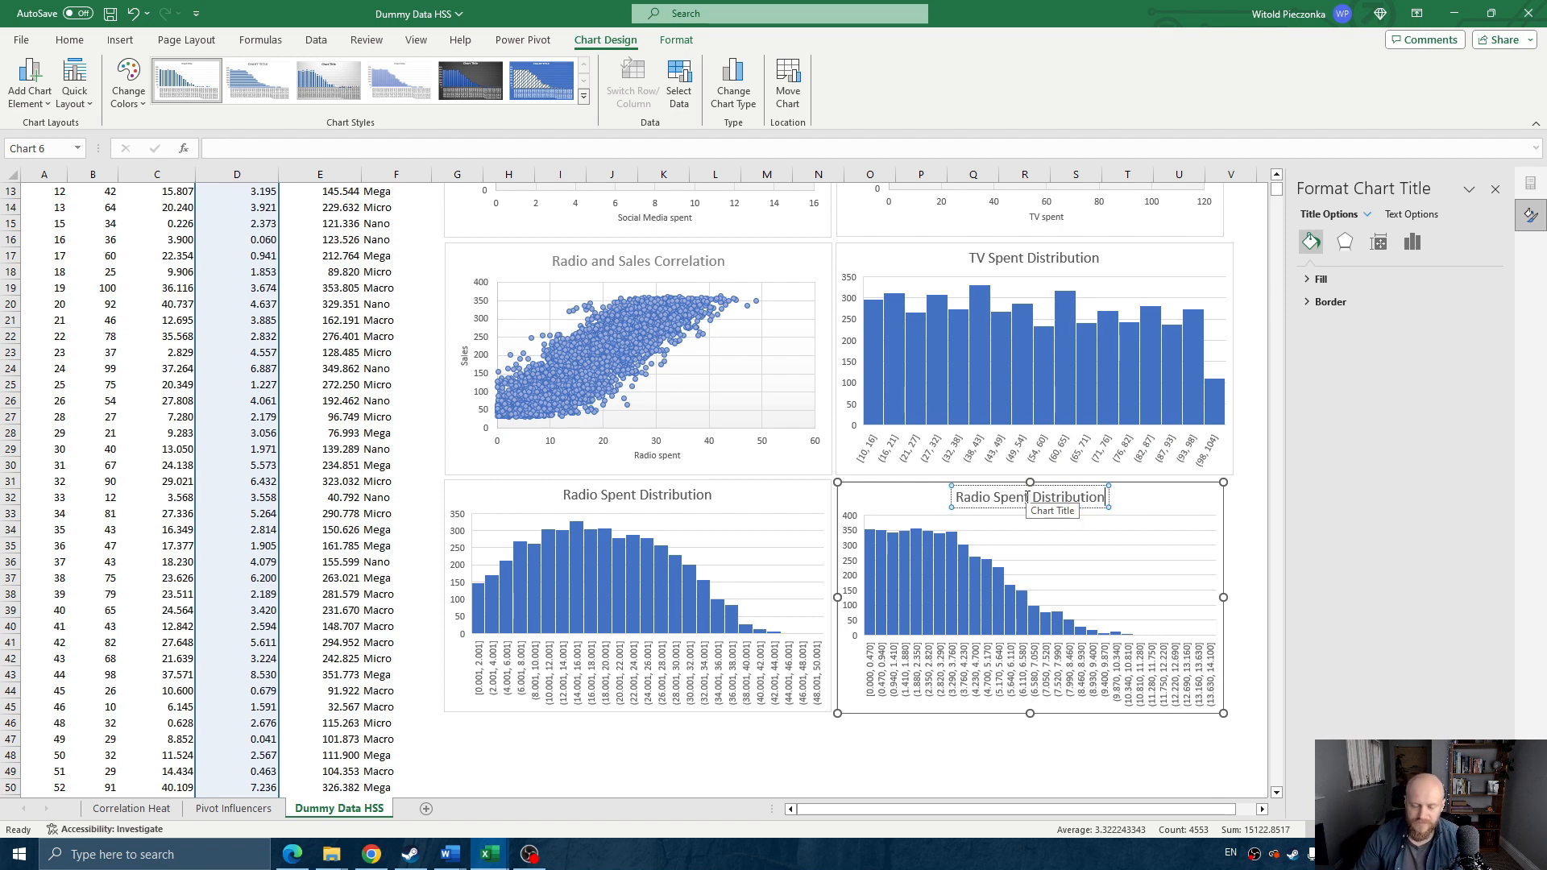
{"action": "left_click", "coordinate": [1251, 558]}
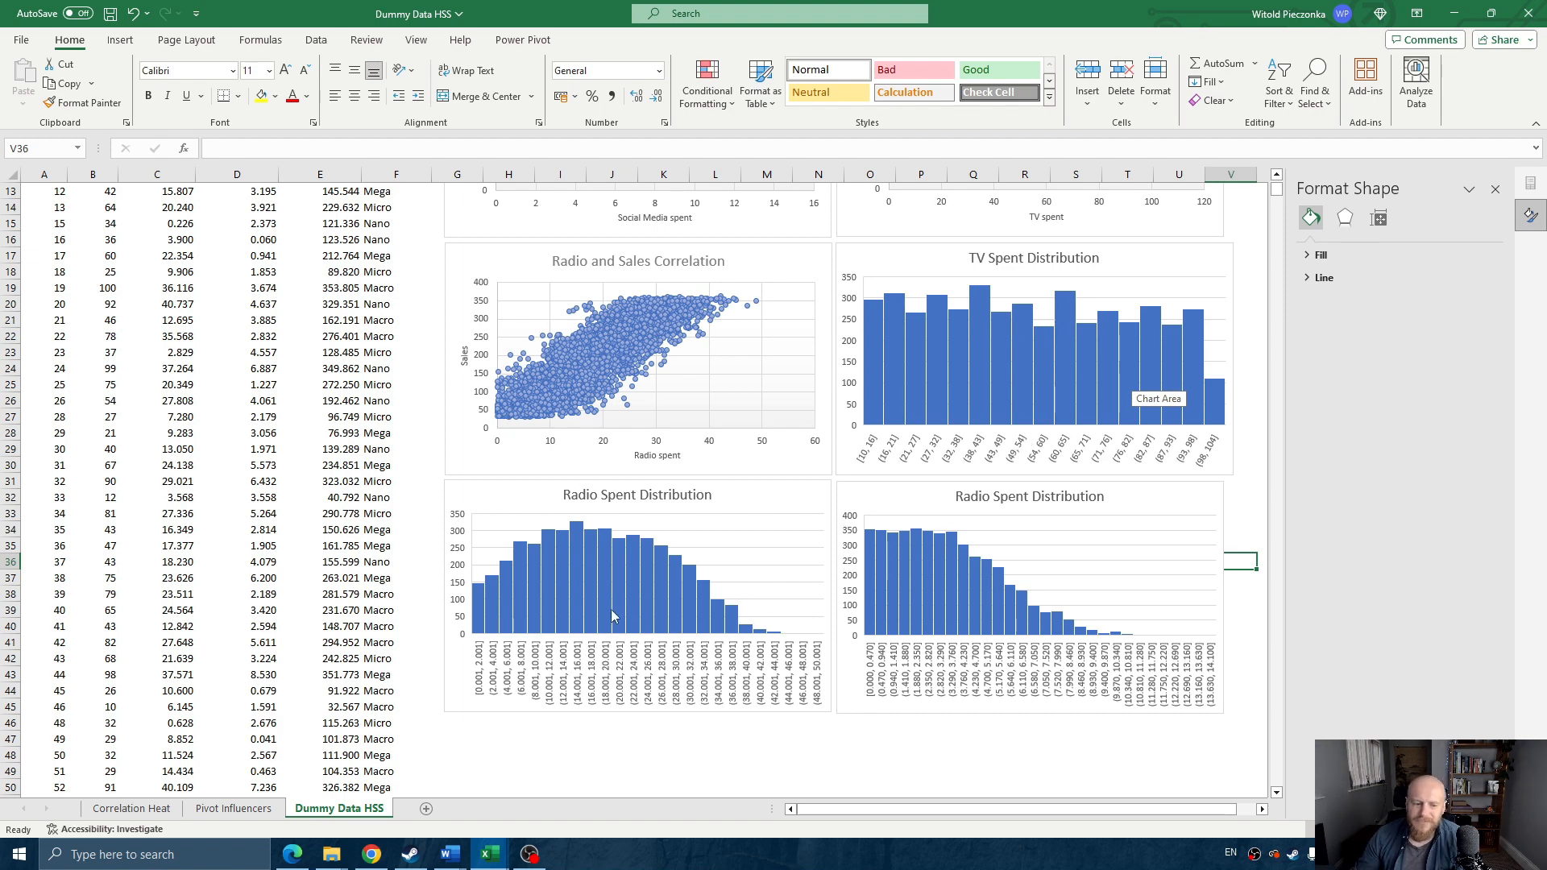
{"action": "left_click", "coordinate": [780, 491]}
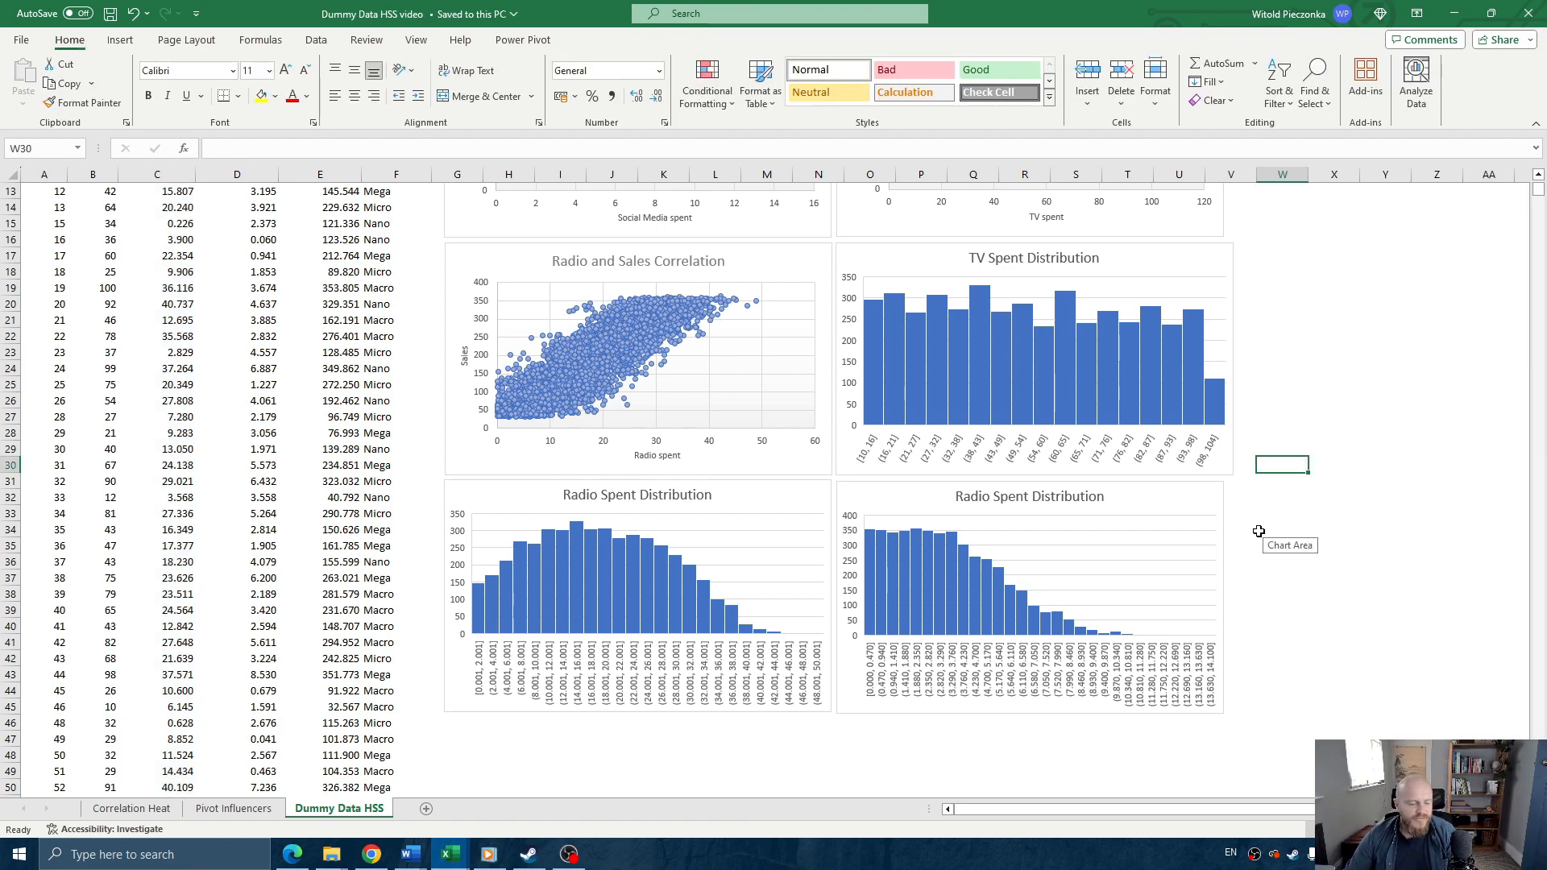
- Insert a Box and Whisker chart from the full TV, Radio and Social Media columns
{"action": "scroll", "coordinate": [1047, 538], "scroll_direction": "up", "scroll_amount": 4}
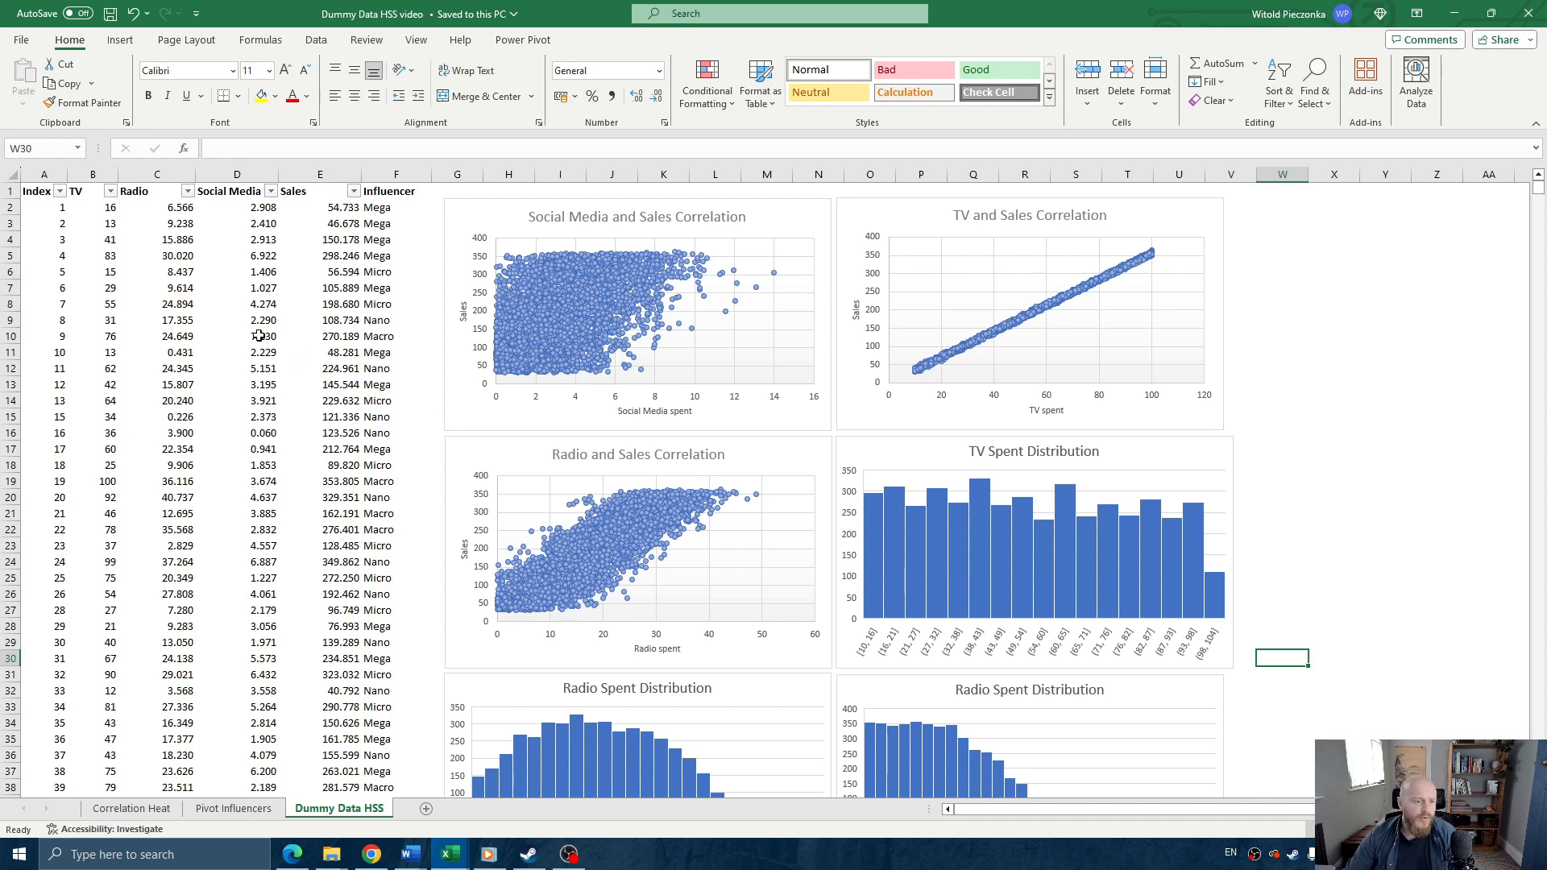
{"action": "left_click_drag", "start_coordinate": [97, 190], "coordinate": [228, 191]}
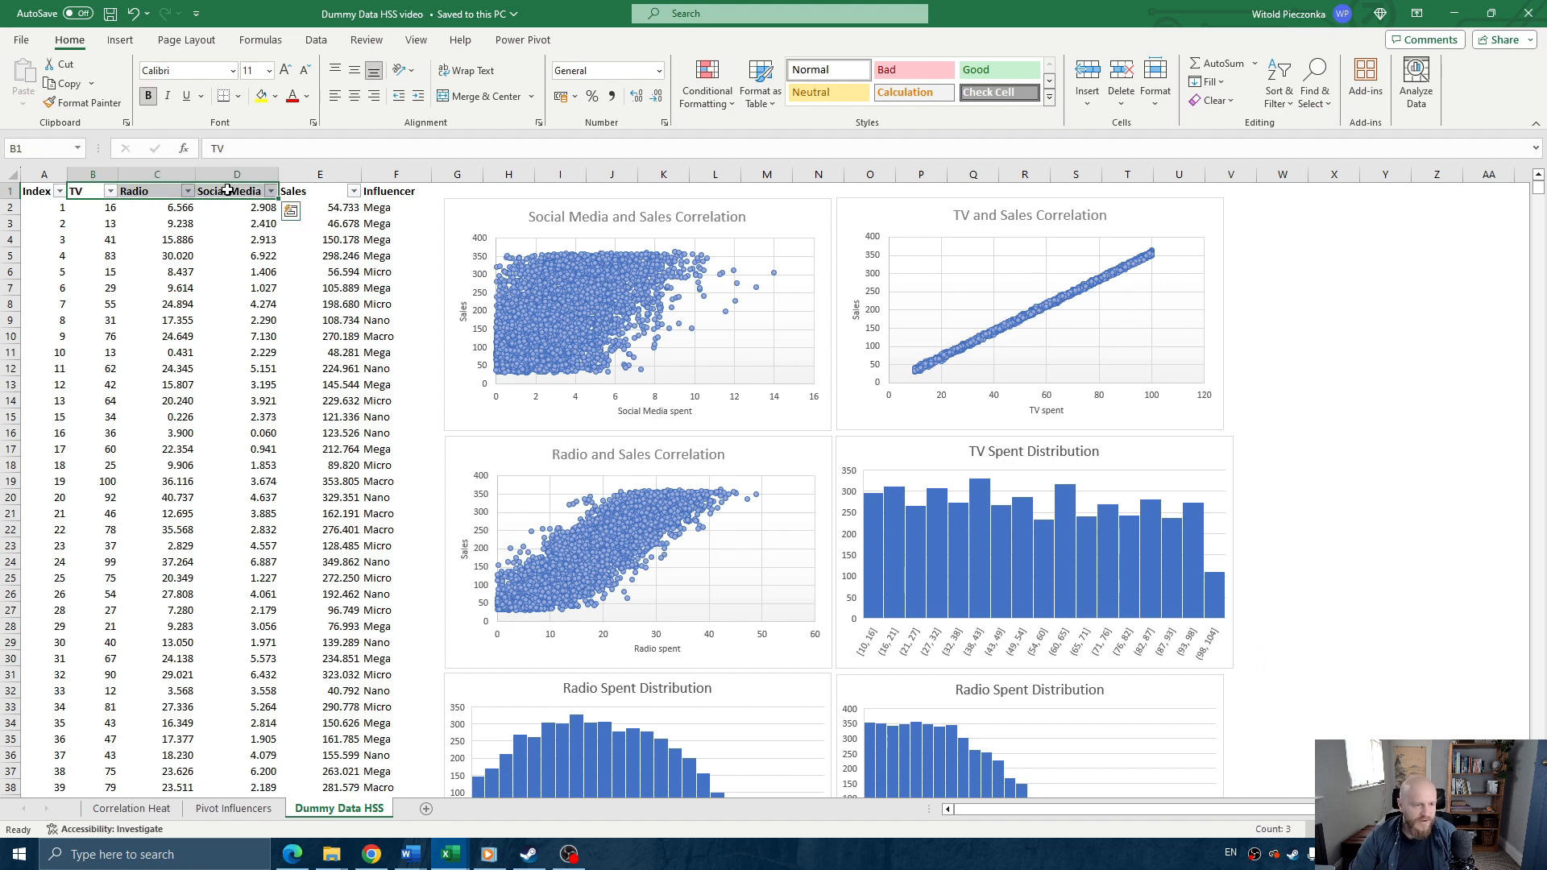
{"action": "key", "text": "ctrl+shift+Down"}
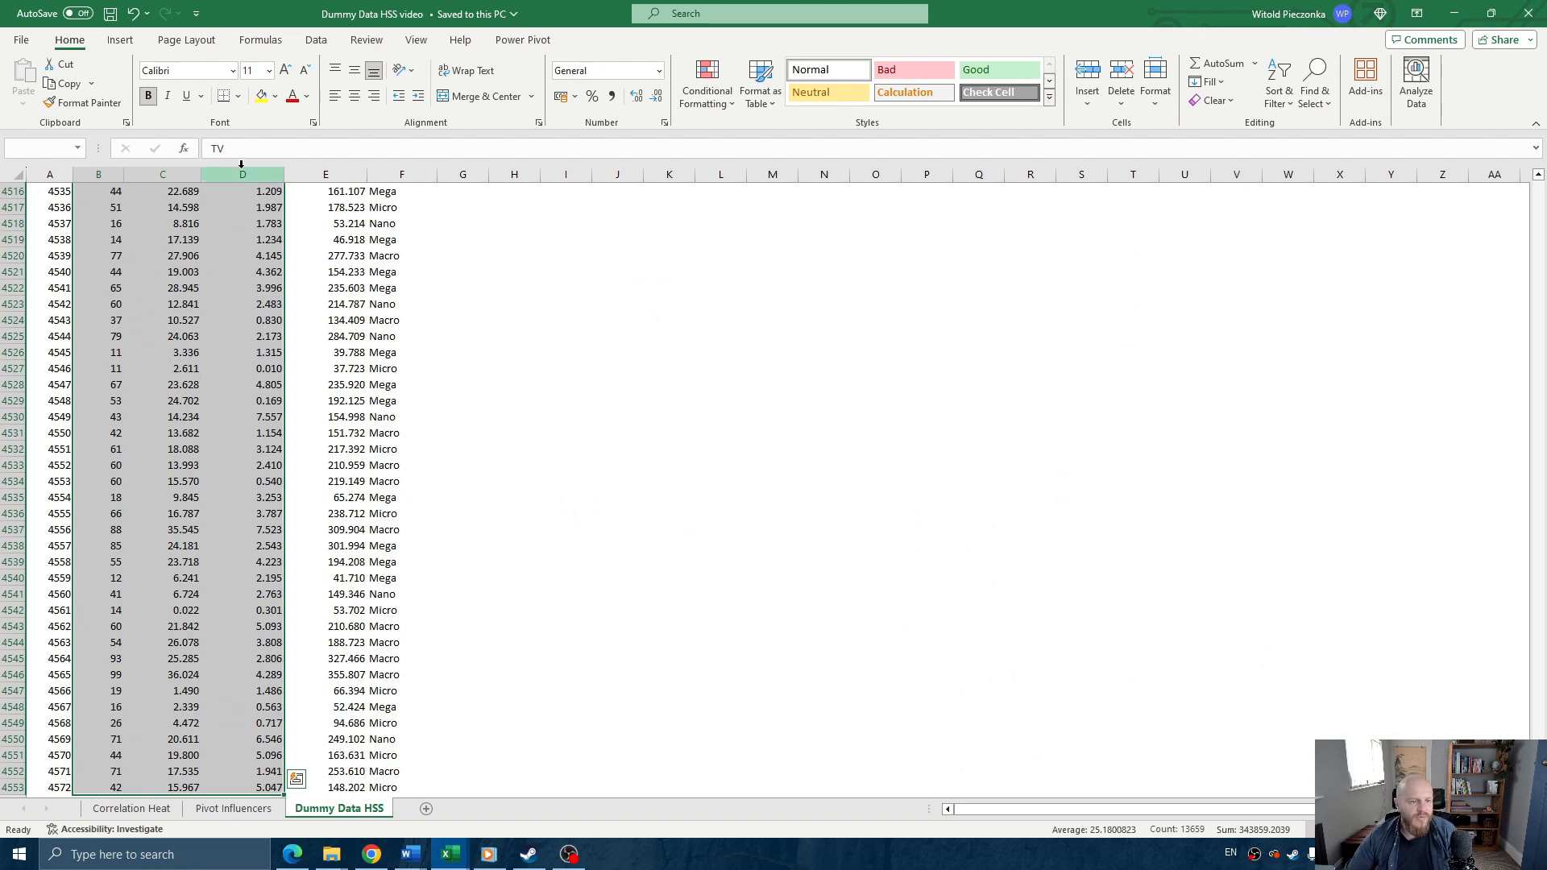
{"action": "left_click", "coordinate": [125, 42]}
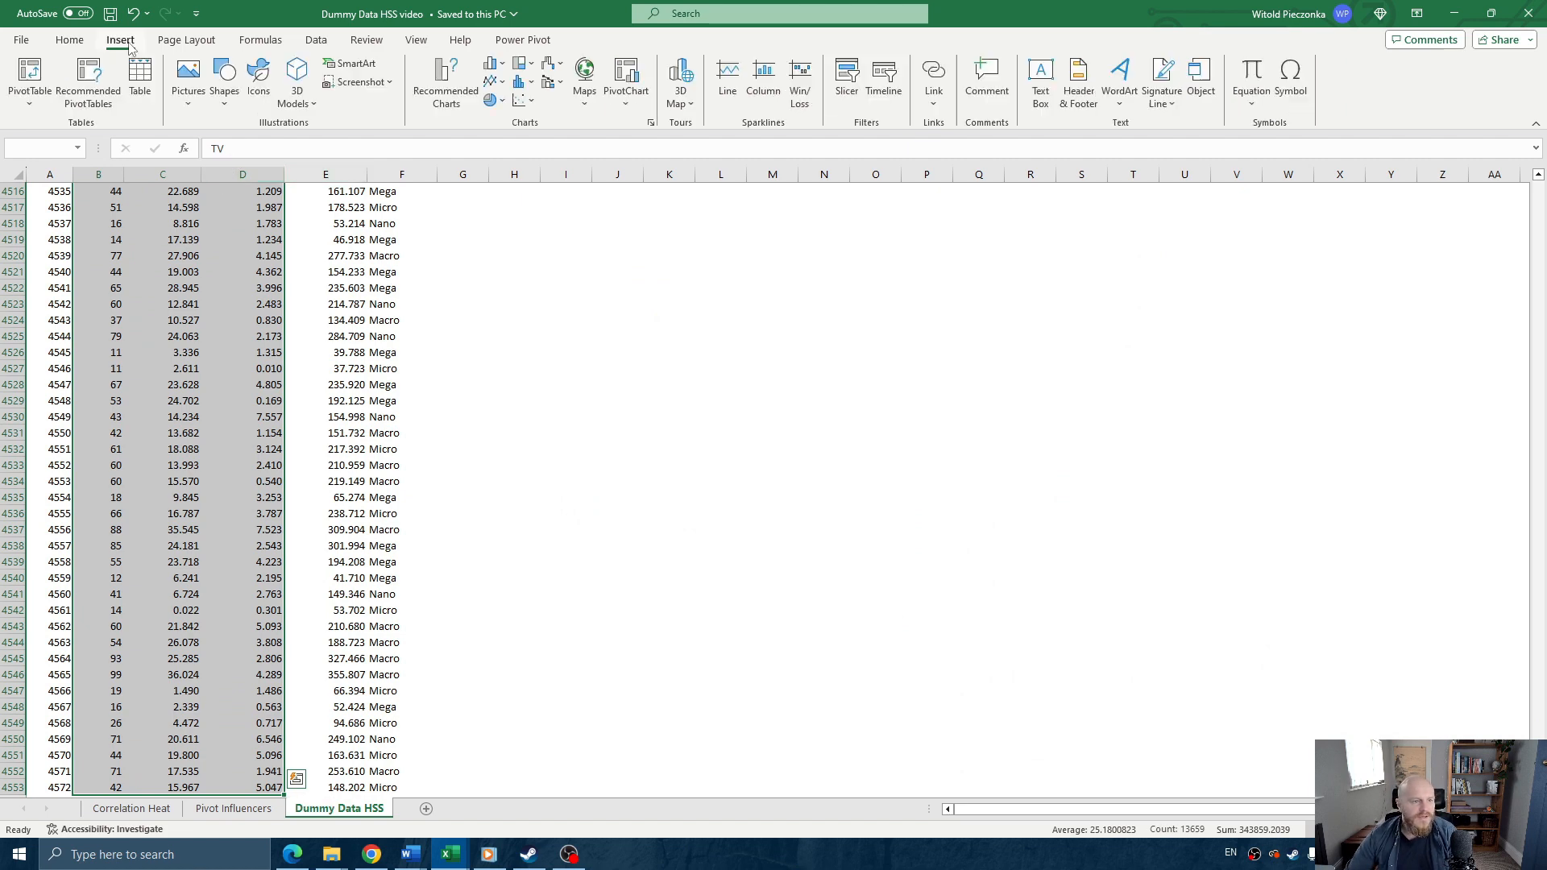
{"action": "left_click", "coordinate": [475, 92]}
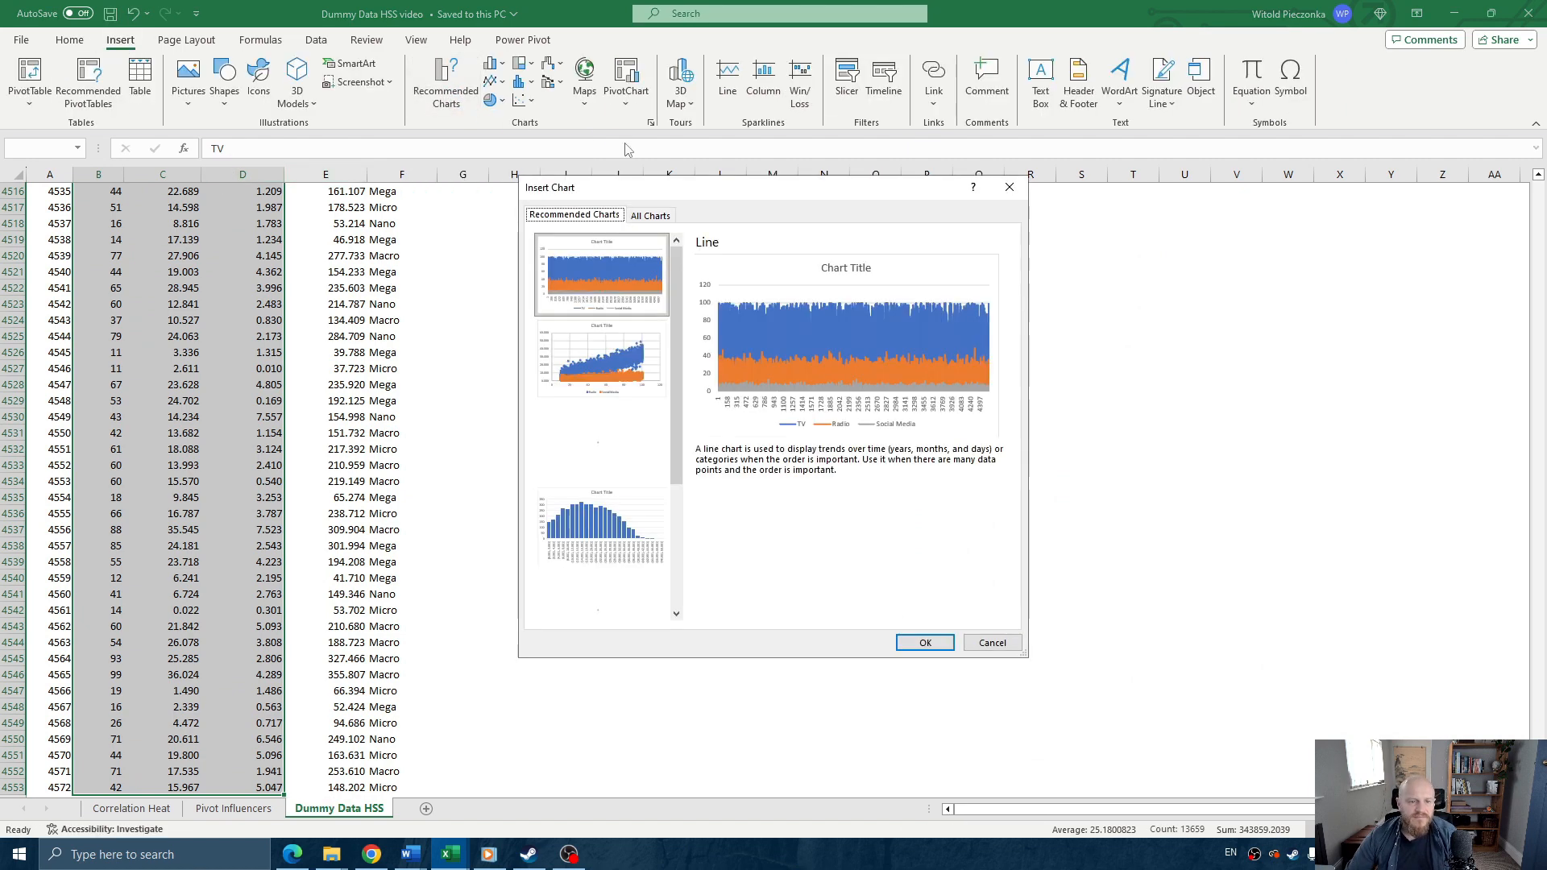
{"action": "left_click", "coordinate": [655, 215]}
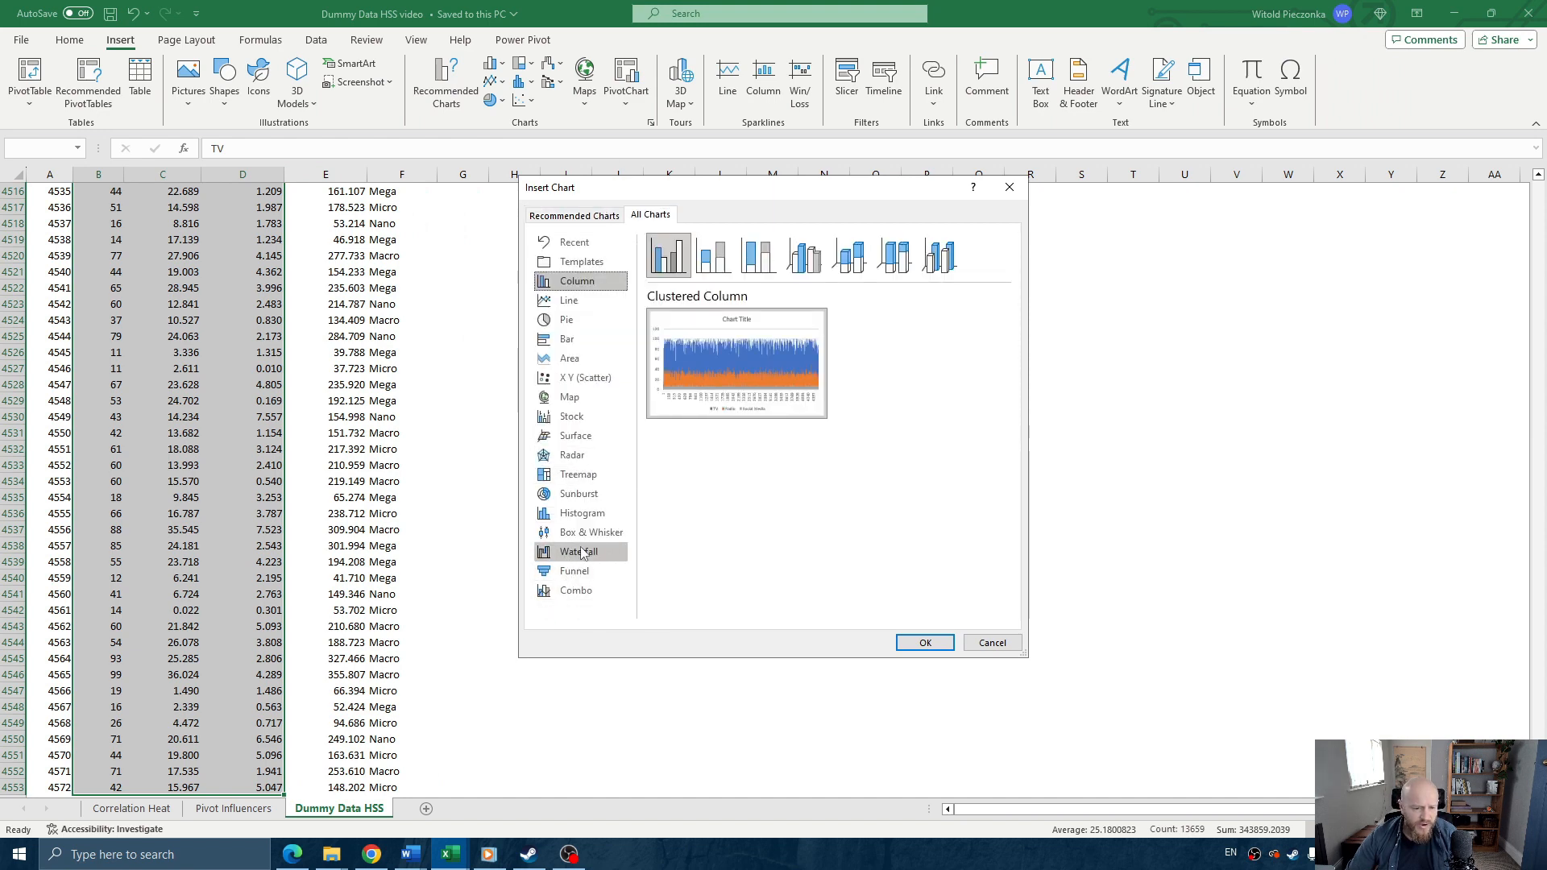
{"action": "left_click", "coordinate": [565, 539]}
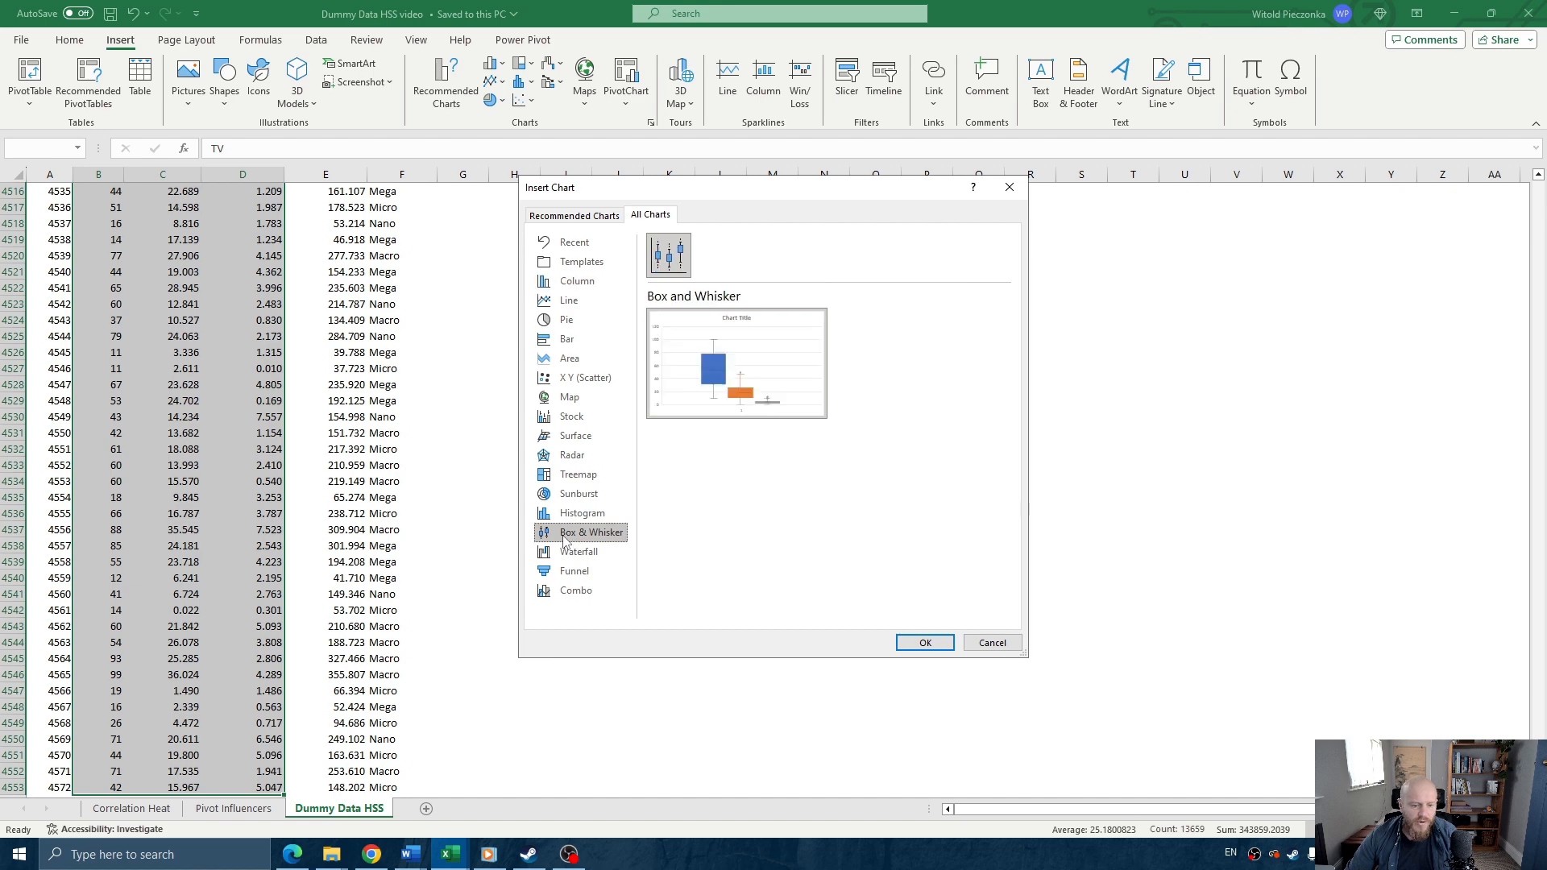
{"action": "left_click", "coordinate": [919, 642]}
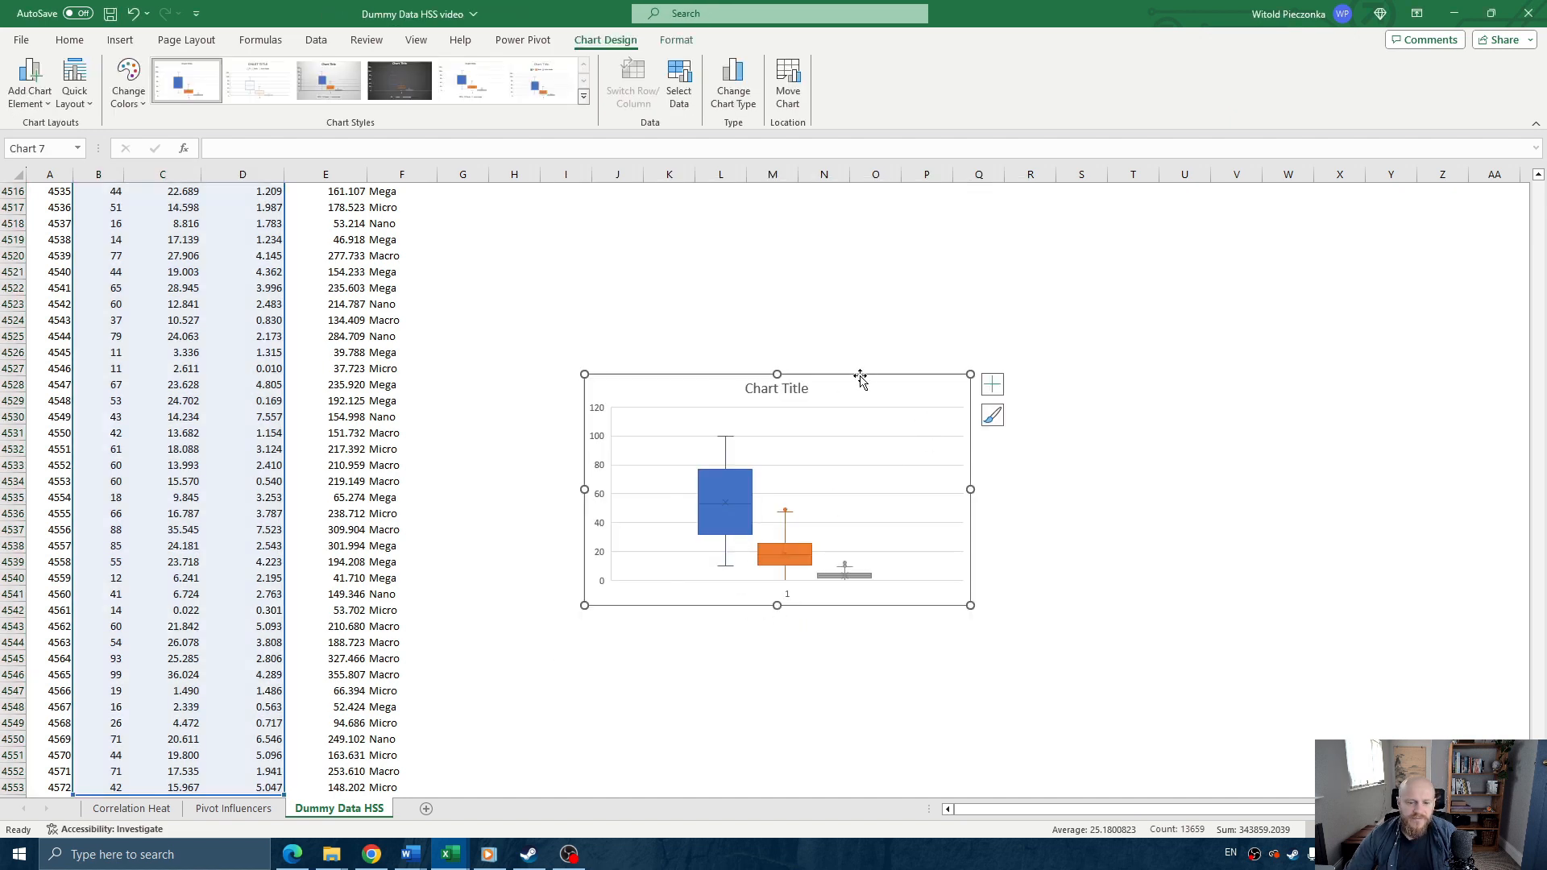
- Cut the box-and-whisker chart and paste it near the top of the sheet, directly below the Radio histogram
{"action": "key", "text": "Delete"}
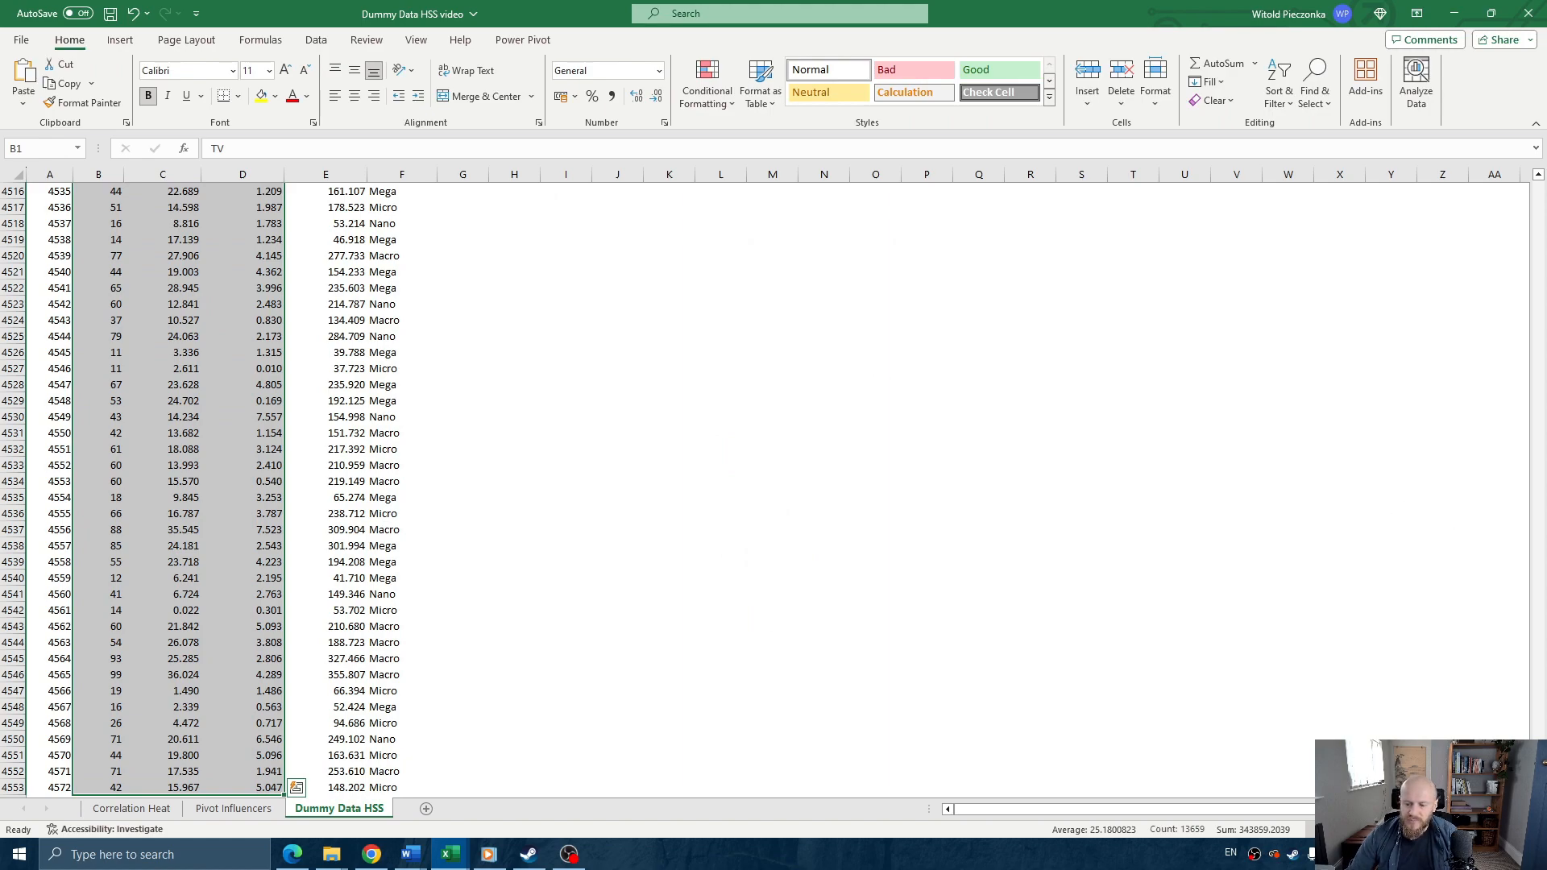
{"action": "left_click_drag", "start_coordinate": [1538, 778], "coordinate": [1535, 179]}
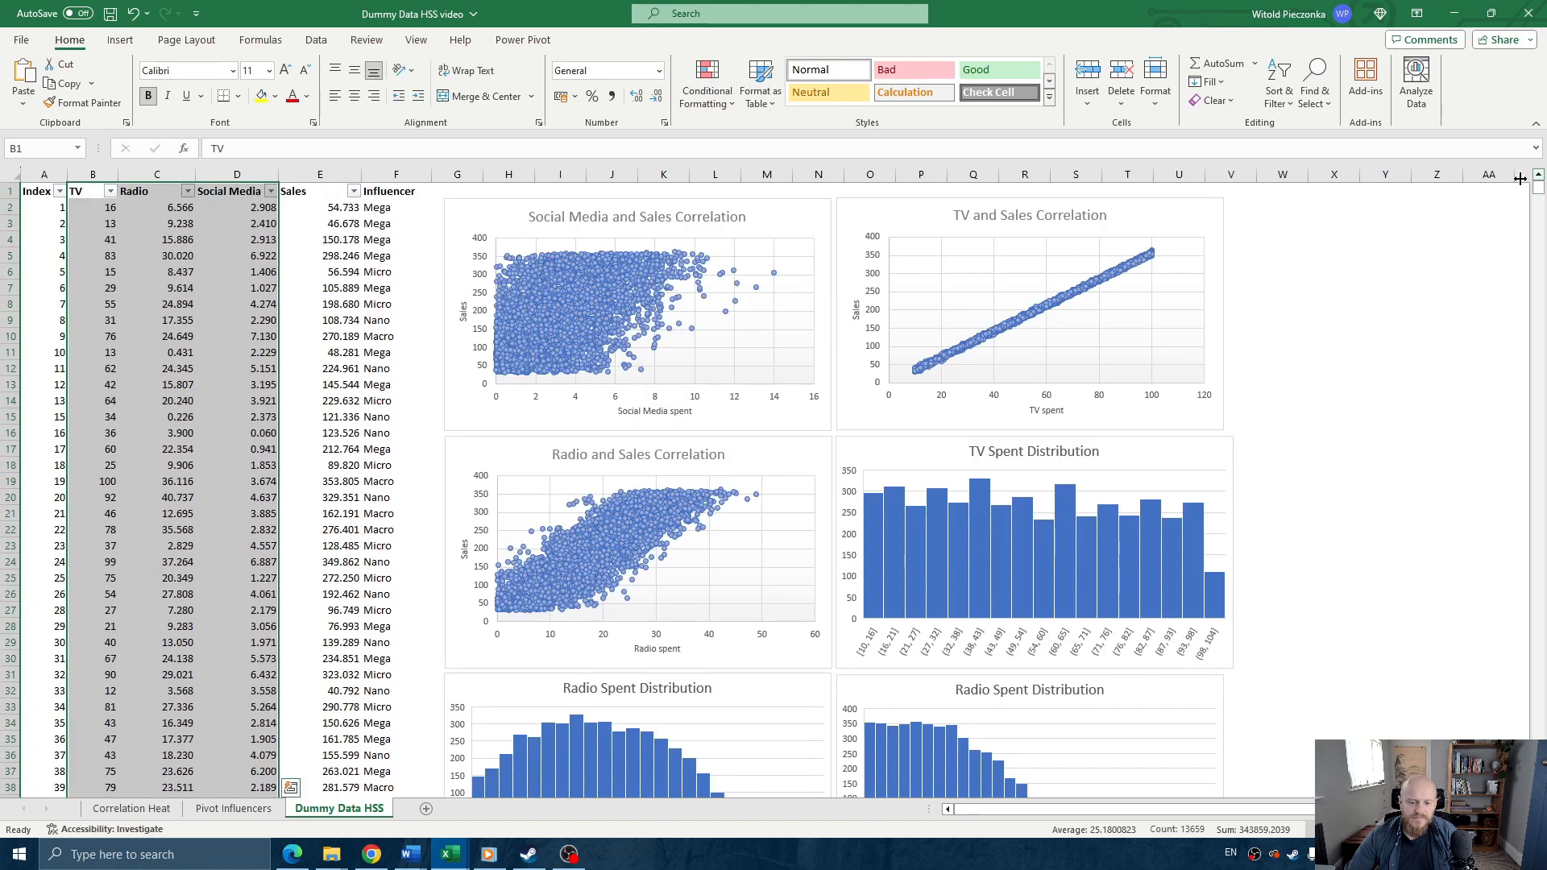
{"action": "scroll", "coordinate": [1084, 468], "scroll_direction": "down", "scroll_amount": 10}
{"action": "left_click", "coordinate": [671, 490]}
{"action": "left_click", "coordinate": [608, 463]}
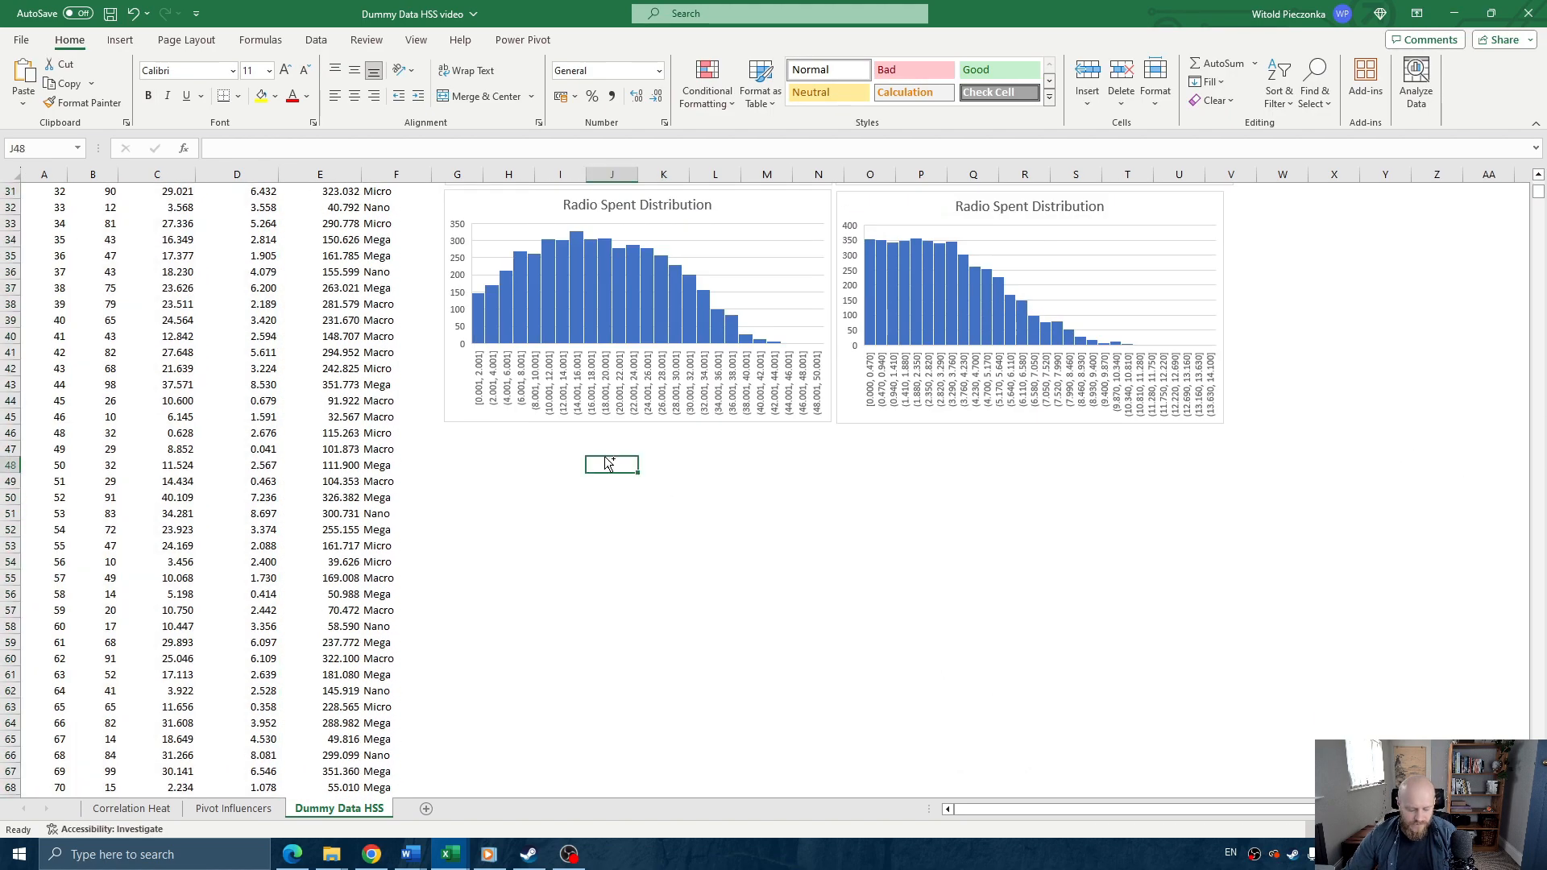
{"action": "key", "text": "ctrl+v"}
{"action": "left_click_drag", "start_coordinate": [846, 456], "coordinate": [718, 438]}
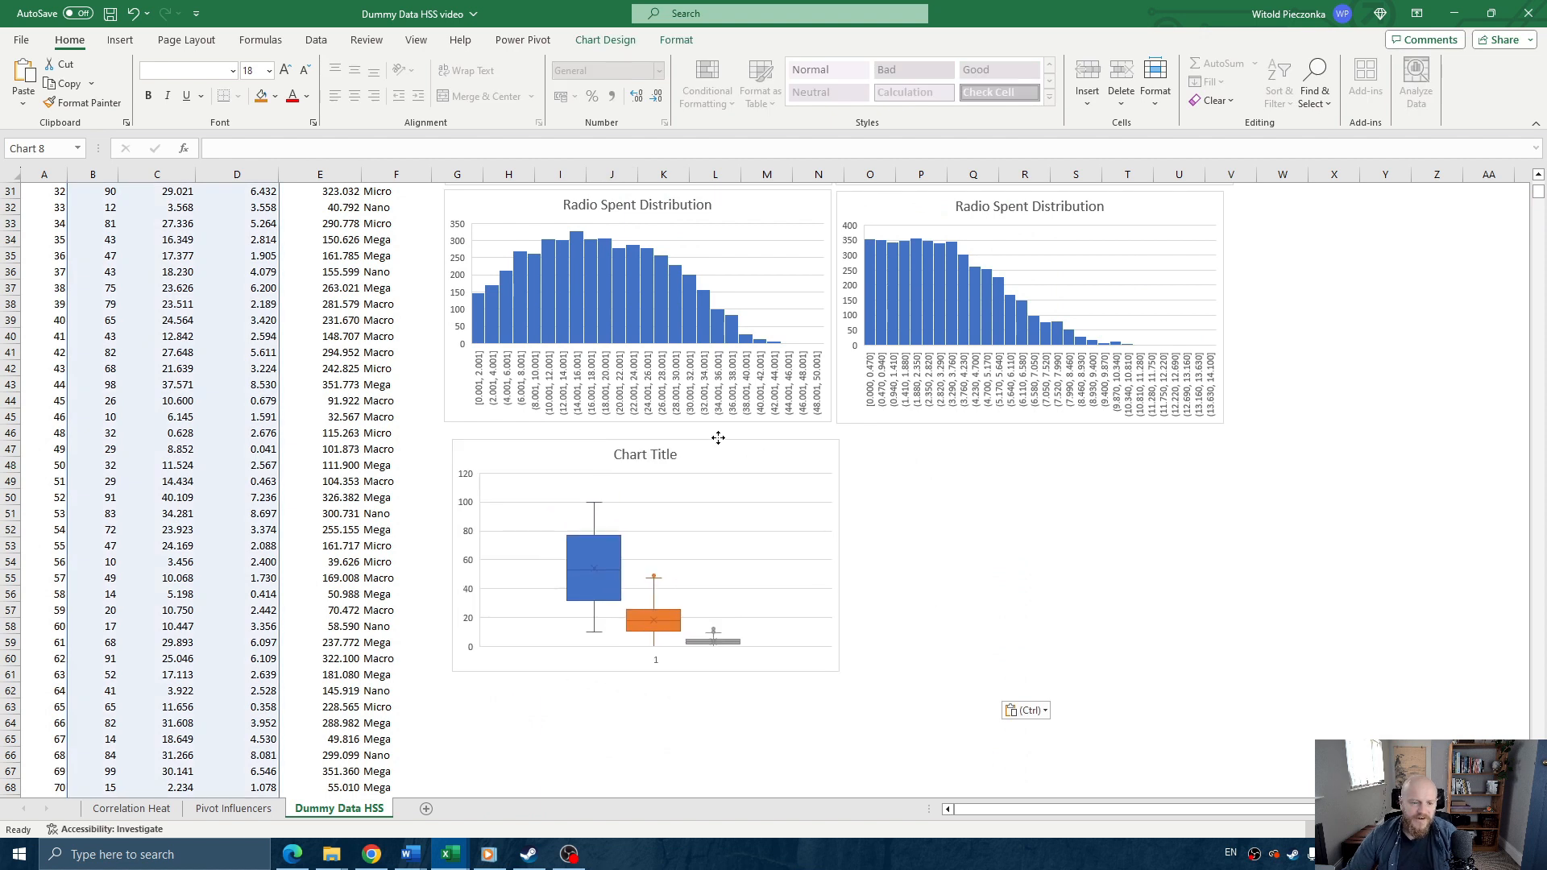
- Change the box-and-whisker chart's title to "Marketing Campaings"
{"action": "left_click", "coordinate": [713, 440]}
{"action": "double_click", "coordinate": [664, 455]}
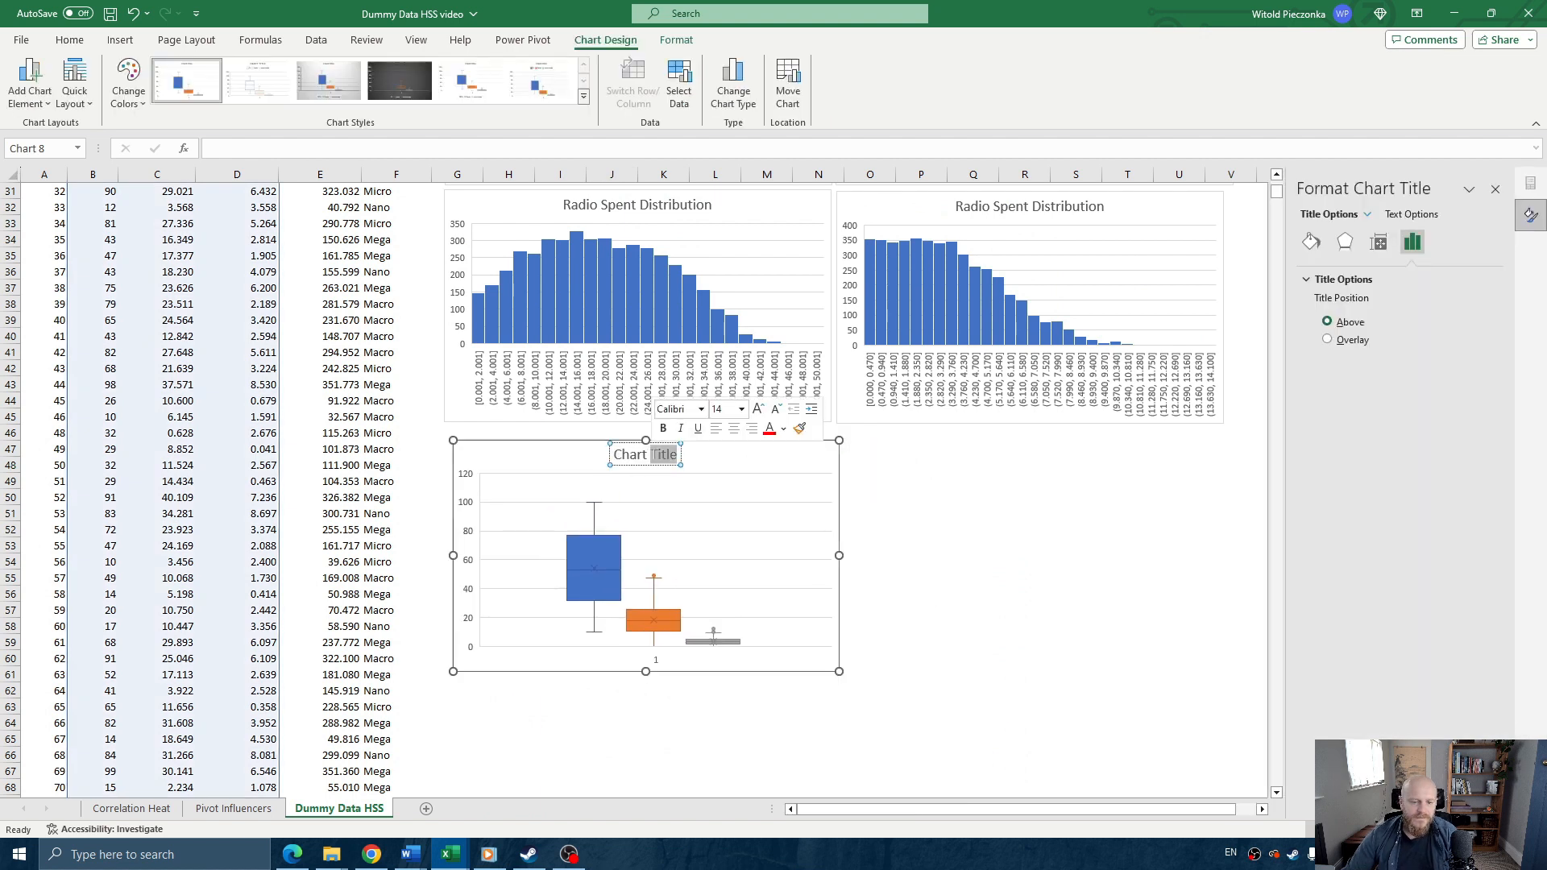
{"action": "triple_click", "coordinate": [652, 454]}
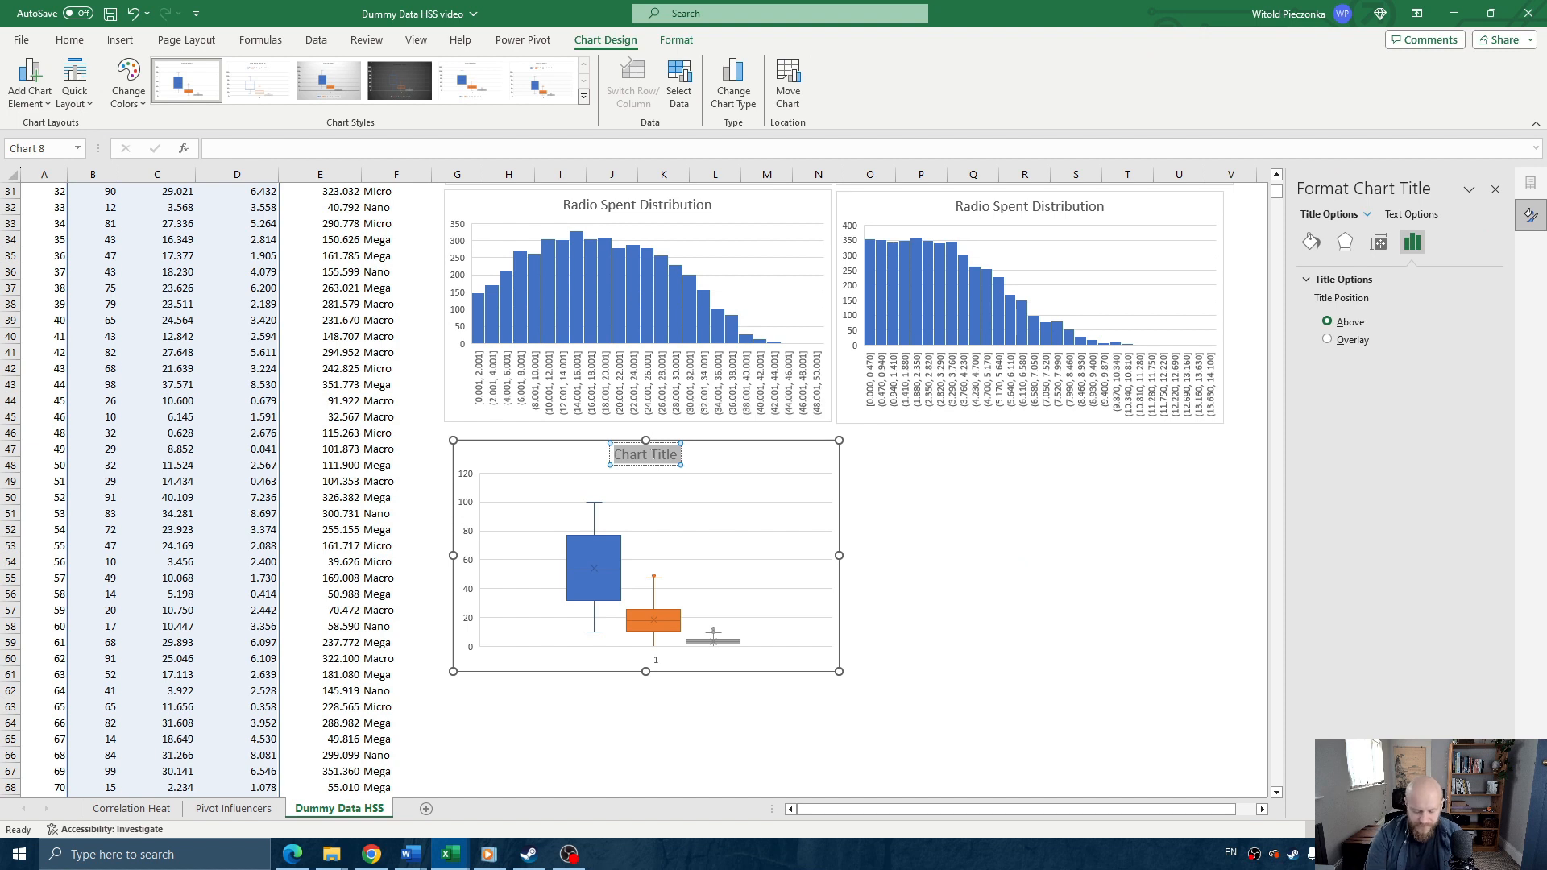
{"action": "type", "text": "Box chart"}
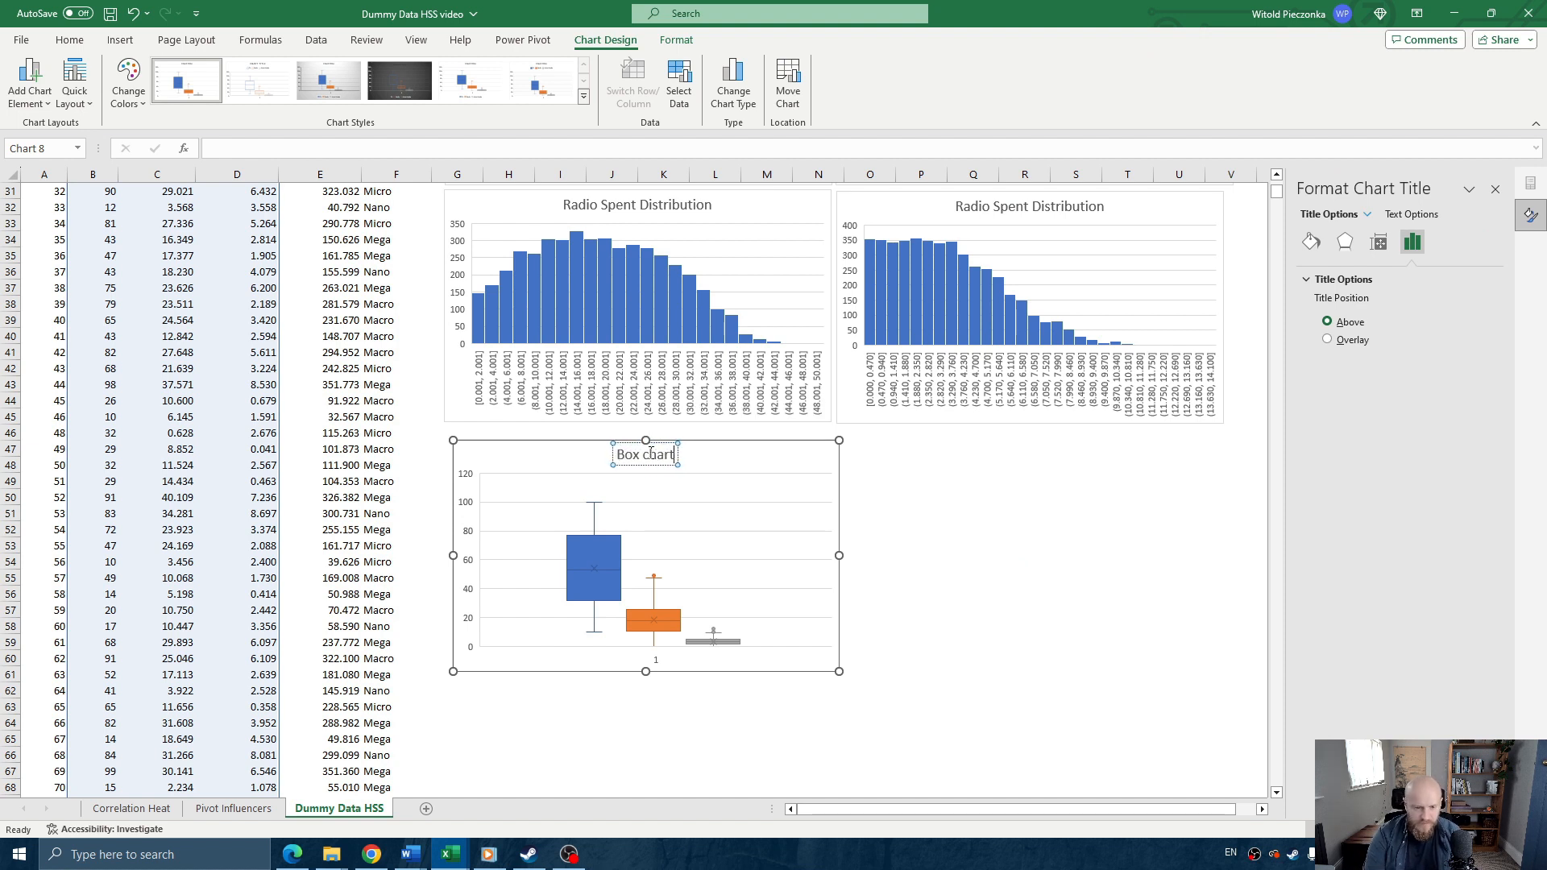
{"action": "key", "text": "BackSpace"}
{"action": "key", "text": "BackSpace"}
{"action": "key", "text": "BackSpace"}
{"action": "key", "text": "BackSpace"}
{"action": "key", "text": "BackSpace"}
{"action": "key", "text": "BackSpace"}
{"action": "key", "text": "BackSpace"}
{"action": "key", "text": "BackSpace"}
{"action": "key", "text": "BackSpace"}
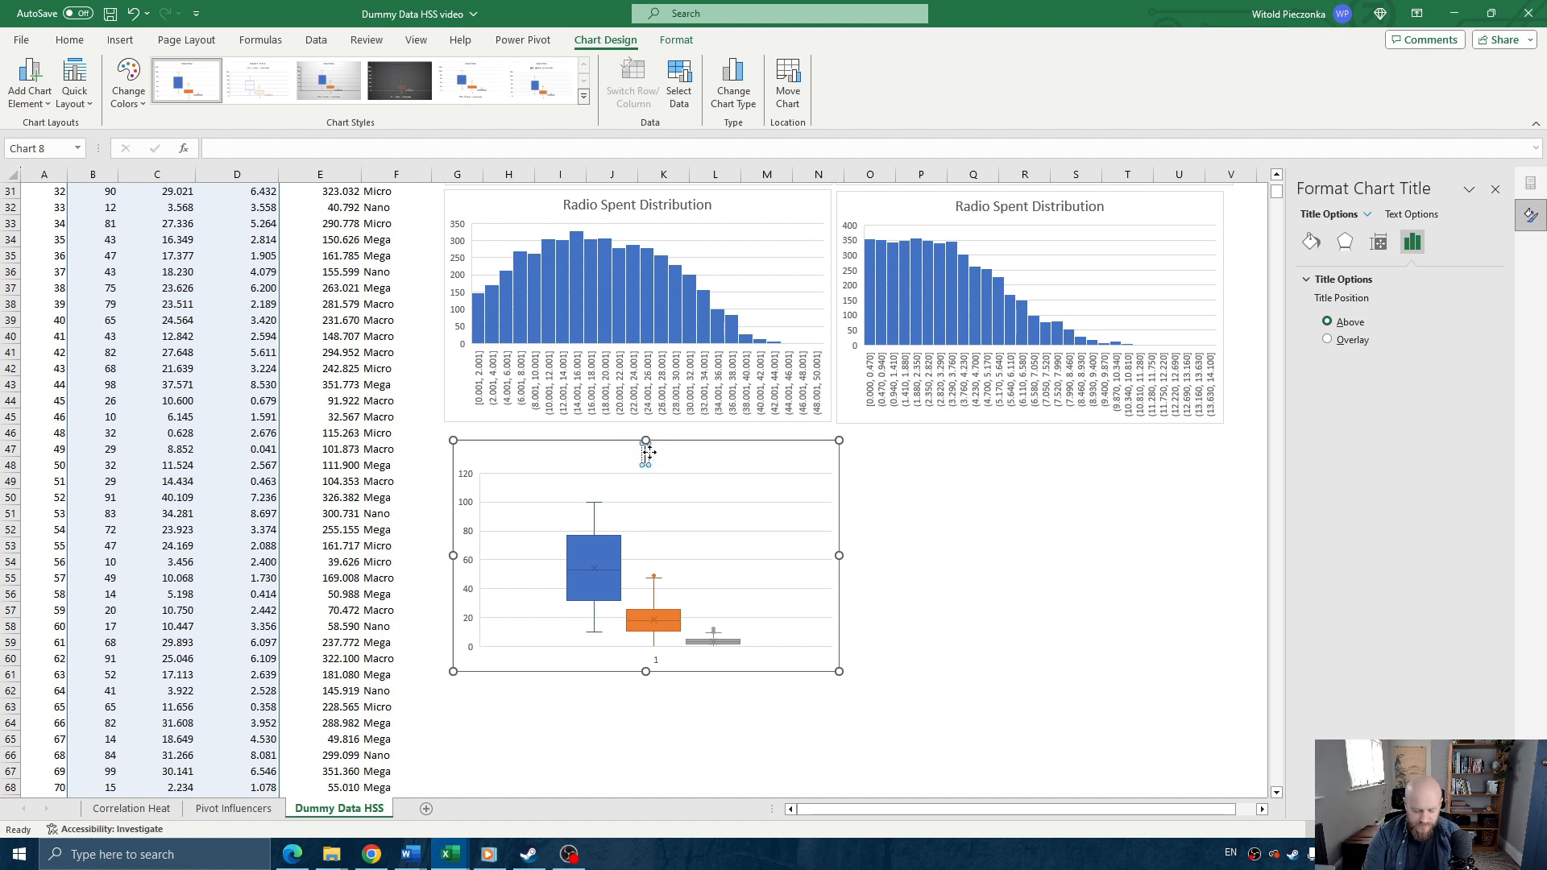
{"action": "type", "text": "Marketing"}
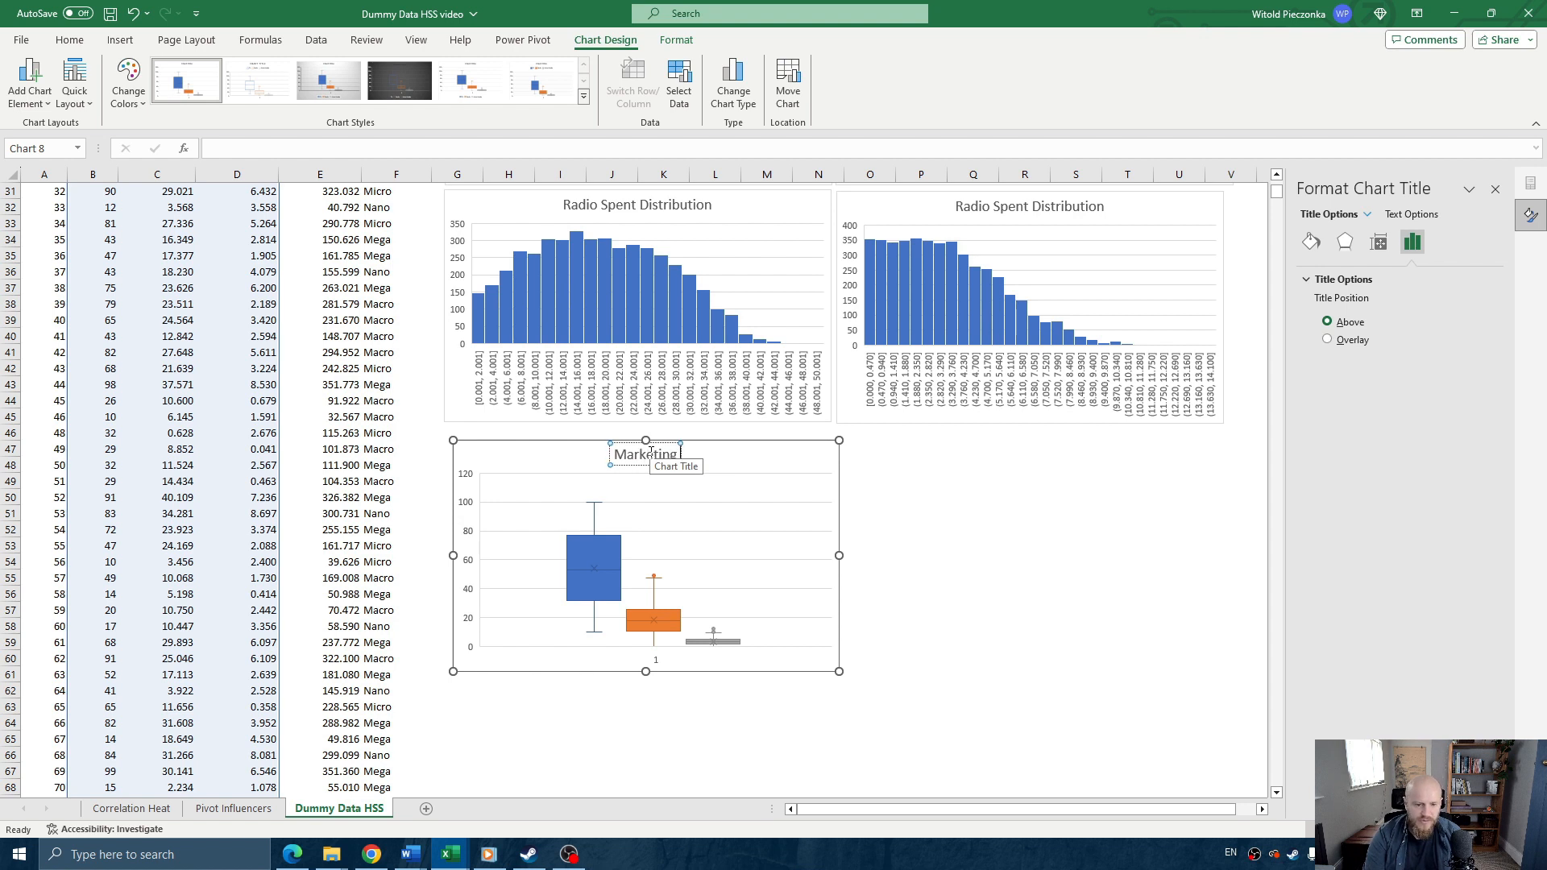
{"action": "type", "text": " Campaing"}
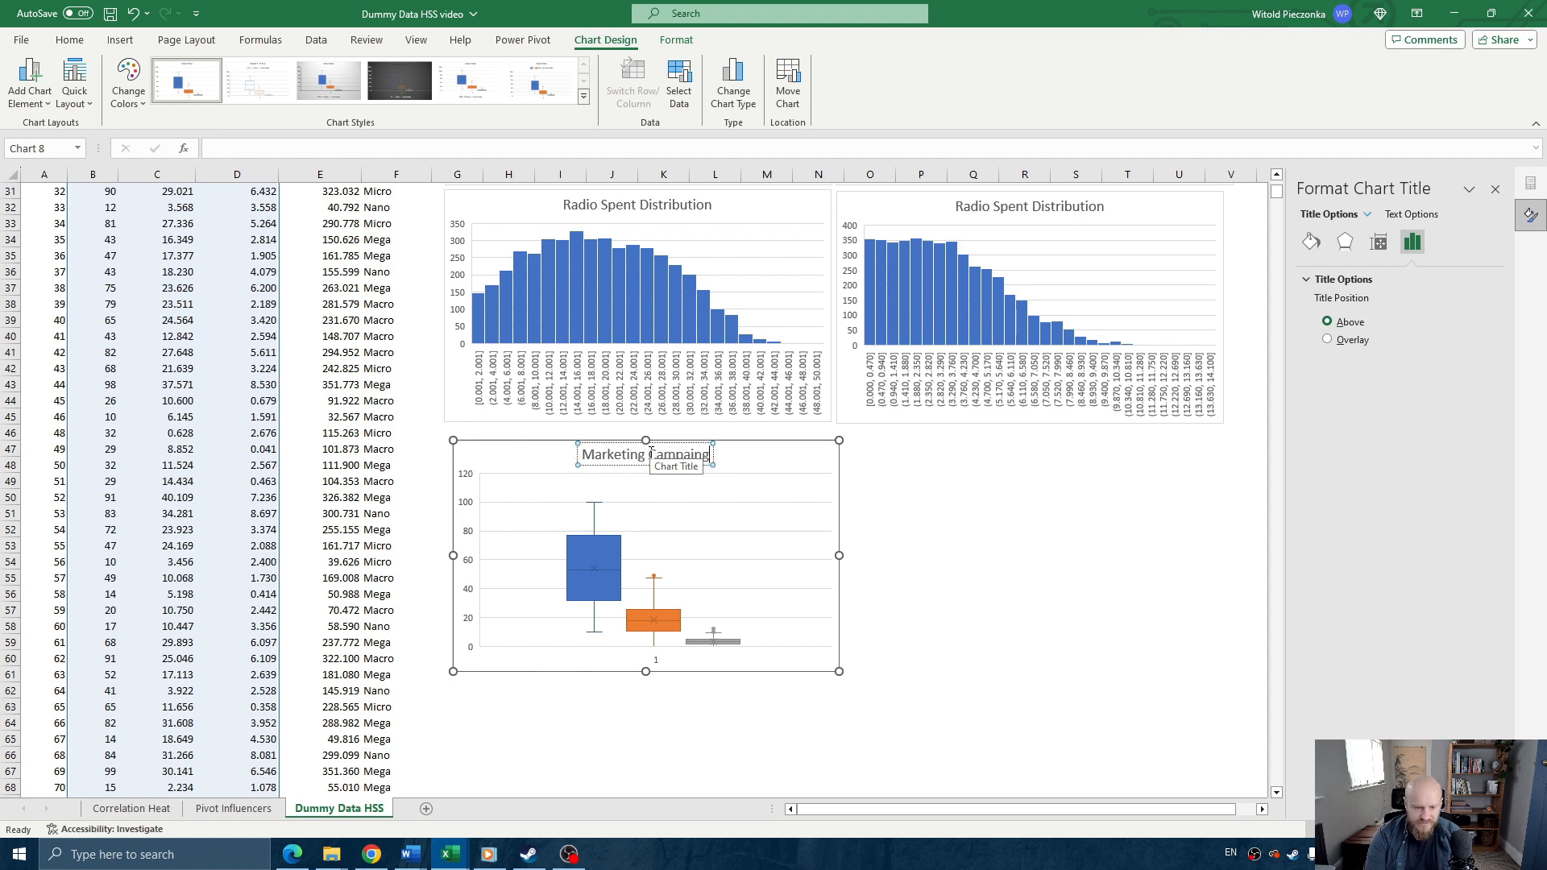
{"action": "type", "text": "s"}
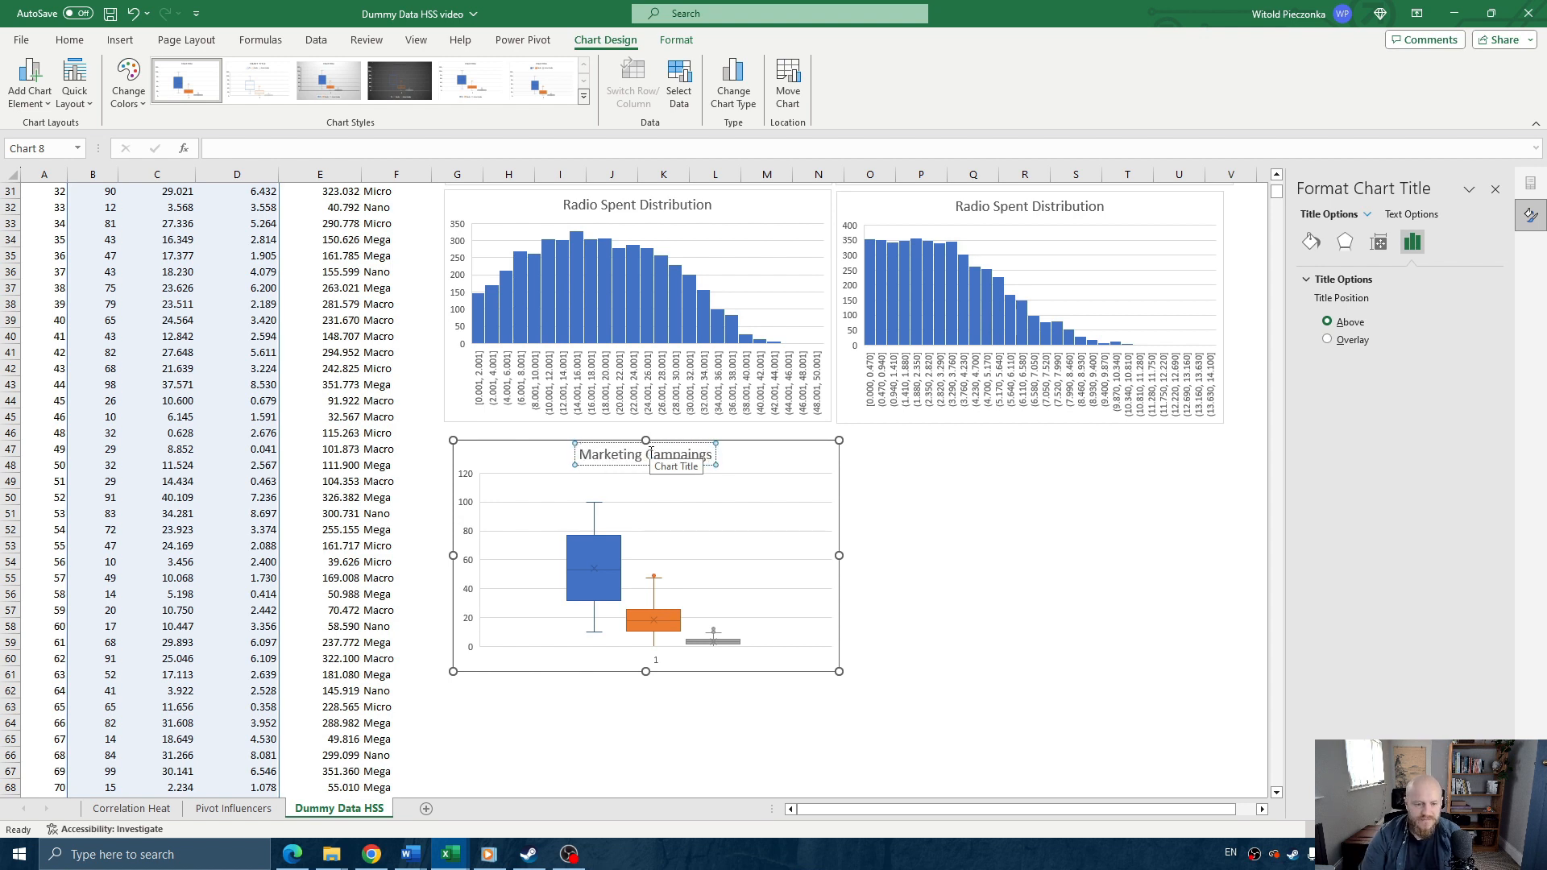
- Add a legend to the Marketing Campaings chart and deselect the chart
{"action": "left_click", "coordinate": [822, 468]}
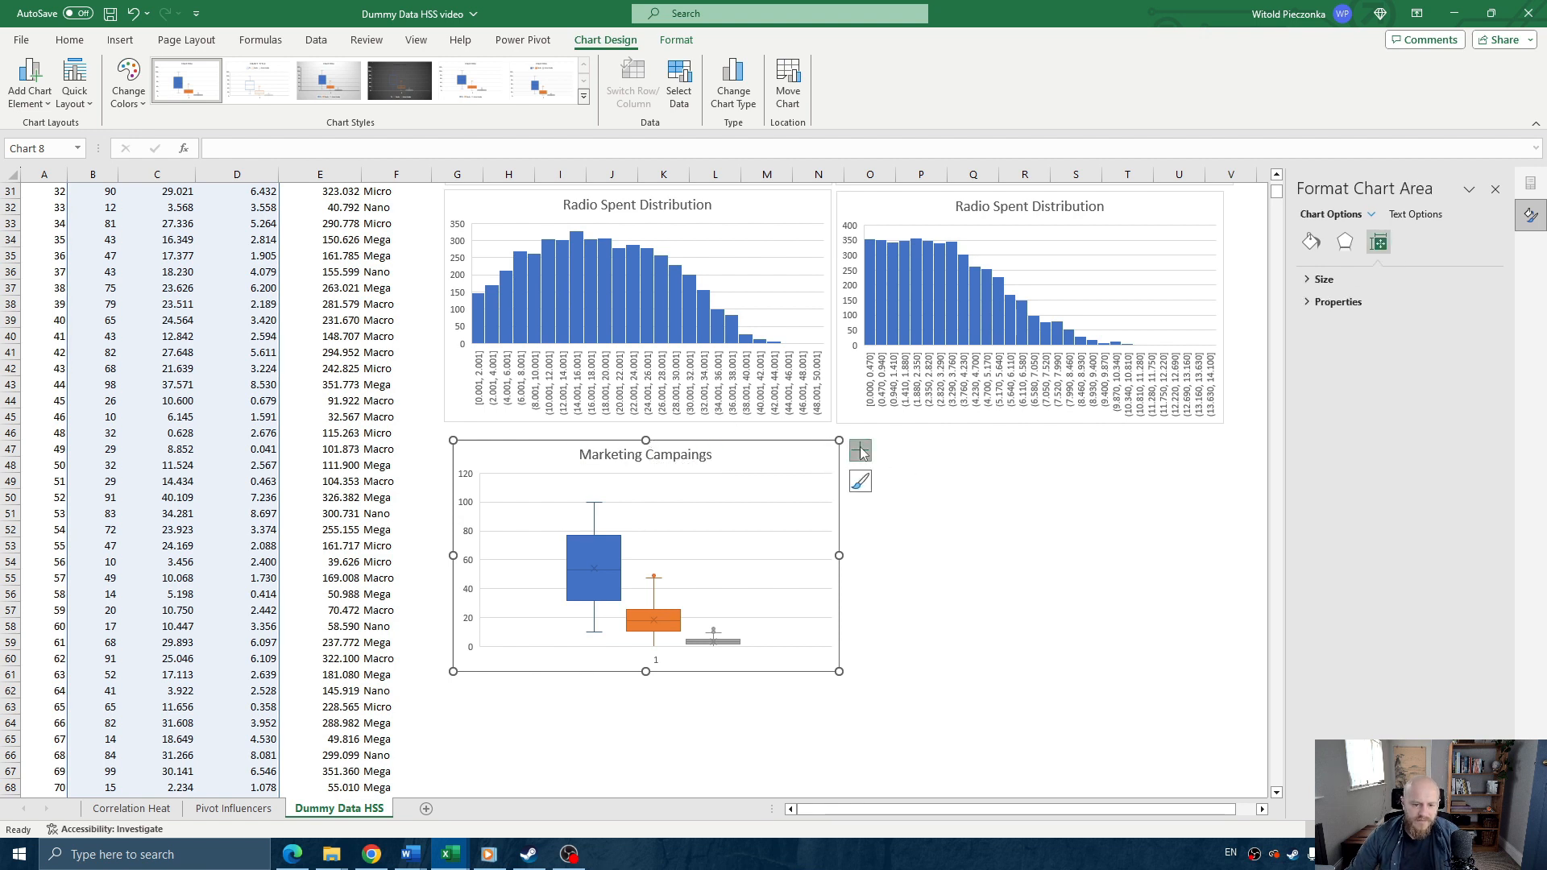
{"action": "left_click", "coordinate": [860, 449]}
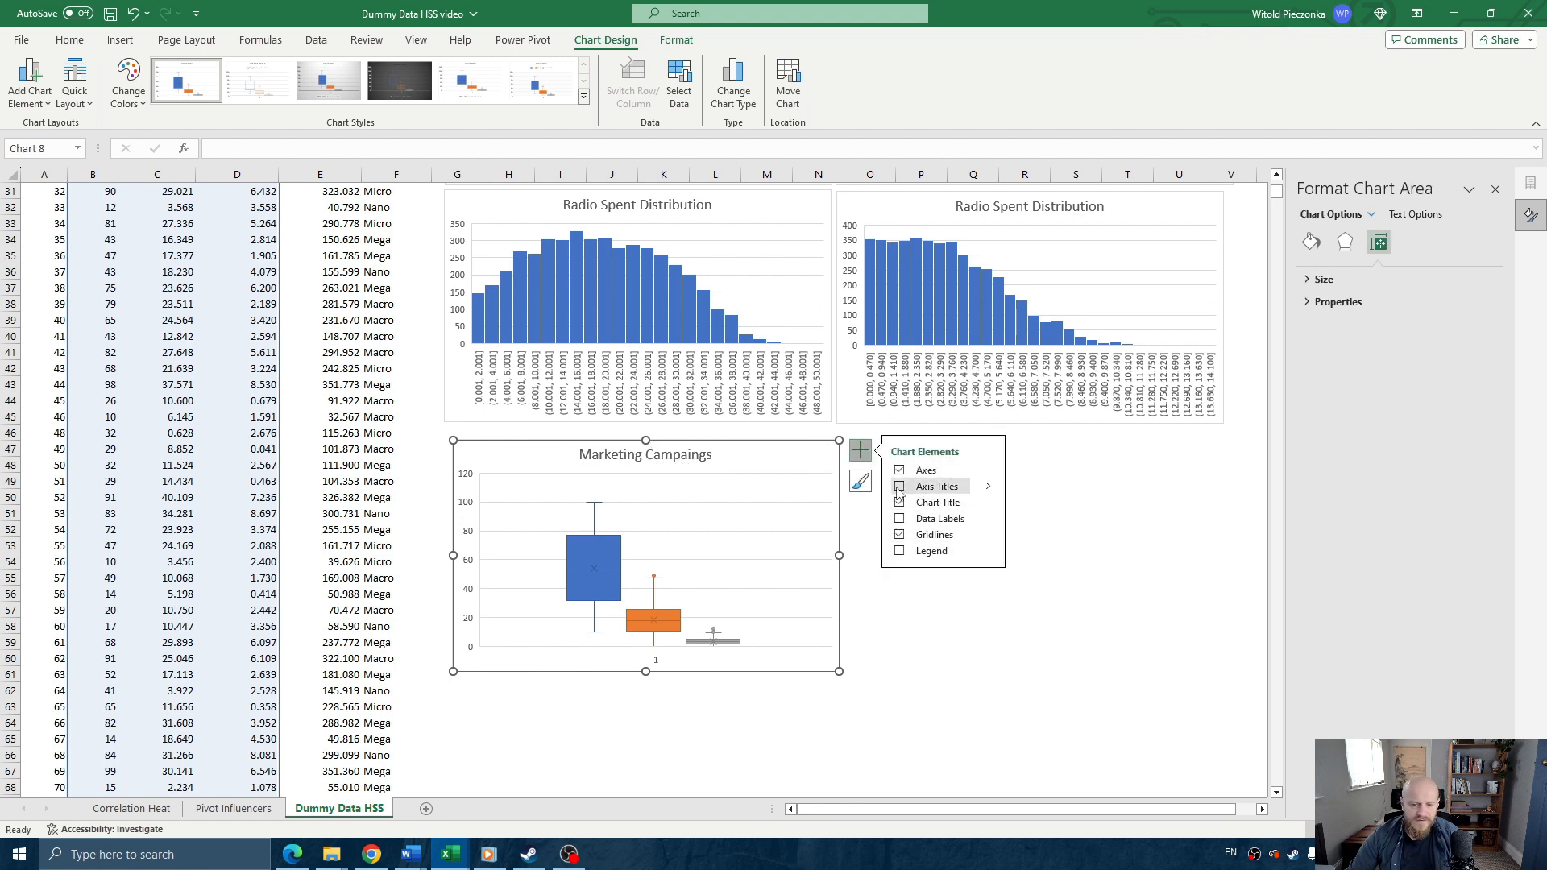
{"action": "left_click", "coordinate": [901, 551]}
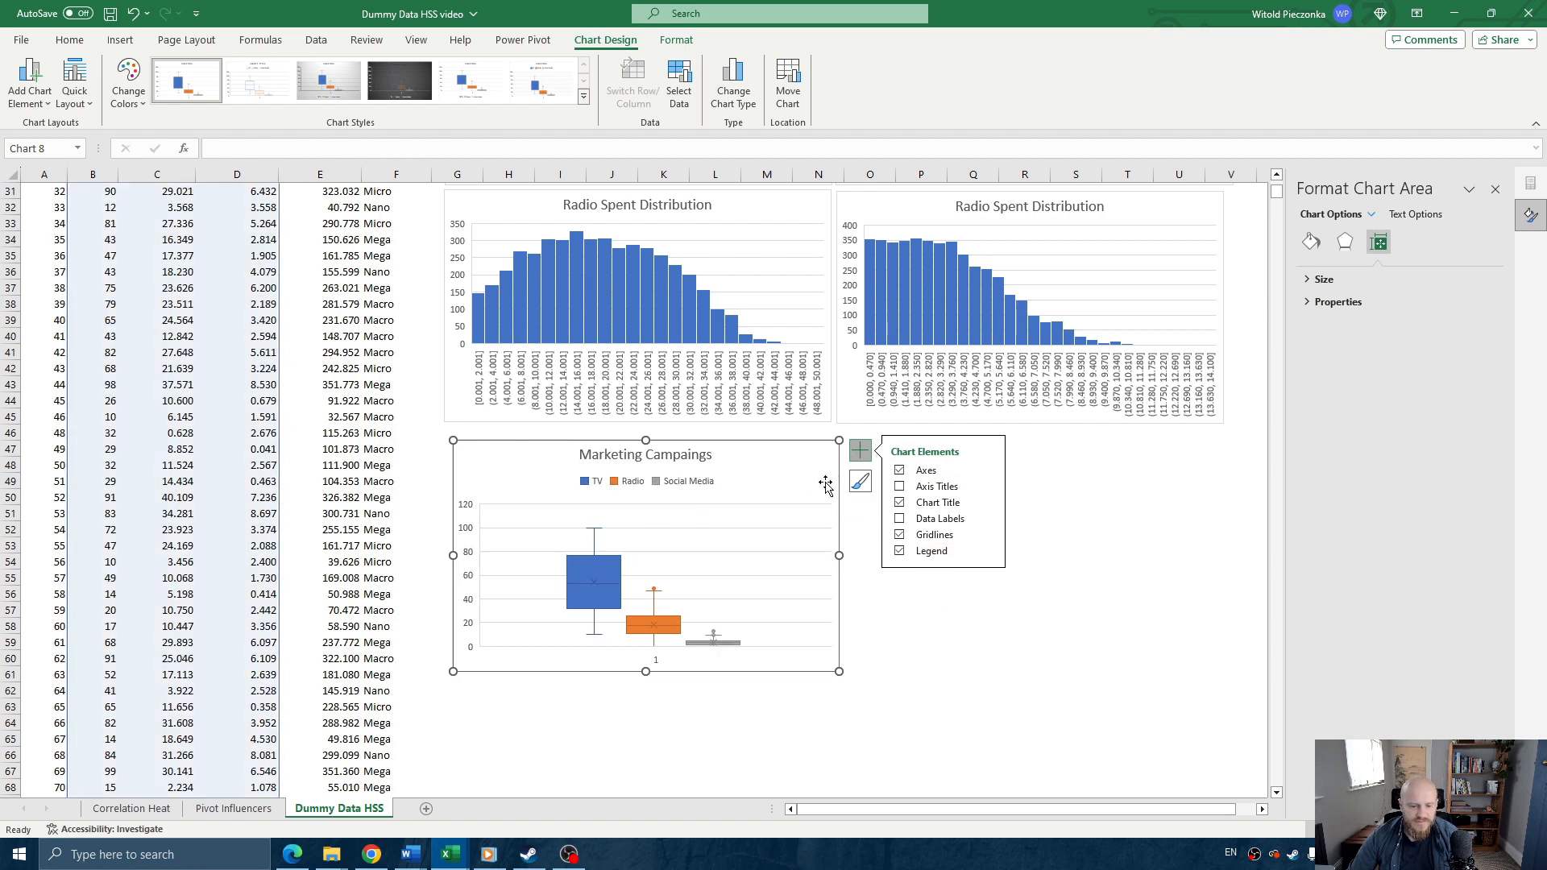
{"action": "left_click", "coordinate": [900, 606]}
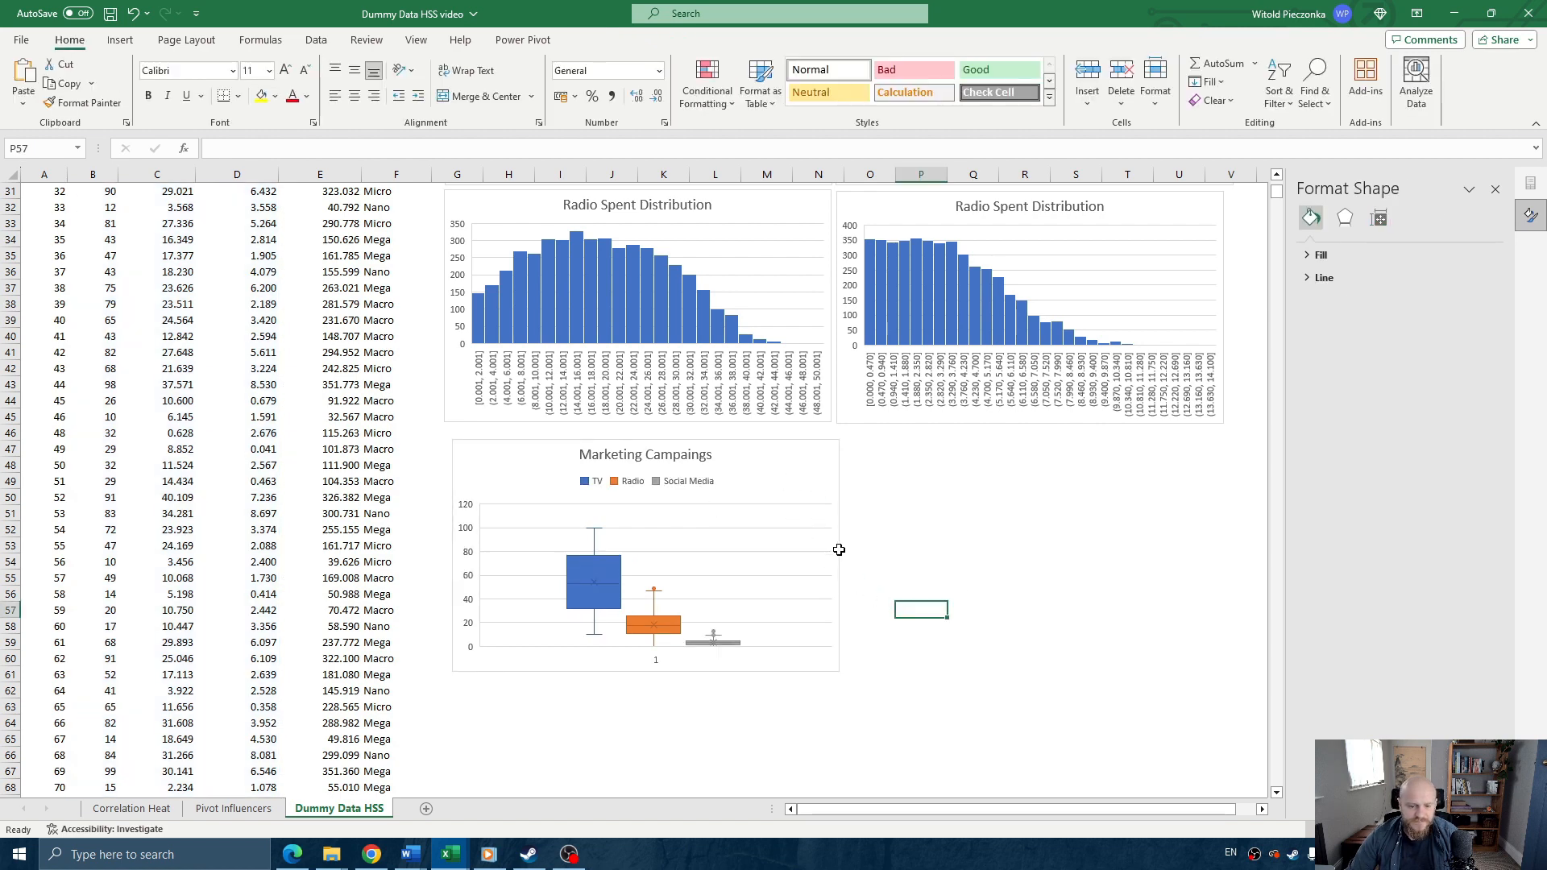
- Widen the Marketing Campaings chart to span the width of the two histograms above it
{"action": "left_click", "coordinate": [840, 551]}
{"action": "left_click", "coordinate": [837, 521]}
{"action": "left_click_drag", "start_coordinate": [839, 555], "coordinate": [1224, 545]}
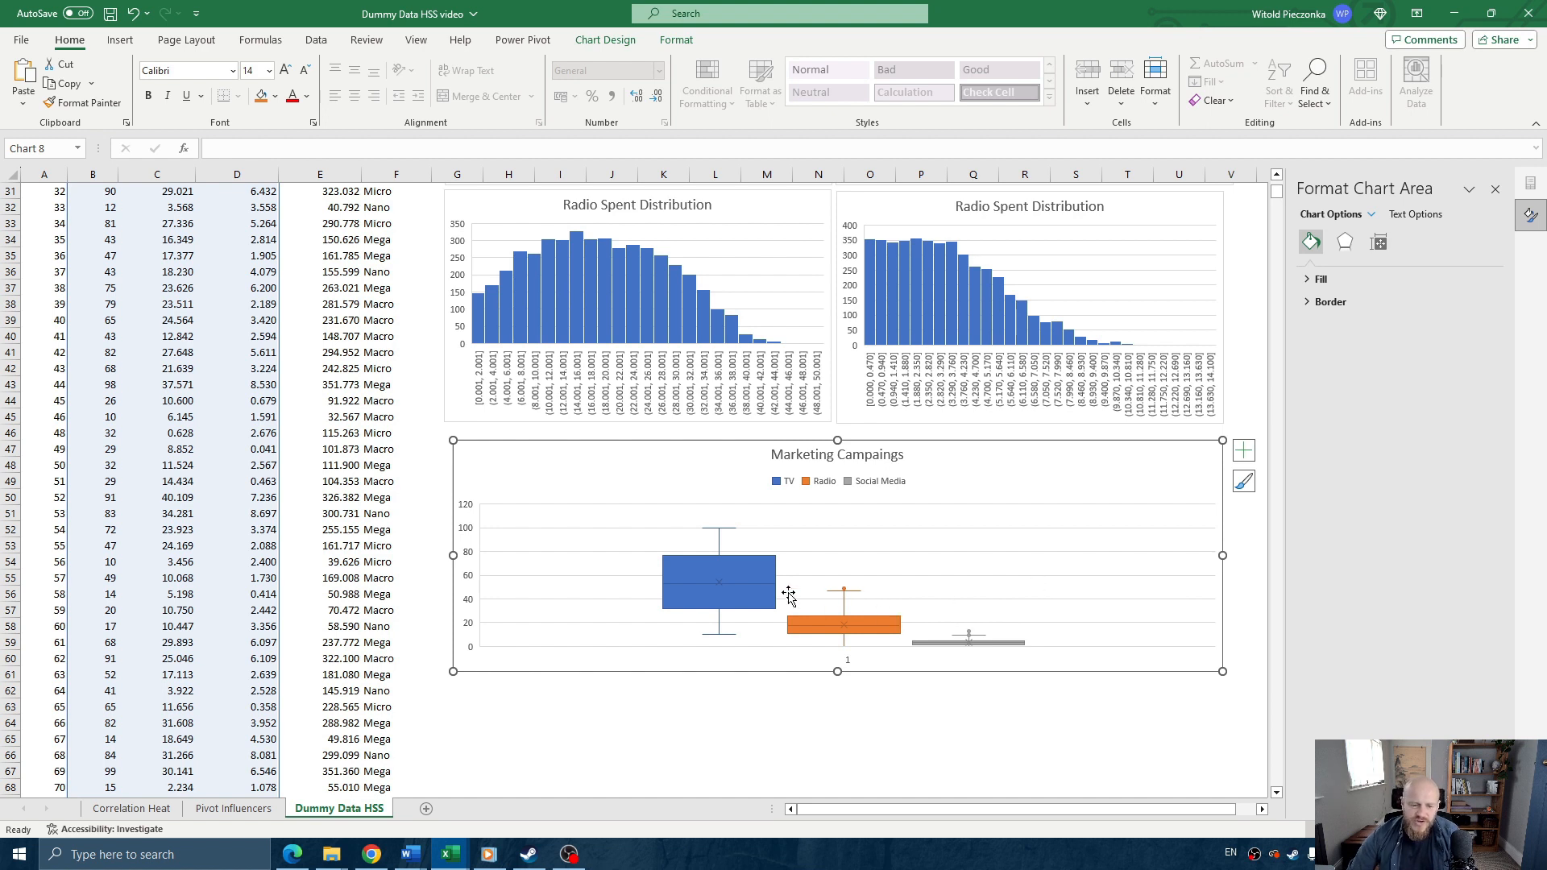
- Examine the boxes, whiskers and outliers for TV, Radio and Social Media and compare them with the histograms above
{"action": "mouse_move", "coordinate": [746, 591]}
{"action": "mouse_move", "coordinate": [753, 586]}
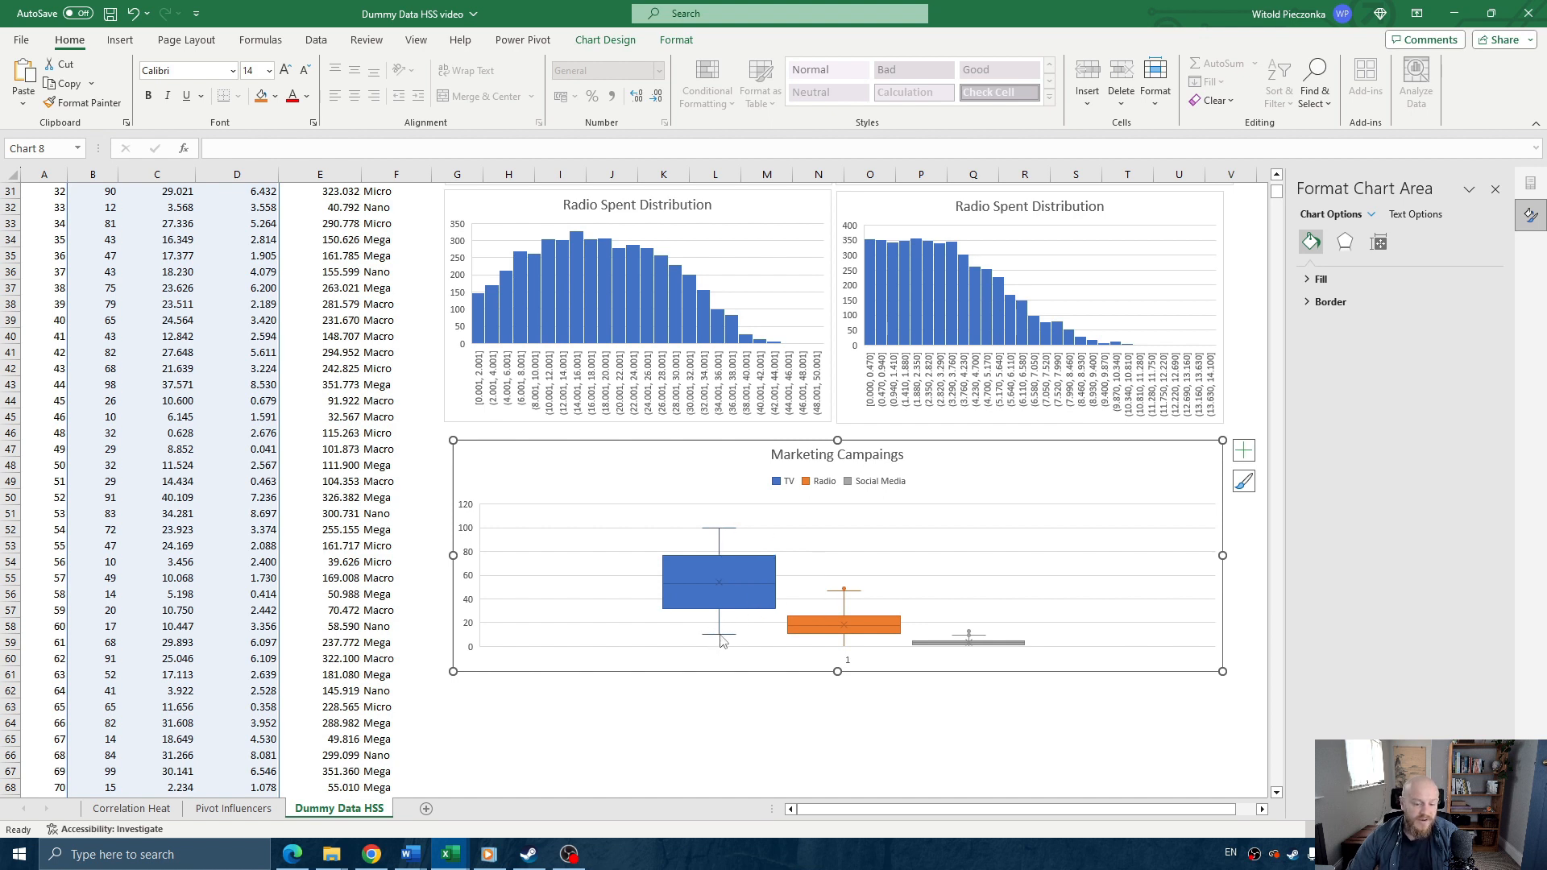
{"action": "mouse_move", "coordinate": [722, 641]}
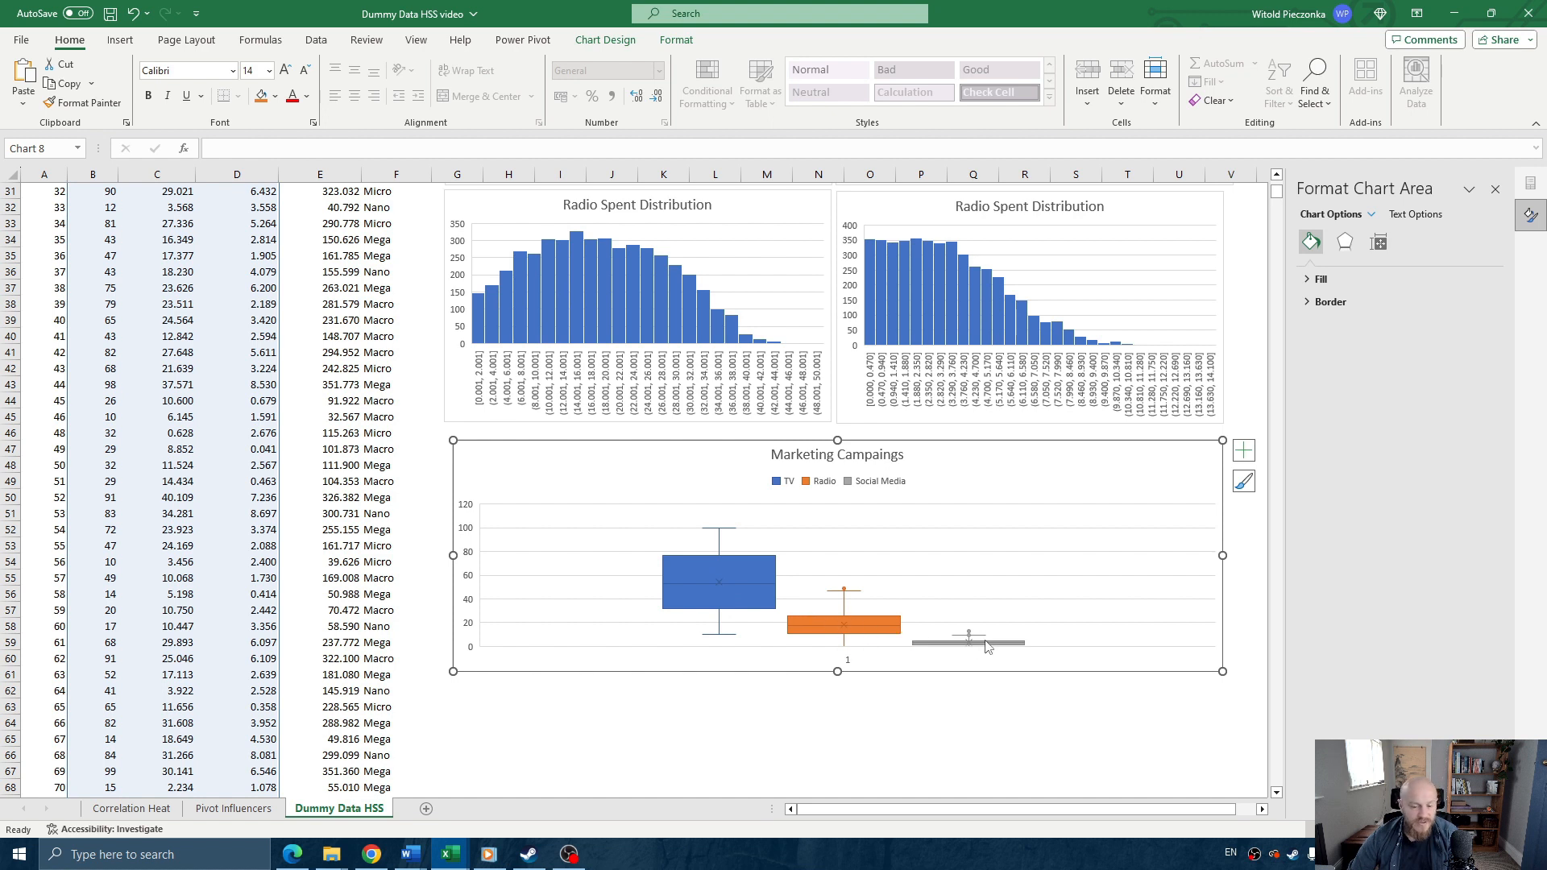
{"action": "mouse_move", "coordinate": [987, 647]}
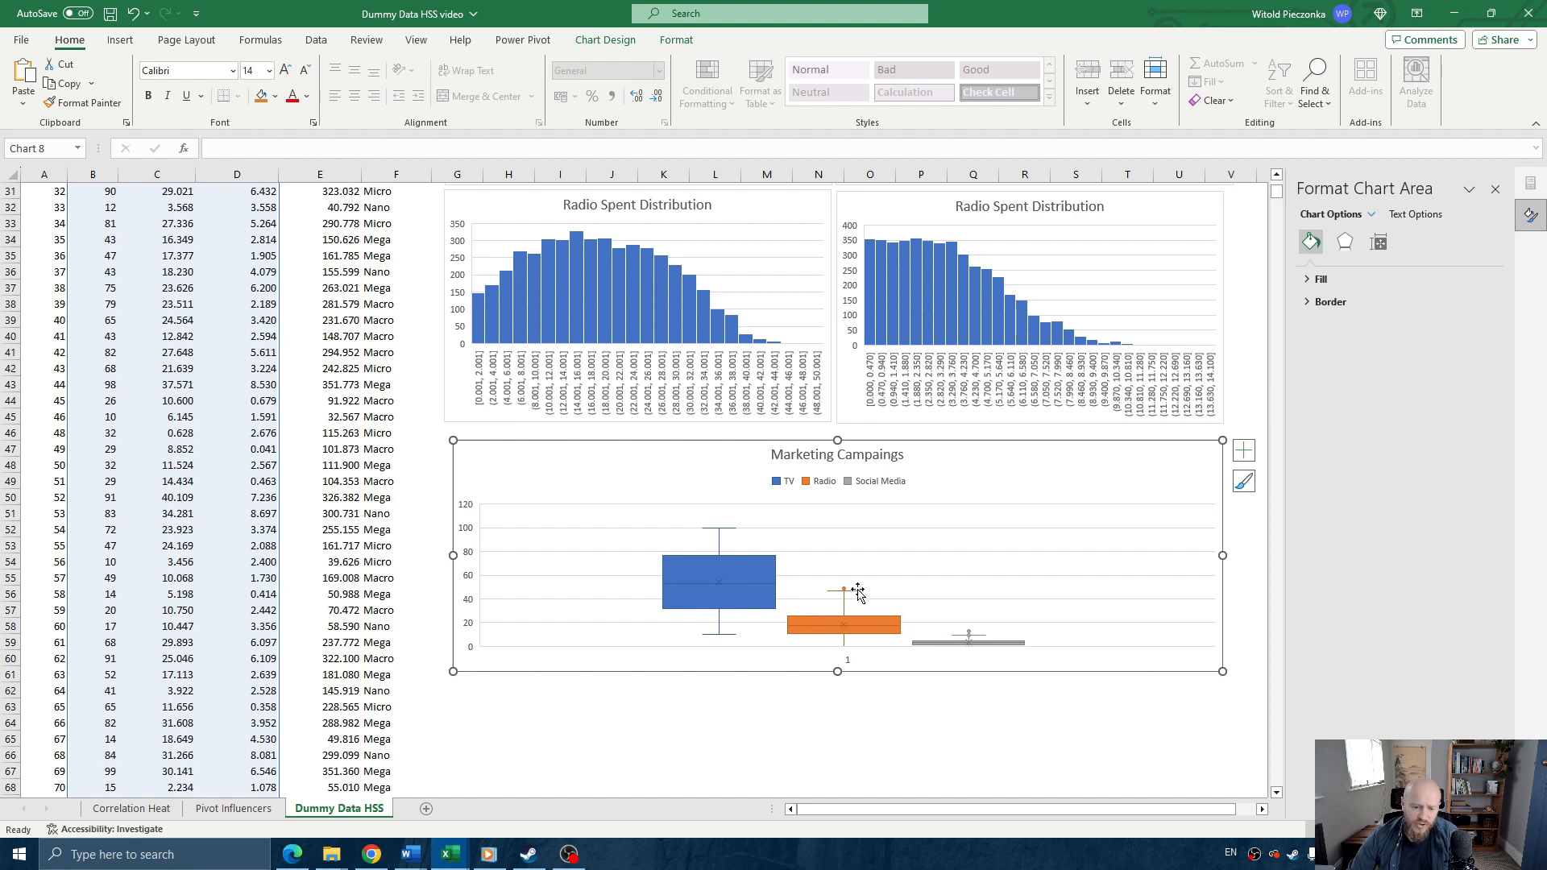
{"action": "mouse_move", "coordinate": [845, 595]}
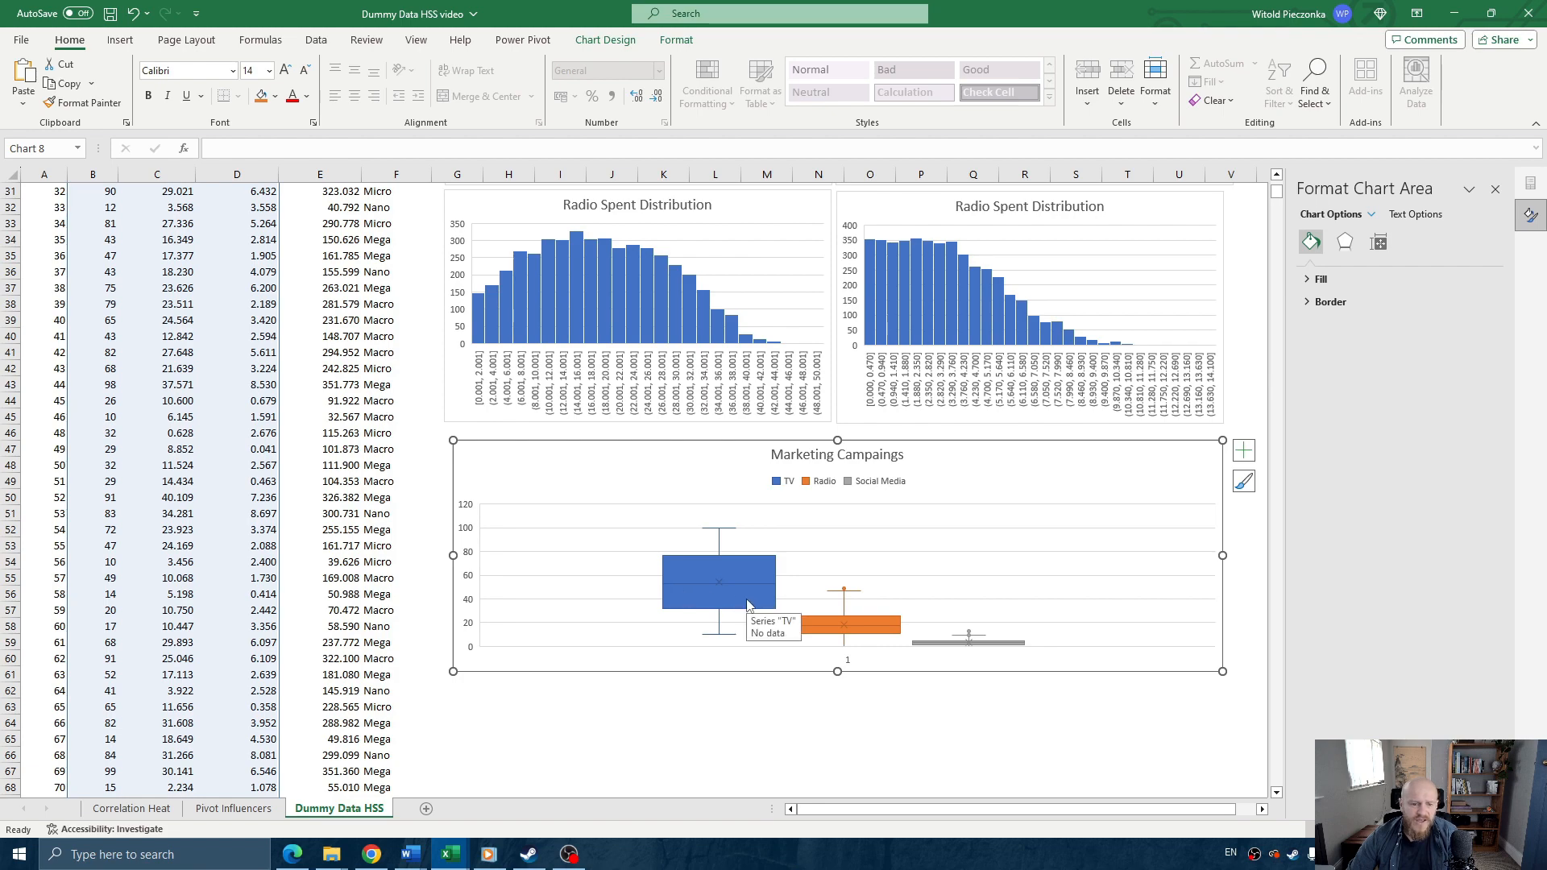
{"action": "scroll", "coordinate": [746, 595], "scroll_direction": "up", "scroll_amount": 5}
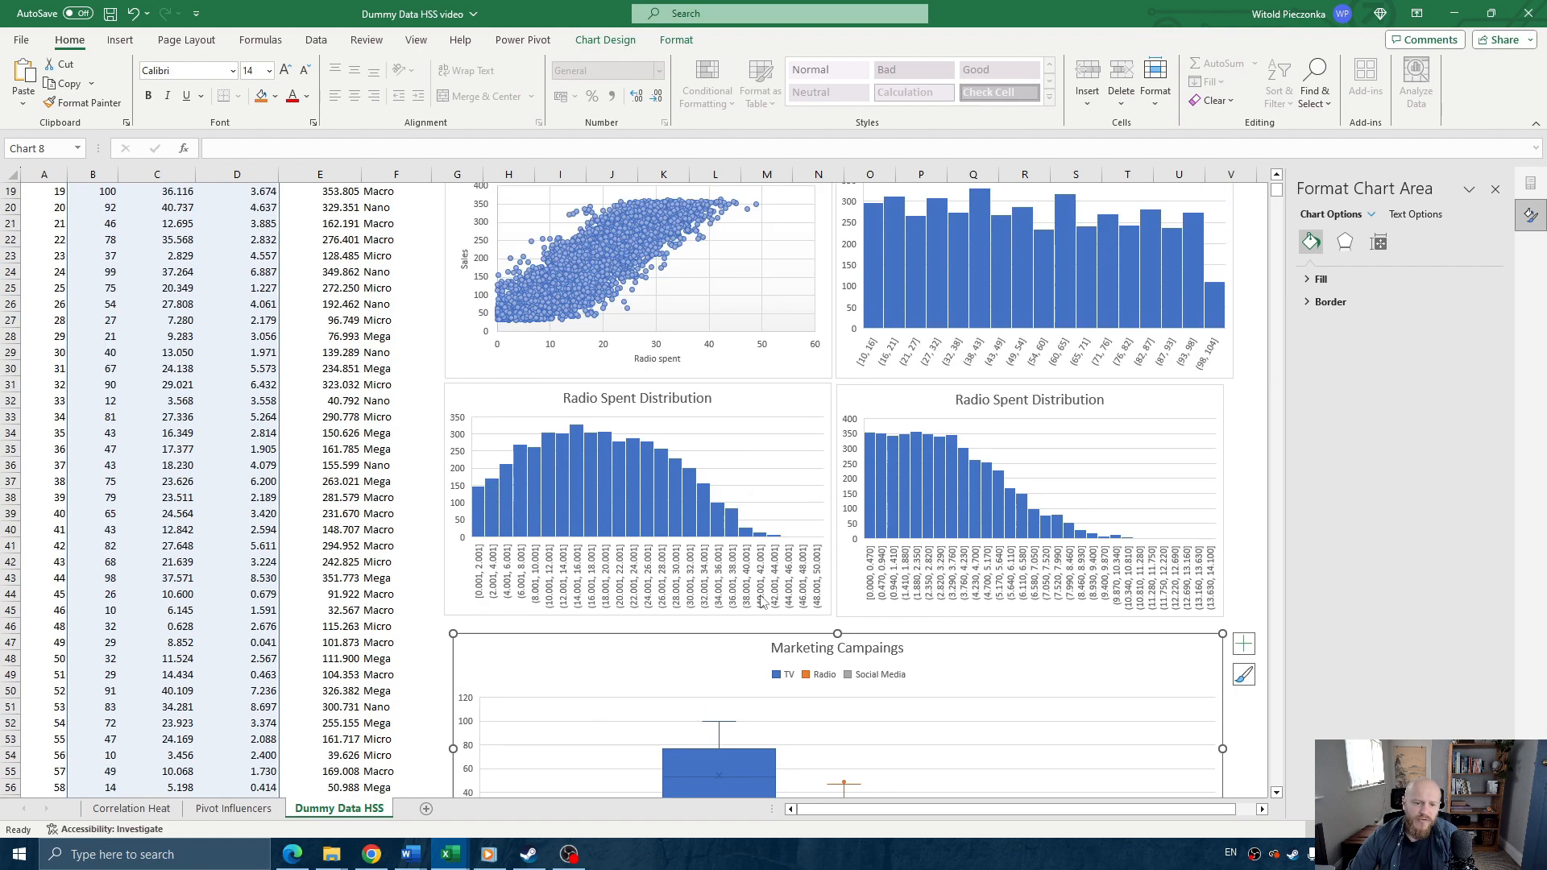
{"action": "scroll", "coordinate": [765, 596], "scroll_direction": "down", "scroll_amount": 3}
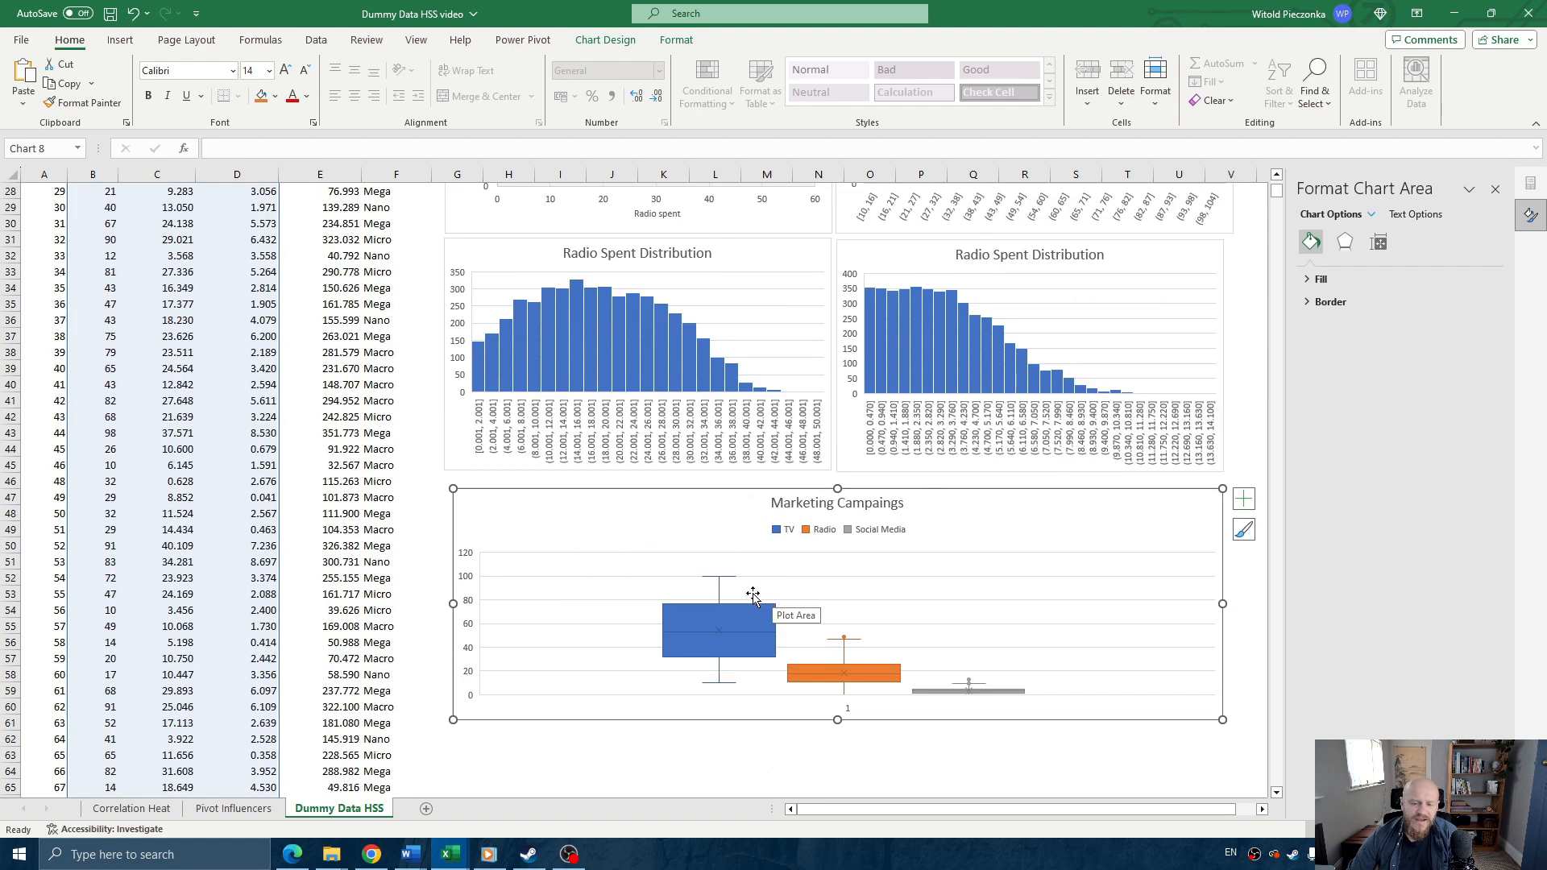
{"action": "scroll", "coordinate": [770, 596], "scroll_direction": "up", "scroll_amount": 4}
{"action": "scroll", "coordinate": [762, 603], "scroll_direction": "down", "scroll_amount": 4}
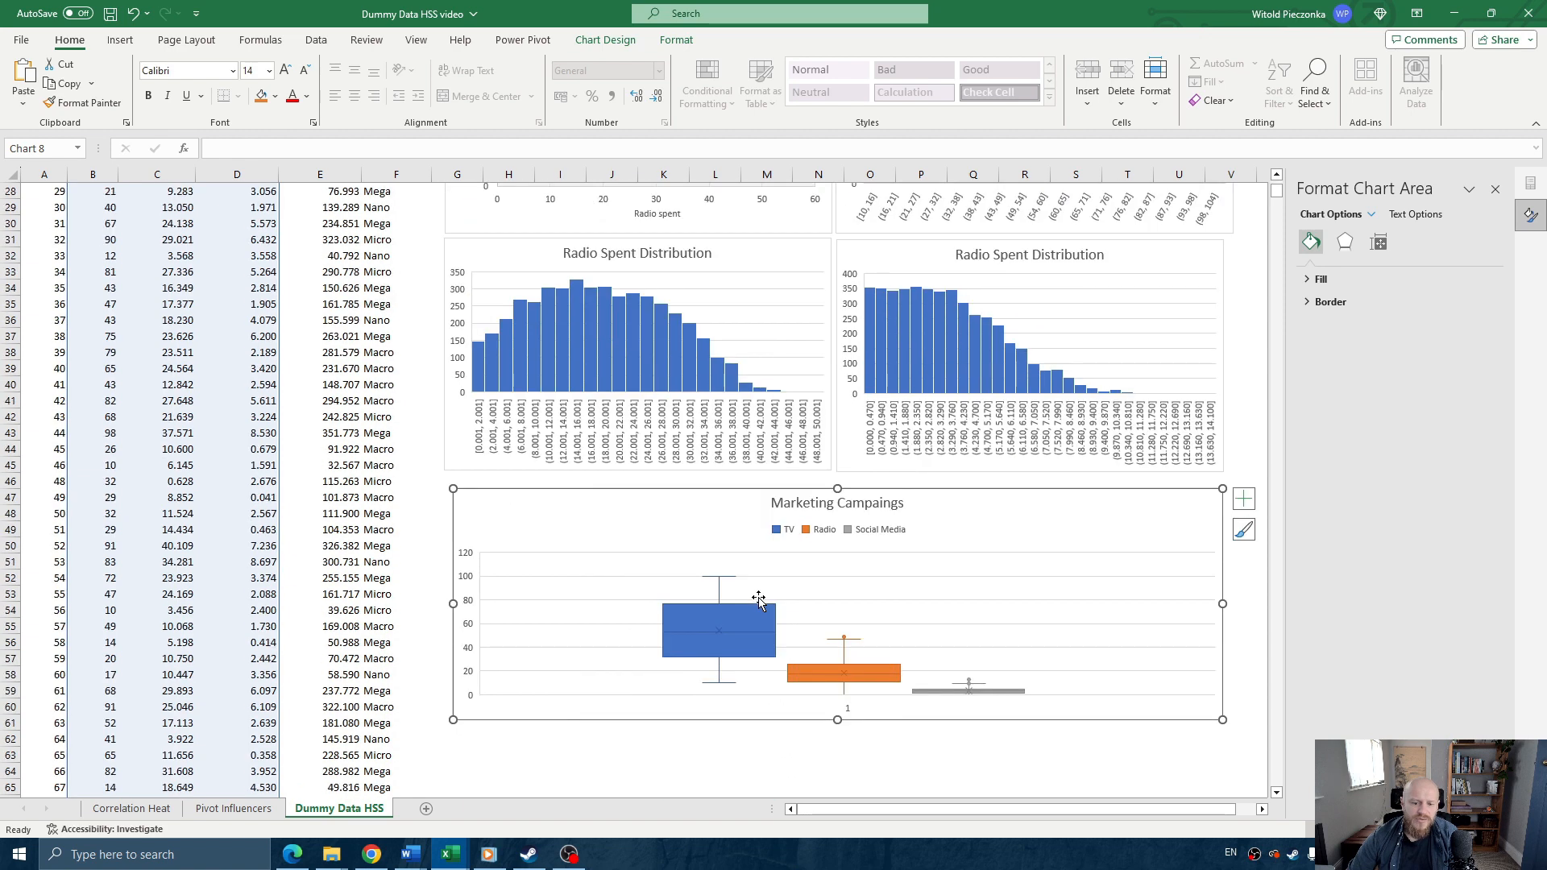
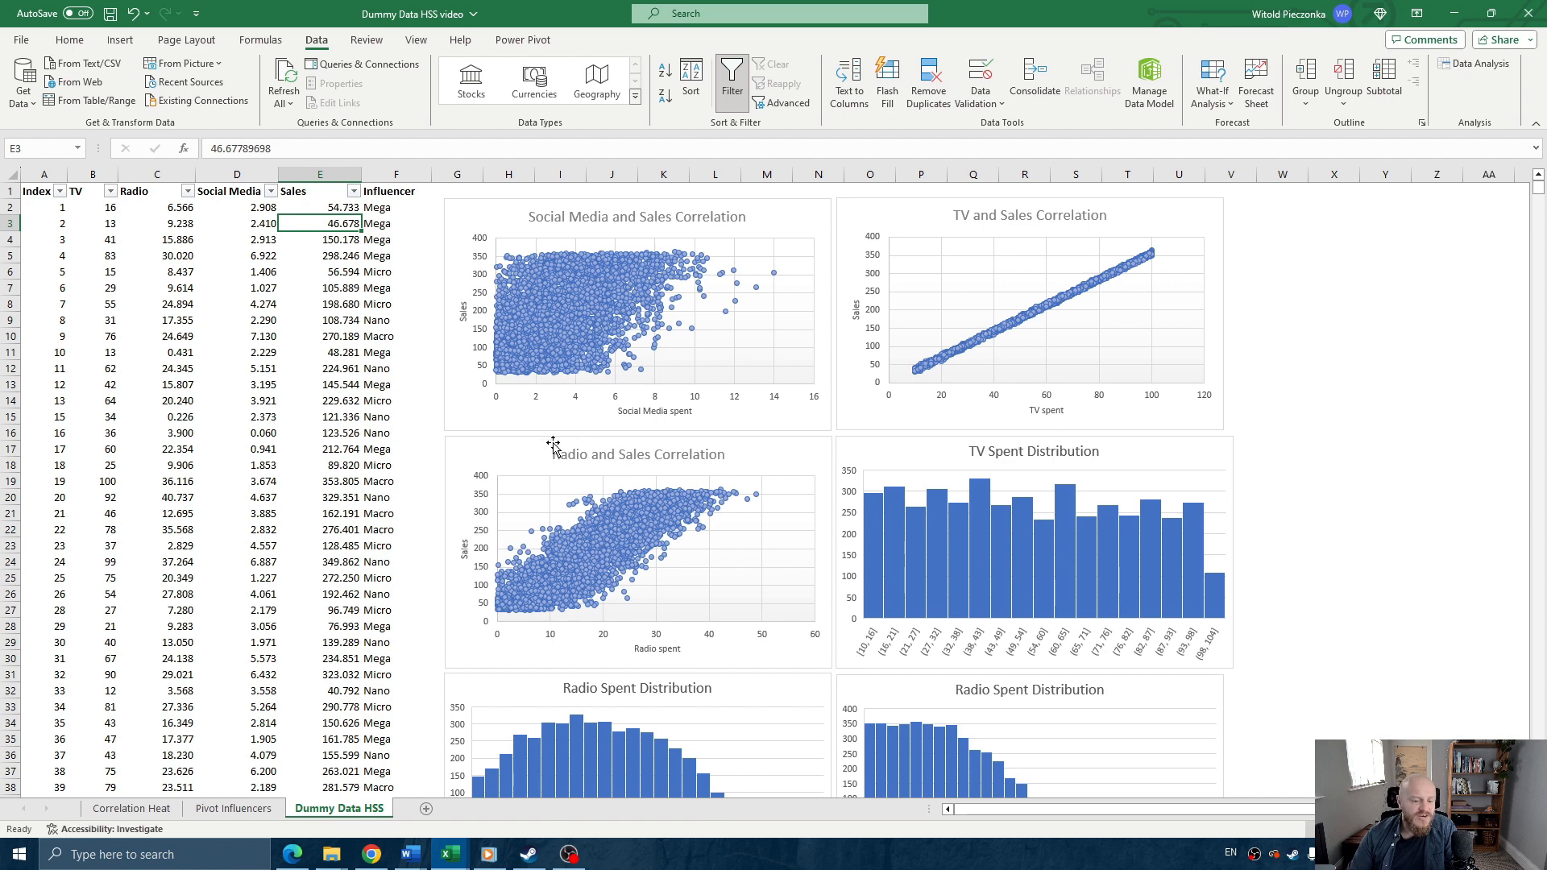
- Review the Radio and TV sales correlation charts and the distribution charts below them
{"action": "left_click", "coordinate": [505, 444]}
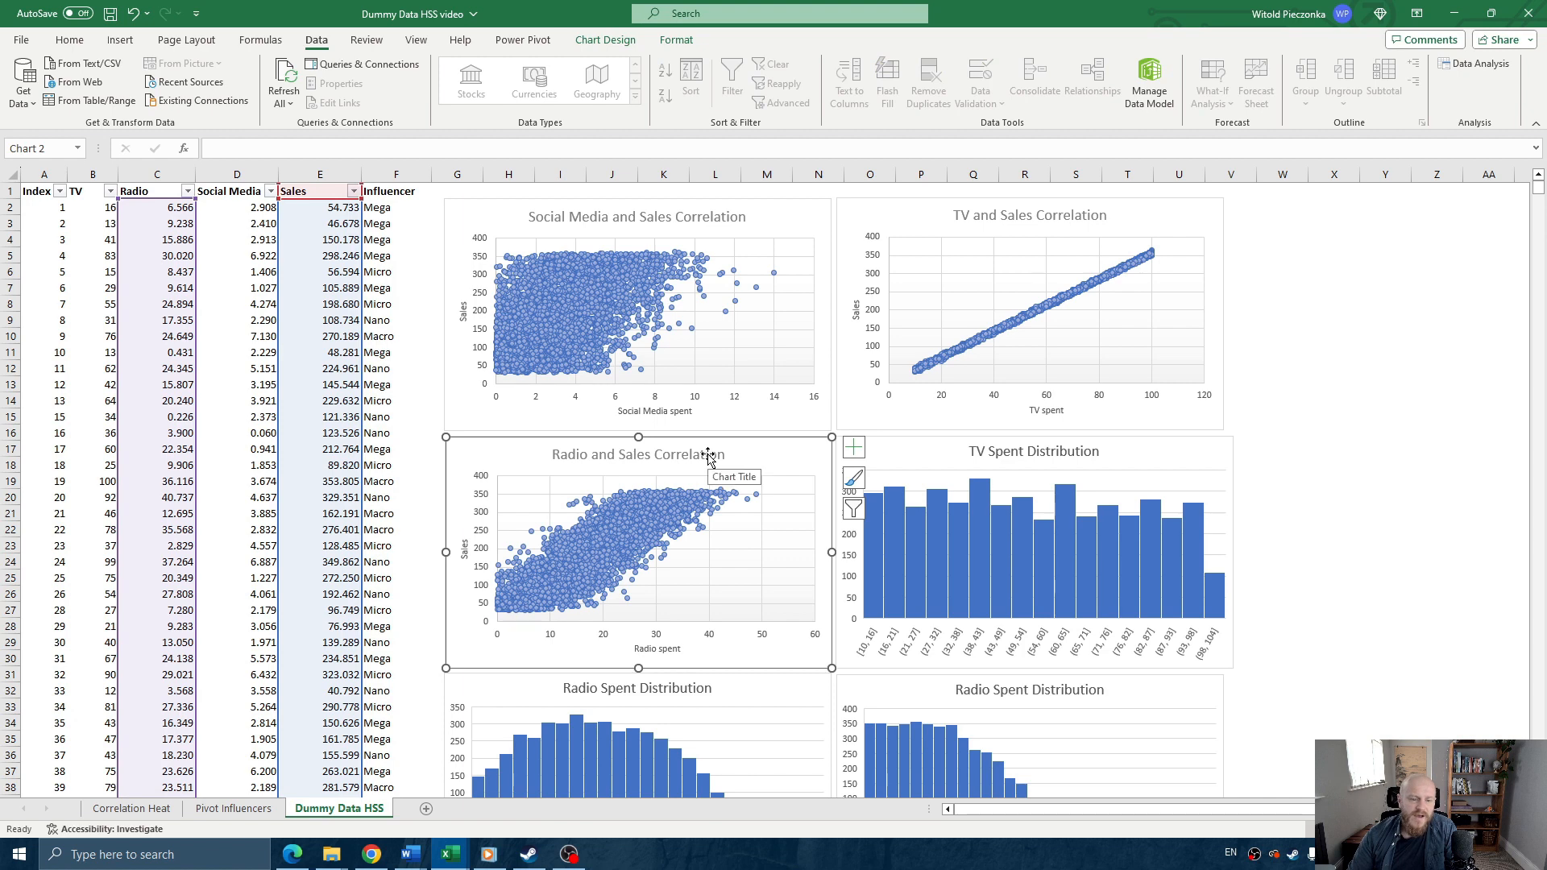
{"action": "left_click", "coordinate": [1155, 212]}
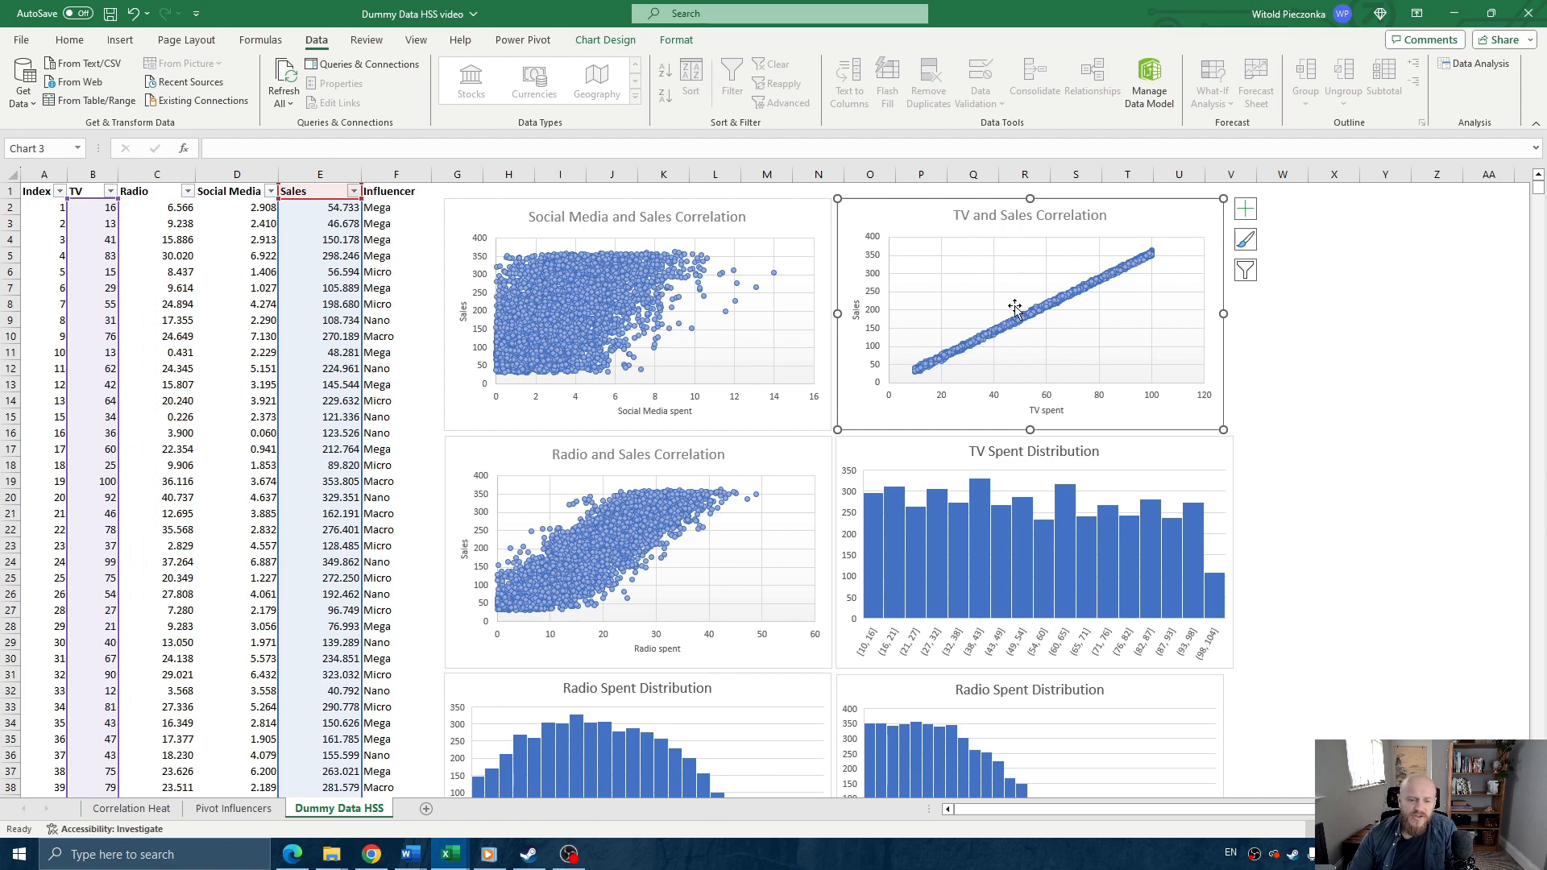
{"action": "left_click", "coordinate": [1302, 331]}
{"action": "scroll", "coordinate": [1305, 354], "scroll_direction": "down", "scroll_amount": 4}
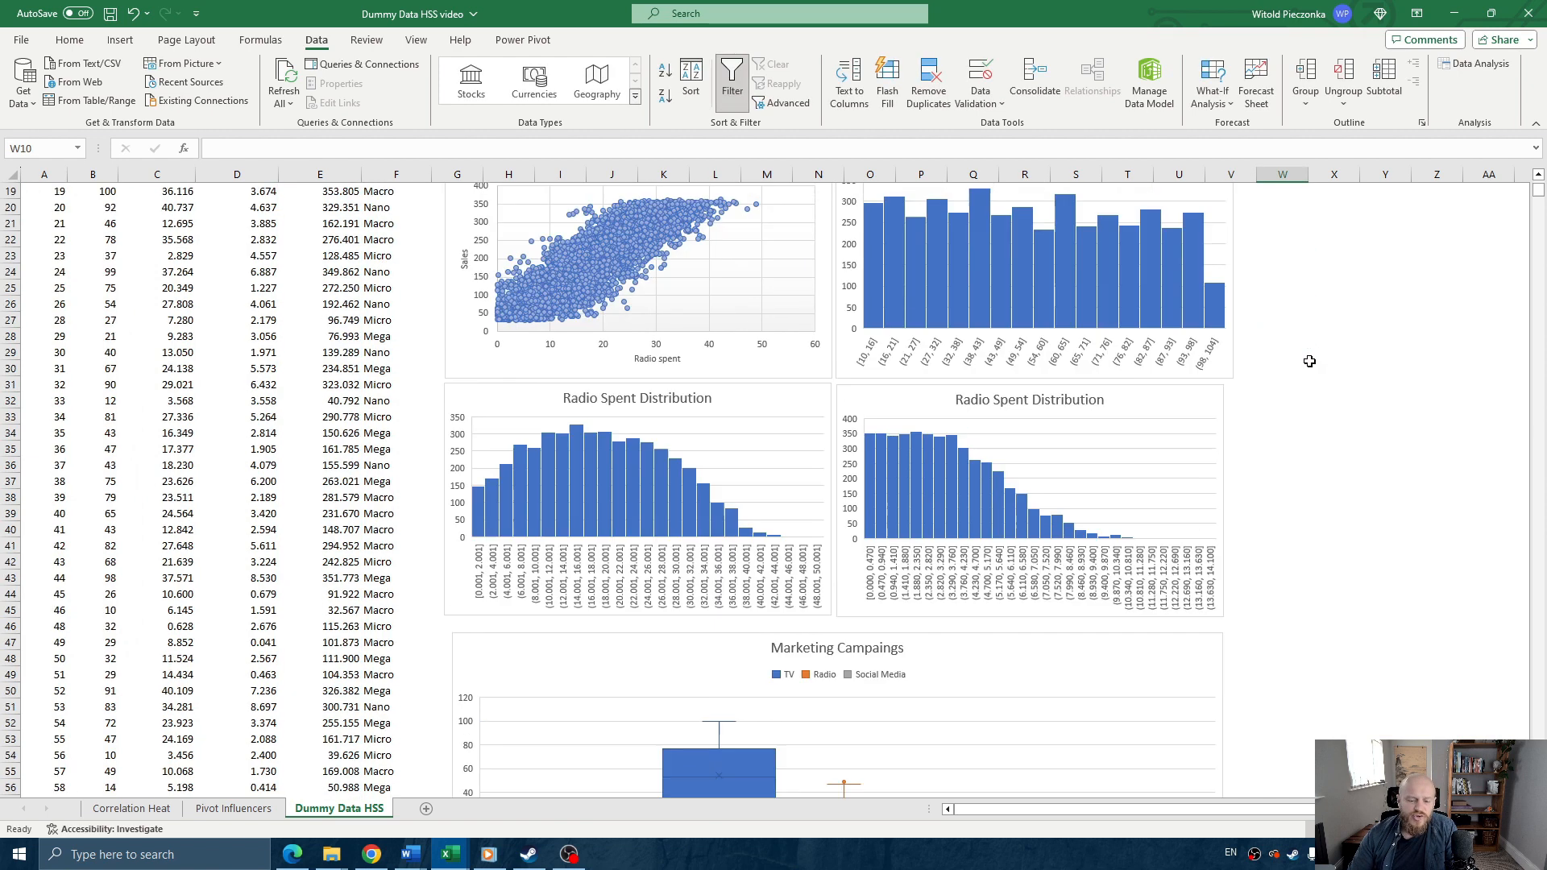
- Review the Marketing Campaings box-and-whisker chart alongside the distribution and correlation charts above it
{"action": "scroll", "coordinate": [1319, 358], "scroll_direction": "down", "scroll_amount": 3}
{"action": "scroll", "coordinate": [1342, 338], "scroll_direction": "down", "scroll_amount": 2}
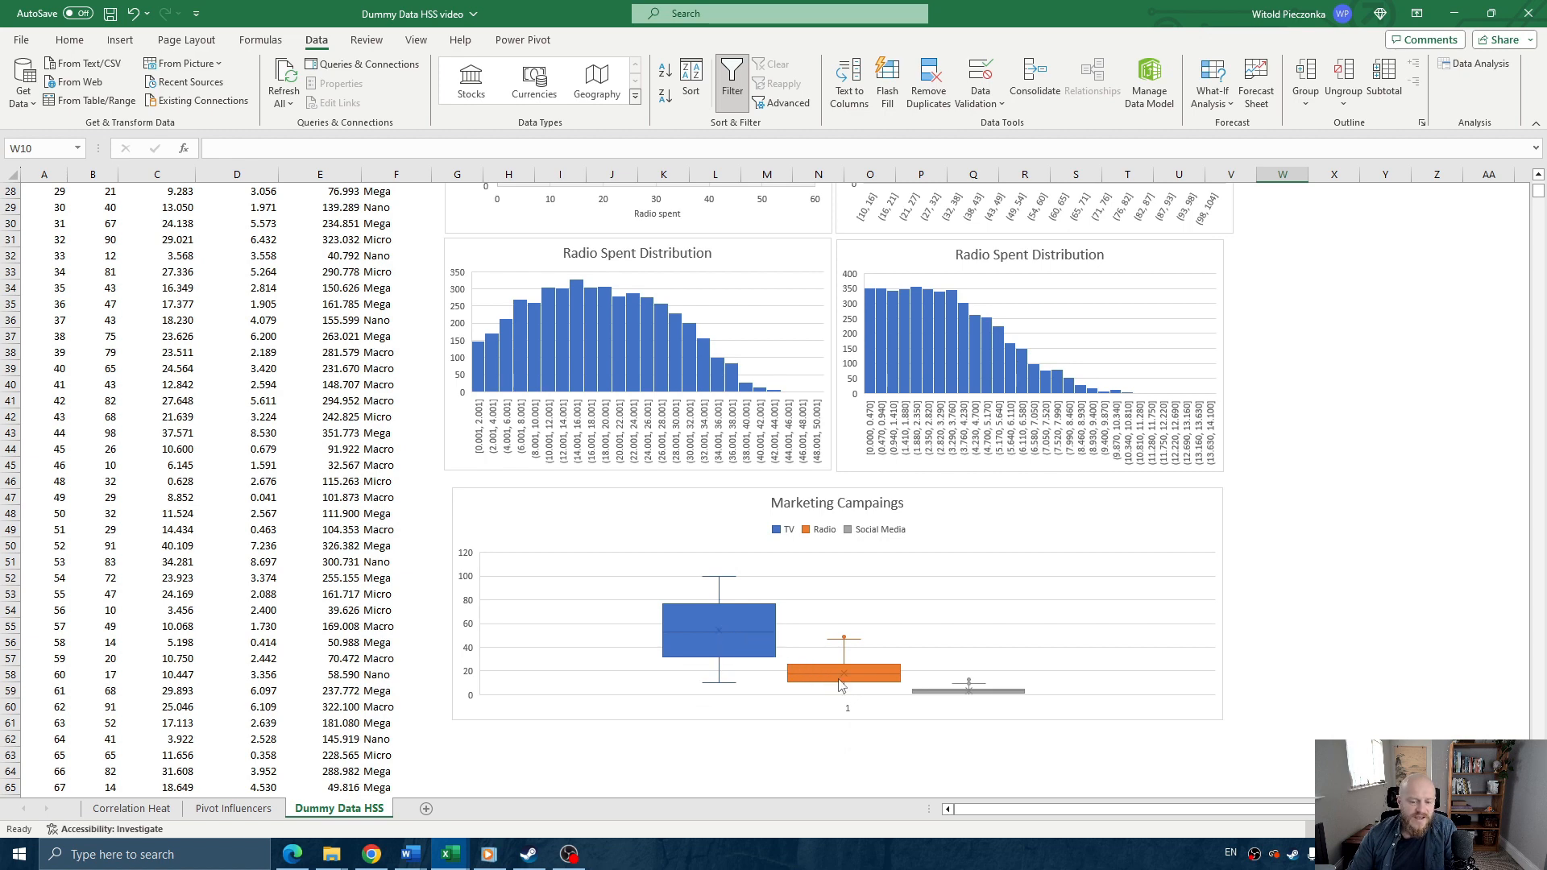
{"action": "scroll", "coordinate": [710, 677], "scroll_direction": "up", "scroll_amount": 9}
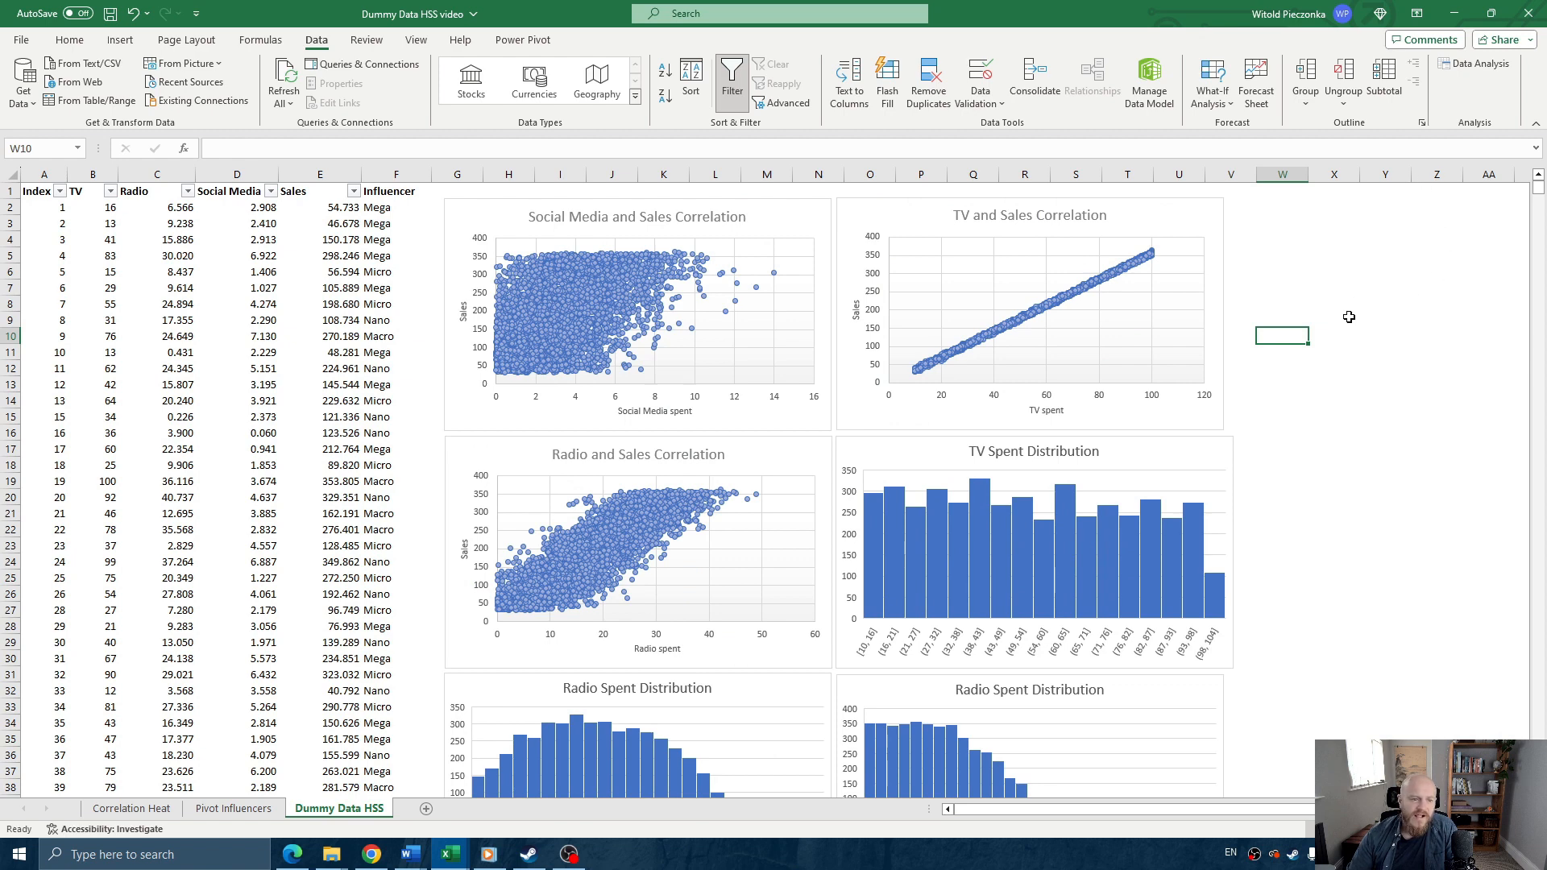
- Start a Regression analysis and clear the remembered Y range, X range, Labels option and new worksheet name
{"action": "left_click", "coordinate": [1469, 71]}
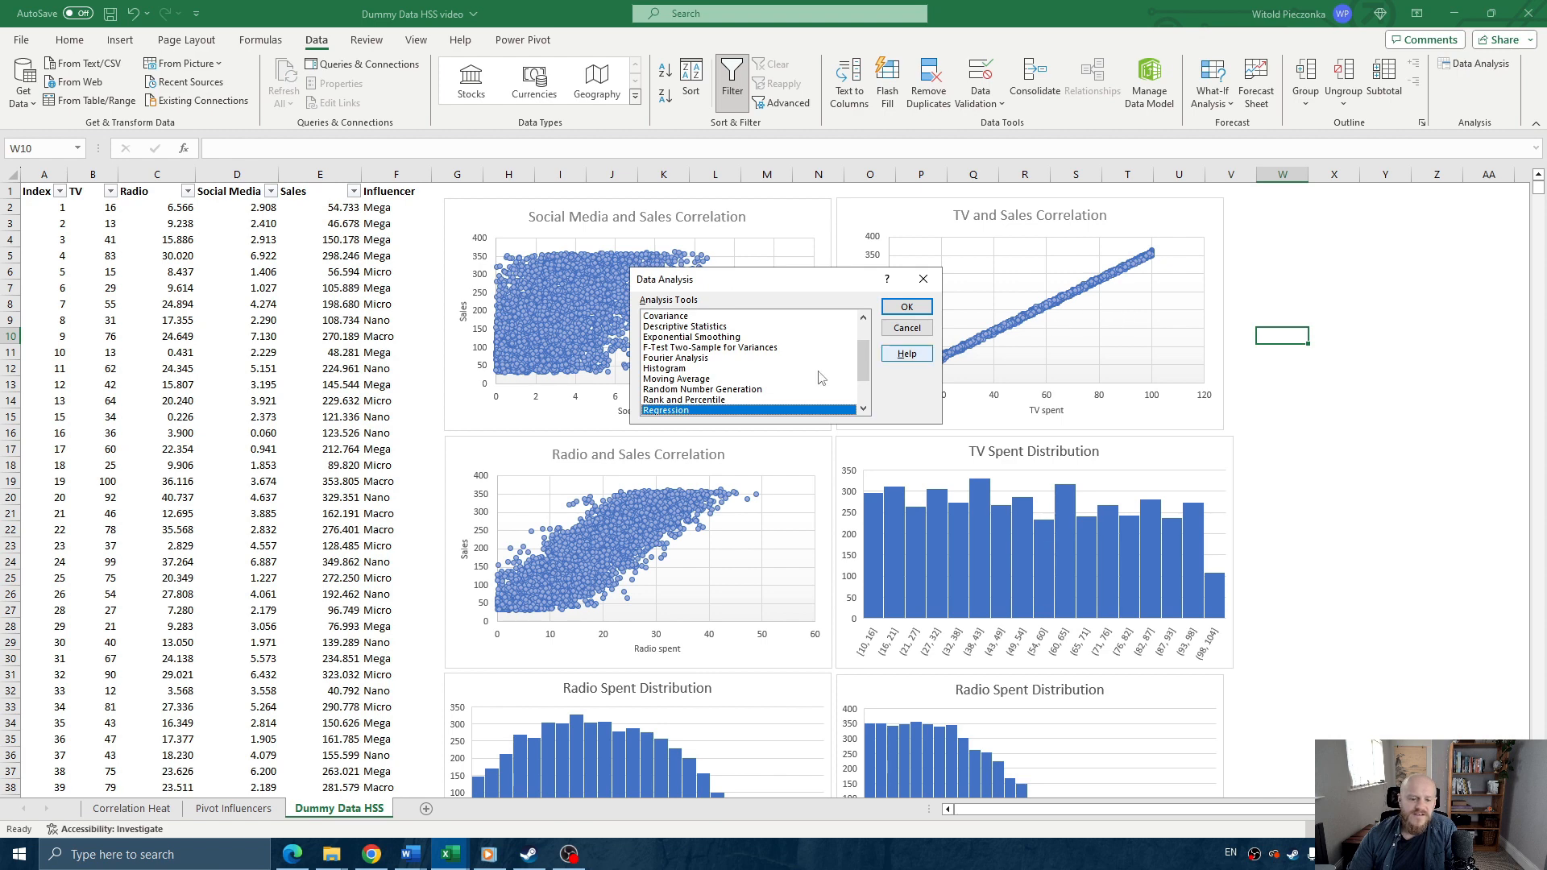
{"action": "left_click", "coordinate": [907, 307]}
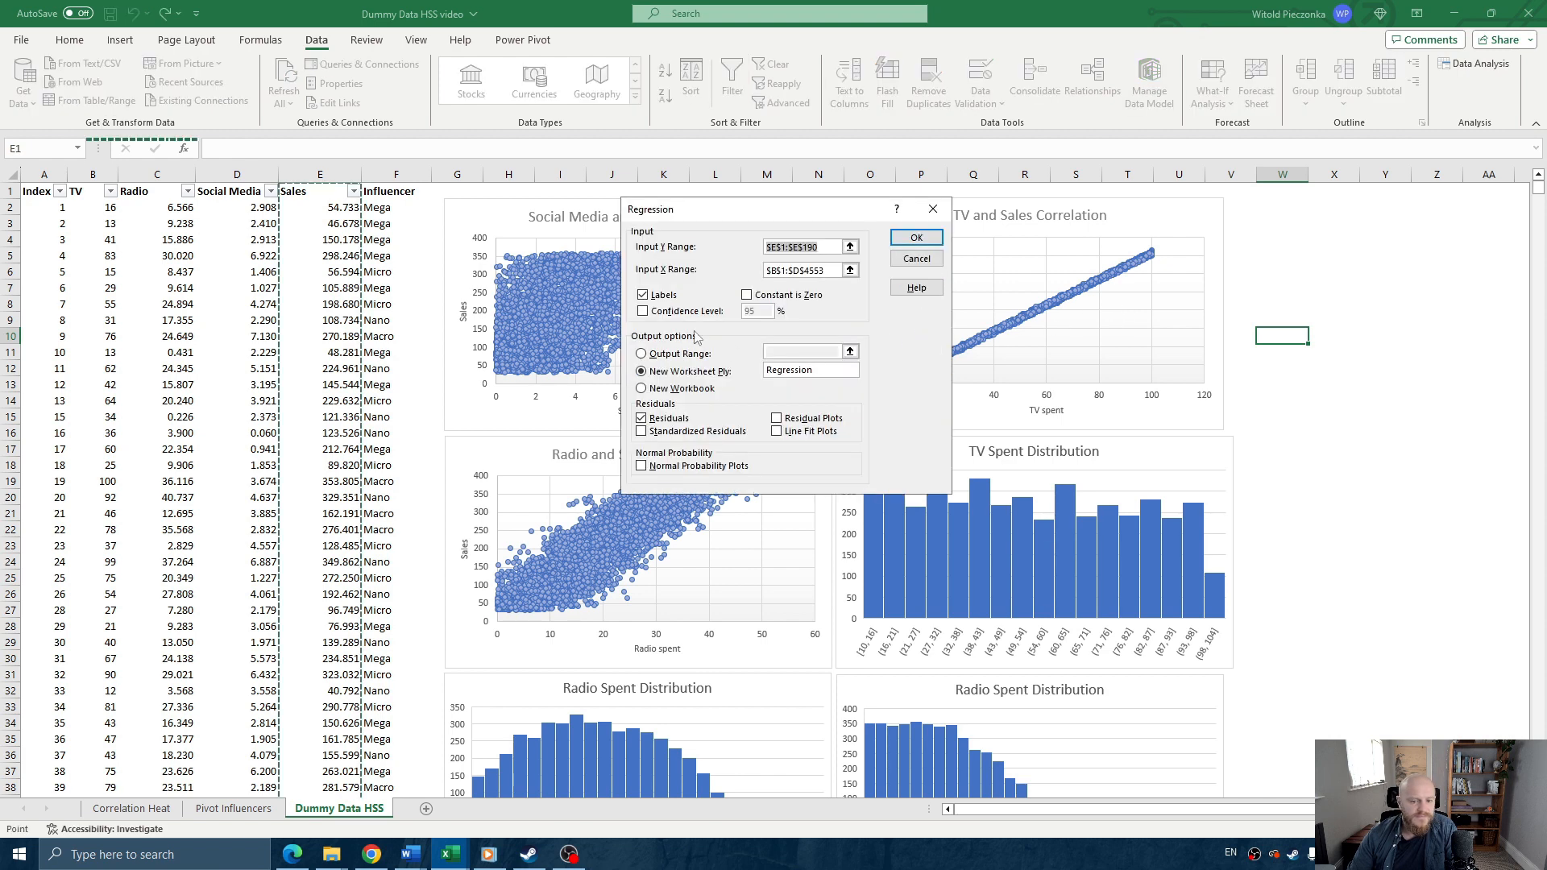
{"action": "left_click", "coordinate": [830, 249]}
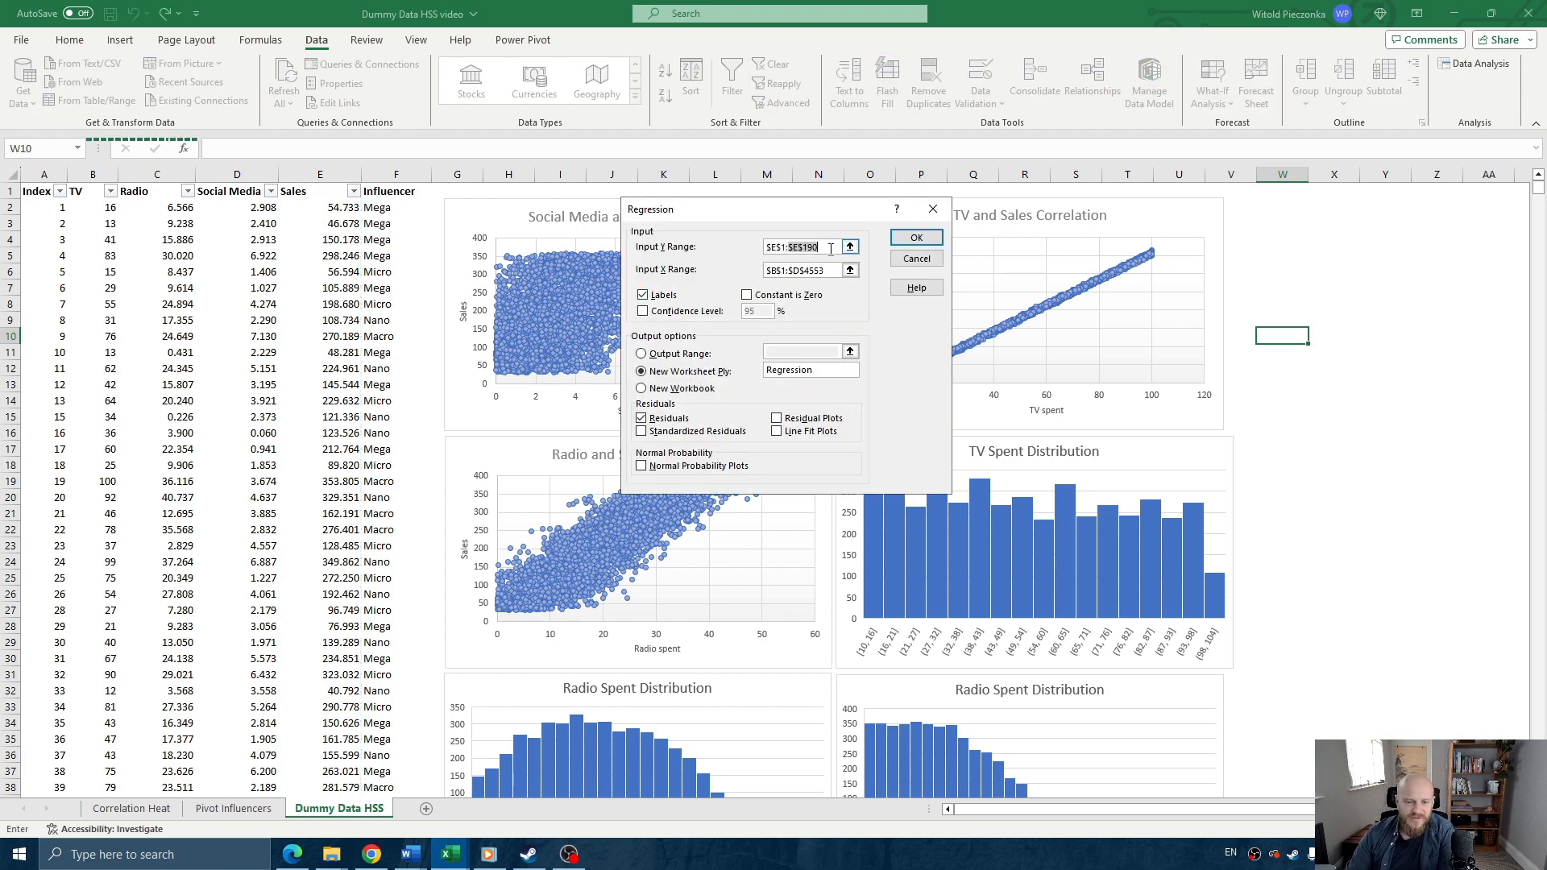
{"action": "key", "text": "BackSpace"}
{"action": "key", "text": "shift+Home"}
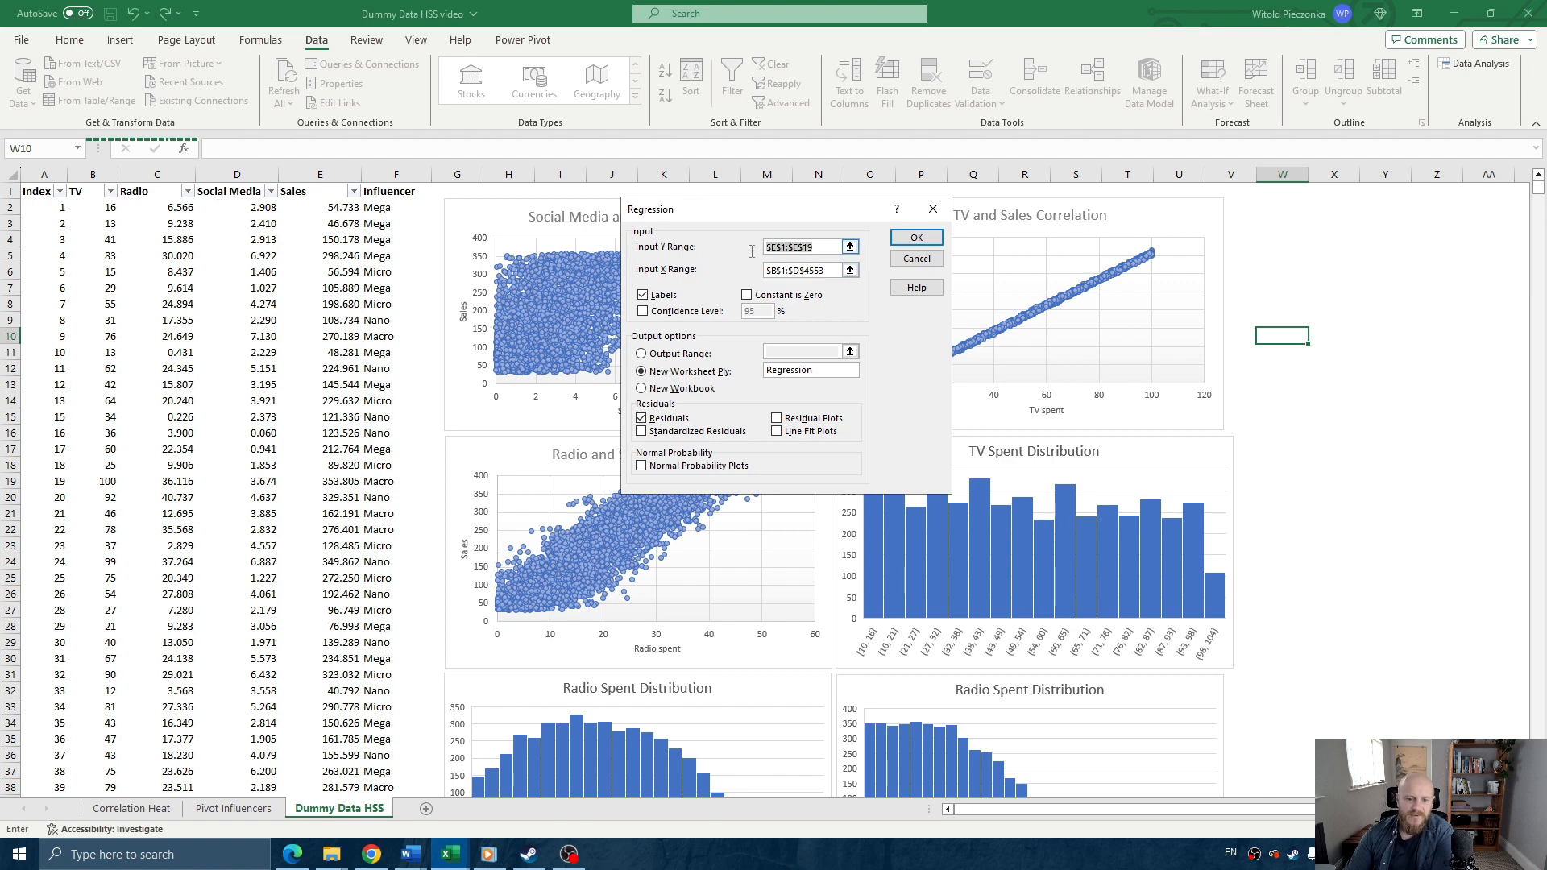
{"action": "key", "text": "BackSpace"}
{"action": "key", "text": "Tab"}
{"action": "key", "text": "BackSpace"}
{"action": "key", "text": "Tab"}
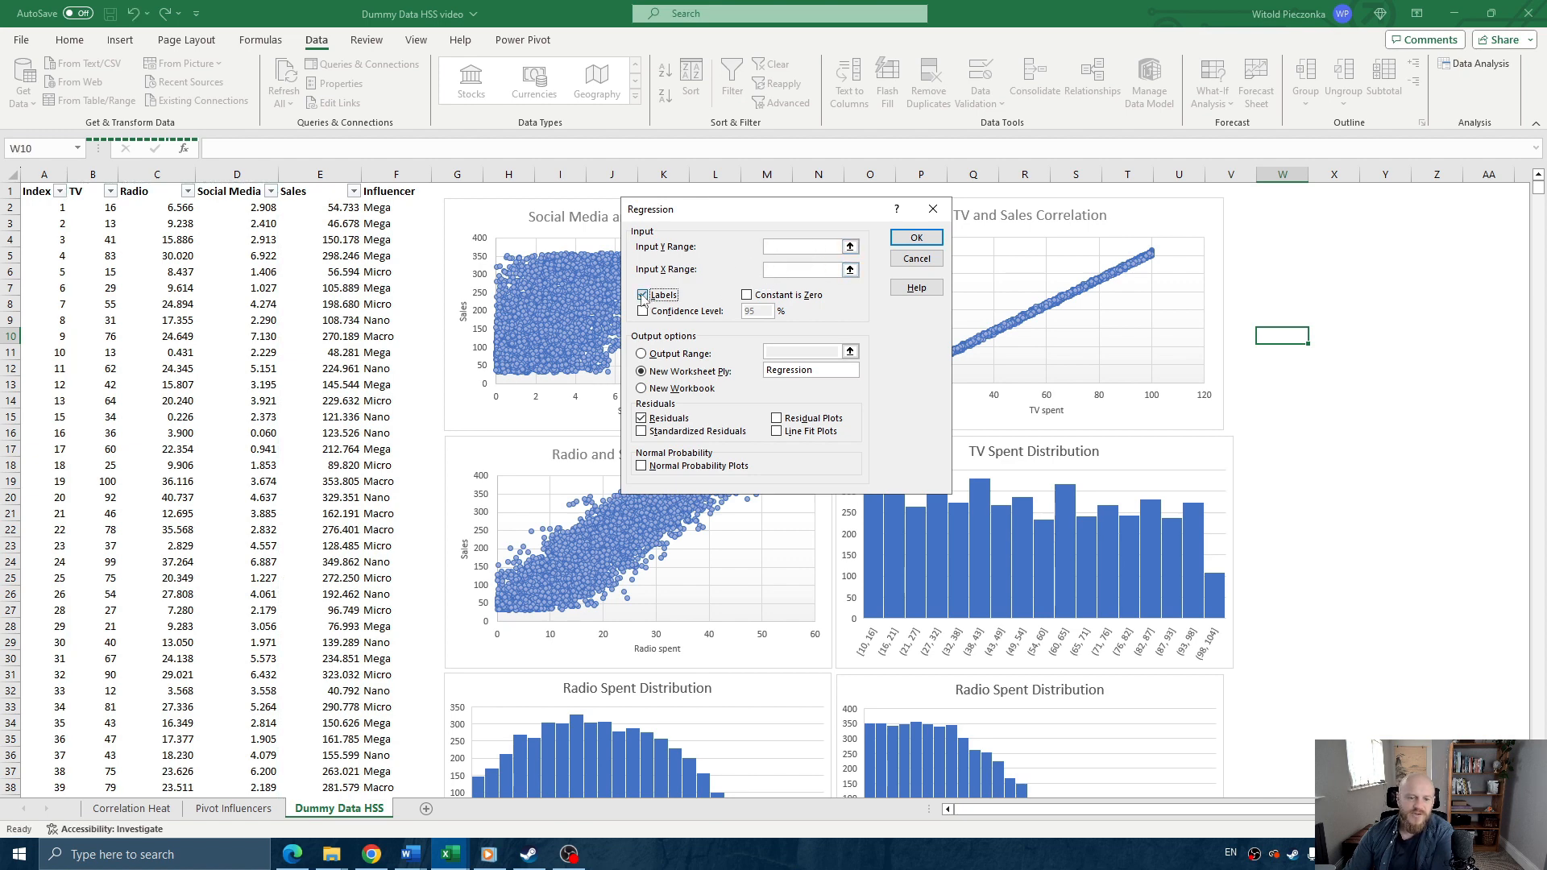
{"action": "key", "text": "space"}
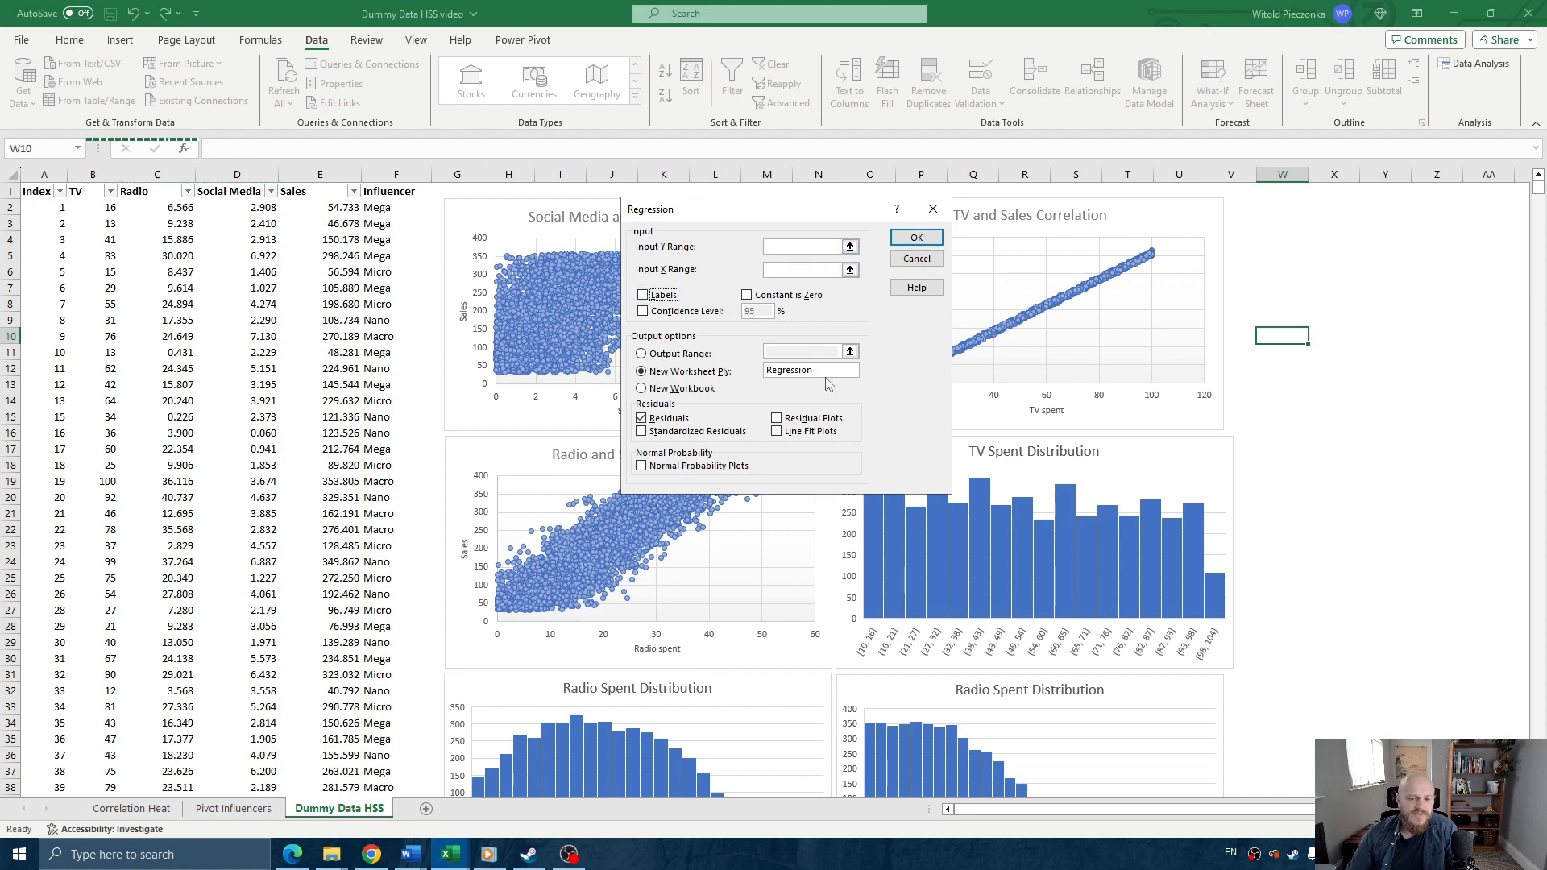
{"action": "left_click_drag", "start_coordinate": [816, 371], "coordinate": [757, 374]}
{"action": "key", "text": "BackSpace"}
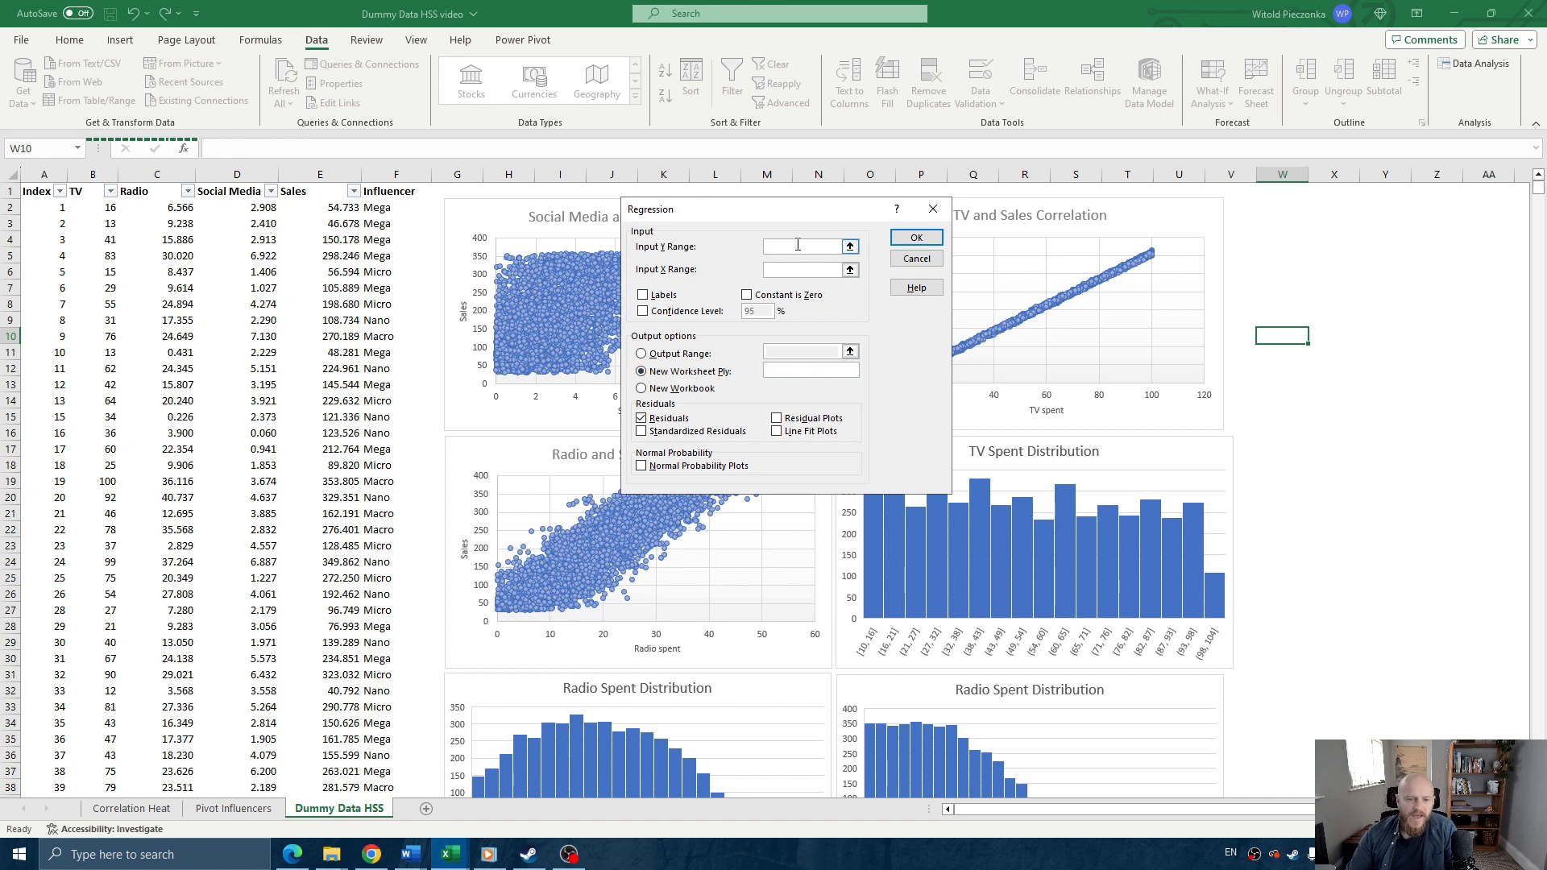
- Set the regression's Input Y Range to the whole Sales column with its header, $E$1:$E$4547
{"action": "left_click", "coordinate": [795, 245]}
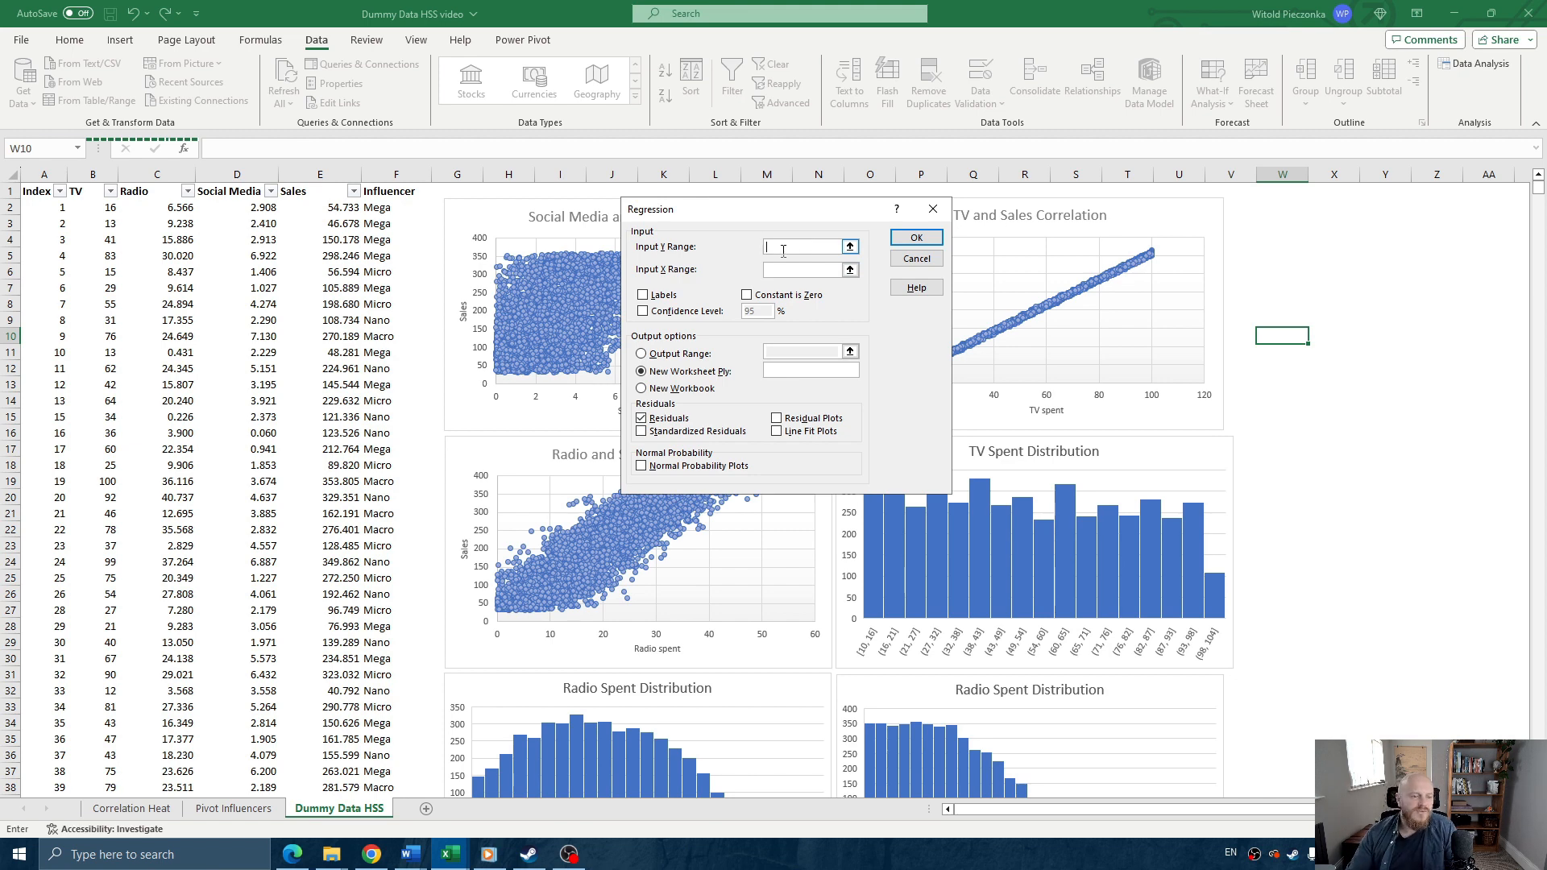
{"action": "left_click", "coordinate": [320, 194]}
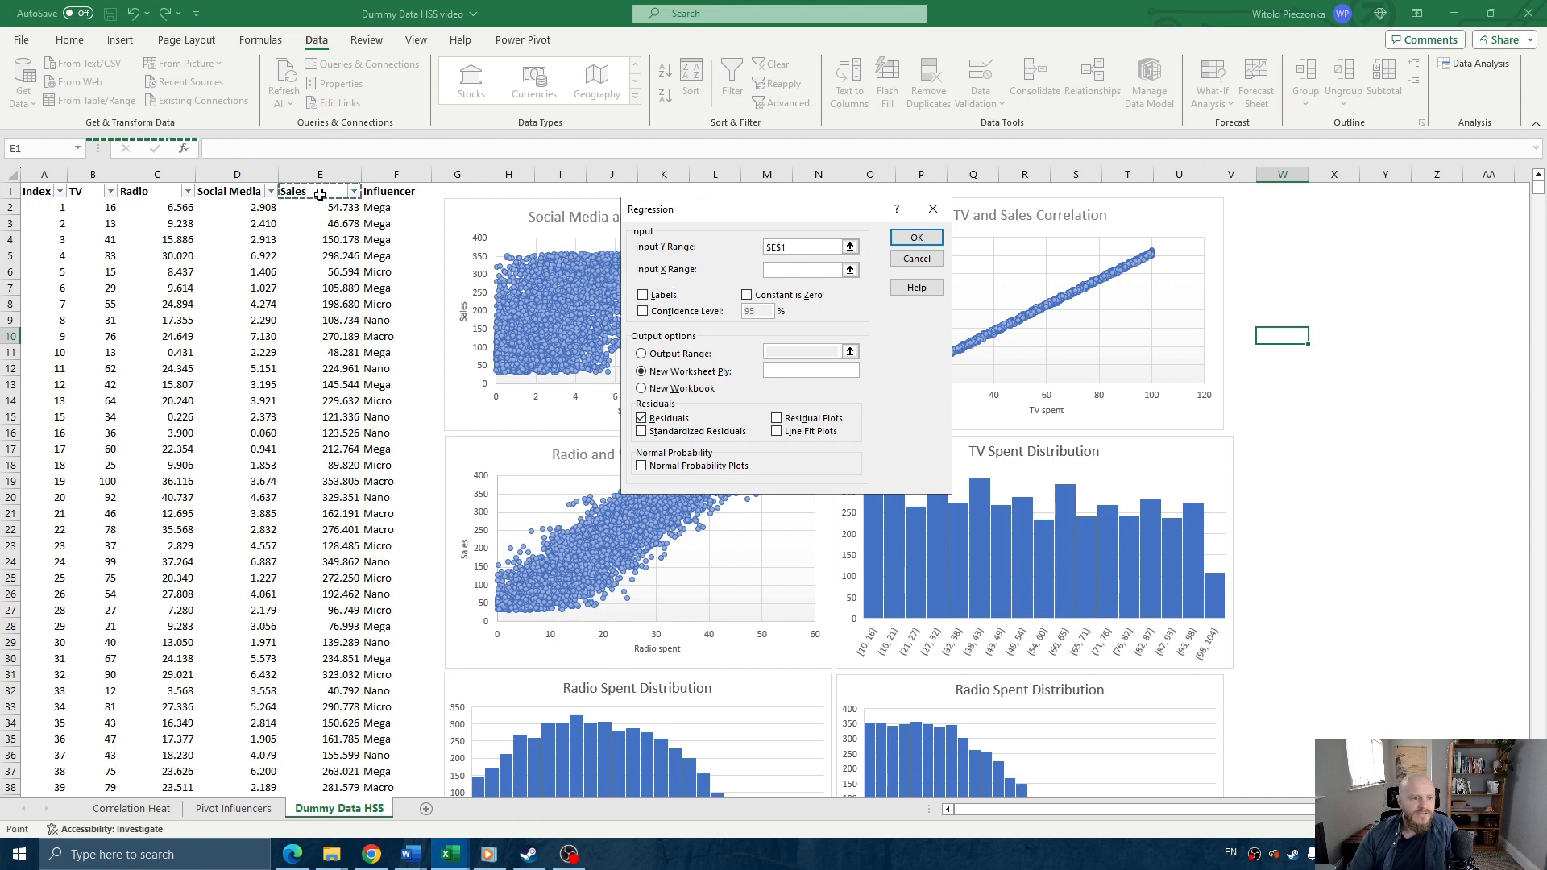
{"action": "key", "text": "ctrl+shift+Down"}
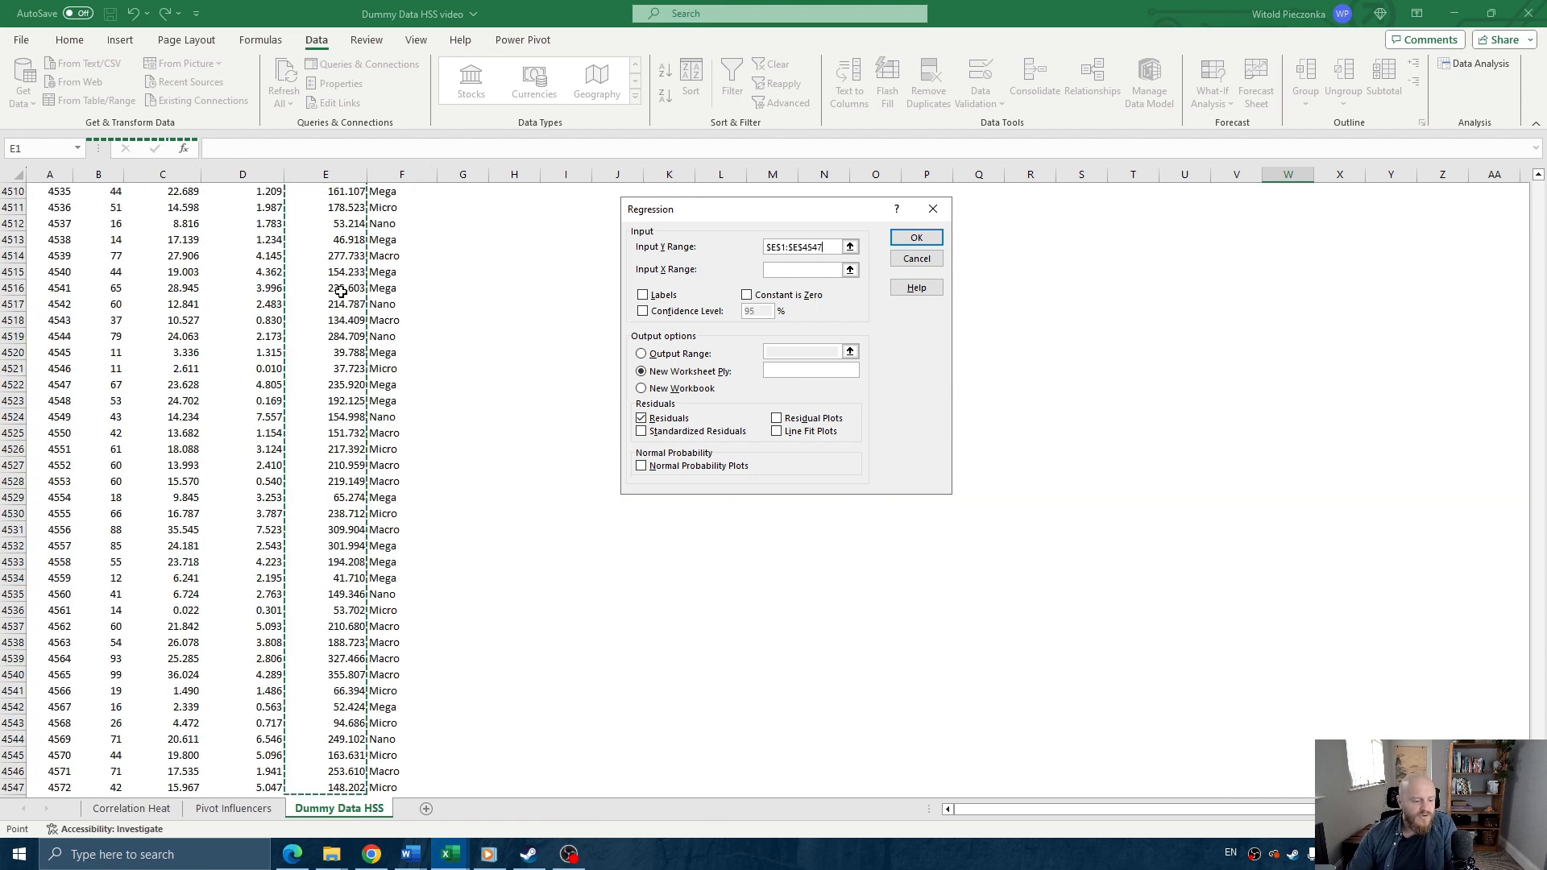
{"action": "scroll", "coordinate": [333, 293], "scroll_direction": "up", "scroll_amount": 3}
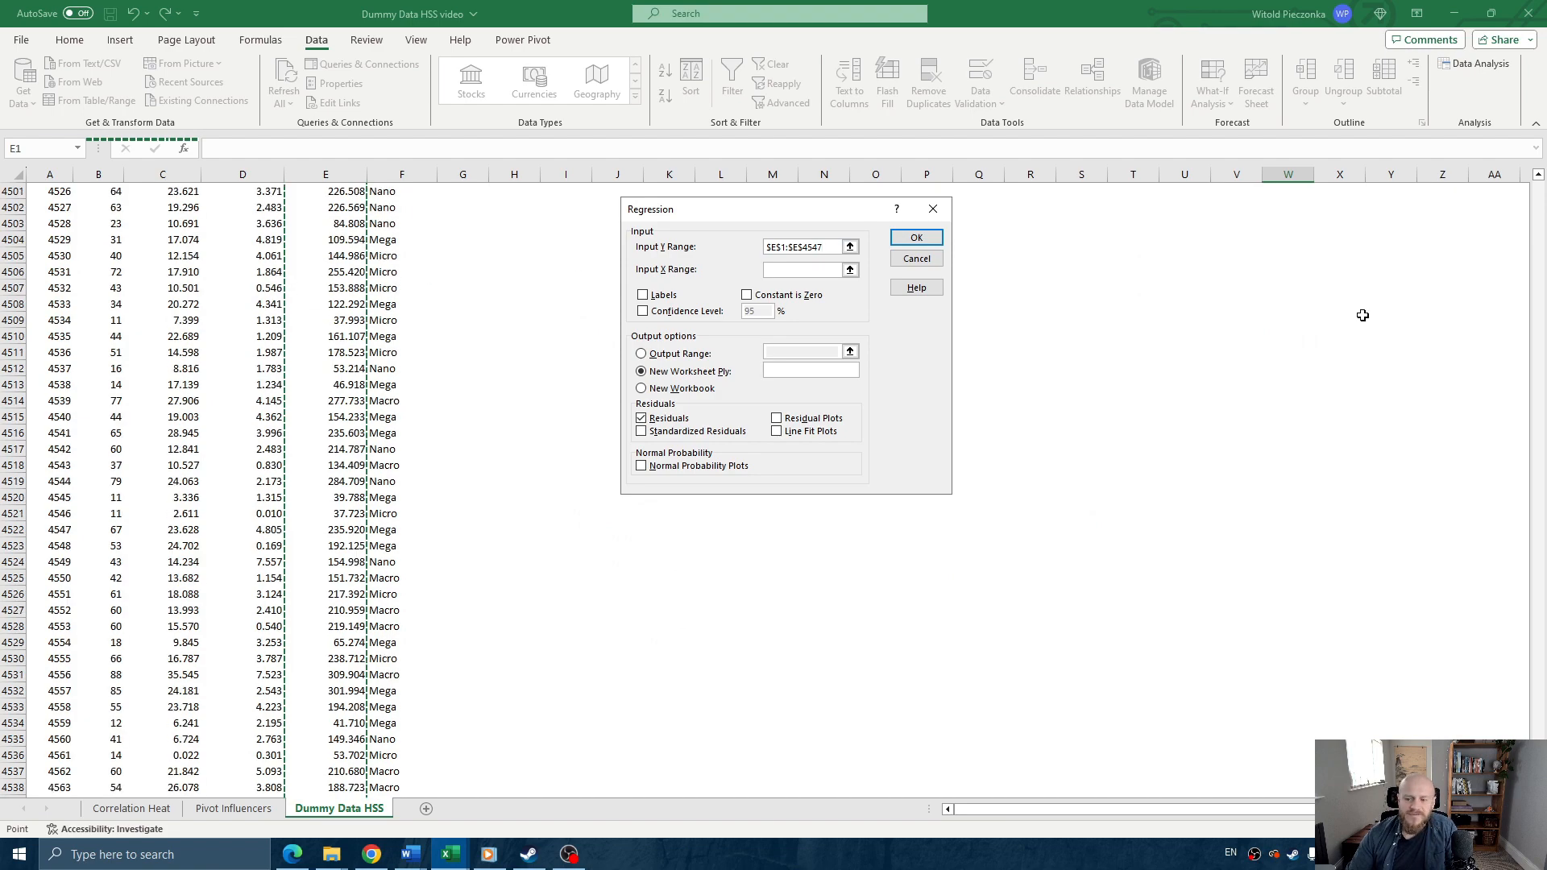
{"action": "left_click_drag", "start_coordinate": [1538, 776], "coordinate": [1538, 186]}
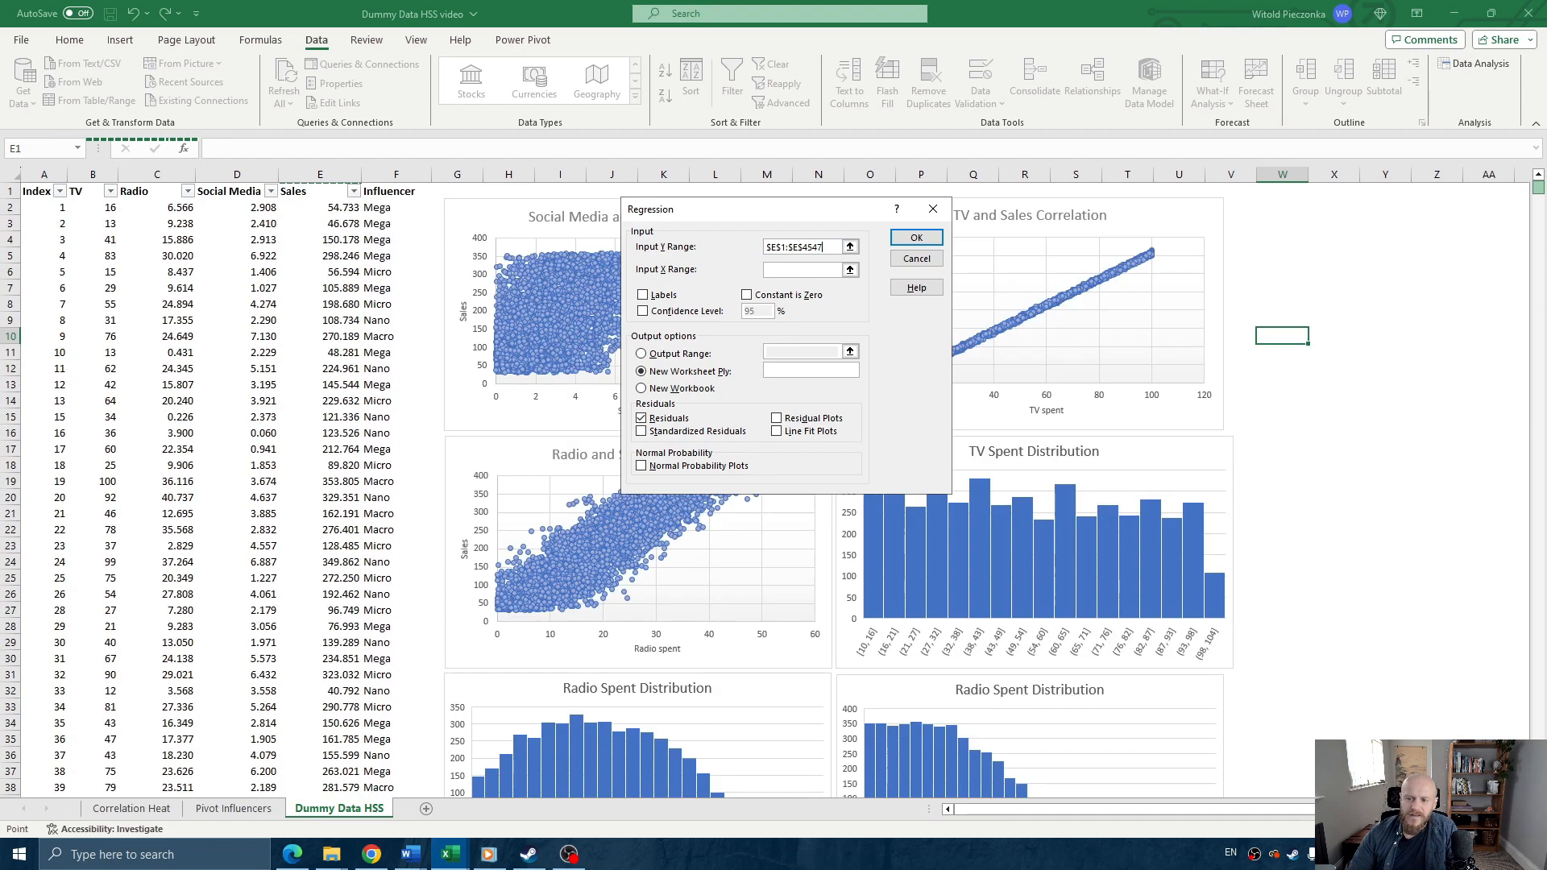
- Set the regression's Input X Range to the TV, Radio and Social Media columns with headers, $B$1:$D$4547
{"action": "left_click", "coordinate": [774, 273]}
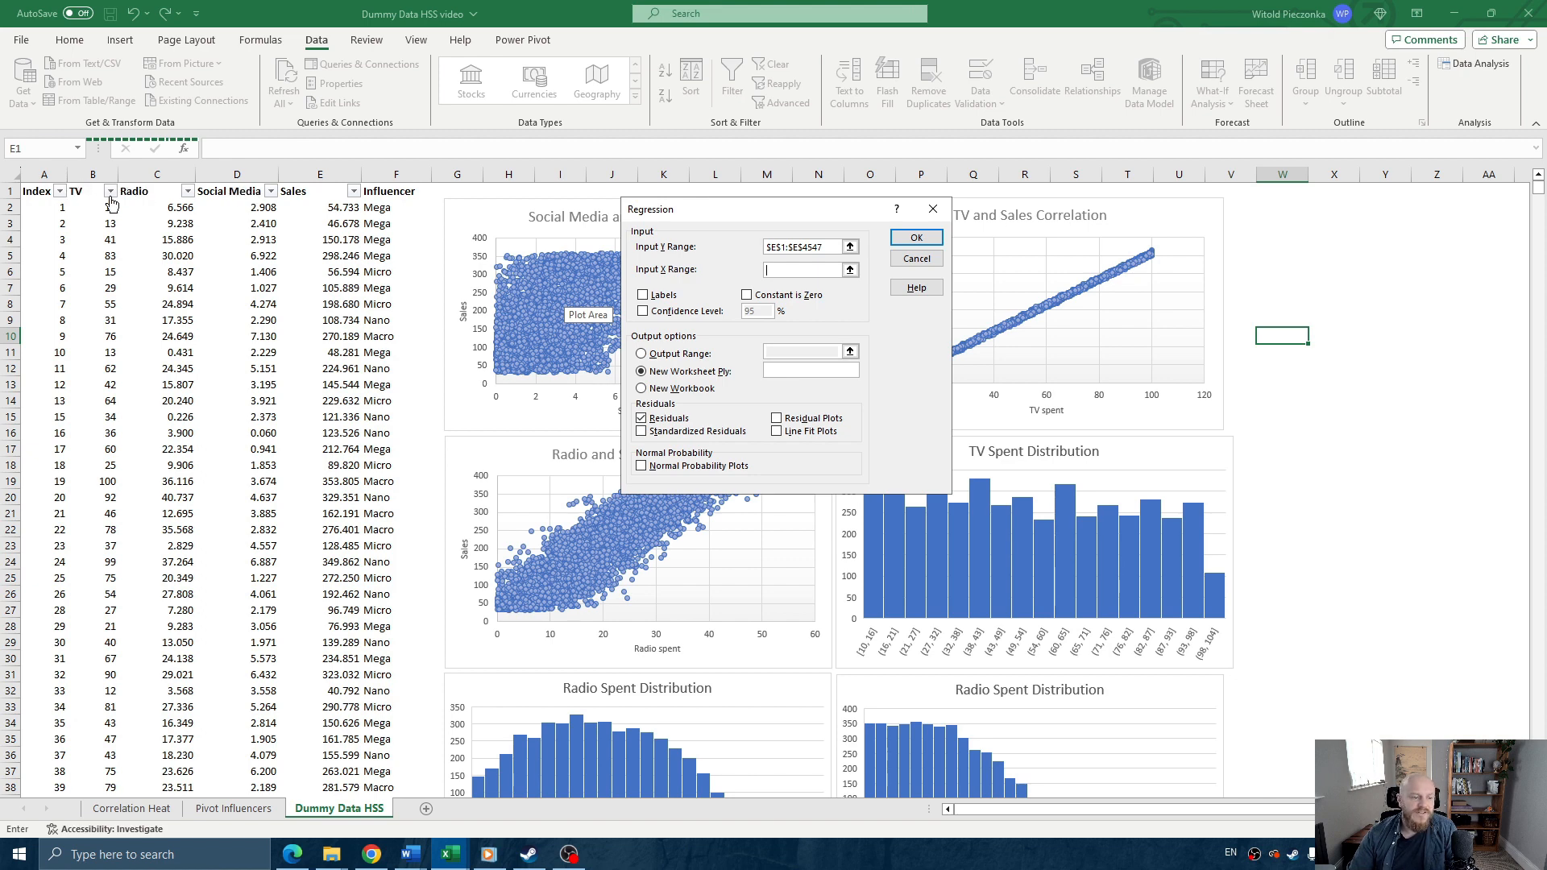
{"action": "left_click_drag", "start_coordinate": [80, 192], "coordinate": [221, 195]}
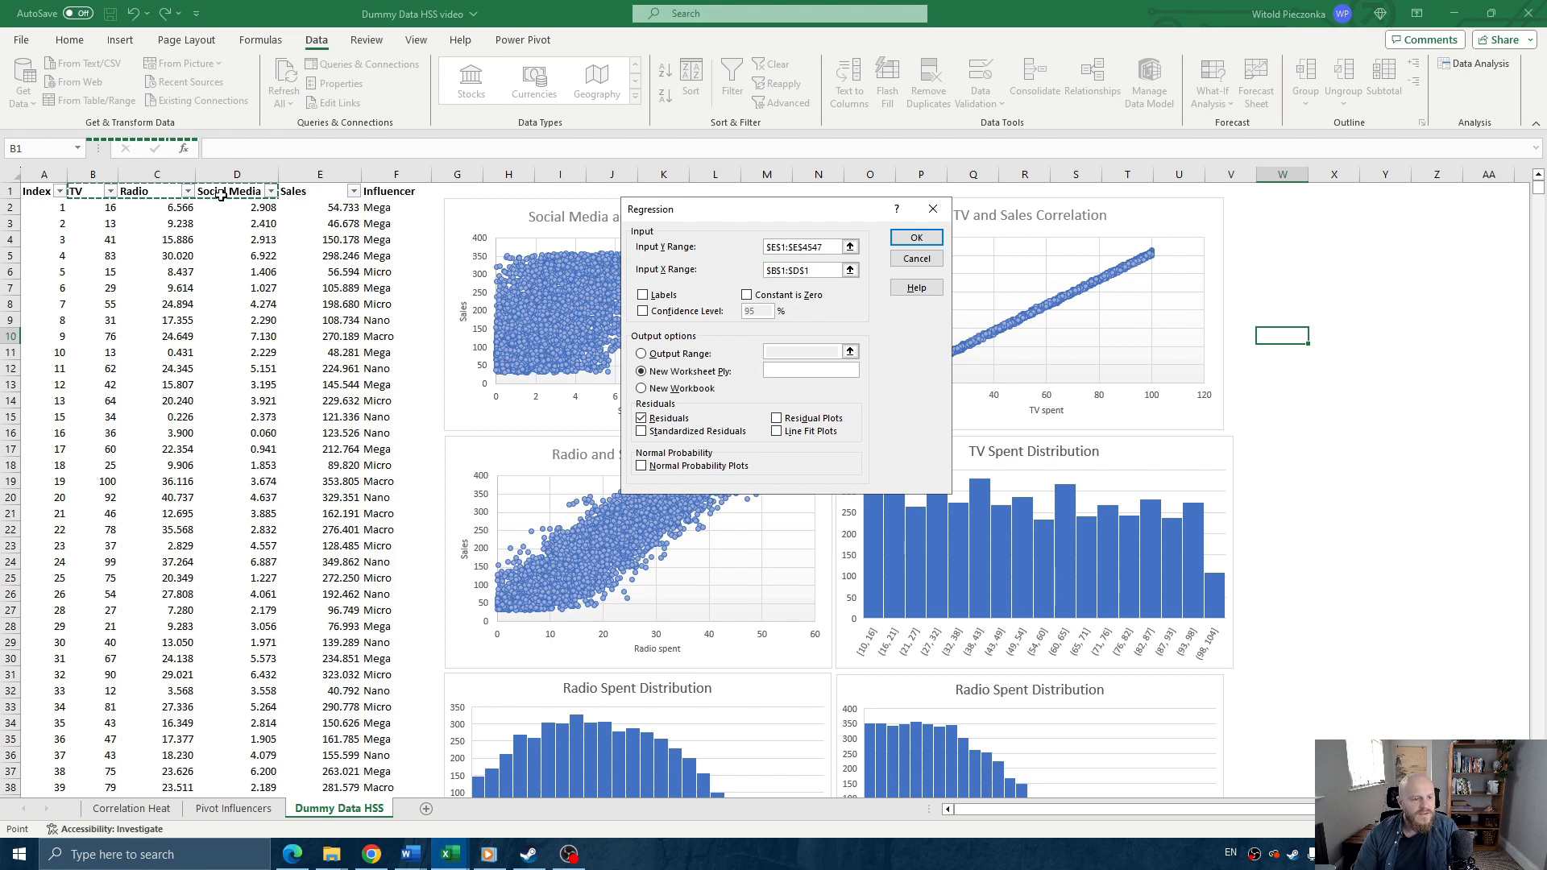
{"action": "key", "text": "ctrl+shift+Down"}
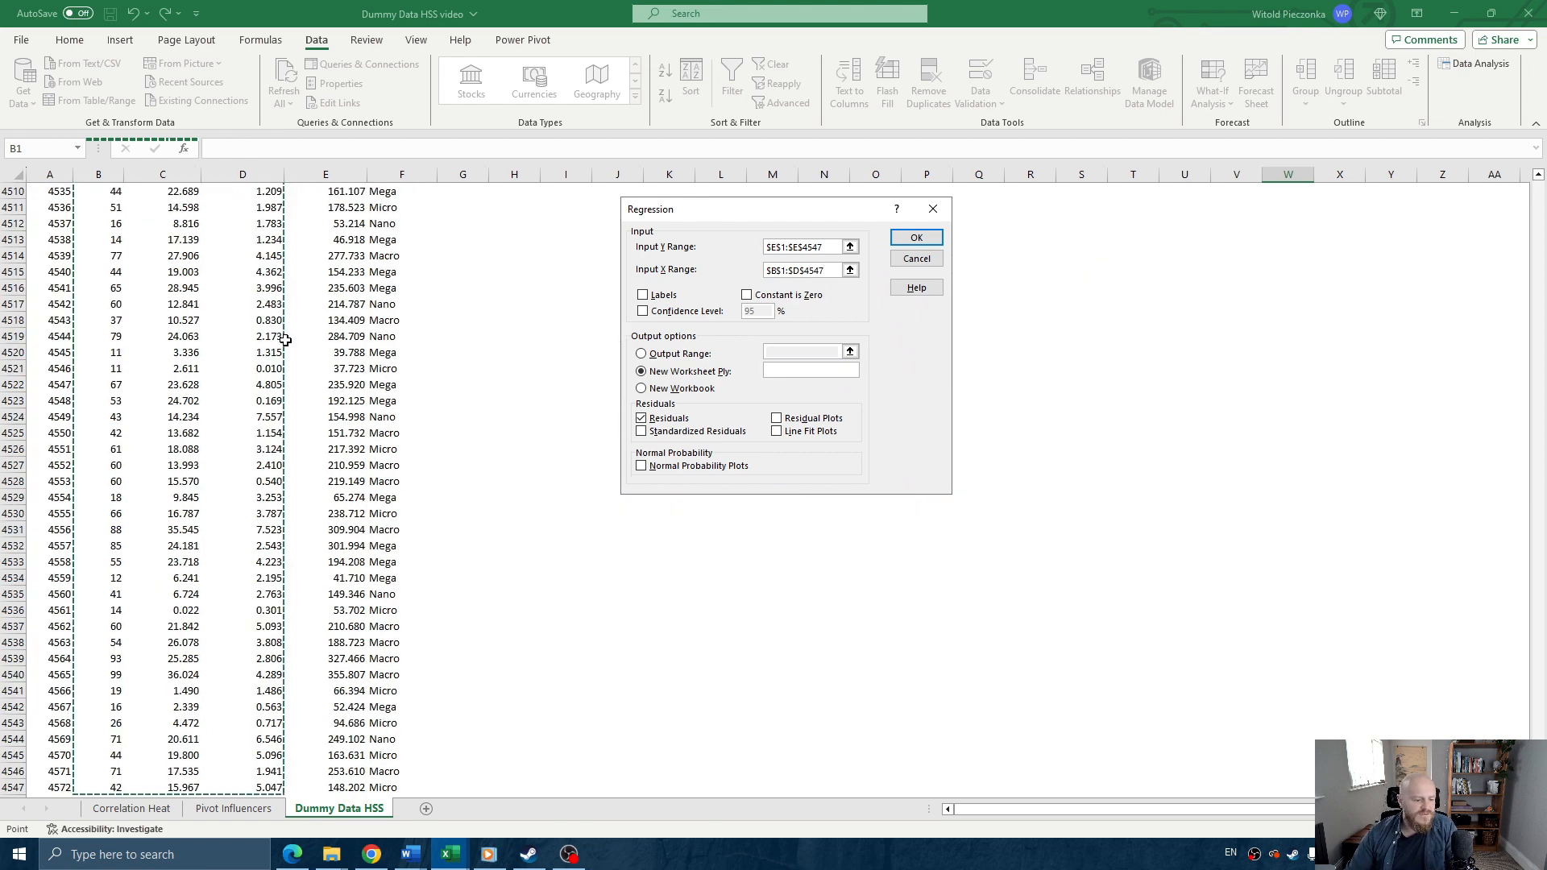
{"action": "scroll", "coordinate": [285, 340], "scroll_direction": "down", "scroll_amount": 1}
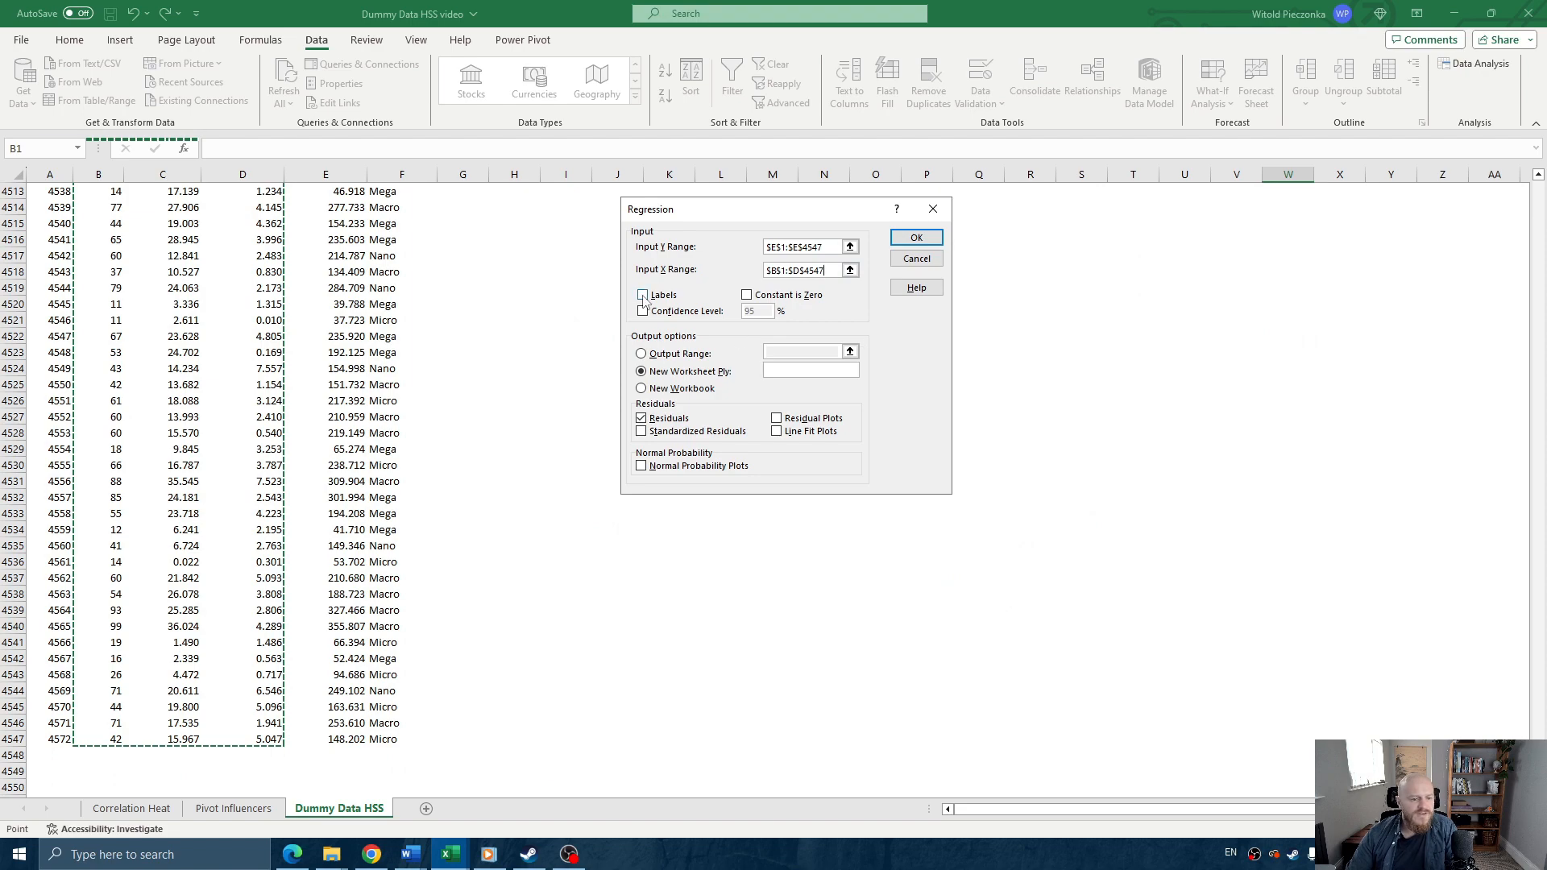
{"action": "left_click_drag", "start_coordinate": [1539, 775], "coordinate": [1512, 132]}
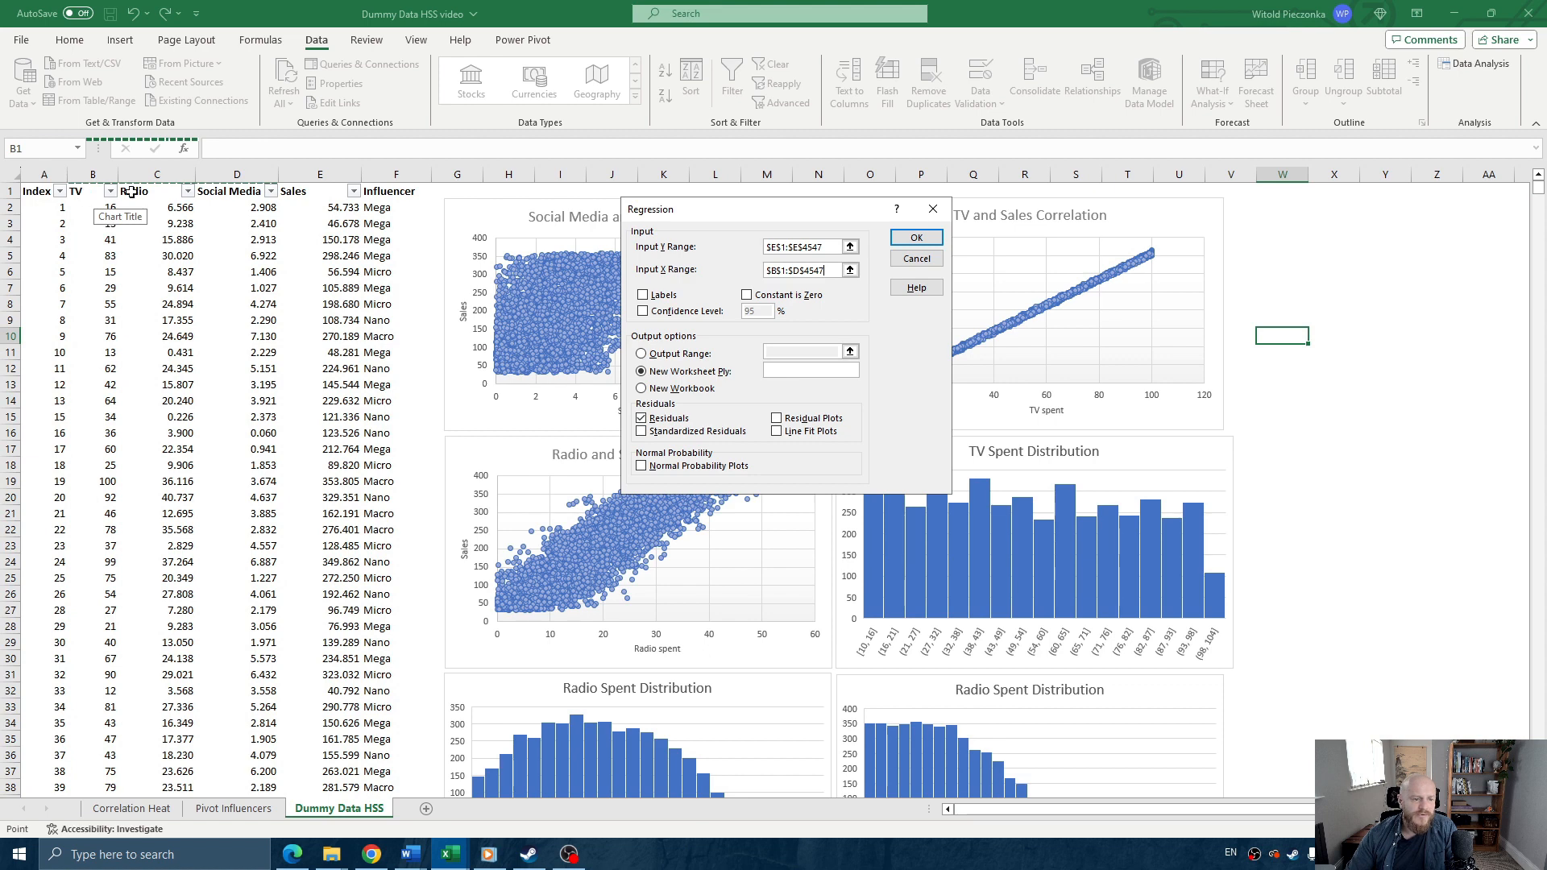
- Enable Labels, name the new output worksheet Regression and run the regression with residuals
{"action": "left_click", "coordinate": [644, 296]}
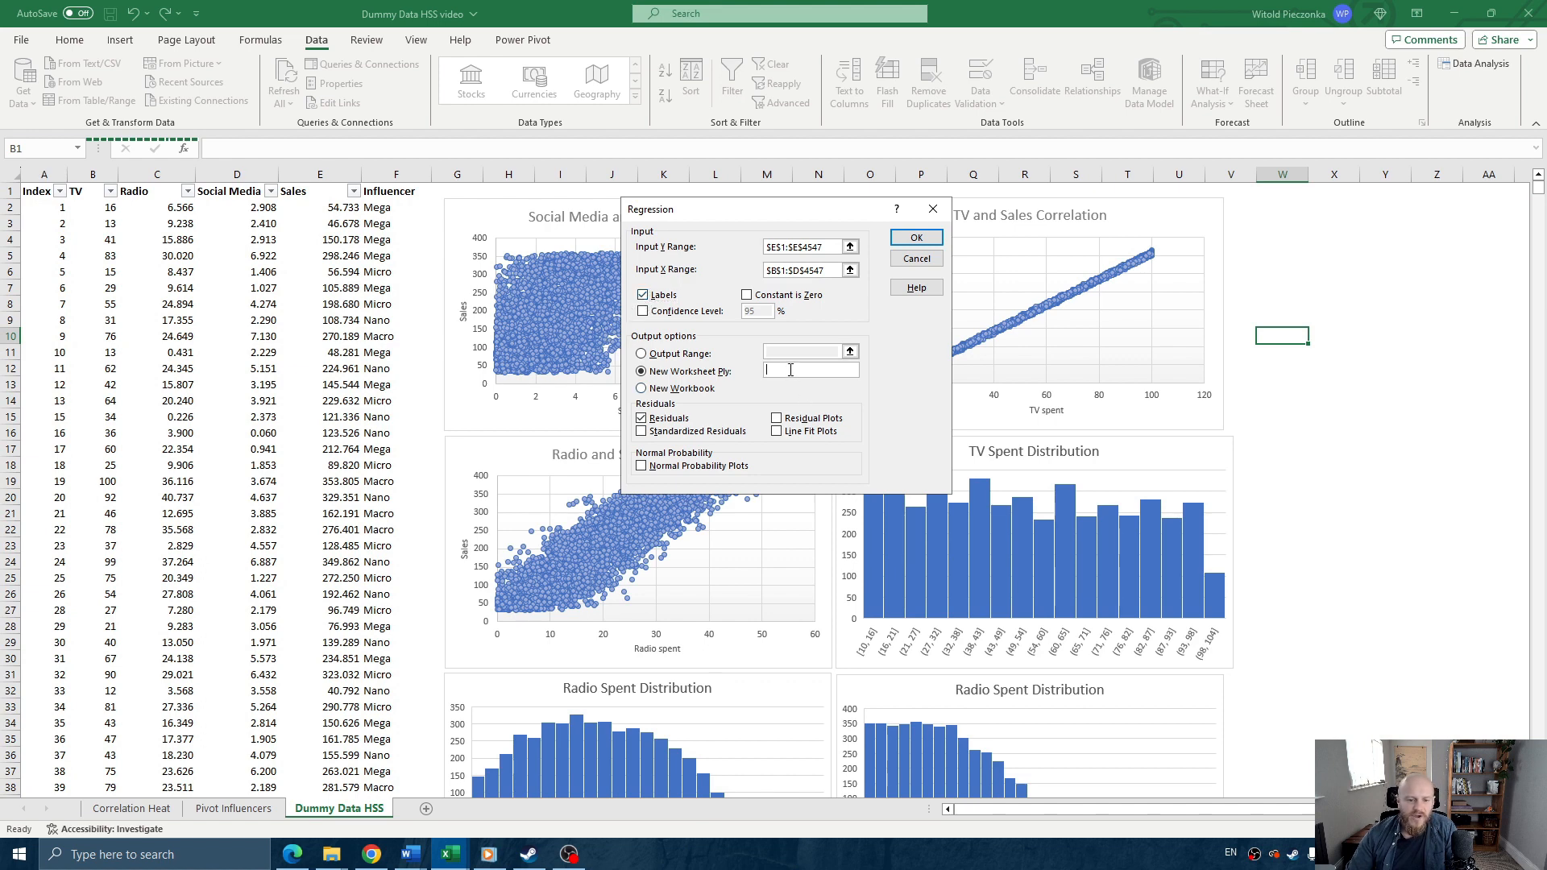
{"action": "type", "text": "Regression"}
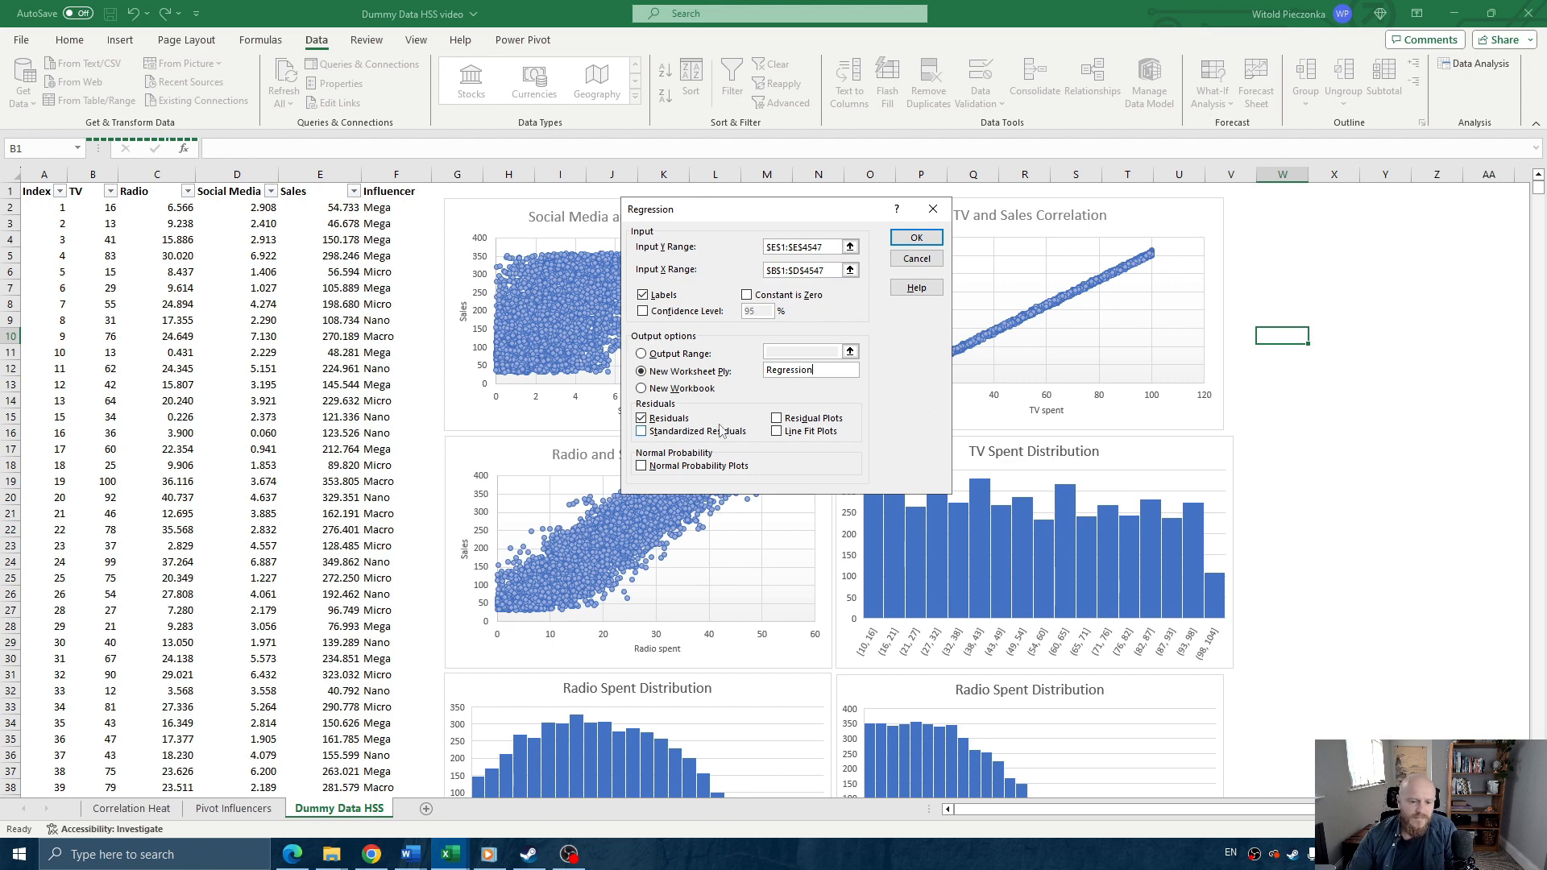
{"action": "left_click", "coordinate": [933, 239]}
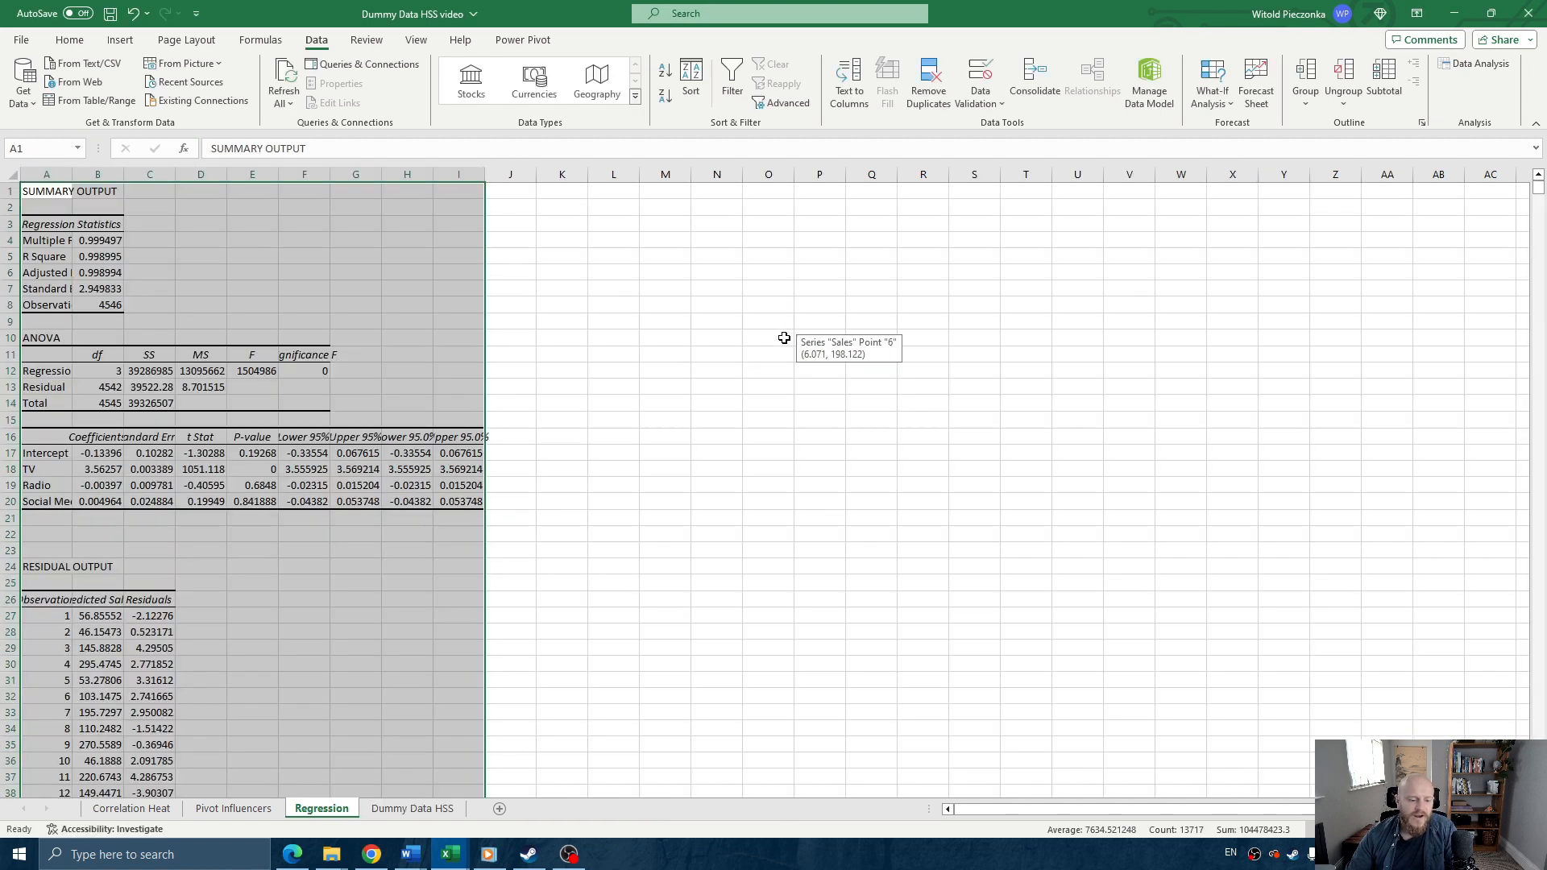
- Deselect the regression output and autofit columns A and B on the Regression sheet to their contents
{"action": "left_click", "coordinate": [364, 485]}
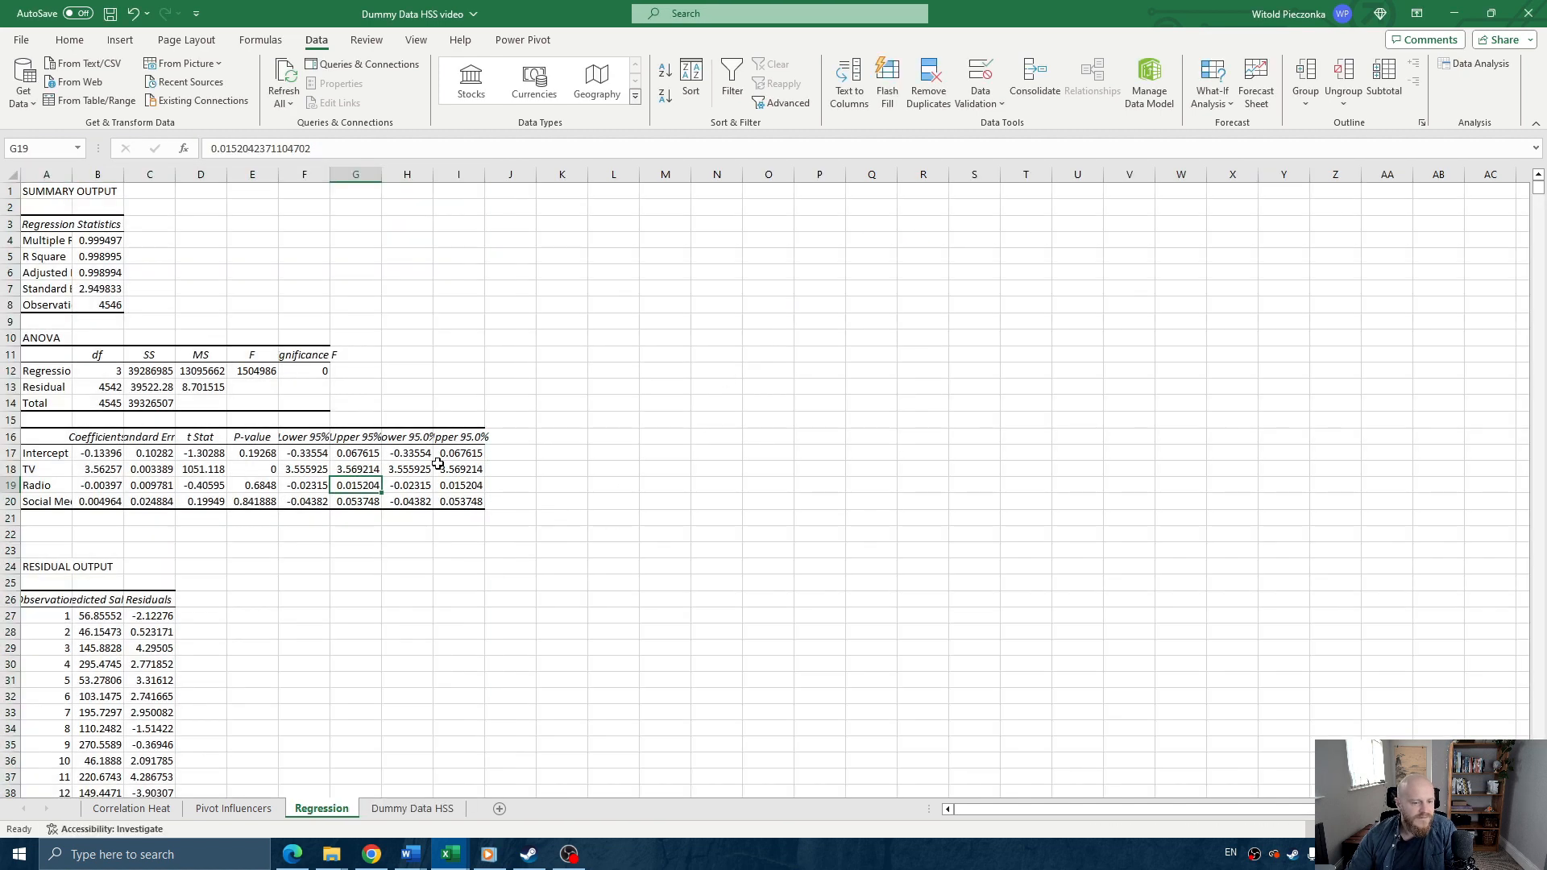
{"action": "scroll", "coordinate": [512, 442], "scroll_direction": "down", "scroll_amount": 6}
{"action": "scroll", "coordinate": [513, 443], "scroll_direction": "up", "scroll_amount": 6}
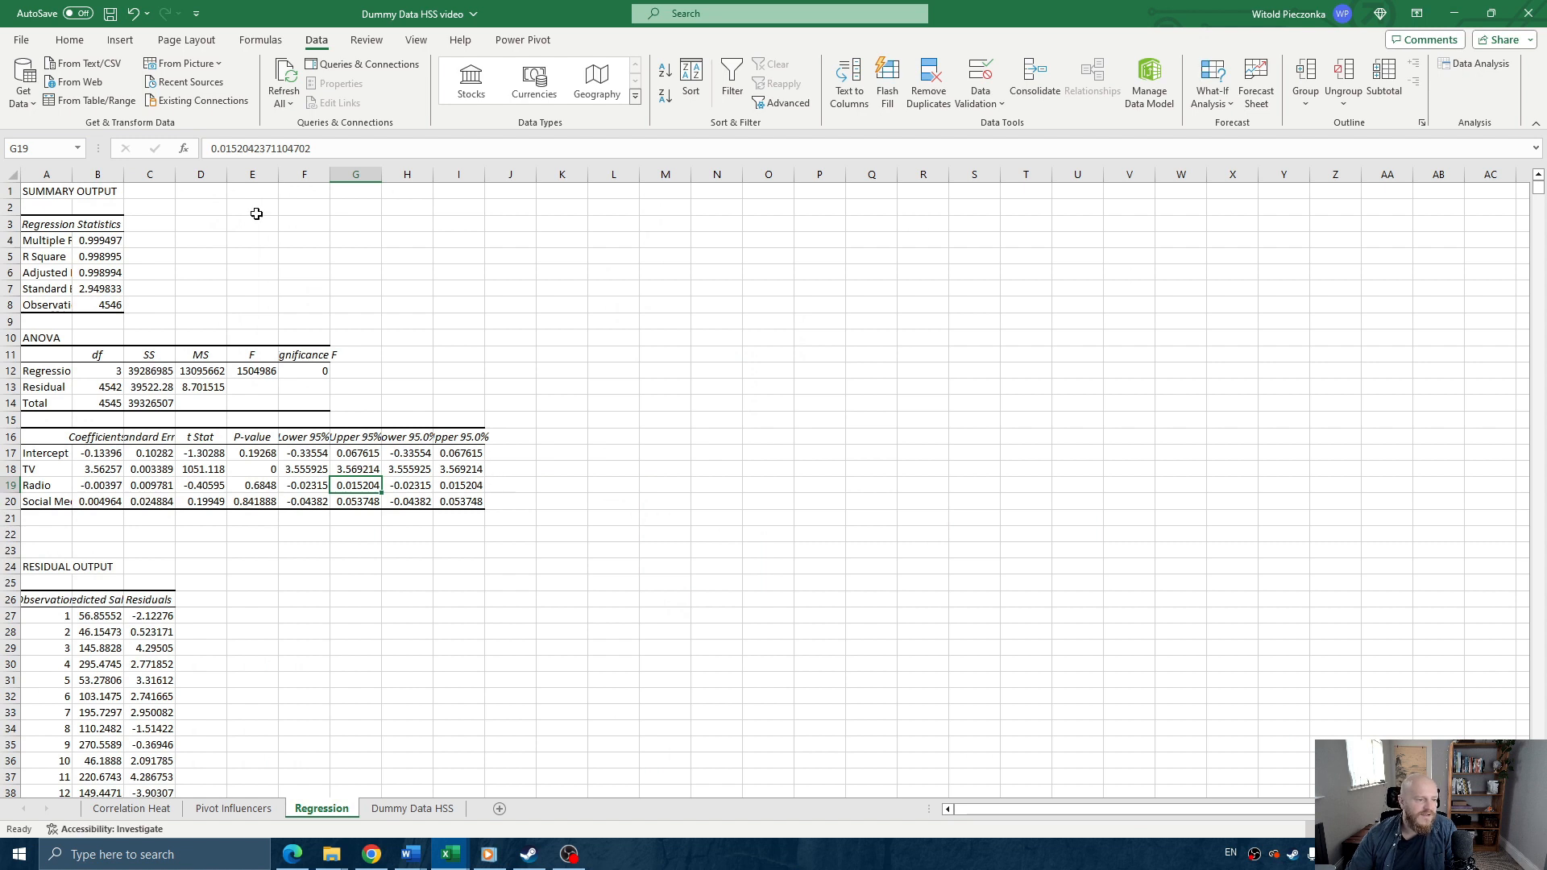
{"action": "double_click", "coordinate": [73, 175]}
{"action": "double_click", "coordinate": [173, 175]}
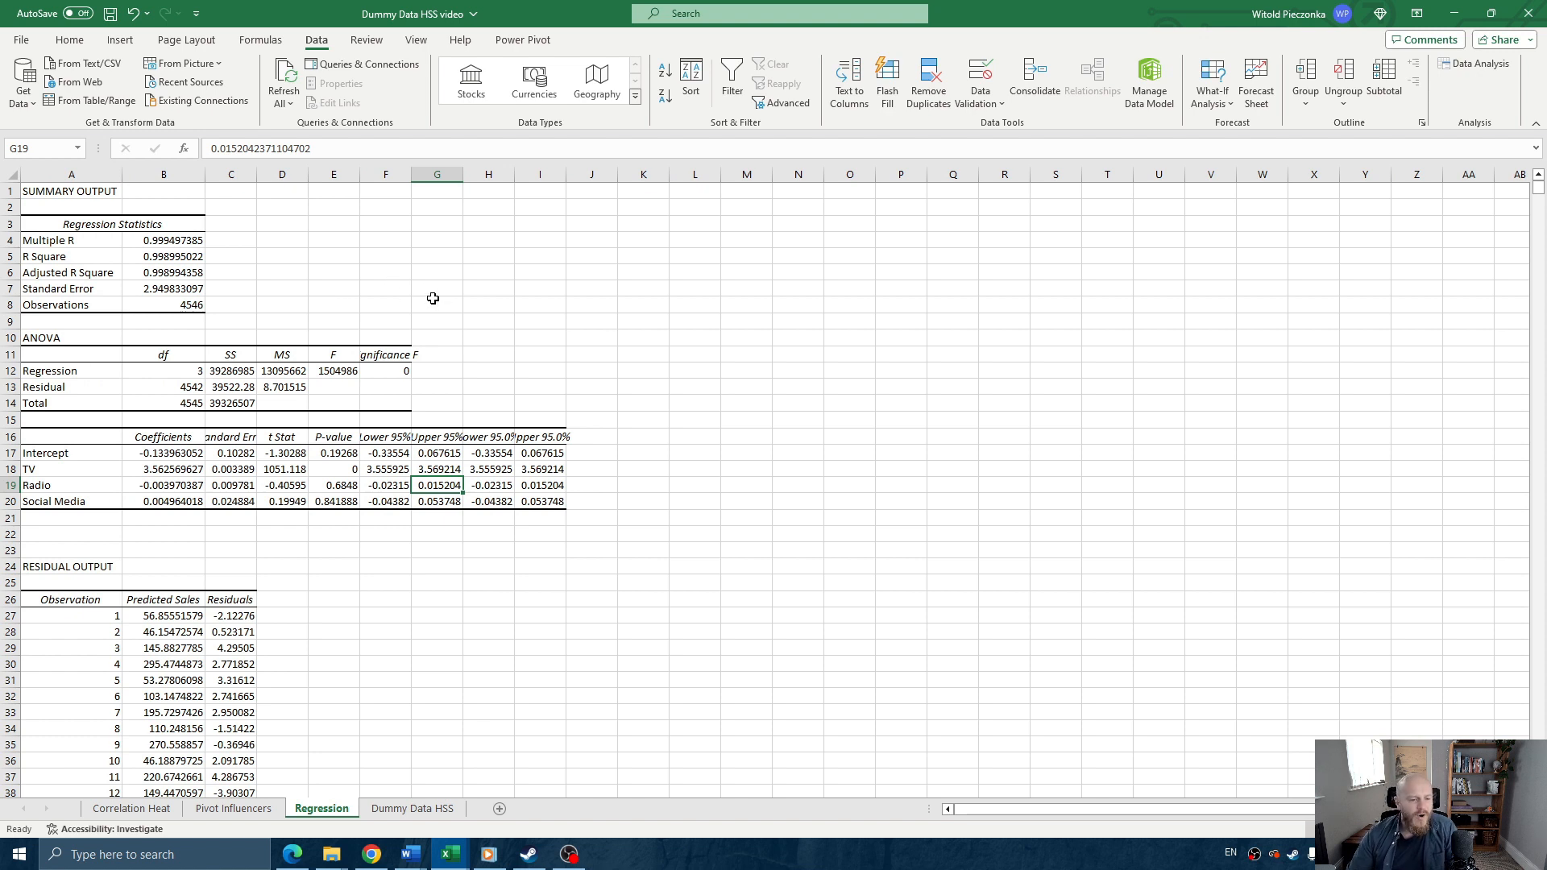
- Look over the summary and residual output, and compare R Square with Adjusted R Square in the regression statistics
{"action": "scroll", "coordinate": [380, 323], "scroll_direction": "down", "scroll_amount": 13}
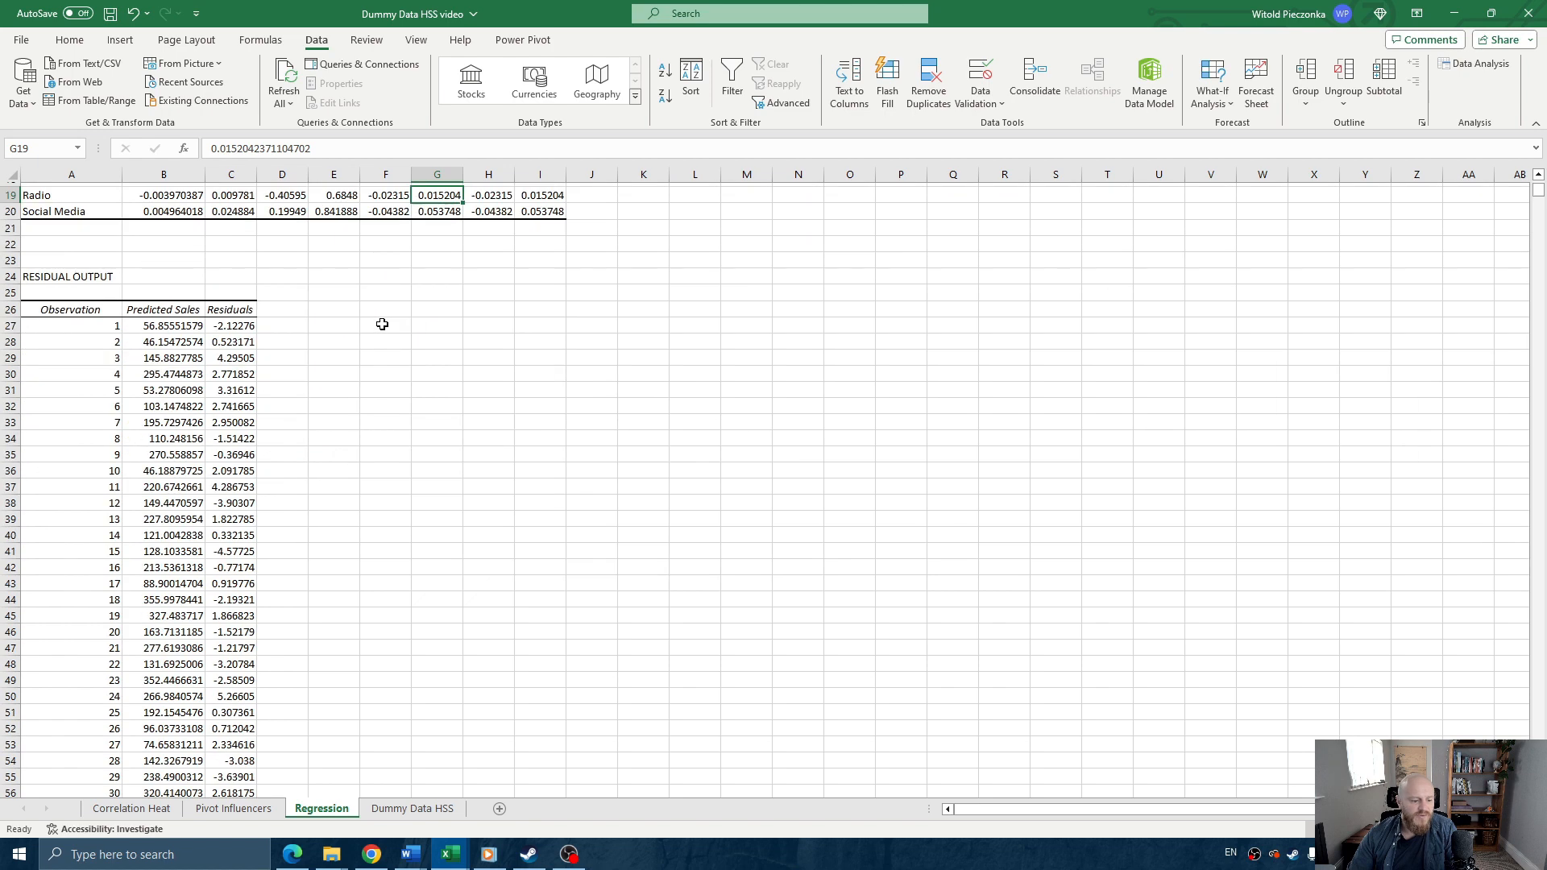
{"action": "scroll", "coordinate": [410, 330], "scroll_direction": "up", "scroll_amount": 9}
{"action": "scroll", "coordinate": [410, 331], "scroll_direction": "up", "scroll_amount": 4}
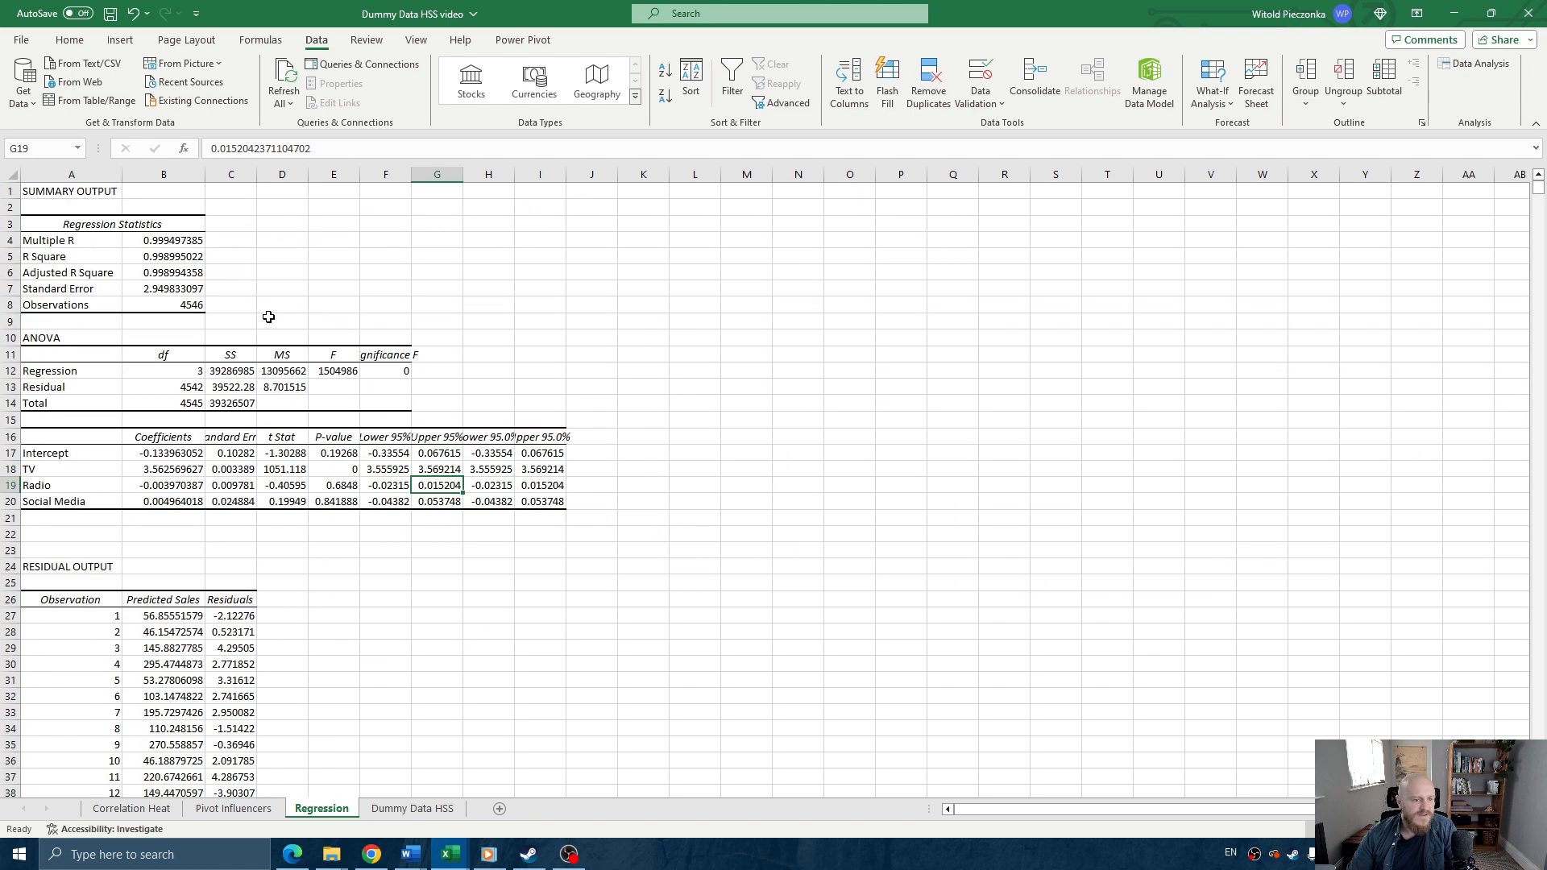
{"action": "left_click", "coordinate": [68, 273]}
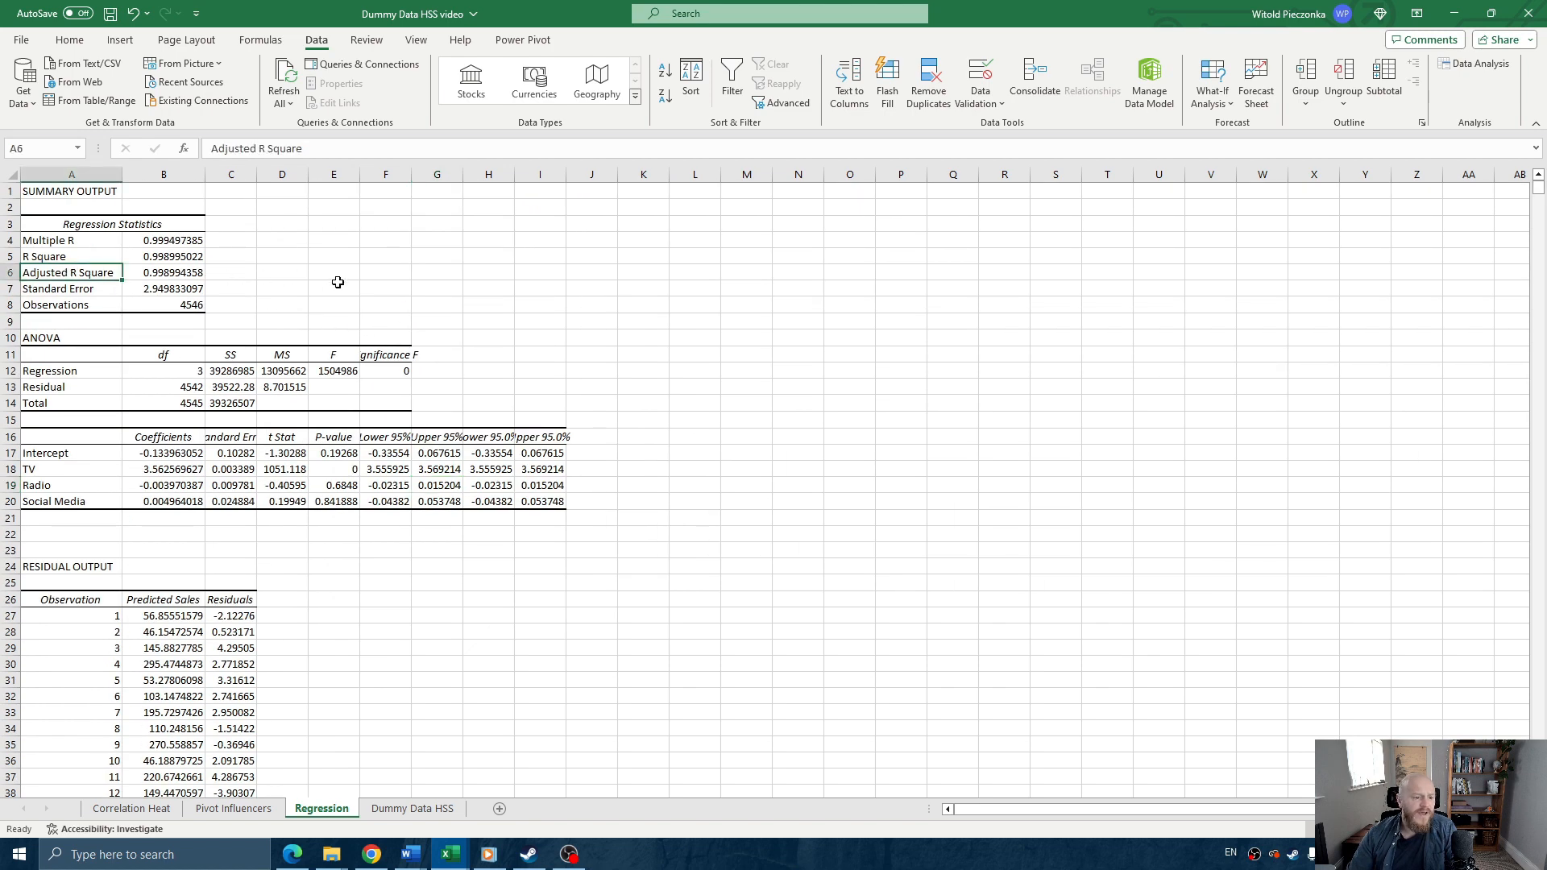
{"action": "left_click", "coordinate": [98, 256]}
{"action": "left_click", "coordinate": [83, 274]}
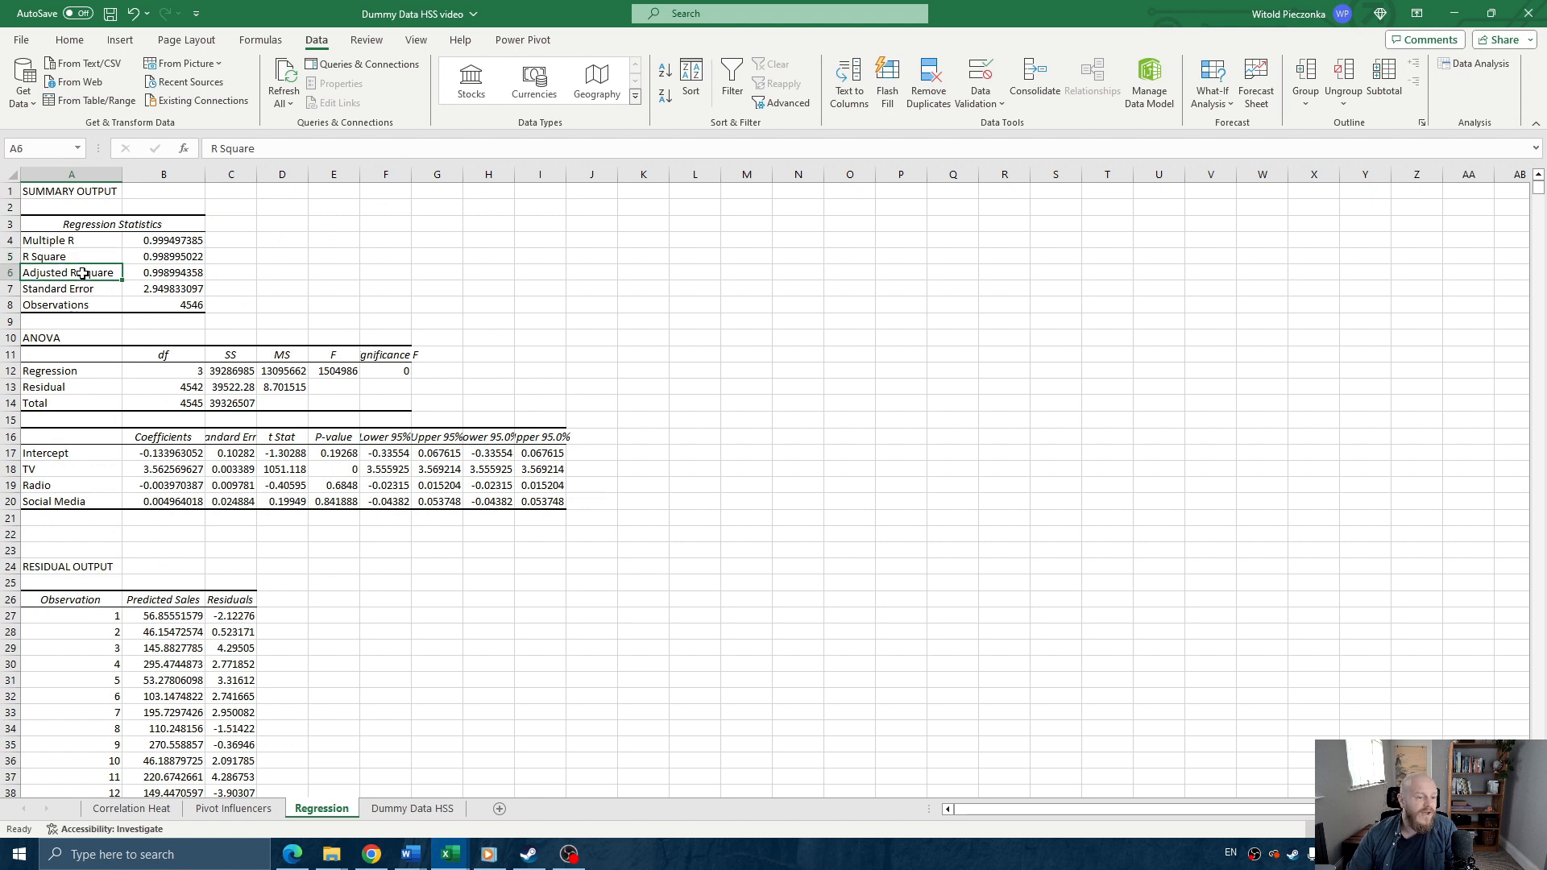
{"action": "left_click_drag", "start_coordinate": [89, 259], "coordinate": [85, 274]}
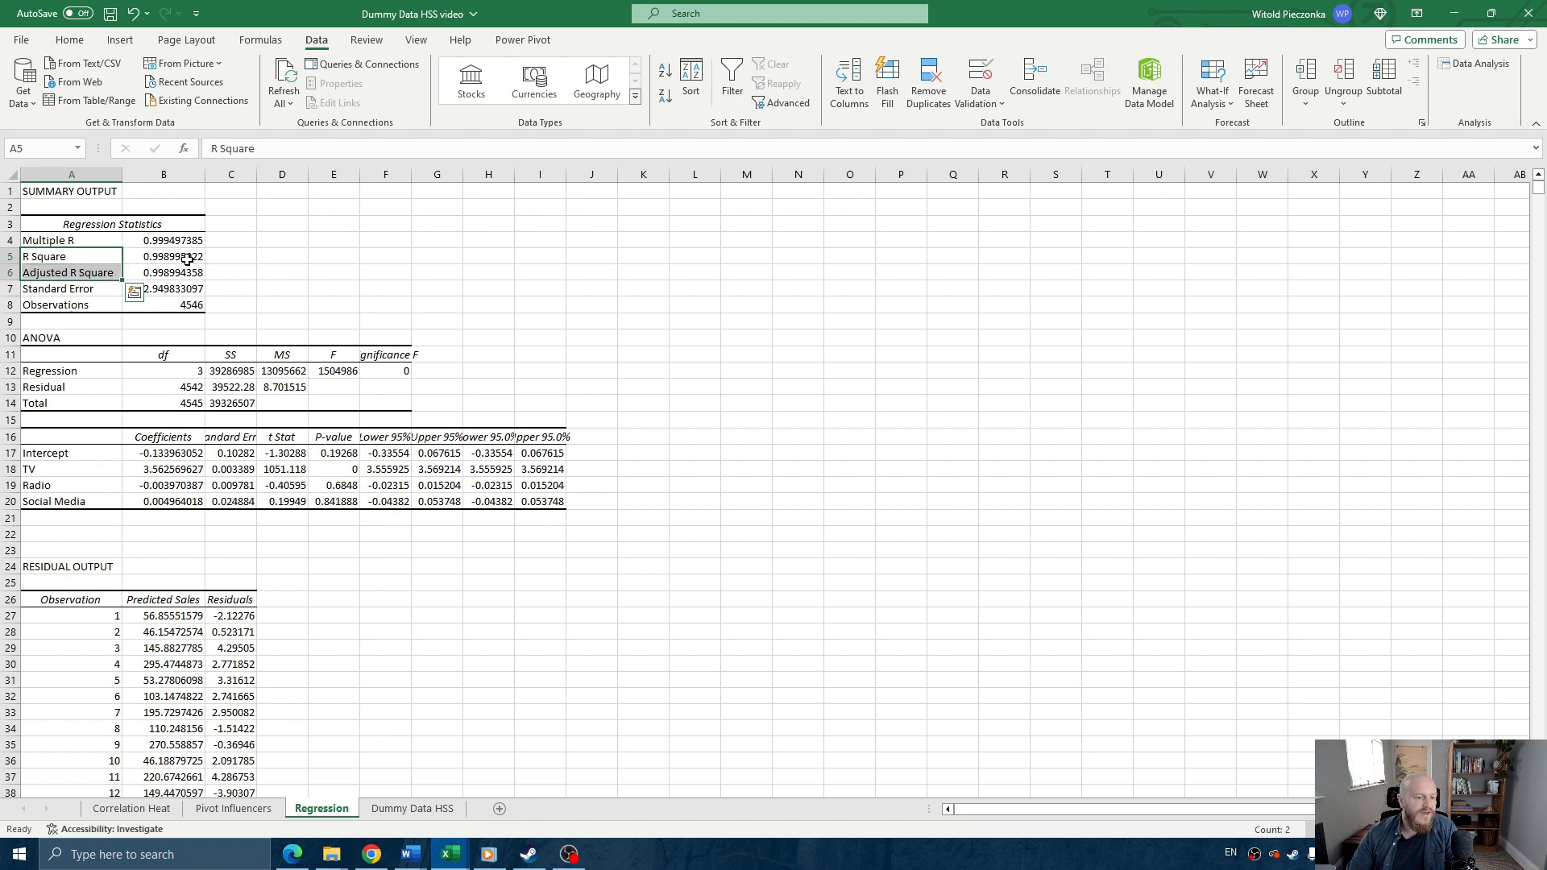
{"action": "left_click_drag", "start_coordinate": [187, 259], "coordinate": [184, 274]}
{"action": "left_click_drag", "start_coordinate": [68, 255], "coordinate": [162, 275]}
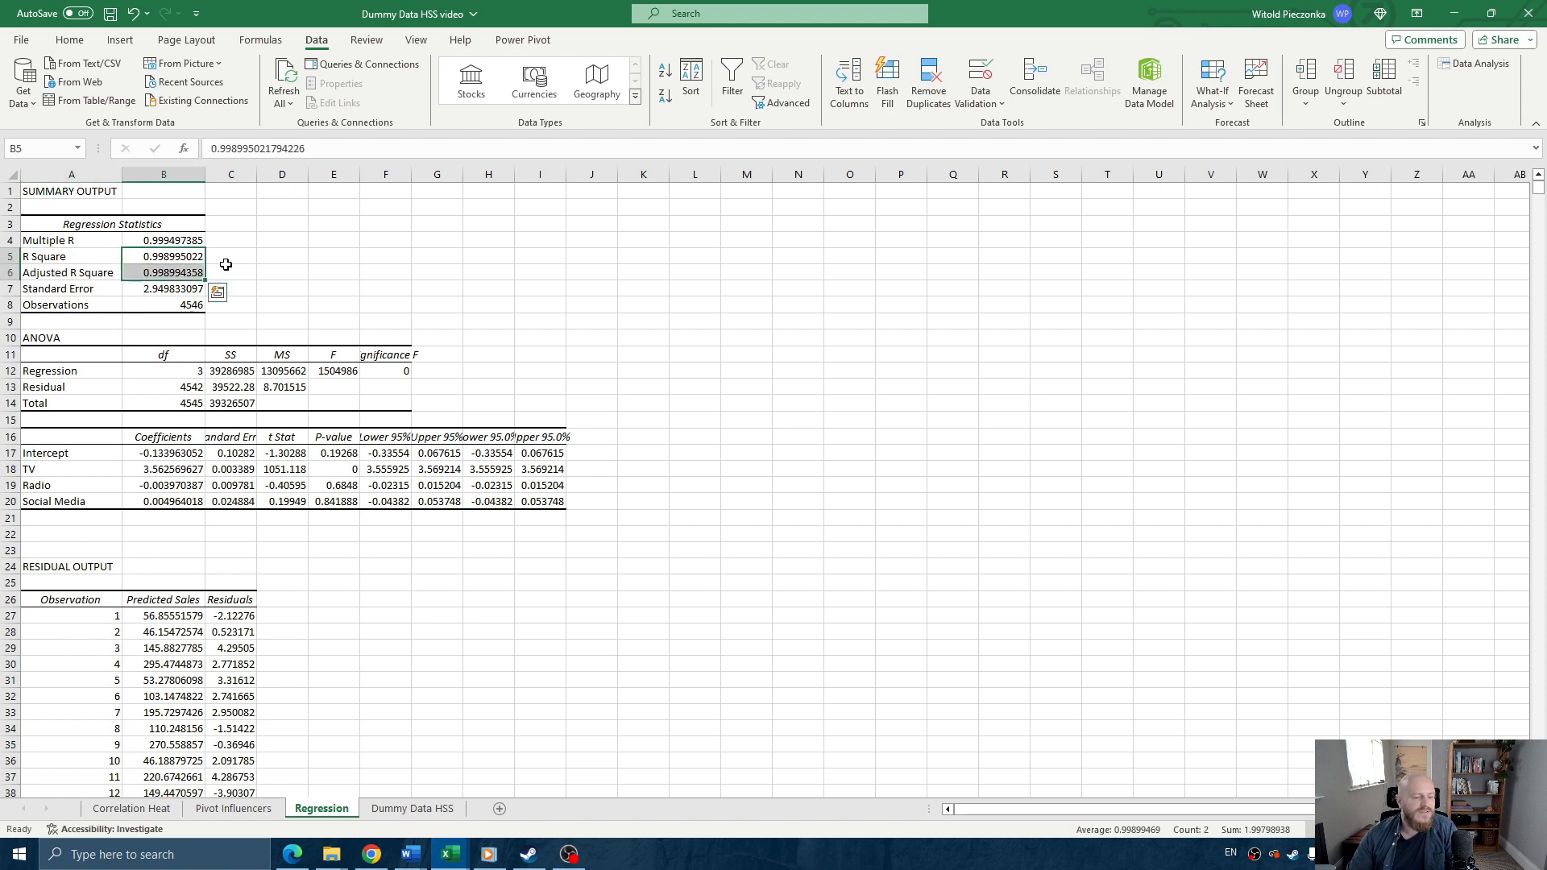
- Examine the R Square label and value, and check the predicted sales and residuals in the residual output
{"action": "left_click", "coordinate": [102, 258]}
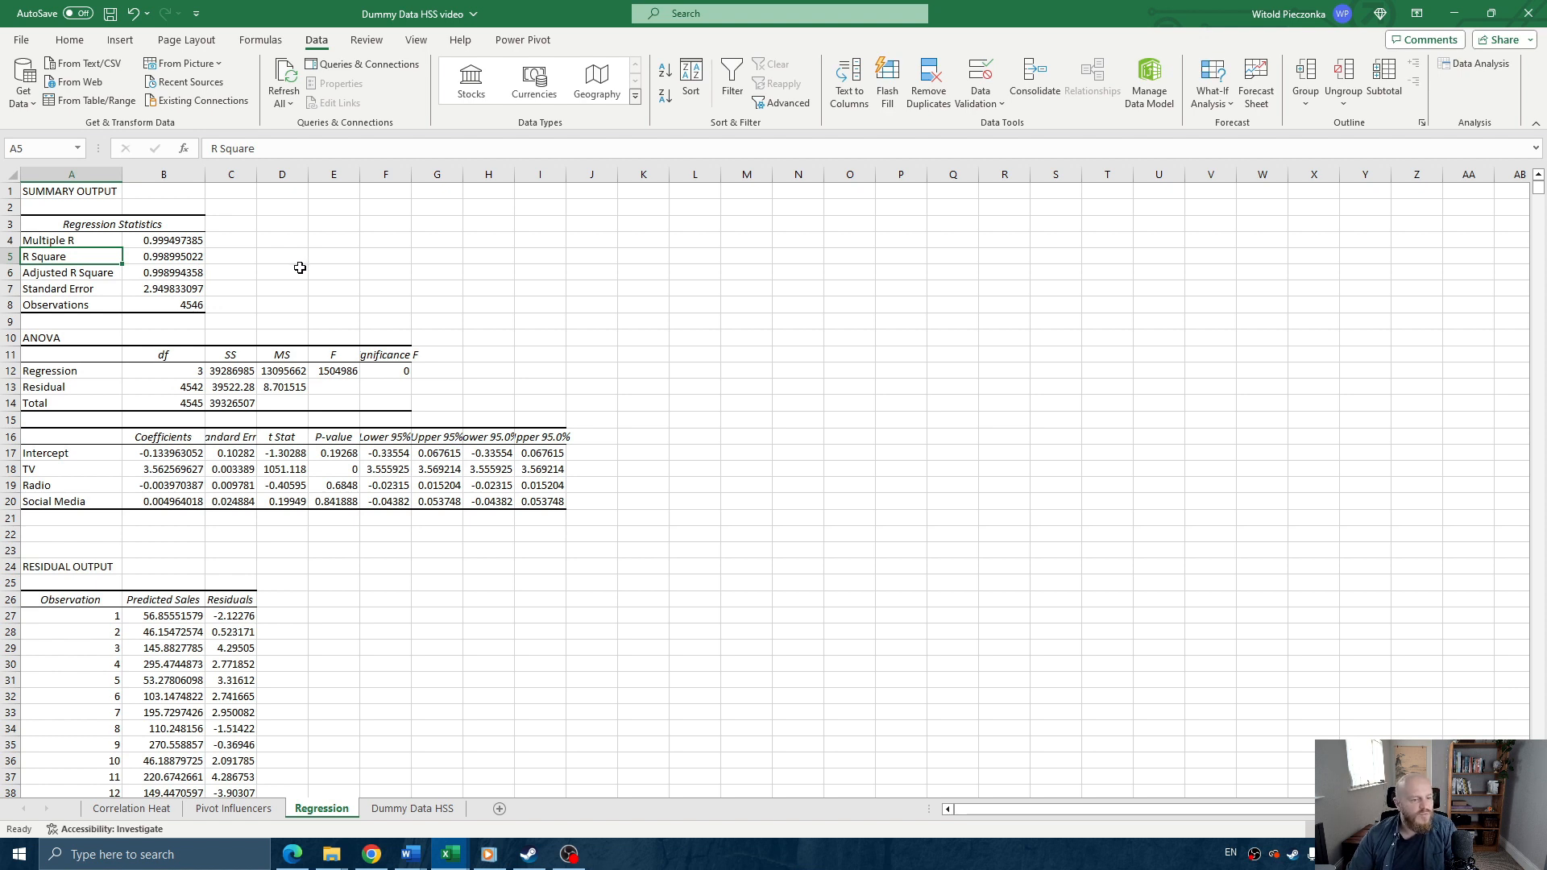
{"action": "left_click", "coordinate": [182, 260]}
{"action": "left_click", "coordinate": [86, 259]}
{"action": "left_click", "coordinate": [158, 256]}
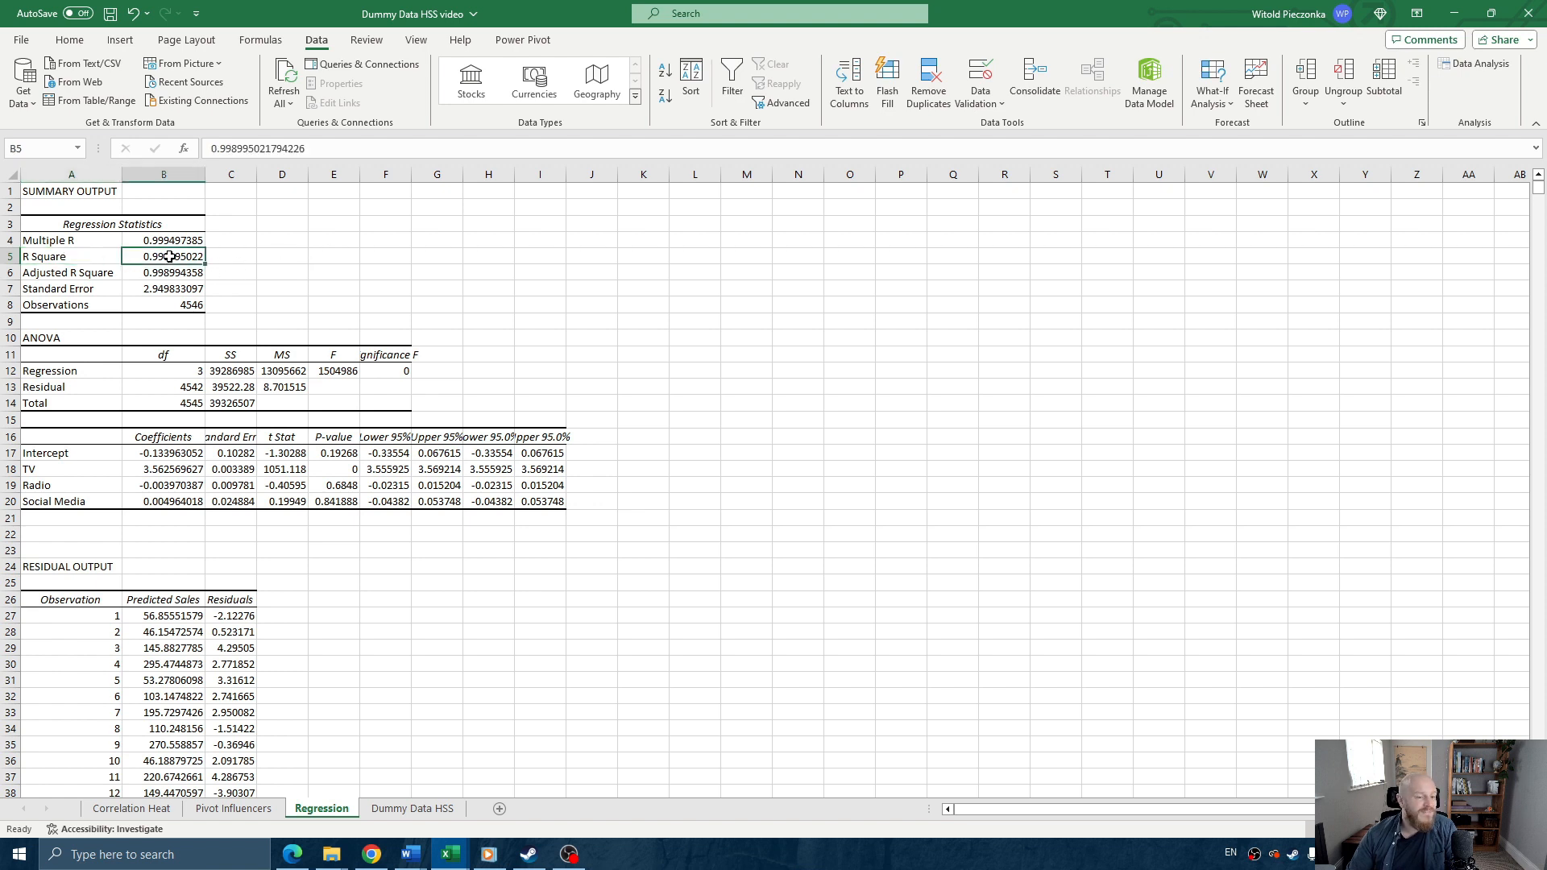
{"action": "left_click", "coordinate": [83, 257]}
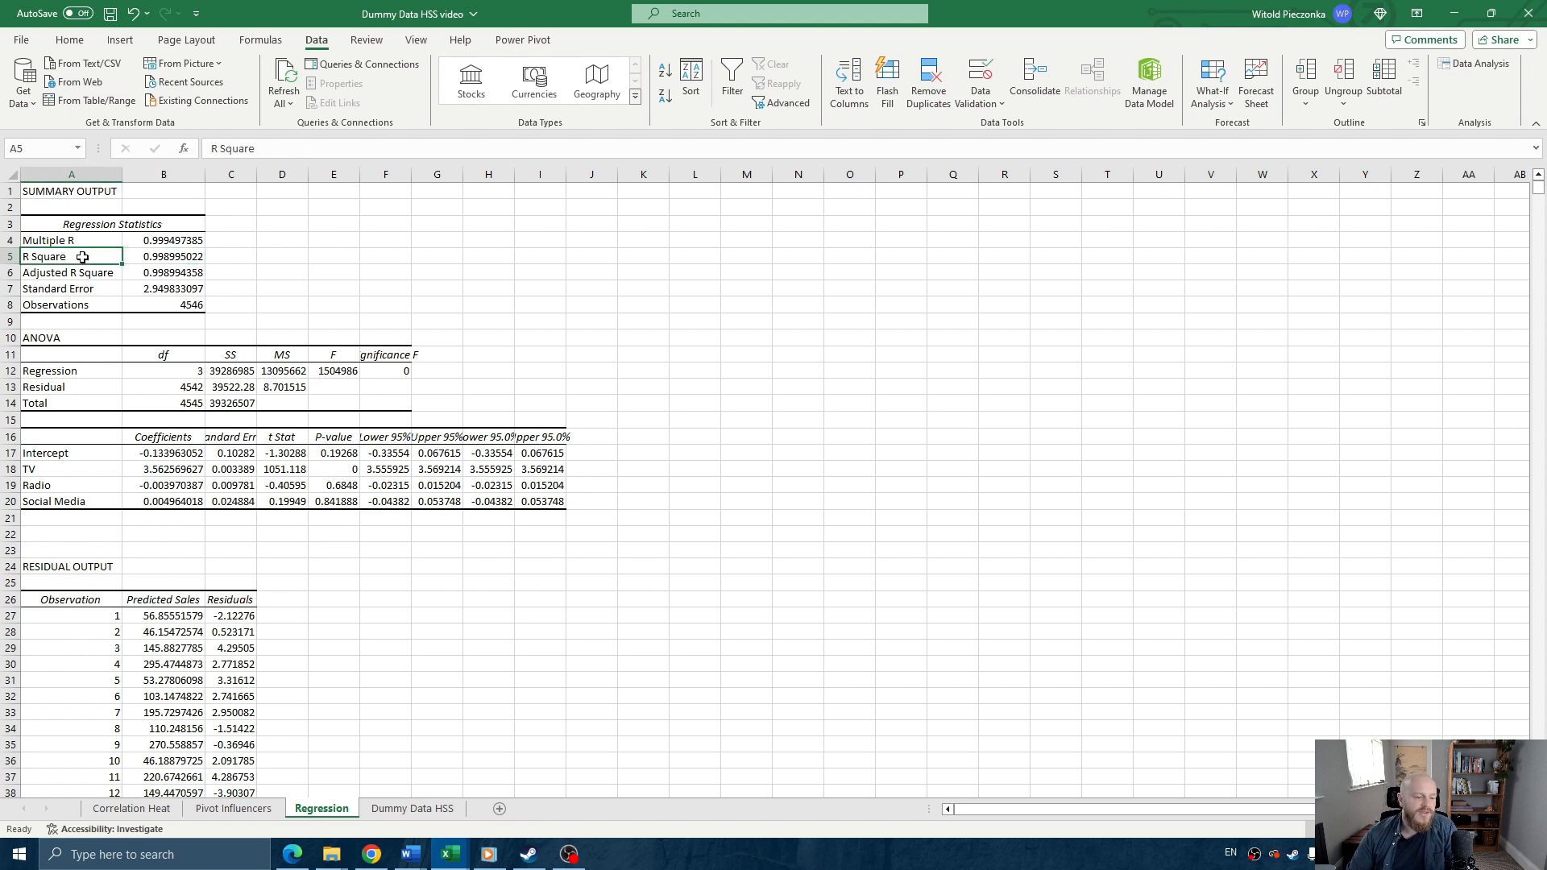
{"action": "scroll", "coordinate": [240, 386], "scroll_direction": "down", "scroll_amount": 6}
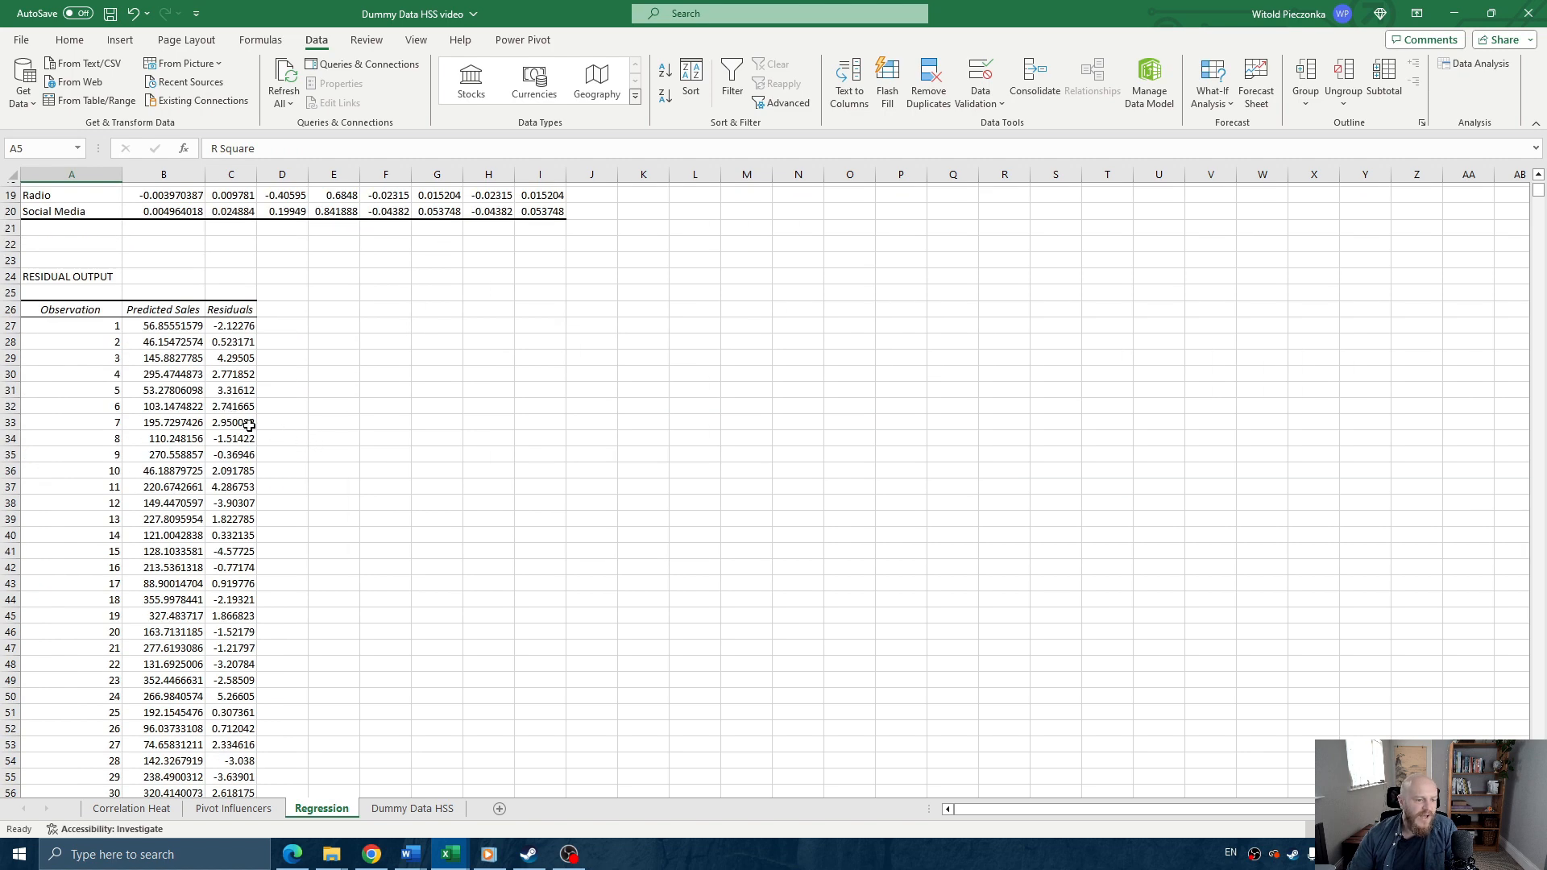
- Examine the Observation, Predicted Sales and Residuals columns of the residual output, leaving their cell contents in place
{"action": "left_click", "coordinate": [72, 311]}
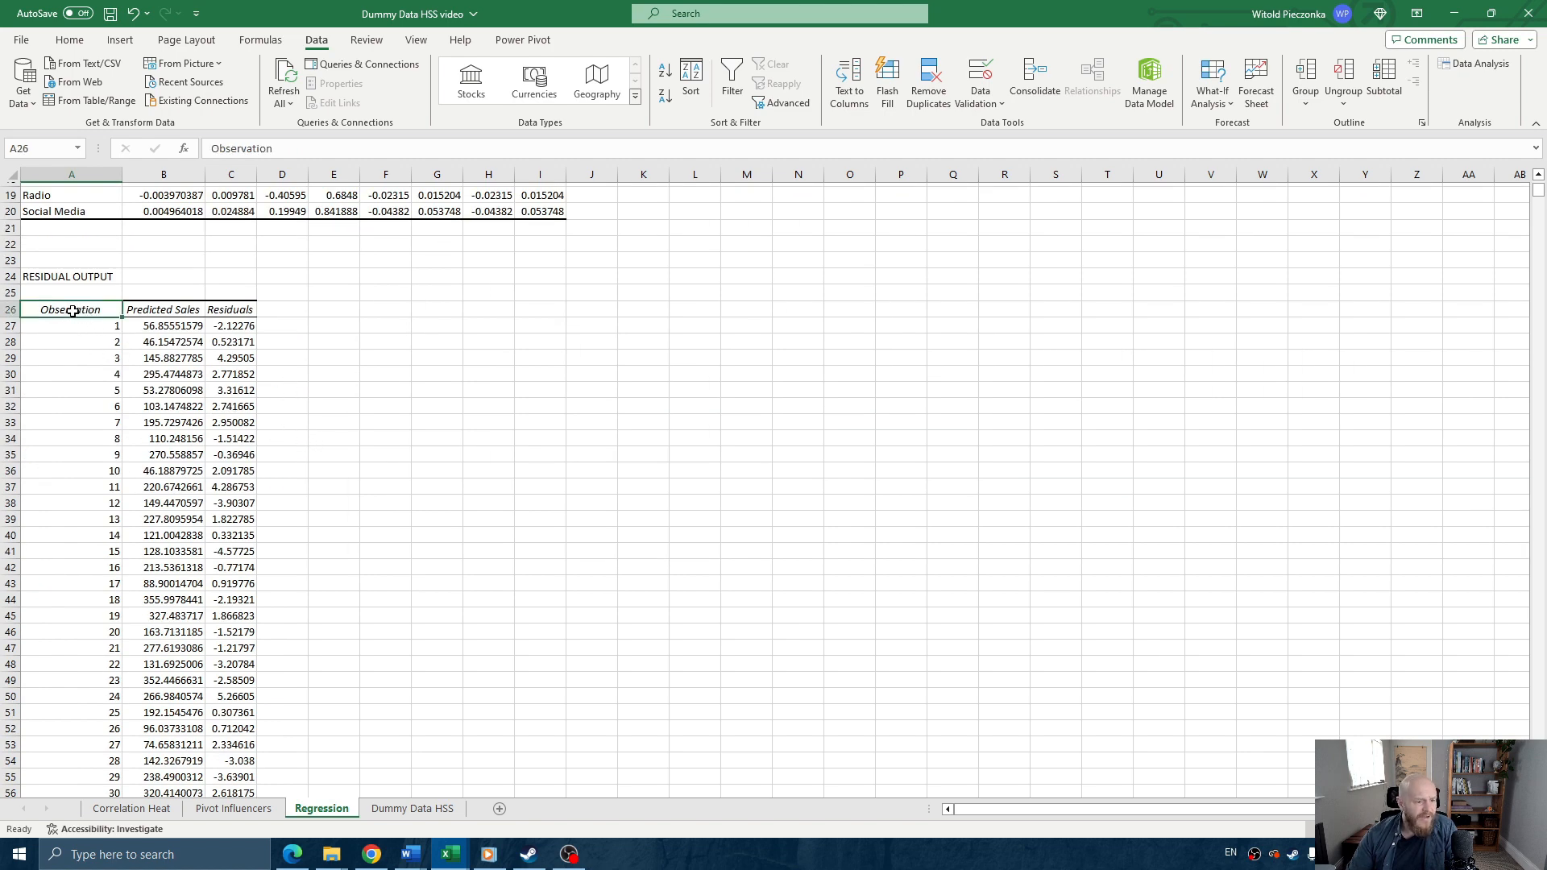
{"action": "left_click_drag", "start_coordinate": [90, 325], "coordinate": [54, 726]}
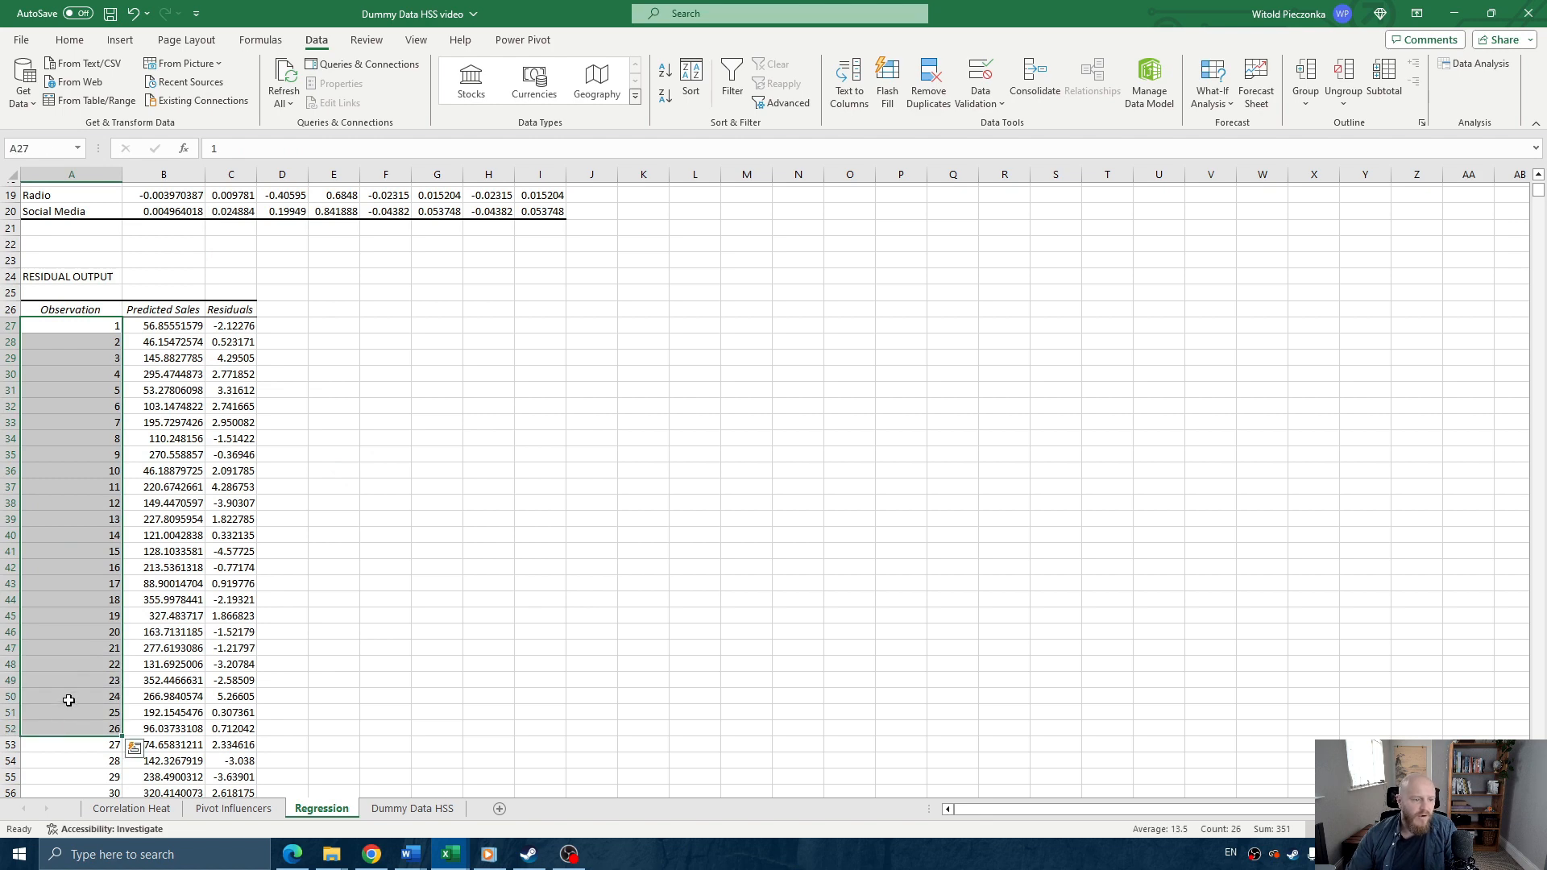
{"action": "scroll", "coordinate": [94, 482], "scroll_direction": "up", "scroll_amount": 4}
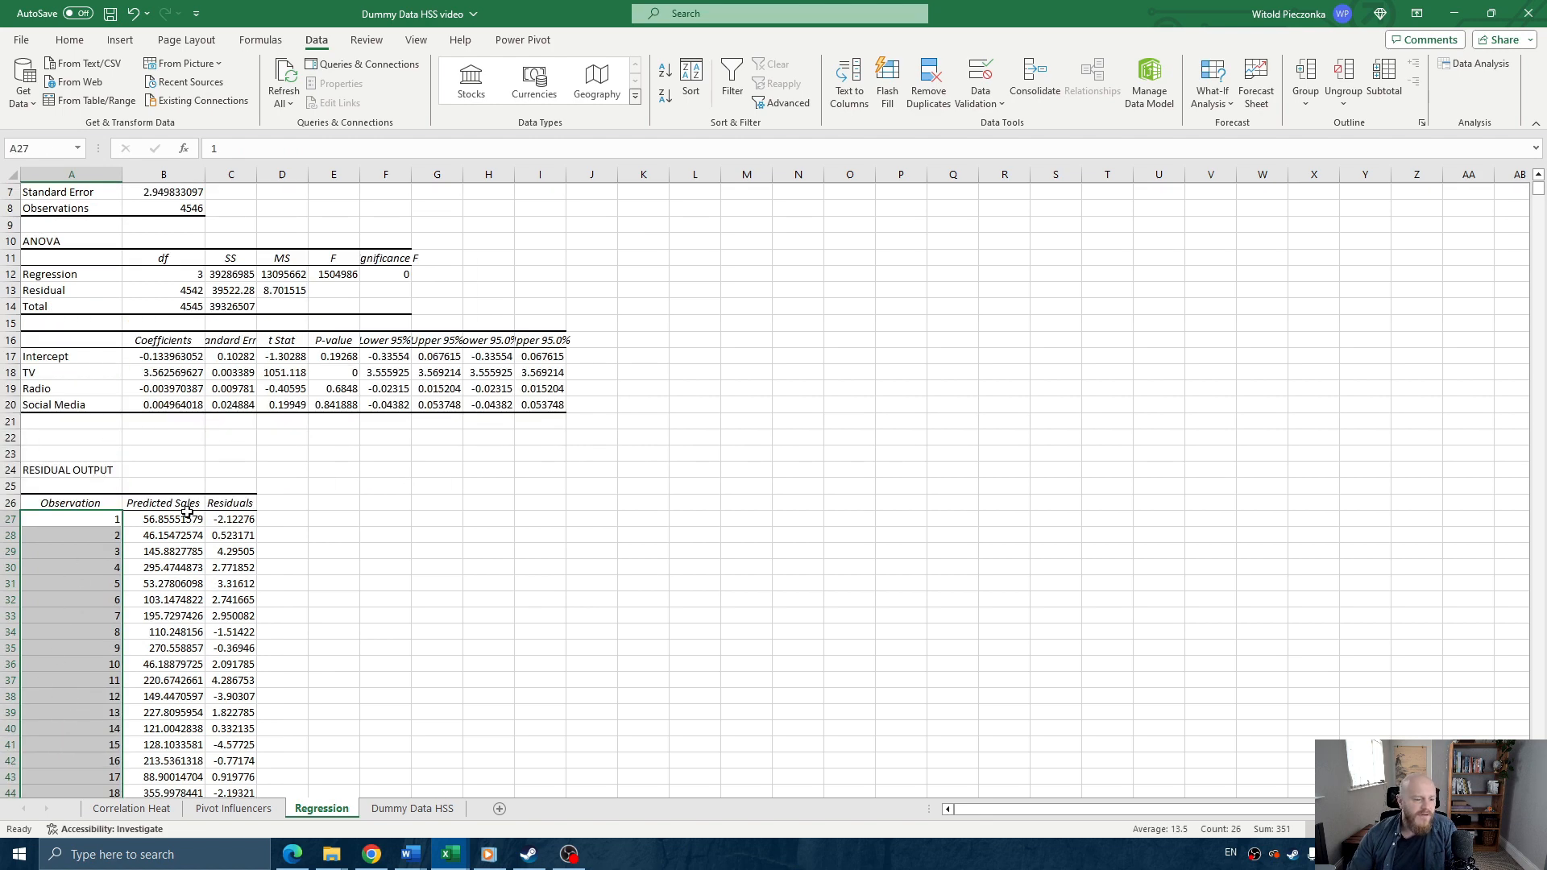
{"action": "left_click", "coordinate": [172, 504]}
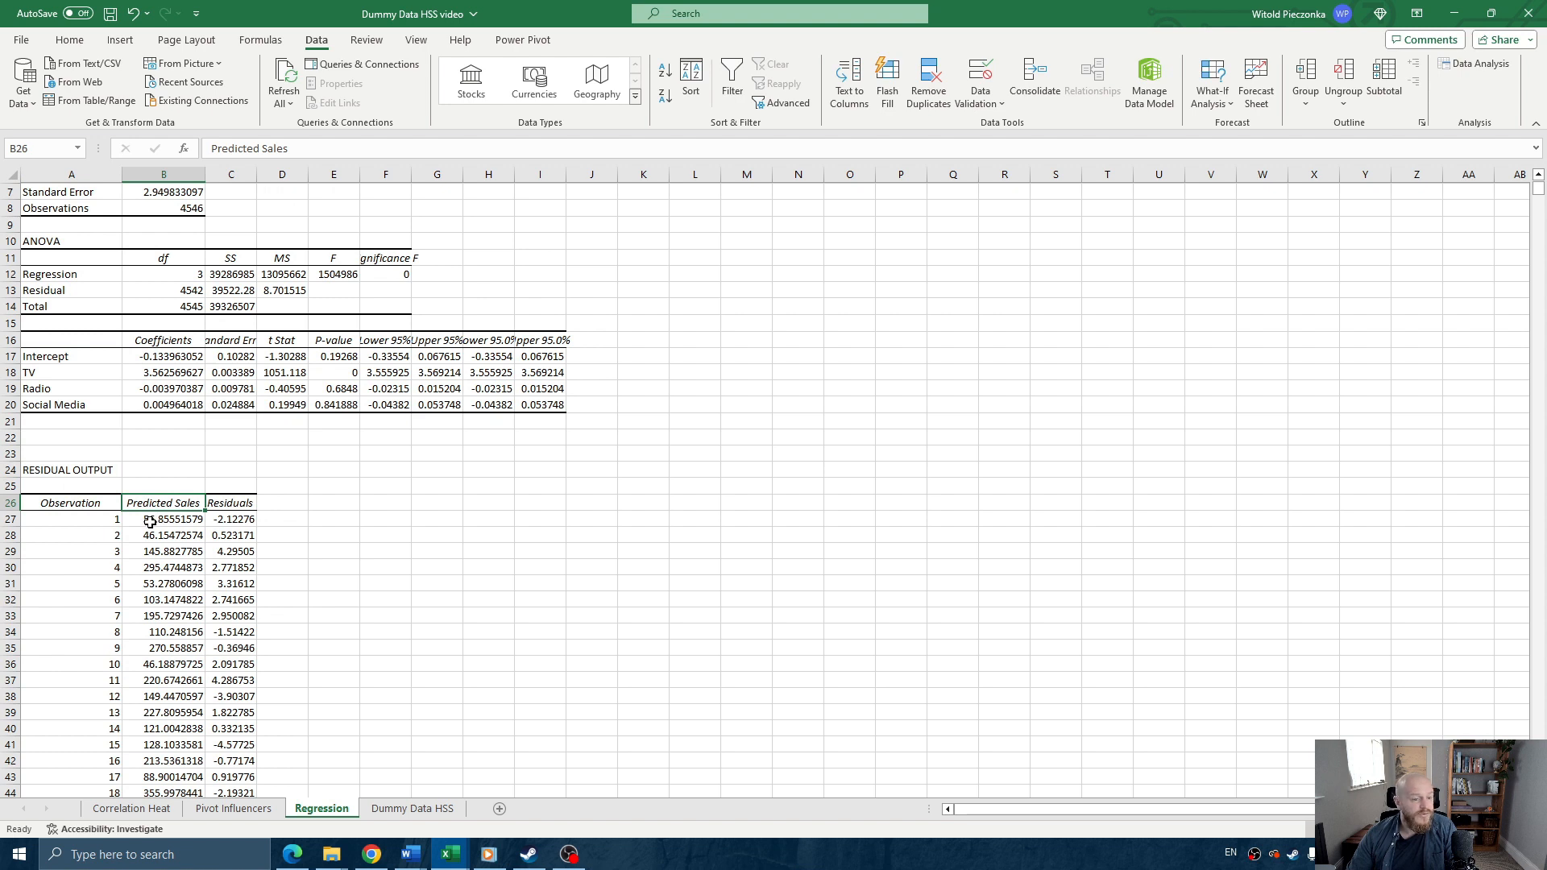
{"action": "left_click_drag", "start_coordinate": [172, 523], "coordinate": [163, 601]}
{"action": "left_click", "coordinate": [230, 502]}
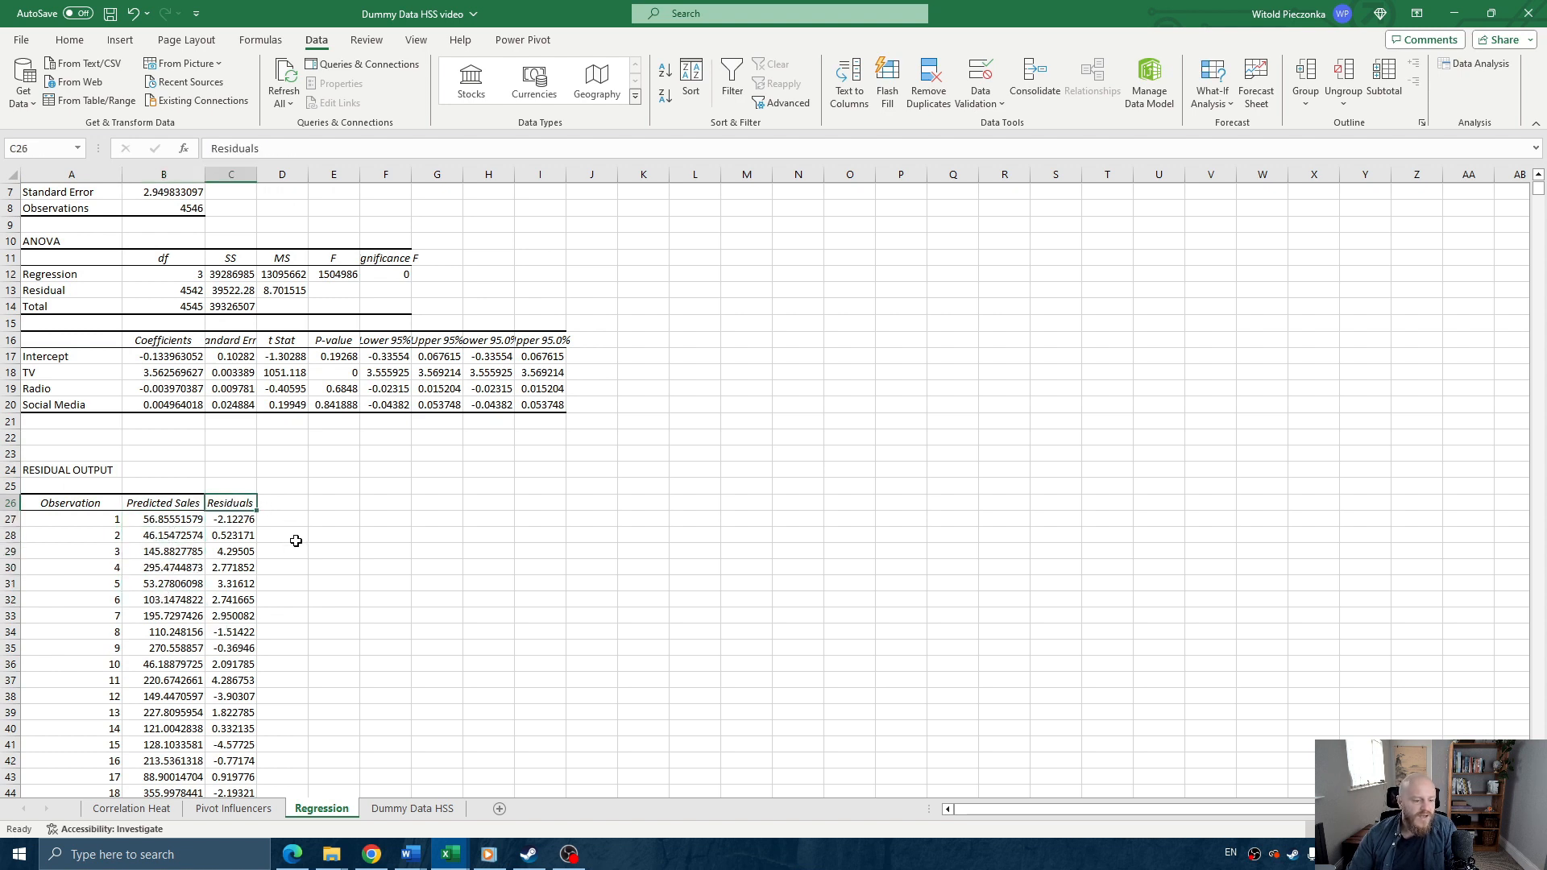
{"action": "left_click", "coordinate": [166, 519]}
{"action": "left_click", "coordinate": [241, 516]}
{"action": "left_click_drag", "start_coordinate": [241, 517], "coordinate": [174, 515]}
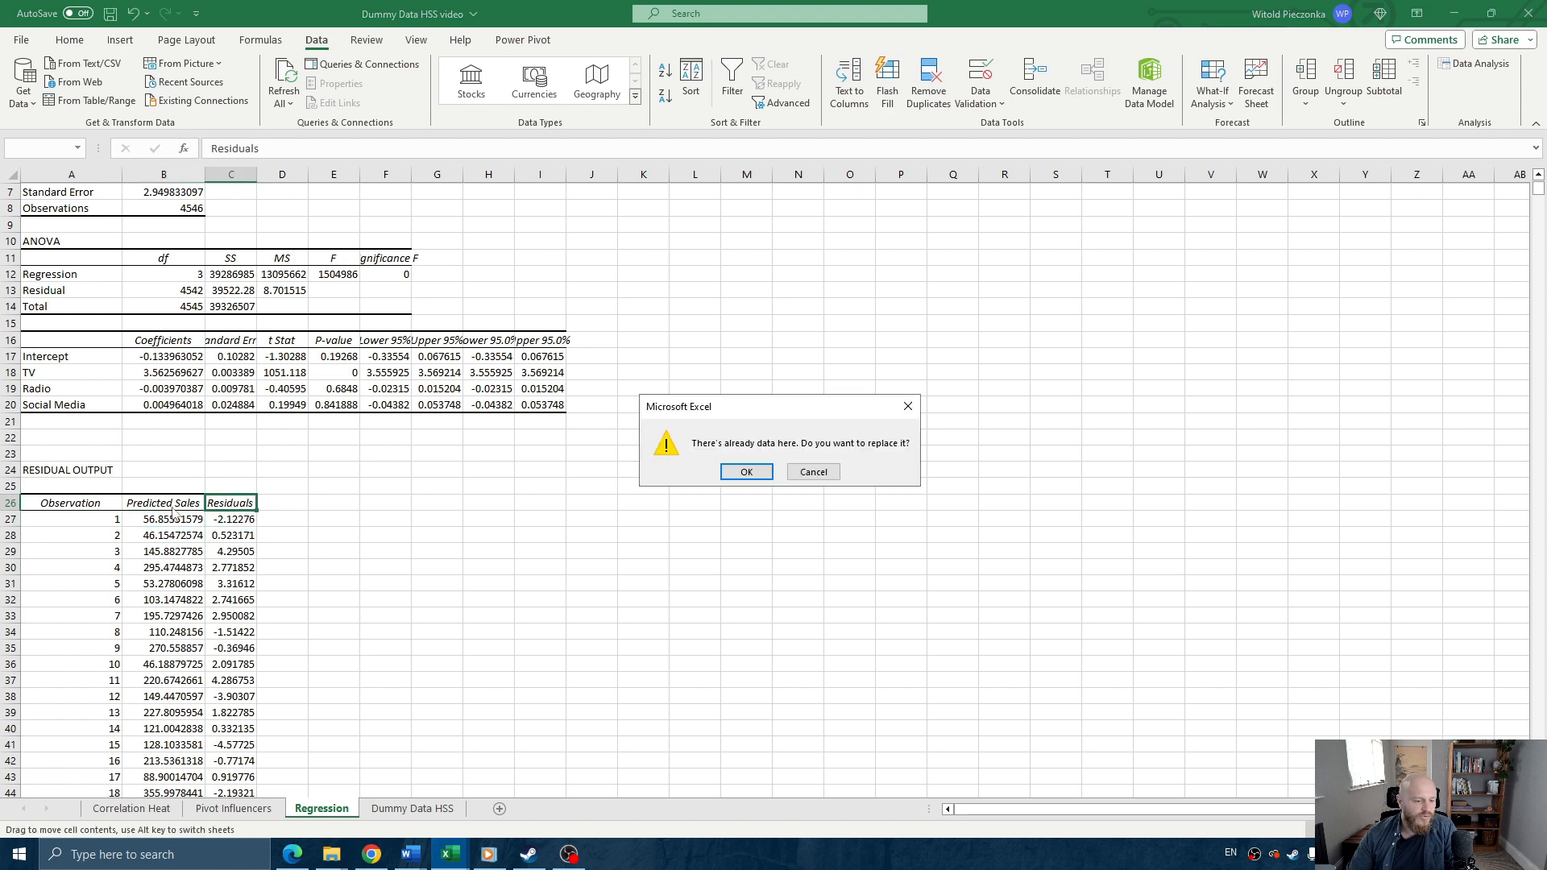
{"action": "left_click", "coordinate": [812, 475]}
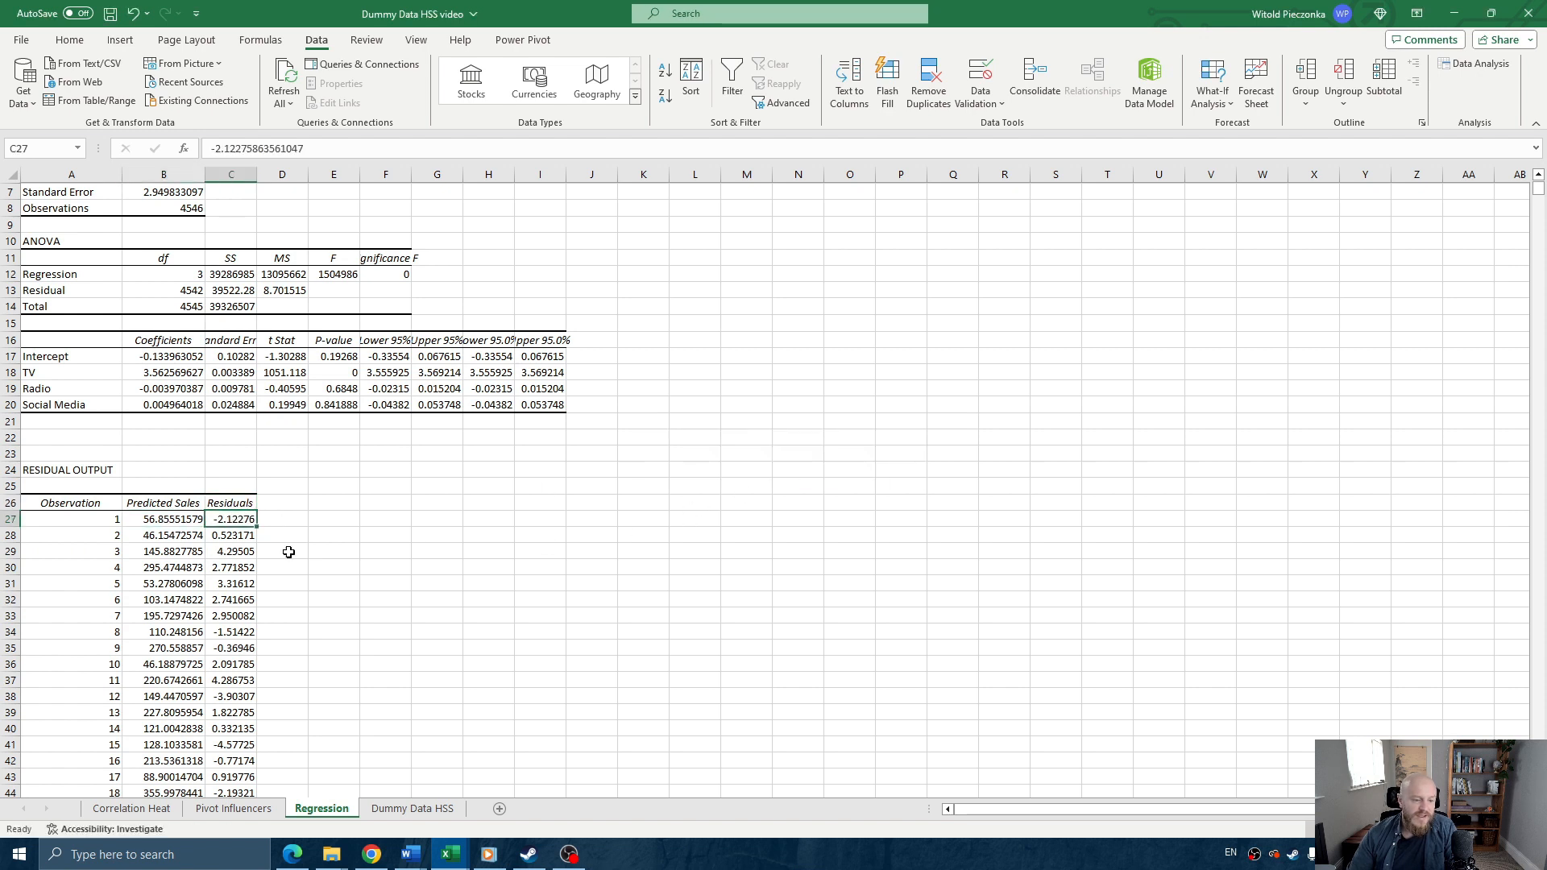
- Check the individual residual values of the first observations and look further down the residual output
{"action": "left_click", "coordinate": [169, 504]}
{"action": "left_click", "coordinate": [235, 519]}
{"action": "scroll", "coordinate": [252, 556], "scroll_direction": "down", "scroll_amount": 6}
{"action": "scroll", "coordinate": [274, 556], "scroll_direction": "up", "scroll_amount": 6}
{"action": "left_click", "coordinate": [232, 535]}
{"action": "left_click", "coordinate": [239, 505]}
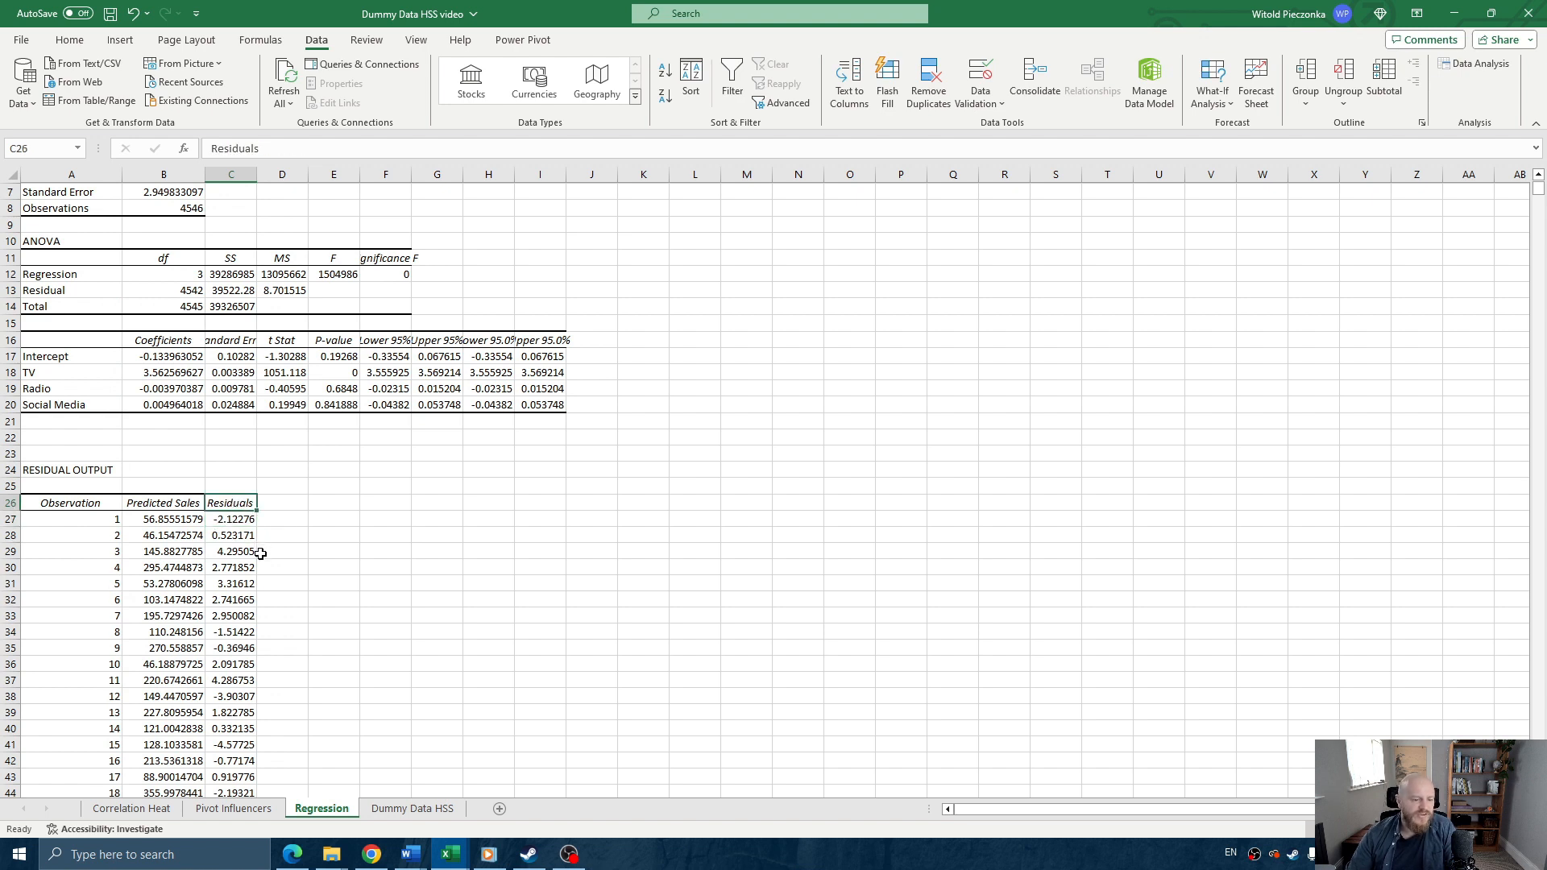
{"action": "left_click", "coordinate": [231, 523]}
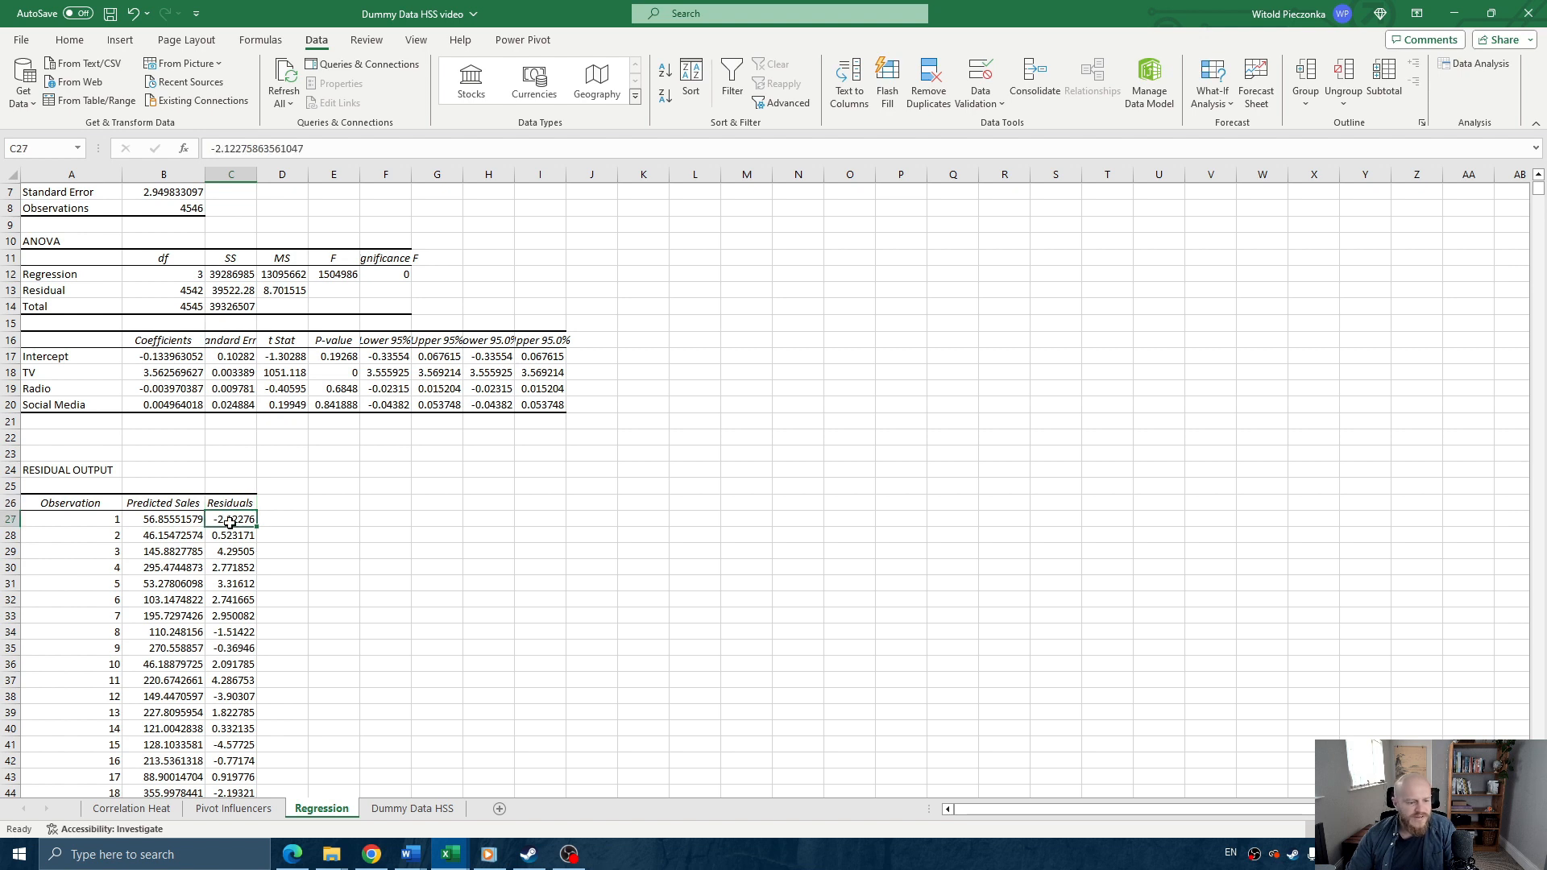
- Insert a histogram of the whole Residuals column, including its header, and place it beside the data
{"action": "left_click", "coordinate": [238, 504]}
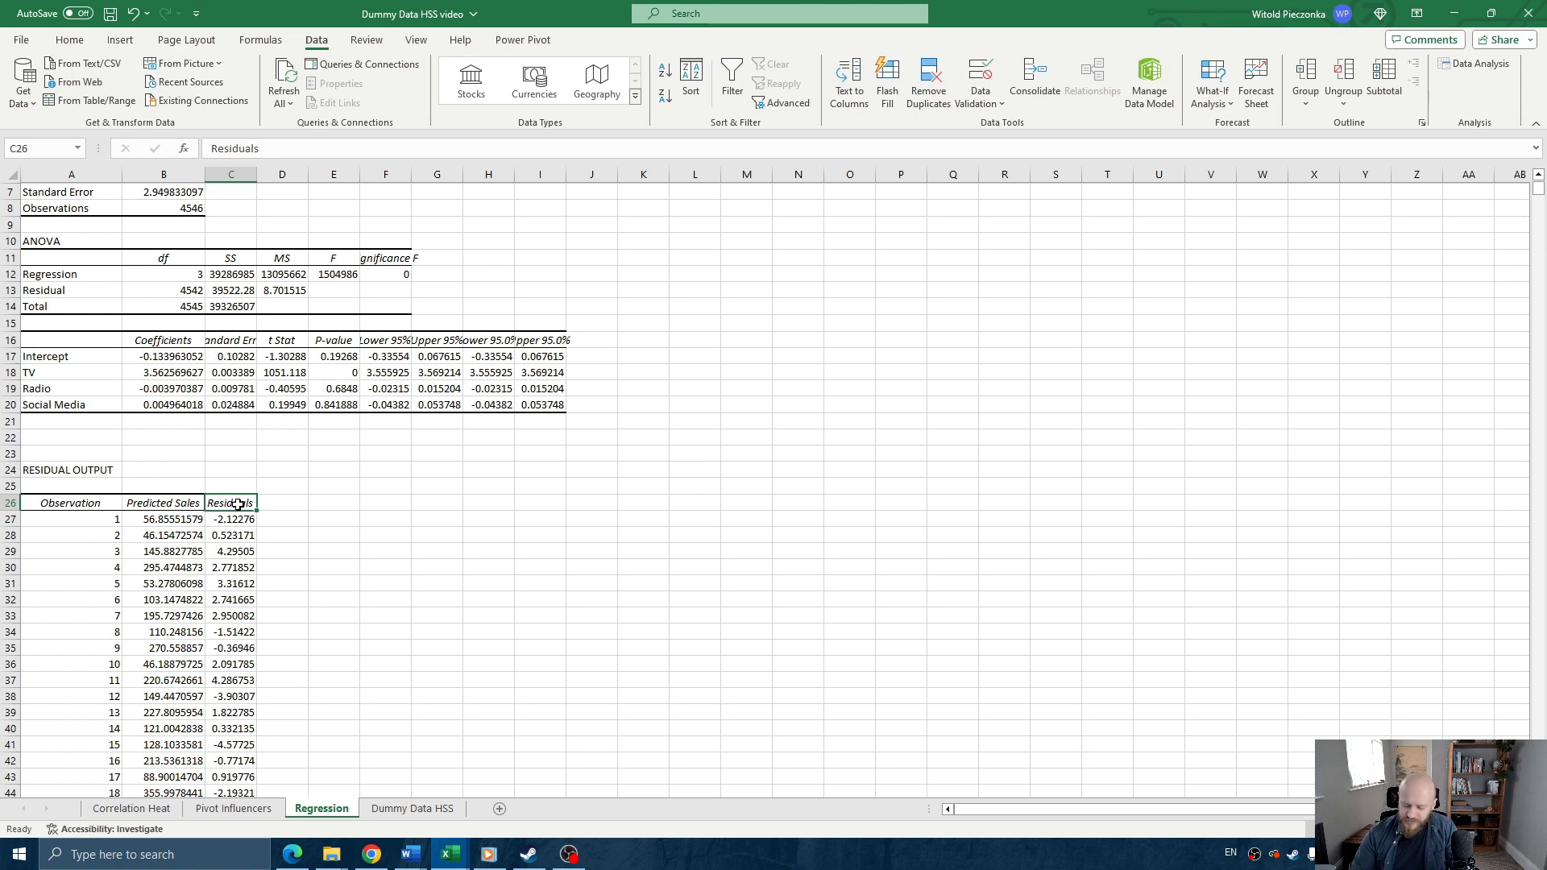
{"action": "key", "text": "ctrl+shift+Down"}
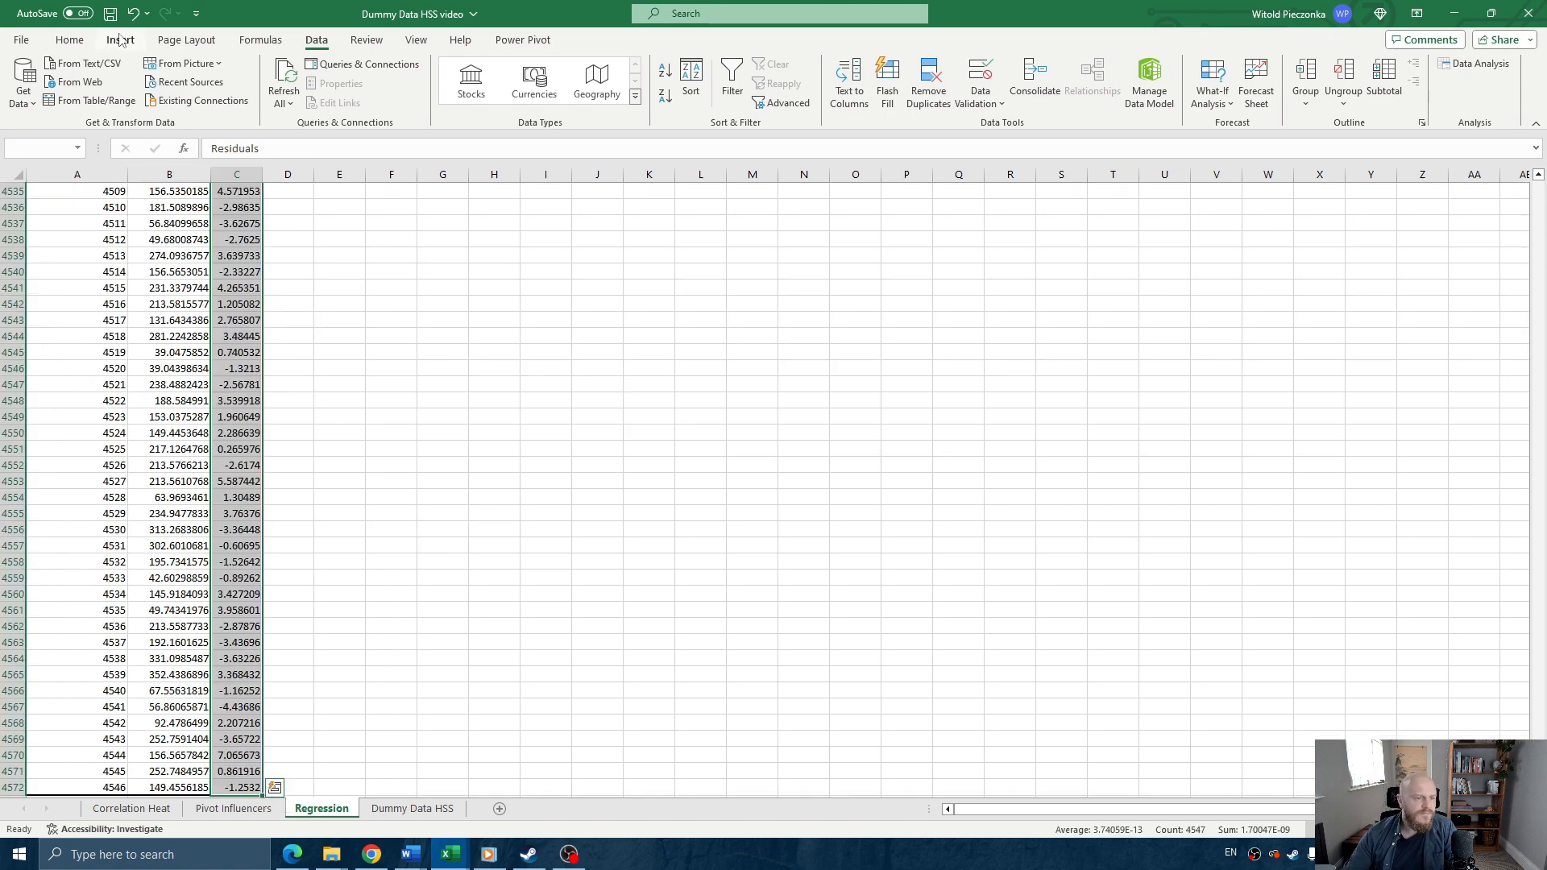
{"action": "left_click", "coordinate": [119, 41]}
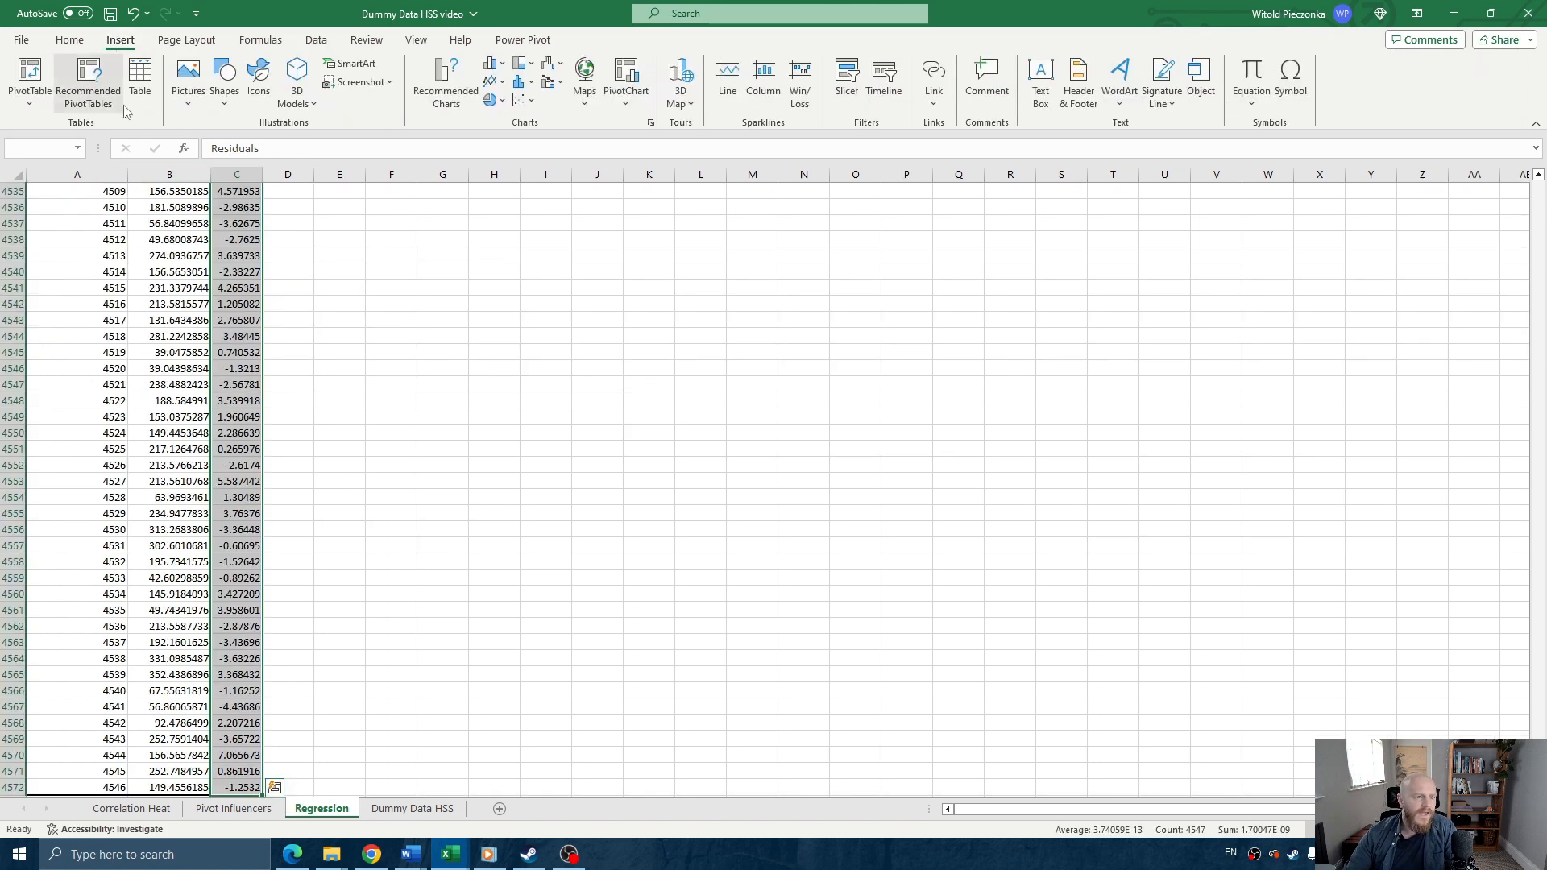
{"action": "left_click", "coordinate": [450, 105]}
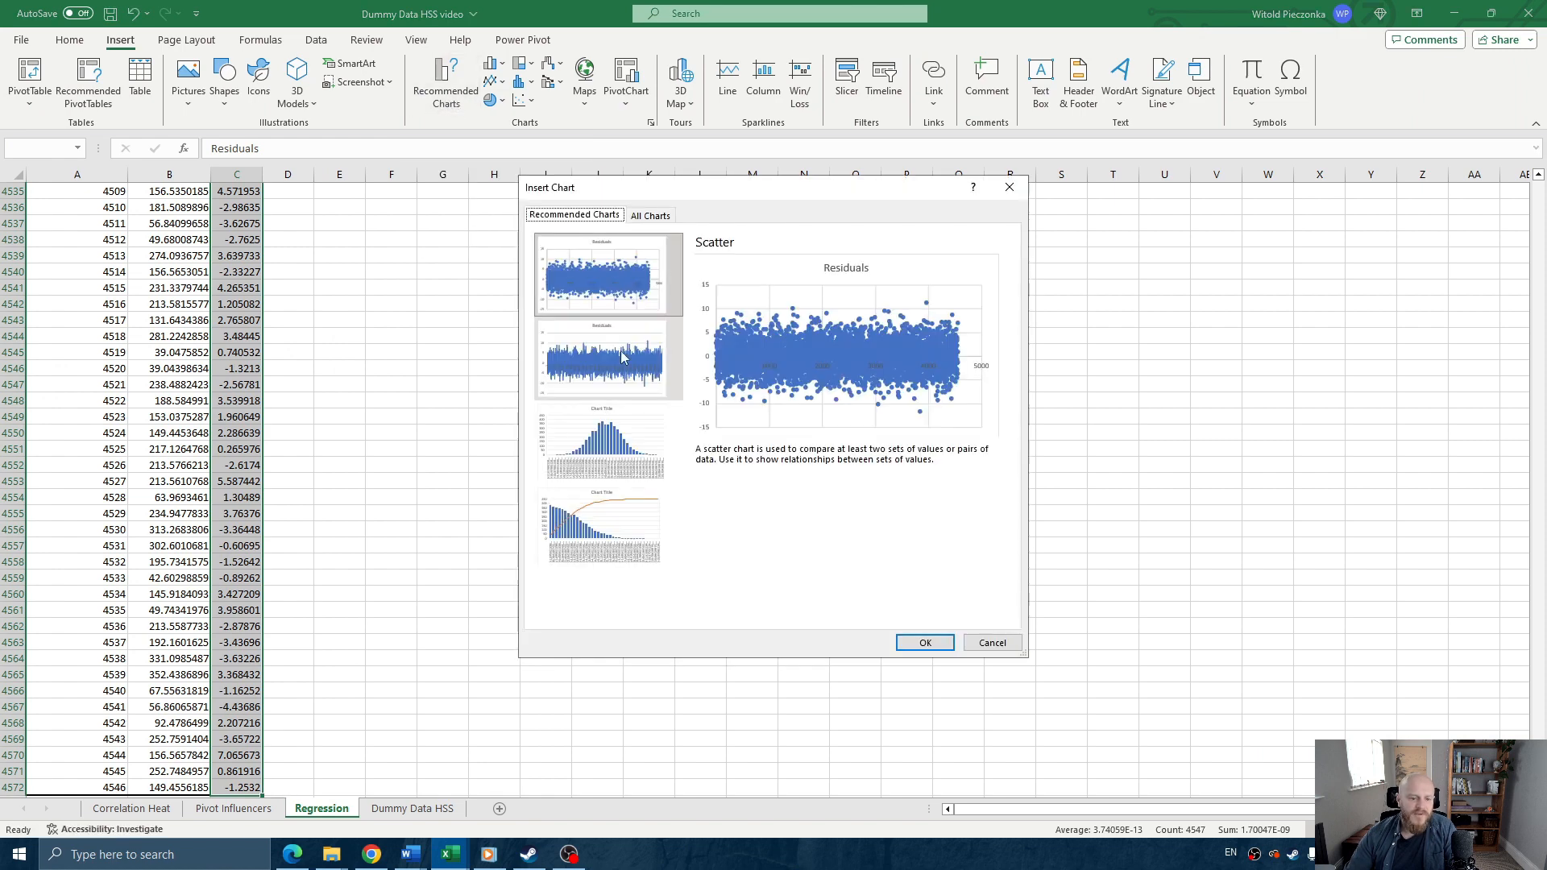
{"action": "left_click", "coordinate": [649, 216]}
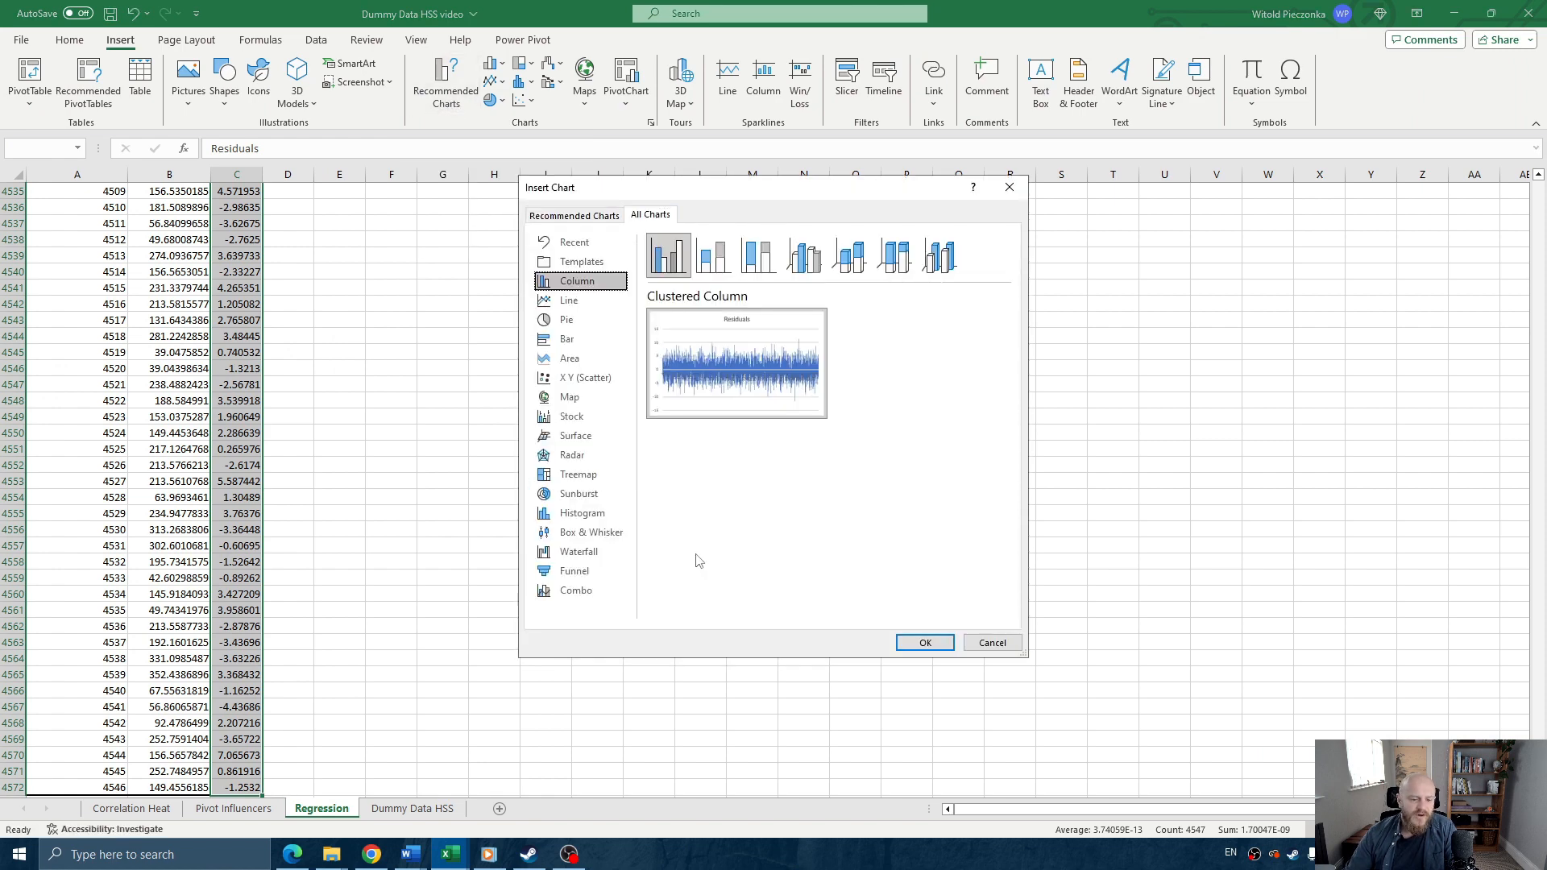
{"action": "left_click", "coordinate": [584, 516]}
{"action": "left_click", "coordinate": [925, 643]}
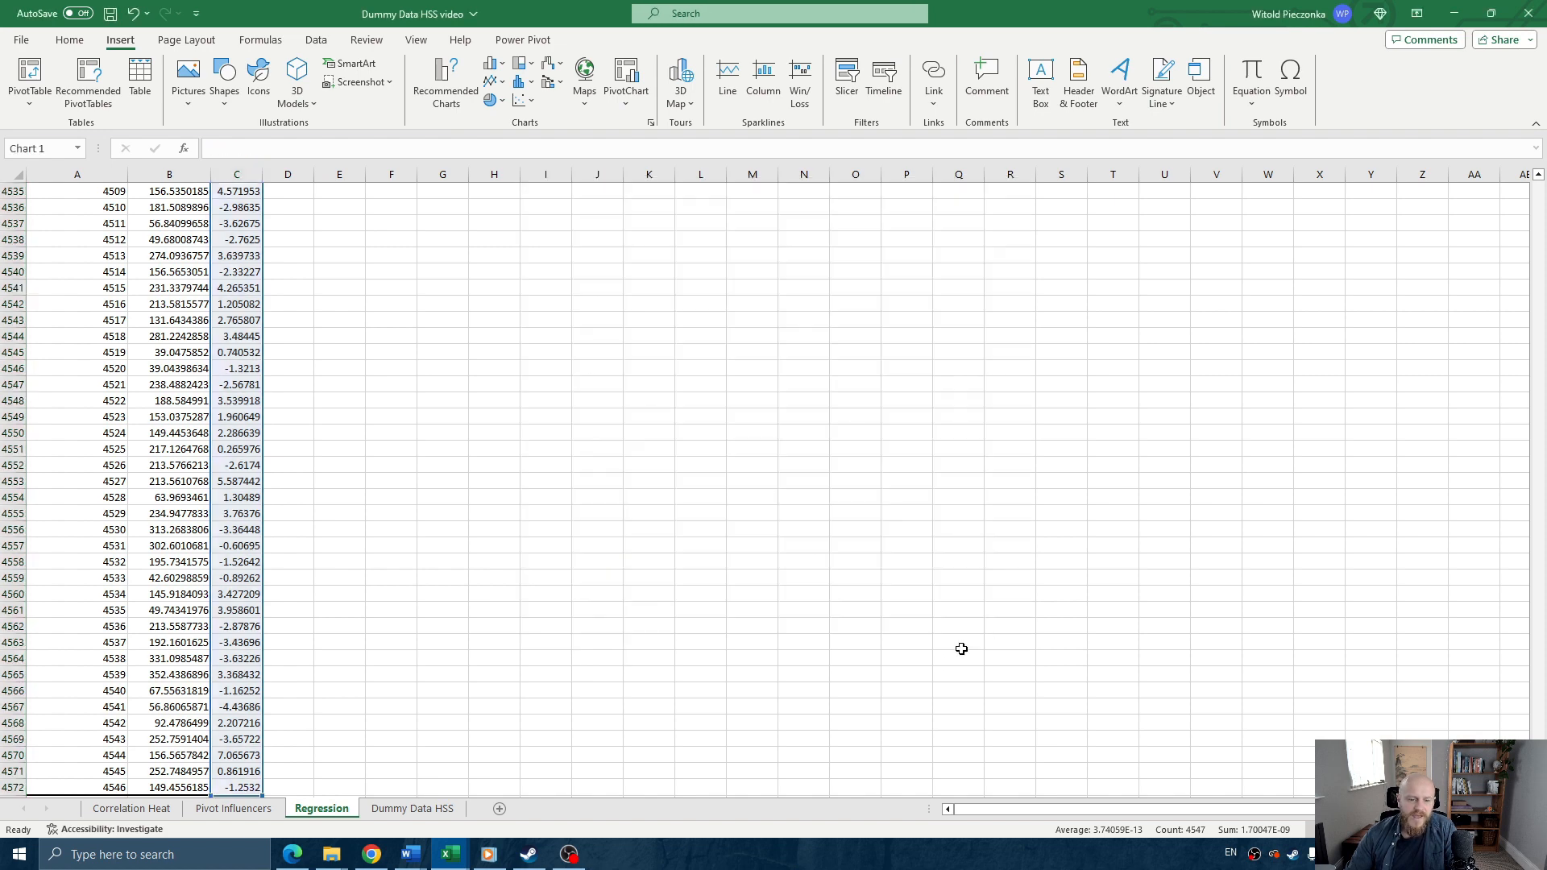
{"action": "left_click_drag", "start_coordinate": [856, 387], "coordinate": [644, 298]}
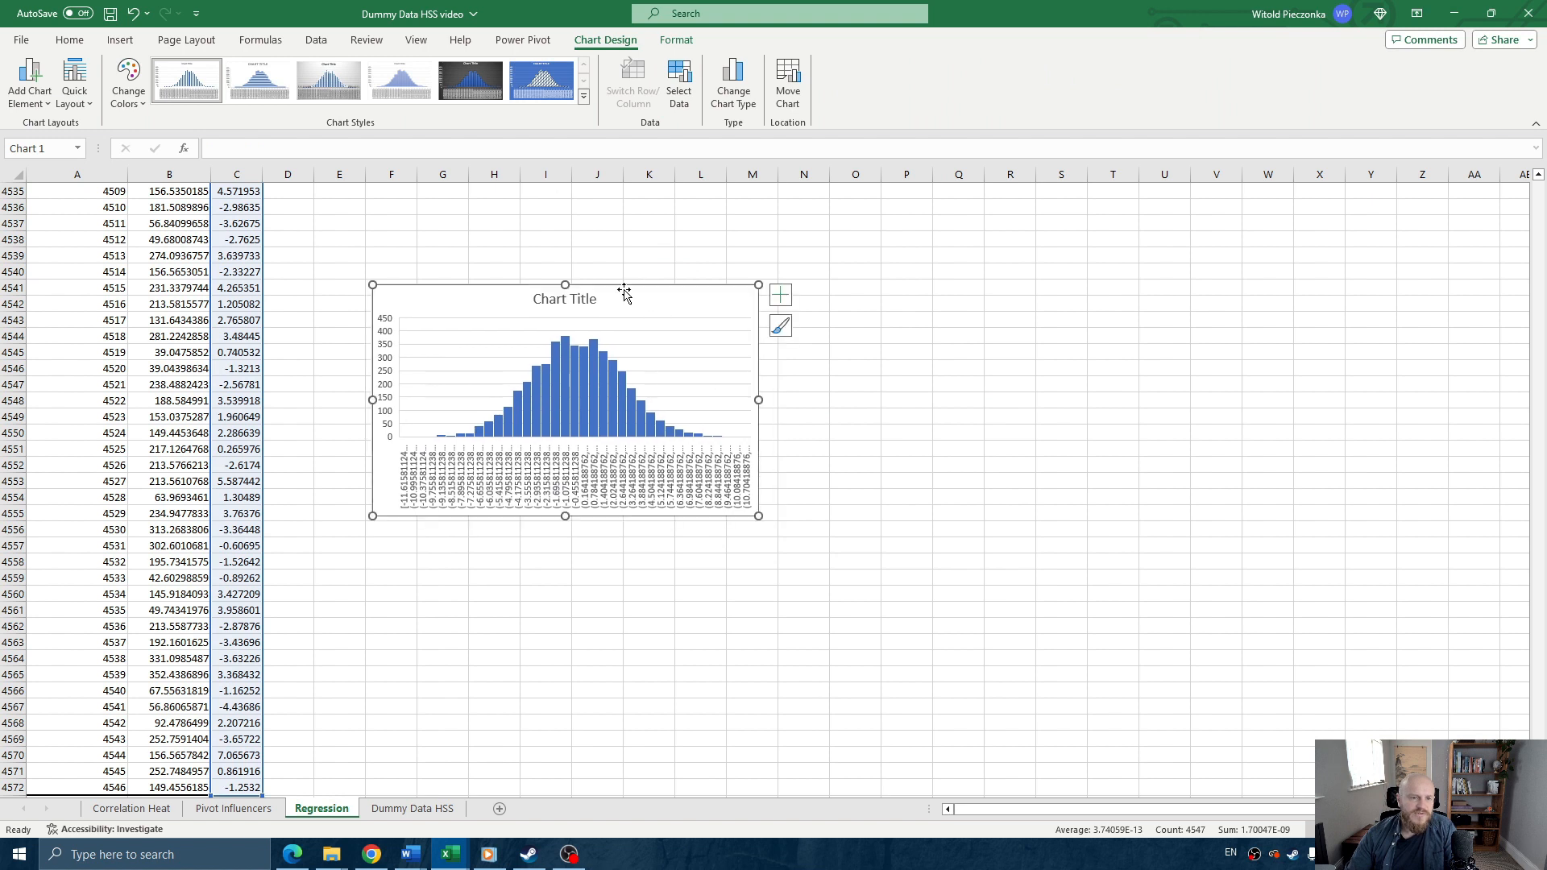
- Hide the gridlines on the Regression sheet
{"action": "left_click", "coordinate": [416, 41]}
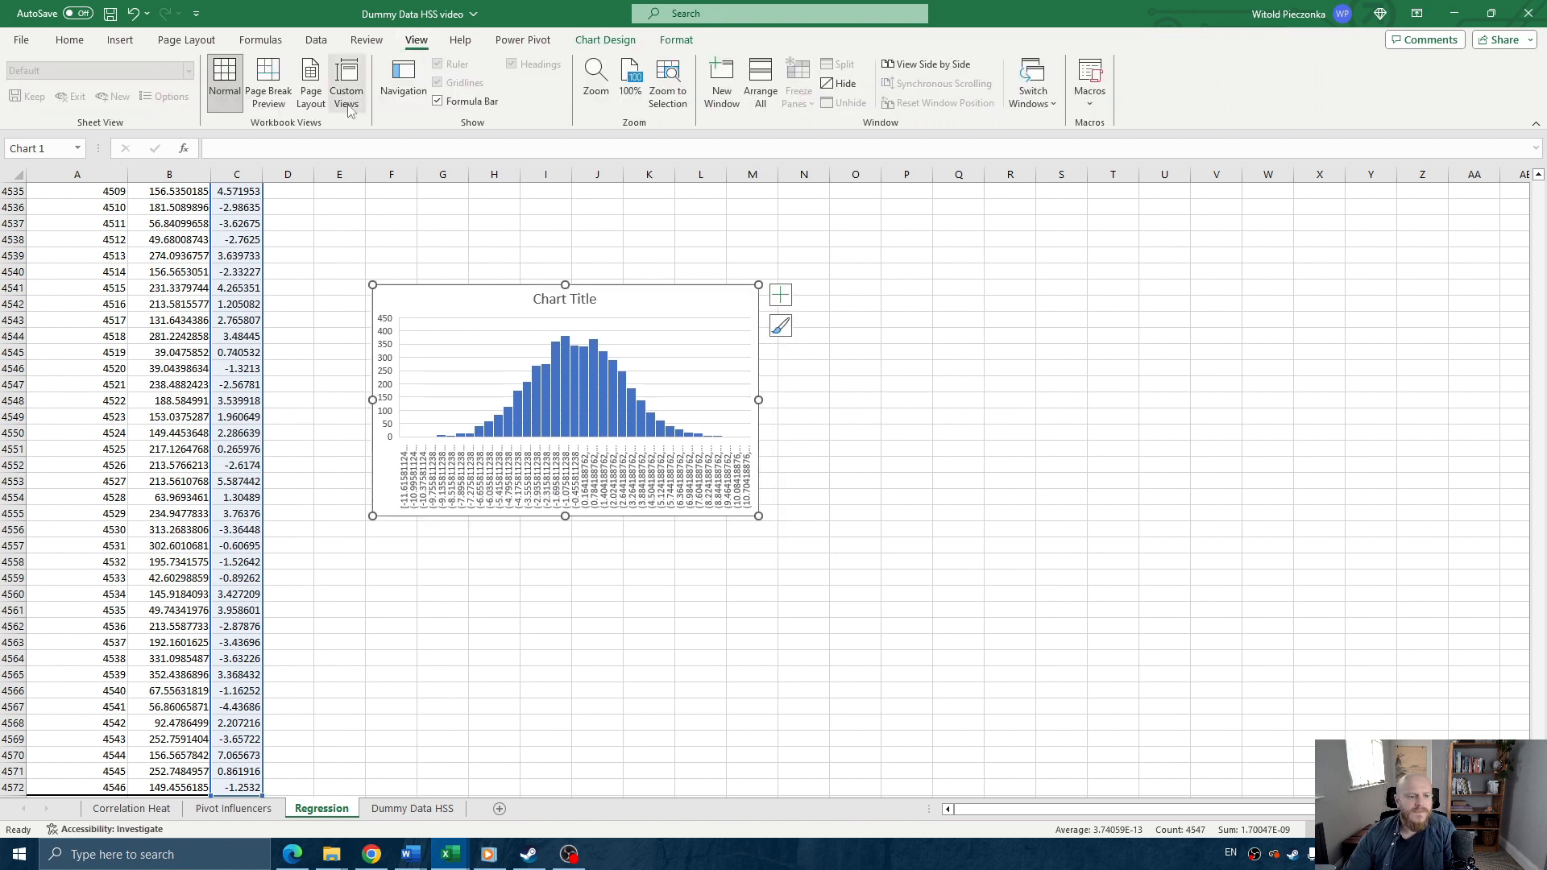
{"action": "left_click", "coordinate": [492, 238]}
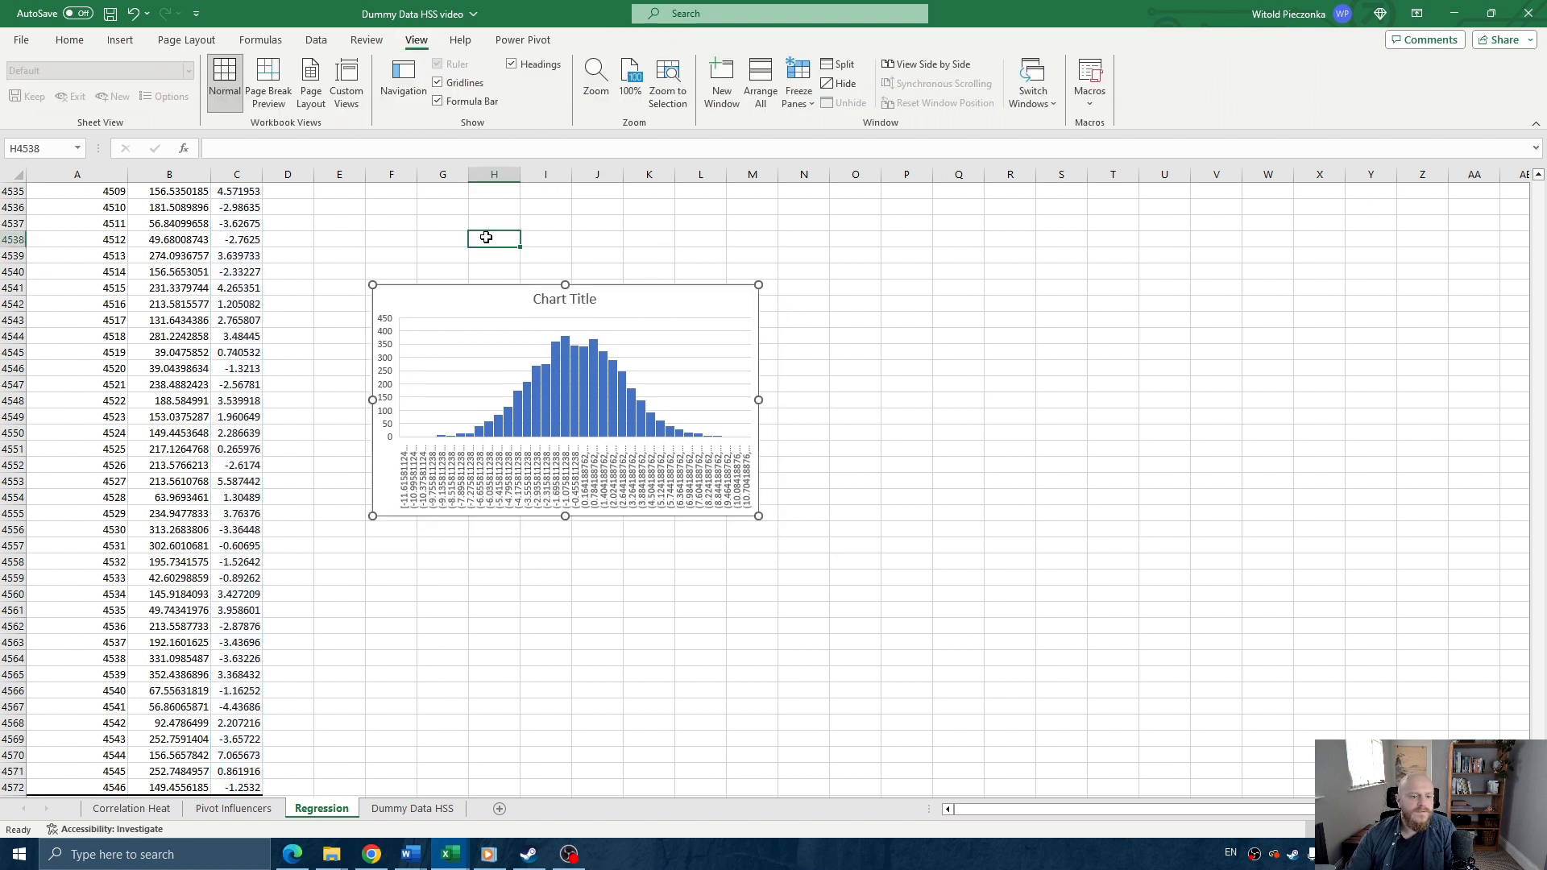
{"action": "left_click", "coordinate": [439, 84]}
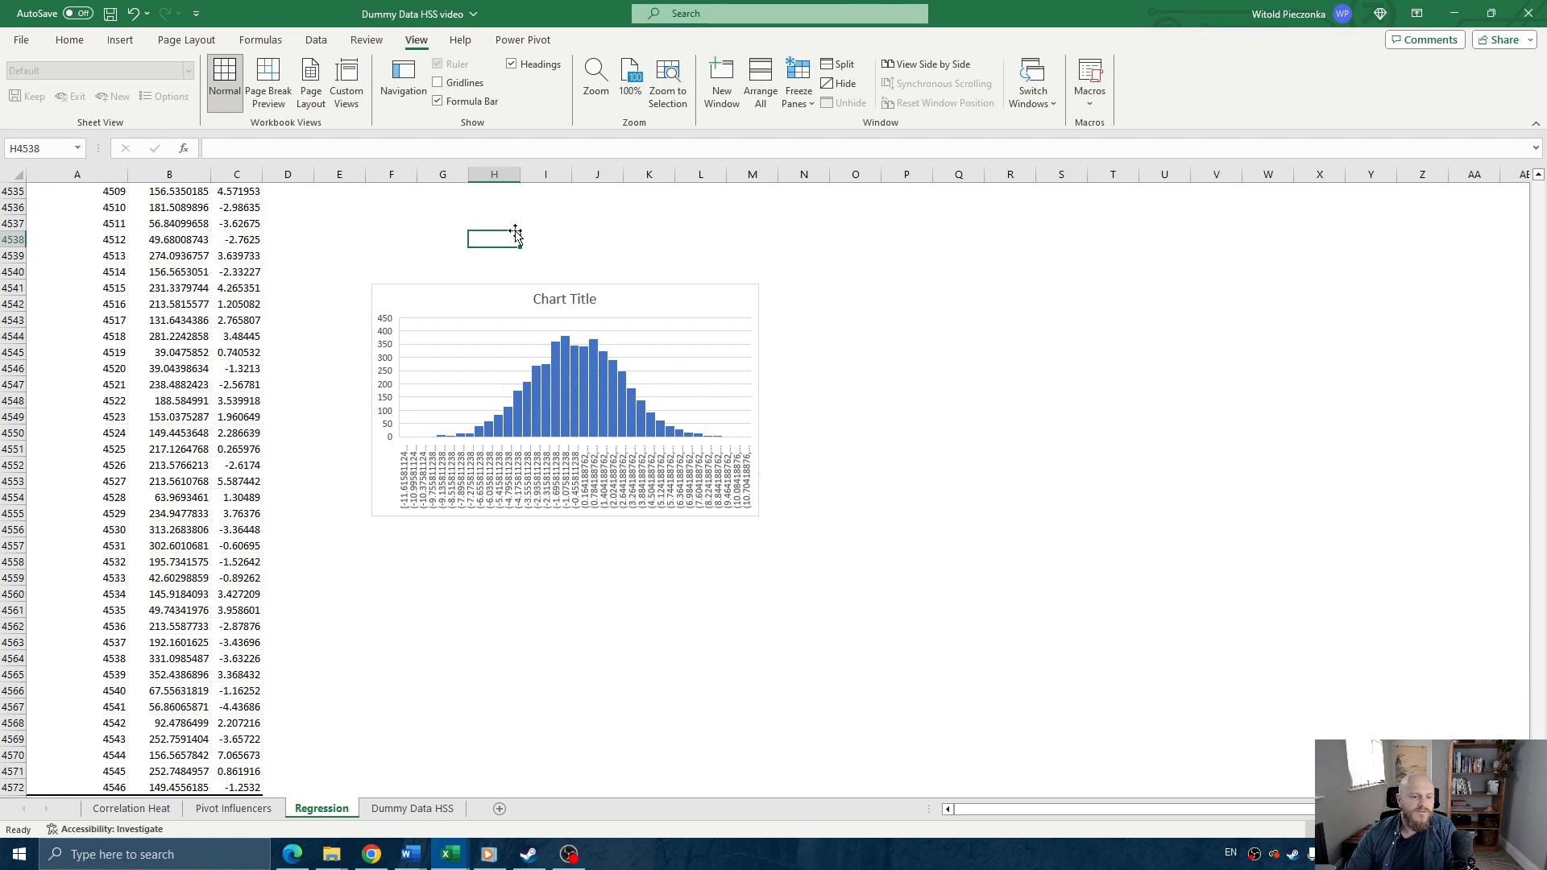
- Relocate the residuals histogram from the end of the data to the top of the sheet, beside the regression summary
{"action": "left_click", "coordinate": [657, 290]}
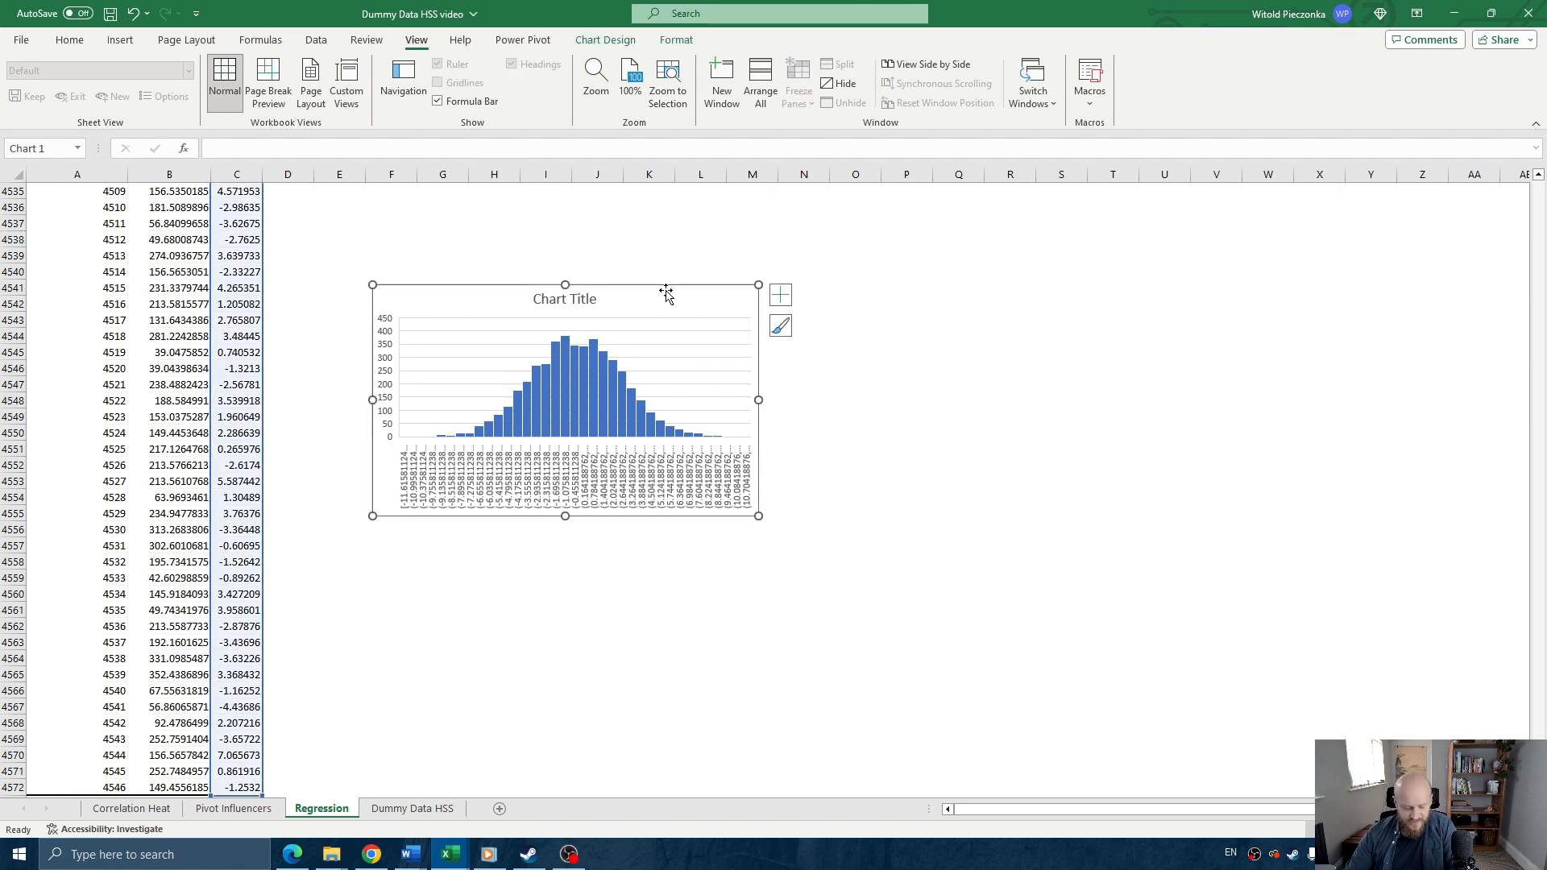
{"action": "key", "text": "Delete"}
{"action": "scroll", "coordinate": [852, 418], "scroll_direction": "up", "scroll_amount": 20}
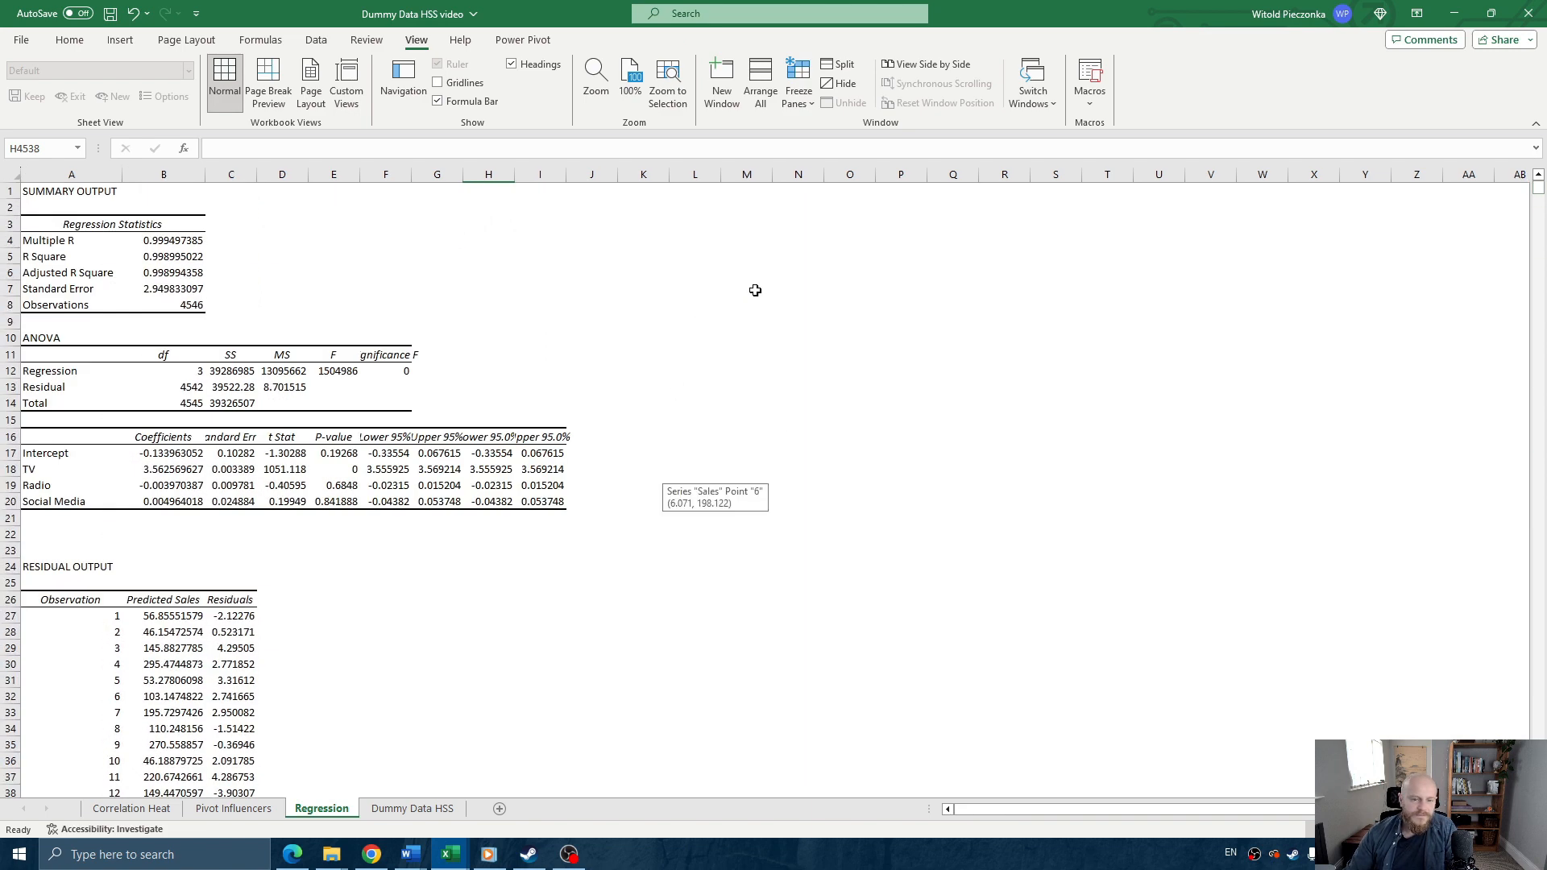
{"action": "left_click", "coordinate": [801, 222]}
{"action": "key", "text": "ctrl+v"}
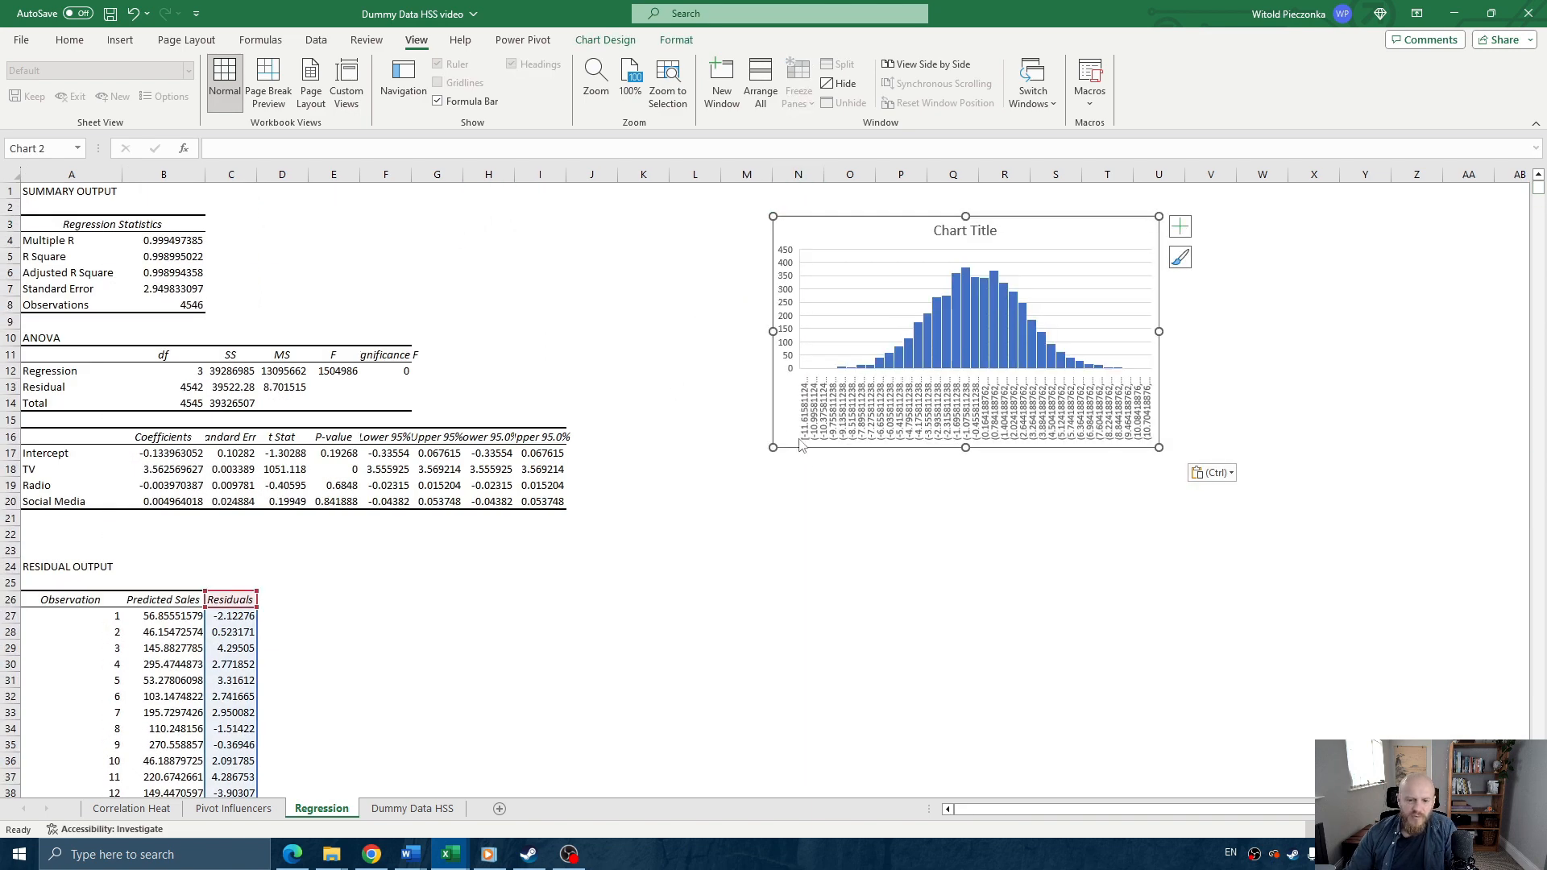
{"action": "left_click_drag", "start_coordinate": [889, 449], "coordinate": [760, 461]}
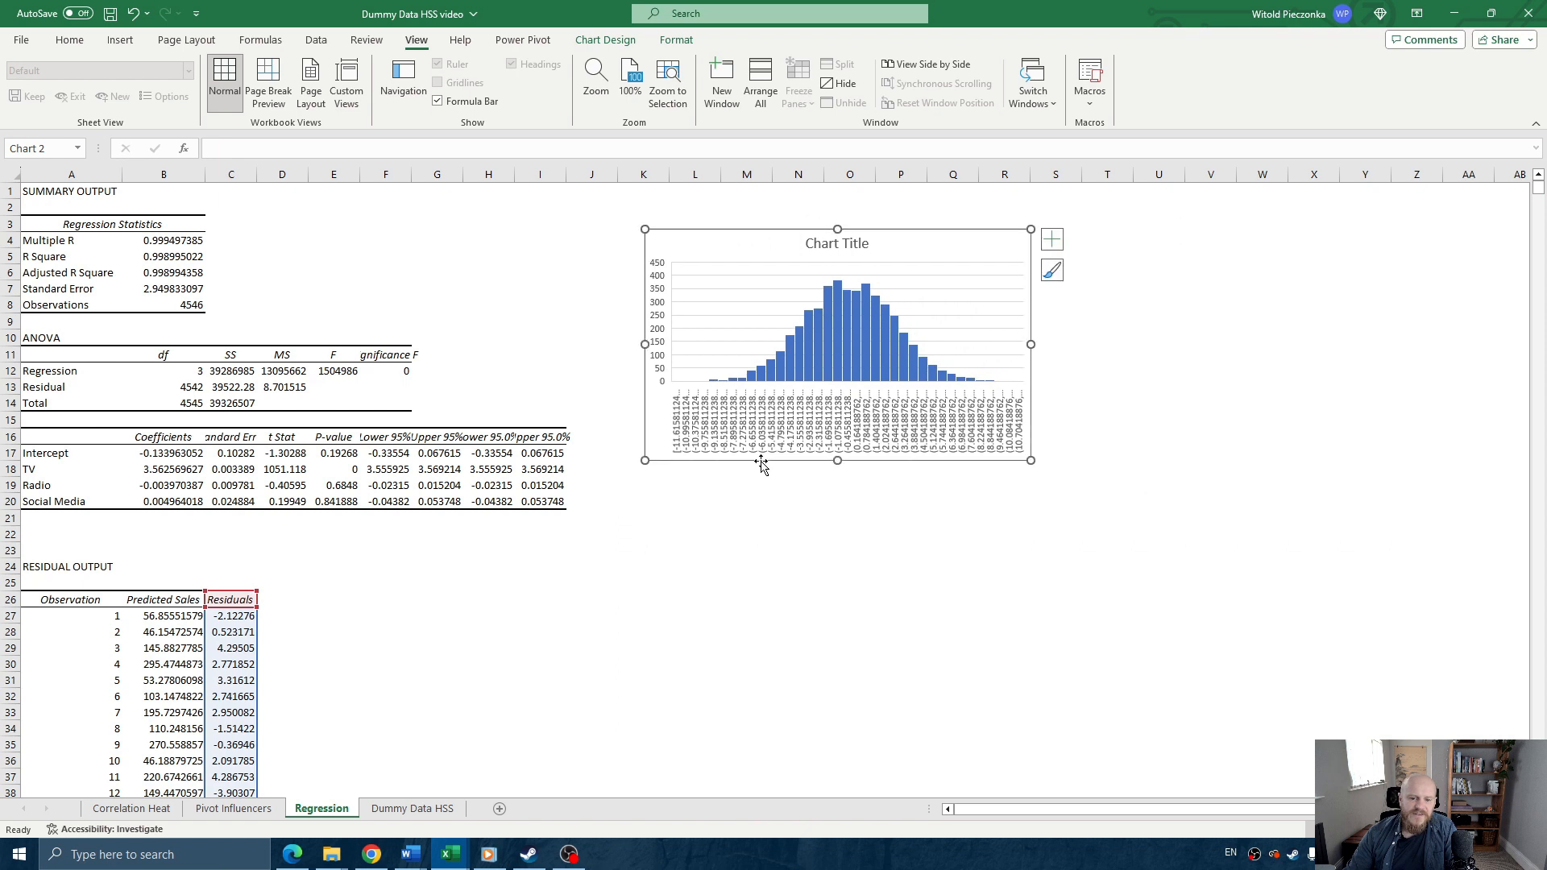
- Enlarge the histogram and change its chart title to Residuals
{"action": "left_click_drag", "start_coordinate": [1033, 462], "coordinate": [1086, 507]}
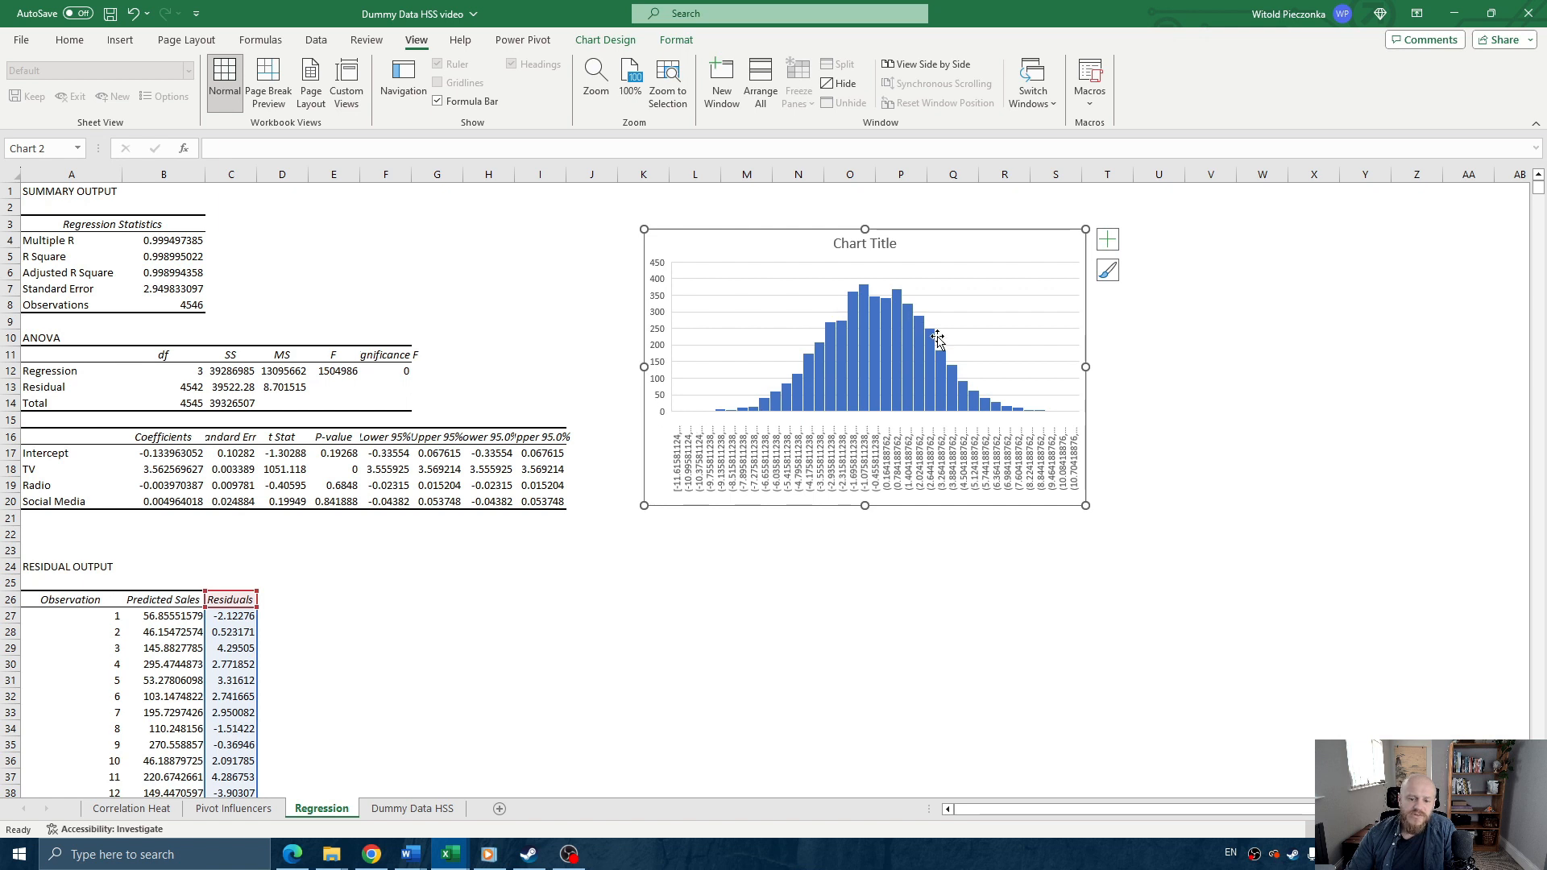
{"action": "double_click", "coordinate": [875, 247]}
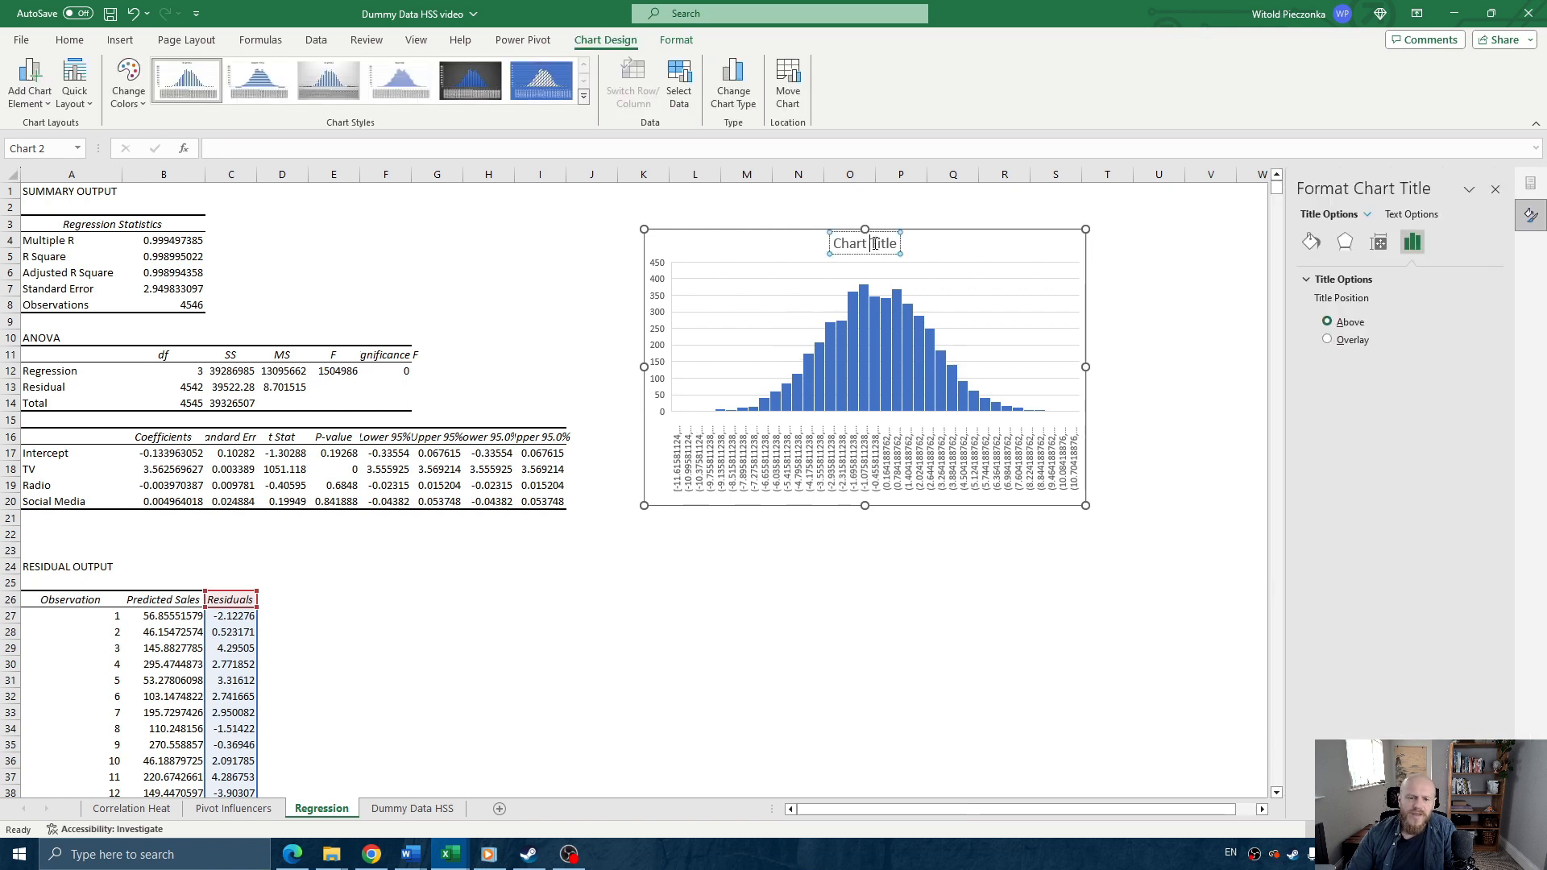
{"action": "triple_click", "coordinate": [875, 246]}
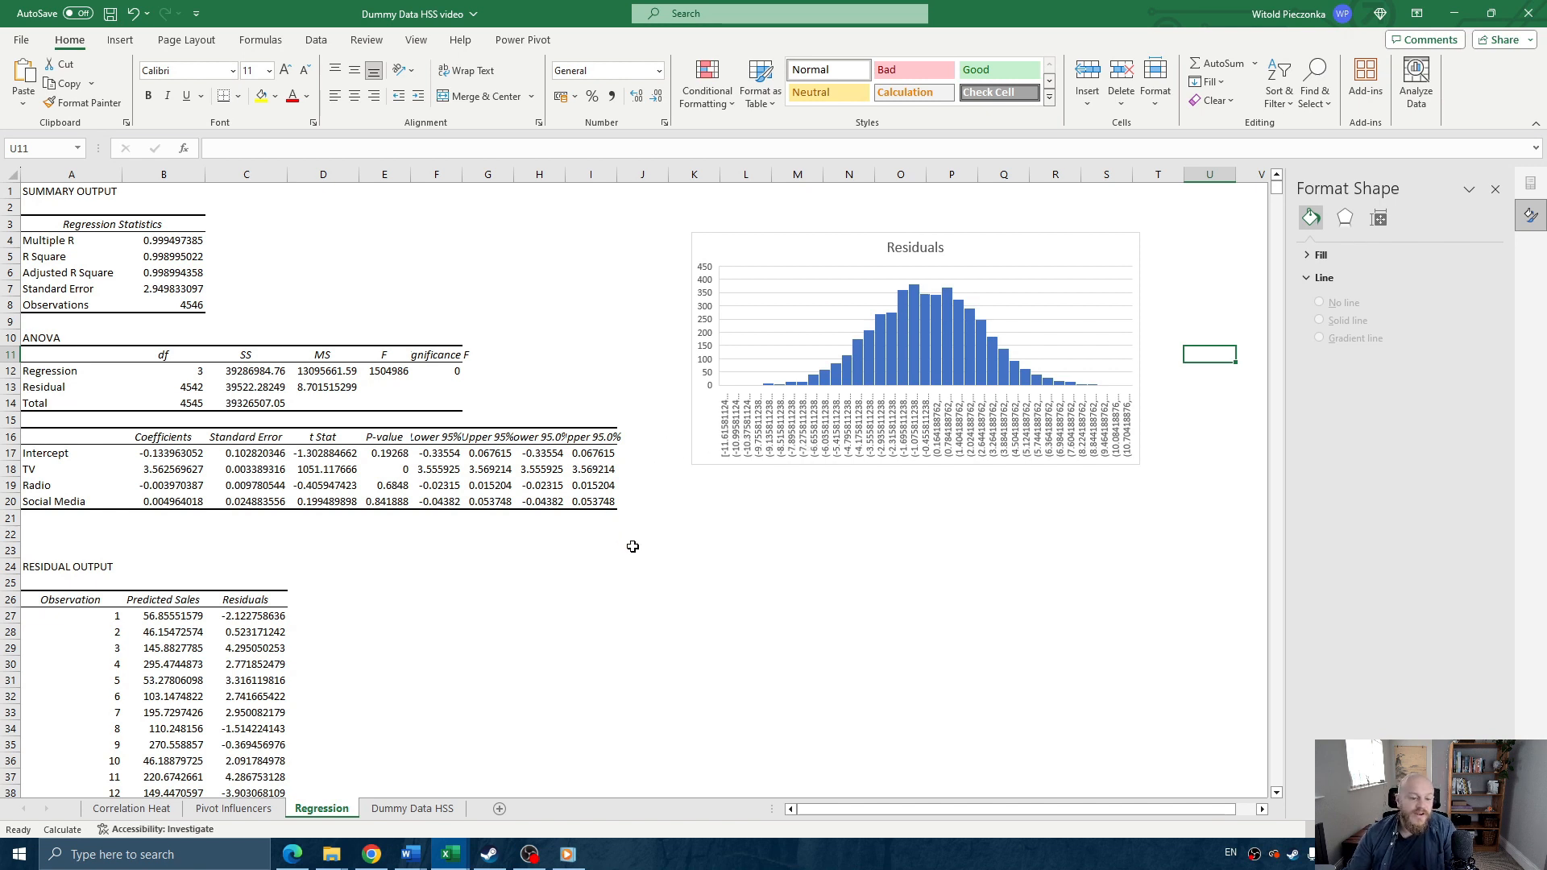
- Autofit columns B to I of the Regression sheet to their contents and deselect them
{"action": "left_click_drag", "start_coordinate": [172, 174], "coordinate": [618, 169]}
{"action": "double_click", "coordinate": [618, 169]}
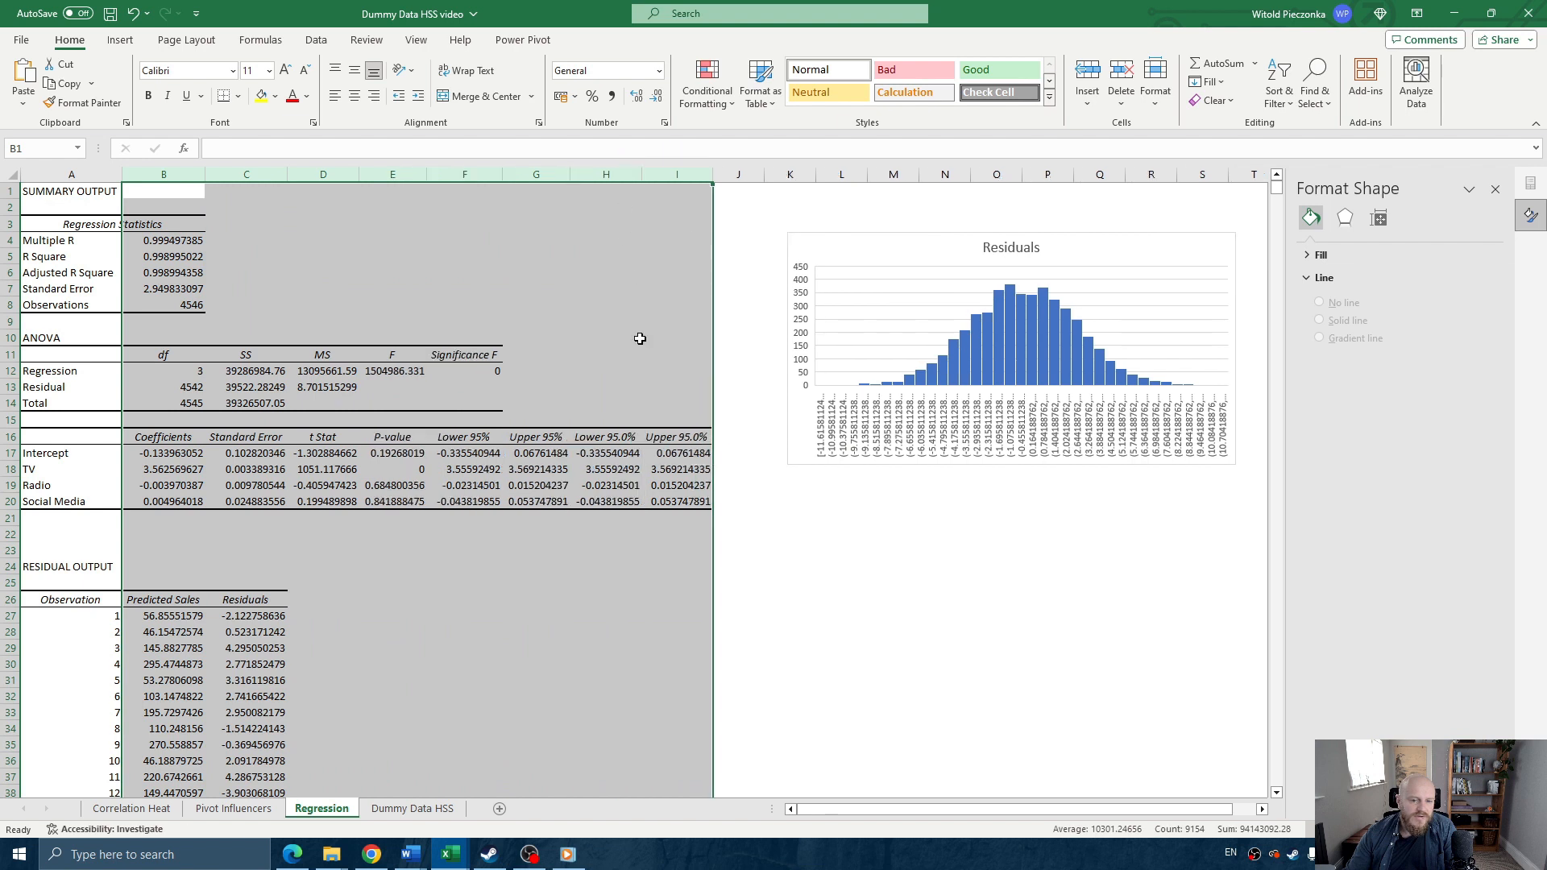
{"action": "left_click", "coordinate": [573, 471]}
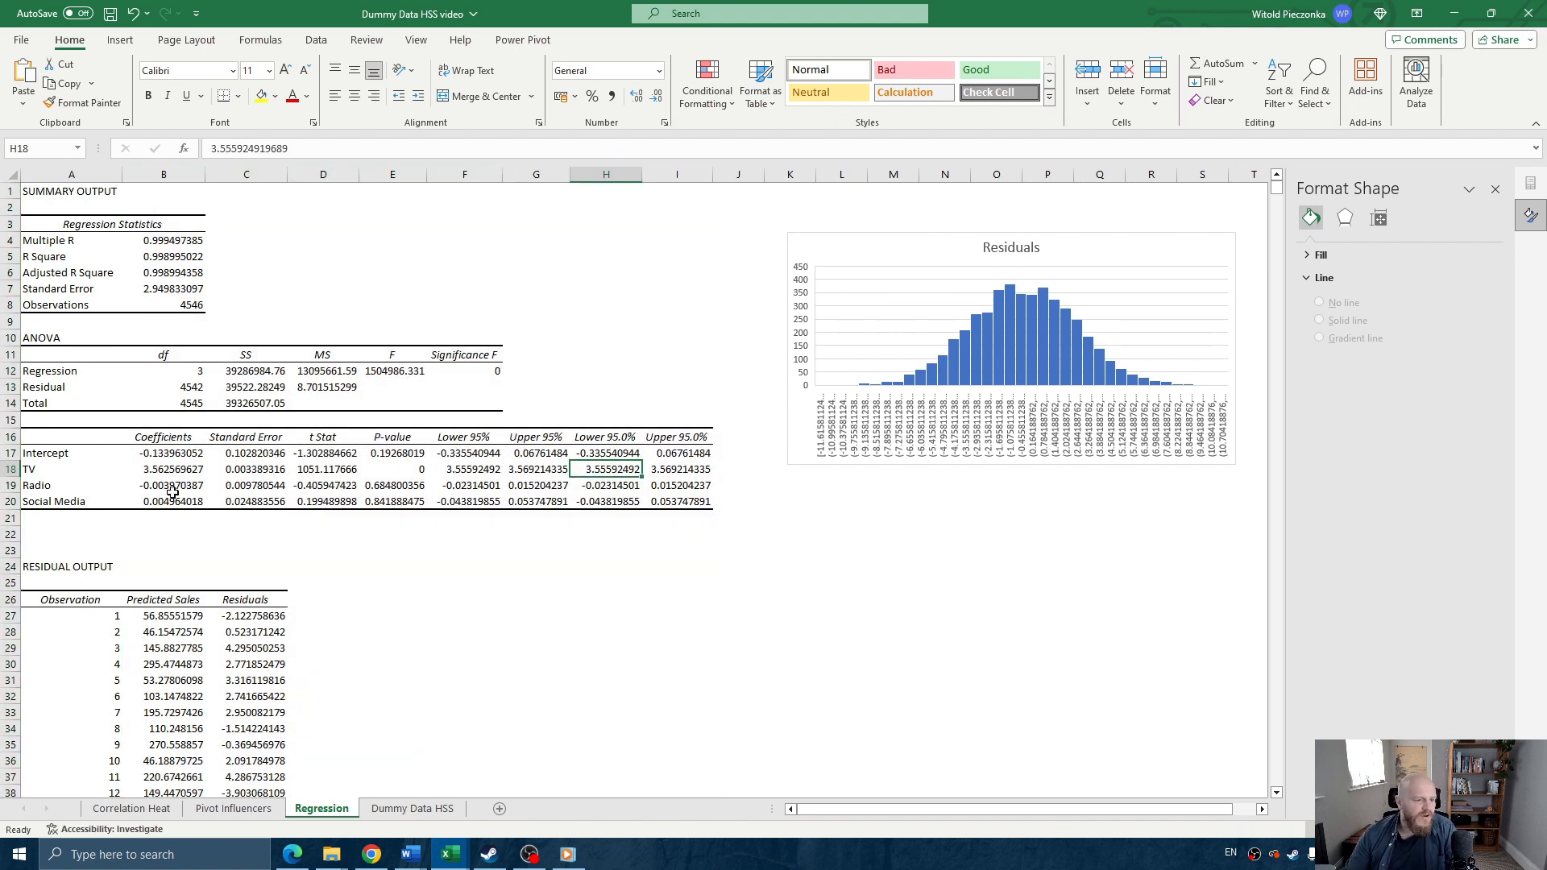
- Examine the regression coefficients for TV, Social Media and Radio in the coefficients table
{"action": "left_click", "coordinate": [169, 438]}
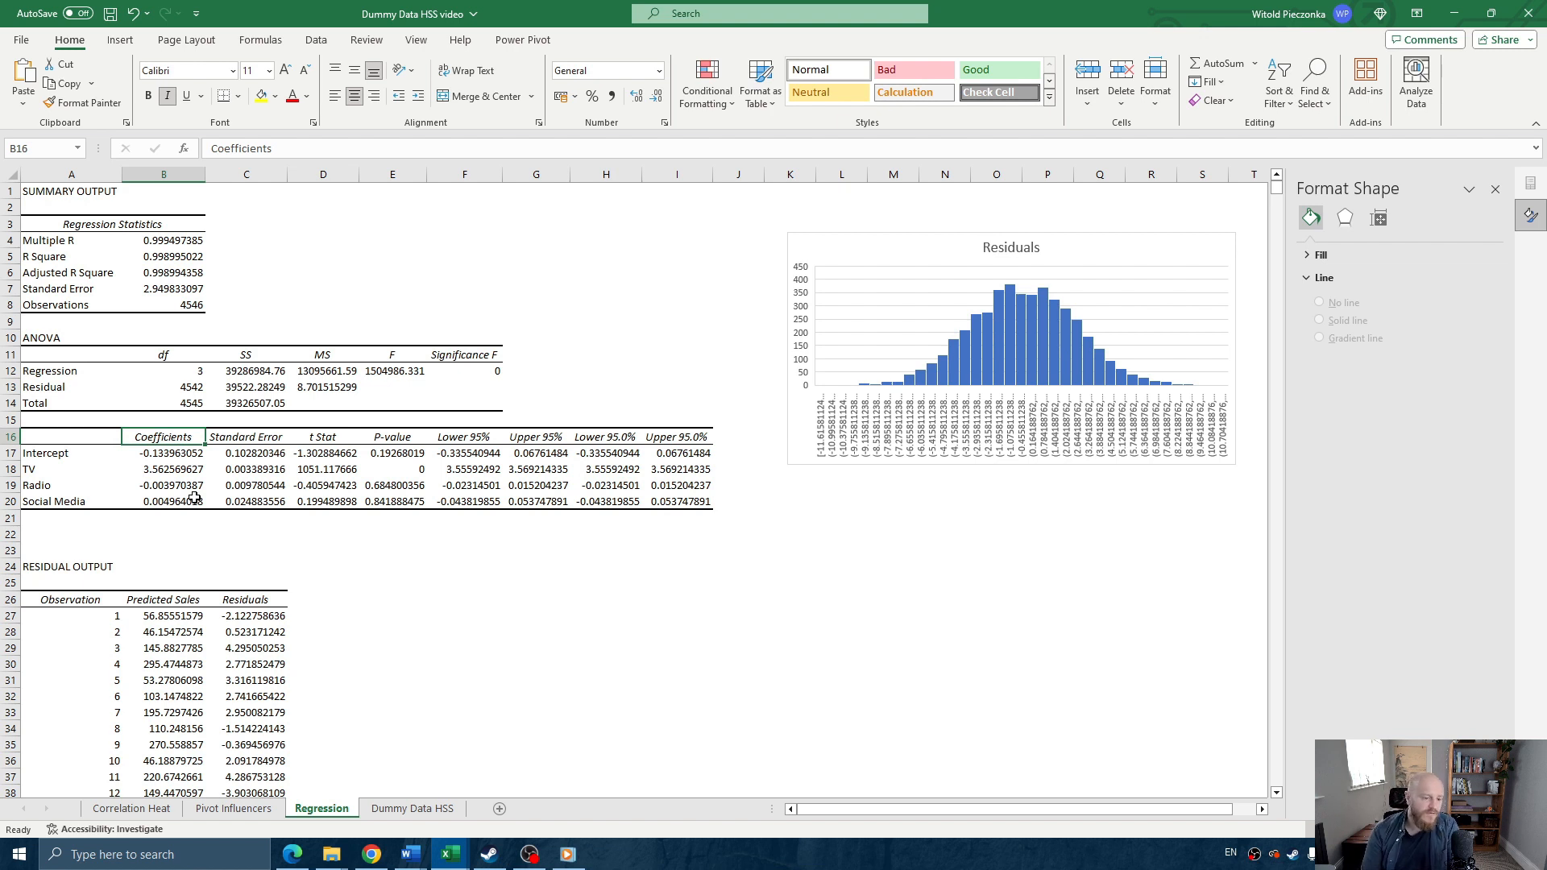
{"action": "left_click", "coordinate": [54, 472]}
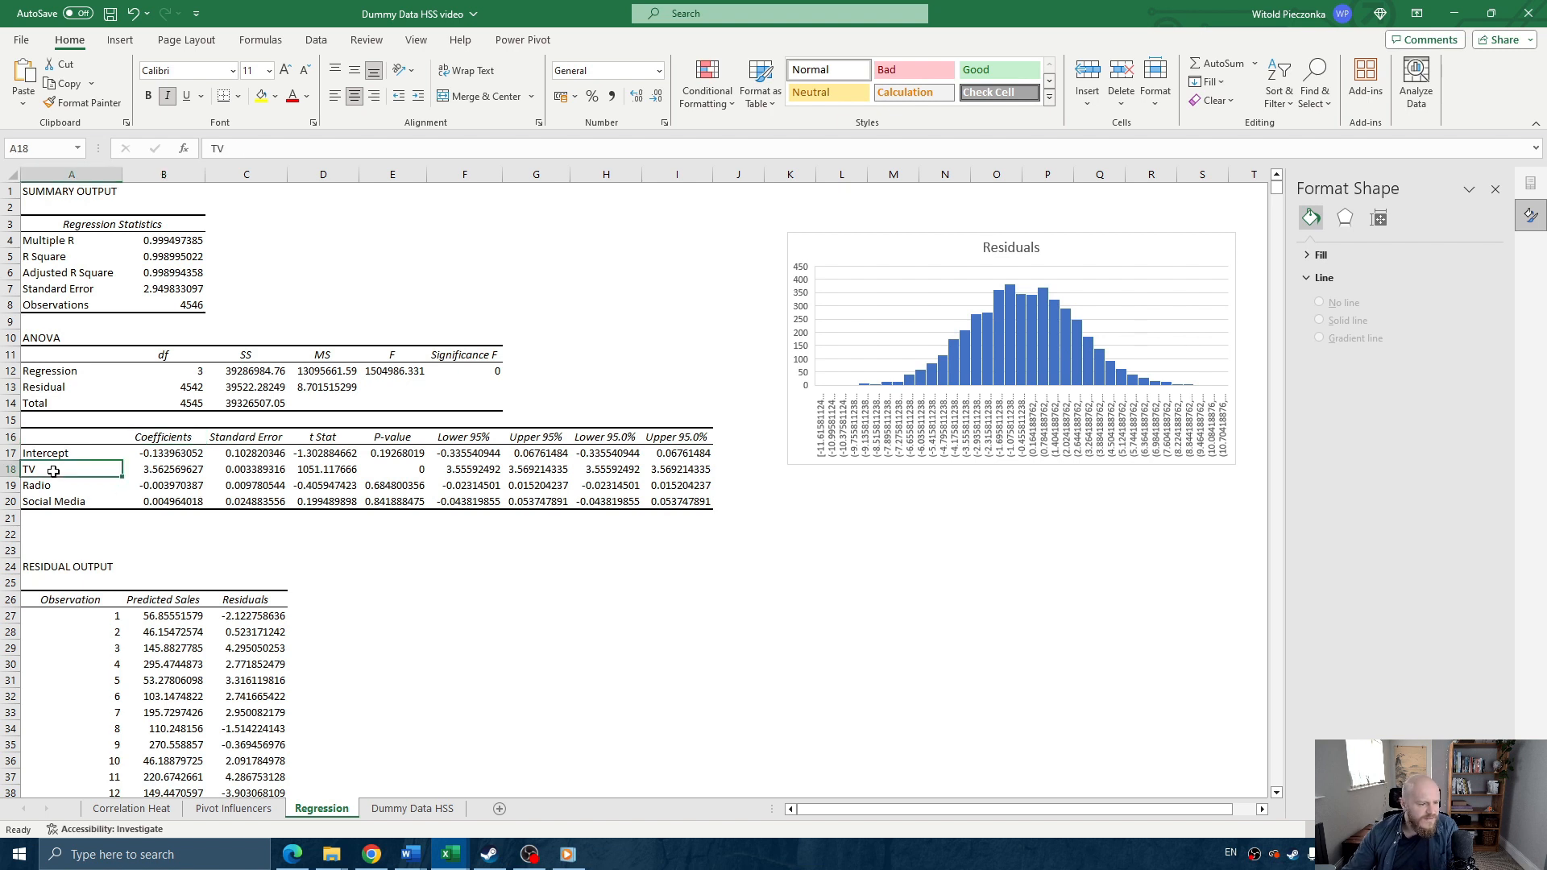
{"action": "left_click", "coordinate": [186, 475]}
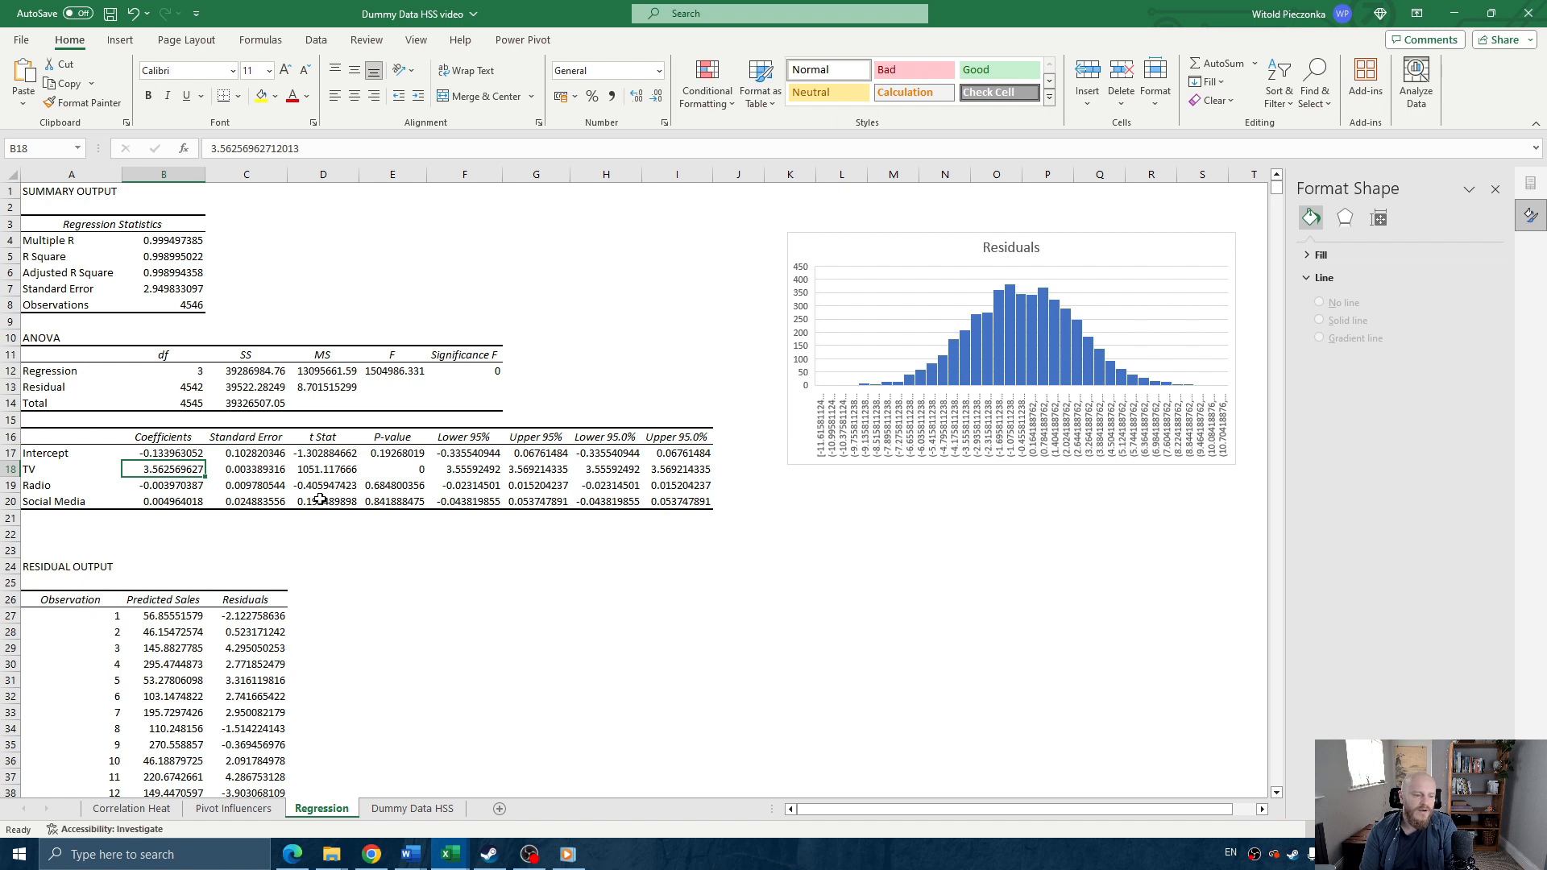
{"action": "left_click", "coordinate": [70, 500]}
{"action": "left_click", "coordinate": [179, 498]}
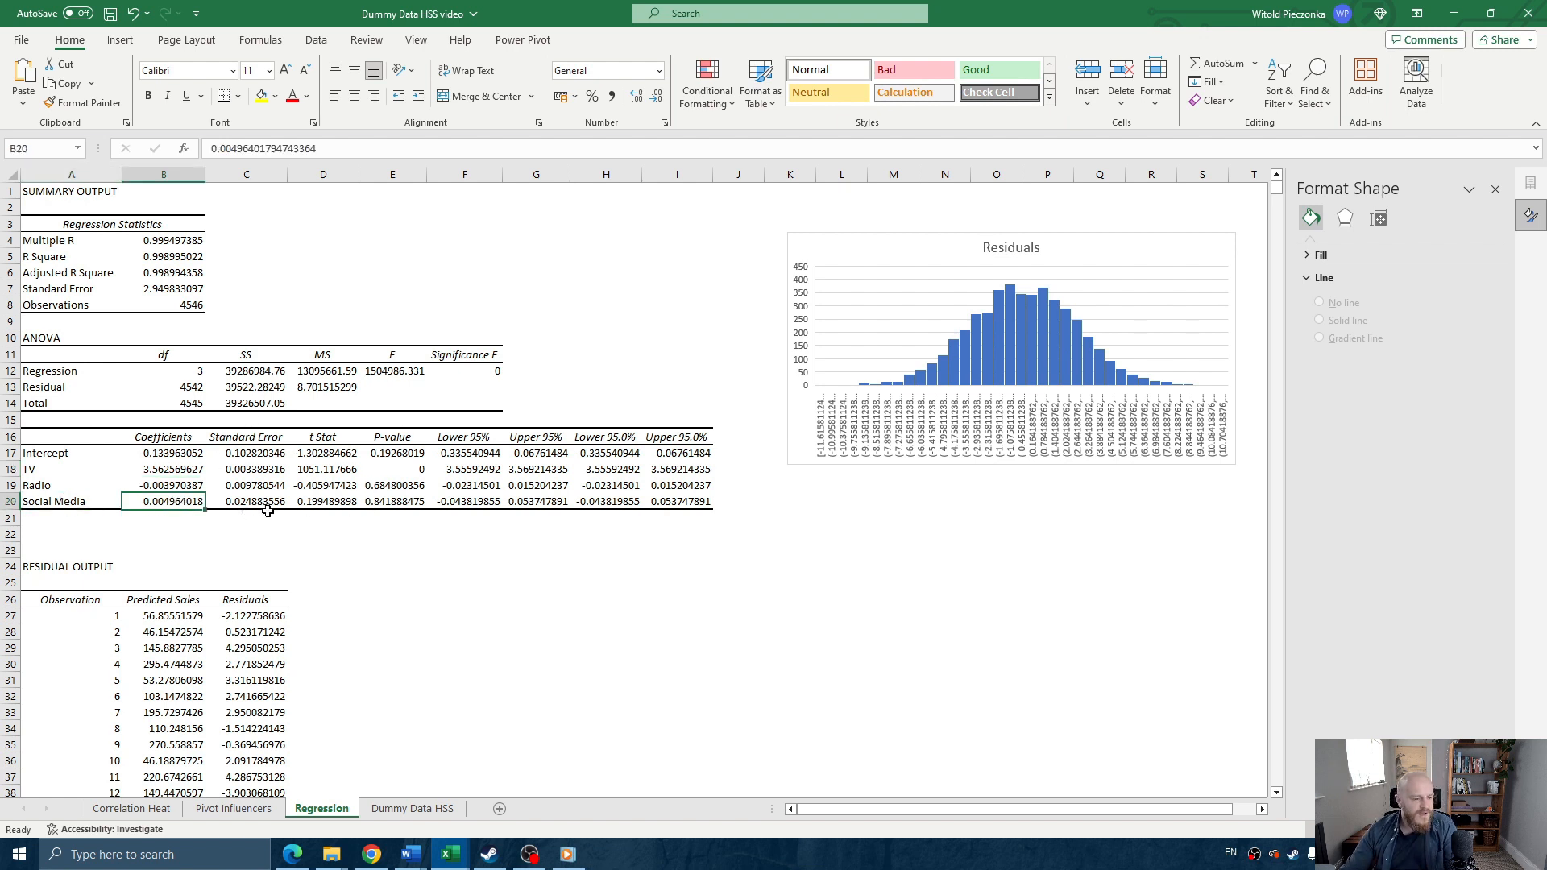
{"action": "left_click", "coordinate": [85, 501]}
{"action": "left_click", "coordinate": [186, 501]}
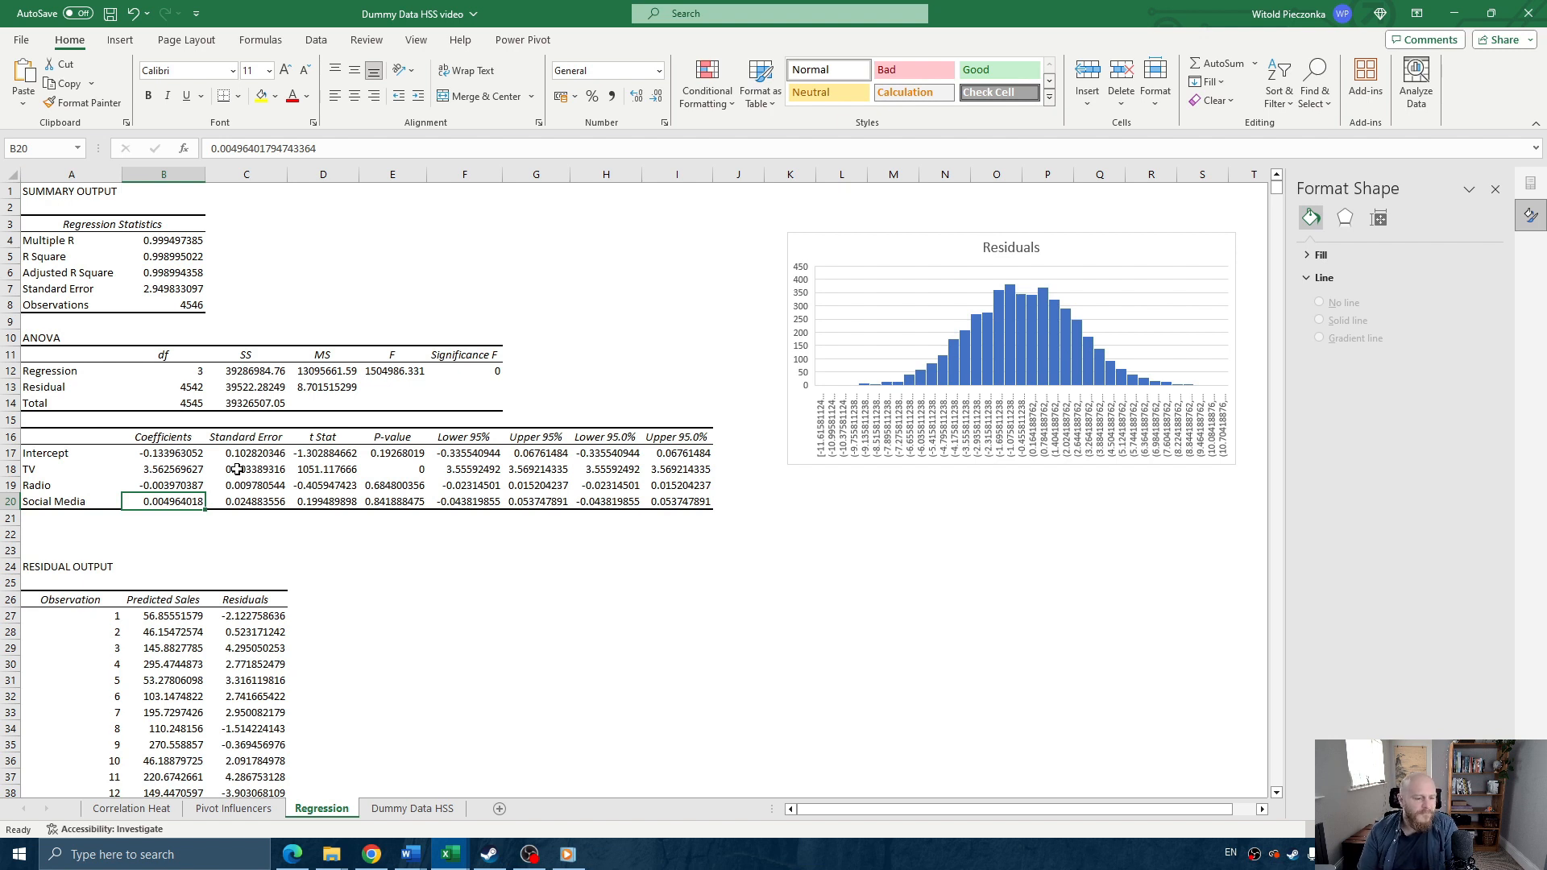
{"action": "left_click", "coordinate": [69, 485]}
{"action": "left_click", "coordinate": [161, 485]}
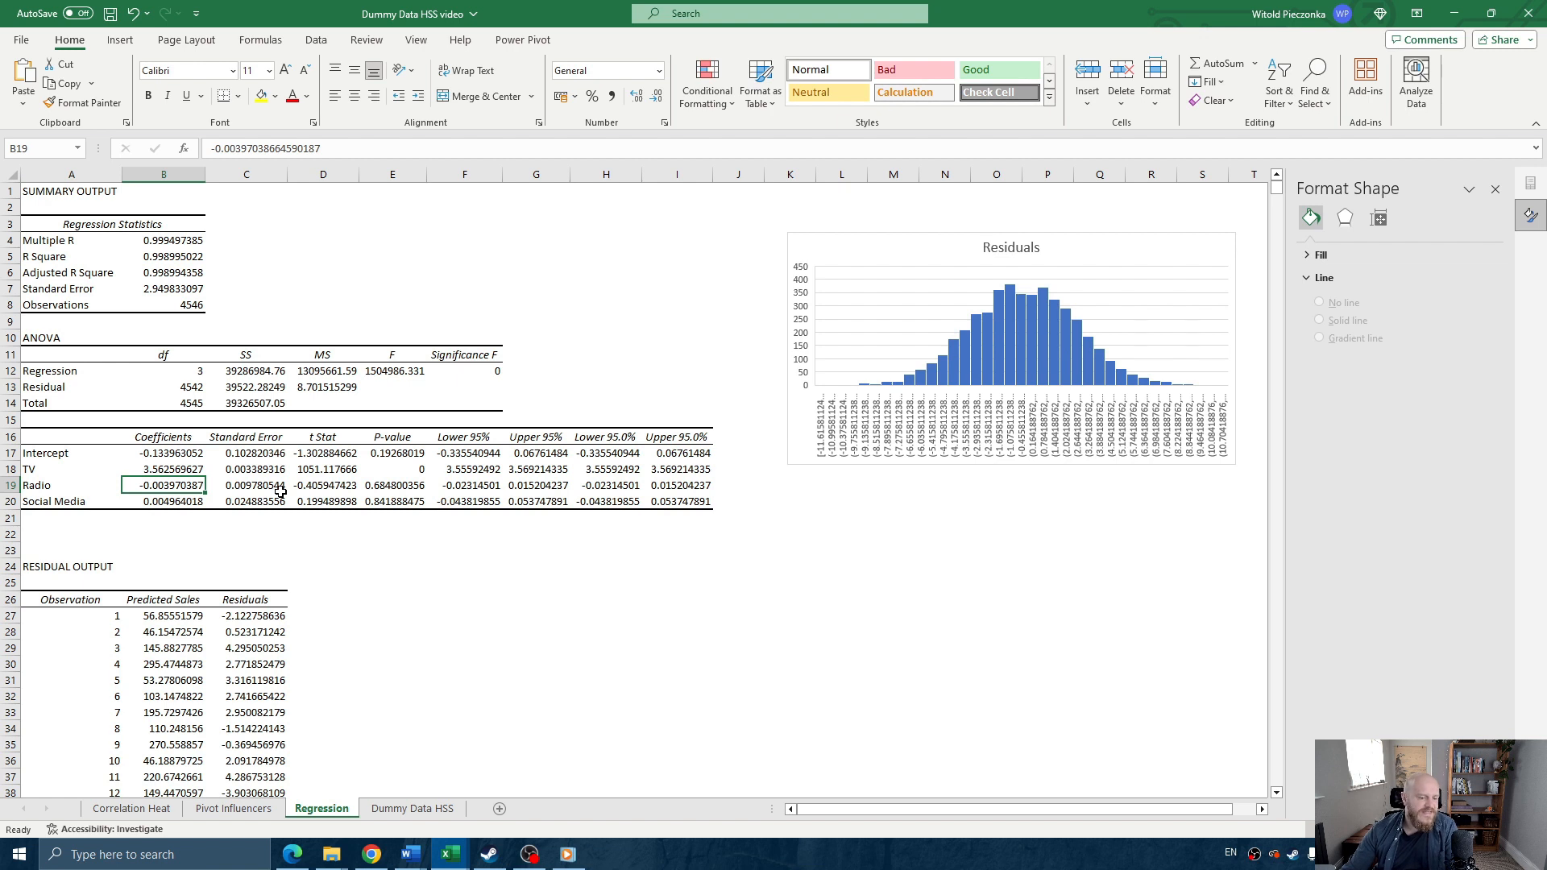
{"action": "left_click", "coordinate": [44, 486]}
{"action": "left_click", "coordinate": [167, 487]}
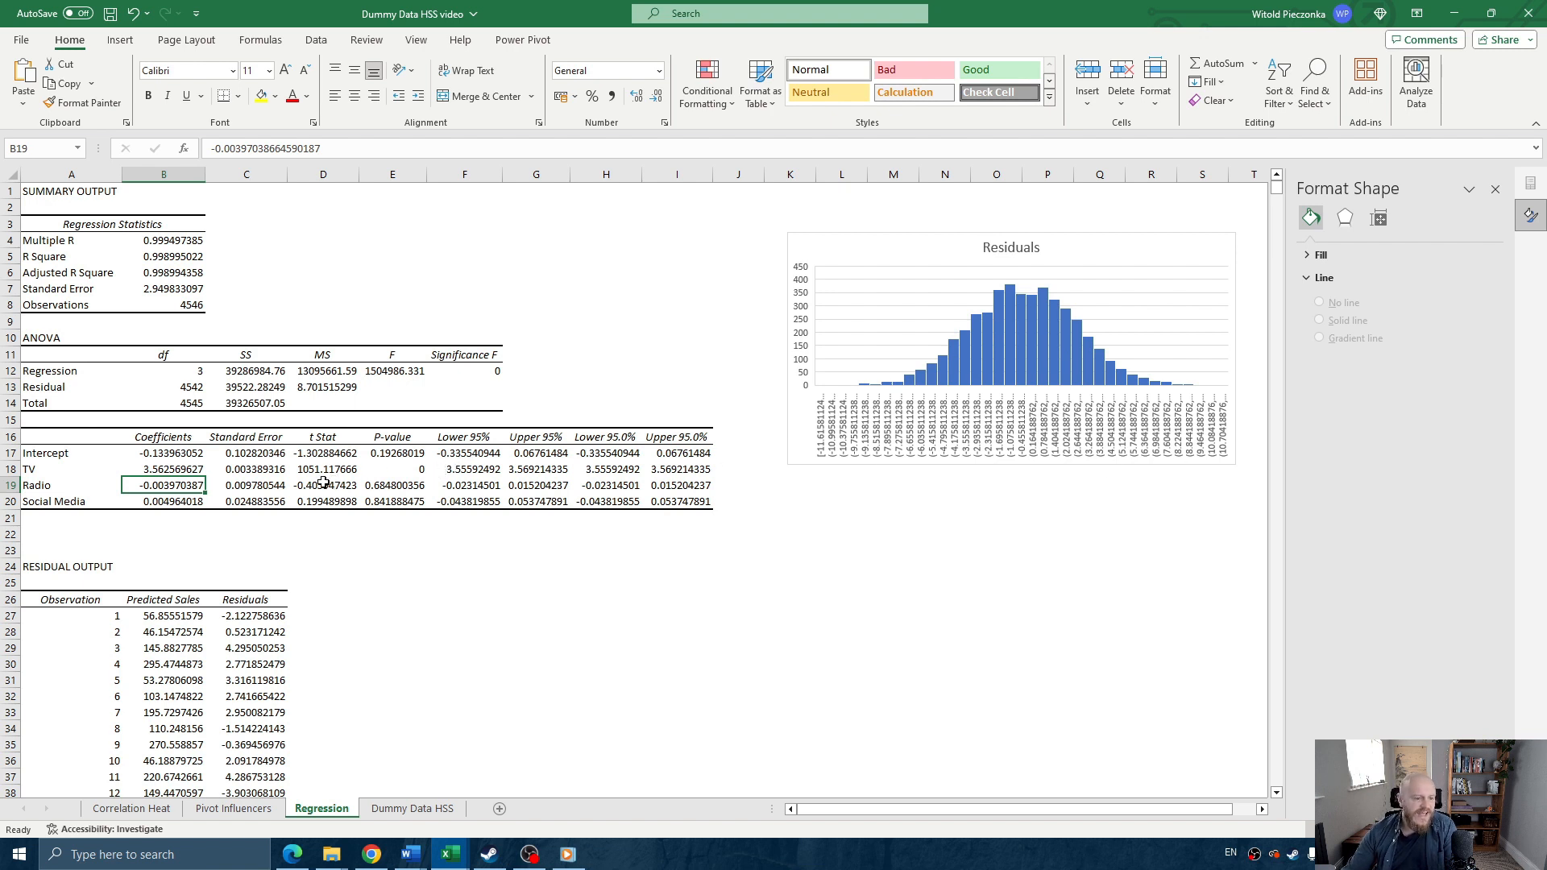
- Compare the Radio coefficient with the TV coefficient in the regression output
{"action": "left_click", "coordinate": [54, 489]}
{"action": "left_click", "coordinate": [178, 489]}
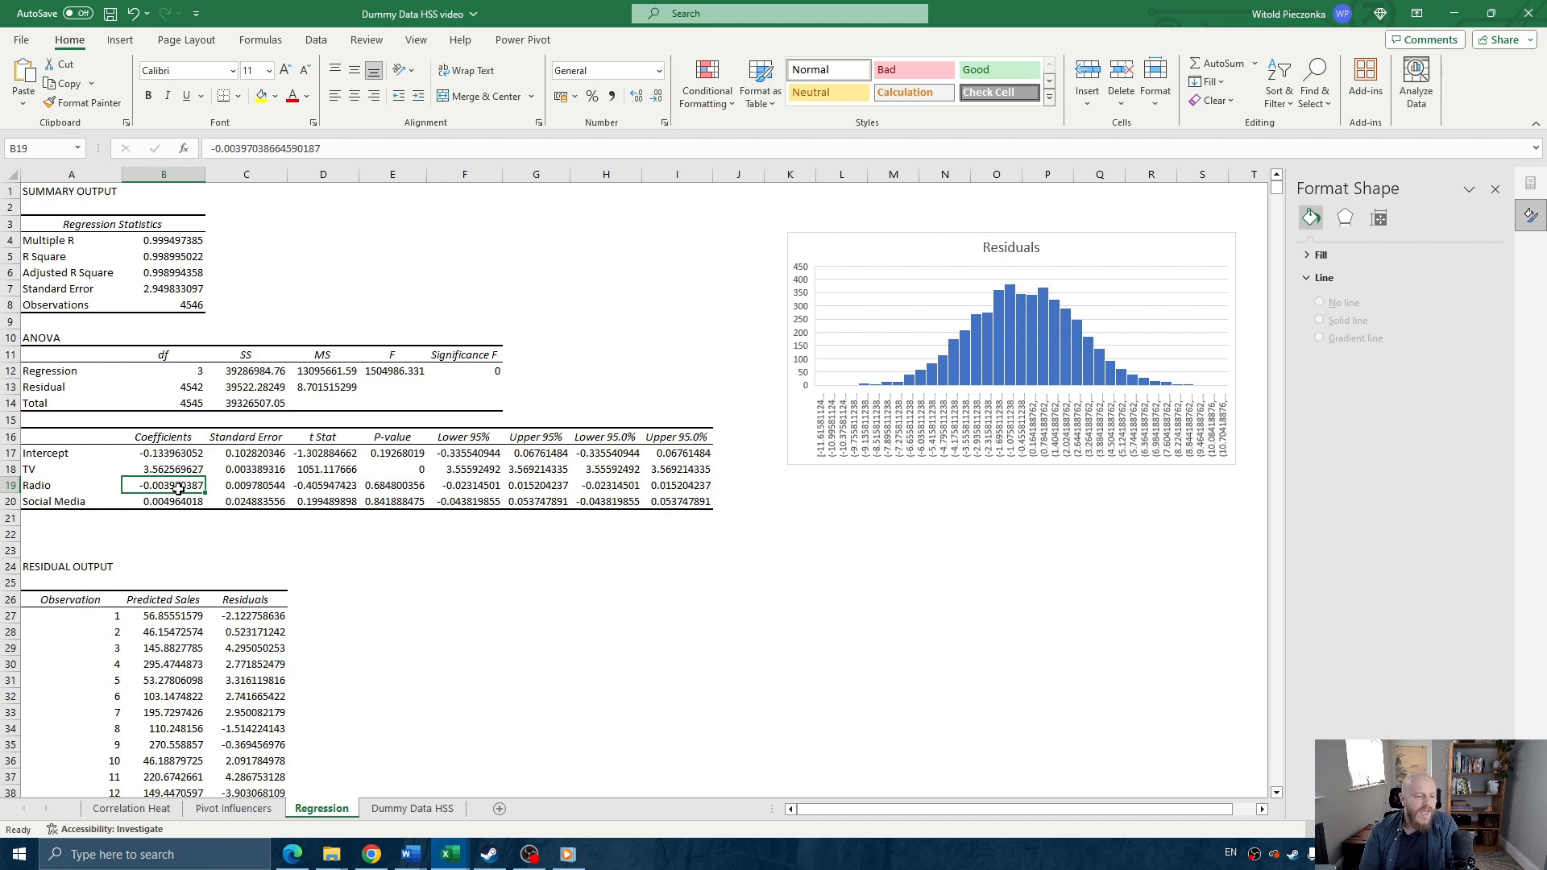
{"action": "left_click", "coordinate": [182, 474]}
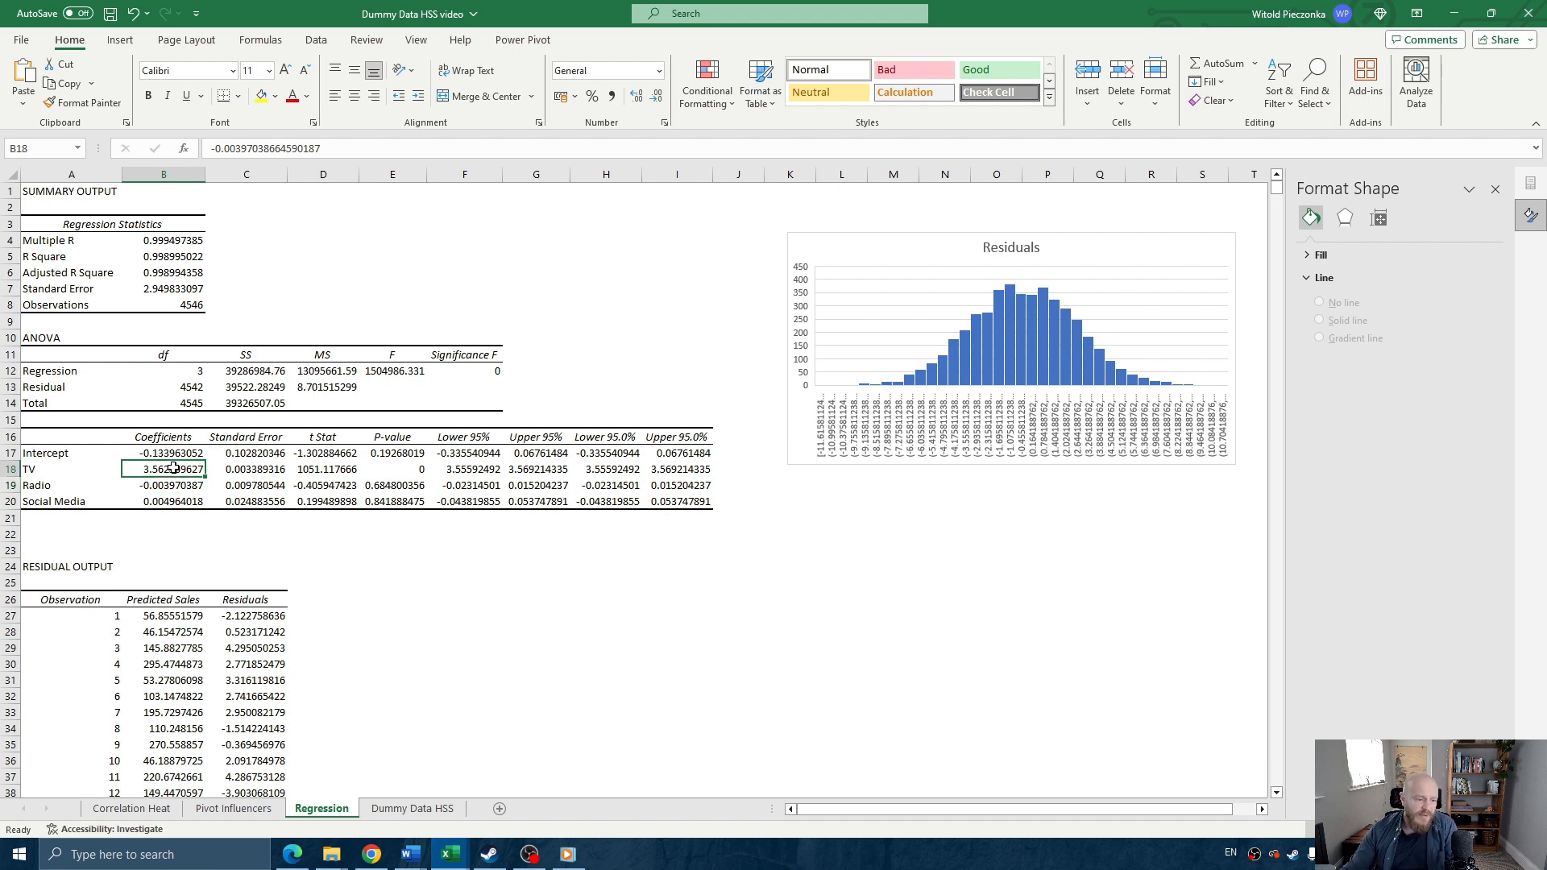
{"action": "left_click", "coordinate": [46, 471]}
{"action": "left_click", "coordinate": [145, 472]}
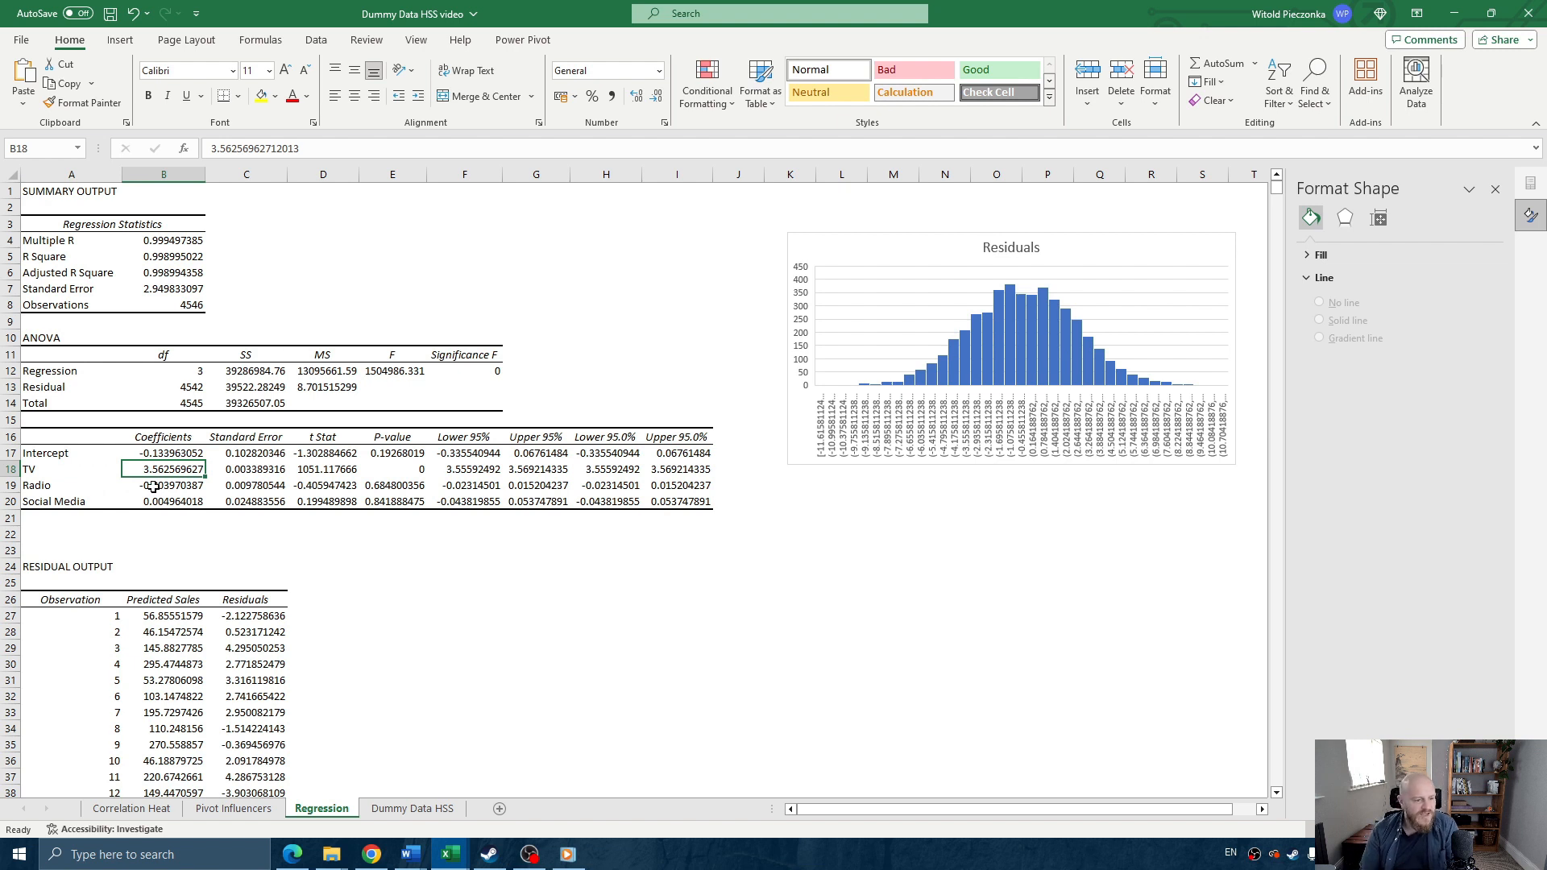
{"action": "left_click", "coordinate": [153, 486]}
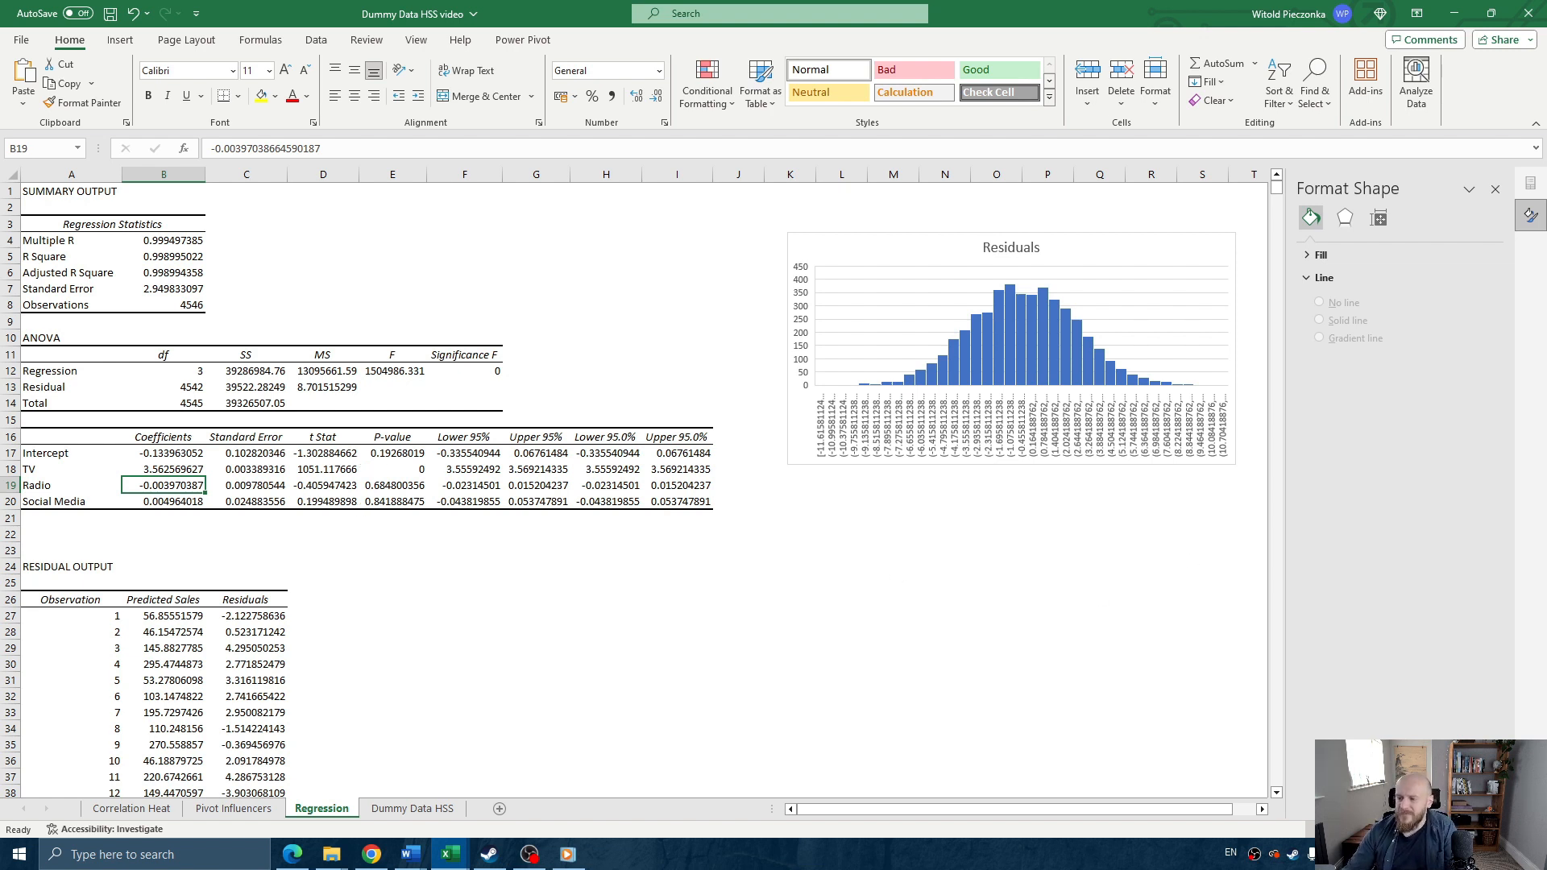
{"action": "key", "text": "alt+Tab"}
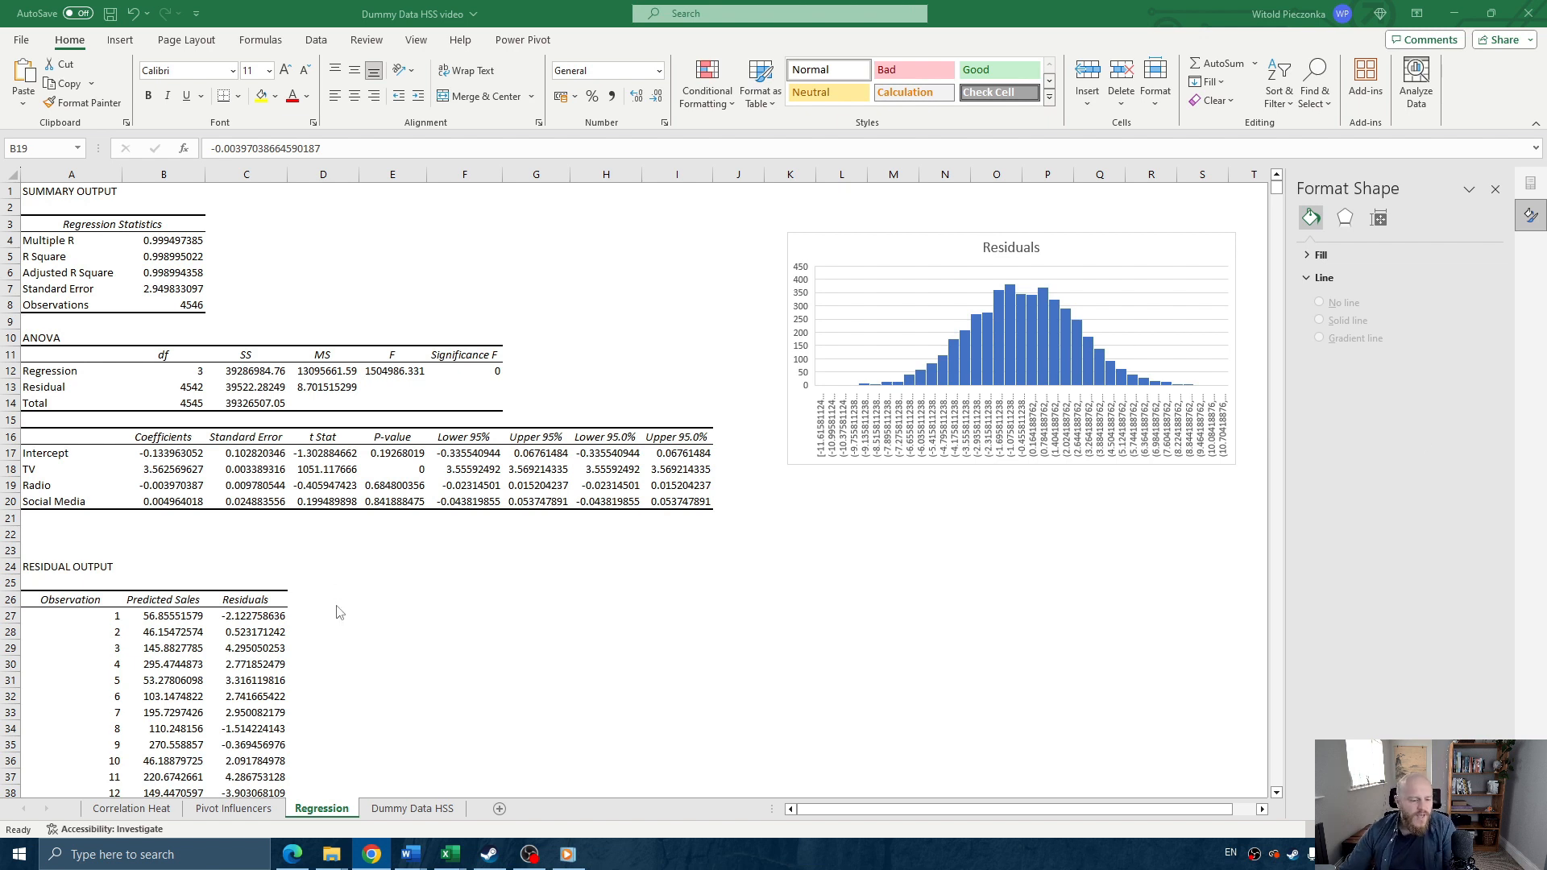
- Go to the Dummy Data HSS sheet, close the formatting pane and deselect the Radio and Sales Correlation chart
{"action": "left_click", "coordinate": [411, 808]}
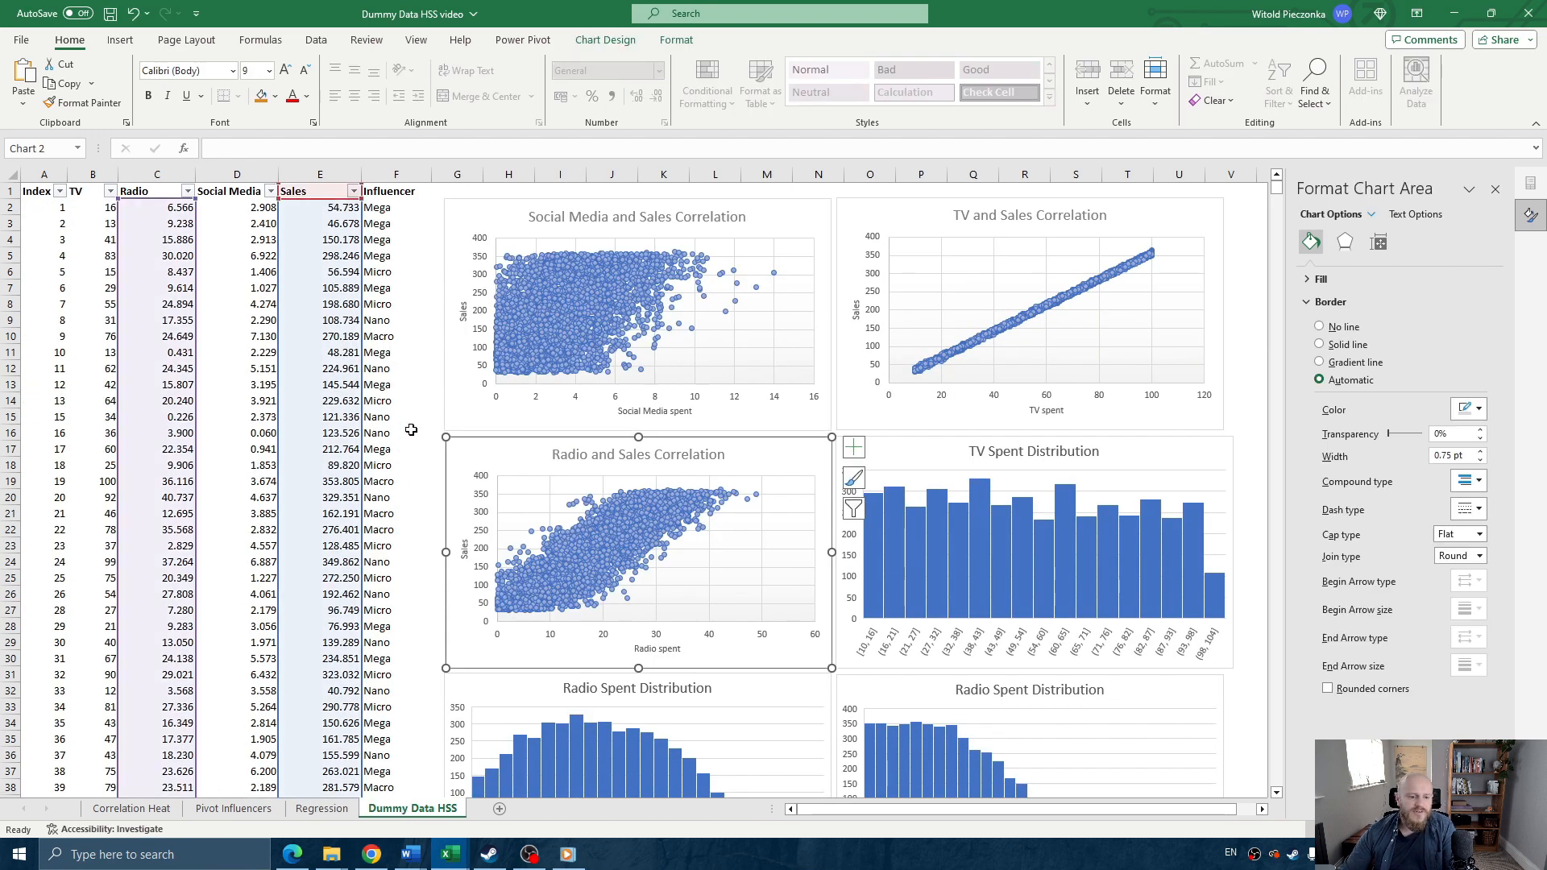
{"action": "left_click", "coordinate": [430, 434]}
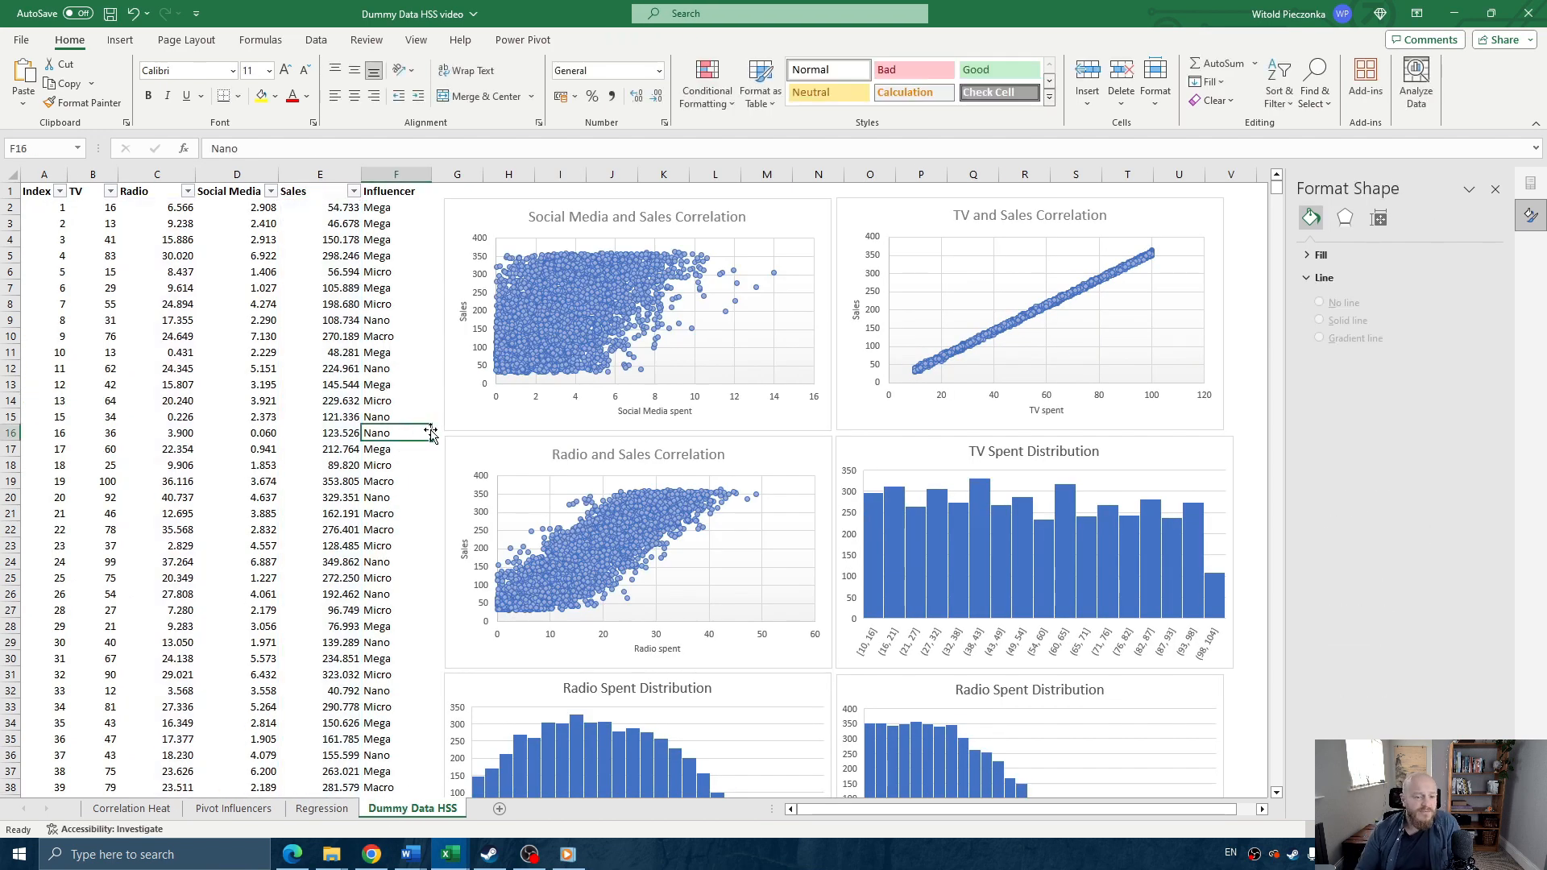
{"action": "left_click", "coordinate": [1497, 190]}
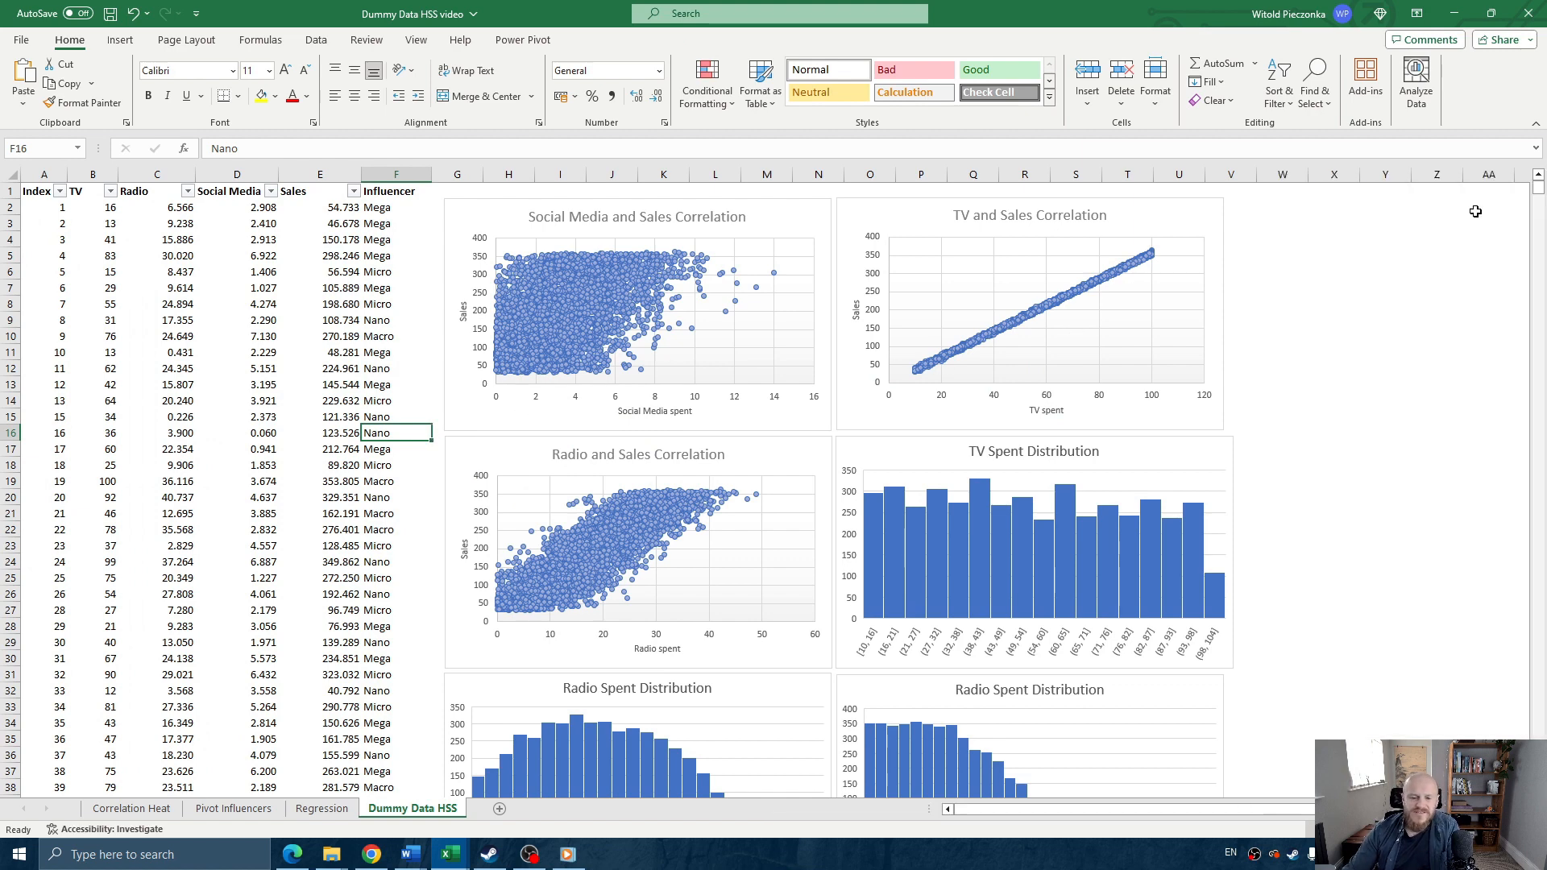
{"action": "left_click", "coordinate": [1287, 369]}
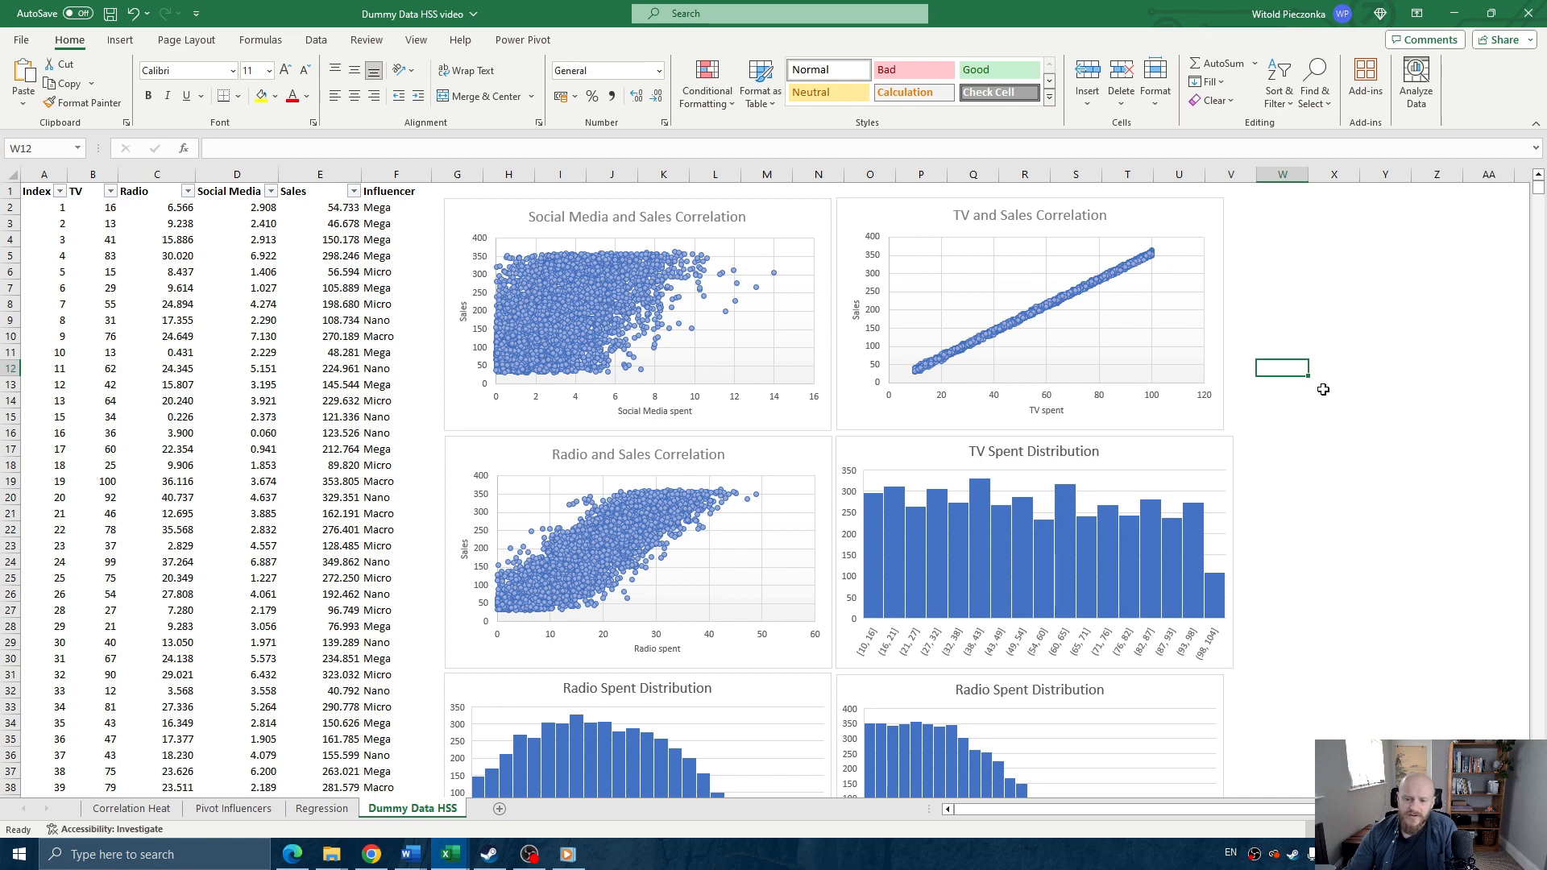
- Review the correlation scatter charts and the TV, radio and social media spend distribution histograms on the data sheet
{"action": "scroll", "coordinate": [1328, 427], "scroll_direction": "down", "scroll_amount": 3}
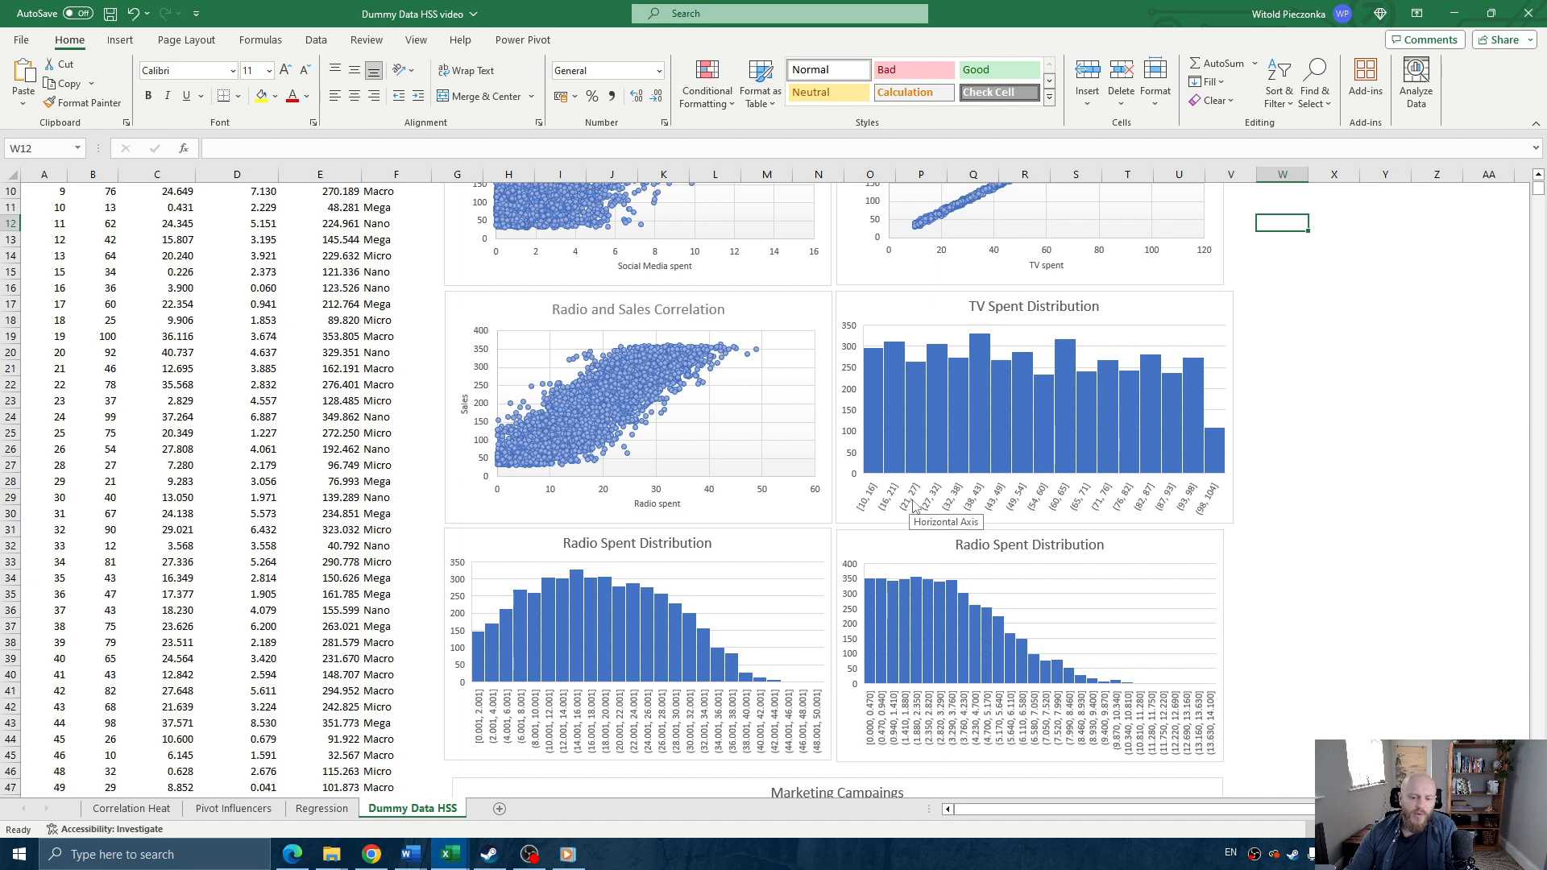
{"action": "mouse_move", "coordinate": [913, 455]}
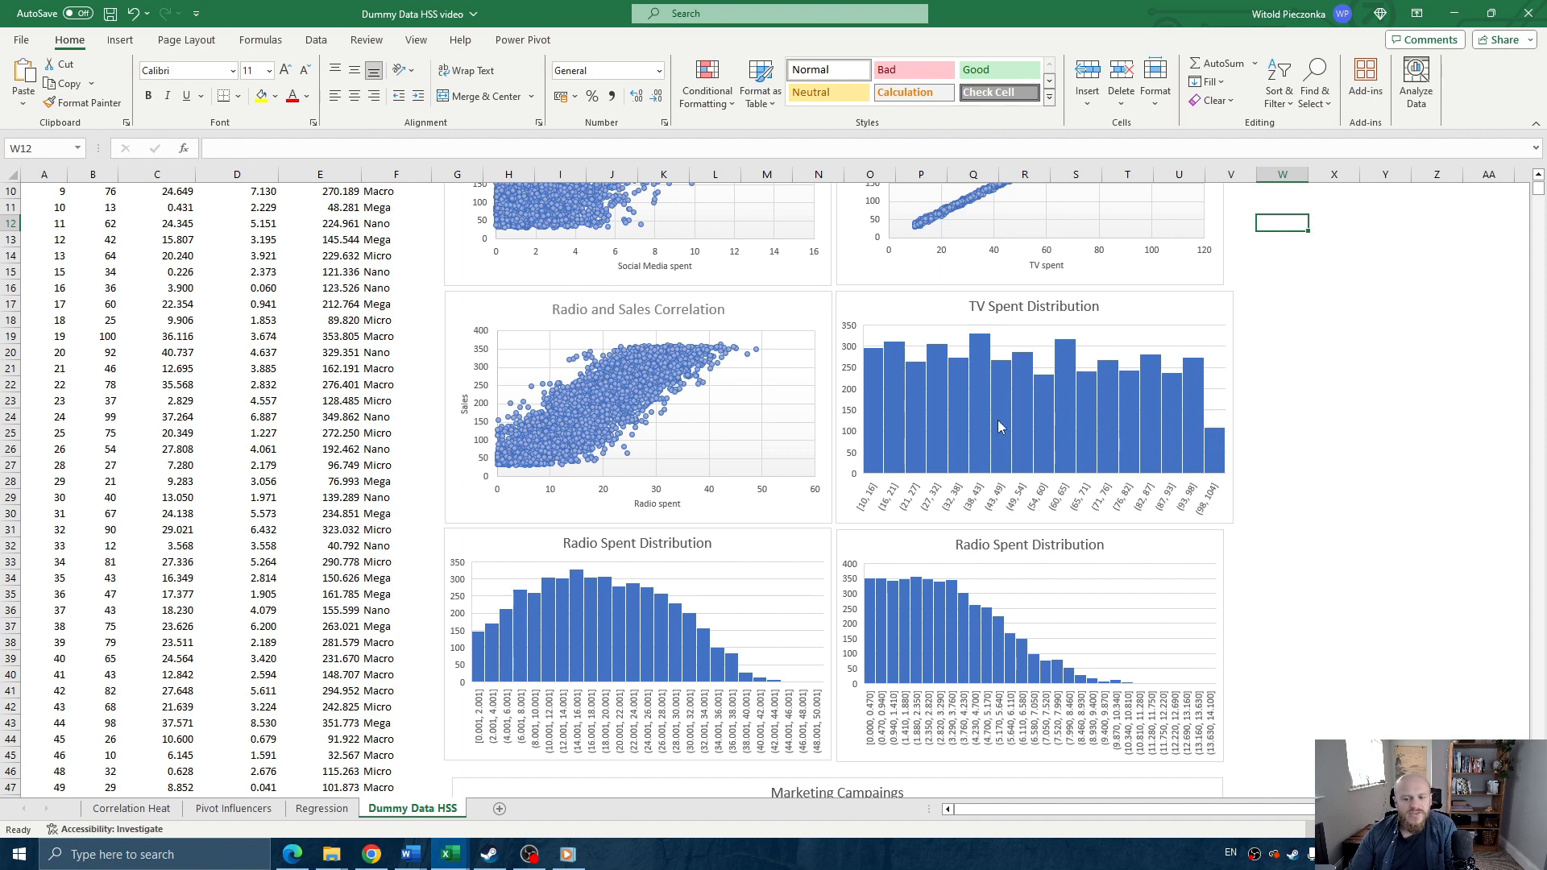
{"action": "scroll", "coordinate": [941, 428], "scroll_direction": "up", "scroll_amount": 3}
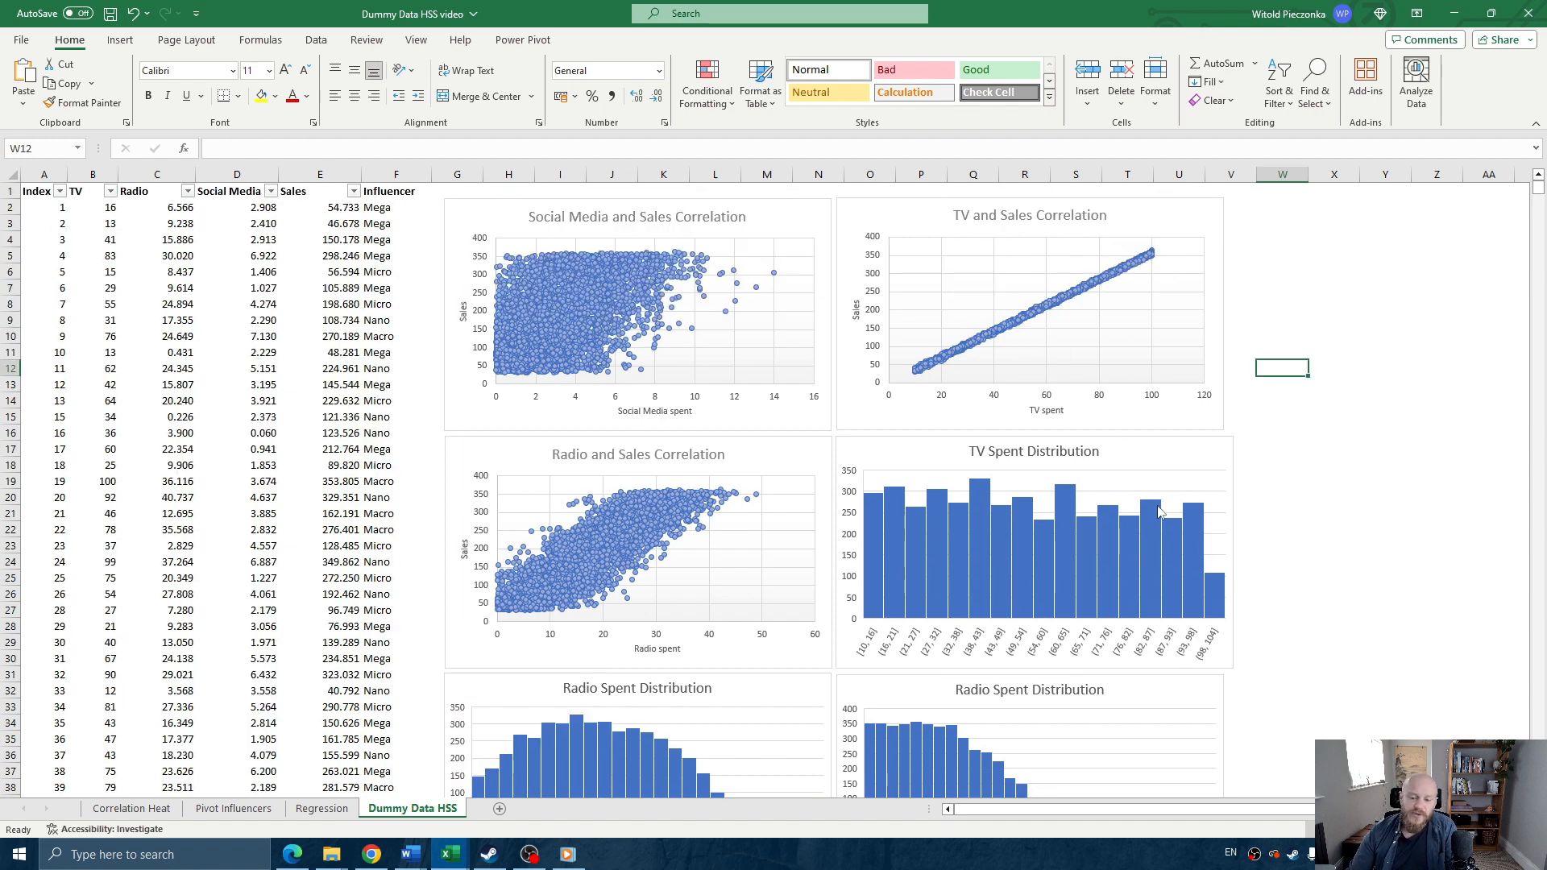
{"action": "scroll", "coordinate": [1158, 512], "scroll_direction": "down", "scroll_amount": 2}
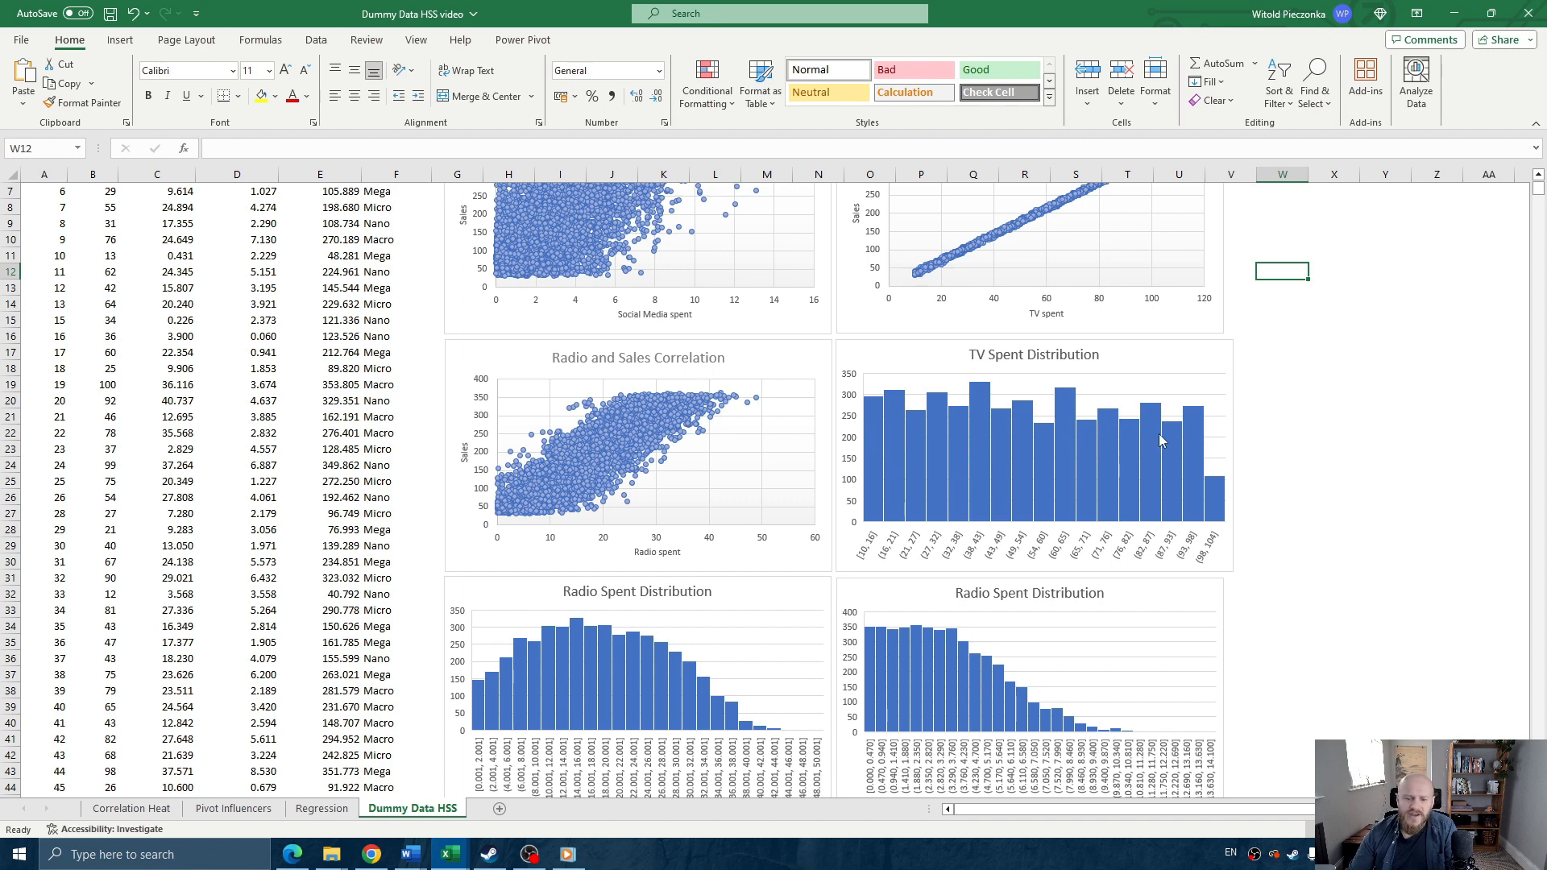
{"action": "mouse_move", "coordinate": [970, 441]}
{"action": "scroll", "coordinate": [1048, 427], "scroll_direction": "down", "scroll_amount": 2}
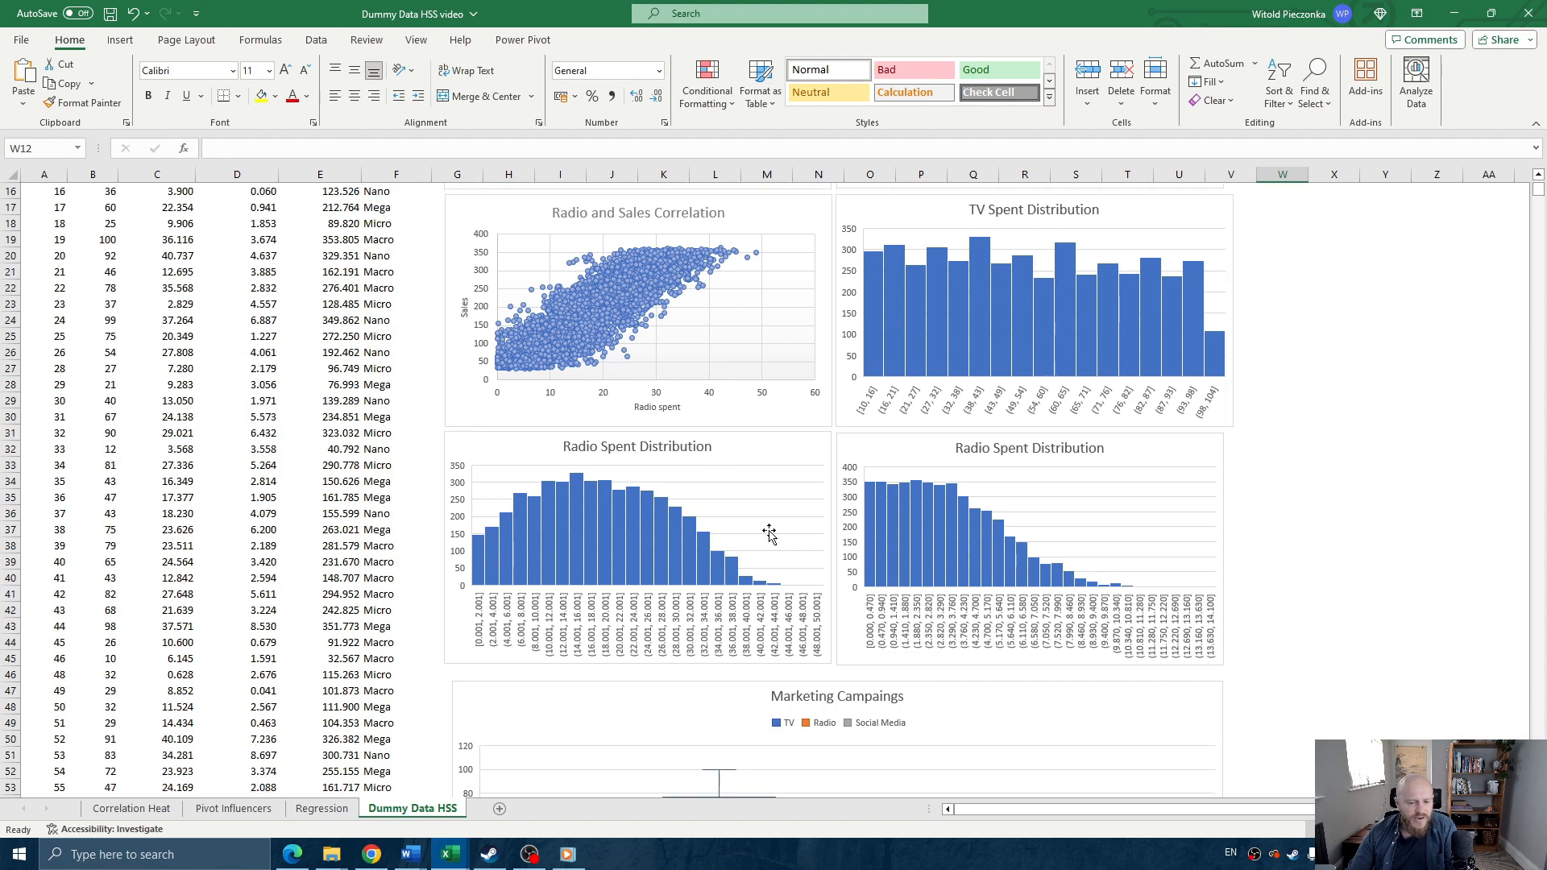
{"action": "scroll", "coordinate": [766, 529], "scroll_direction": "down", "scroll_amount": 1}
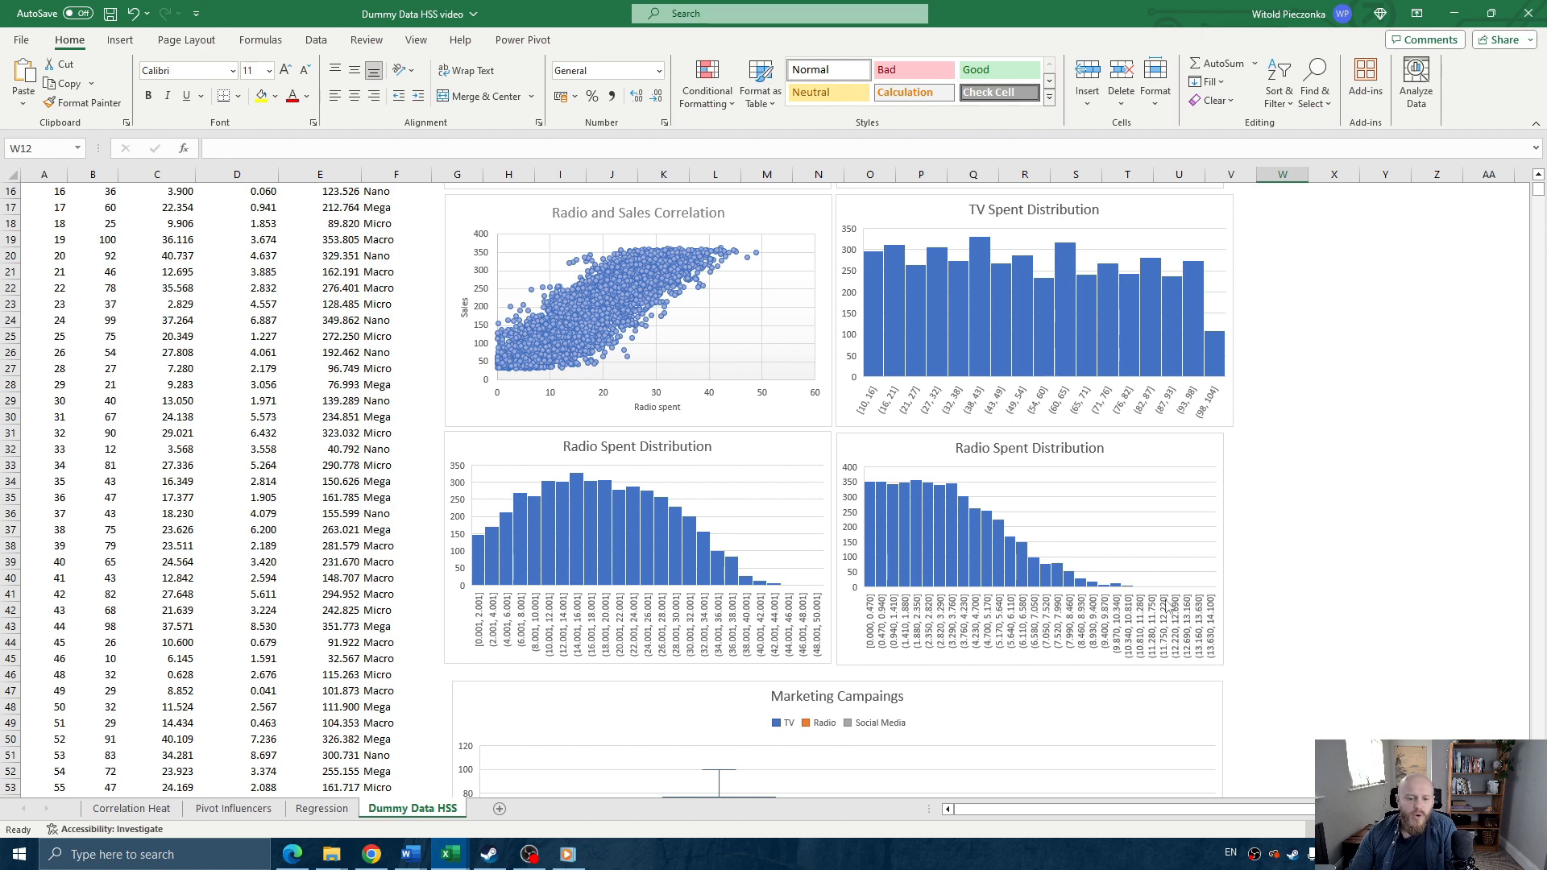
{"action": "scroll", "coordinate": [1163, 613], "scroll_direction": "down", "scroll_amount": 1}
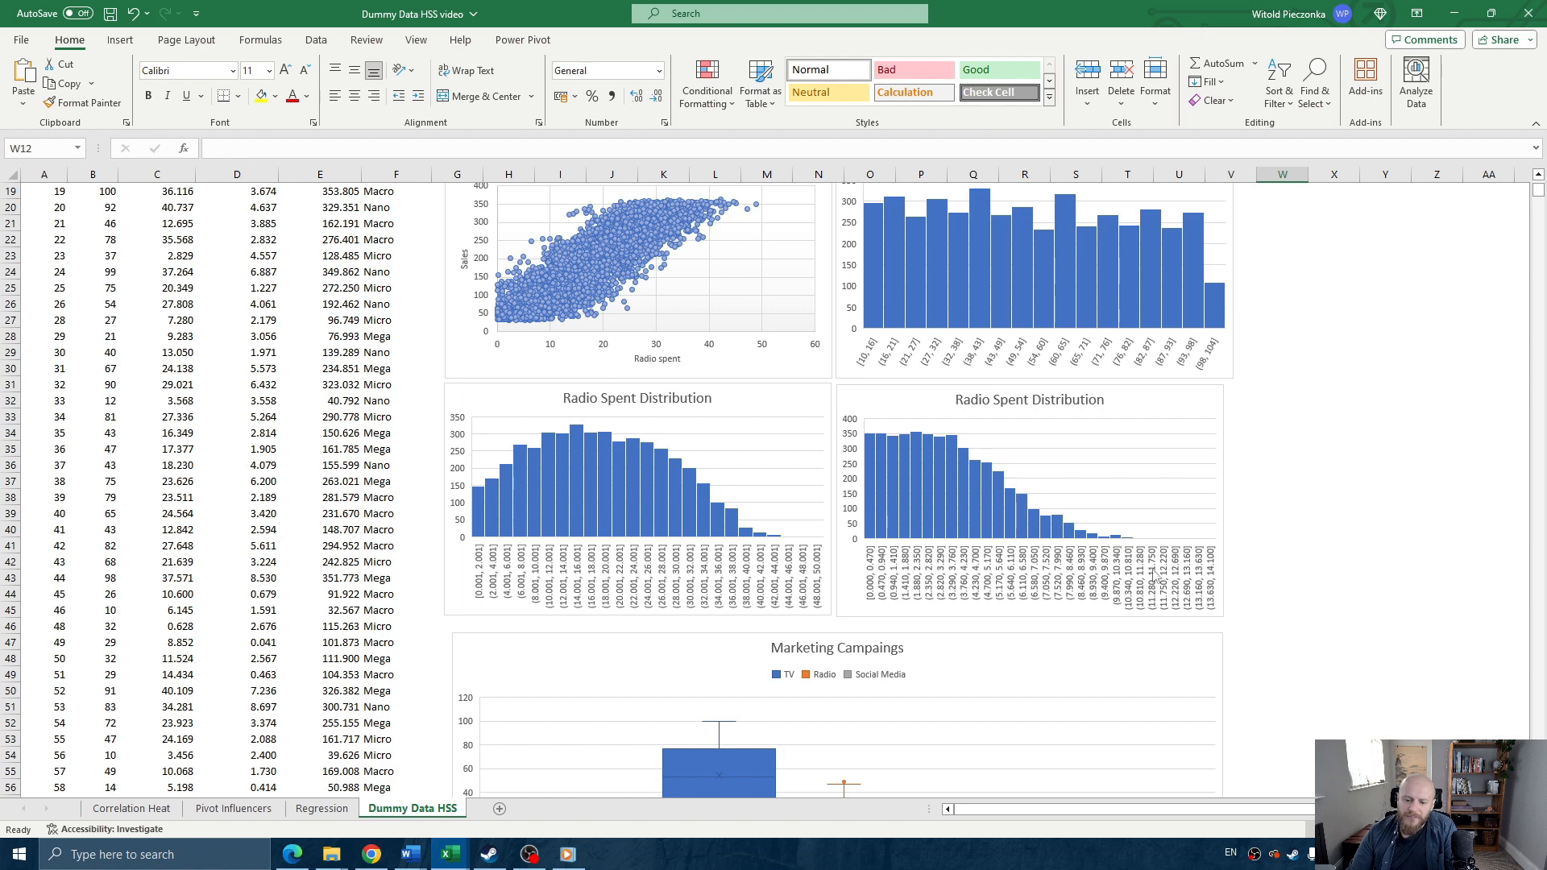
- Examine the Marketing Campaings box plot, comparing the spread and outliers of TV, Radio and Social Media
{"action": "scroll", "coordinate": [1125, 483], "scroll_direction": "down", "scroll_amount": 5}
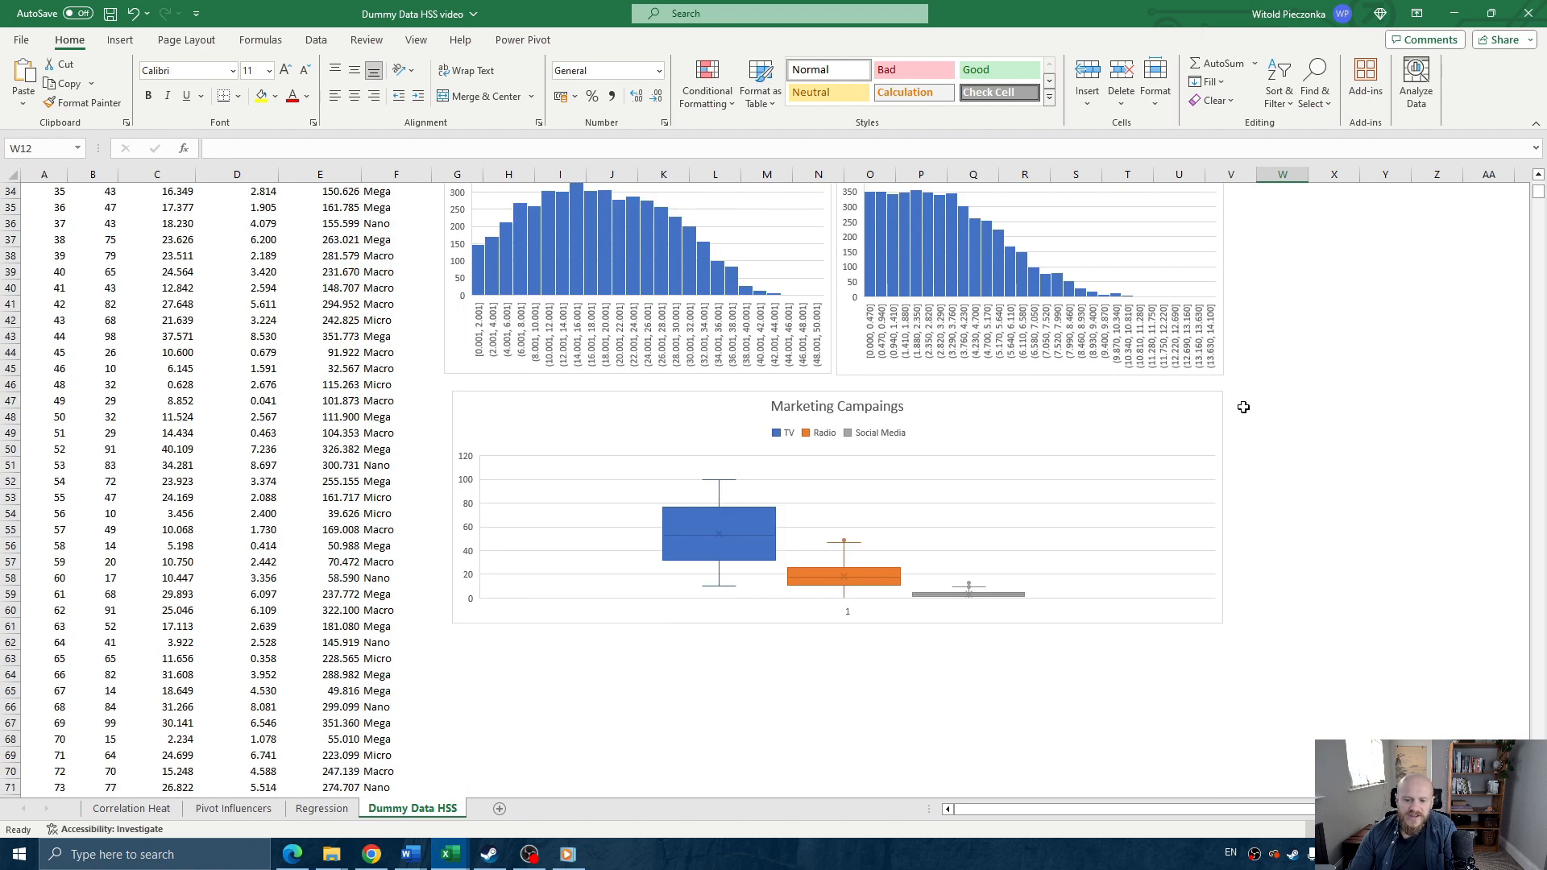
{"action": "left_click", "coordinate": [1055, 395]}
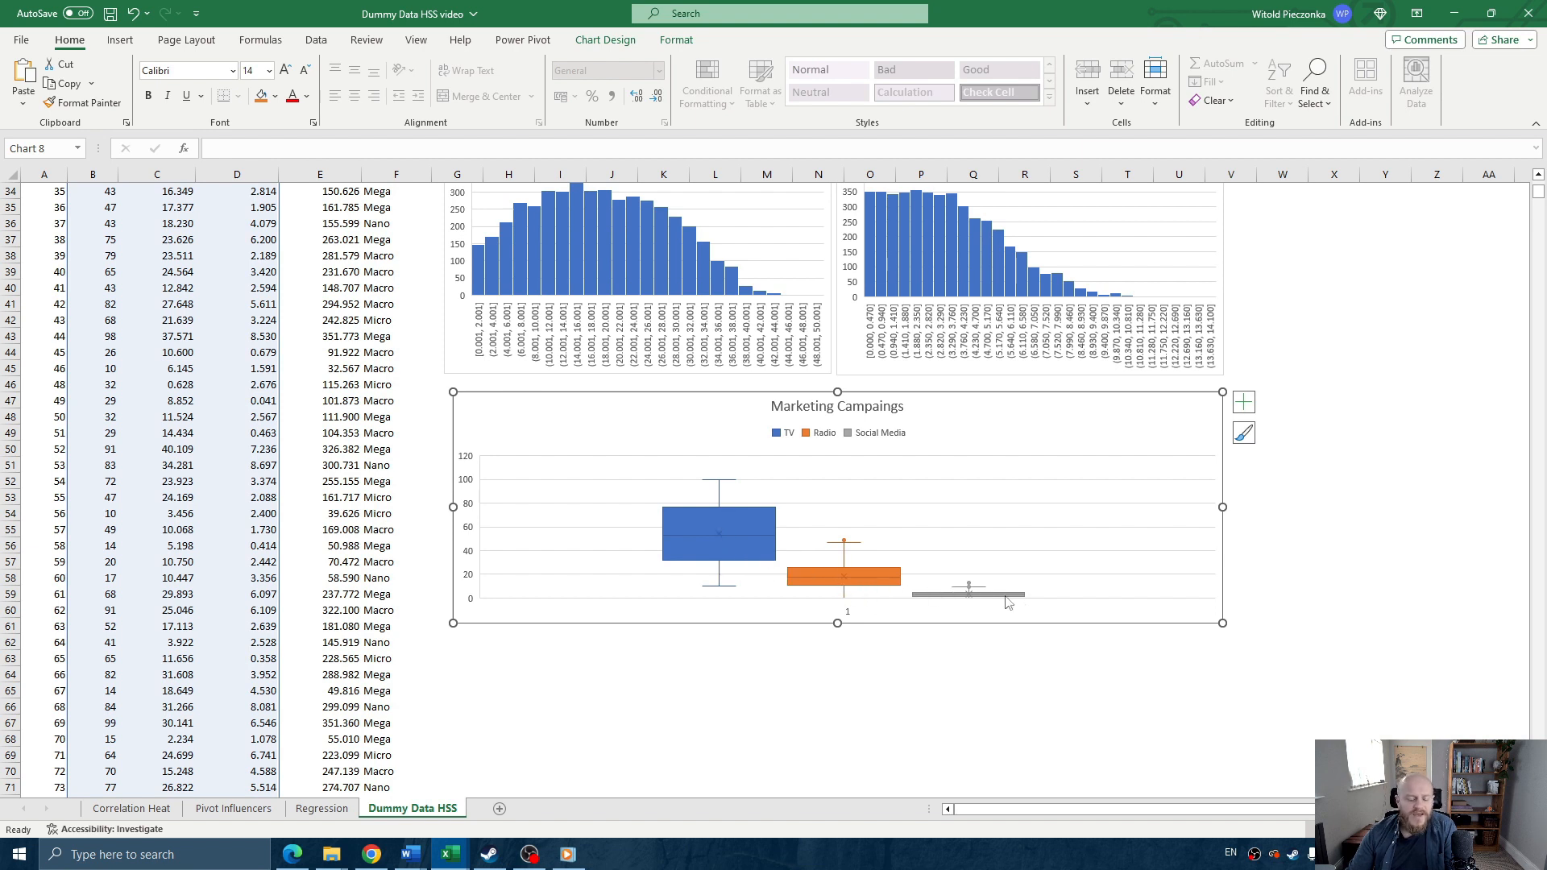
{"action": "mouse_move", "coordinate": [844, 543]}
{"action": "mouse_move", "coordinate": [871, 585]}
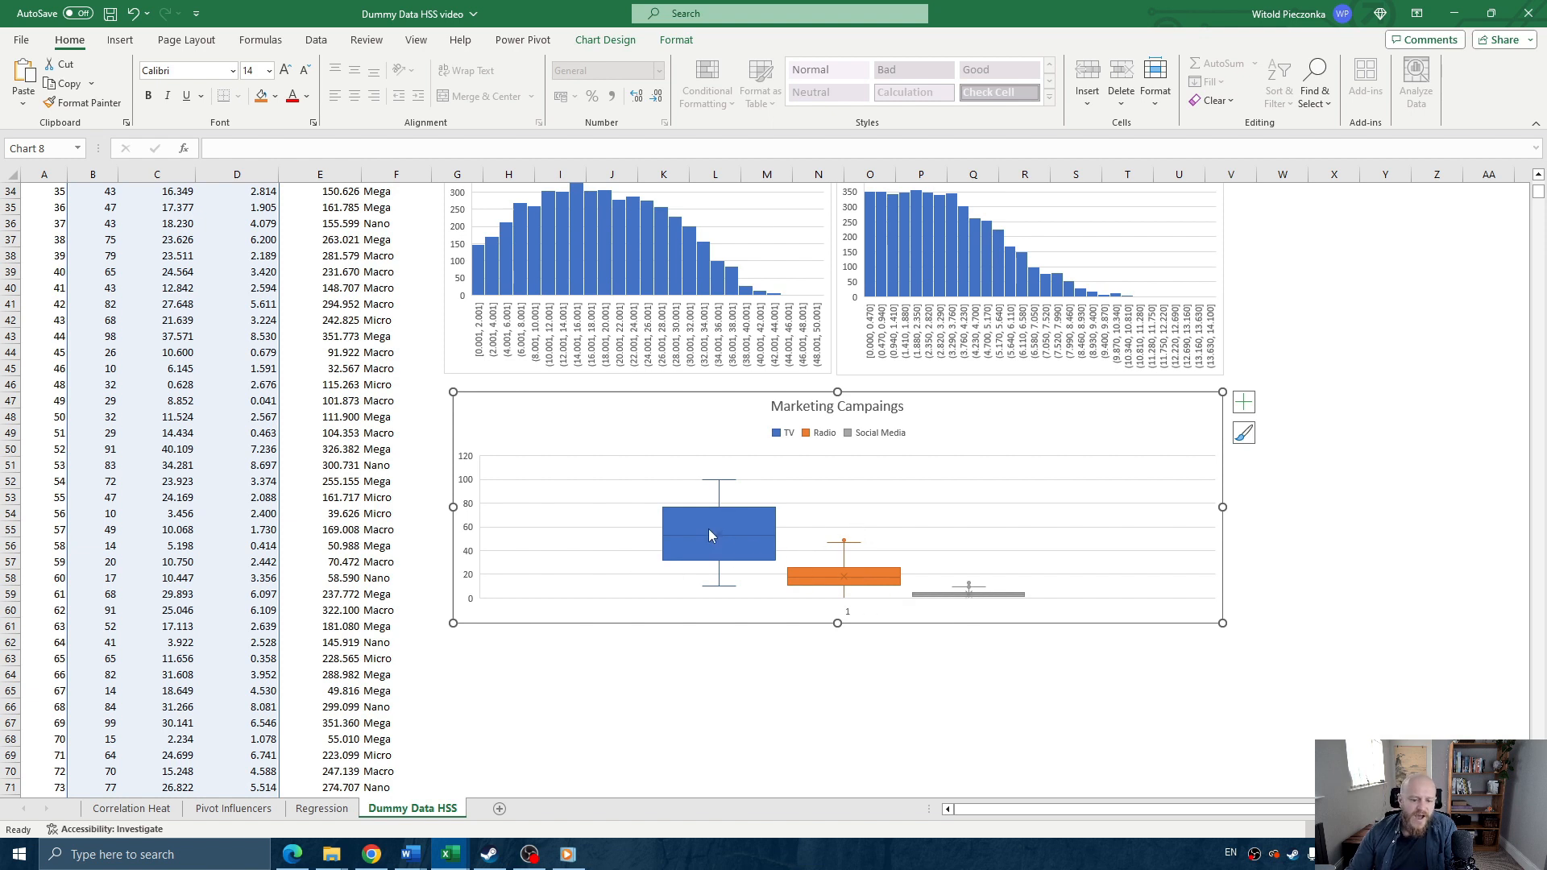
{"action": "mouse_move", "coordinate": [721, 539]}
{"action": "mouse_move", "coordinate": [720, 589]}
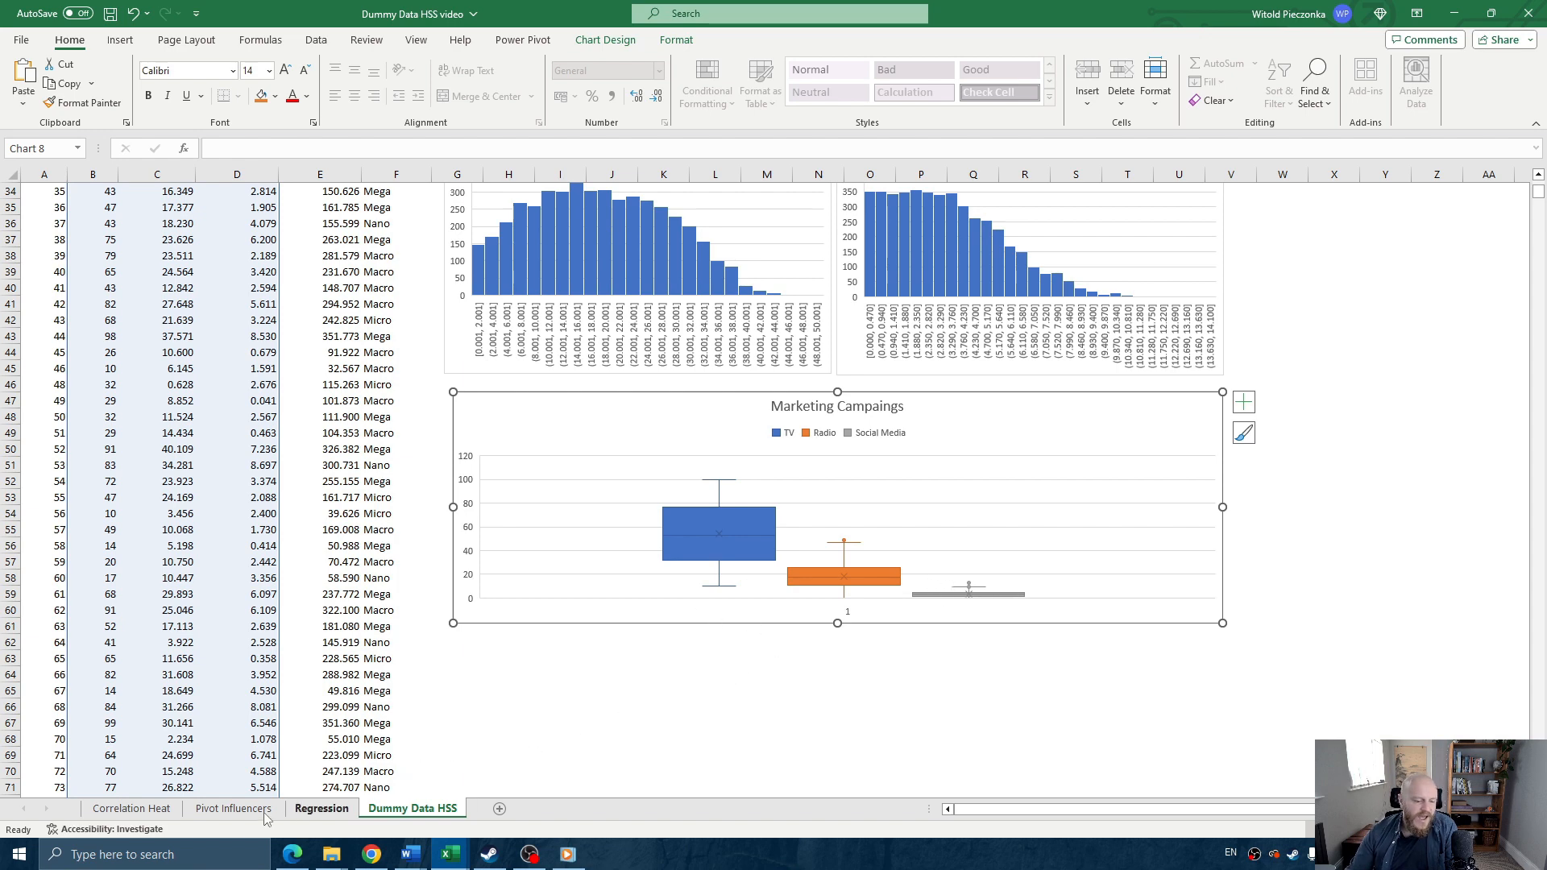
- Compare average sales across the Macro, Nano, Micro and Mega influencer types in the Pivot Influencers sheet
{"action": "left_click", "coordinate": [232, 810]}
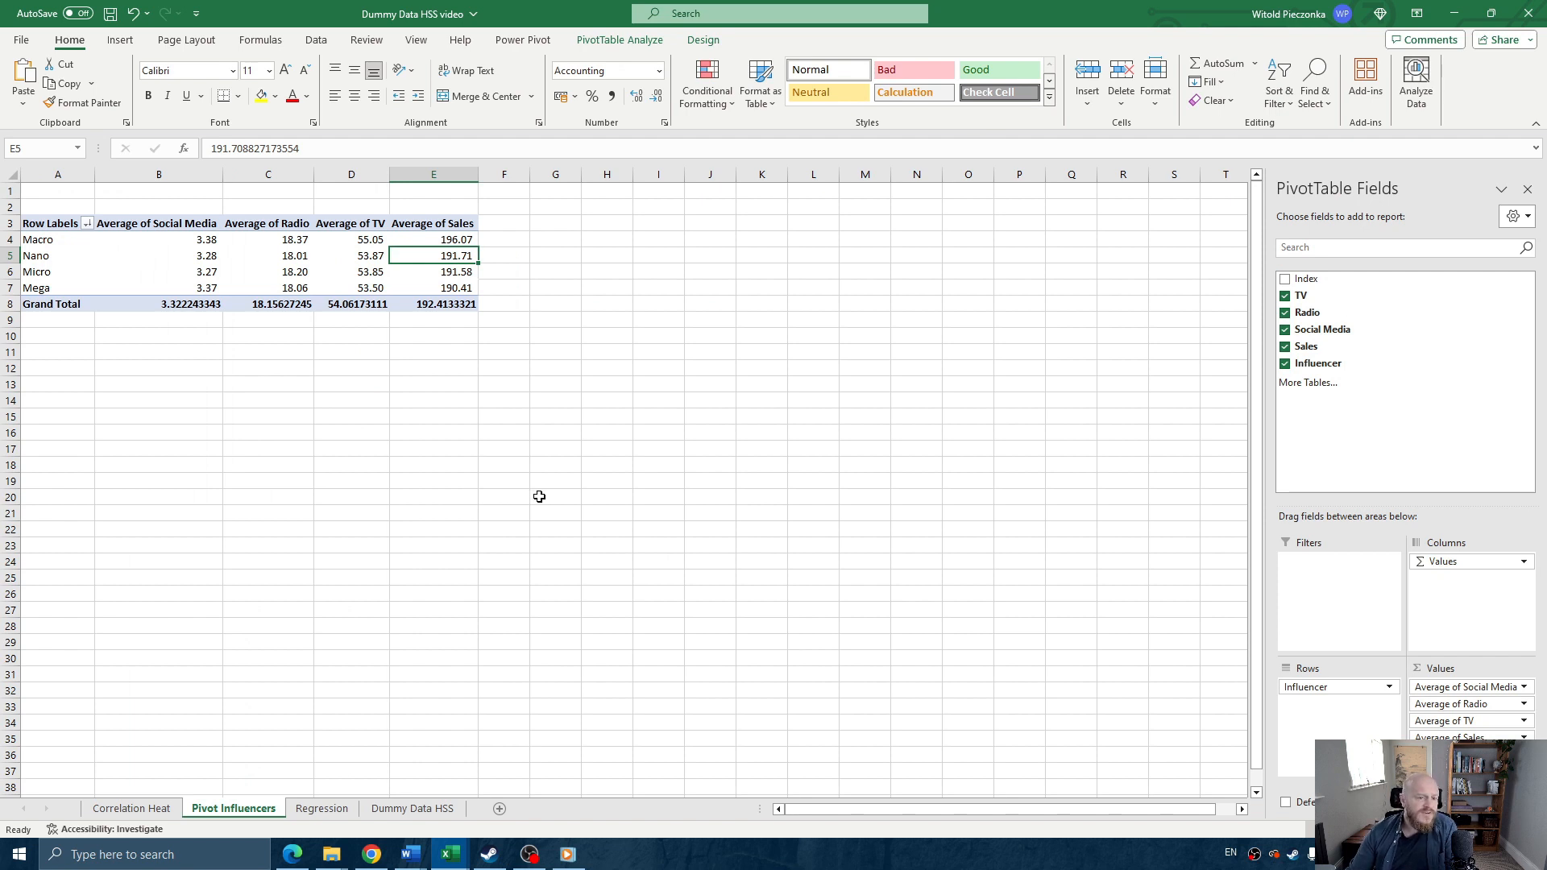
{"action": "left_click_drag", "start_coordinate": [59, 241], "coordinate": [28, 287]}
{"action": "left_click", "coordinate": [50, 288]}
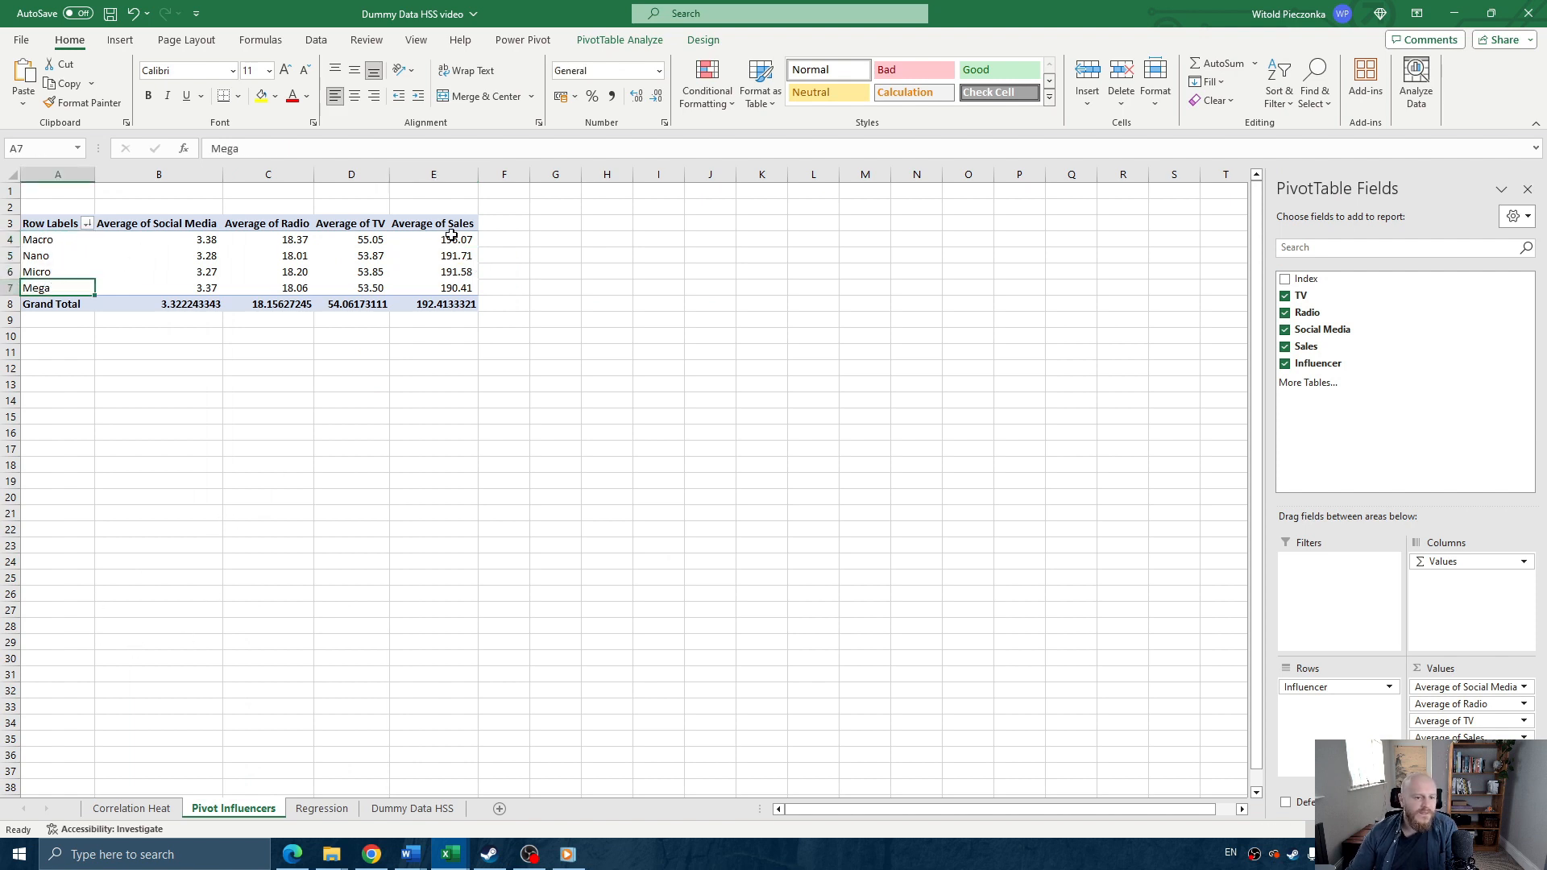
{"action": "left_click", "coordinate": [449, 258]}
{"action": "left_click", "coordinate": [450, 286]}
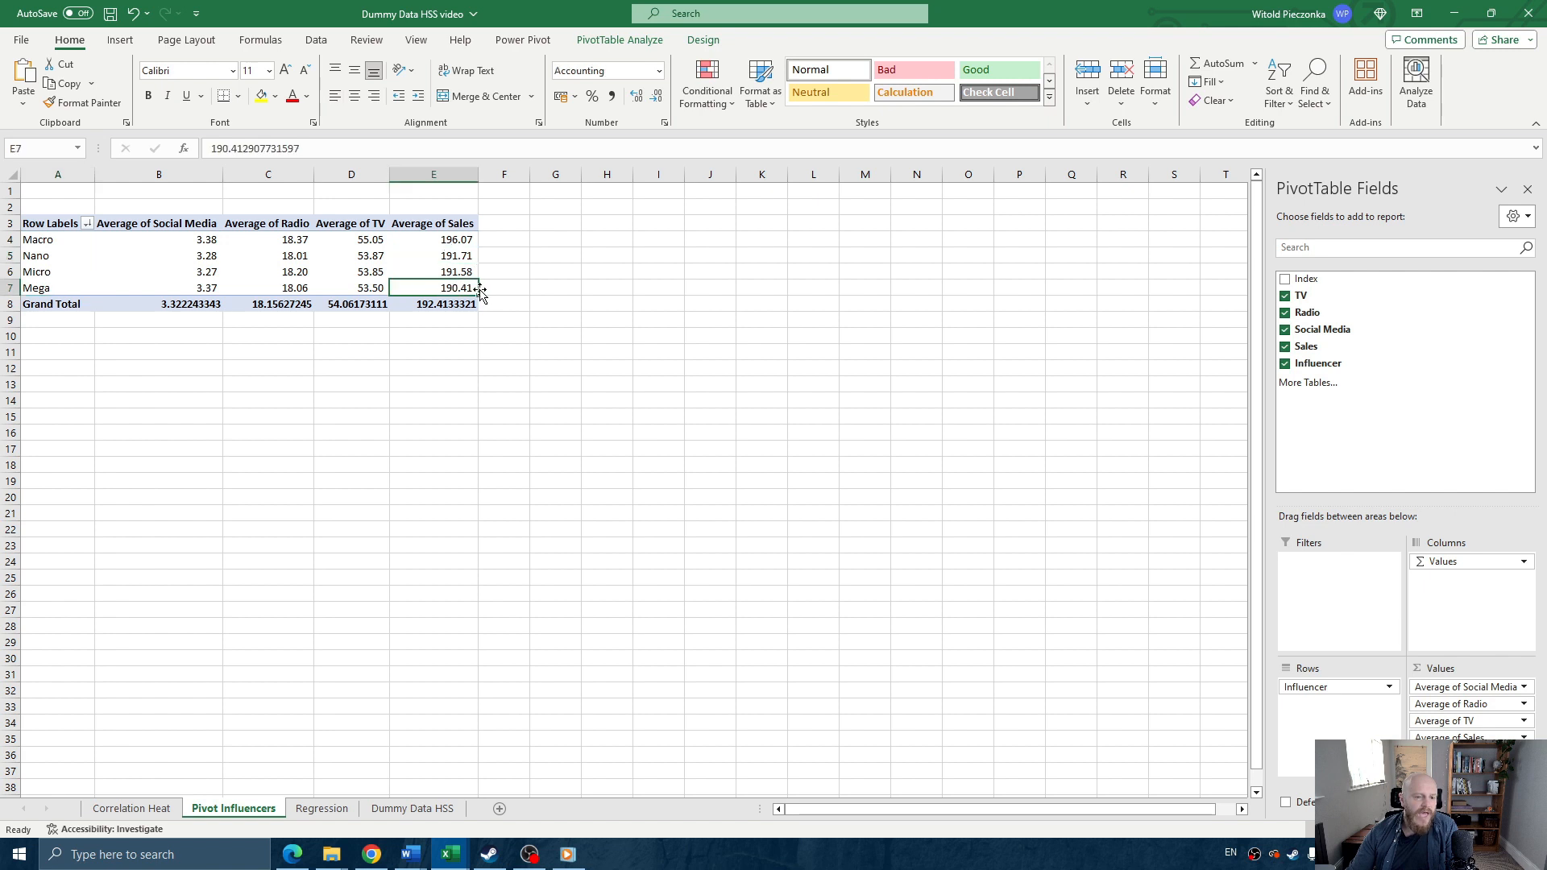
- Review the TV, Radio, Social Media and Sales correlations in the Correlation Heat sheet's matrix
{"action": "left_click", "coordinate": [141, 809]}
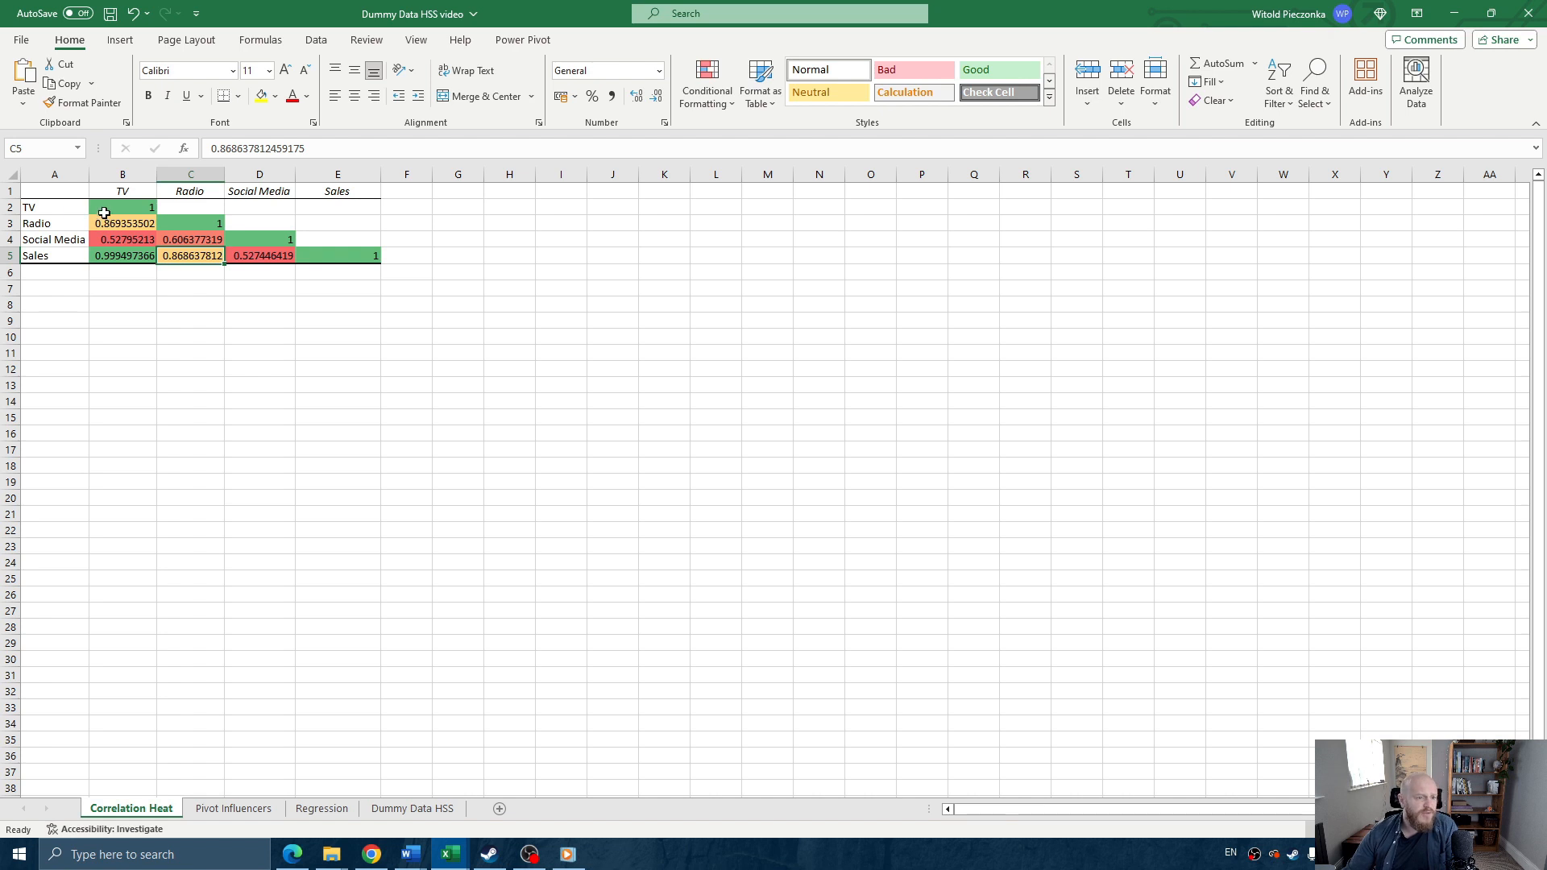
{"action": "left_click_drag", "start_coordinate": [104, 213], "coordinate": [249, 256]}
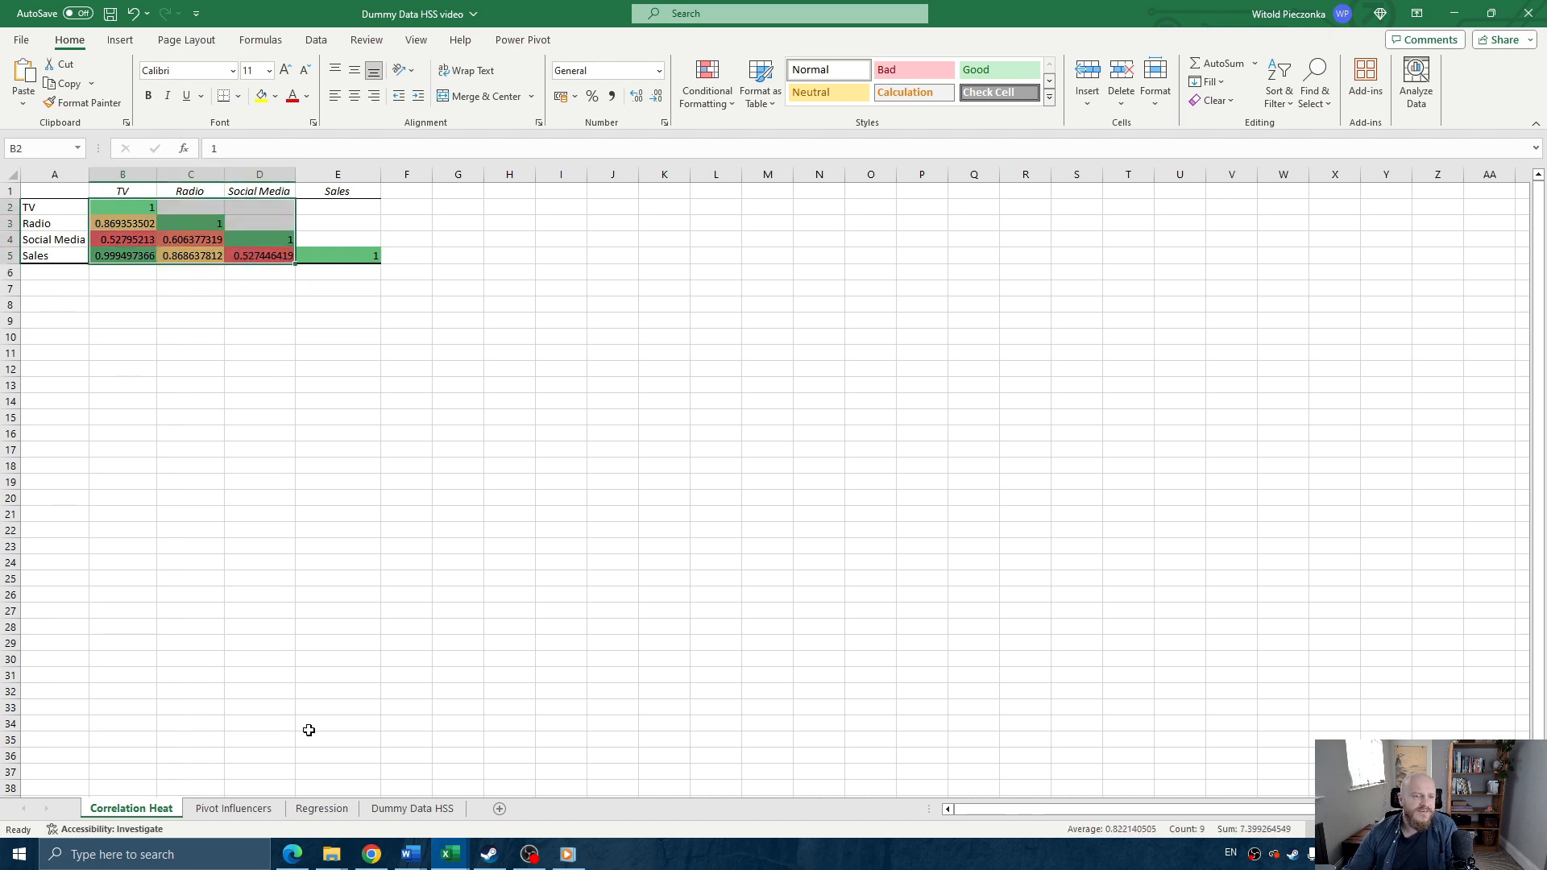
{"action": "left_click", "coordinate": [240, 677]}
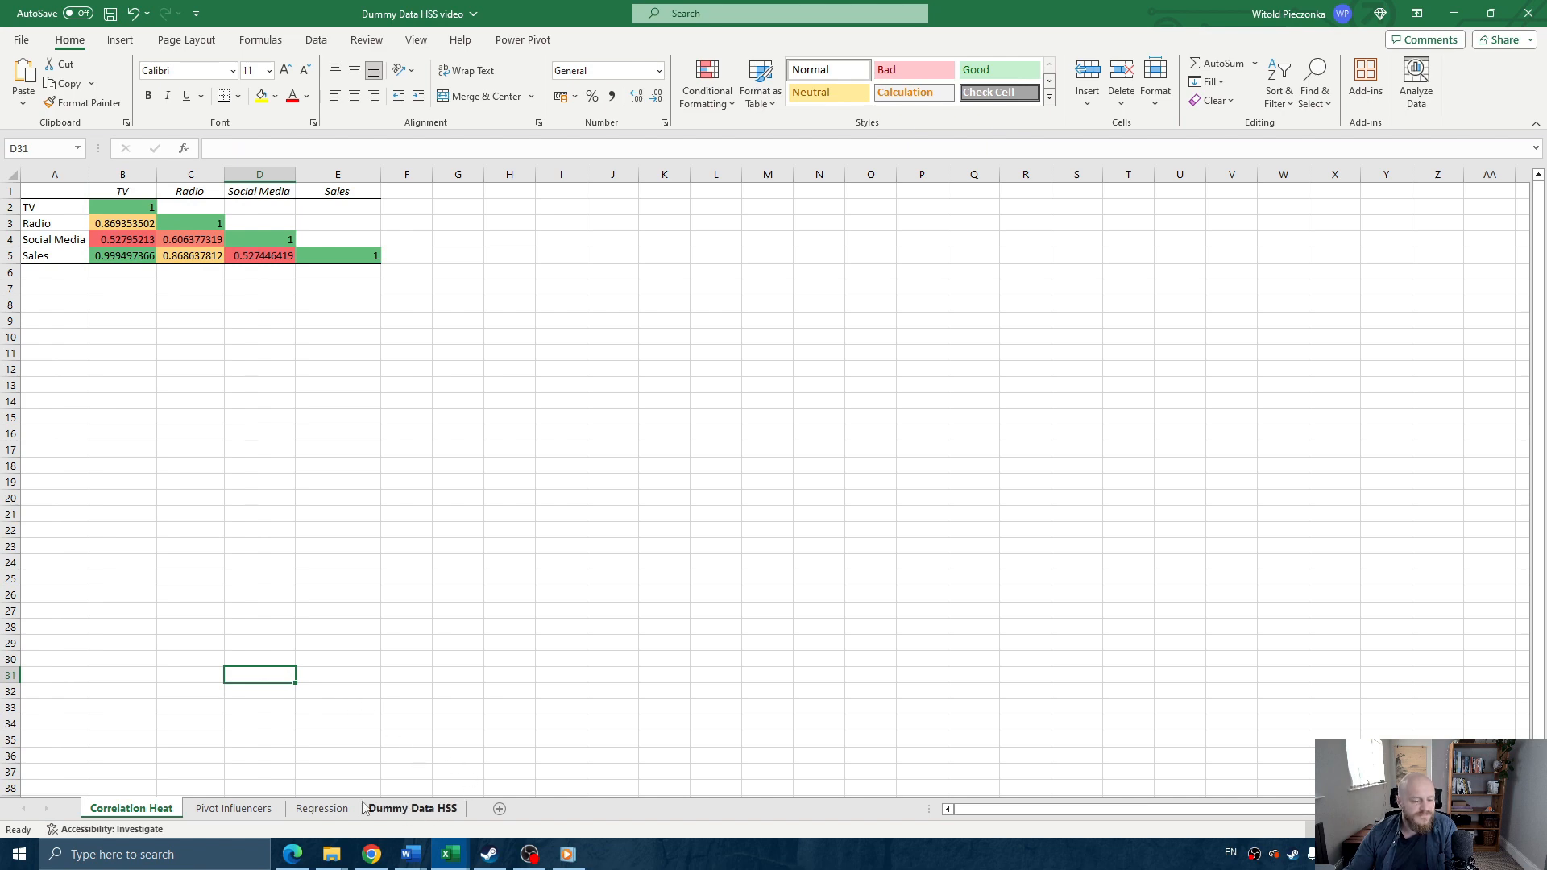
- Review the TV, Social Media and Radio coefficients and the R Square value in the Regression sheet's output
{"action": "left_click", "coordinate": [320, 808]}
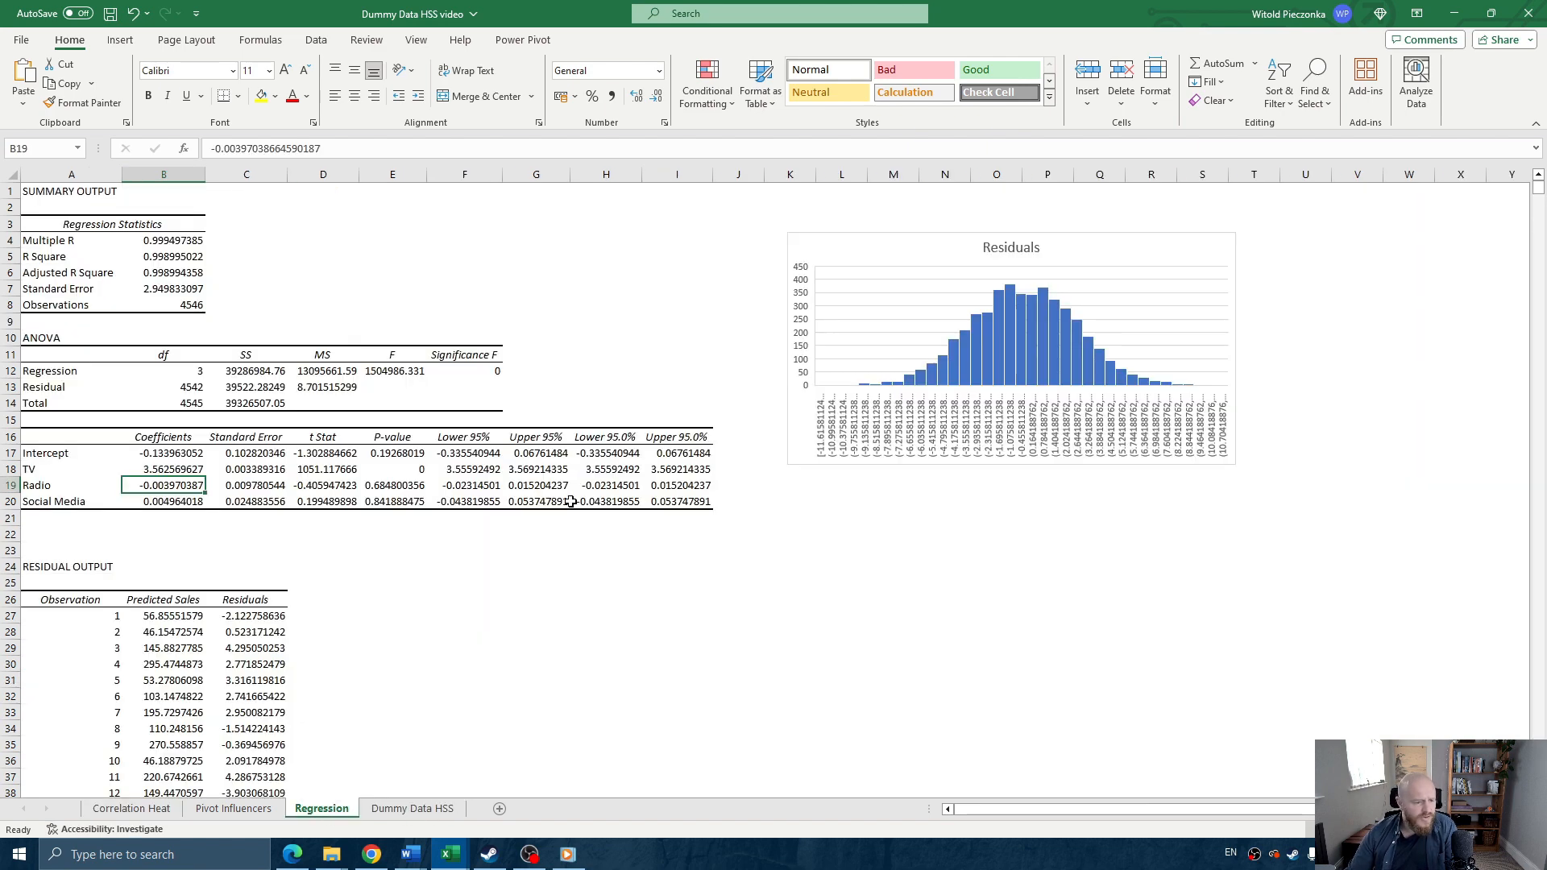
{"action": "left_click", "coordinate": [60, 473]}
{"action": "left_click", "coordinate": [165, 469]}
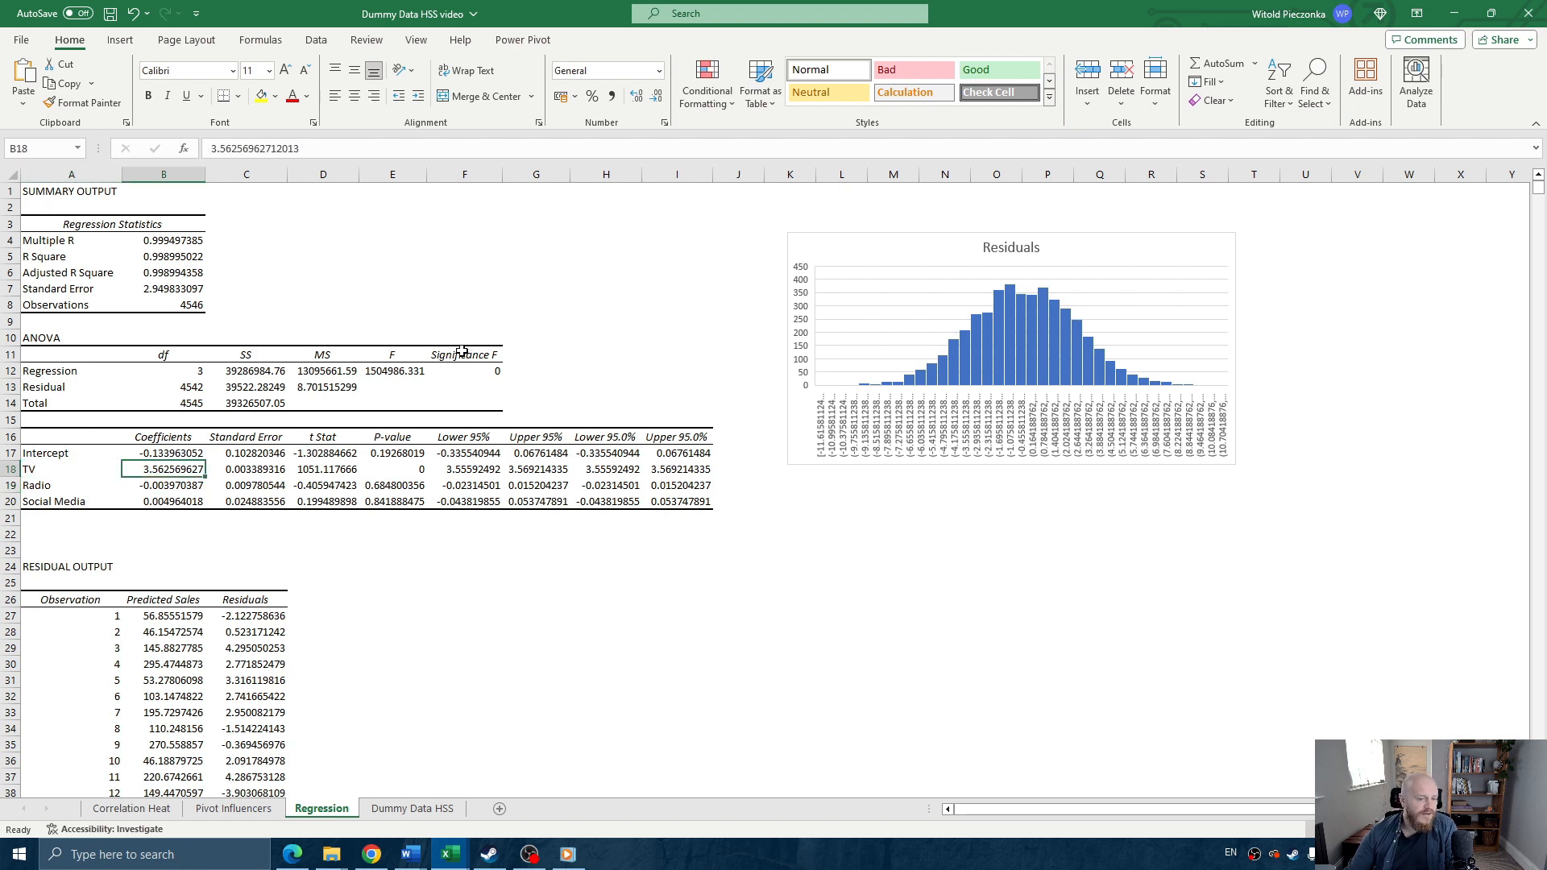
{"action": "left_click", "coordinate": [160, 502]}
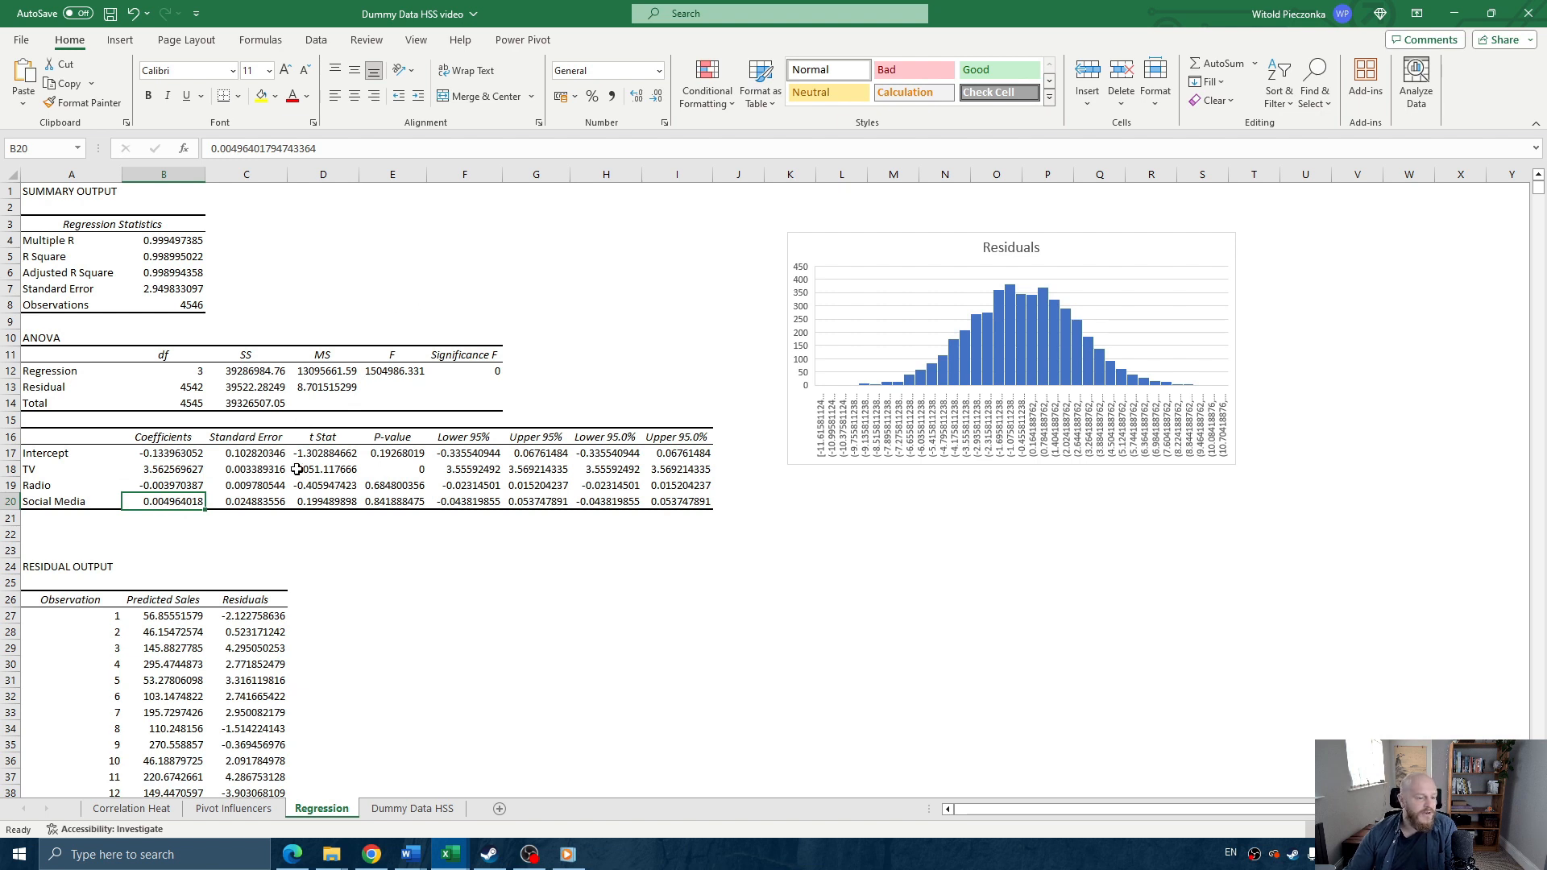
{"action": "left_click", "coordinate": [58, 487]}
{"action": "left_click", "coordinate": [153, 485]}
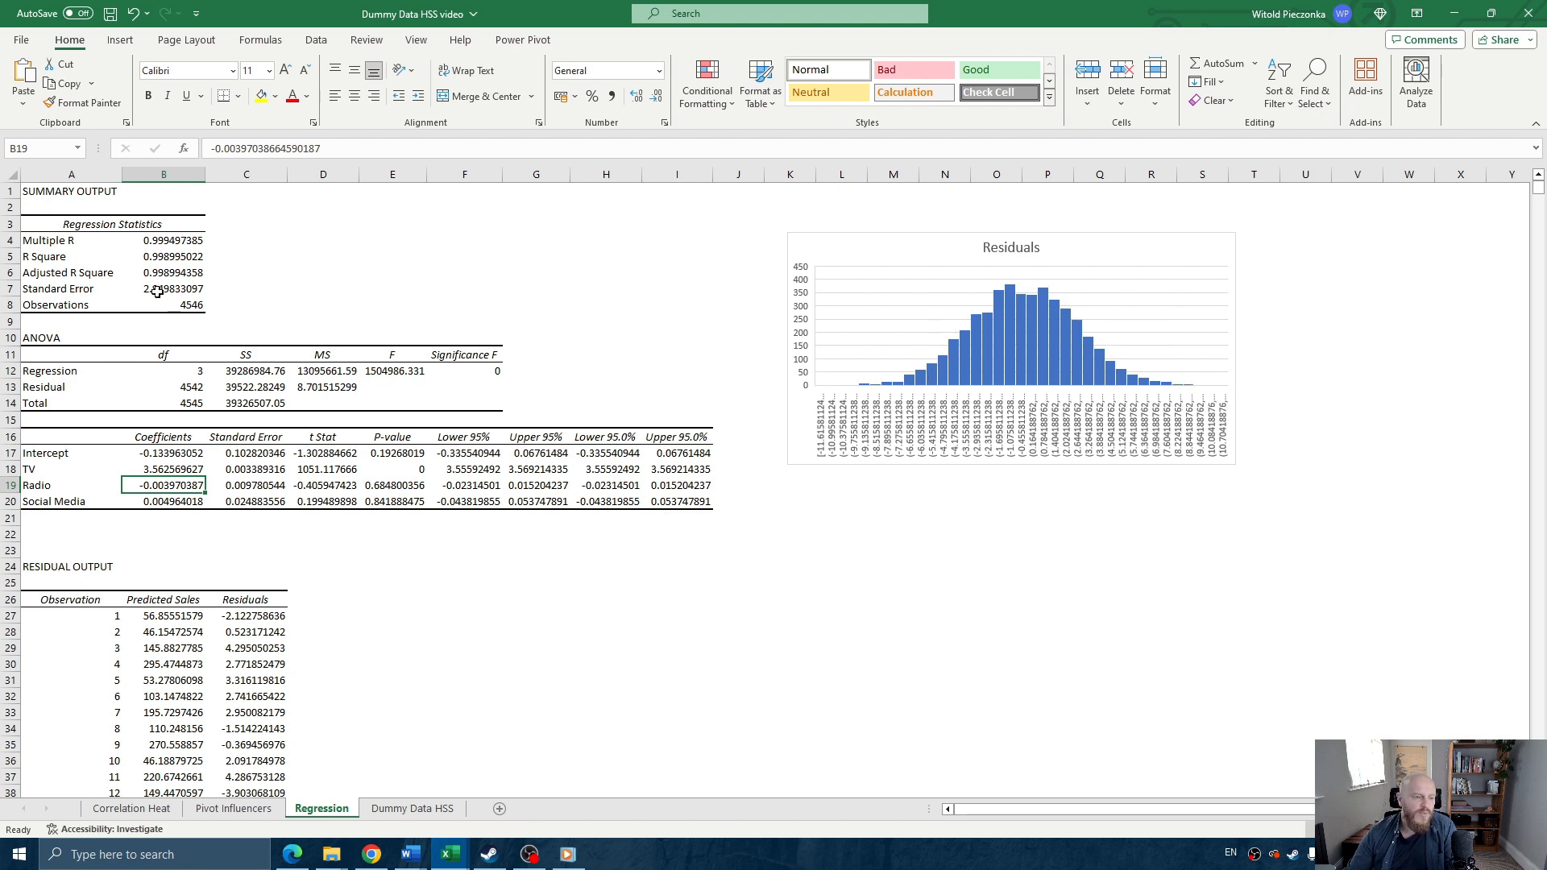
{"action": "left_click", "coordinate": [53, 259]}
{"action": "left_click", "coordinate": [160, 260]}
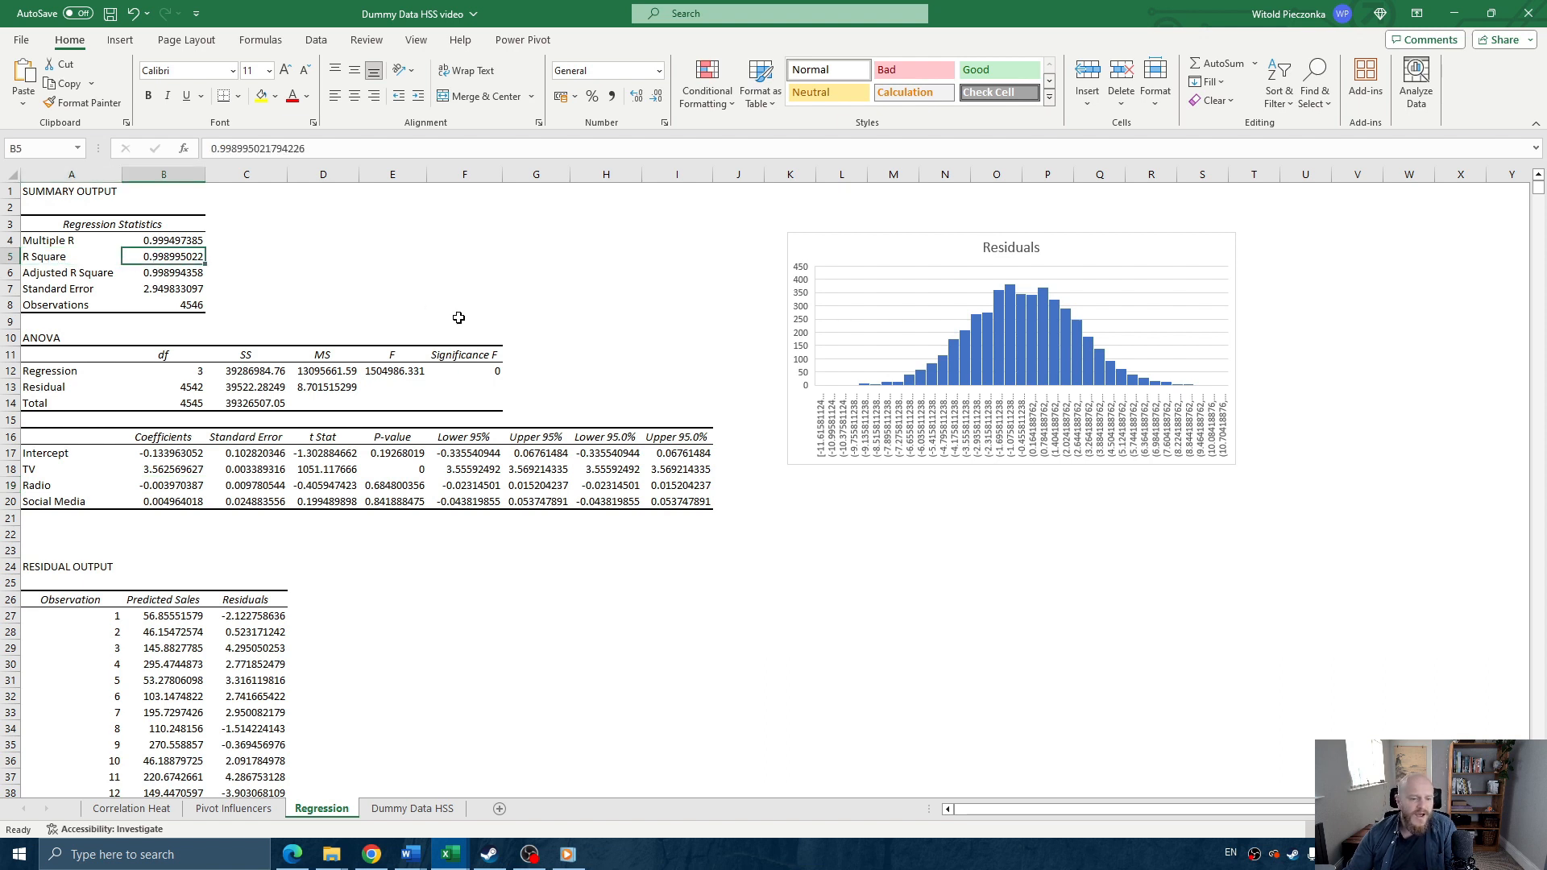
{"action": "left_click", "coordinate": [608, 324]}
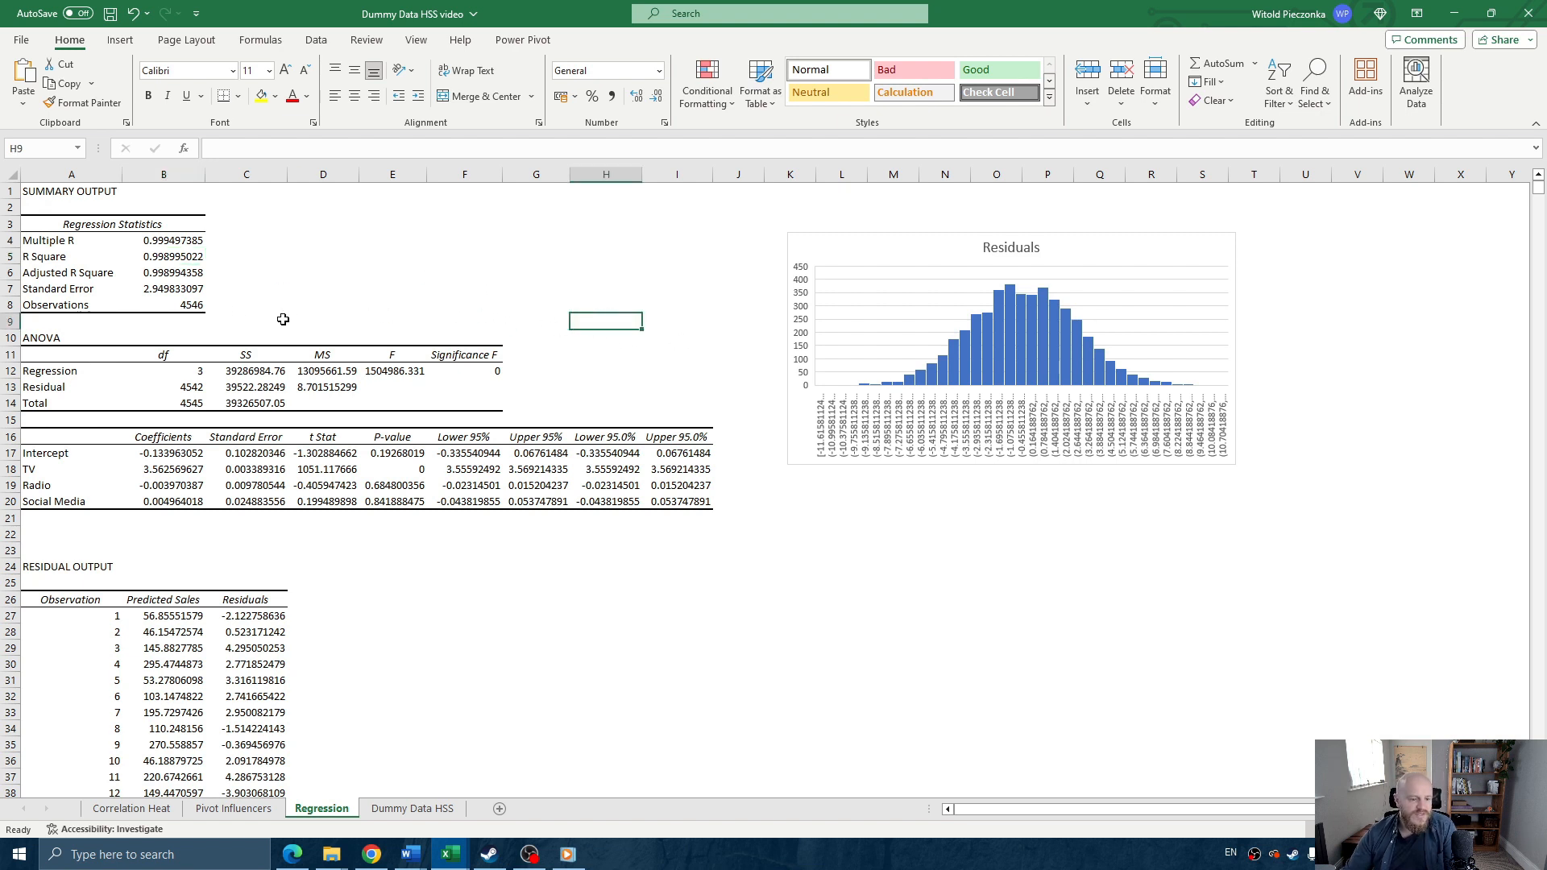